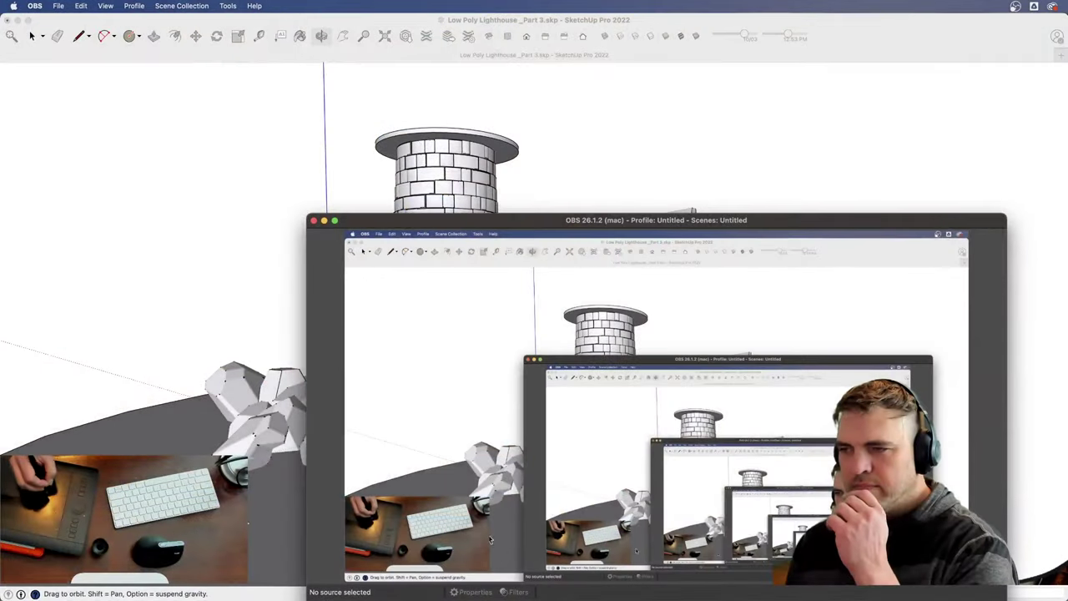
- Bring the lighthouse model to the front and examine the stone tower, timber house and rocks from several angles
left_click(246, 522)
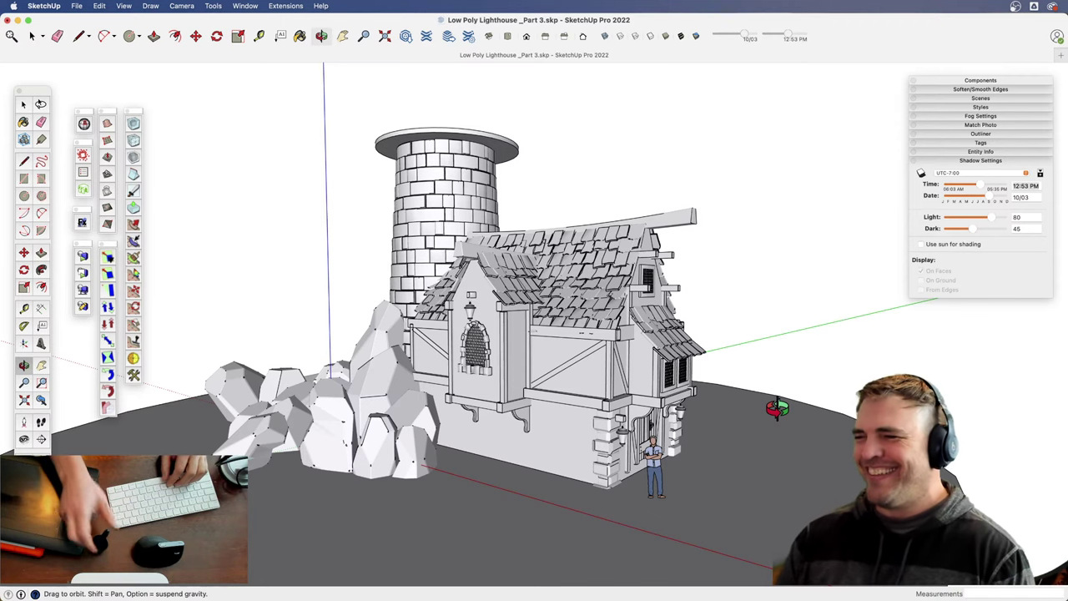
left_click_drag(603, 408, 581, 429)
key("h")
key("z")
key("h")
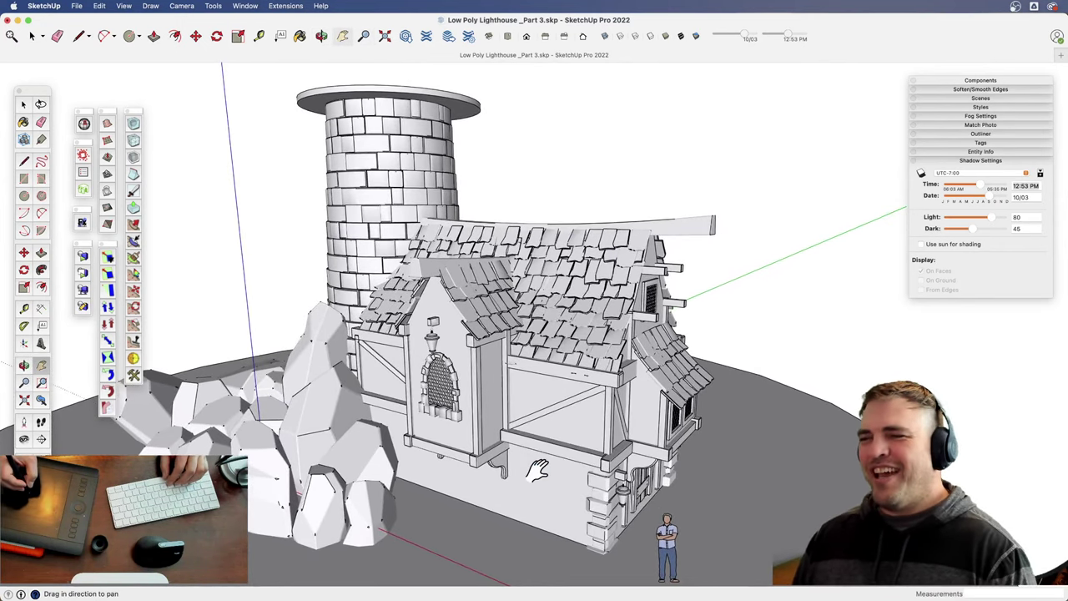
left_click_drag(538, 470, 551, 438)
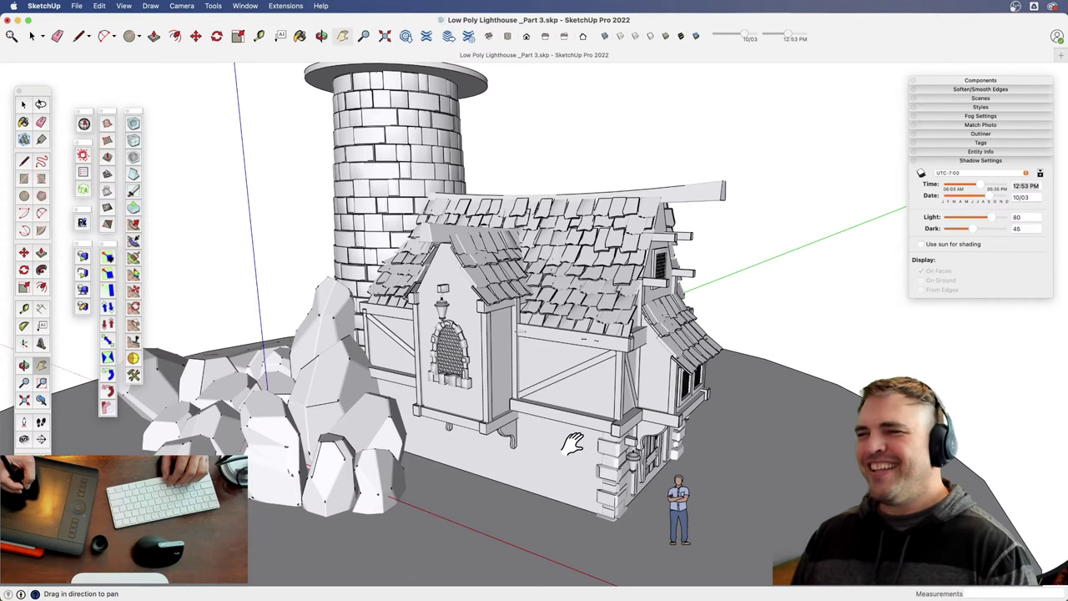
scroll(572, 442, "down", 3)
key("o")
left_click_drag(576, 467, 590, 426)
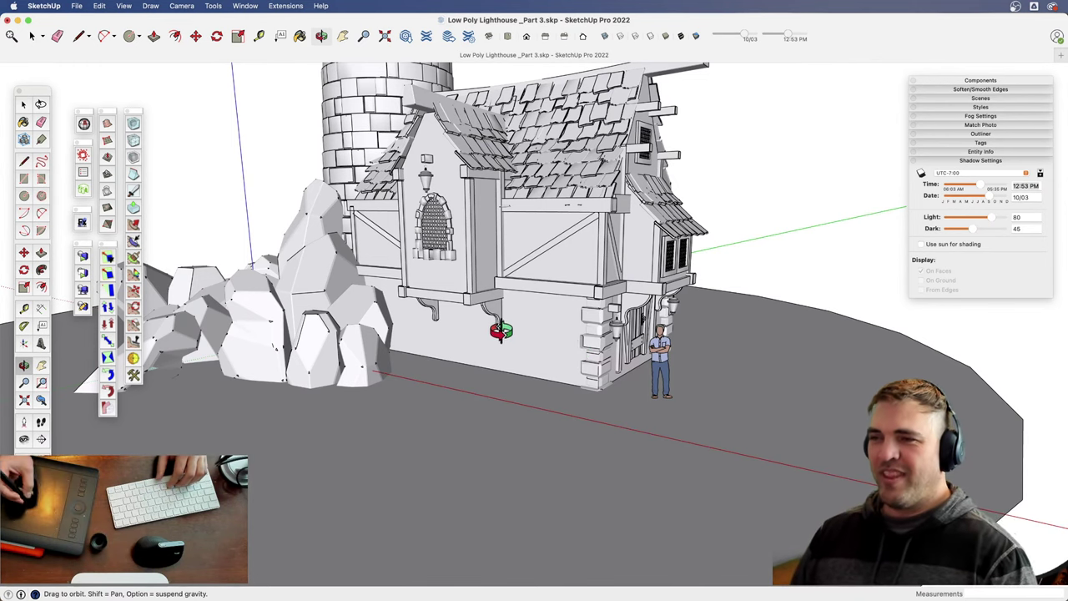
left_click_drag(500, 326, 553, 421)
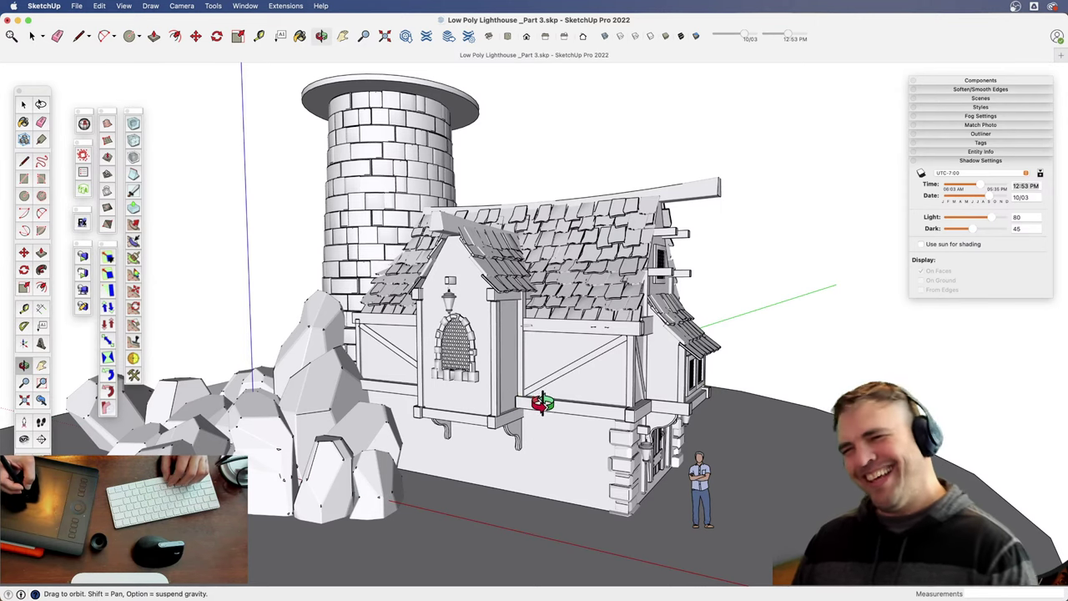
left_click_drag(534, 400, 500, 386)
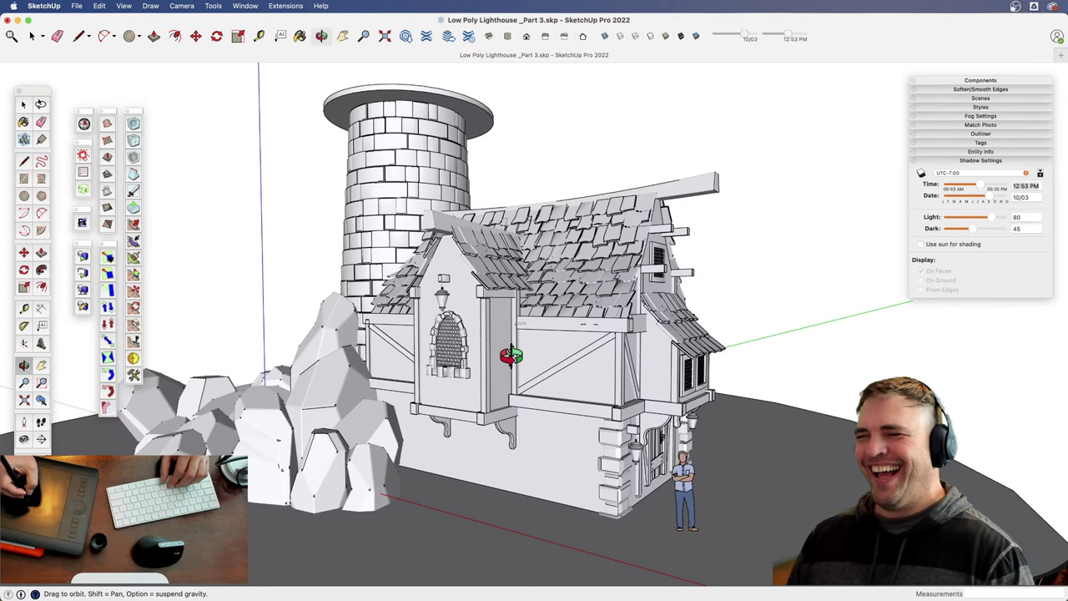
left_click_drag(696, 386, 570, 440)
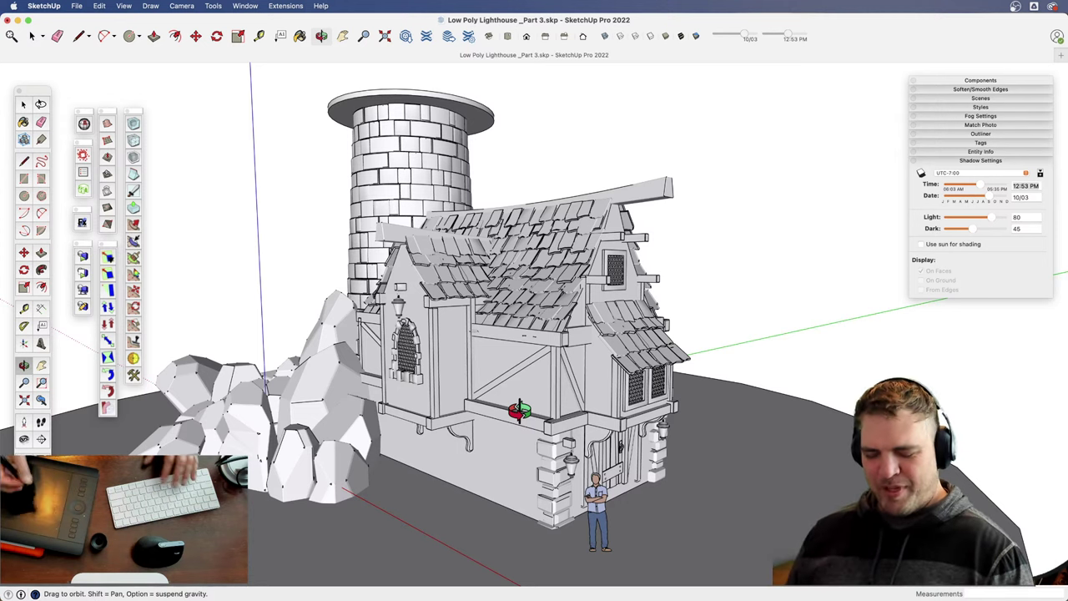
left_click_drag(489, 367, 471, 381)
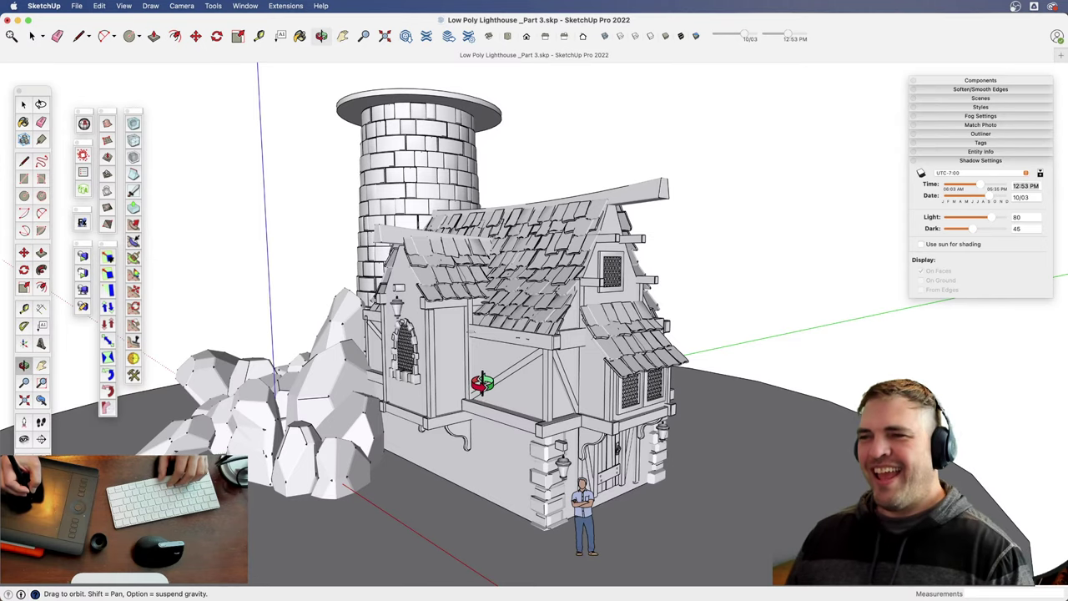
left_click_drag(505, 371, 589, 373)
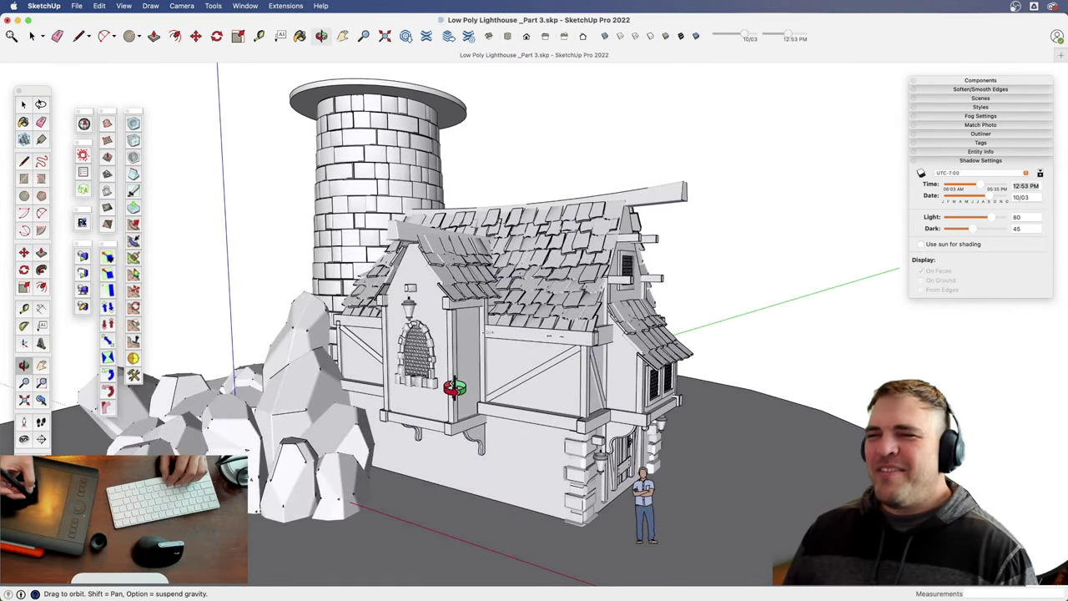
key("z")
mouse_move(490, 370)
left_mouse_down()
mouse_move(479, 403)
mouse_move(575, 350)
mouse_move(481, 396)
mouse_move(467, 458)
mouse_move(504, 386)
left_mouse_up()
key("h")
key("o")
key("h")
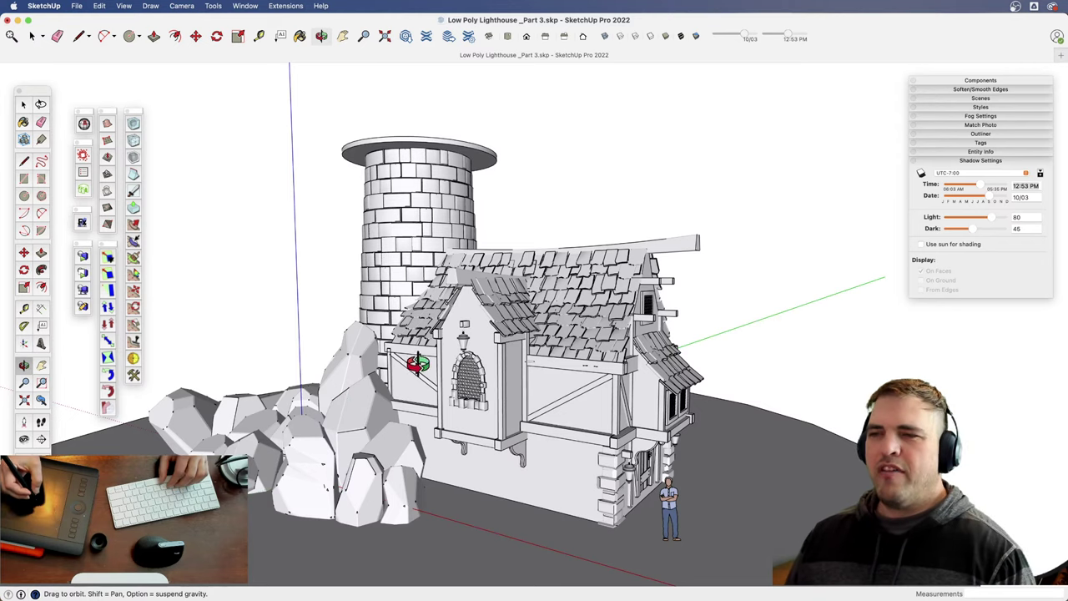
mouse_move(524, 375)
left_mouse_down()
mouse_move(491, 408)
mouse_move(543, 373)
left_mouse_up()
- Switch to Preview, review the grey lighthouse reference image beside the model, and move its window back off screen
key("super+Tab")
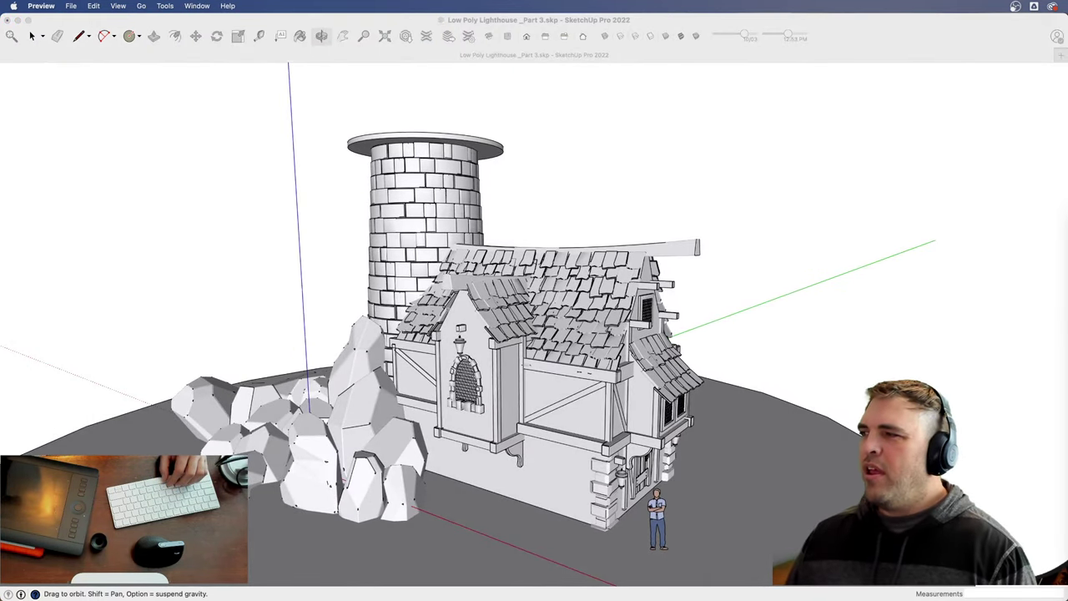
mouse_move(1063, 200)
left_mouse_down()
mouse_move(1001, 200)
mouse_move(612, 83)
left_mouse_up()
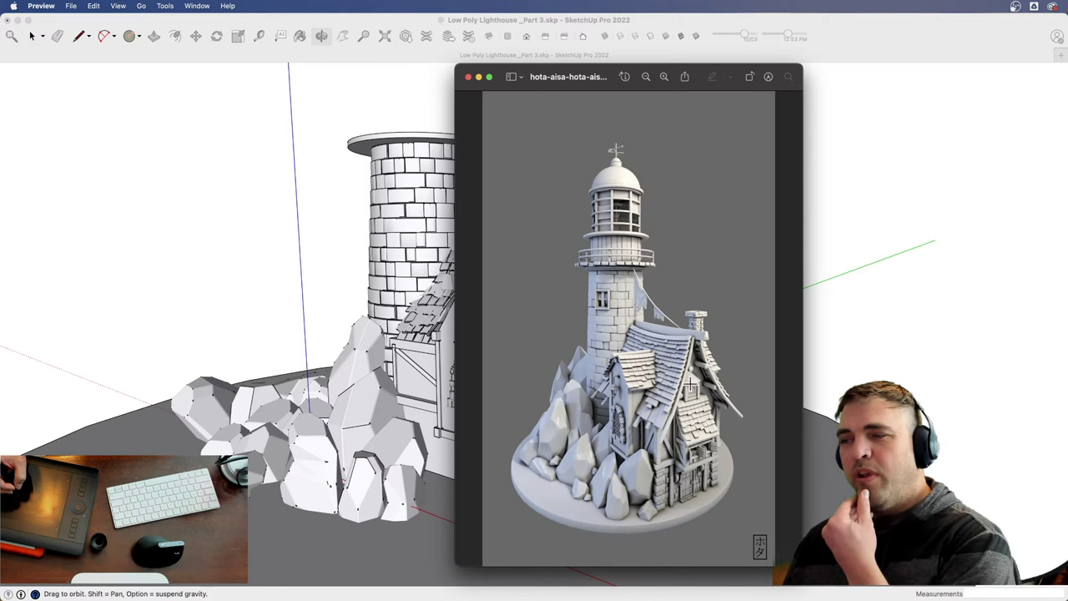
mouse_move(505, 82)
left_mouse_down()
mouse_move(732, 75)
mouse_move(624, 71)
mouse_move(689, 64)
left_mouse_up()
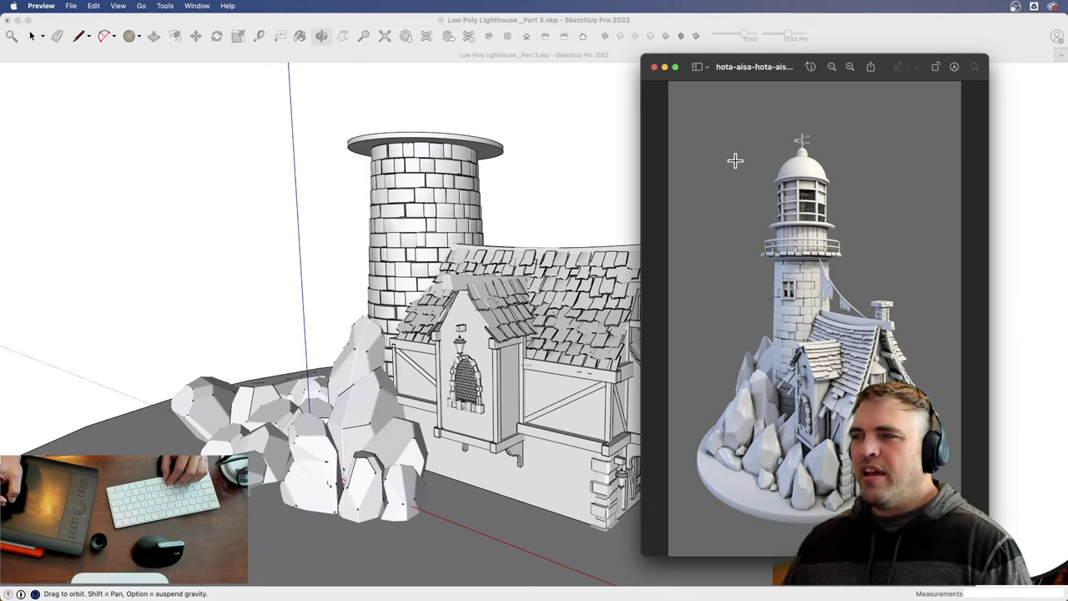
mouse_move(680, 58)
left_mouse_down()
mouse_move(617, 65)
mouse_move(1061, 254)
mouse_move(1067, 236)
mouse_move(994, 227)
mouse_move(1067, 230)
left_mouse_up()
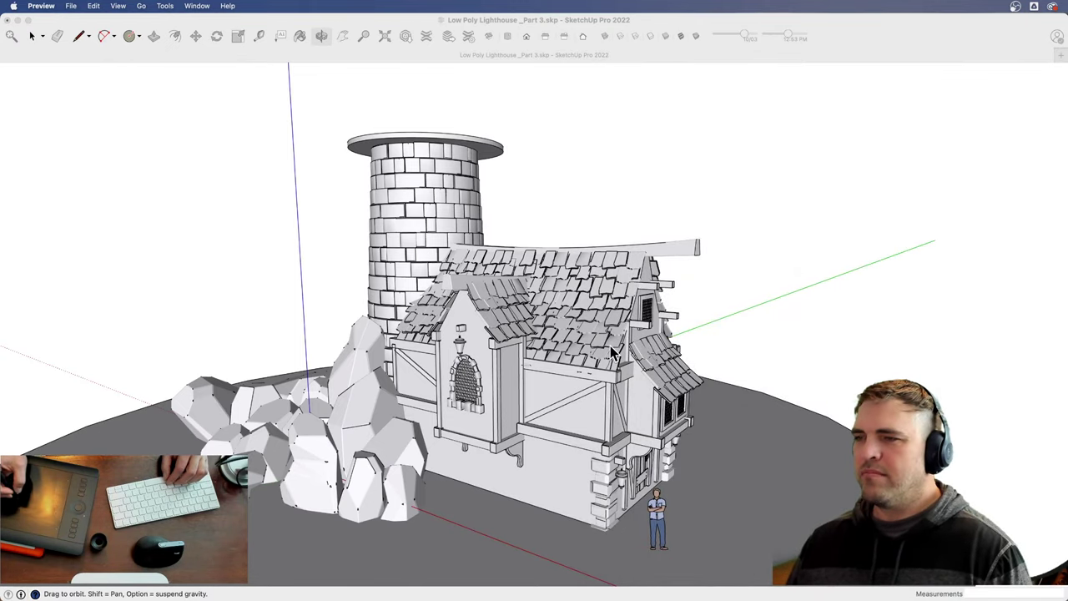
- Switch back to SketchUp and examine the house's timbered side wall, shingled roofs and tower
left_click(556, 448)
mouse_move(540, 456)
left_mouse_down()
mouse_move(553, 389)
mouse_move(525, 458)
mouse_move(553, 381)
mouse_move(577, 389)
left_mouse_up()
key("z")
scroll(541, 389, "up", 5)
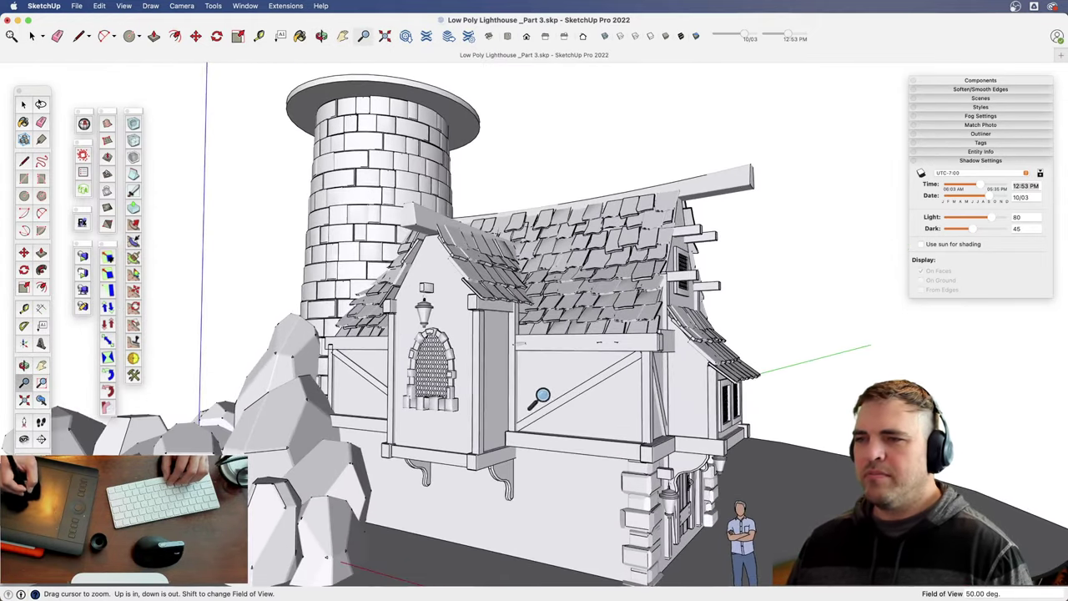
key("h")
left_click_drag(538, 420, 554, 450)
key("z")
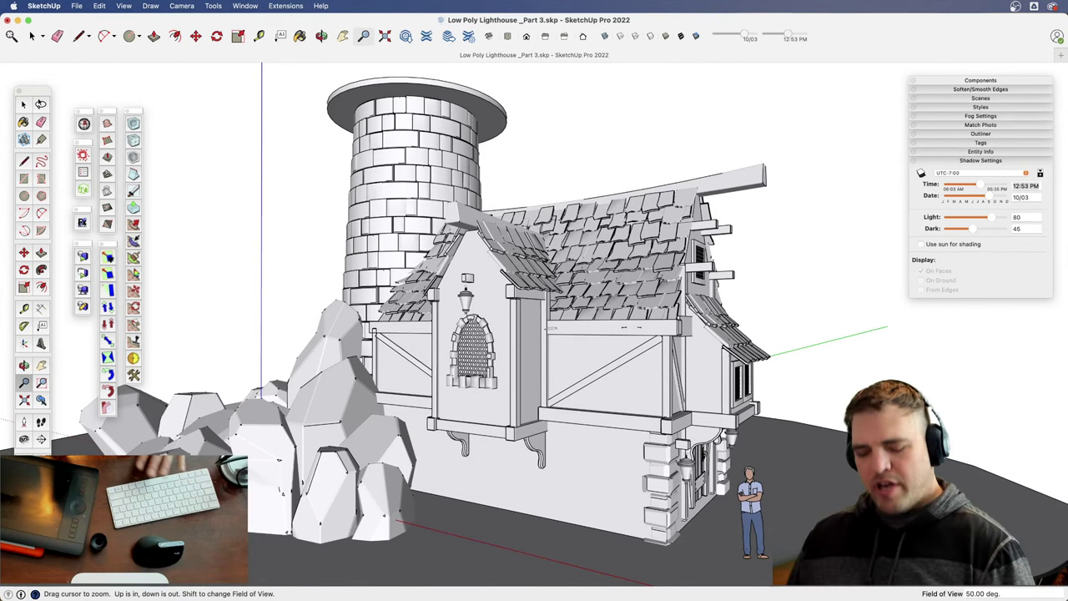
middle_click_drag(506, 353, 575, 447)
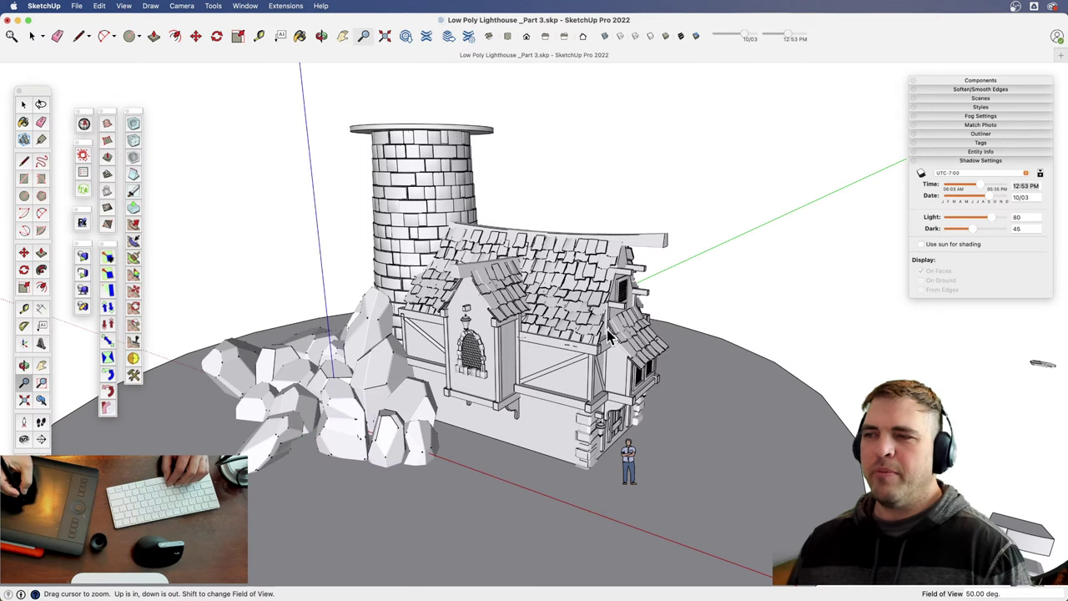
left_click_drag(575, 337, 529, 323)
key("h")
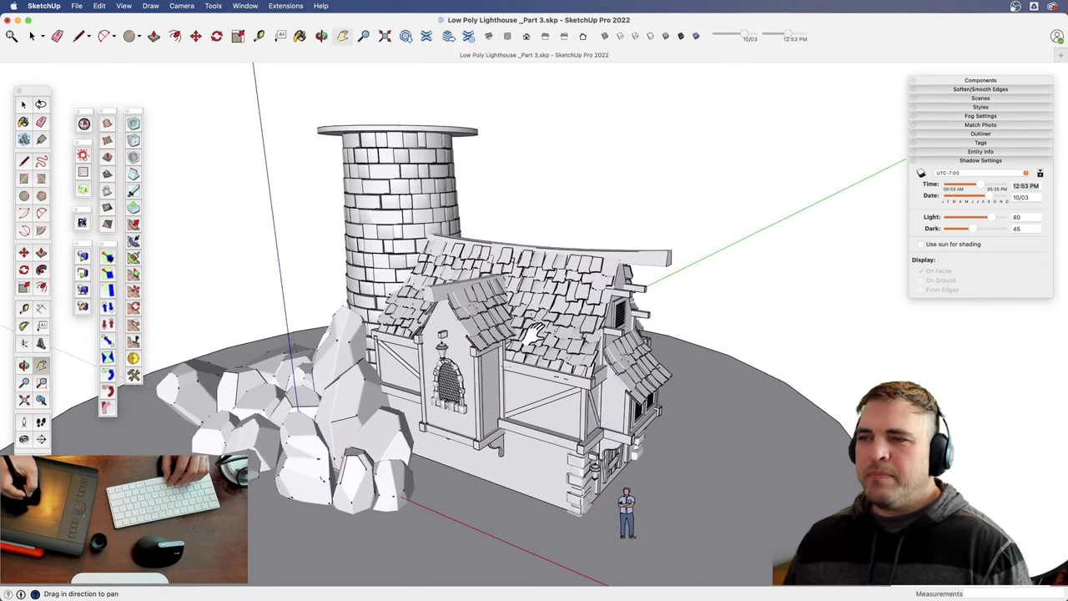
- Inspect the model's separate pieces by selecting individual wall beams, the diagonal brace, main roof and brick tower, and clear the selection
key("space")
left_click(563, 445)
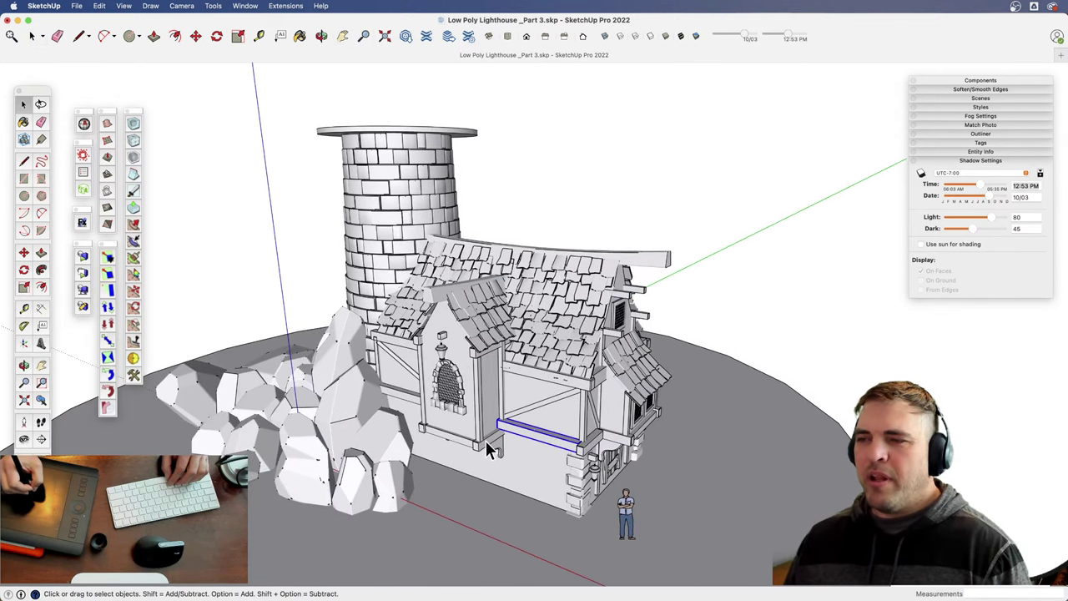
left_click(534, 407)
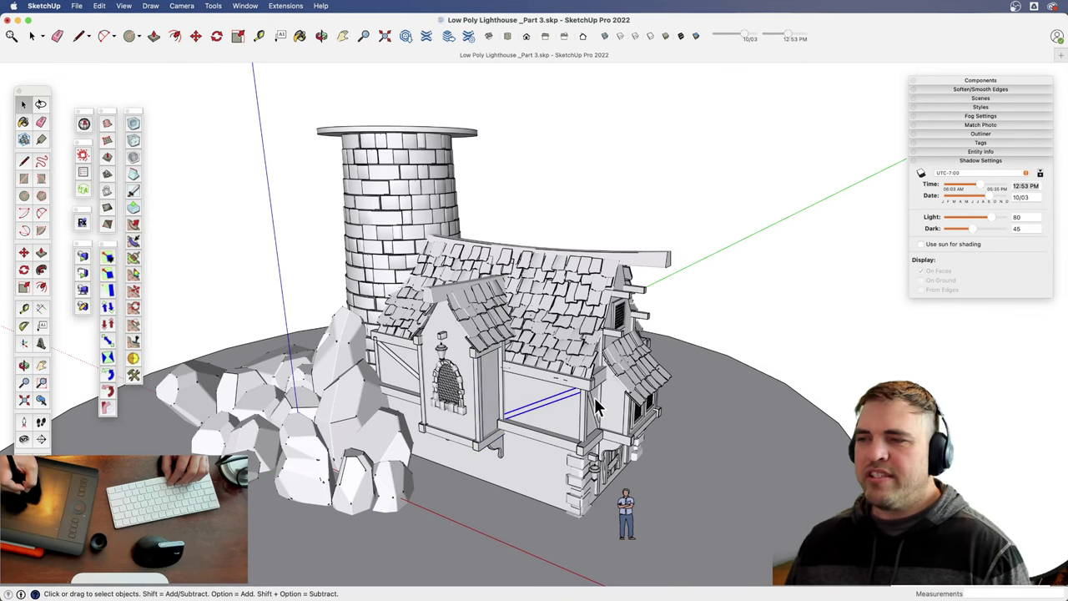
left_click(593, 406)
left_click(585, 415)
left_click(588, 447)
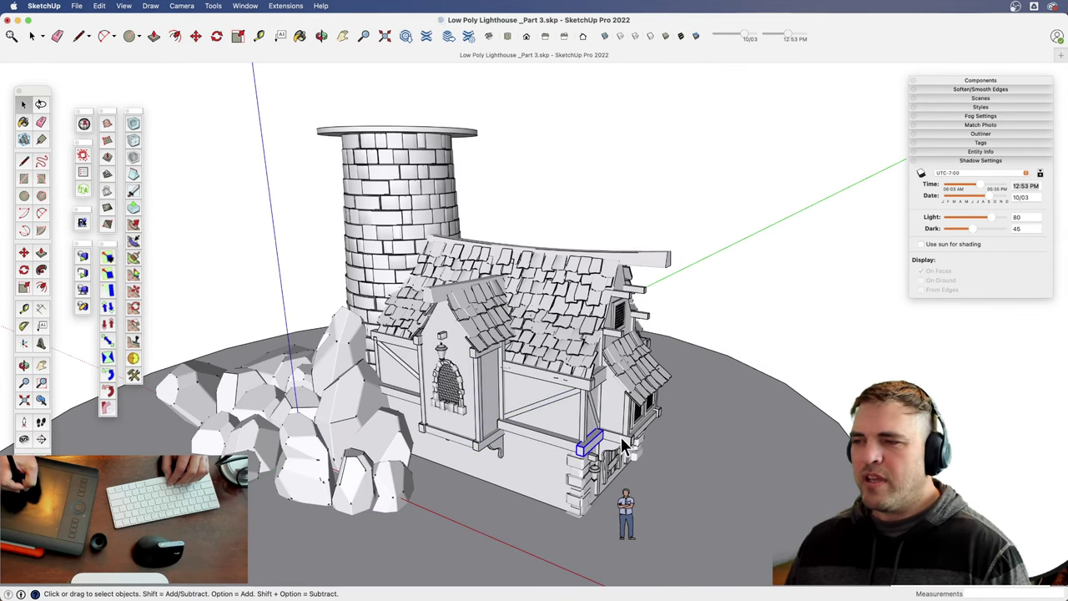
middle_click_drag(624, 446, 552, 470)
left_click(499, 342)
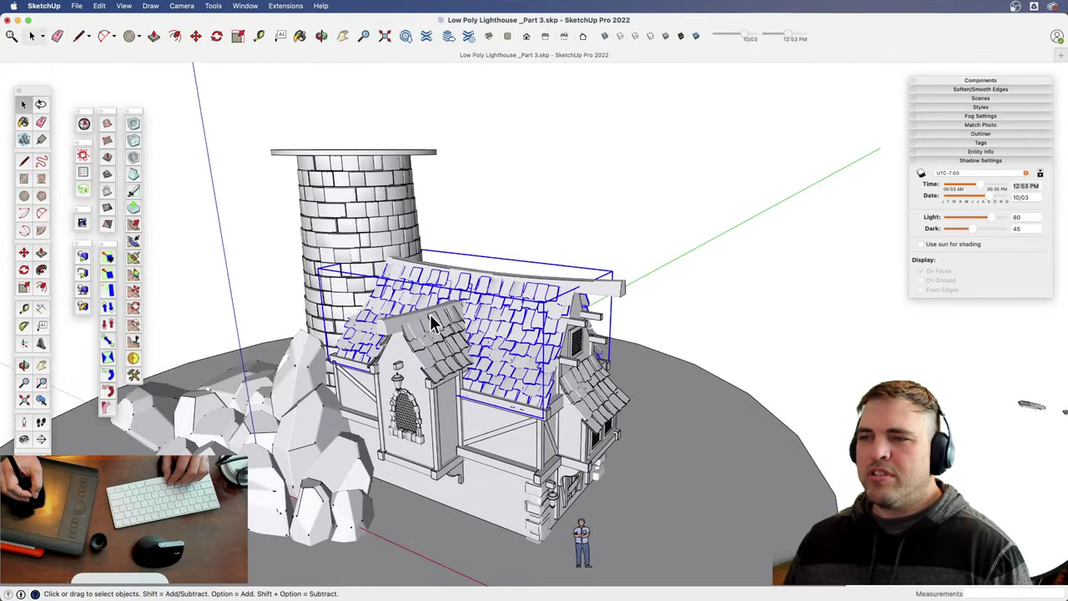
left_click(364, 256)
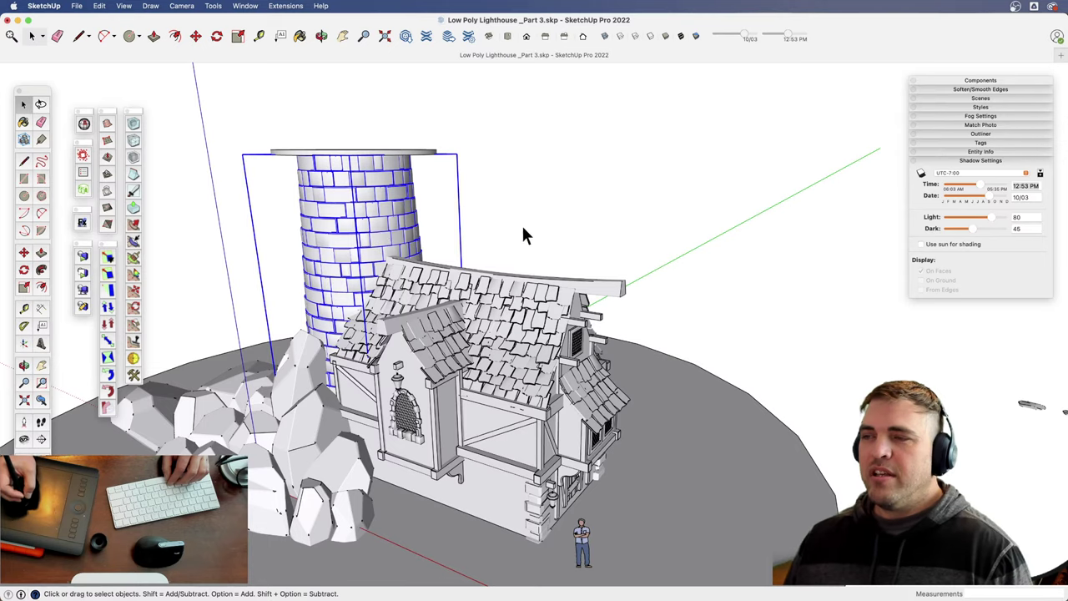
left_click(683, 333)
middle_click_drag(574, 410, 547, 321)
scroll(534, 333, "up", 5)
middle_click_drag(499, 398, 497, 294)
key("space")
- Switch to Preview, review the low-poly floating island reference image, and move its window back off screen
key("super+Tab")
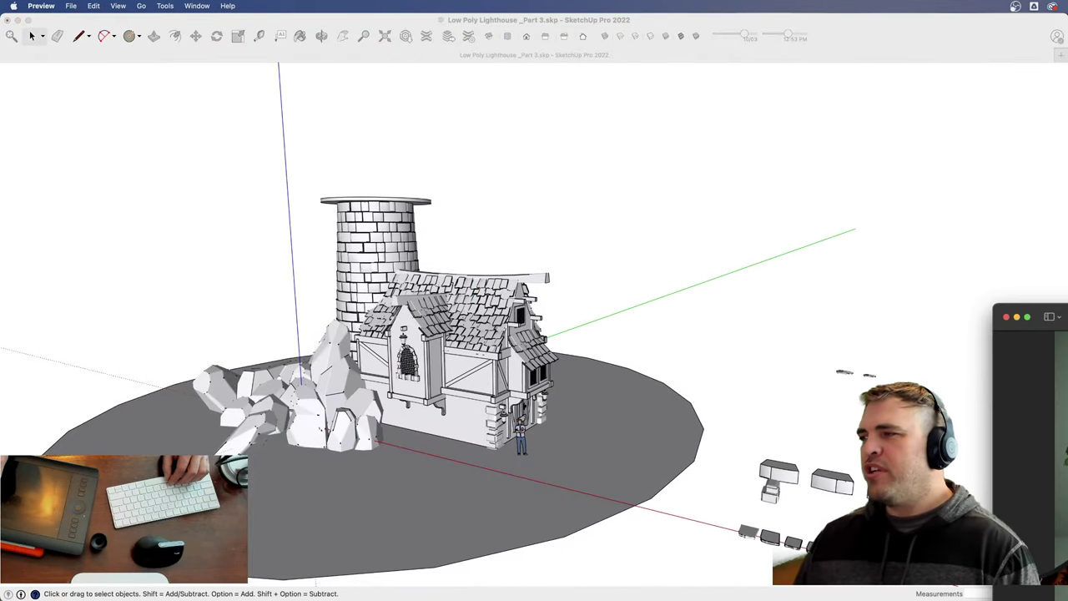
left_click_drag(1042, 317, 635, 135)
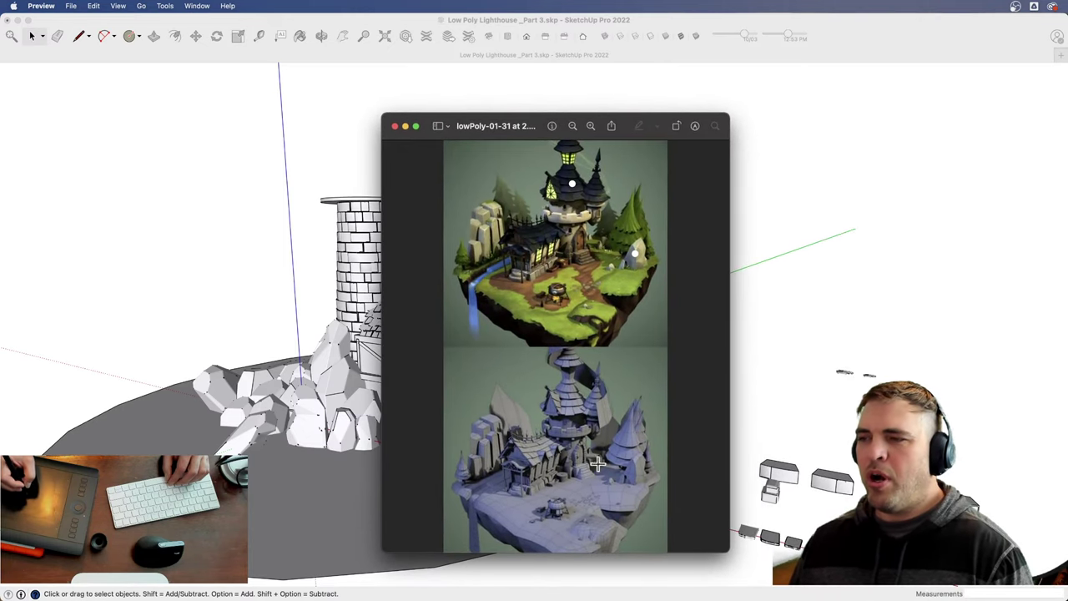
left_click(753, 112)
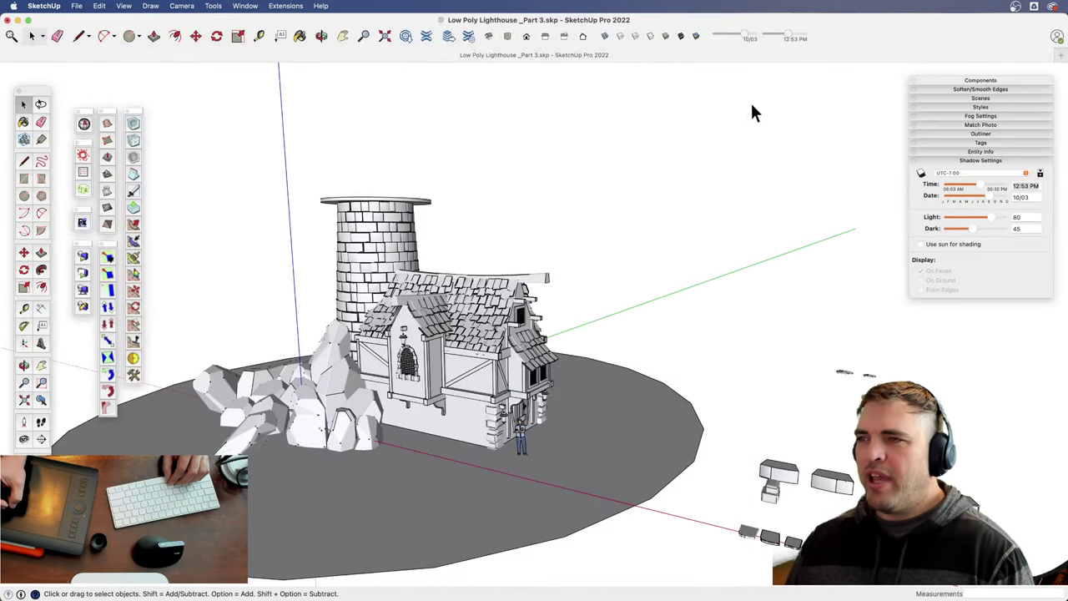
key("ctrl+Up")
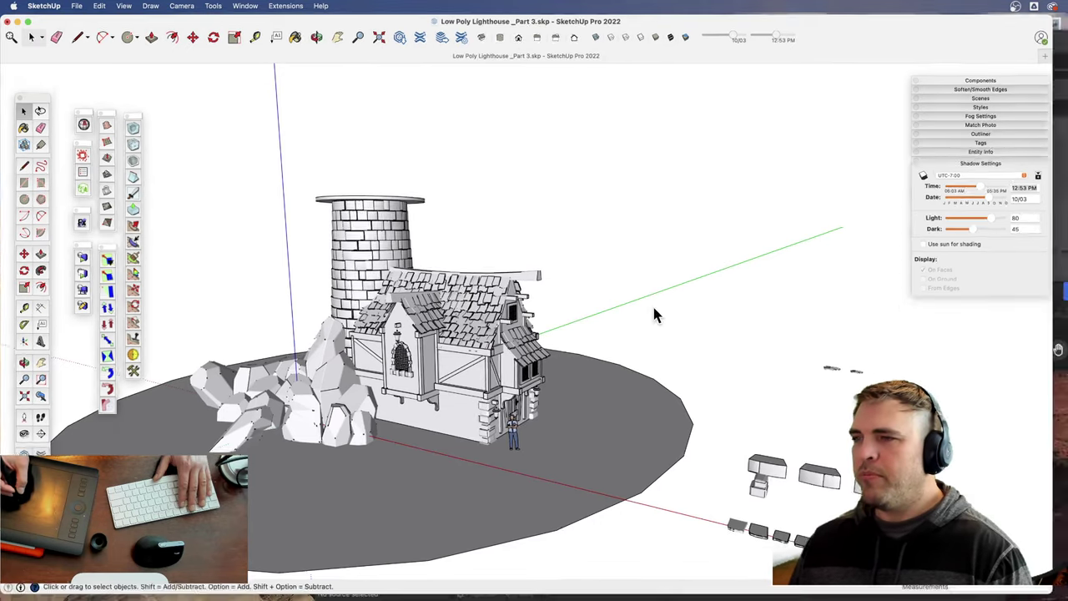
left_click(993, 246)
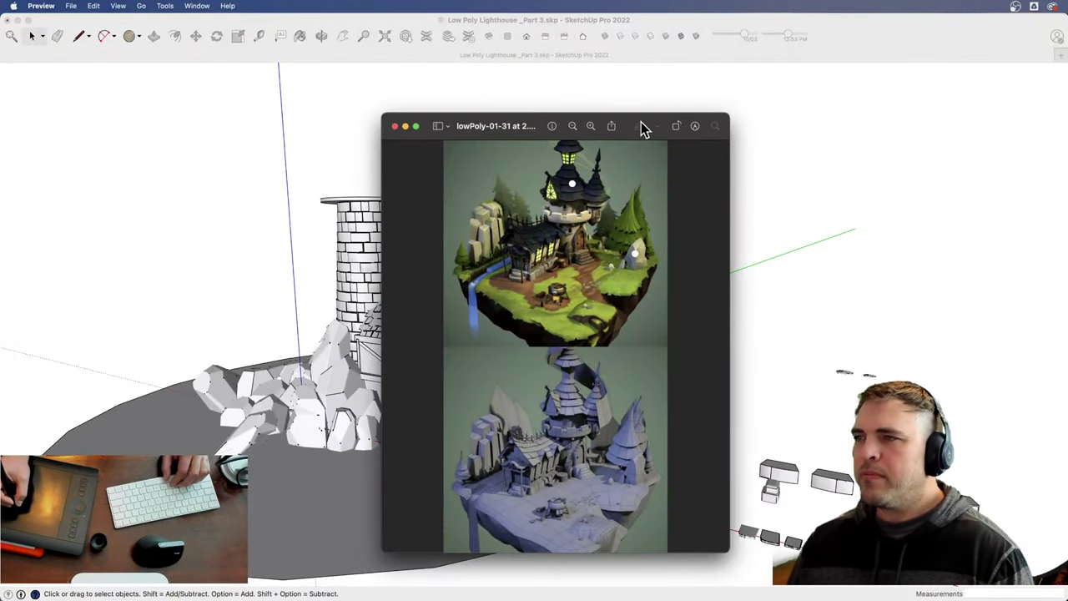
left_click_drag(639, 122, 555, 95)
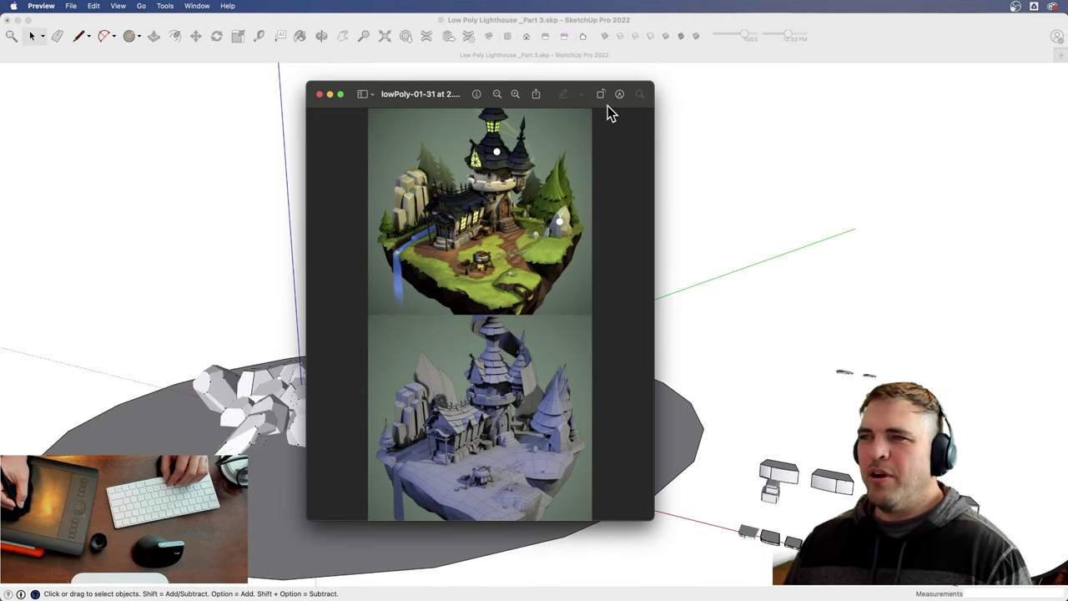
mouse_move(608, 107)
left_mouse_down()
mouse_move(639, 110)
mouse_move(627, 108)
left_mouse_up()
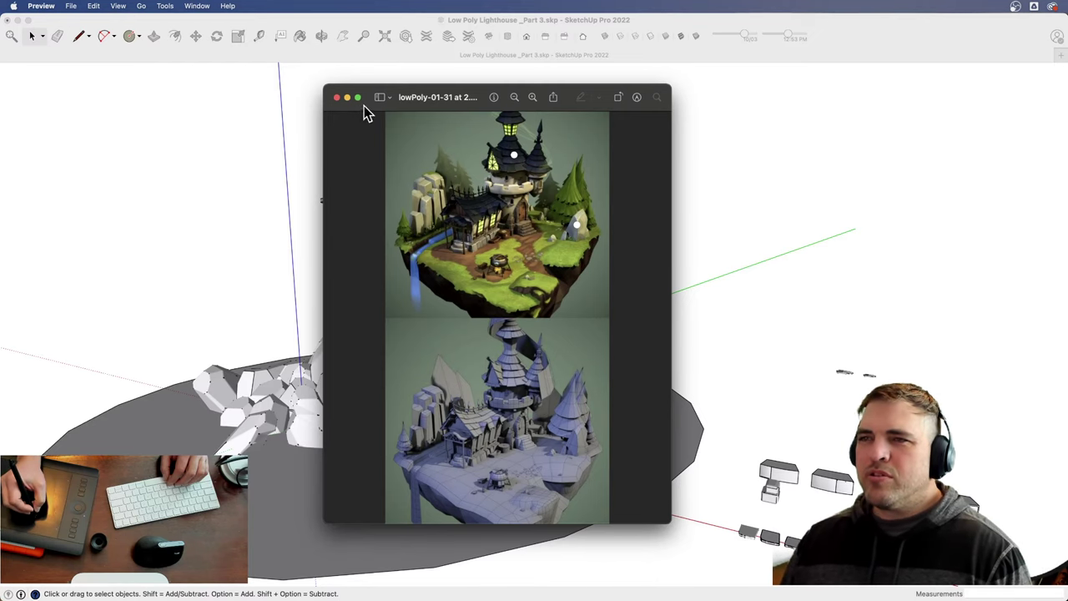
mouse_move(364, 105)
left_mouse_down()
mouse_move(799, 186)
mouse_move(1067, 190)
mouse_move(1067, 220)
left_mouse_up()
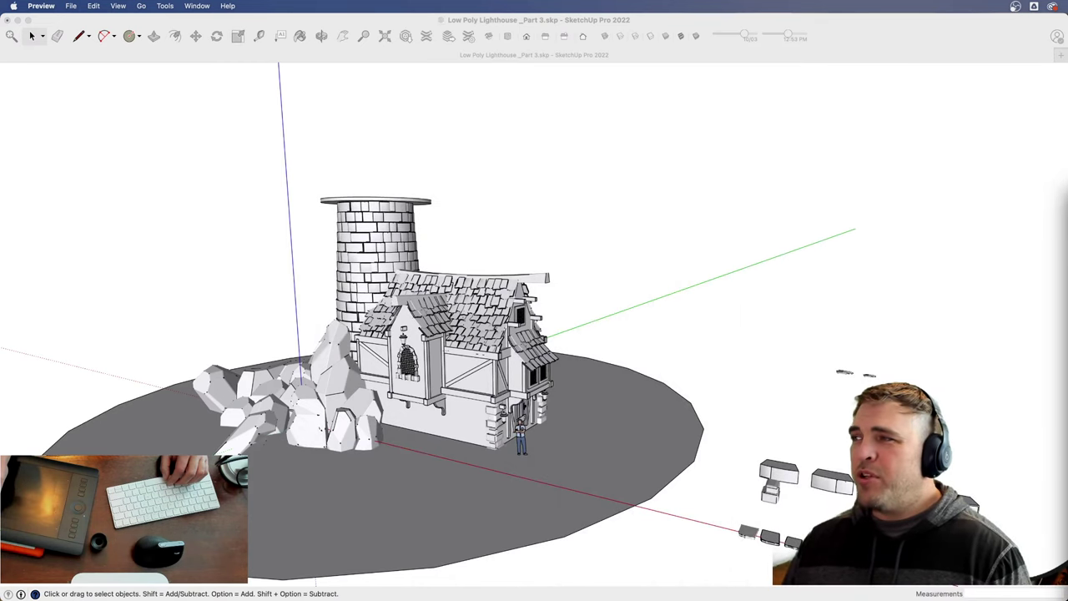
- Switch back to SketchUp, select the round ground base and examine it with the lighthouse from above
left_click(591, 300)
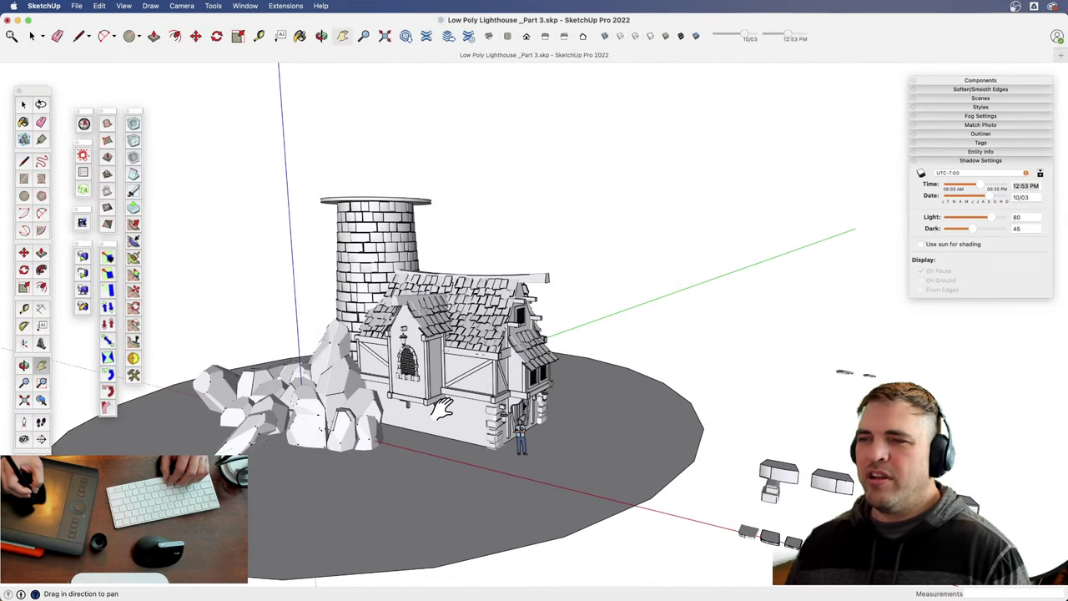
mouse_move(515, 475)
middle_mouse_down("shift")
mouse_move(539, 427)
mouse_move(534, 413)
middle_mouse_up("shift")
left_click_drag(492, 395, 510, 435)
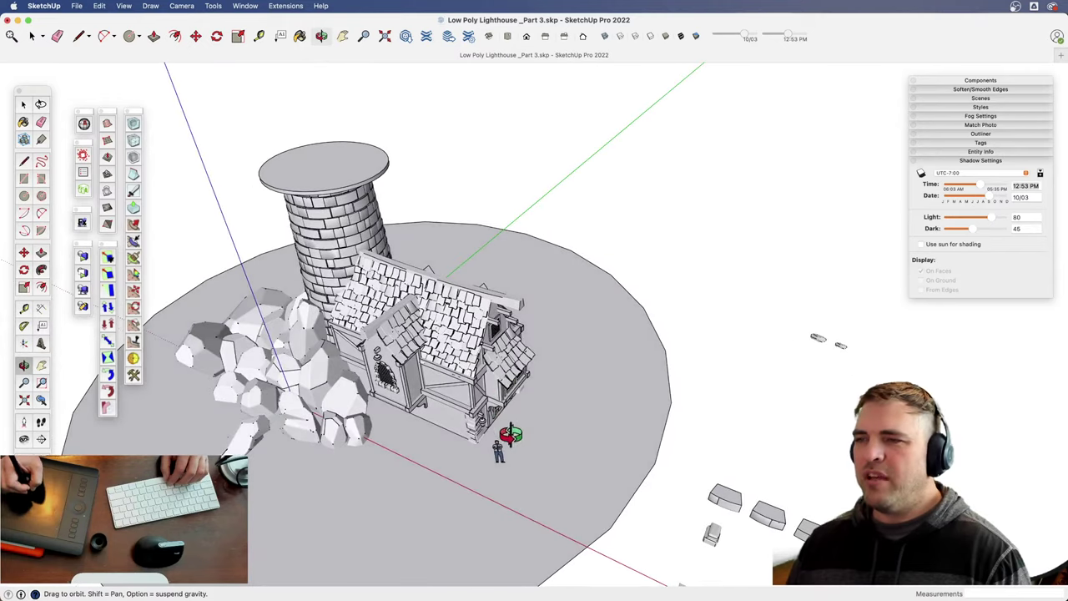
key("z")
mouse_move(456, 342)
left_mouse_down()
mouse_move(479, 400)
mouse_move(512, 418)
mouse_move(521, 388)
mouse_move(482, 333)
mouse_move(462, 354)
left_mouse_up()
key("h")
key("o")
key("h")
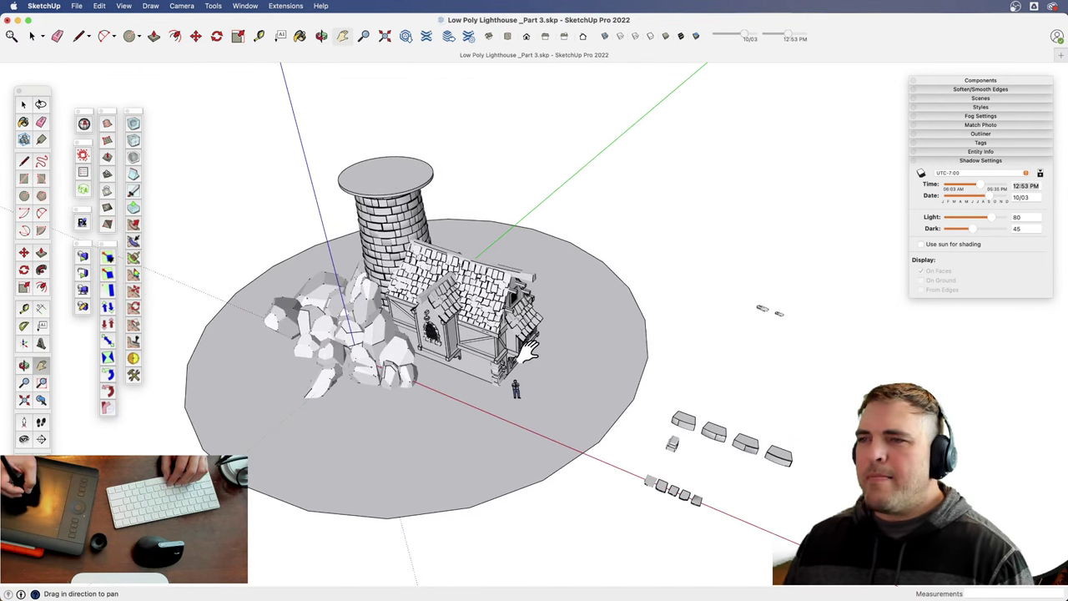
left_click(564, 373)
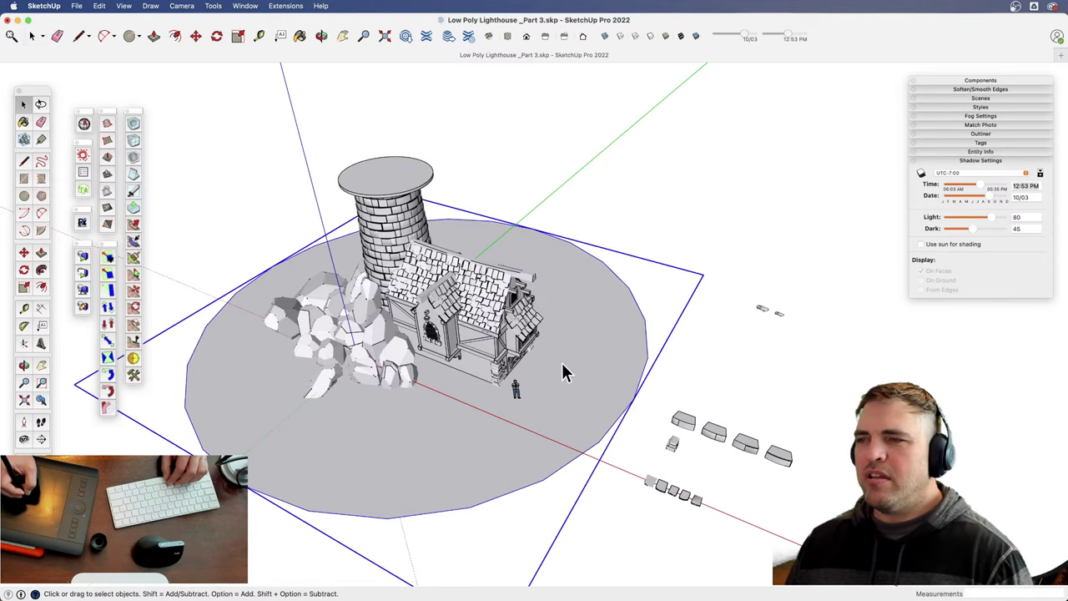
middle_click_drag(546, 382, 366, 427, "shift")
middle_click_drag(498, 380, 468, 469, "shift")
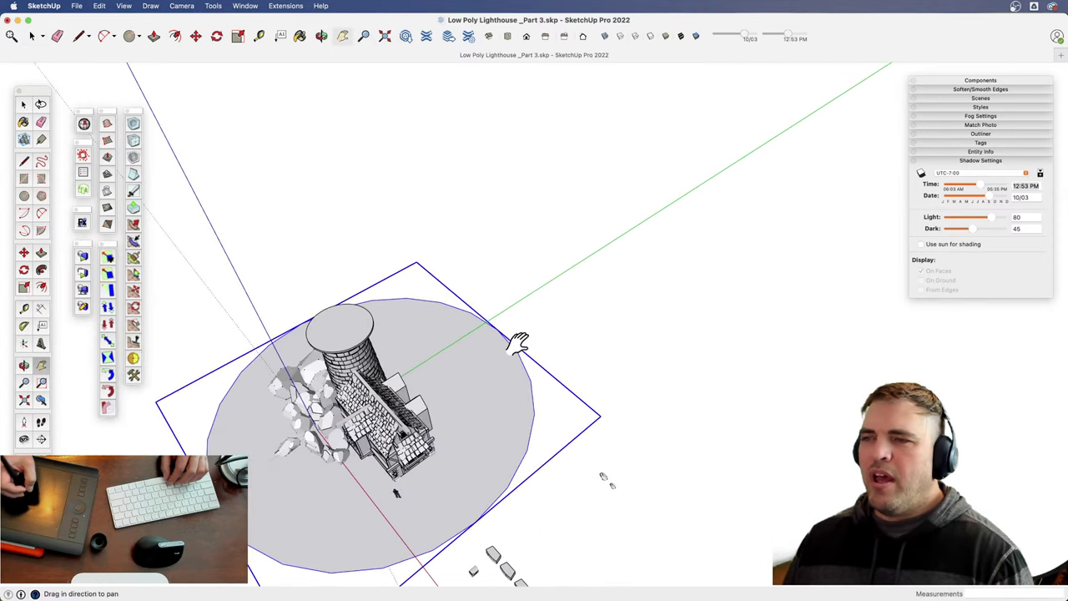
middle_click_drag(629, 333, 498, 364, "shift")
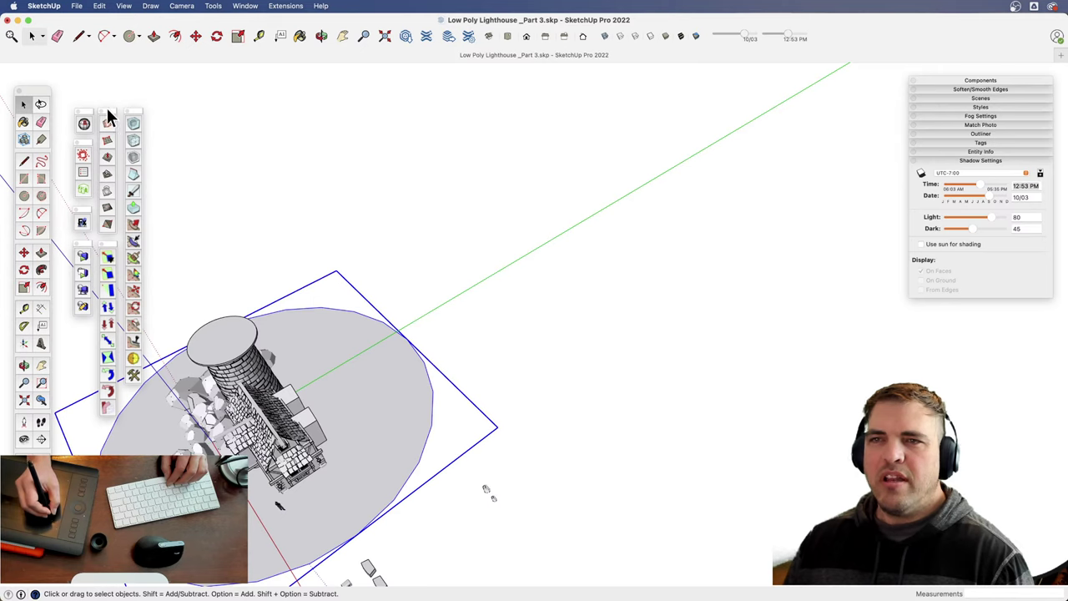
- Draw a flat From Scratch sandbox grid with 5' spacing on the empty ground beside the round base
mouse_move(107, 111)
left_mouse_down()
mouse_move(147, 90)
mouse_move(227, 101)
mouse_move(112, 114)
left_mouse_up()
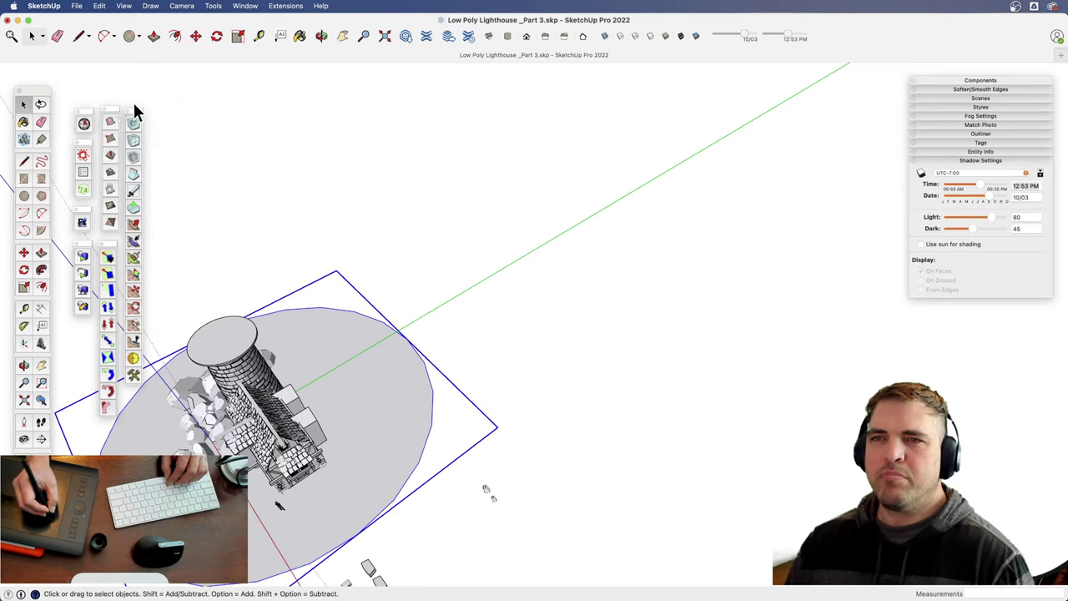
left_click(110, 140)
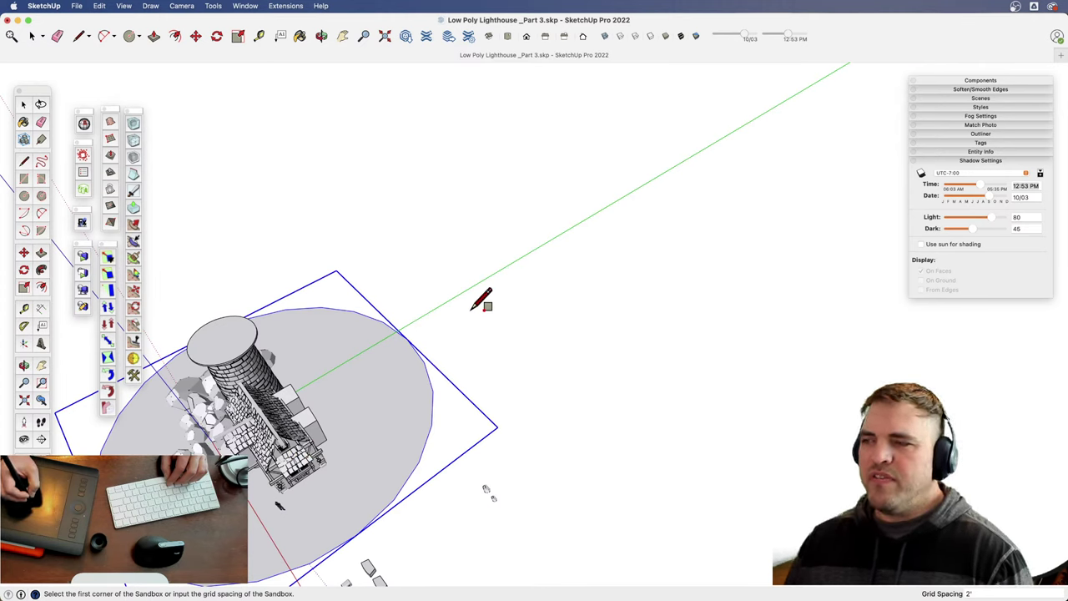
type("5'")
key("Return")
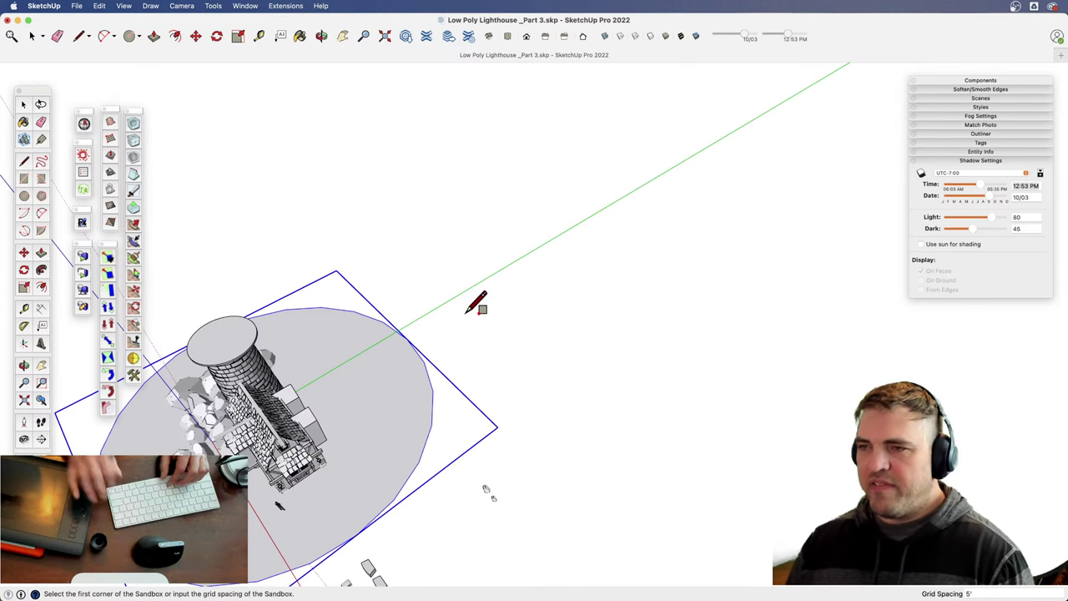
left_click(467, 320)
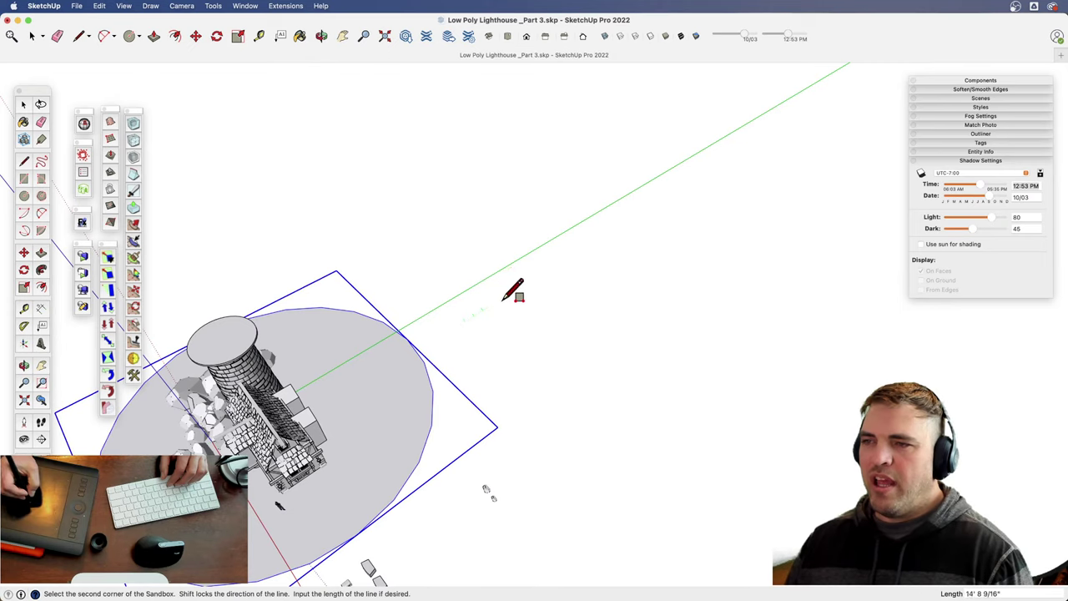
left_click(649, 211)
left_click(886, 373)
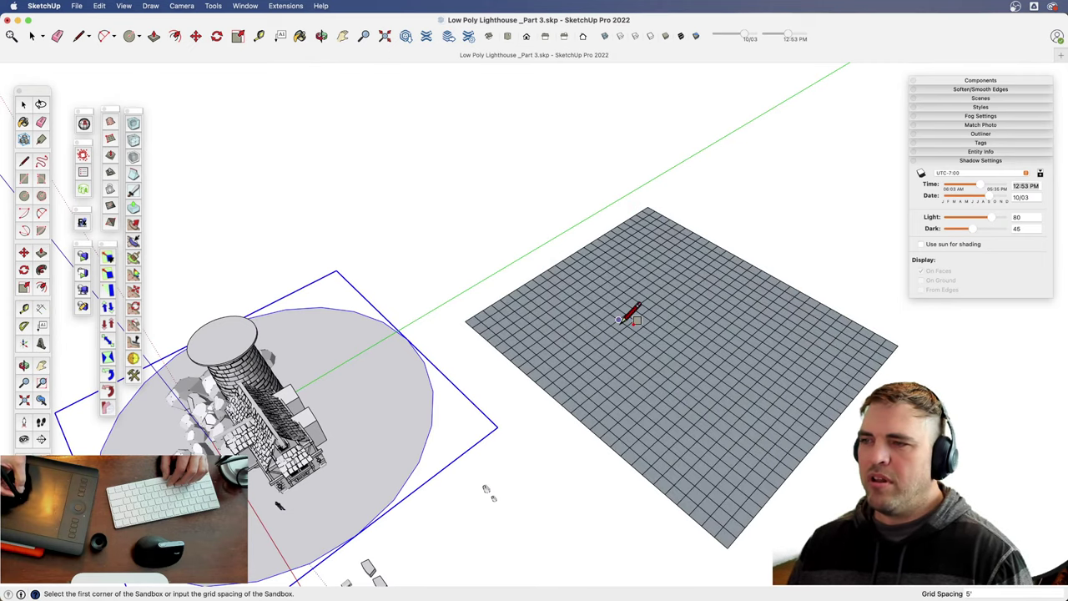
- Select the 5' sandbox grid and delete it
middle_click_drag(583, 388, 380, 396, "shift")
key("space")
left_click(607, 340)
middle_click_drag(597, 307, 549, 302)
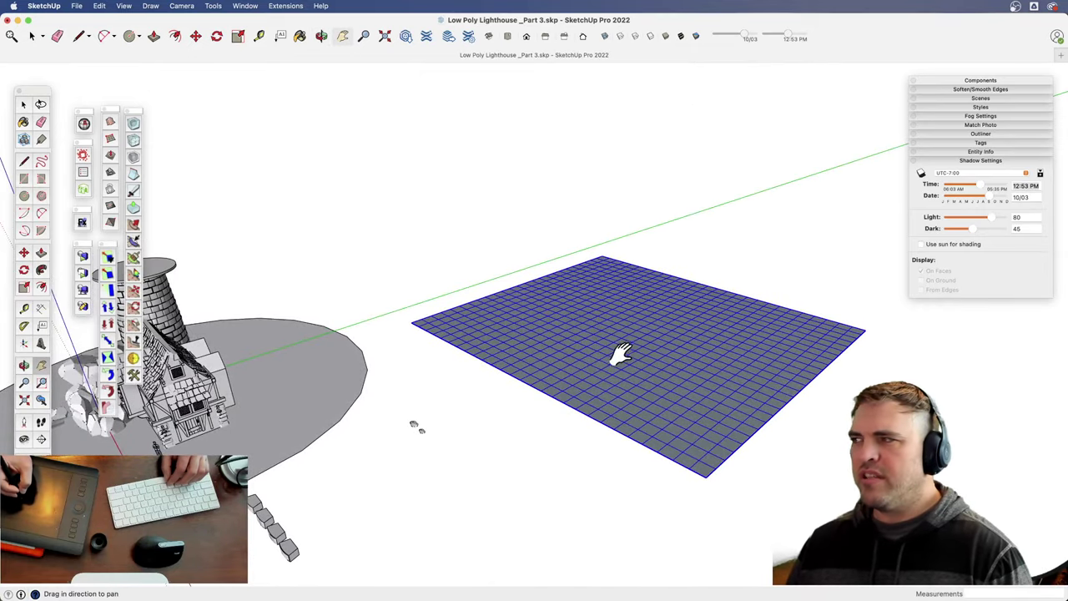
middle_click_drag(619, 352, 547, 354, "shift")
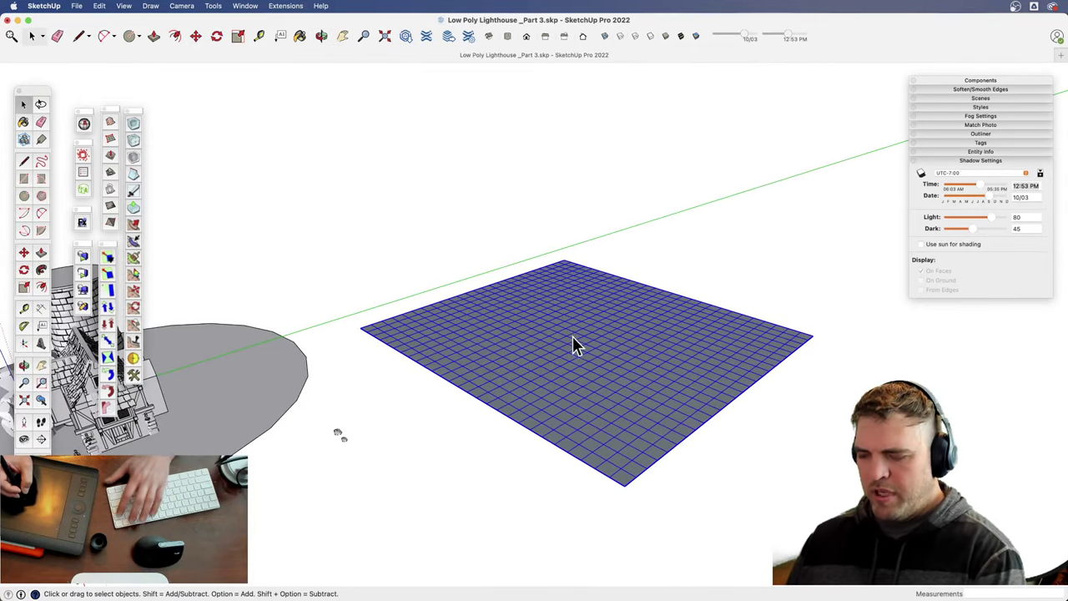
key("Delete")
- Draw a From Scratch sandbox grid with 3' spacing beside the lighthouse base, with one side parallel to the green axis
left_click(133, 122)
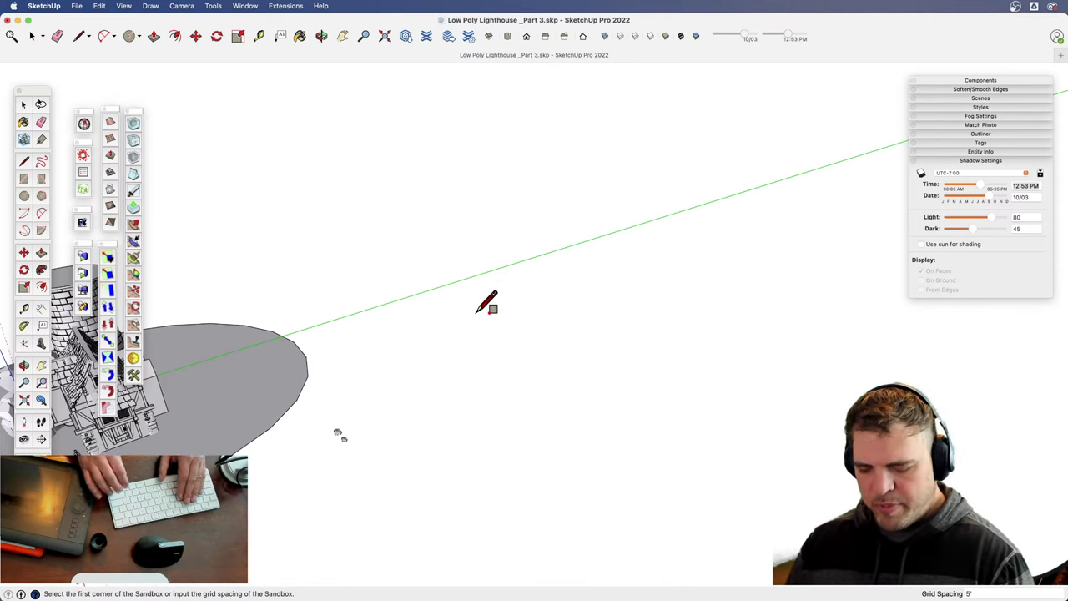
type("3")
key("Return")
left_click(378, 324)
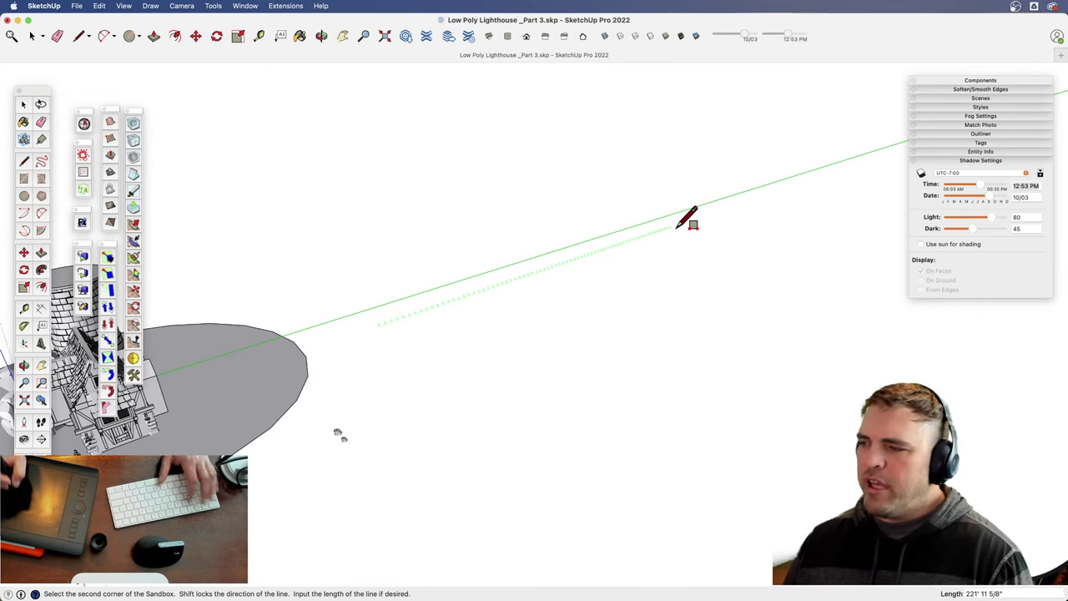
key("Escape")
left_click(397, 319)
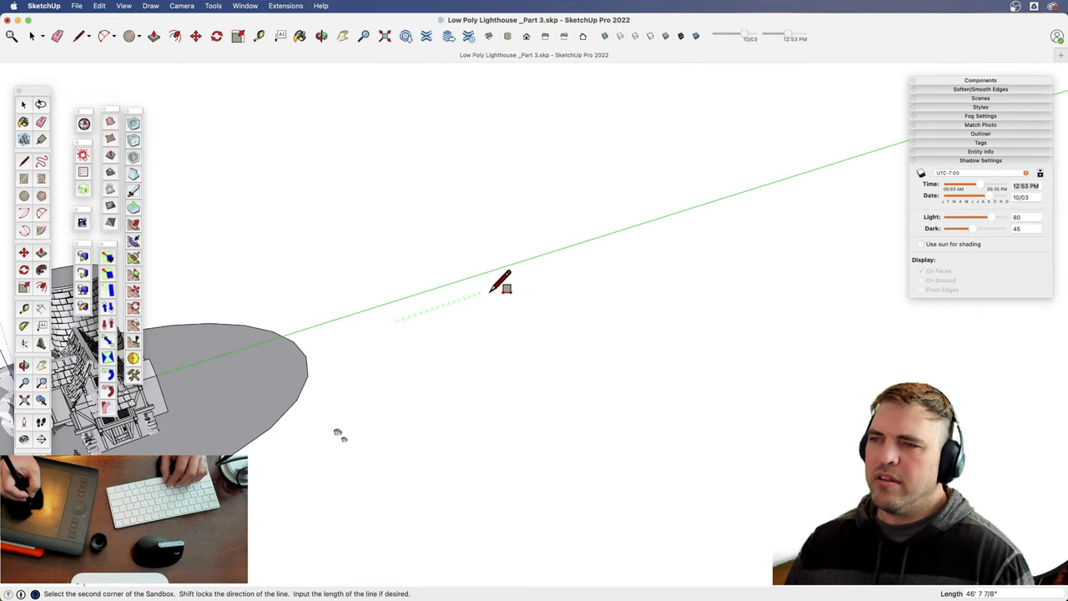
left_click(613, 248)
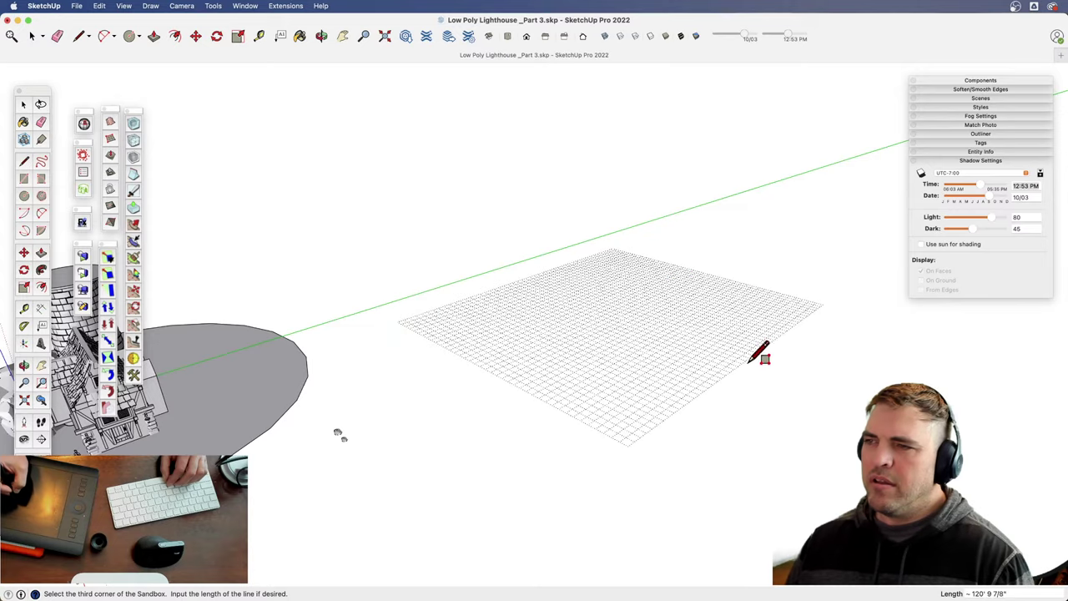
left_click(776, 366)
- Inspect the new sandbox grid from several angles and open its group for editing
middle_click_drag(551, 391, 534, 434, "shift")
middle_click_drag(533, 434, 464, 460, "shift")
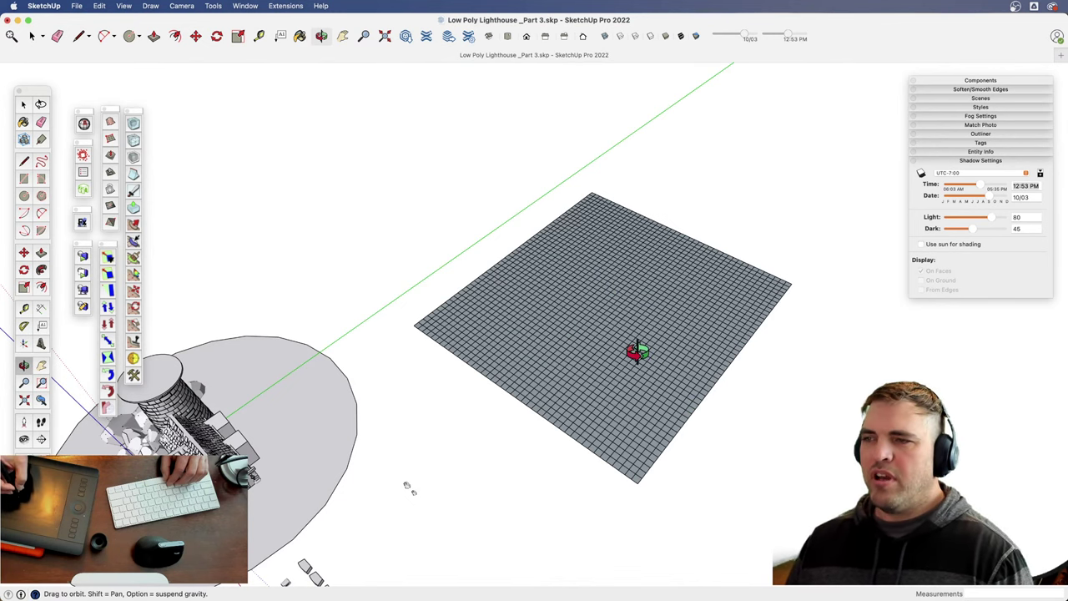
left_click_drag(407, 486, 334, 495)
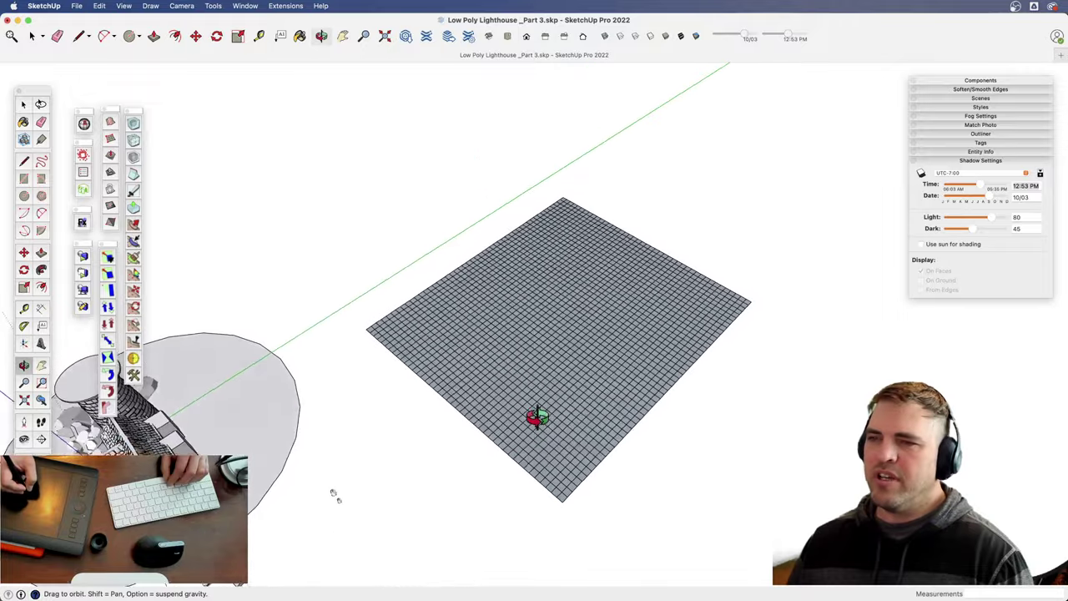
left_click_drag(537, 416, 503, 367)
key("h")
key("z")
left_click_drag(528, 415, 528, 299)
key("h")
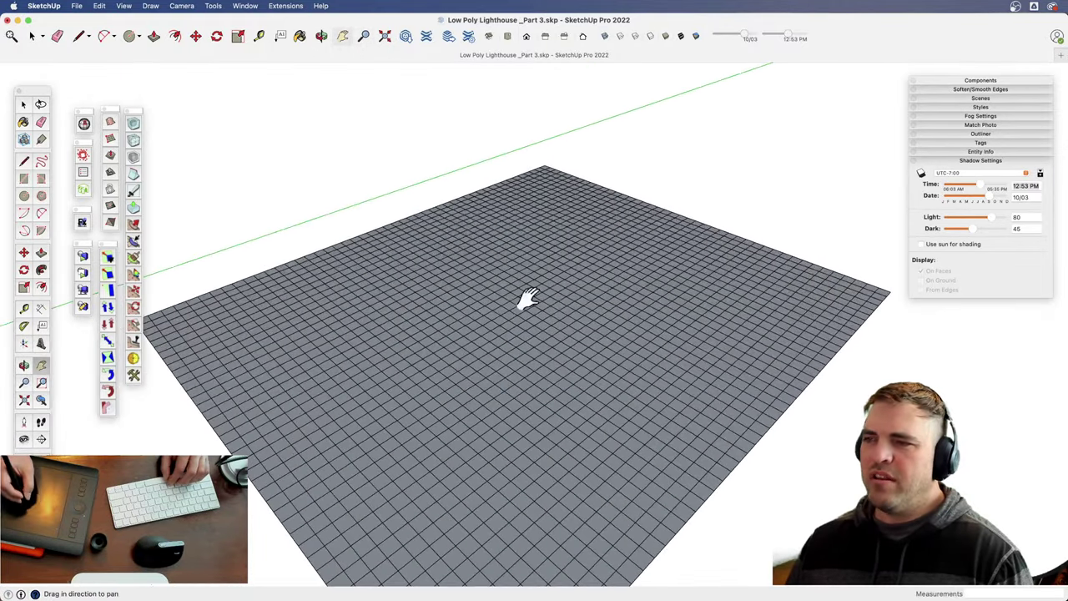
middle_click_drag(528, 298, 541, 345)
scroll(503, 453, "down", 3)
middle_click_drag(503, 453, 593, 269)
key("space")
left_click(497, 369)
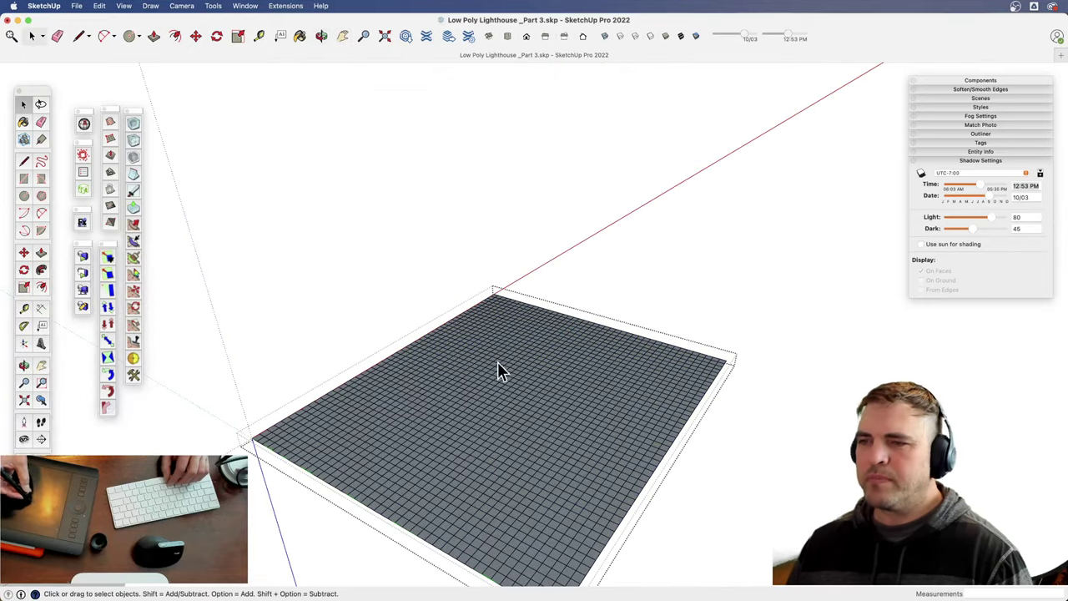
- Examine the open grid from several angles and compare its extent with the lighthouse and its round base
middle_click_drag(497, 369, 533, 359)
middle_click_drag(448, 241, 467, 435)
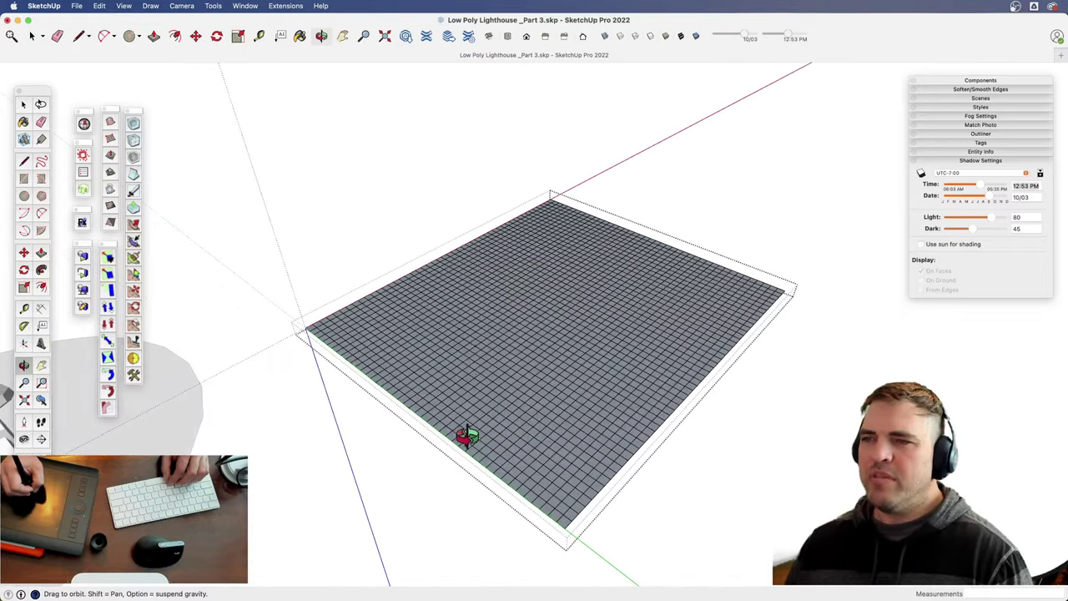
middle_click_drag(470, 302, 586, 319, "shift")
mouse_move(457, 368)
middle_mouse_down("shift")
mouse_move(604, 338)
mouse_move(589, 328)
middle_mouse_up("shift")
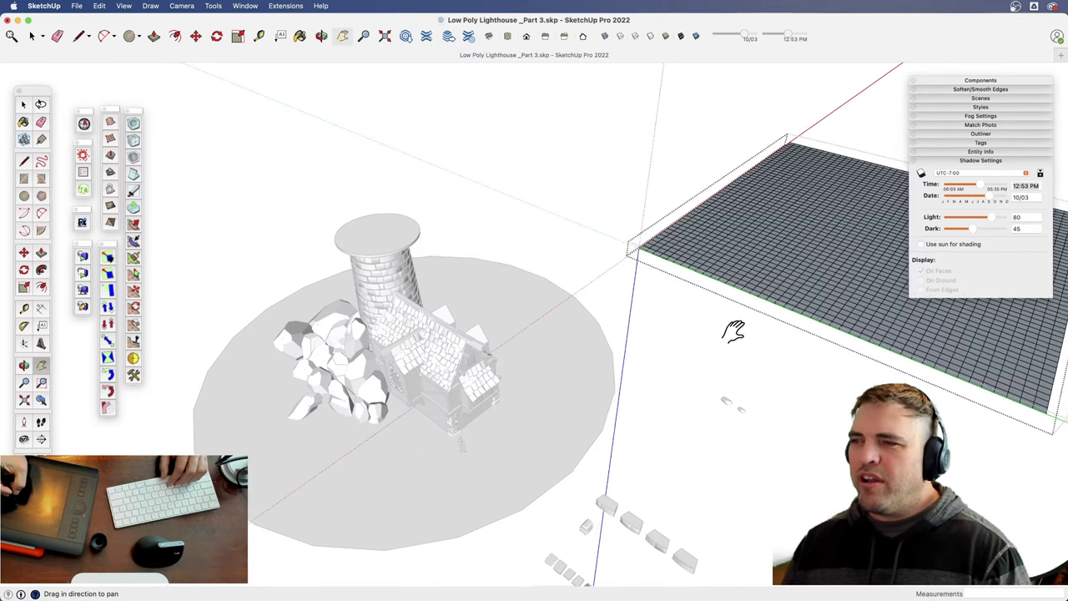
left_click_drag(722, 334, 534, 339)
left_click_drag(622, 309, 612, 344)
middle_click_drag(611, 345, 621, 389)
mouse_move(638, 360)
left_mouse_down()
mouse_move(609, 368)
mouse_move(622, 360)
left_mouse_up()
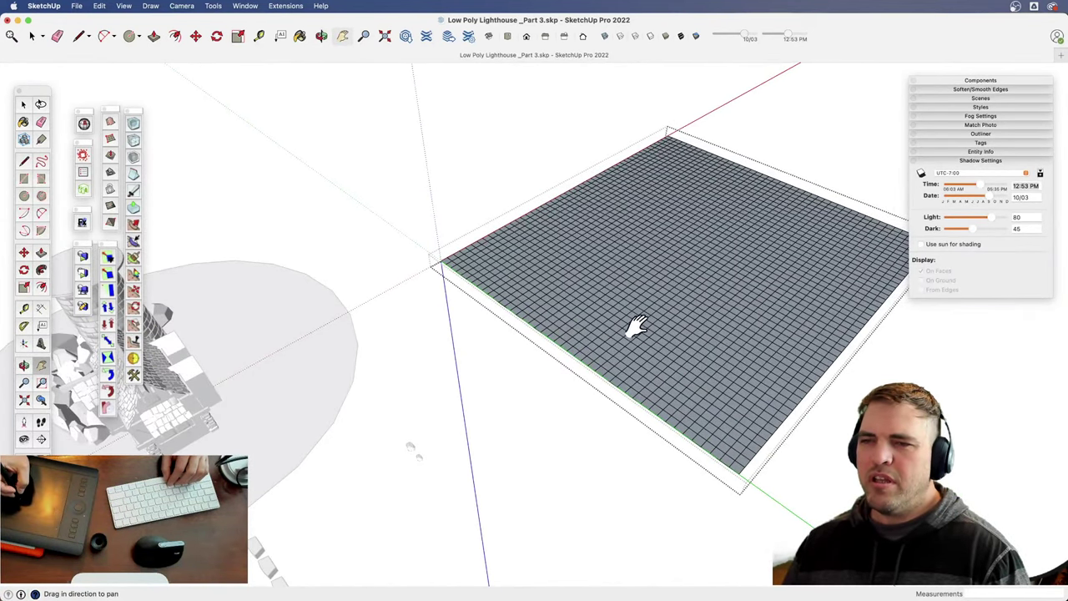
middle_click_drag(648, 331, 636, 475)
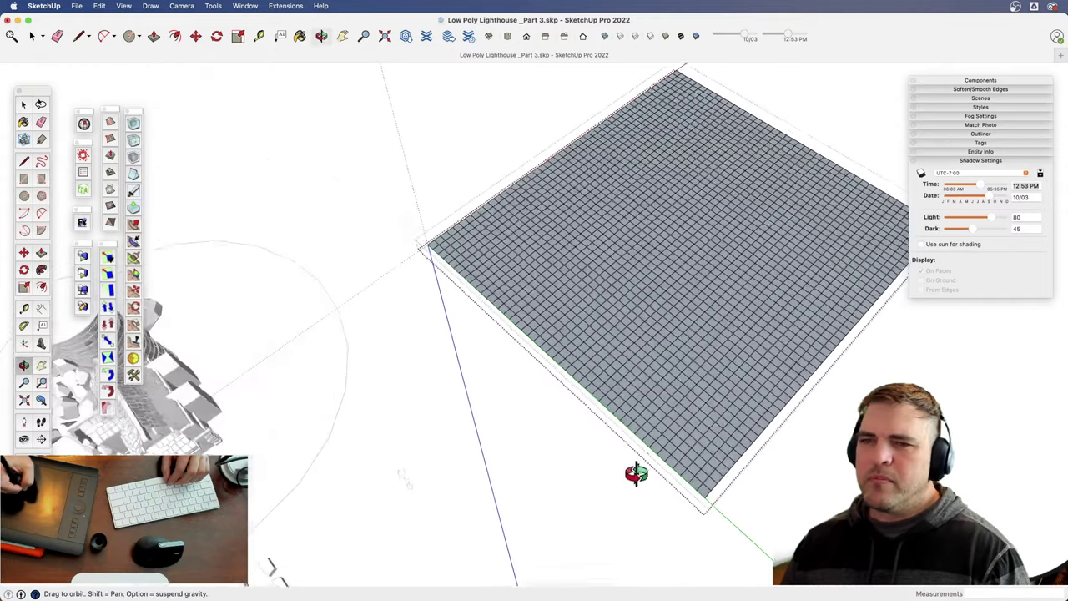
key("z")
left_click_drag(563, 418, 560, 472)
scroll(553, 406, "up", 1)
middle_click_drag(553, 406, 398, 450)
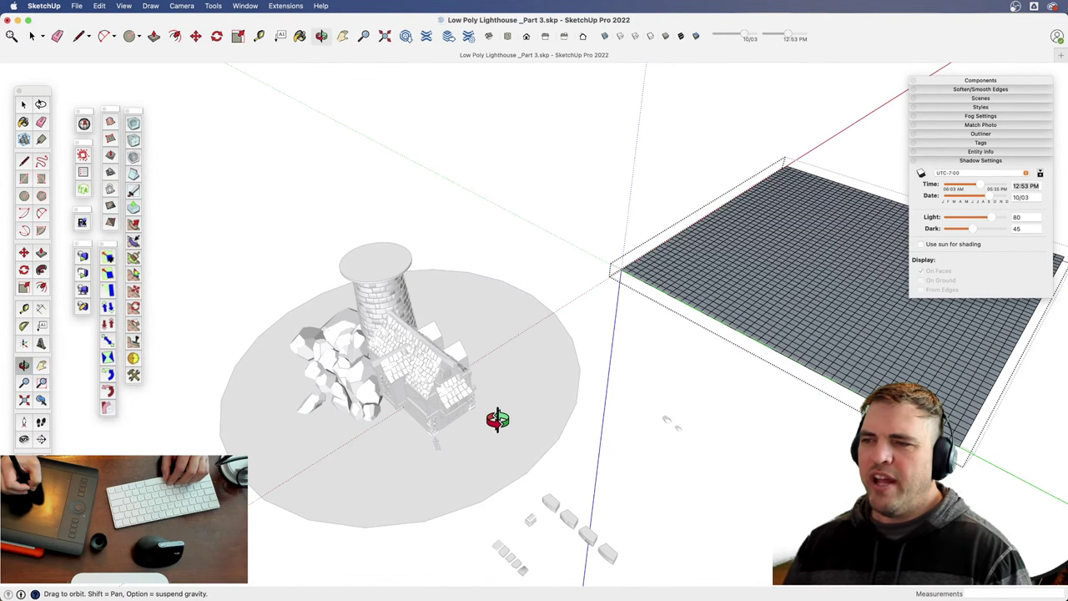
middle_click_drag(793, 327, 474, 414, "shift")
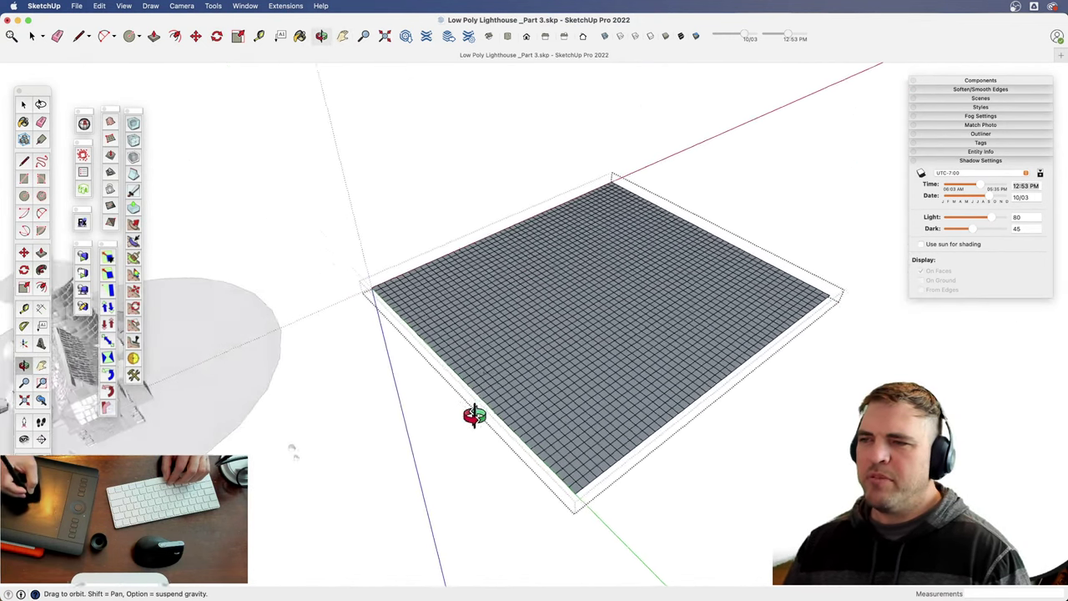
left_click_drag(474, 415, 567, 341)
left_click_drag(506, 325, 567, 295)
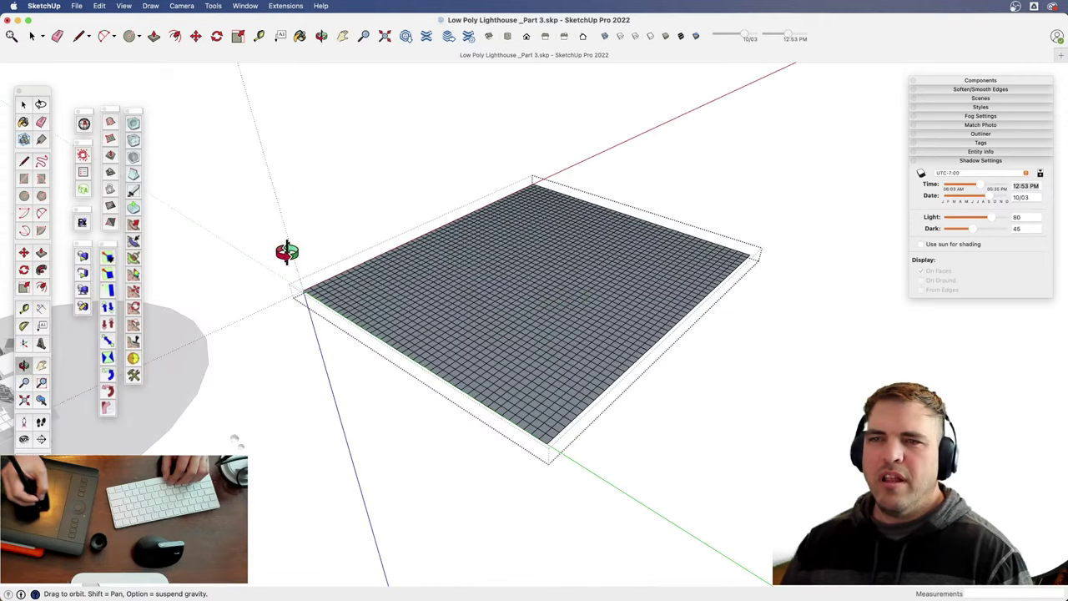
middle_click_drag(148, 167, 503, 342)
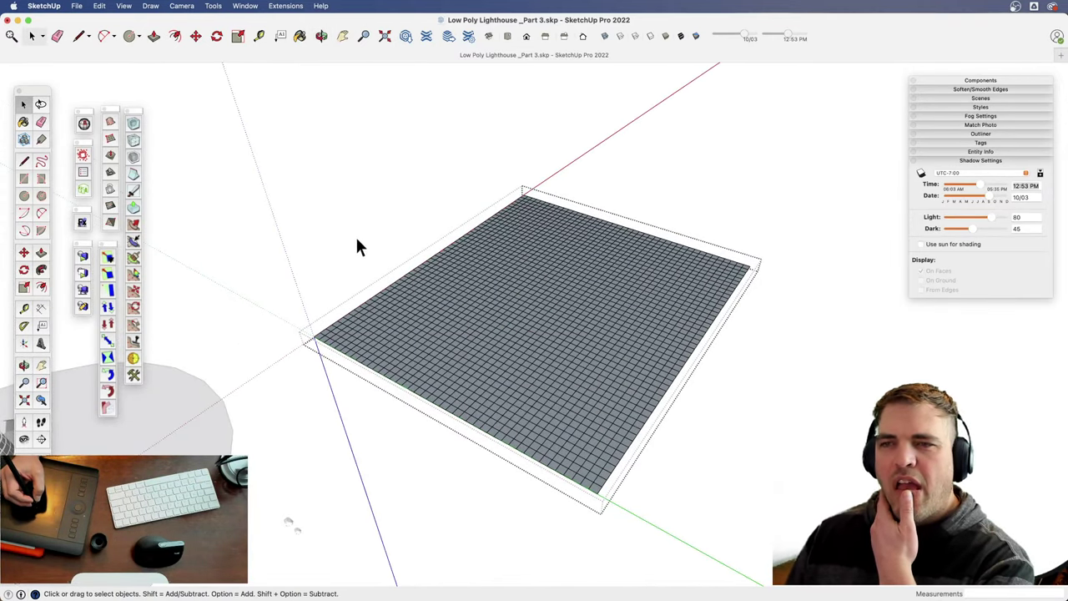
- Leave the sandbox grid group and reopen it for editing
left_click(456, 454)
key("h")
middle_click_drag(283, 442, 478, 452)
middle_click_drag(706, 346, 491, 381, "shift")
double_click(570, 342)
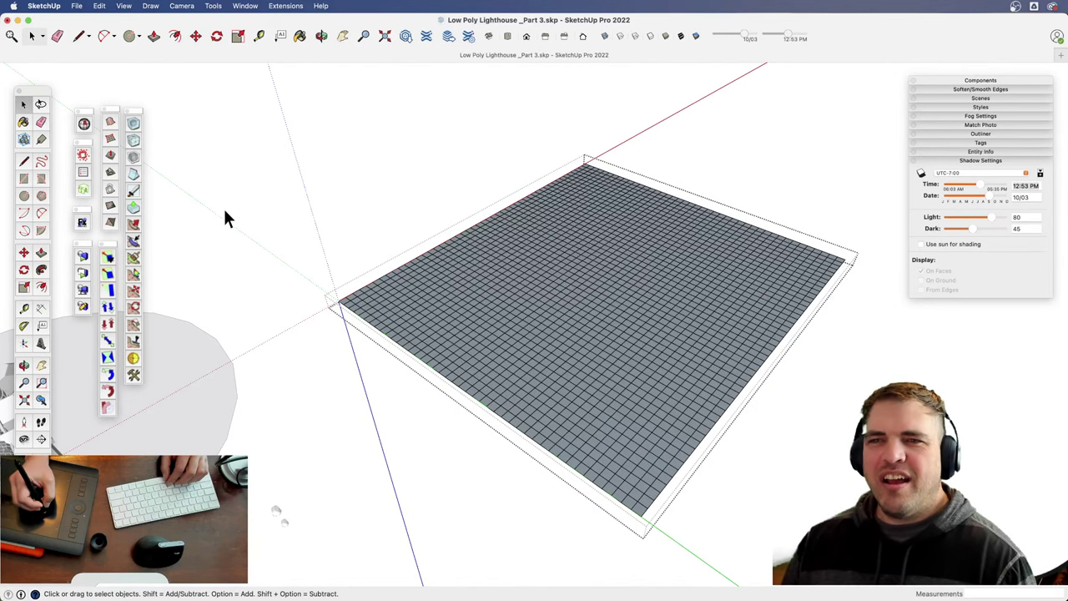
- Lasso-select the faces in the grid corner nearest the lighthouse and Smoove them slightly with a 10' radius
middle_click_drag(225, 219, 313, 255, "shift")
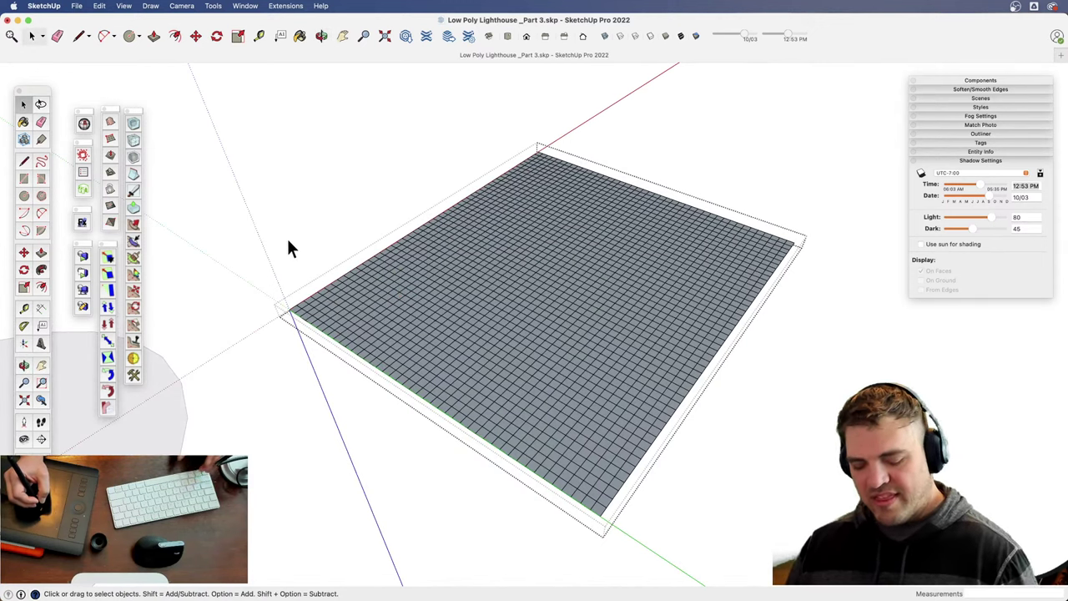
key("space")
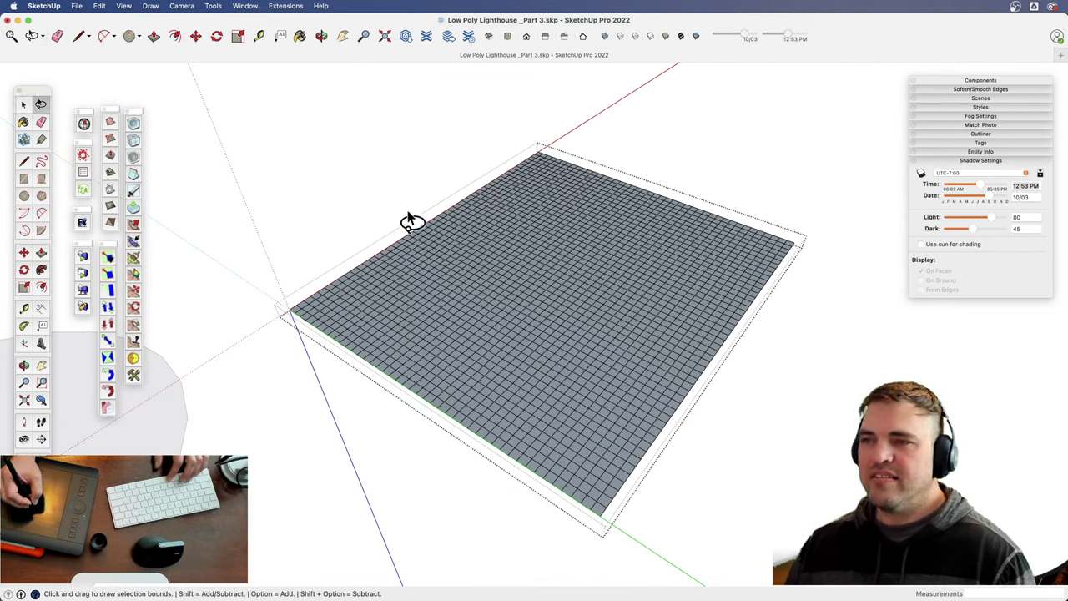
mouse_move(488, 436)
left_mouse_down()
mouse_move(370, 422)
mouse_move(258, 317)
mouse_move(392, 218)
left_mouse_up()
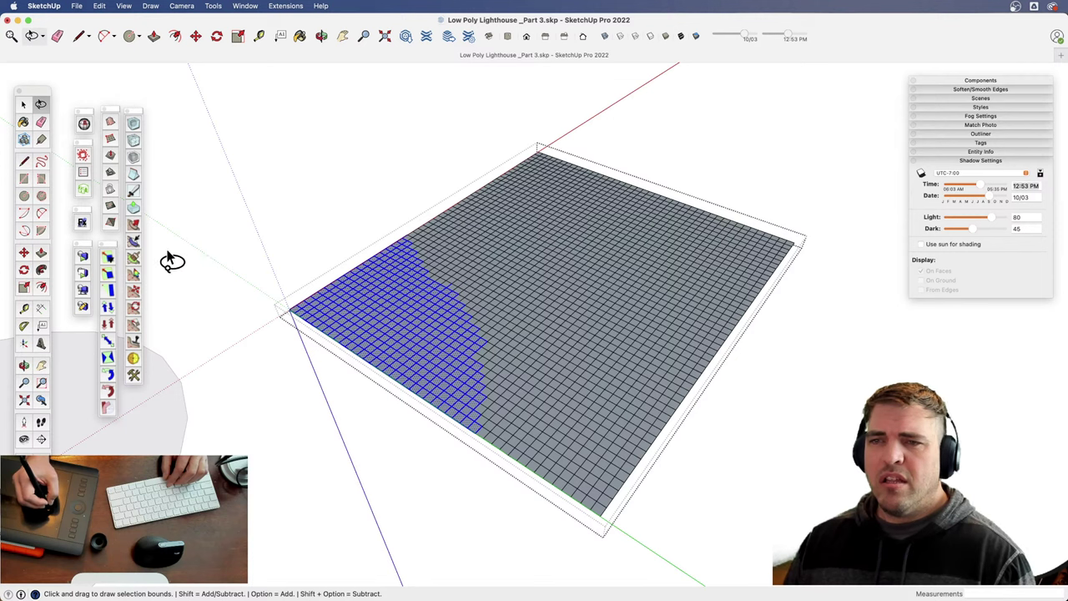
left_click_drag(112, 111, 195, 111)
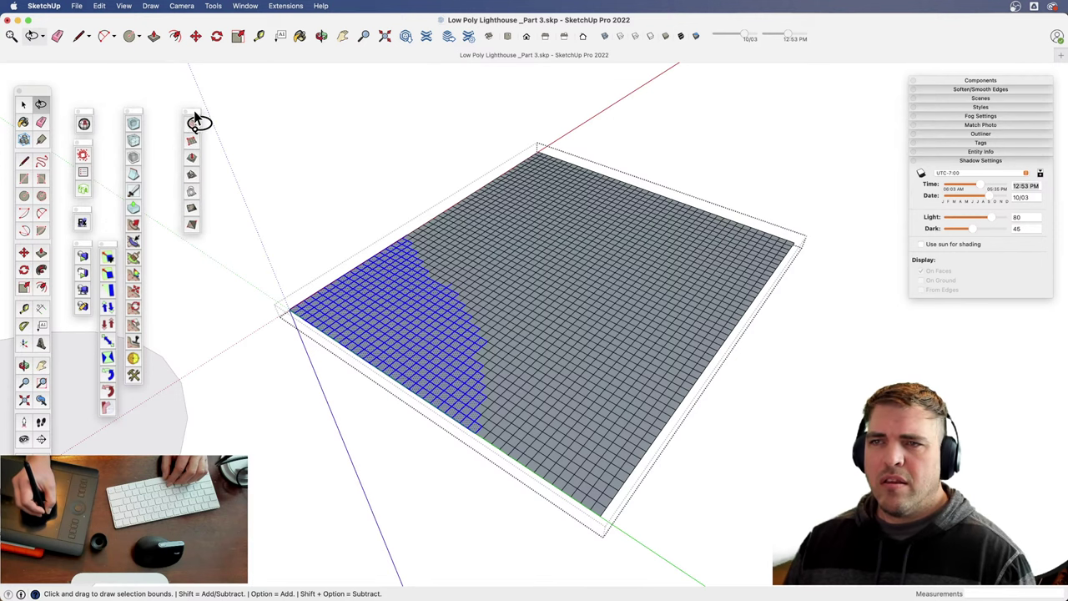
left_click(191, 158)
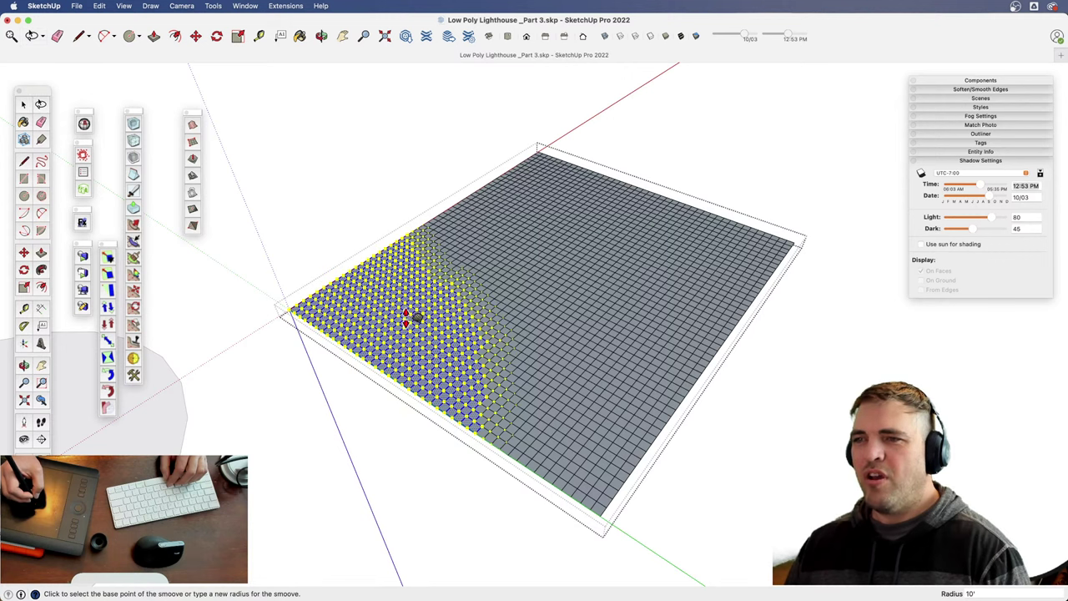
left_click(408, 329)
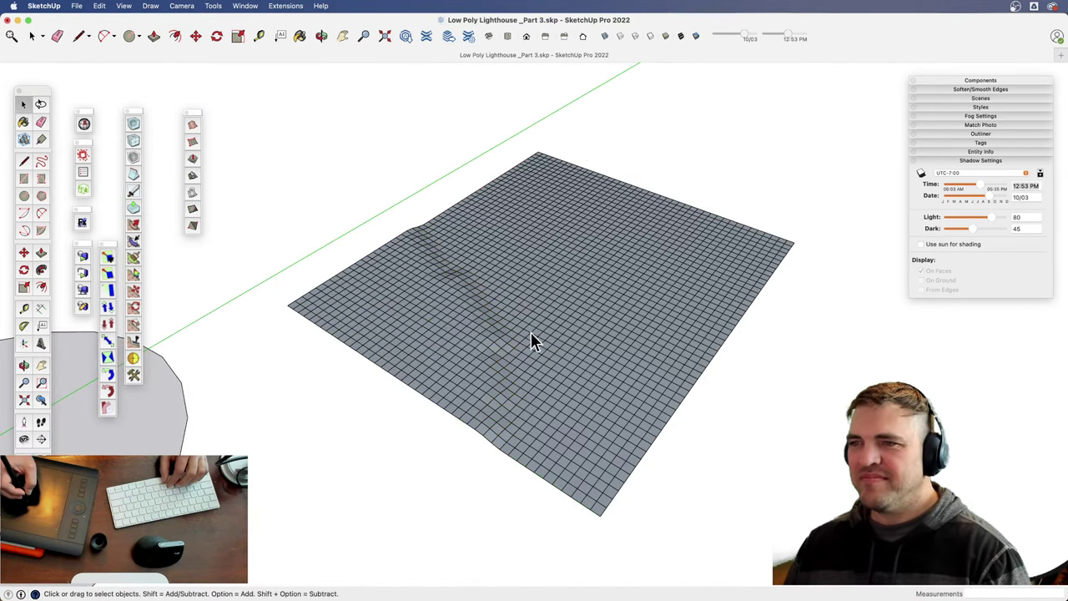
- Set the Smoove radius to 20' and reopen the terrain grid group for editing
middle_click_drag(532, 341, 472, 369)
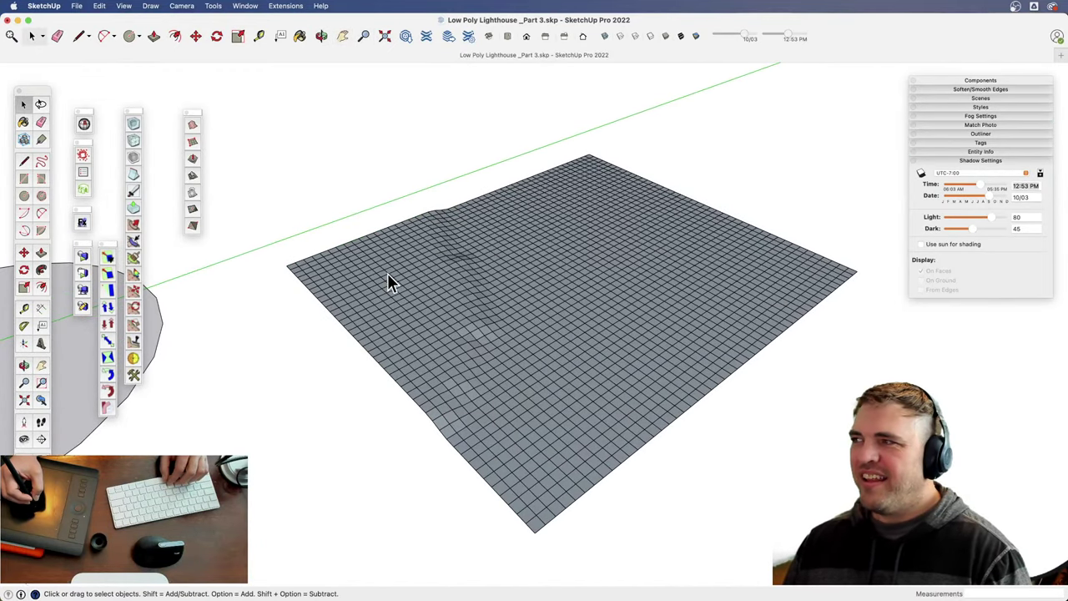
triple_click(408, 304)
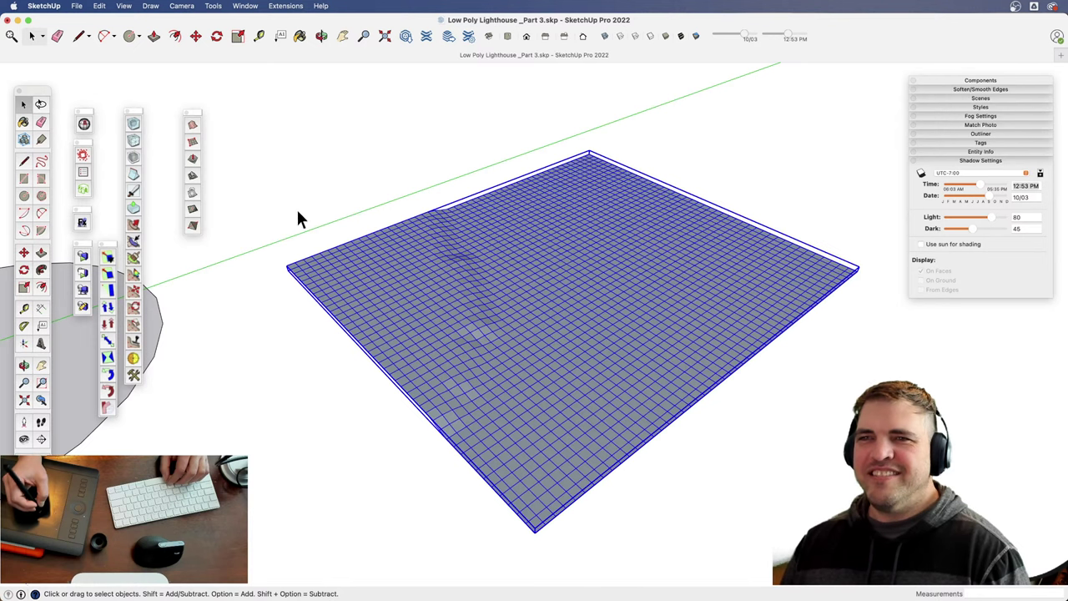
double_click(395, 298)
middle_click_drag(391, 295, 413, 305)
key("space")
left_click(234, 180)
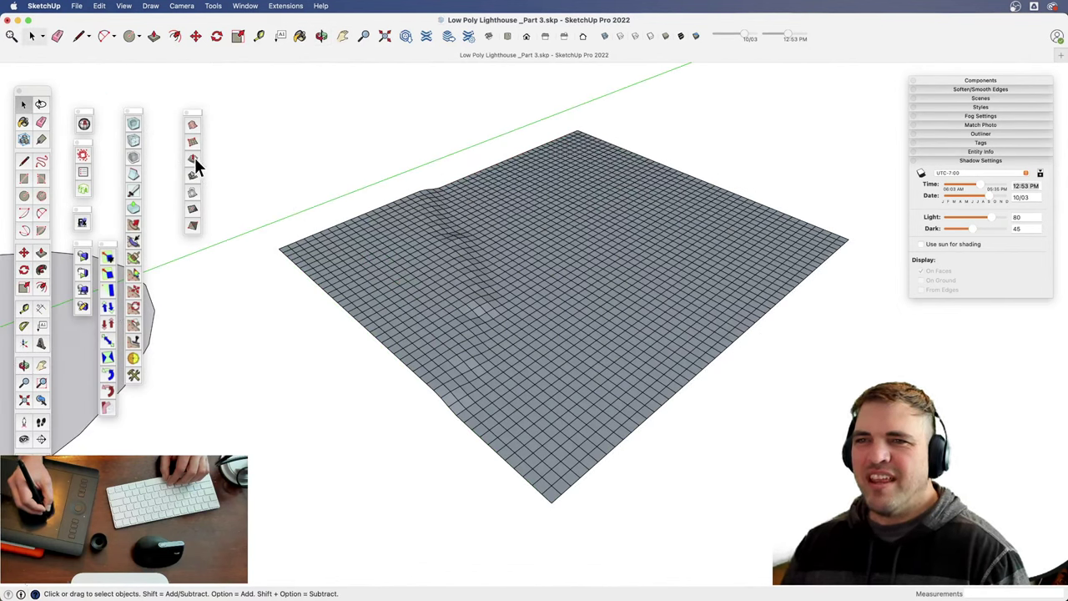
left_click(193, 158)
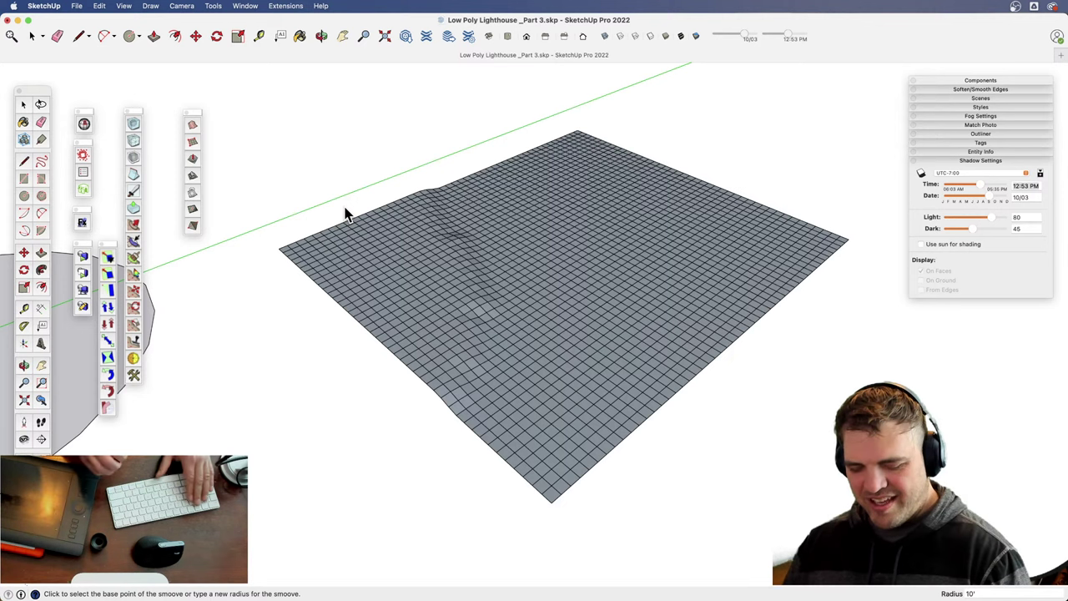
type("20")
key("Return")
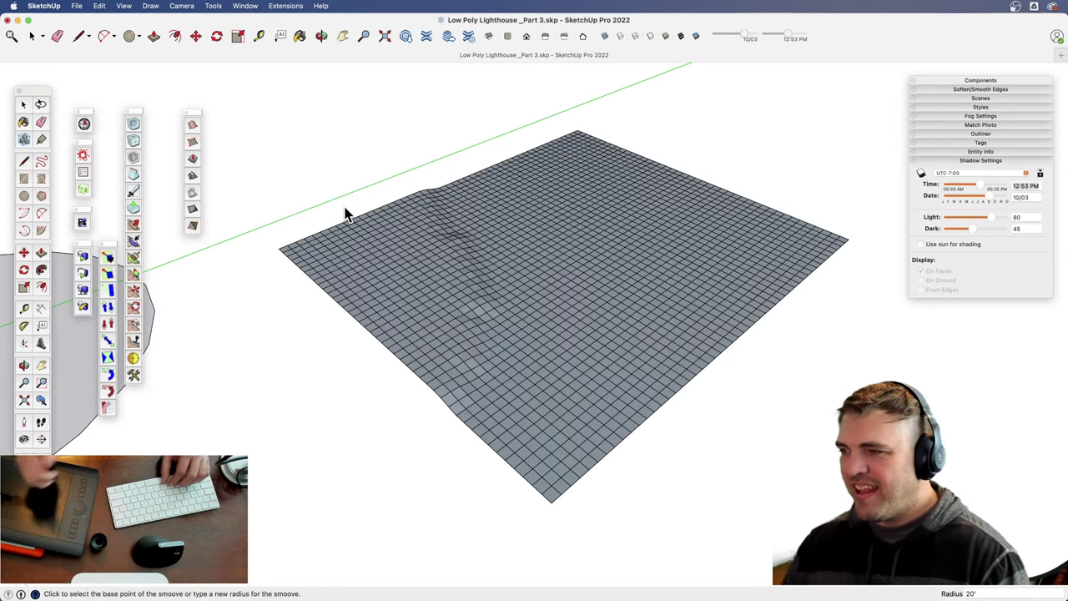
key("space")
double_click(439, 348)
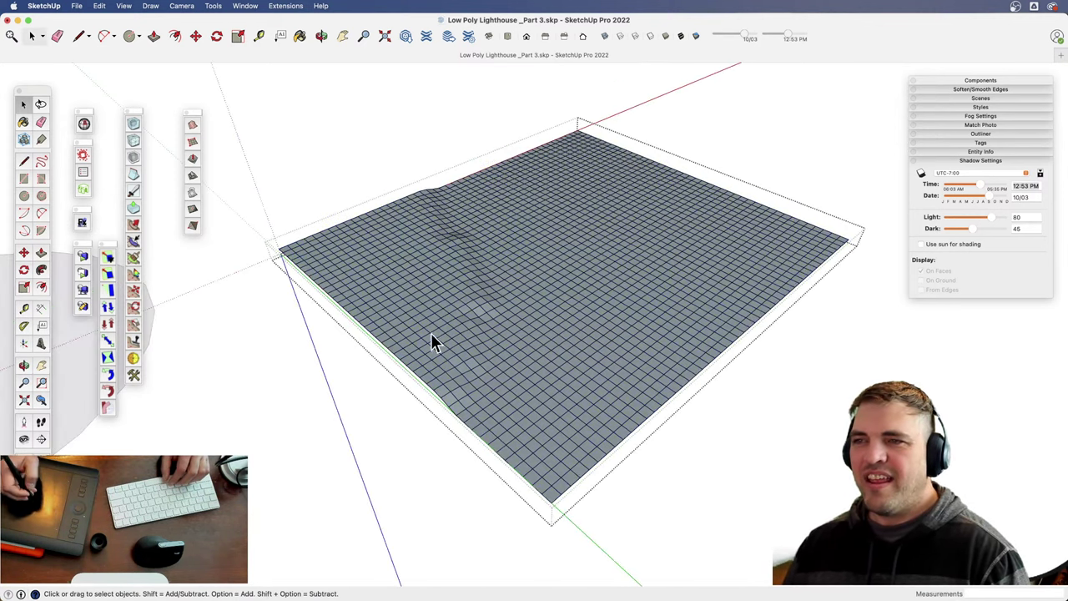
- Lasso-select the faces along the grid side facing the lighthouse and Smoove them down about 10' 9" with the 20' radius
middle_click_drag(430, 334, 497, 363)
scroll(436, 394, "down", 2)
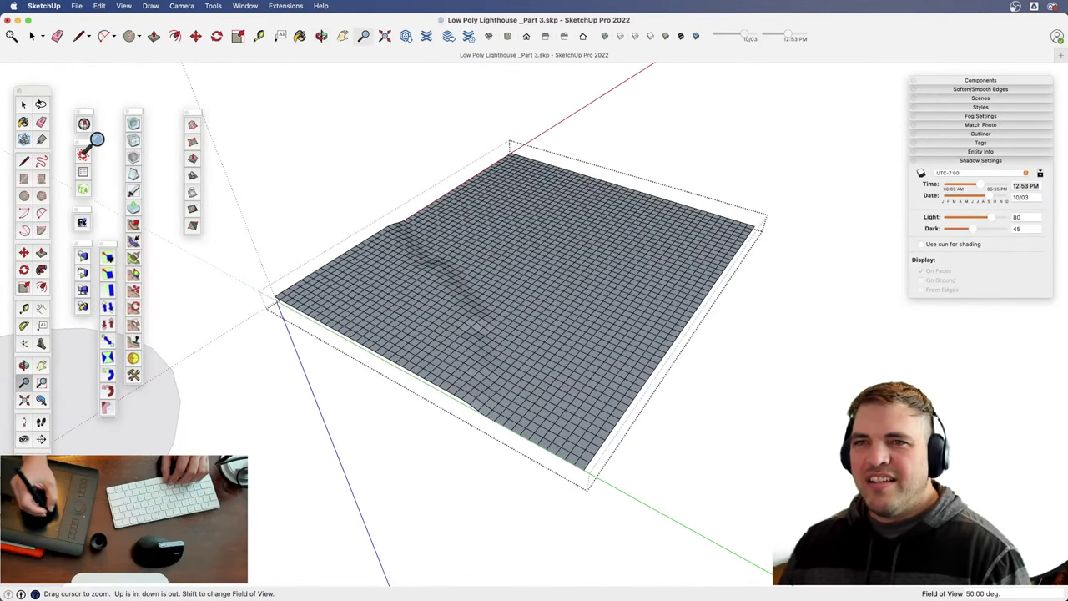
left_click(40, 104)
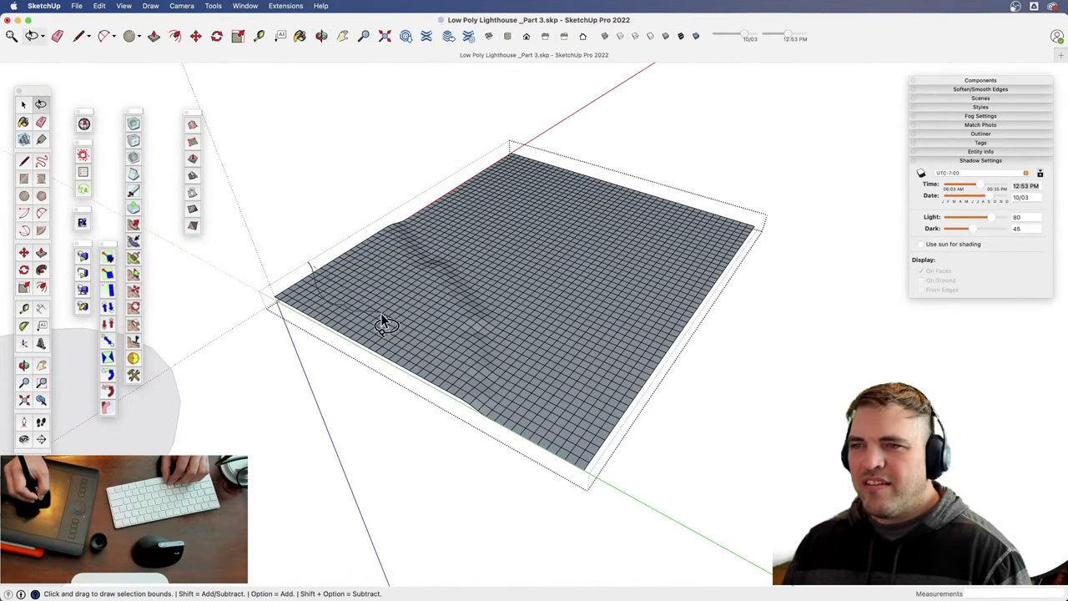
mouse_move(557, 391)
left_mouse_down()
mouse_move(600, 493)
mouse_move(298, 381)
mouse_move(339, 262)
left_mouse_up()
middle_click_drag(452, 364, 417, 290)
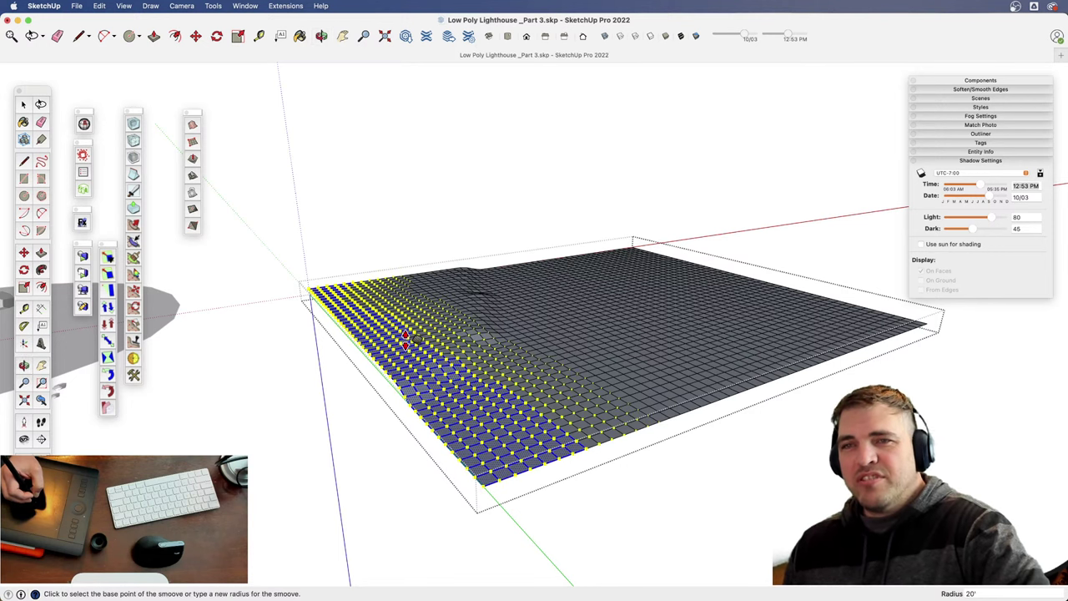
left_click(401, 341)
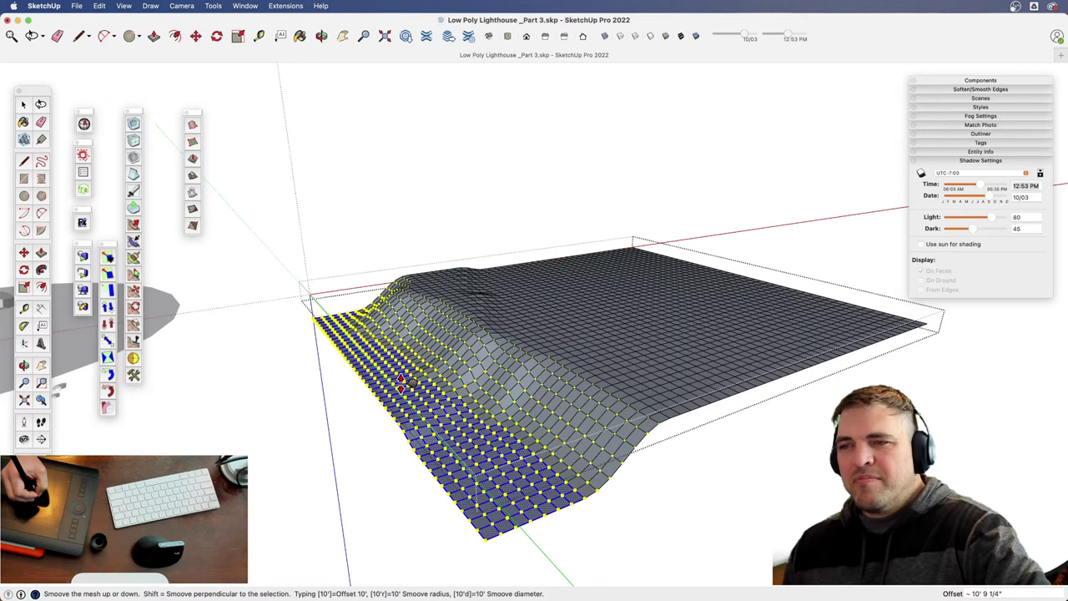
left_click(471, 367)
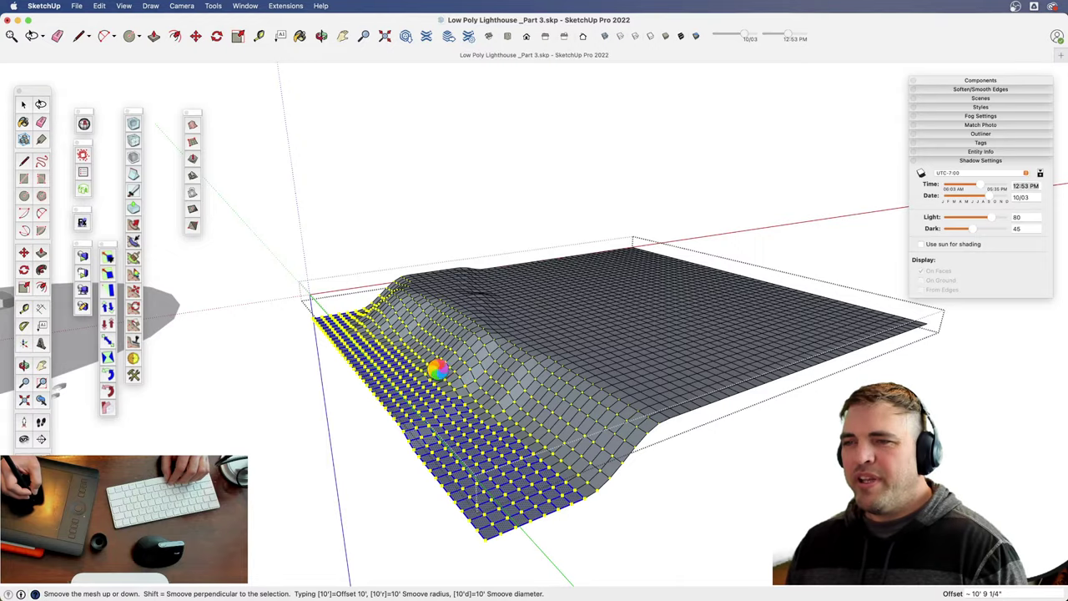
mouse_move(409, 358)
middle_mouse_down()
mouse_move(433, 367)
mouse_move(303, 302)
mouse_move(441, 370)
mouse_move(432, 401)
mouse_move(481, 407)
mouse_move(436, 489)
mouse_move(455, 320)
mouse_move(427, 401)
mouse_move(417, 350)
middle_mouse_up()
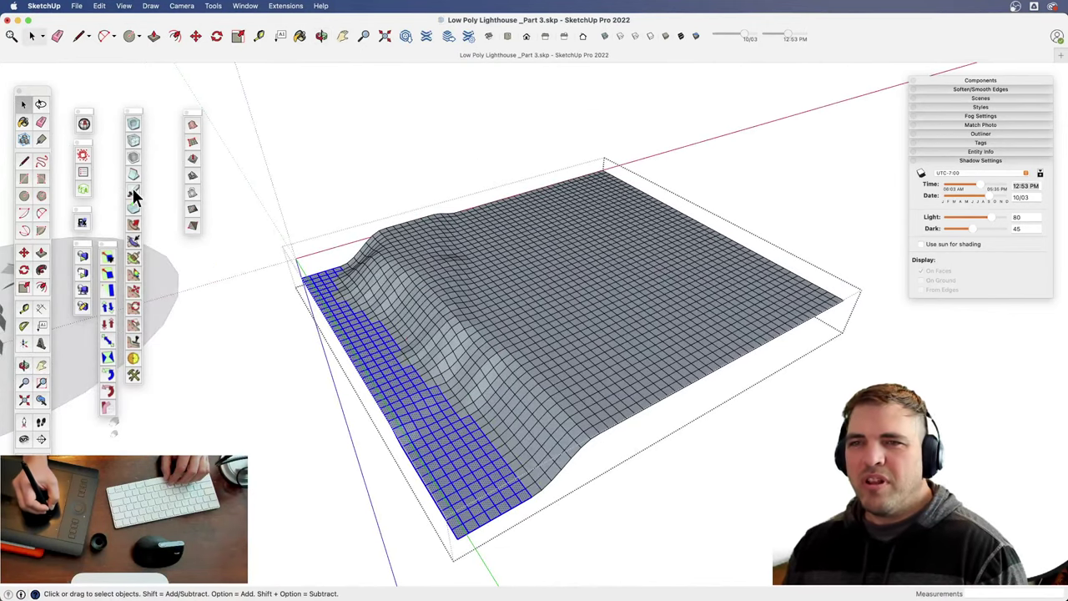
- Lasso-select a patch of faces from the far edge to the middle of the grid and Smoove it gently upward
key("space")
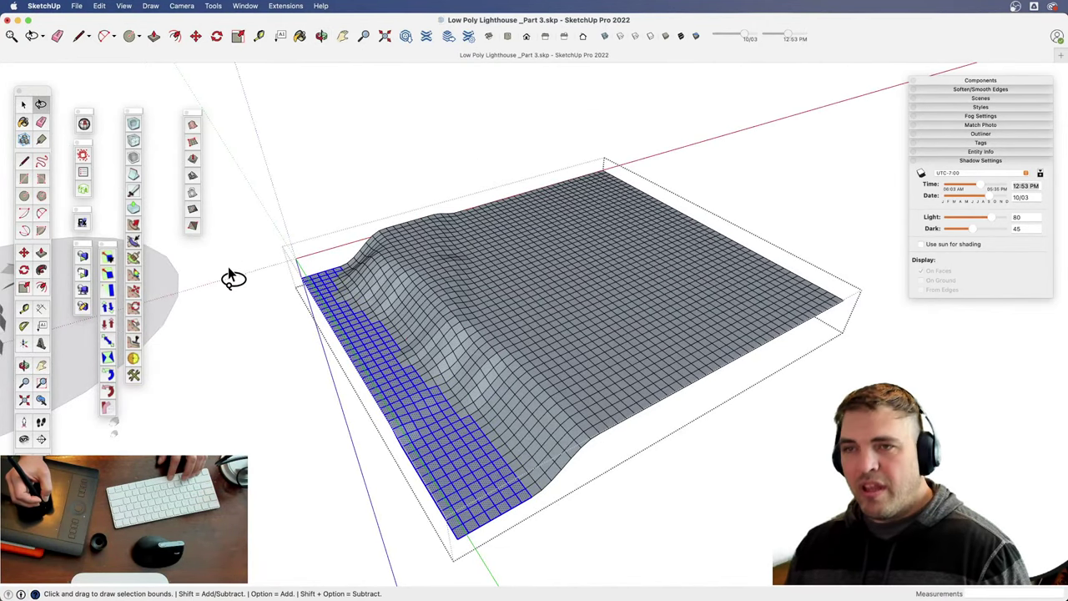
left_click_drag(520, 195, 554, 212)
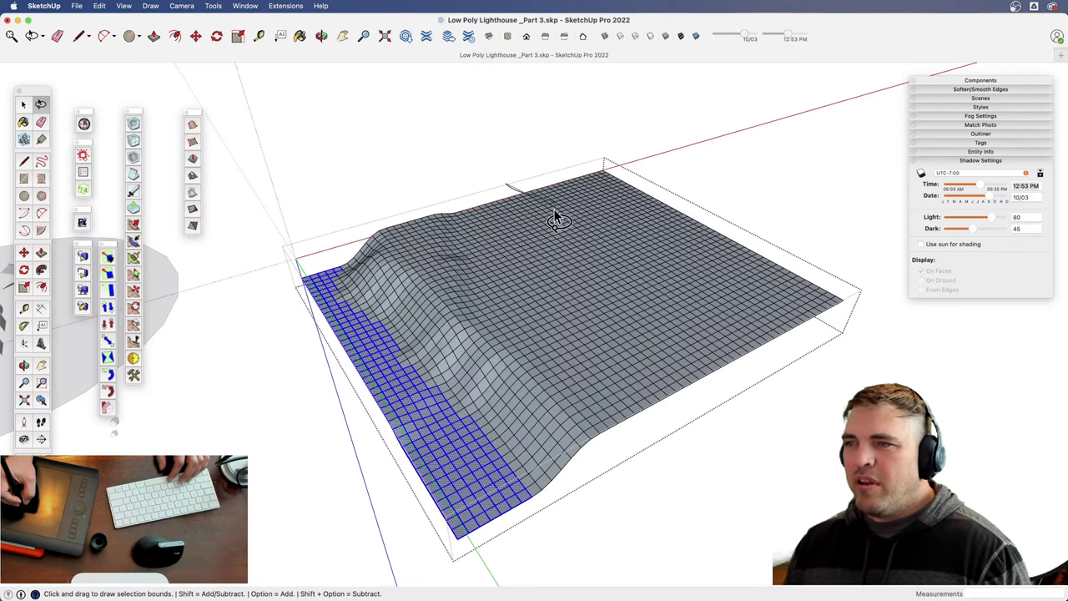
mouse_move(592, 336)
left_mouse_down()
mouse_move(474, 279)
mouse_move(493, 169)
left_mouse_up()
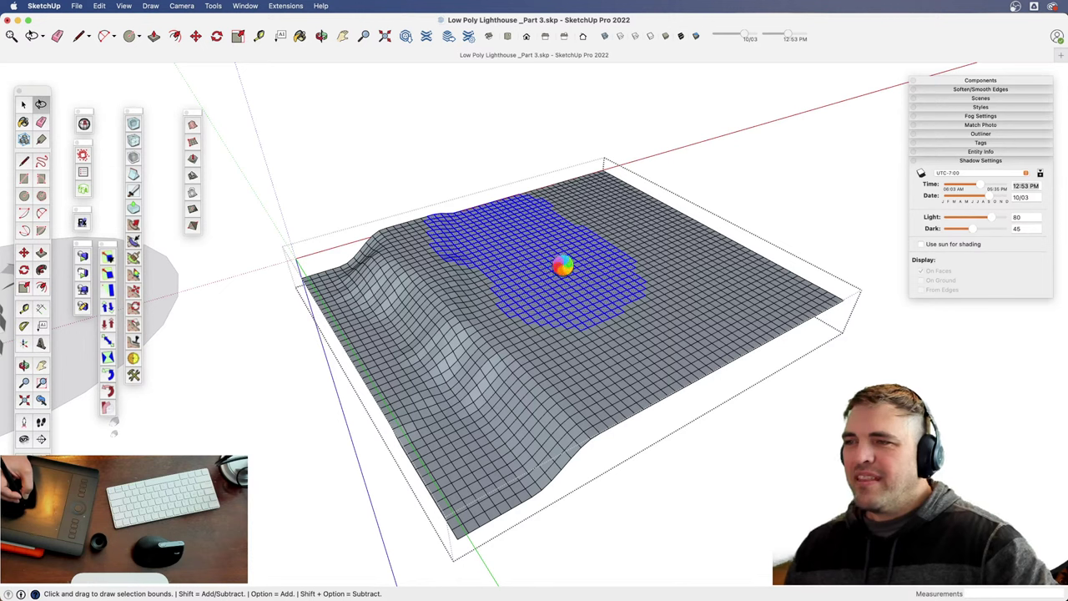
left_click(566, 262)
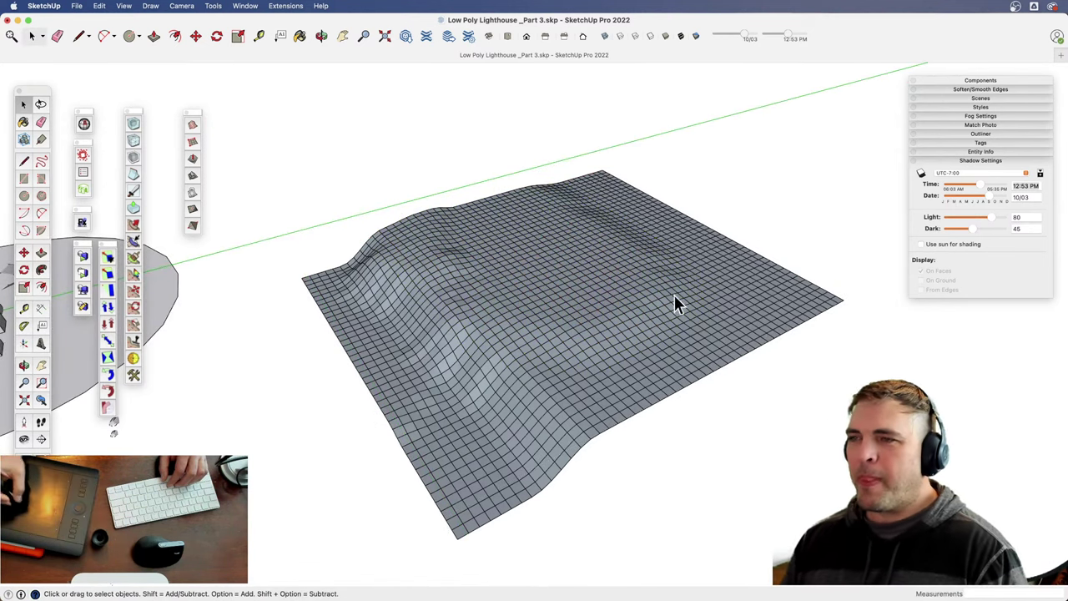
middle_click_drag(608, 323, 582, 300)
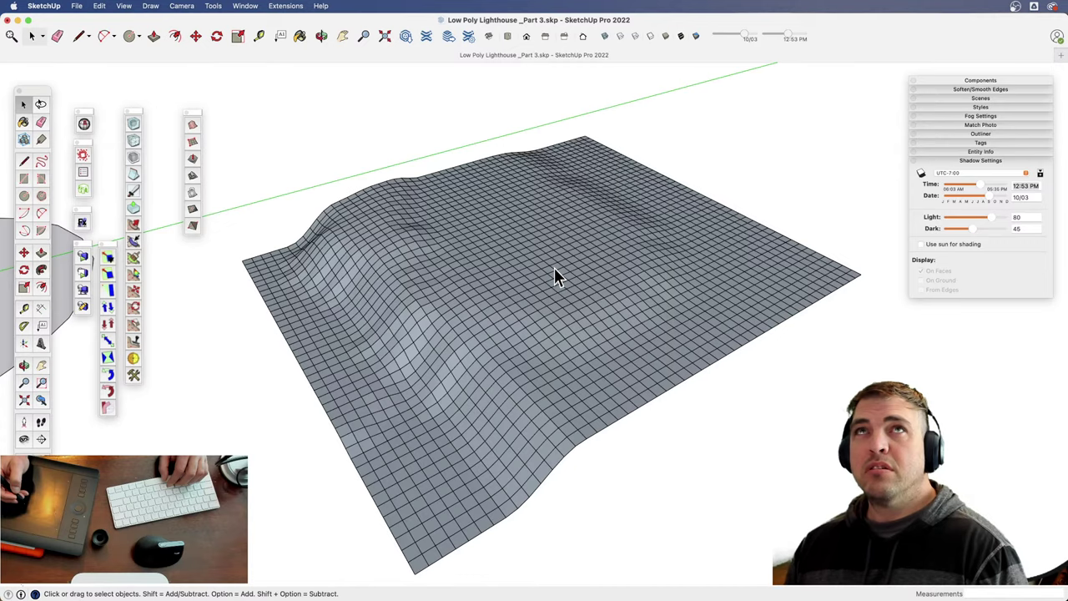
- Reopen the terrain group and start the Sculpt brush, enlarging its radius to about 23'
left_click(552, 269)
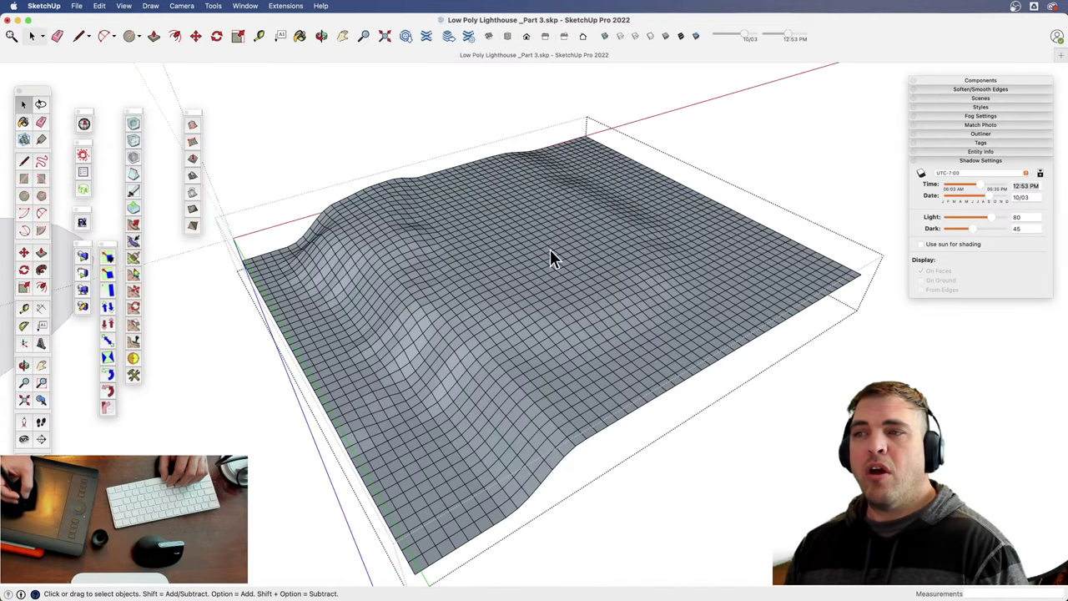
middle_click_drag(550, 257, 541, 281)
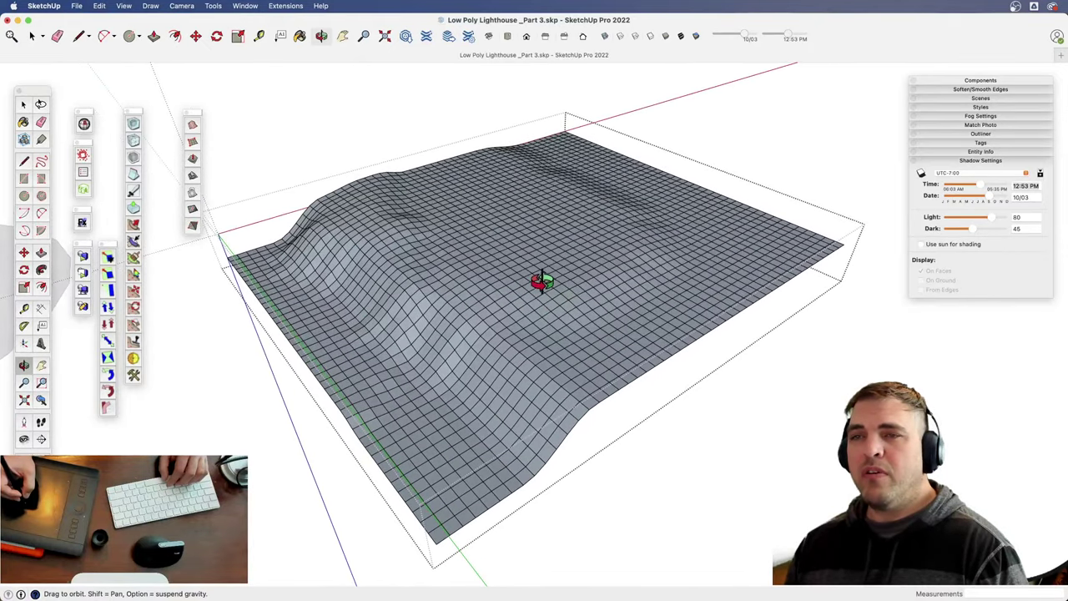
key("space")
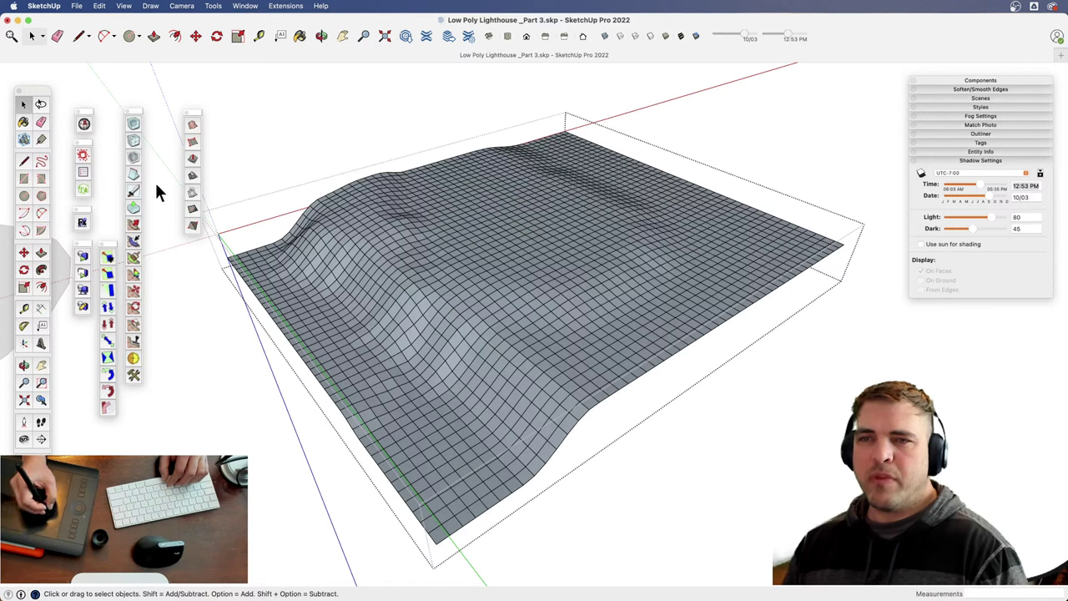
left_click(134, 224)
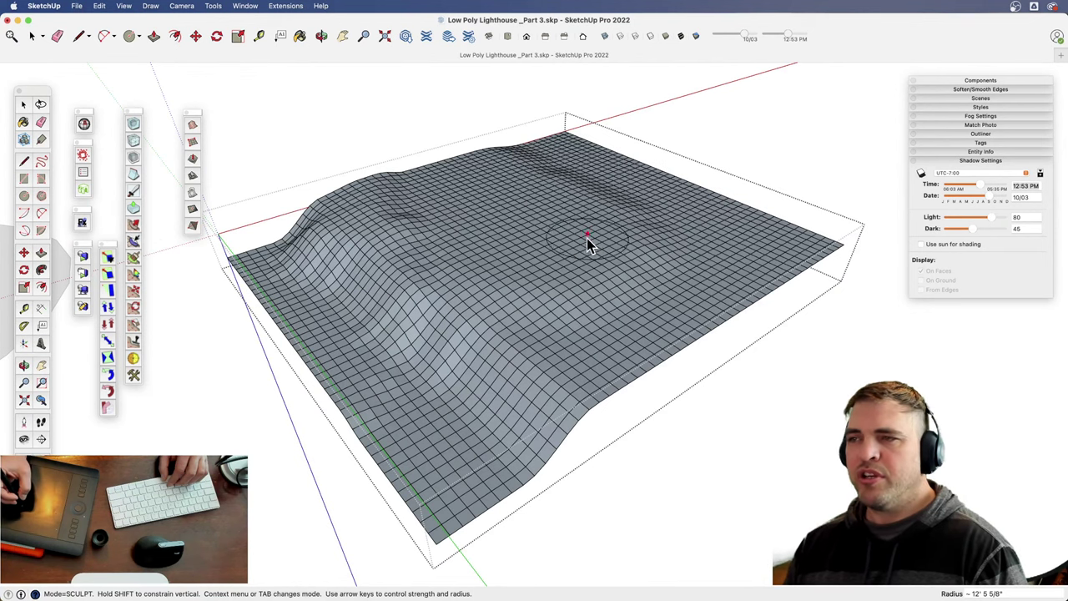
key("Right")
key("Right")
key("Right")
key("Right")
key("Right")
key("Right")
key("Right")
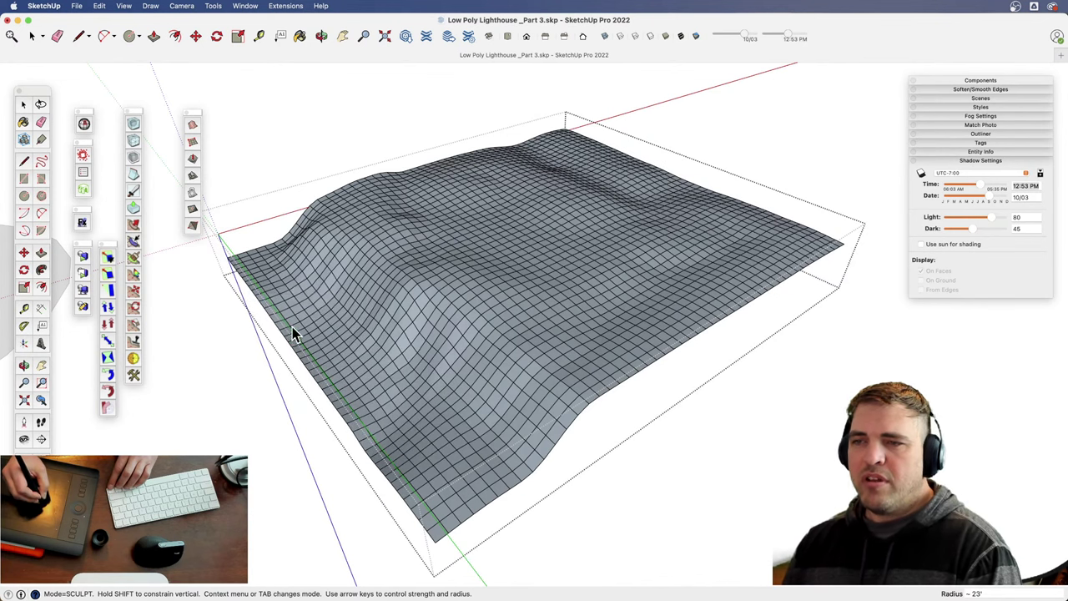
- Brush extra hills and dips along the terrain's outer edges with the Sculpt brush at about 23' radius
left_click_drag(292, 327, 284, 308)
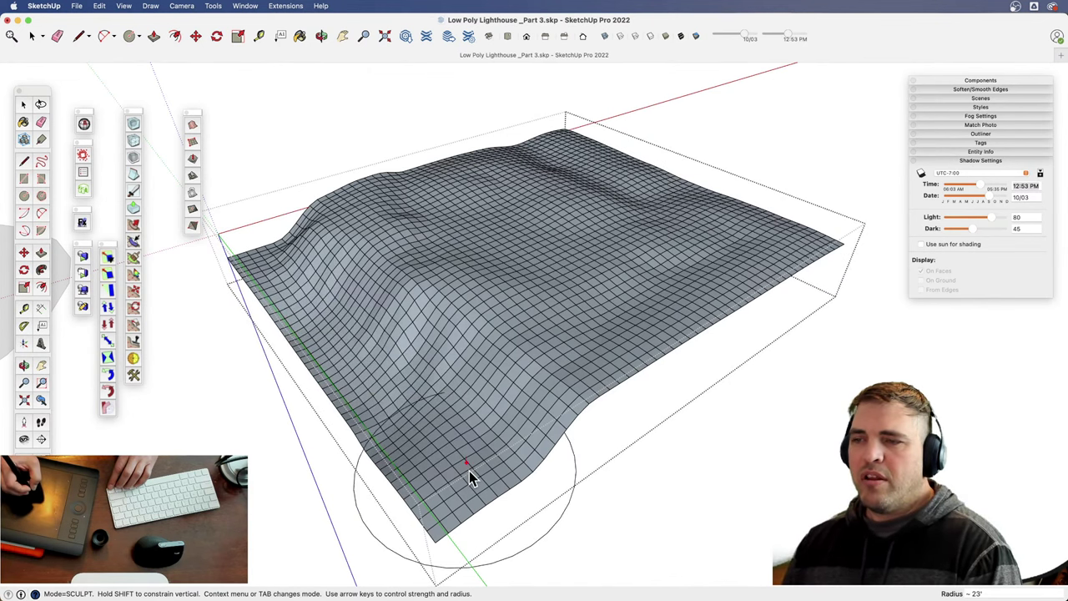
mouse_move(582, 403)
left_mouse_down()
mouse_move(586, 412)
mouse_move(649, 375)
mouse_move(586, 406)
left_mouse_up()
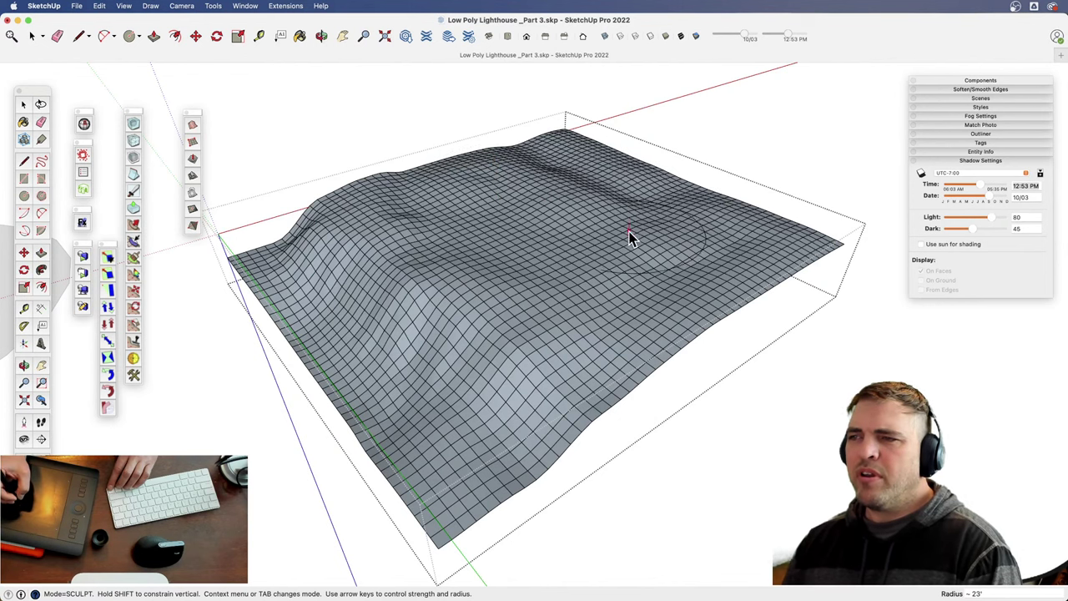
mouse_move(805, 238)
left_mouse_down()
mouse_move(810, 251)
mouse_move(767, 295)
mouse_move(720, 210)
mouse_move(811, 257)
mouse_move(818, 281)
mouse_move(726, 328)
mouse_move(665, 197)
left_mouse_up()
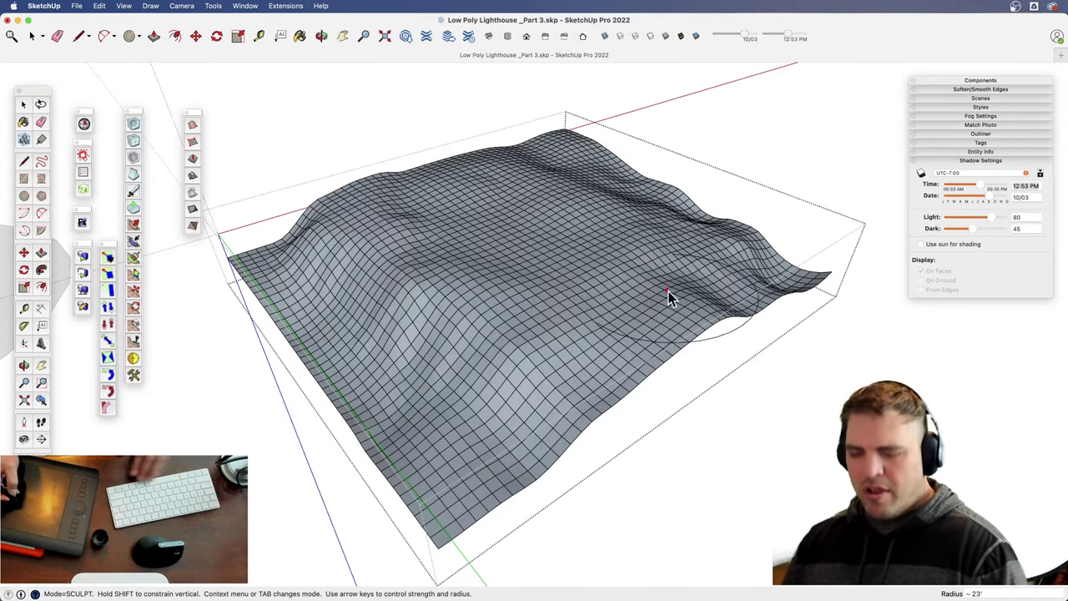
- Examine the sculpted terrain's slopes and edges from several angles and leave the Sculpt brush
middle_click_drag(606, 325, 553, 270)
mouse_move(553, 269)
left_mouse_down()
mouse_move(556, 301)
mouse_move(410, 278)
mouse_move(375, 348)
mouse_move(444, 379)
mouse_move(598, 329)
mouse_move(551, 257)
left_mouse_up()
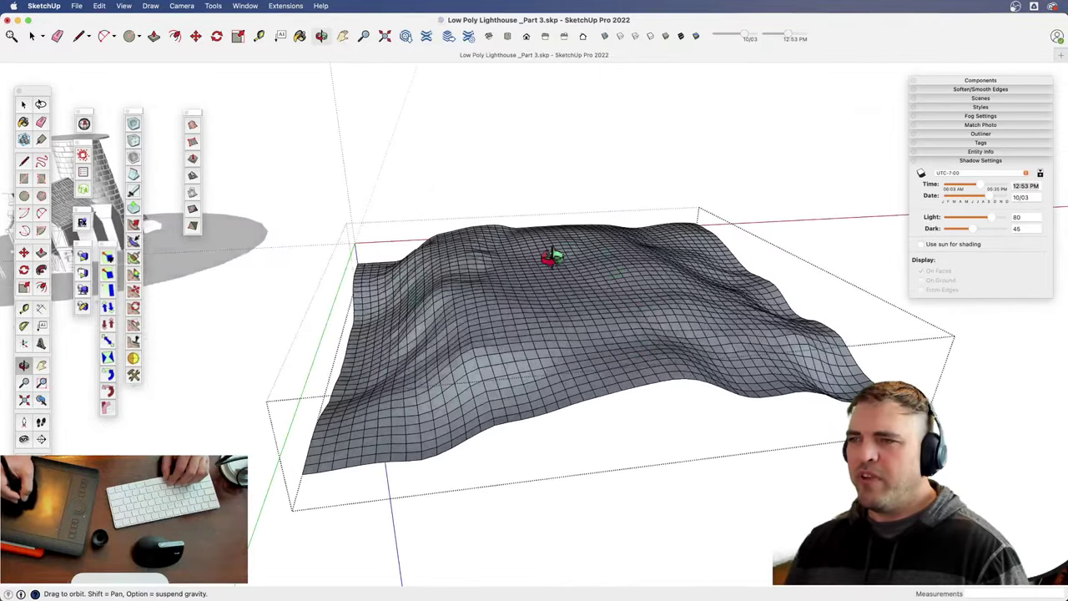
left_click_drag(562, 303, 505, 317)
key("h")
key("space")
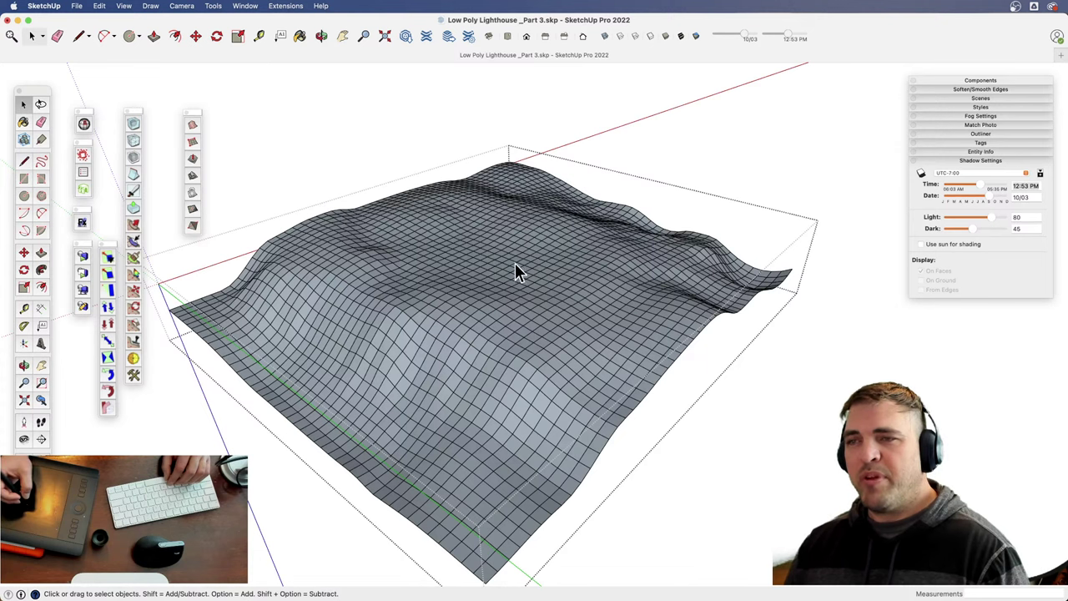
middle_click_drag(469, 298, 436, 286)
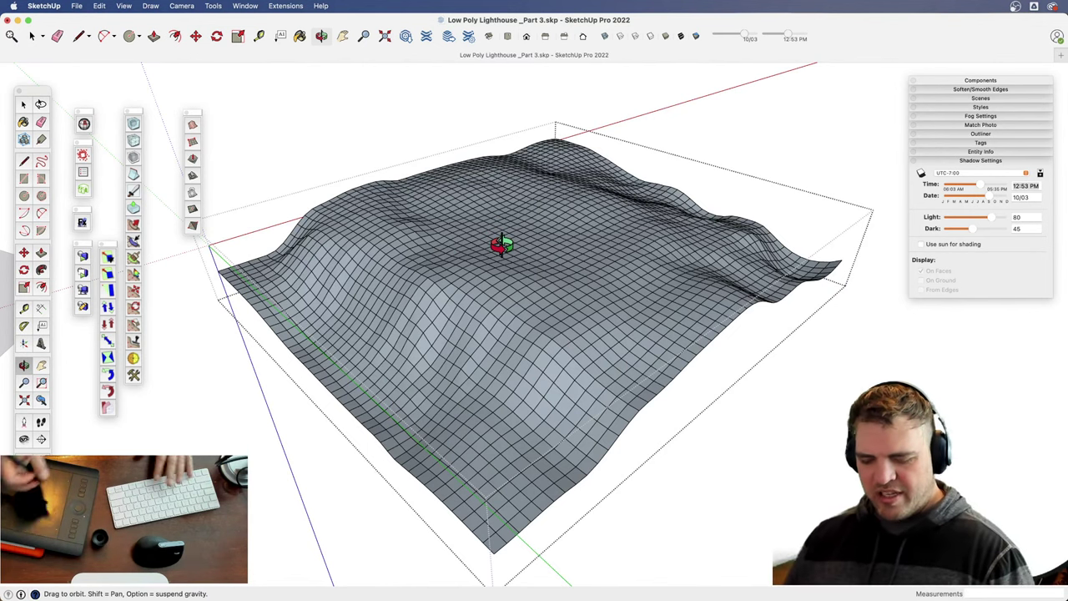
key("space")
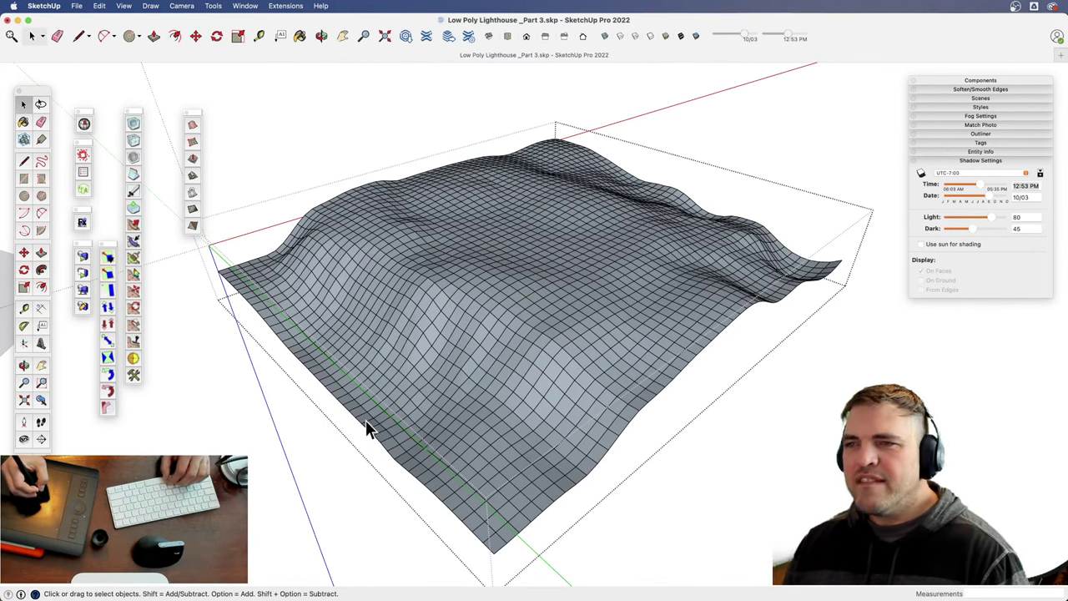
- Select the terrain group and scale it up uniformly from a corner by a factor of about 1.29
left_click(459, 127)
left_click(543, 283)
key("z")
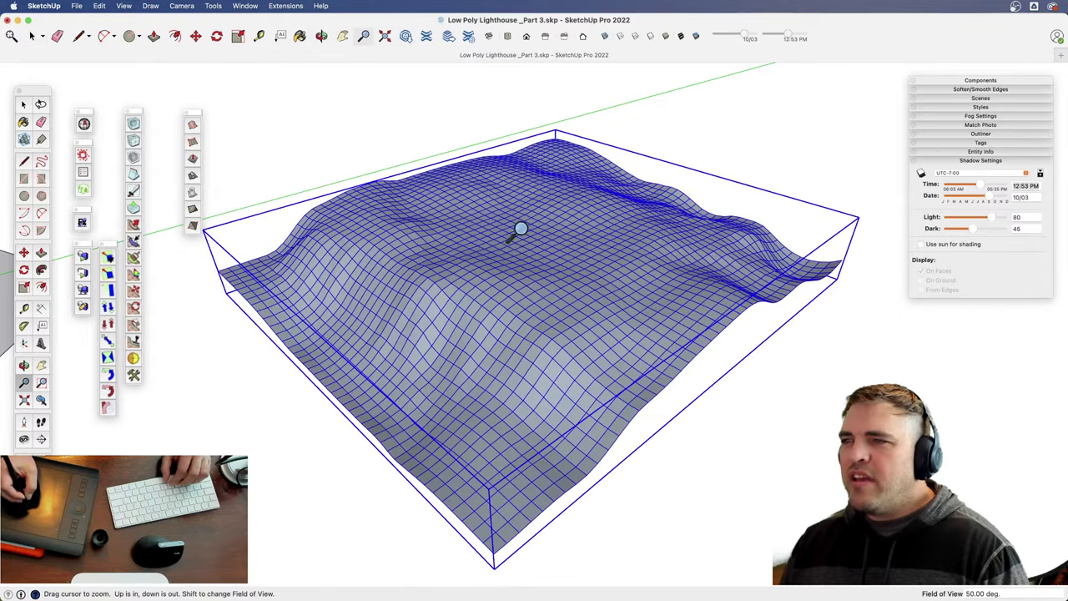
left_click_drag(519, 231, 501, 338)
key("o")
left_click_drag(501, 338, 560, 375)
key("h")
key("z")
key("h")
key("o")
left_click_drag(560, 374, 626, 456)
middle_click_drag(627, 455, 441, 389)
key("s")
left_click(674, 234)
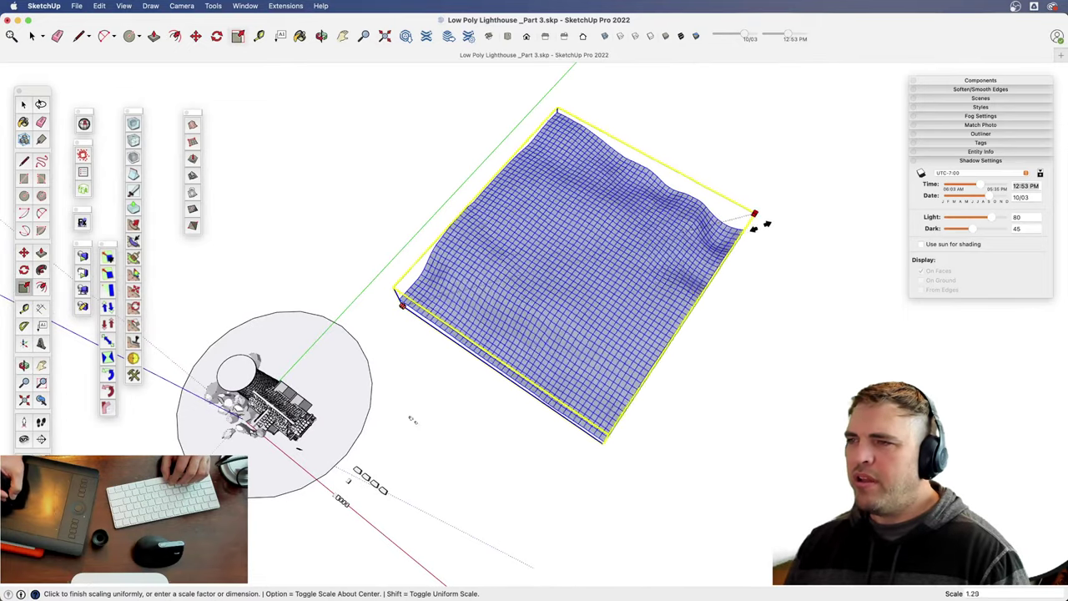
left_click(765, 220)
- Compare the enlarged terrain with the lighthouse and its round base from several angles
middle_click_drag(574, 357, 548, 248)
middle_click_drag(437, 437, 497, 367, "shift")
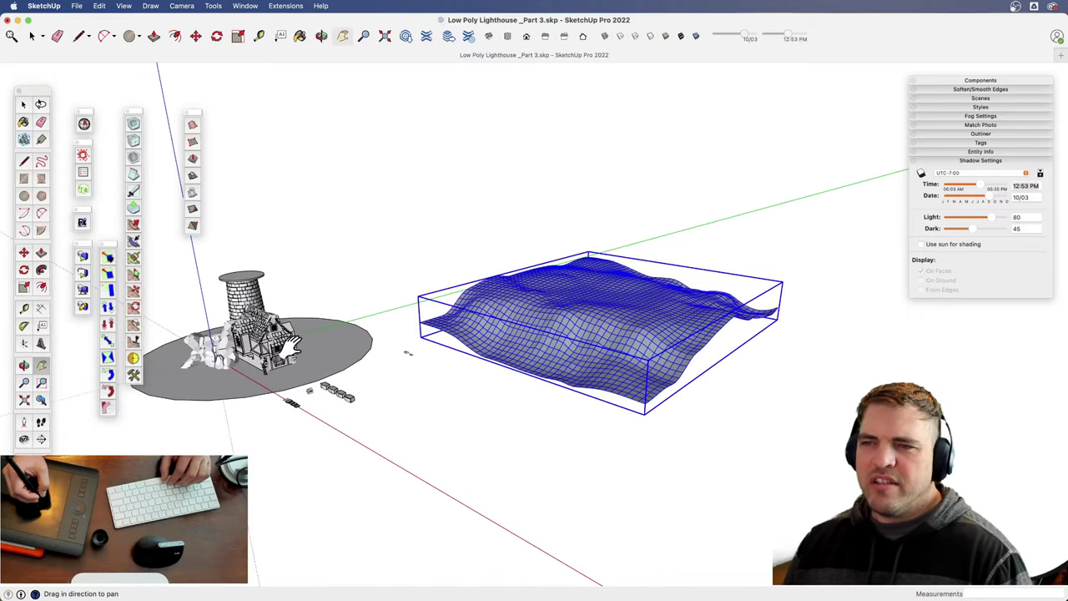
middle_click_drag(339, 357, 428, 364)
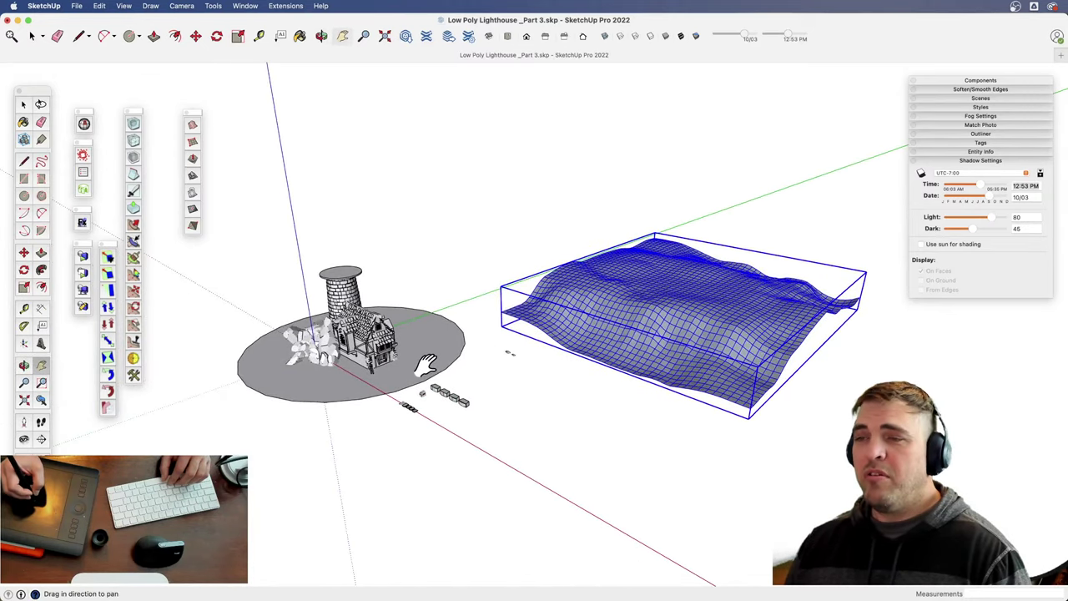
middle_click_drag(706, 315, 525, 360)
middle_click_drag(526, 360, 568, 410)
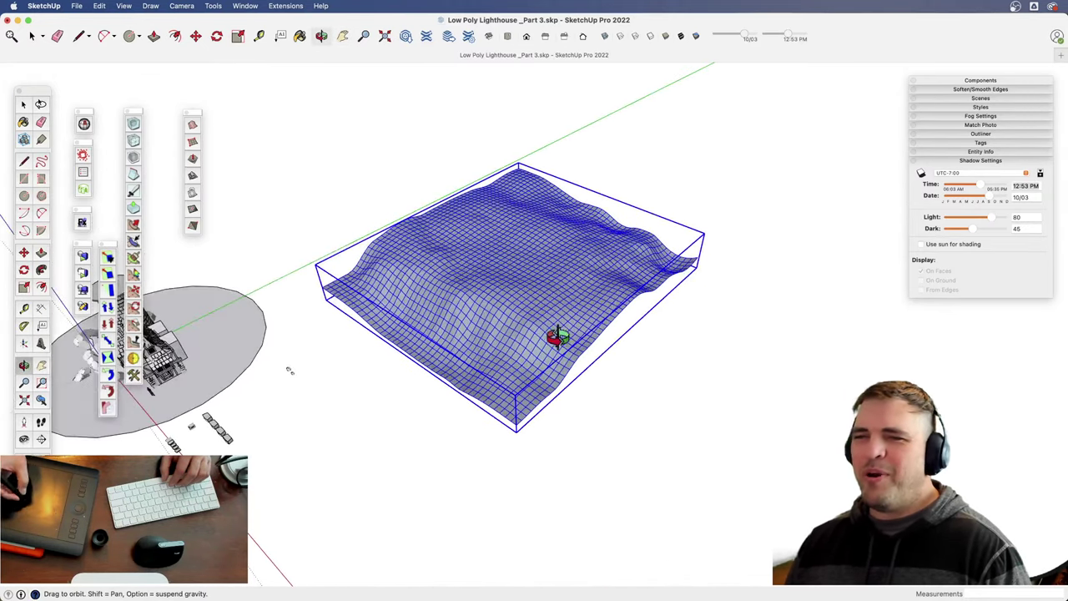
middle_click_drag(643, 370, 568, 392, "shift")
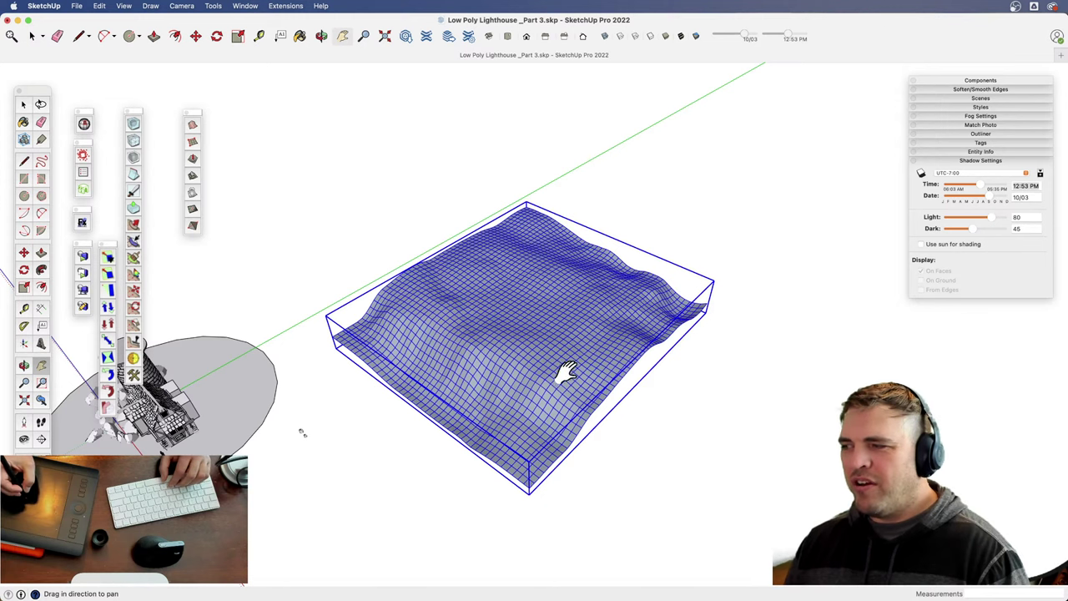
middle_click_drag(567, 373, 417, 353, "shift")
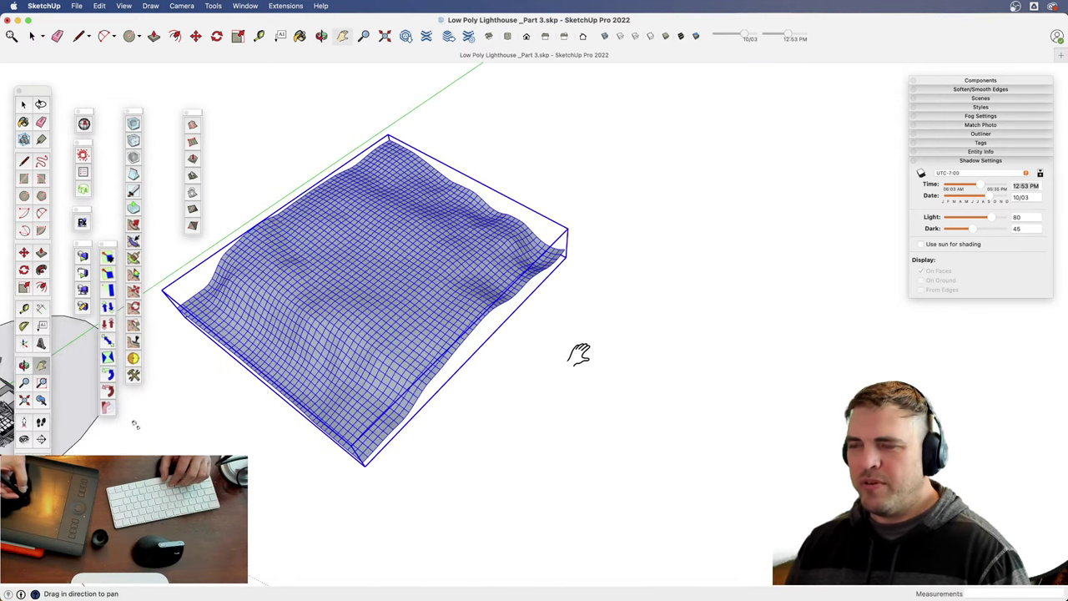
- Draw a circle with a radius of about 68' on the empty ground beside the terrain
key("c")
left_click(636, 452)
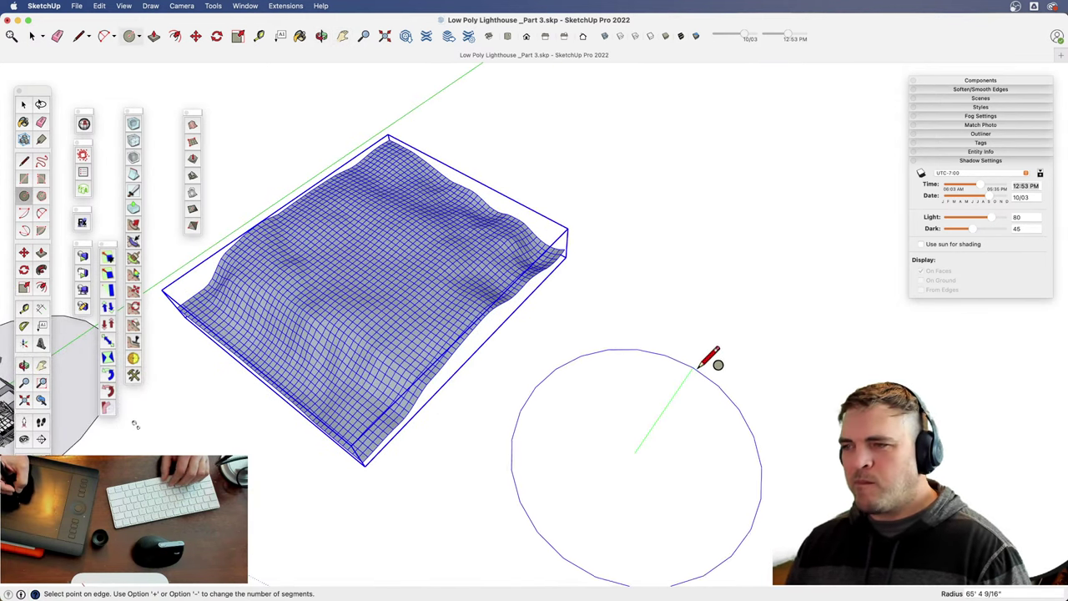
left_click(698, 368)
middle_click_drag(698, 367, 611, 267)
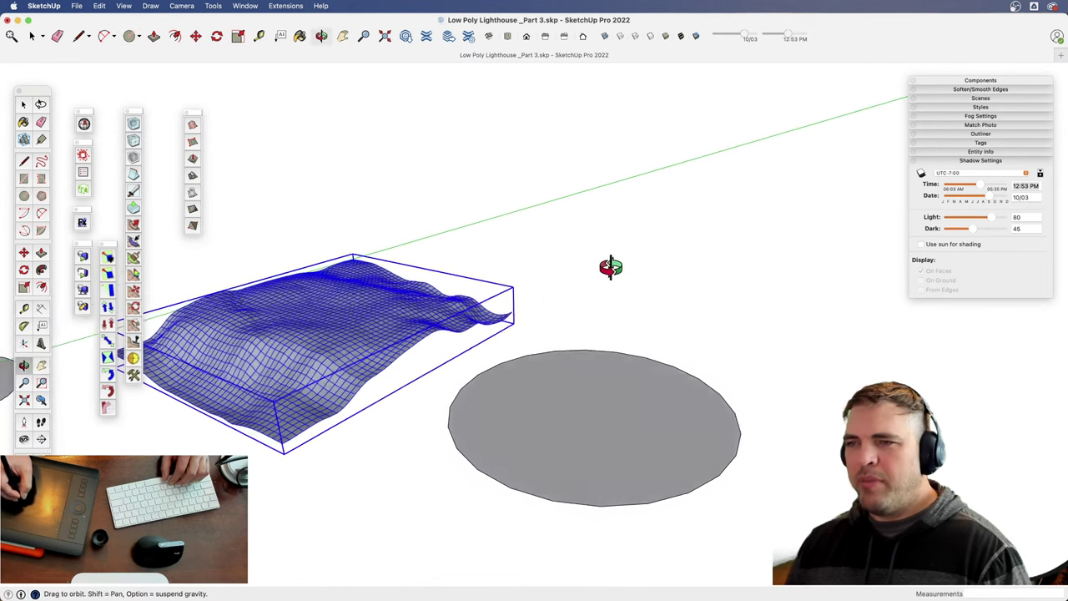
- Select the new circle's edge and set its number of segments to 60
key("space")
left_click(731, 415)
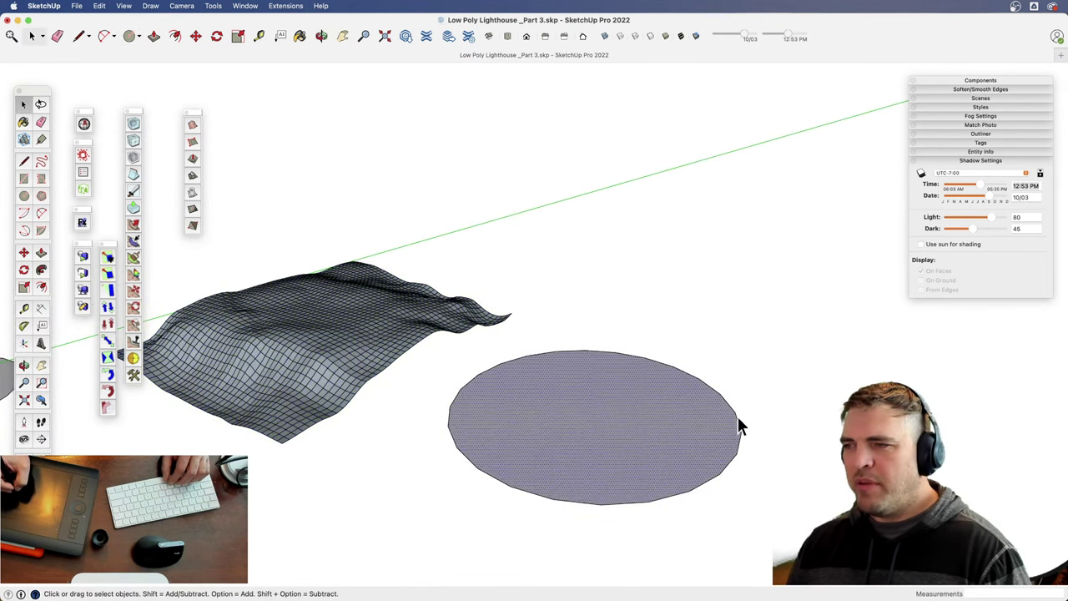
left_click(738, 416)
double_click(735, 415)
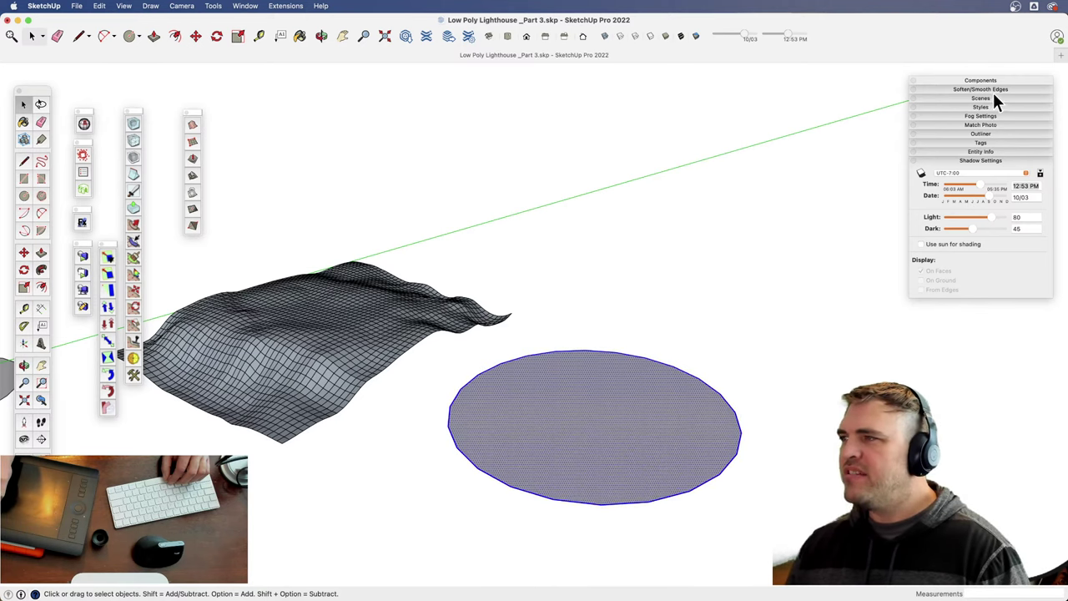
left_click_drag(998, 80, 963, 76)
left_click(957, 148)
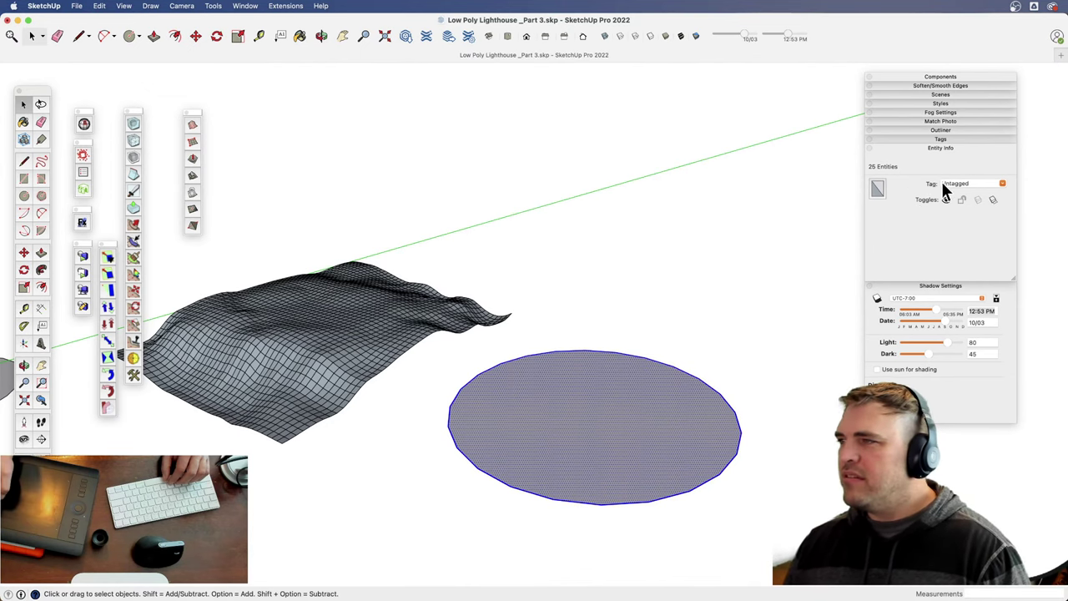
left_click(703, 382)
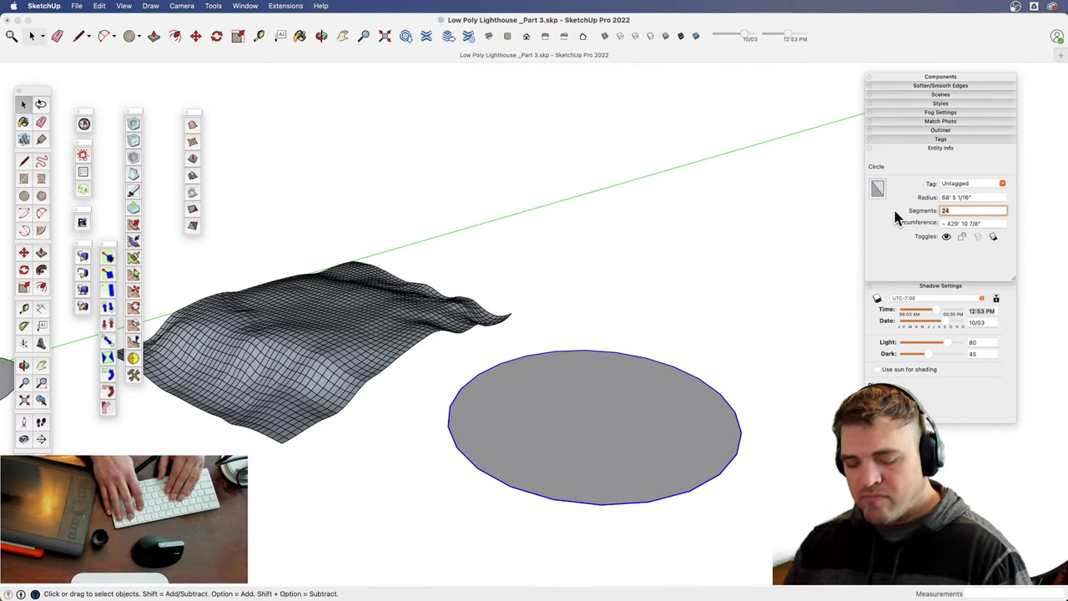
type("60")
key("Return")
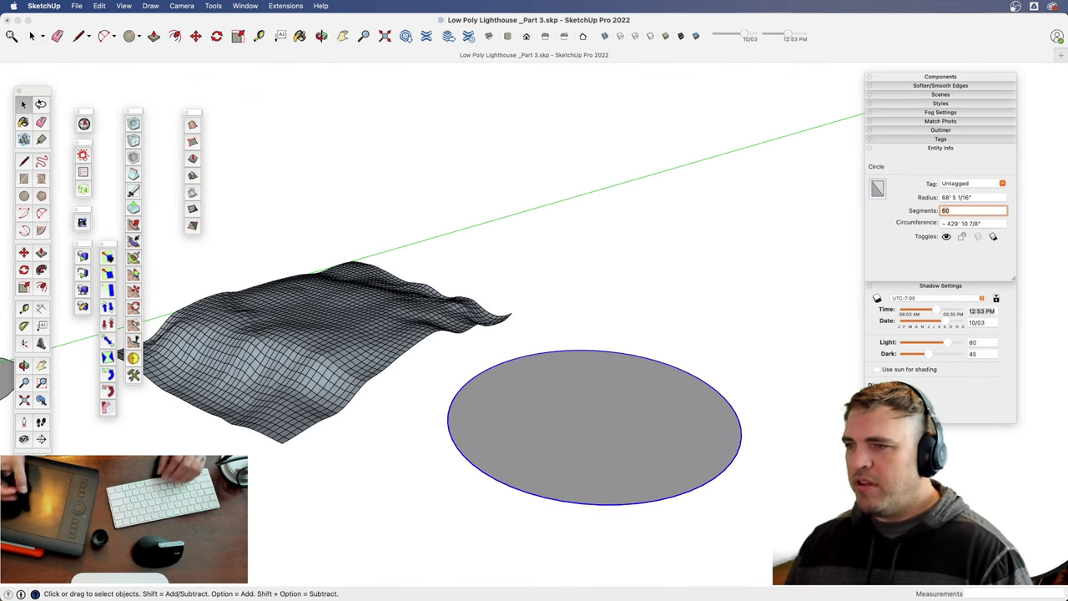
- Push/Pull the circular face up about 53' into a tall cylinder
scroll(567, 508, "down", 3)
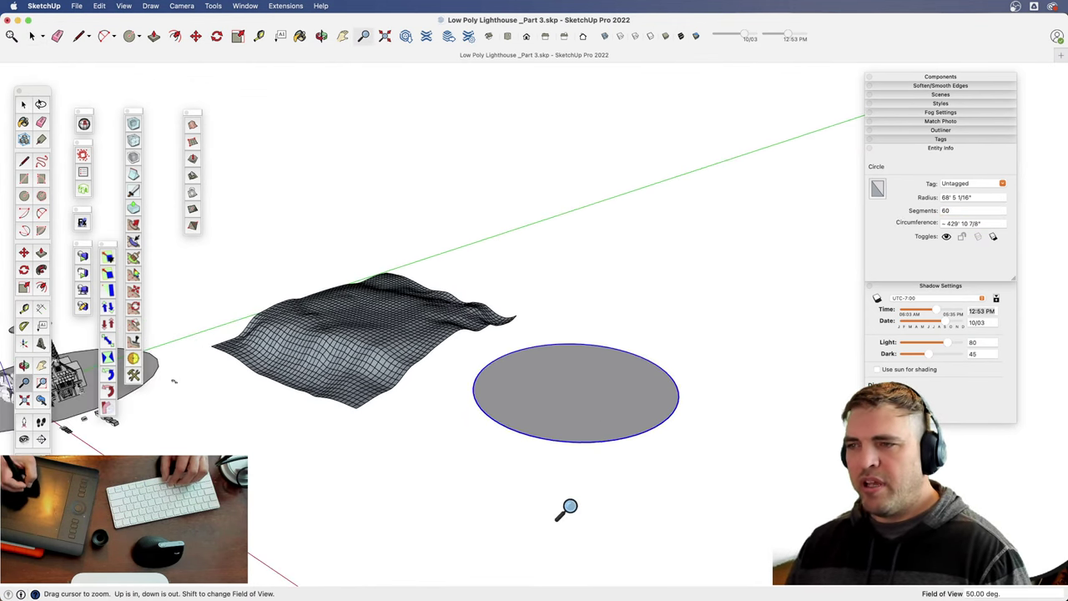
middle_click_drag(567, 508, 639, 429)
key("p")
left_click(639, 429)
left_click(645, 342)
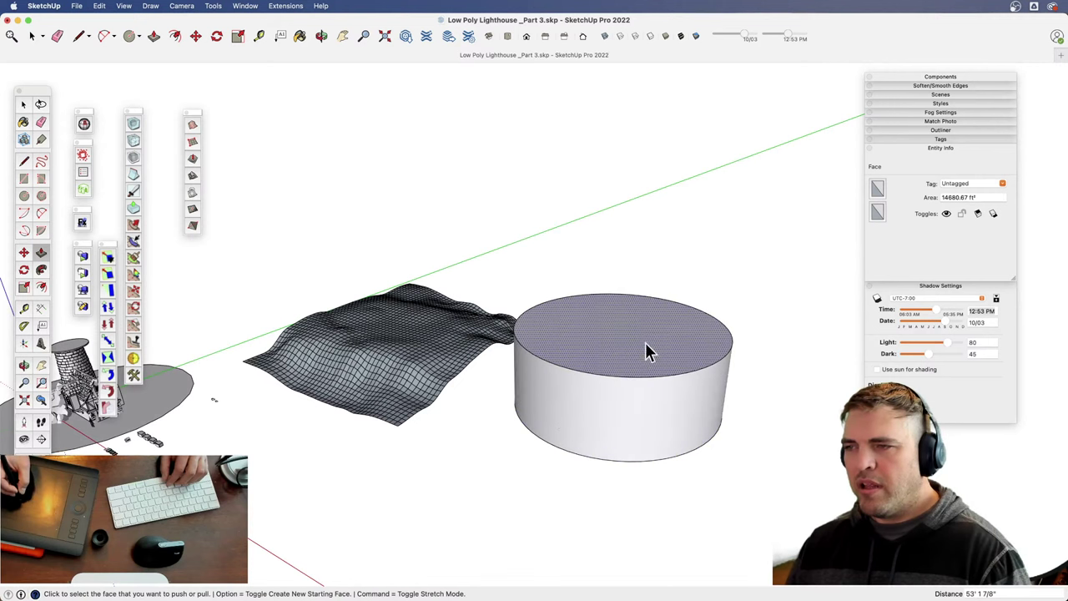
- Select all of the cylinder's connected geometry and make it a group
key("space")
left_click(642, 344)
triple_click(646, 359)
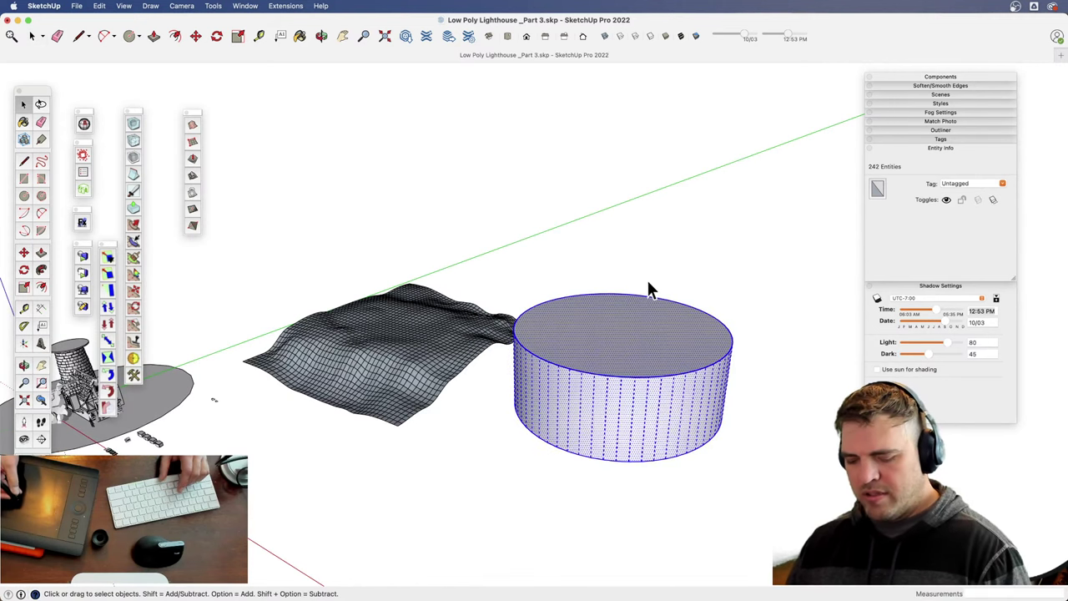
key("super+g")
- Move the cylinder group onto the middle of the terrain so that the two intersect
middle_click_drag(651, 290, 674, 458)
key("m")
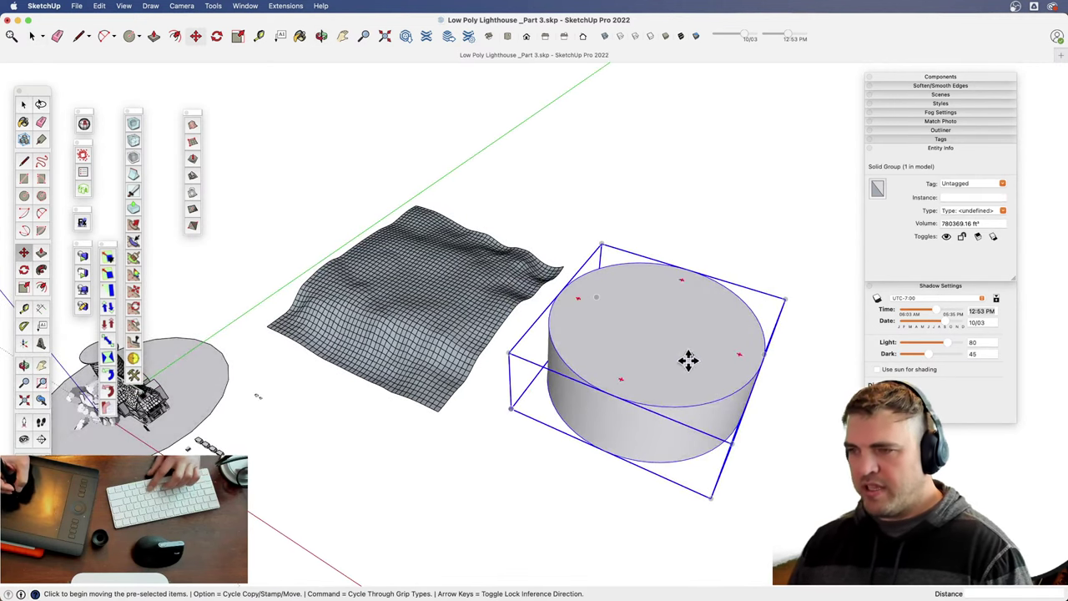
left_click(639, 433)
left_click(369, 310)
left_click(404, 273)
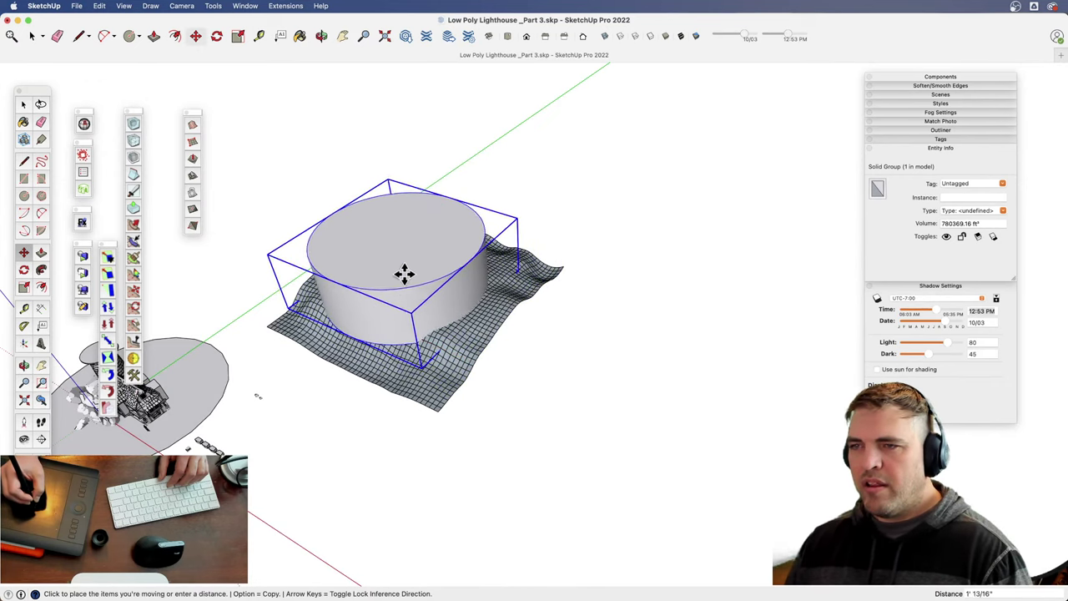
- Scale the cylinder up uniformly from a corner so it covers more of the terrain
middle_click_drag(408, 289, 512, 365)
key("s")
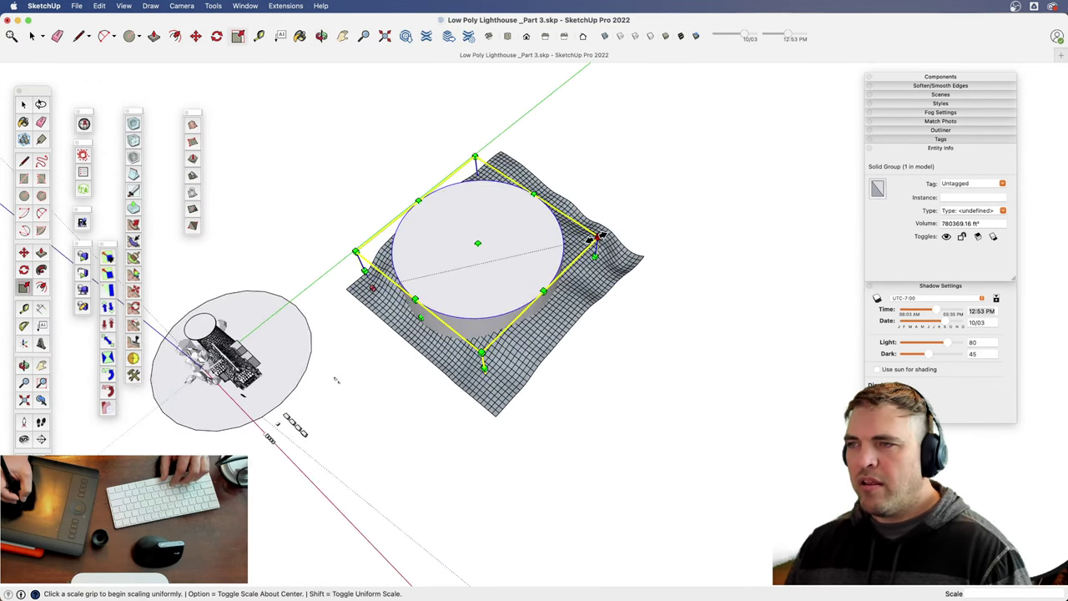
left_click_drag(596, 237, 640, 228)
- Examine from several sides how the cylinder fits within the terrain's edges
middle_click_drag(518, 306, 578, 271, "shift")
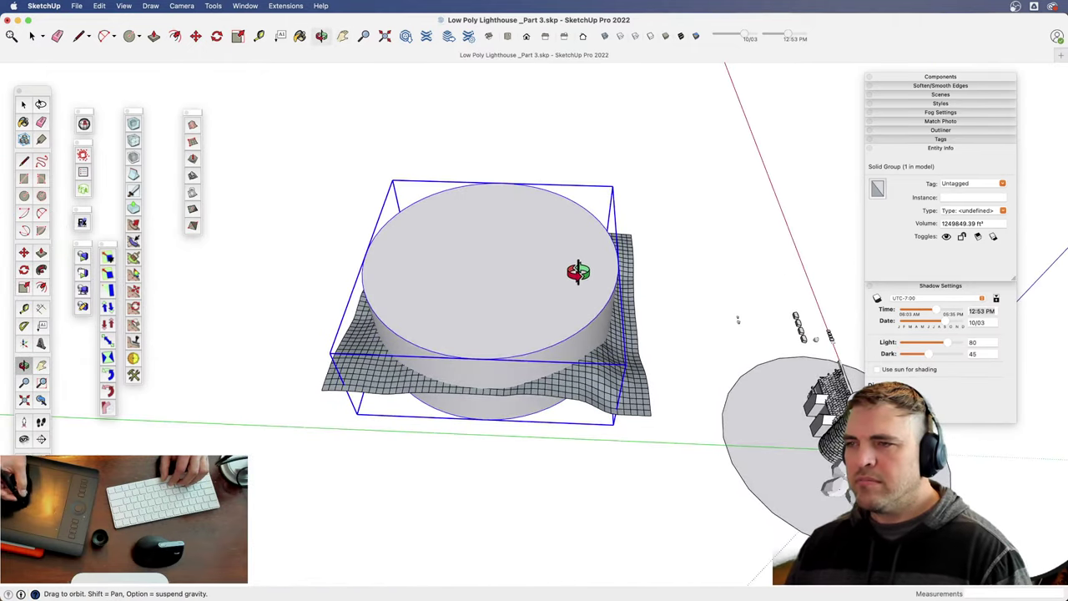
left_click_drag(560, 343, 426, 320)
key("z")
left_click_drag(585, 356, 584, 438)
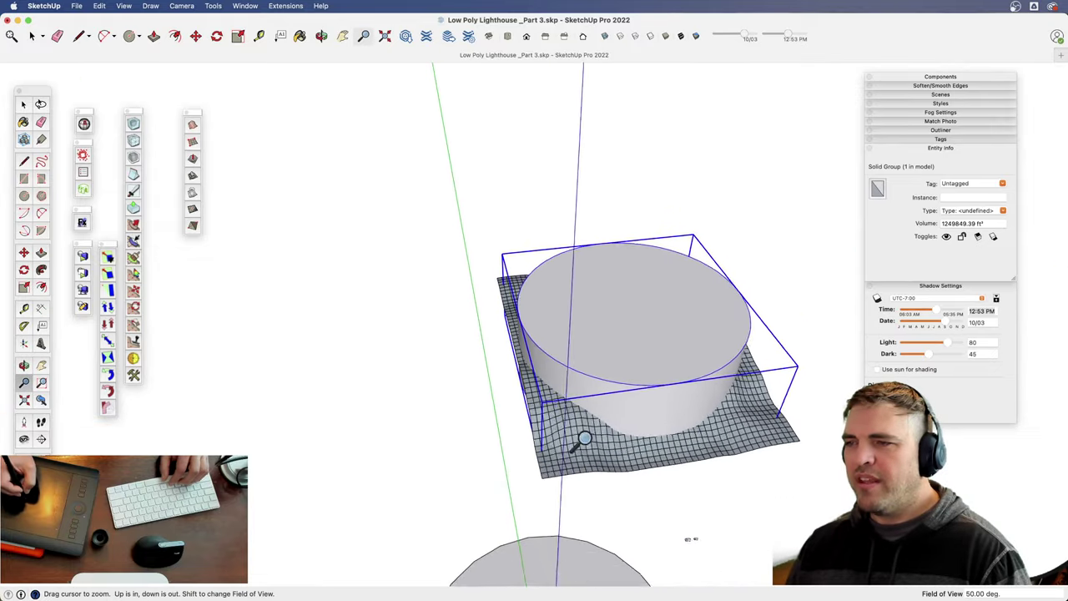
key("o")
left_click_drag(642, 417, 537, 409)
key("z")
key("h")
left_click_drag(535, 407, 460, 375)
key("space")
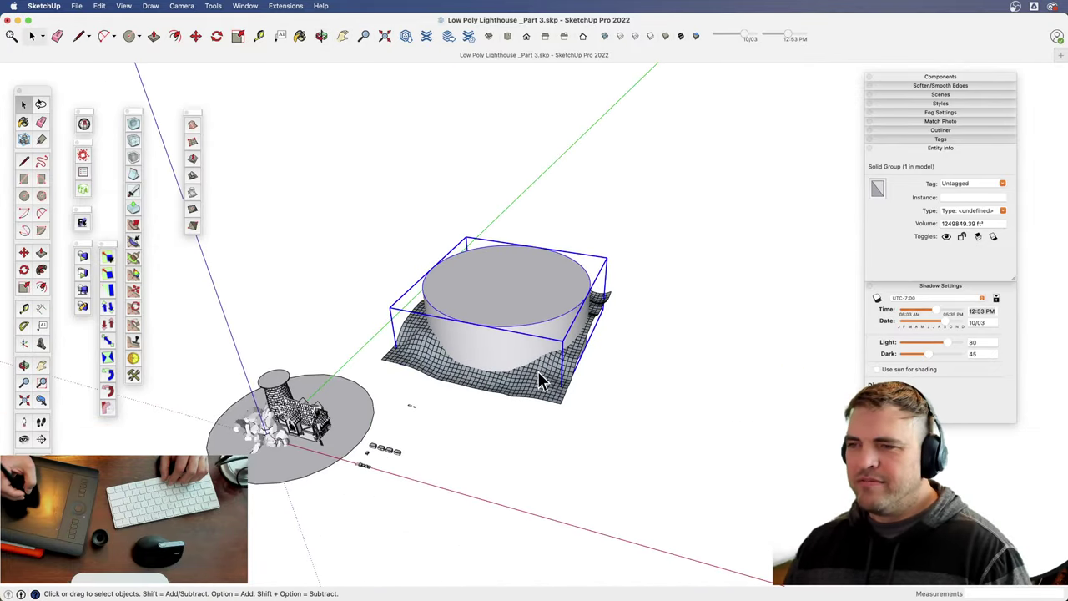
key("s")
left_click(473, 358)
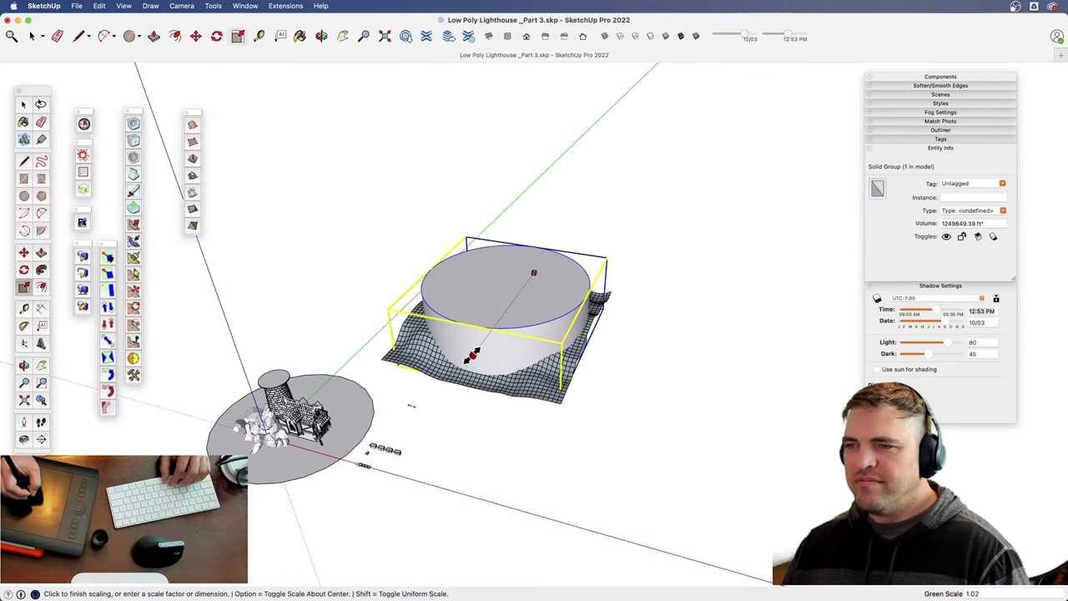
key("space")
- Scale the cylinder uniformly by about 1.07 towards the terrain's uncovered corner
key("h")
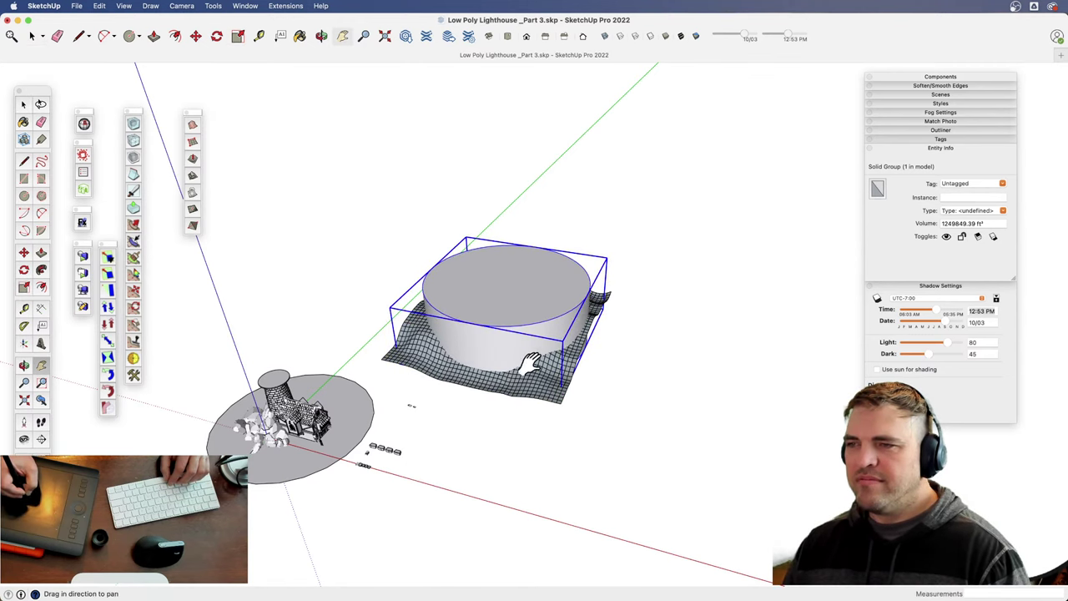
key("o")
left_click_drag(529, 368, 292, 511)
key("h")
left_click_drag(529, 399, 468, 426)
middle_click_drag(471, 425, 451, 417)
key("s")
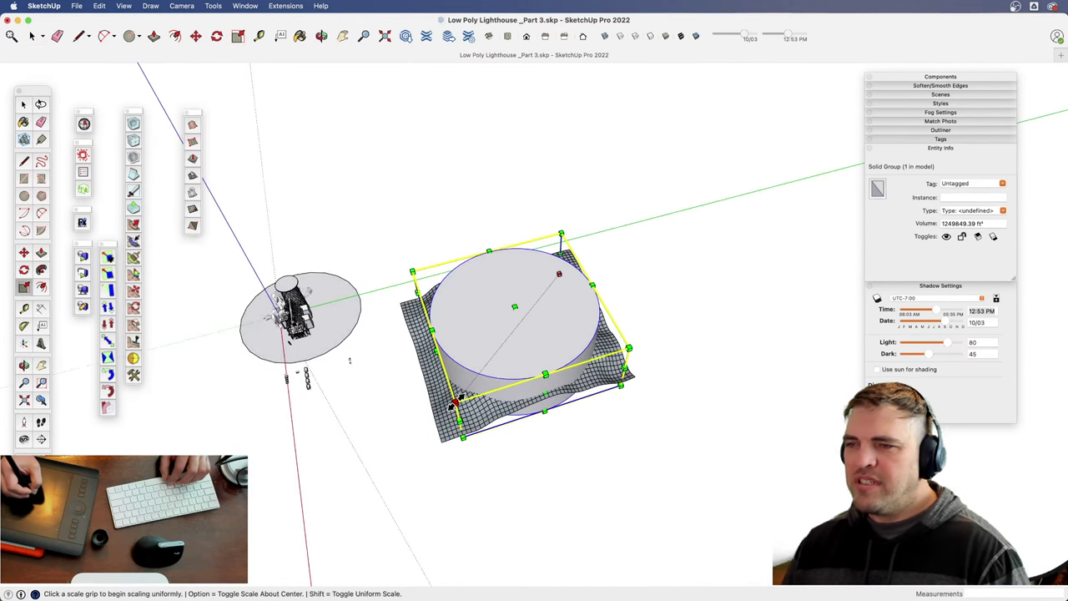
left_click(458, 404)
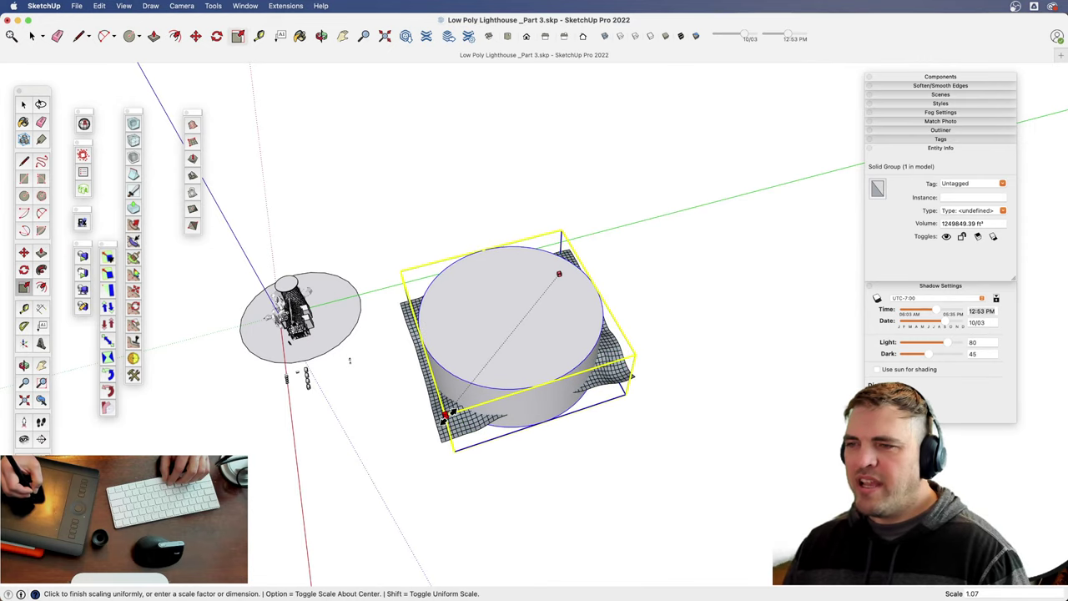
left_click(451, 414)
- Select the terrain and stretch it slightly along the green axis so its edge reaches past the cylinder
middle_click_drag(450, 414, 579, 362)
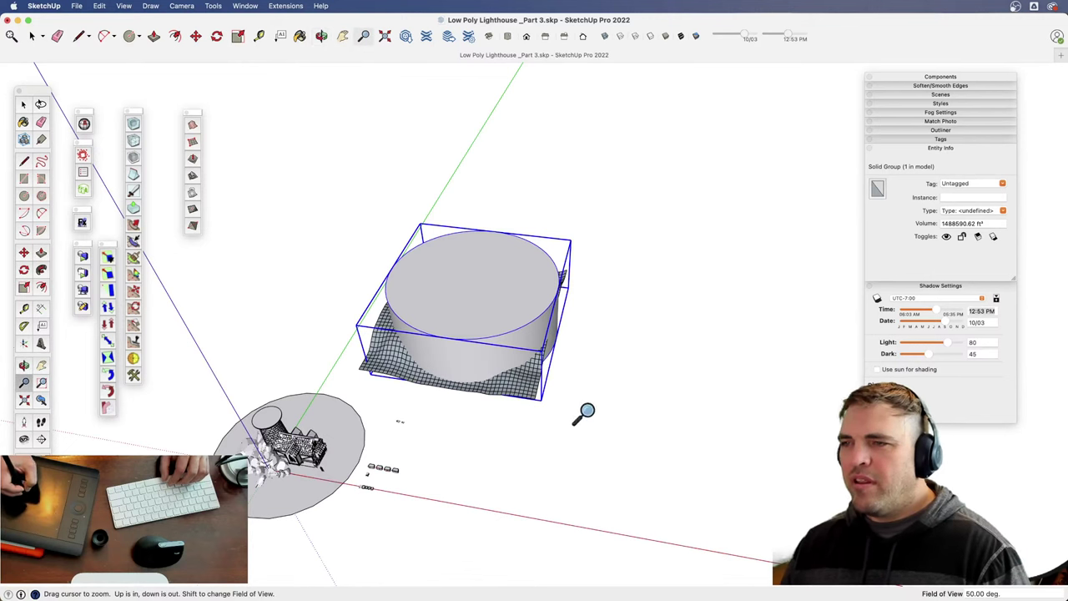
scroll(579, 409, "up", 3)
left_click(528, 406)
key("s")
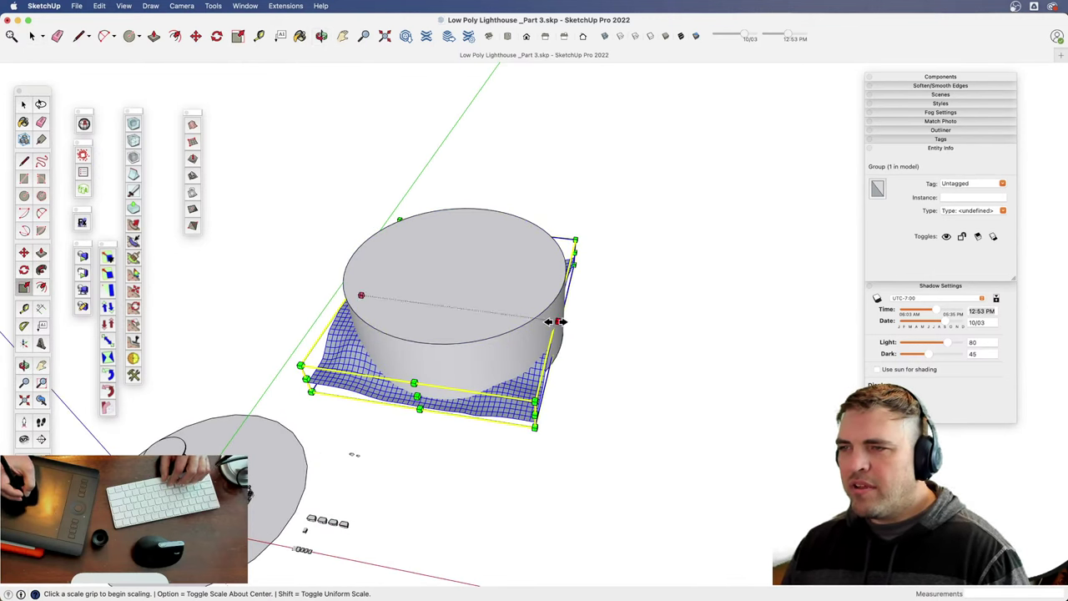
left_click(557, 321)
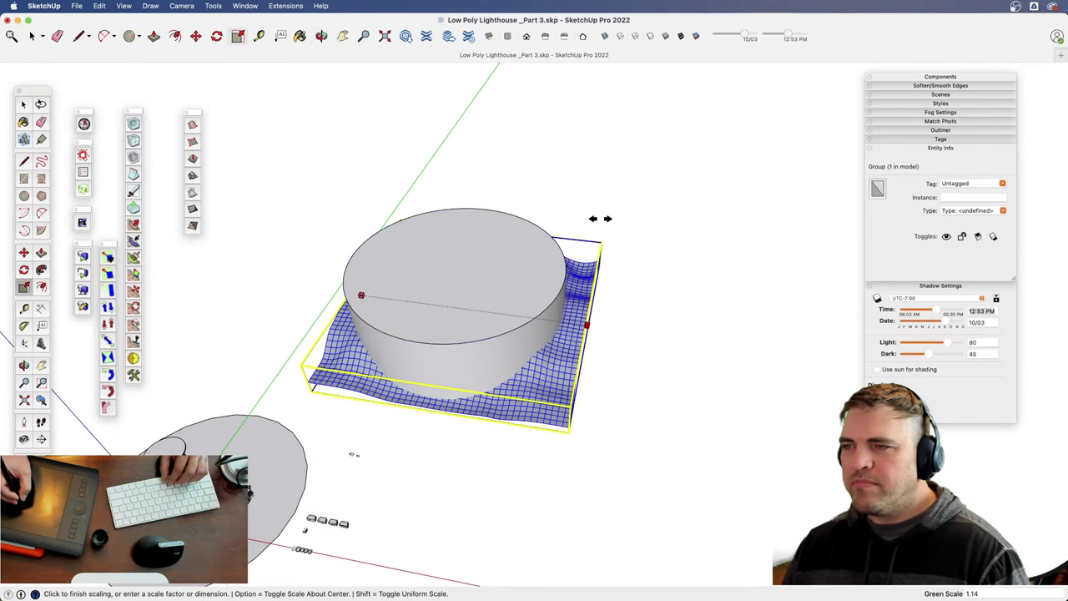
key("Escape")
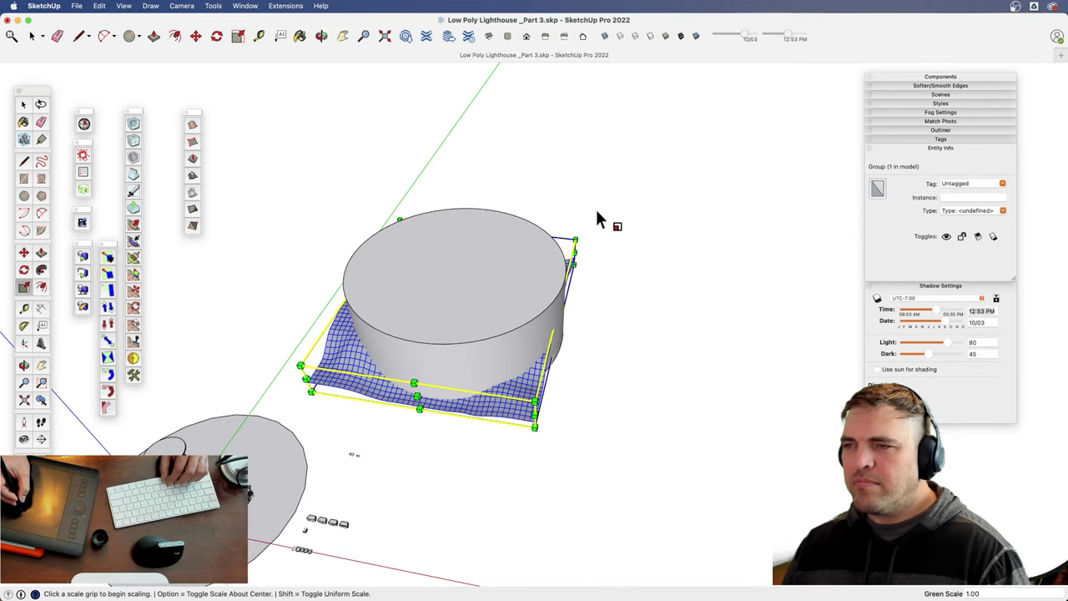
left_click(558, 323)
left_click(571, 321)
- Open the terrain group for editing and select all of its mesh faces and edges
middle_click_drag(507, 385, 543, 386)
left_click(612, 390)
middle_click_drag(612, 401, 534, 389, "shift")
left_click(503, 445)
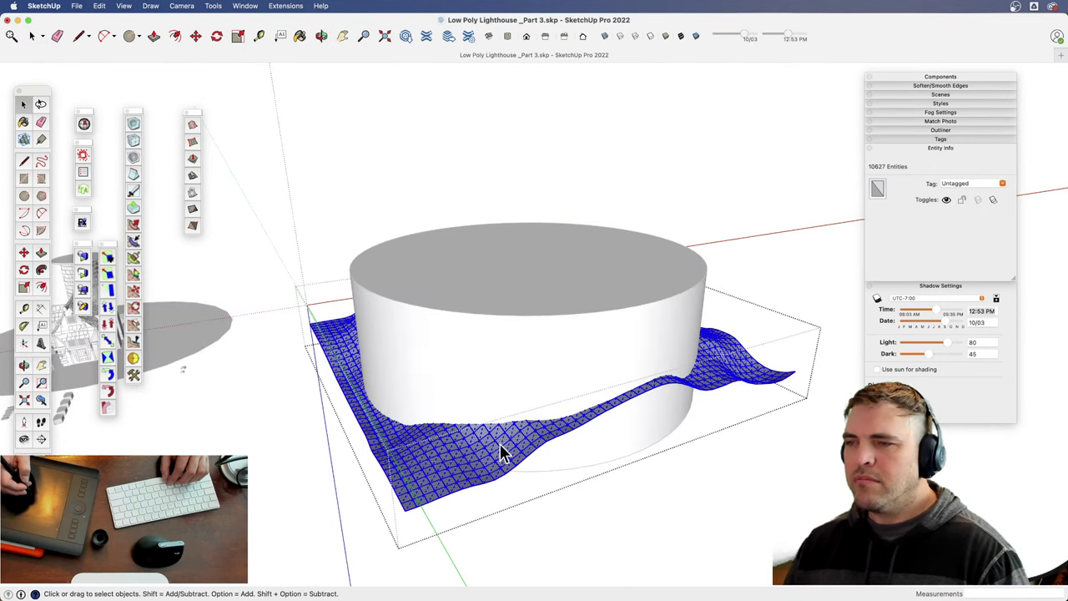
- Soften the selected terrain edges with a 22-degree angle between normals, smoothing normals and softening coplanar edges
middle_click_drag(509, 453, 523, 409)
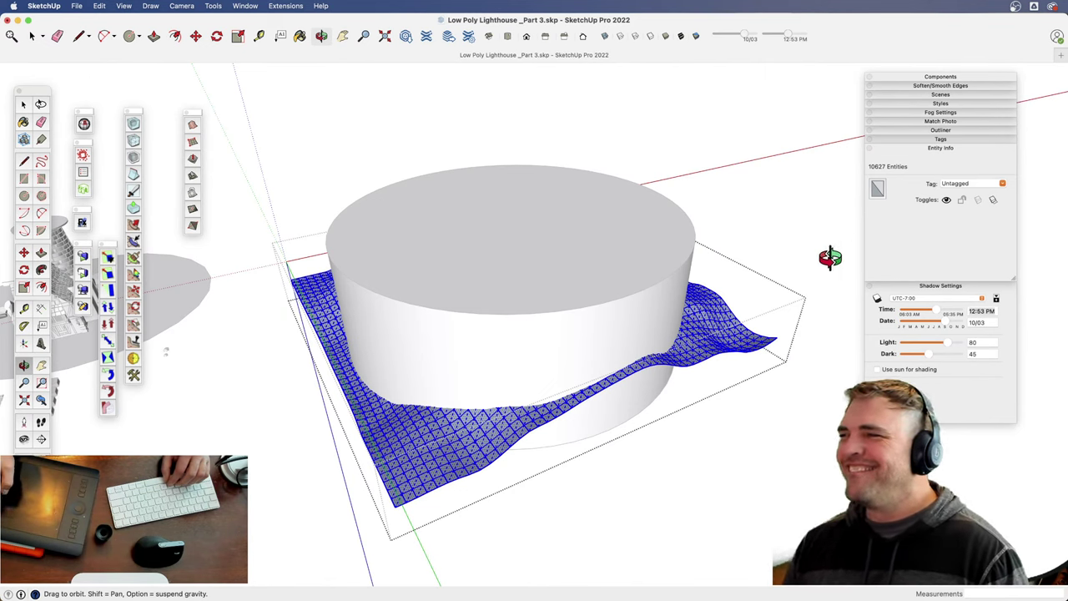
key("space")
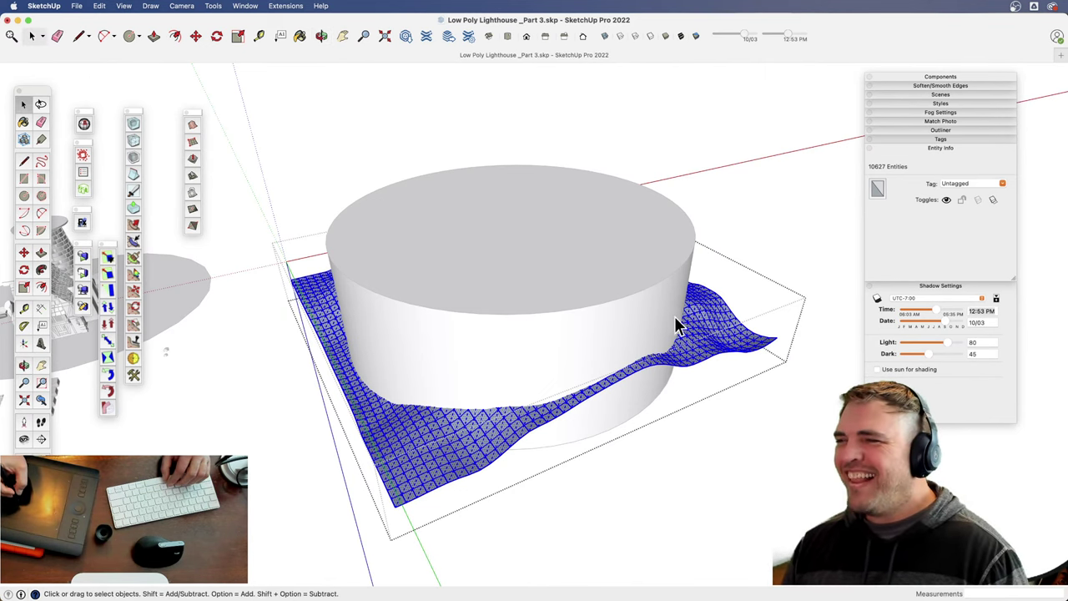
left_click(947, 82)
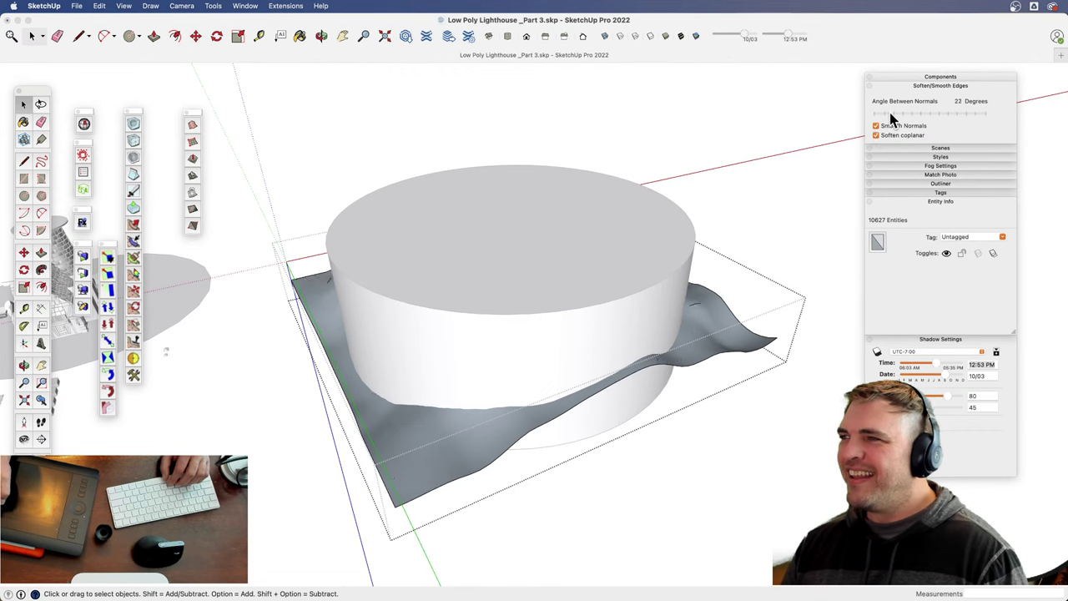
- Set the terrain edges' softening angle to 25 degrees and intersect the terrain surface with the model
left_click_drag(893, 114, 891, 115)
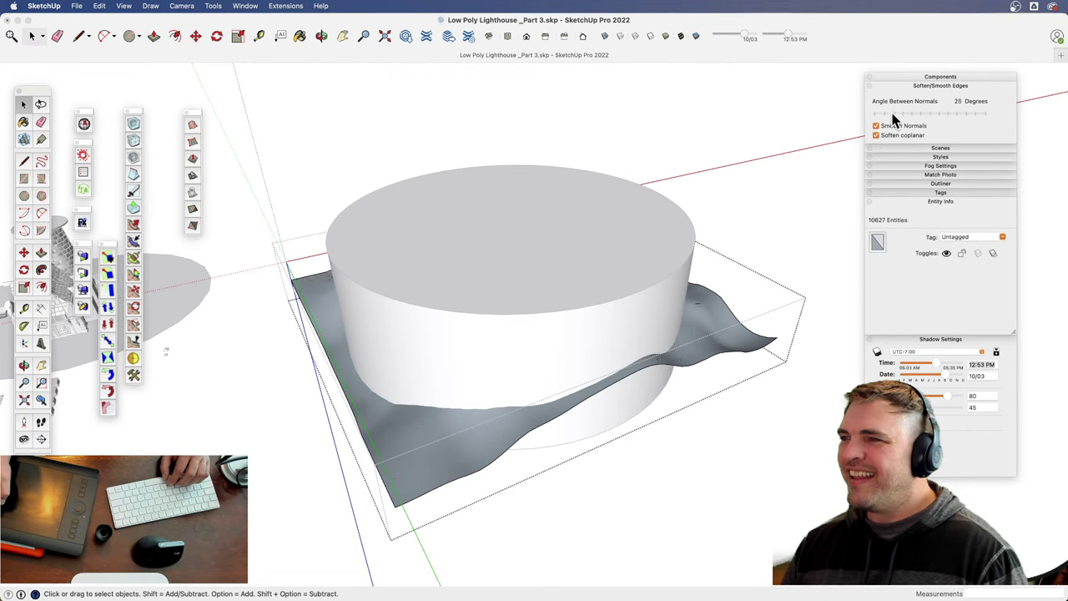
triple_click(713, 342)
left_click(705, 332)
right_click(699, 327)
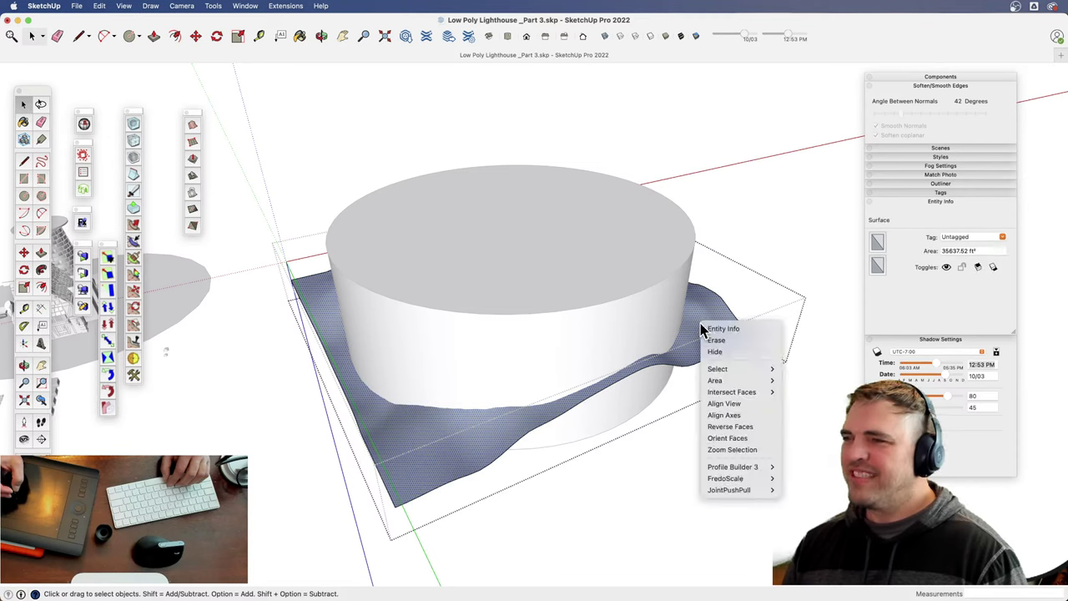
mouse_move(751, 391)
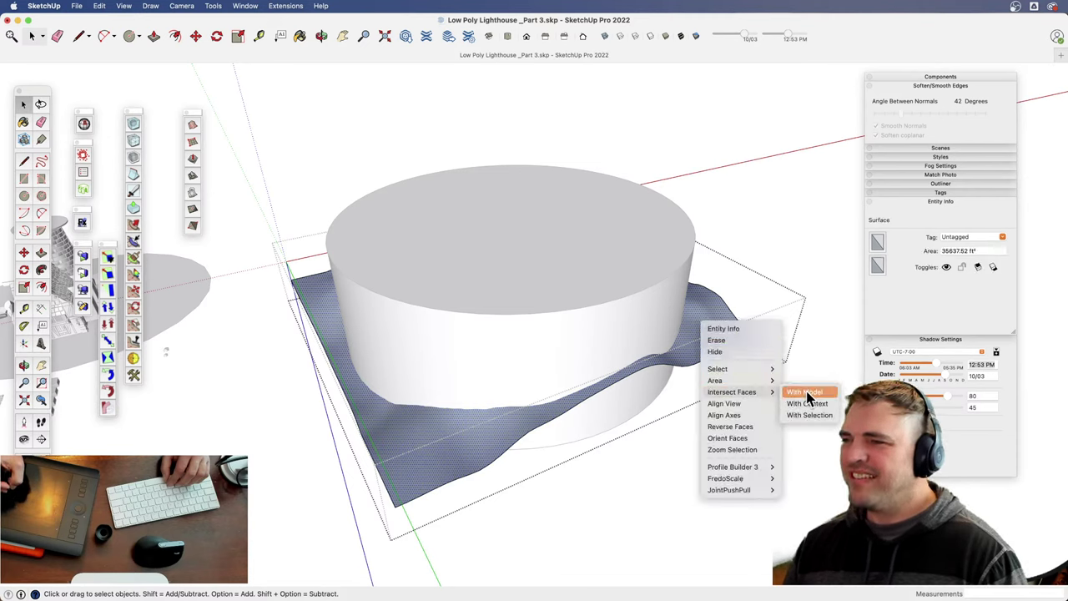
left_click(806, 392)
left_click(591, 352)
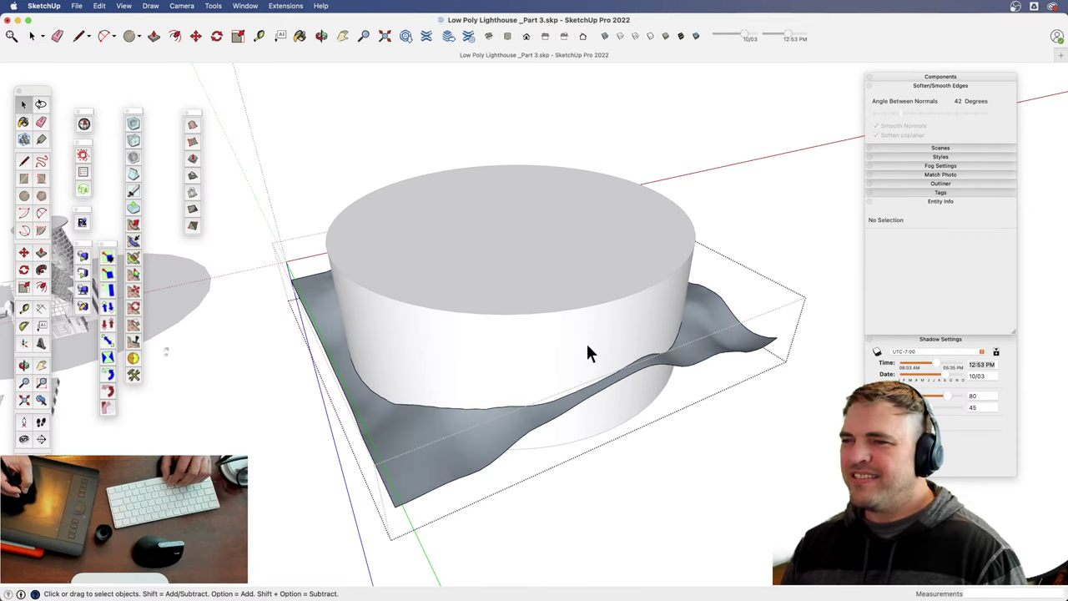
- Open the cylinder group, intersect its side surface with the model, and close the group
double_click(643, 234)
left_click(623, 339)
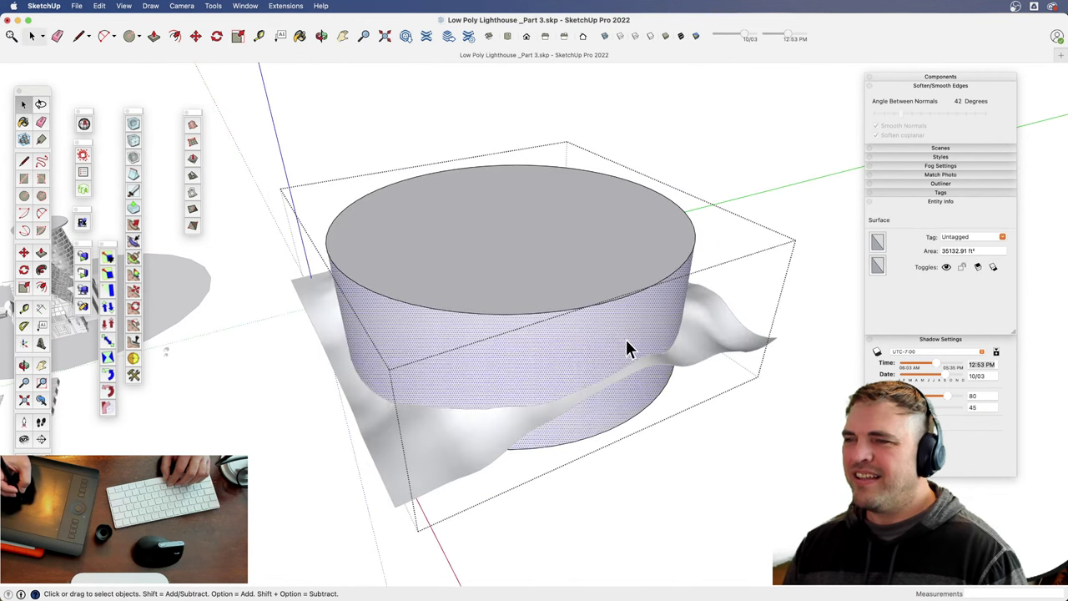
middle_click_drag(626, 339, 593, 340)
right_click(593, 334)
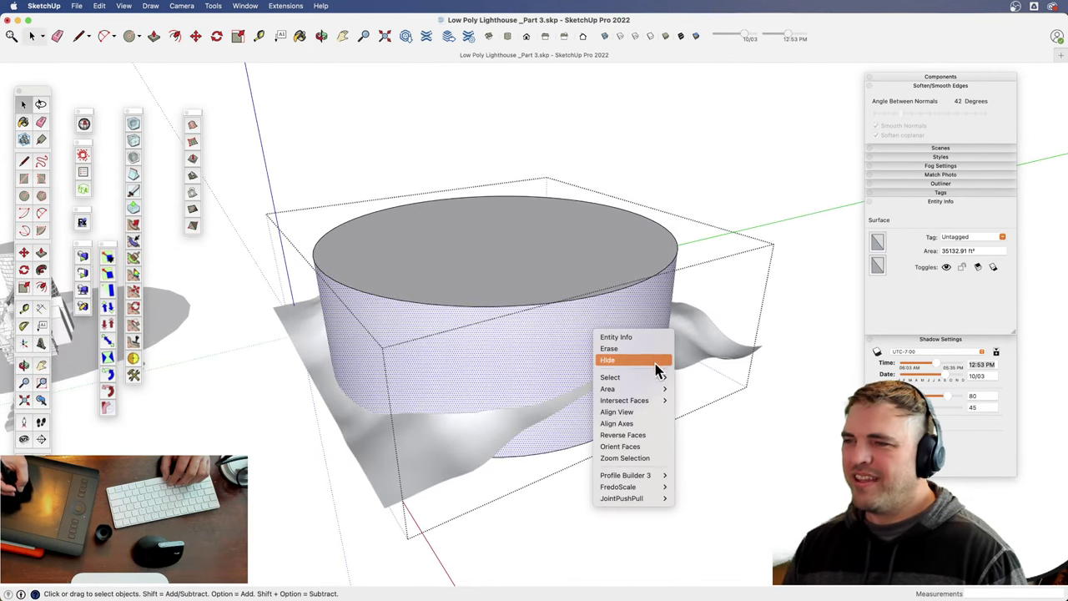
mouse_move(665, 406)
left_click(701, 401)
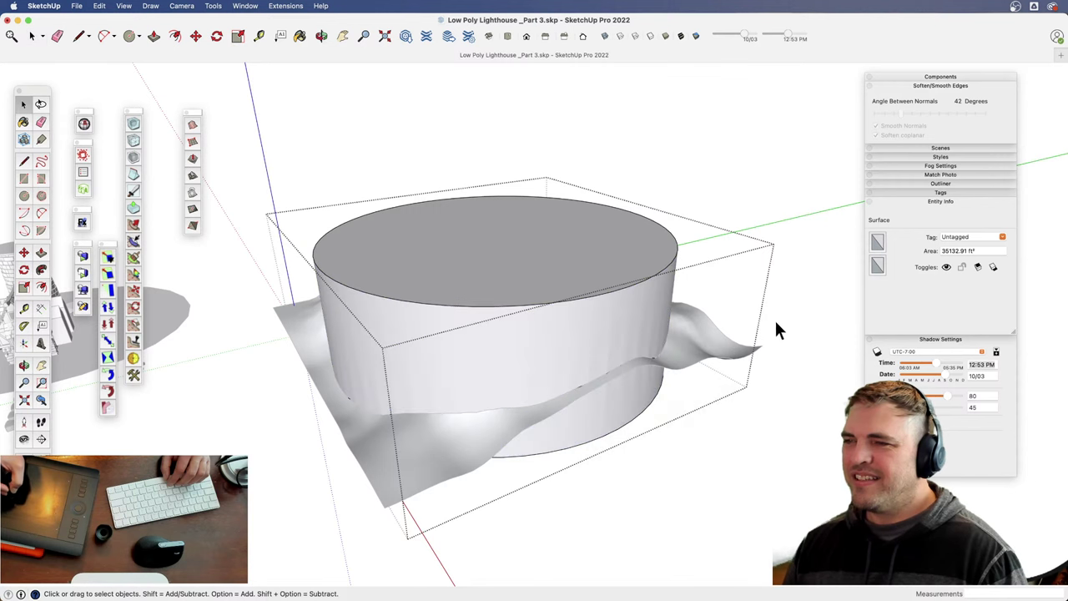
left_click(782, 312)
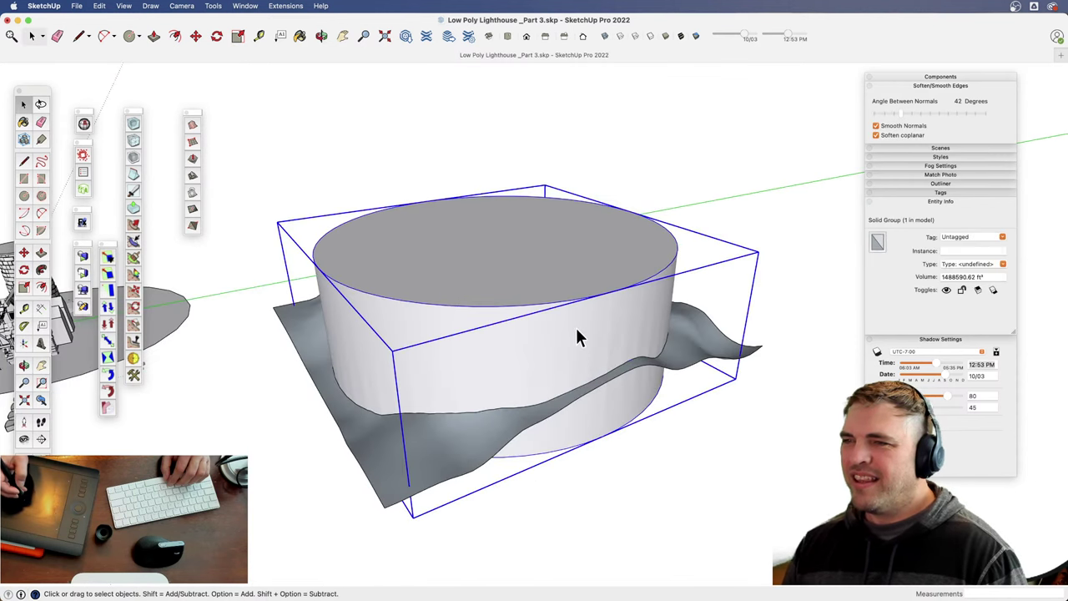
- Delete the part of the cylinder that stands above the terrain surface
key("e")
left_click(618, 278)
middle_click_drag(597, 338, 763, 274)
- Select both the terrain and cylinder groups and explode them into loose geometry
left_click(680, 392)
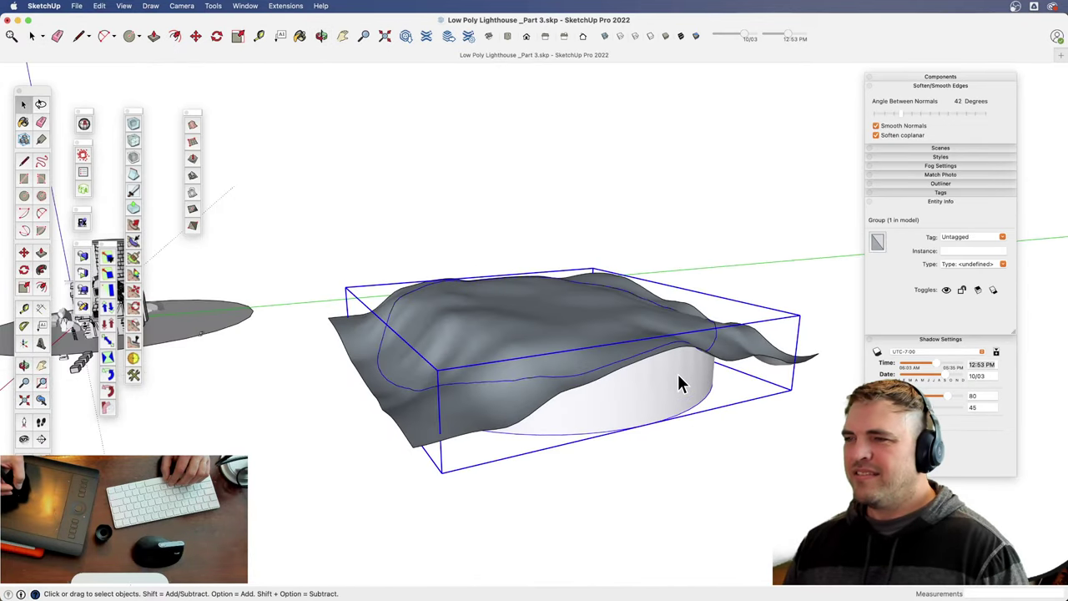
left_click(737, 435)
left_click(664, 327)
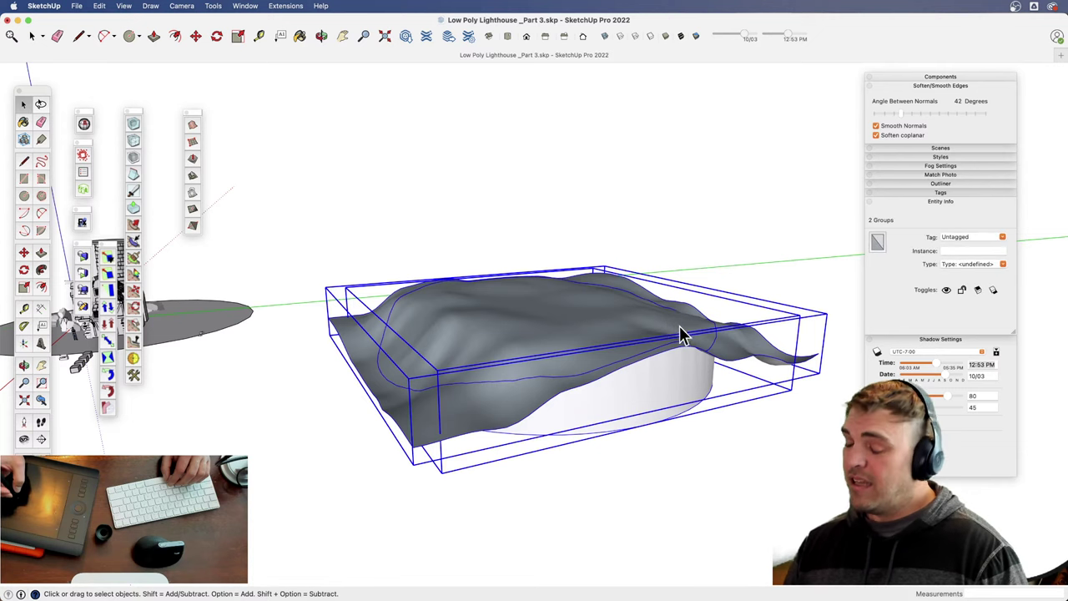
key("x")
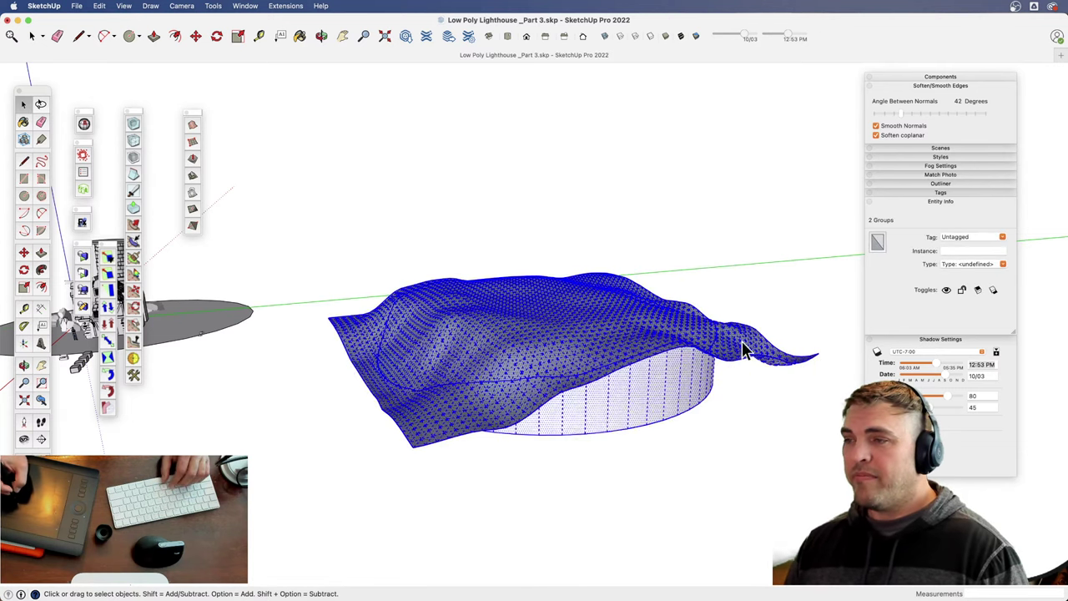
- Delete the terrain surface outside the cylinder together with its leftover outline edges
left_click(742, 342)
middle_click_drag(686, 366, 635, 372)
left_click_drag(635, 372, 674, 417)
key("Delete")
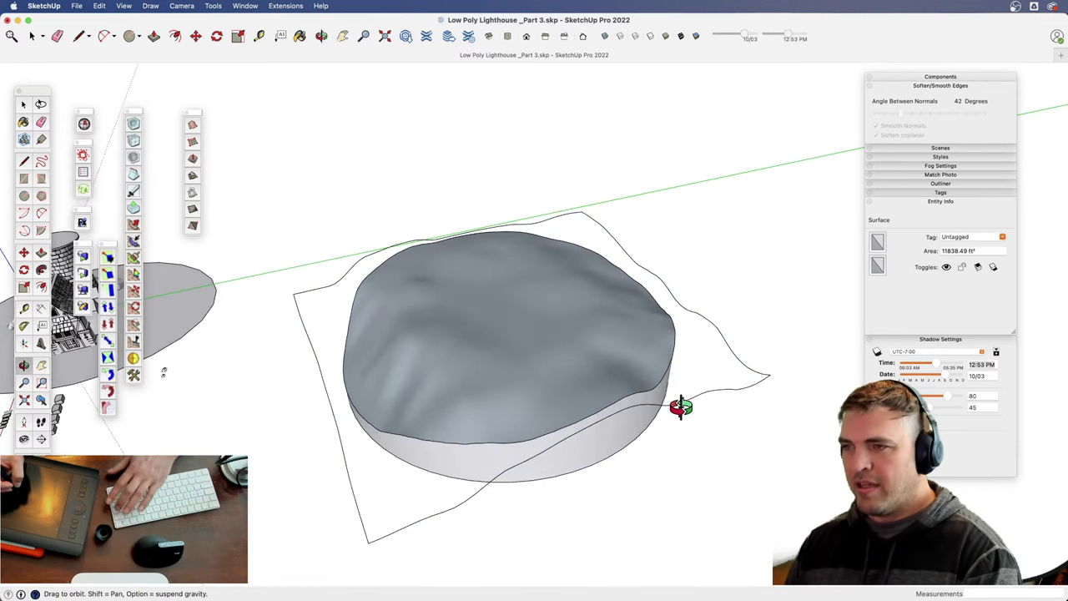
left_click(701, 321)
key("Delete")
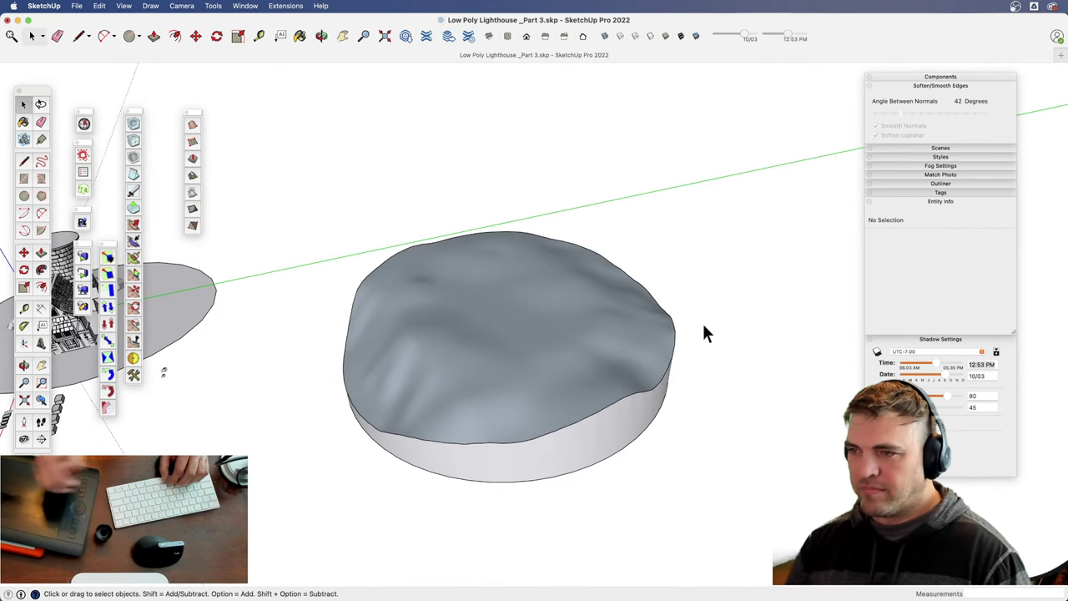
- Select all connected geometry of the round terrain block and make it a group
left_click(561, 384)
middle_click_drag(567, 393, 577, 358, "shift")
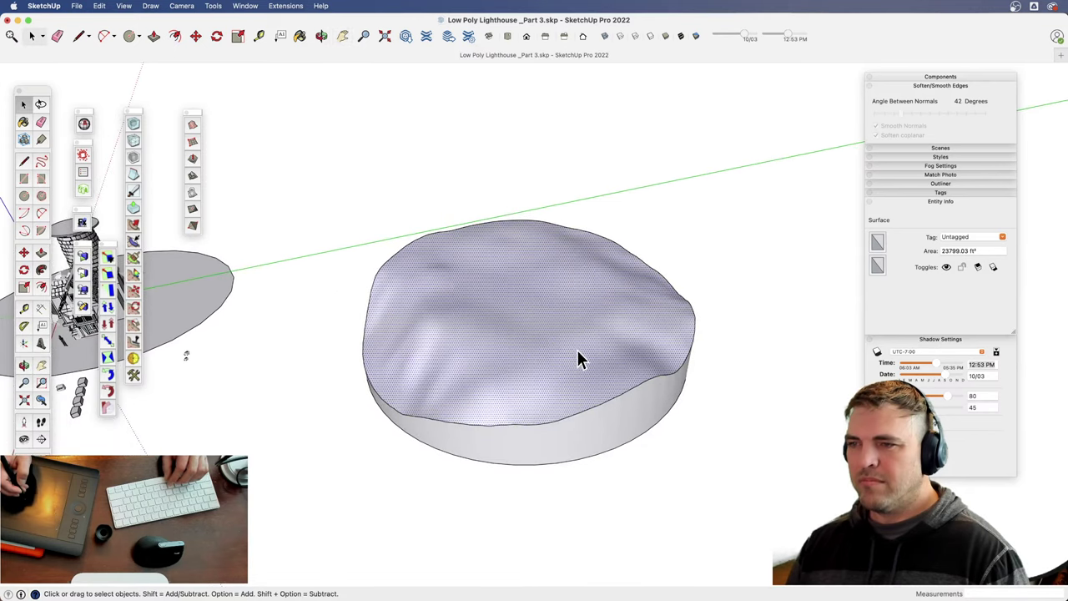
triple_click(572, 351)
key("super+g")
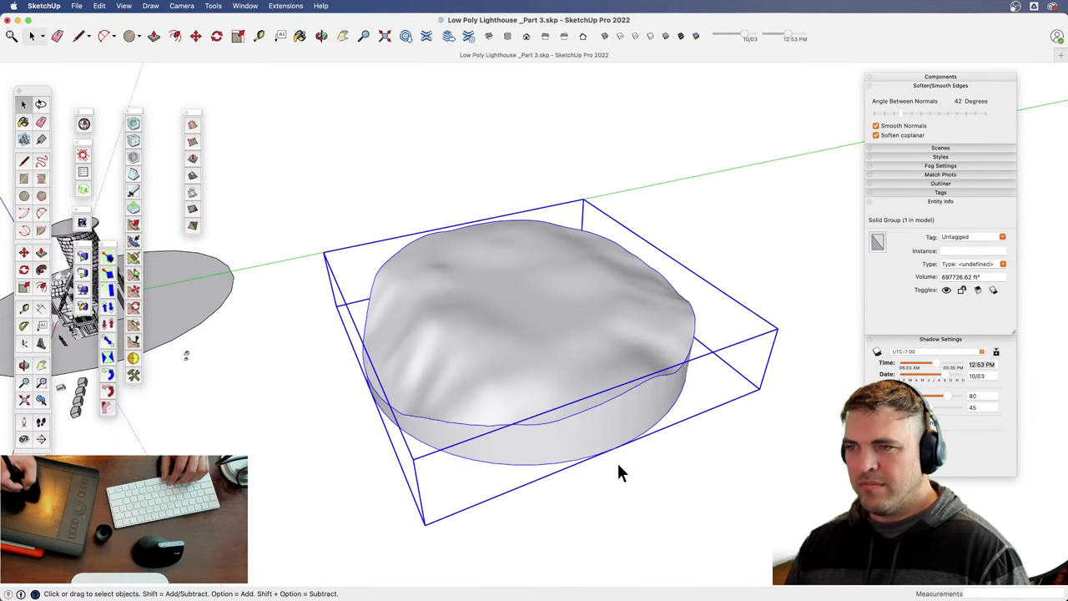
left_click(618, 472)
- Remove the flat grey disc beneath the lighthouse and rocks
middle_click_drag(555, 381, 553, 314)
key("z")
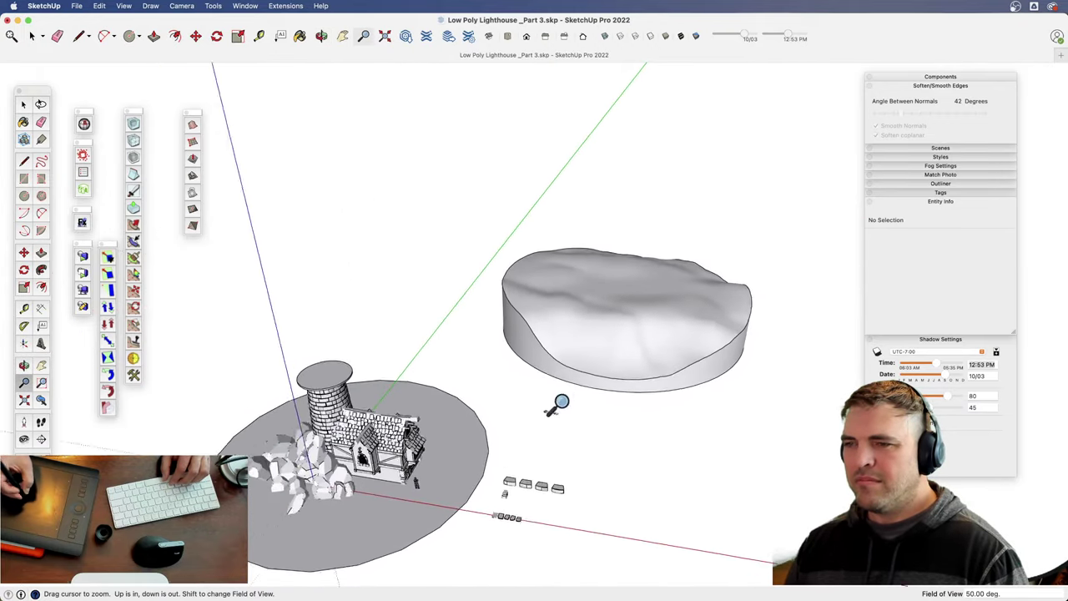
middle_click_drag(557, 407, 535, 408)
key("e")
left_click_drag(425, 399, 534, 369)
key("space")
- Move the round terrain group across so it sits under the lighthouse and house
left_click(647, 265)
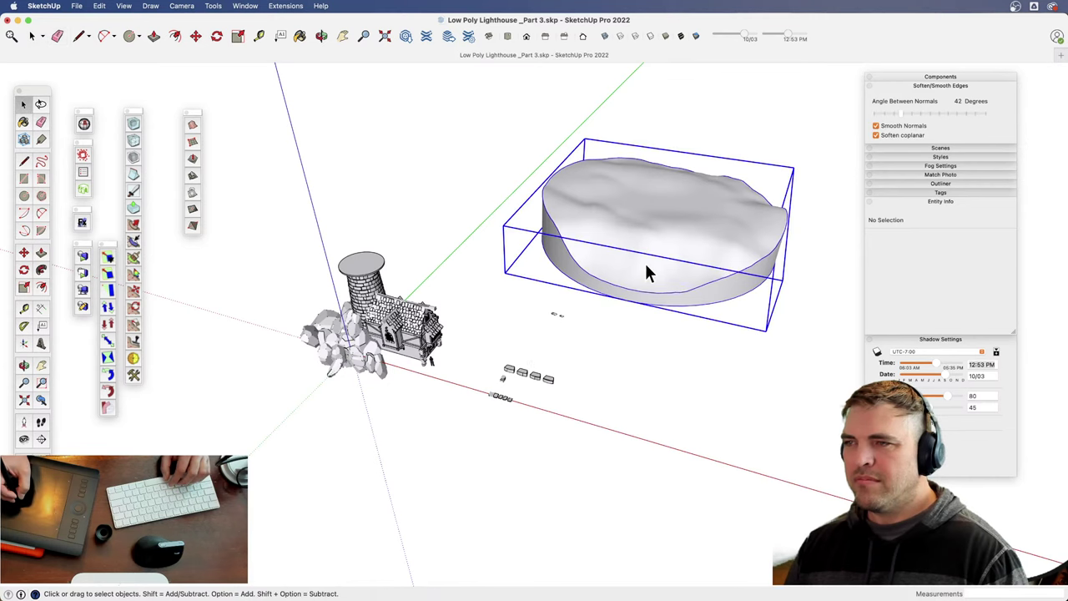
key("m")
left_click(662, 208)
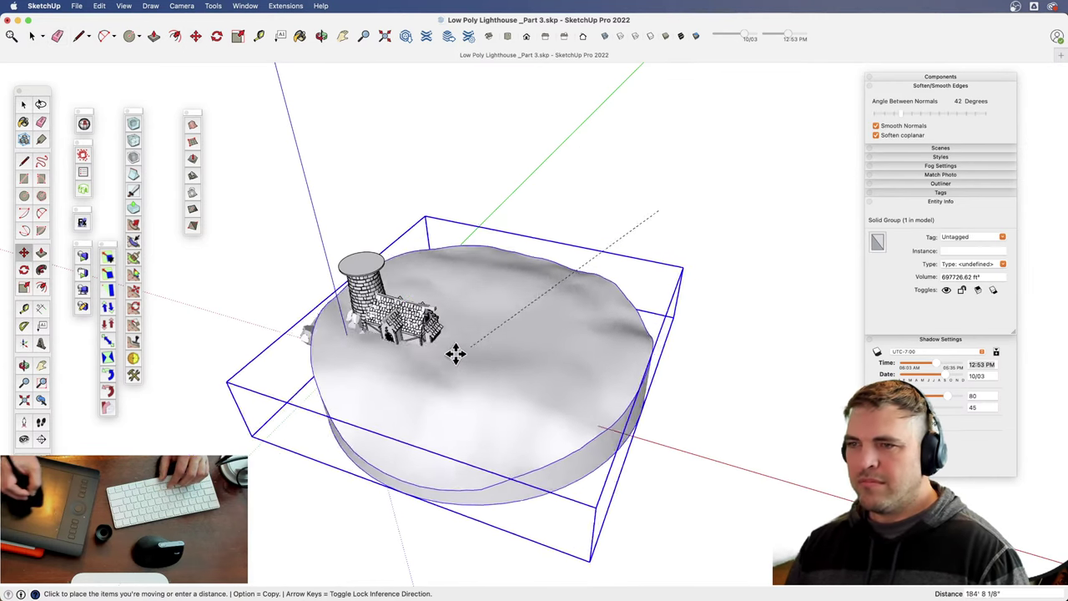
left_click(400, 327)
key("space")
- Lower the terrain group about 20' 4" along the blue axis so the buildings stand on its surface
middle_click_drag(415, 357, 435, 350)
key("z")
left_click_drag(437, 410, 457, 358)
middle_click_drag(457, 359, 453, 321)
key("m")
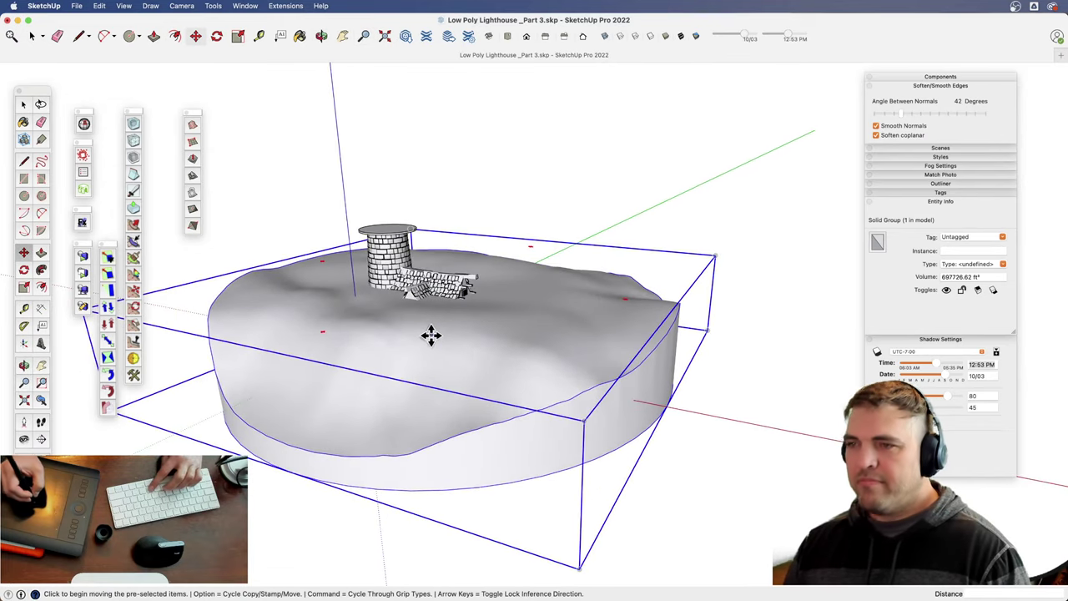
left_click(431, 335)
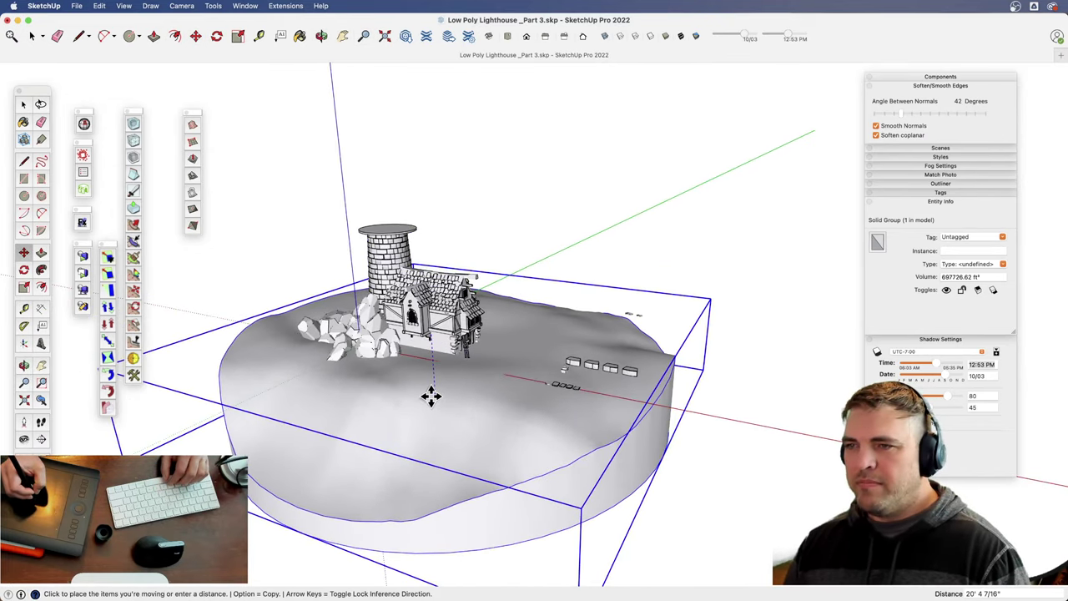
left_click(433, 398)
- Fine-tune the terrain's height against the house's base, finishing by raising it about 8 7/8"
scroll(425, 388, "up", 5)
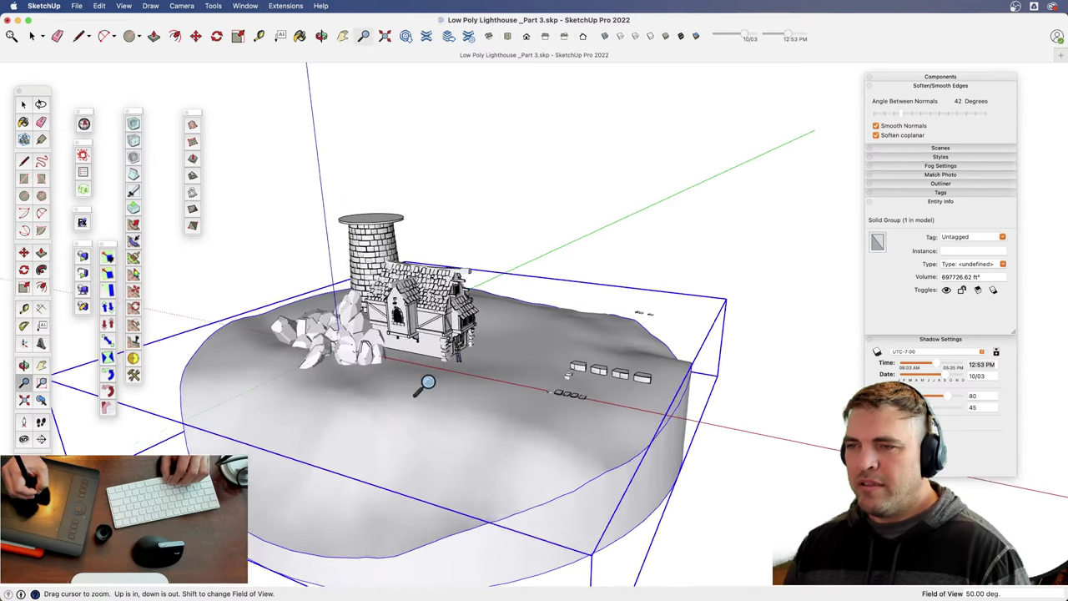
middle_click_drag(425, 389, 498, 394)
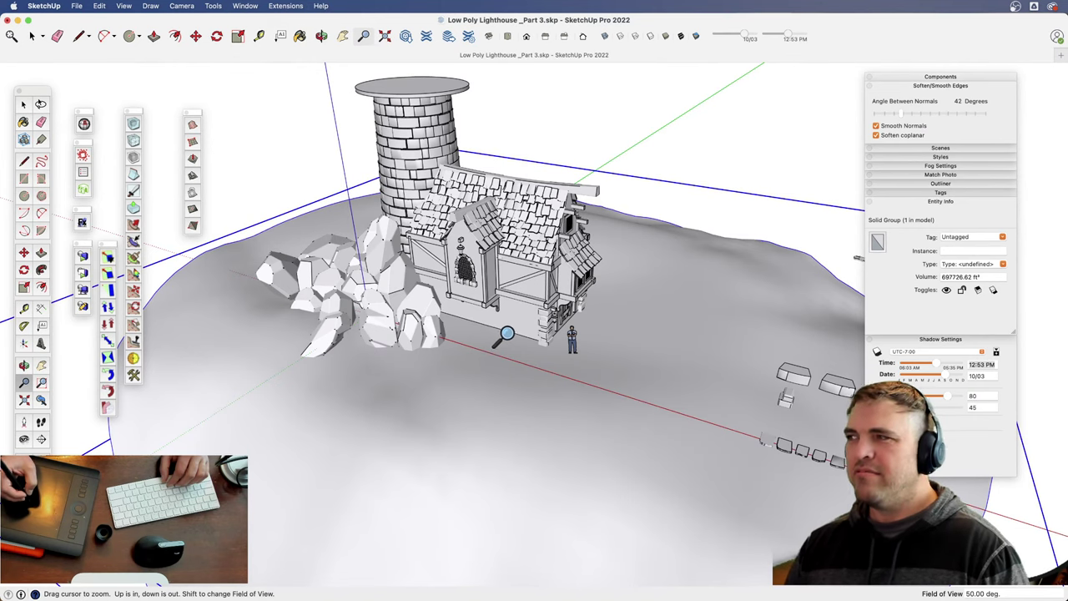
key("m")
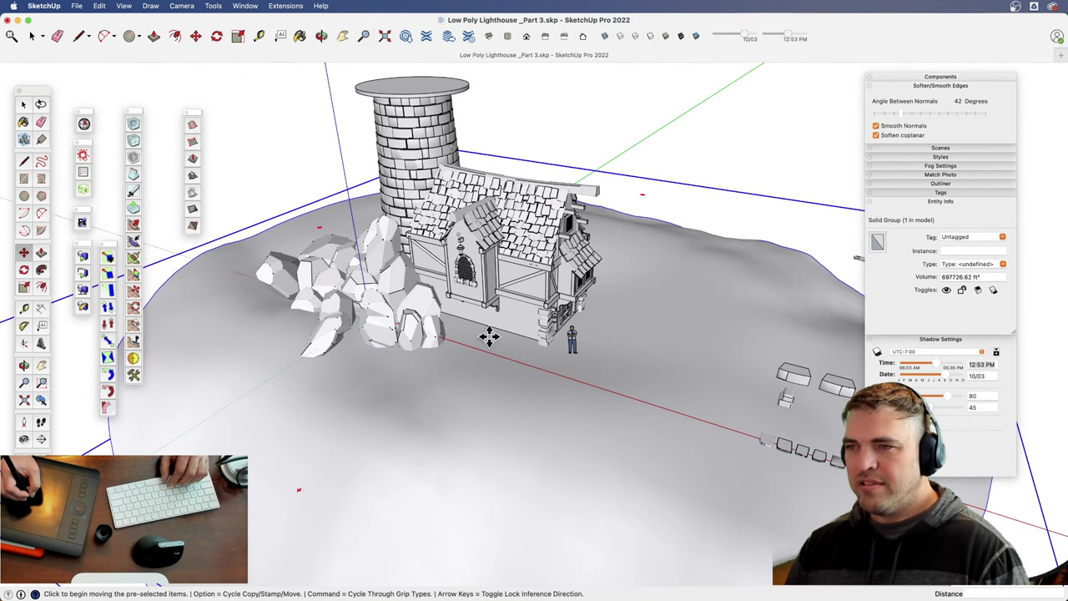
left_click(489, 336)
scroll(508, 360, "up", 10)
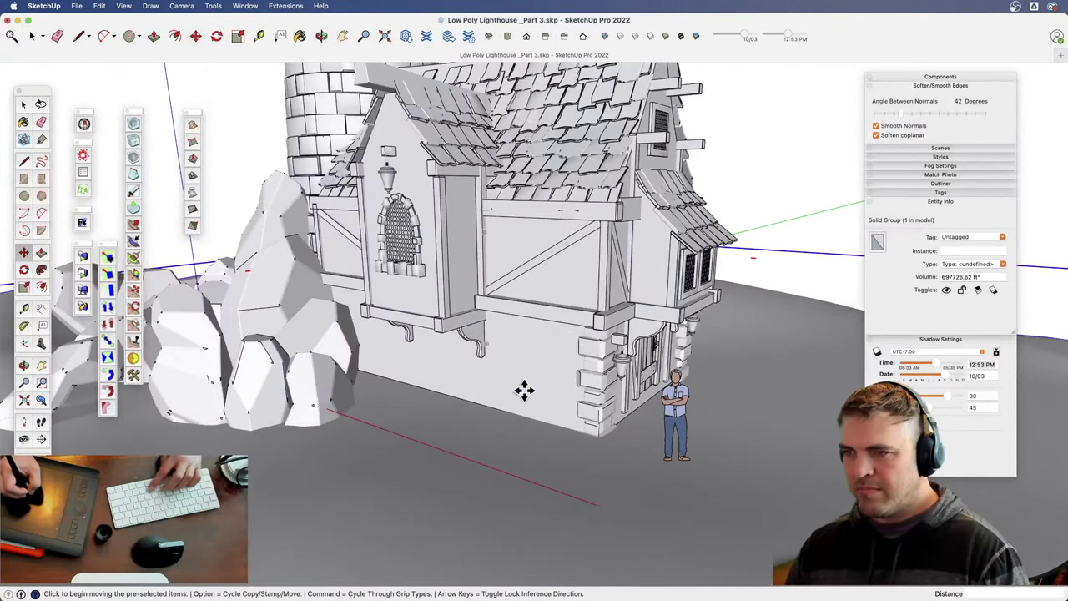
left_click(524, 388)
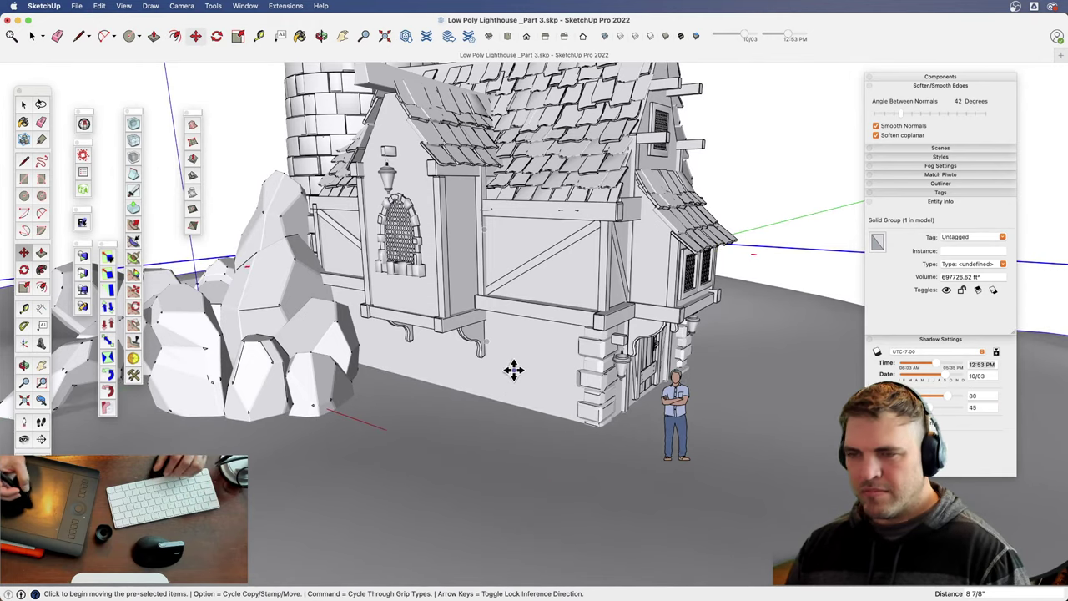
- Flatten the terrain group by scaling it along the blue axis to about 0.63
scroll(519, 370, "down", 10)
middle_click_drag(472, 376, 252, 409)
scroll(442, 374, "down", 5)
middle_click_drag(441, 375, 565, 481)
scroll(564, 481, "up", 5)
scroll(564, 481, "down", 8)
middle_click_drag(505, 450, 362, 317)
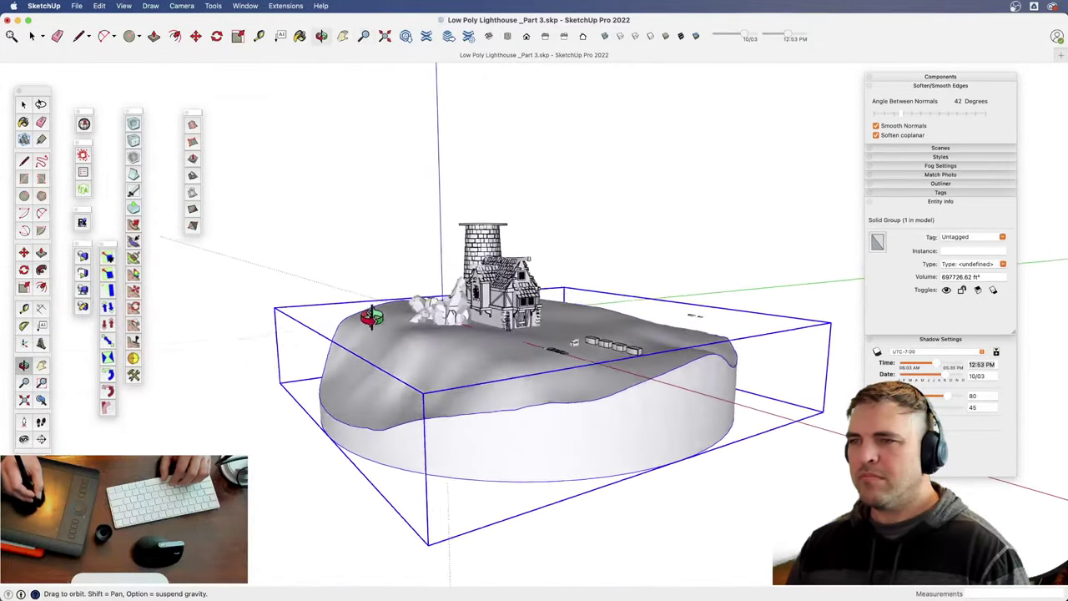
key("s")
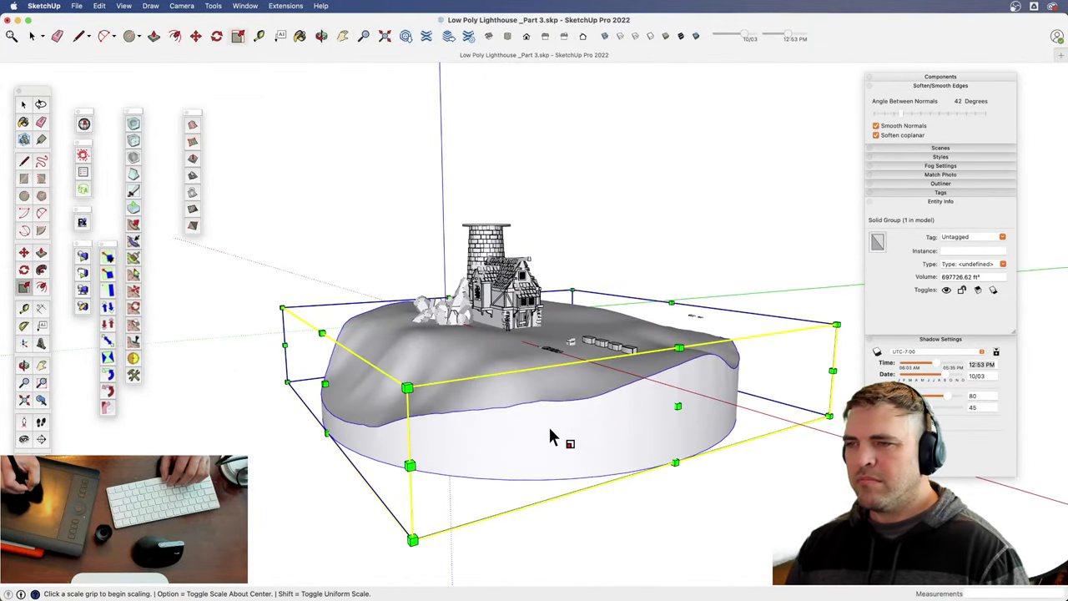
middle_click_drag(550, 435, 553, 321)
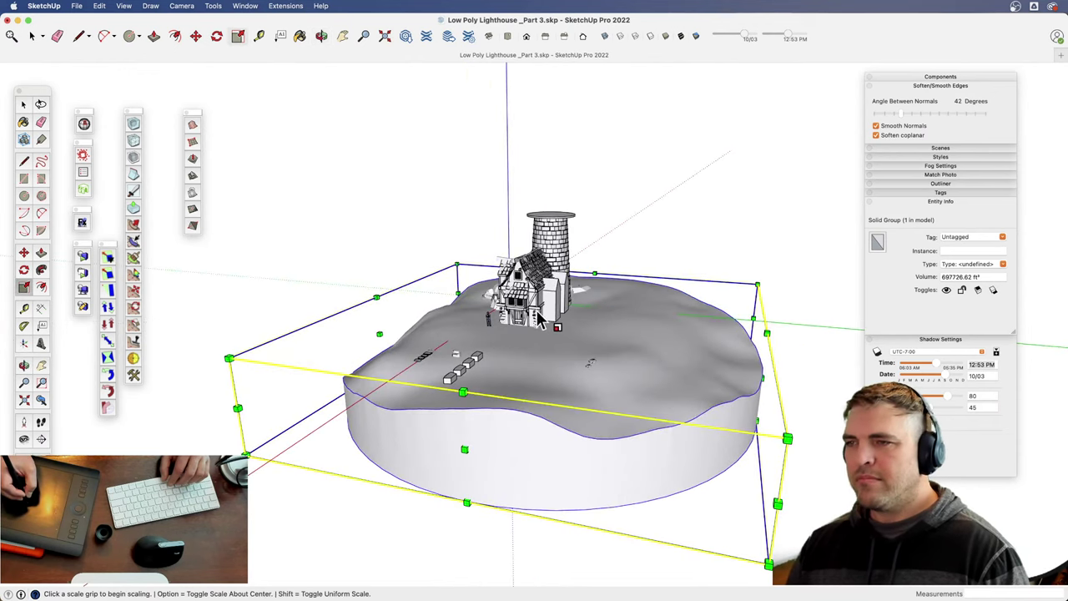
left_click(548, 389)
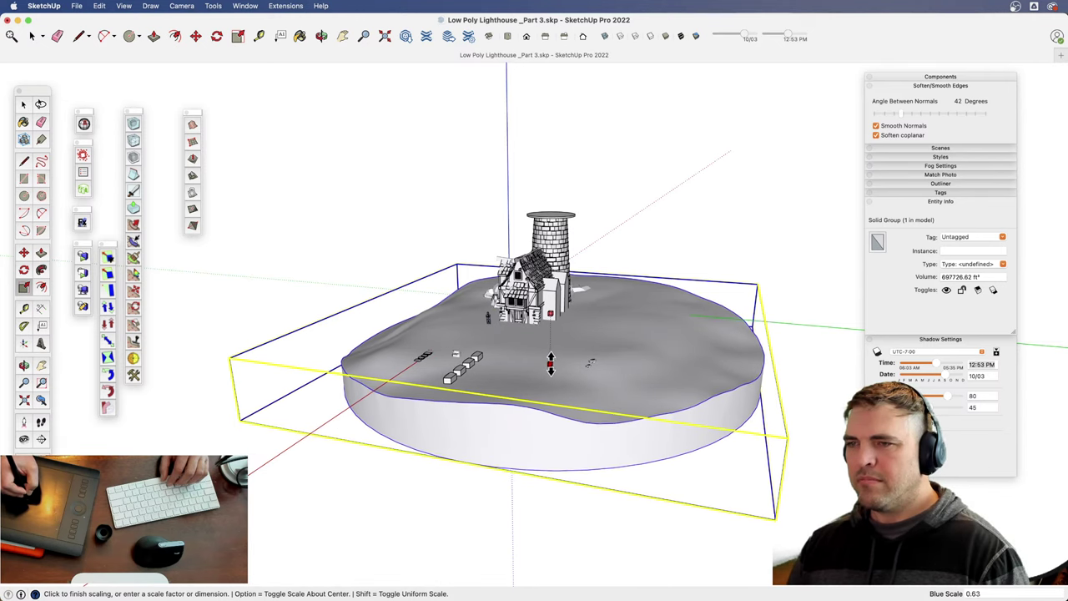
- Open the terrain group and push/pull its flat underside downward to thicken the base
middle_click_drag(544, 377, 548, 312)
key("space")
double_click(544, 335)
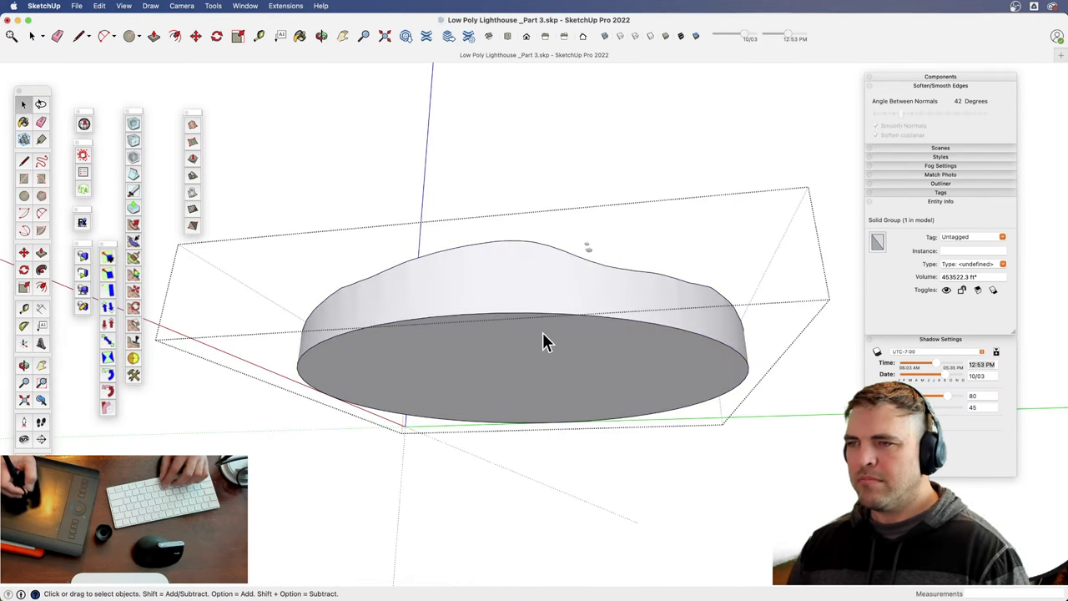
key("p")
left_click(546, 375)
middle_click_drag(546, 379, 660, 256)
key("space")
left_click(600, 250)
middle_click_drag(555, 362, 603, 482, "shift")
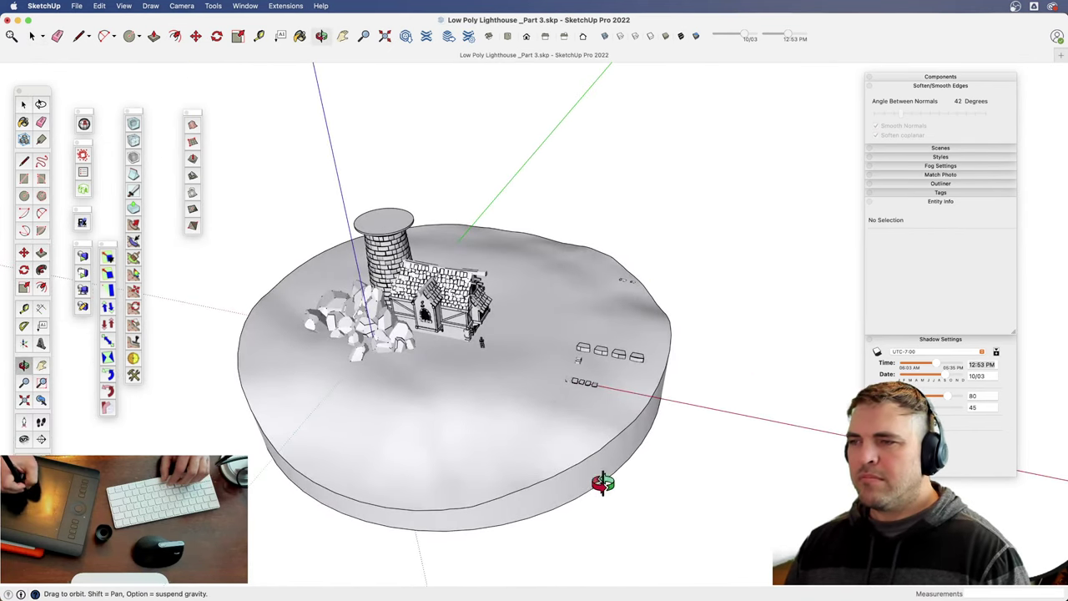
- Scale the terrain group down uniformly to about 0.82 from a corner
left_click(606, 362)
key("s")
left_click(689, 241)
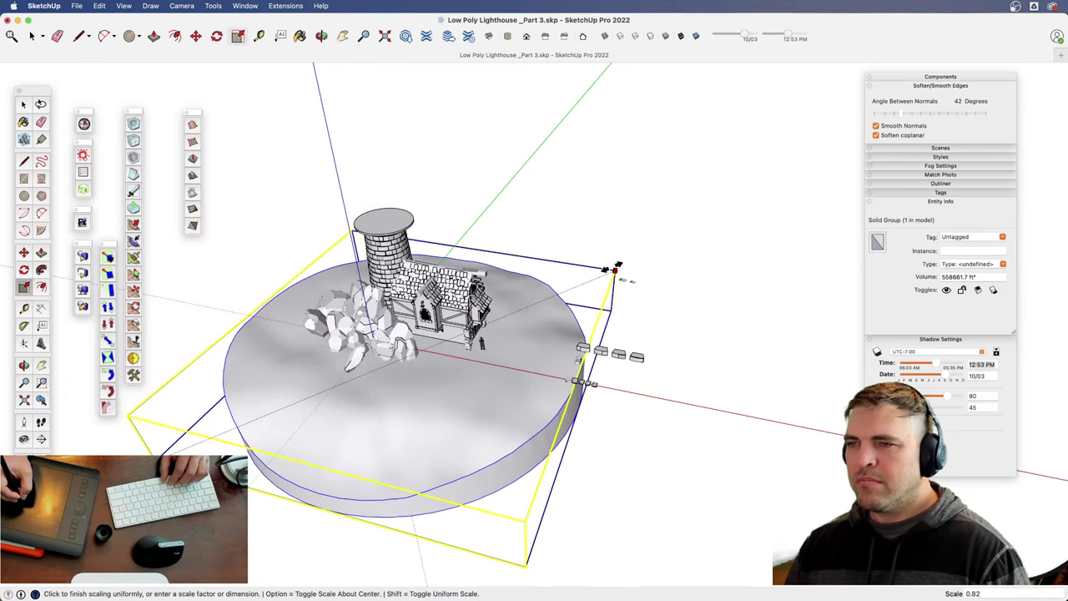
left_click(613, 267)
- Raise the terrain group about 10 3/8" so it meets the base of the house
middle_click_drag(551, 374, 486, 366)
scroll(486, 365, "up", 10)
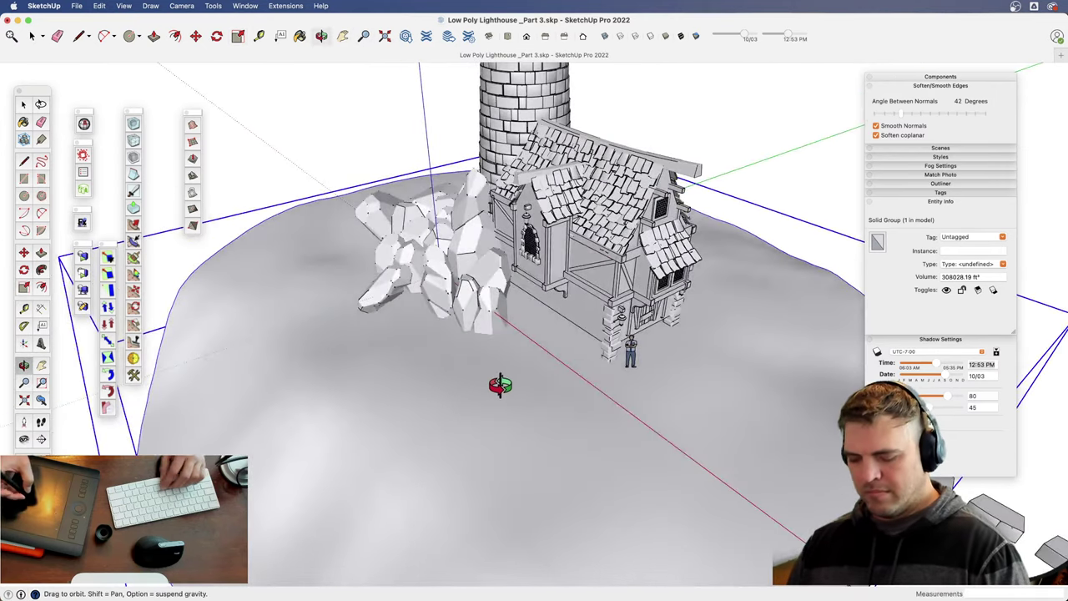
key("m")
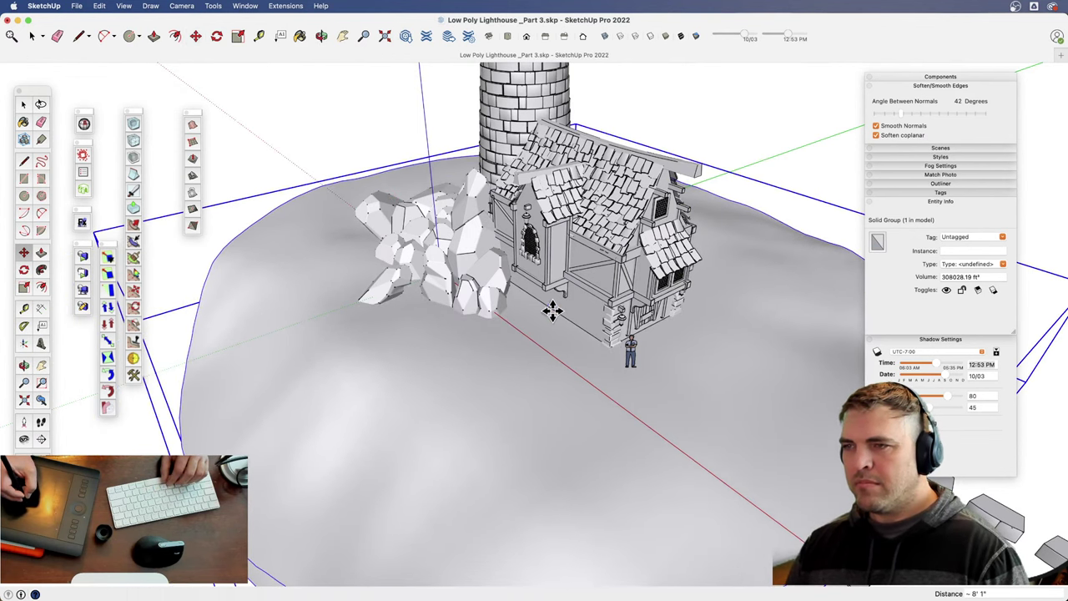
middle_click_drag(553, 309, 501, 411, "shift")
scroll(551, 367, "up", 6)
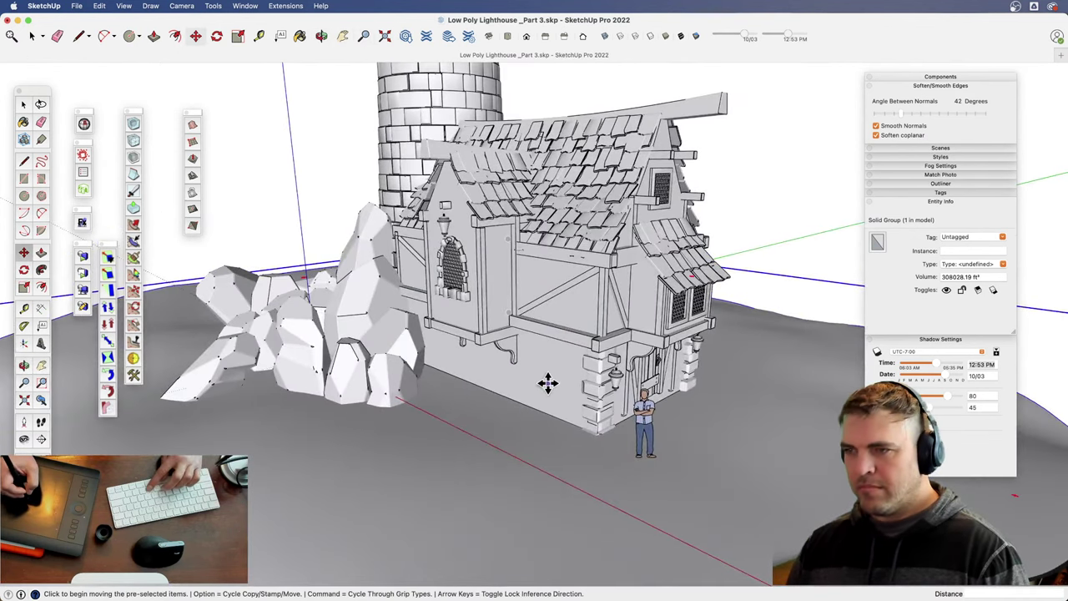
left_click(546, 379)
left_click(554, 347)
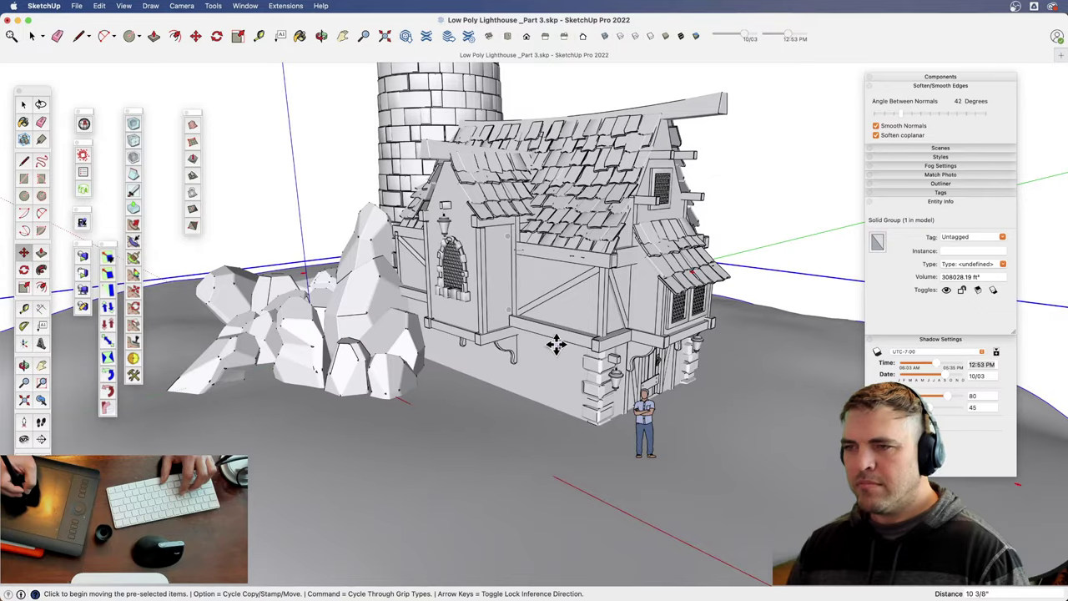
- Move the terrain group horizontally about 6' 10" along the red axis beneath the buildings
key("z")
left_click_drag(538, 343, 486, 467)
key("o")
left_click_drag(492, 418, 568, 434)
key("z")
key("h")
middle_click_drag(605, 403, 629, 496)
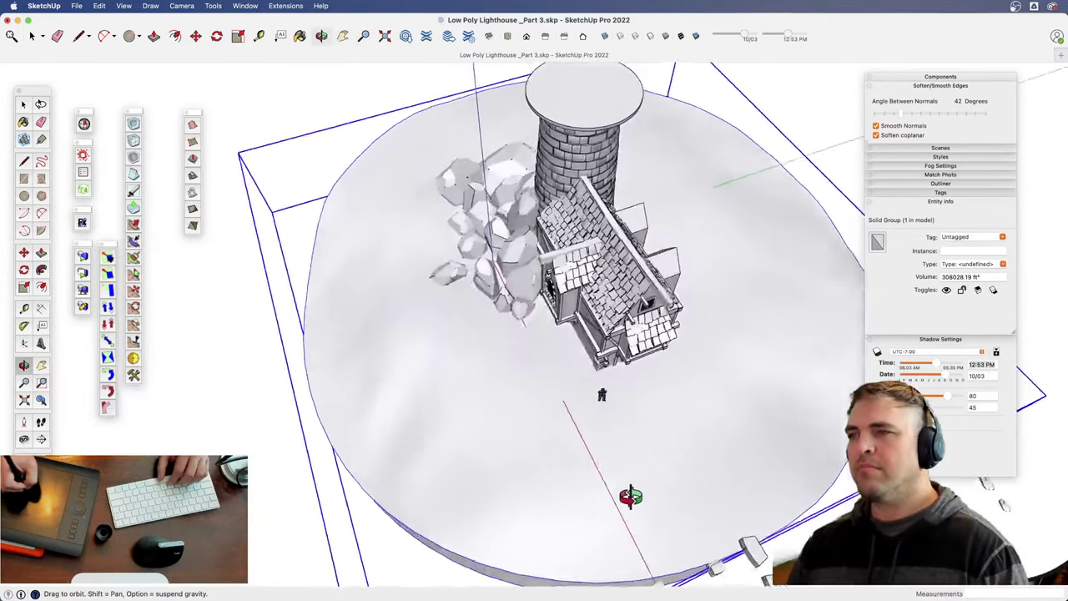
scroll(580, 397, "up", 2)
scroll(558, 409, "down", 3)
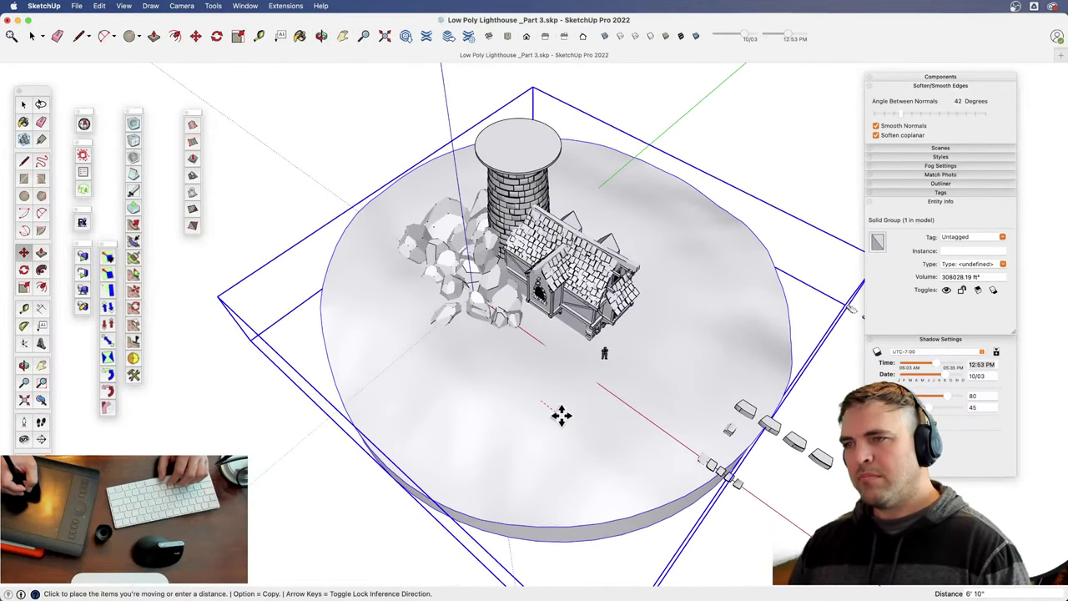
left_click(562, 417)
- Select the 13 loose brick and shingle components at the terrain's edge and move them outward, clear of the terrain
middle_click_drag(582, 321, 548, 198)
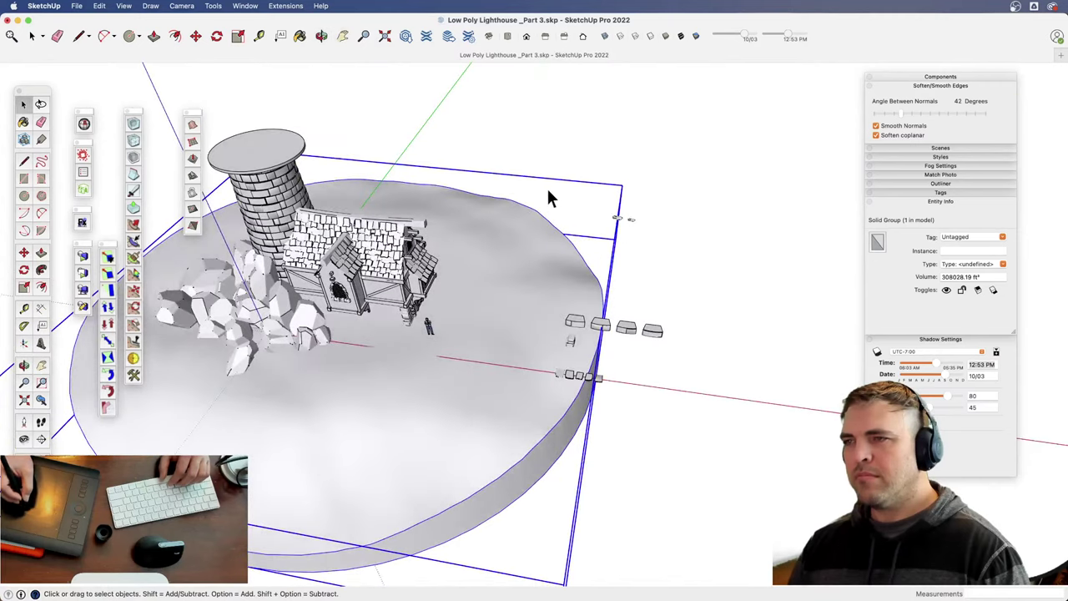
left_click_drag(750, 457, 750, 457)
left_click(628, 430)
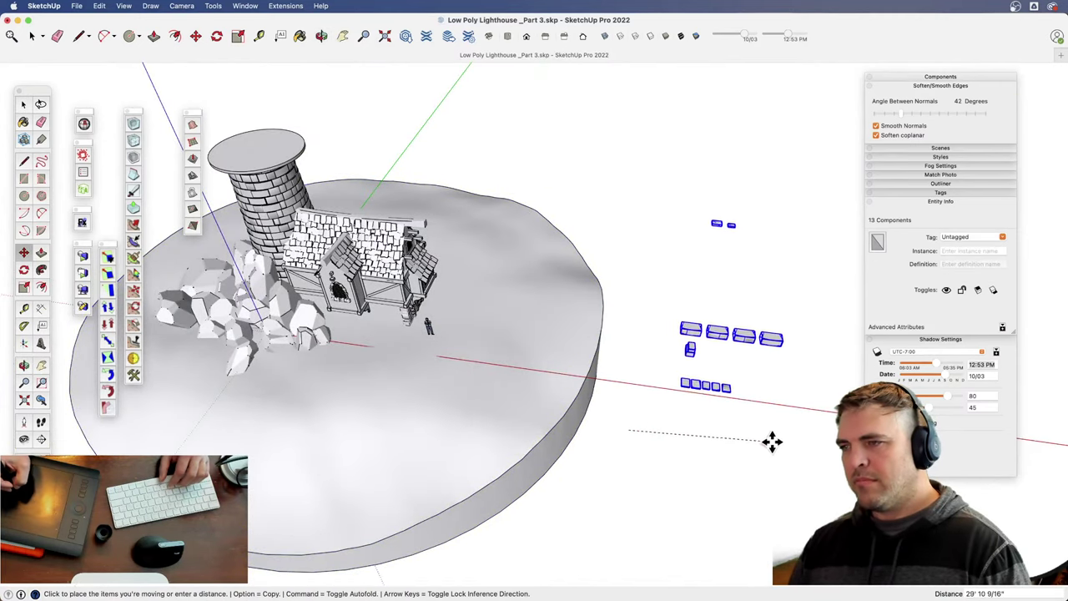
left_click(687, 438)
- Examine how the terrain meets the house, tower and rocks from ground level and from farther out
key("o")
left_click_drag(534, 472, 386, 348)
key("z")
left_click_drag(530, 434, 523, 312)
key("h")
middle_click_drag(524, 311, 570, 394)
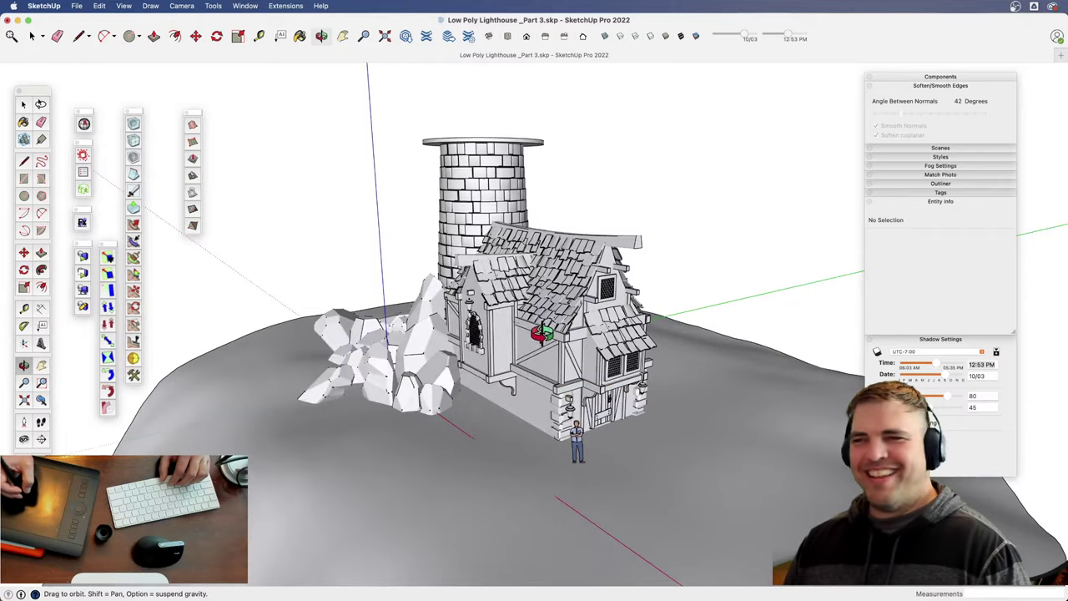
key("z")
left_click_drag(530, 414, 527, 344)
key("o")
left_click_drag(504, 430, 551, 353)
key("z")
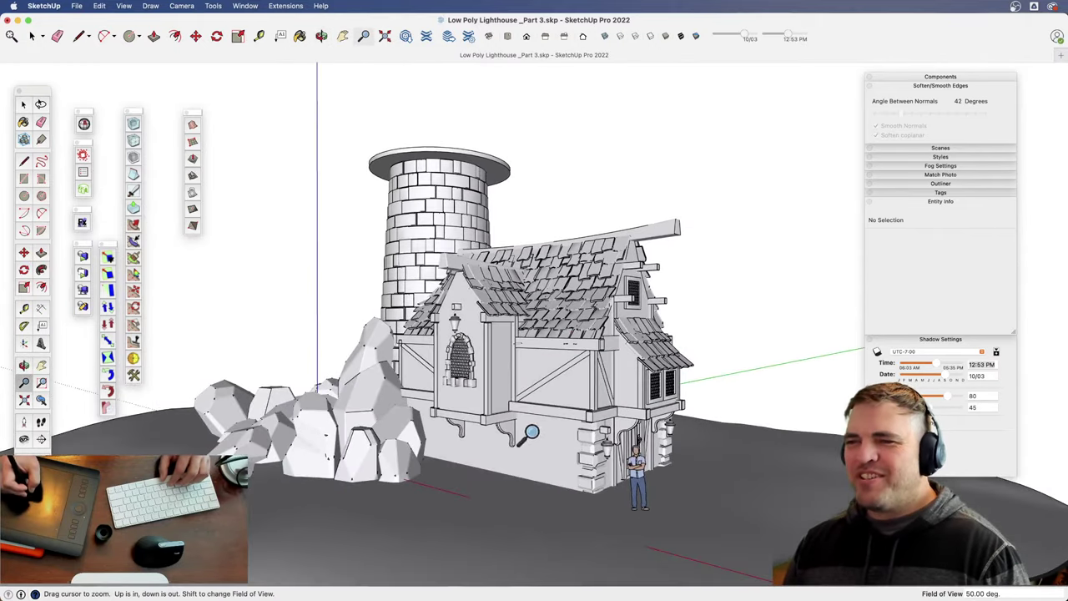
middle_click_drag(527, 434, 515, 330)
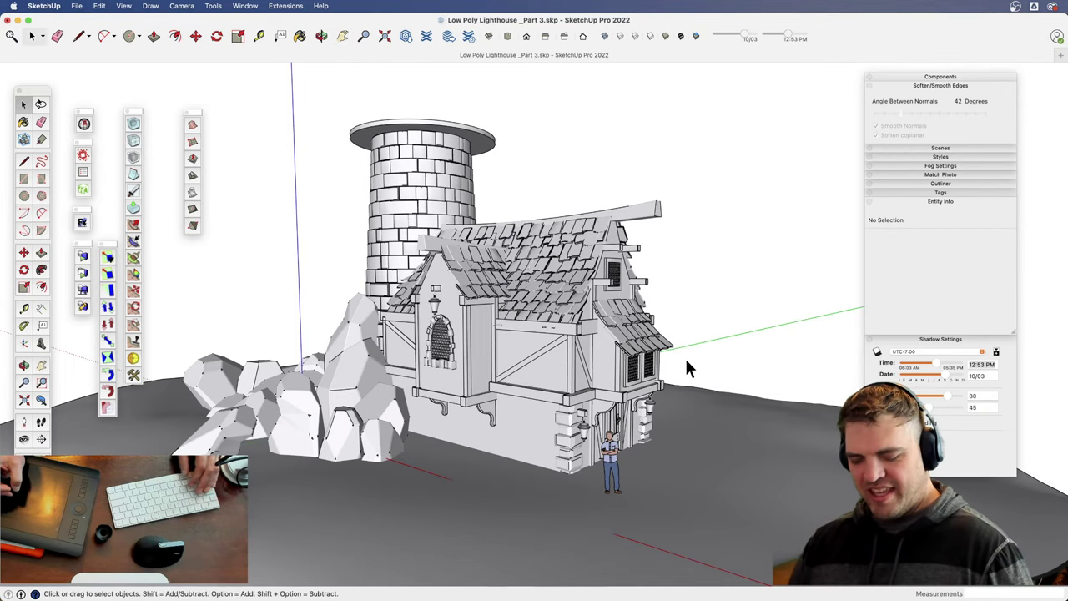
middle_click_drag(542, 453, 481, 440)
left_click_drag(488, 262, 505, 401)
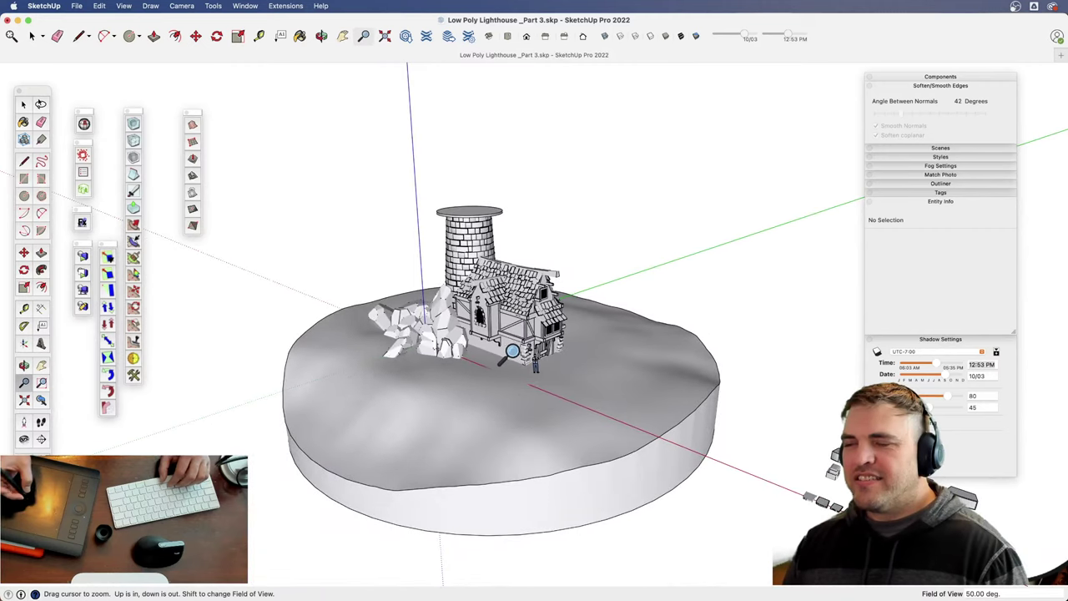
left_click_drag(536, 446, 529, 381)
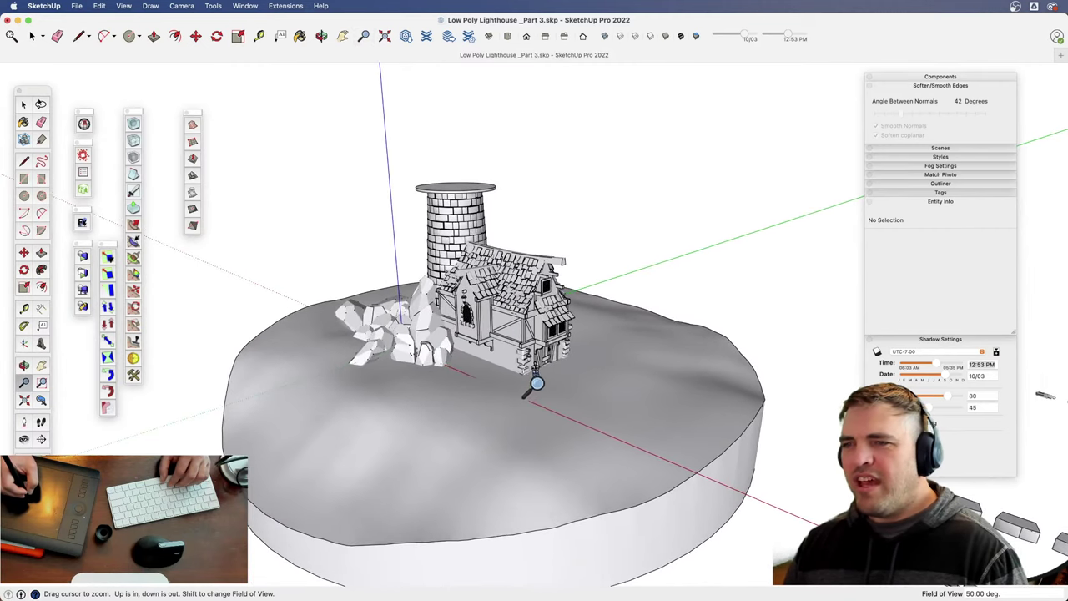
middle_click_drag(528, 381, 529, 460)
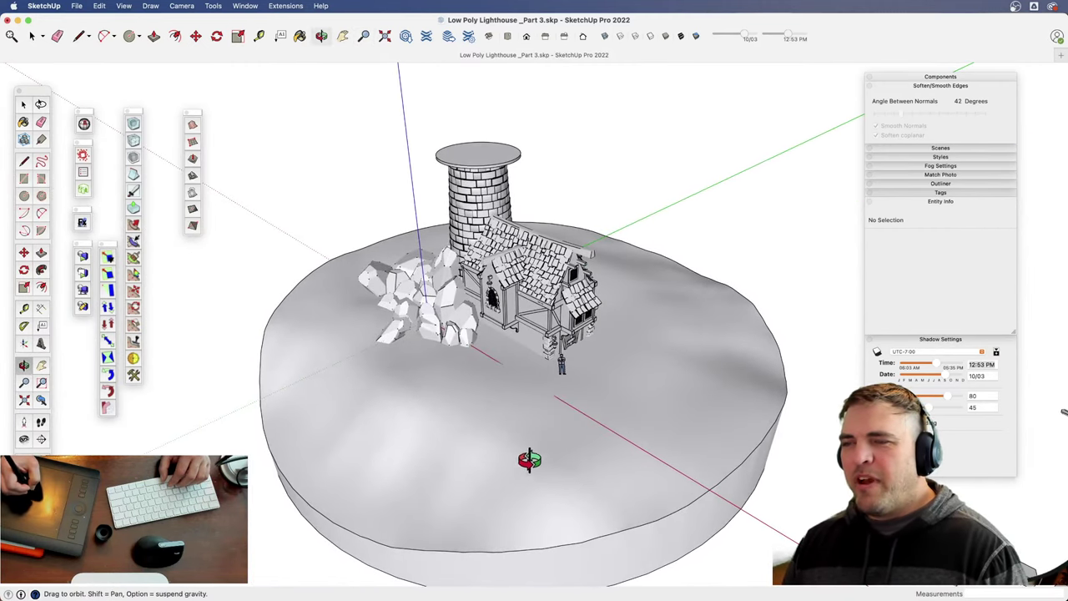
- Inspect the terrain's overall shape and proportions around the buildings from several angles, leaving nothing selected
key("space")
left_click(541, 417)
key("h")
left_click_drag(546, 440, 375, 433)
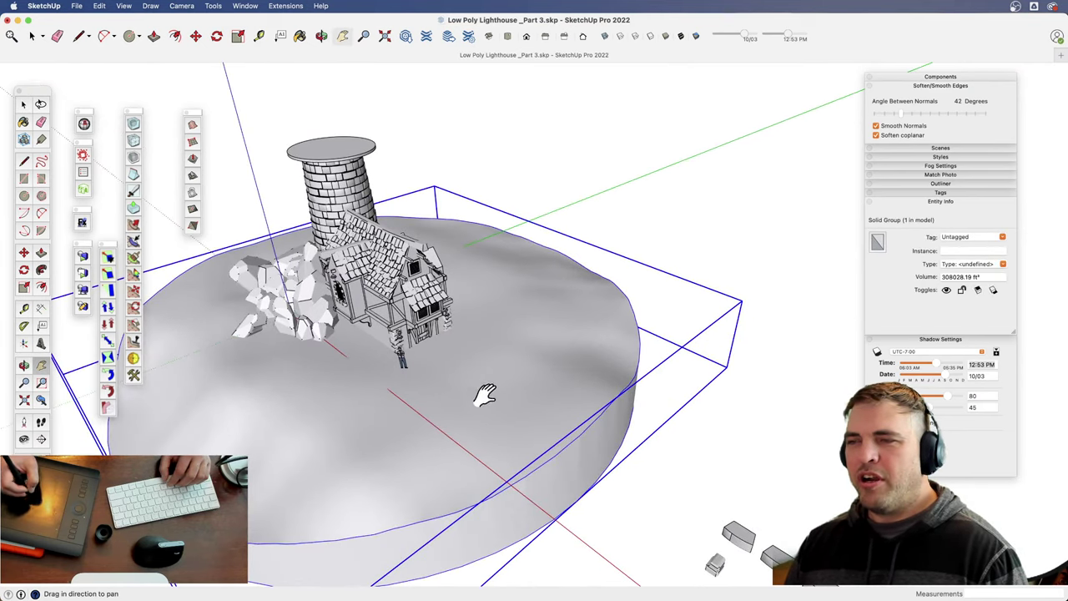
mouse_move(400, 401)
middle_mouse_down()
mouse_move(505, 398)
mouse_move(535, 373)
middle_mouse_up()
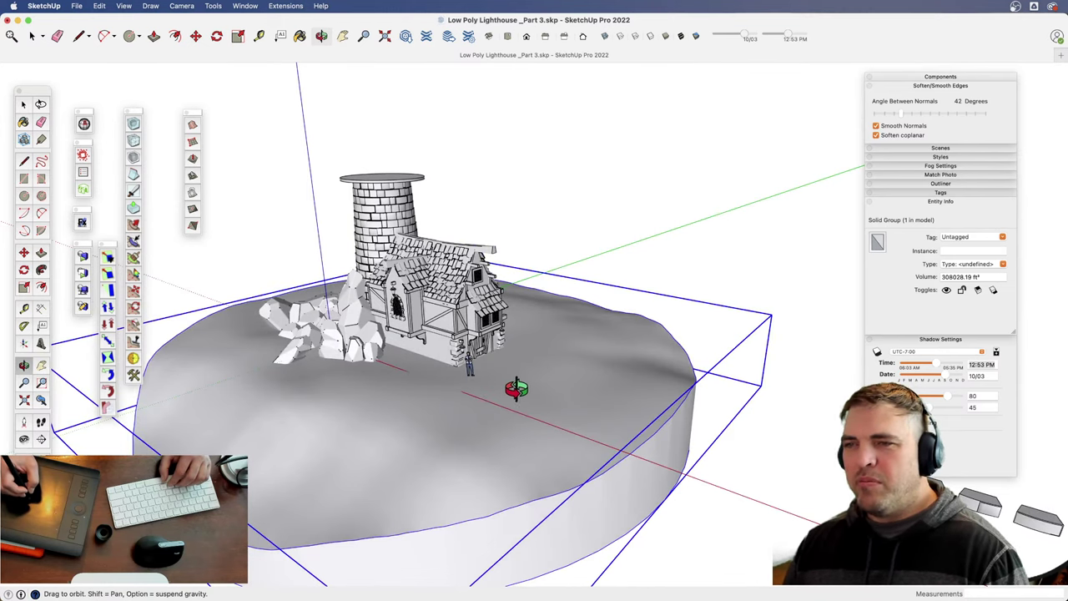
mouse_move(500, 398)
middle_mouse_down()
mouse_move(543, 393)
mouse_move(498, 428)
mouse_move(498, 458)
mouse_move(620, 298)
mouse_move(478, 381)
mouse_move(505, 446)
middle_mouse_up()
key("z")
left_click_drag(527, 452, 363, 322)
key("h")
key("o")
mouse_move(363, 323)
middle_mouse_down()
mouse_move(555, 326)
mouse_move(467, 287)
mouse_move(364, 301)
mouse_move(553, 291)
mouse_move(529, 395)
mouse_move(689, 375)
mouse_move(433, 455)
mouse_move(437, 400)
mouse_move(548, 434)
mouse_move(500, 393)
mouse_move(620, 449)
middle_mouse_up()
key("z")
left_click_drag(620, 449, 532, 443)
key("space")
left_click(682, 443)
key("h")
key("o")
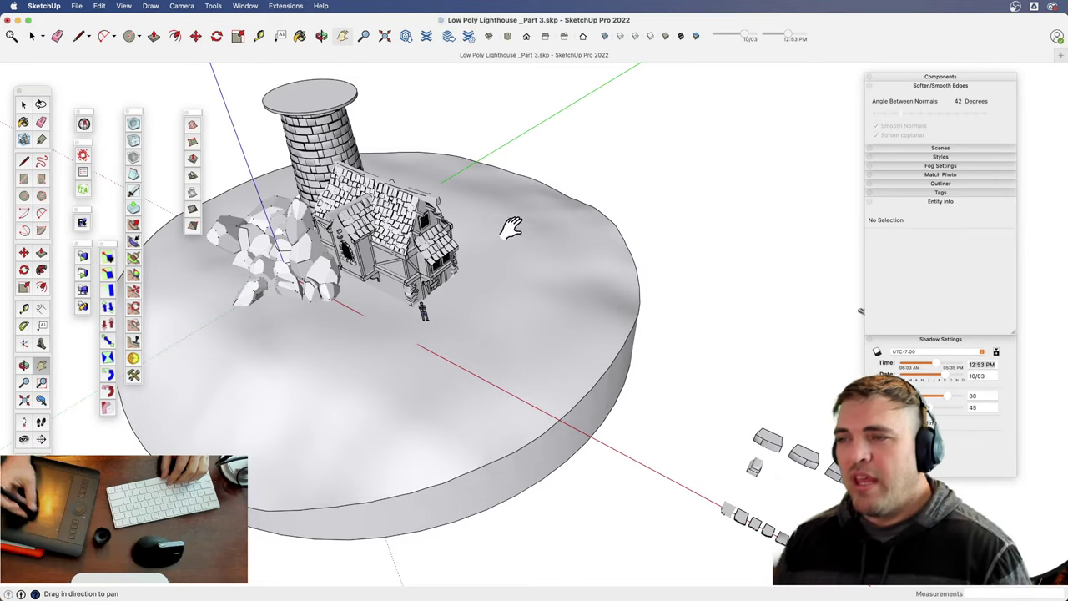
middle_click_drag(514, 364, 551, 408)
middle_click_drag(546, 238, 549, 348)
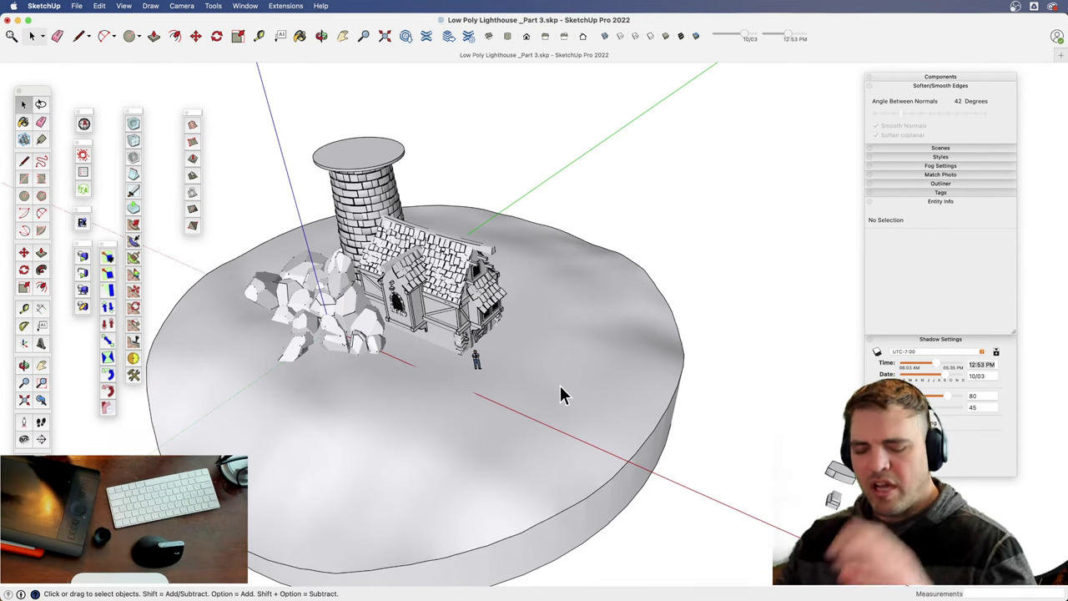
middle_click_drag(582, 300, 540, 381)
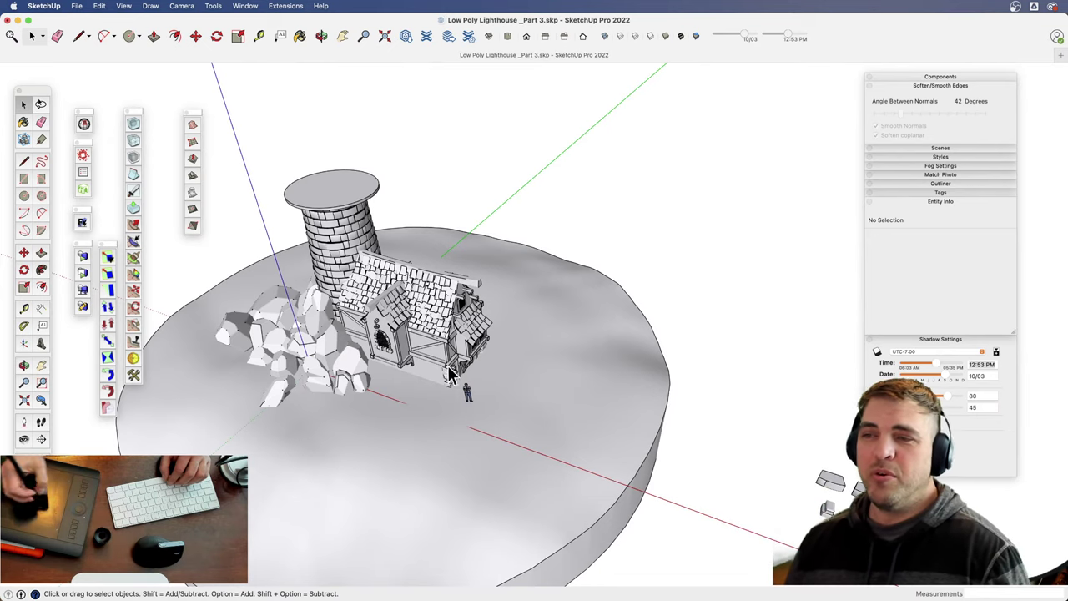
scroll(417, 346, "up", 5)
middle_click_drag(400, 367, 526, 418, "shift")
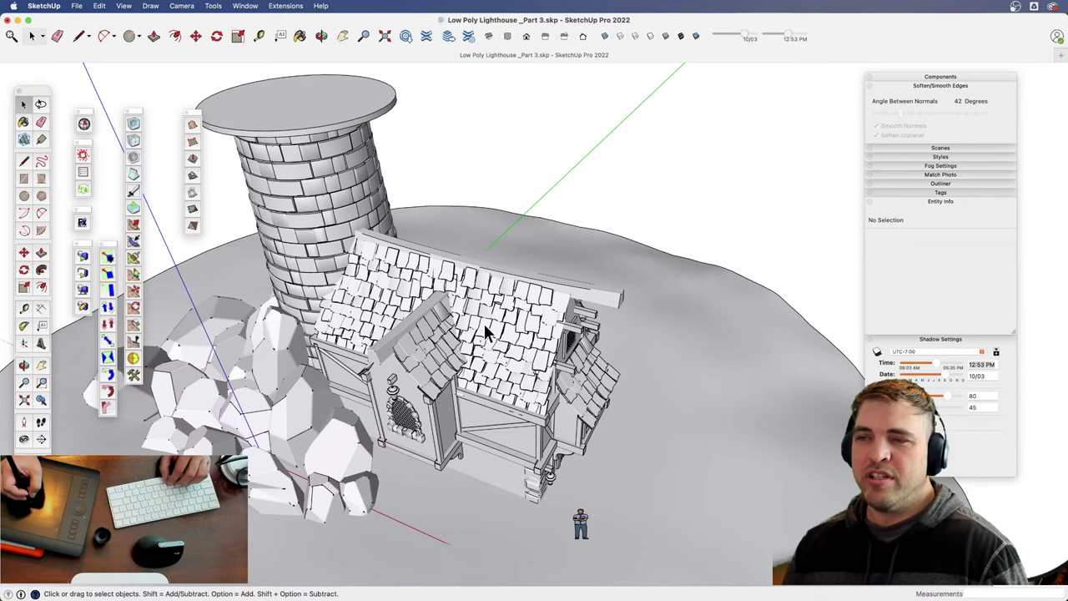
scroll(517, 360, "down", 5)
middle_click_drag(517, 361, 538, 380, "shift")
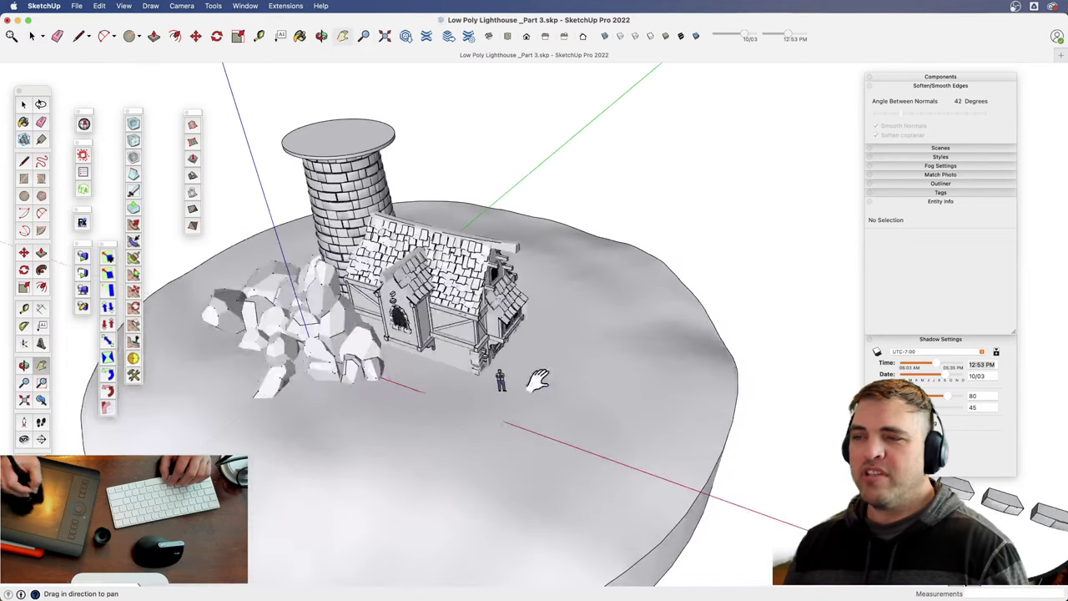
middle_click_drag(525, 328, 659, 425)
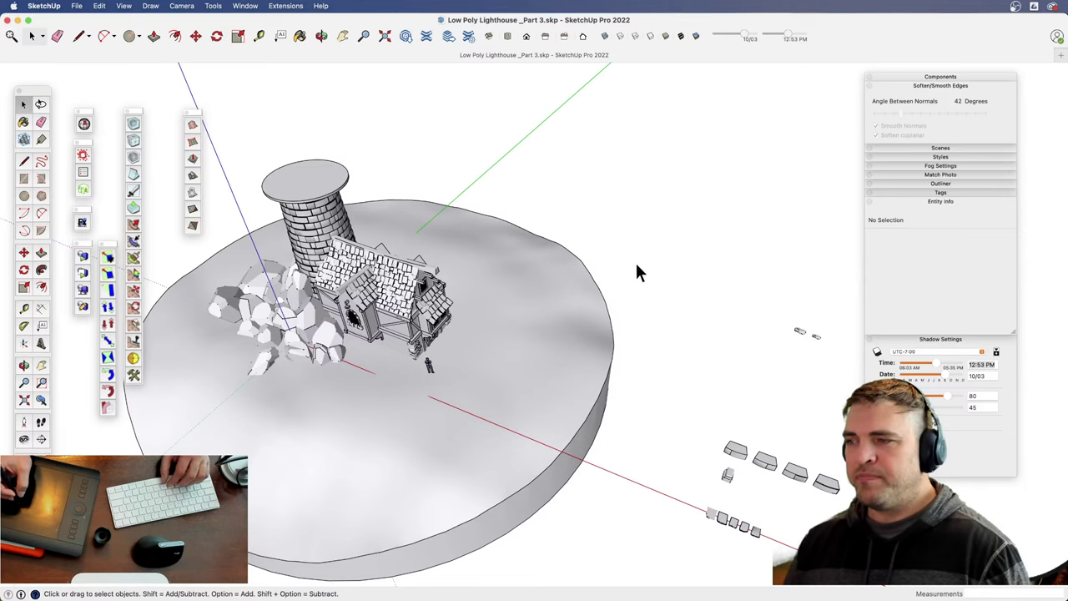
- Select the four loose shingle components on the red axis beside the terrain and copy them
middle_click_drag(618, 365, 510, 351, "shift")
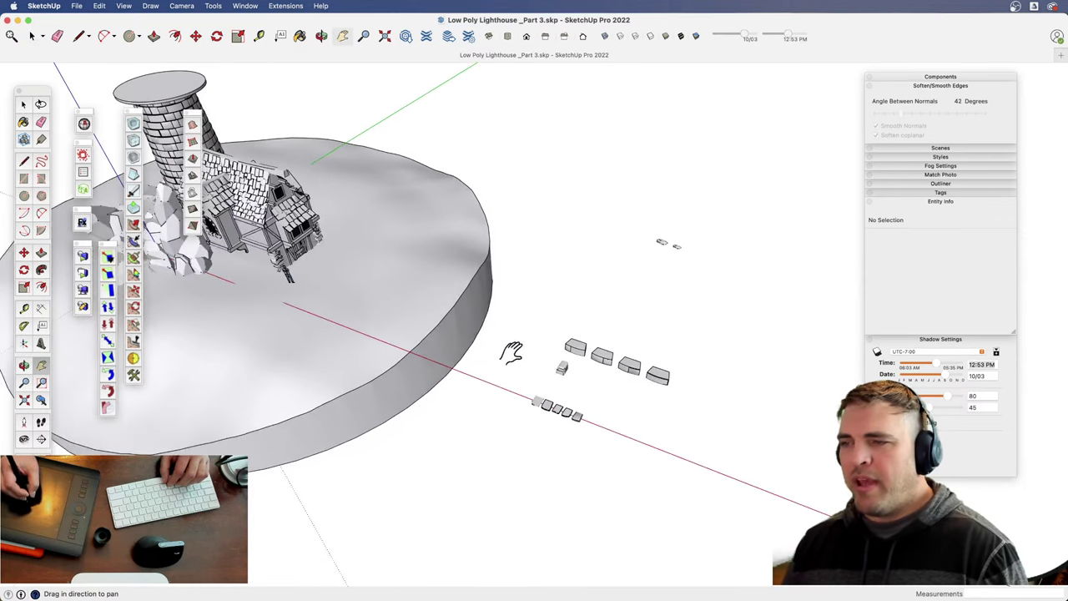
middle_click_drag(541, 436, 621, 435)
middle_click_drag(622, 435, 546, 433, "shift")
scroll(567, 276, "up", 3)
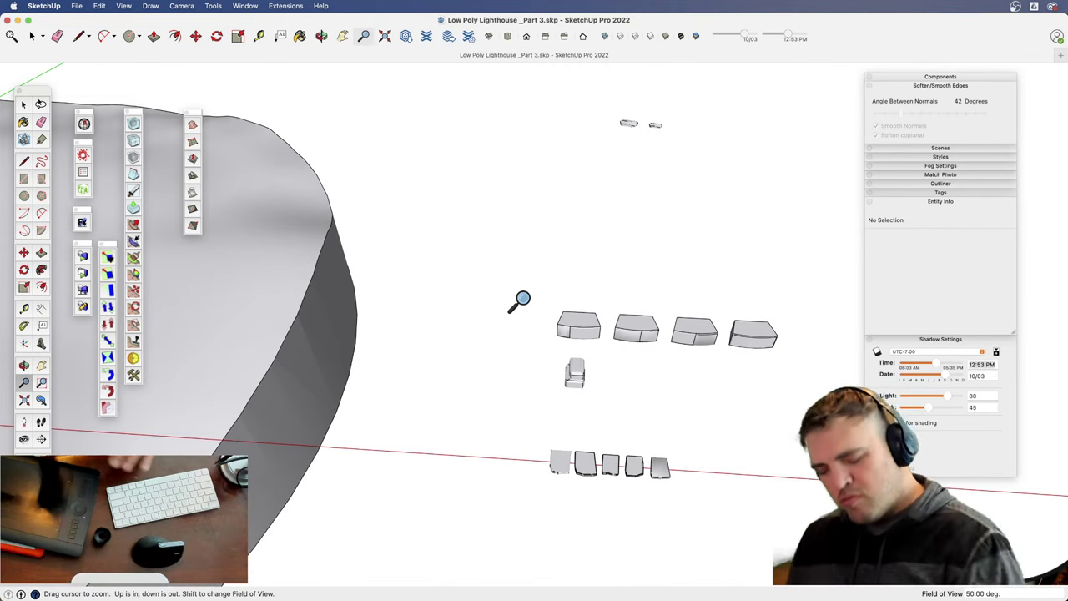
key("space")
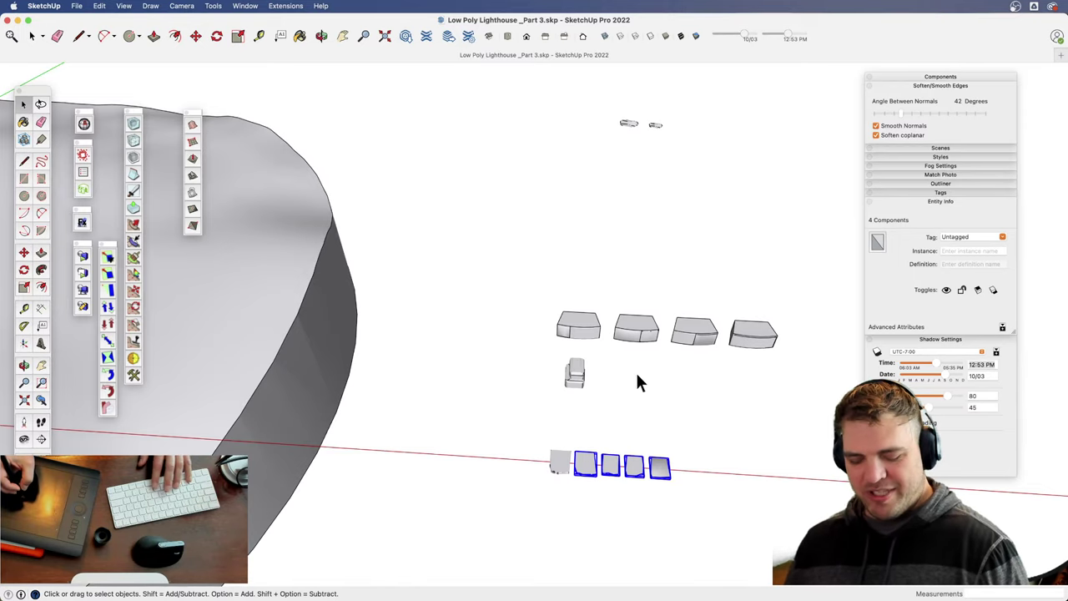
scroll(598, 472, "down", 3)
middle_click_drag(598, 472, 494, 307)
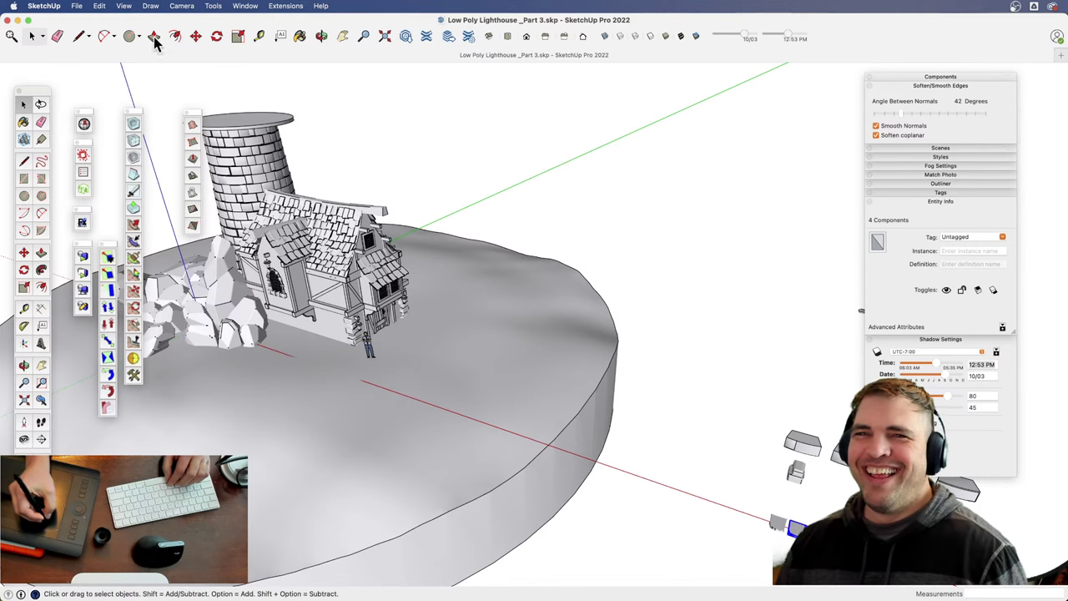
- Create a new model and paste the four copied shingle components near the origin
left_click(76, 6)
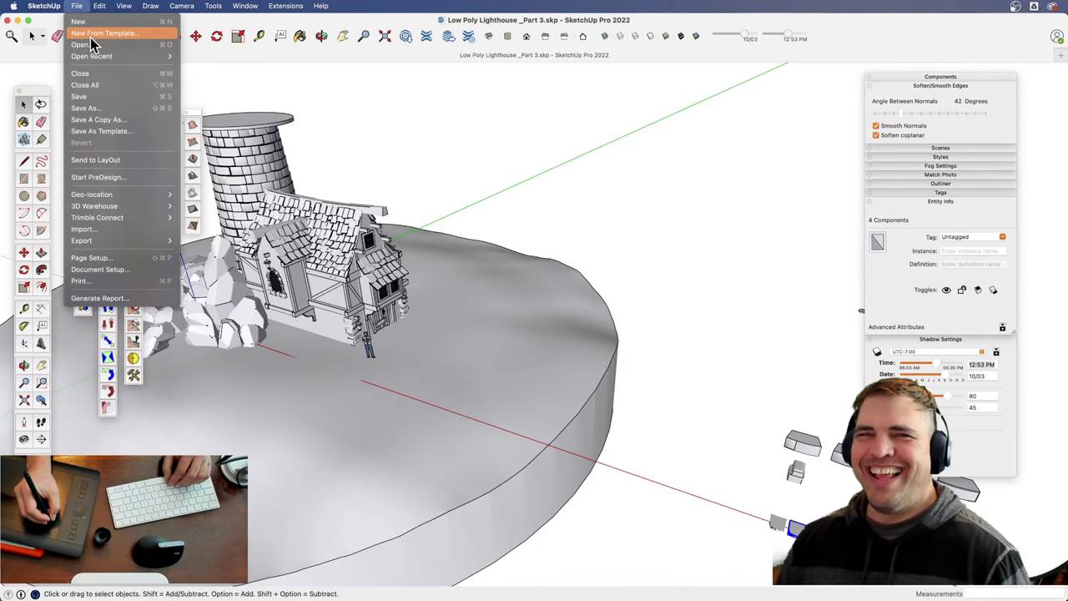
left_click(91, 22)
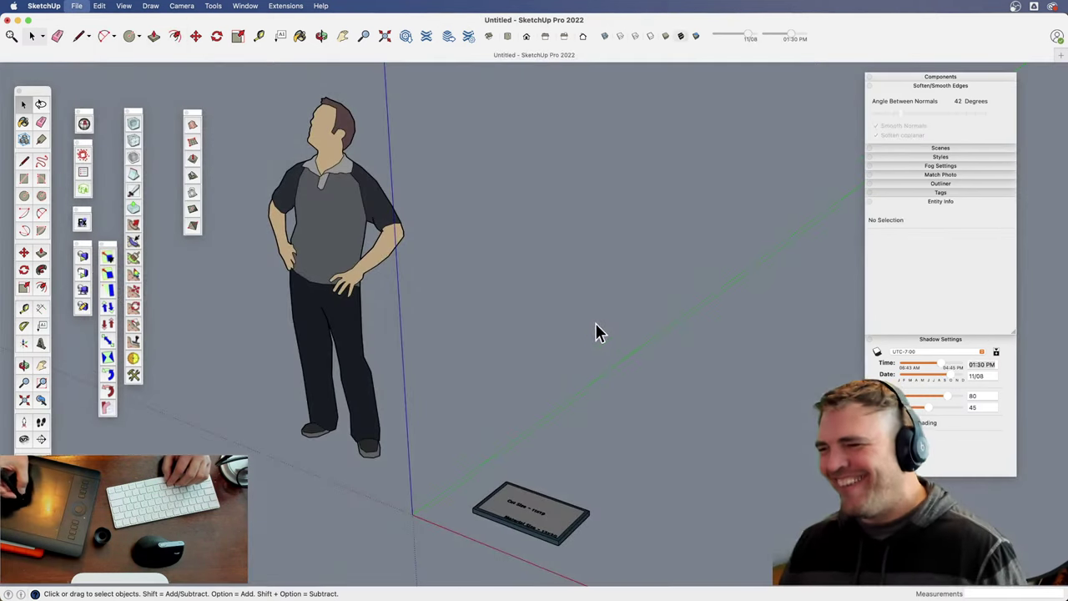
middle_click_drag(491, 404, 386, 435)
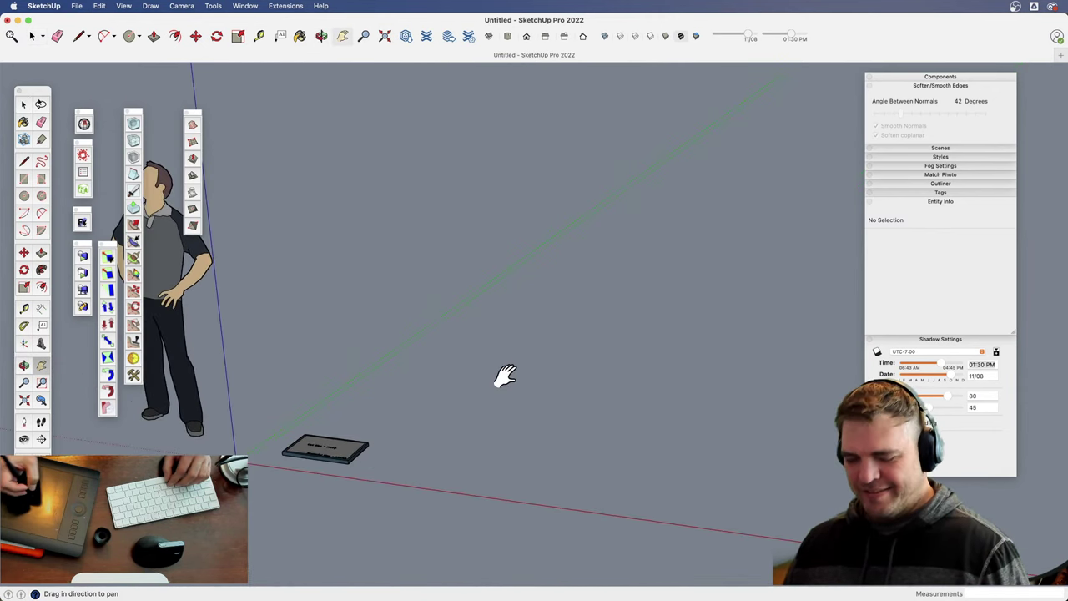
key("super+v")
left_click(548, 431)
key("z")
left_click_drag(362, 373, 401, 434)
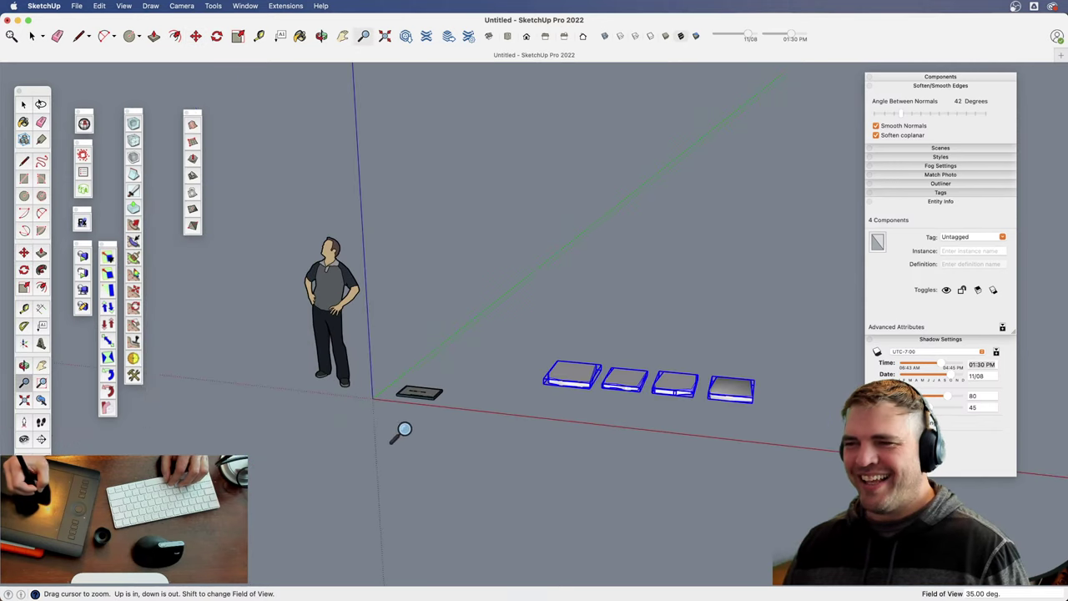
- Erase the template's scale figure and the small sign beside it from the new model
key("e")
left_click_drag(423, 397, 355, 181)
mouse_move(591, 424)
middle_mouse_down("shift")
mouse_move(392, 408)
mouse_move(460, 510)
middle_mouse_up("shift")
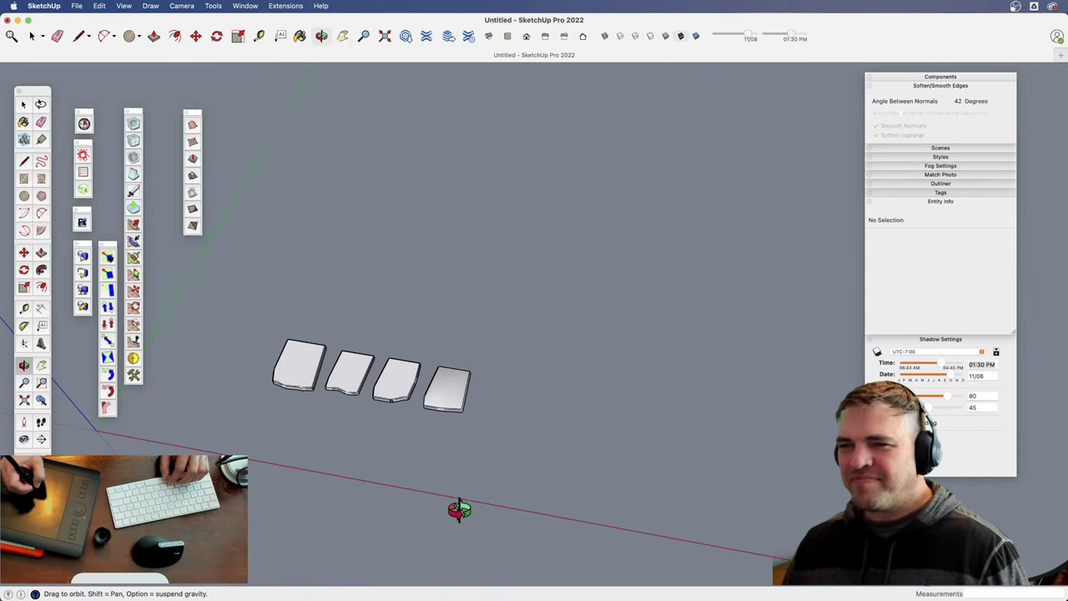
key("z")
left_click_drag(454, 492, 444, 540)
middle_click_drag(467, 513, 384, 309)
left_click_drag(384, 309, 409, 379)
middle_click_drag(454, 446, 251, 524, "shift")
key("r")
left_click(322, 445)
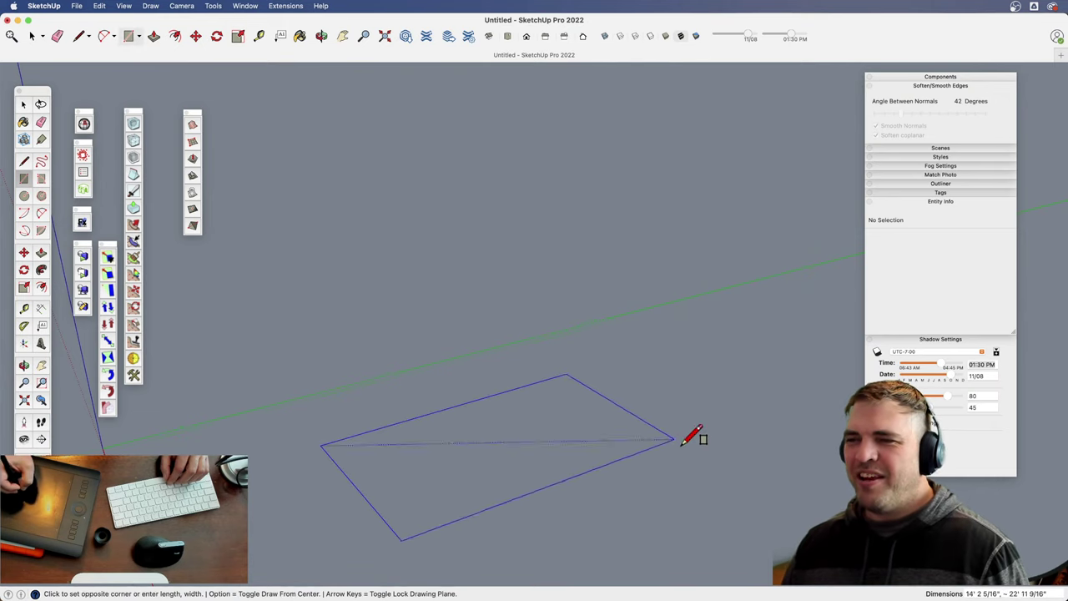
key("z")
left_click_drag(564, 375, 582, 499)
middle_click_drag(583, 501, 452, 260, "shift")
middle_click_drag(453, 260, 442, 442)
- Draw a large rectangle of about 800 ft² on the ground beside the shingles
key("z")
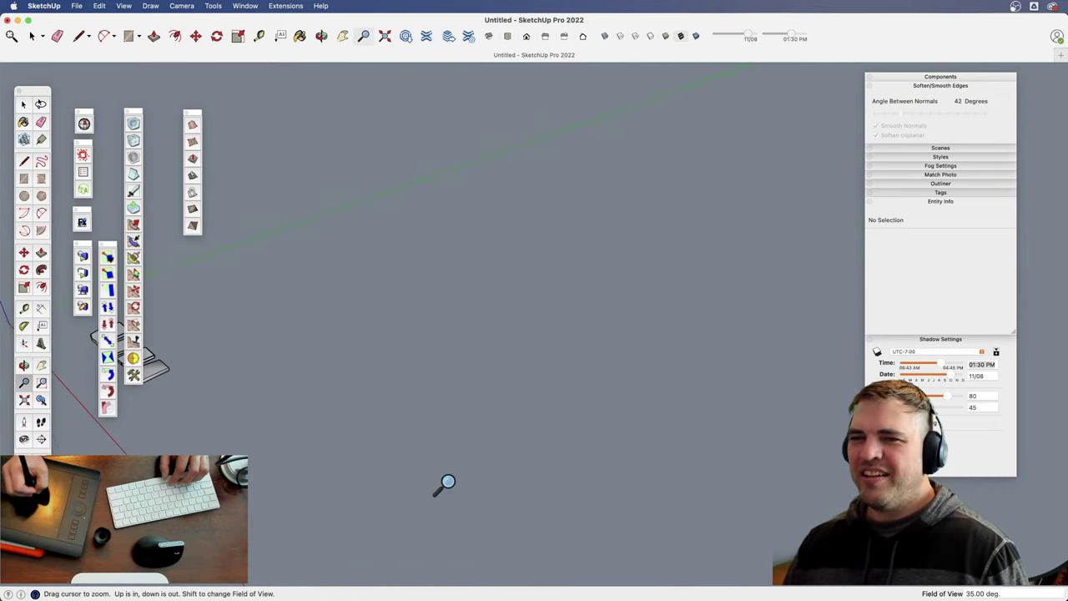
left_click_drag(443, 484, 445, 521)
middle_click_drag(338, 409, 429, 344, "shift")
key("r")
left_click(338, 247)
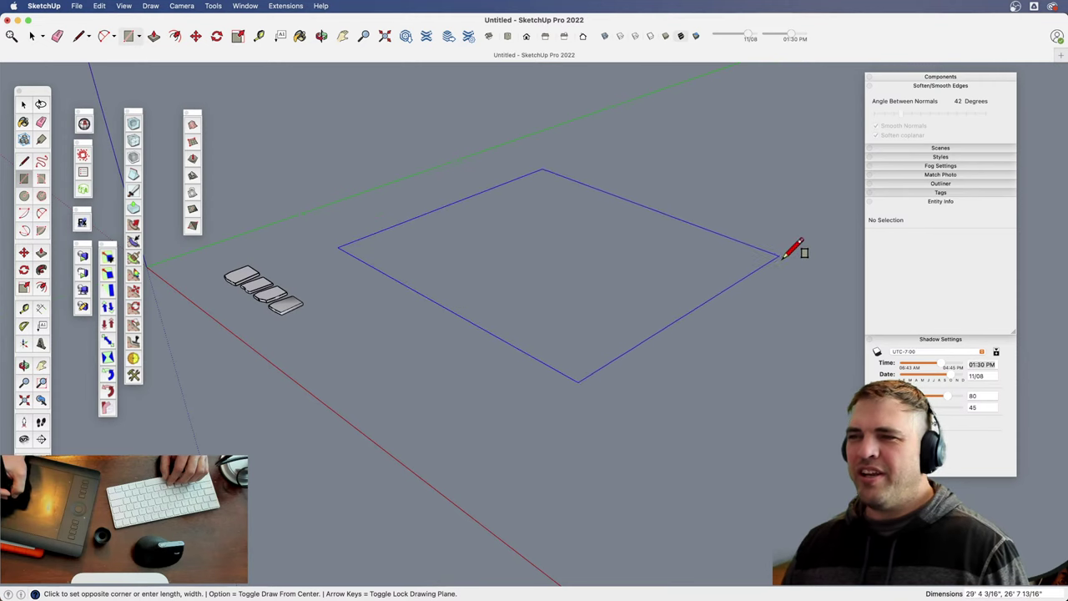
left_click(819, 296)
- Extrude the large ground rectangle upward into a flat box
key("h")
middle_click_drag(675, 347, 634, 409, "shift")
middle_click_drag(634, 409, 532, 336)
key("p")
left_click(567, 383)
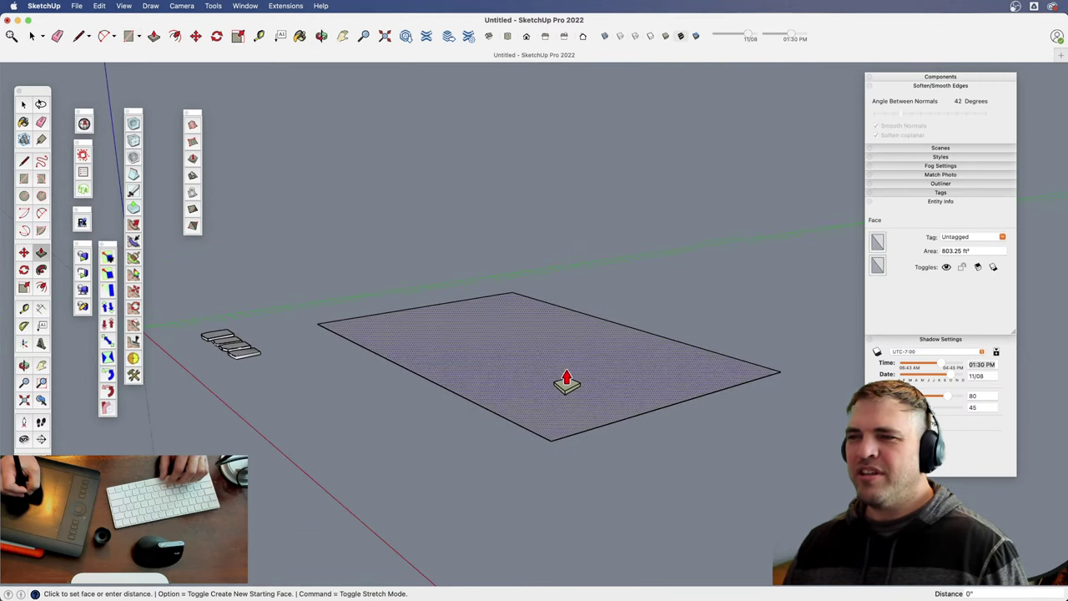
left_click(562, 306)
- Draw a sagging arc across the box's end face and push the area above it about 35' 6" through the box
key("a")
left_click(551, 395)
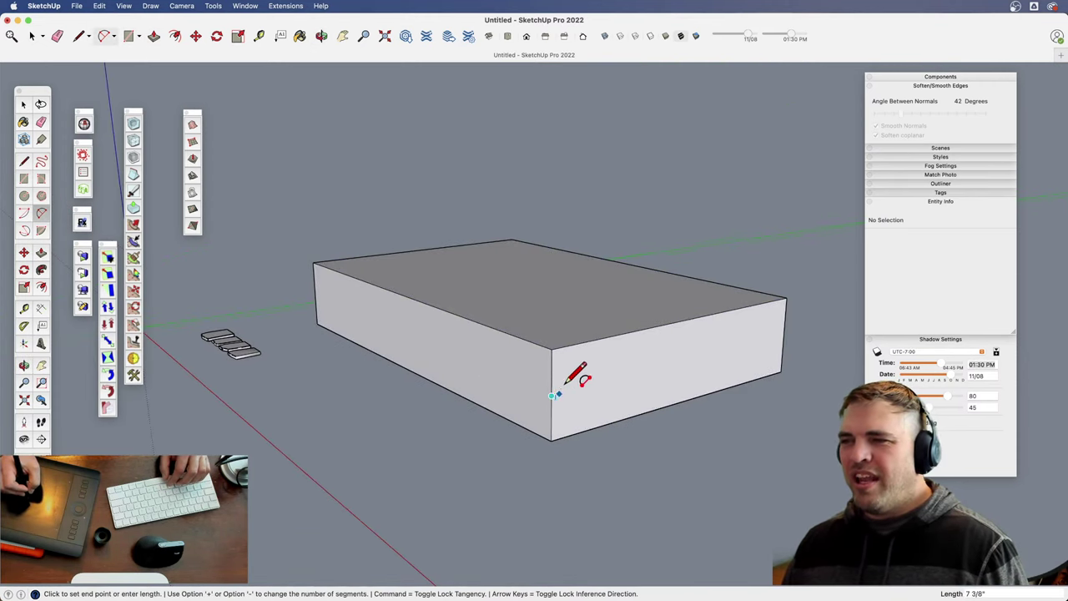
left_click(775, 298)
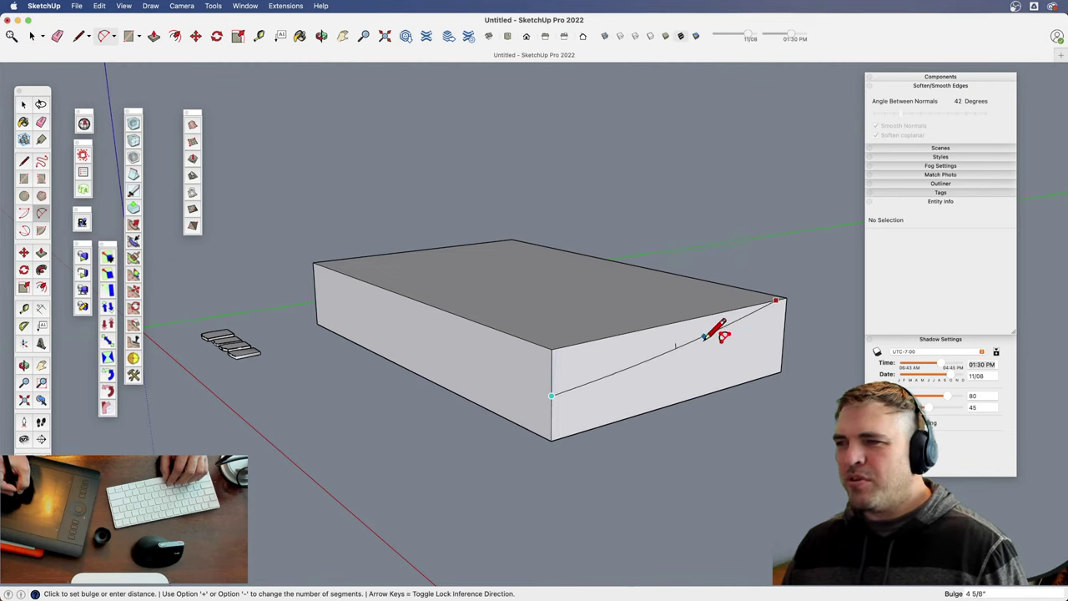
left_click(676, 355)
key("p")
left_click(636, 370)
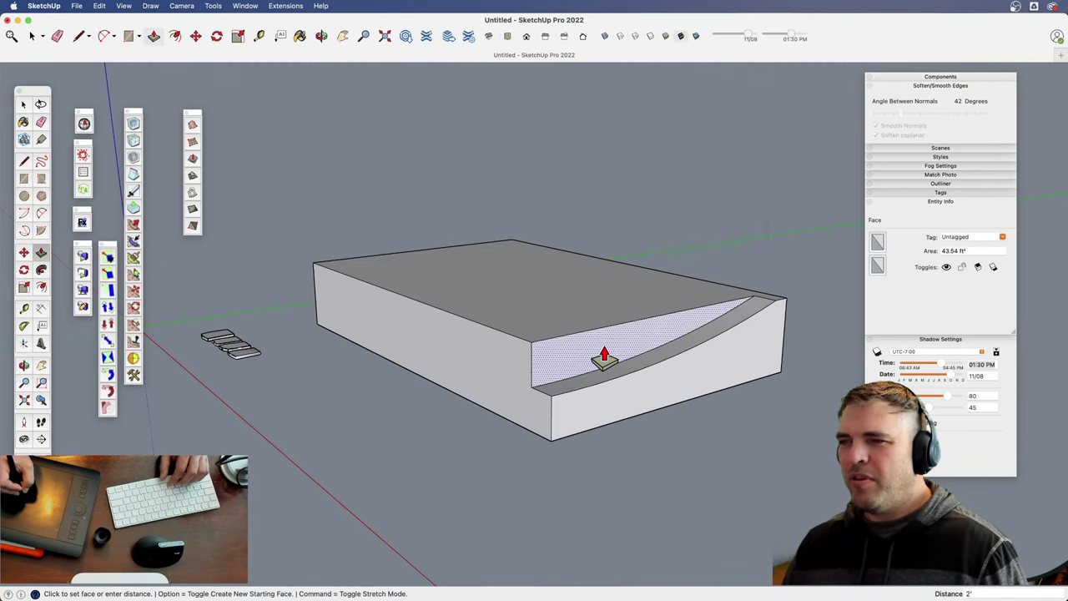
left_click(395, 281)
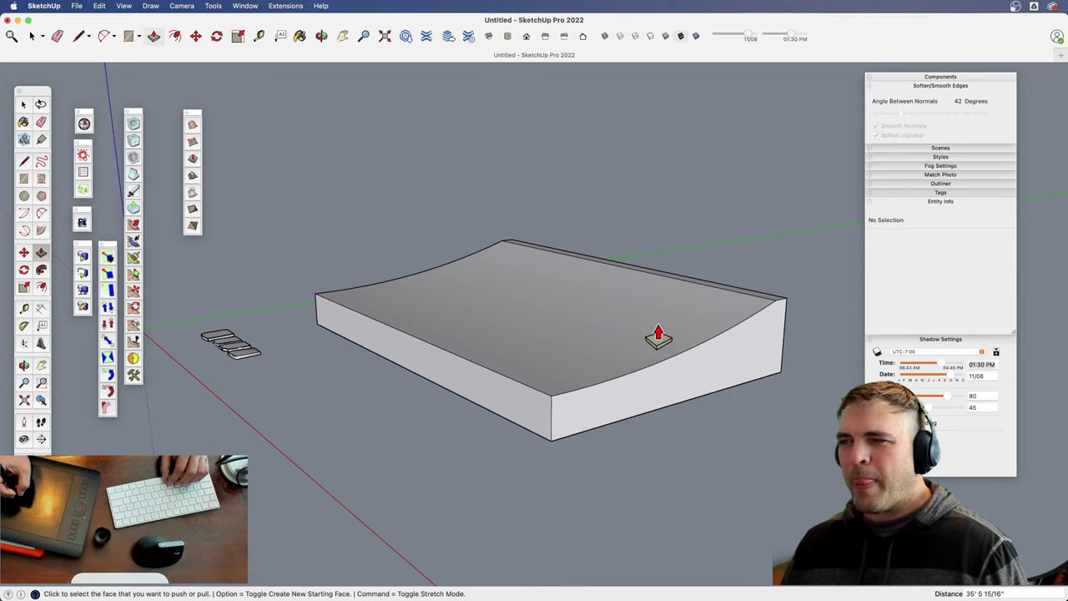
- Paste a copy of the curved top surface behind the box and delete the original box
key("space")
left_click(543, 312)
key("z")
left_click_drag(533, 310, 514, 387)
key("h")
left_click_drag(512, 388, 639, 498)
key("o")
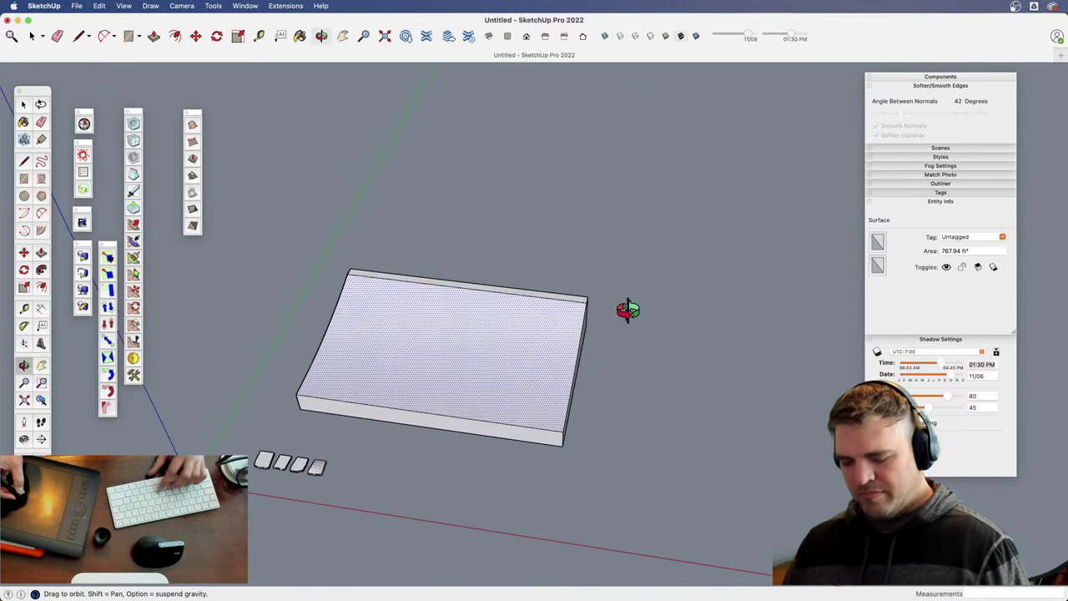
key("super+c")
key("super+v")
left_click(648, 225)
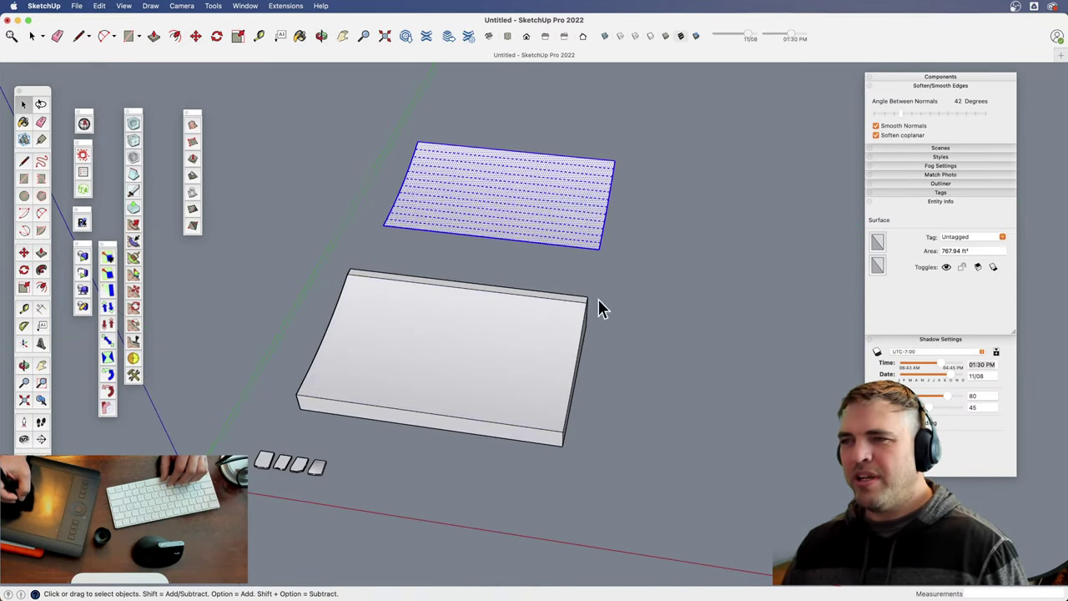
triple_click(537, 384)
key("Delete")
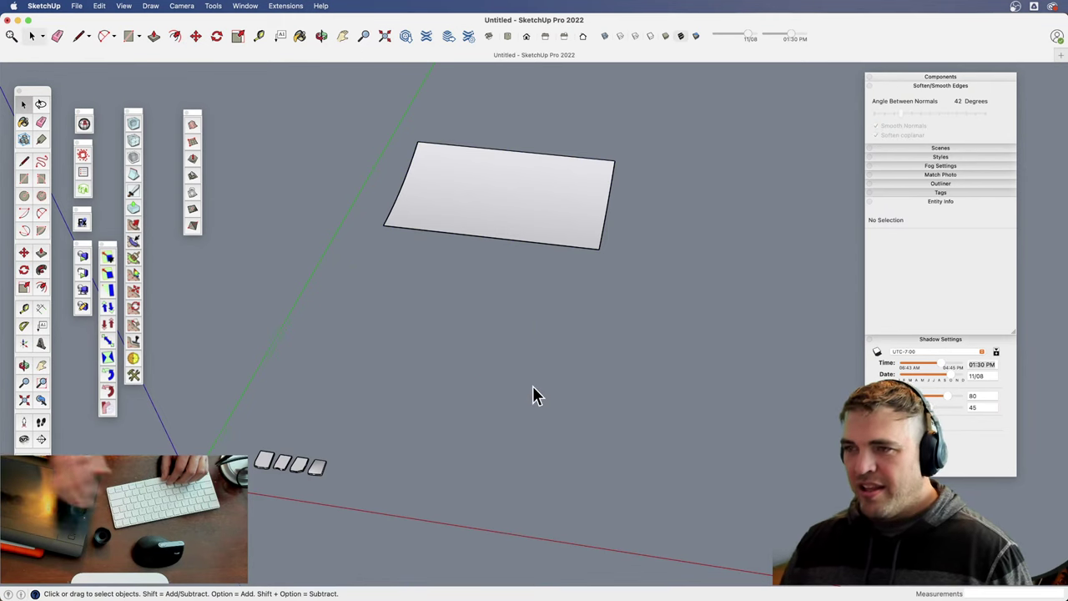
- Move the copied curved surface closer to the shingles and make it a group
left_click(589, 200)
middle_click_drag(562, 226, 508, 270)
key("m")
left_click(614, 261)
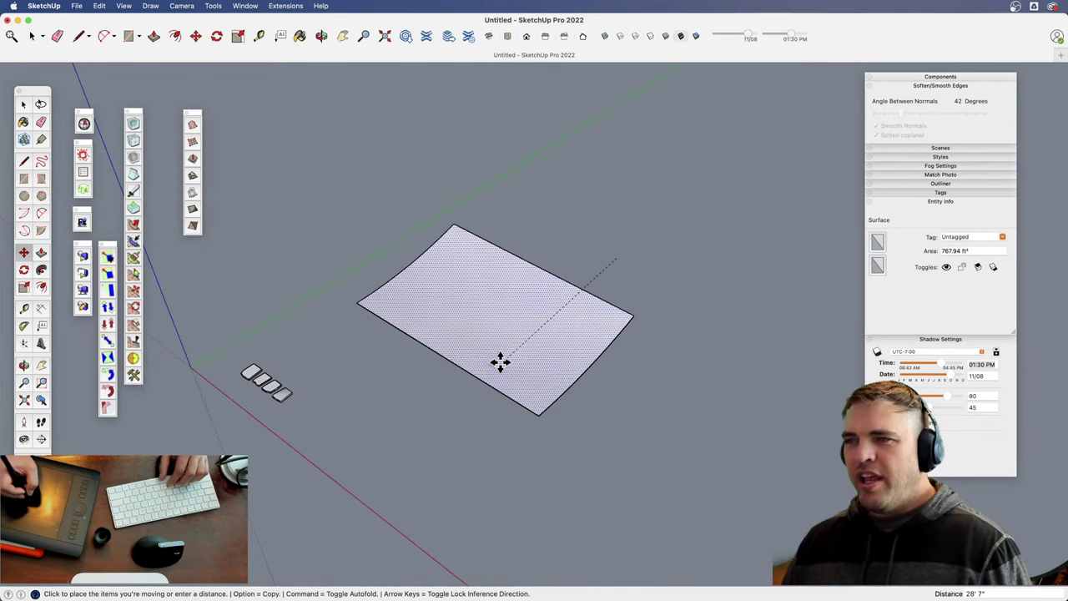
left_click(488, 372)
key("space")
double_click(505, 342)
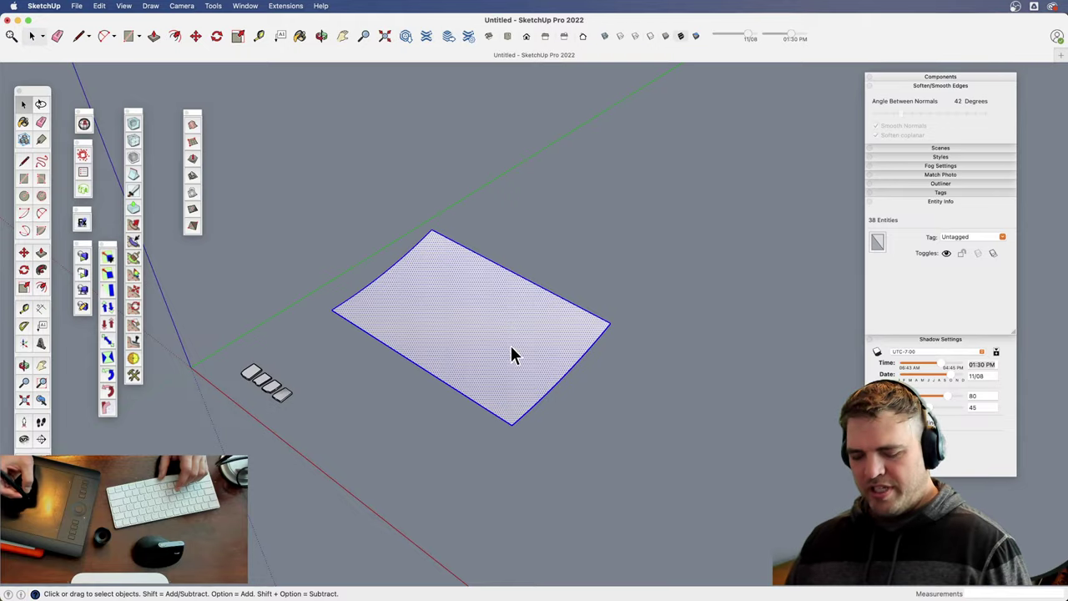
key("g")
- Switch to the lighthouse model and examine how the shingles are laid on its curved roofs
key("ctrl+Up")
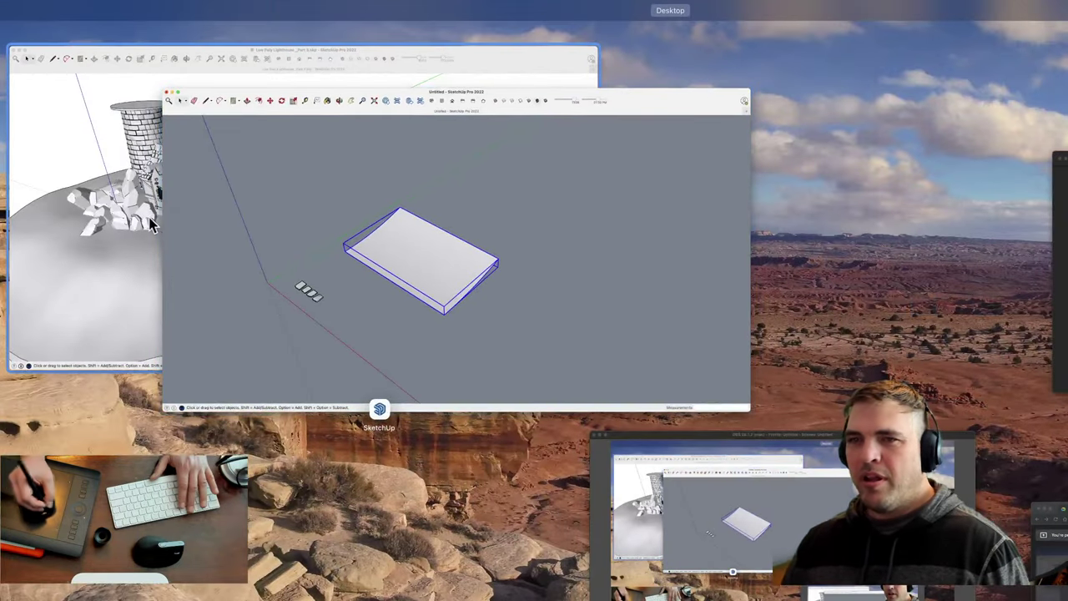
left_click(142, 196)
key("o")
left_click_drag(352, 306, 605, 474)
key("z")
key("h")
middle_click_drag(605, 475, 456, 194)
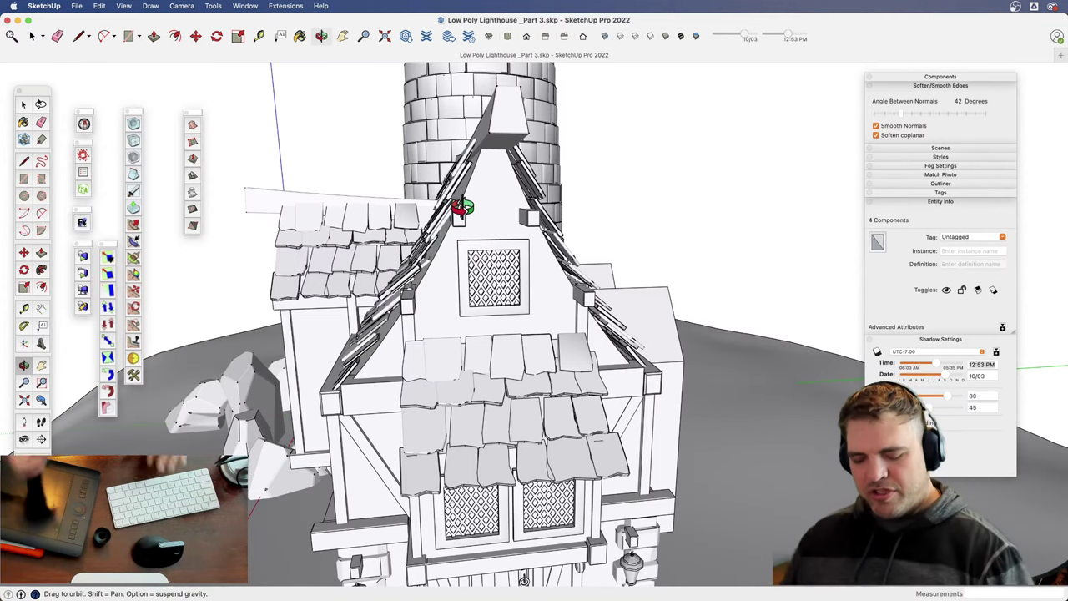
key("z")
left_click_drag(458, 269, 458, 349)
- Return to the untitled model and move the four shingles along the red axis to the far side of the curved surface
key("F3")
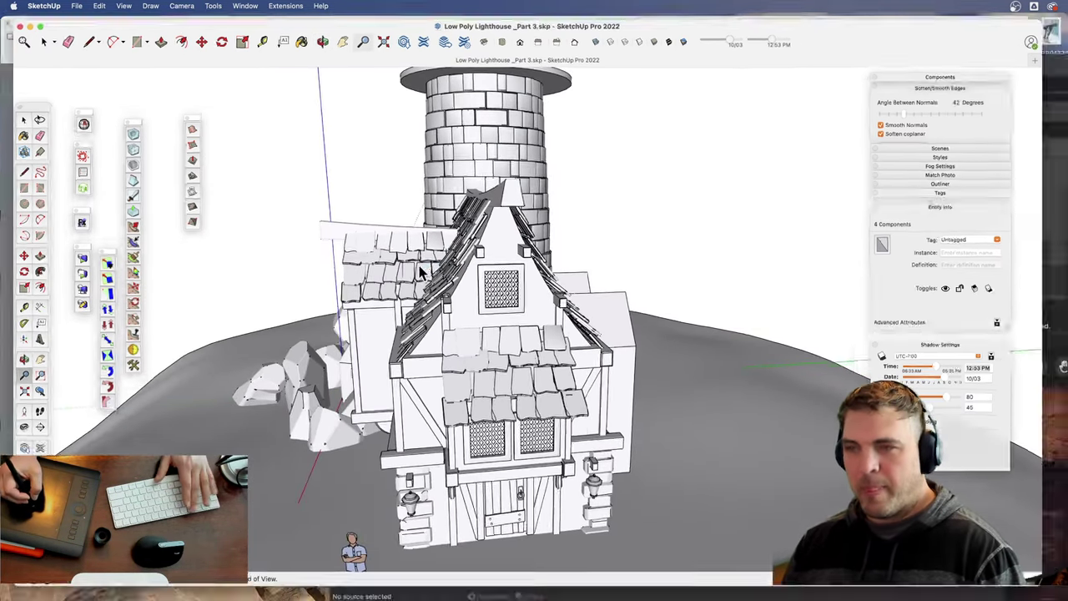
left_click(144, 247)
mouse_move(461, 346)
middle_mouse_down()
mouse_move(420, 331)
mouse_move(390, 357)
mouse_move(348, 320)
mouse_move(351, 209)
mouse_move(592, 415)
mouse_move(492, 402)
middle_mouse_up()
left_click(390, 356)
middle_click_drag(492, 402, 403, 310, "shift")
middle_click_drag(404, 310, 372, 381)
left_click_drag(364, 426, 261, 386)
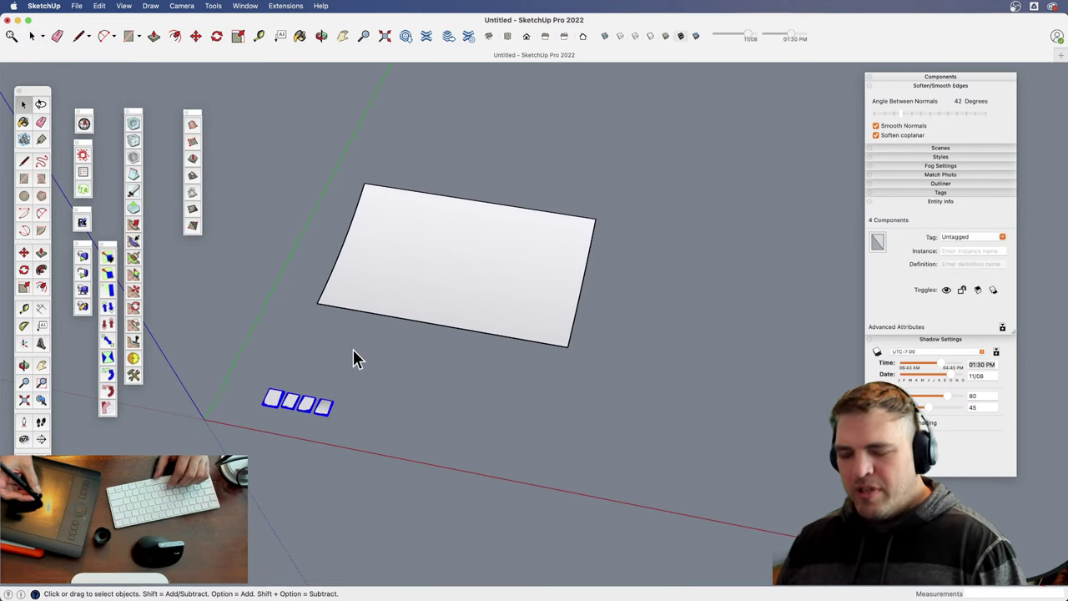
key("m")
left_click(311, 445)
left_click(722, 364)
- Select the curved surface group and free up the workspace by collapsing the Soften/Smooth Edges, Entity Info and Shadow Settings sections
middle_click_drag(722, 365, 427, 357)
key("space")
left_click(504, 319)
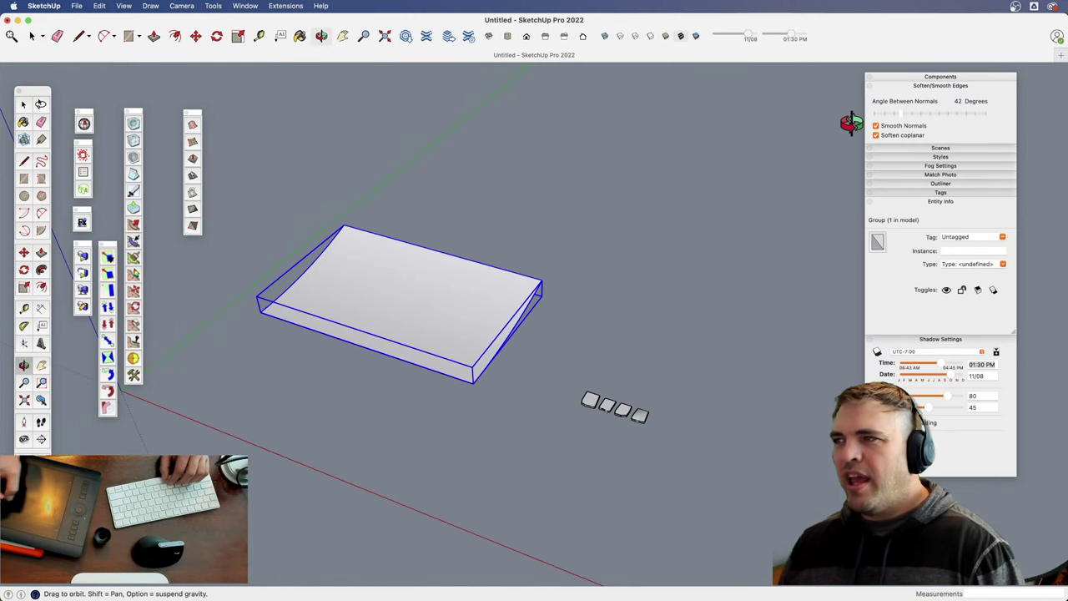
left_click(905, 86)
left_click_drag(913, 83, 961, 87)
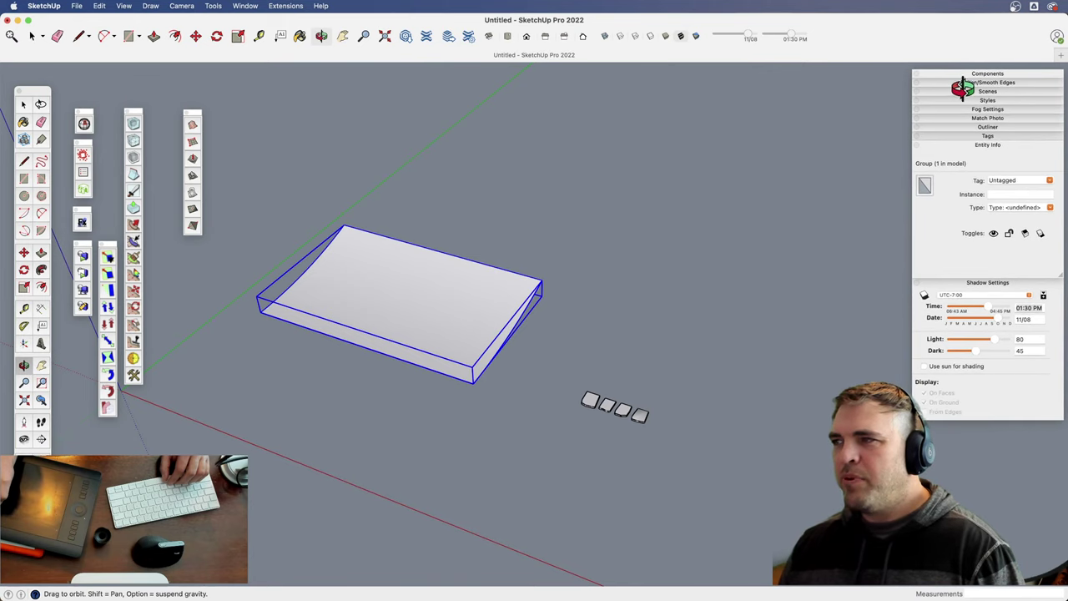
left_click(965, 145)
left_click(959, 155)
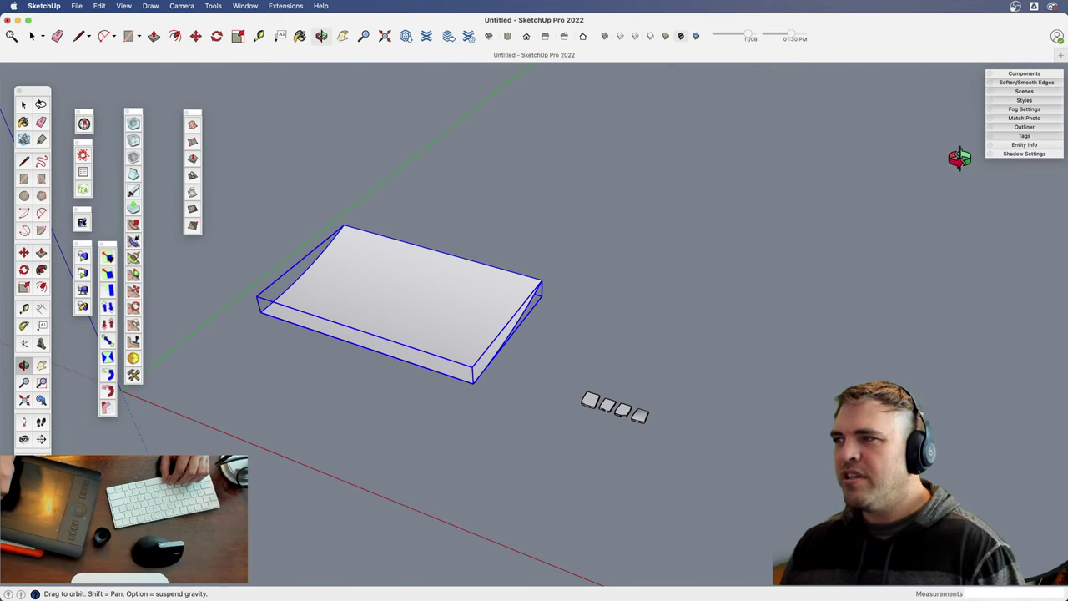
- Rearrange the floating extension tools and open the Skatter Composition Editor beside the geometry
key("space")
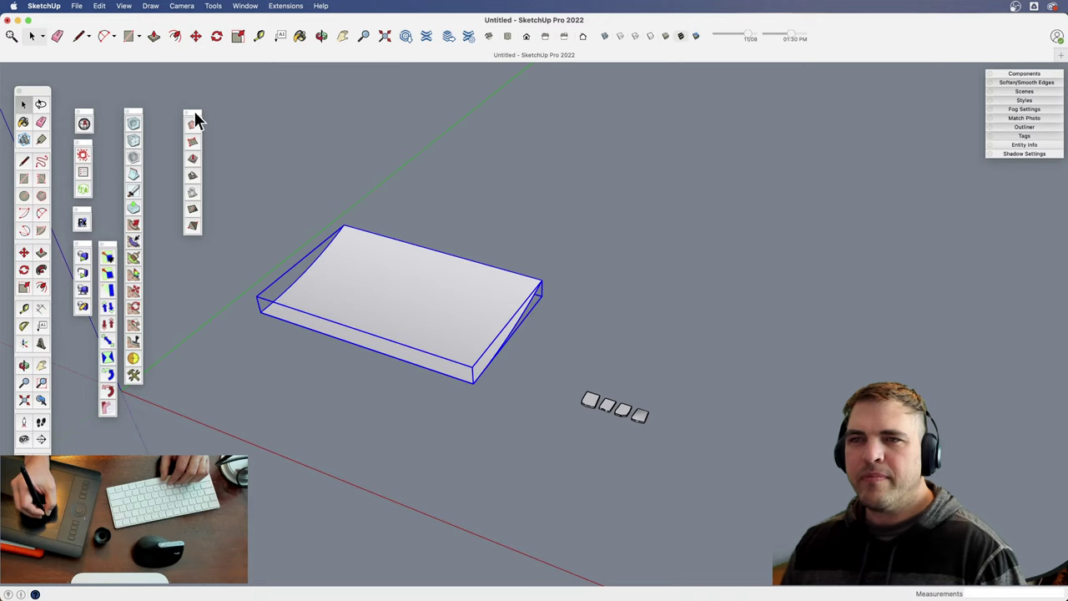
mouse_move(194, 114)
left_mouse_down()
mouse_move(112, 113)
mouse_move(203, 88)
mouse_move(189, 95)
left_mouse_up()
left_click(186, 101)
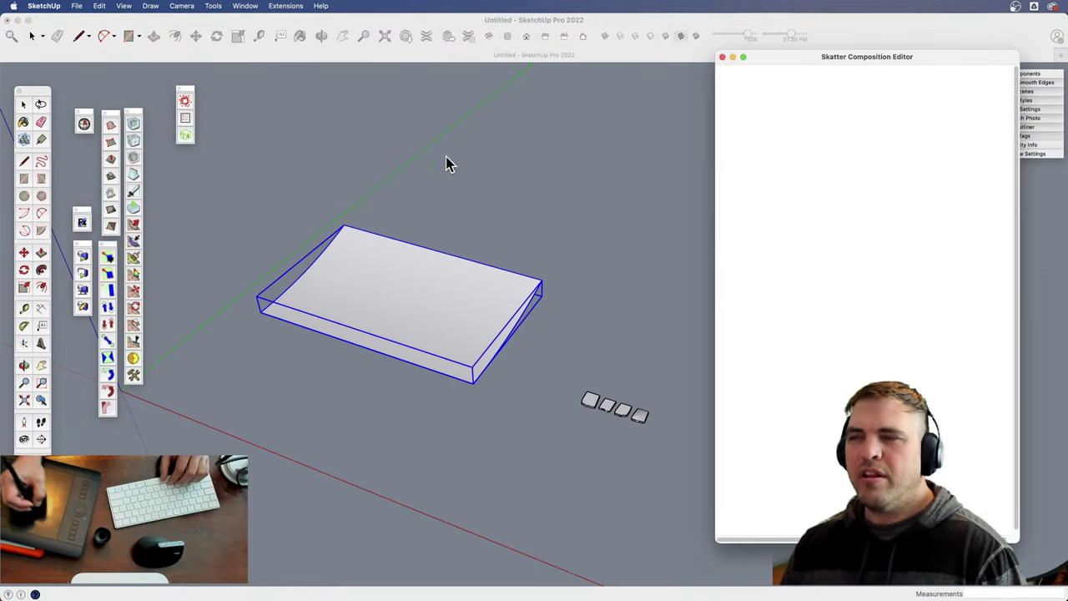
left_click_drag(803, 52, 788, 26)
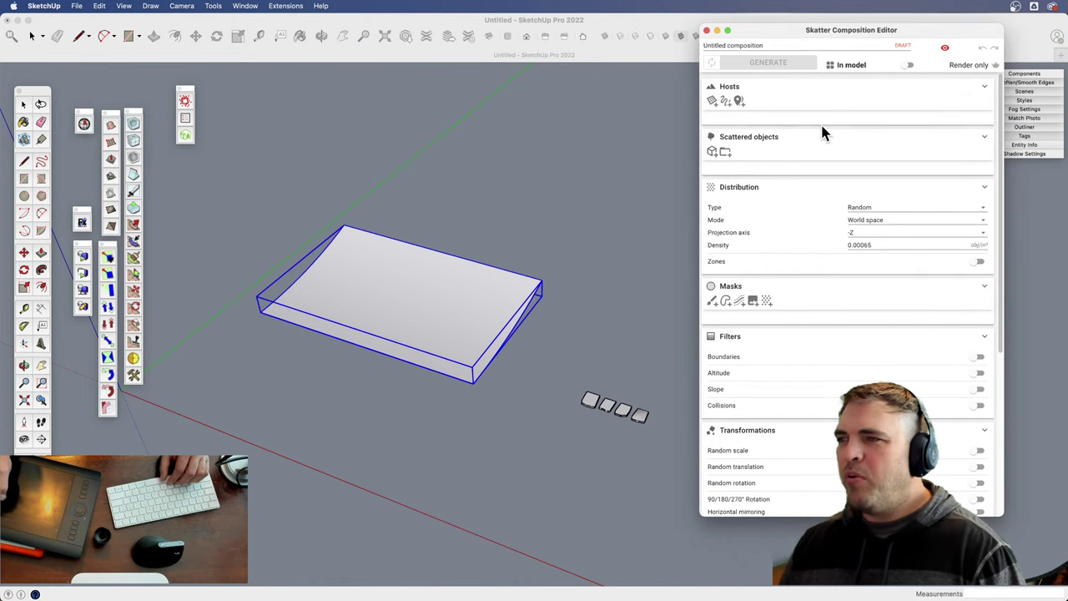
mouse_move(1003, 322)
left_mouse_down()
mouse_move(1006, 475)
mouse_move(1003, 302)
left_mouse_up()
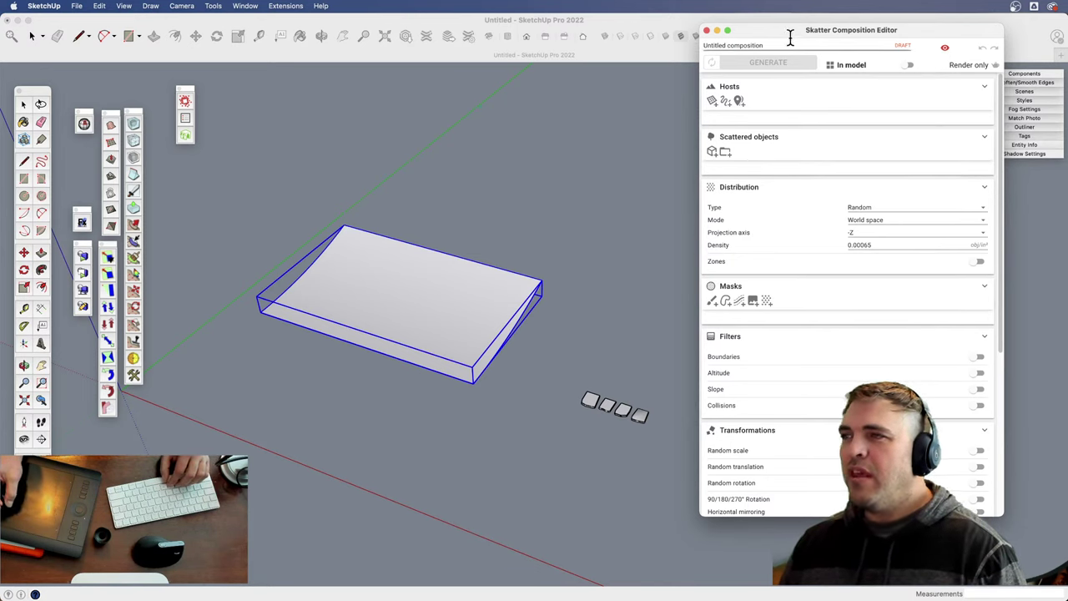
left_click_drag(785, 28, 780, 42)
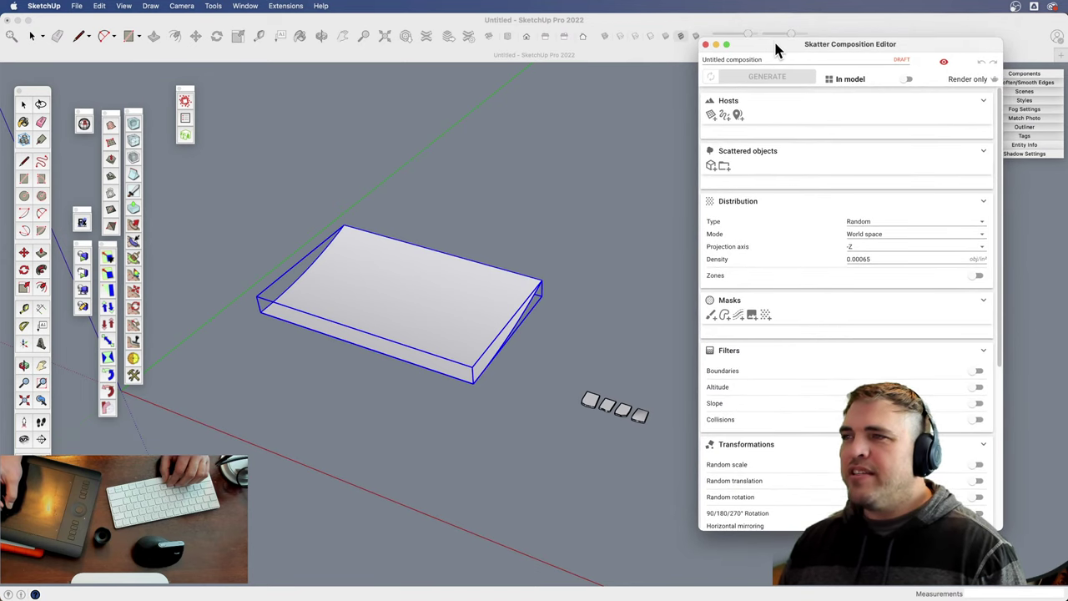
- Generate a Skatter composition with the curved surface group as host and the four shingles as scattered objects
left_click(713, 121)
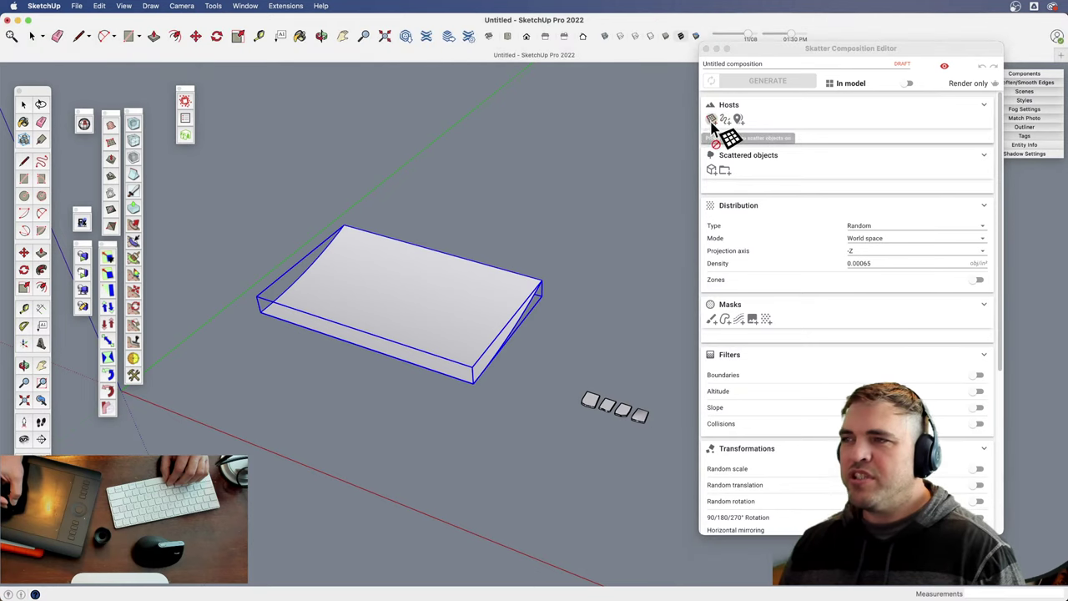
left_click(442, 315)
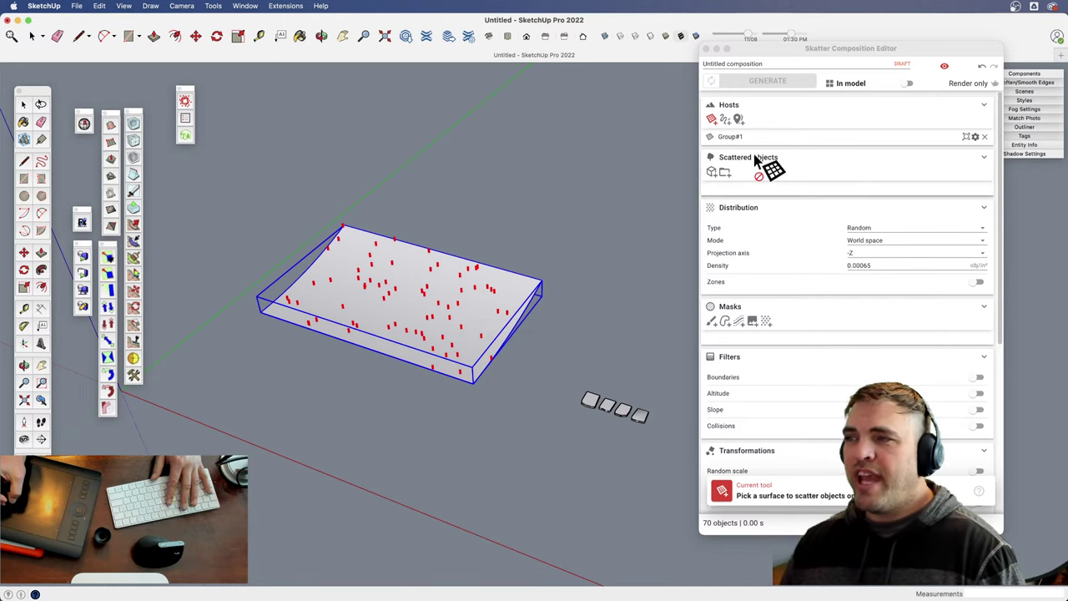
left_click(711, 172)
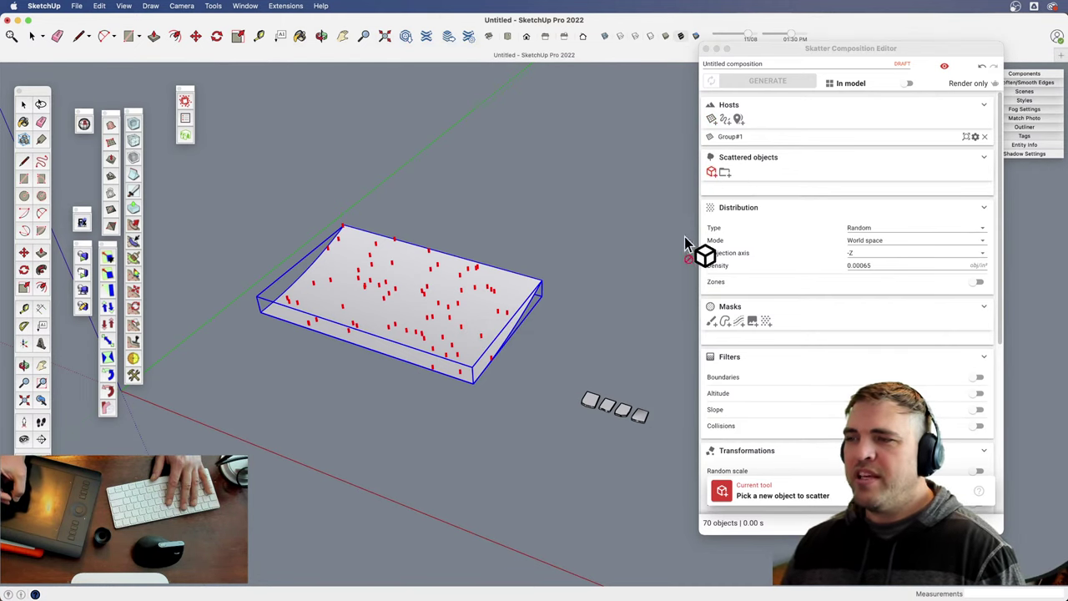
left_click(593, 418)
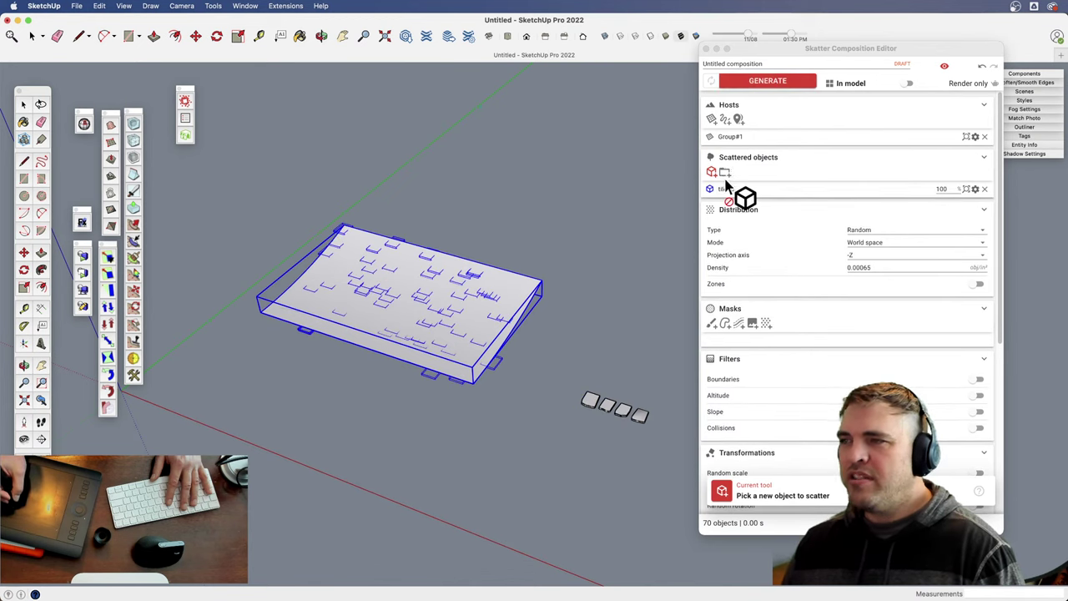
left_click(605, 409)
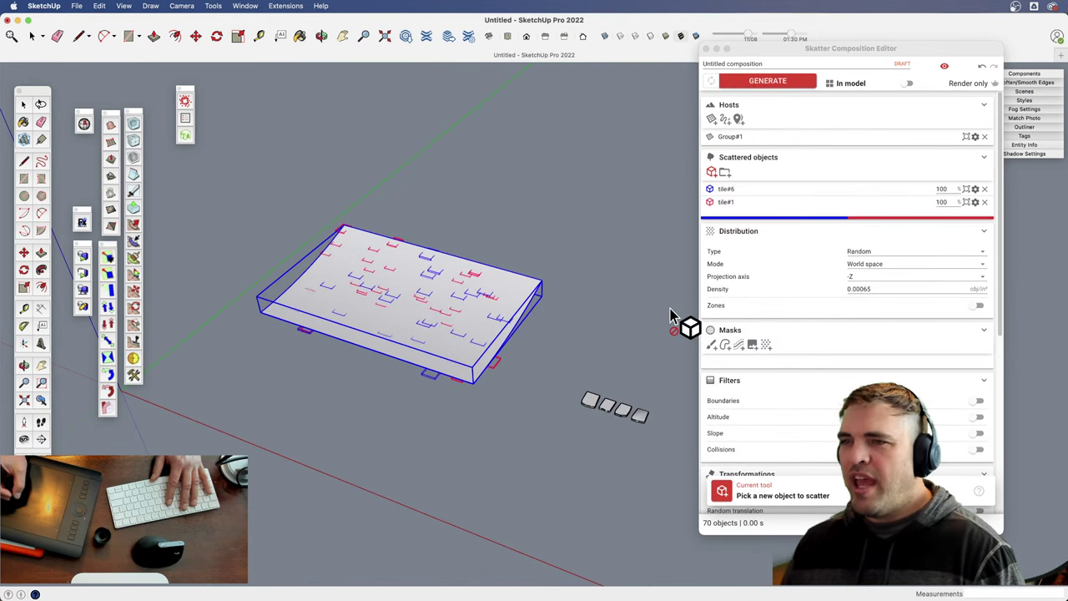
left_click(621, 417)
left_click(639, 420)
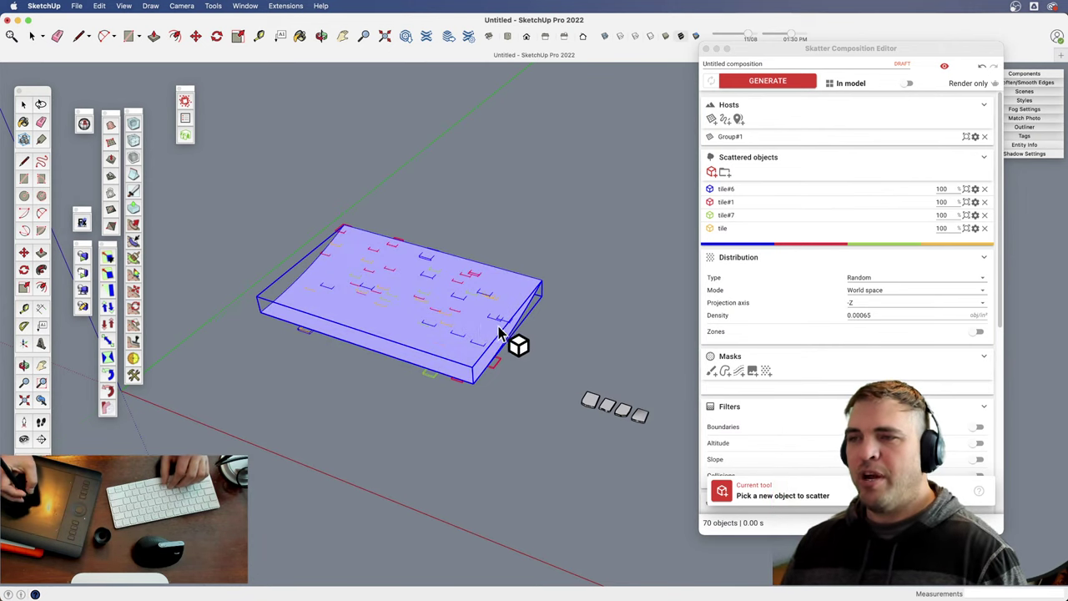
left_click(767, 84)
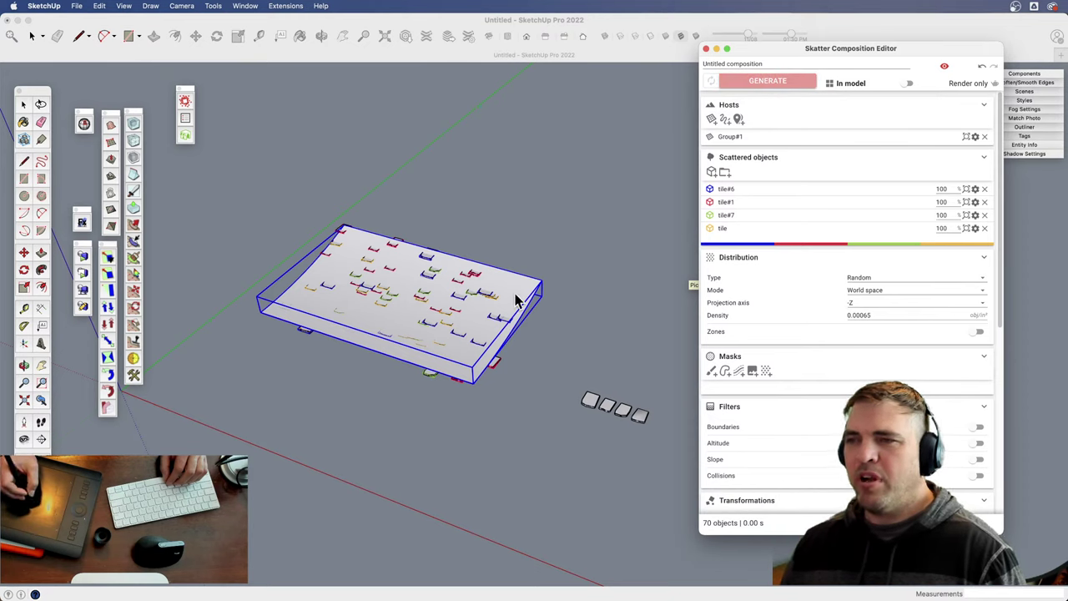
- Examine from several angles how the generated shingles sit on the curved surface
left_click(560, 352)
key("h")
key("o")
mouse_move(529, 369)
left_mouse_down()
mouse_move(492, 423)
mouse_move(458, 396)
left_mouse_up()
key("z")
left_click_drag(415, 456, 399, 393)
key("h")
left_click_drag(376, 446, 455, 360)
key("space")
key("o")
left_click_drag(467, 306, 507, 382)
key("z")
left_click_drag(441, 360, 452, 422)
- Try moving the curved surface group along the green axis, away from the scattered shingles
key("m")
left_click(485, 349)
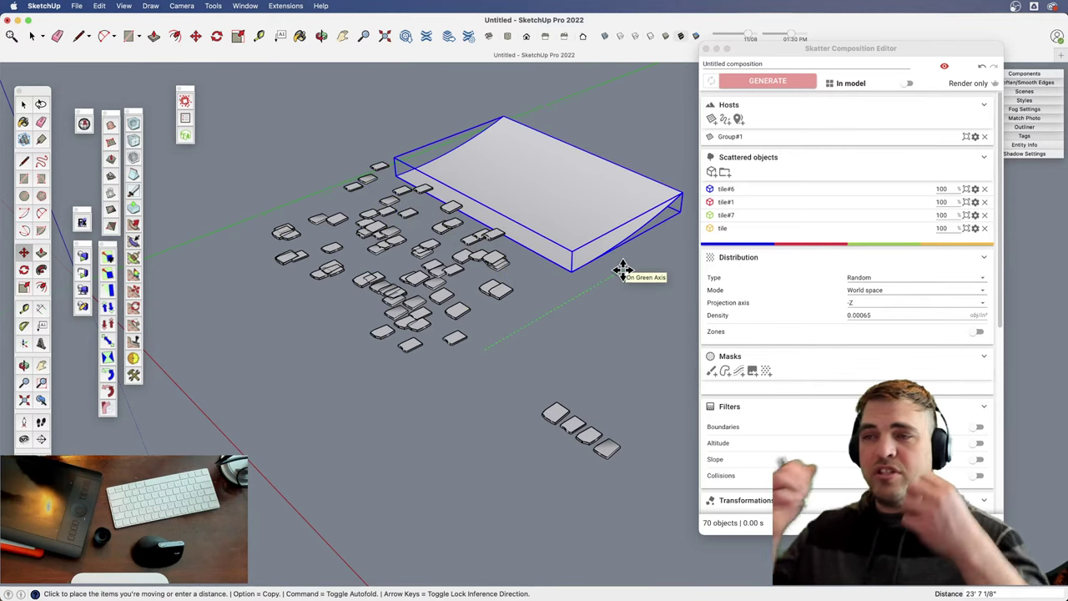
key("Escape")
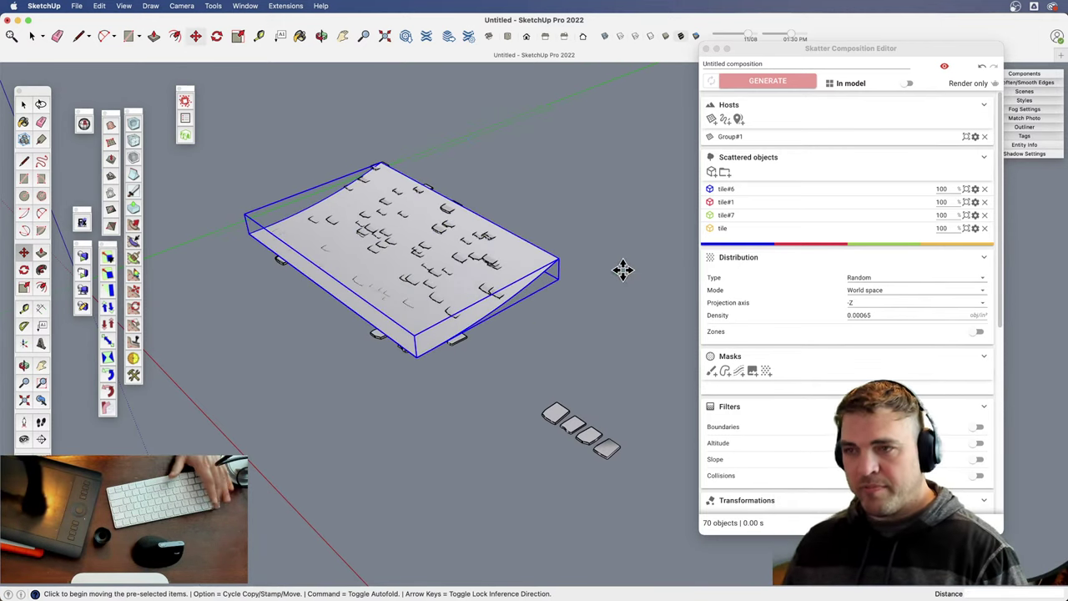
- Select the generated shingle scatter and check which objects it contains
key("space")
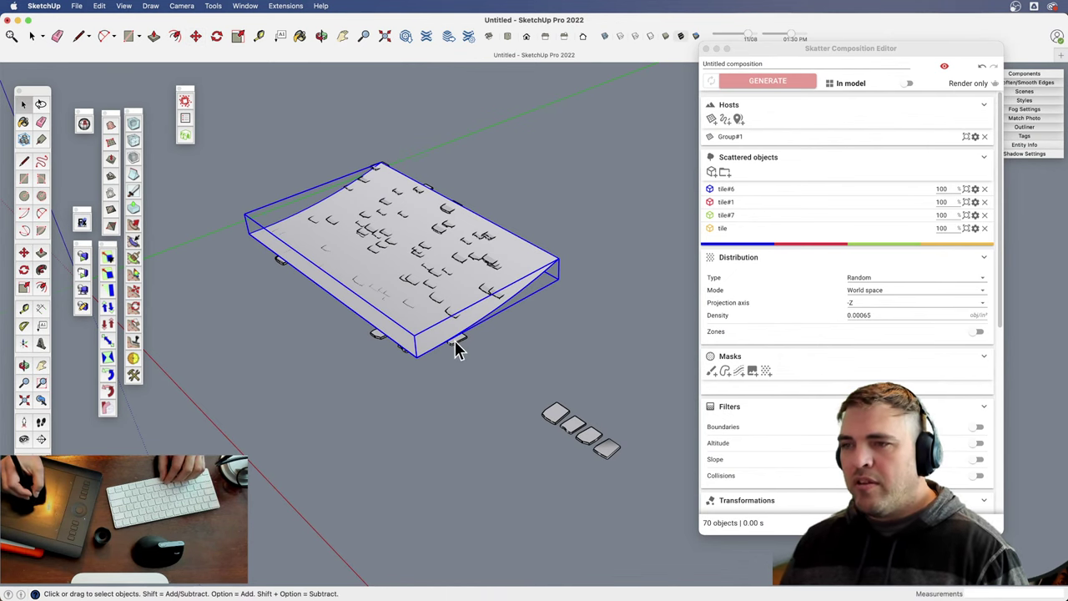
left_click(456, 349)
middle_click_drag(468, 338, 499, 352)
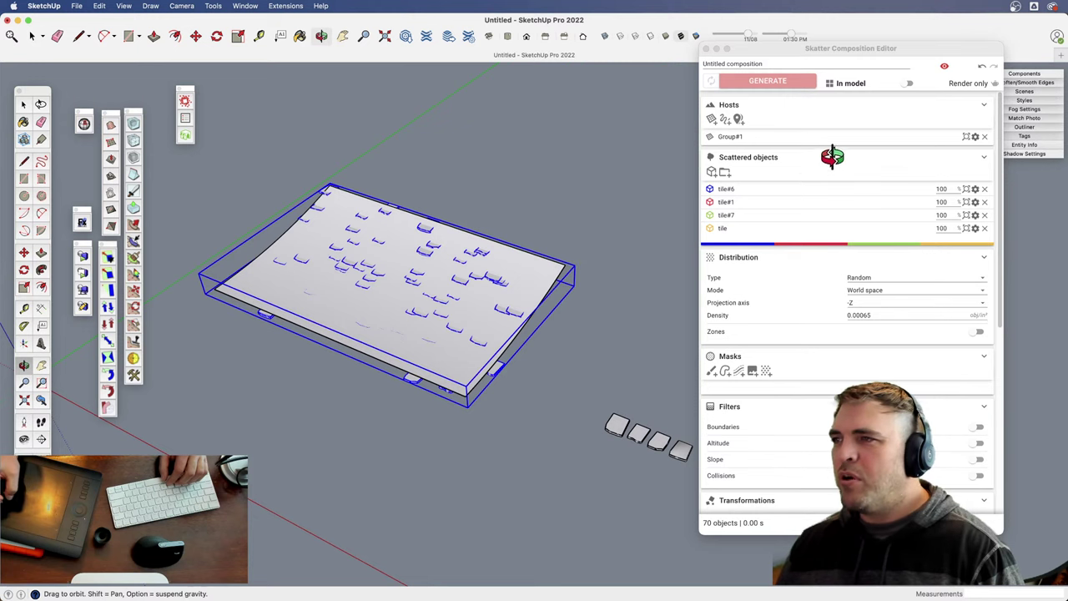
- Switch the scatter distribution type to Grid and generate the shingles with an X spacing of 21 in
left_click_drag(1001, 243, 1004, 287)
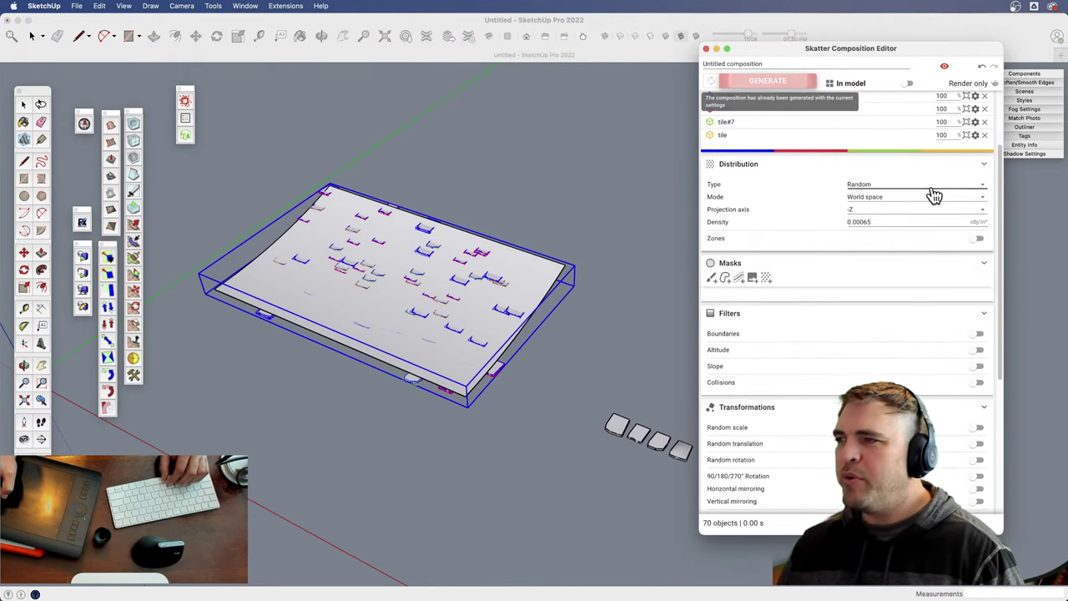
left_click(982, 187)
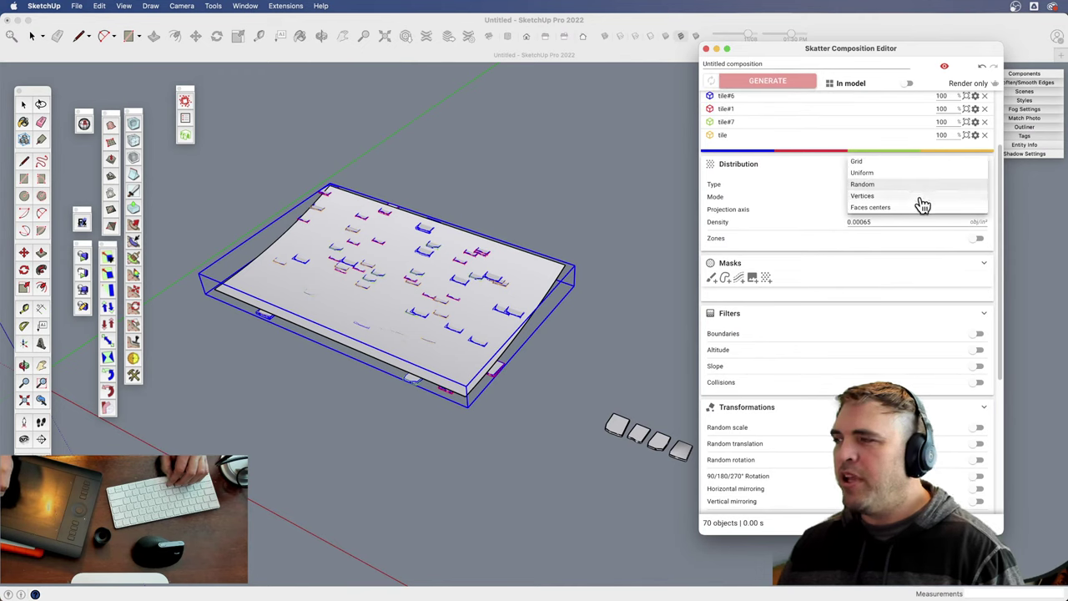
left_click(859, 161)
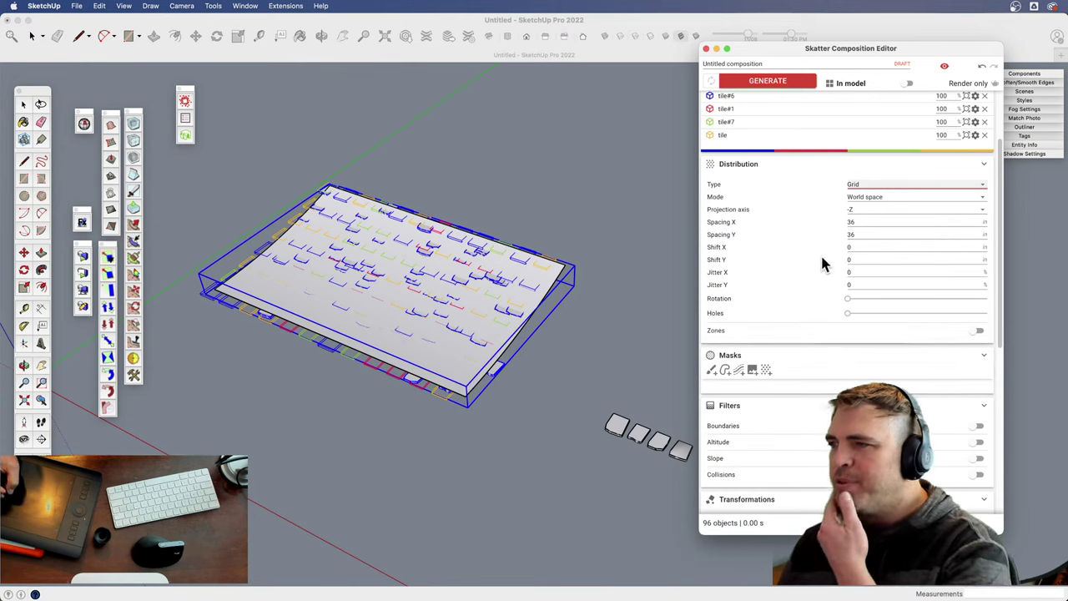
left_click(767, 81)
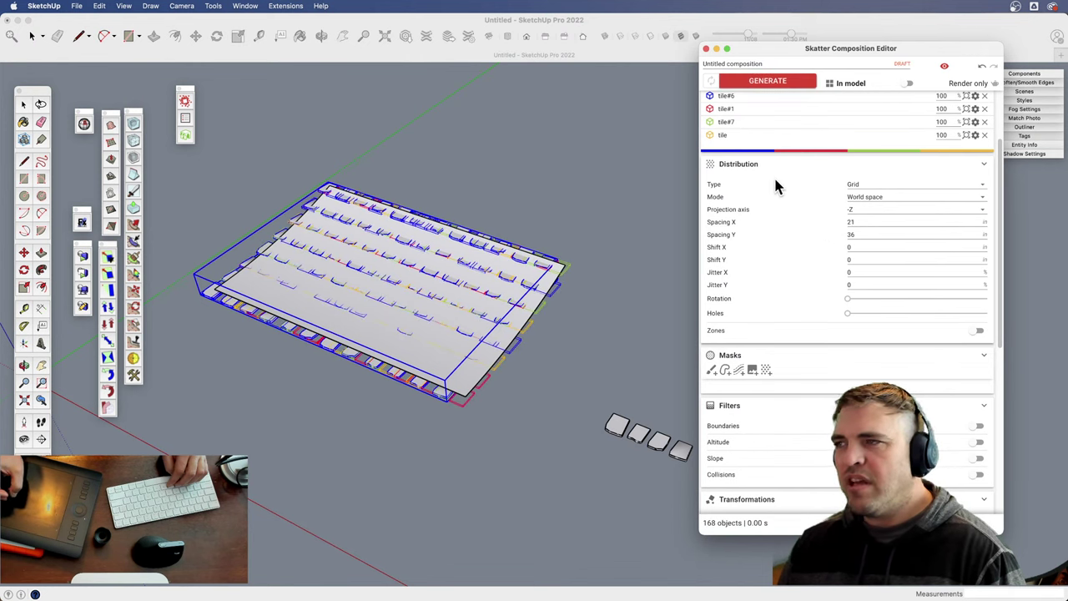
left_click(770, 87)
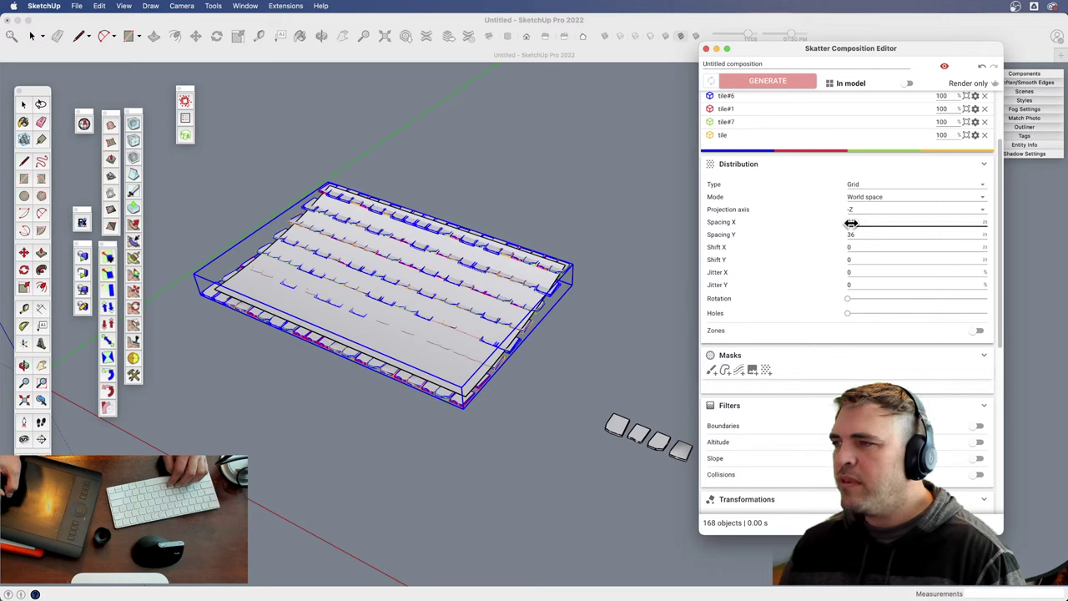
- Try an X spacing of 18 in for the grid, set it to 20 in instead, and regenerate the shingles
type("18")
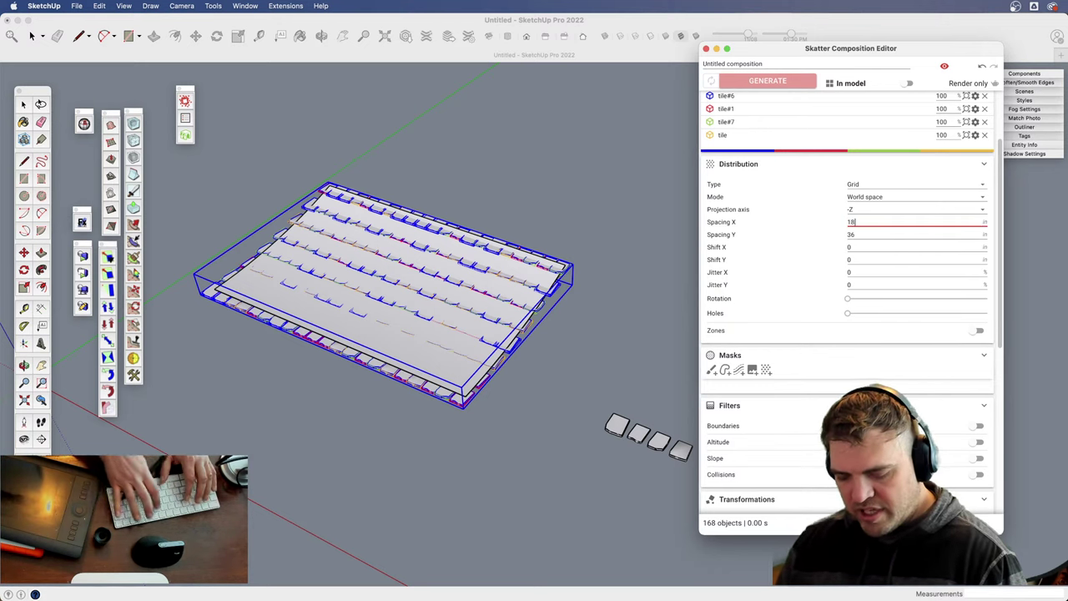
key("Return")
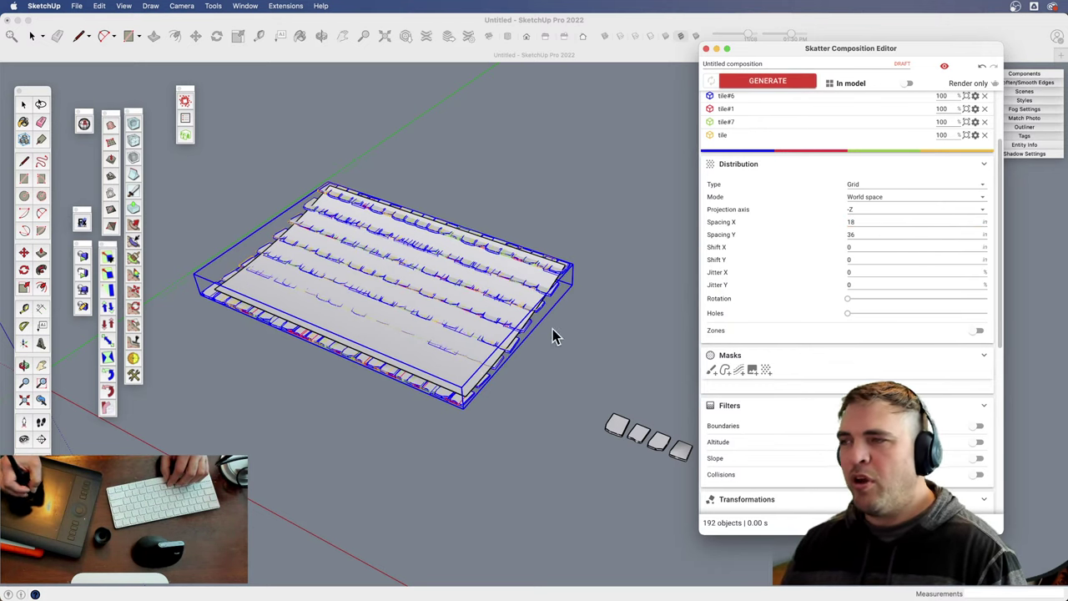
type("20")
key("Return")
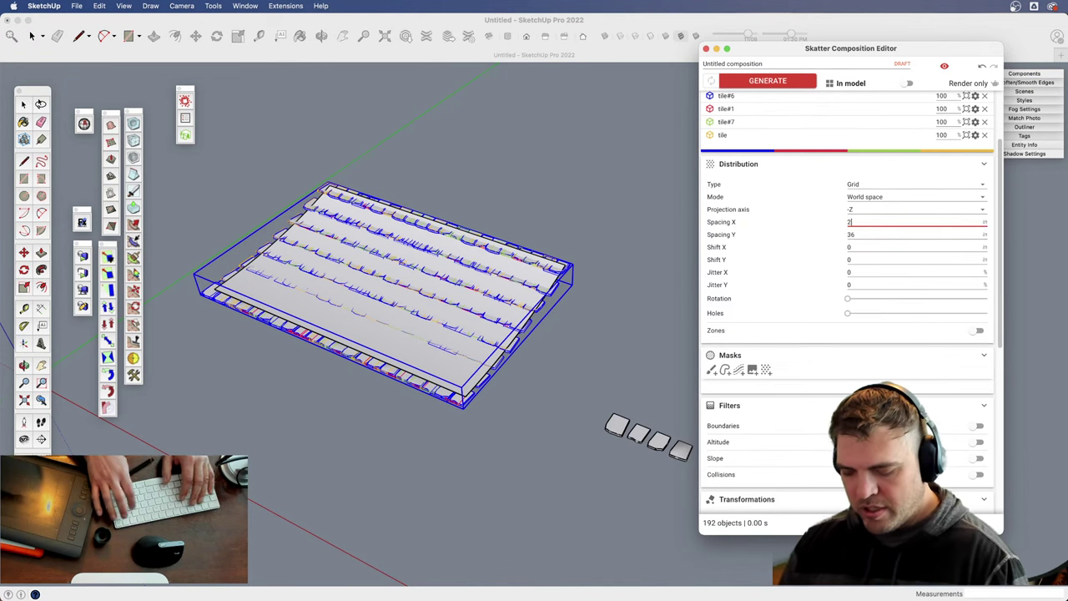
left_click(775, 90)
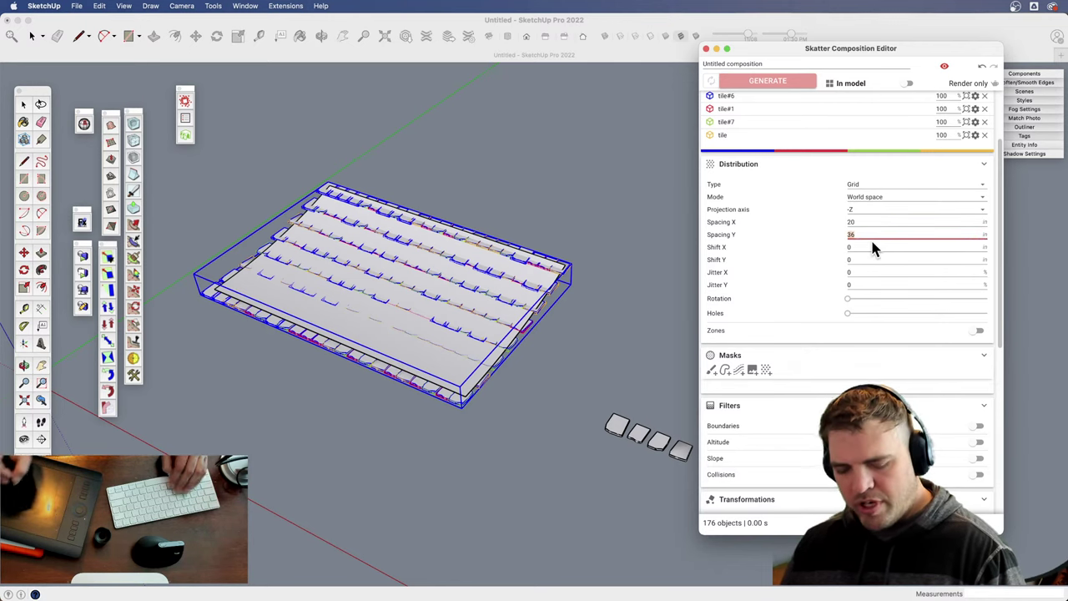
- Set the grid's Y spacing to 30 in and regenerate the shingles
type("30")
key("Return")
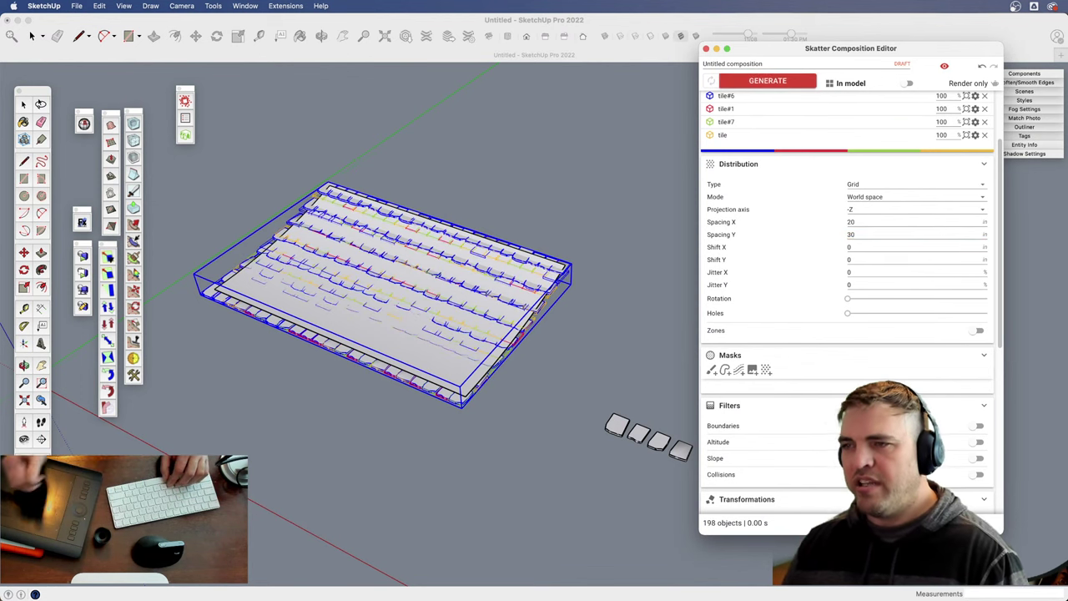
left_click(769, 85)
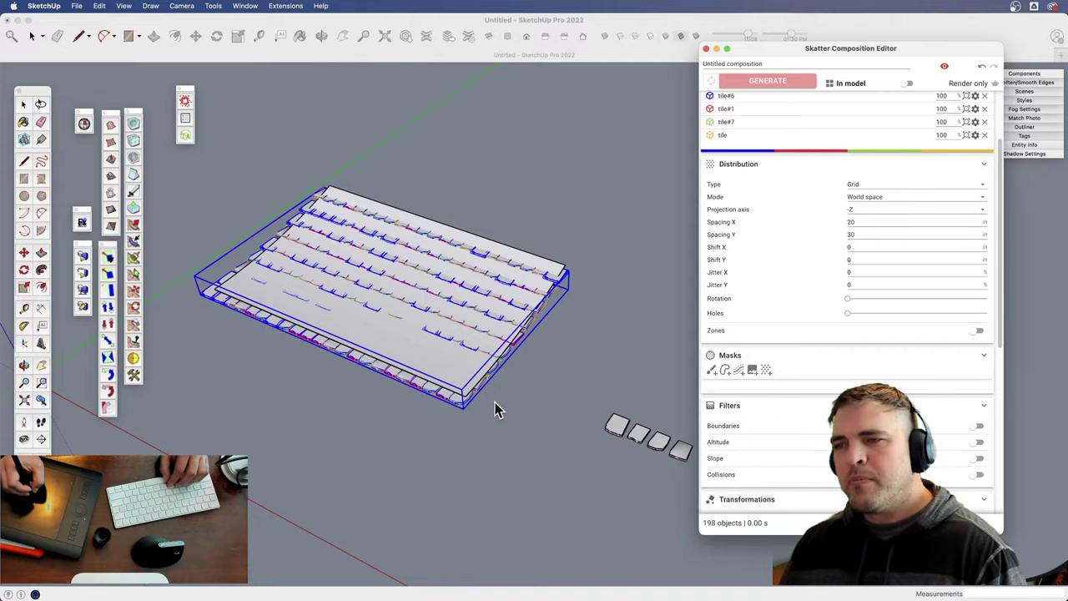
- Examine the gridded shingle rows on the curved surface from below and above
scroll(501, 409, "down", 3)
scroll(533, 417, "up", 5)
middle_click_drag(546, 382, 505, 349)
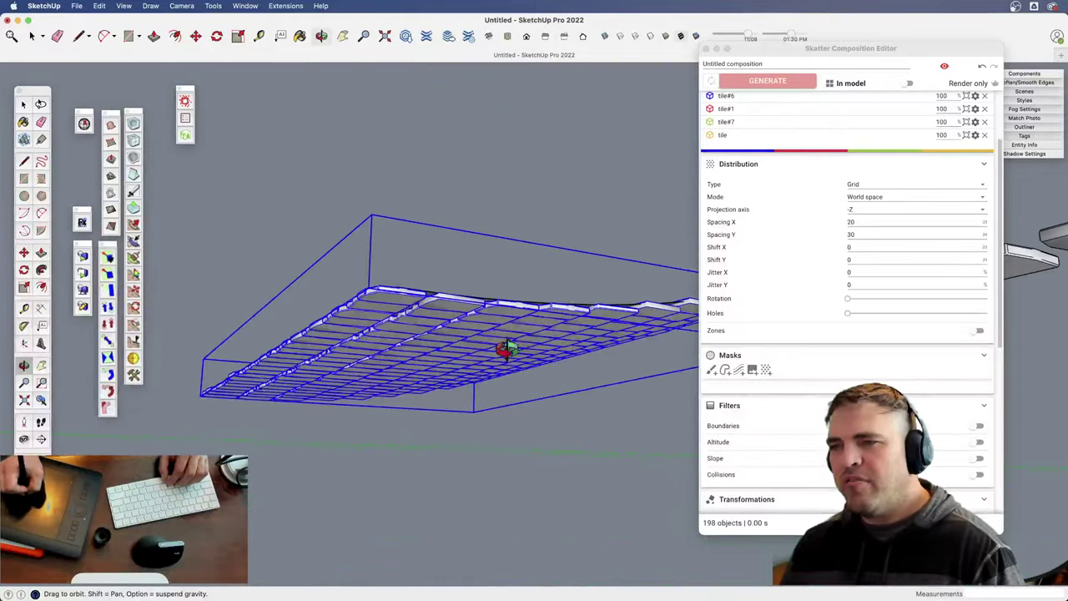
left_click_drag(506, 349, 579, 568)
key("h")
left_click_drag(405, 193, 436, 492)
key("z")
left_click_drag(442, 209, 441, 314)
key("o")
left_click_drag(425, 350, 444, 397)
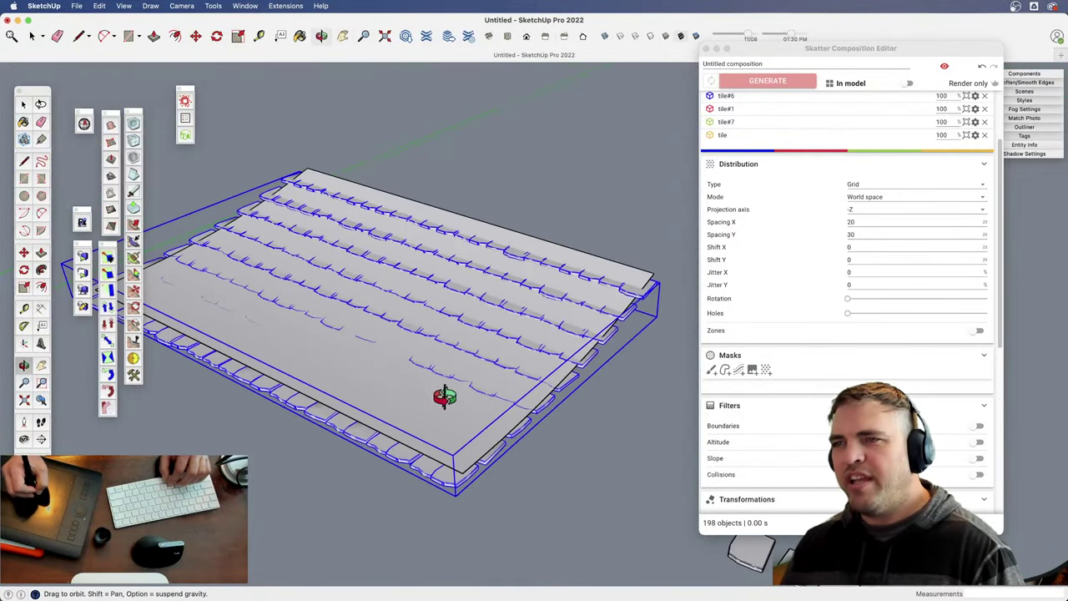
middle_click_drag(445, 396, 550, 253)
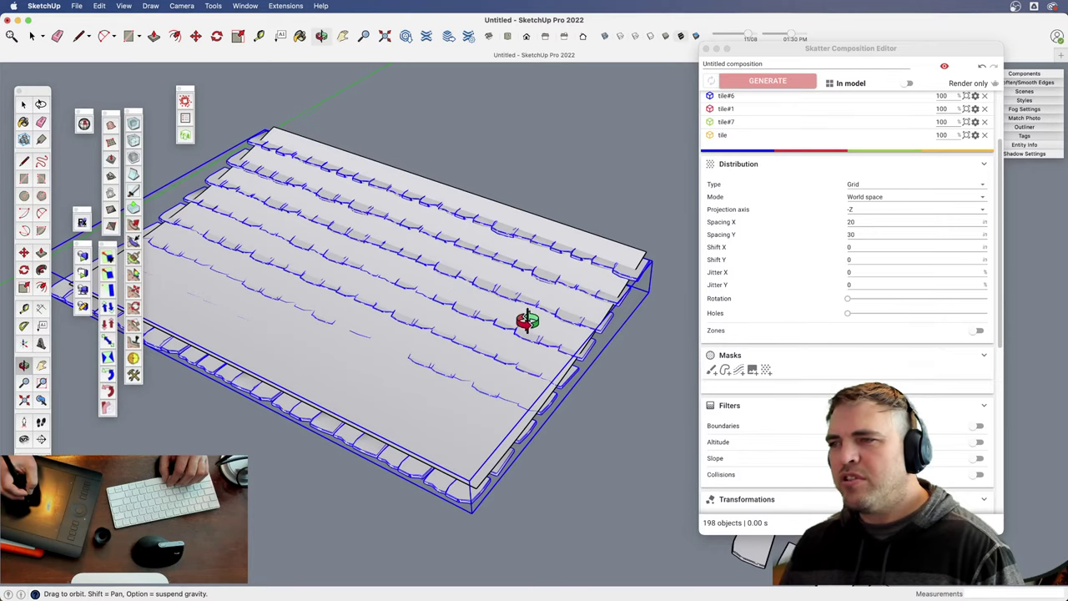
middle_click_drag(479, 362, 686, 294)
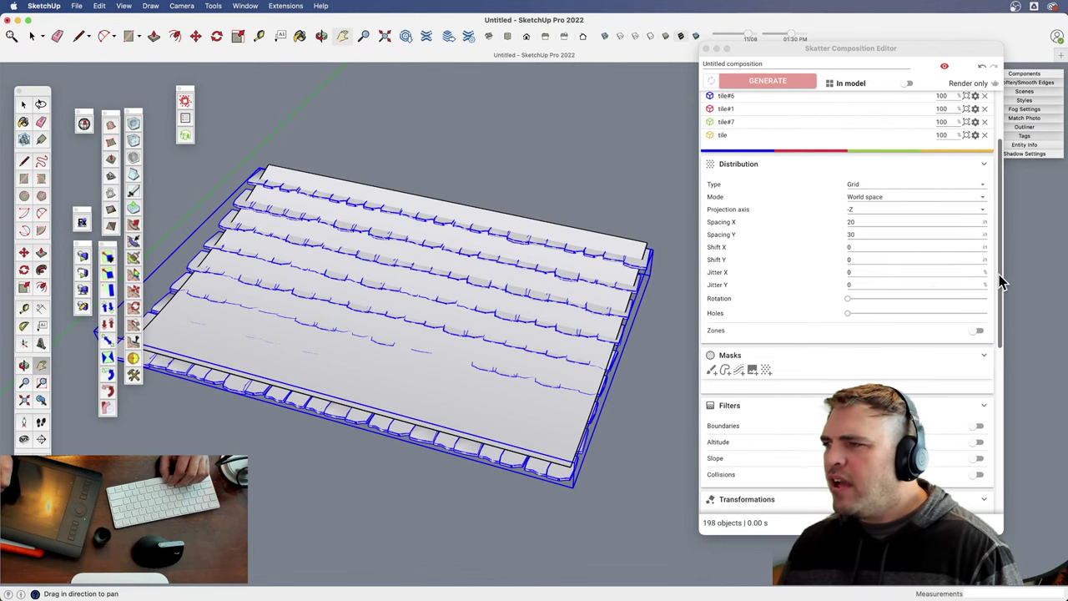
- Enable random scale, try a range of 50 to 180%, and regenerate the shingles with a range of 85 to 110%
left_click_drag(998, 288, 1000, 426)
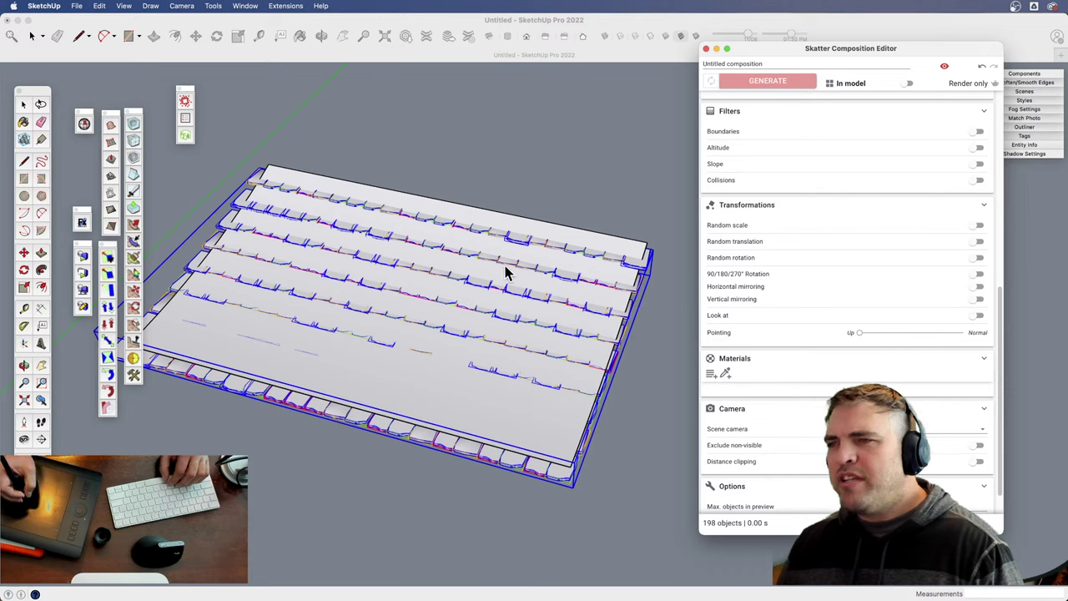
left_click(979, 226)
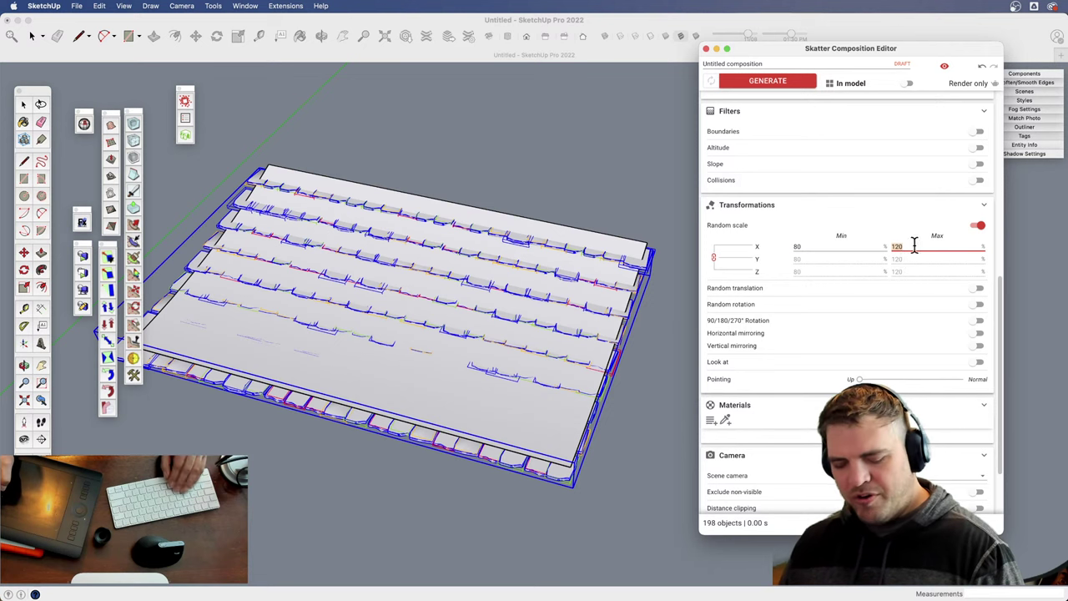
type("180")
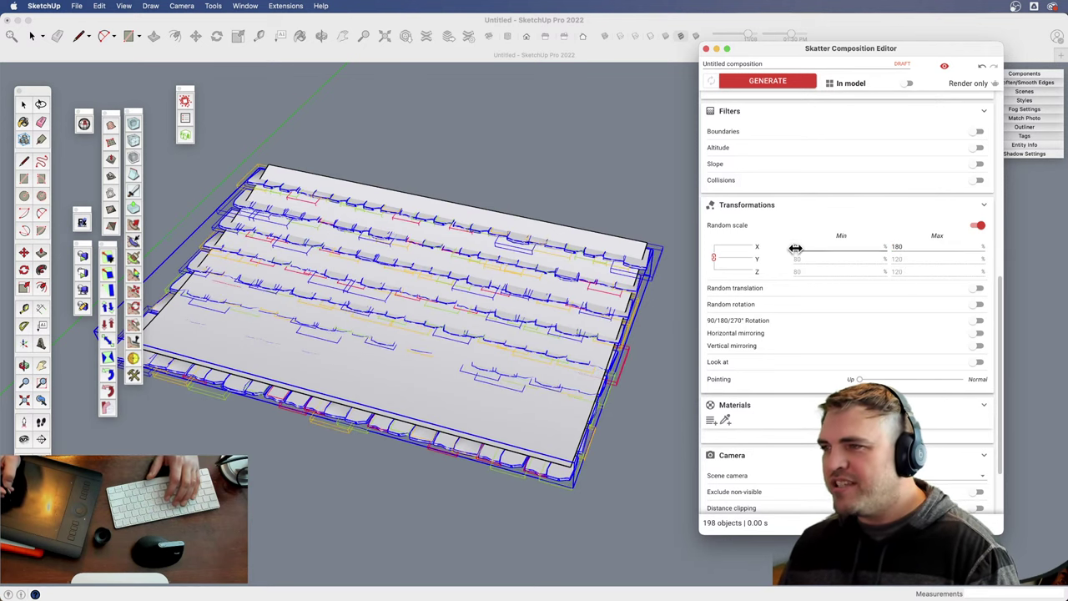
key("Return")
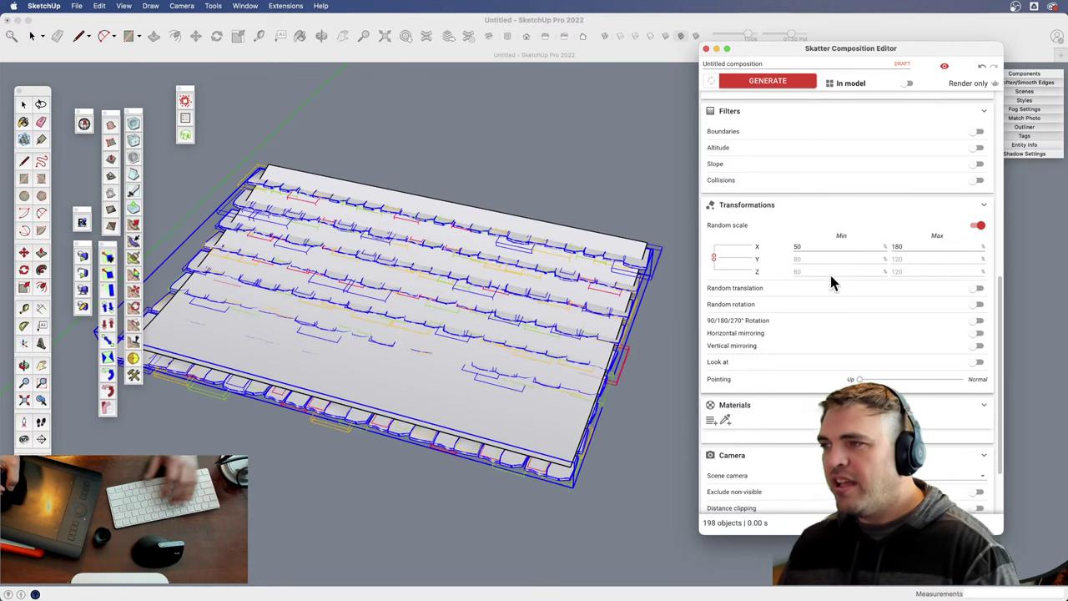
left_click(772, 83)
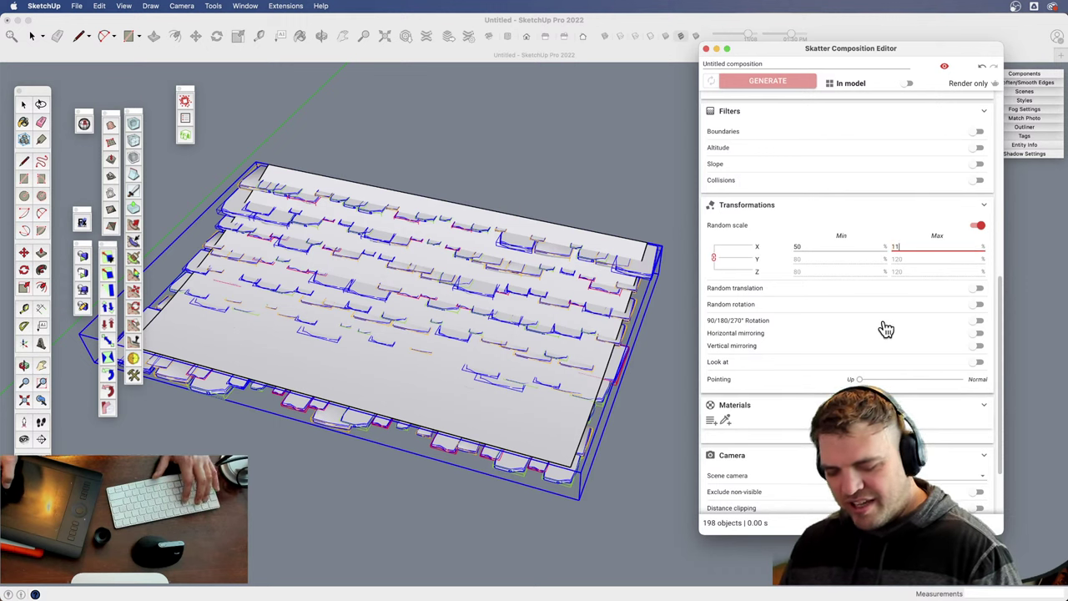
key("Return")
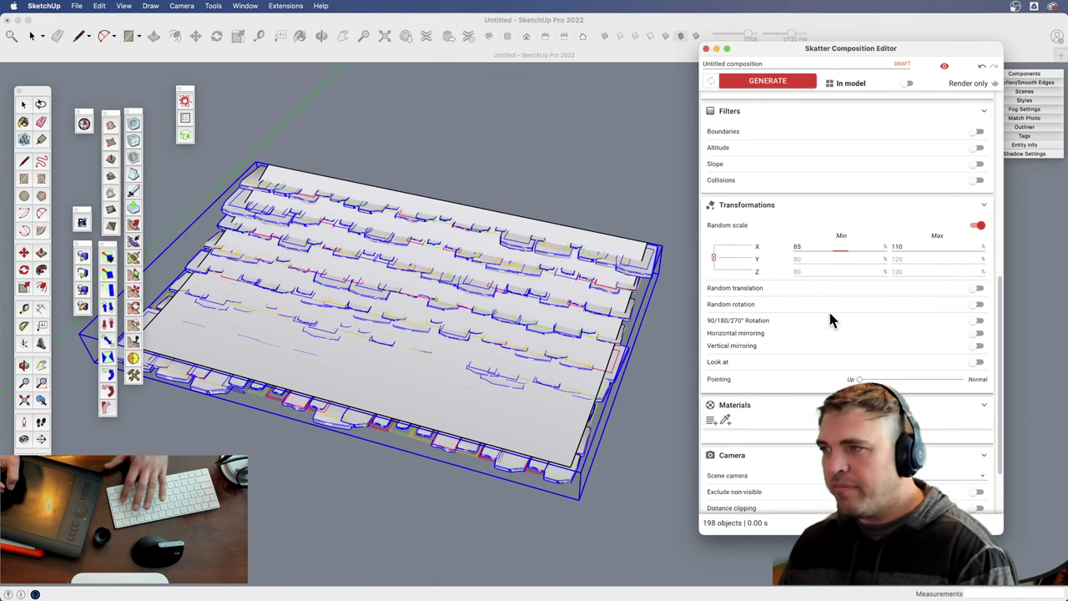
left_click(769, 85)
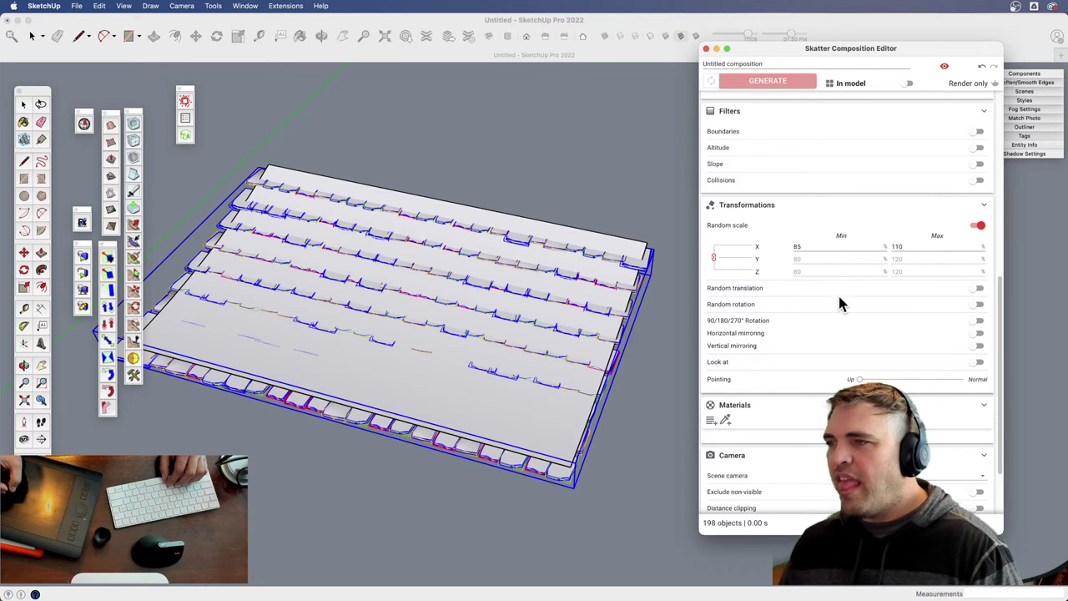
- Enable random translation with an X and Y range of 0.3 to 0.5 in and regenerate the shingles
left_click(980, 289)
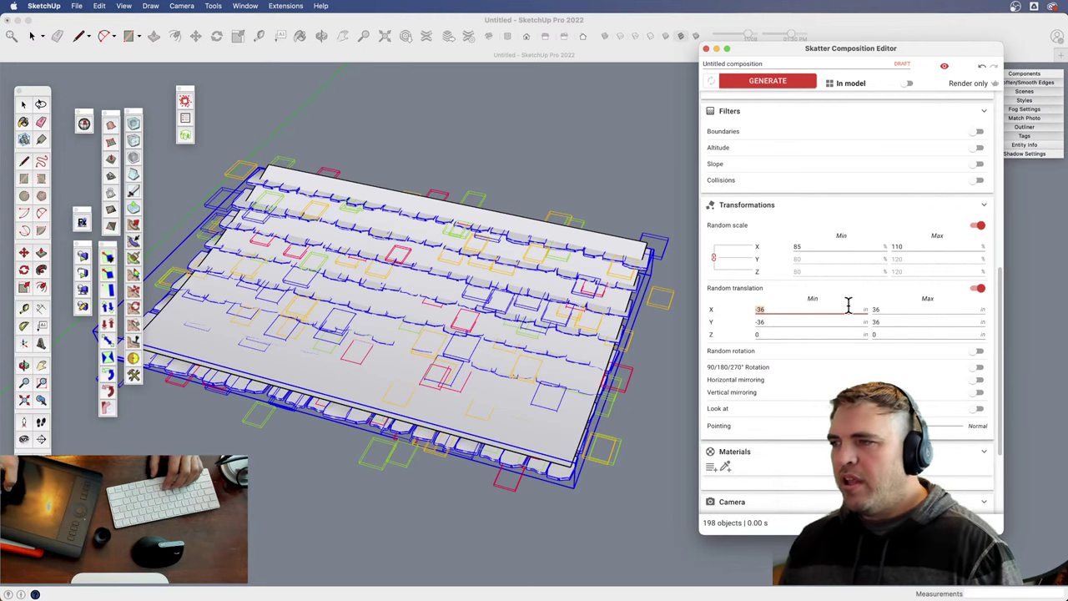
double_click(760, 323)
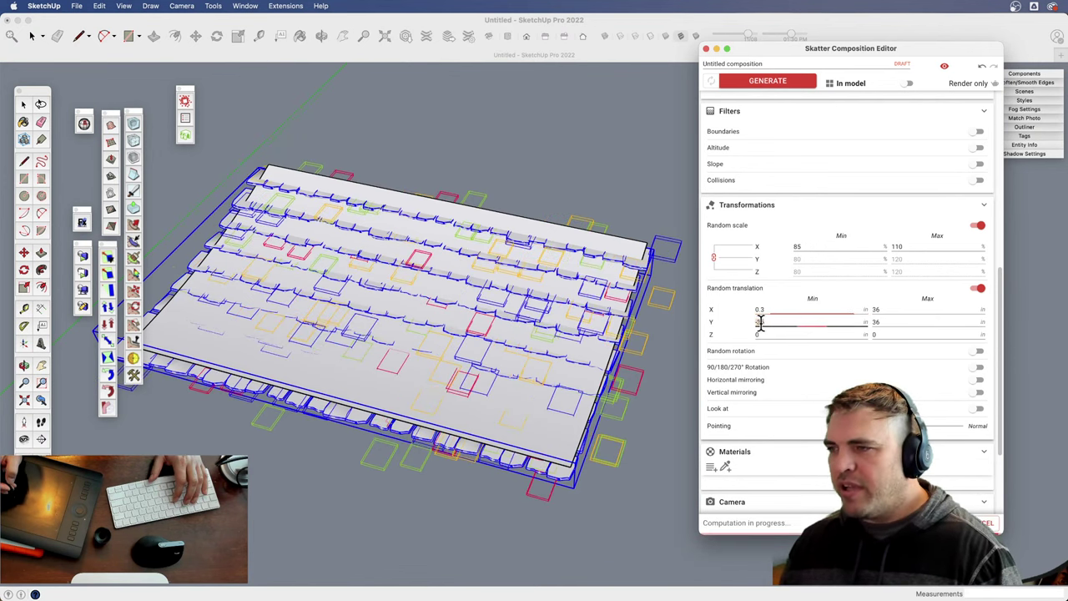
type(".3")
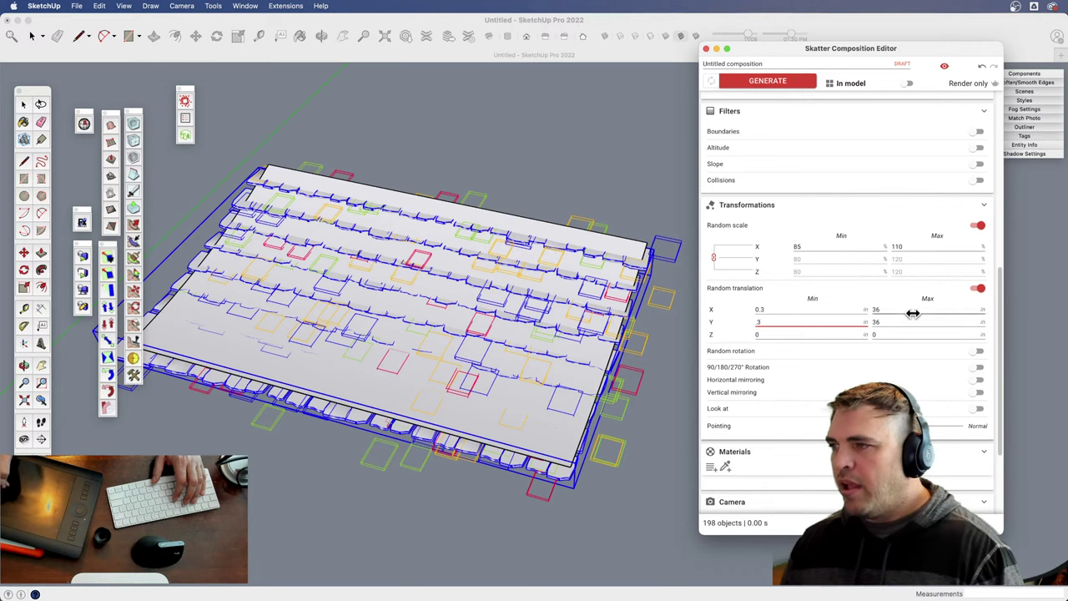
left_click(876, 309)
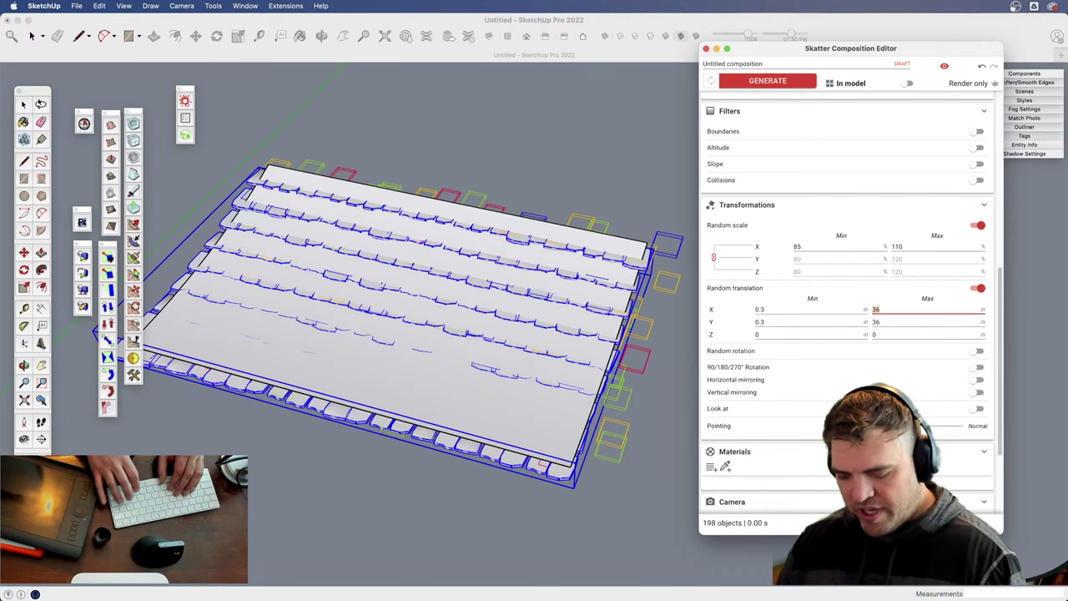
type("0.5")
key("Tab")
type("5")
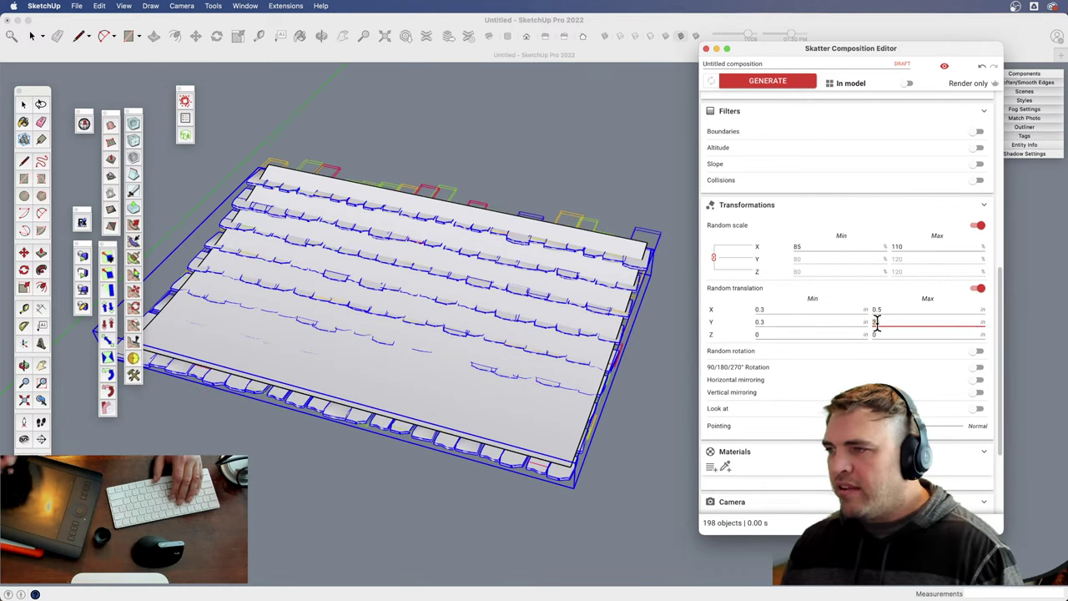
key("Return")
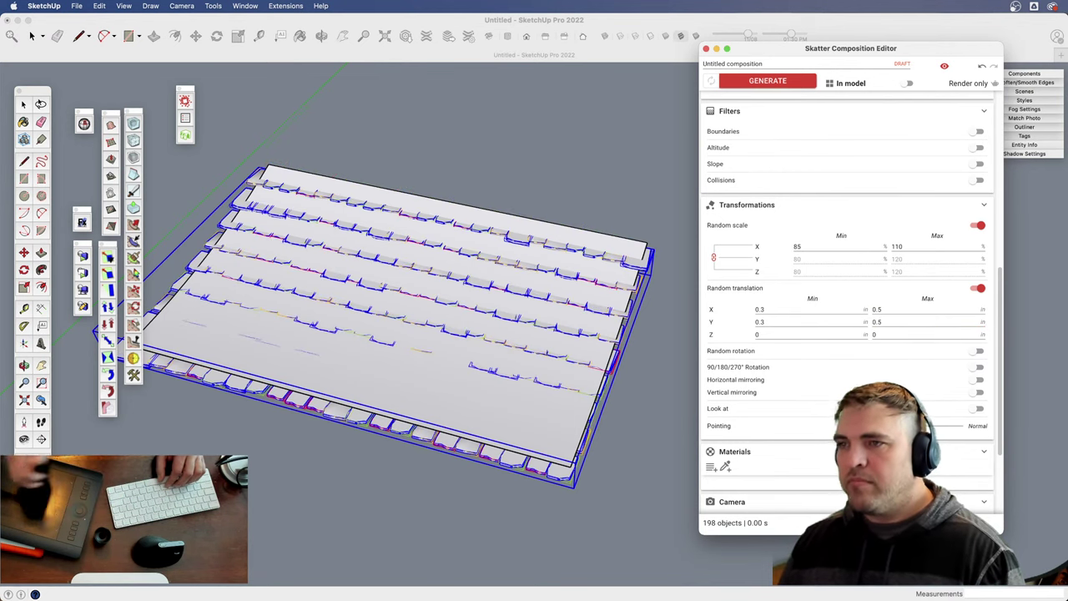
left_click(767, 86)
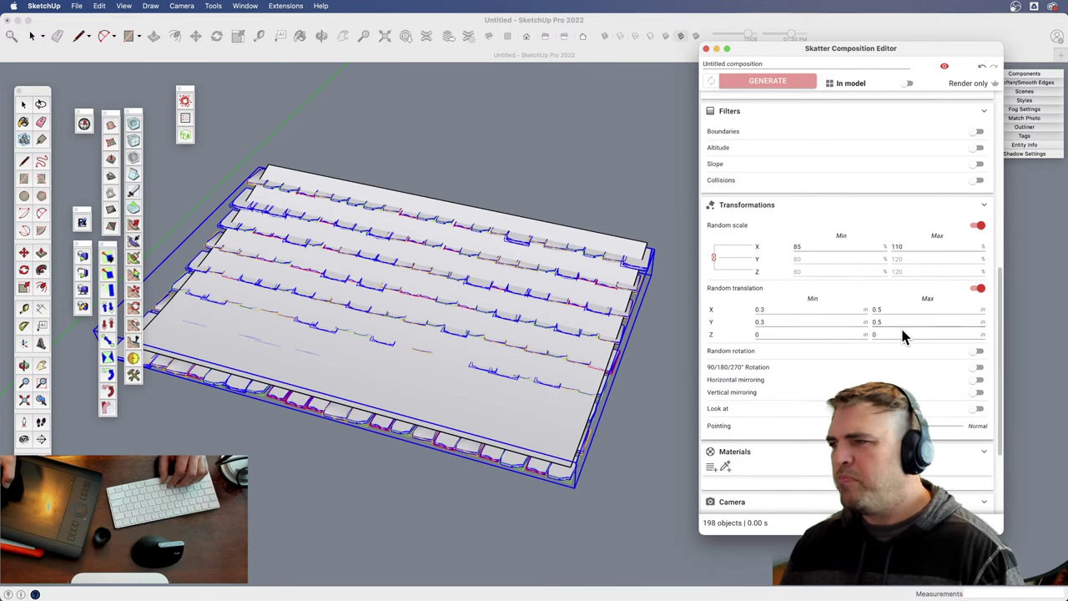
left_click(978, 292)
left_click(979, 292)
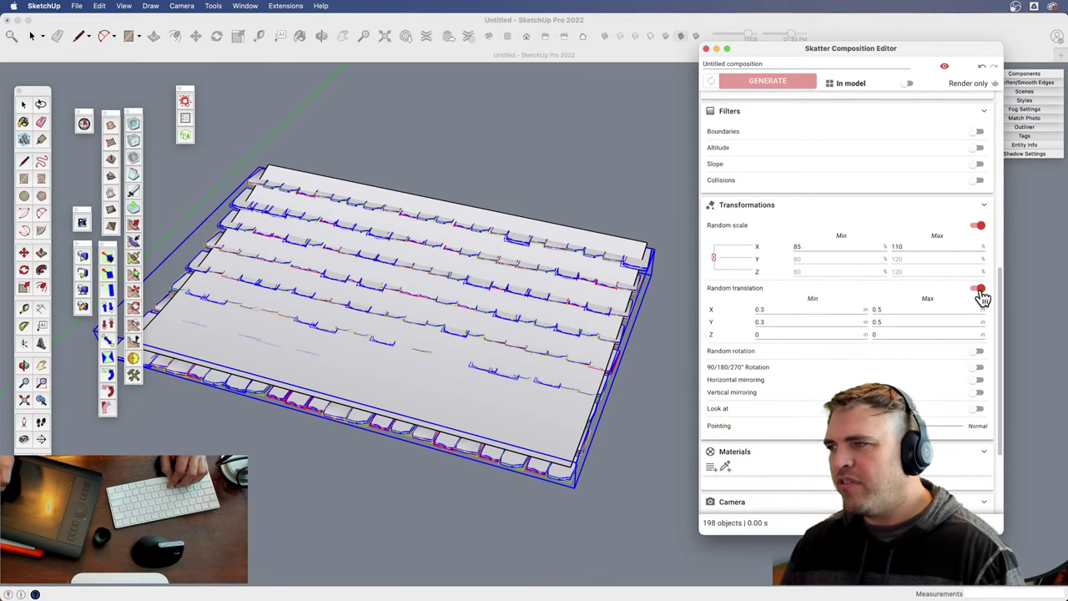
- Enable random rotation with an X and Y range of -2 to 2° and regenerate the shingles
left_click(979, 350)
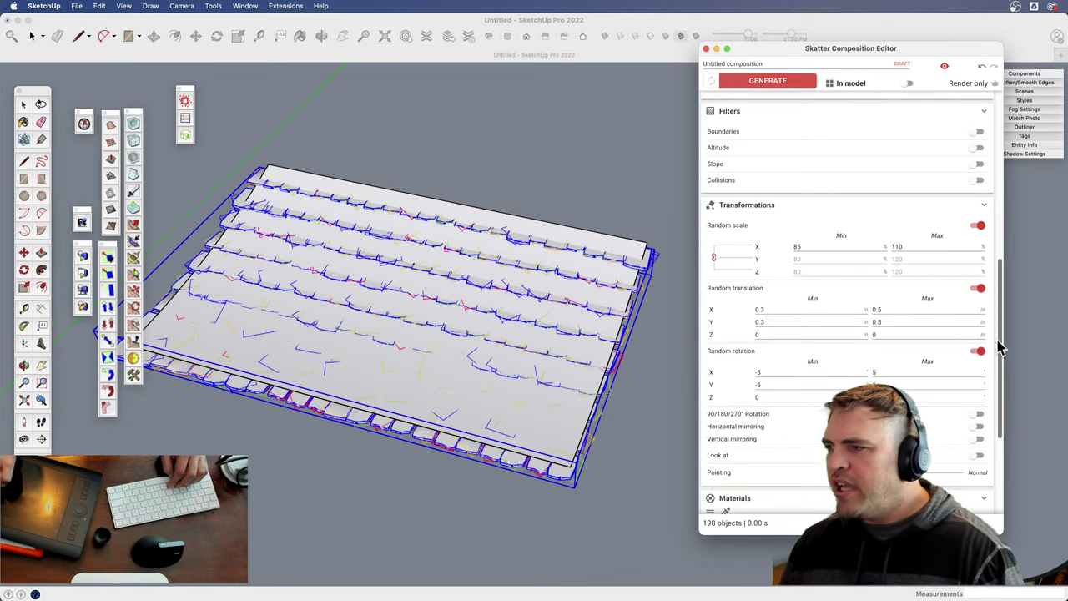
left_click_drag(1000, 342, 1001, 375)
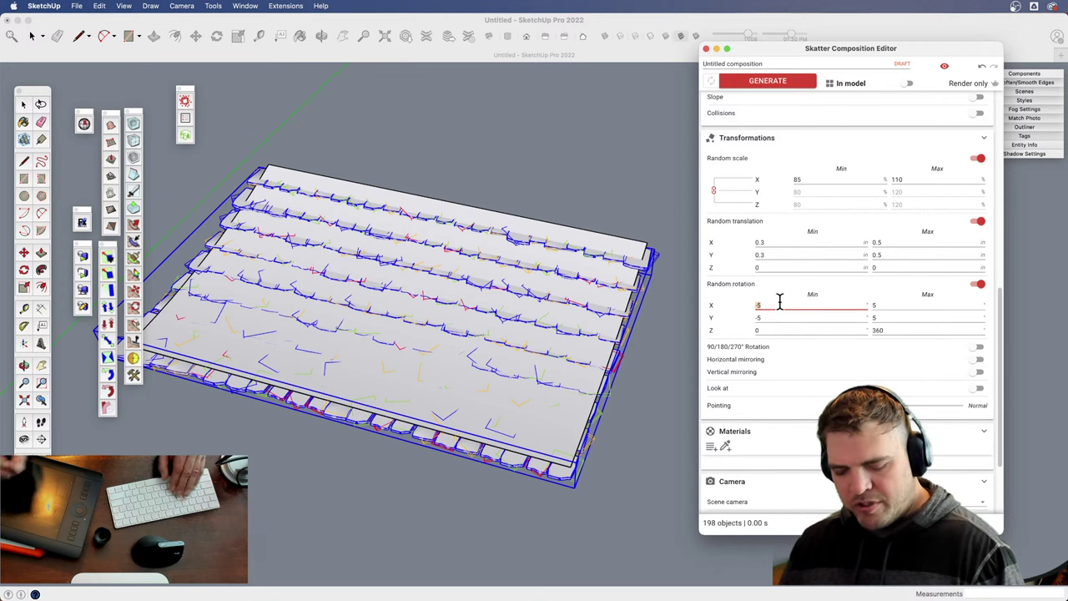
key("BackSpace")
type("-2")
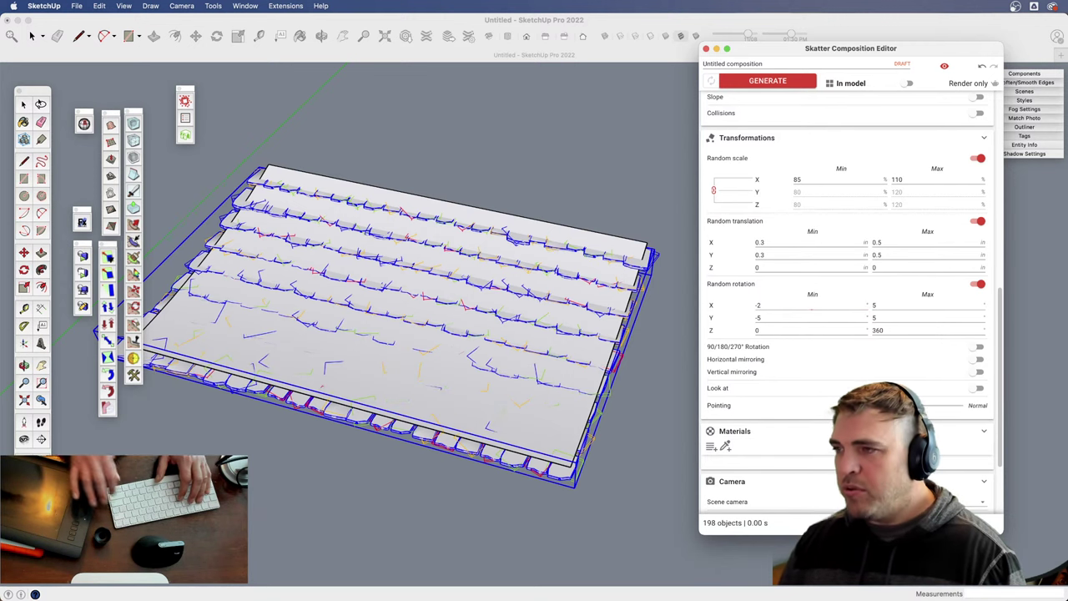
key("Return")
type("-2")
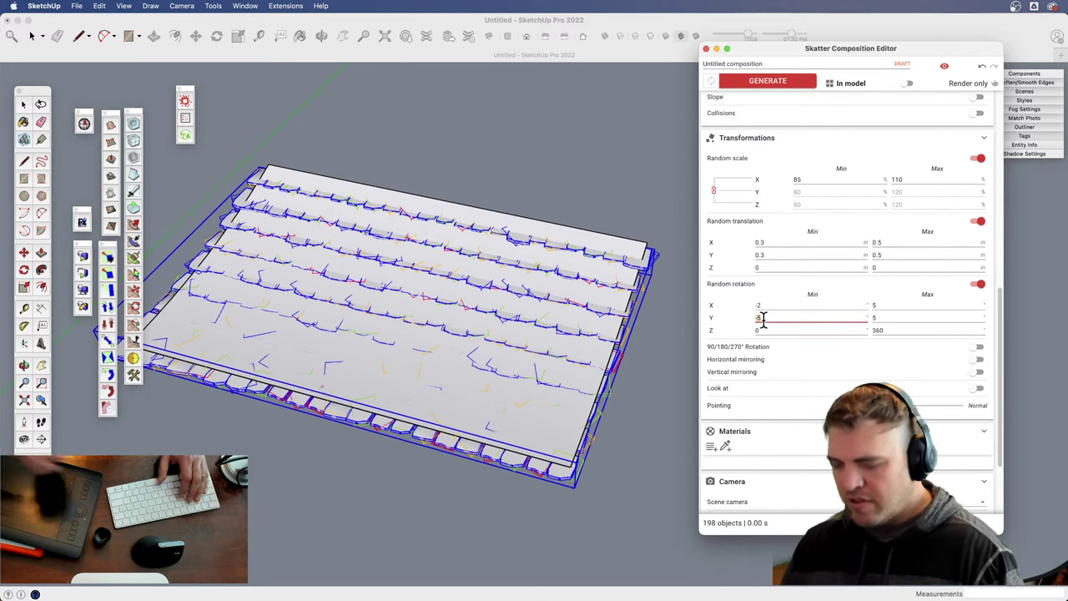
key("Return")
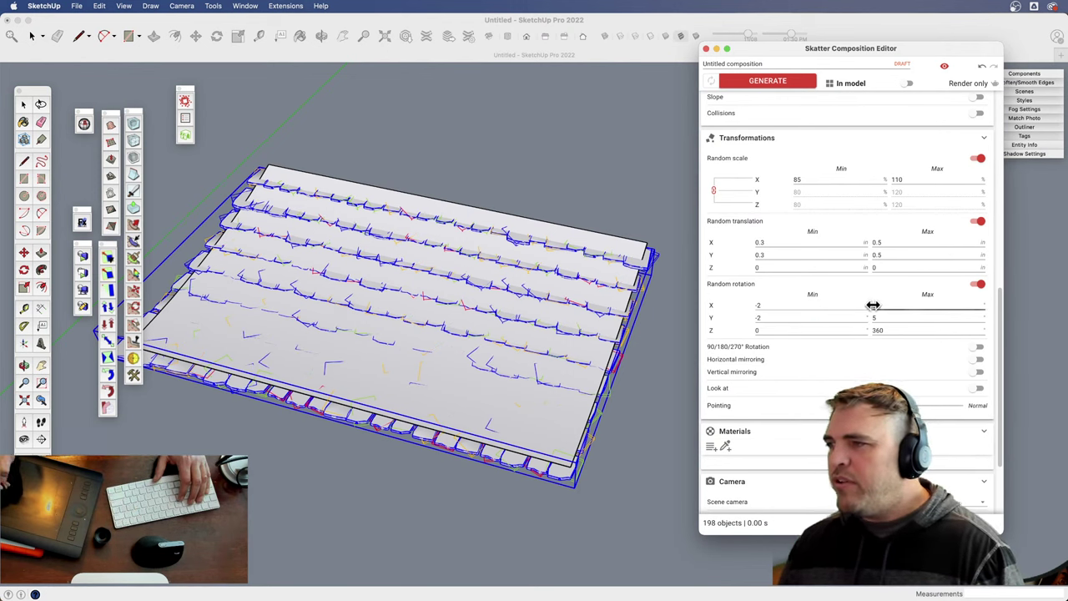
left_click(876, 305)
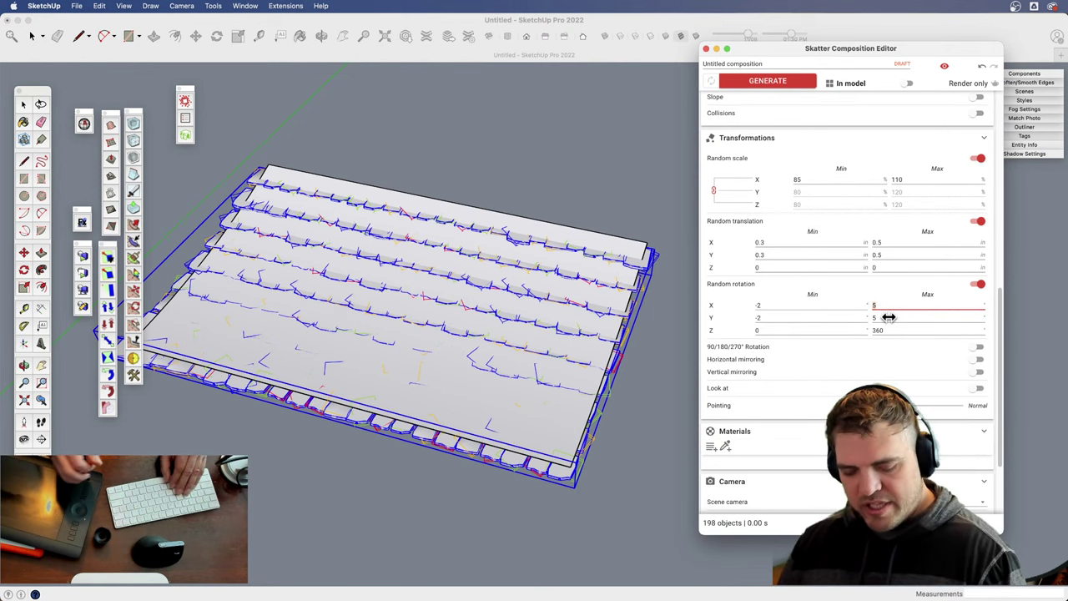
type("2")
left_click(877, 317)
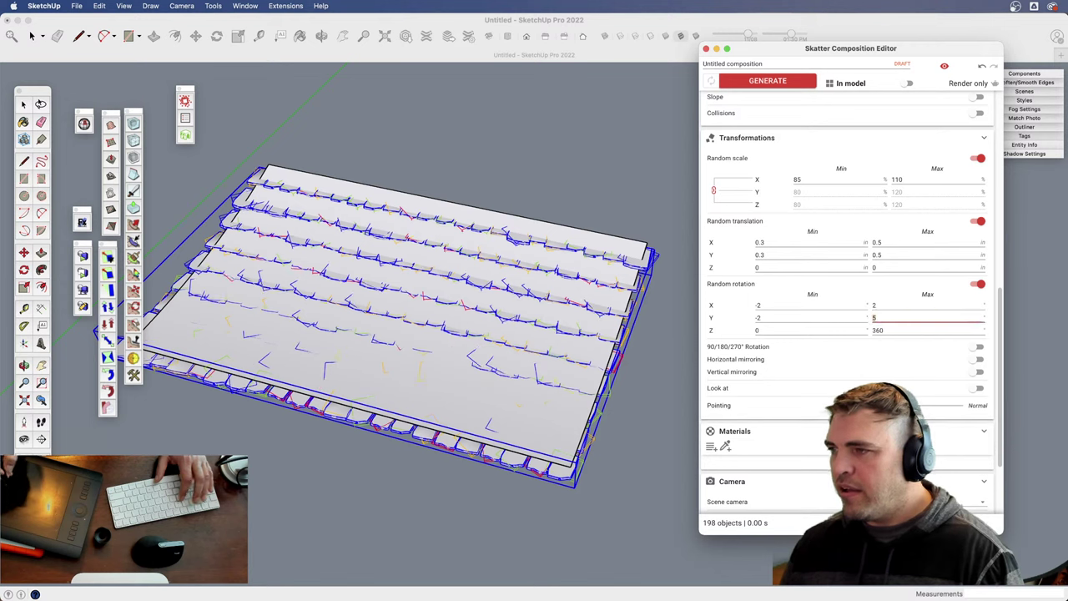
left_click(767, 83)
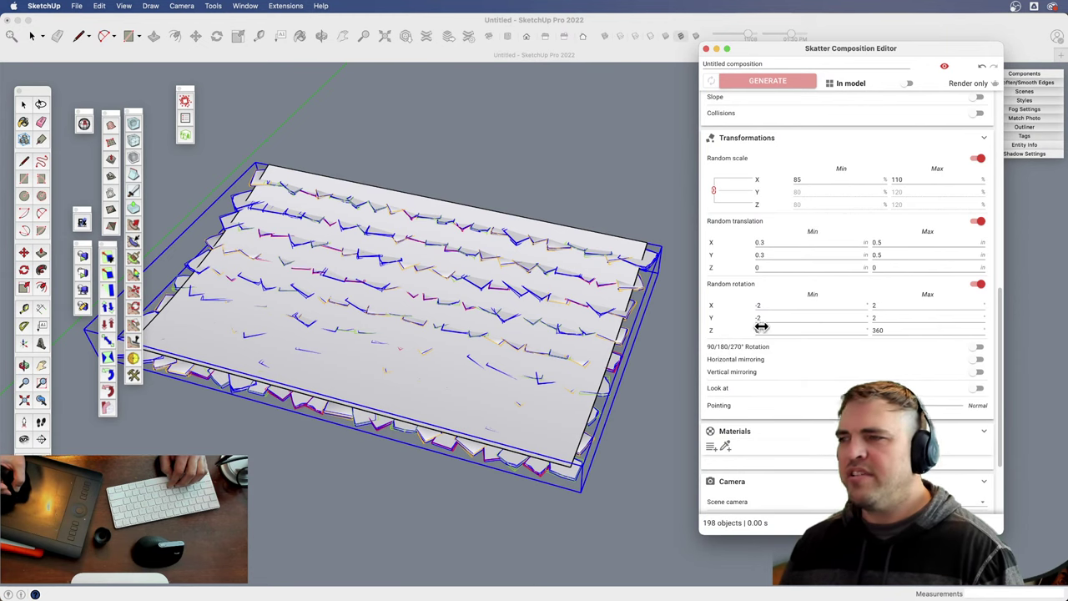
- Set the random rotation's minimum and maximum to 0° for both X and Y
double_click(874, 307)
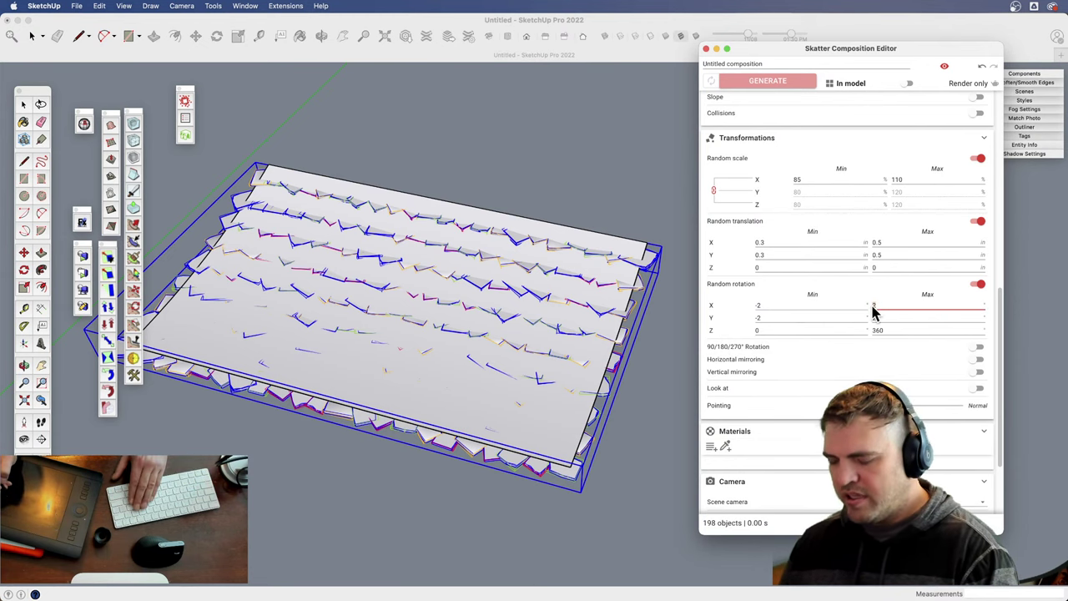
type("0")
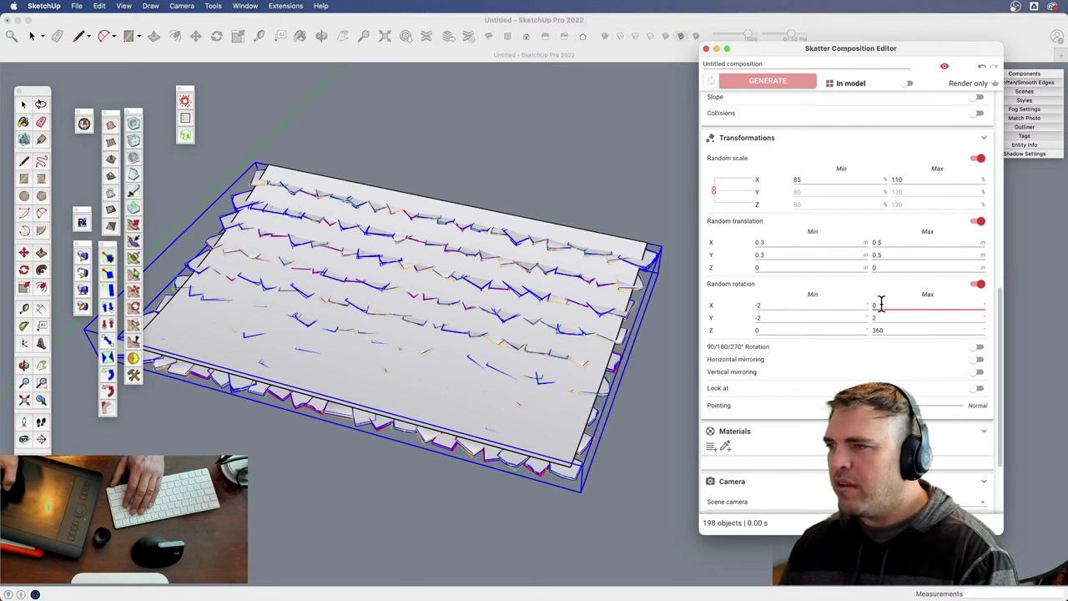
double_click(862, 310)
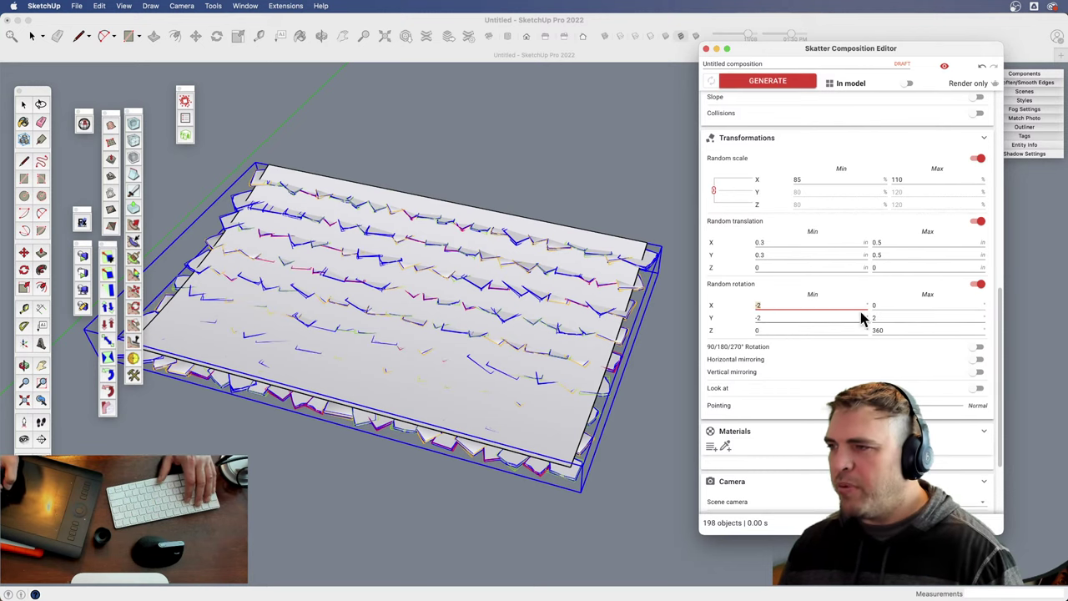
key("Tab")
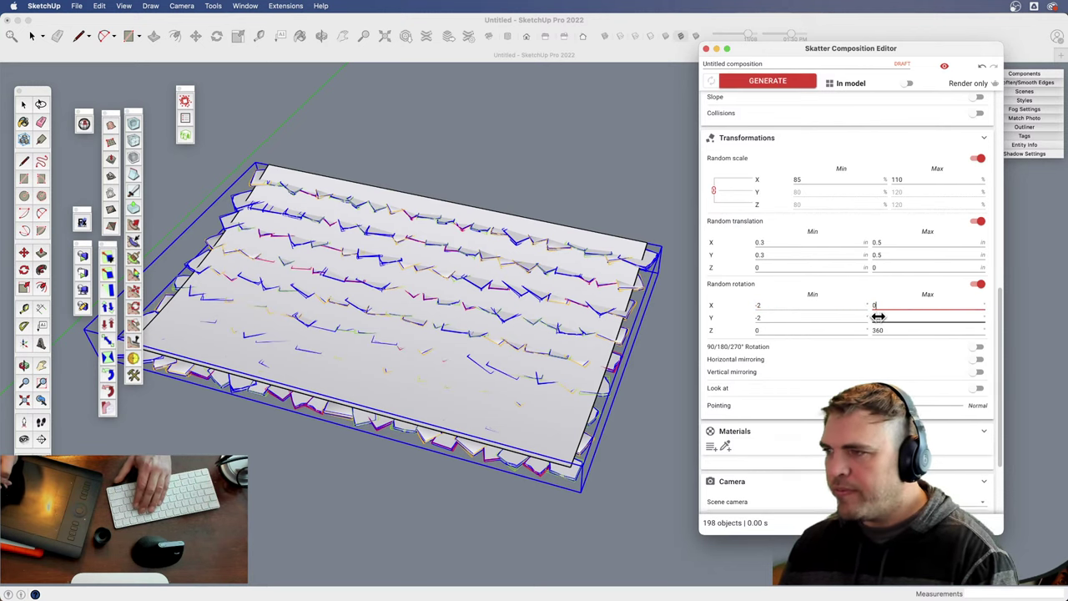
type("0")
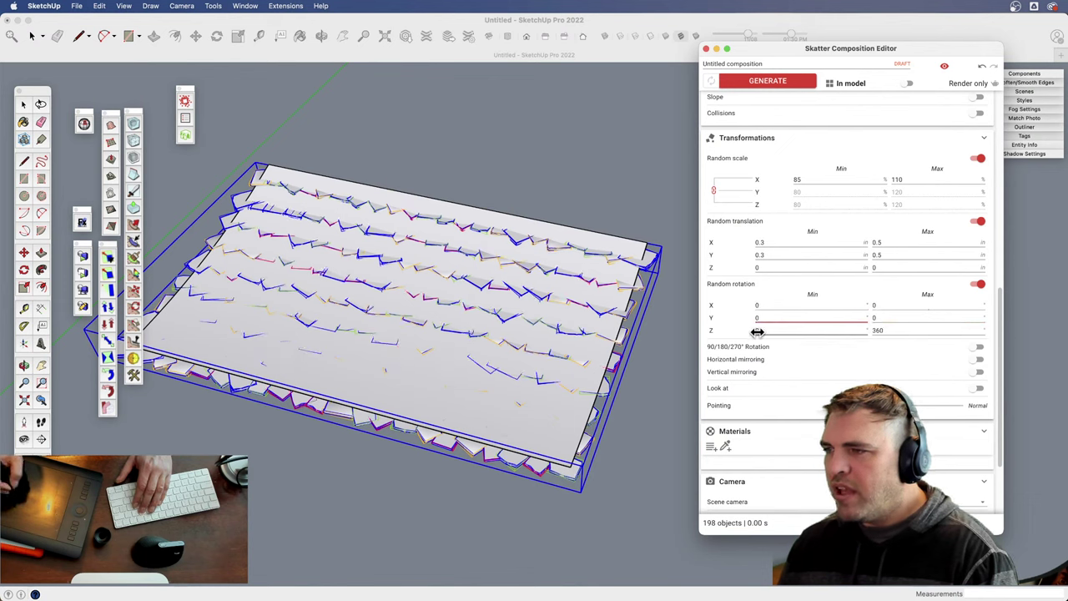
- Set the random Z rotation range to 3 to 20° and regenerate the shingles
double_click(759, 330)
type("3")
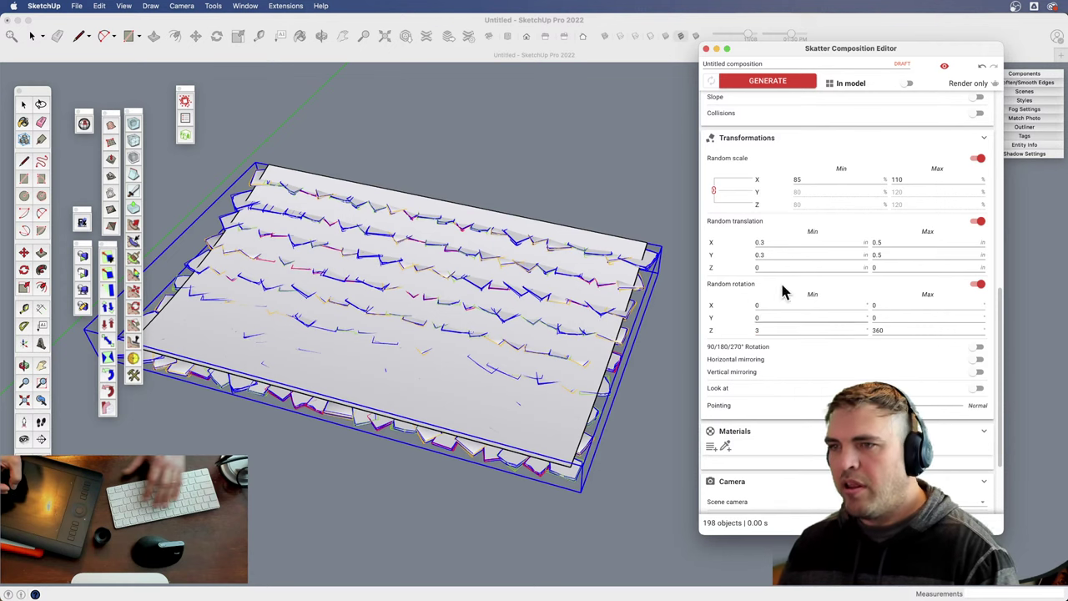
left_click(775, 82)
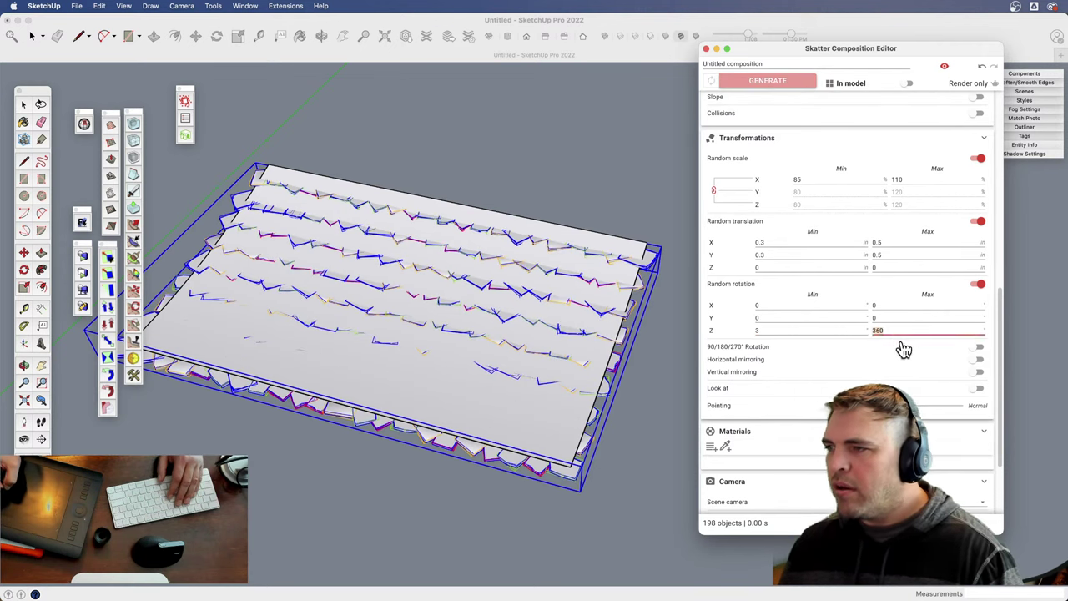
type("20")
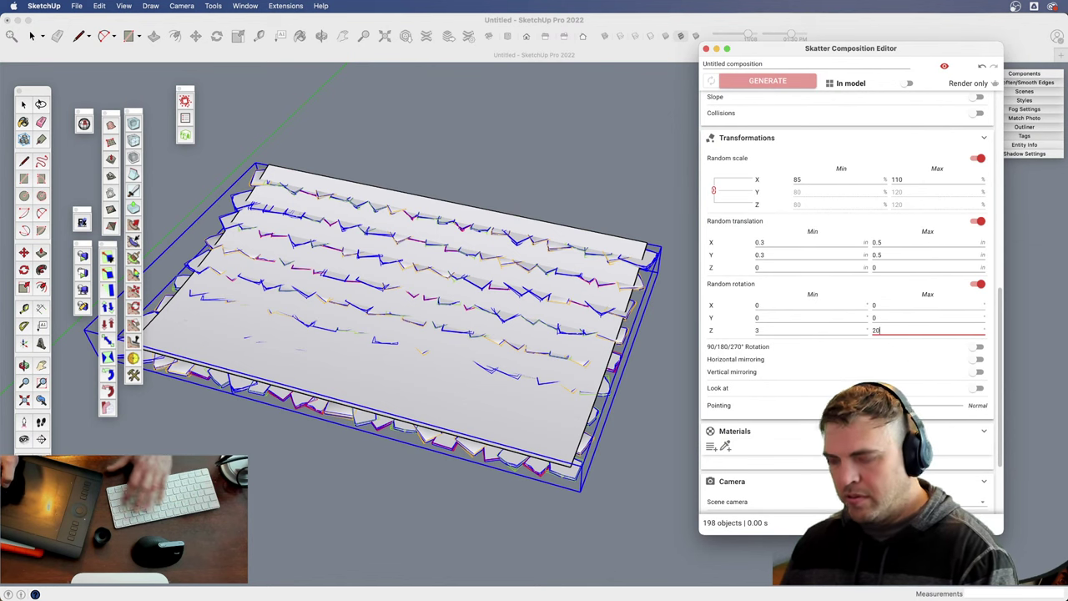
left_click(777, 84)
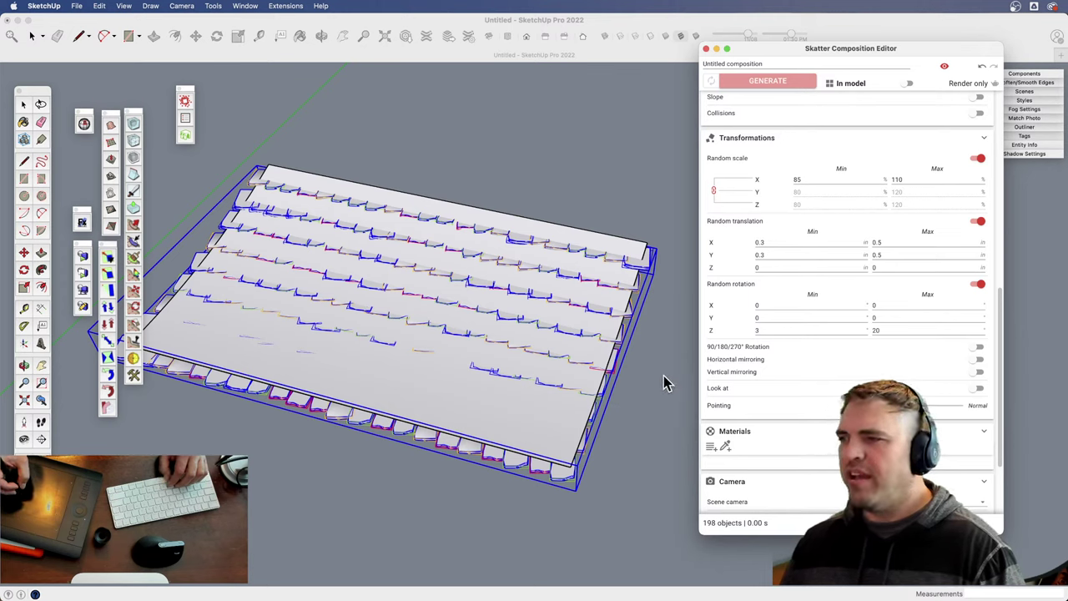
- Enable horizontal mirroring, briefly preview vertical mirroring, and regenerate the shingles with only horizontal mirroring on
left_click(979, 360)
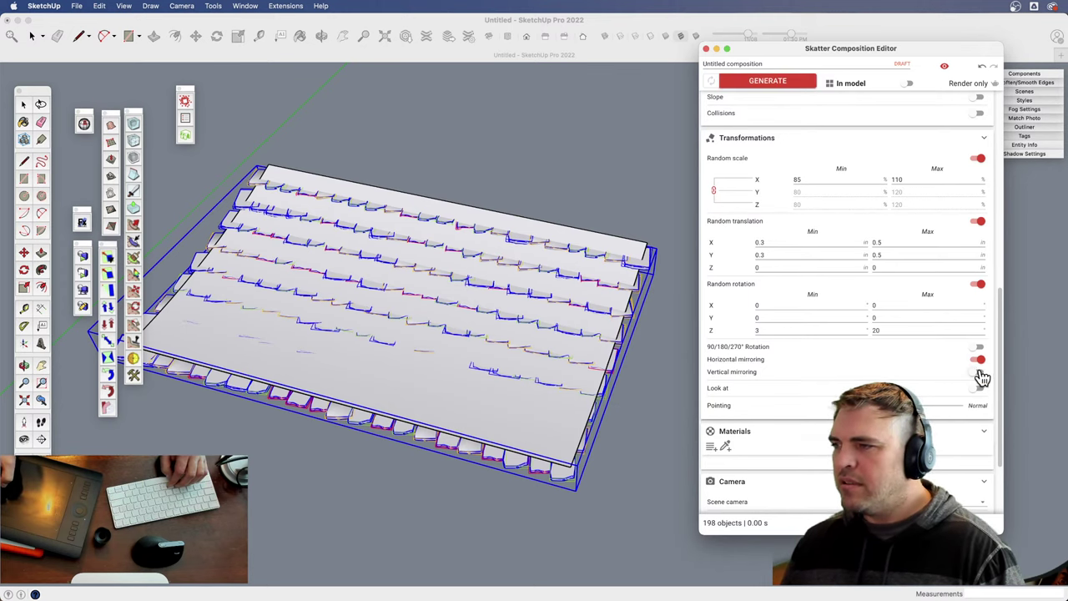
left_click(978, 372)
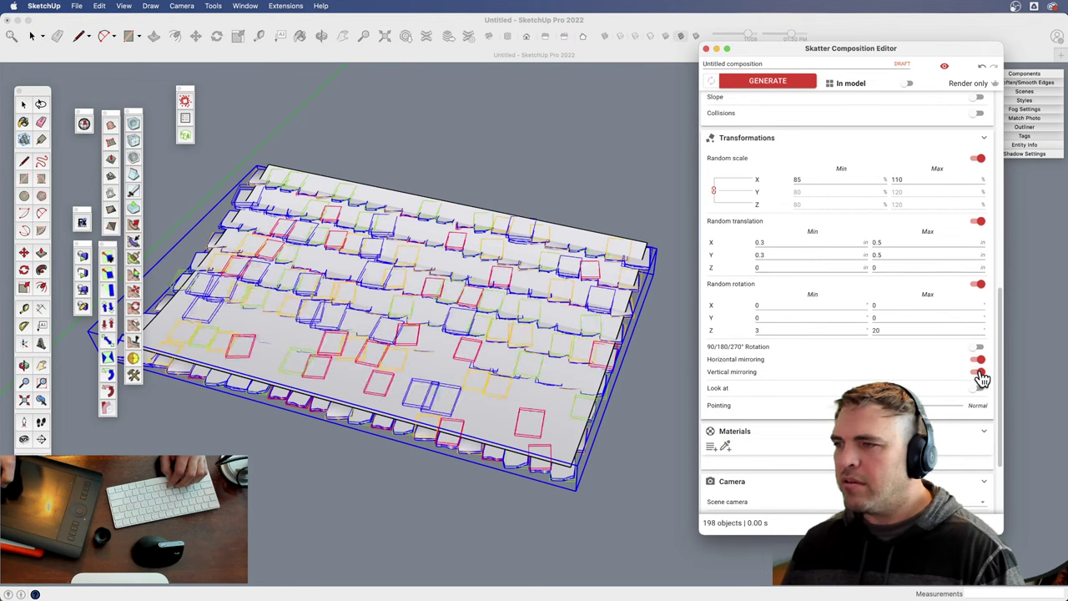
left_click(980, 373)
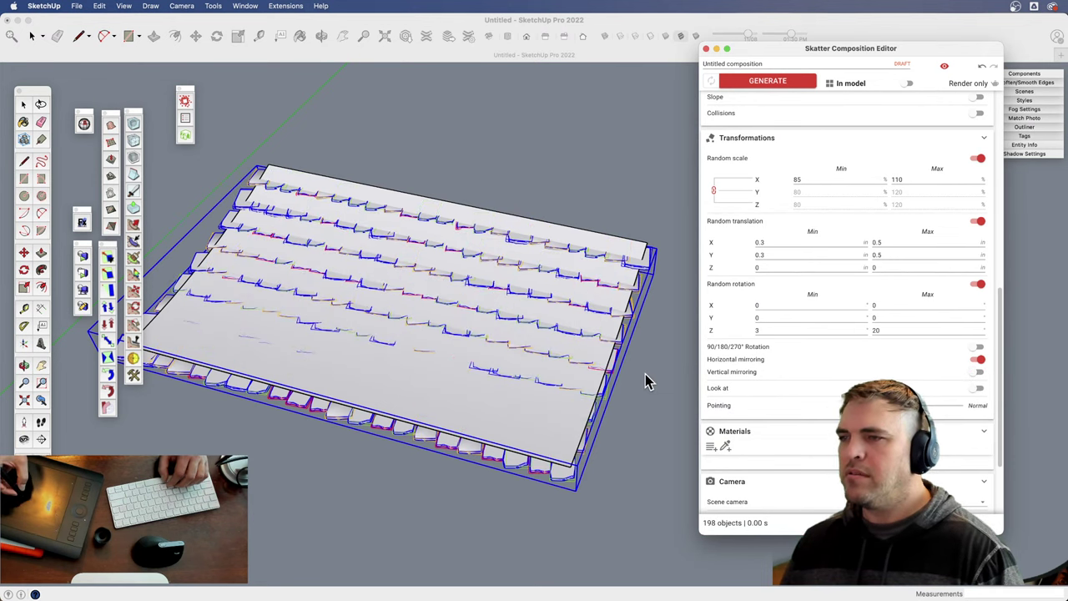
left_click(648, 416)
left_click(755, 84)
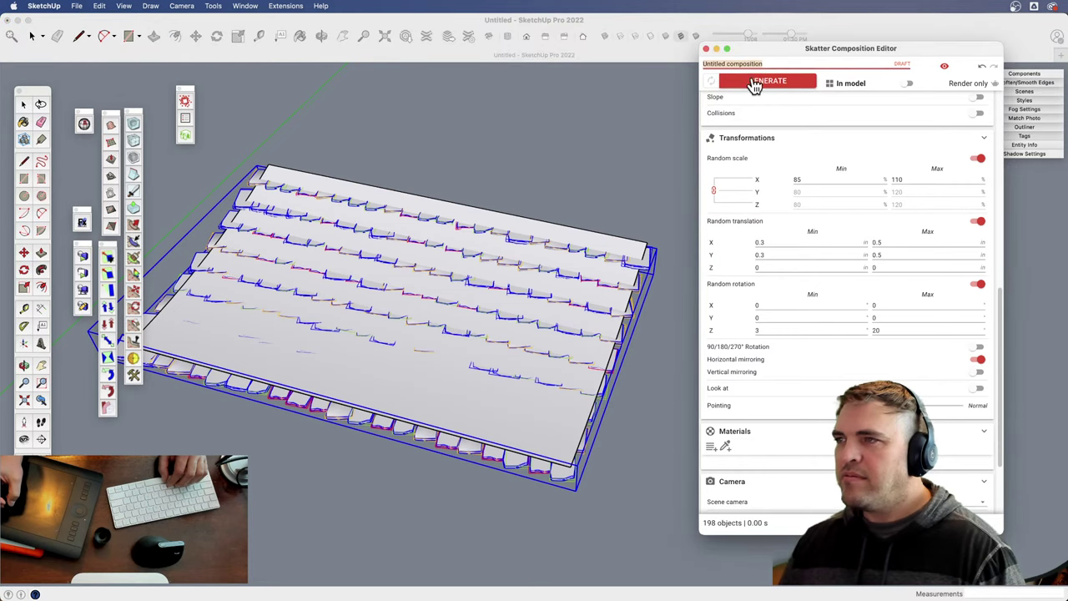
left_click(769, 83)
- Examine the randomized, horizontally mirrored shingles from a low angle along the surface's edges
mouse_move(620, 392)
middle_mouse_down()
mouse_move(625, 448)
mouse_move(489, 341)
mouse_move(596, 468)
mouse_move(393, 331)
middle_mouse_up()
scroll(393, 331, "up", 5)
left_click_drag(543, 422, 501, 382, "shift")
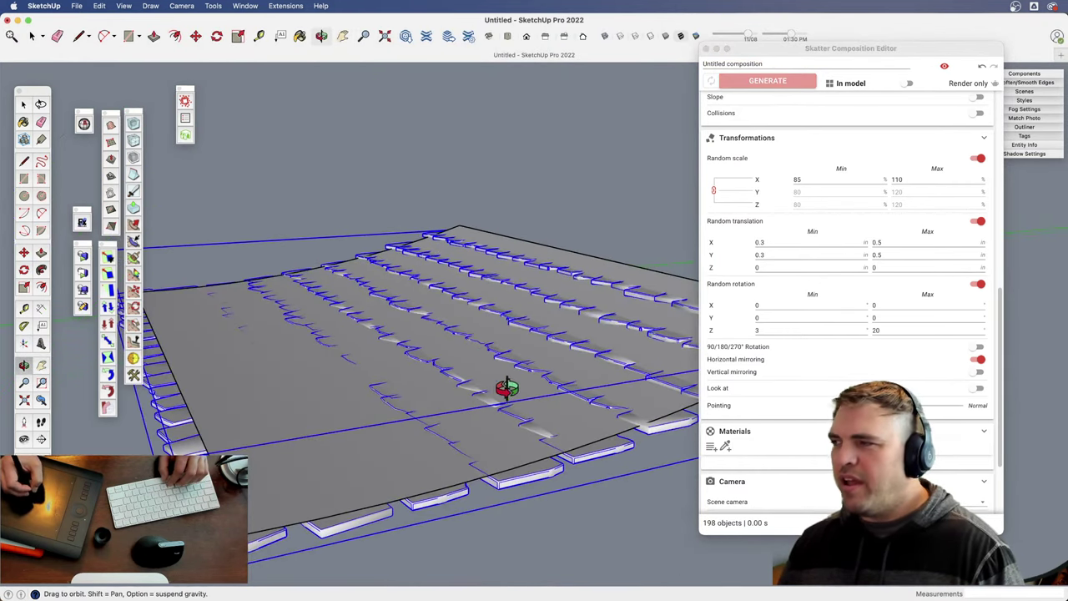
left_click_drag(470, 319, 497, 392)
mouse_move(497, 392)
middle_mouse_down()
mouse_move(498, 224)
mouse_move(490, 240)
middle_mouse_up()
left_click_drag(489, 241, 484, 405)
key("z")
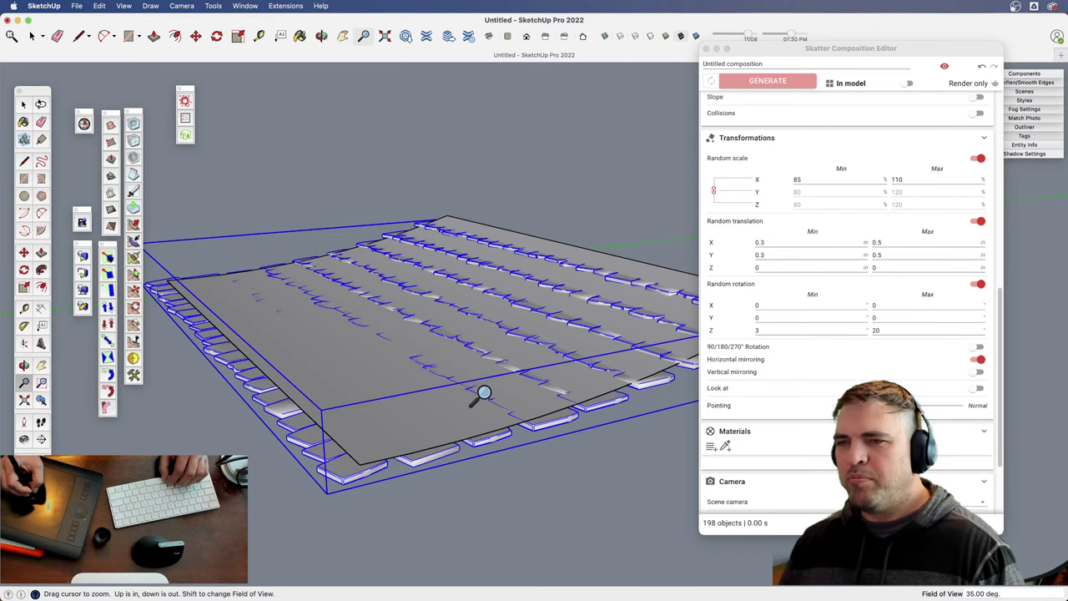
middle_click_drag(484, 392, 459, 394)
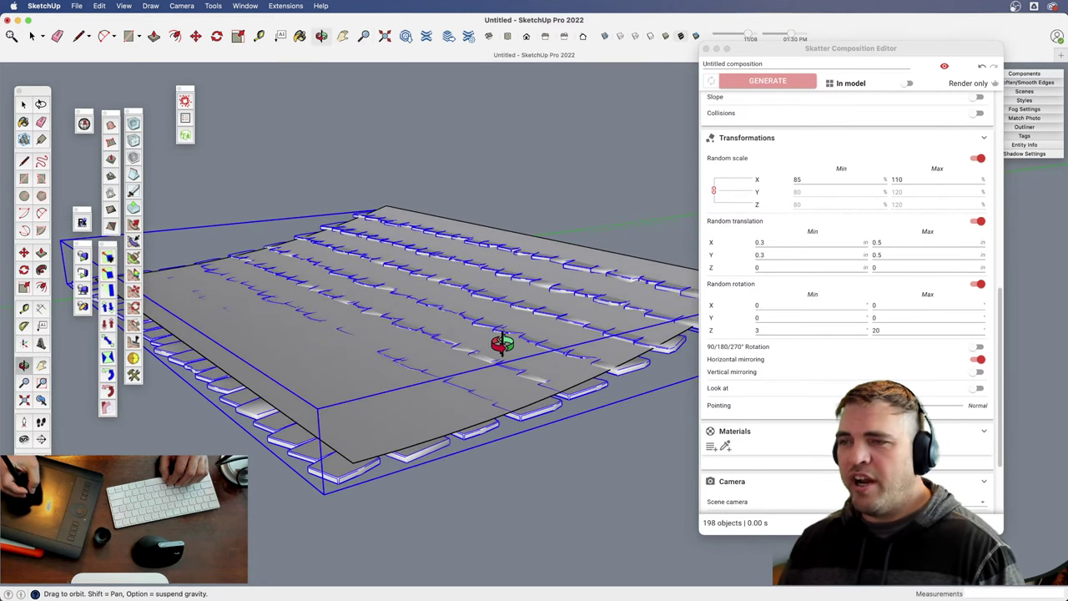
mouse_move(492, 384)
middle_mouse_down()
mouse_move(512, 377)
mouse_move(526, 414)
mouse_move(594, 467)
mouse_move(453, 408)
mouse_move(540, 352)
middle_mouse_up()
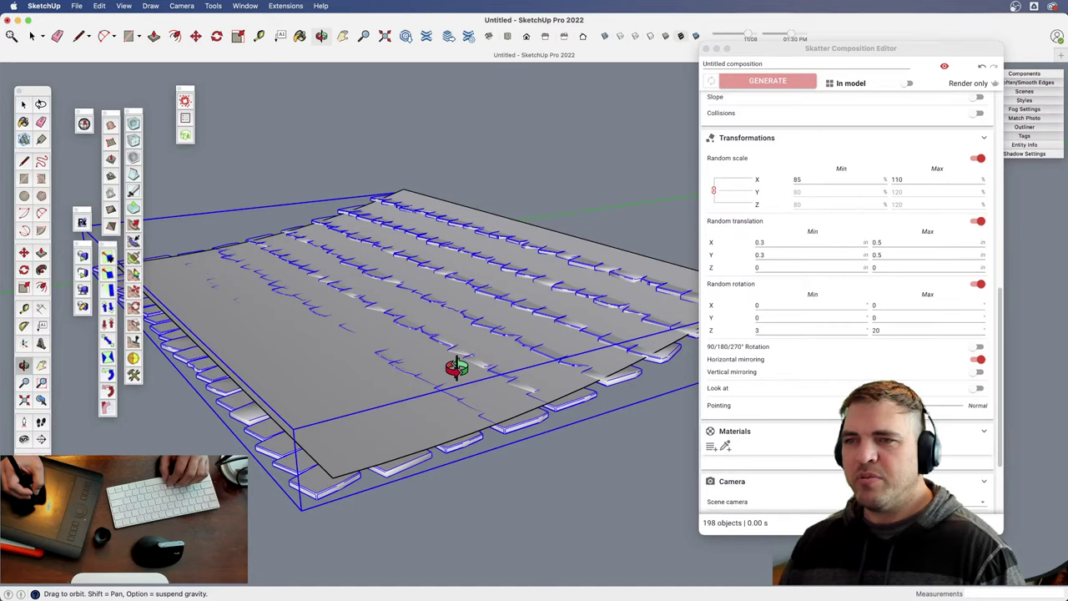
mouse_move(456, 368)
middle_mouse_down()
mouse_move(441, 409)
mouse_move(459, 362)
mouse_move(447, 370)
mouse_move(445, 401)
mouse_move(495, 441)
mouse_move(456, 375)
middle_mouse_up()
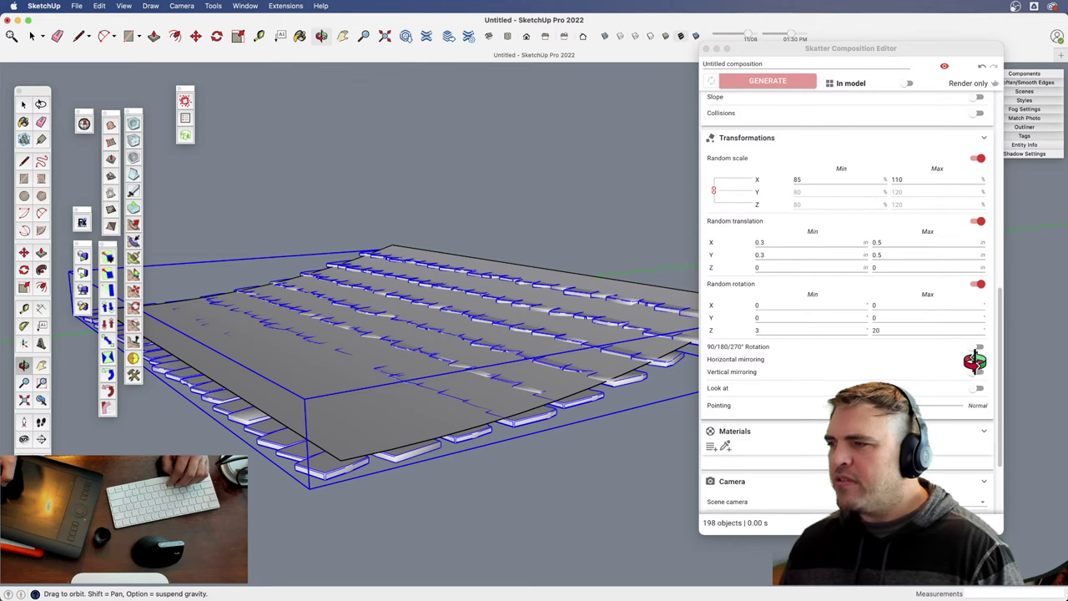
key("space")
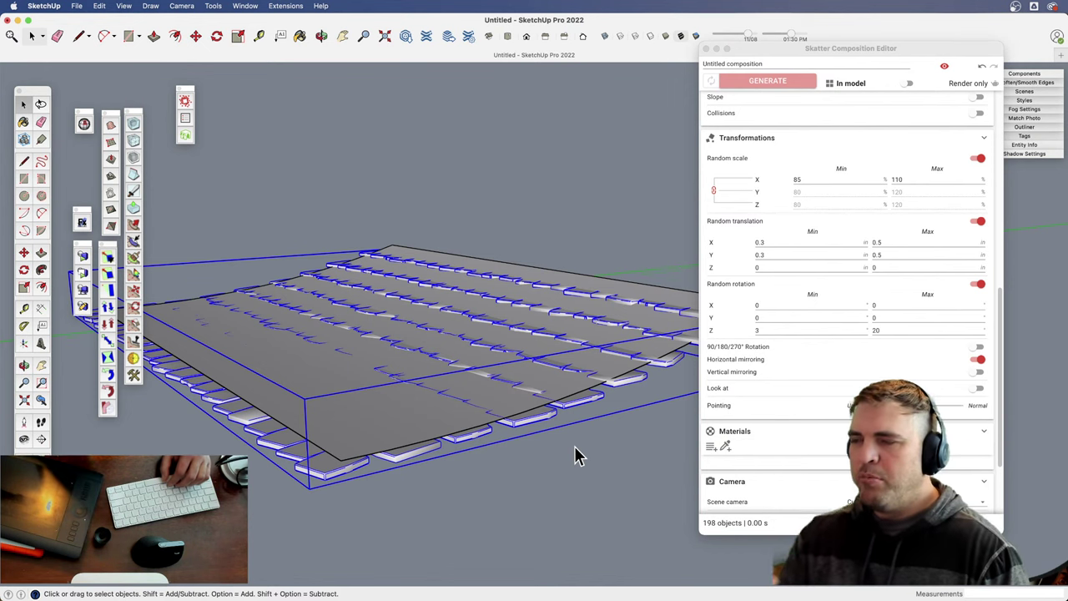
- Try generating the shingles with vertical mirroring, then disable it and regenerate them
left_click(979, 372)
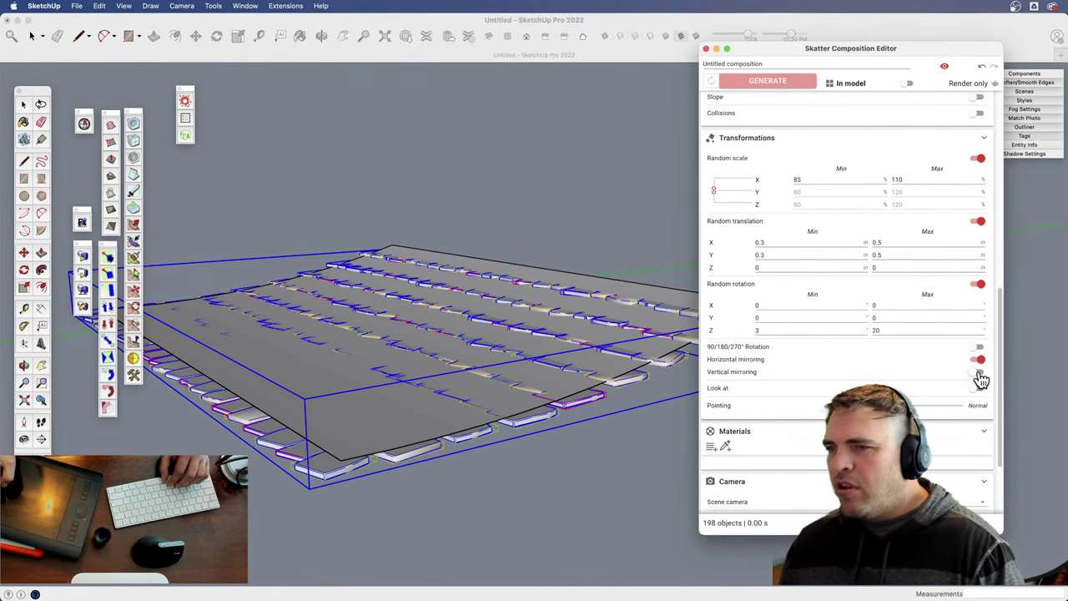
left_click(763, 84)
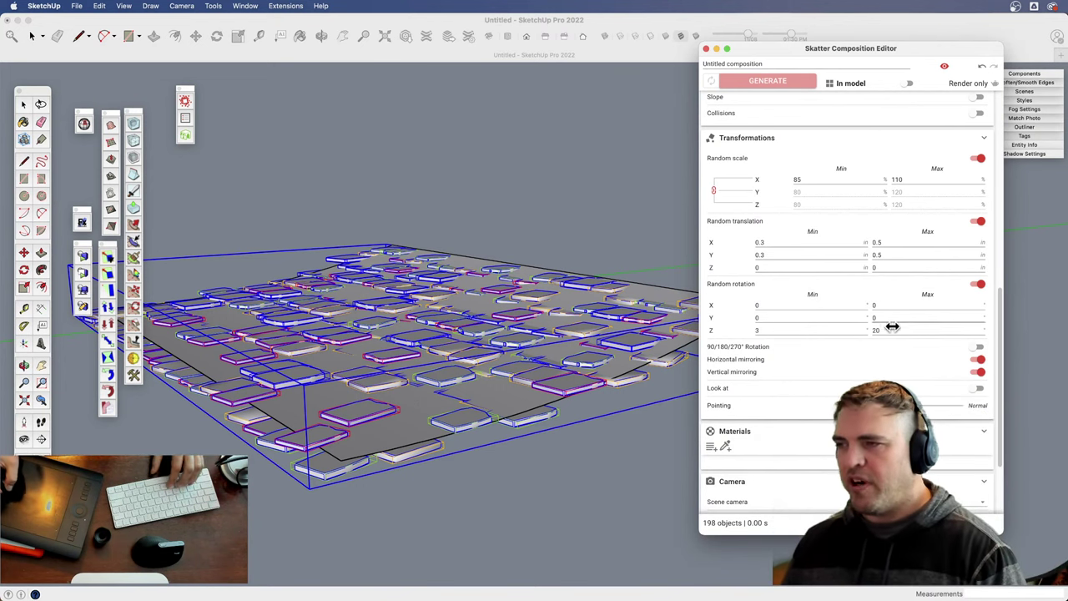
left_click(979, 372)
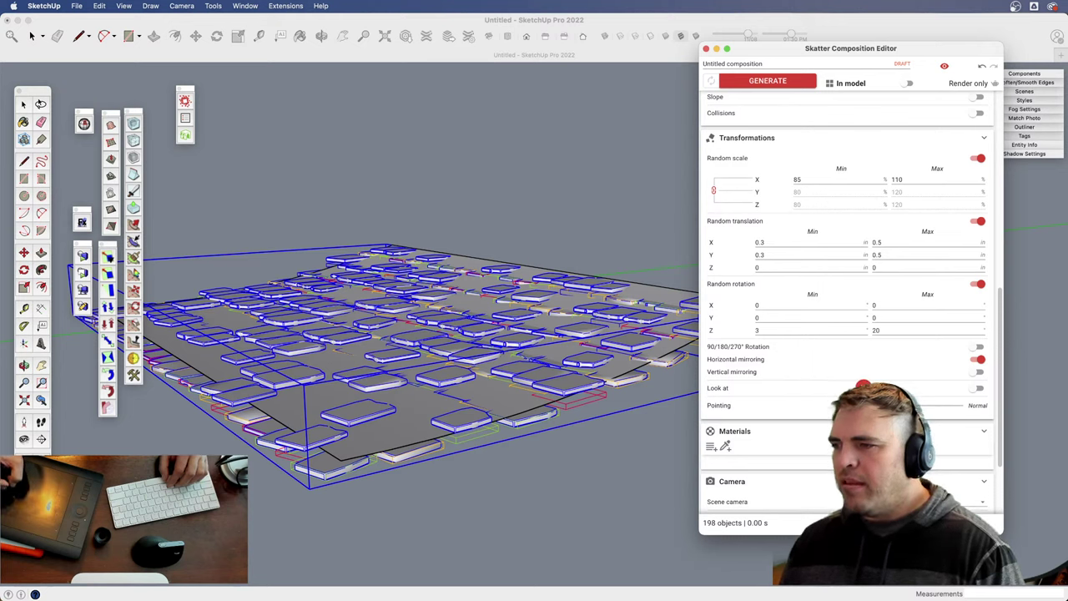
left_click(768, 85)
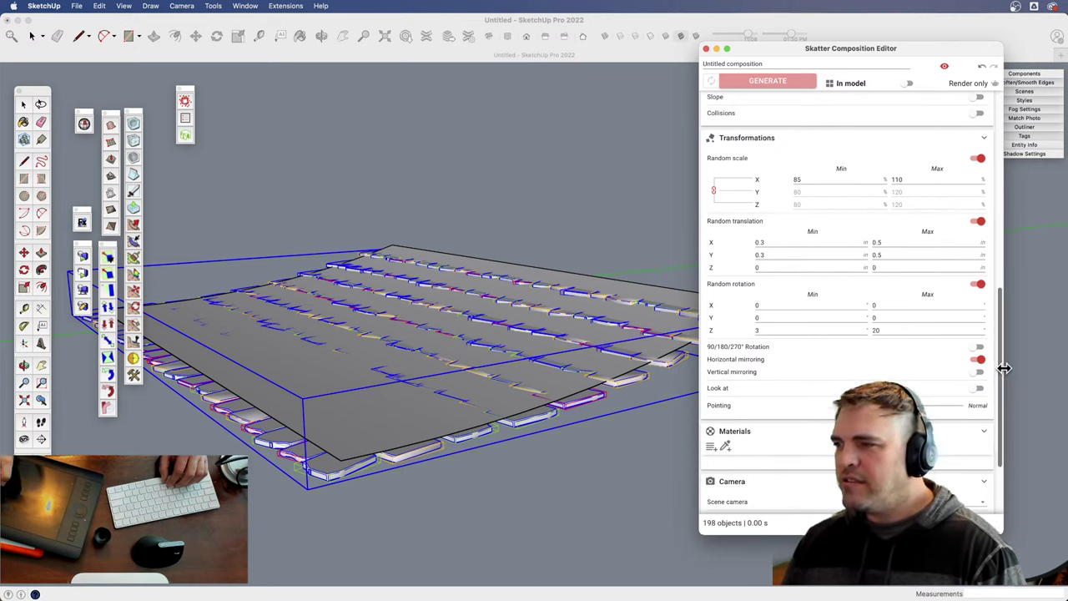
scroll(1009, 401, "down", 3)
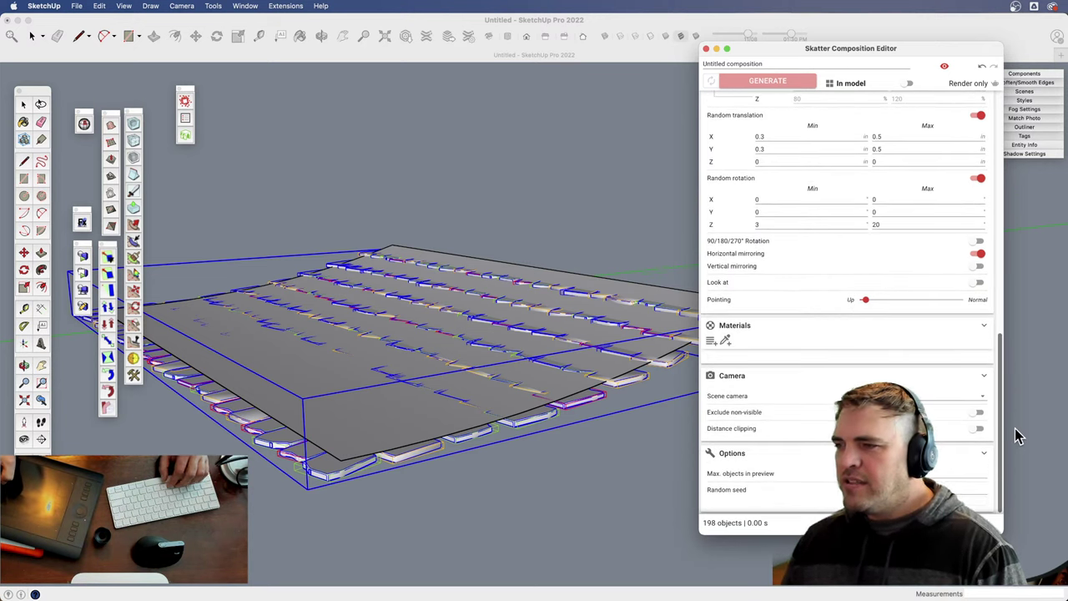
scroll(1015, 428, "up", 8)
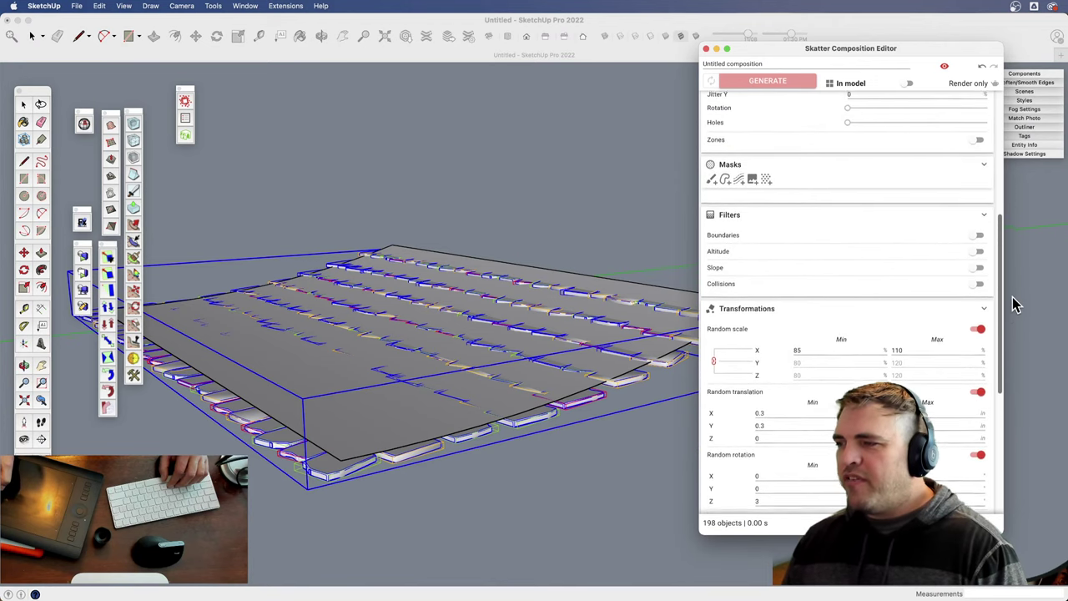
scroll(1015, 296, "up", 2)
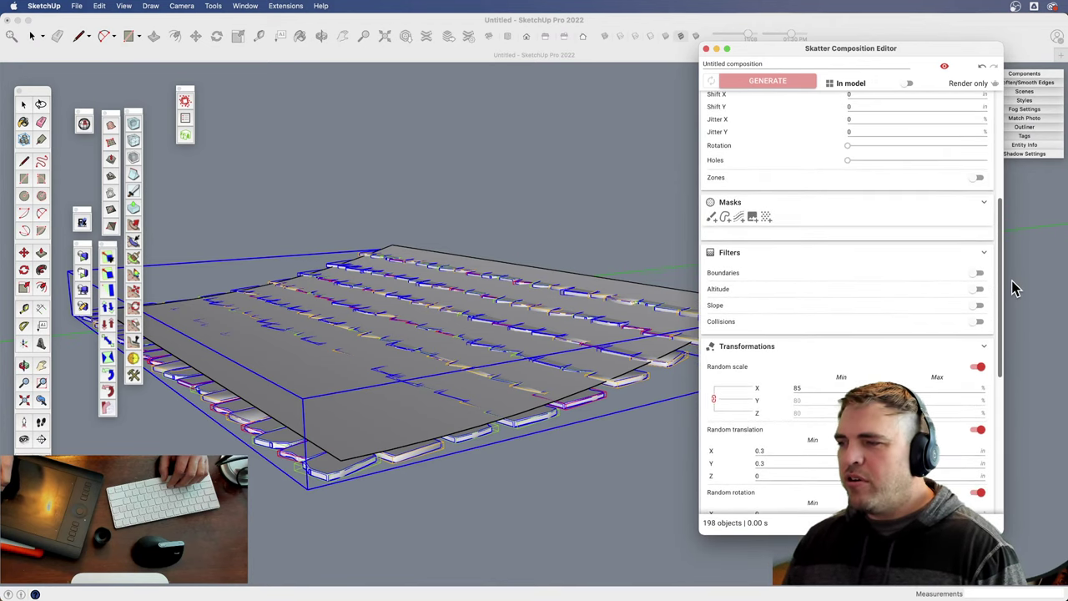
scroll(1011, 280, "up", 1)
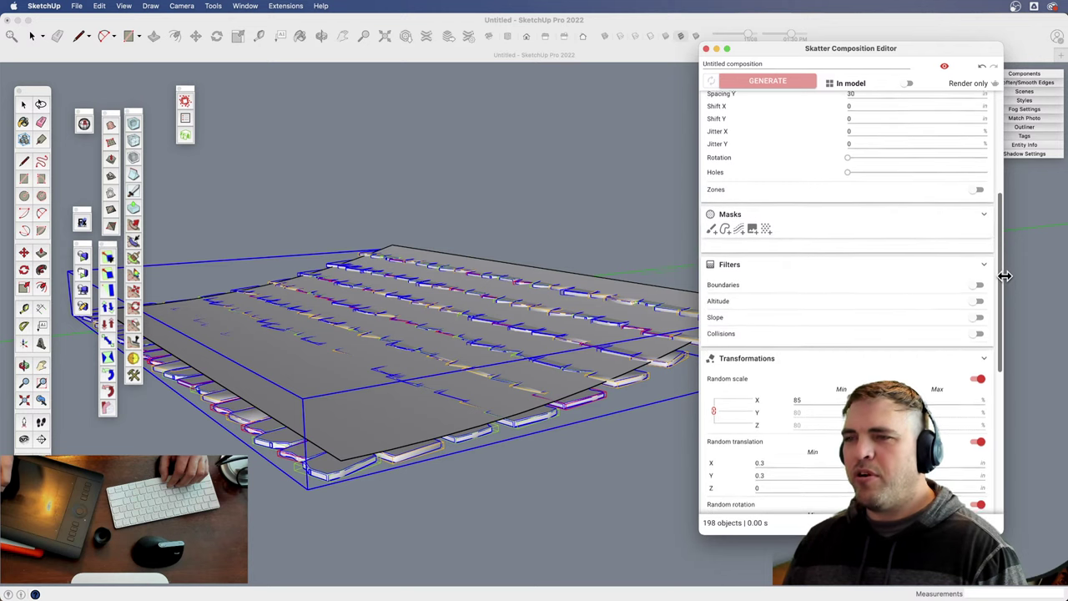
scroll(1004, 276, "up", 6)
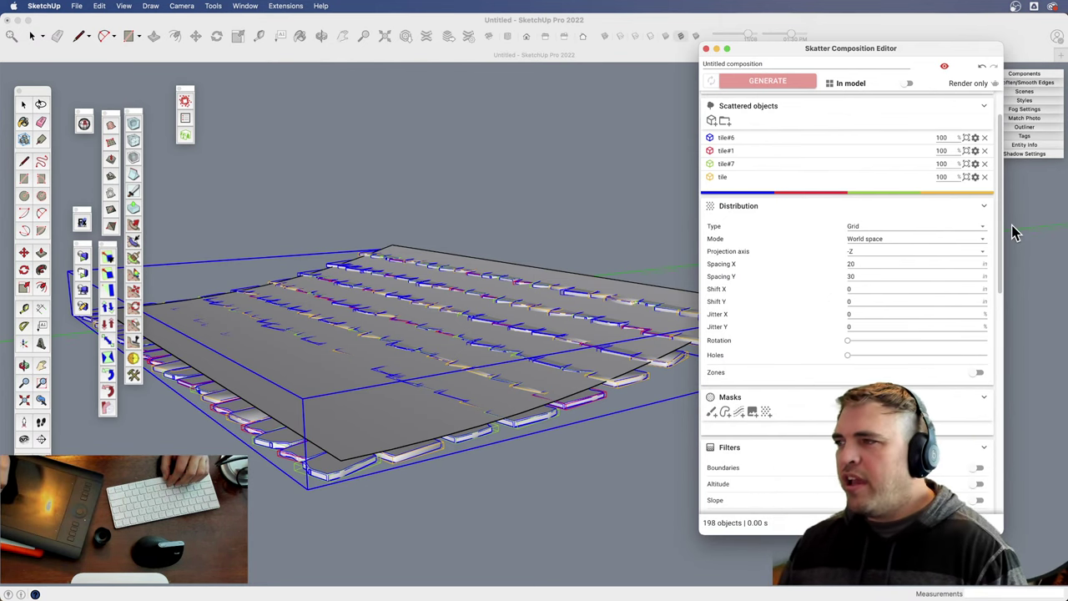
left_click_drag(1004, 237, 1001, 214)
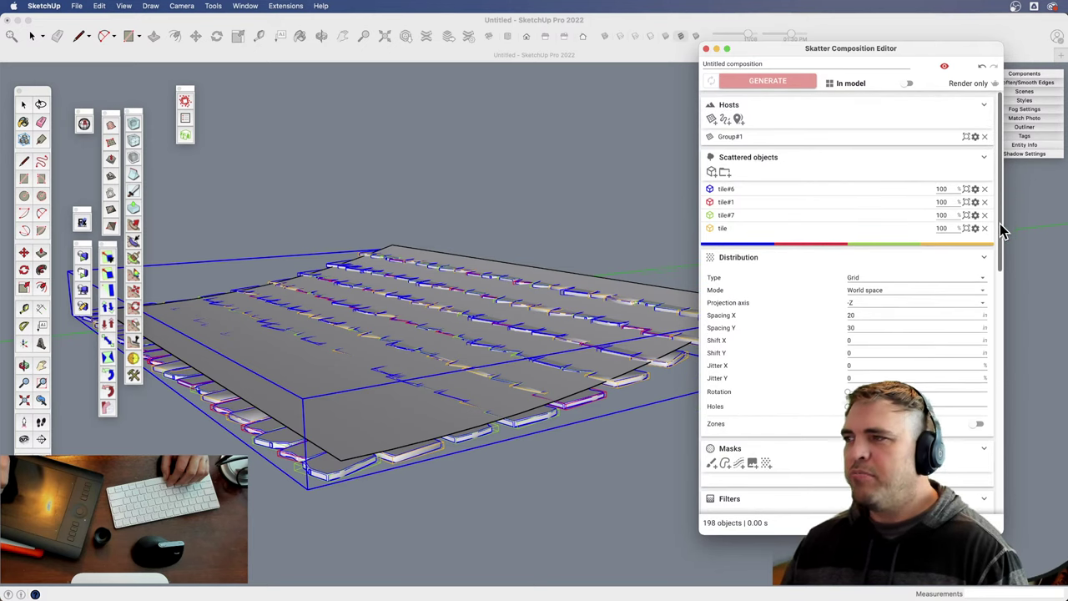
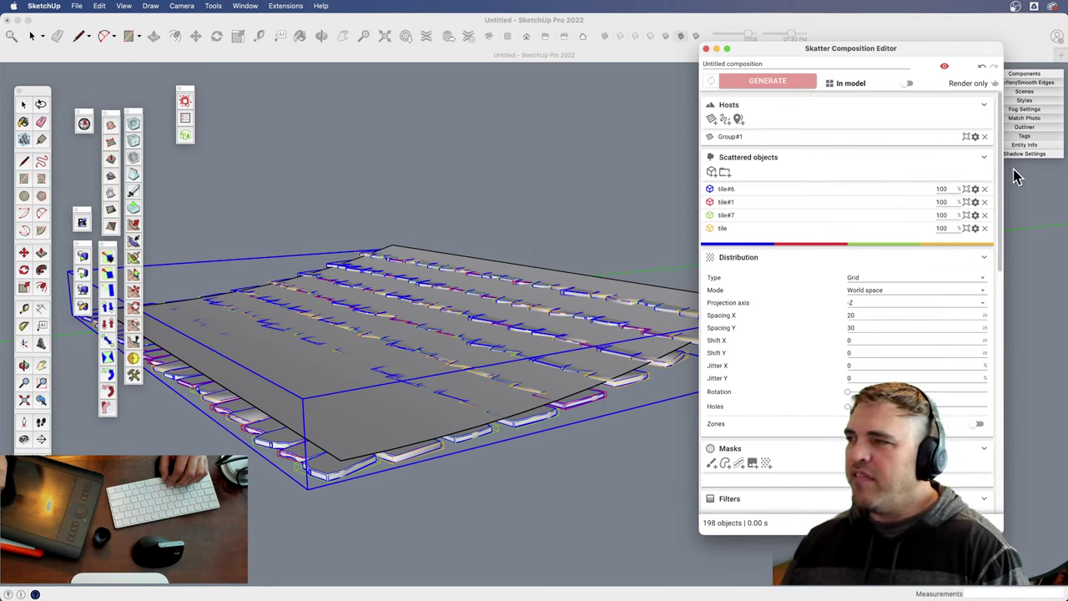
scroll(1001, 188, "down", 4)
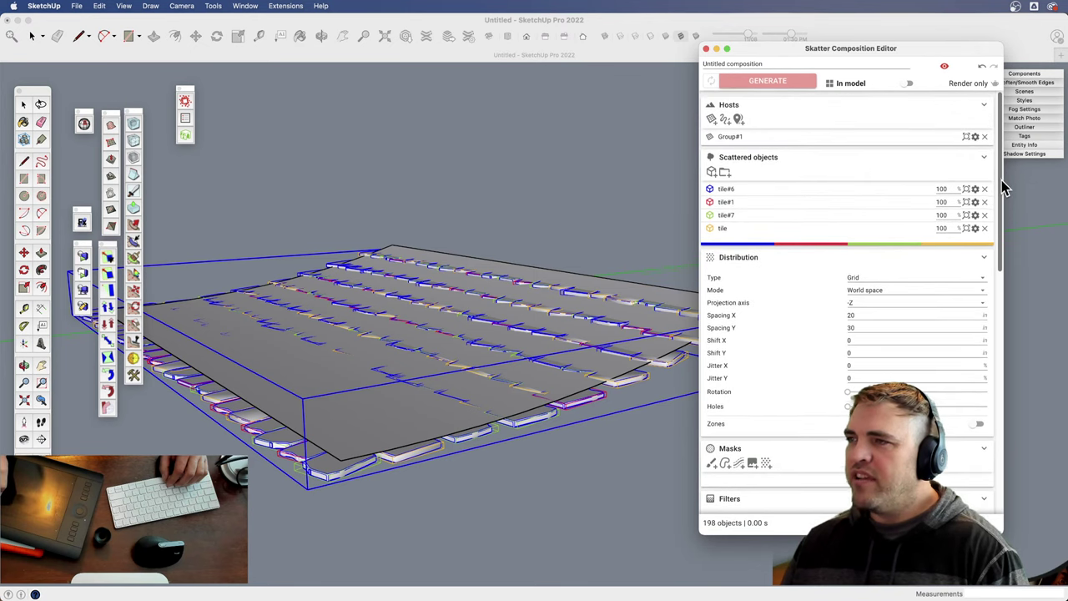
scroll(1010, 242, "down", 4)
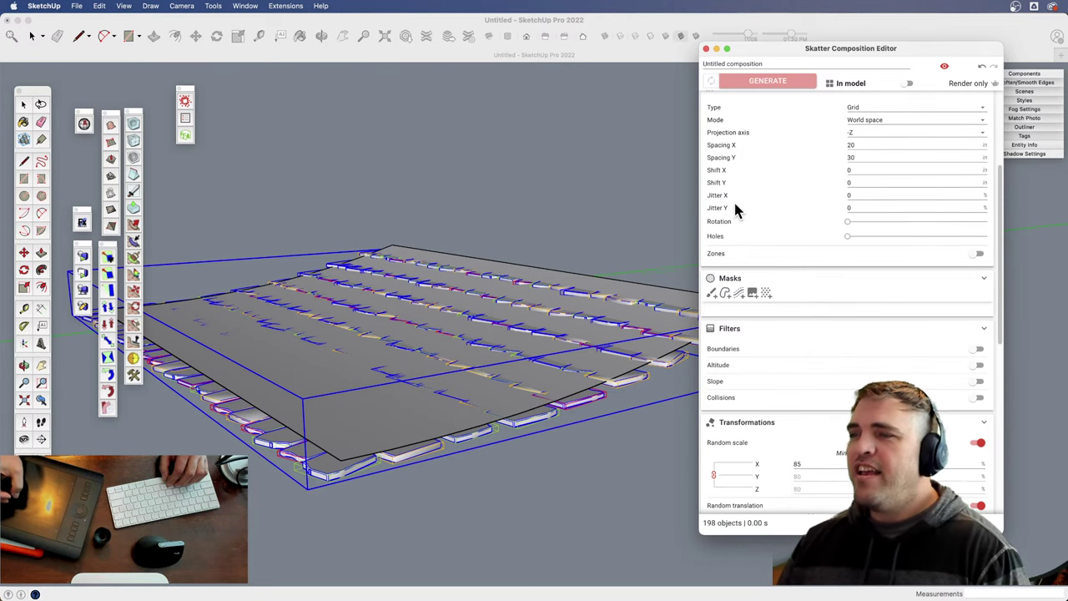
- Move the curved host surface about 29' along the green axis, clear of the generated shingles
mouse_move(643, 230)
middle_mouse_down()
mouse_move(525, 389)
mouse_move(572, 505)
mouse_move(525, 443)
mouse_move(511, 467)
mouse_move(525, 528)
mouse_move(500, 349)
middle_mouse_up()
scroll(534, 408, "up", 3)
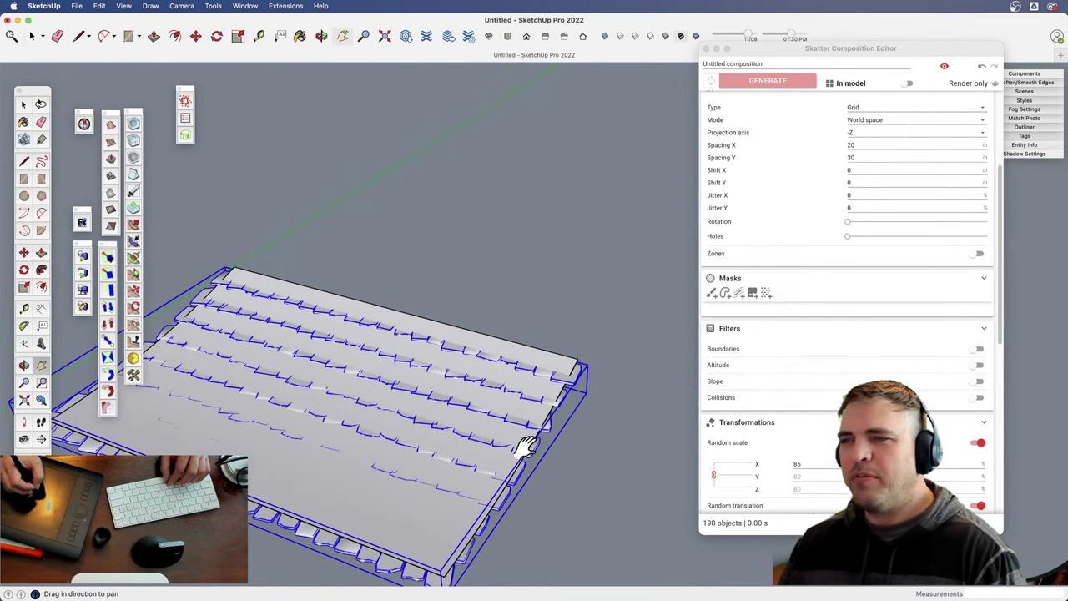
key("z")
middle_click_drag(489, 400, 299, 564)
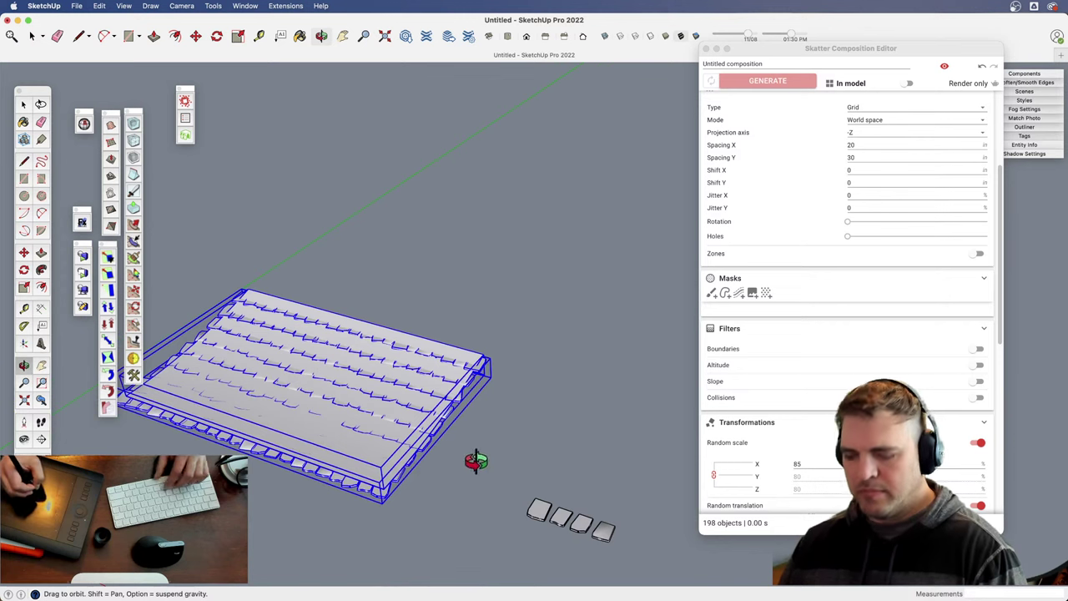
key("m")
left_click(476, 461)
key("Escape")
key("space")
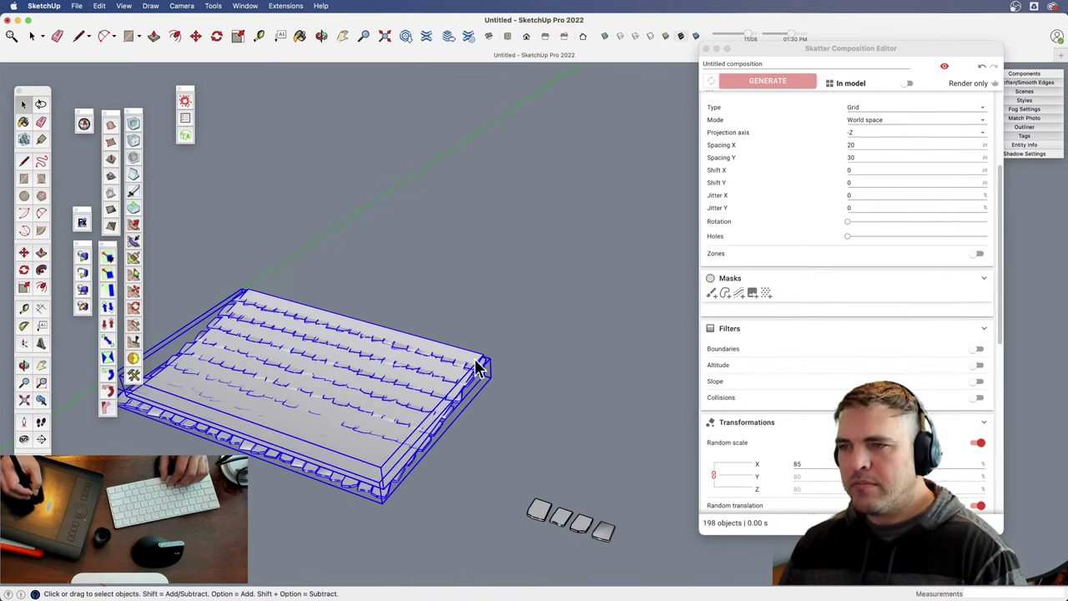
key("m")
left_click(507, 428)
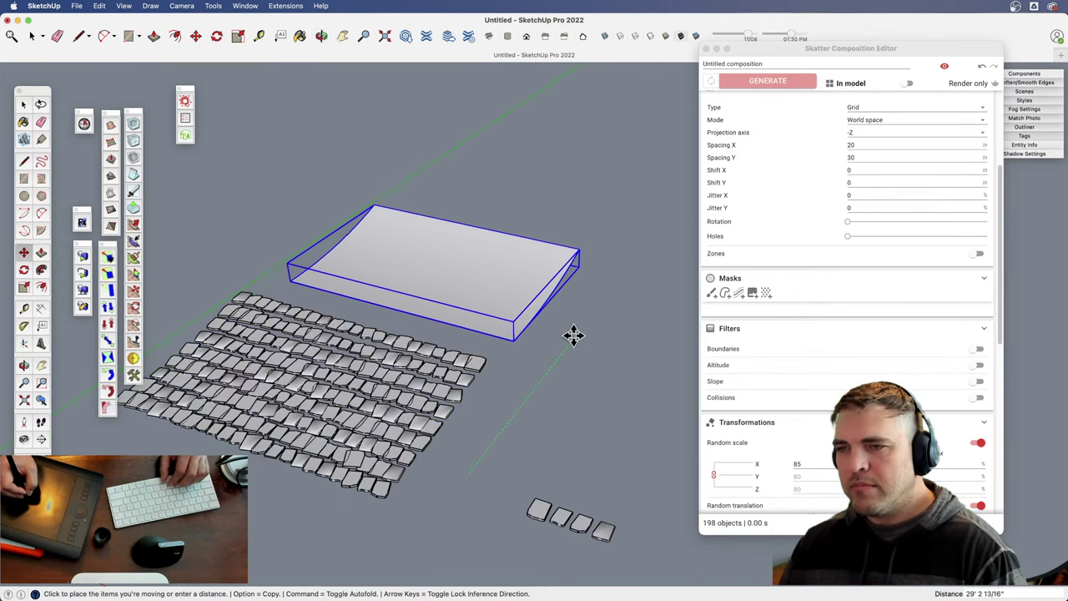
middle_click_drag(519, 384, 521, 429)
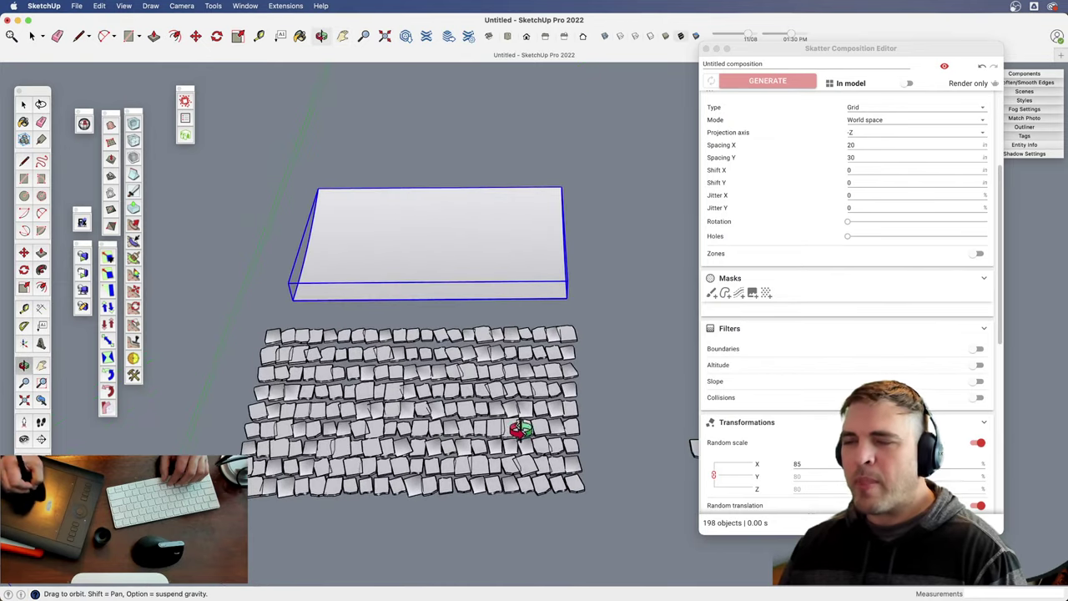
- Open the generated group of shingle rows for editing
scroll(520, 428, "up", 6)
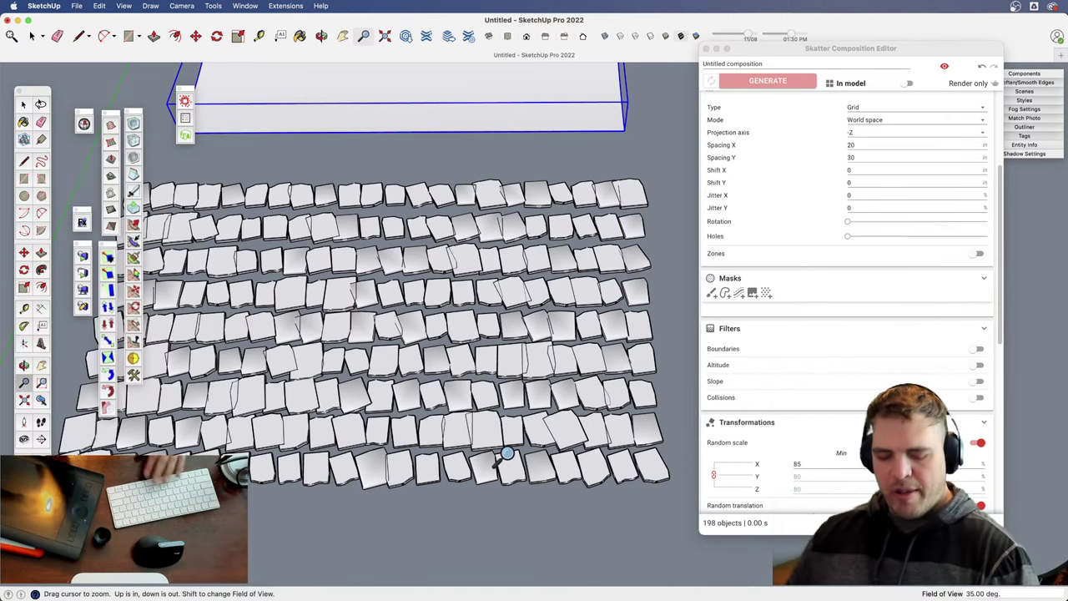
middle_click_drag(544, 392, 385, 327)
double_click(441, 362)
key("z")
left_click_drag(405, 403, 387, 270)
middle_click_drag(387, 270, 345, 379)
- Select every other row of shingles inside the group
key("space")
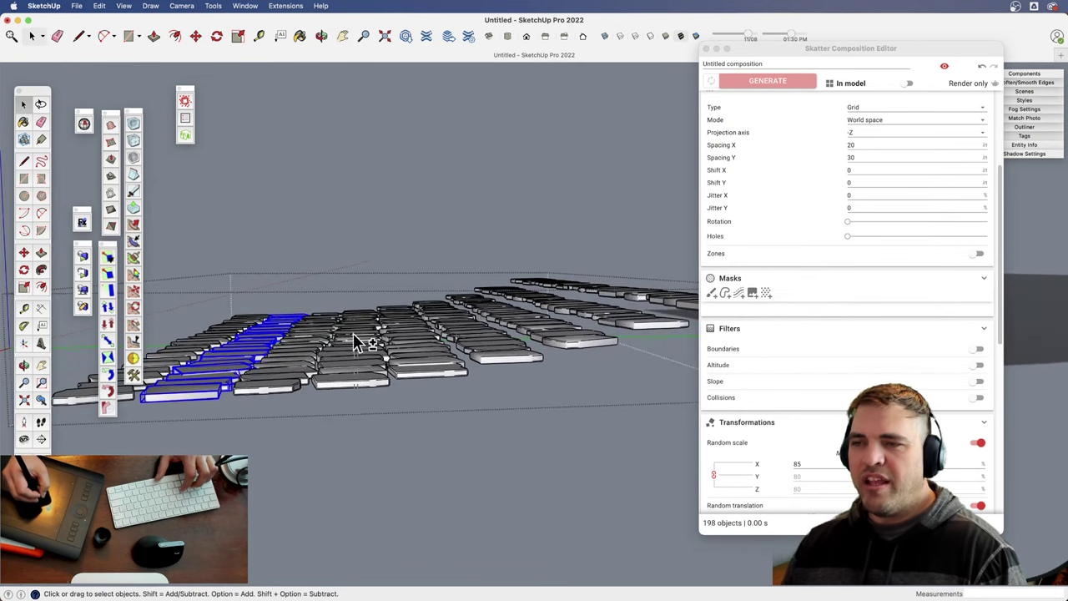
middle_click_drag(425, 328, 357, 388)
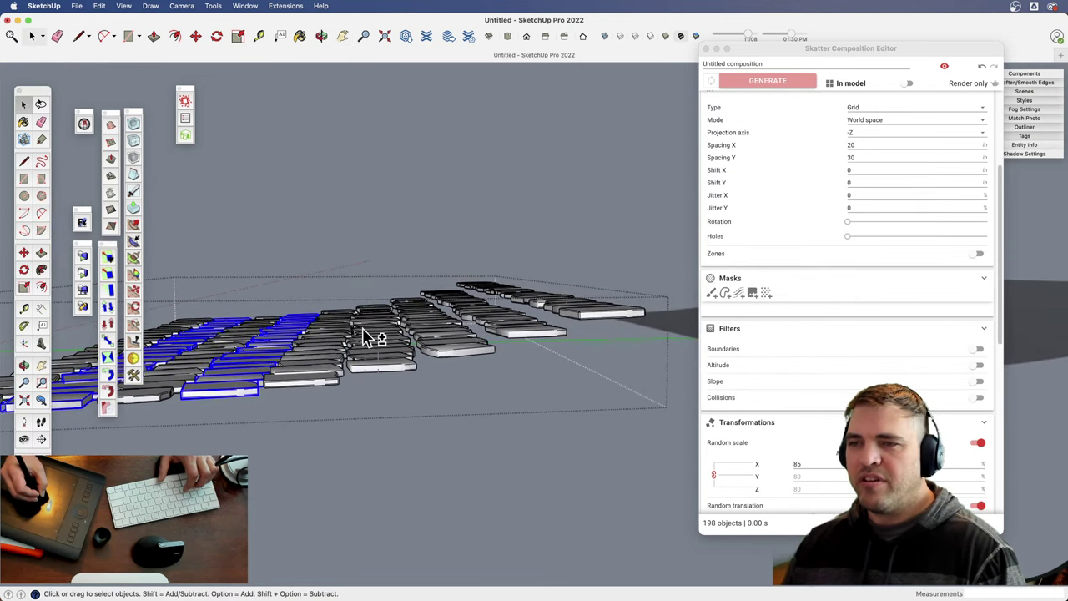
right_click(401, 245)
middle_click_drag(451, 328, 534, 313, "shift")
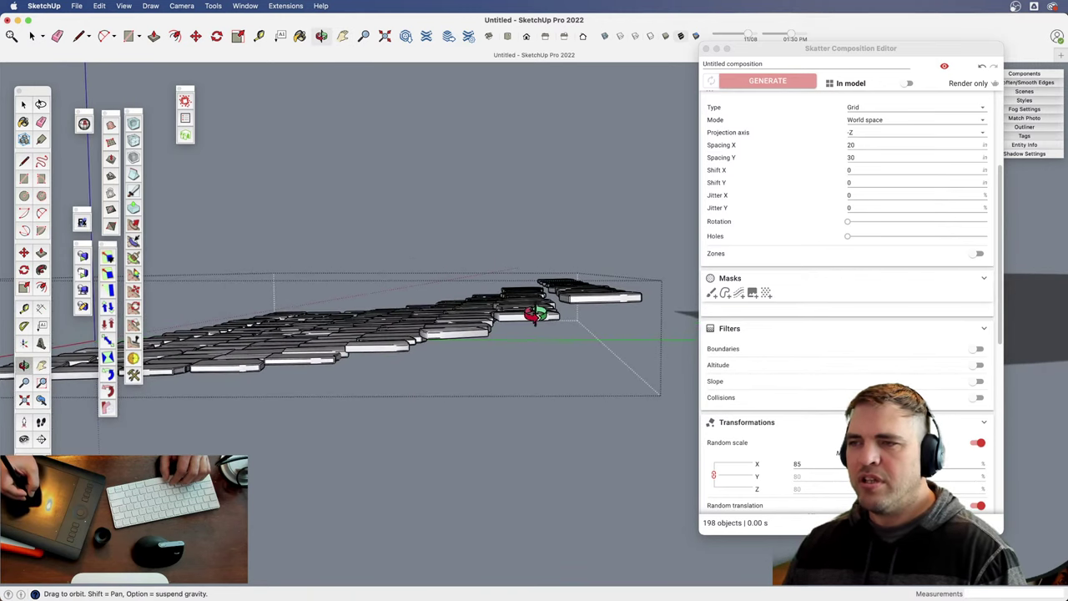
left_click(524, 307)
middle_click_drag(436, 353, 512, 333)
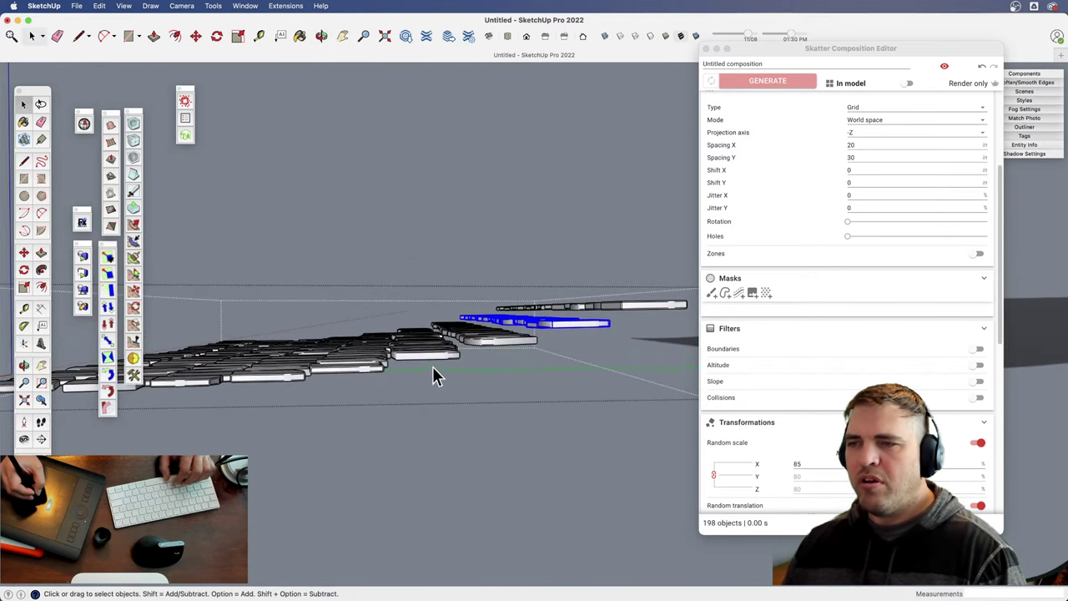
middle_click_drag(401, 371, 424, 370)
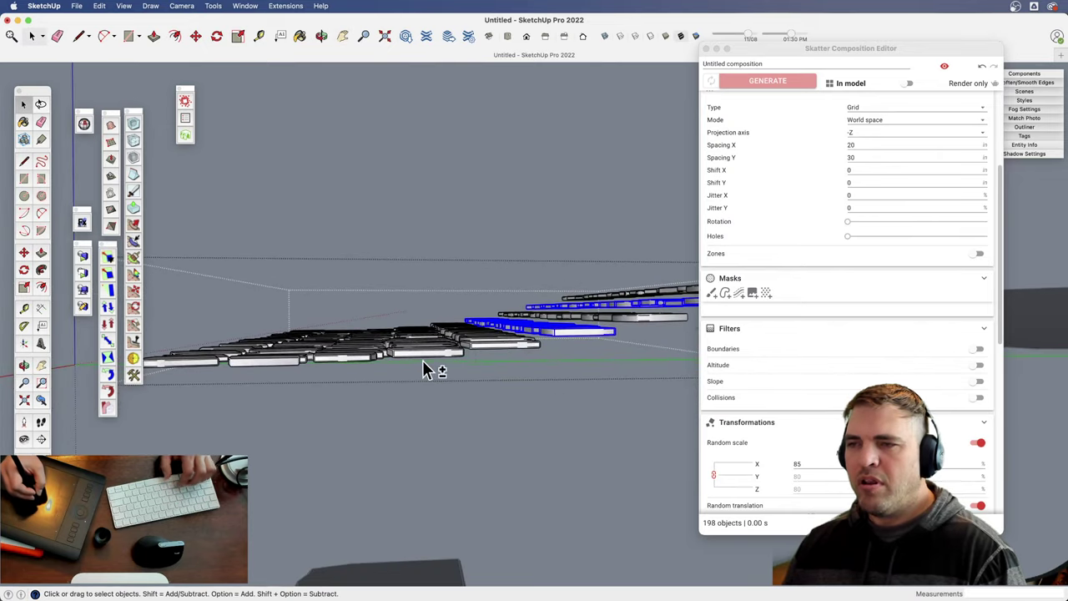
middle_click_drag(411, 320, 615, 492)
left_click(408, 343, "shift")
middle_click_drag(305, 359, 518, 413, "shift")
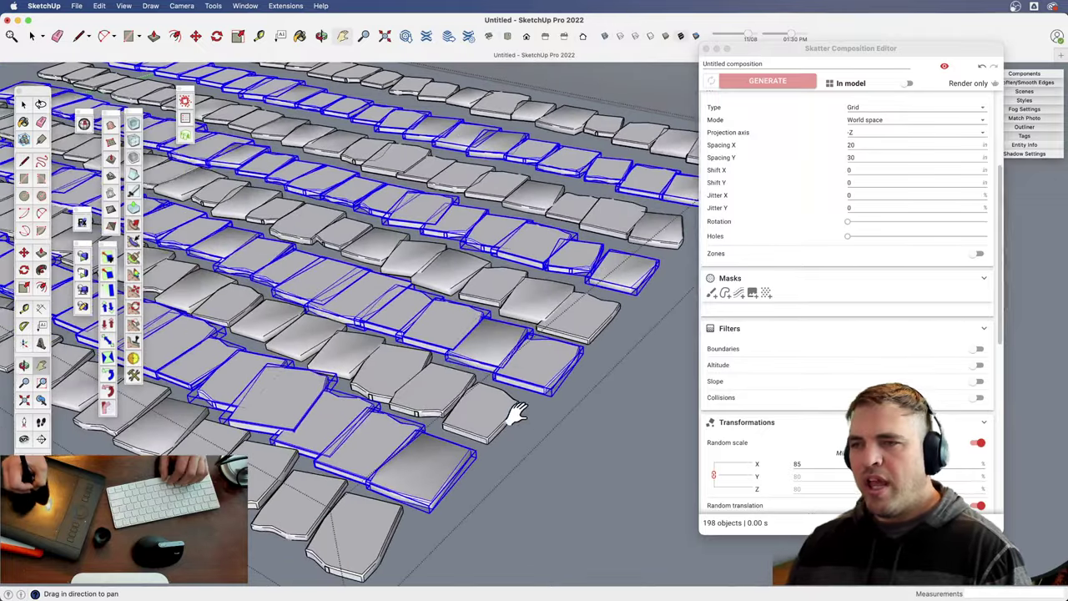
- Shift the selected alternate rows about 1' 5" sideways along the red axis and fine-tune the offset to stagger the joints
key("m")
left_click(438, 392)
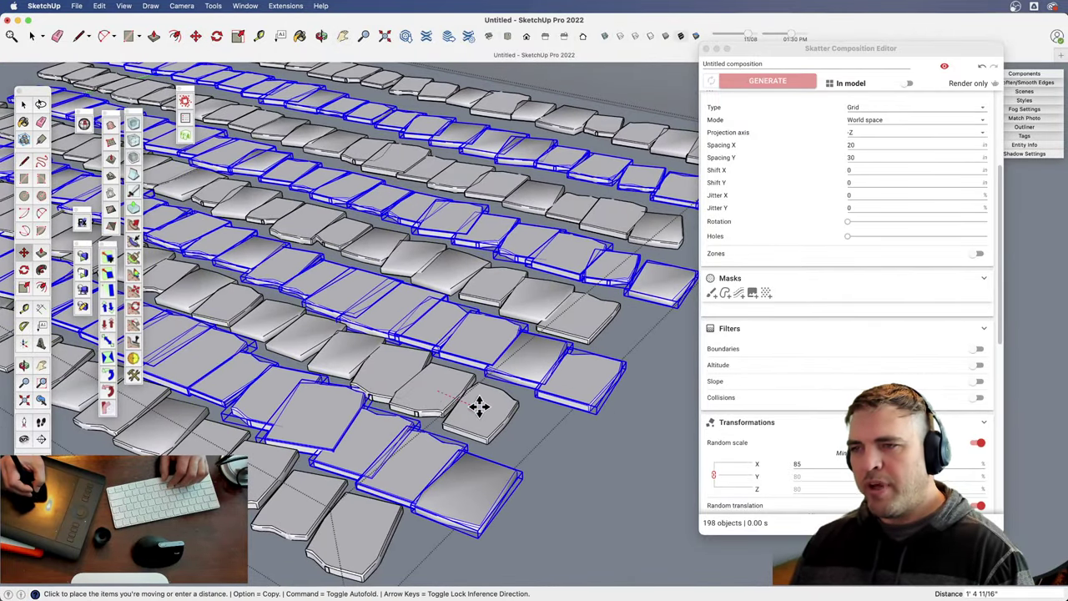
left_click(479, 407)
middle_click_drag(476, 370, 522, 381)
left_click(544, 373)
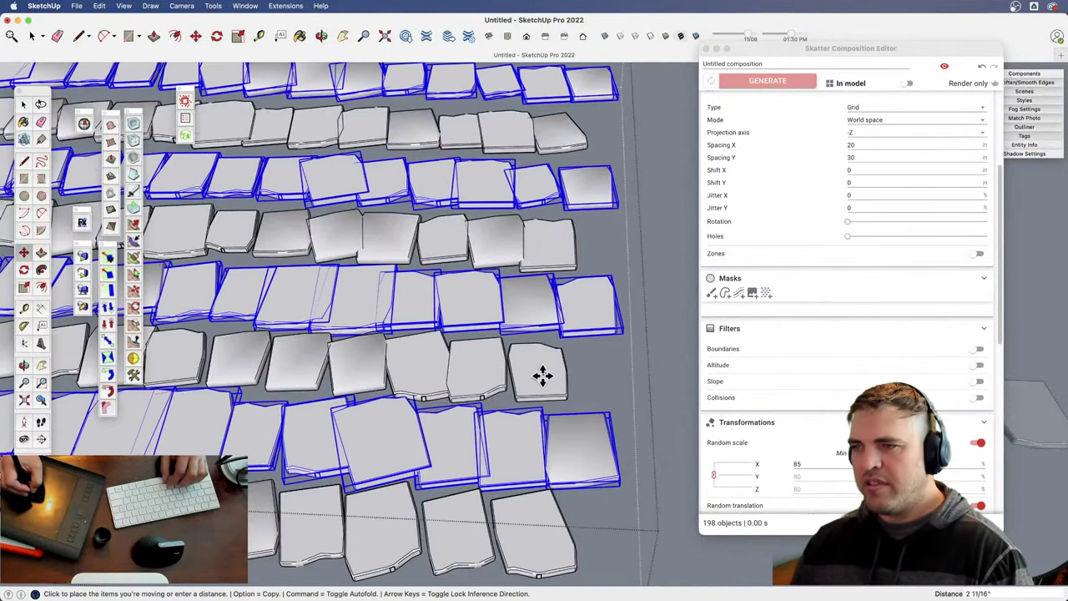
left_click(531, 376)
- Open the first source tile component beside the roof and lengthen its geometry along the green axis, scaling about its center
key("z")
left_click_drag(497, 393, 486, 446)
middle_click_drag(509, 447, 405, 282)
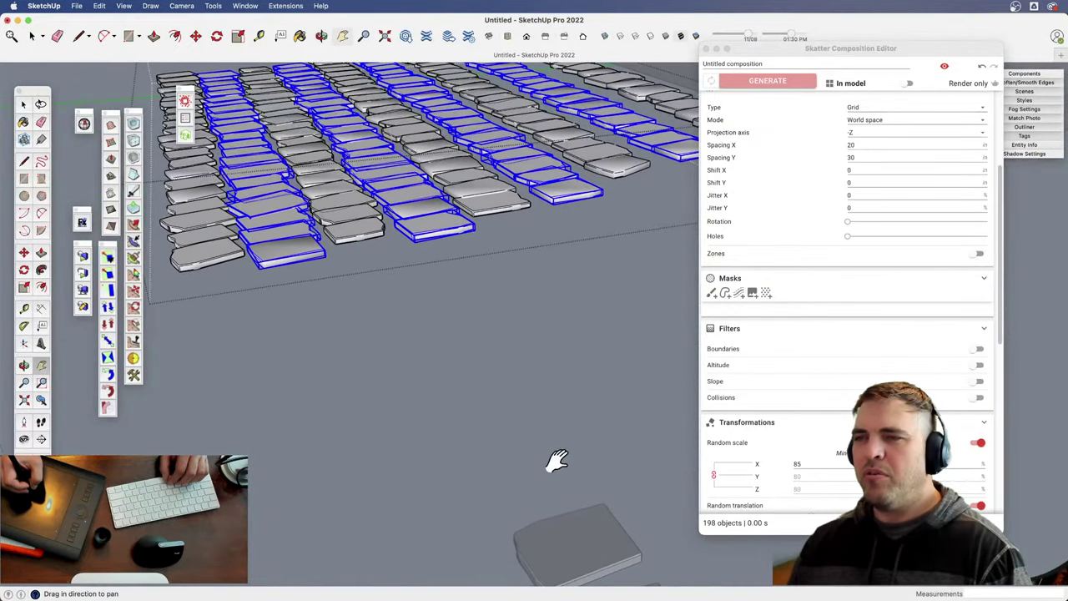
middle_click_drag(577, 510, 491, 377, "shift")
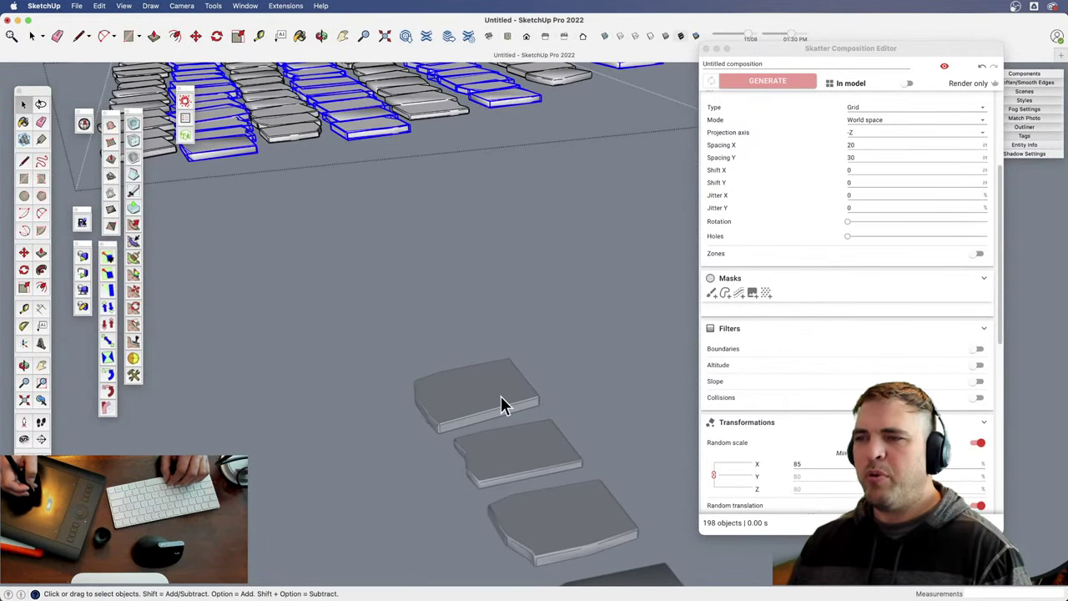
double_click(478, 388)
double_click(478, 388)
key("z")
left_click_drag(478, 388, 476, 461)
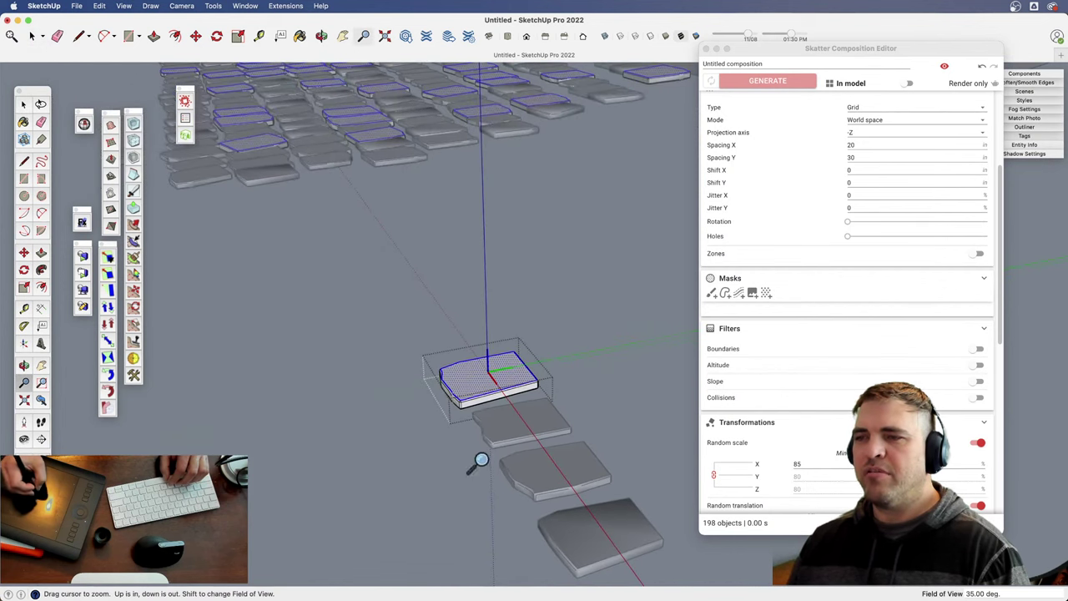
key("space")
key("s")
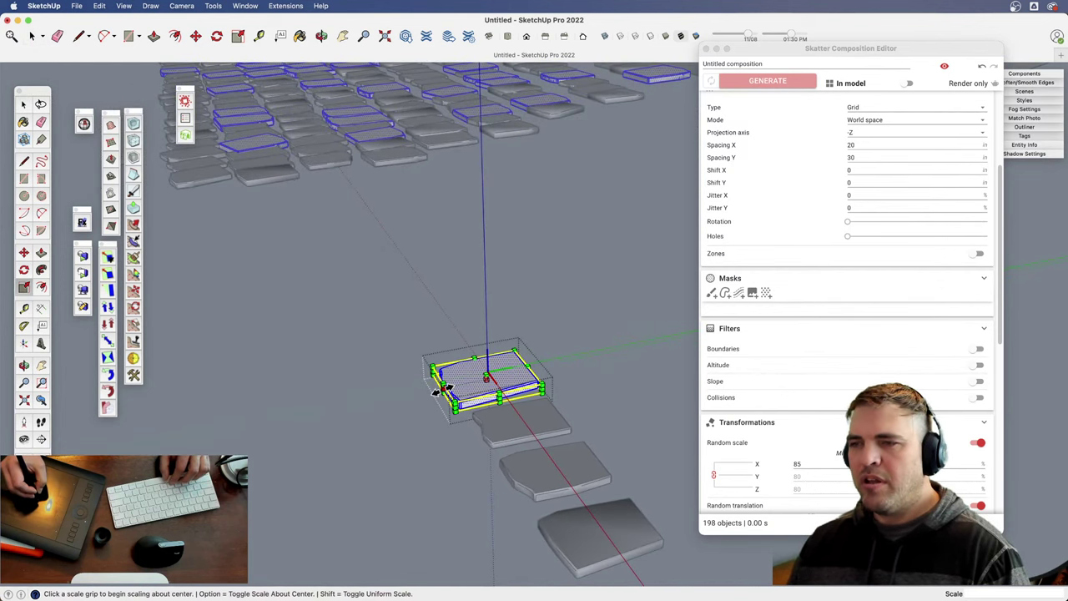
left_click_drag(443, 389, 427, 395)
key("space")
- Lengthen the geometry of the other three source tile components along the green axis, scaling each about its center
triple_click(514, 426)
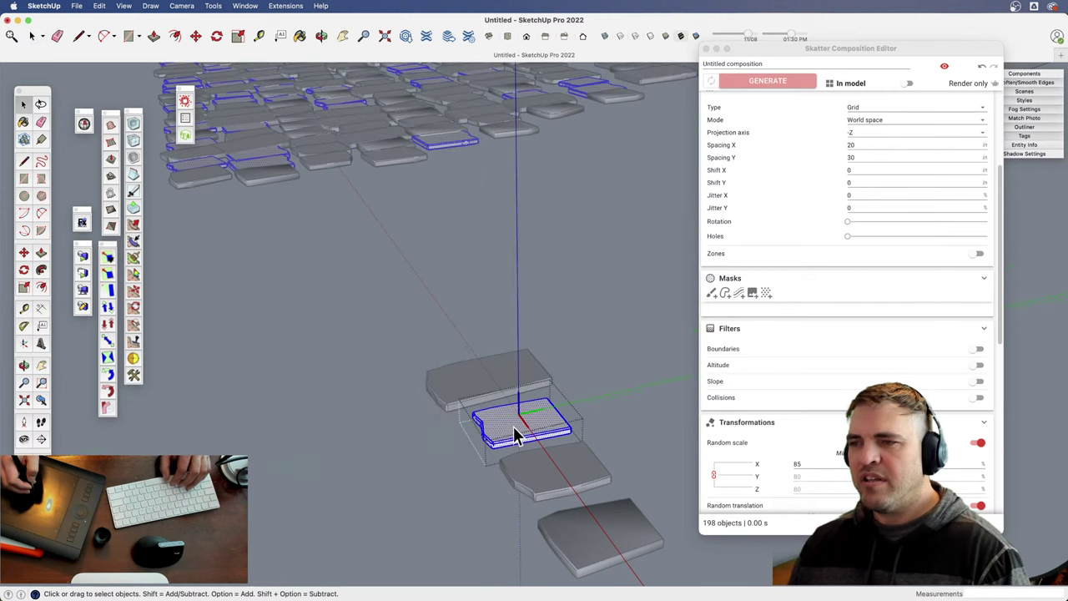
key("s")
left_click_drag(480, 431, 462, 439)
key("space")
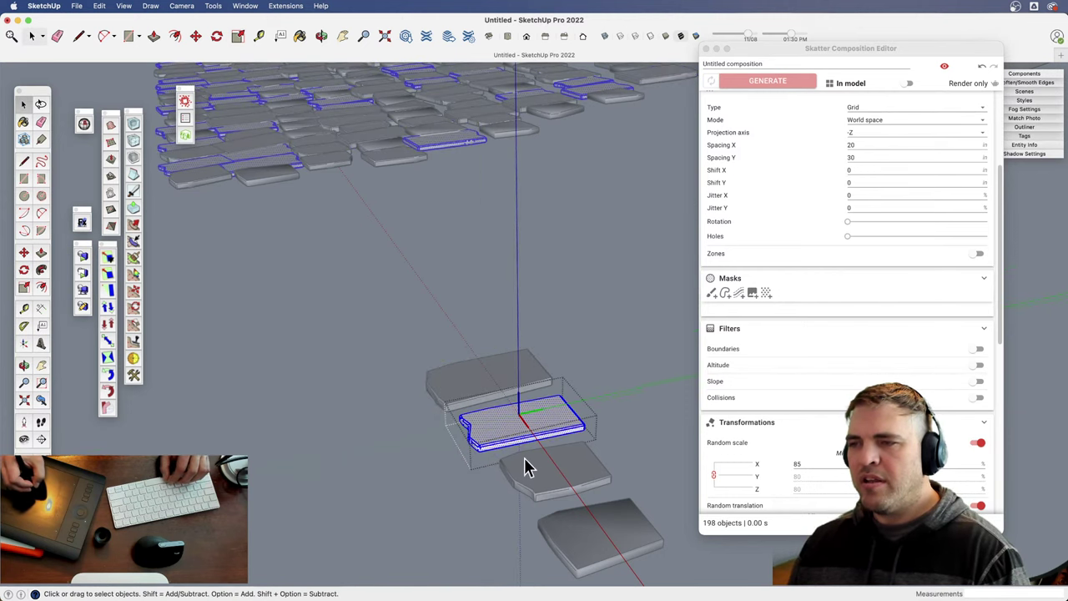
triple_click(530, 466)
middle_click_drag(530, 468, 468, 419, "shift")
key("s")
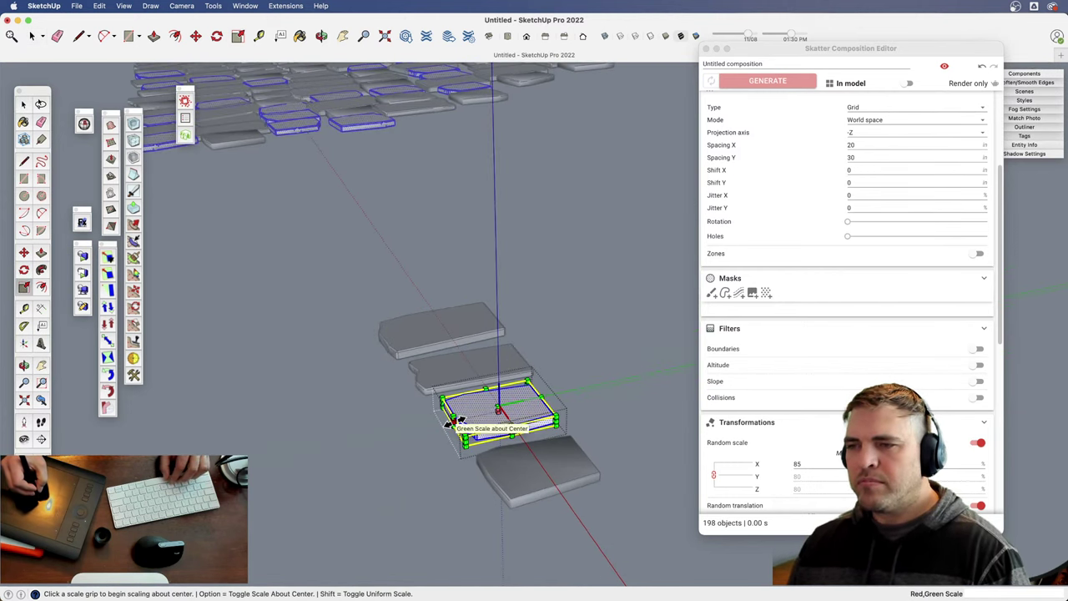
key("space")
left_click(519, 476)
key("s")
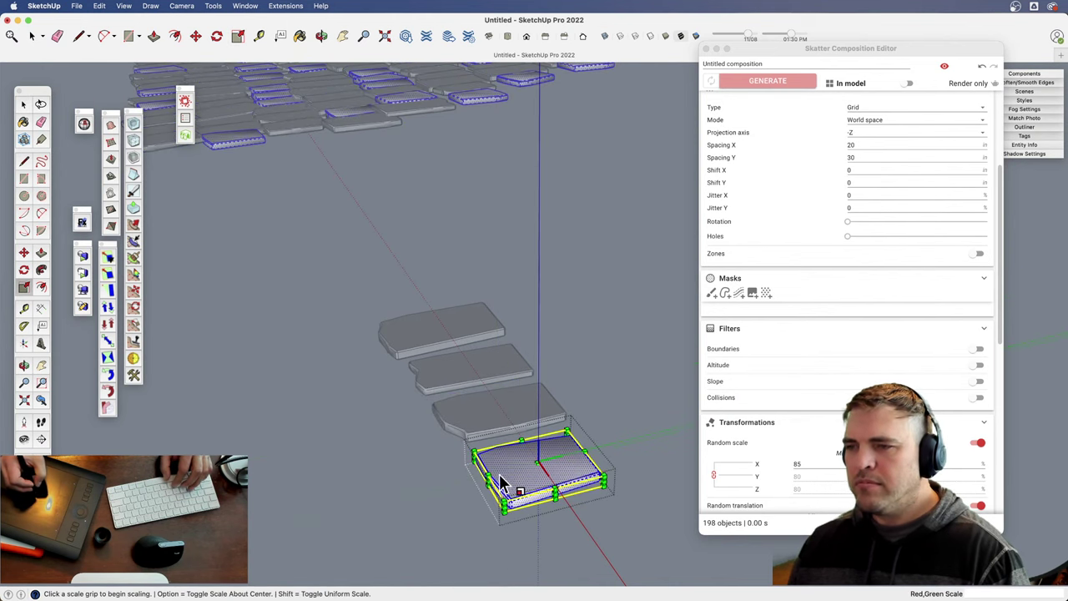
left_click_drag(490, 481, 466, 490)
- Examine the overlap between the lengthened shingle rows from a low side angle
key("z")
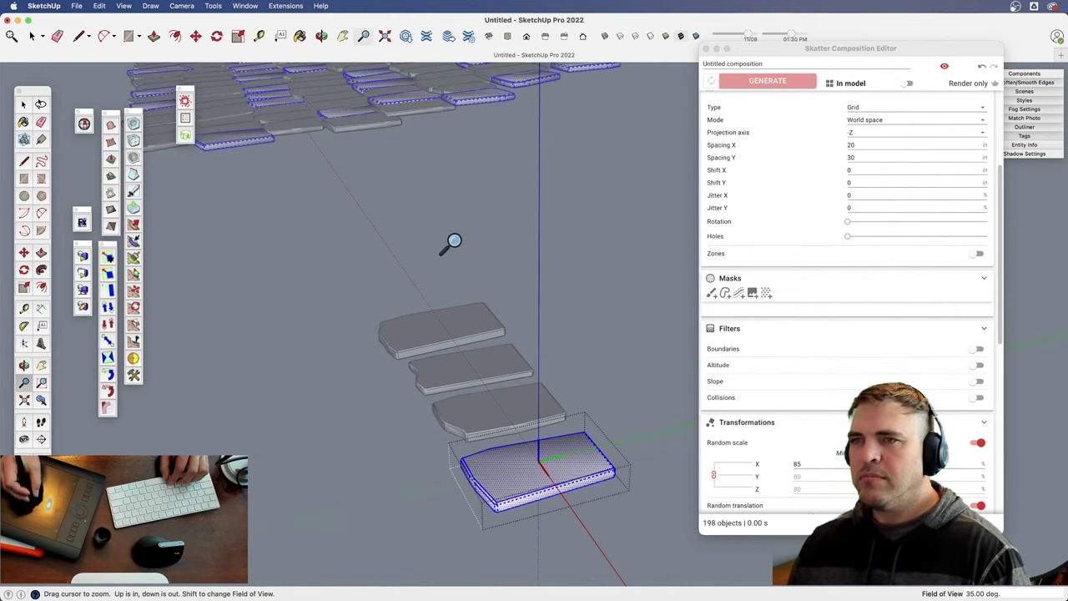
left_click_drag(453, 243, 426, 313)
key("h")
left_click_drag(422, 319, 472, 411)
middle_click_drag(473, 409, 381, 298)
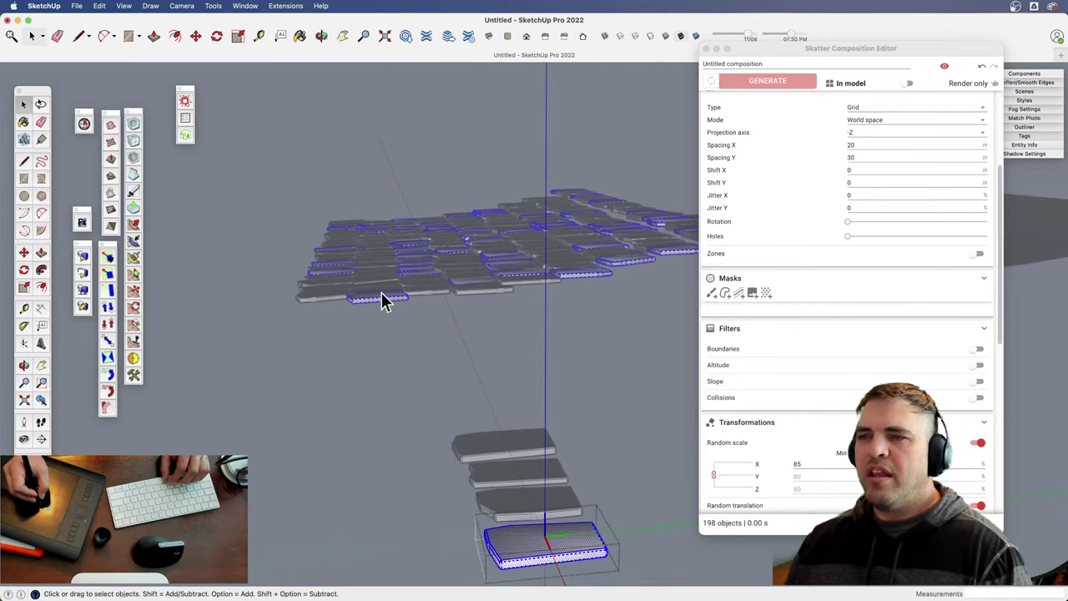
scroll(379, 267, "up", 3)
left_click_drag(379, 267, 383, 203)
key("h")
left_click_drag(384, 204, 506, 350)
key("o")
left_click_drag(453, 375, 439, 320)
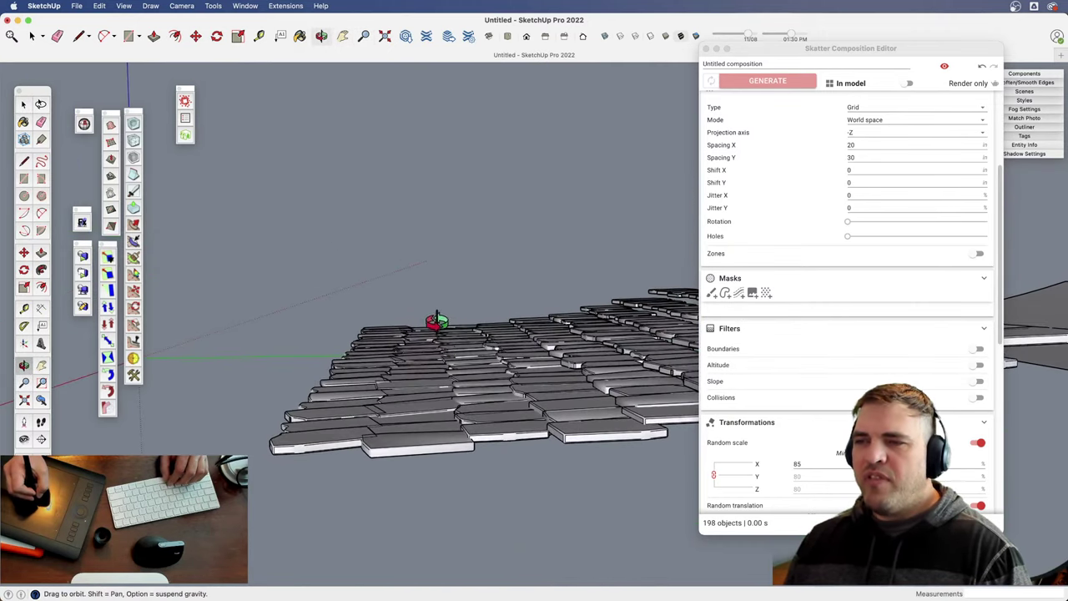
- Open the shingle group and rotate the second row from the low edge by 7.7°, raising its lower end above the first row
key("space")
left_click(421, 315)
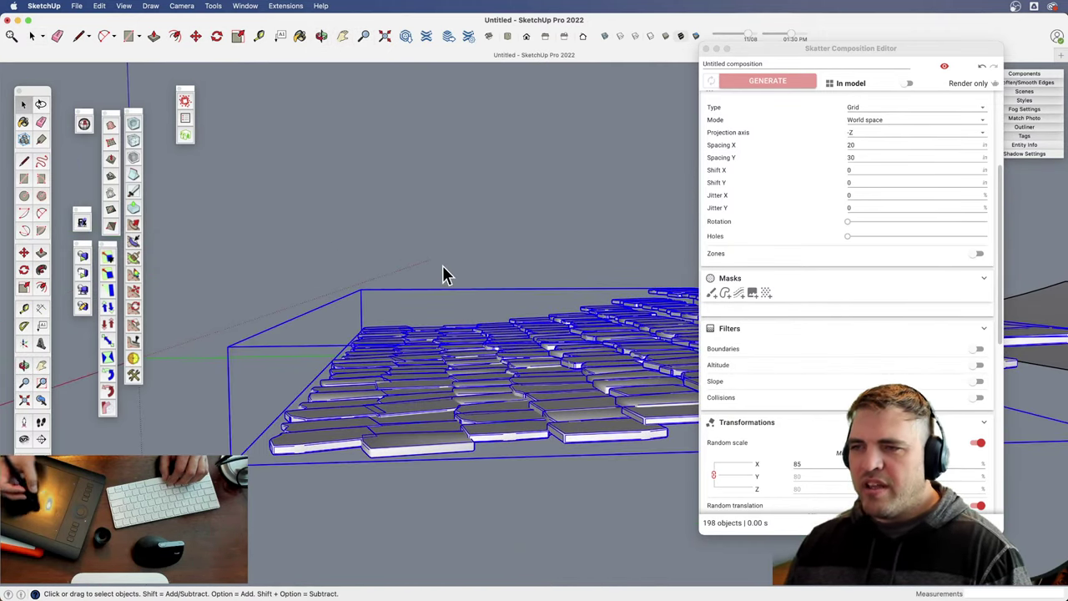
double_click(424, 397)
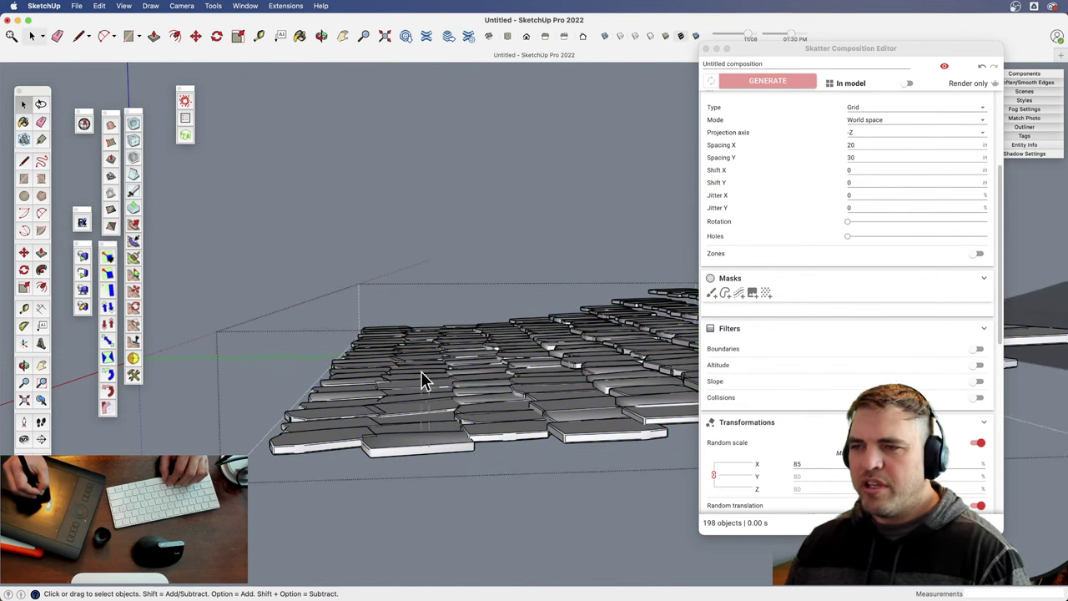
left_click_drag(422, 303, 421, 302)
key("z")
left_click_drag(453, 400, 464, 334)
key("h")
left_click_drag(464, 377, 503, 319)
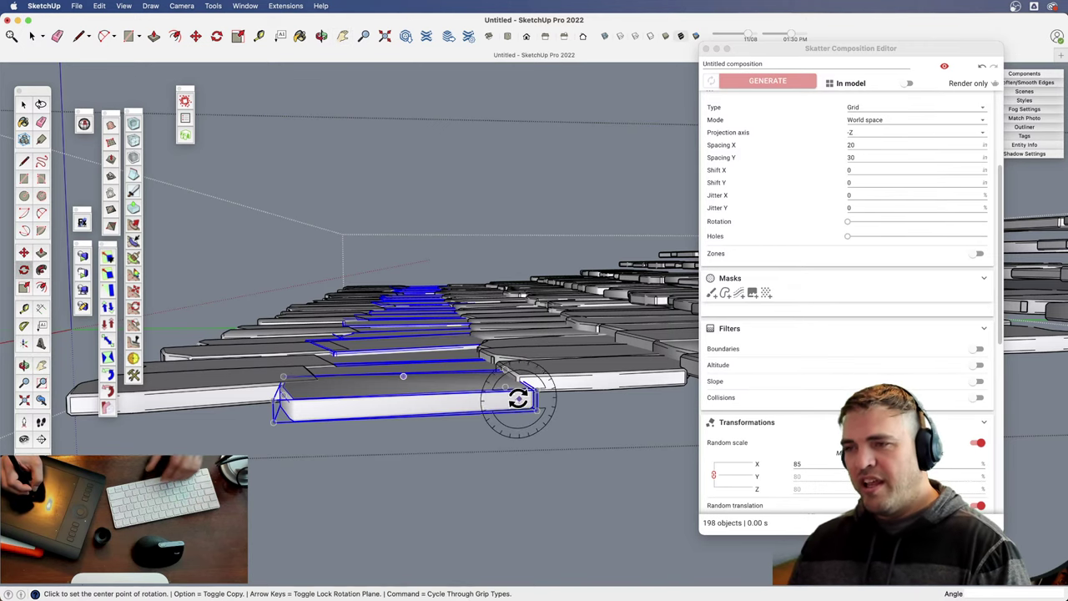
left_click(517, 399)
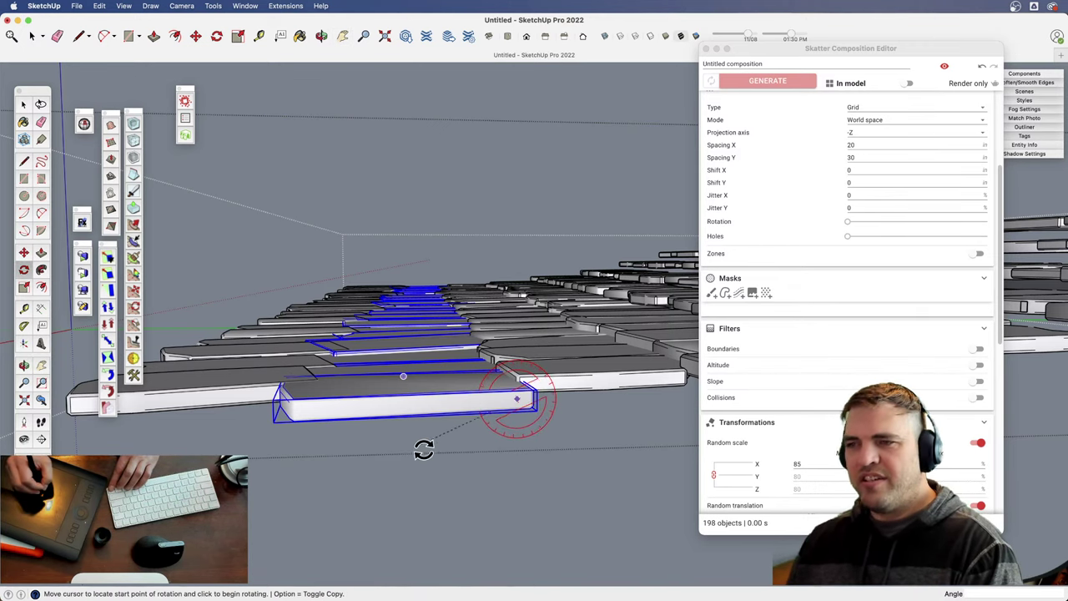
left_click(504, 511)
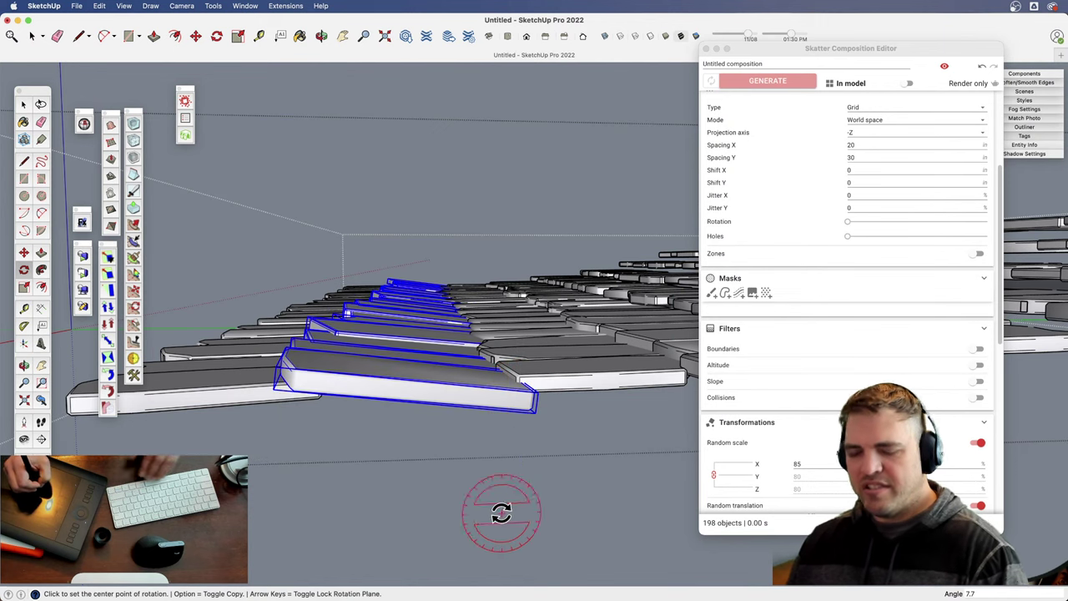
middle_click_drag(471, 418, 424, 381)
key("space")
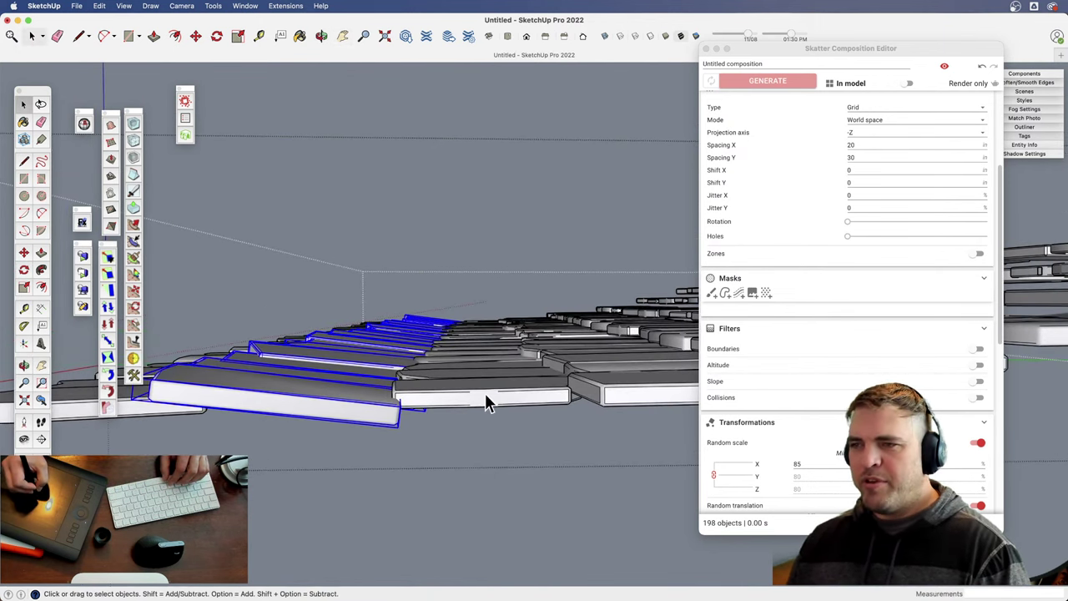
left_click(495, 333)
key("q")
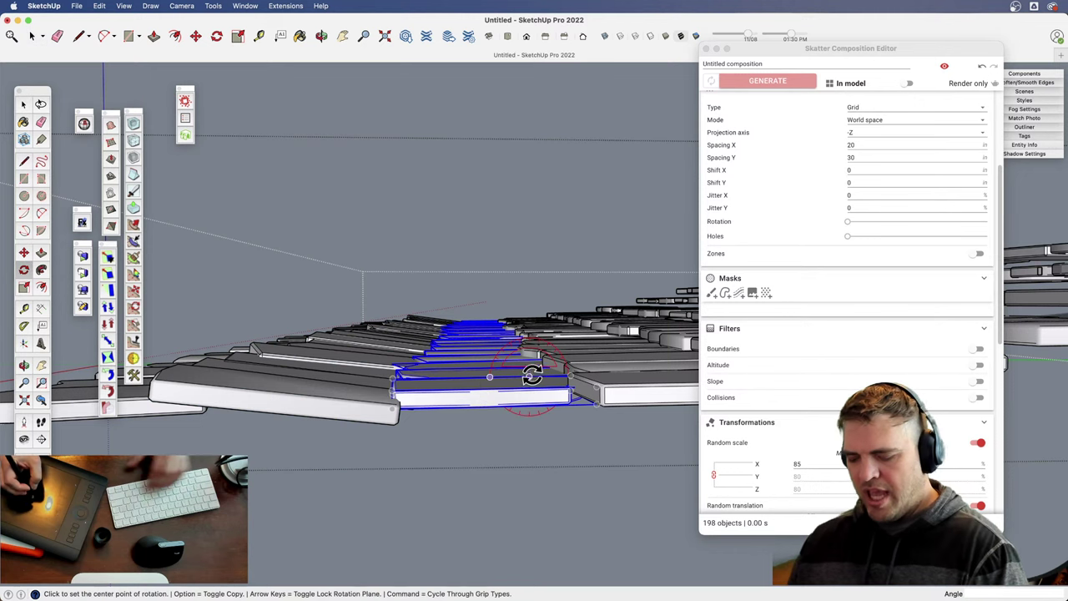
left_click(571, 499)
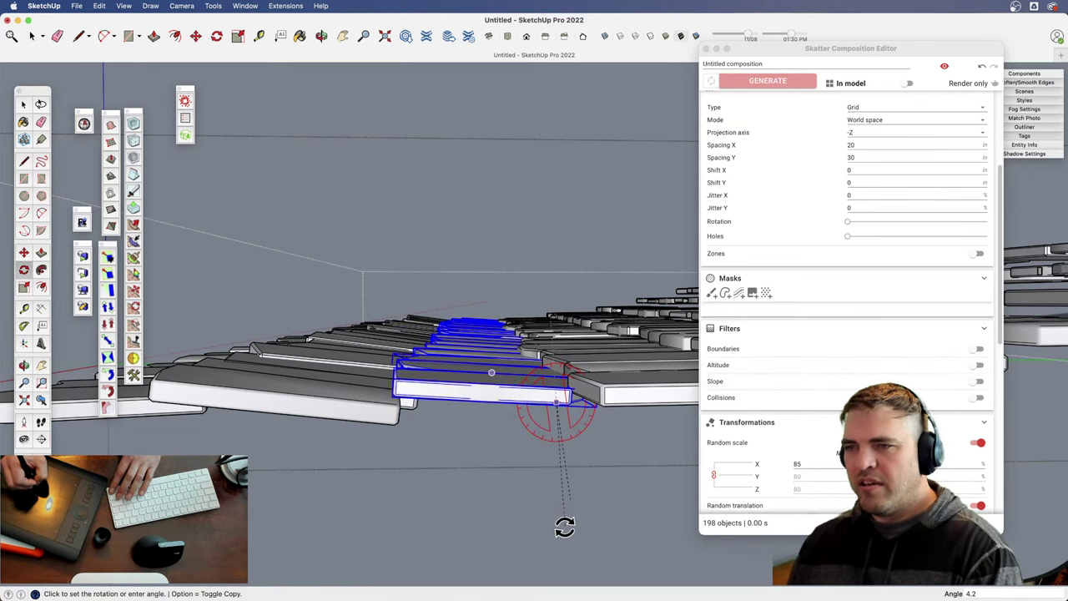
key("Escape")
- Scale the third shingle row from the side facing the second row
middle_click_drag(467, 406, 514, 443)
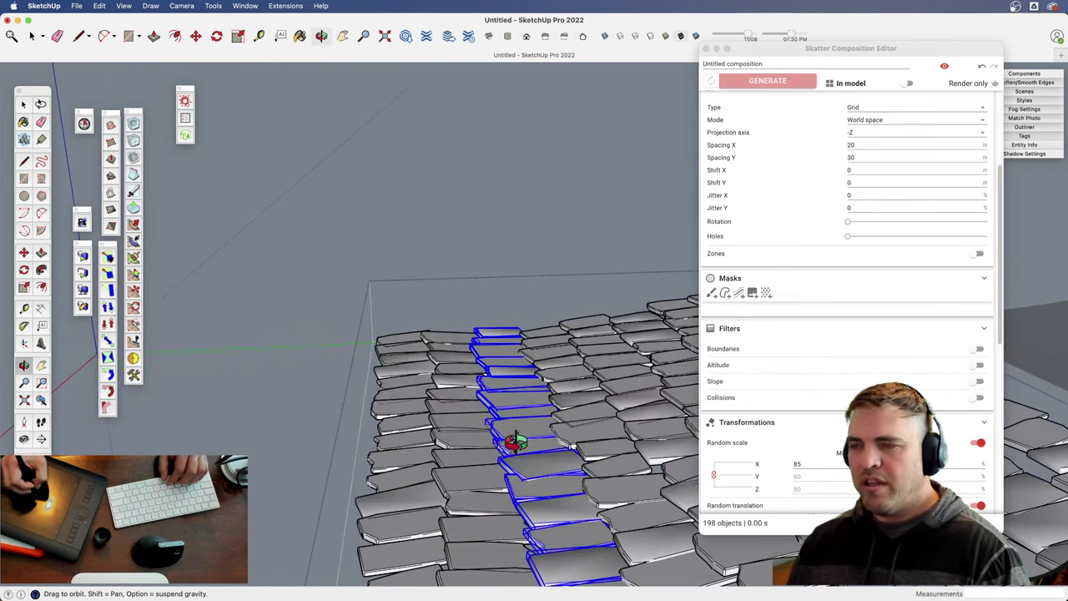
middle_click_drag(534, 503, 476, 404, "shift")
key("s")
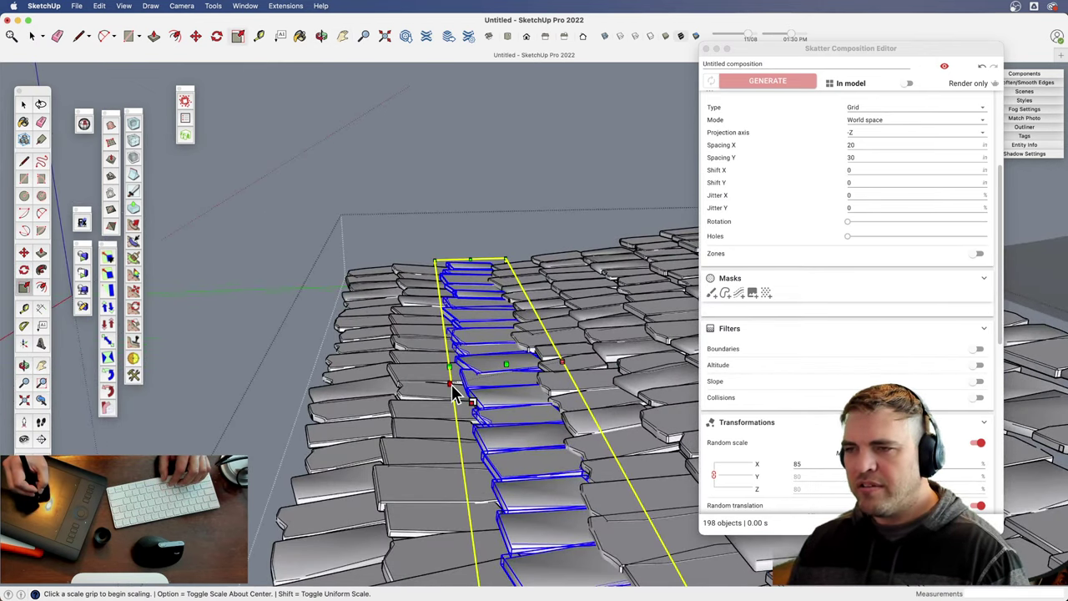
left_click(451, 385)
key("space")
middle_click_drag(445, 395, 472, 373)
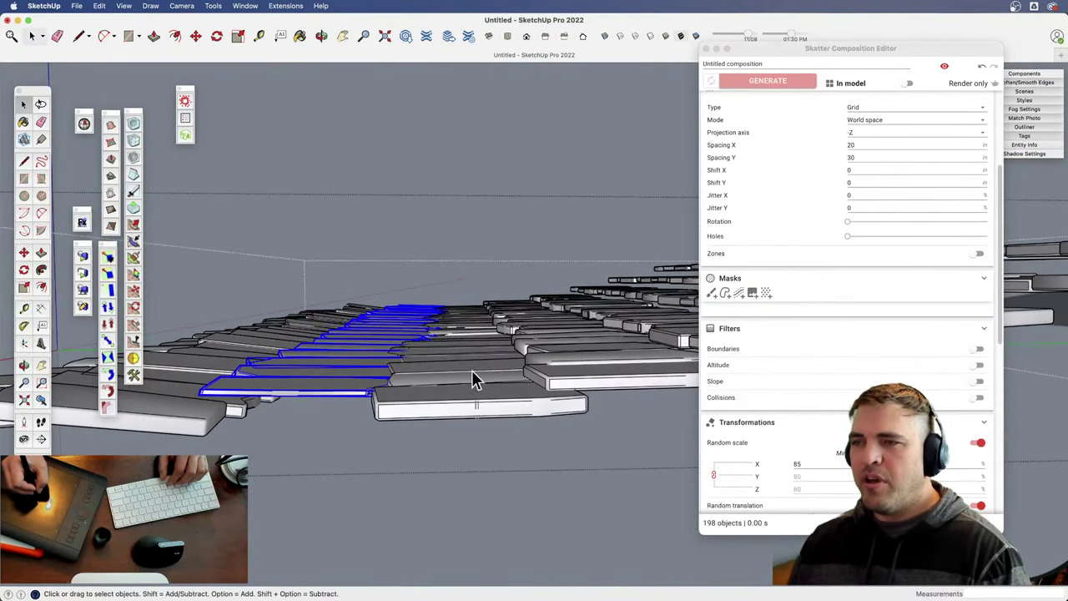
- Rotate the fourth shingle row from the low edge by about 7.3°, raising its lower end over the row below
left_click_drag(463, 288, 460, 287)
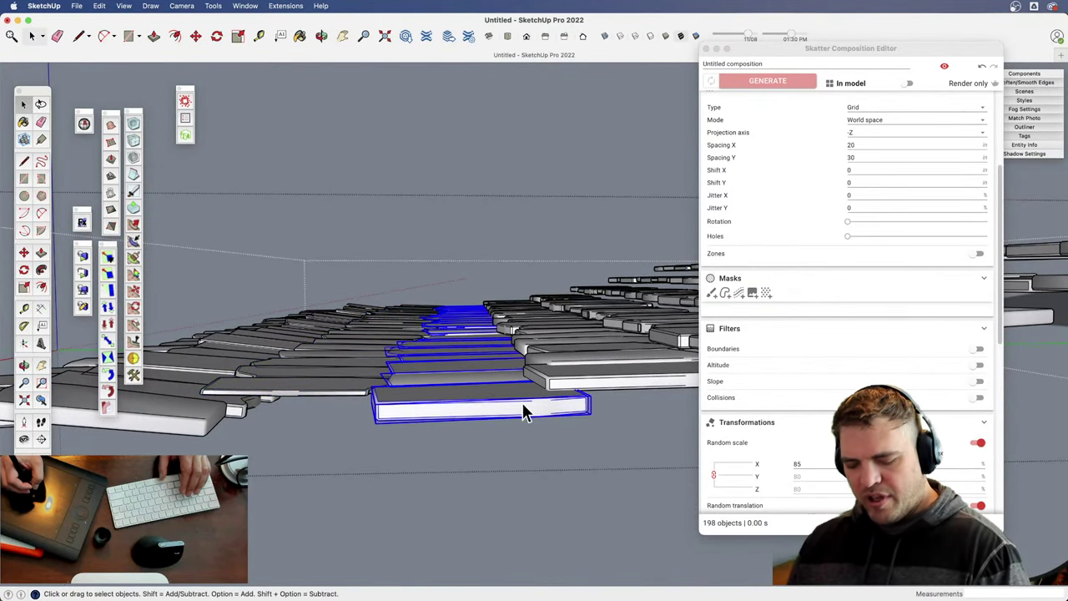
key("q")
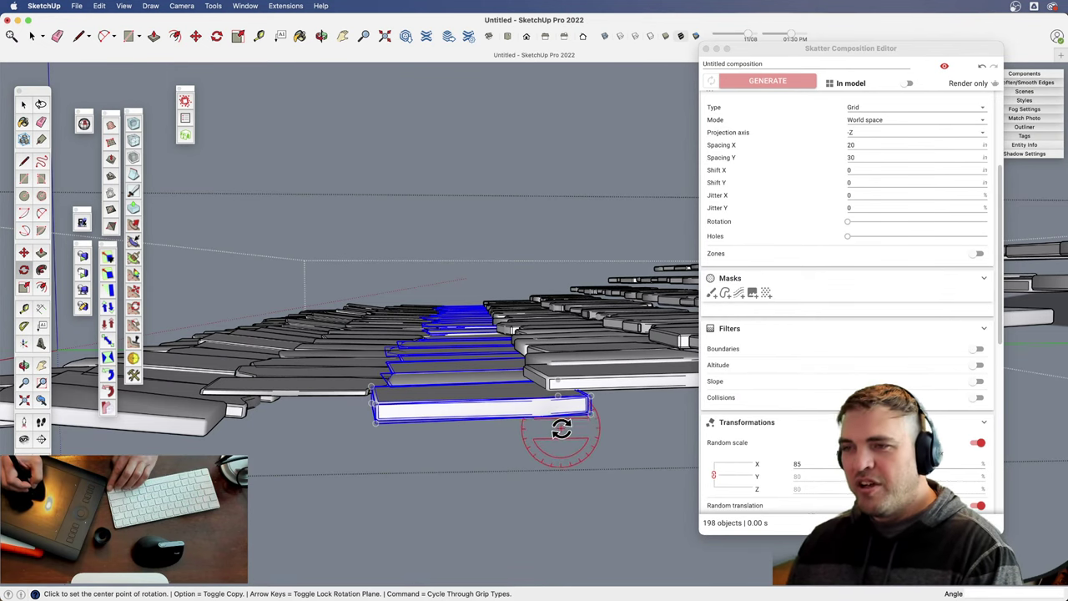
left_click(561, 410)
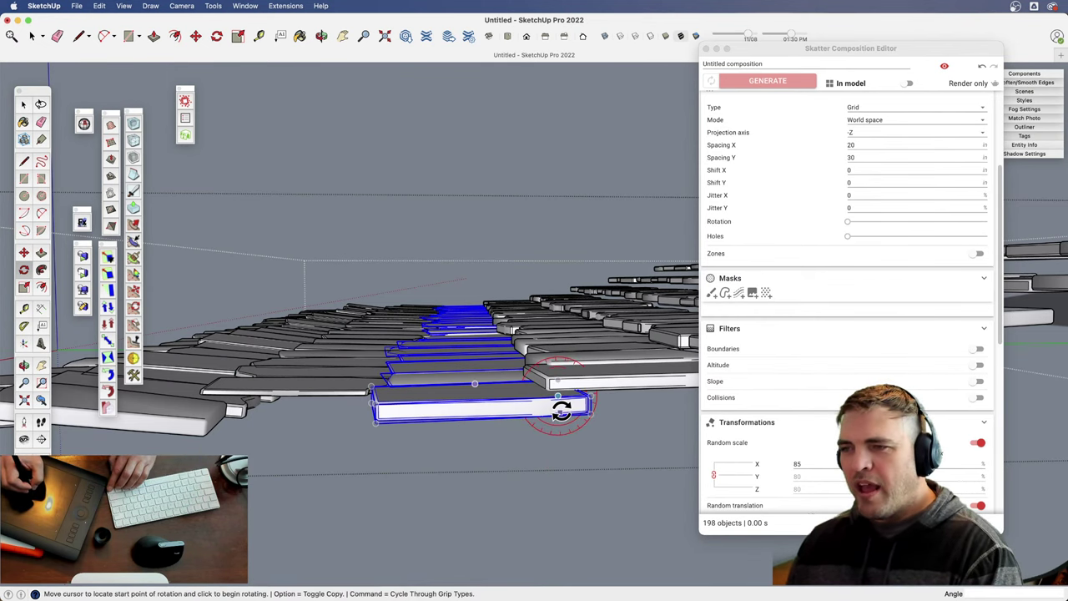
left_click(564, 506)
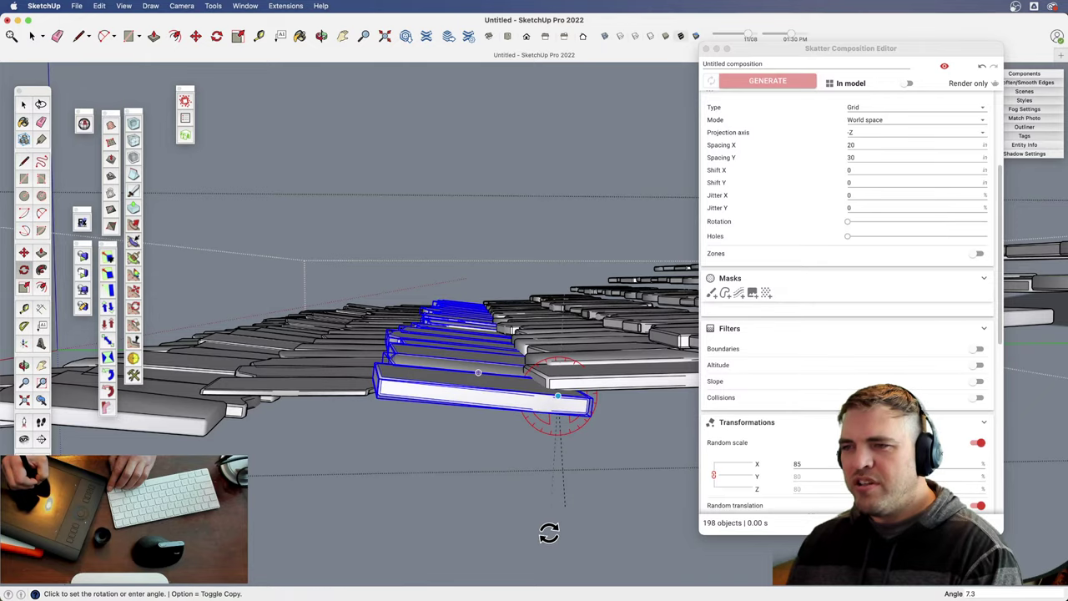
left_click(551, 534)
- Rotate the fifth shingle row from the low edge by about 6.5°, raising its lower end over the fourth row
middle_click_drag(481, 448, 447, 406)
left_click(466, 337)
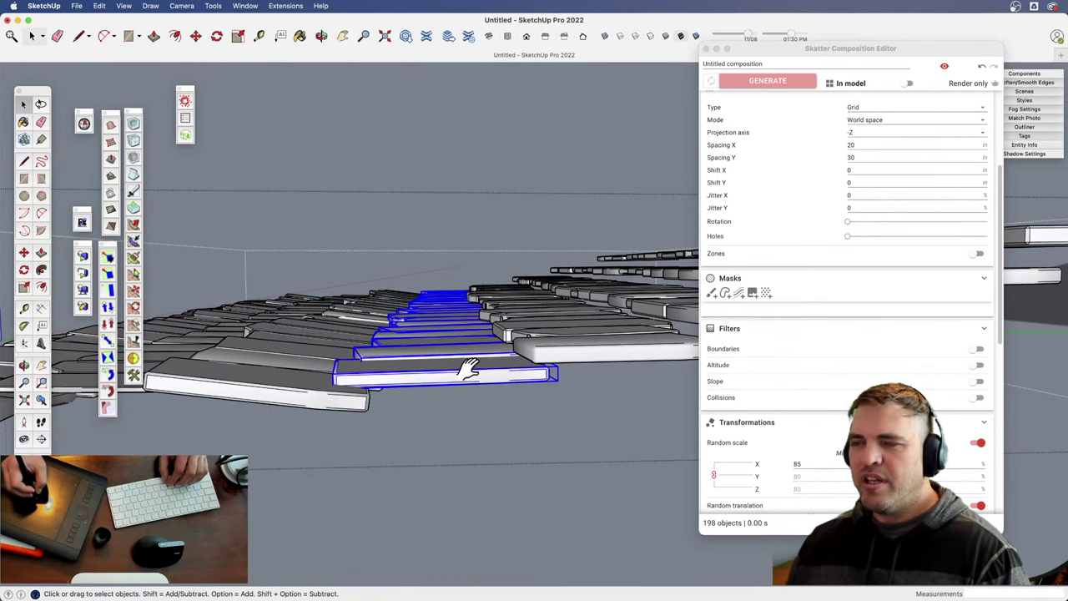
middle_click_drag(469, 370, 437, 395, "shift")
key("q")
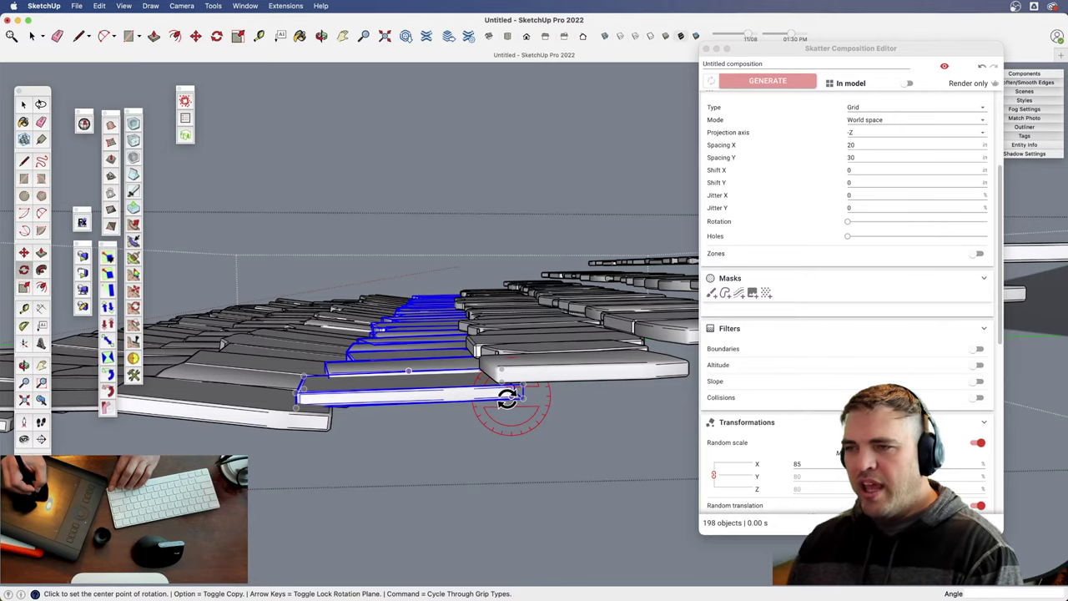
left_click(511, 396)
left_click(518, 507)
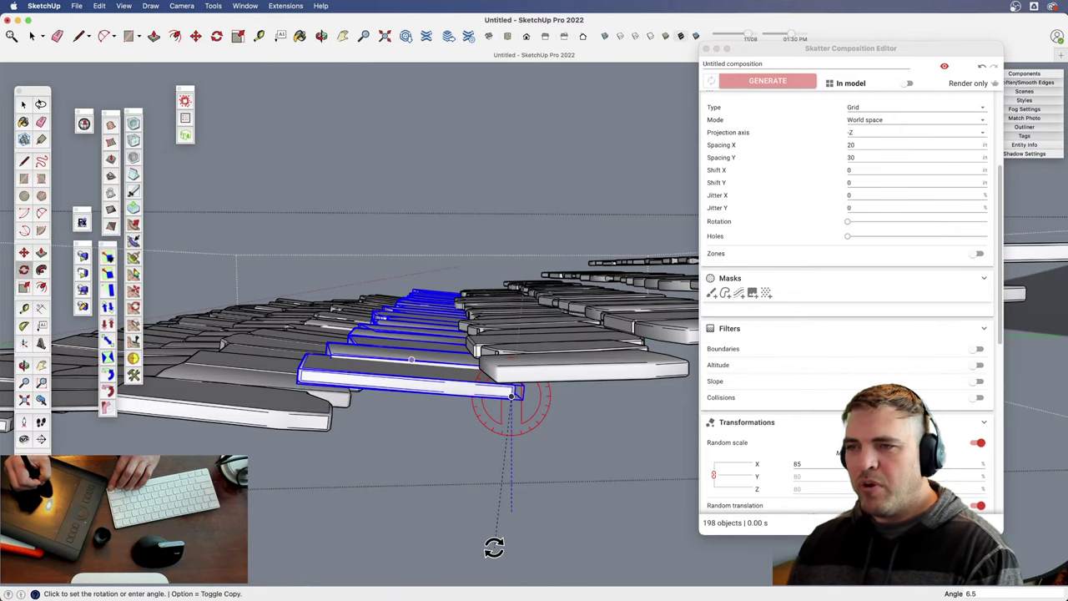
left_click(493, 545)
- Examine the overlap of the tilted shingle rows from several angles and close the shingle group
middle_click_drag(459, 443, 470, 390)
key("z")
left_click_drag(389, 319, 400, 495)
key("o")
left_click_drag(377, 350, 485, 432)
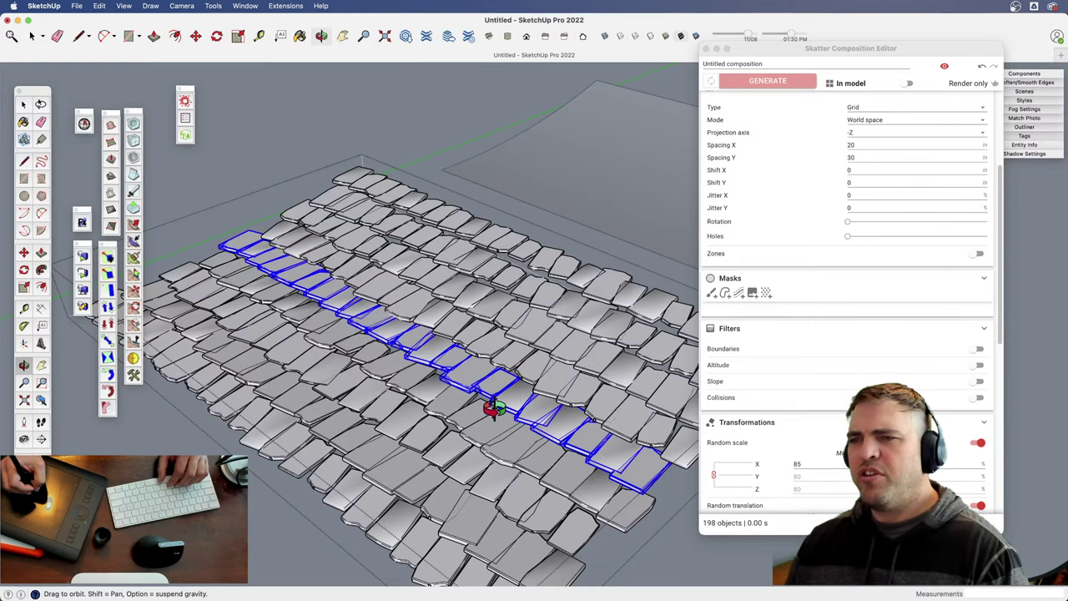
middle_click_drag(504, 419, 475, 428)
middle_click_drag(476, 427, 374, 415)
key("z")
left_click_drag(398, 382, 407, 354)
key("space")
left_click(412, 448)
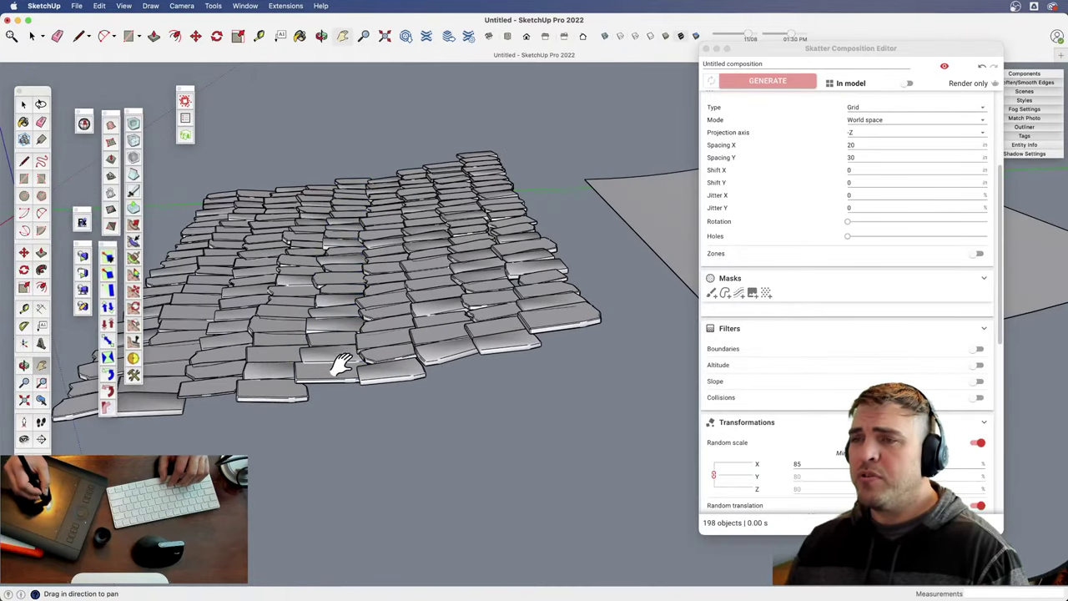
middle_click_drag(339, 367, 392, 400, "shift")
middle_click_drag(392, 400, 597, 441)
middle_click_drag(597, 440, 438, 275, "shift")
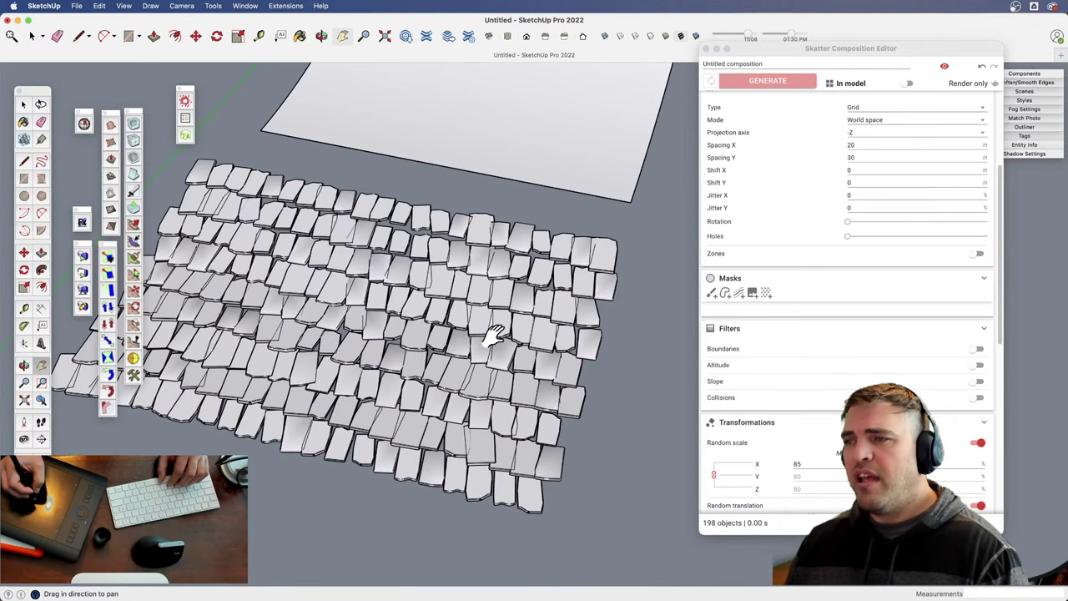
- Draw a large flat rectangle on the open ground beyond the source tiles and the curved roof, and group it
key("z")
left_click_drag(482, 312, 465, 375)
key("h")
left_click_drag(505, 360, 338, 374)
key("o")
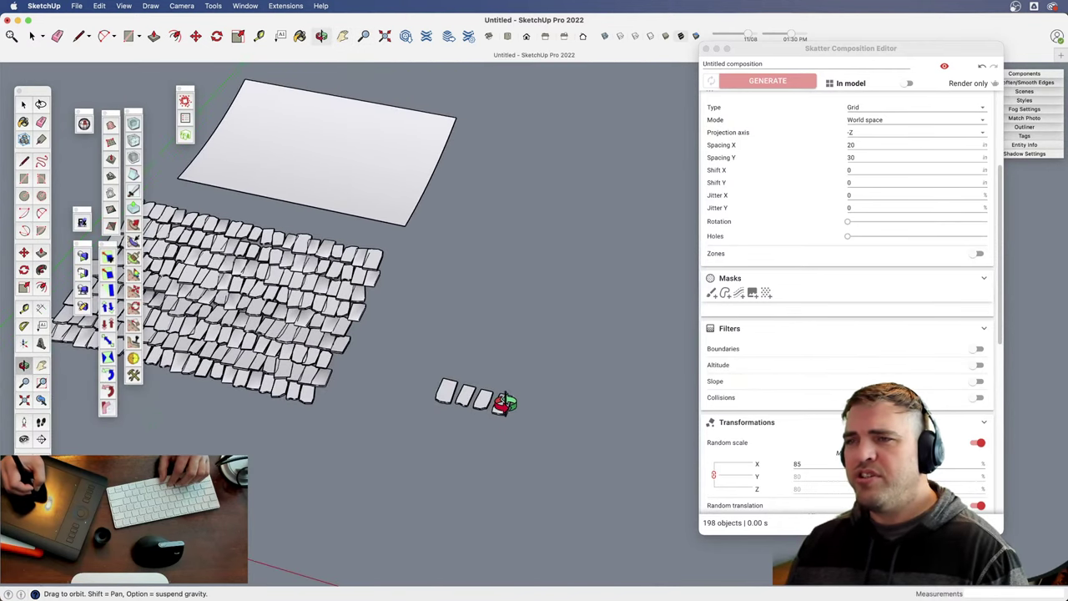
left_click_drag(470, 357, 436, 281)
key("h")
left_click_drag(395, 317, 454, 417)
key("z")
left_click_drag(502, 424, 458, 401)
key("h")
left_click_drag(458, 425, 288, 404)
key("r")
left_click(367, 337)
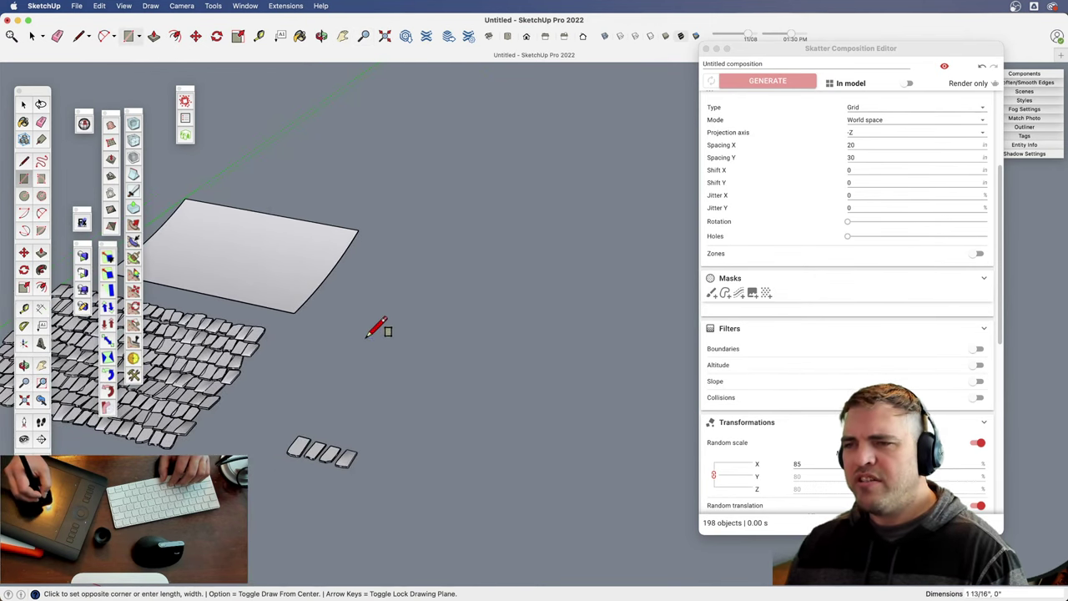
left_click(608, 290)
middle_click_drag(589, 288, 521, 344)
key("space")
double_click(522, 345)
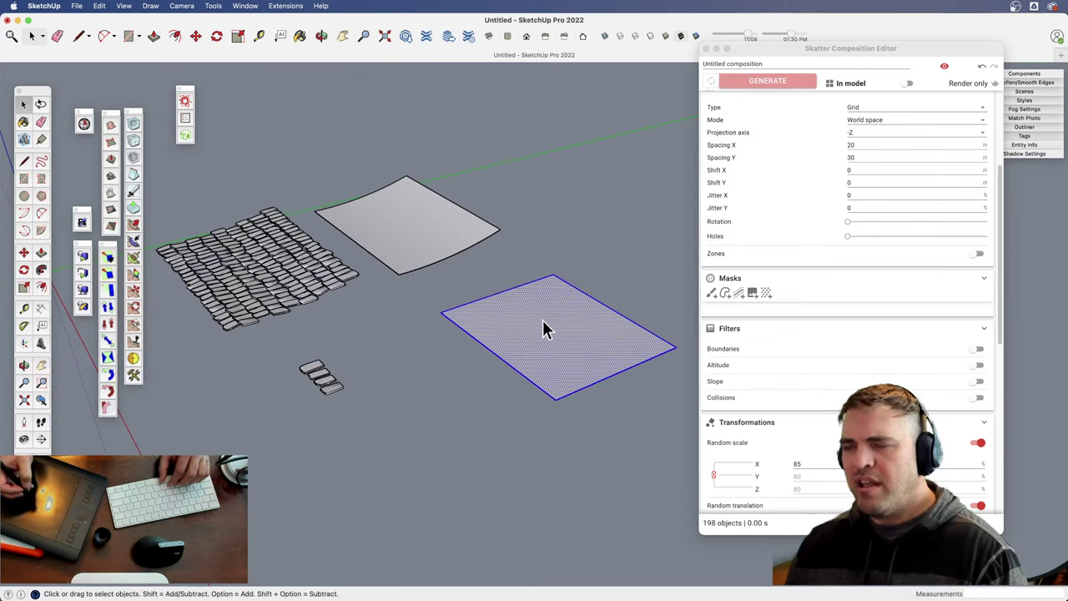
key("super+g")
- Open the new rectangle group and move its far edge straight up so the face becomes a sloped roof plane
key("h")
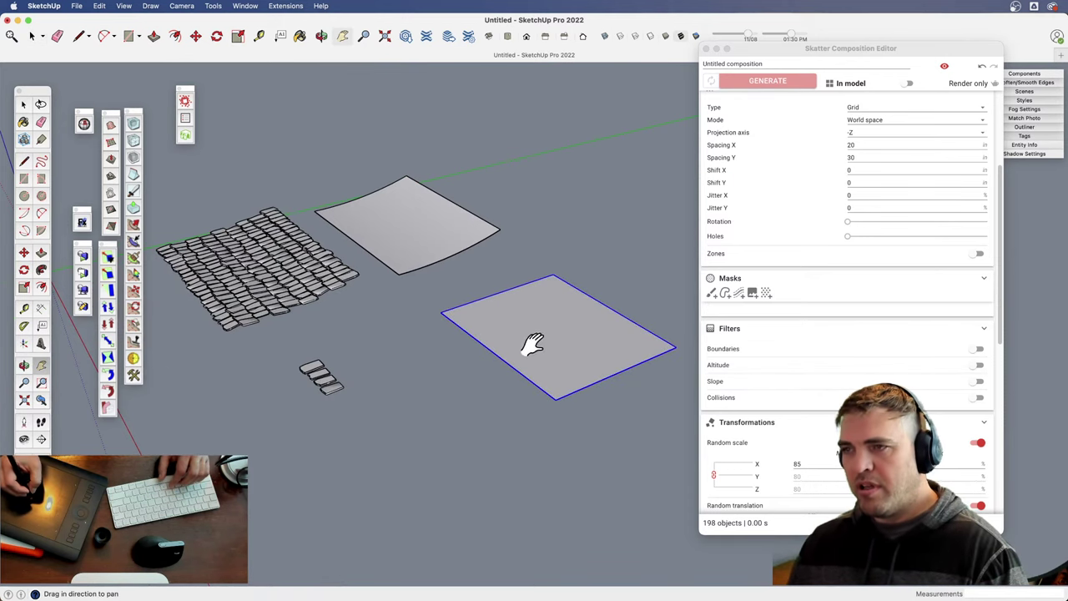
left_click_drag(533, 344, 399, 393)
scroll(450, 446, "up", 5)
middle_click_drag(436, 424, 473, 376)
double_click(473, 378)
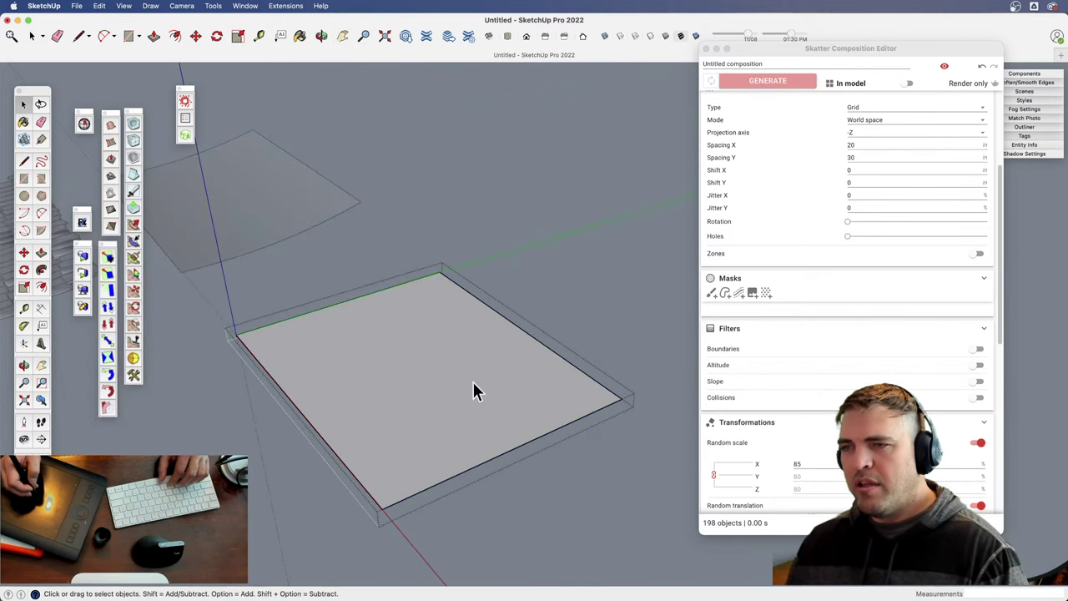
key("m")
left_click(562, 339)
left_click(565, 261)
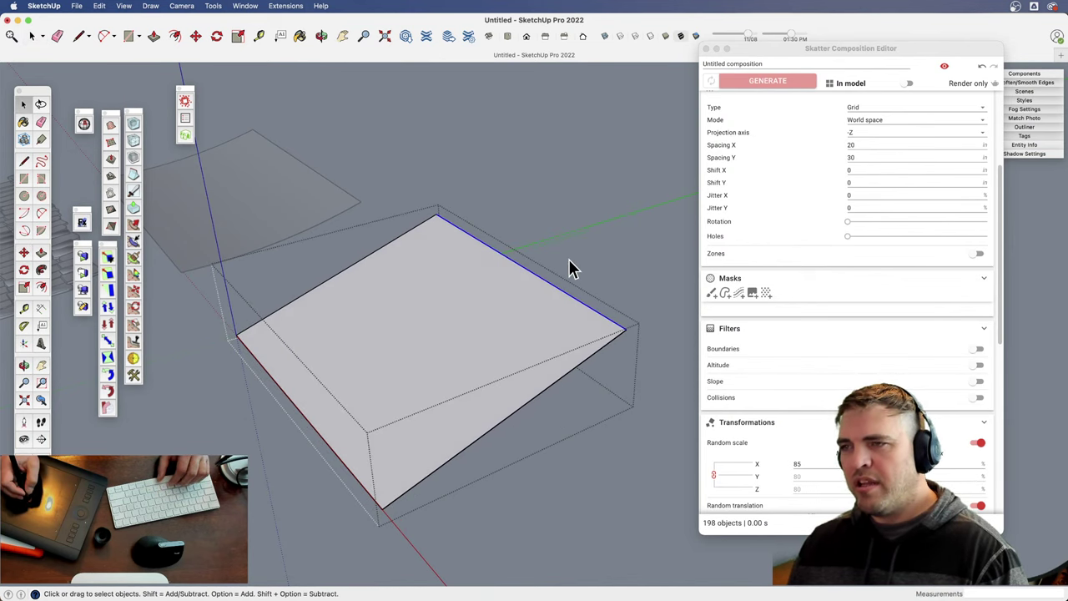
- Draw a small elongated tile-sized rectangle on the ground in front of the sloped roof plane
middle_click_drag(570, 267, 503, 276, "shift")
left_click_drag(503, 276, 515, 406)
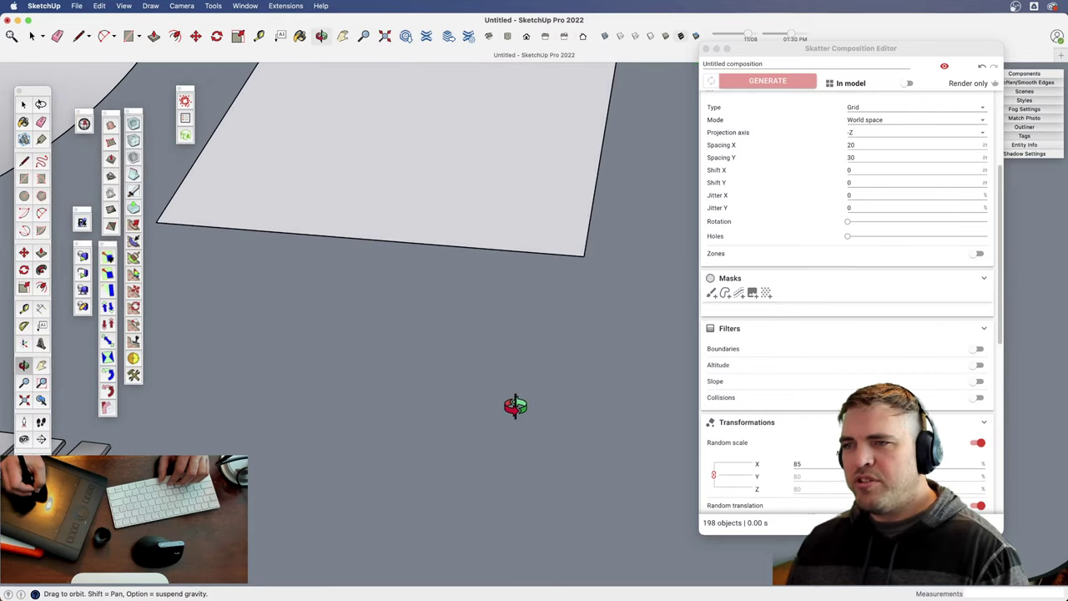
key("h")
left_click_drag(520, 364, 513, 402)
key("z")
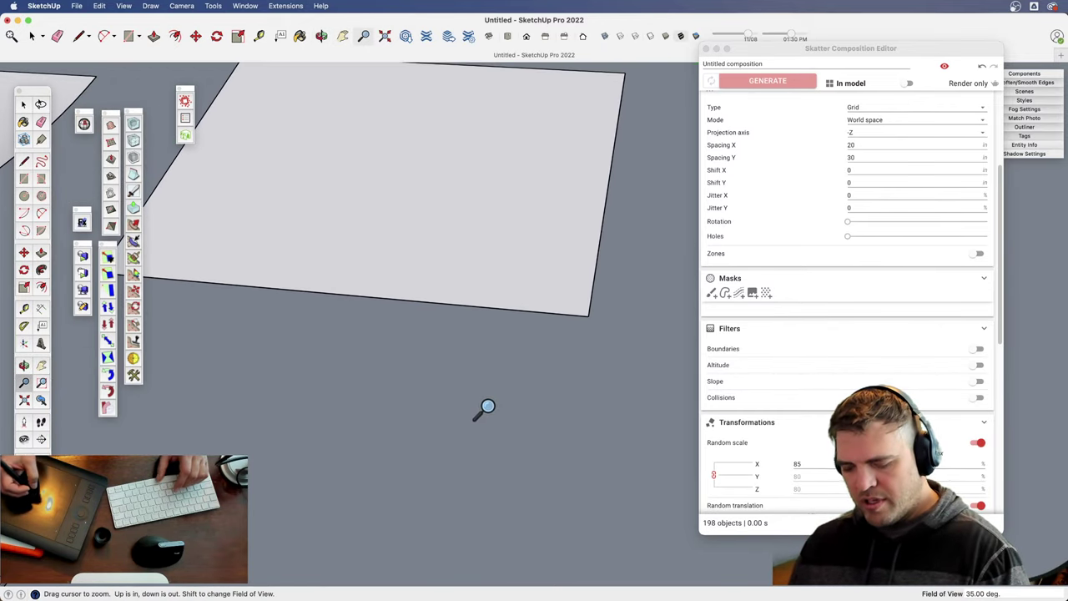
key("r")
left_click(481, 490)
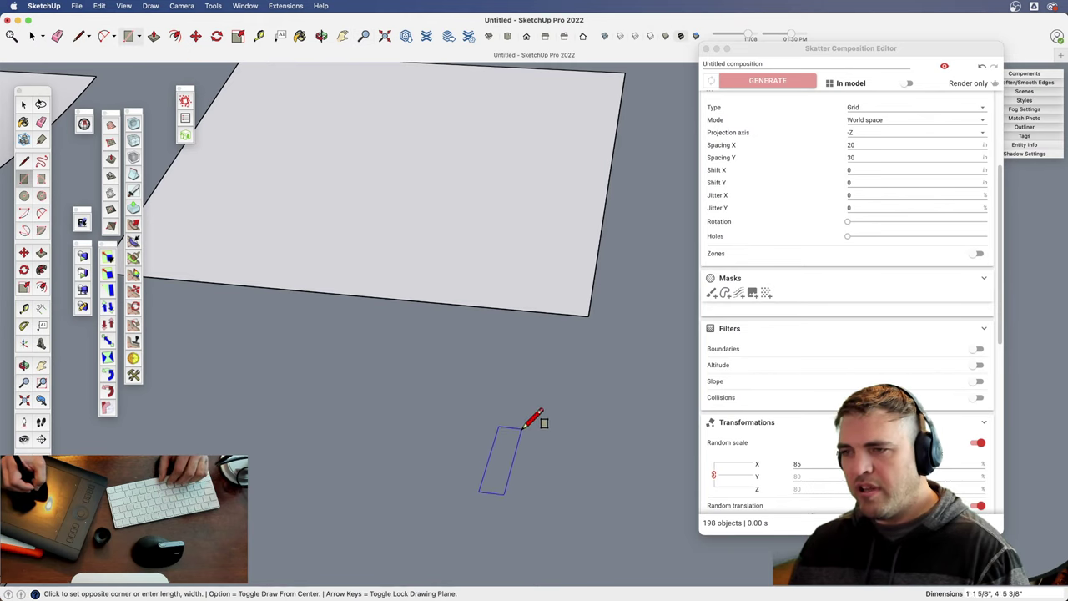
left_click(534, 420)
- Pull the small rectangle up 10 7/16" into a solid block
key("o")
left_click_drag(507, 462, 522, 293)
key("z")
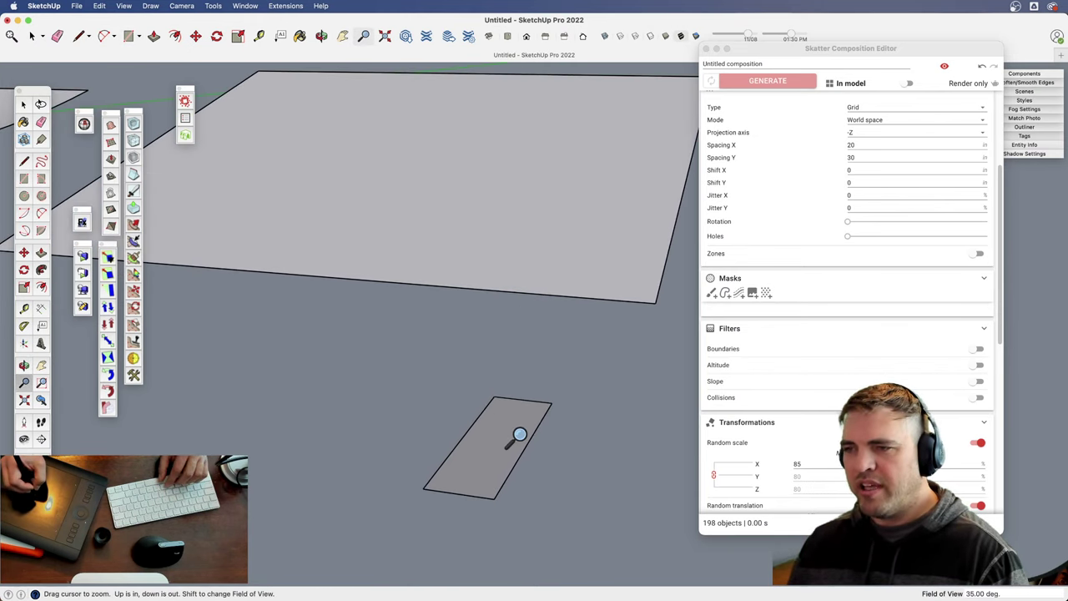
key("p")
left_click(508, 475)
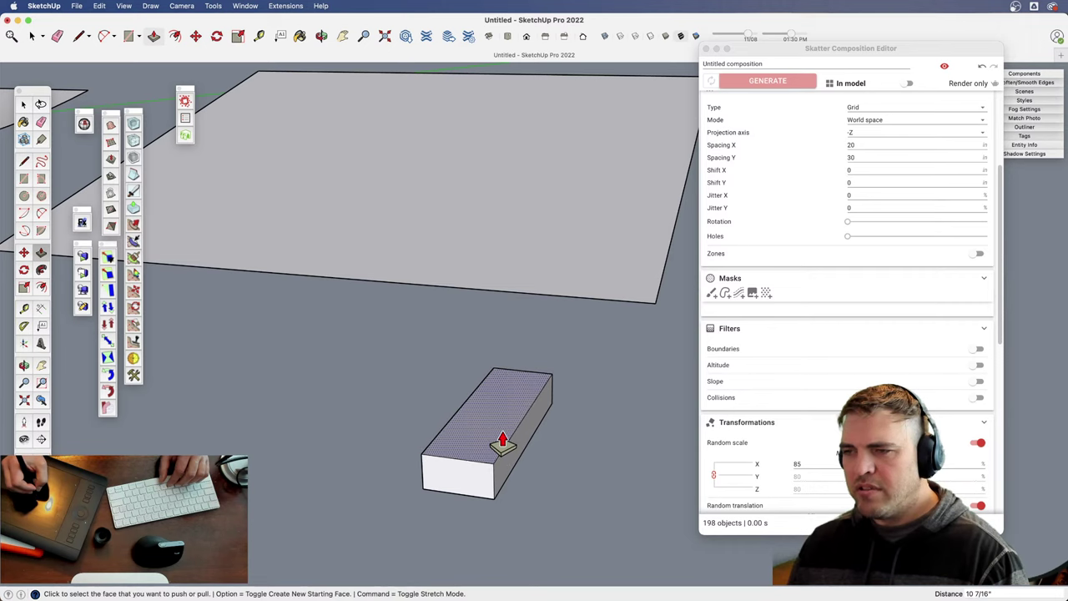
left_click(518, 461)
key("o")
left_click_drag(515, 447, 493, 326)
key("z")
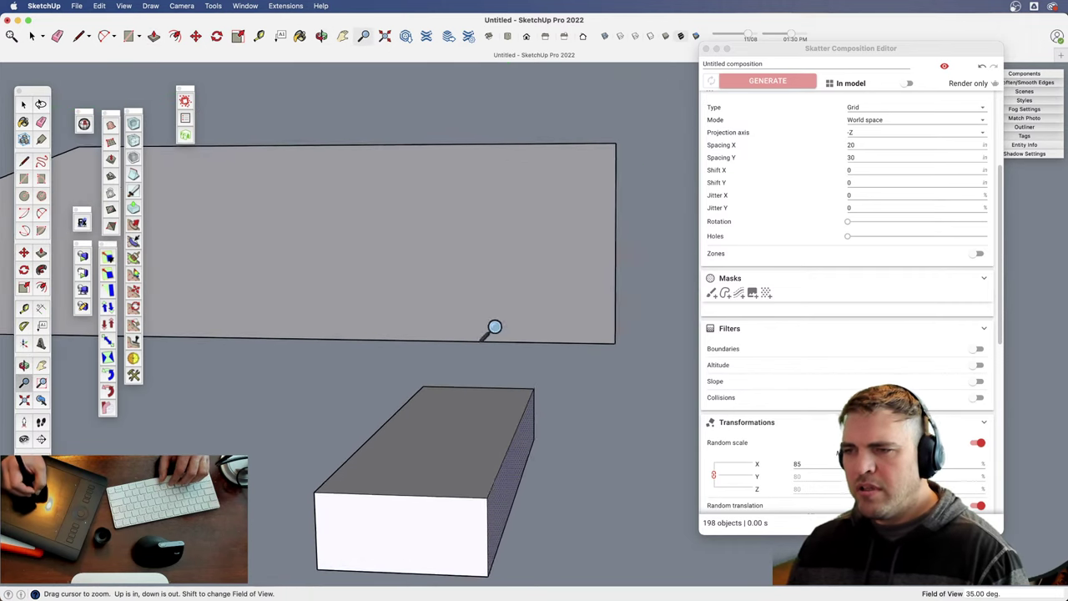
key("h")
left_click_drag(461, 475, 509, 338)
key("a")
left_click(361, 383)
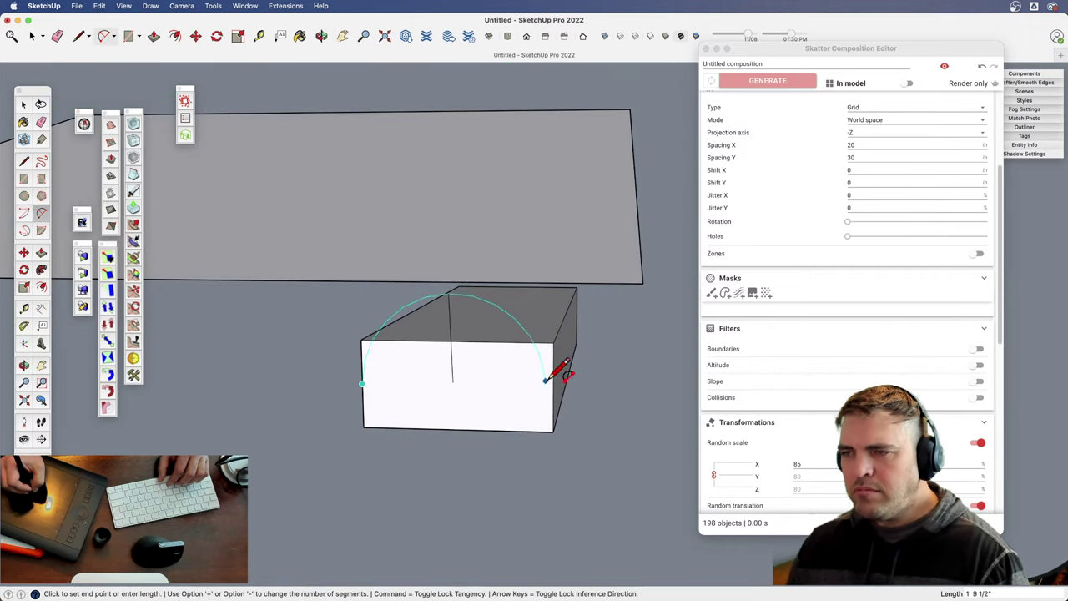
left_click(553, 383)
key("Escape")
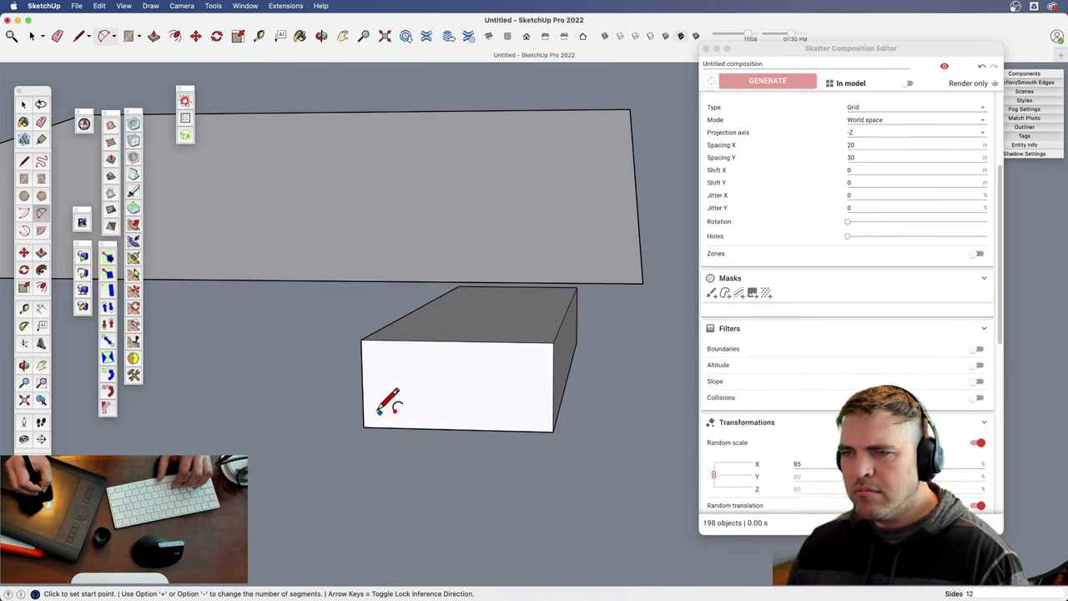
- Draw an arc across the block's front face between its two vertical edges, with a 3 1/4" upward bulge
left_click(362, 399)
left_click(553, 402)
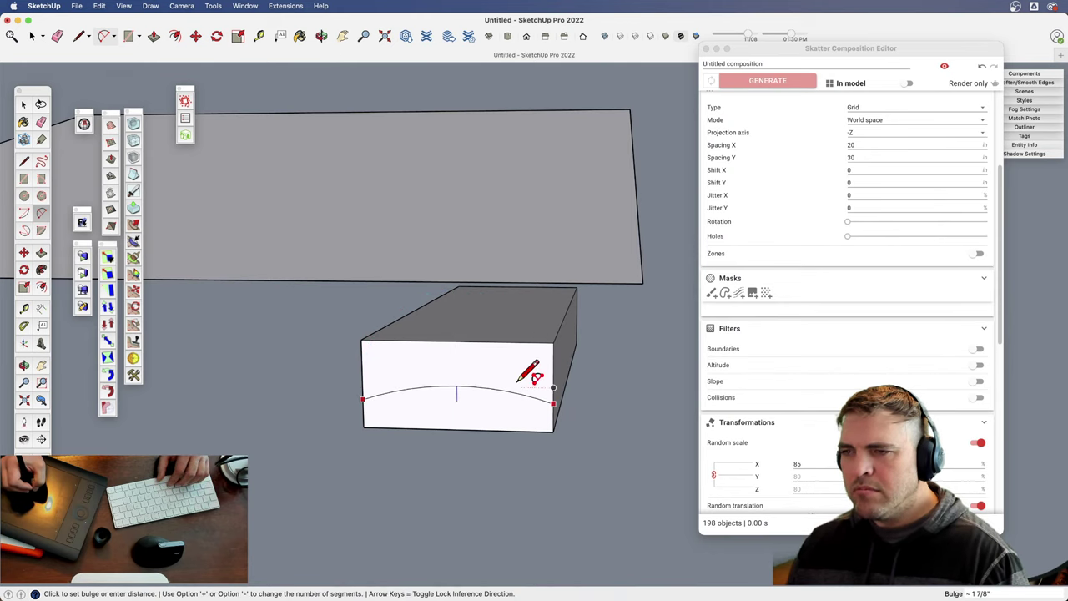
left_click(456, 377)
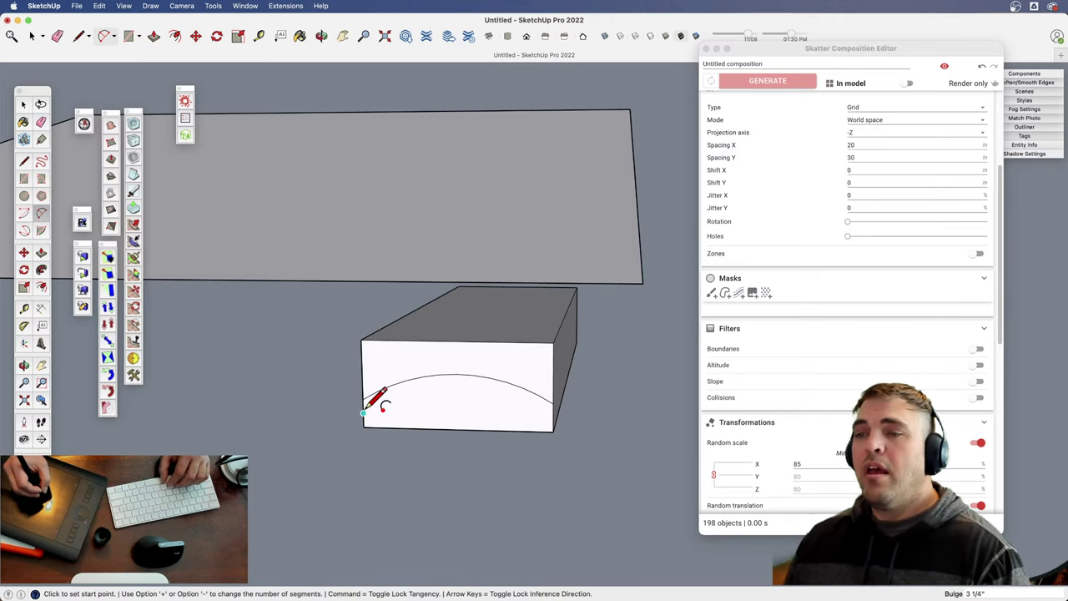
- Copy the arc about 2 1/8" straight up on the block's front face to outline the curved tile's thickness
key("space")
left_click(540, 396)
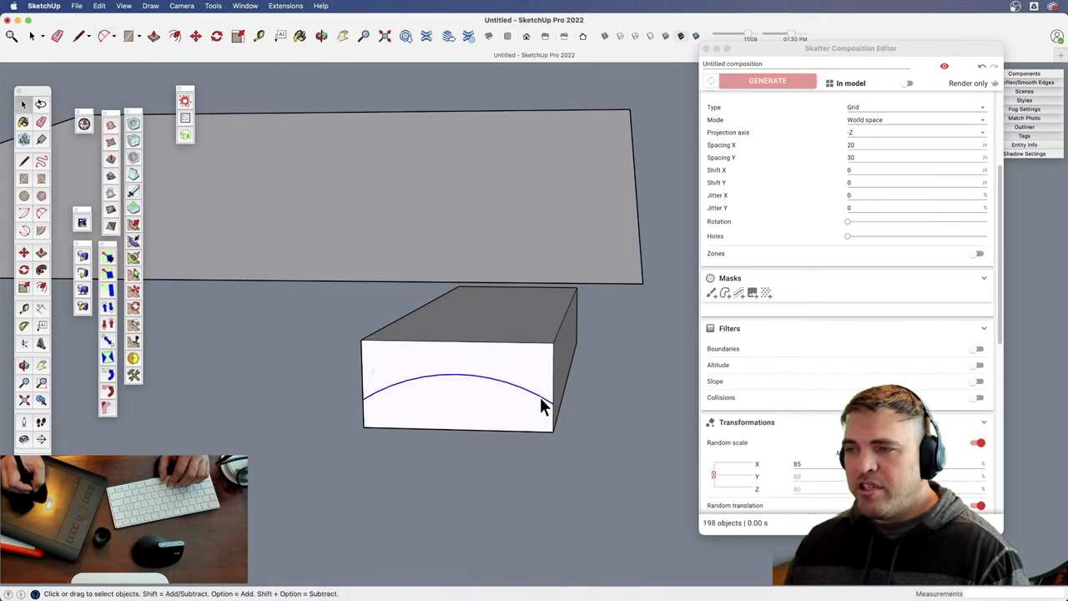
key("m")
key("alt")
left_click(553, 405)
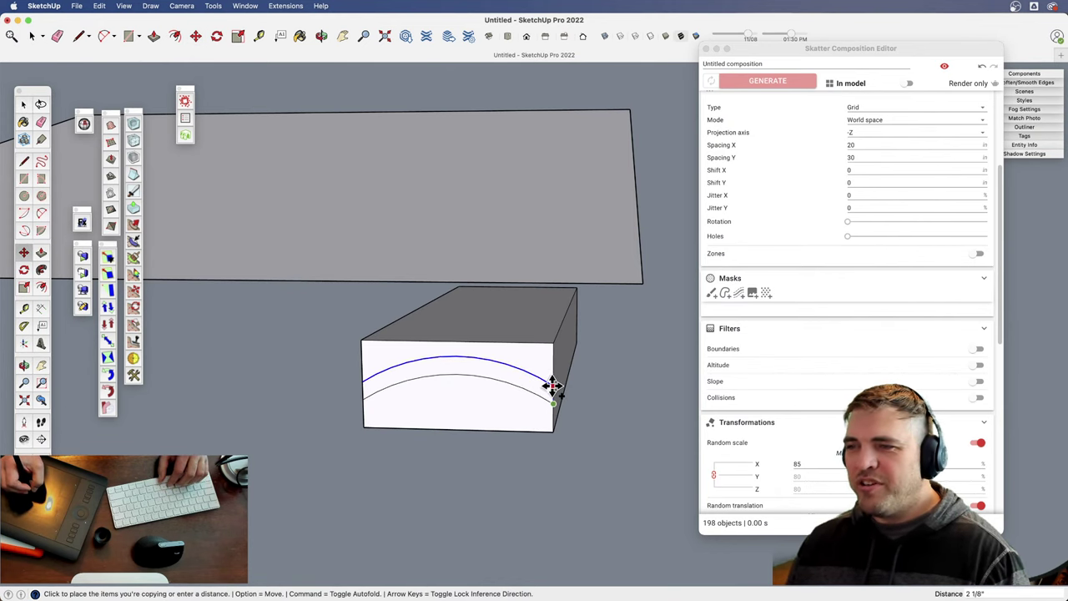
left_click(552, 386)
key("z")
left_click_drag(519, 397, 519, 347)
key("o")
left_click_drag(523, 377, 513, 399)
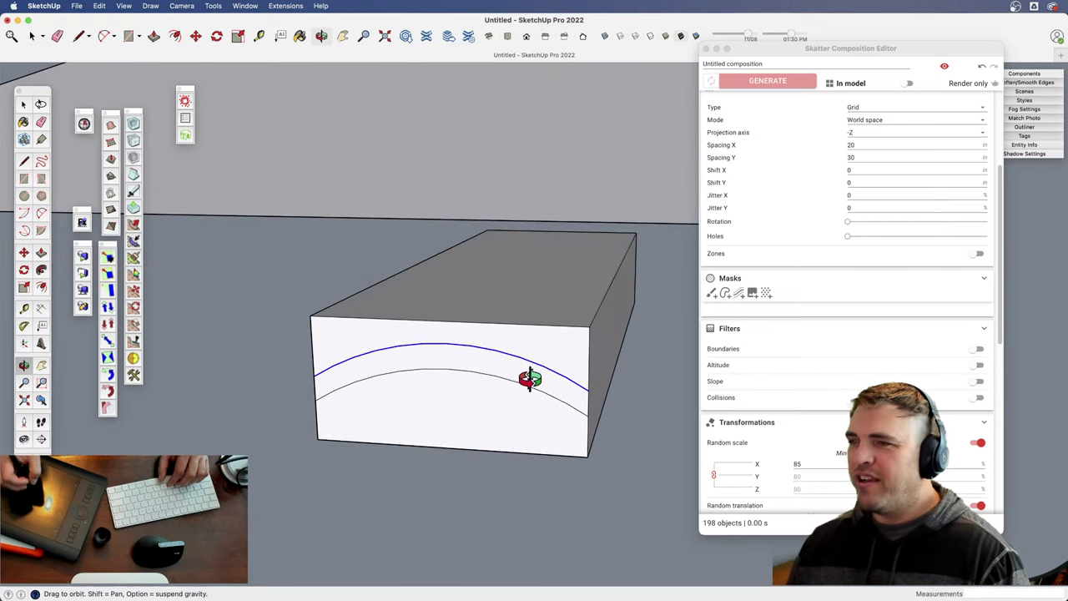
- Draw short horizontal lines from near both ends of the upper arc past the block's sides, and erase the leftover arc ends and overhangs
middle_click_drag(530, 378, 453, 405, "shift")
key("l")
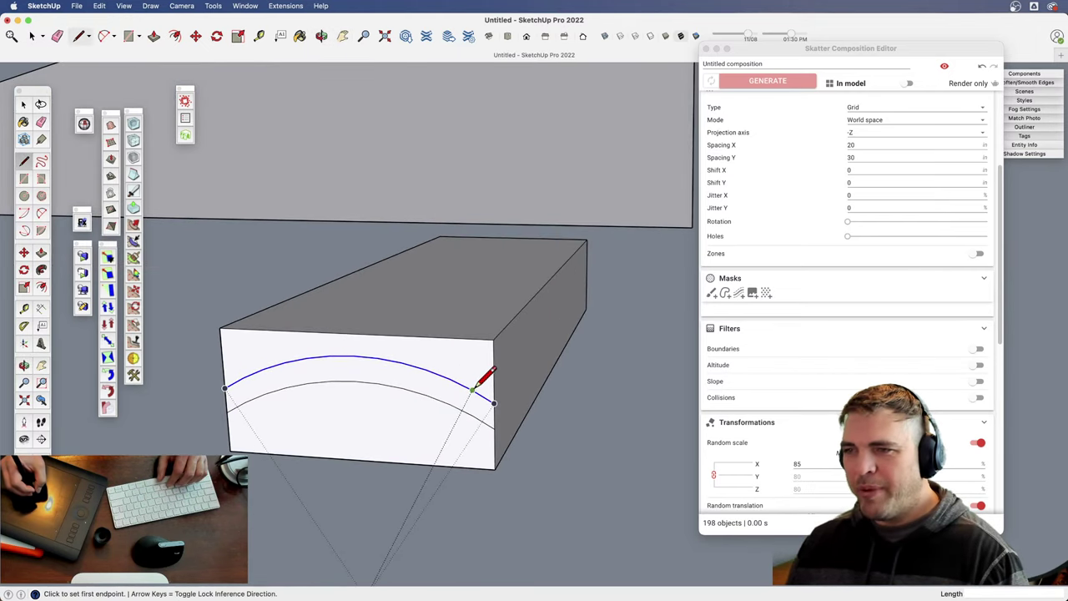
left_click(473, 389)
left_click(518, 392)
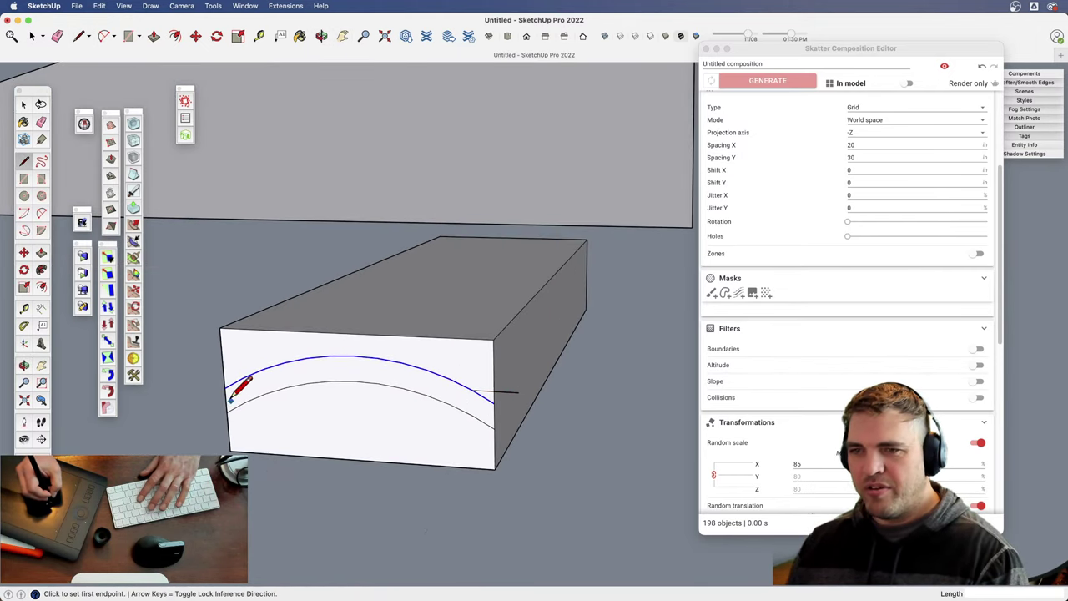
left_click(241, 377)
left_click(199, 375)
key("e")
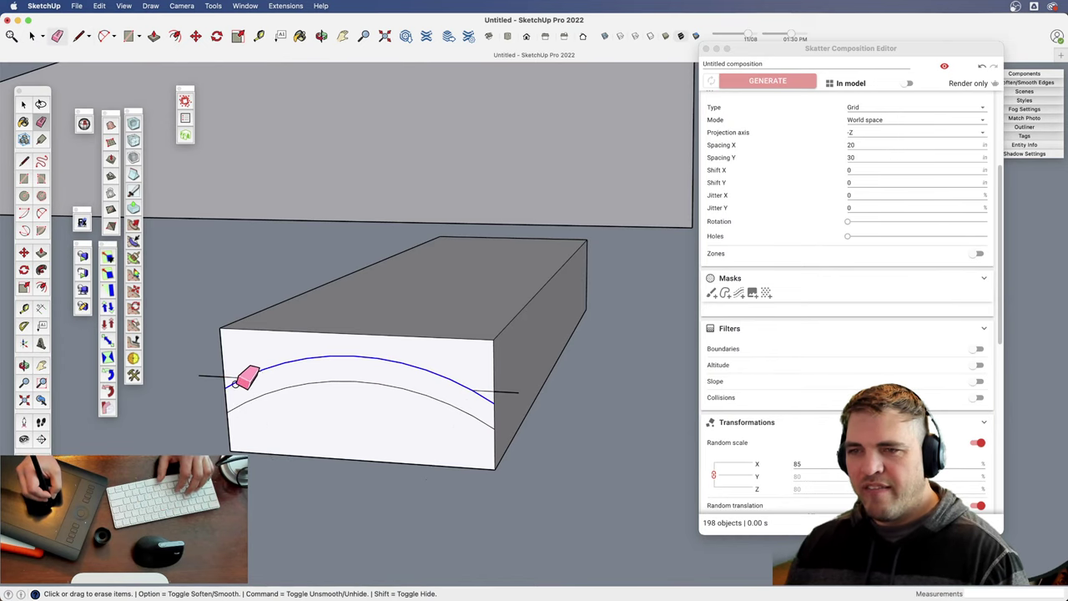
left_click(203, 378)
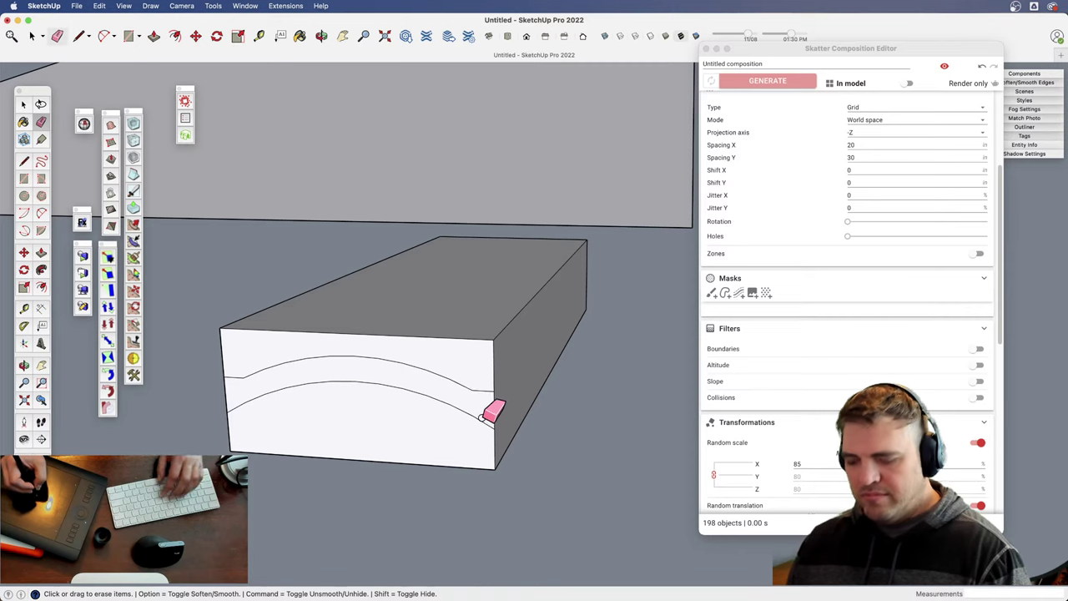
- Flatten both ends of the lower arc with short horizontal lines past the block's sides, and erase the leftover pieces
key("l")
left_click(472, 415)
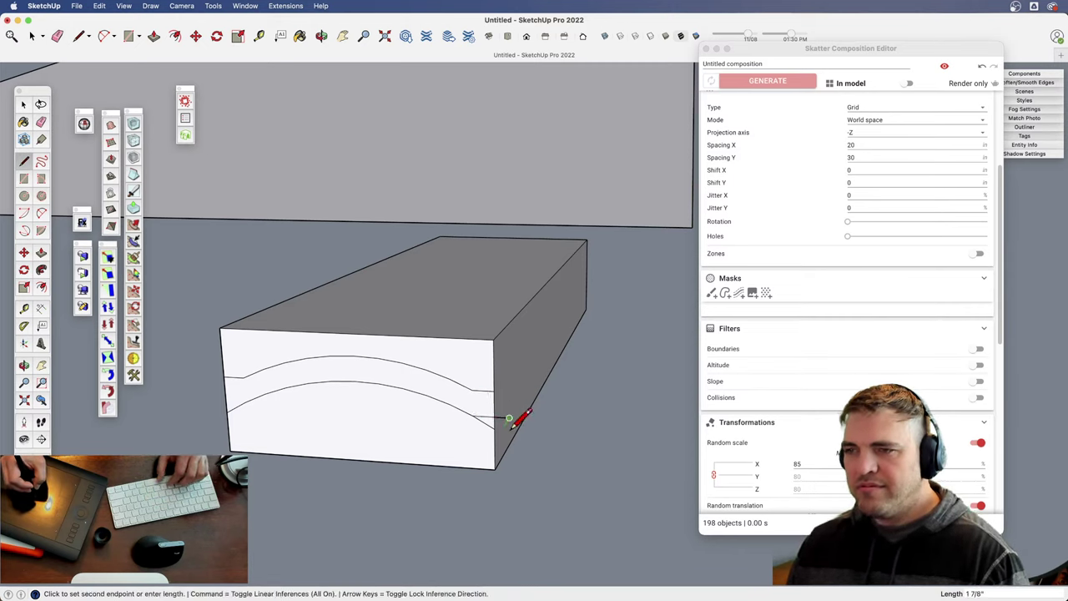
left_click(509, 417)
left_click(246, 402)
left_click(201, 399)
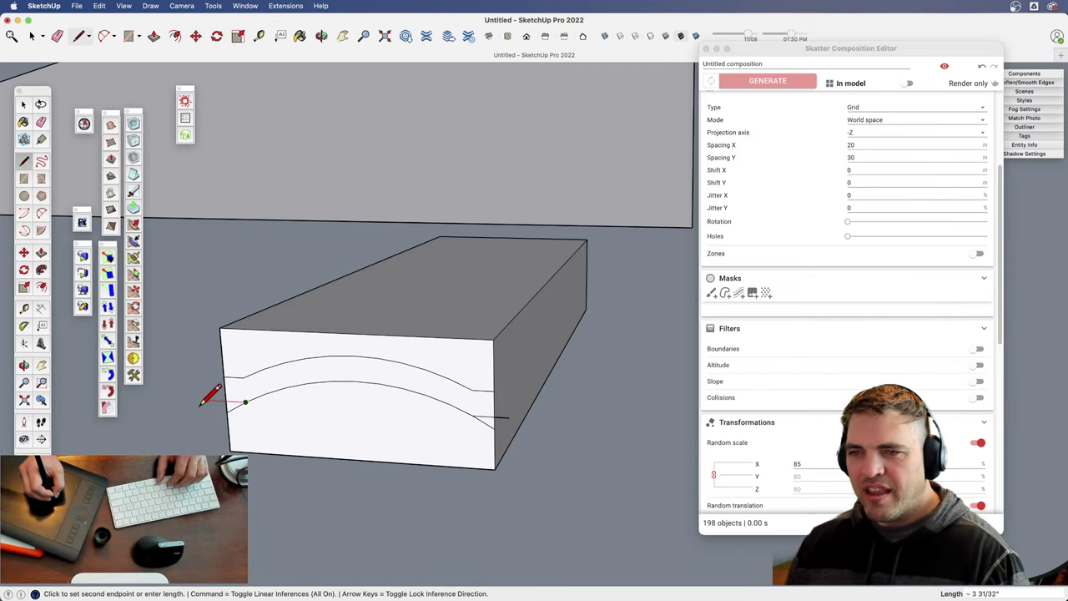
key("e")
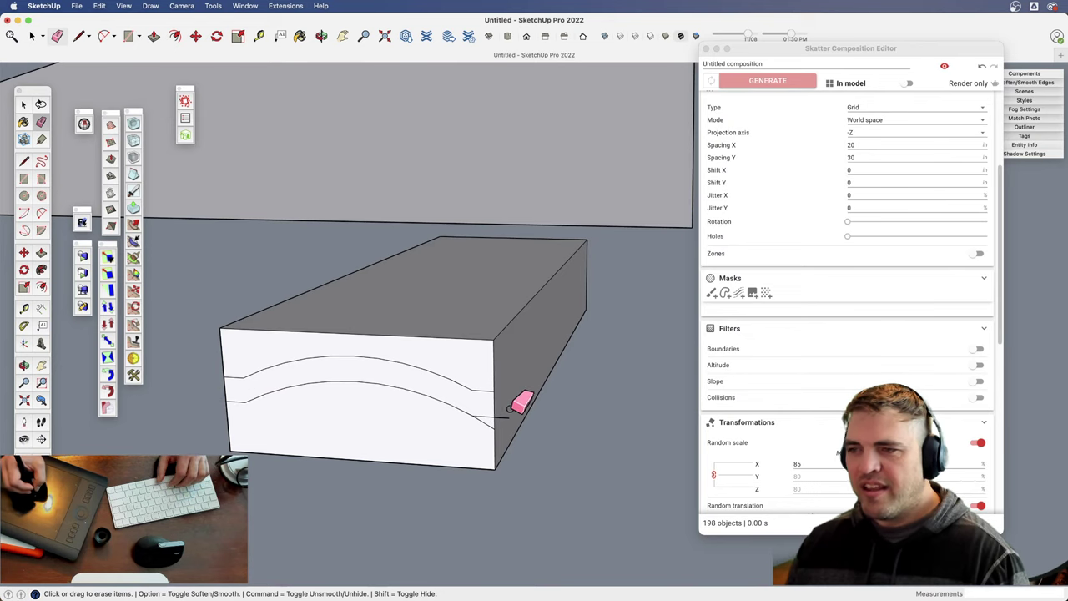
- Push the front faces above and below the curved profile through the block's full length, leaving only the curved tile
key("p")
left_click(480, 362)
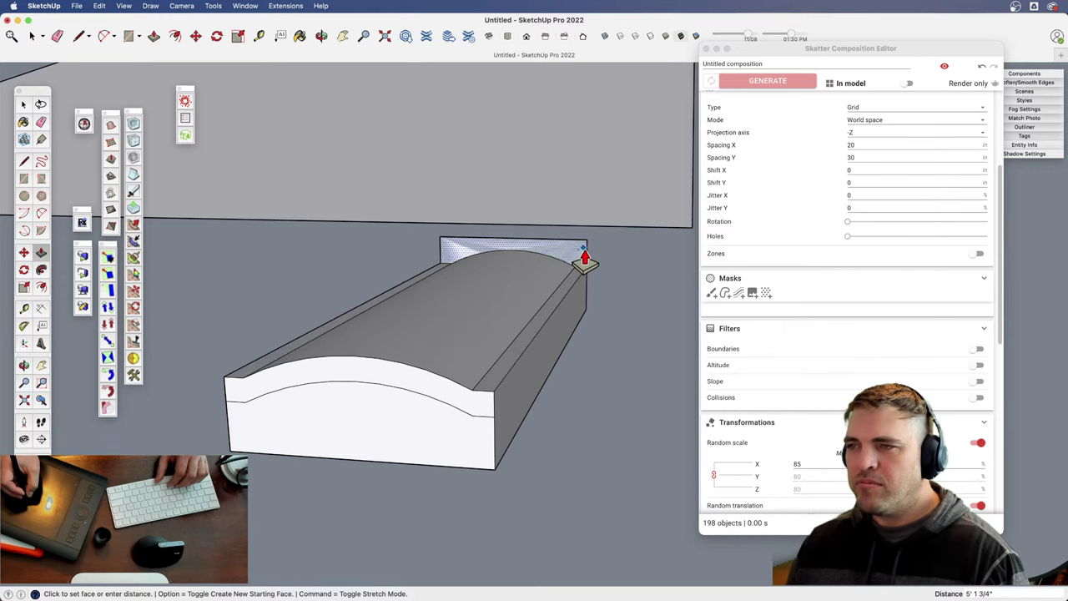
left_click(584, 256)
left_click(477, 459)
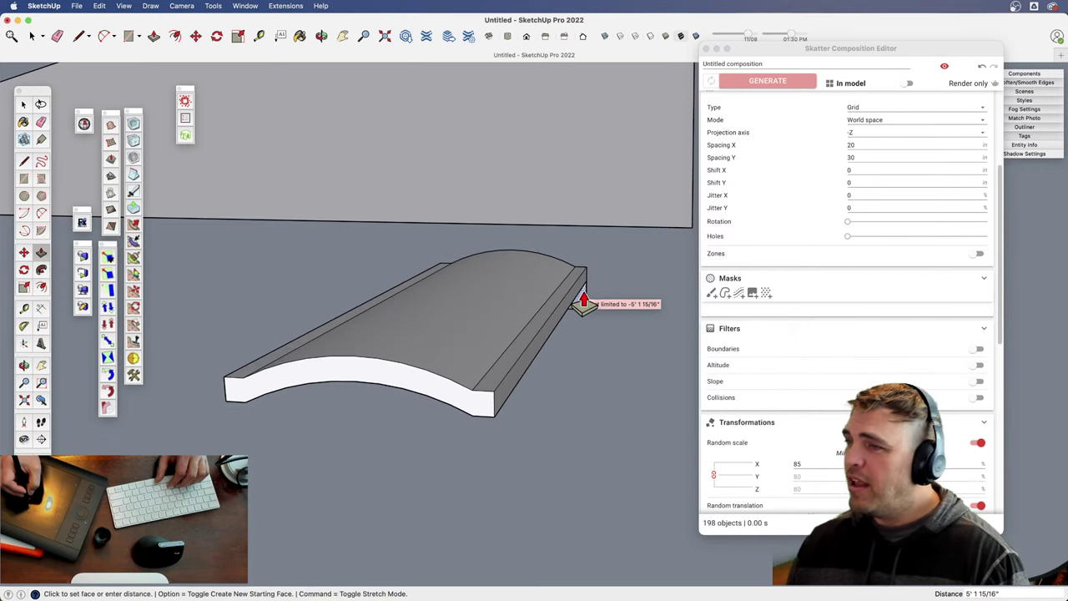
left_click(584, 302)
- Select the whole curved tile and make it a component with the default definition name
key("space")
triple_click(498, 330)
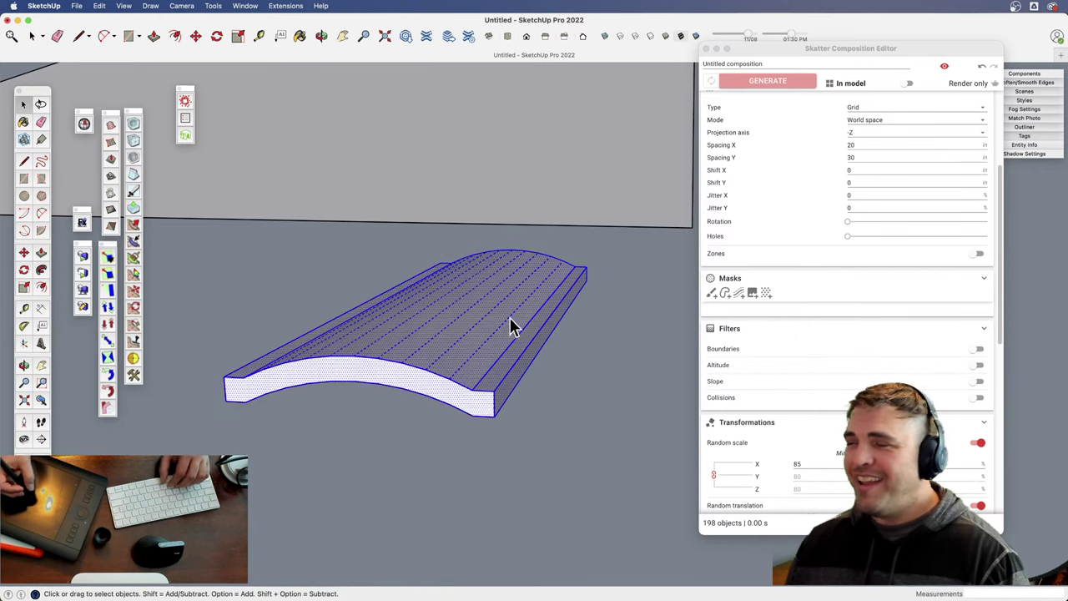
key("g")
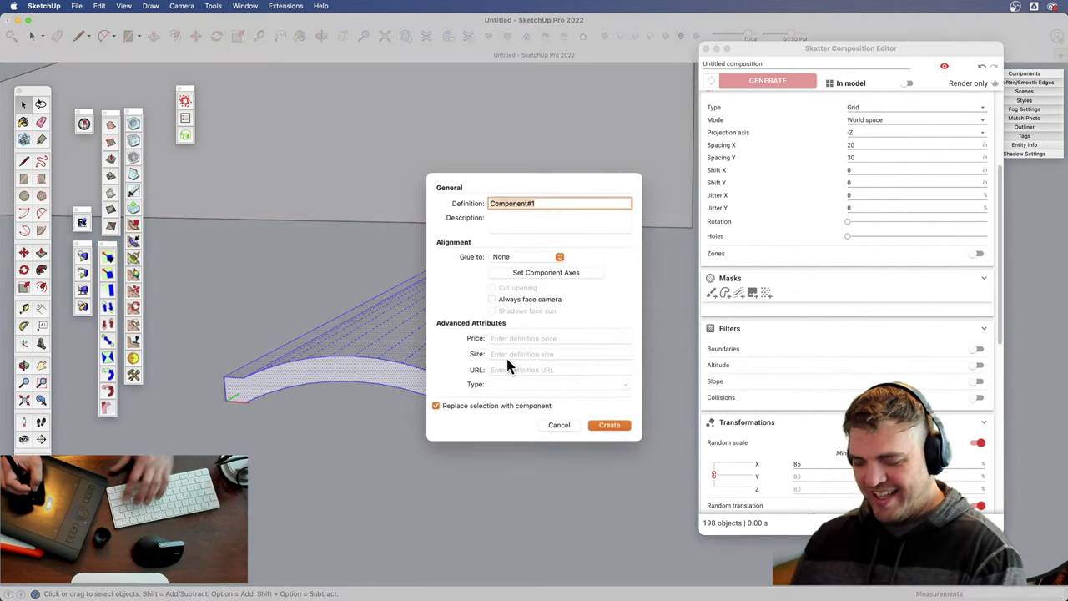
key("Return")
- Edit the tile component and move its back end 1' 7 1/4" toward the front to shorten the tile
key("z")
left_click_drag(479, 238, 477, 330)
middle_click_drag(477, 329, 365, 517)
middle_click_drag(396, 460, 472, 346)
left_click_drag(473, 345, 455, 326)
key("space")
double_click(443, 363)
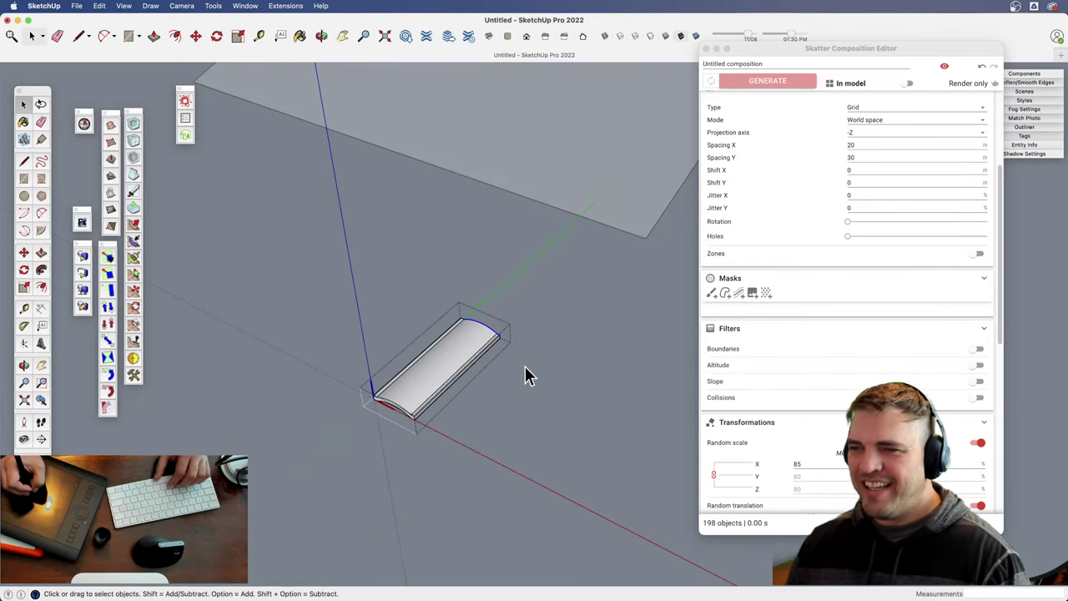
key("m")
left_click(479, 393)
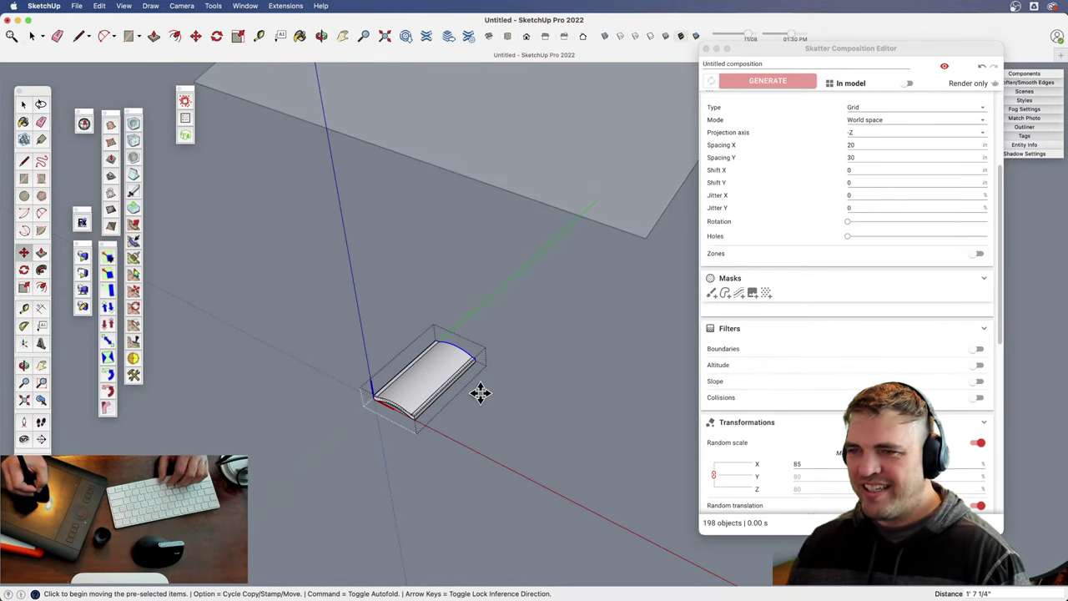
key("space")
left_click(473, 404)
- Close the current Skatter composition and create a new one, with the roof plane and tile both in view
middle_click_drag(443, 383, 455, 438)
key("z")
left_click_drag(488, 356, 484, 432)
middle_click_drag(477, 436, 453, 453, "shift")
middle_click_drag(508, 388, 523, 441, "shift")
key("space")
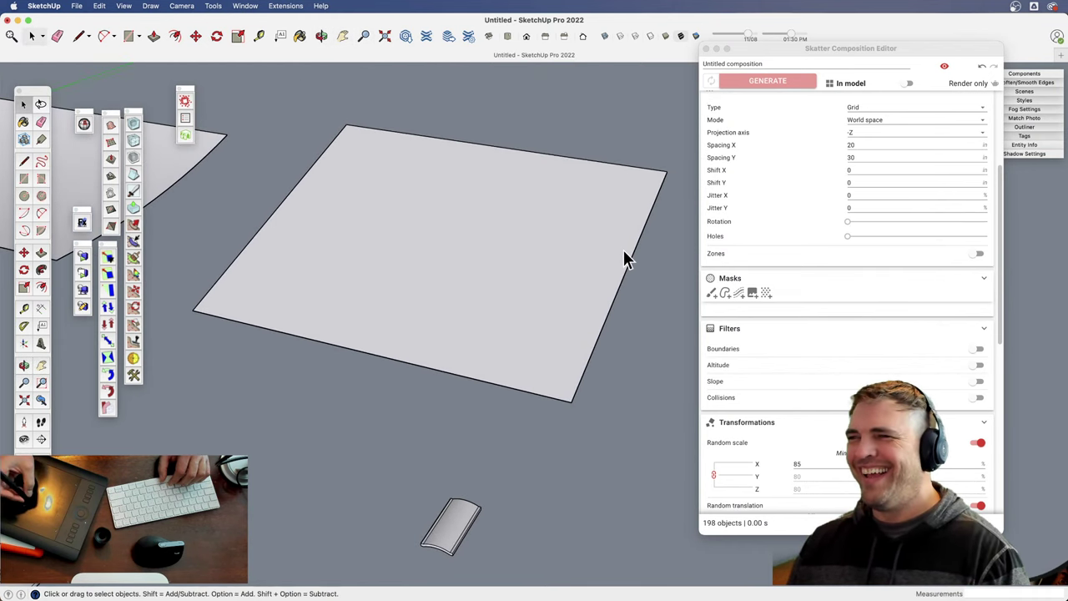
left_click(706, 49)
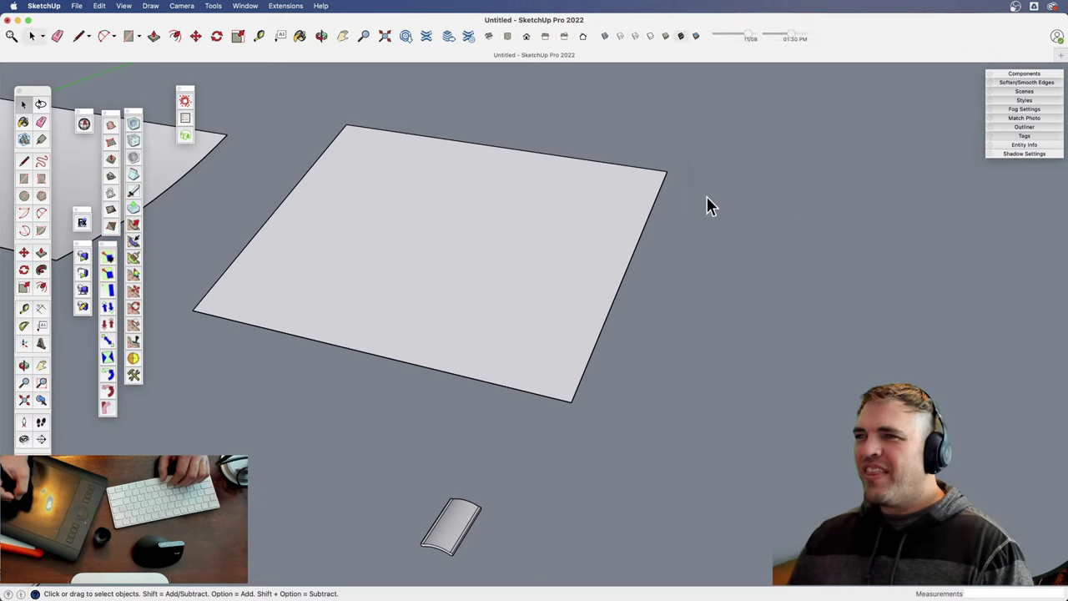
scroll(386, 262, "down", 4)
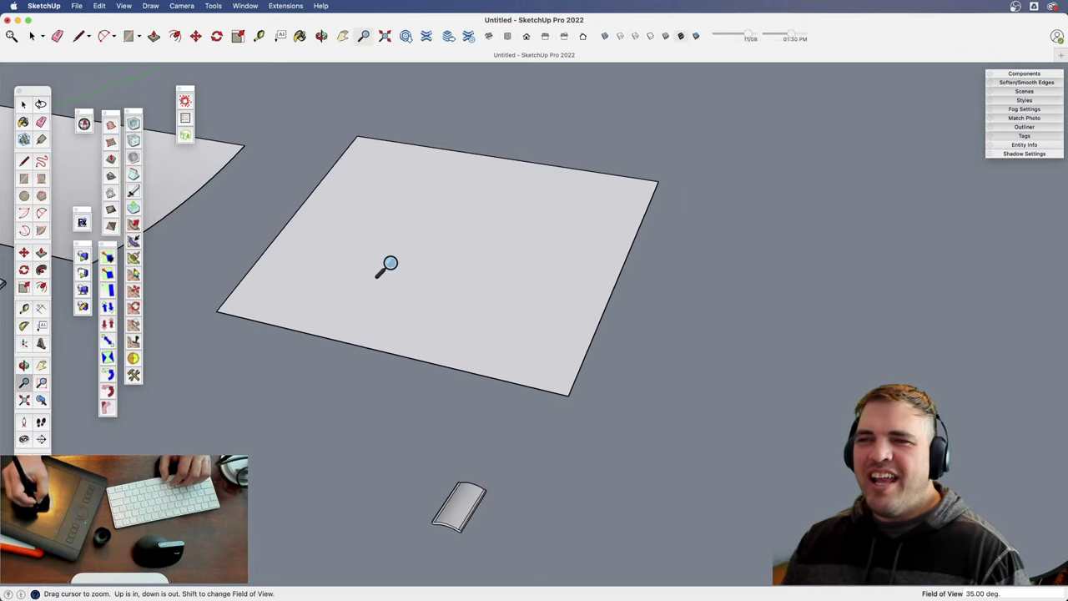
middle_click_drag(387, 262, 313, 290)
left_click(185, 101)
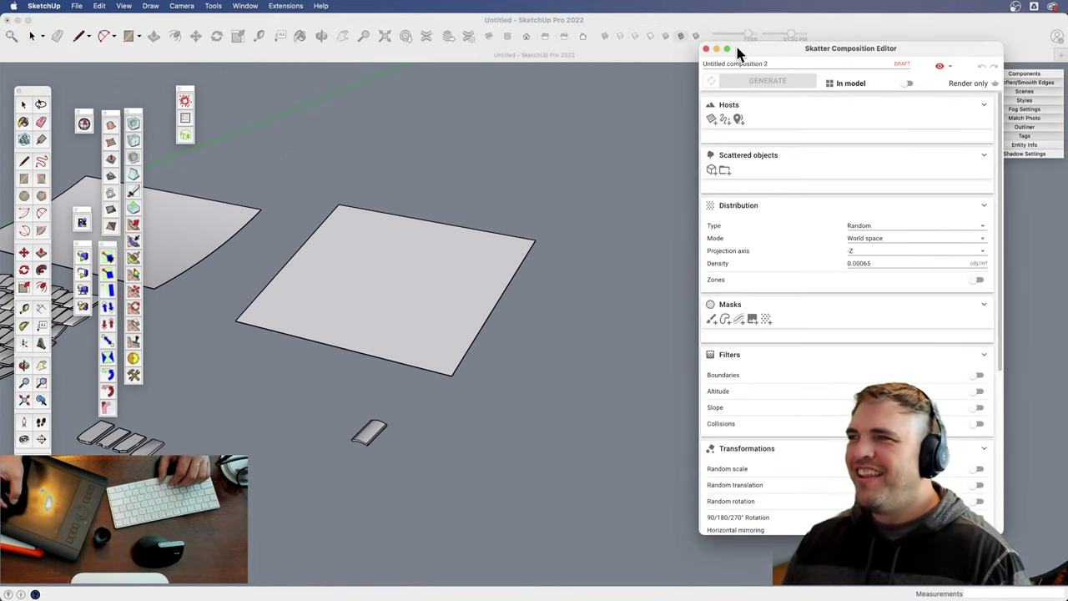
left_click_drag(766, 47, 742, 41)
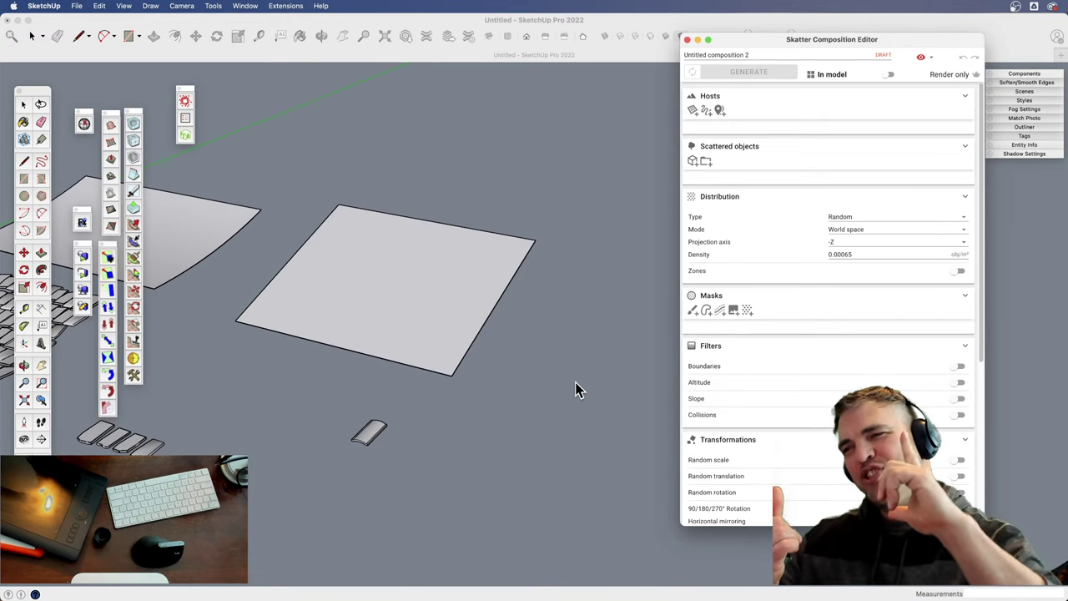
- Pick the new sloped roof plane as the host surface of the new composition
left_click(502, 393)
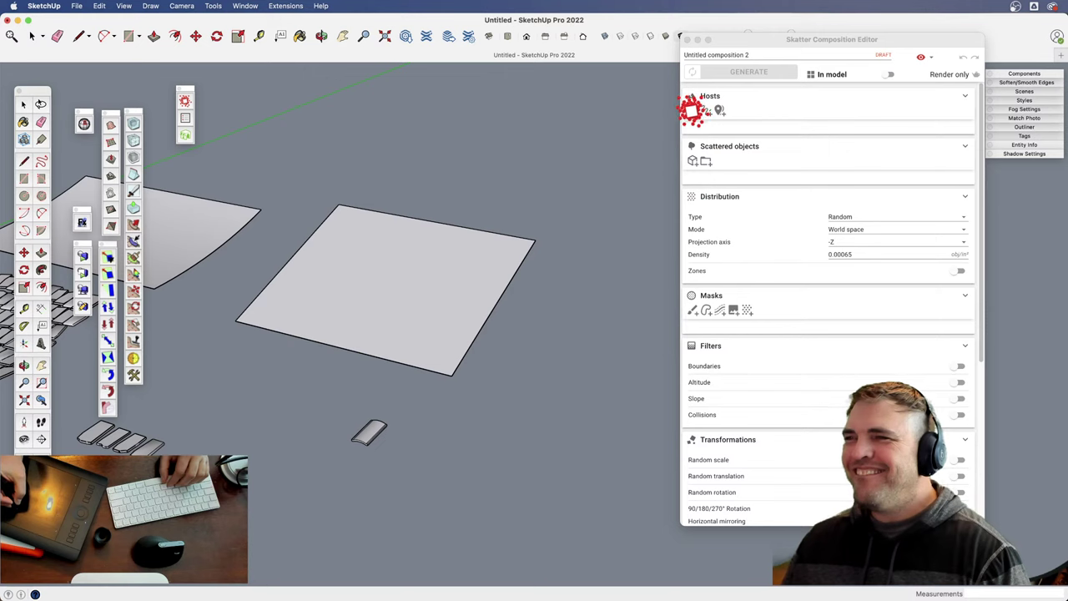
left_click(692, 110)
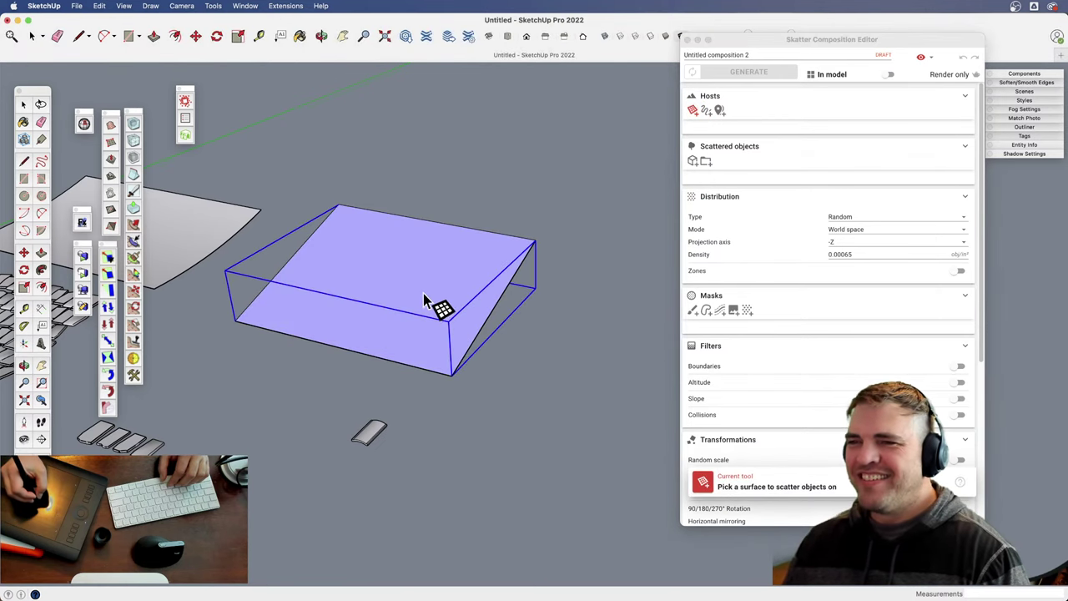
left_click(426, 300)
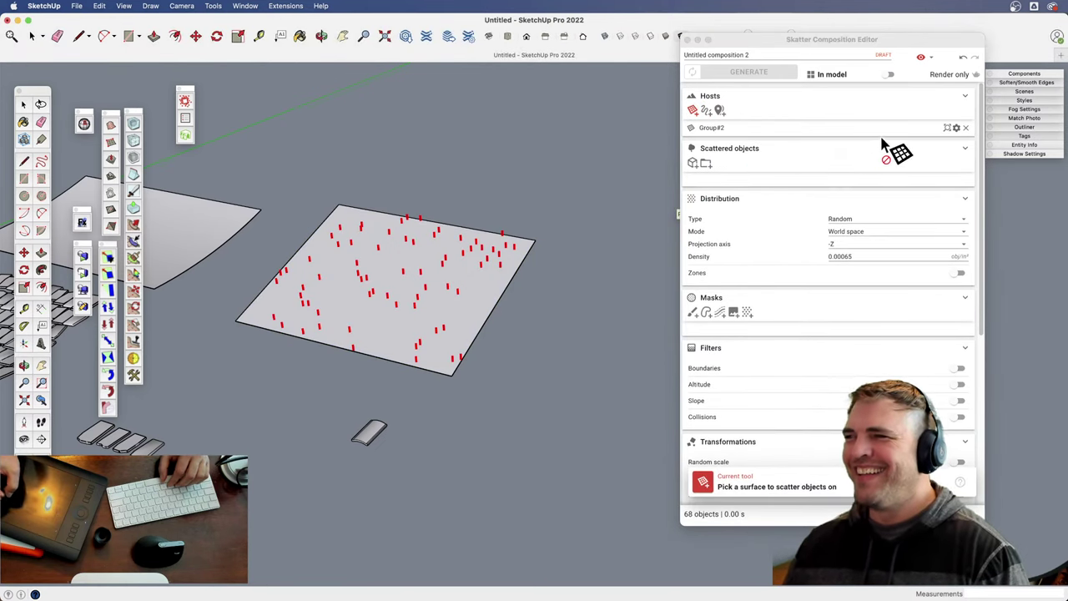
- Start adding a scattered object to the new composition
left_click(692, 163)
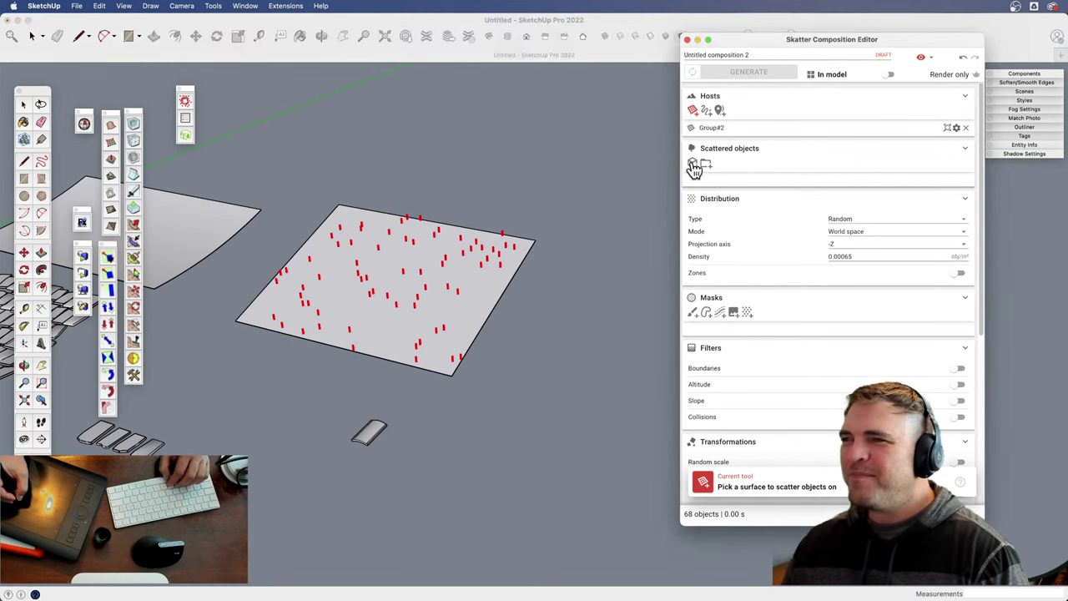
- Add the single curved roof tile as the scattered object and set the distribution type to Grid
left_click(377, 438)
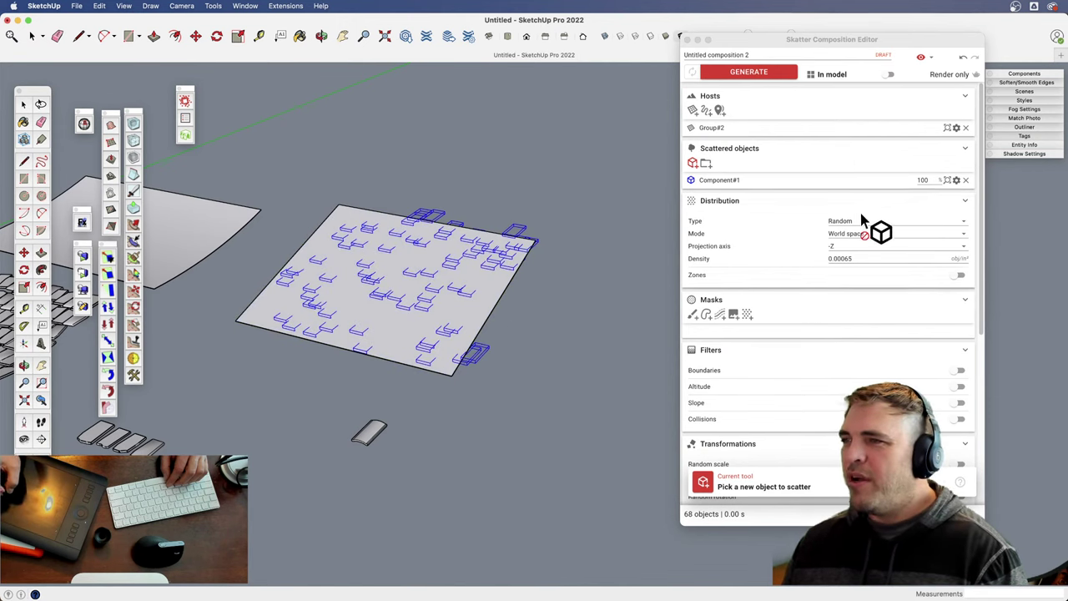
left_click(957, 223)
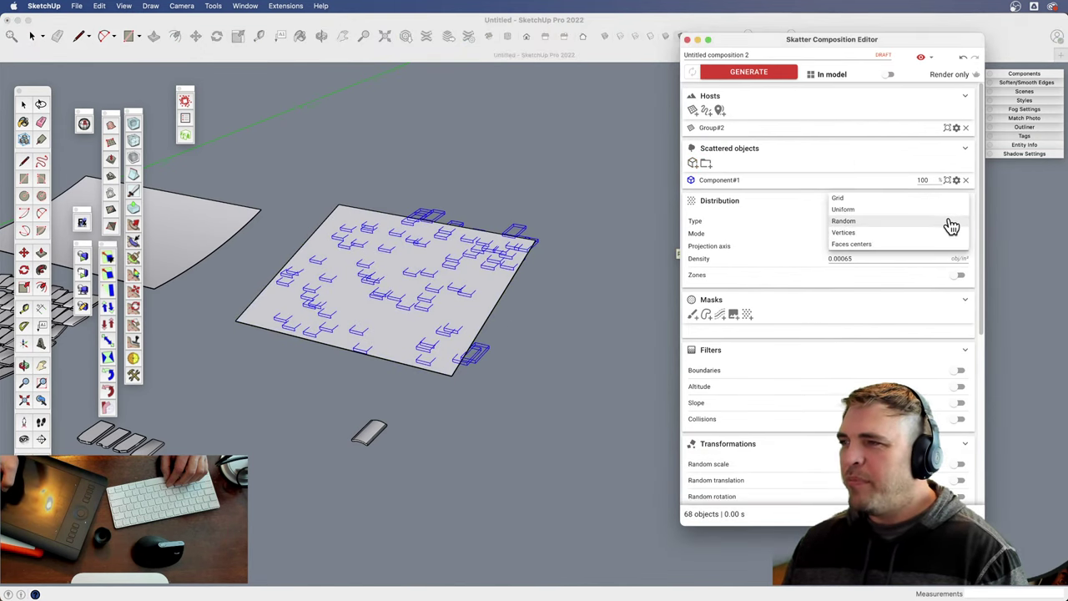
left_click(842, 199)
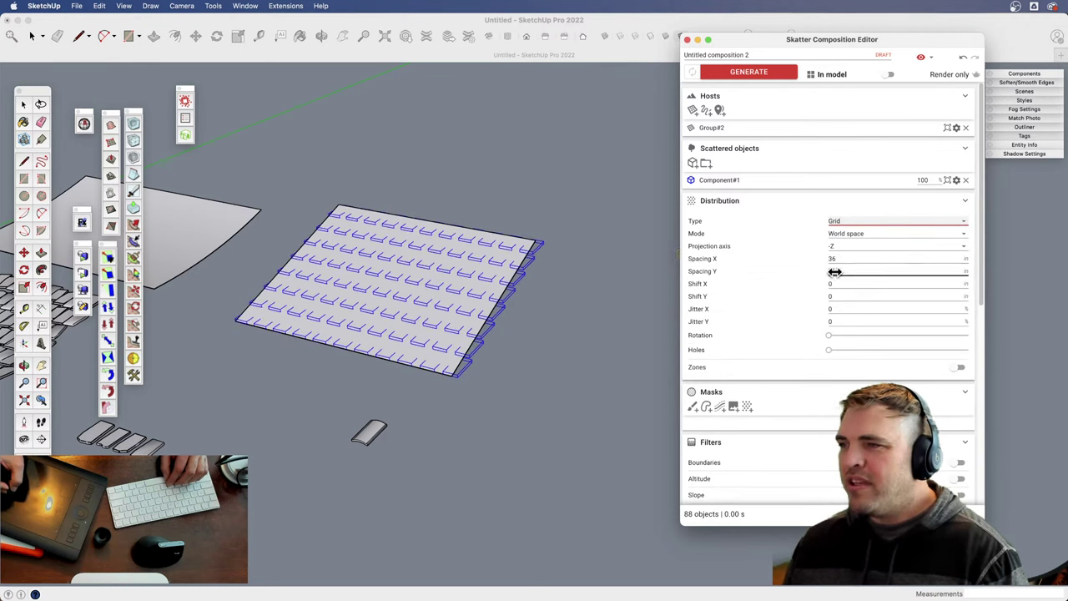
- Set the grid's Spacing X to 23 and Spacing Y to 29, generate the tiles, and close the composition editor
left_click_drag(832, 260, 822, 284)
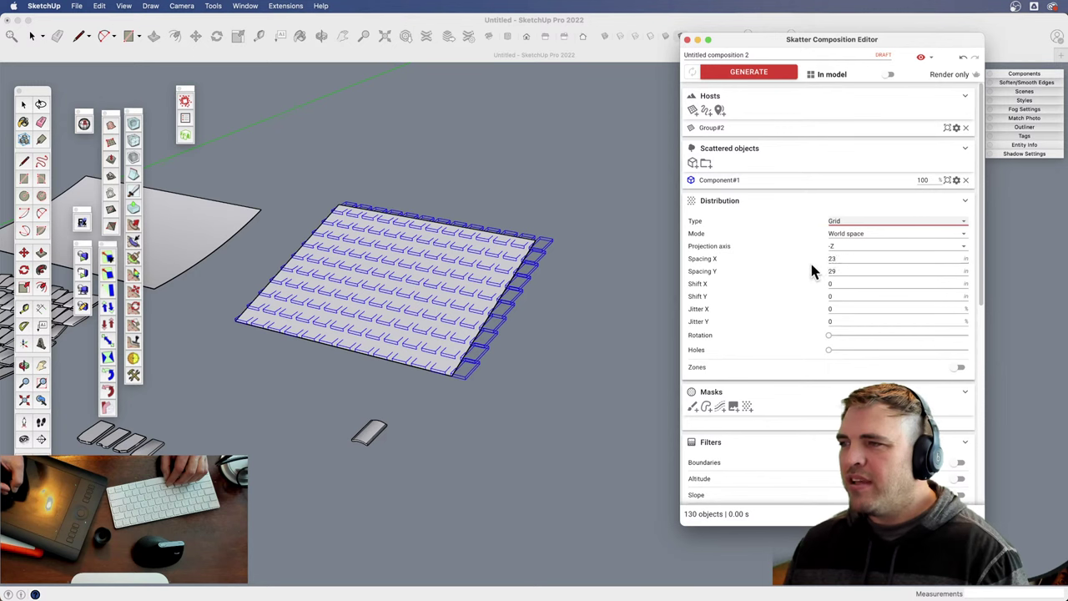
left_click_drag(830, 259, 832, 261)
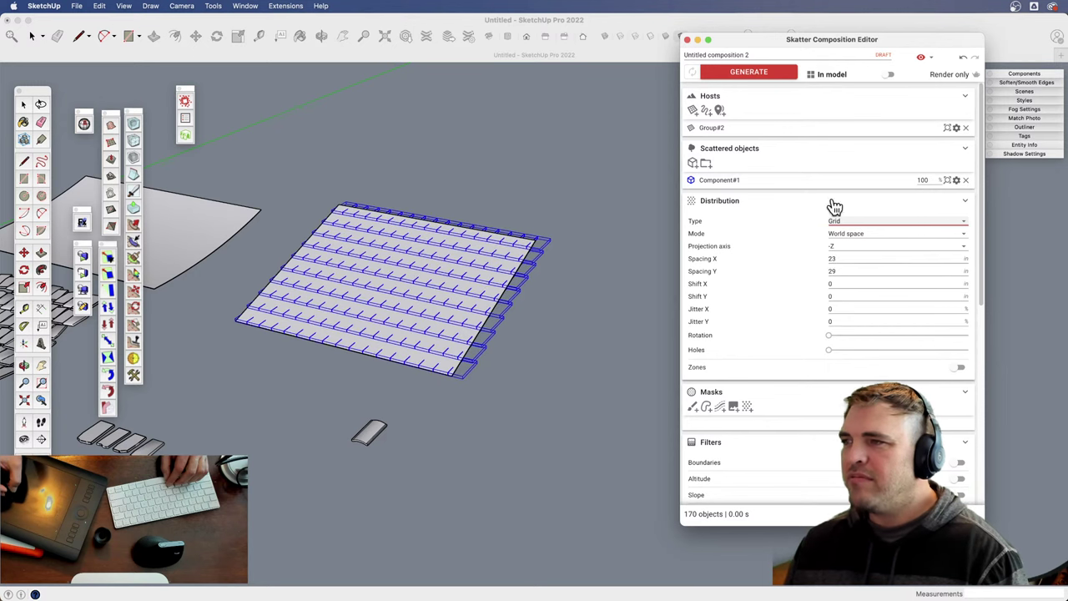
left_click(753, 73)
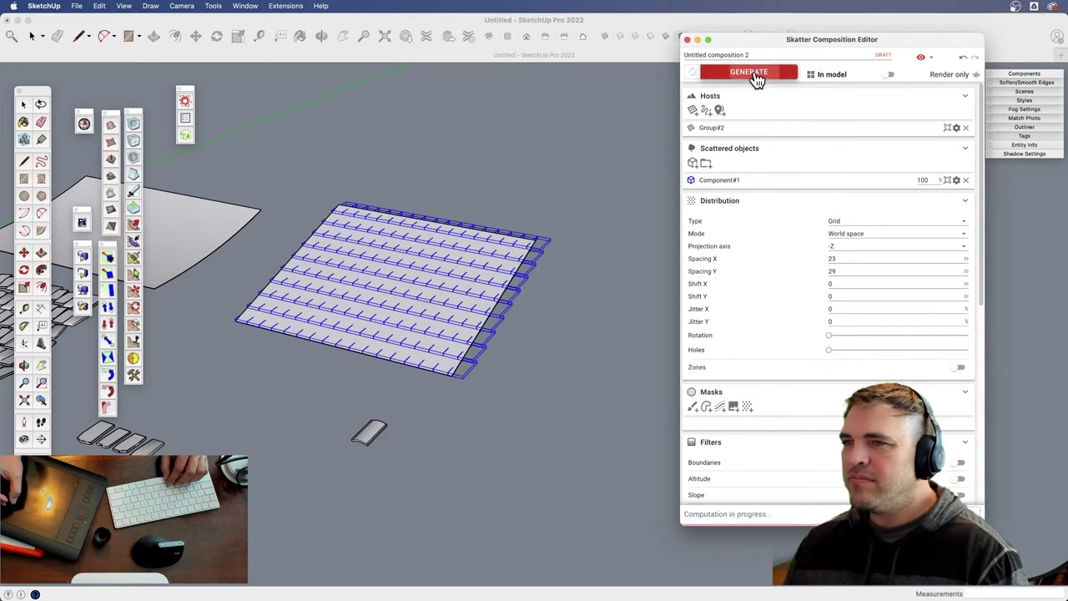
left_click(490, 431)
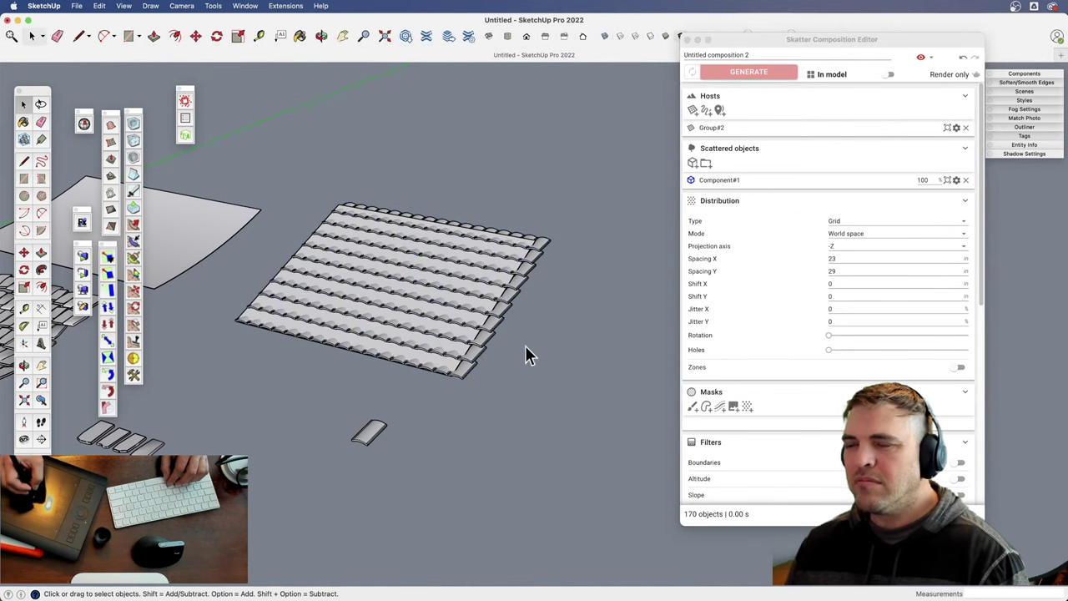
left_click(686, 40)
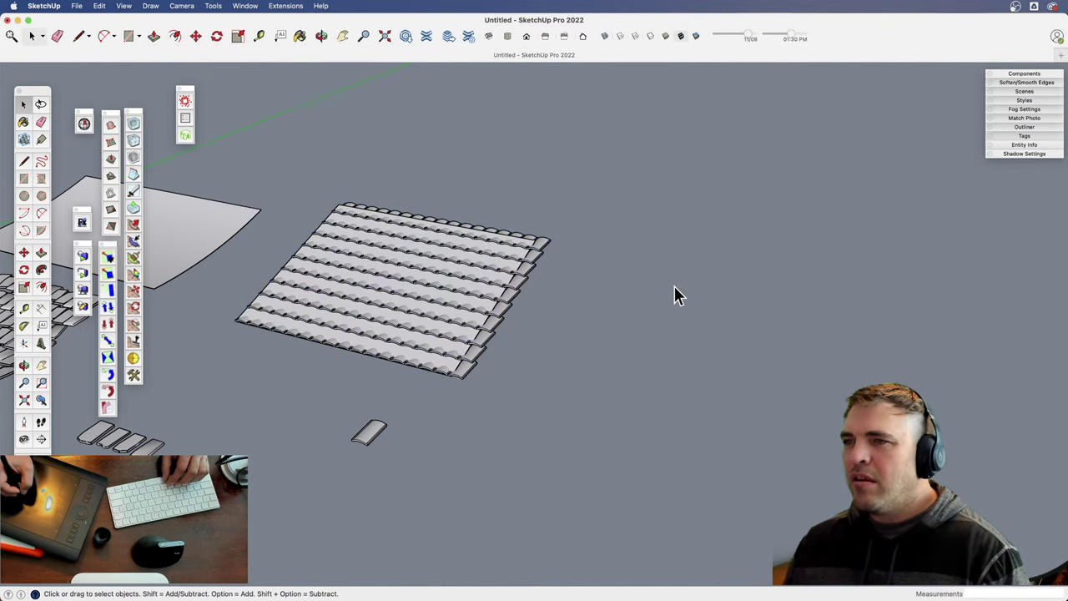
- Reopen the Skatter composition of the generated curved-tile group for editing
middle_click_drag(676, 296, 572, 370)
scroll(584, 274, "up", 5)
middle_click_drag(584, 274, 523, 269)
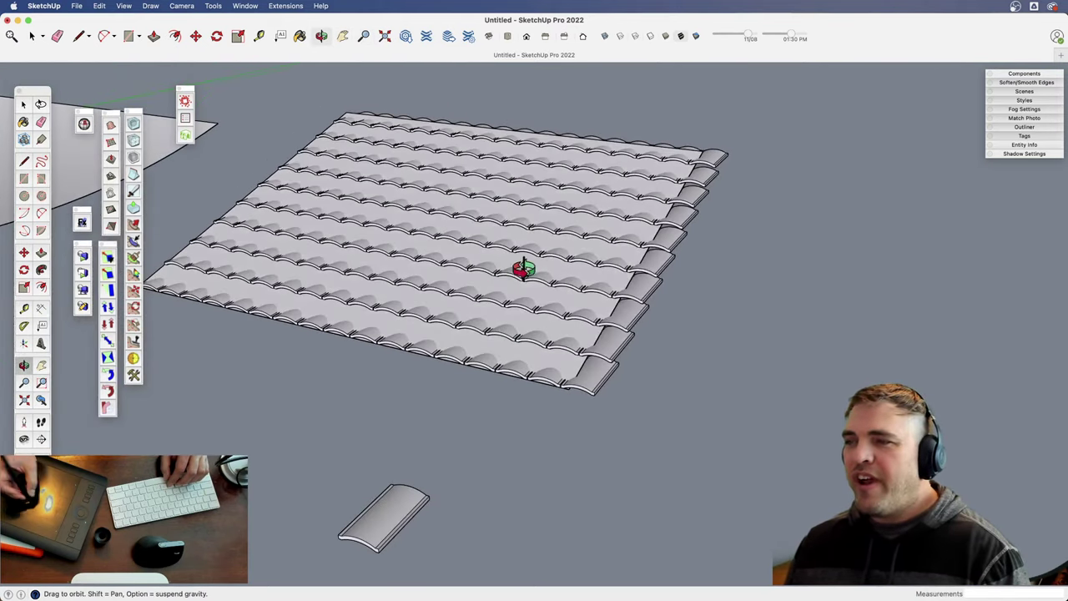
left_click(628, 321)
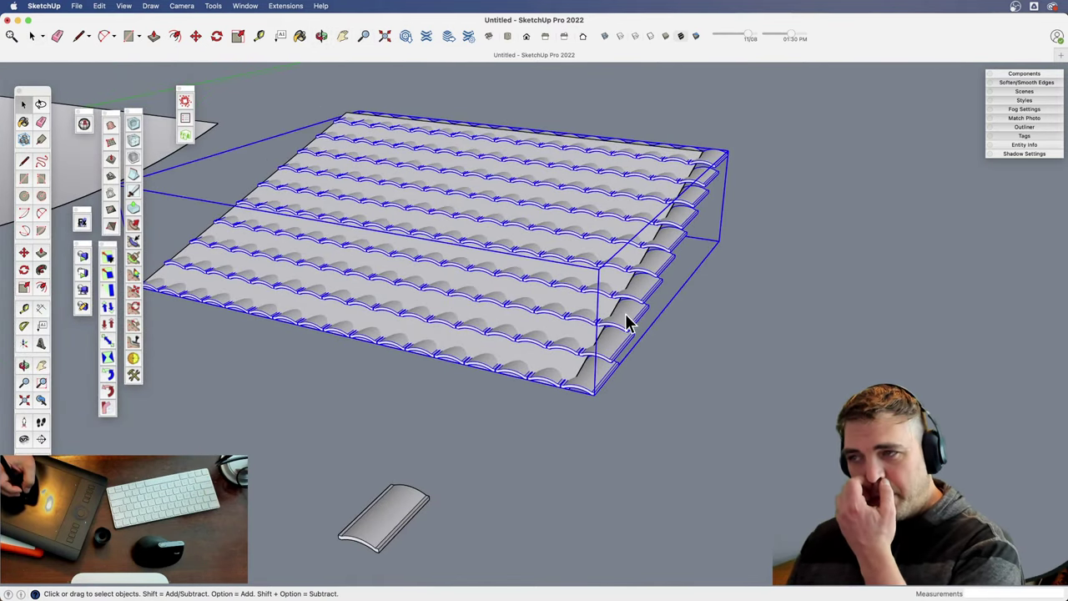
right_click(701, 182)
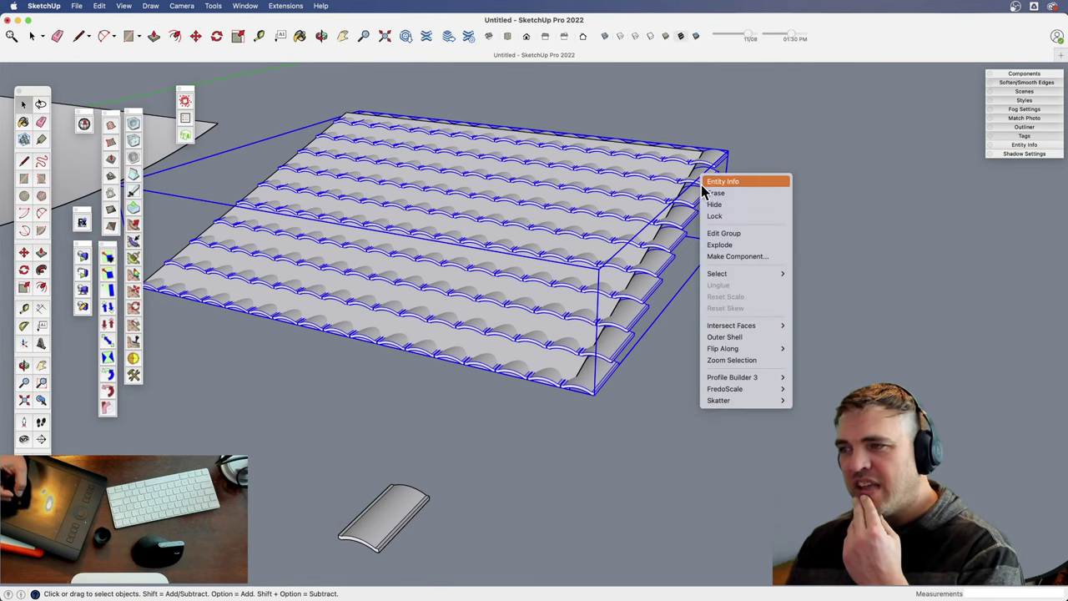
mouse_move(767, 402)
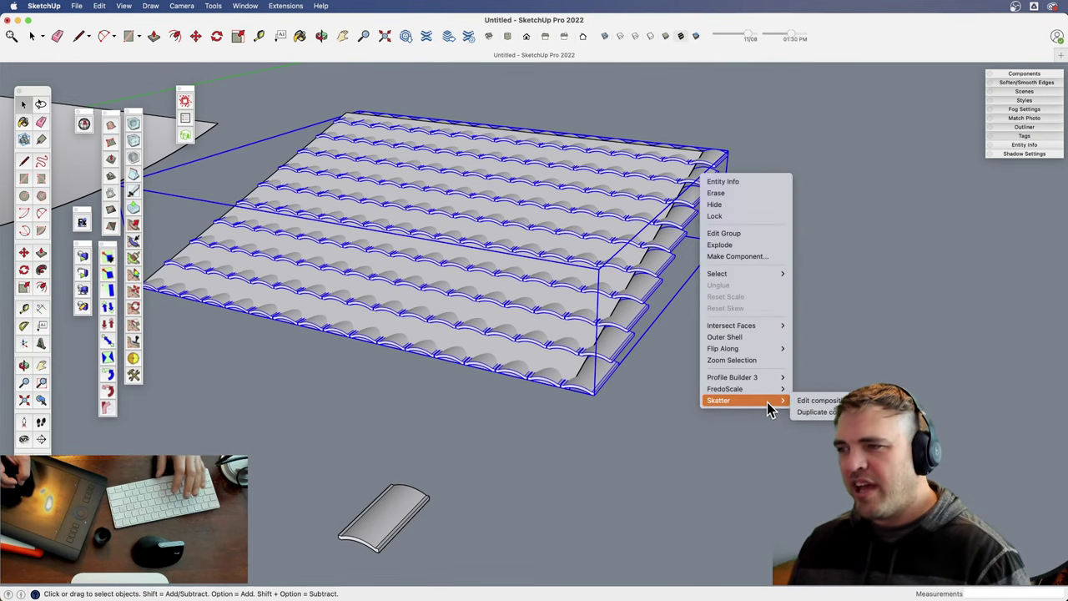
left_click(822, 401)
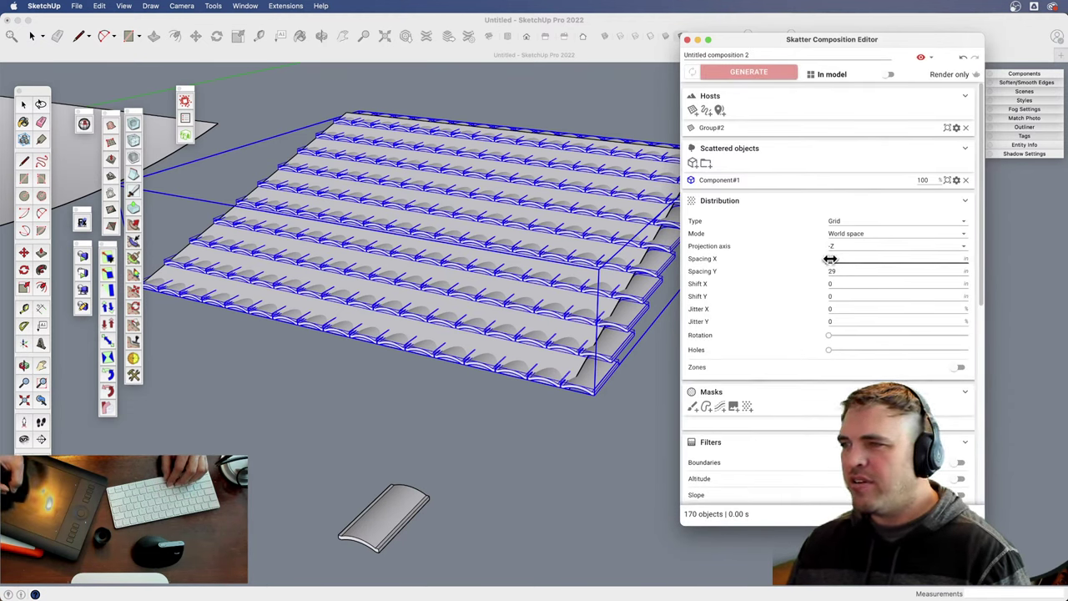
- Set the grid's Spacing X to 21 and regenerate the tiles
type("21")
key("Return")
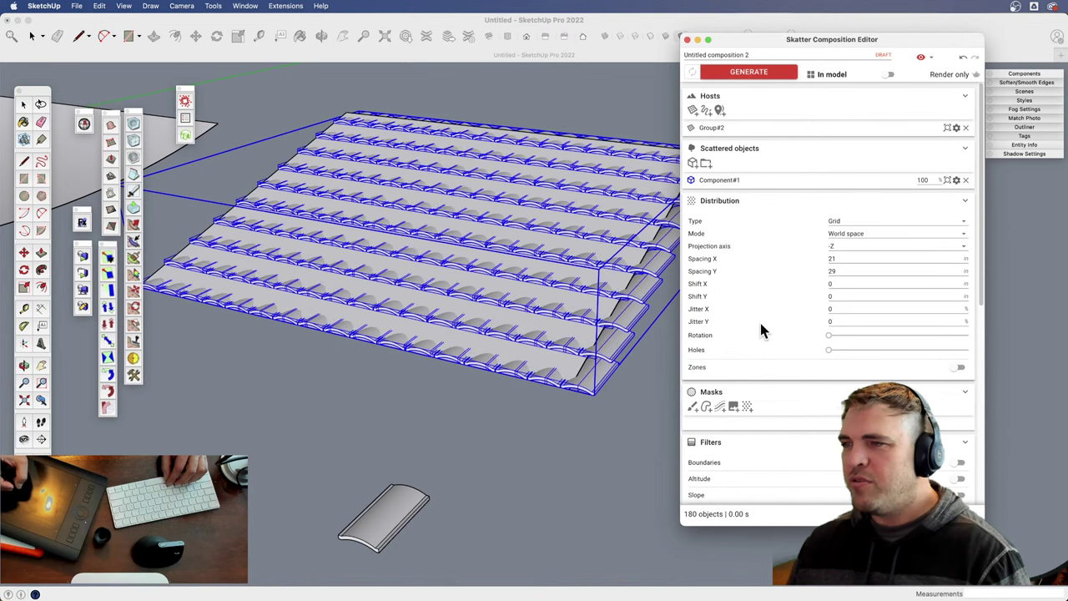
left_click(756, 80)
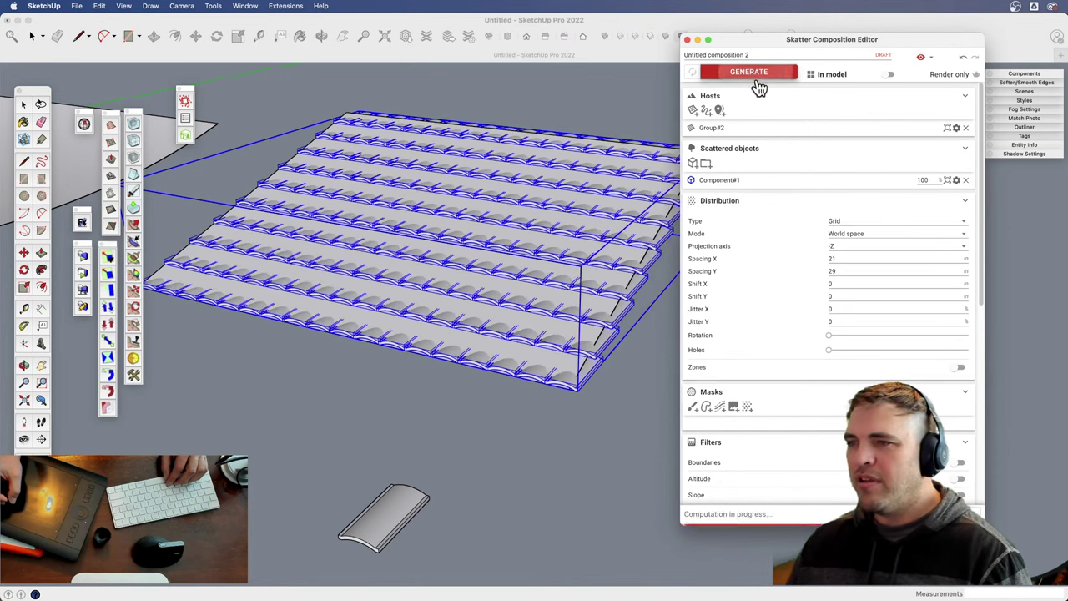
- Set the grid's Spacing X to 25 and regenerate the tiles
left_click(835, 260)
type("25")
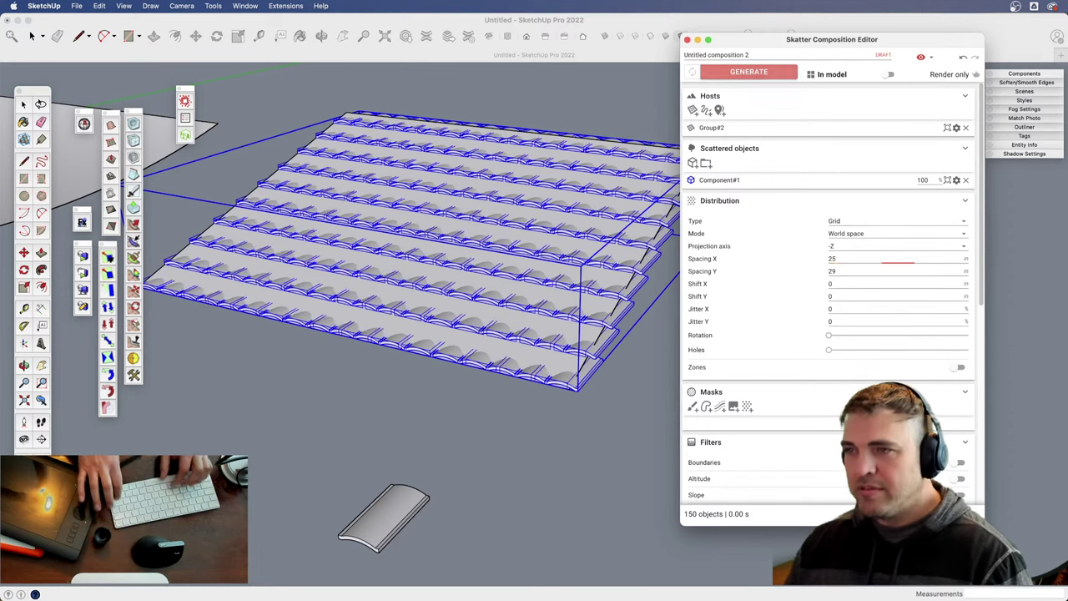
key("Return")
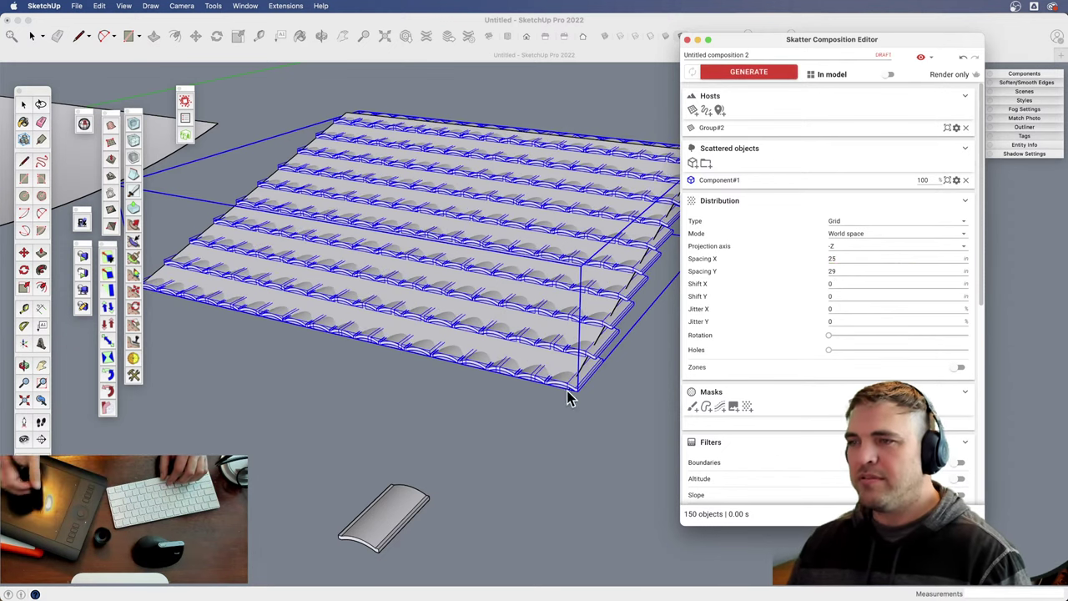
left_click(748, 73)
left_click(568, 424)
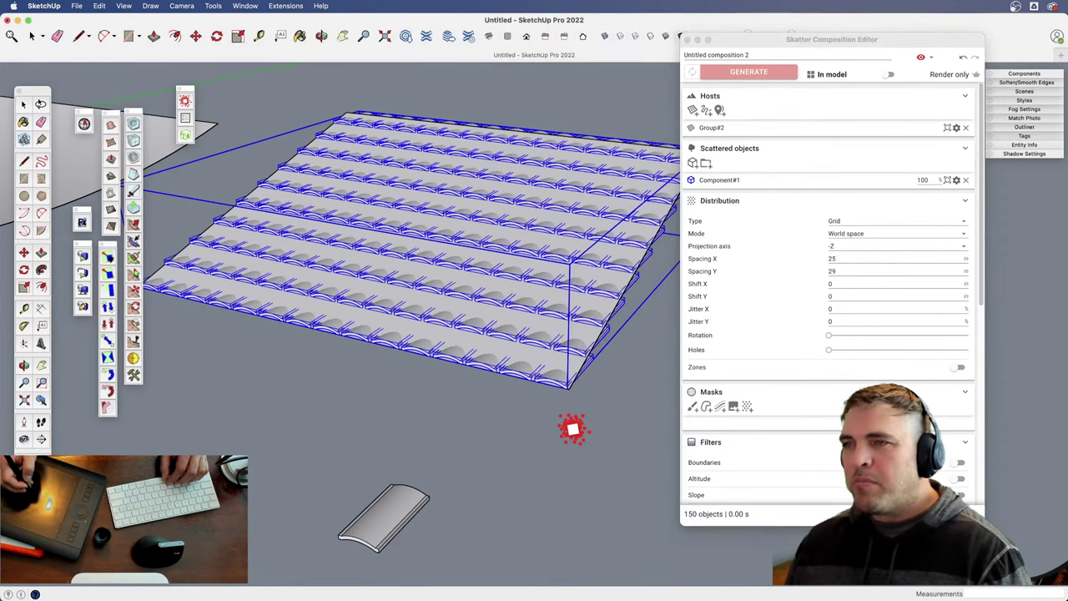
- Move the curved host surface along the green axis, about 12.5 feet out from under the scattered tiles
key("h")
key("space")
left_click(533, 381)
mouse_move(533, 382)
middle_mouse_down()
mouse_move(459, 394)
mouse_move(284, 332)
mouse_move(360, 258)
mouse_move(591, 346)
mouse_move(613, 396)
mouse_move(316, 456)
mouse_move(375, 443)
middle_mouse_up()
left_click(487, 391)
key("z")
left_click_drag(430, 404, 425, 459)
key("h")
left_click_drag(469, 416, 382, 422)
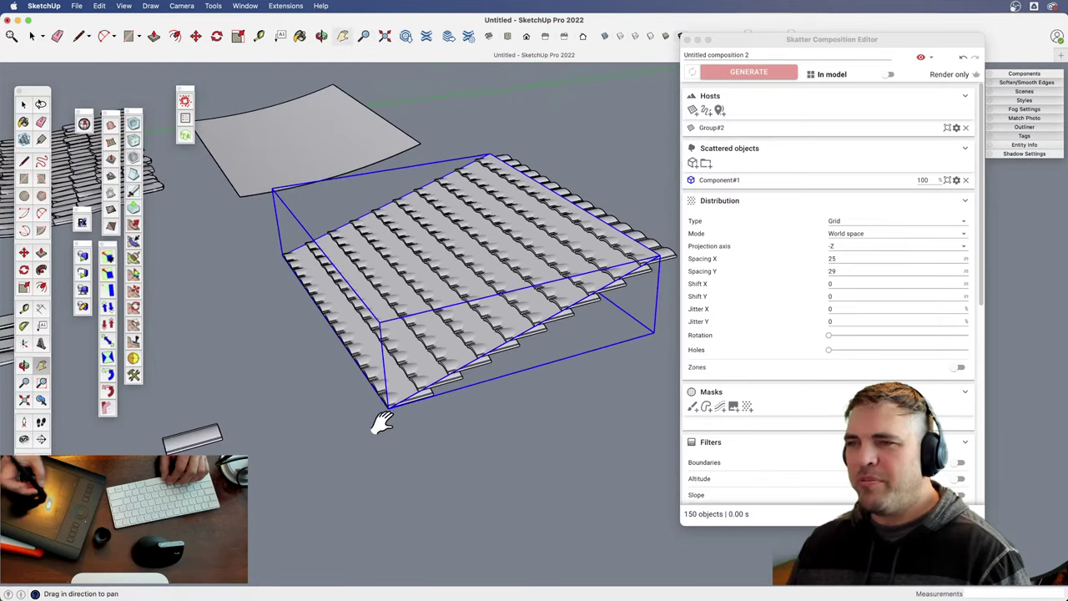
key("m")
left_click(476, 406)
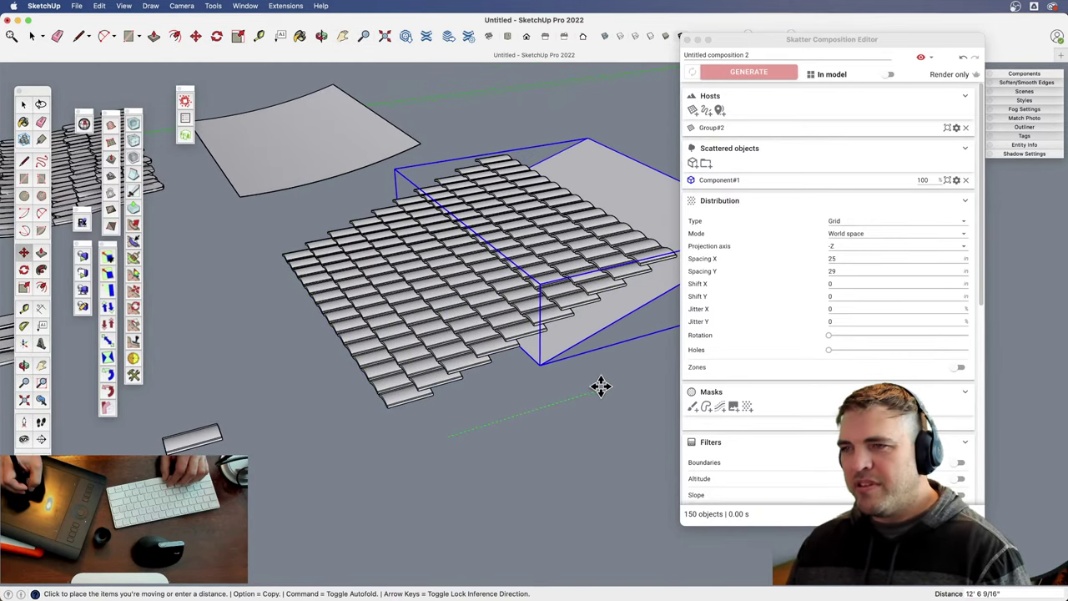
- Examine the scattered curved-tile group from the side, up close, and alongside the other roof sample
key("o")
left_click_drag(445, 409, 454, 319)
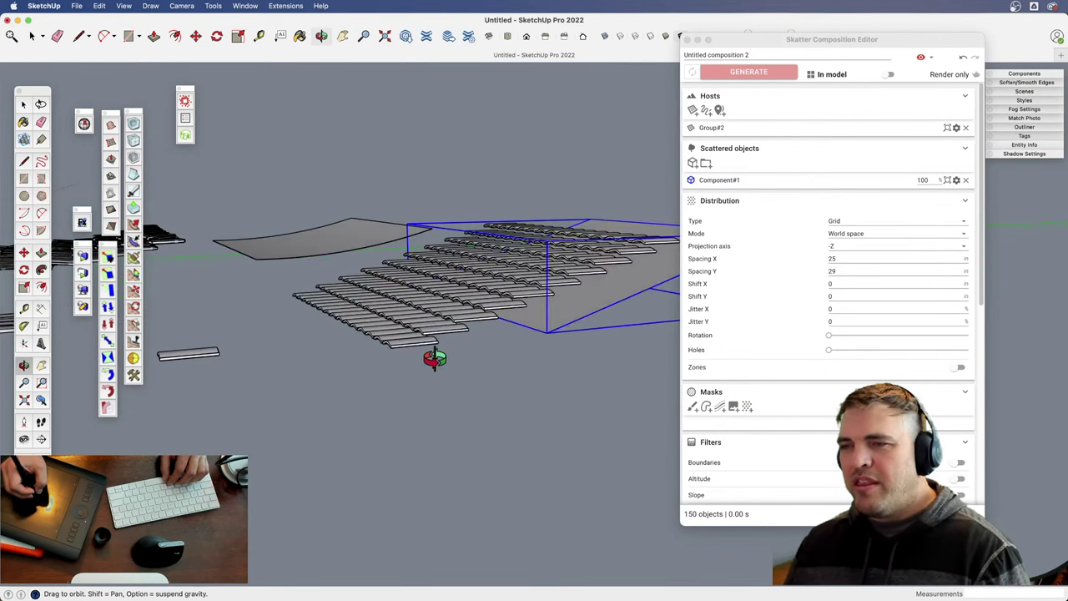
key("space")
left_click(413, 346)
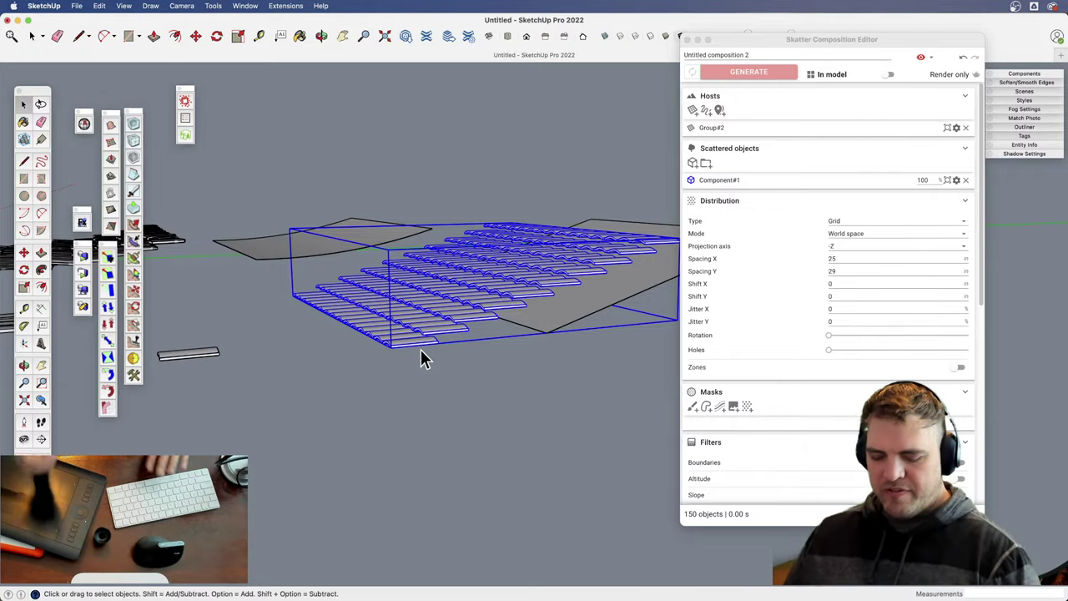
middle_click_drag(427, 337, 402, 463)
key("z")
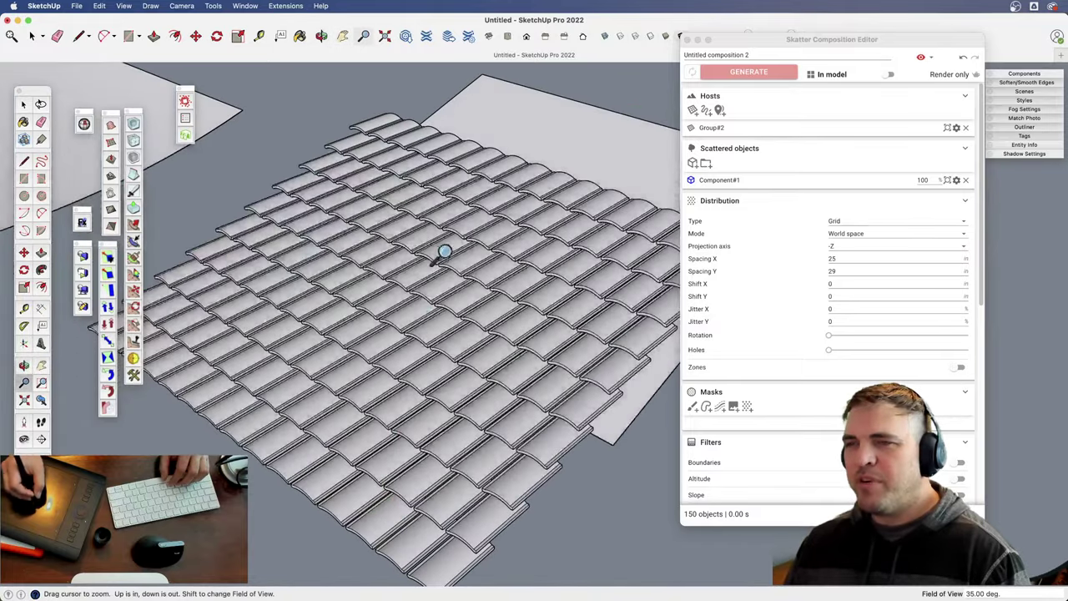
left_click_drag(440, 253, 431, 412)
middle_click_drag(431, 412, 498, 434)
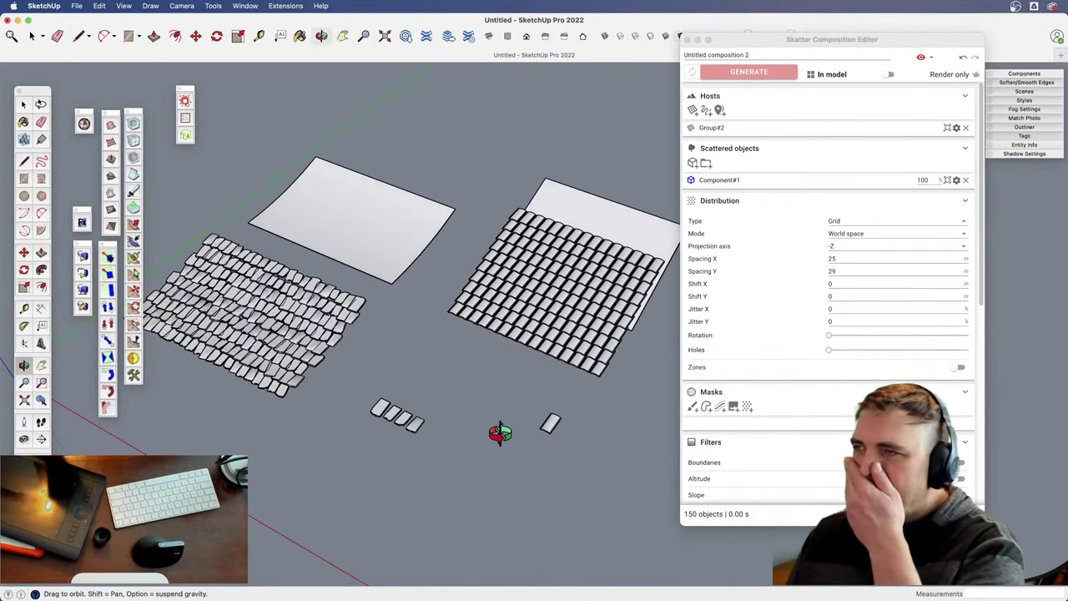
key("space")
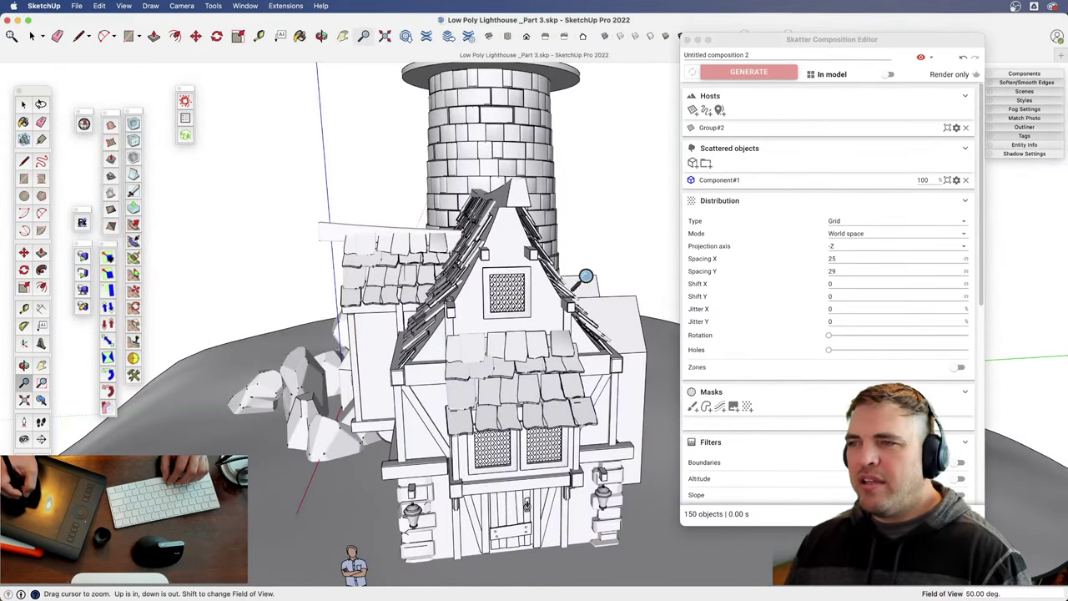
- Examine the lighthouse, house and surrounding terrain in the Low Poly Lighthouse model from above
left_click_drag(581, 276, 434, 430)
key("o")
left_click_drag(308, 367, 536, 469)
key("h")
left_click_drag(436, 431, 392, 380)
key("z")
left_click_drag(394, 380, 408, 413)
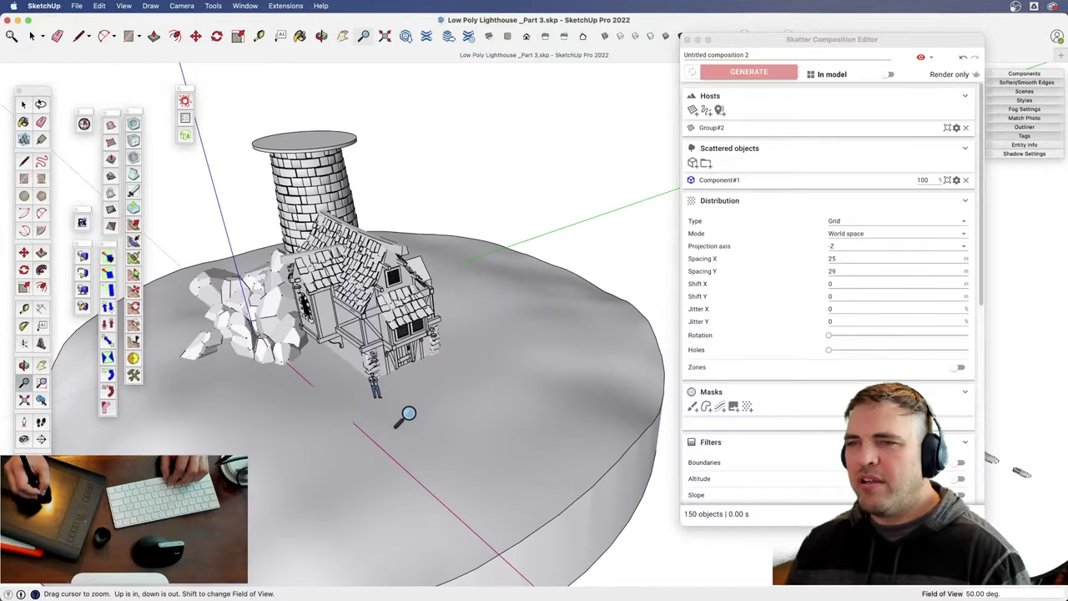
- Copy one rock from the cluster beside the lighthouse to the empty space just outside the terrain's edge
key("h")
key("o")
left_click_drag(301, 354, 554, 411)
key("space")
left_click(317, 400)
key("h")
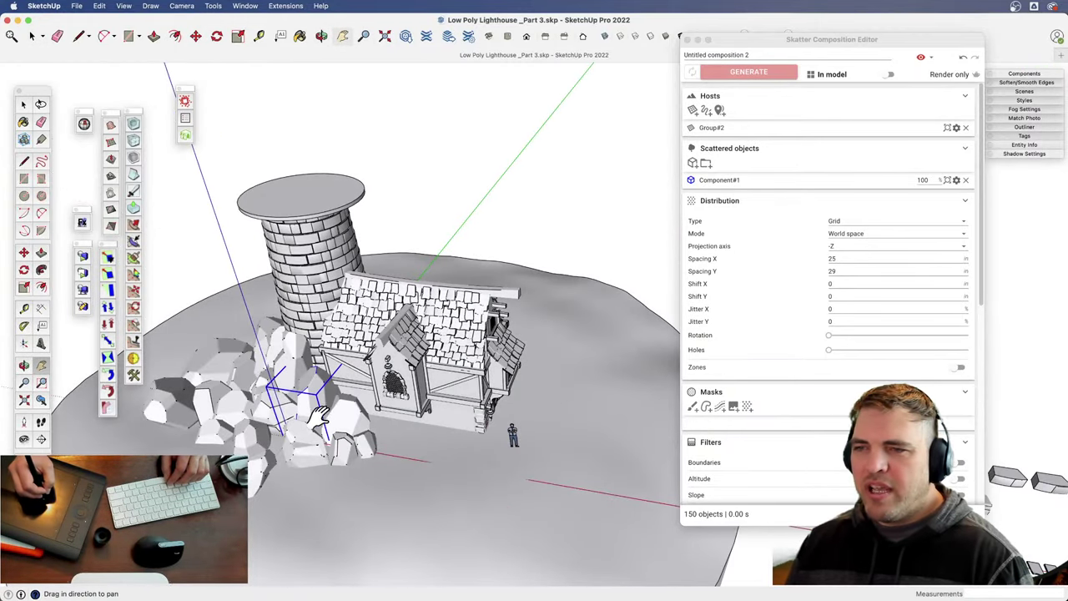
left_click_drag(319, 416, 404, 396)
key("o")
left_click_drag(405, 396, 368, 480)
key("h")
left_click_drag(367, 476, 237, 415)
key("z")
left_click_drag(292, 356, 334, 413)
key("h")
left_click_drag(345, 415, 237, 382)
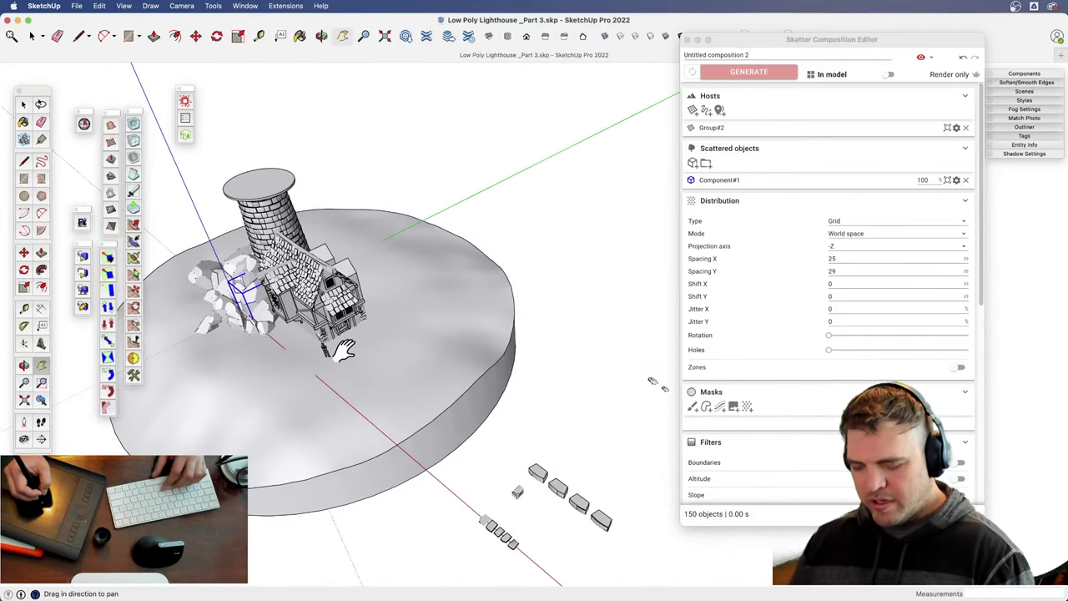
key("m")
key("alt")
left_click(269, 328)
left_click(593, 402)
- Scale down the copied rock overall and thin it along the green axis to a factor of about 0.55
key("h")
left_click_drag(546, 416, 509, 409)
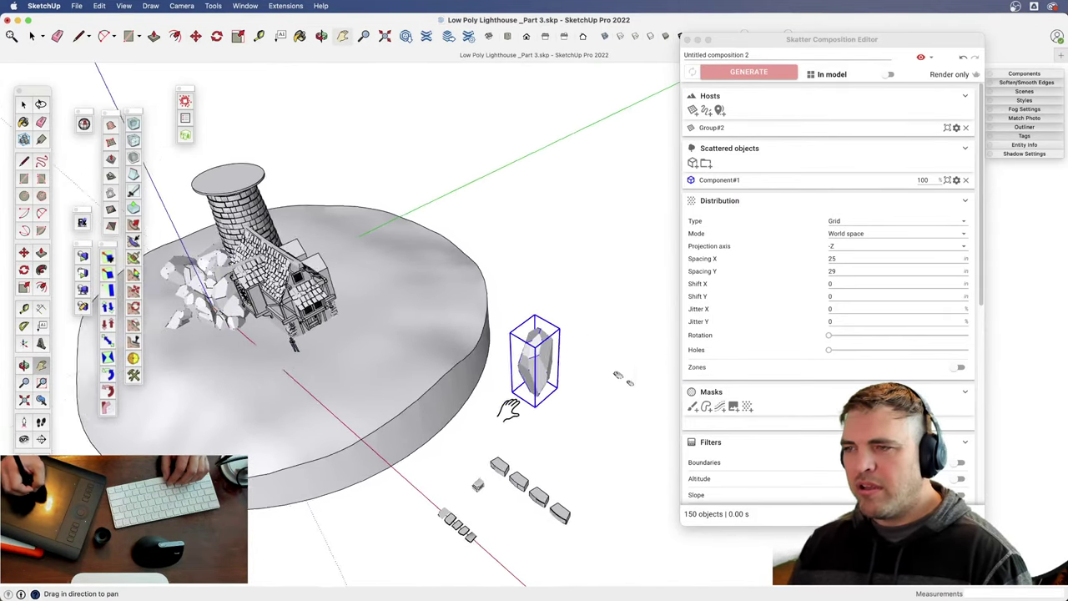
scroll(465, 326, "up", 6)
middle_click_drag(288, 376, 442, 404)
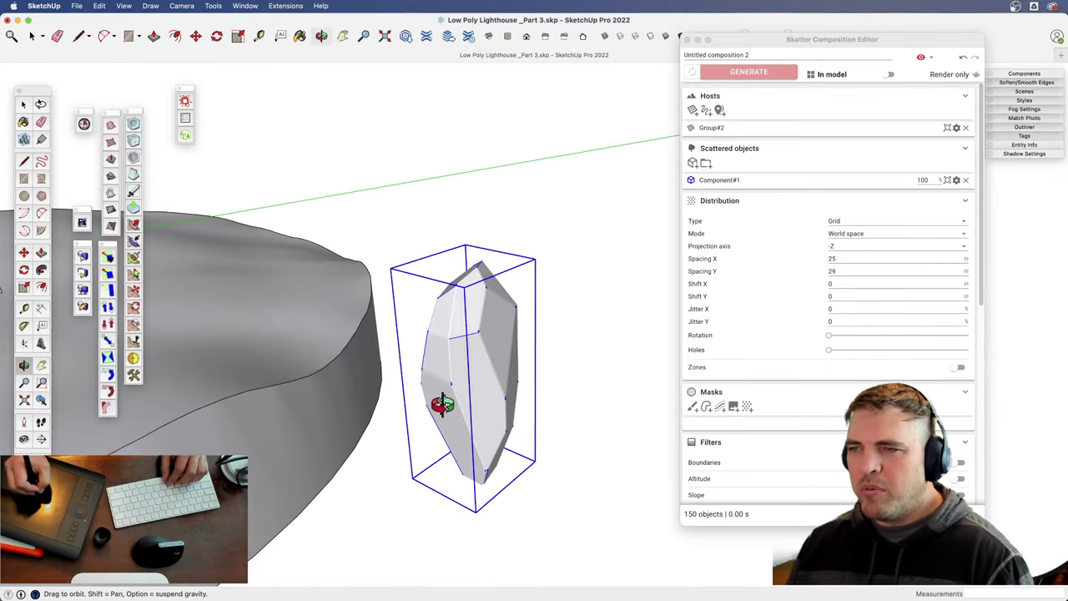
key("s")
left_click_drag(536, 248, 486, 427)
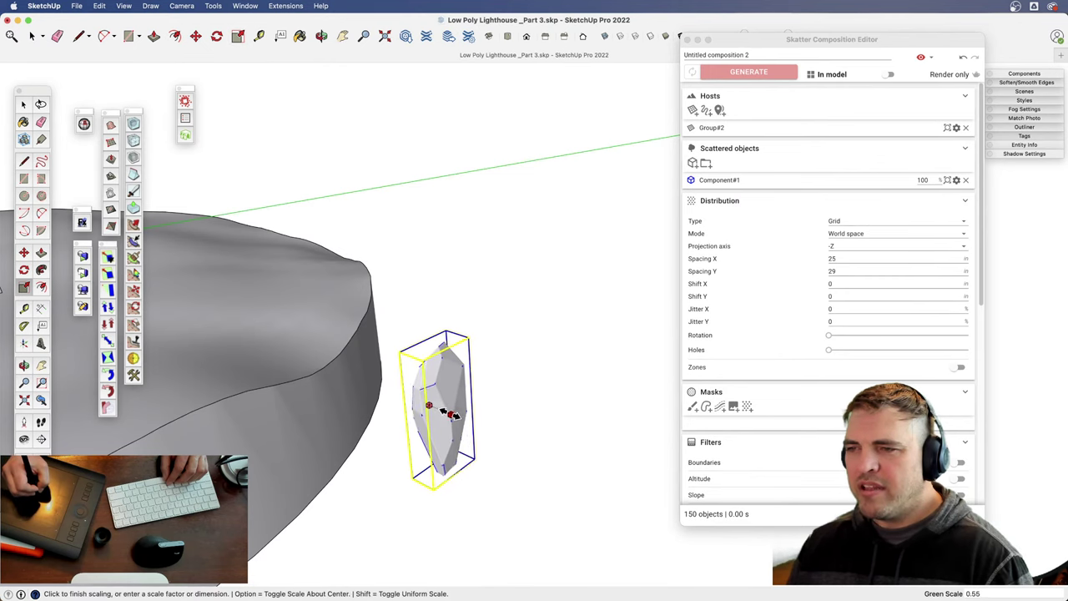
- Reduce the height of the copied rock with the Scale tool to make it squatter
middle_click_drag(472, 424, 592, 358)
scroll(459, 310, "up", 3)
middle_click_drag(459, 310, 670, 405)
key("s")
left_click_drag(498, 280, 509, 406)
left_click(507, 409)
- Move the rock straight up about 15 feet toward the height of the terrain's rim
middle_click_drag(453, 429, 522, 327)
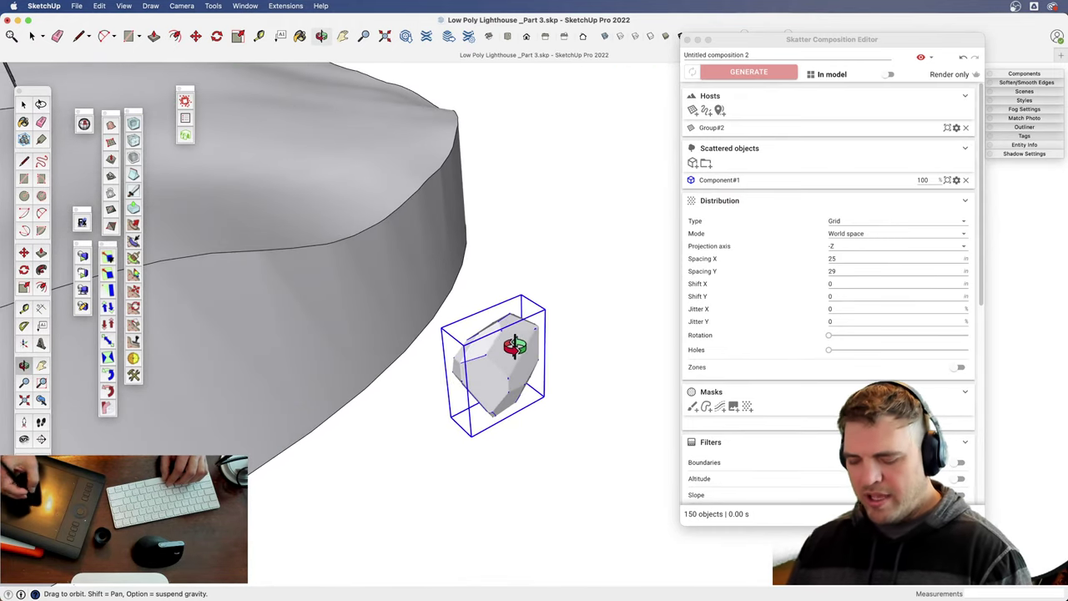
key("m")
left_click(511, 367)
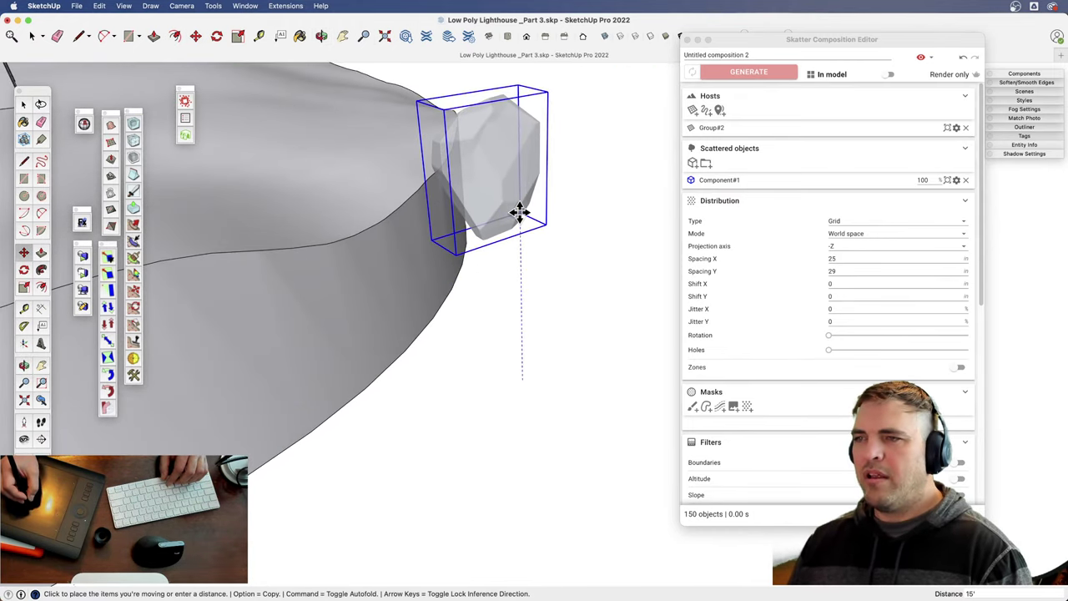
- Rotate the raised rock about a horizontal axis so it lies flat beside the terrain's rim
scroll(489, 322, "down", 5)
middle_click_drag(489, 322, 334, 358)
scroll(469, 376, "up", 5)
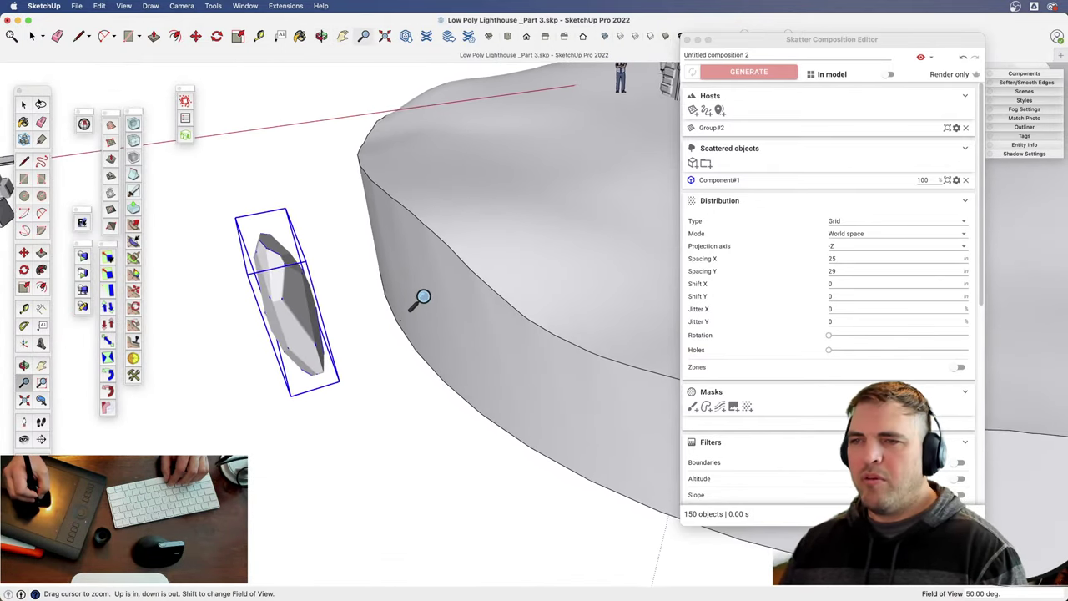
key("h")
left_click_drag(336, 334, 438, 341)
key("m")
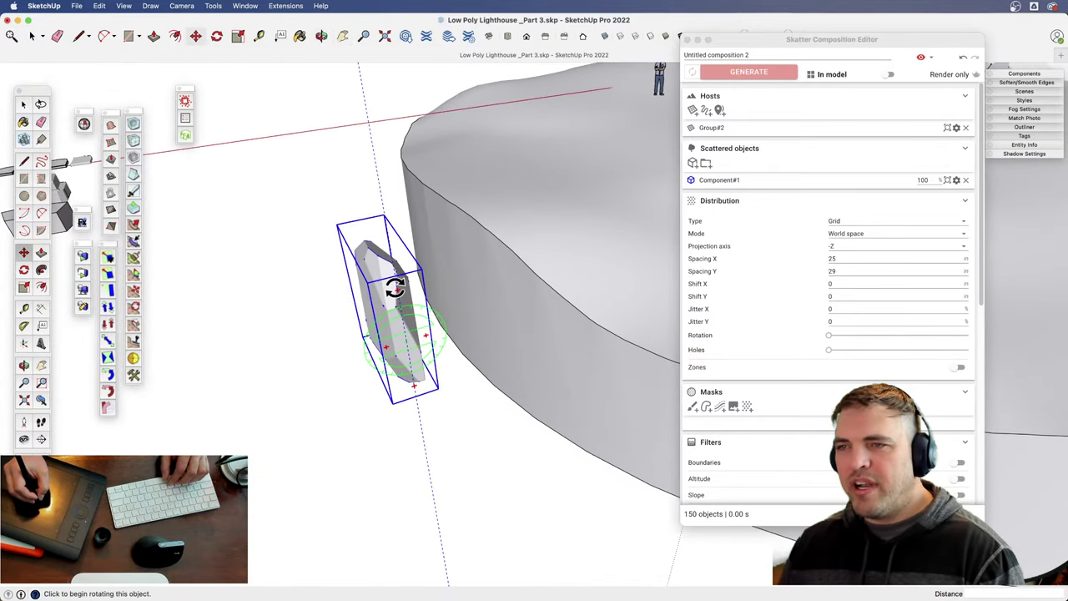
left_click_drag(394, 286, 370, 350)
middle_click_drag(370, 350, 397, 372)
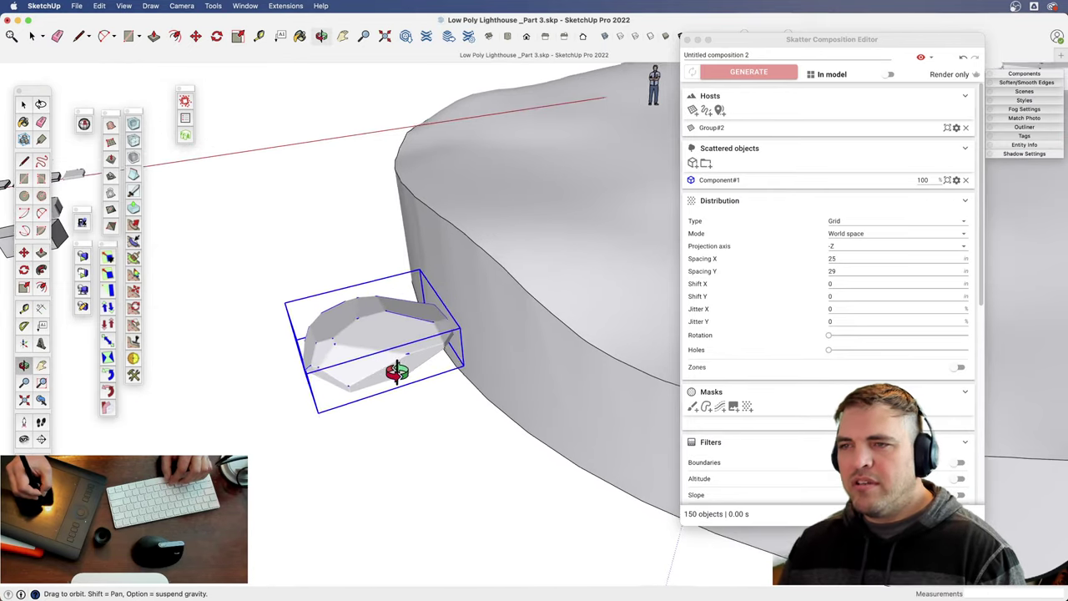
- Examine the flat-lying rock from several sides and against the whole lighthouse terrain
left_click_drag(397, 371, 542, 420)
key("z")
left_click_drag(503, 334, 375, 283)
key("o")
key("h")
key("z")
left_click_drag(446, 383, 393, 277)
key("h")
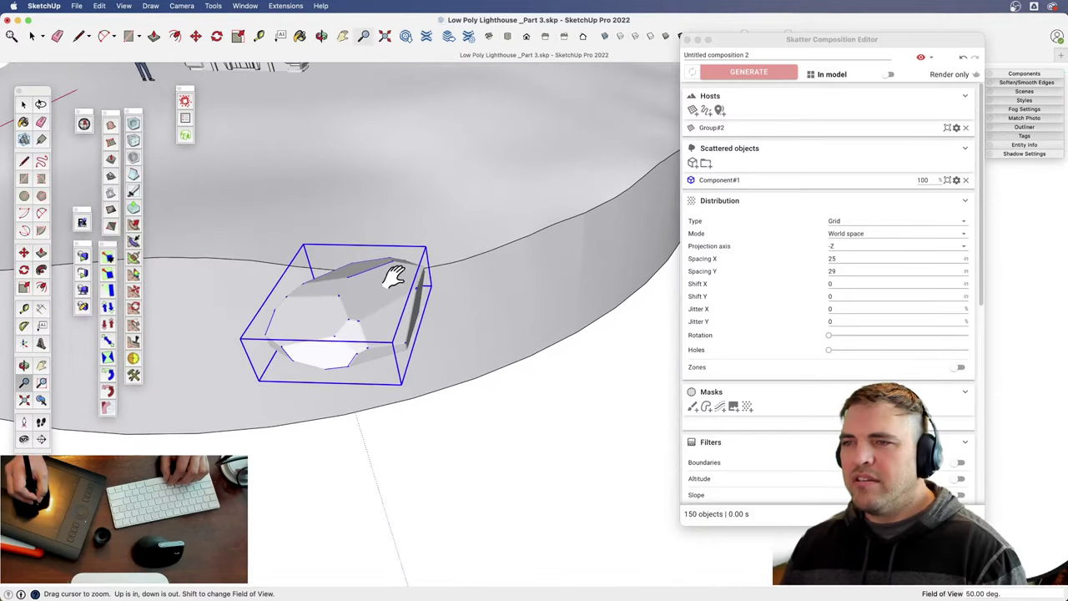
middle_click_drag(394, 277, 670, 381)
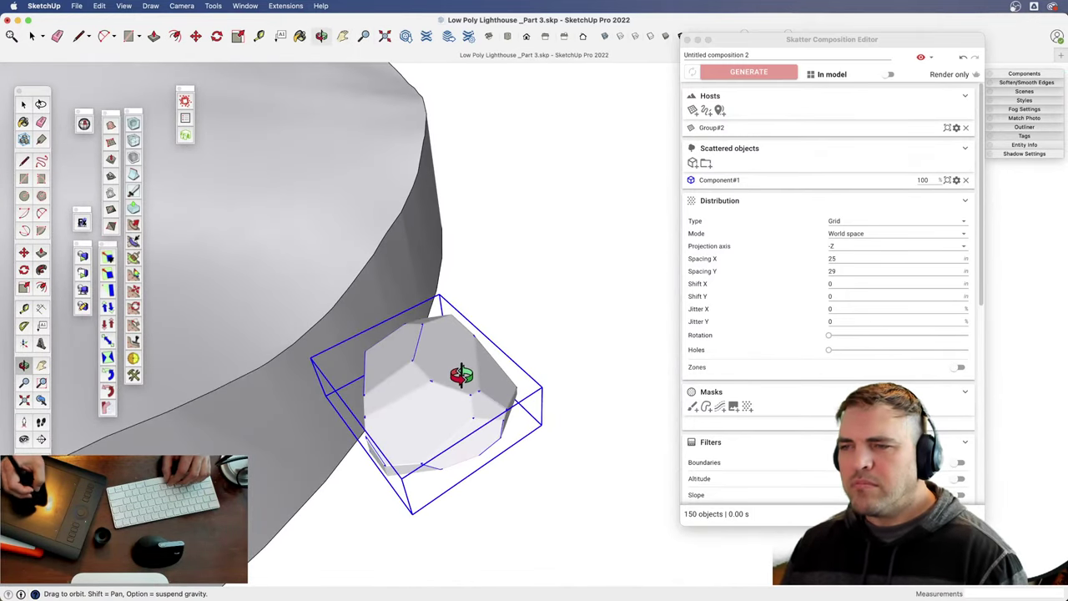
middle_click_drag(434, 417, 583, 369)
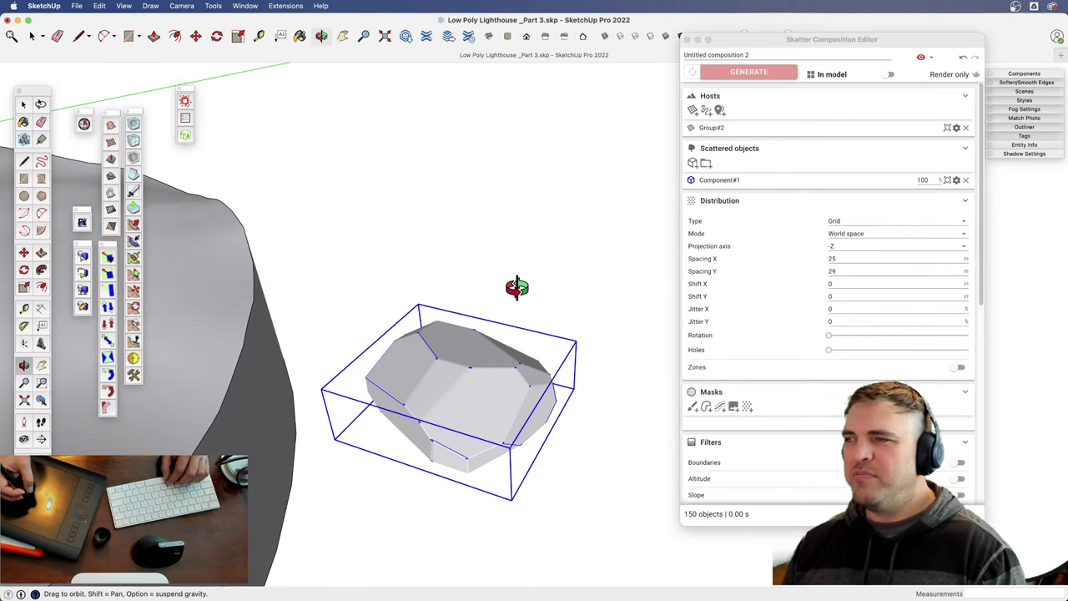
middle_click_drag(474, 407, 512, 344)
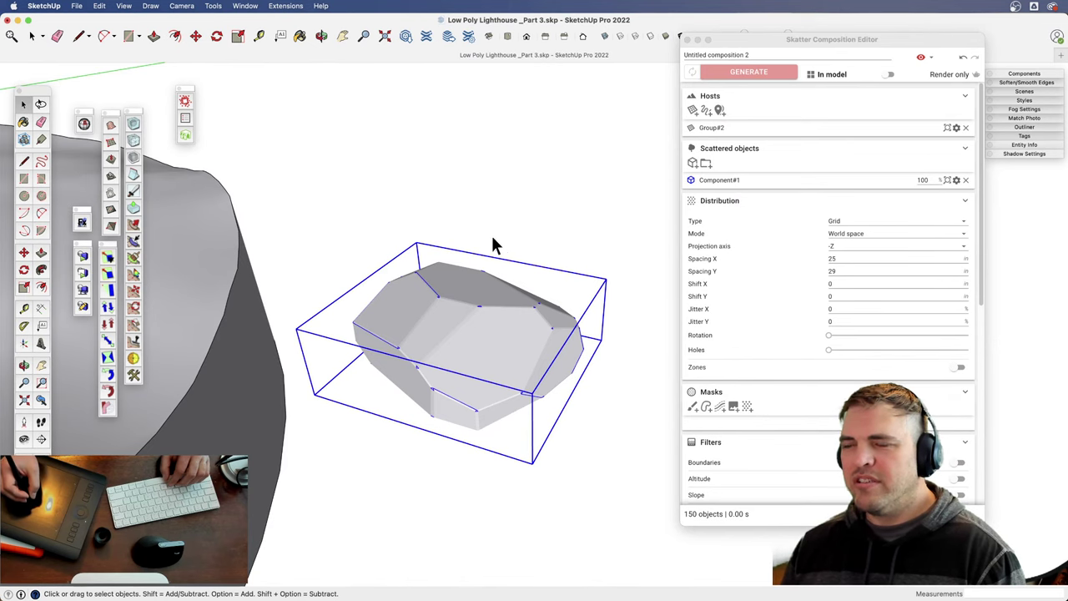
left_click(491, 244)
left_click(509, 352)
scroll(448, 229, "down", 10)
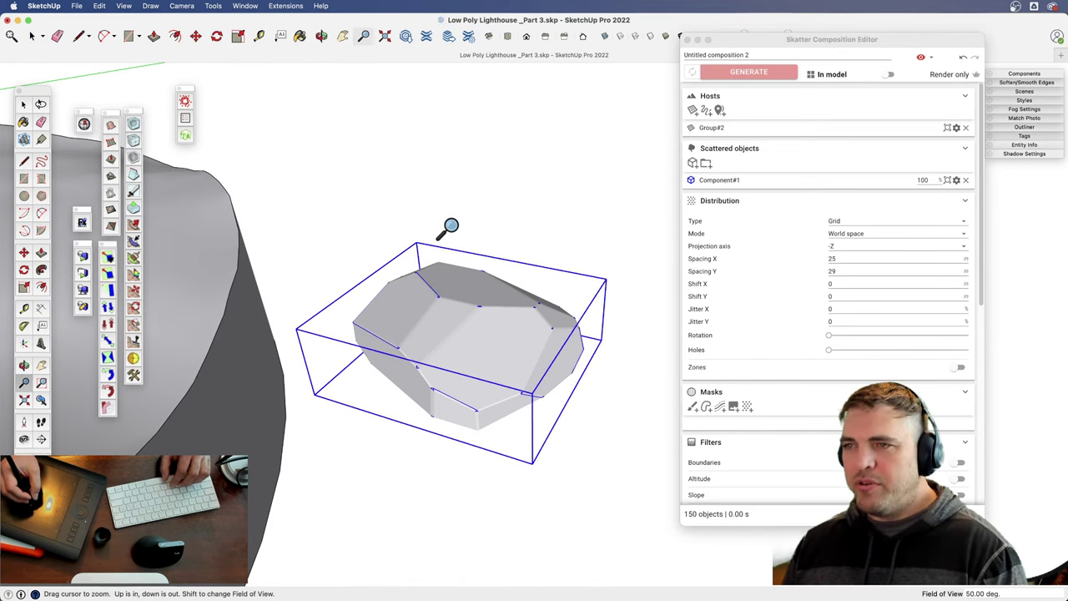
middle_click_drag(386, 427, 546, 358, "shift")
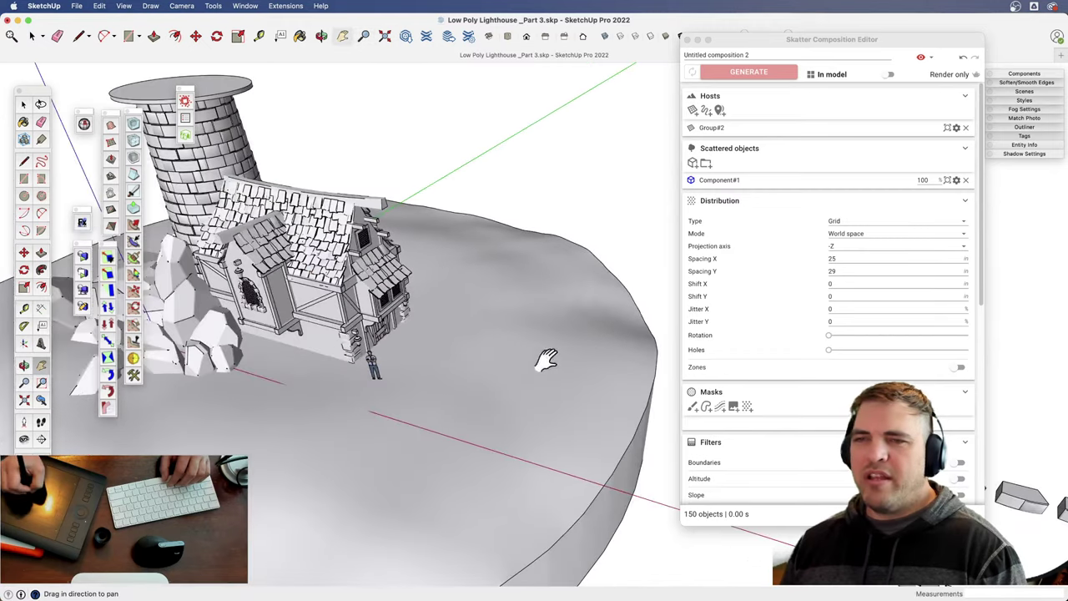
middle_click_drag(511, 310, 305, 384, "shift")
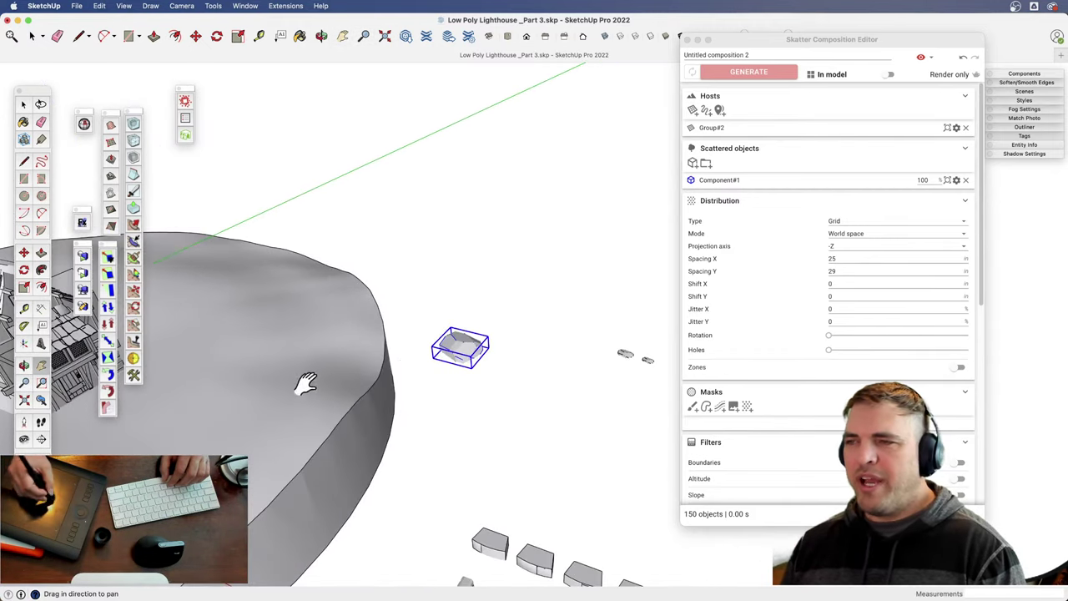
scroll(459, 367, "up", 5)
middle_click_drag(431, 309, 476, 376, "shift")
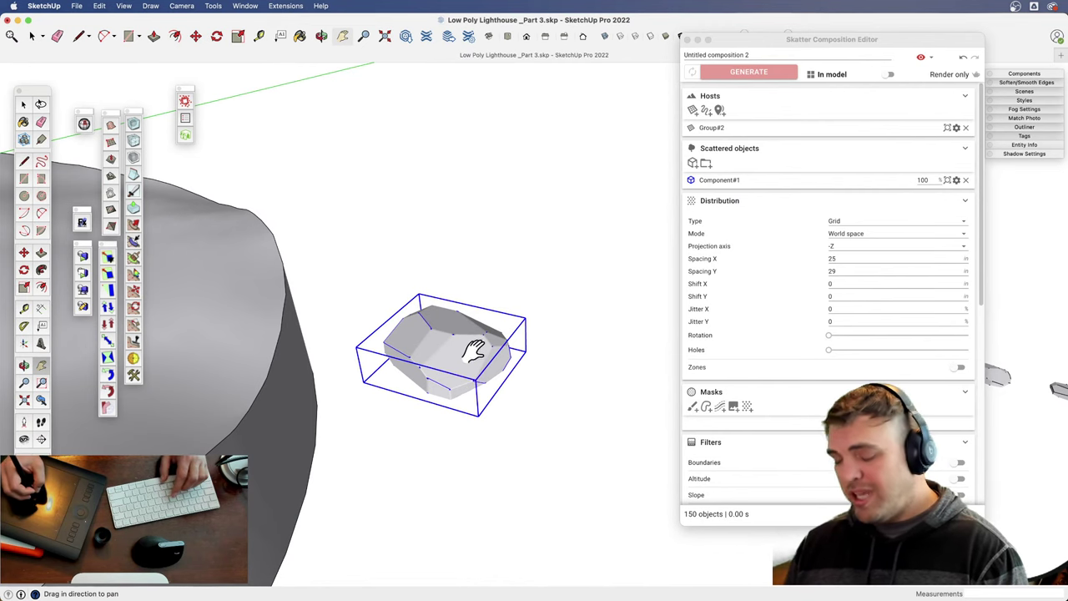
- Explode the rock, make its geometry a component named "flat rock" and open that component for editing
triple_click(471, 344)
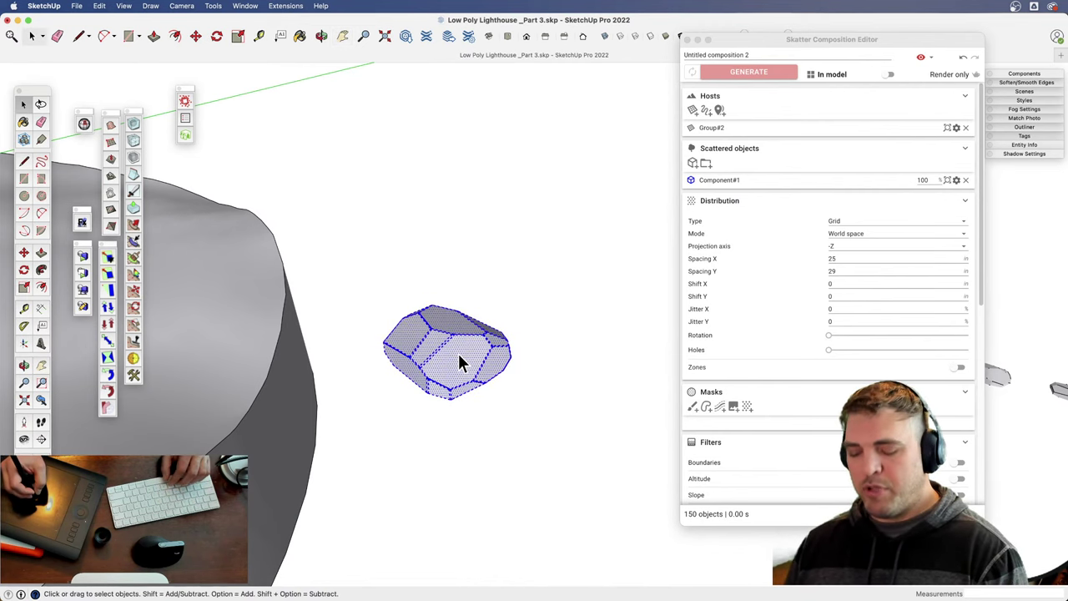
type("g")
type("flat rock")
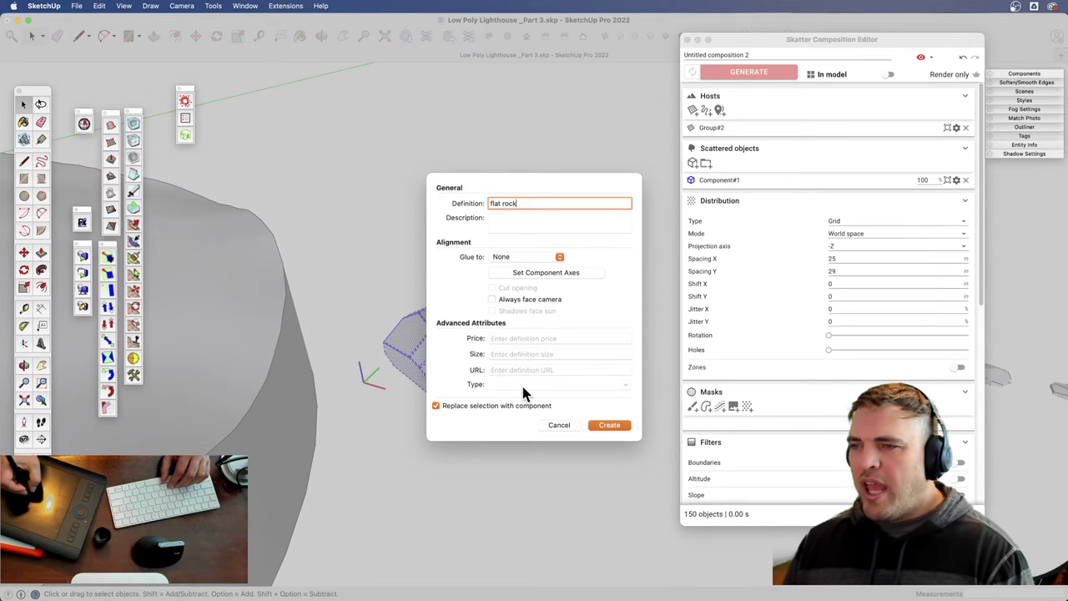
left_click(610, 425)
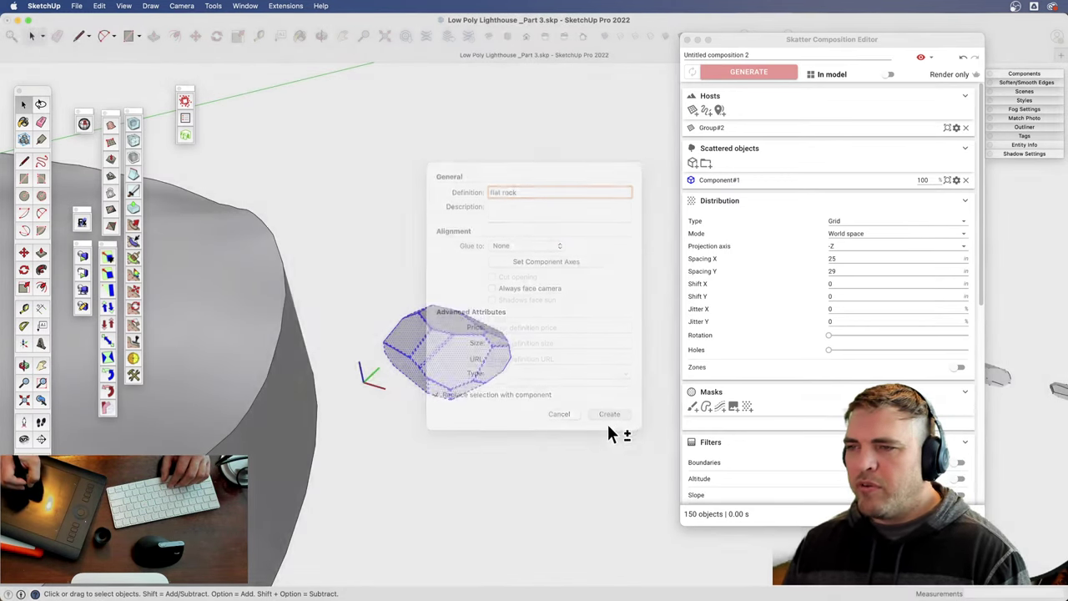
double_click(444, 364)
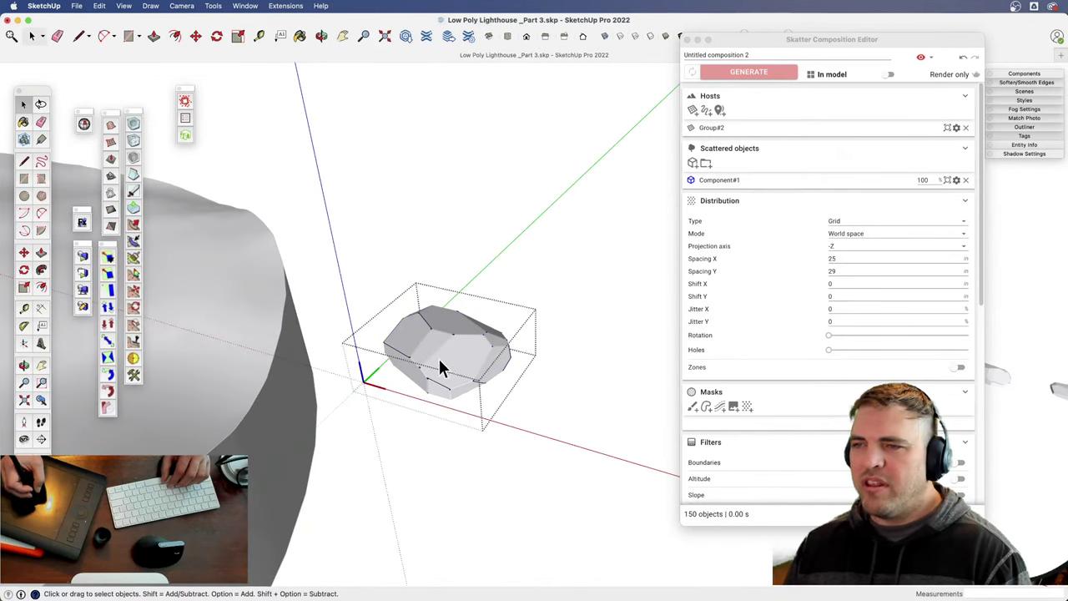
right_click(410, 398)
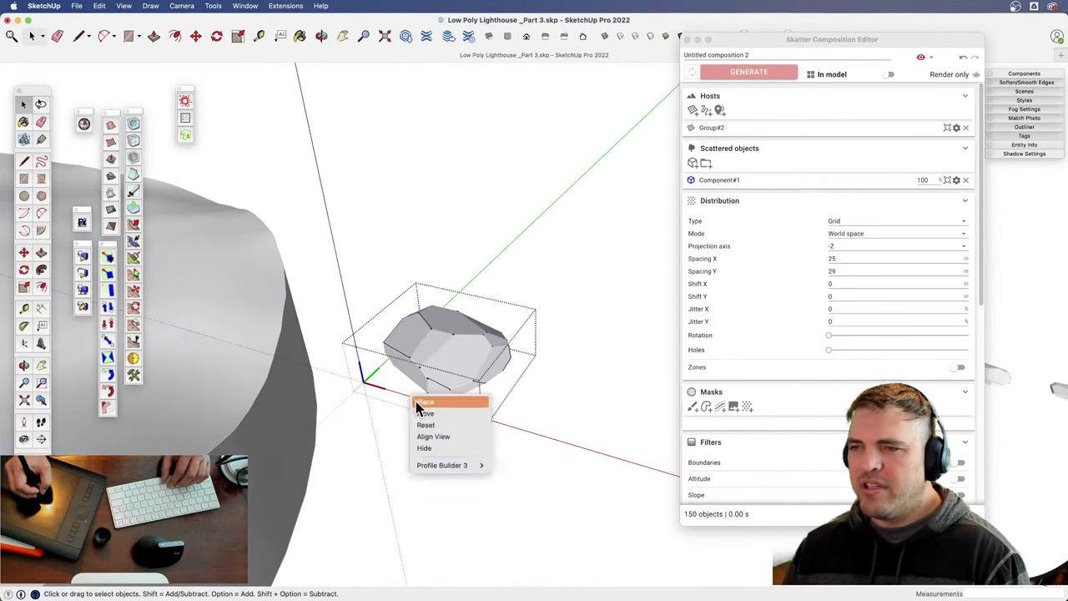
left_click(425, 404)
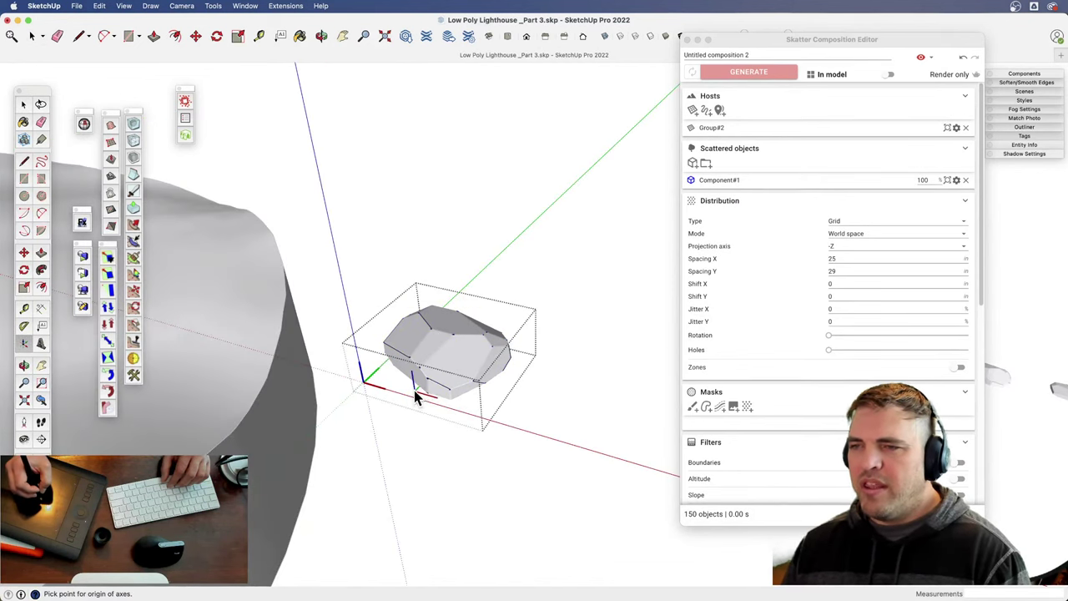
key("o")
left_click_drag(459, 372, 486, 258)
key("z")
key("space")
- Display the rock's hidden geometry, select its large sloping top facet and hide it to expose the hollow interior
left_click(460, 372)
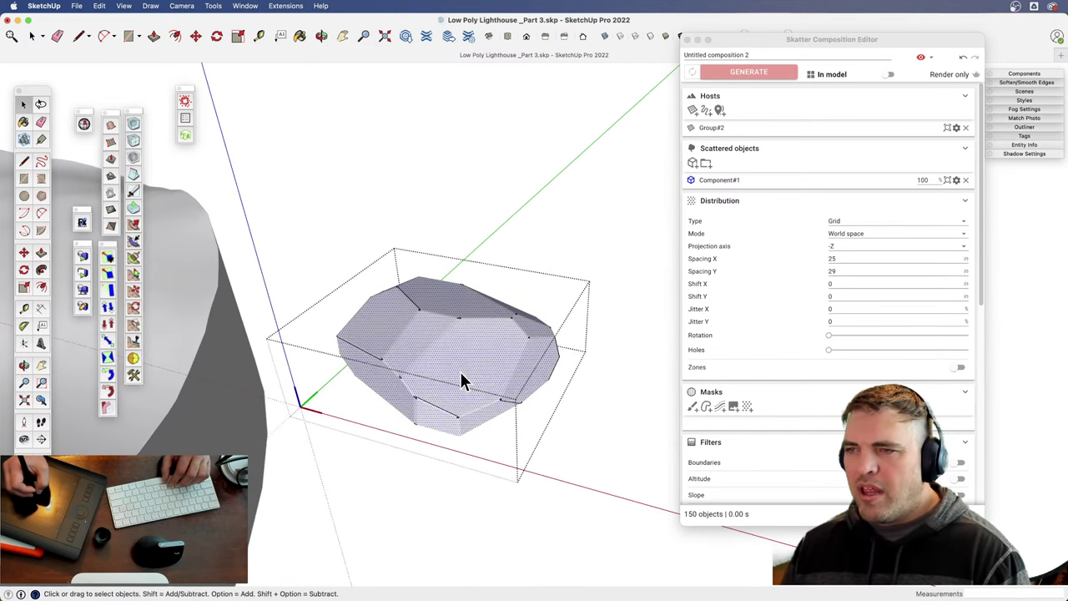
key("alt+h")
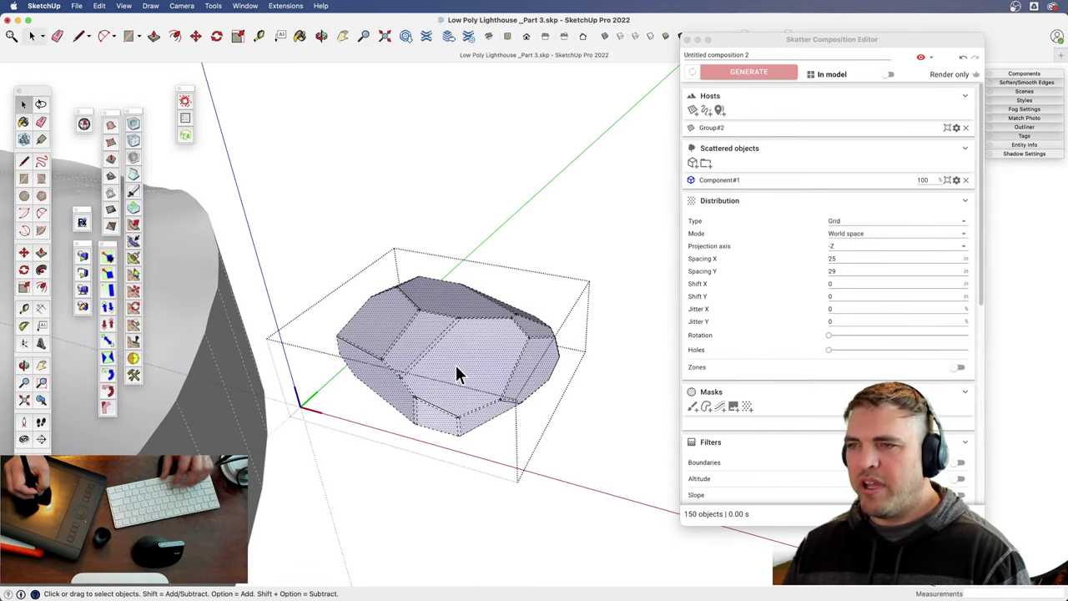
left_click(456, 367)
left_click(456, 381, "shift")
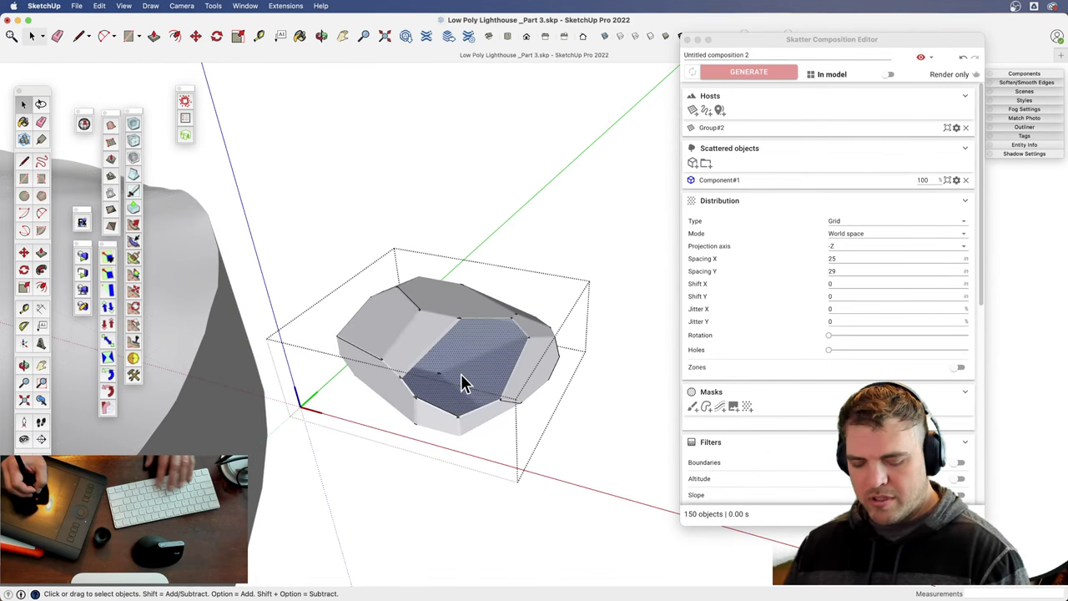
middle_click_drag(464, 382, 437, 384)
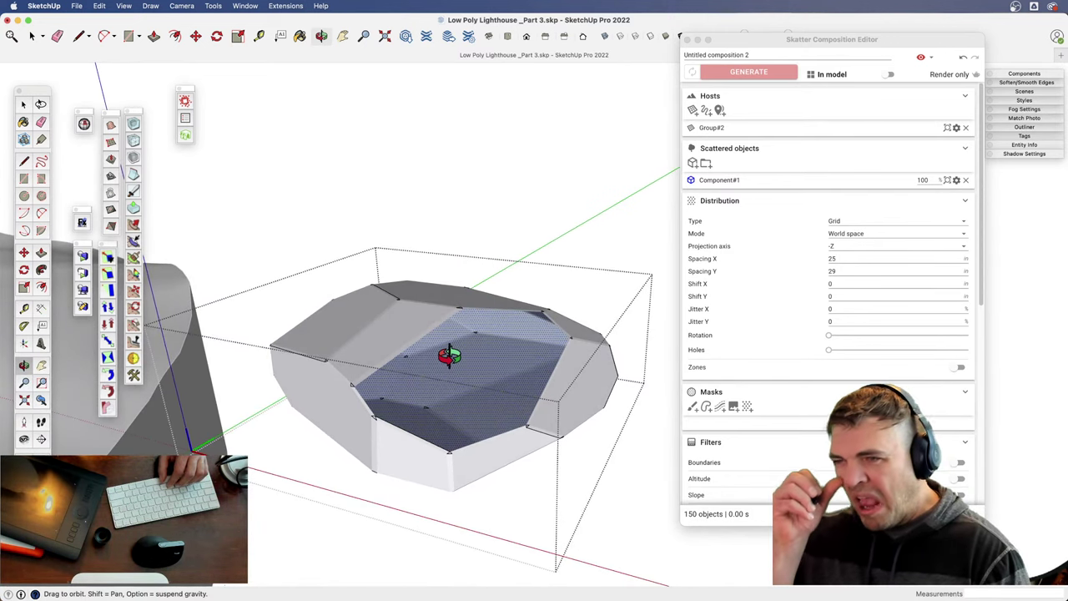
mouse_move(445, 375)
middle_mouse_down()
mouse_move(443, 341)
mouse_move(431, 375)
middle_mouse_up()
- Draw a vertical reference line inside the rock from its bottom up to about the middle of the opening
key("l")
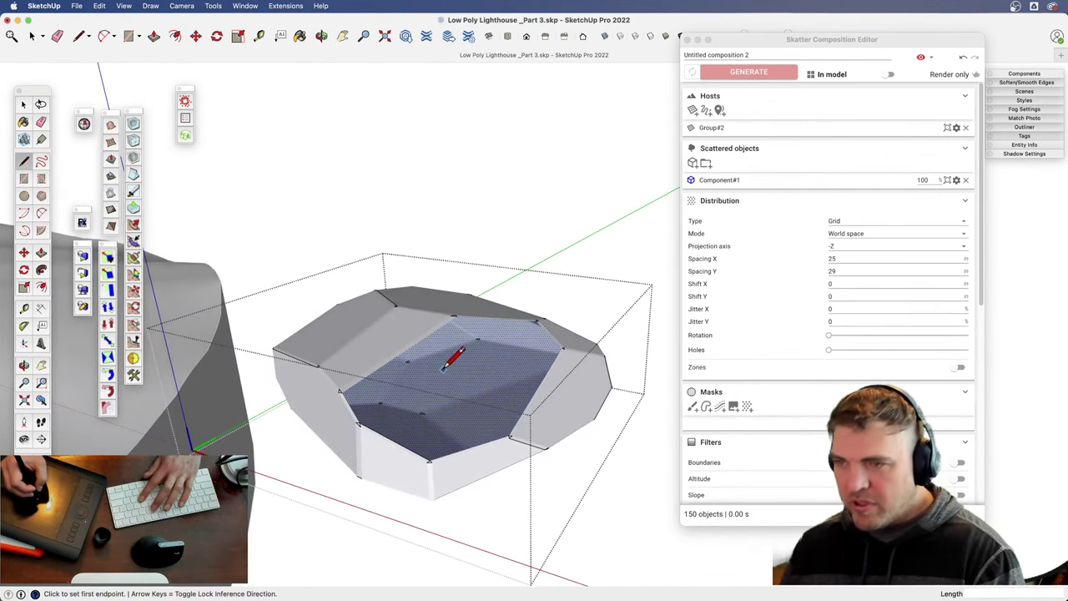
left_click(436, 413)
left_click(432, 358)
mouse_move(416, 402)
middle_mouse_down("shift")
mouse_move(407, 398)
mouse_move(426, 393)
middle_mouse_up("shift")
key("space")
- Place the axes with their origin on the vertical line's upper endpoint, keeping the existing red and green directions
right_click(224, 416)
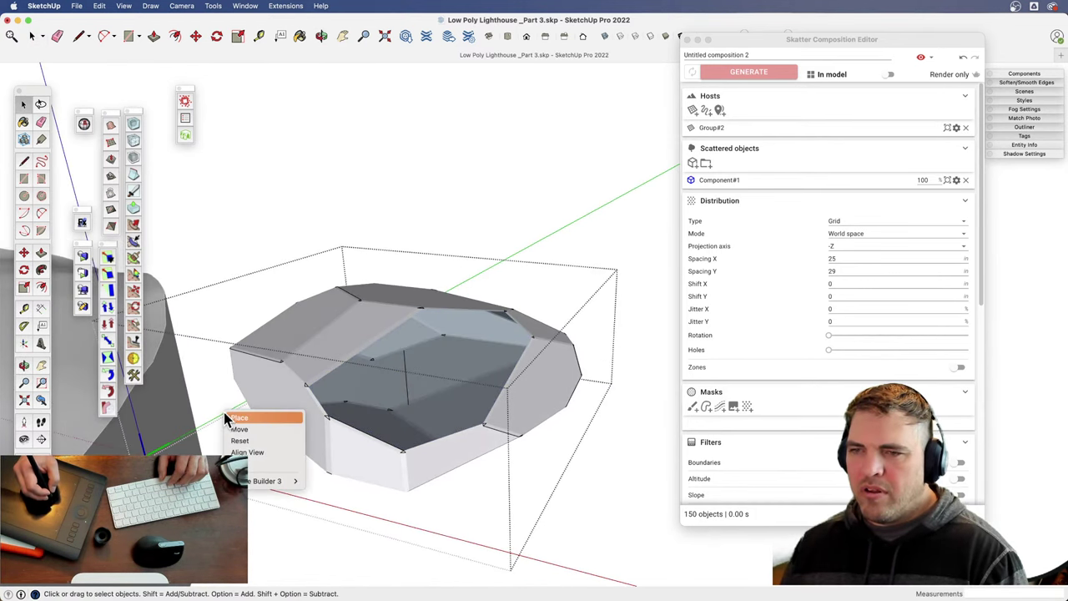
left_click(271, 417)
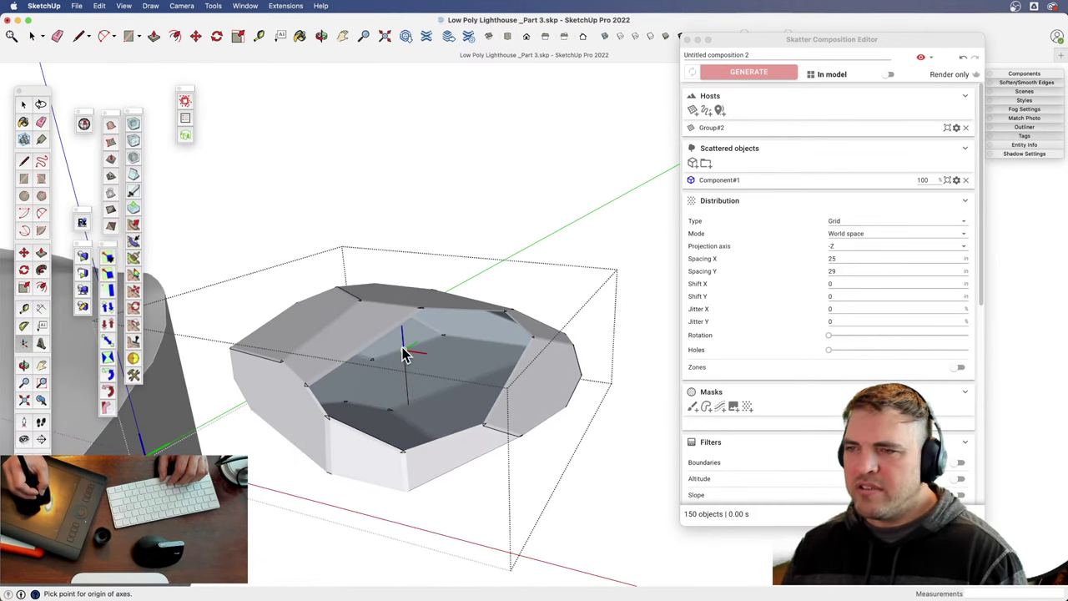
left_click(634, 379)
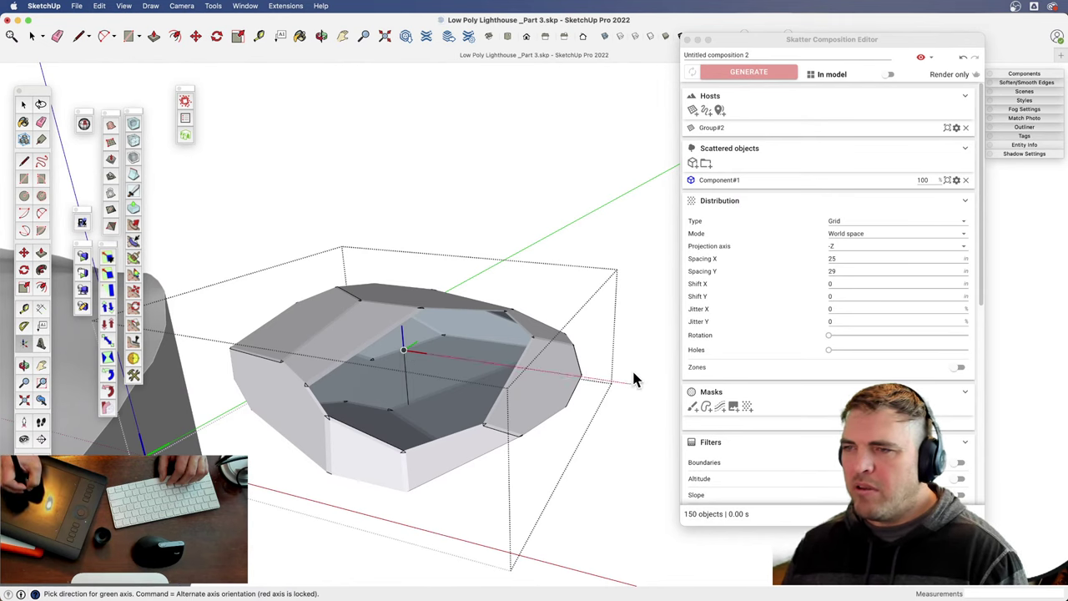
left_click(578, 262)
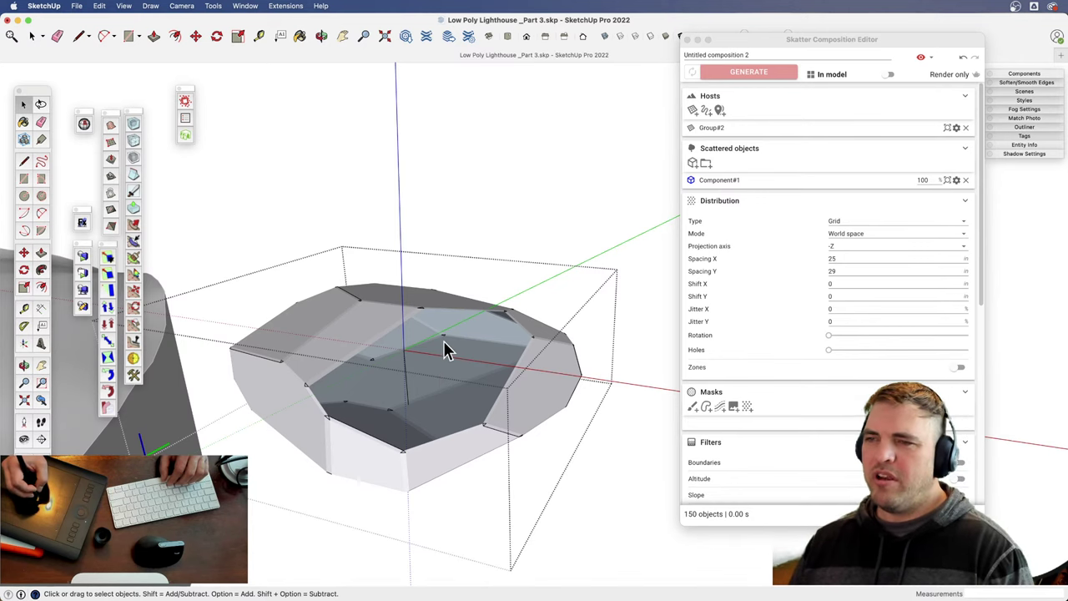
- Erase the vertical reference line and unhide the rock's hidden top facet
key("e")
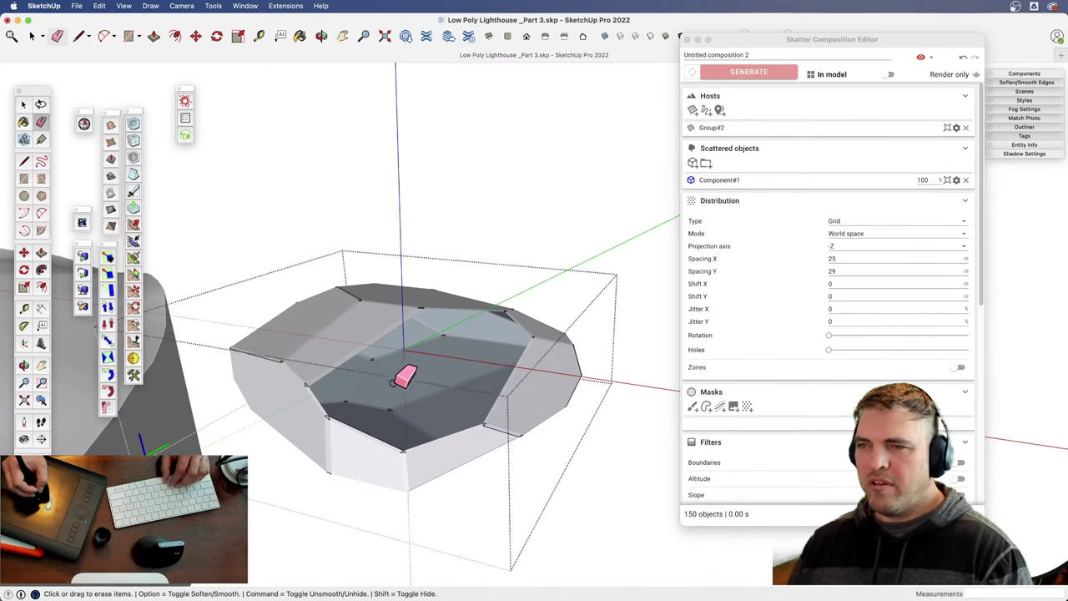
key("shift")
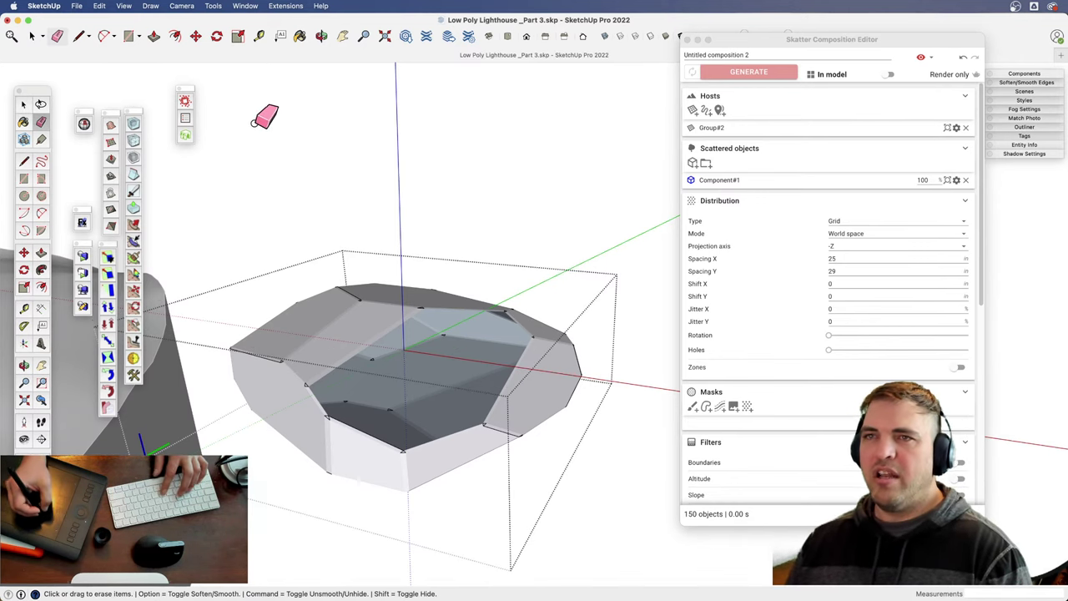
key("super+z")
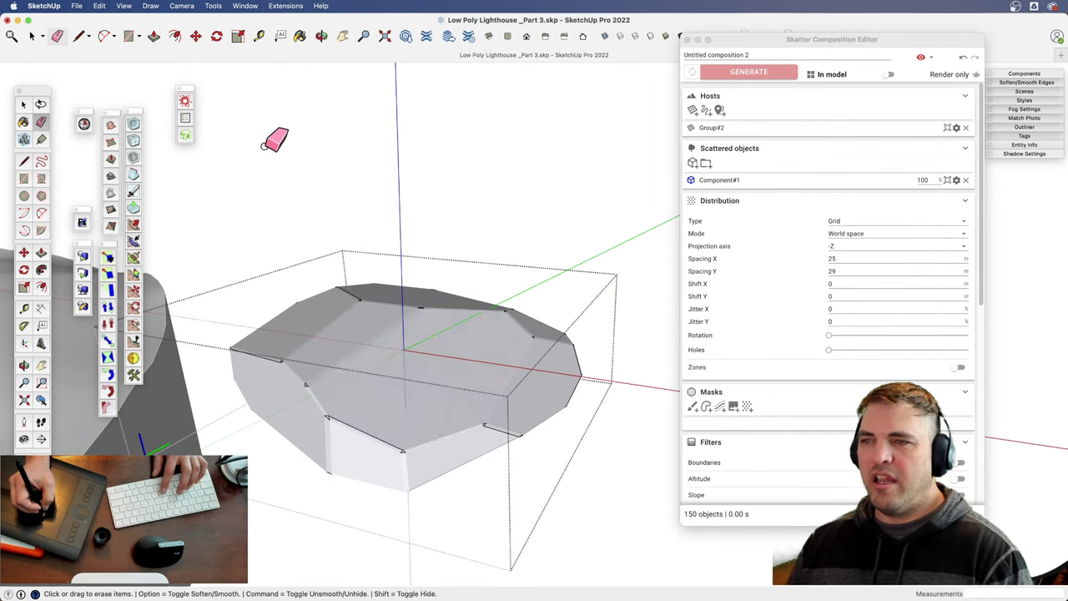
left_click(99, 6)
mouse_move(178, 177)
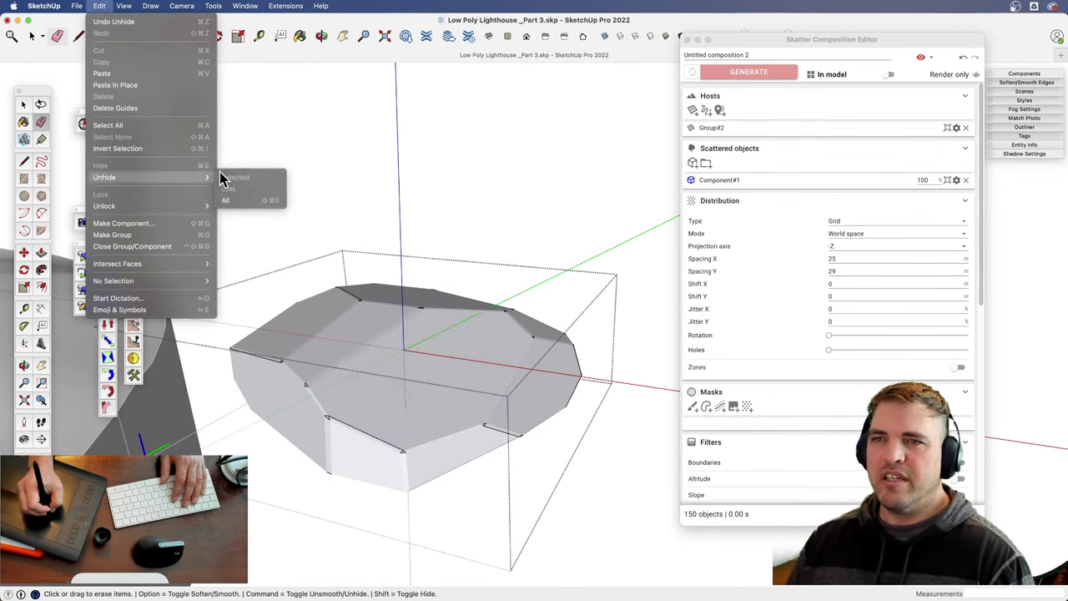
left_click(490, 191)
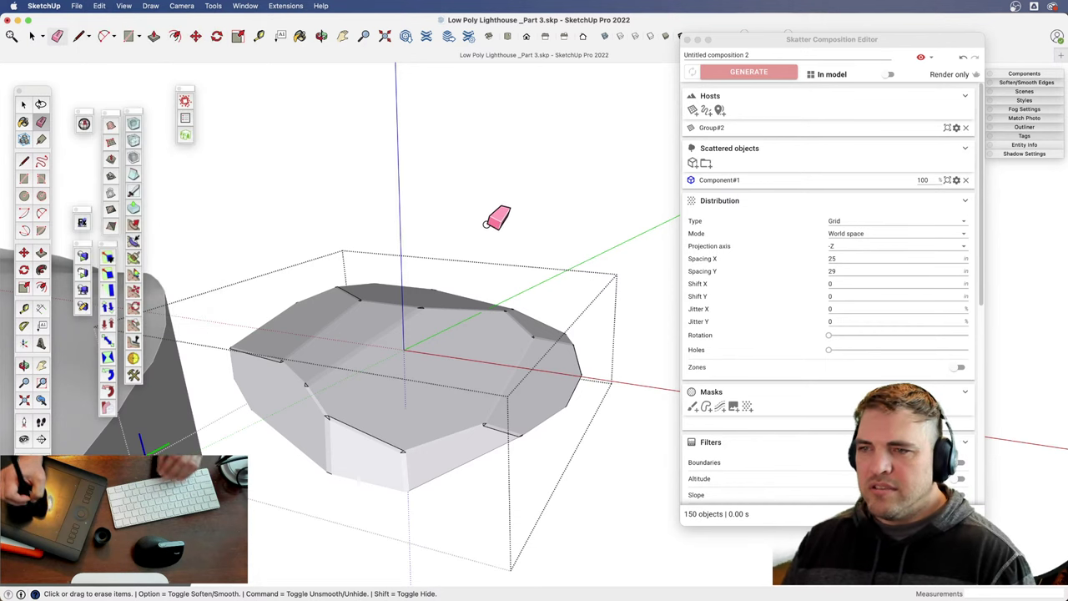
- Close the flat rock component and accept updating its component axes to match the modified axes
key("space")
left_click(470, 239)
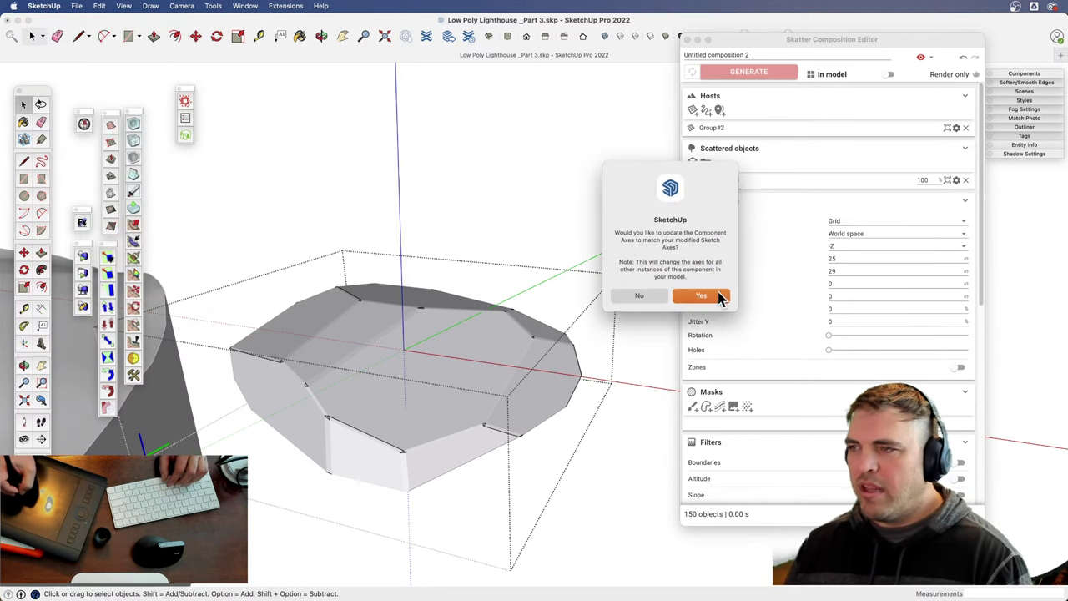
left_click(701, 296)
- Reopen the flat rock component, enter its geometry and hide the large top facet
left_click(436, 351)
middle_click_drag(448, 432, 545, 331, "shift")
double_click(446, 385)
middle_click_drag(450, 294, 424, 386)
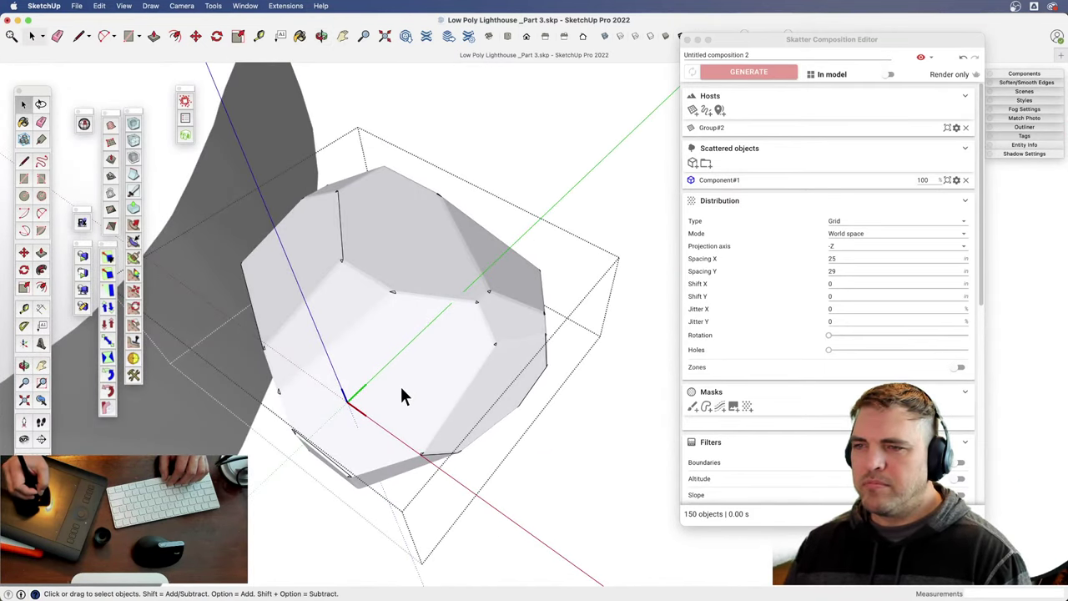
mouse_move(376, 415)
middle_mouse_down()
mouse_move(518, 289)
mouse_move(436, 375)
middle_mouse_up()
left_click(434, 376)
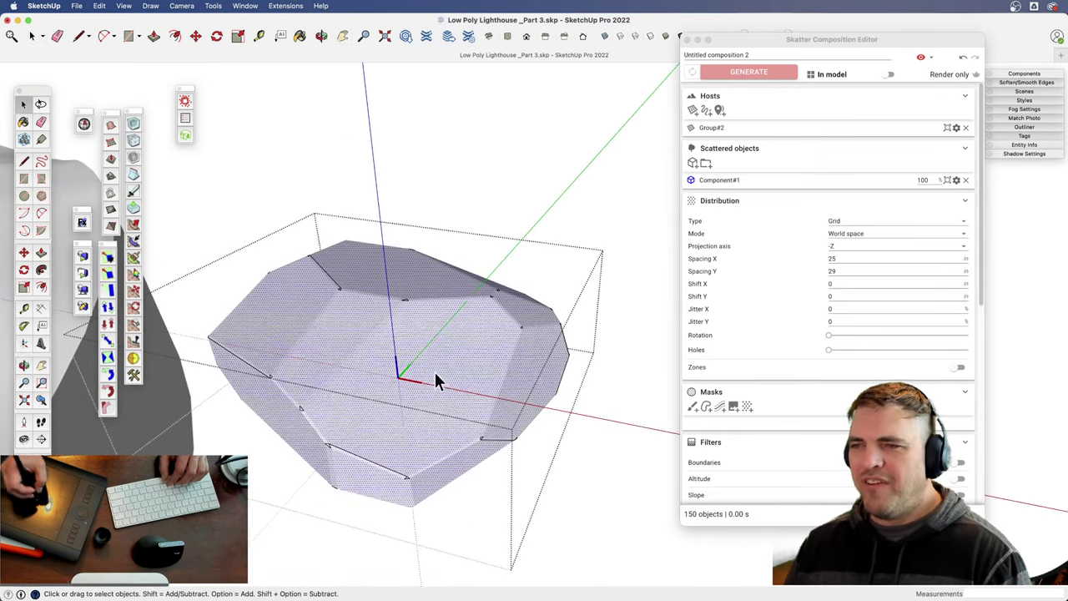
double_click(429, 375)
left_click(429, 380)
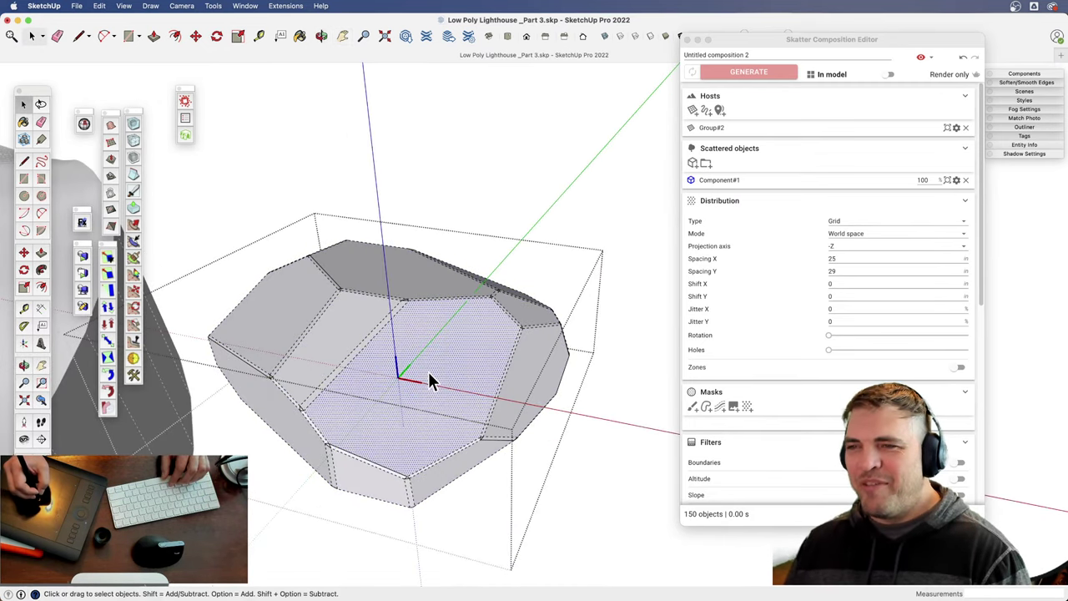
key("Delete")
left_click(441, 377)
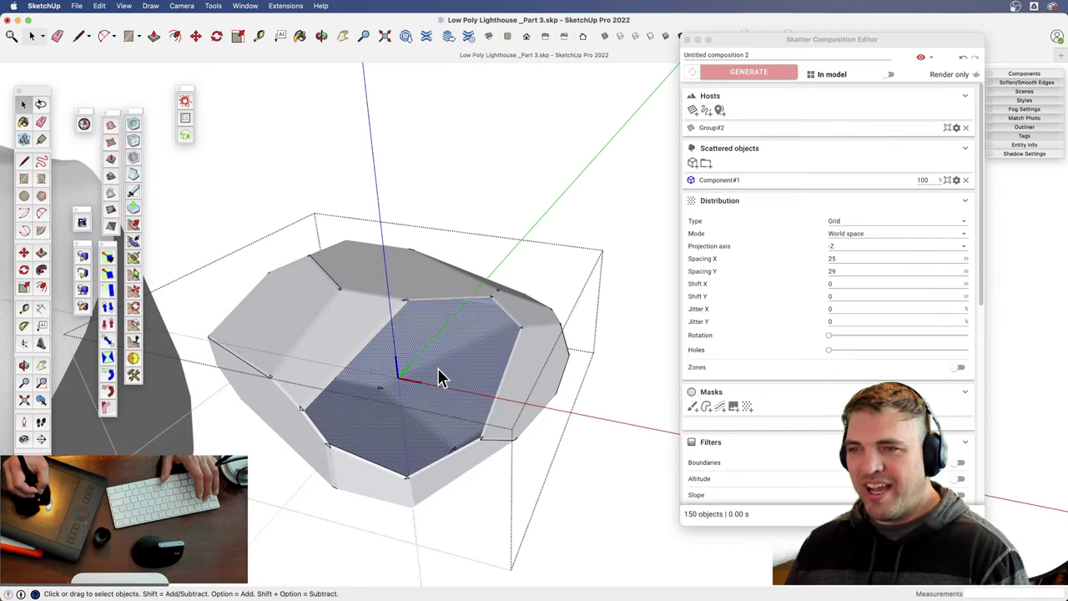
- Close the rock component and draw a vertical reference line from the rock's bottom up into the middle of the opening
middle_click_drag(409, 381, 392, 352)
key("l")
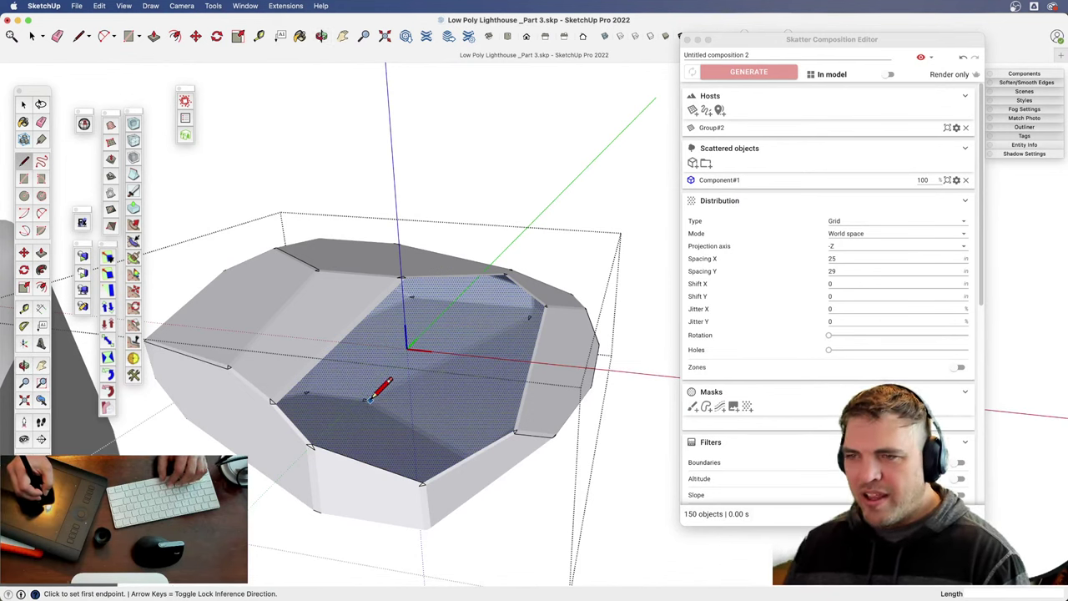
key("space")
left_click(465, 212)
key("shift+h")
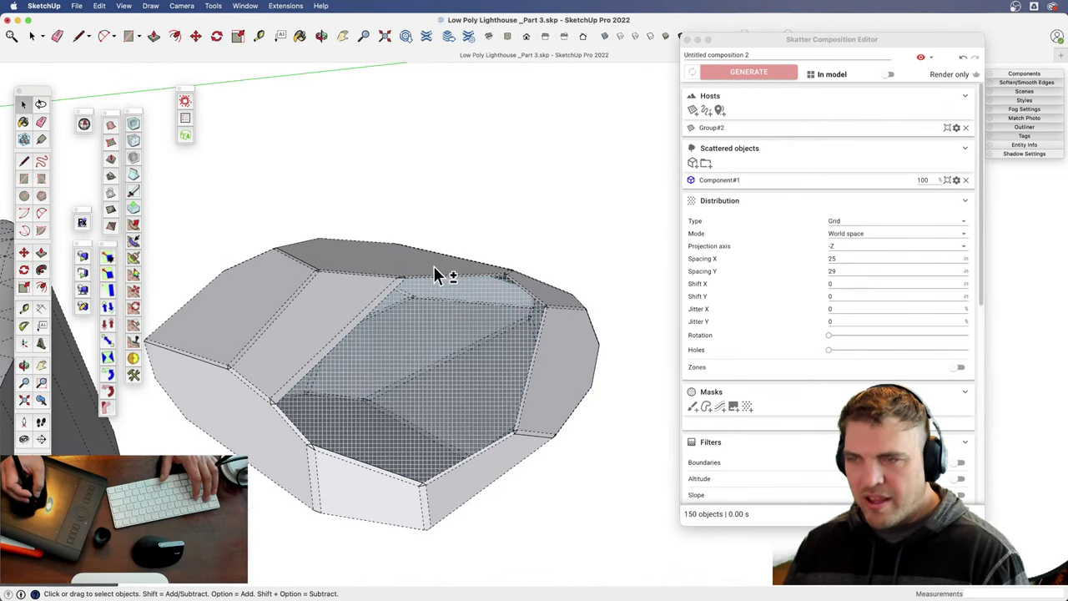
left_click(396, 403, "shift")
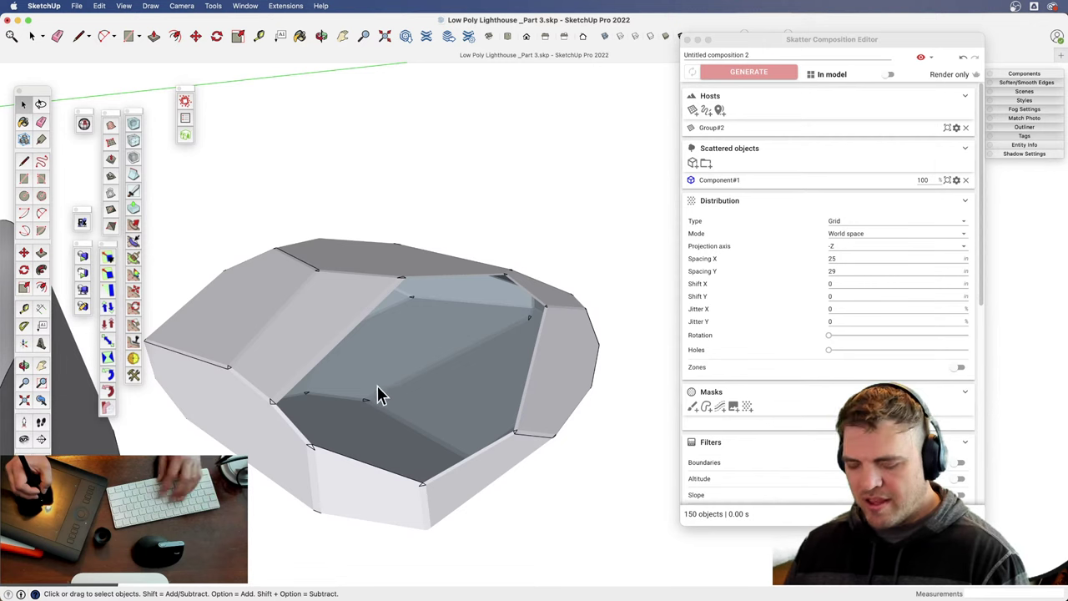
left_click(391, 416)
key("l")
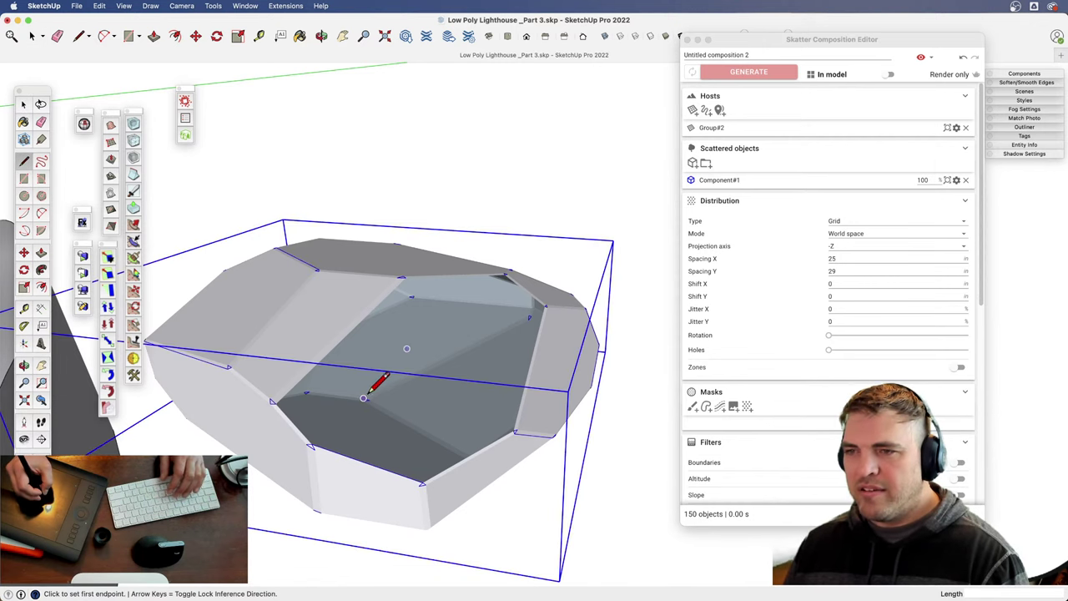
left_click(362, 344)
key("space")
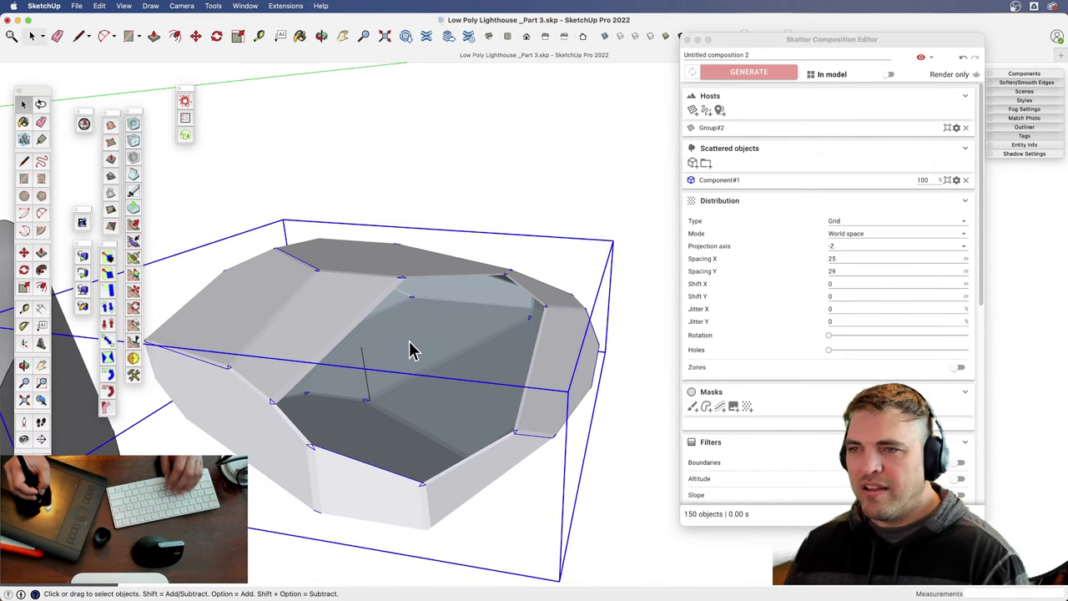
- Place the rock component's axes with their origin on the reference line's upper endpoint and accept updating the component axes
double_click(396, 301)
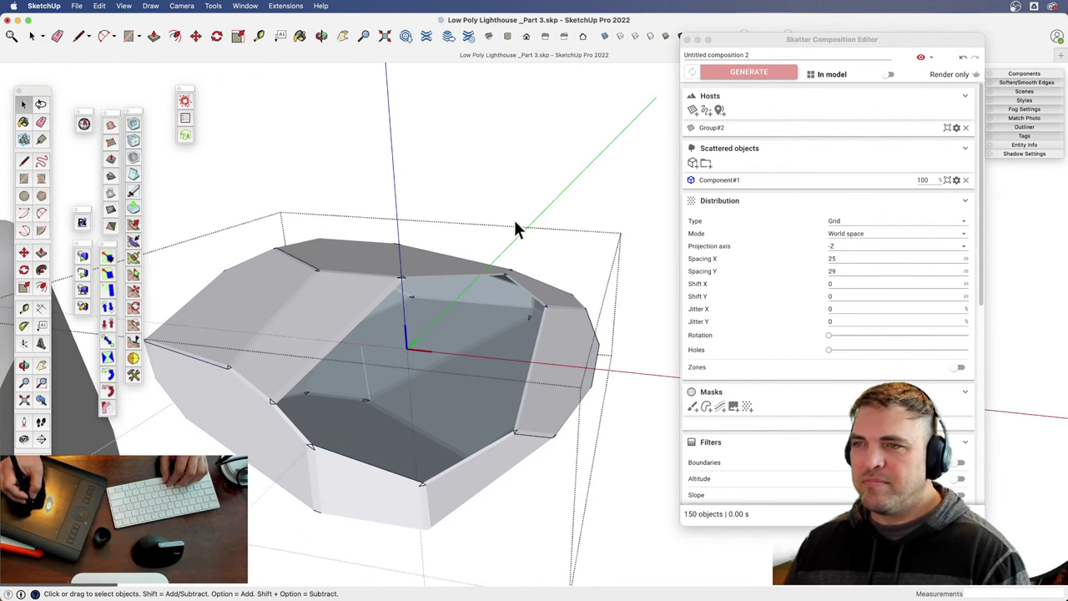
right_click(524, 238)
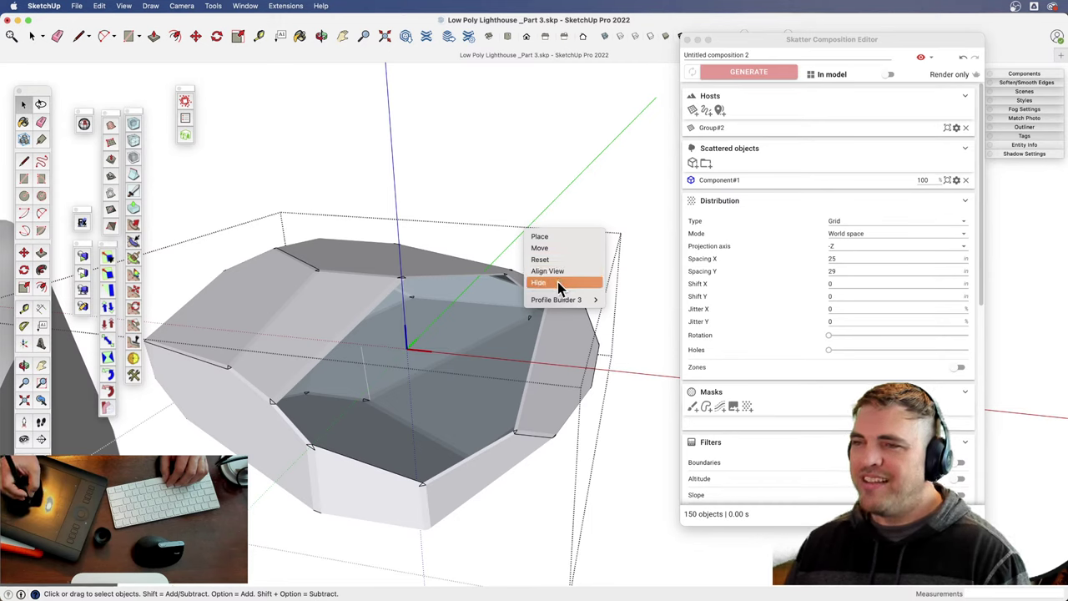
left_click(540, 236)
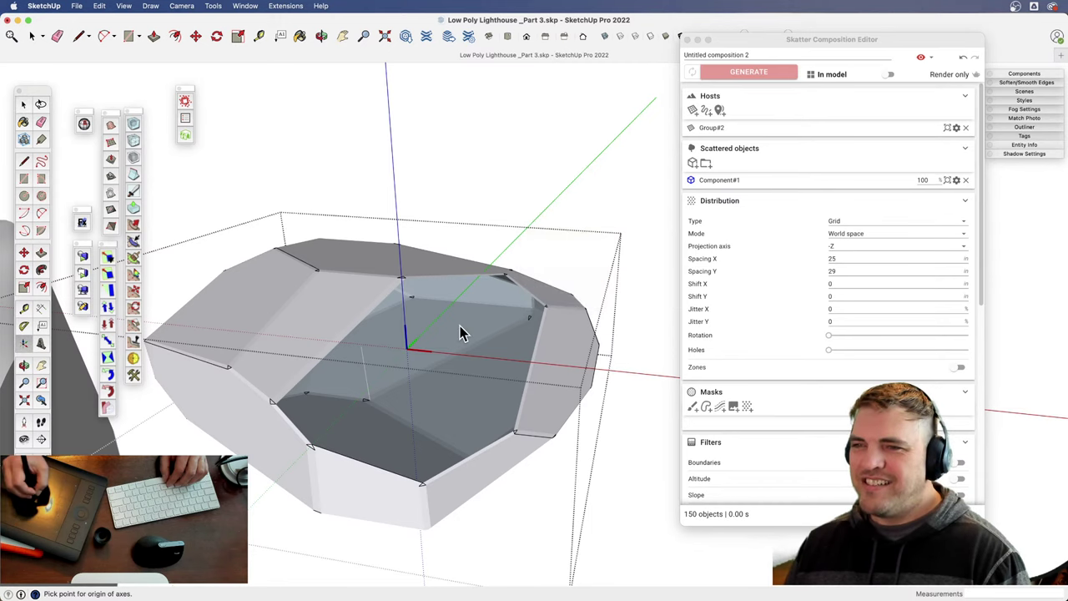
left_click(360, 347)
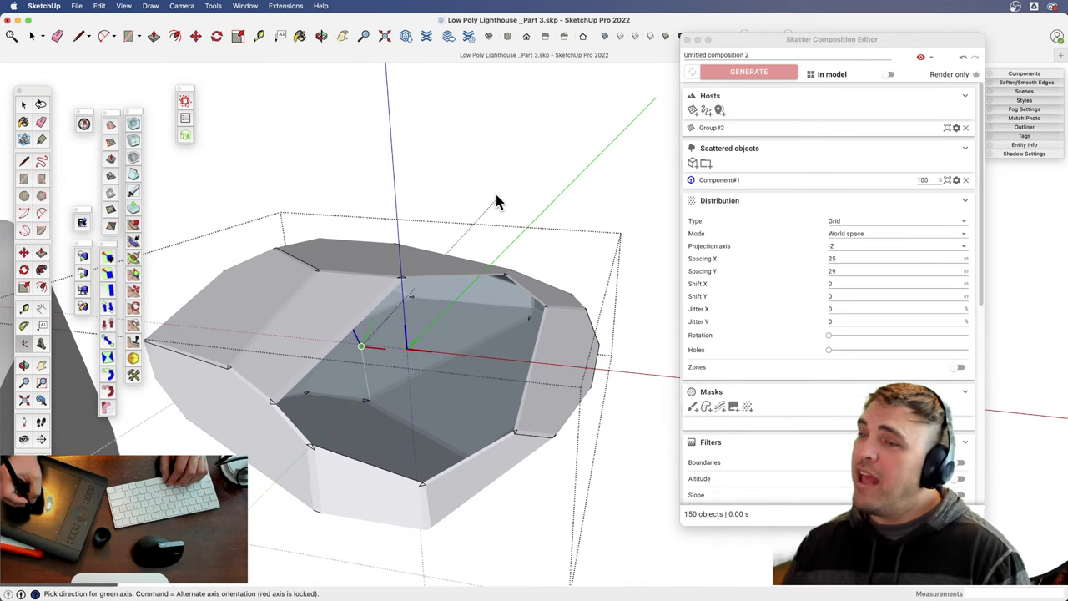
left_click(511, 222)
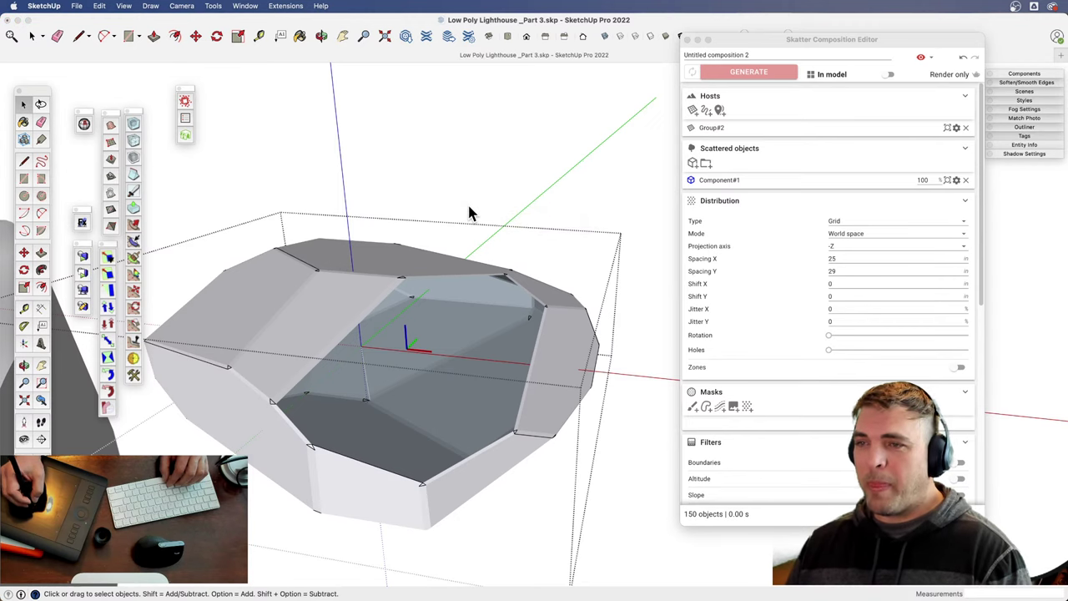
left_click(710, 294)
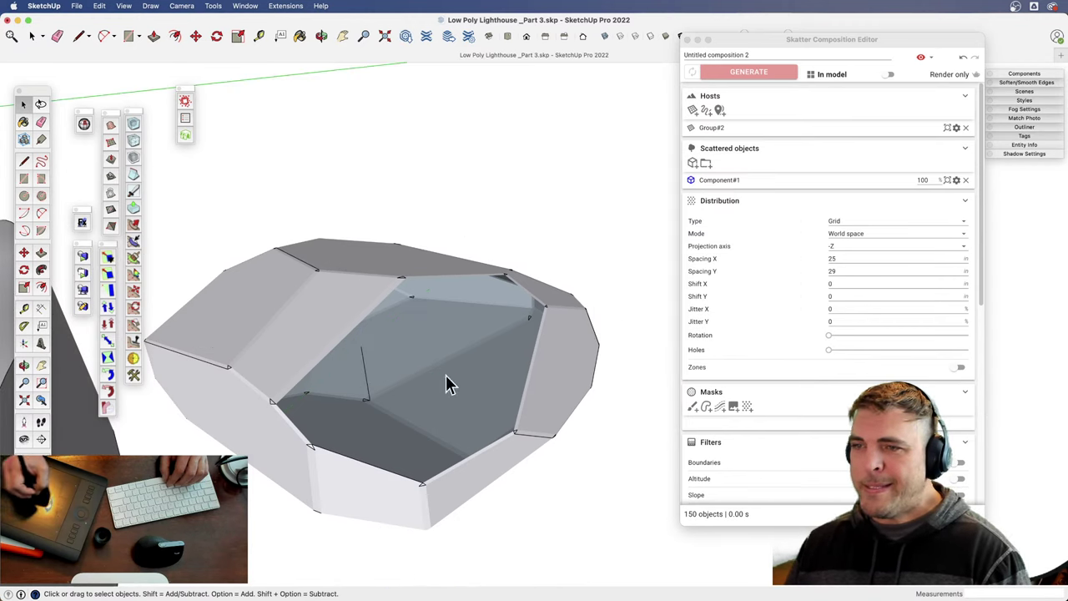
- Restore the rock's hidden top facet and close the flat rock component
triple_click(559, 356)
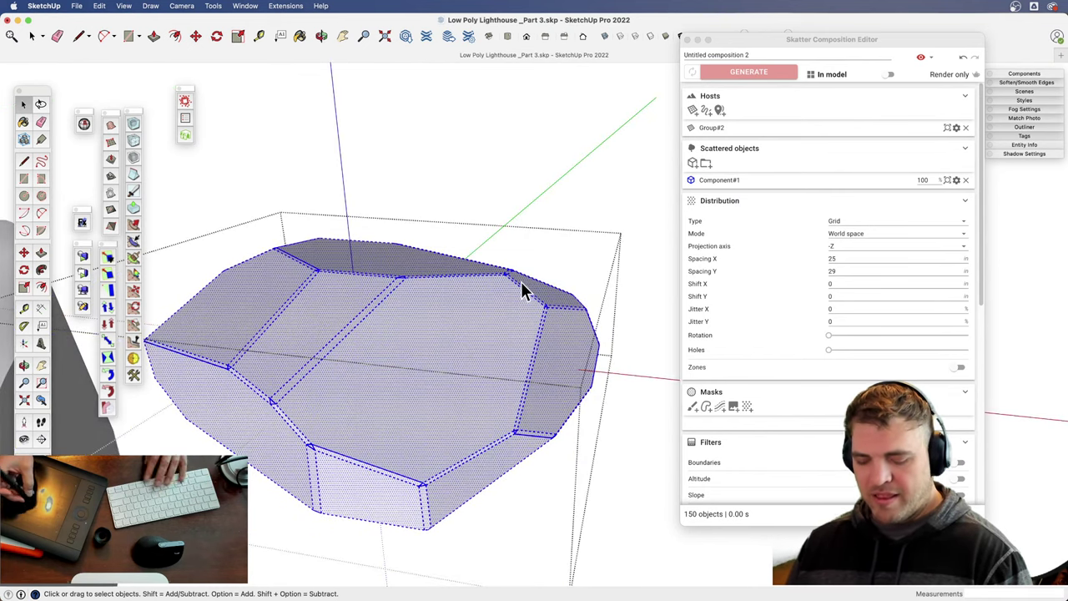
scroll(440, 345, "down", 3)
left_click(462, 215)
- Inspect the lighthouse terrain and its outer edge from several sides
key("o")
left_click_drag(461, 343, 542, 475)
key("z")
left_click_drag(459, 240, 481, 382)
key("h")
left_click_drag(279, 340, 471, 369)
key("z")
left_click_drag(425, 308, 427, 467)
key("h")
left_click_drag(405, 423, 493, 449)
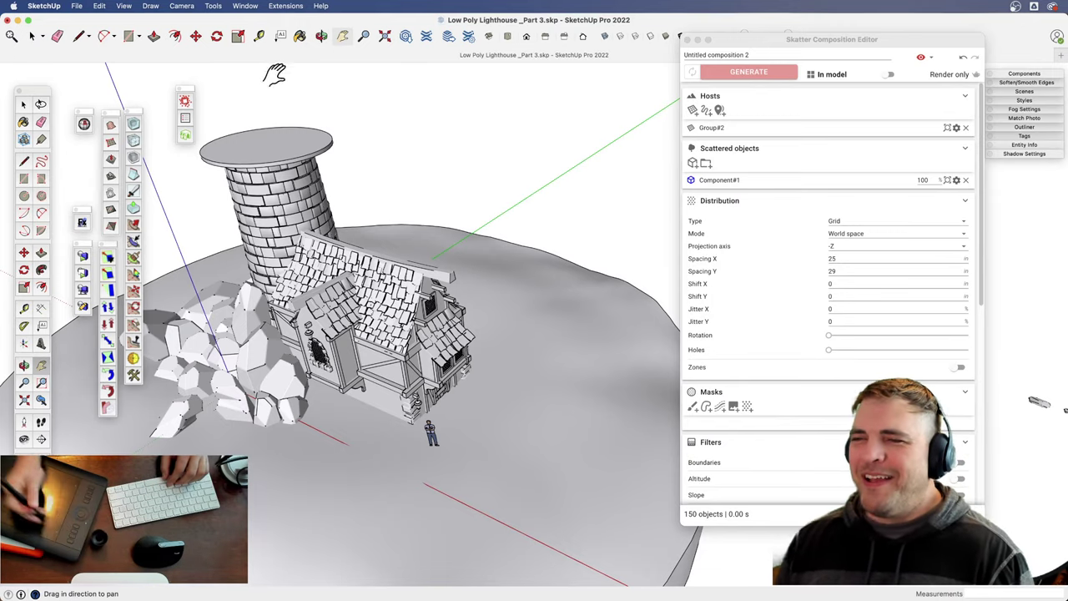
scroll(437, 409, "up", 5)
mouse_move(507, 423)
middle_mouse_down()
mouse_move(275, 322)
mouse_move(293, 384)
mouse_move(202, 360)
middle_mouse_up()
middle_click_drag(413, 329, 342, 358)
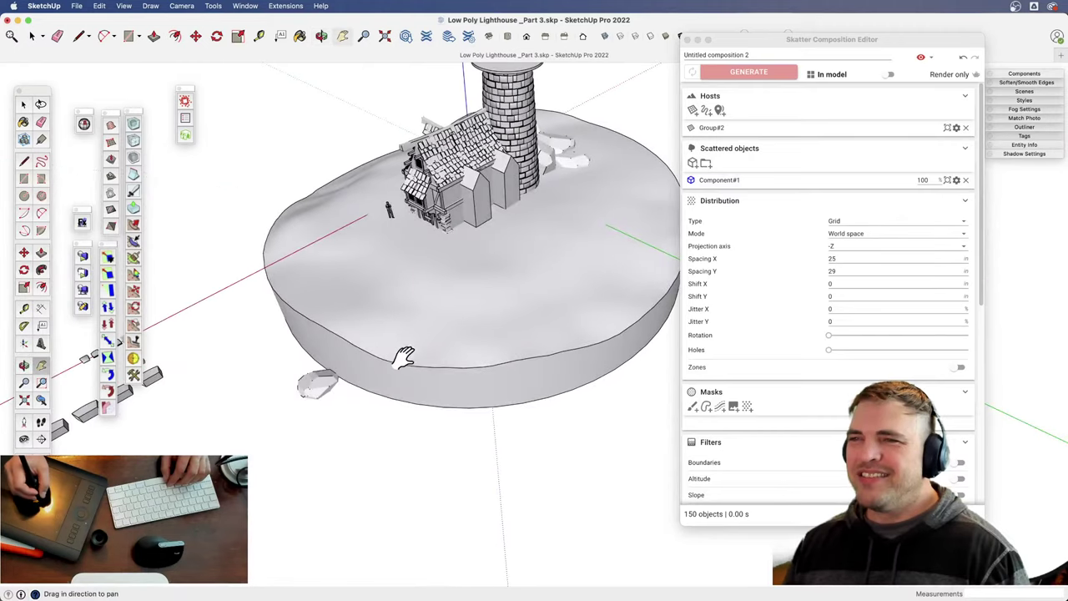
scroll(436, 458, "down", 3)
scroll(436, 374, "up", 4)
mouse_move(436, 375)
middle_mouse_down()
mouse_move(479, 376)
mouse_move(467, 370)
middle_mouse_up()
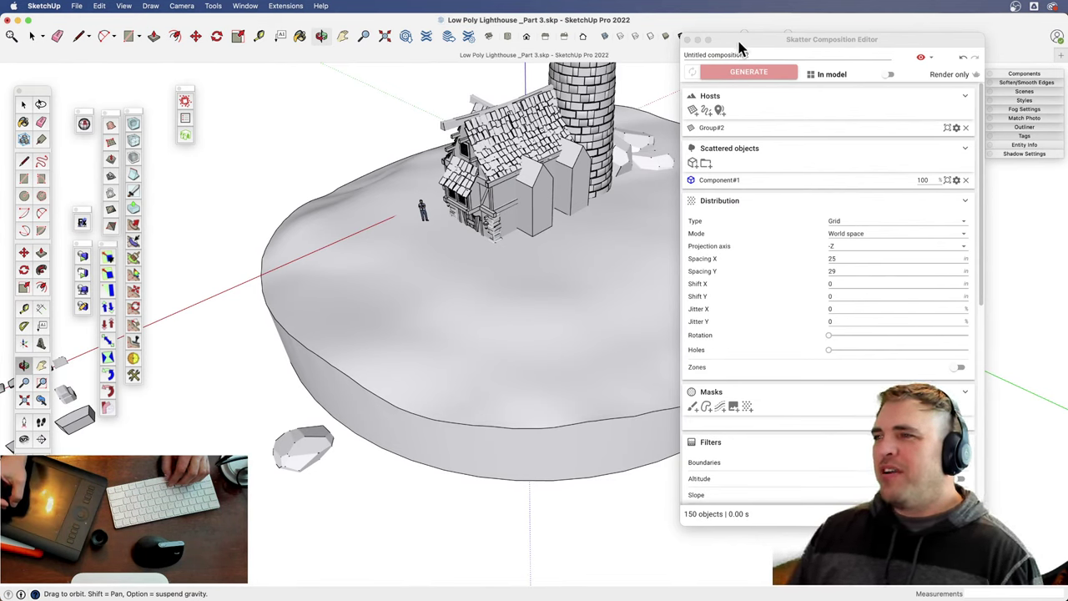
- Close the Skatter Composition Editor and examine the flat rock beside the terrain's edge
left_click(686, 40)
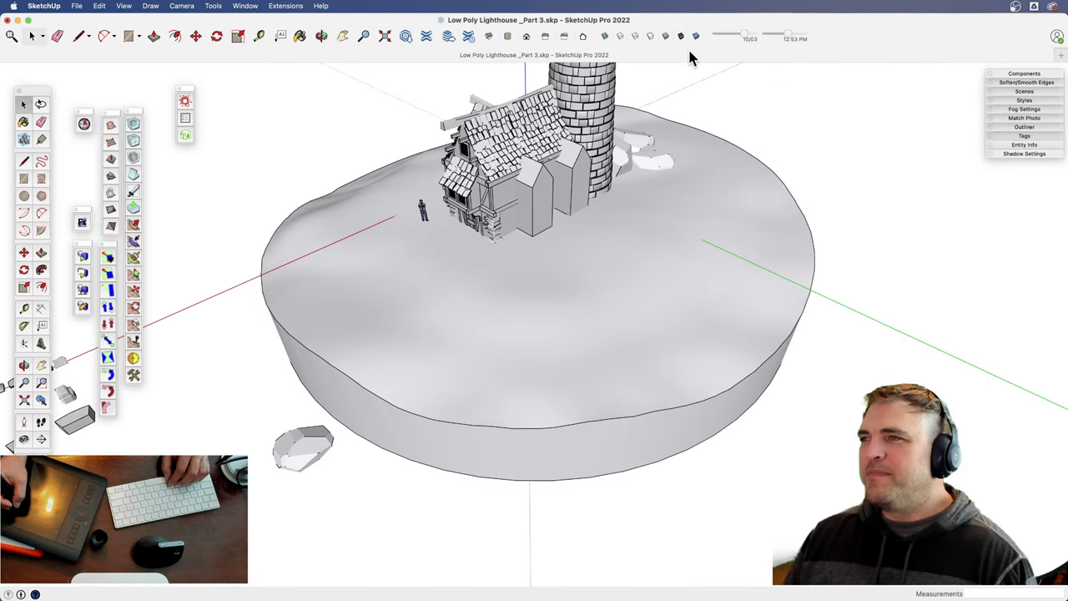
middle_click_drag(406, 328, 432, 337)
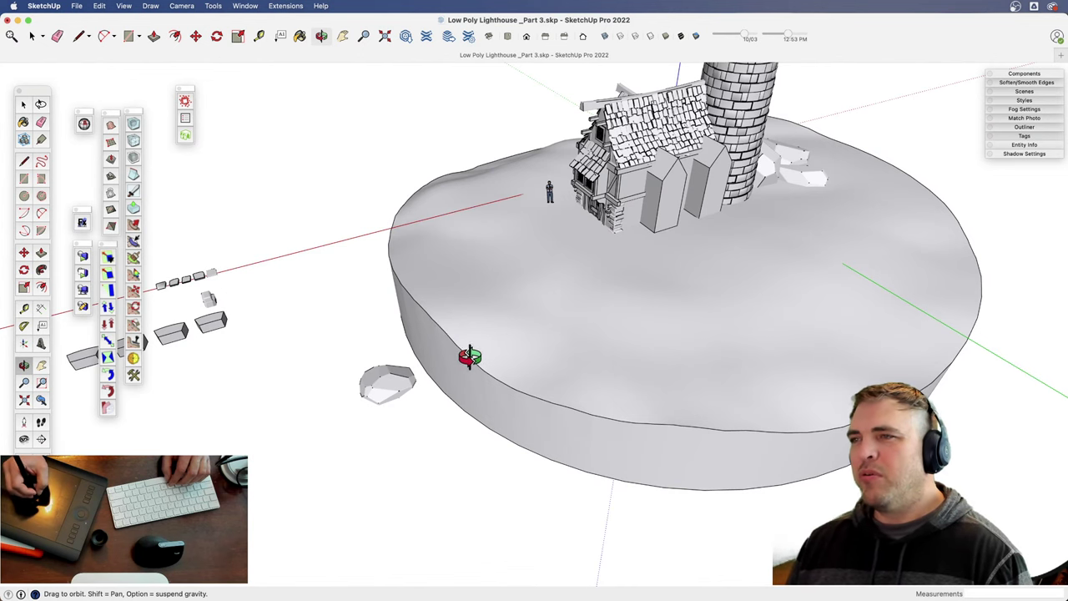
middle_click_drag(469, 357, 443, 350, "shift")
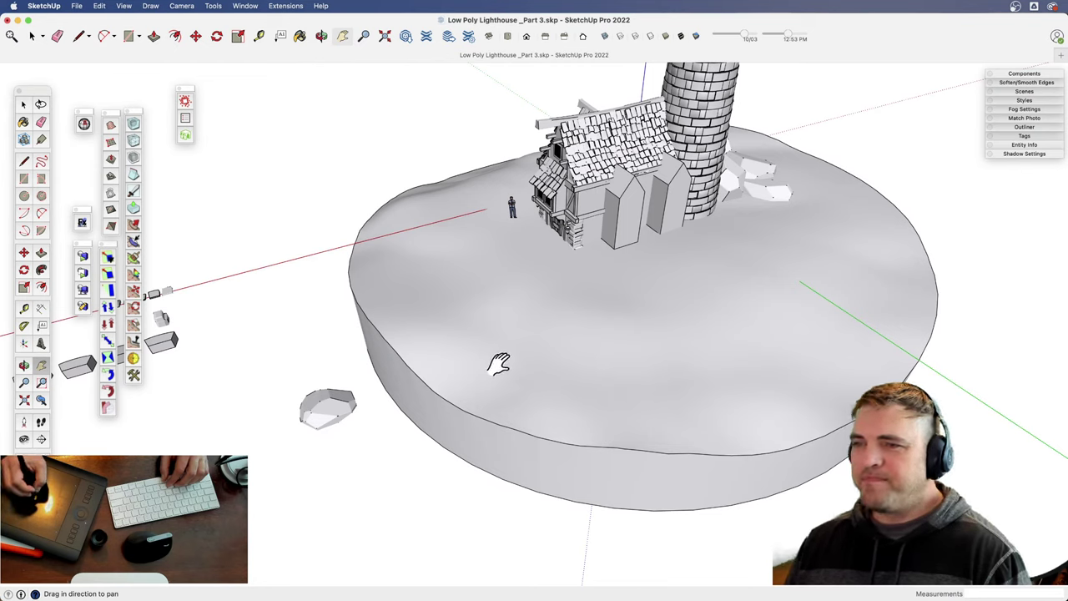
key("space")
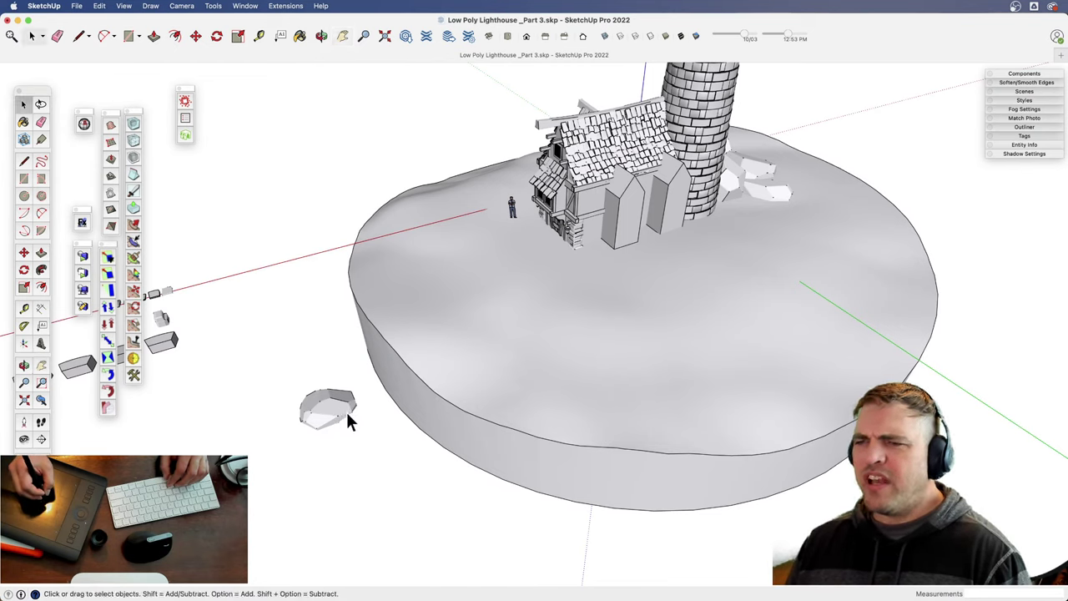
middle_click_drag(409, 417, 495, 396)
key("z")
left_click_drag(503, 429, 498, 336)
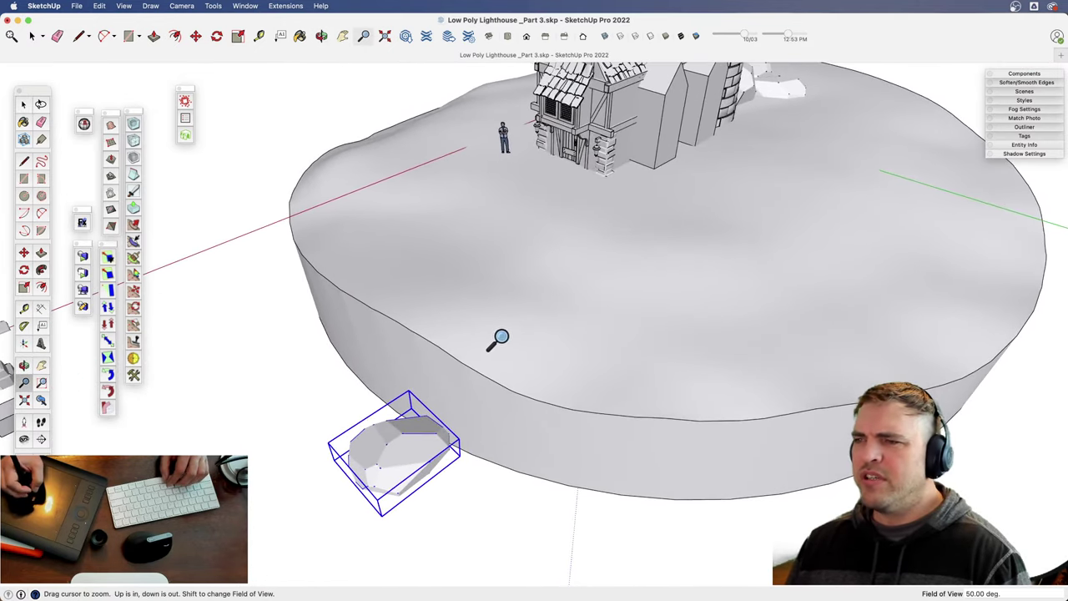
key("space")
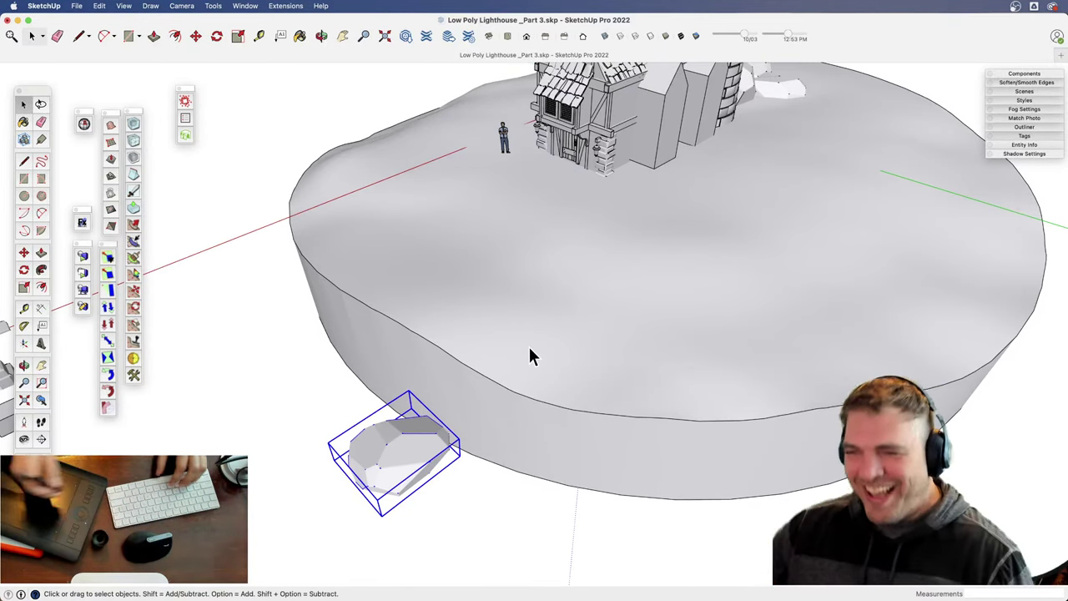
key("z")
left_click_drag(574, 327, 562, 423)
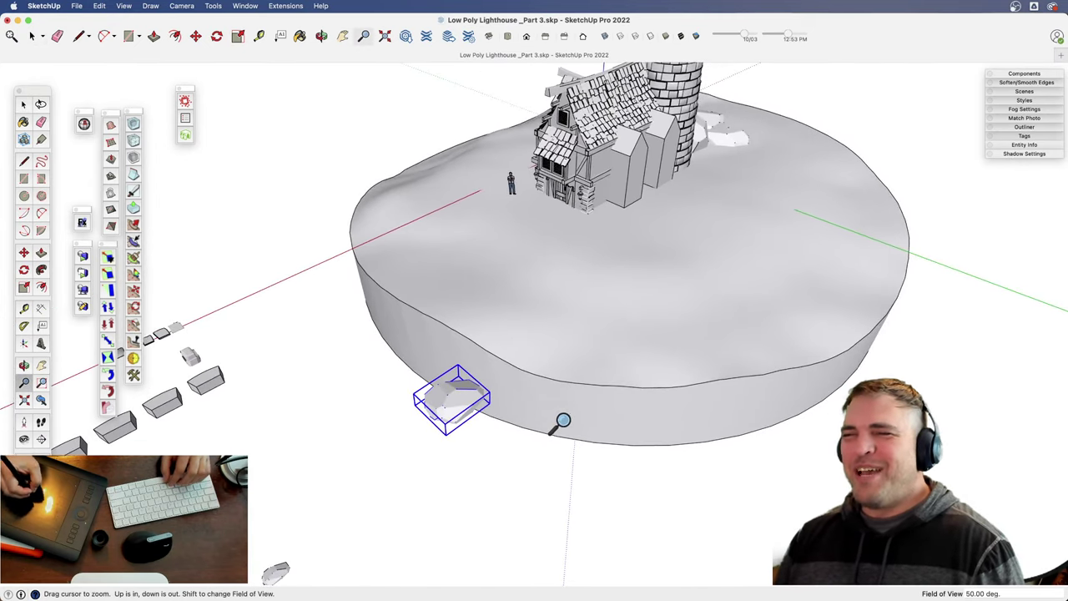
key("o")
left_click_drag(556, 376, 486, 464)
key("space")
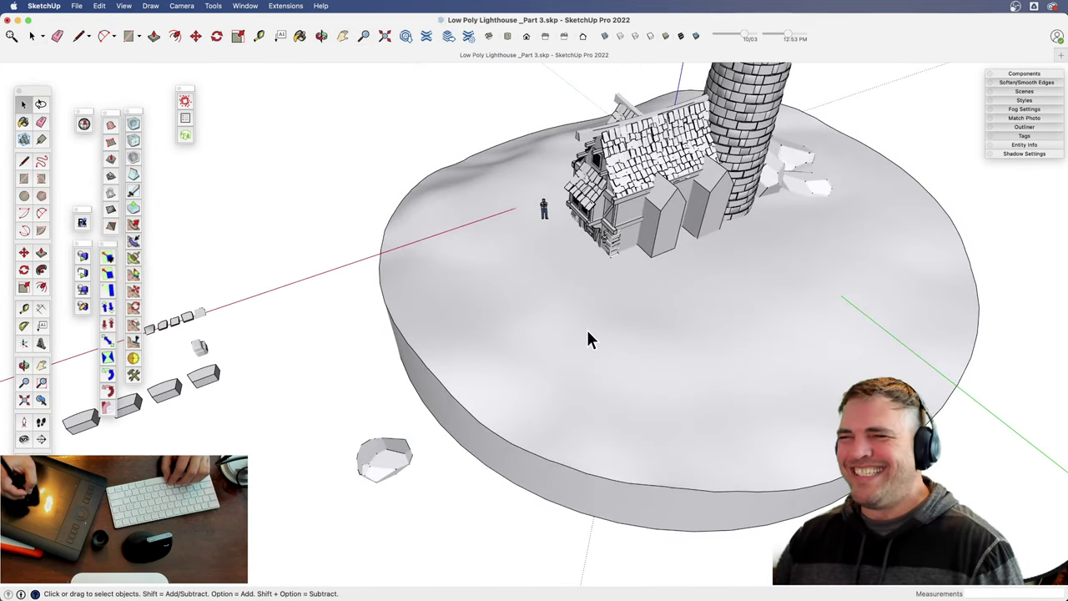
- Select the terrain group and start a new Skatter composition
left_click(584, 375)
middle_click_drag(576, 381, 455, 387)
scroll(550, 322, "down", 5)
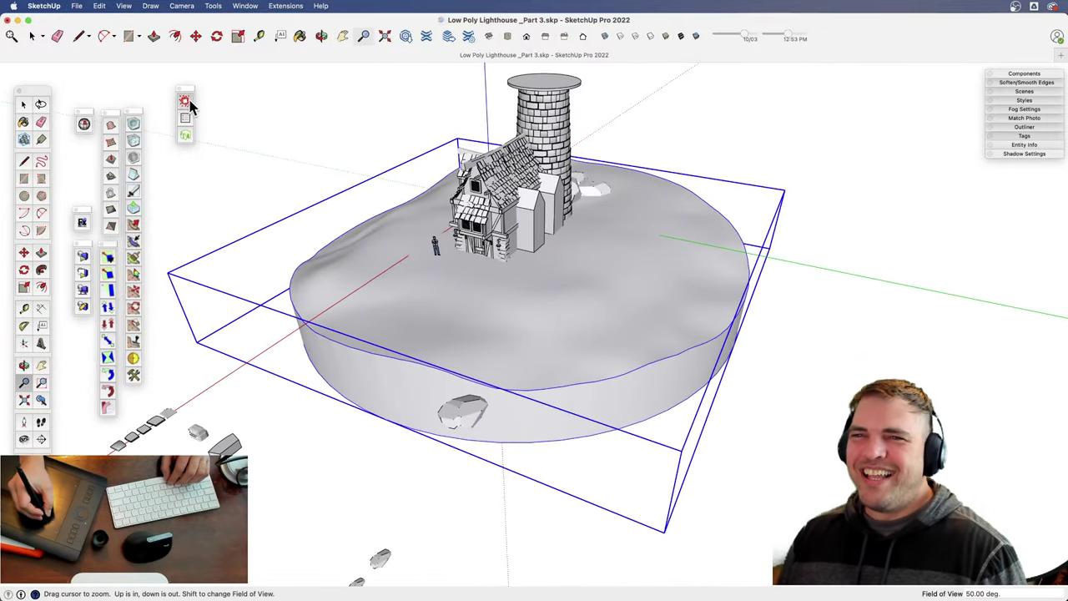
left_click(184, 101)
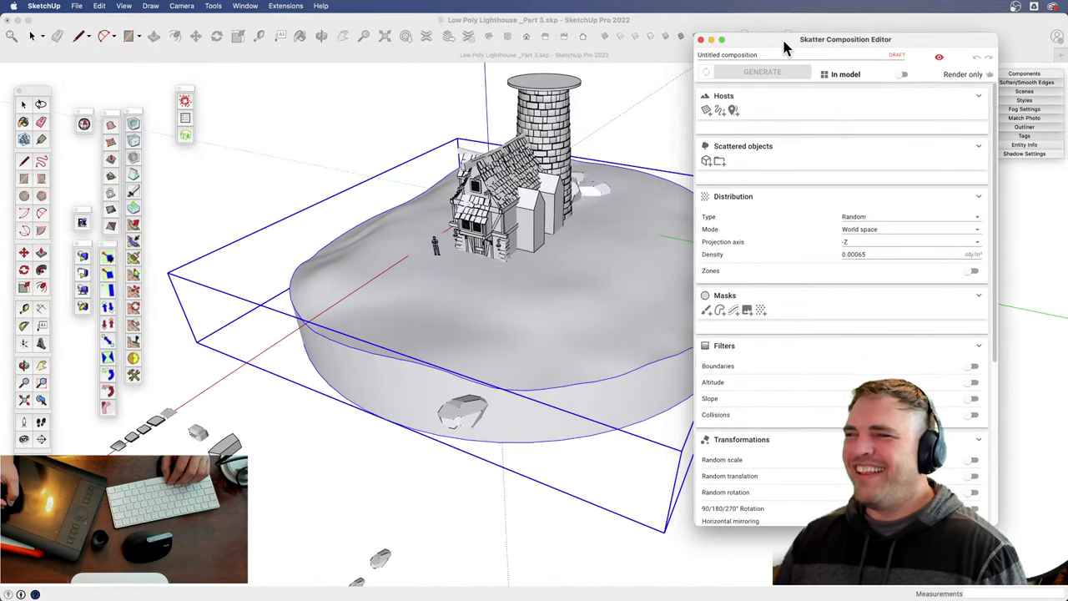
left_click_drag(783, 40, 783, 41)
- Copy the nearer placeholder block together with the detailed dormer off the building, about 74' along the green axis
middle_click_drag(522, 358, 448, 379)
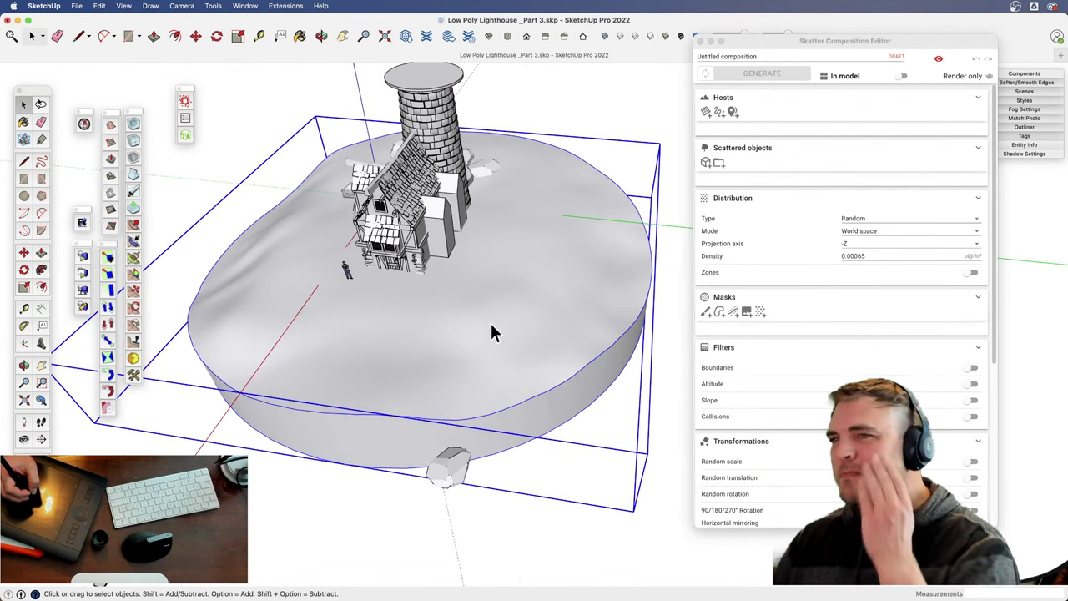
left_click(447, 235)
key("h")
left_click_drag(455, 253, 523, 306)
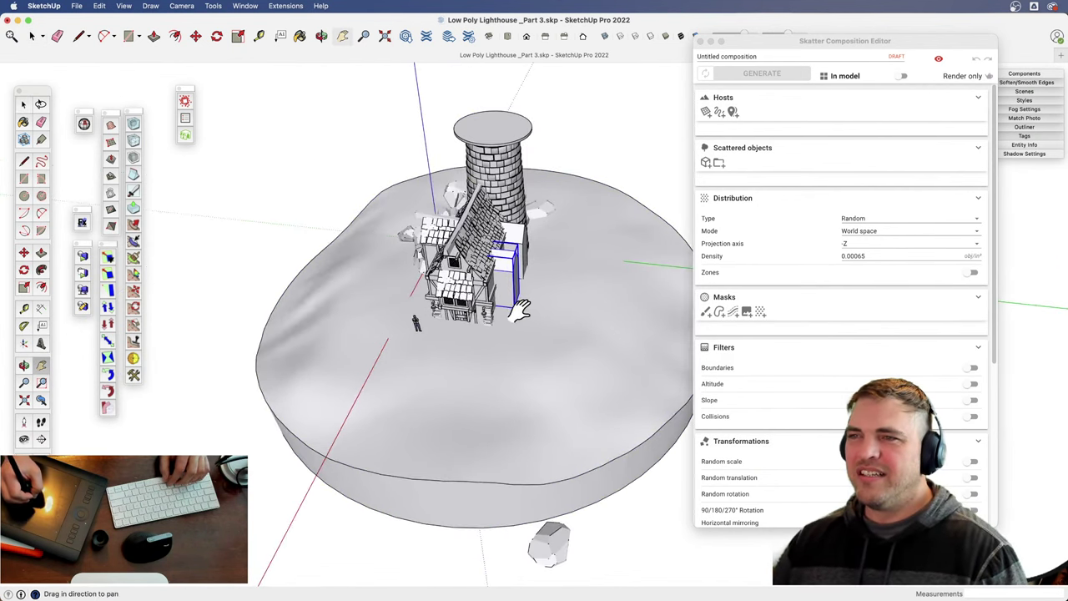
key("z")
left_click_drag(527, 381, 483, 209)
scroll(473, 250, "down", 5)
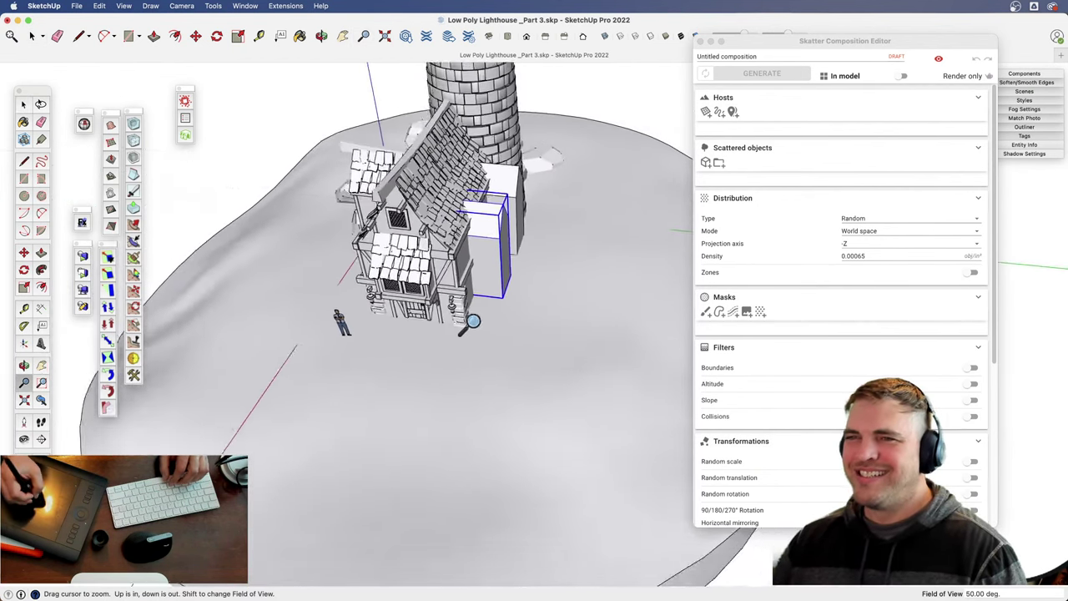
middle_click_drag(467, 317, 609, 329)
middle_click_drag(460, 355, 527, 328)
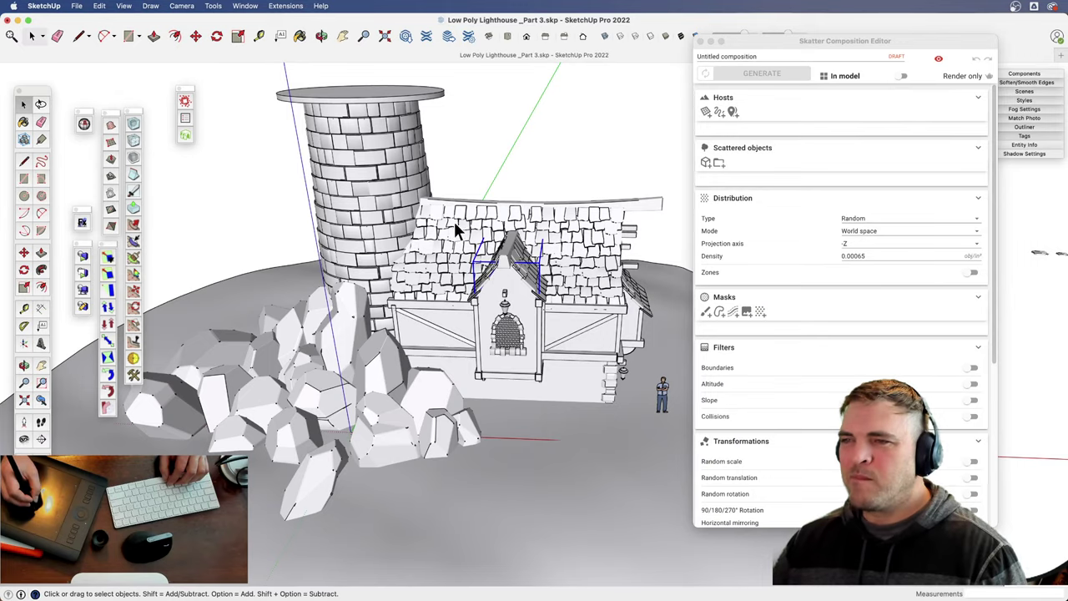
left_click(533, 325)
middle_click_drag(536, 323, 488, 371)
key("h")
left_click_drag(507, 362, 376, 446)
key("o")
left_click_drag(426, 410, 422, 450)
key("z")
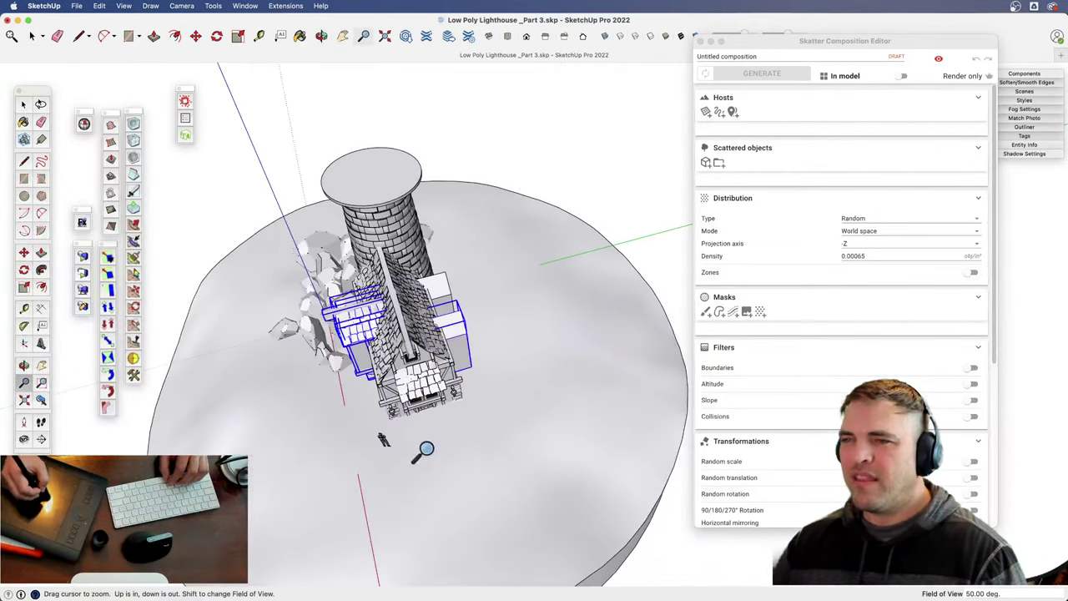
key("h")
left_click_drag(533, 388, 411, 425)
key("m")
left_click(389, 370)
key("alt")
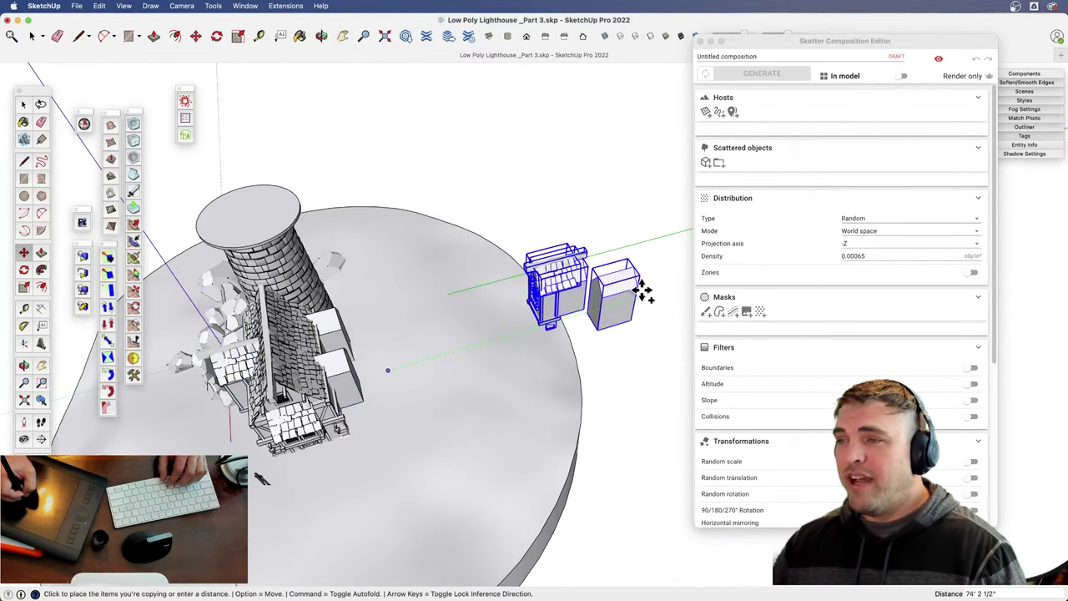
left_click(644, 289)
- Erase the copied placeholder block and group the copied dormer parts
key("e")
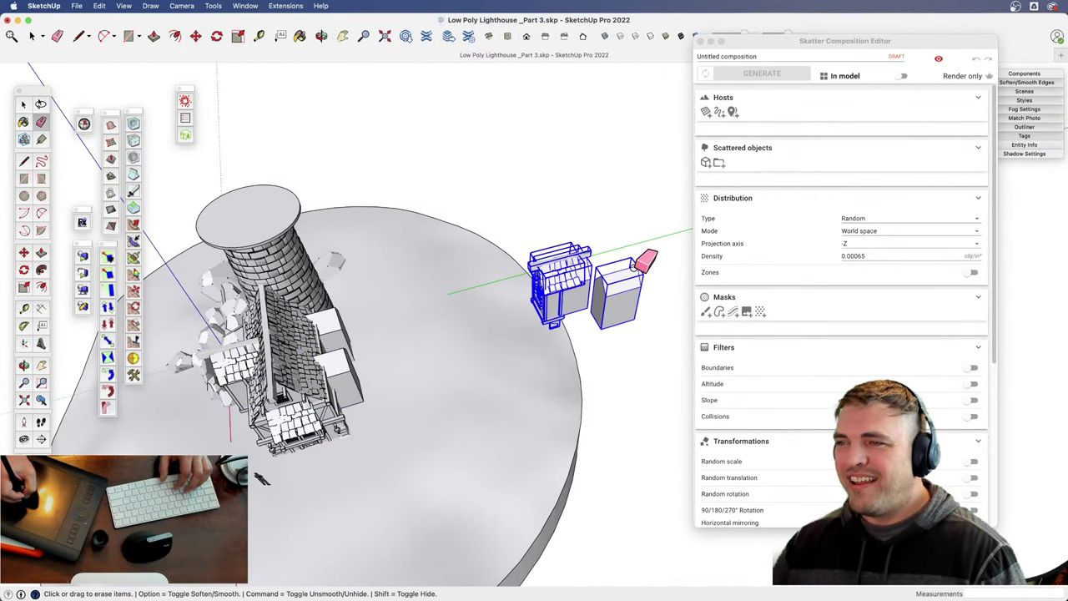
left_click(634, 261)
key("space")
left_click_drag(505, 235, 637, 339)
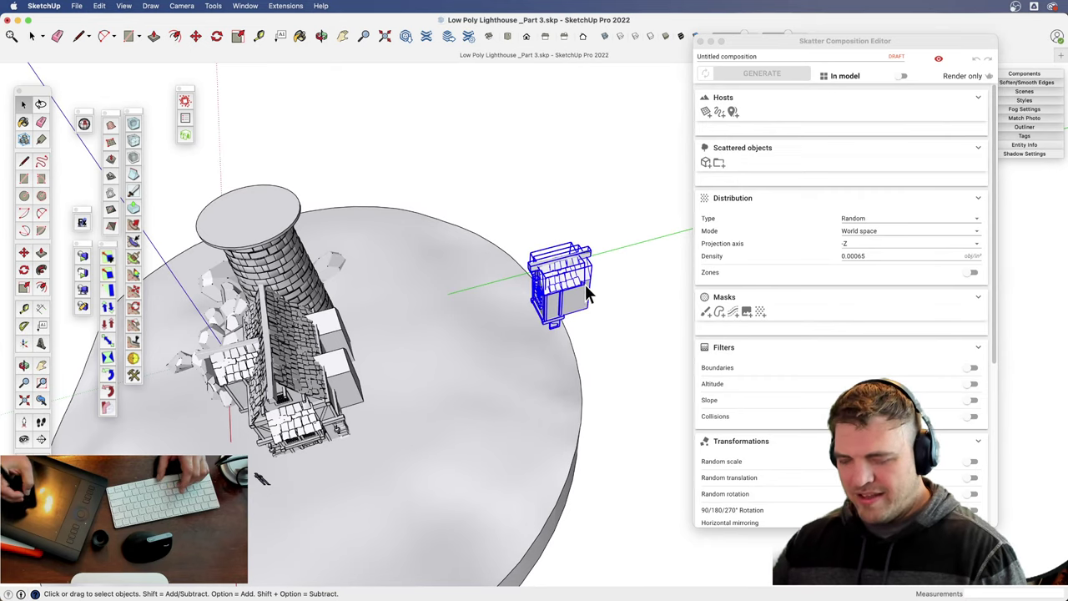
key("super+g")
- Erase both placeholder blocks still standing against the house's long wall
key("o")
mouse_move(379, 375)
left_mouse_down()
mouse_move(393, 398)
mouse_move(468, 375)
mouse_move(411, 304)
left_mouse_up()
key("z")
key("e")
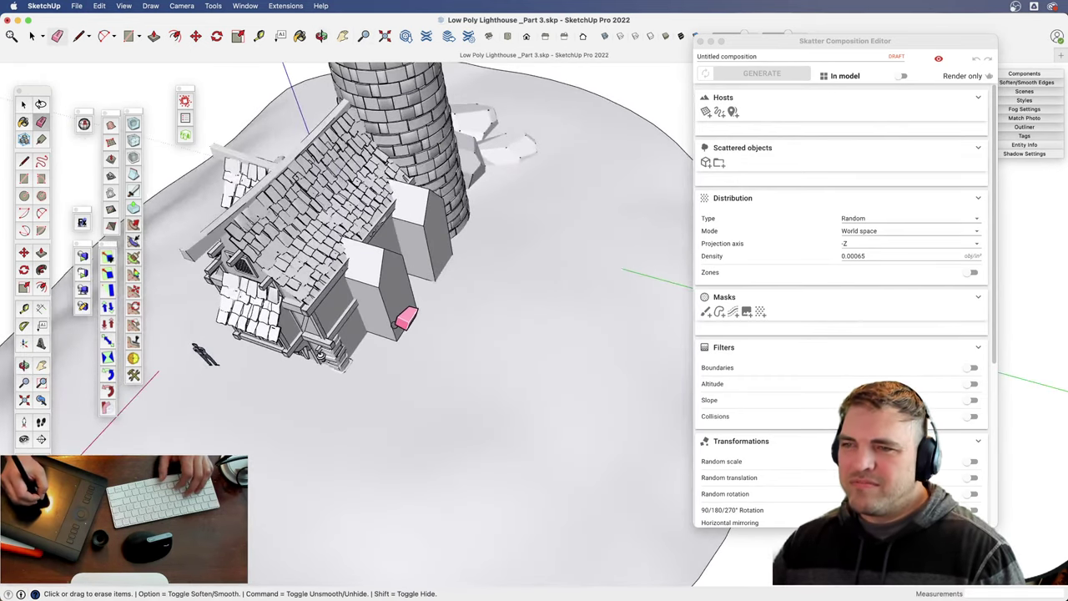
left_click(397, 324)
left_click(432, 249)
- Mirror the dormer copy along the green axis with the Scale tool
key("z")
key("h")
mouse_move(455, 268)
left_mouse_down()
mouse_move(526, 375)
mouse_move(338, 400)
left_mouse_up()
key("space")
left_click(507, 369)
key("s")
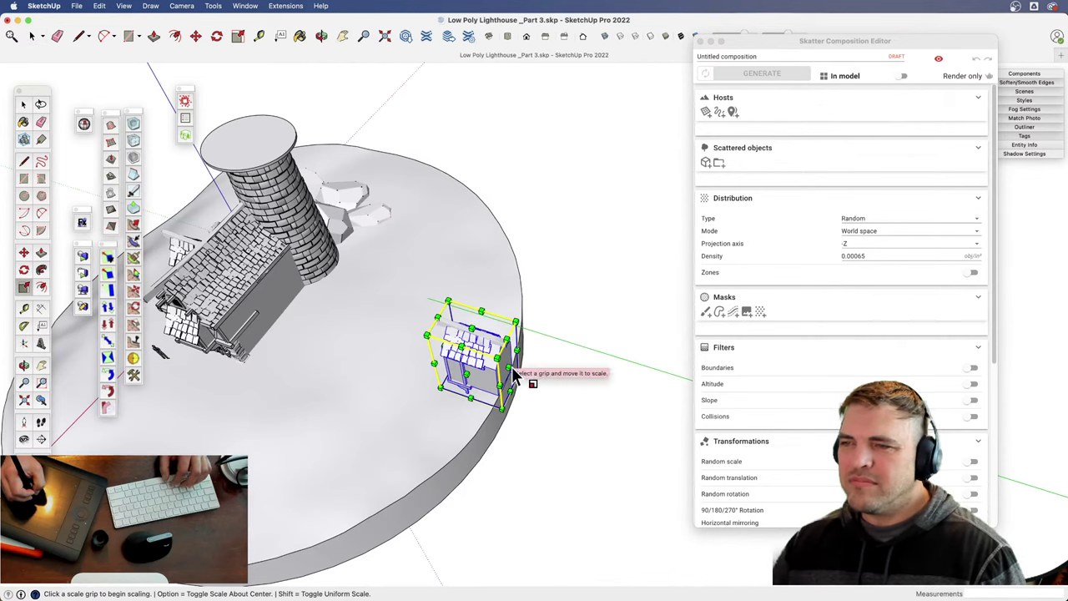
left_click(511, 372)
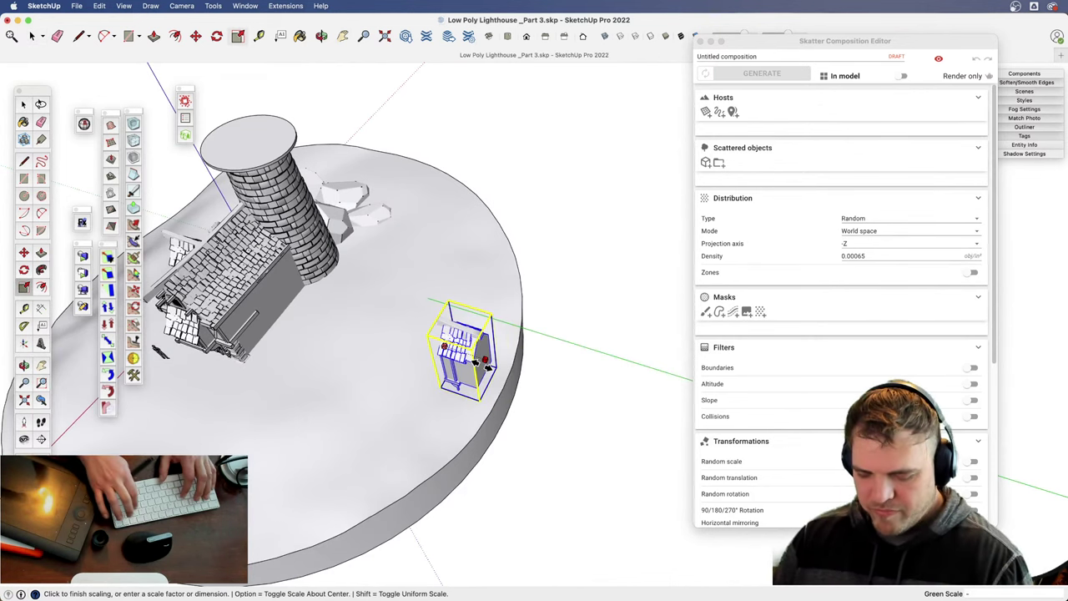
left_click(482, 365)
- Move the mirrored dormer about 43' along the green axis onto the house's bare long wall
key("m")
middle_click_drag(436, 334, 512, 351)
scroll(512, 353, "up", 4)
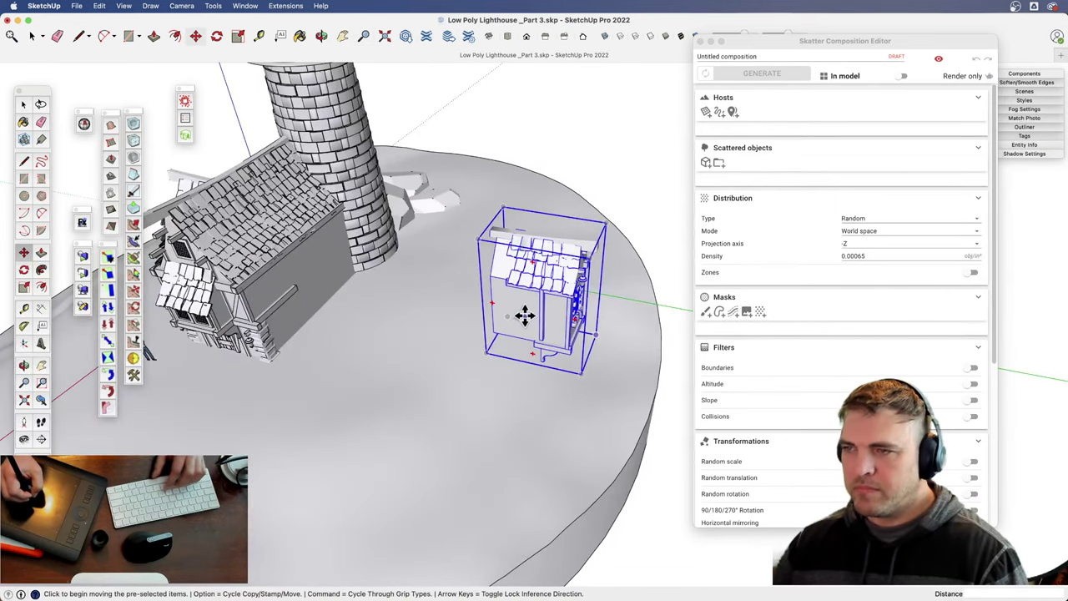
left_click(524, 315)
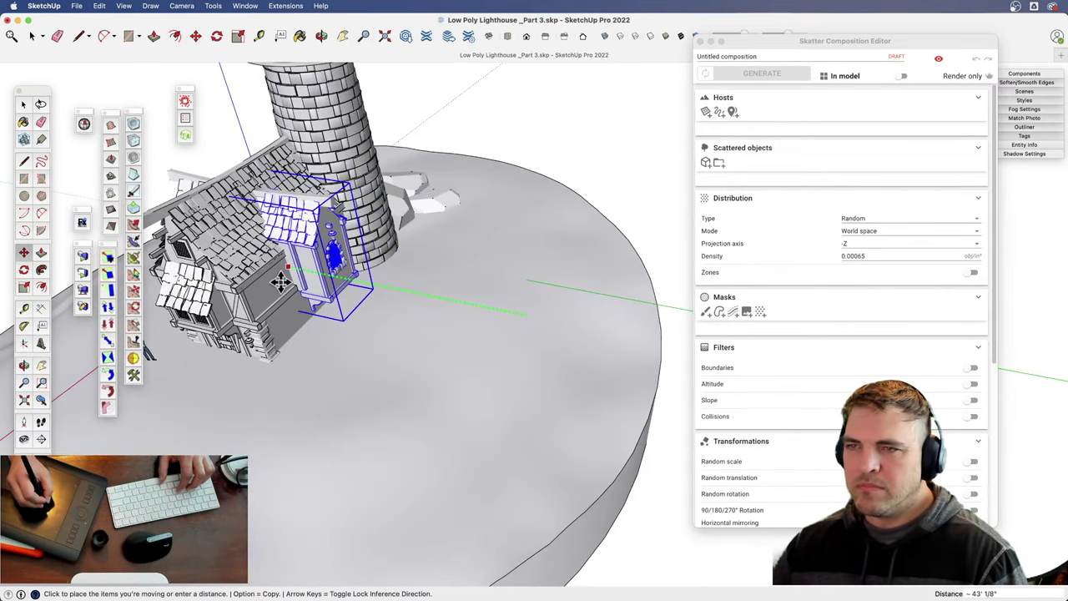
middle_click_drag(281, 283, 352, 335)
scroll(491, 285, "up", 5)
middle_click_drag(444, 367, 483, 181)
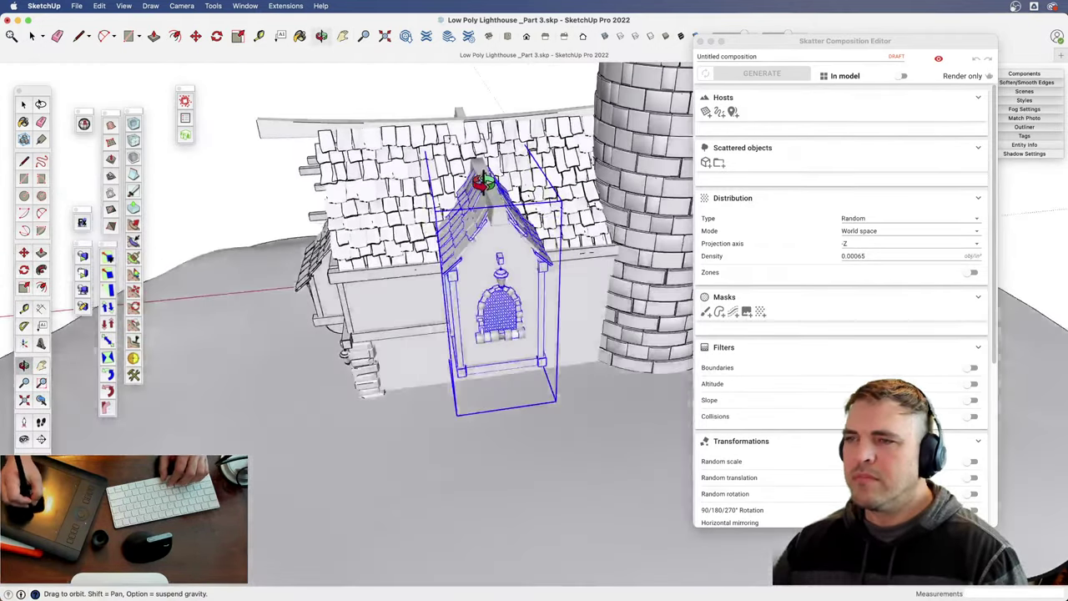
- Slide the dormer along the wall on the red axis, about 2' 10" away from the tower
key("m")
left_click(583, 313)
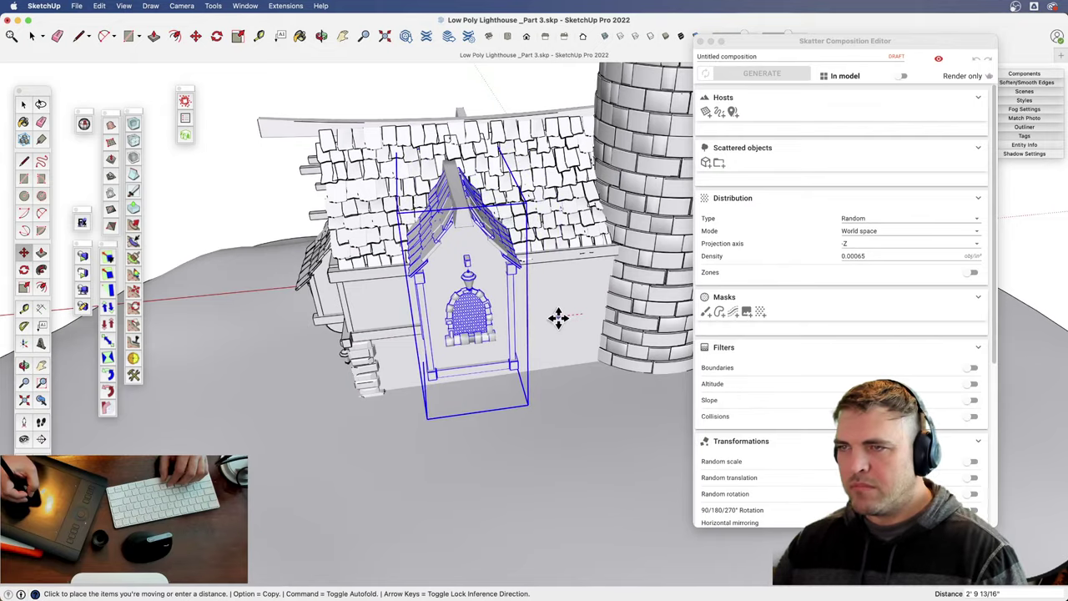
middle_click_drag(557, 317, 490, 415)
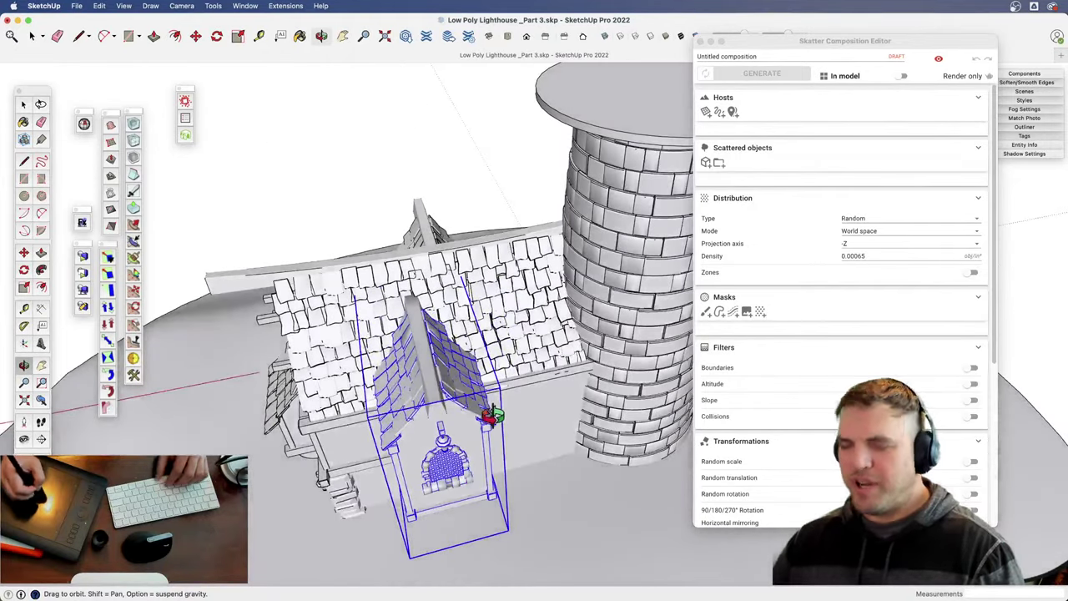
key("m")
left_click(522, 441)
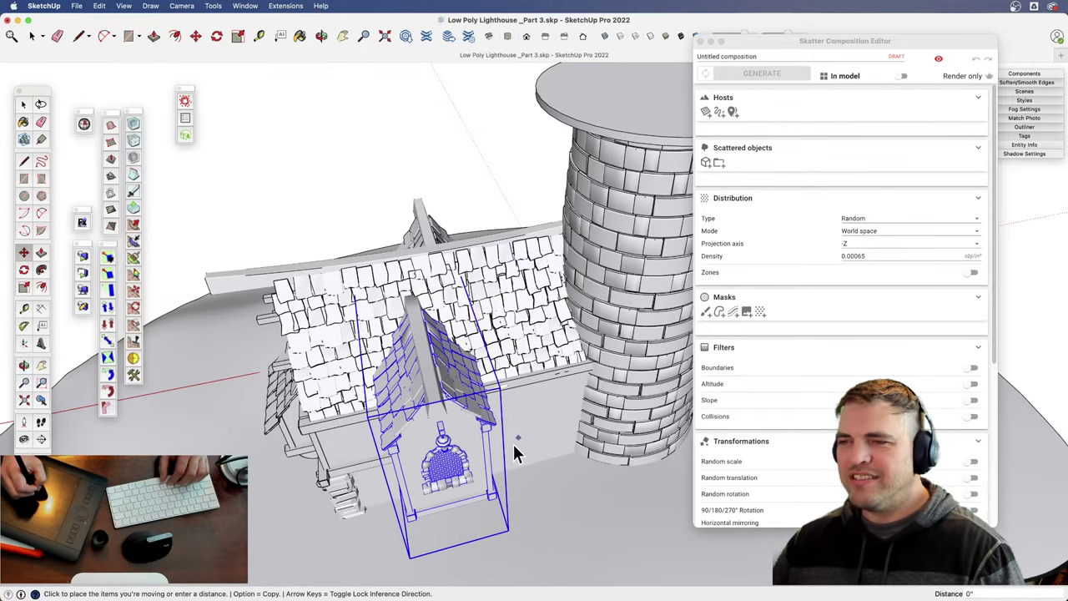
key("space")
- Push the dormer inward along the green axis so it sits closer to the house wall
scroll(487, 336, "down", 3)
middle_click_drag(486, 336, 493, 287, "shift")
middle_click_drag(494, 287, 487, 389, "ctrl+shift")
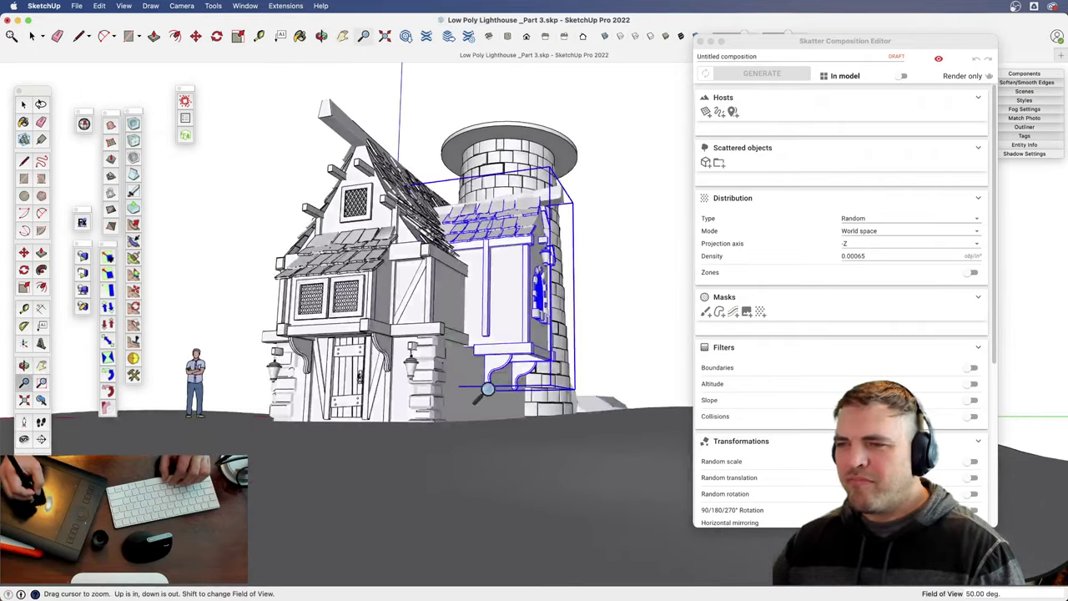
left_click_drag(488, 390, 445, 352)
key("m")
left_click(457, 389)
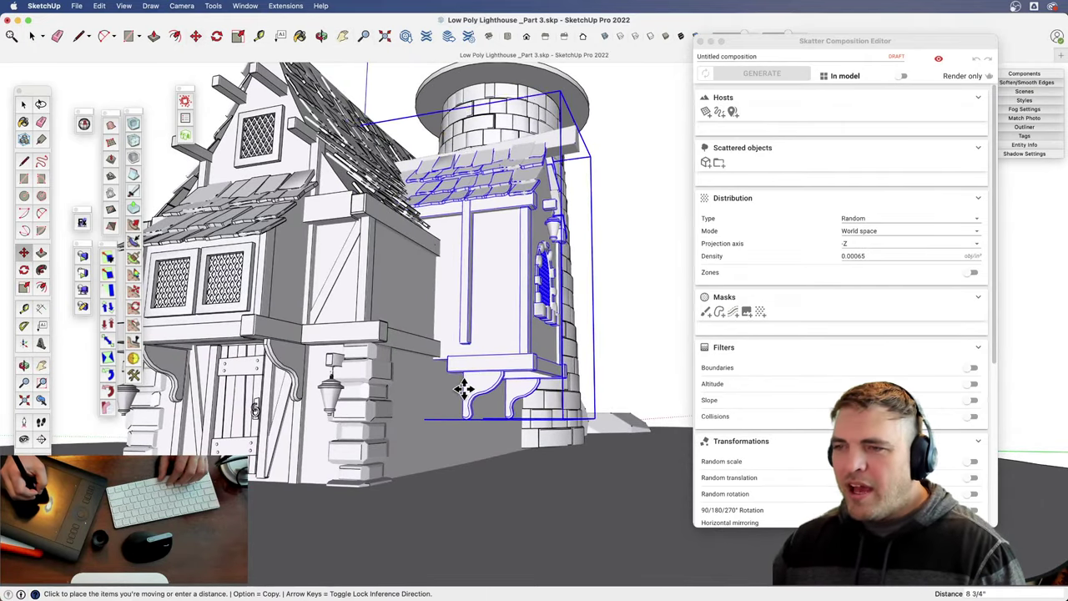
left_click(420, 407)
- Inspect both dormers and the roof from above and the whole lighthouse terrain from a distance
key("z")
left_click_drag(426, 321, 589, 449)
key("o")
key("z")
middle_click_drag(440, 305, 527, 311)
middle_click_drag(531, 238, 528, 392)
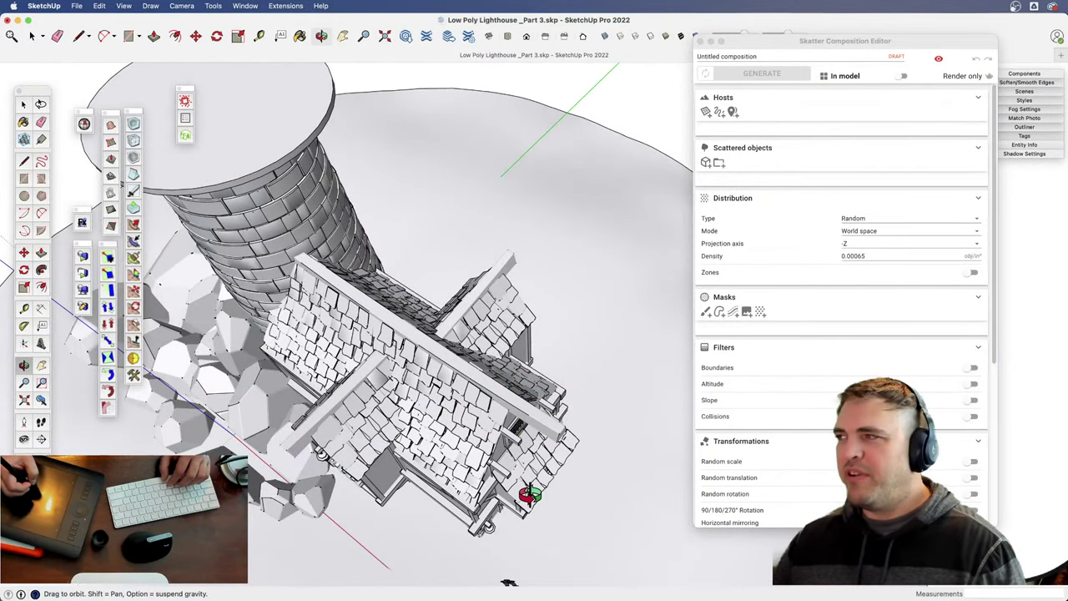
key("space")
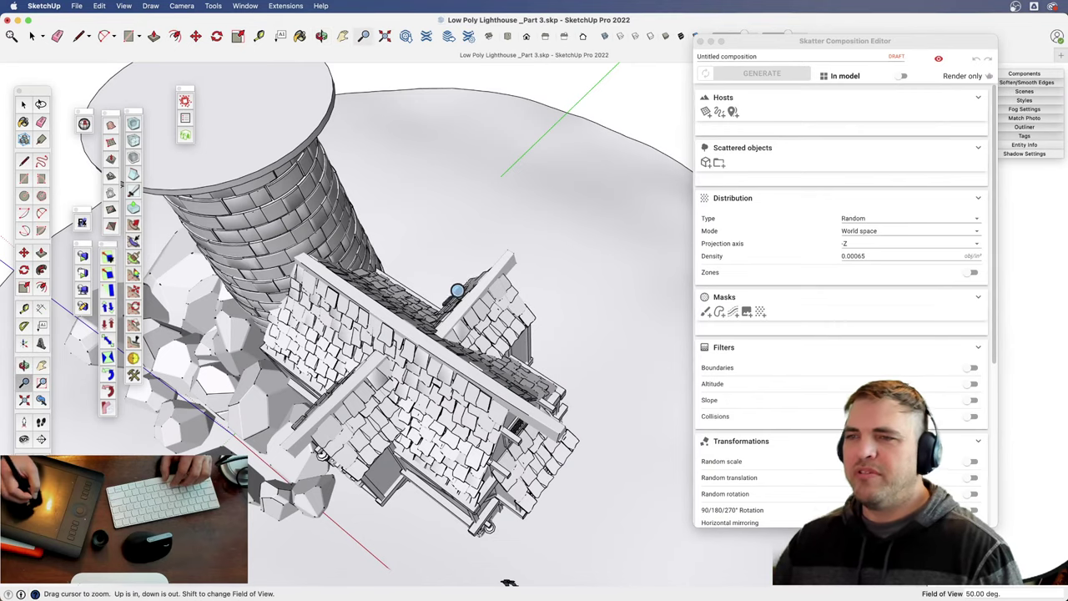
scroll(603, 148, "down", 3)
middle_click_drag(602, 149, 487, 340)
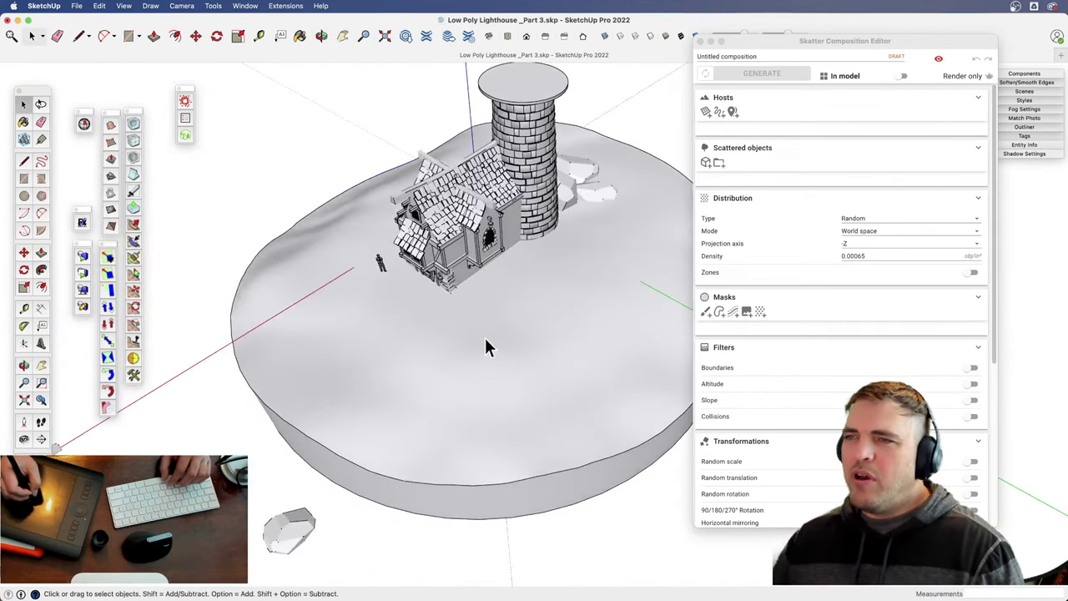
- Select the flat rock beside the terrain and replace the open Skatter composition with a new one
left_click(314, 484)
left_click(295, 526)
middle_click_drag(295, 526, 402, 387)
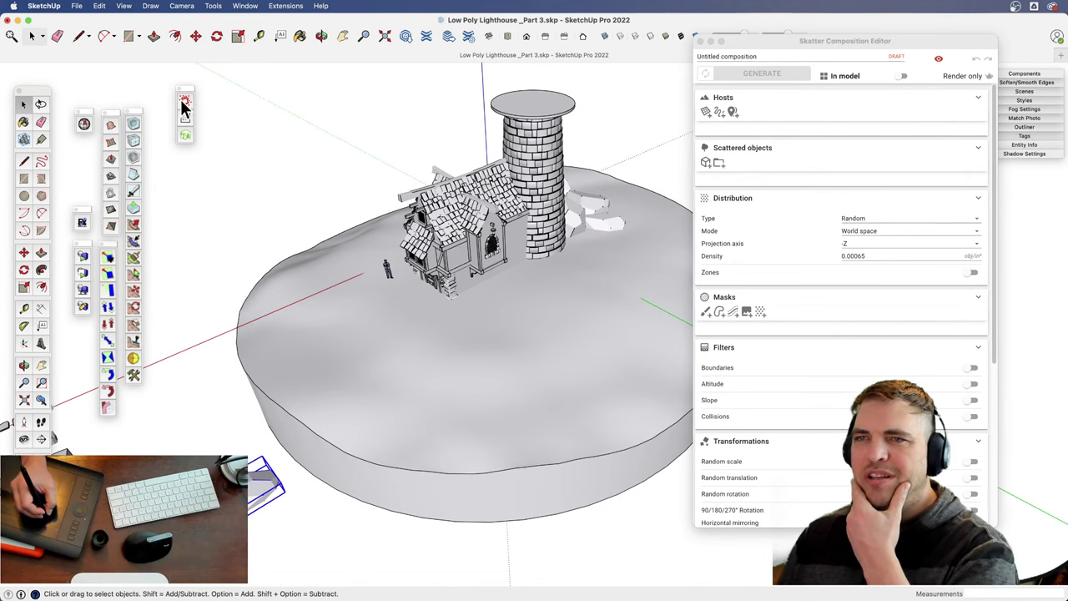
left_click(700, 41)
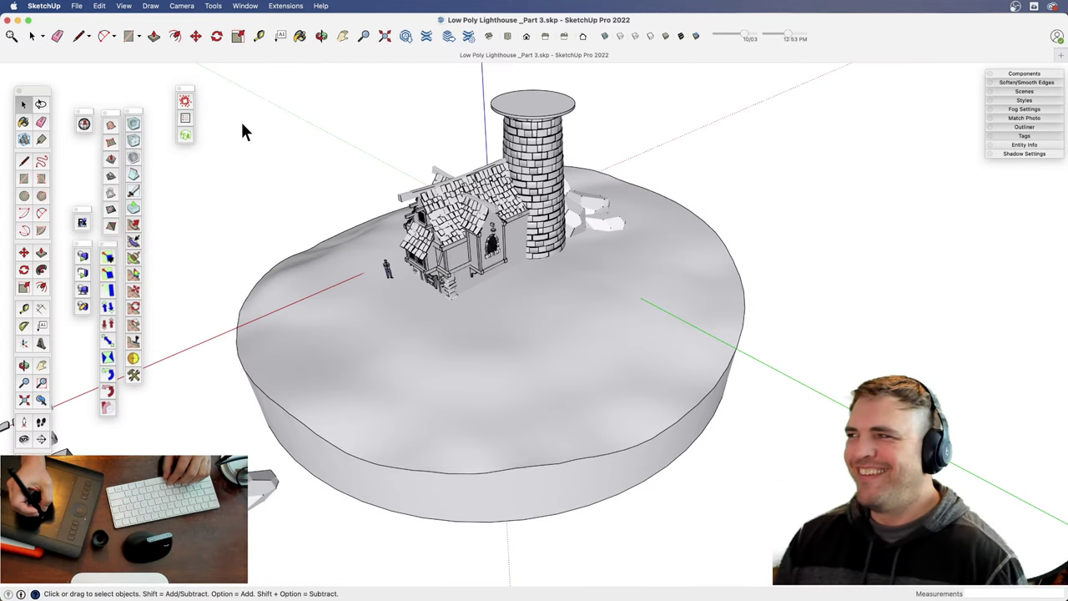
left_click(185, 100)
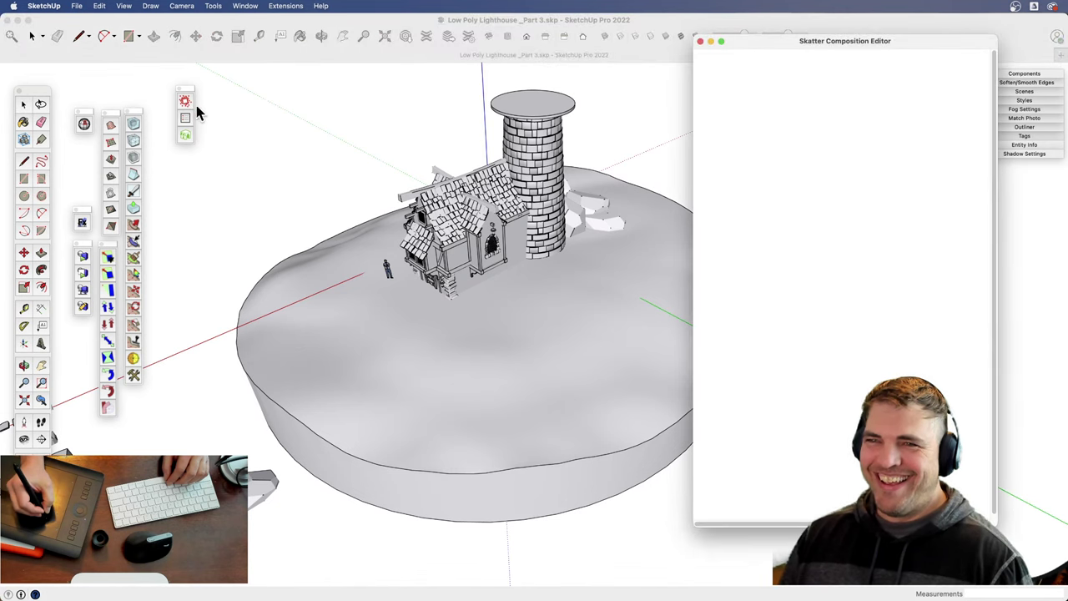
- Set the terrain group as the host surface and add the flat rock as the scattered object
left_click(707, 117)
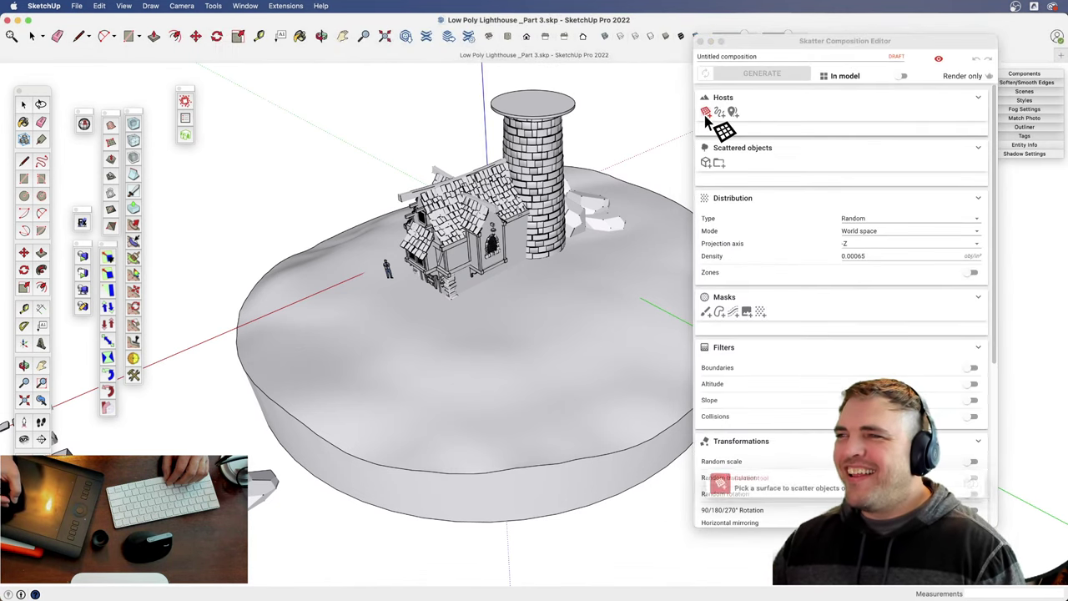
left_click(373, 373)
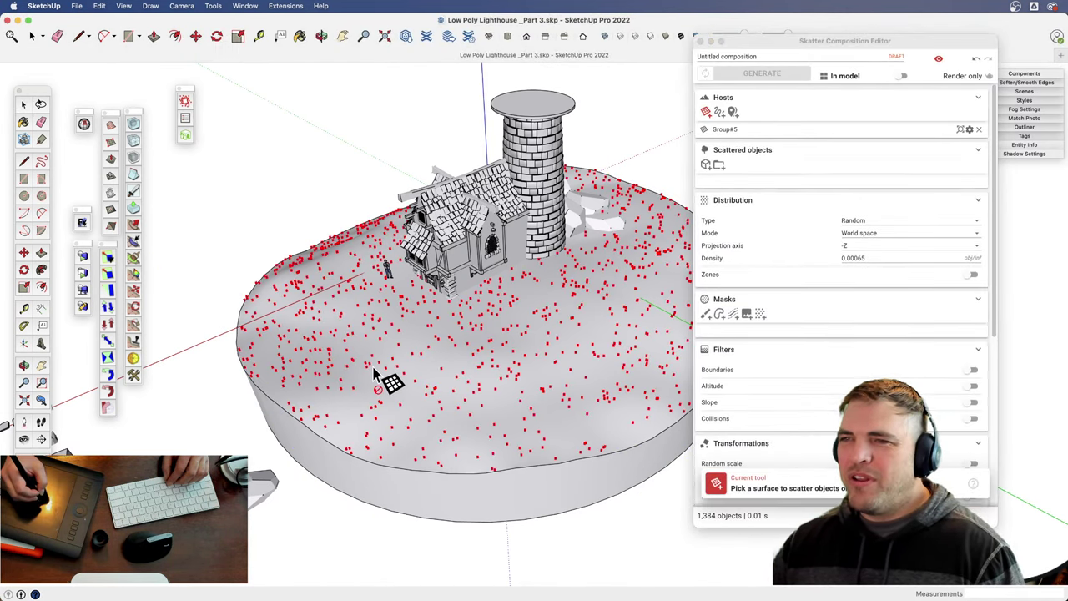
left_click(706, 164)
left_click(262, 488)
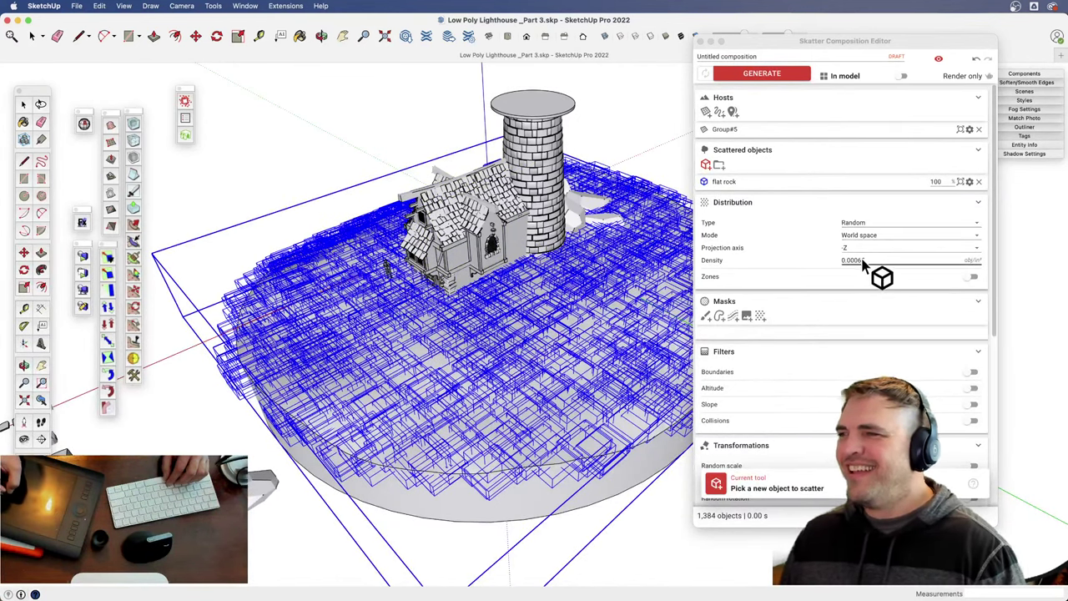
- Set the random distribution's density to 0.00008 and generate the scattered rocks
type("5")
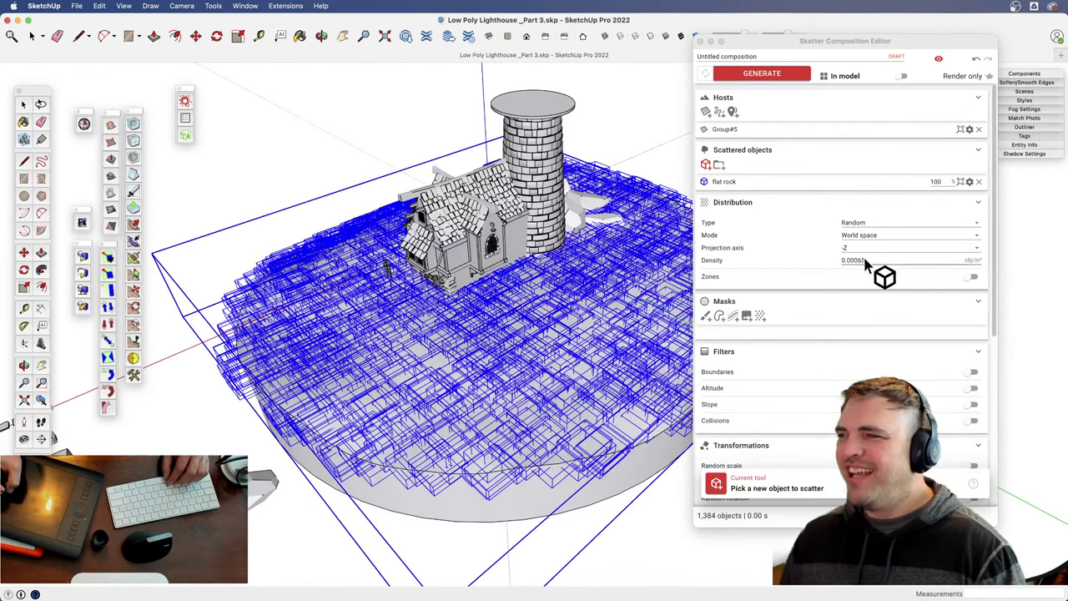
left_click_drag(862, 261, 835, 287)
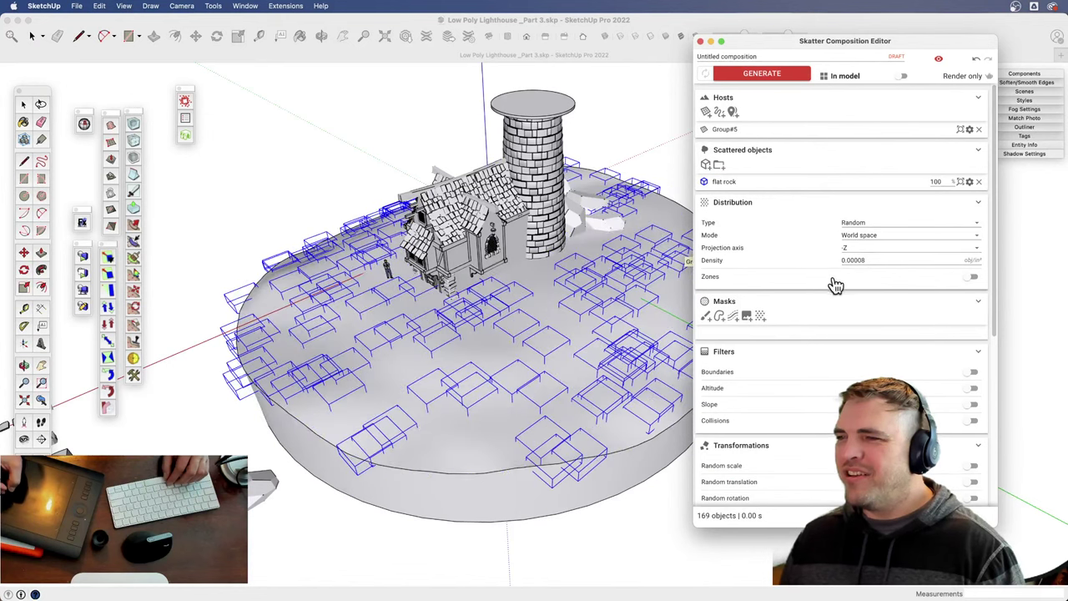
left_click(762, 73)
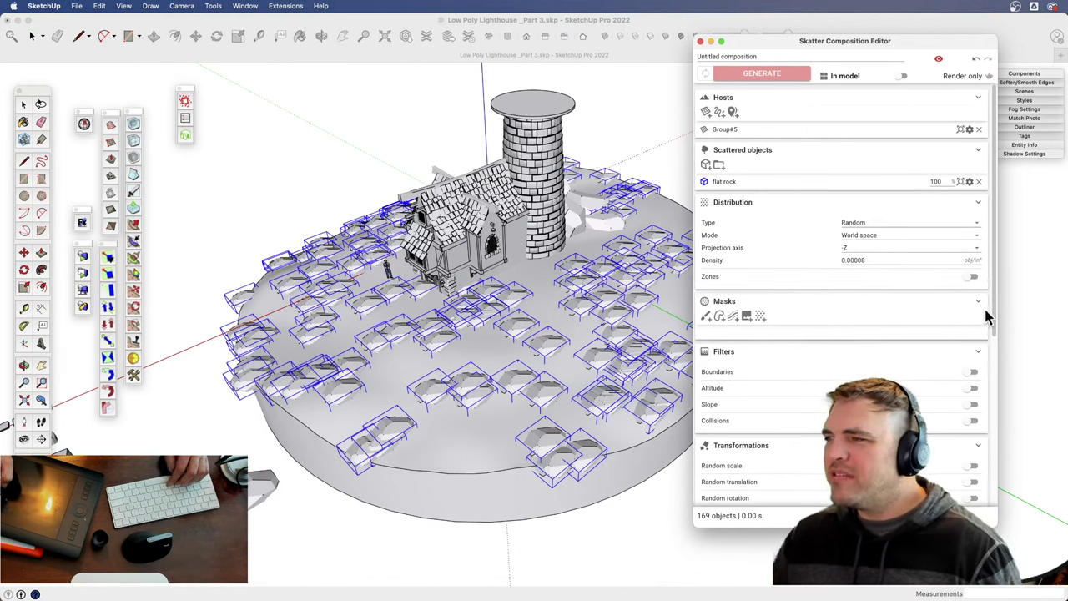
- Enable random scale for the scattered rocks with a 10% minimum and 50% maximum, and regenerate the composition
left_click_drag(994, 298, 993, 466)
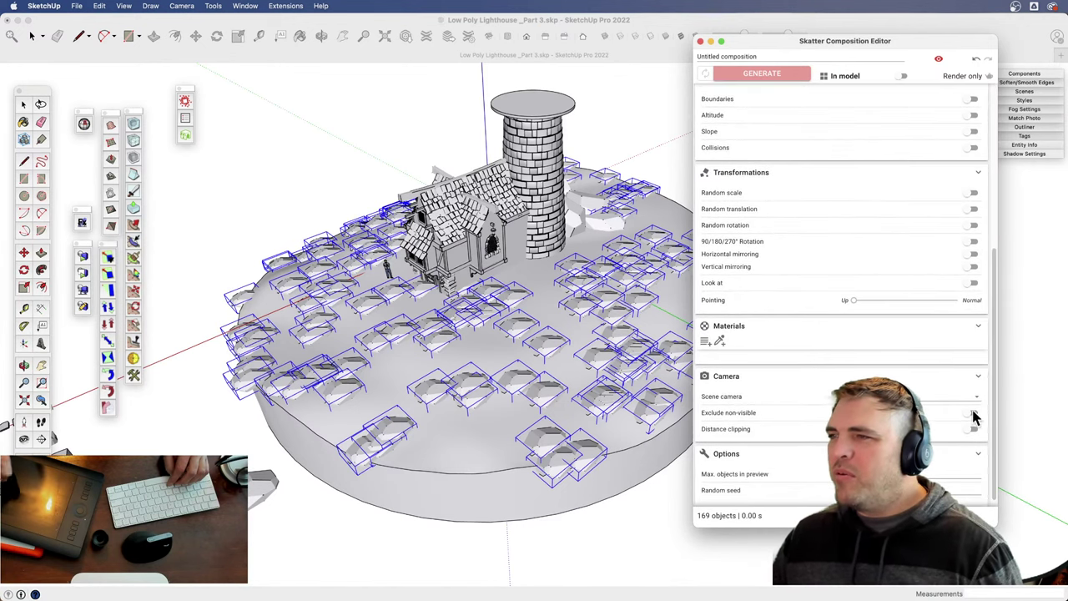
left_click(974, 194)
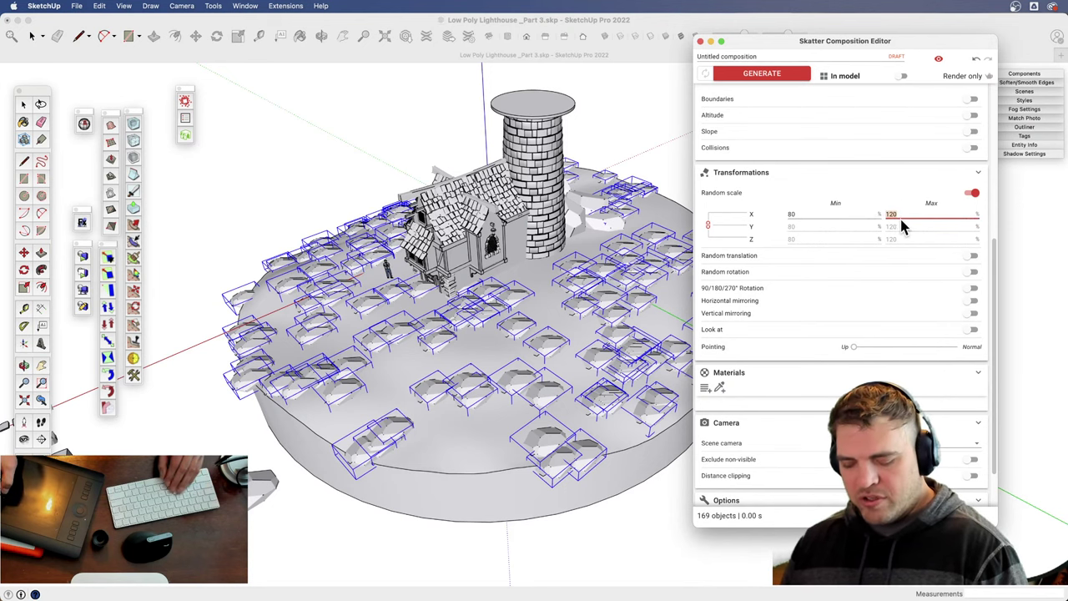
type("50")
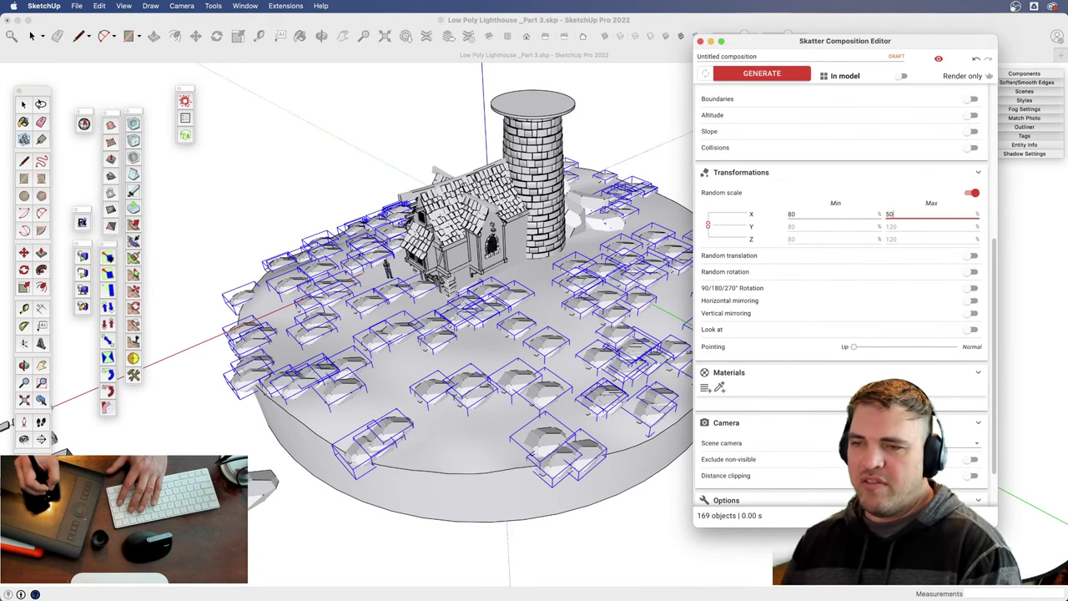
left_click(803, 216)
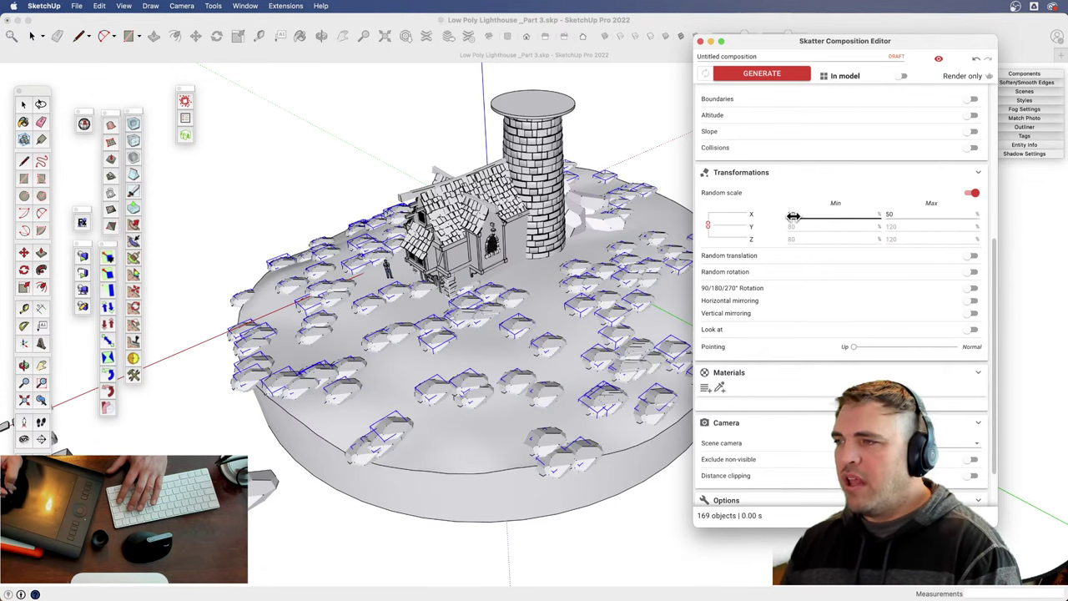
left_click(793, 216)
type("10")
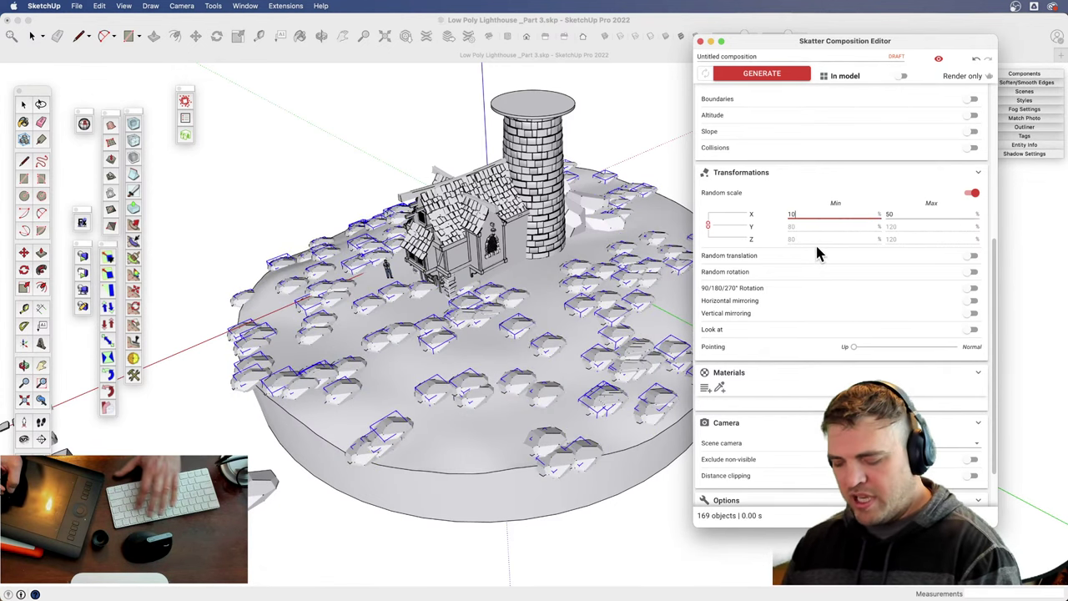
left_click(770, 80)
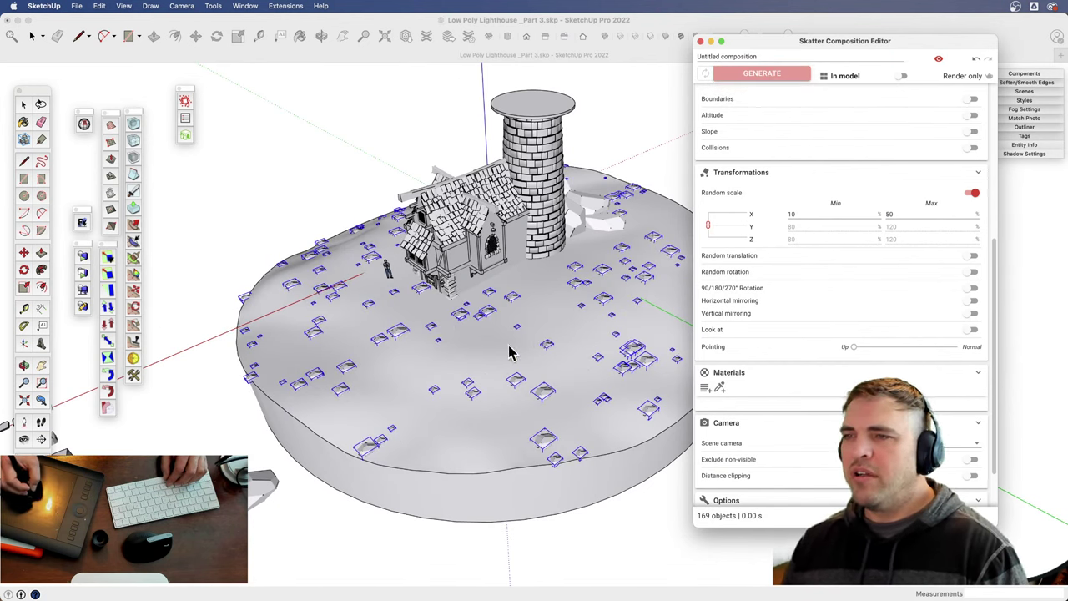
- Enable random translation and random rotation for the rocks, setting the maximum rotation to 80° on X and 90° on Y
left_click(973, 257)
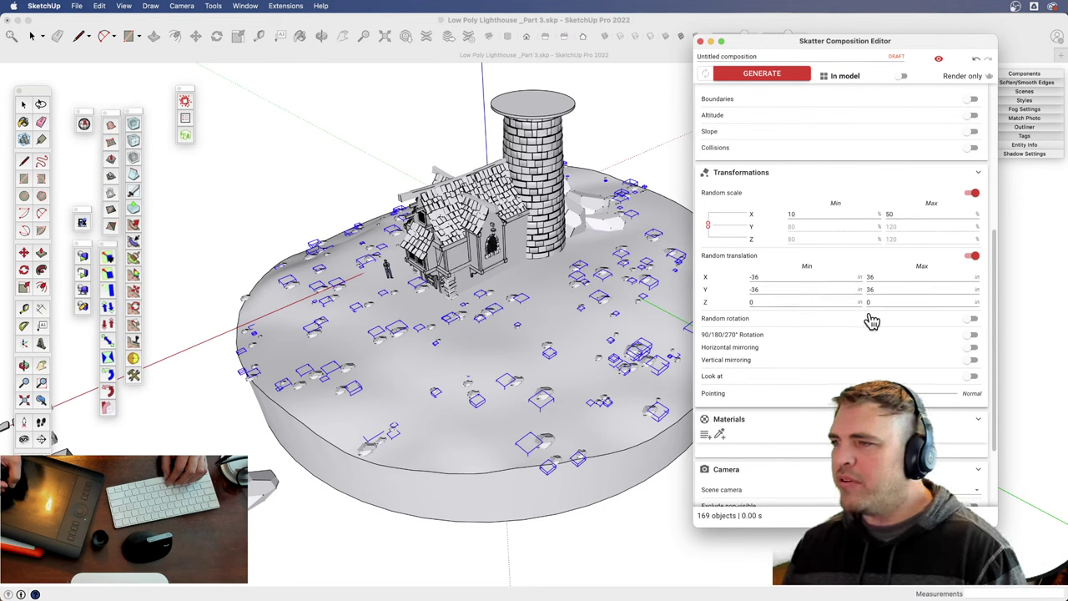
left_click(973, 321)
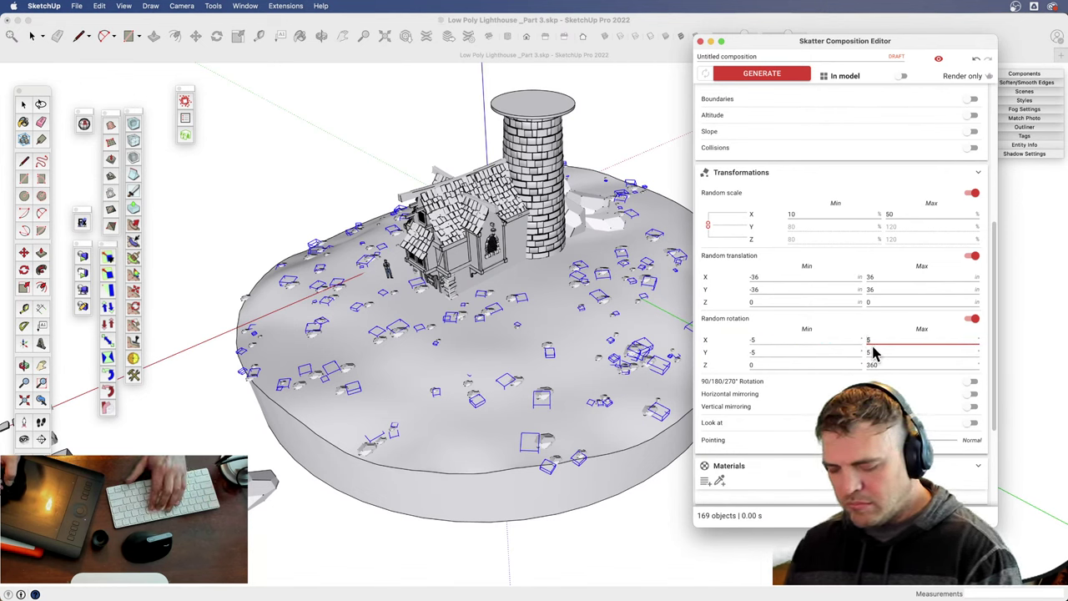
type("80")
key("Return")
left_click(879, 353)
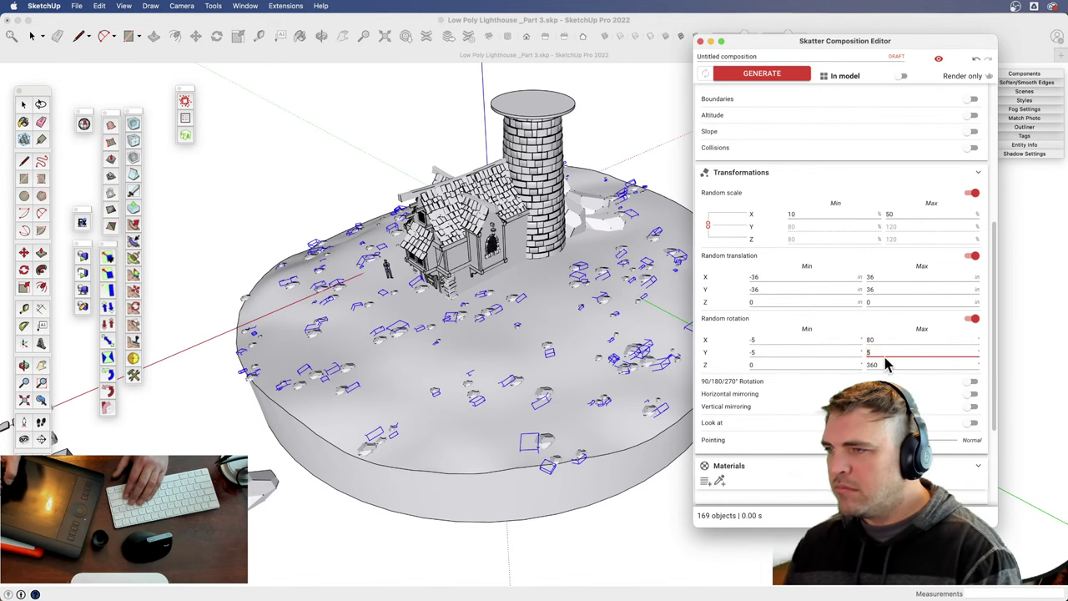
type("90")
key("Return")
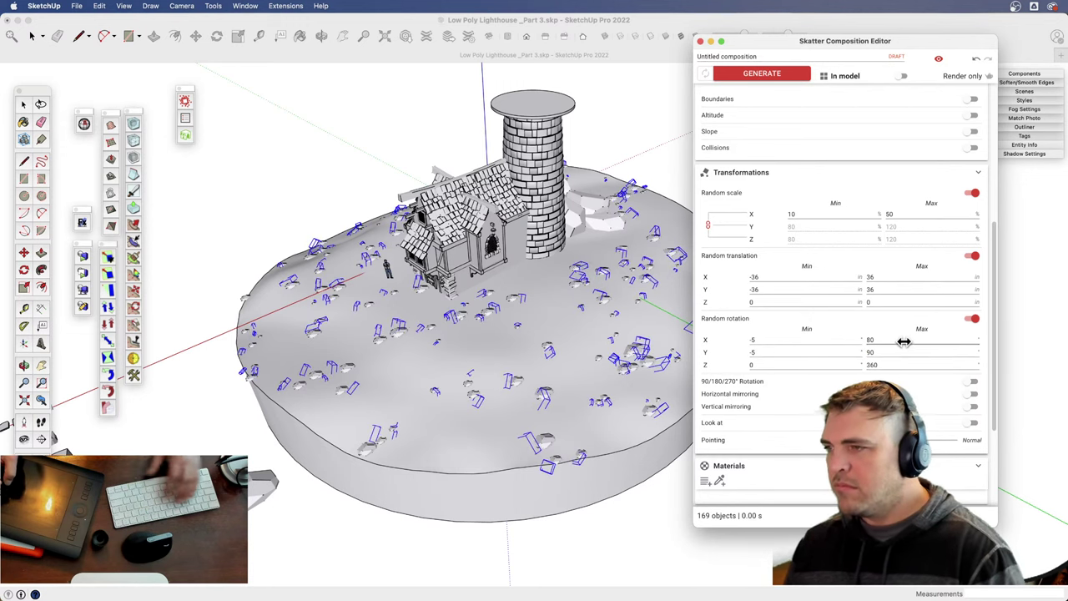
- Set the rocks' minimum random rotation on Z to 45° and regenerate the scatter
left_click(753, 364)
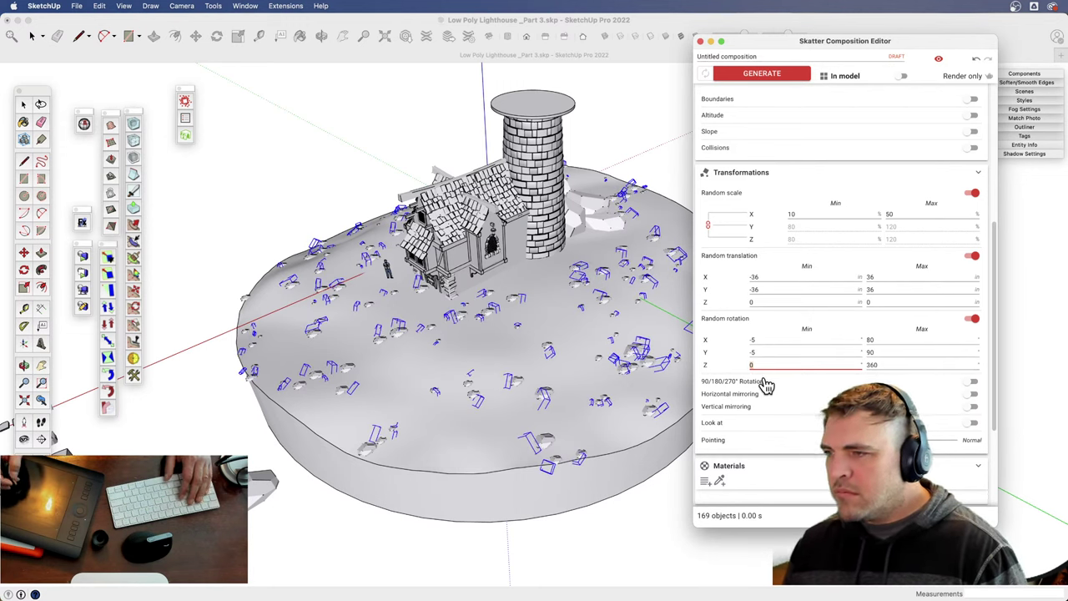
type("0")
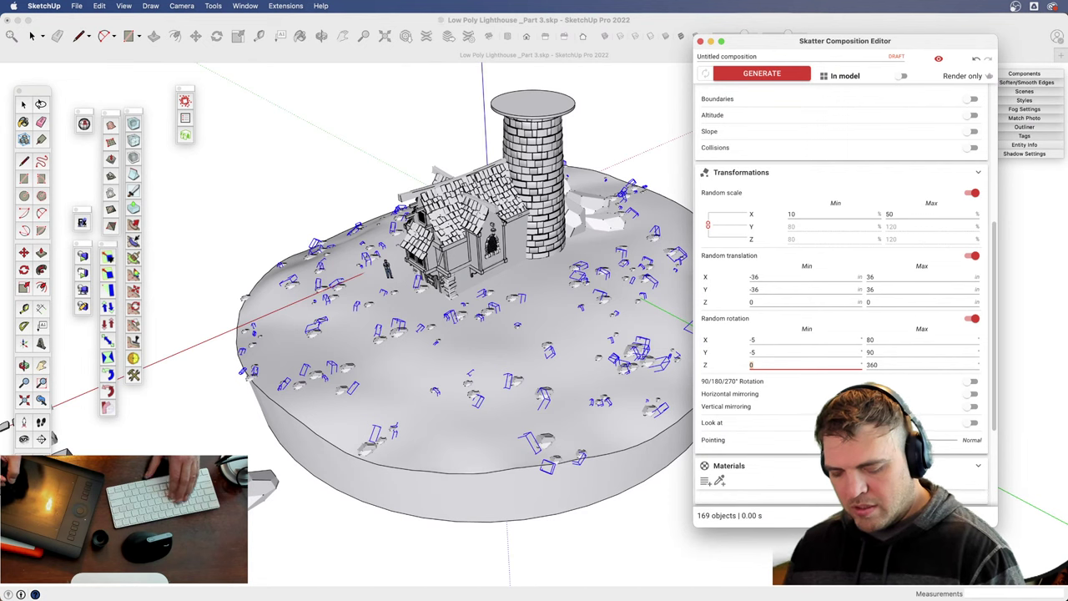
type("5")
key("Return")
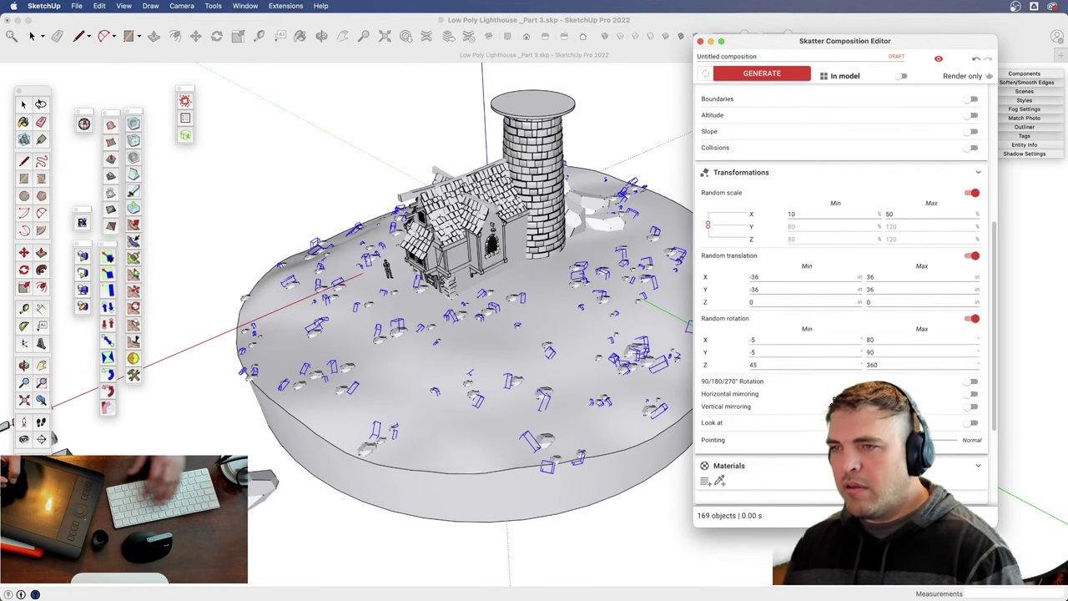
left_click(762, 77)
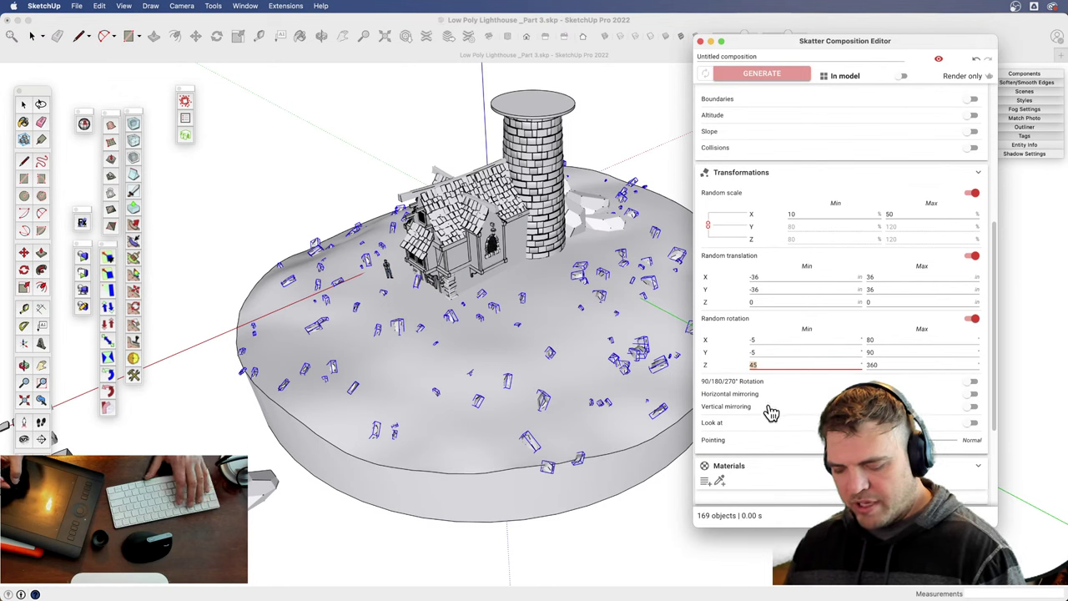
- Set the rocks' minimum random rotation on Z to 5° and regenerate the scatter
type("5")
key("Return")
left_click(768, 76)
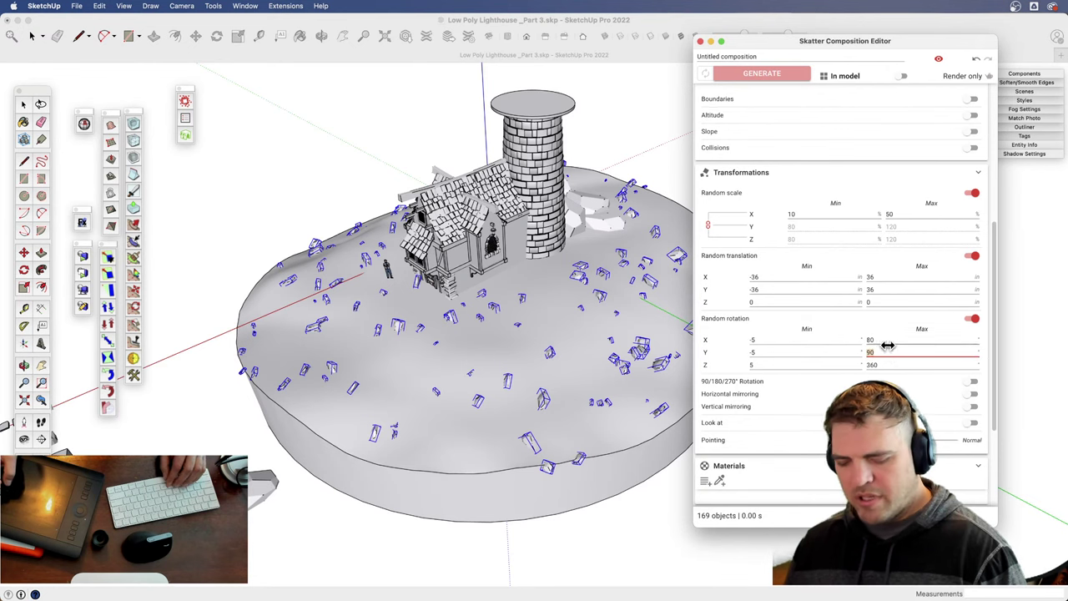
- Set the rocks' maximum random rotation to 30° on both Y and X, and regenerate the scatter
type("30")
key("Return")
key("shift+Tab")
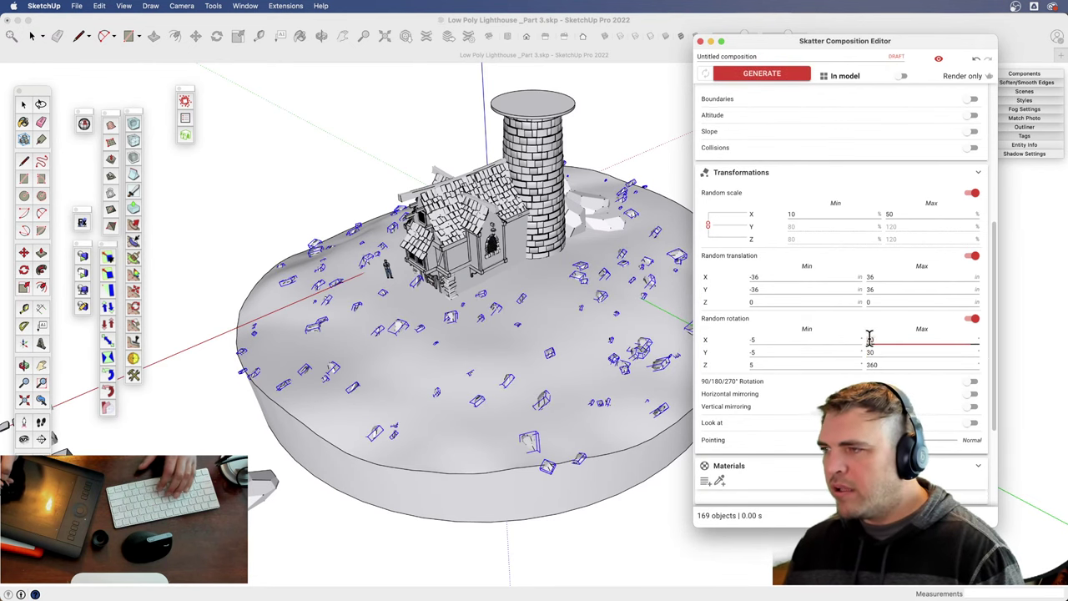
type("30")
key("Return")
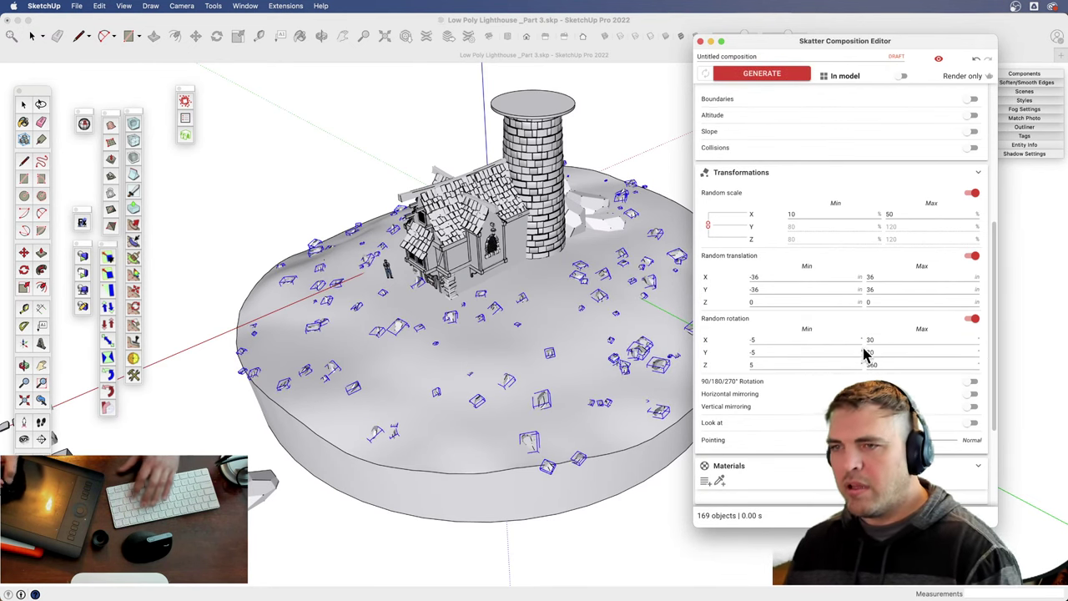
left_click(760, 75)
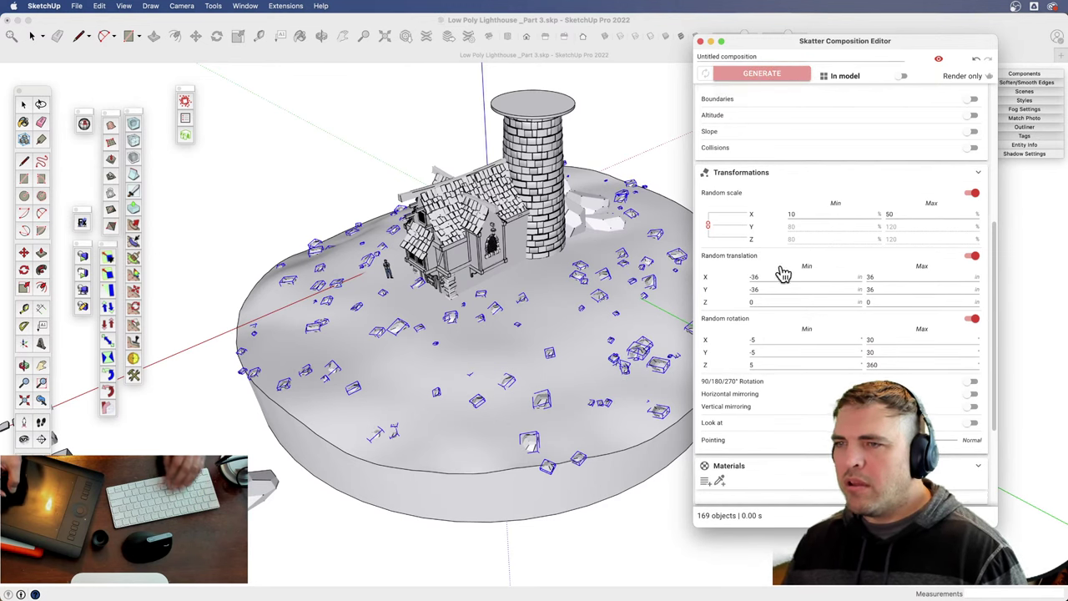
- Set the rocks' minimum random rotation on Z to 60° and regenerate the scatter
left_click(755, 365)
key("BackSpace")
type("60")
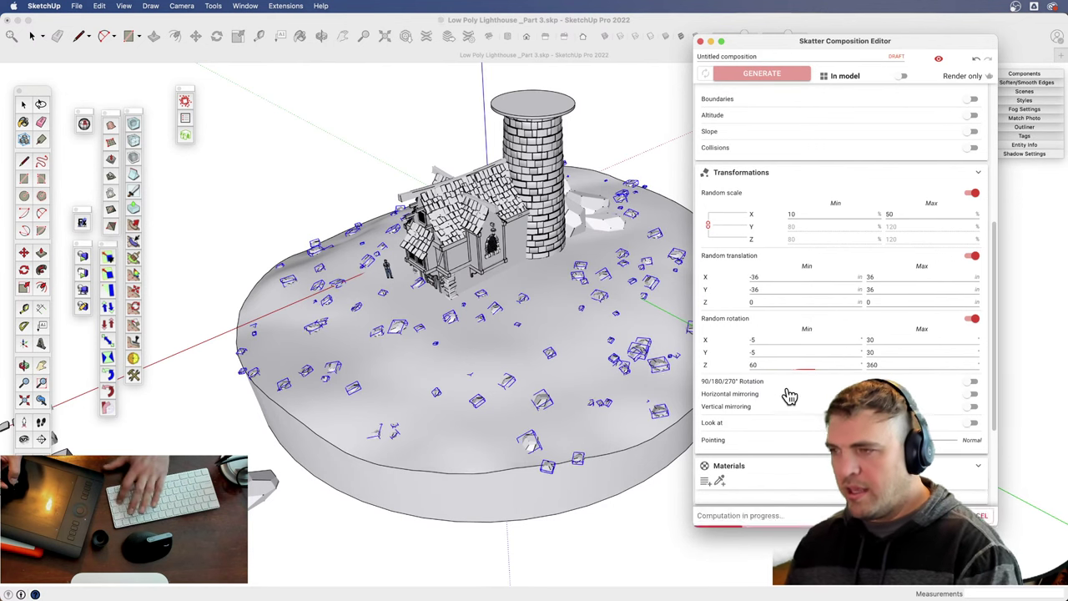
key("Return")
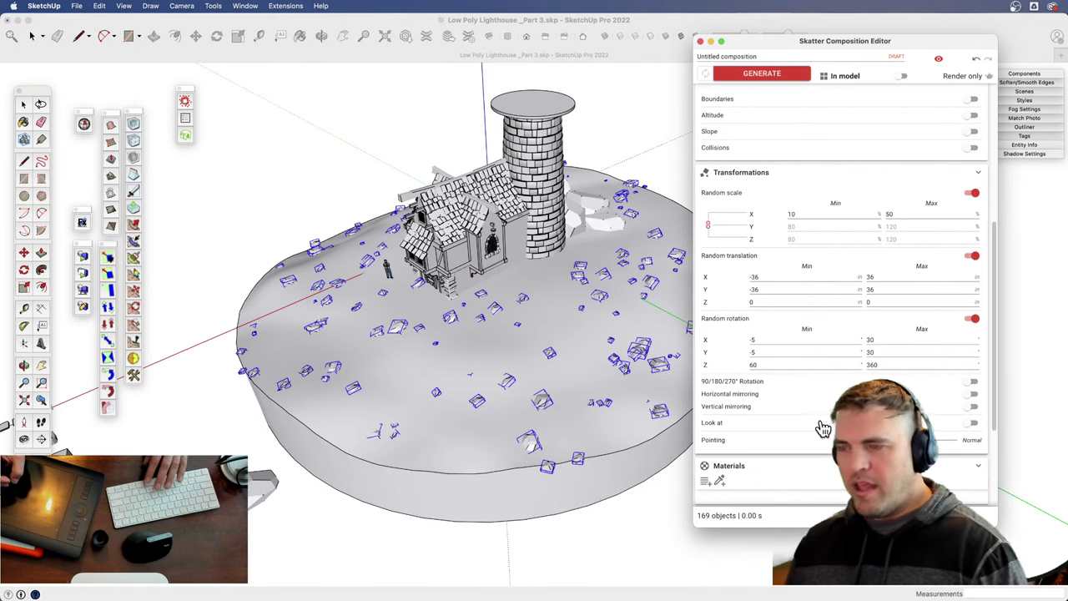
left_click(766, 75)
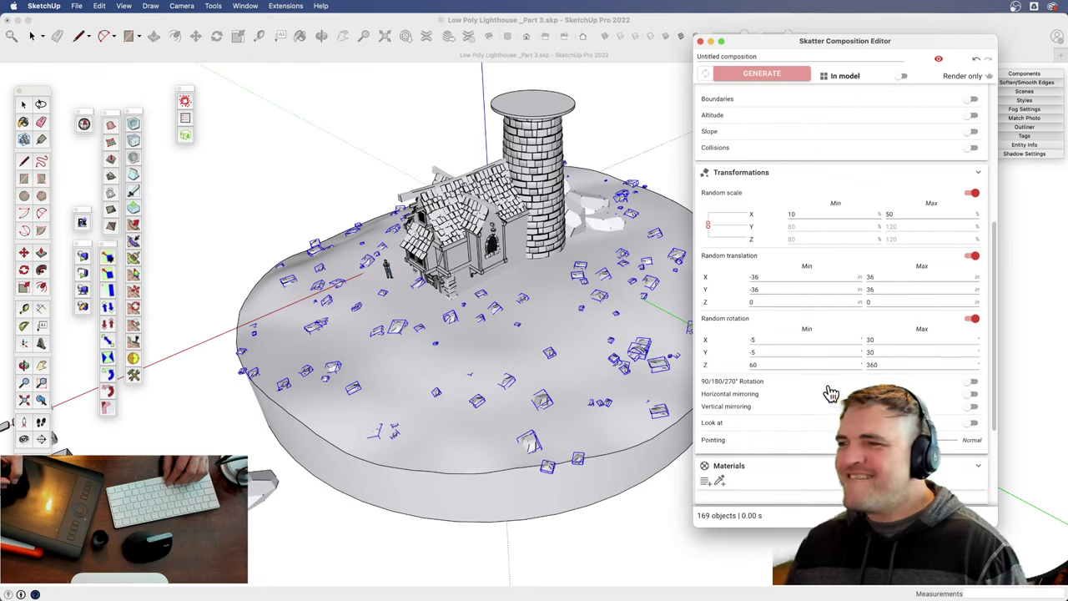
- Enable horizontal and vertical mirroring for the scattered rocks and regenerate the composition
left_click(972, 394)
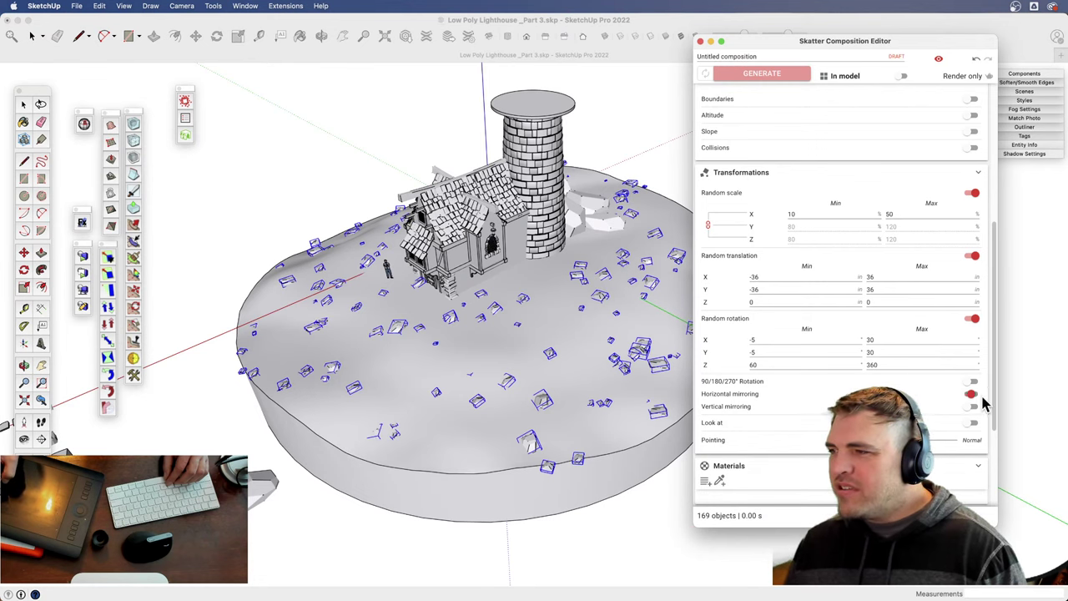
left_click(973, 407)
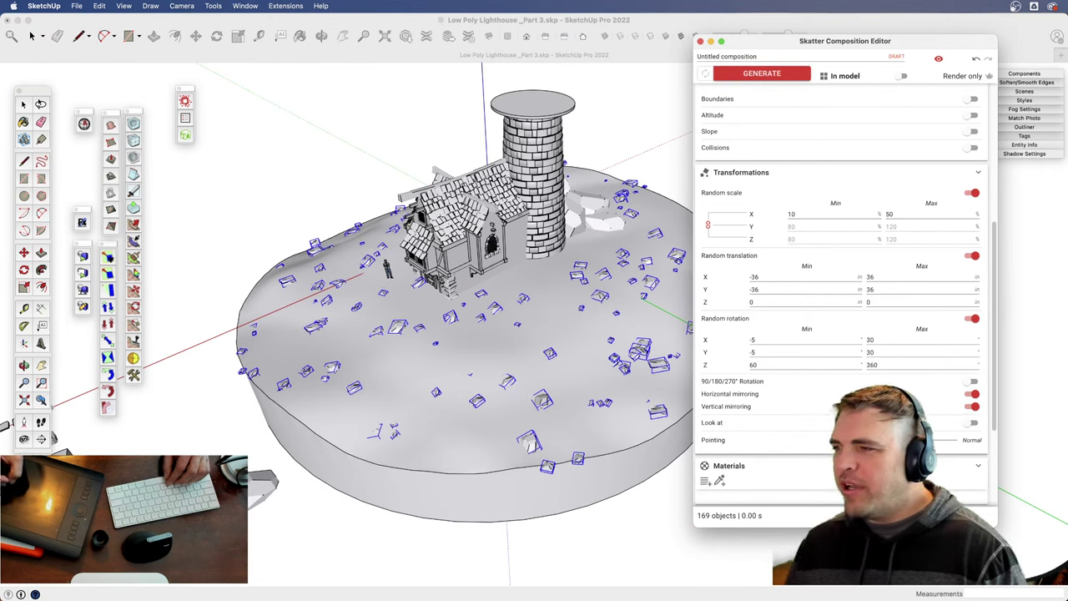
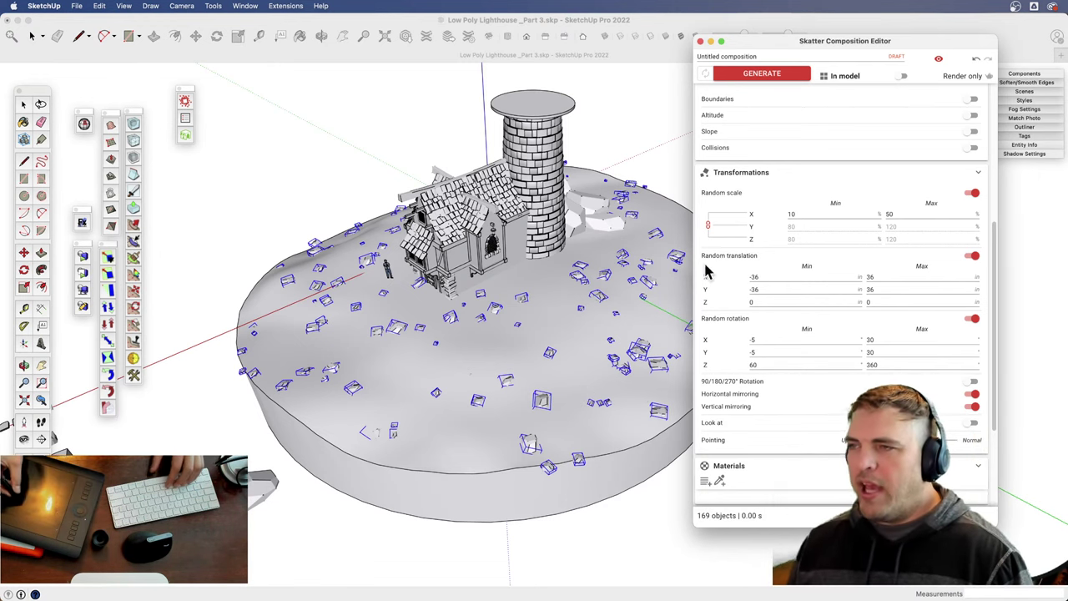
left_click(766, 79)
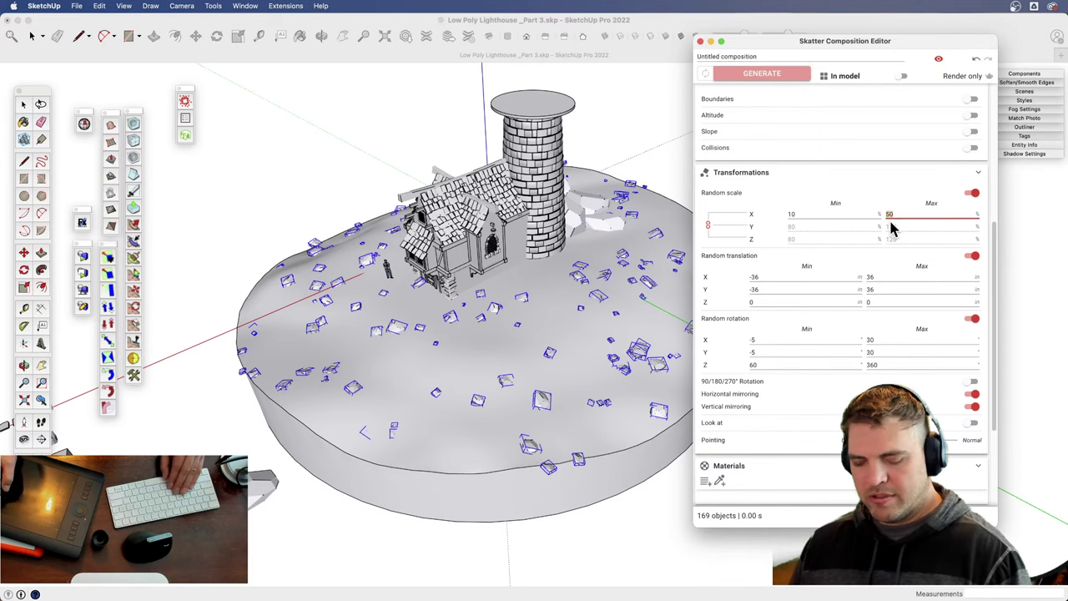
- Set the maximum random scale of the rocks to 40% and regenerate the composition
type("40")
key("Return")
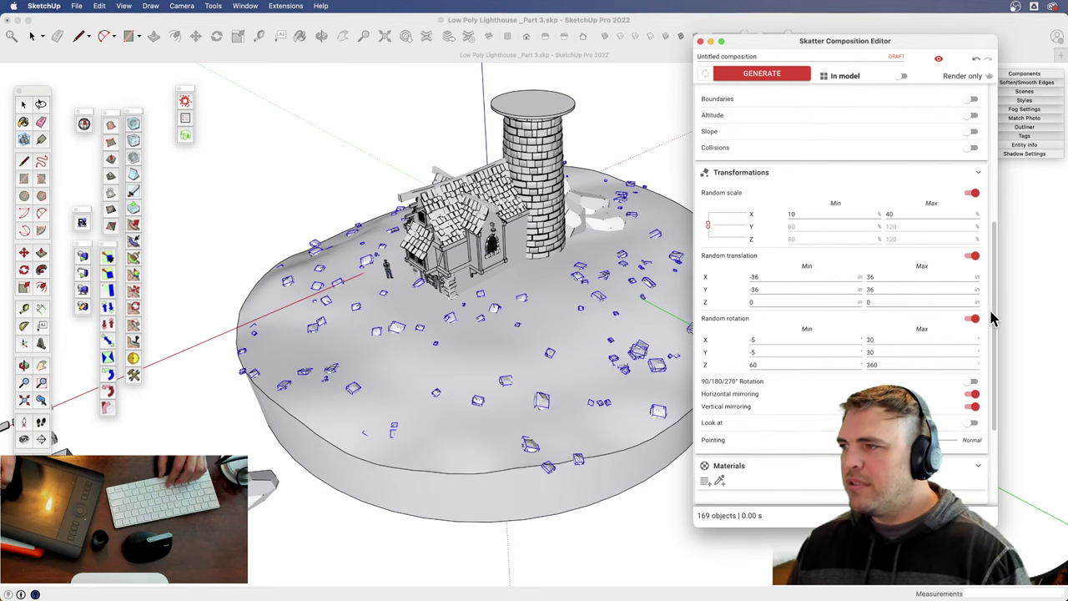
mouse_move(995, 318)
left_mouse_down()
mouse_move(994, 308)
mouse_move(990, 324)
left_mouse_up()
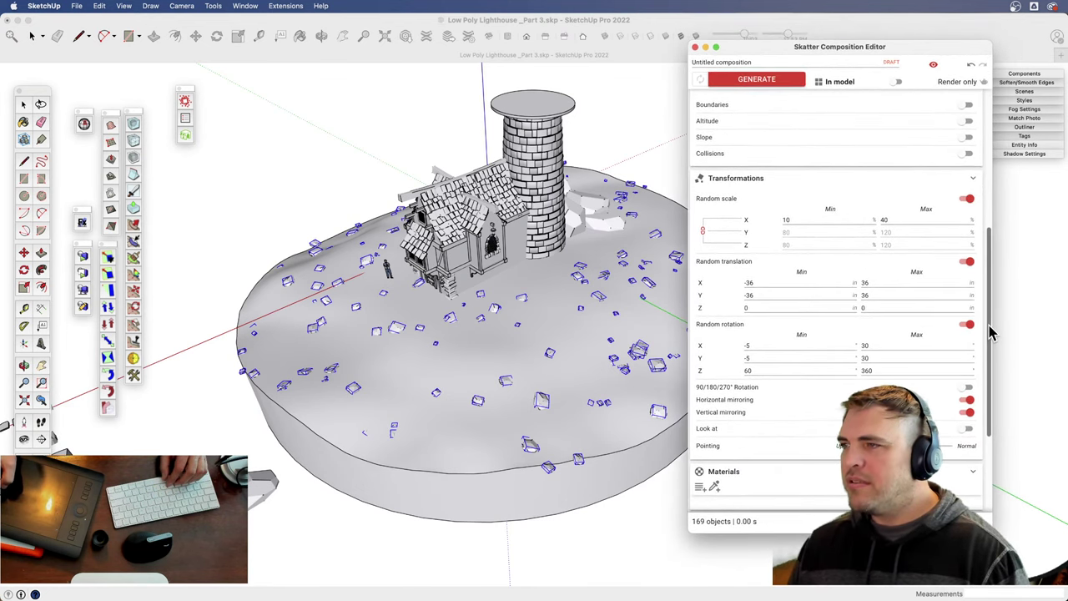
scroll(991, 332, "up", 3)
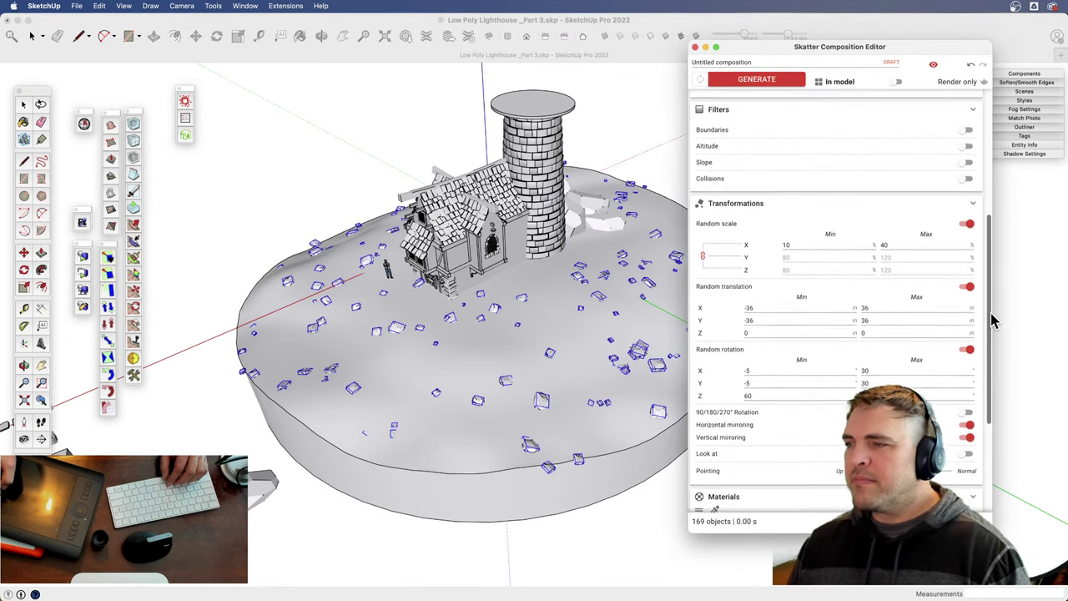
scroll(991, 320, "up", 5)
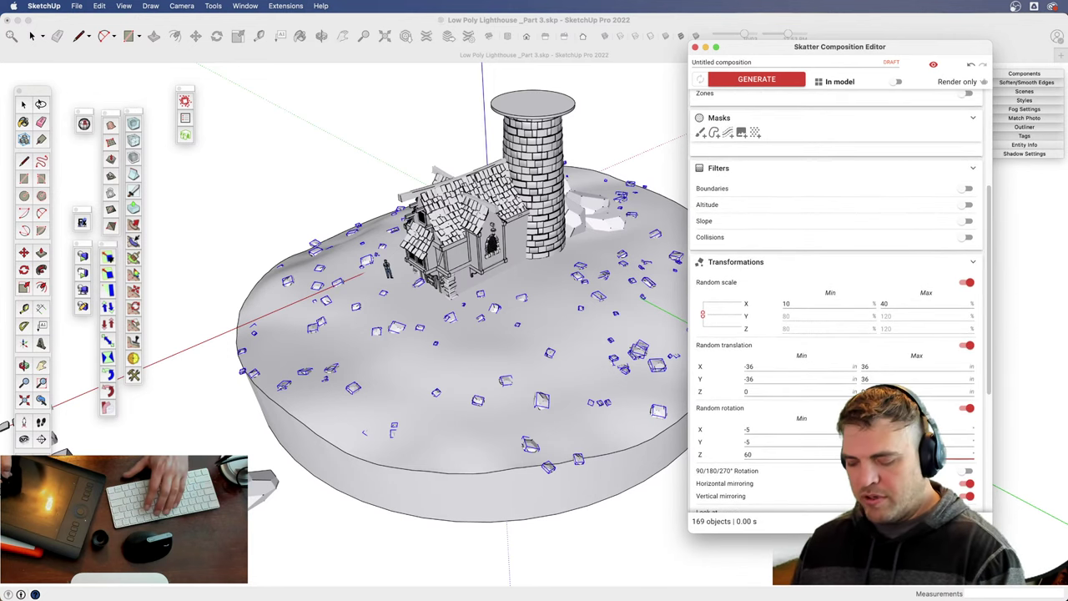
left_click(756, 81)
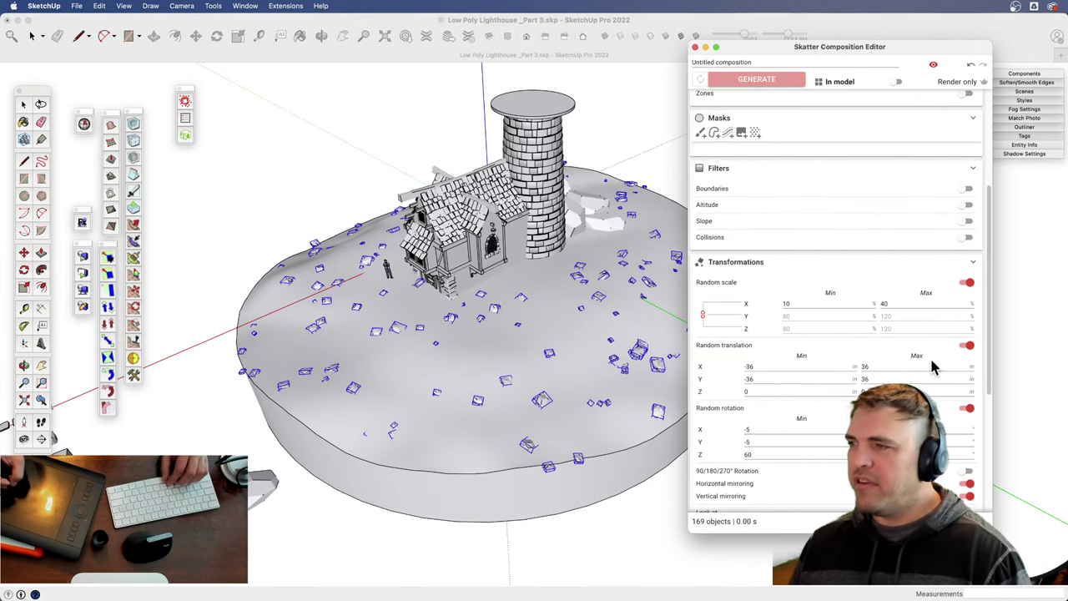
- Set the distribution density to 0.00007, regenerate the rocks, and clear the selection to view the scattered terrain
left_click_drag(989, 346, 994, 266)
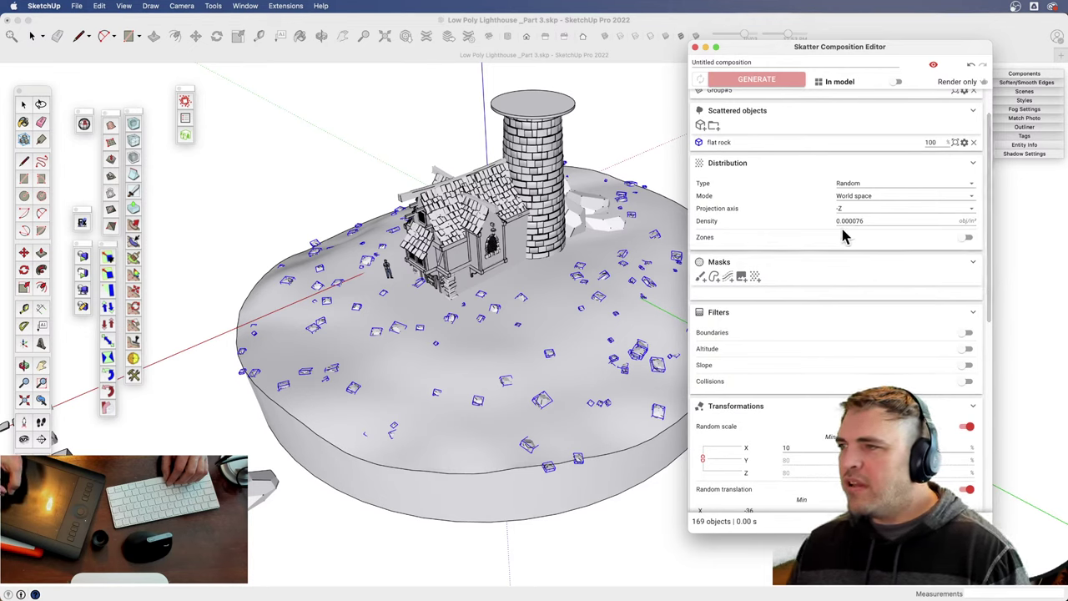
left_click_drag(829, 228, 827, 227)
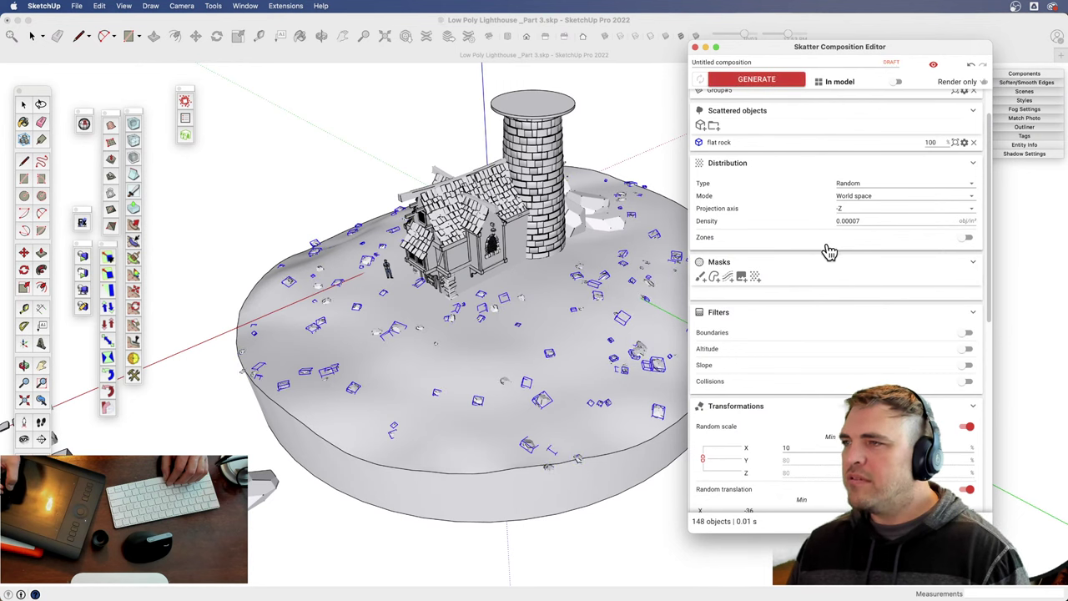
left_click(769, 81)
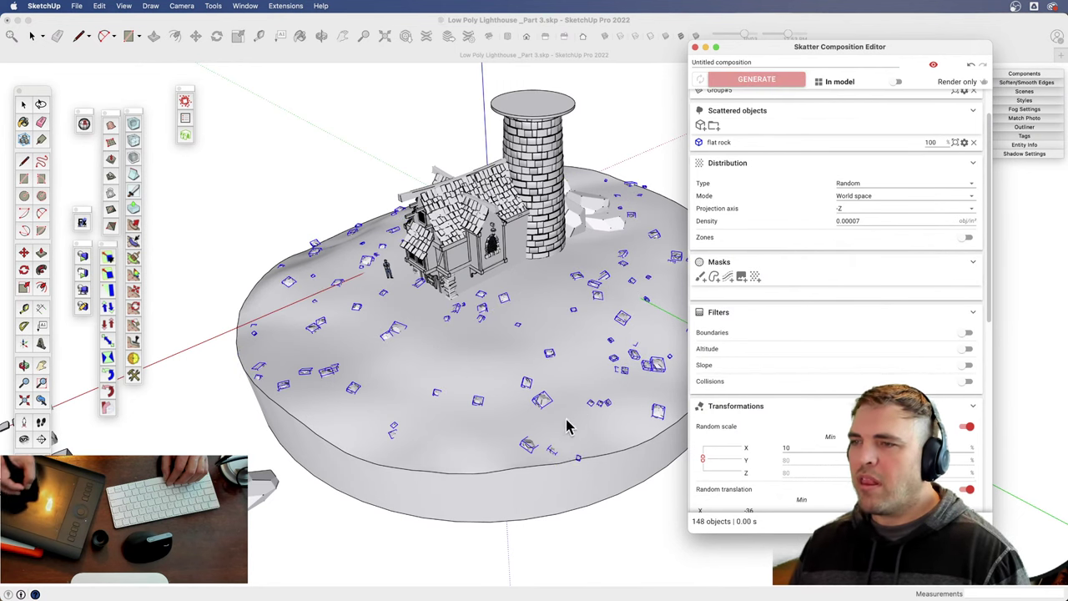
left_click(399, 538)
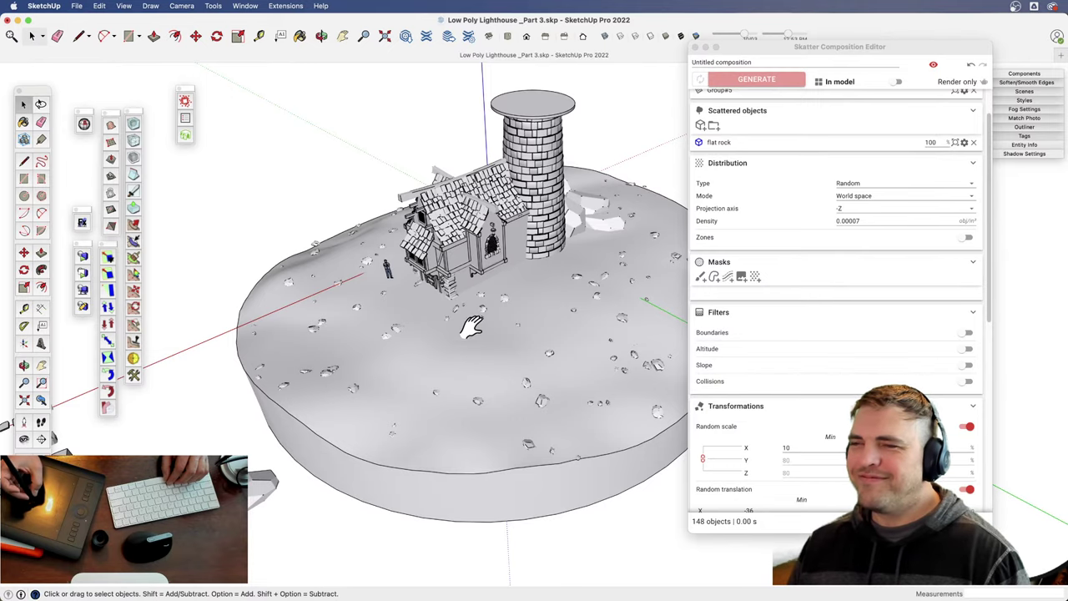
middle_click_drag(472, 326, 464, 369)
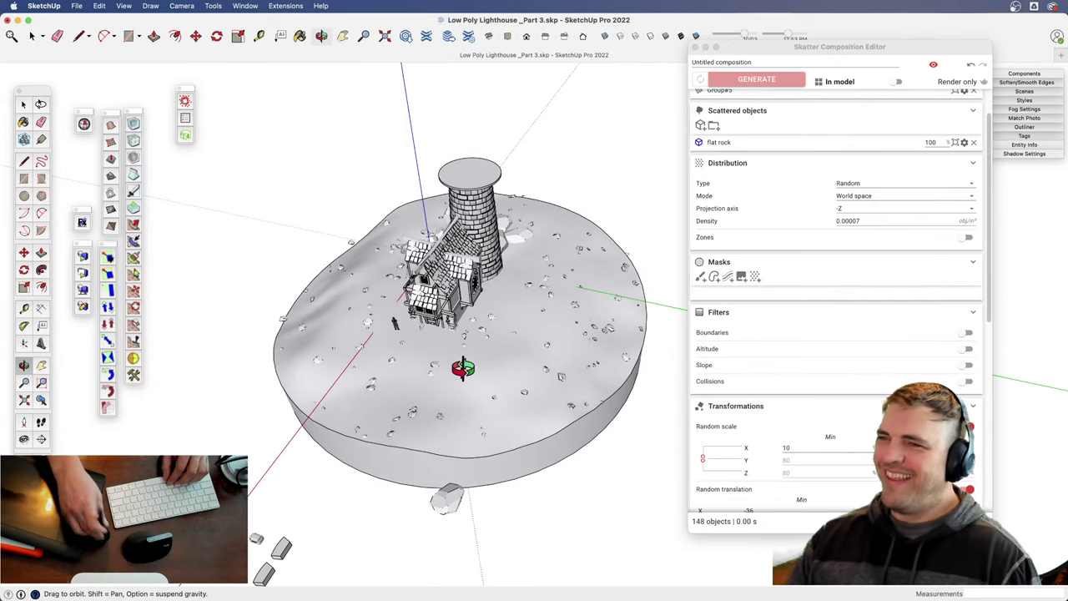
- Examine the scattered rocks around the lighthouse and across the terrain from several angles, keeping the Composition Editor clear of the model
middle_click_drag(498, 381, 468, 362)
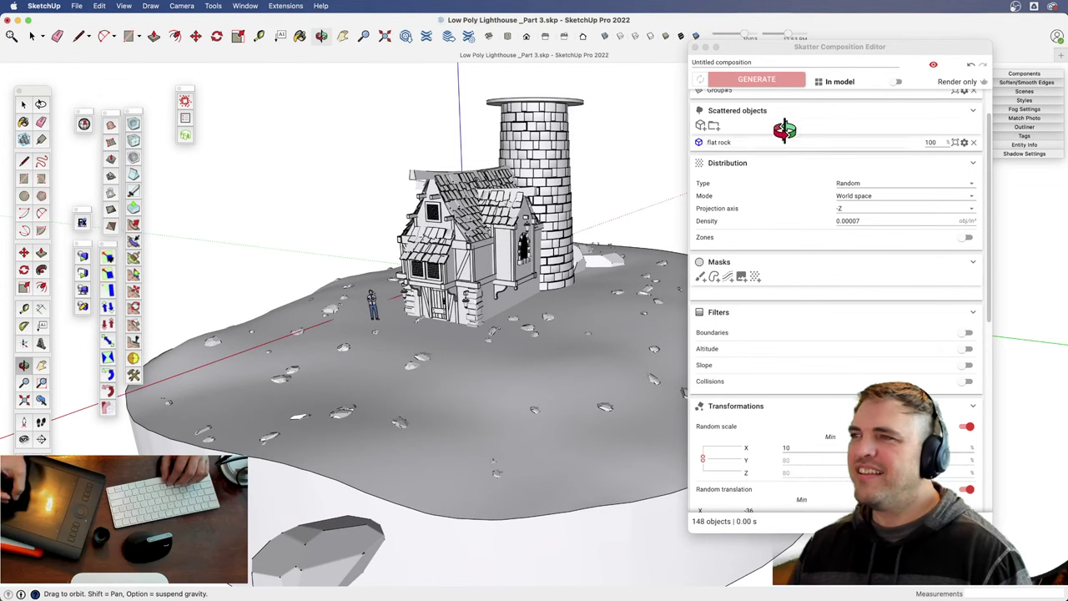
left_click_drag(808, 47, 833, 40)
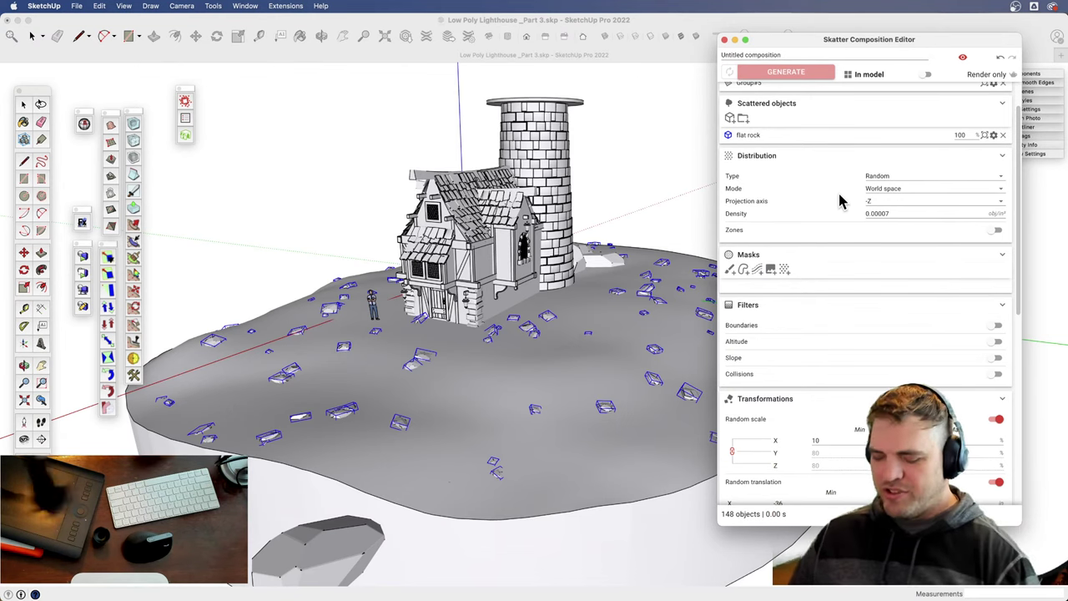
left_click(621, 227)
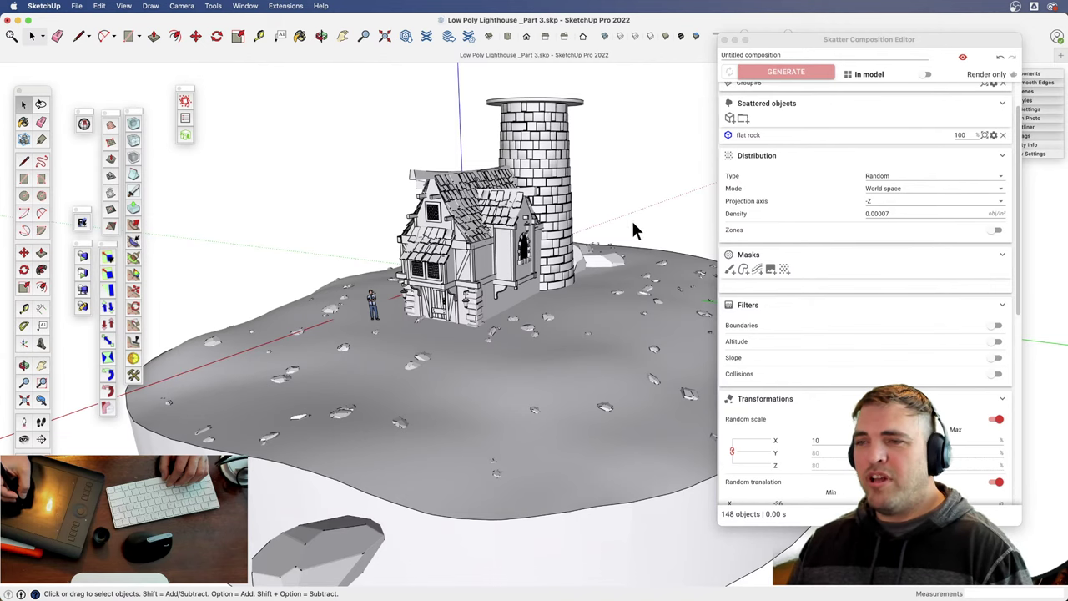
middle_click_drag(557, 332, 548, 342)
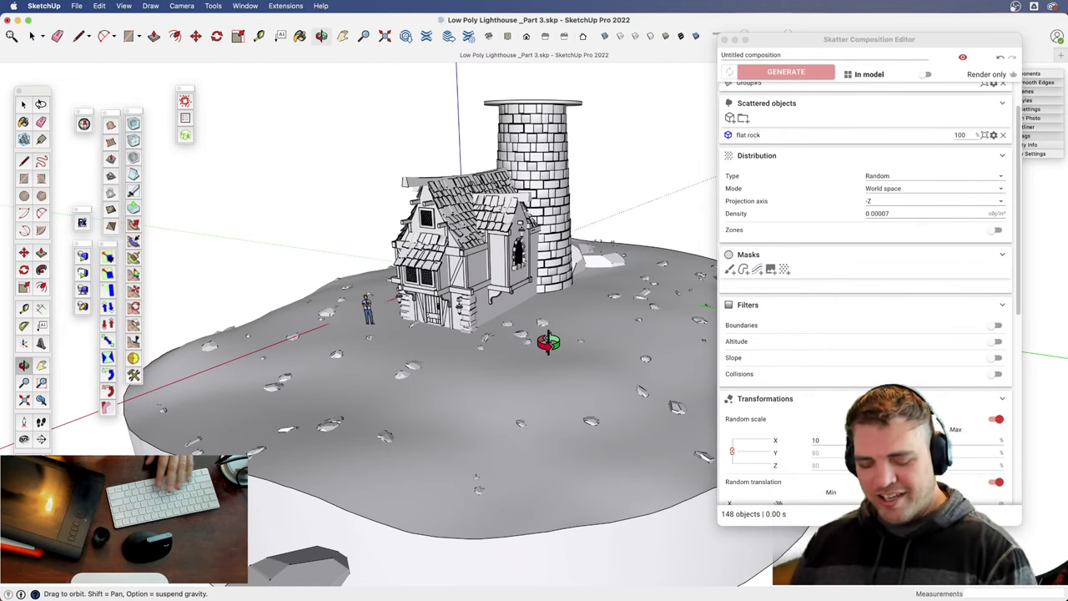
key("space")
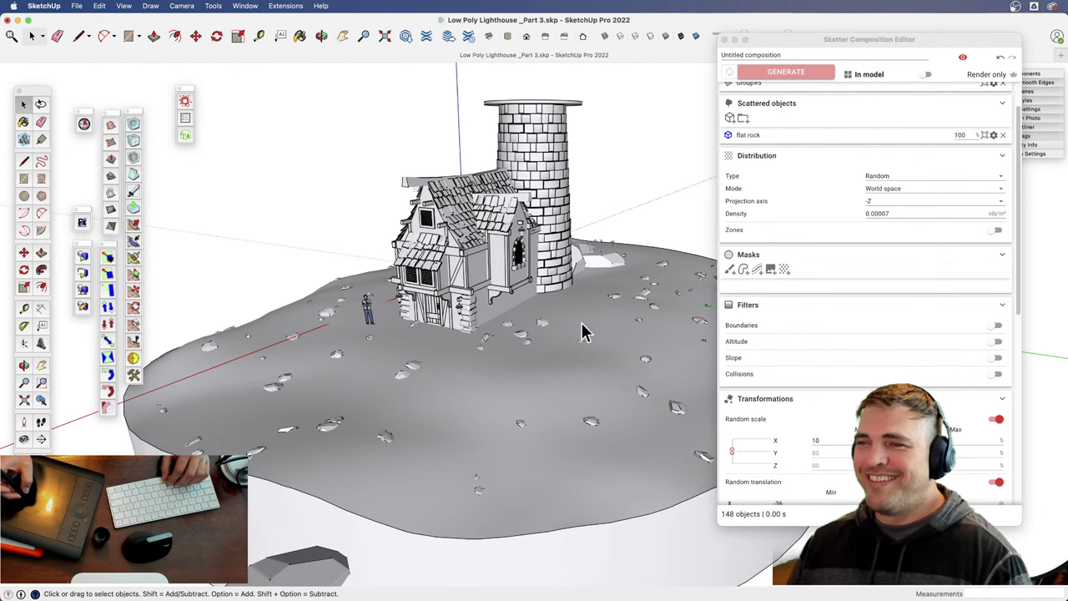
middle_click_drag(601, 331, 539, 334)
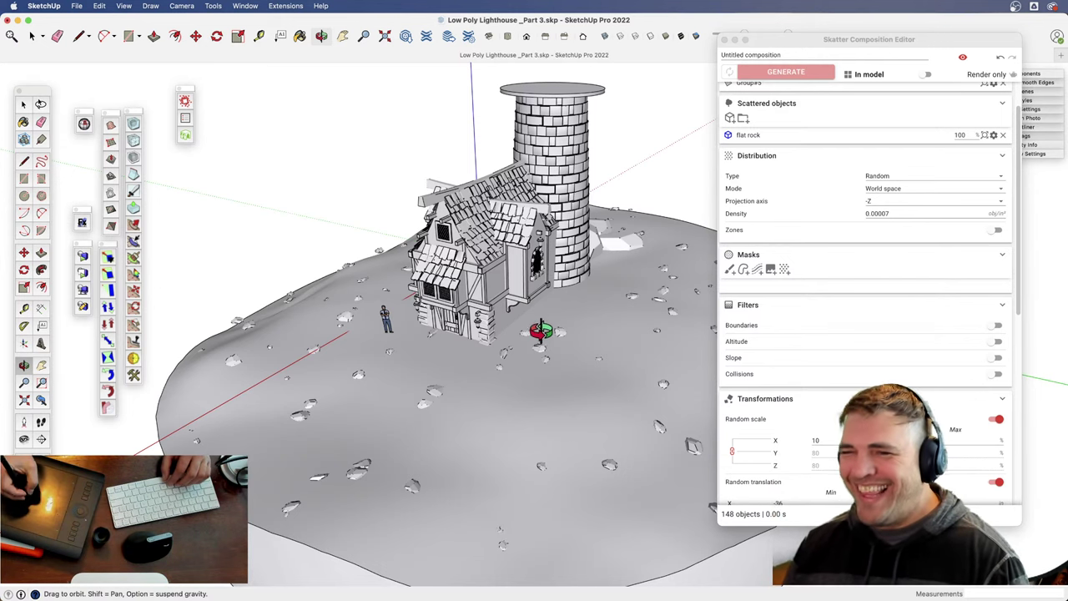
middle_click_drag(543, 329, 542, 383)
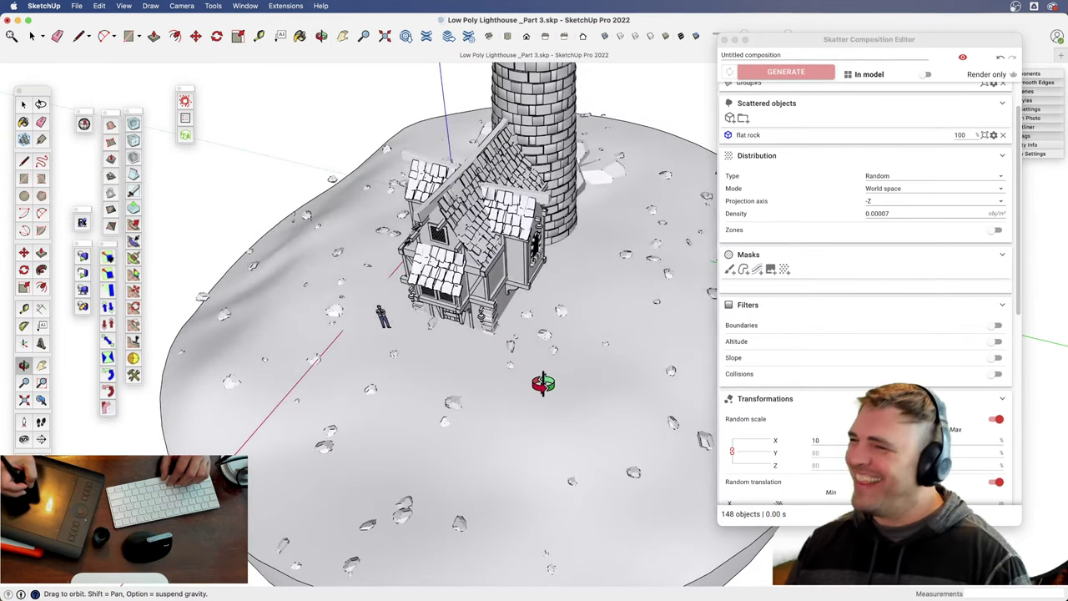
middle_click_drag(534, 298, 569, 367)
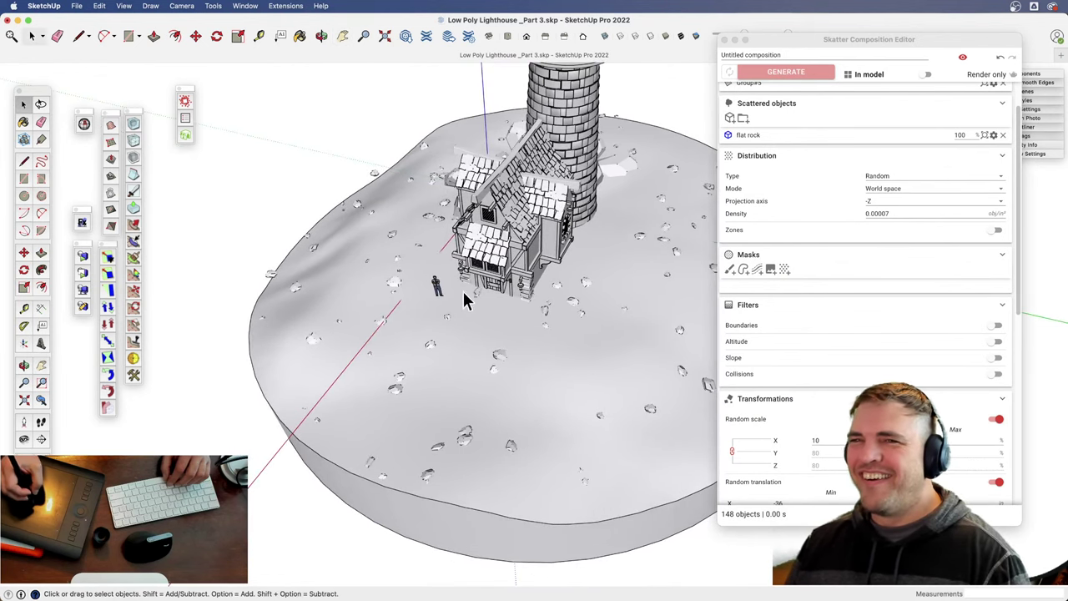
left_click_drag(795, 36, 839, 29)
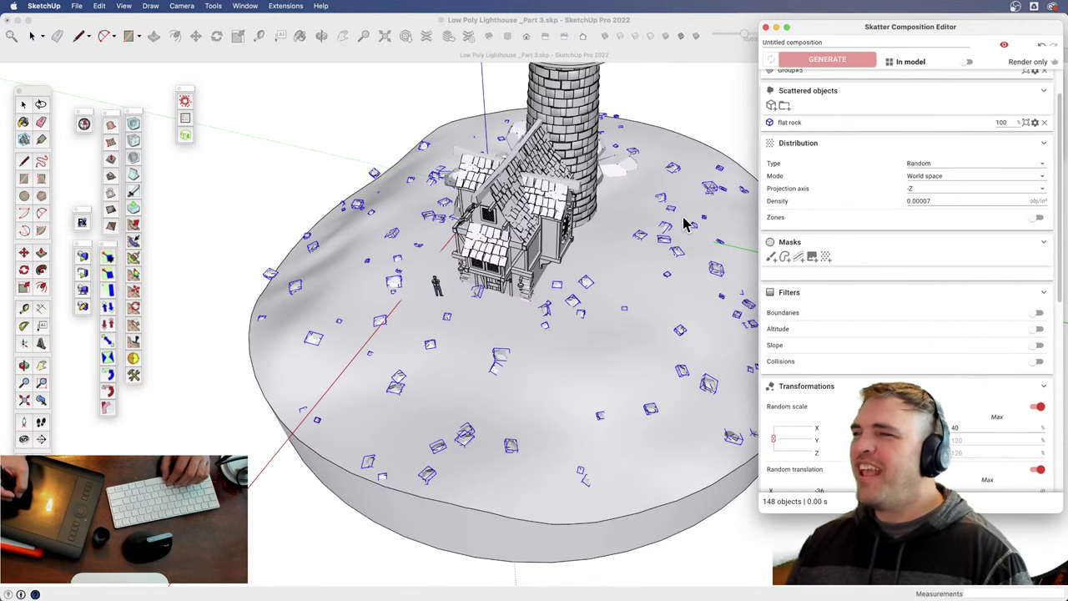
left_click(600, 361)
key("space")
key("h")
left_click_drag(496, 372, 344, 383)
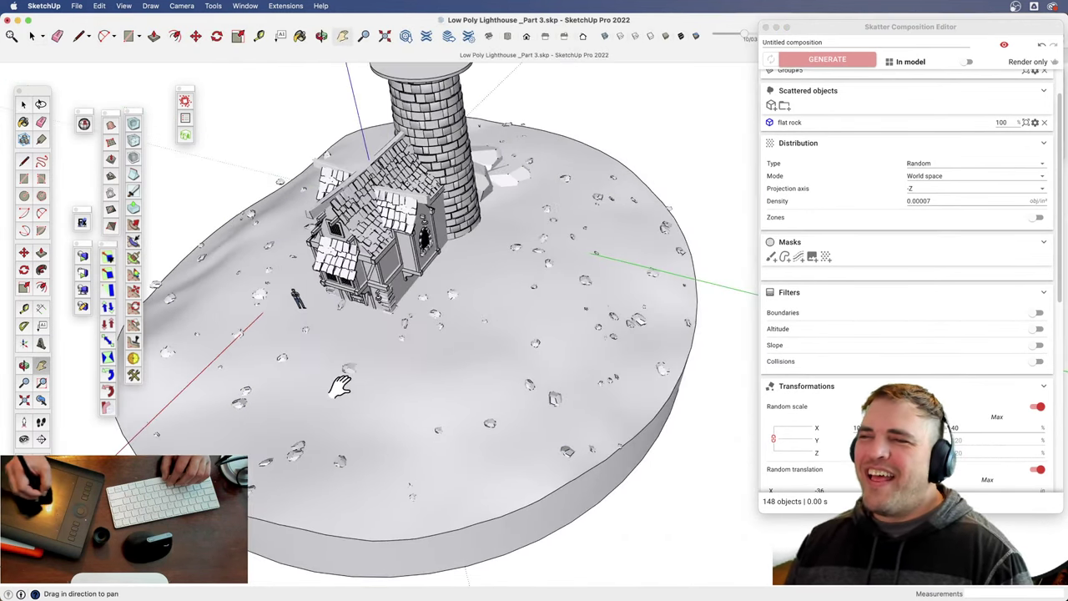
key("o")
key("h")
left_click_drag(496, 367, 575, 385)
key("o")
left_click_drag(574, 413, 560, 317)
key("space")
- Select the scattered flat rocks on the terrain and open their Skatter composition for editing
left_click(513, 313)
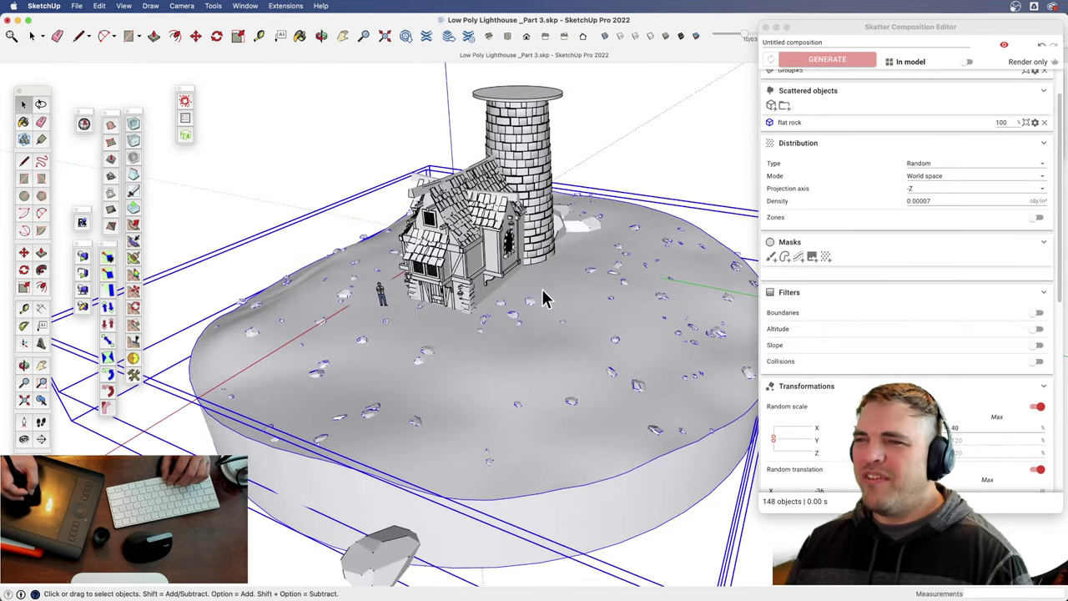
left_click(516, 322)
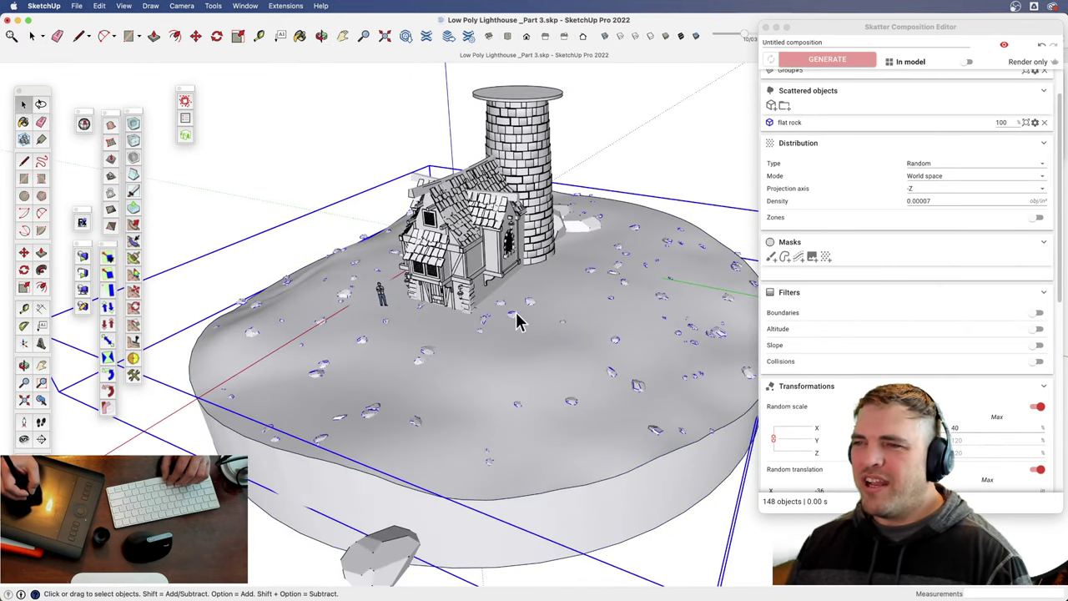
middle_click_drag(516, 322, 498, 309)
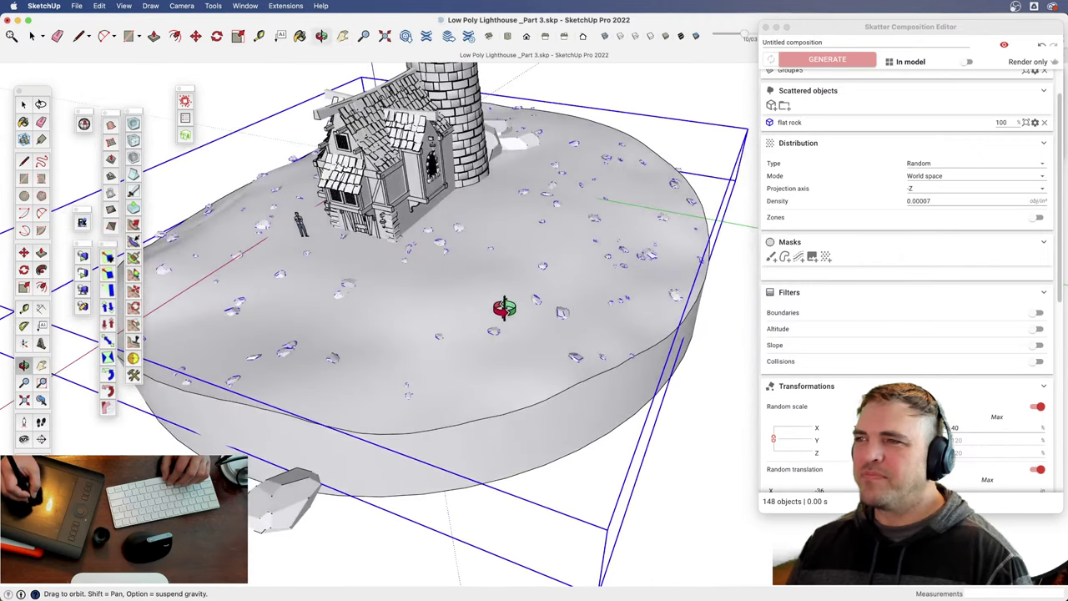
right_click(550, 201)
mouse_move(609, 416)
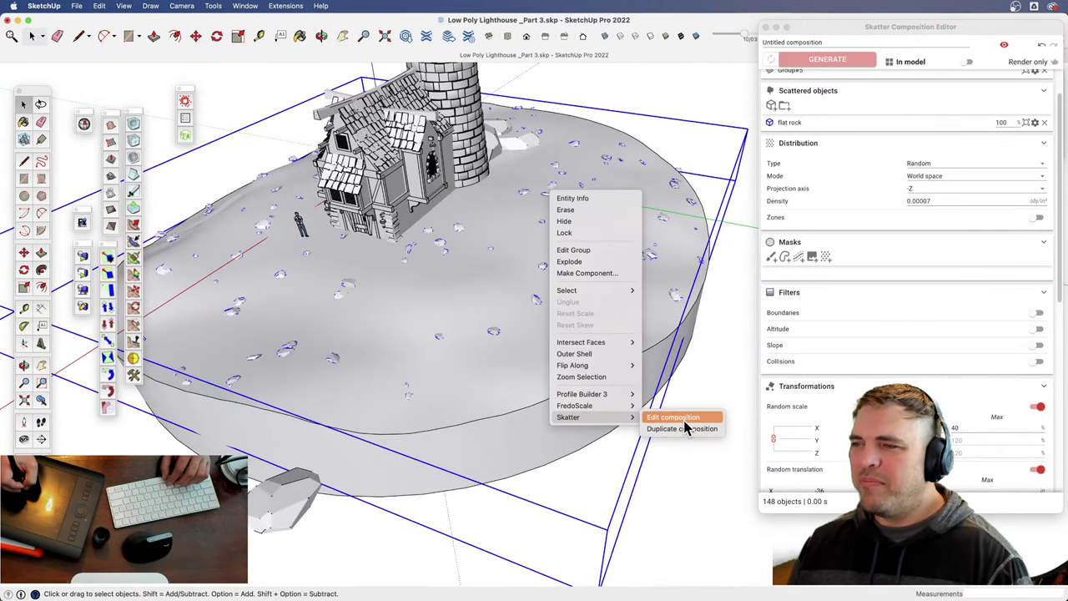
left_click(678, 418)
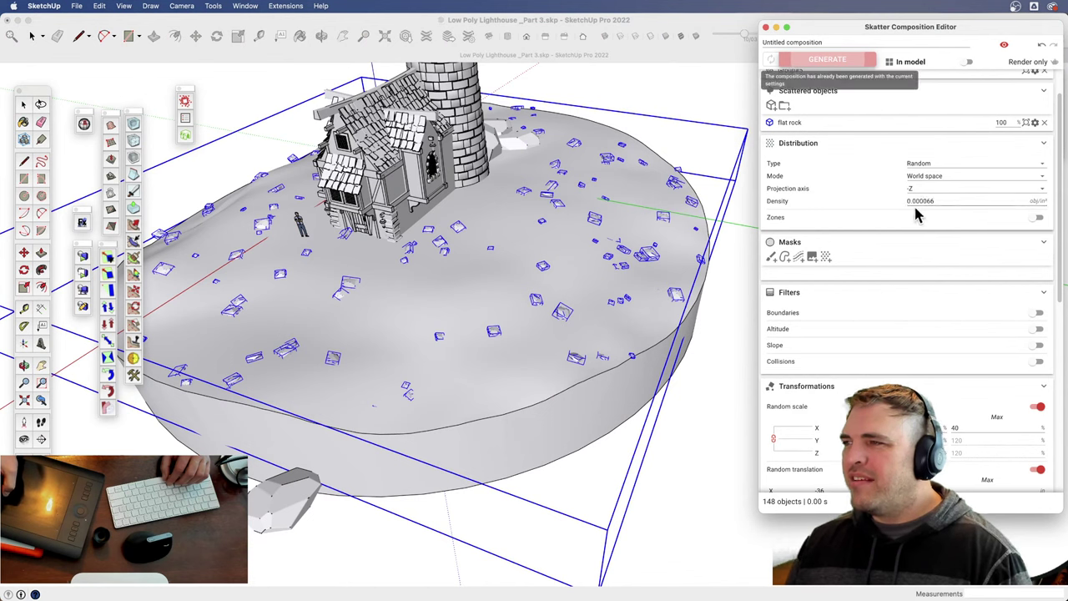
- Set the rocks' distribution density to 0.000056, regenerate the composition, and clear the selection
left_click_drag(928, 203, 921, 204)
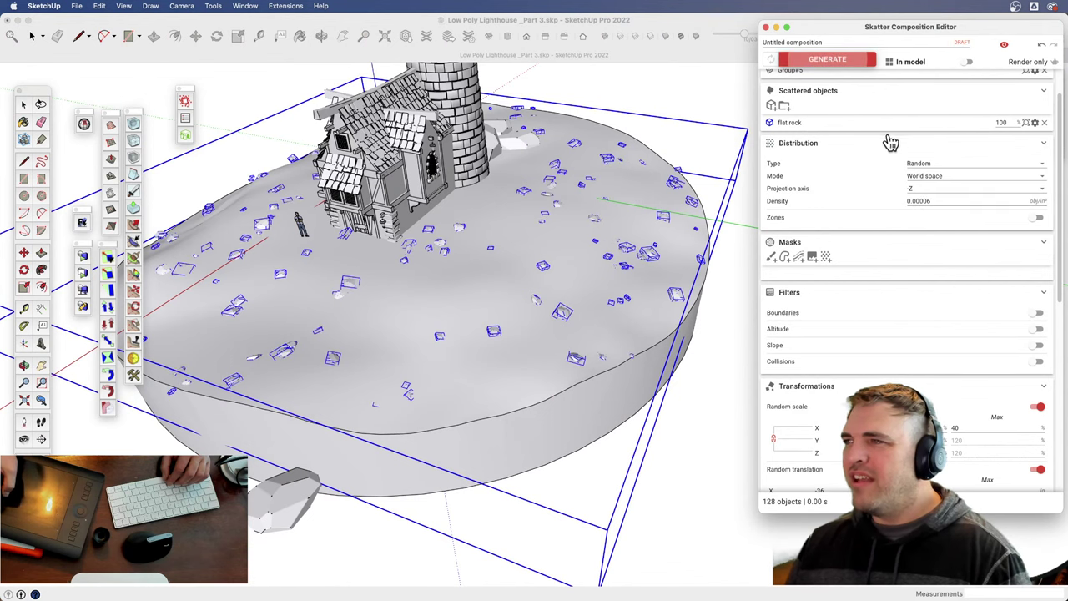
left_click(842, 61)
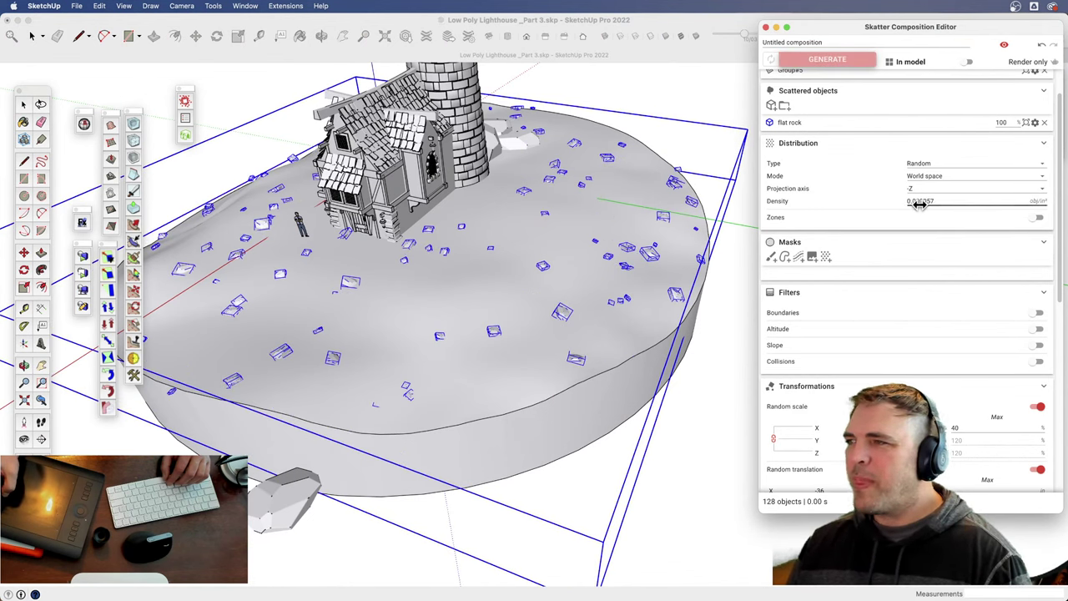
left_click_drag(913, 209, 912, 208)
left_click(822, 62)
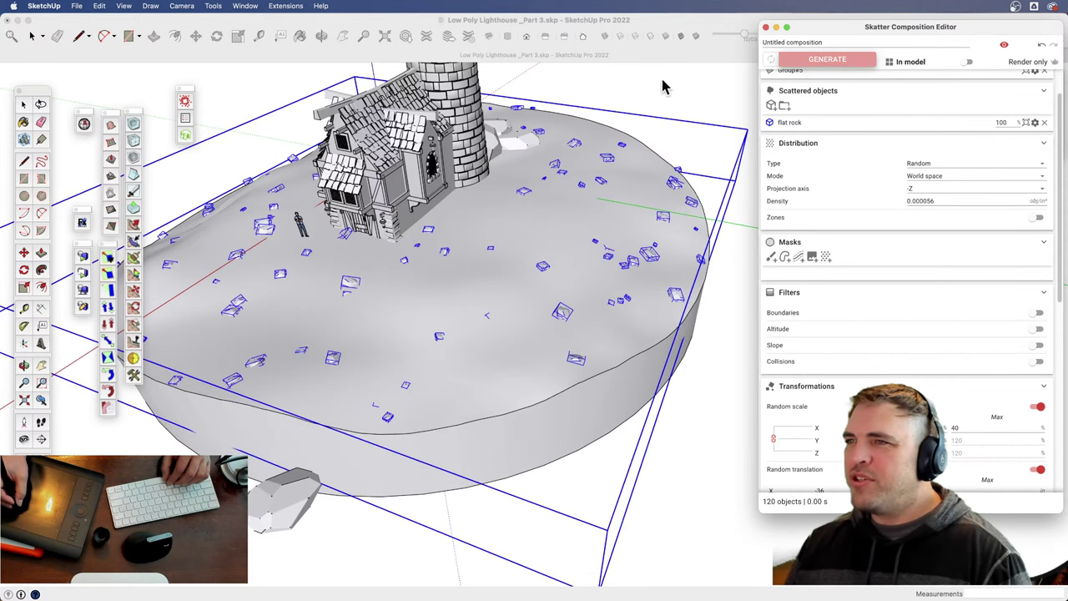
left_click(529, 351)
key("space")
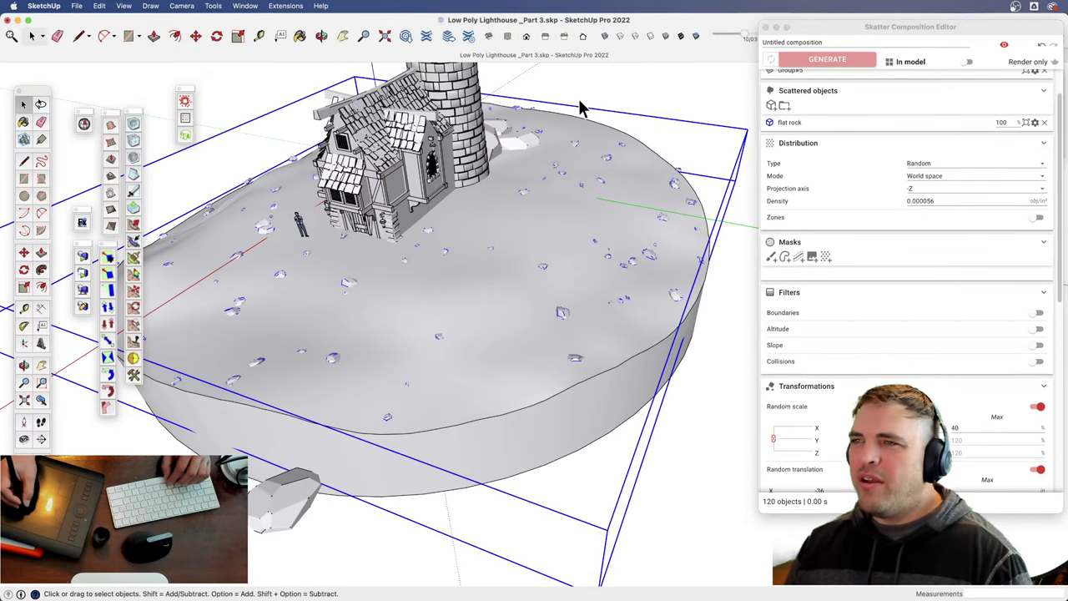
left_click(581, 103)
- Check the thinned-out rocks around the house, then reselect the scatter group and reopen its composition
mouse_move(396, 269)
middle_mouse_down()
mouse_move(598, 340)
mouse_move(529, 343)
mouse_move(639, 398)
mouse_move(490, 392)
middle_mouse_up()
middle_click_drag(481, 240, 354, 328, "shift")
key("z")
left_click_drag(477, 321, 483, 367)
key("space")
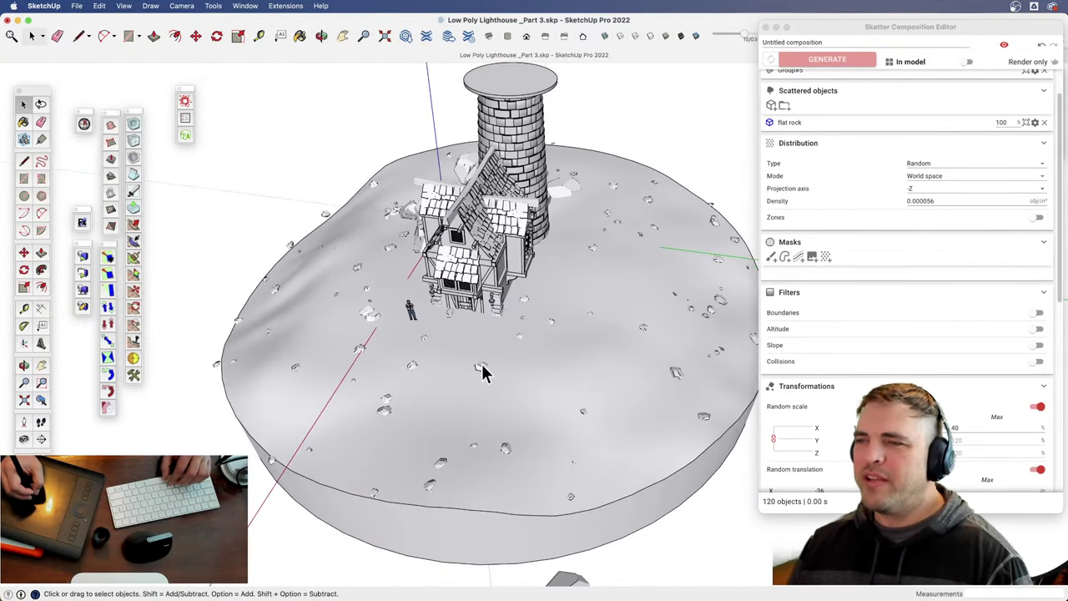
left_click(486, 376)
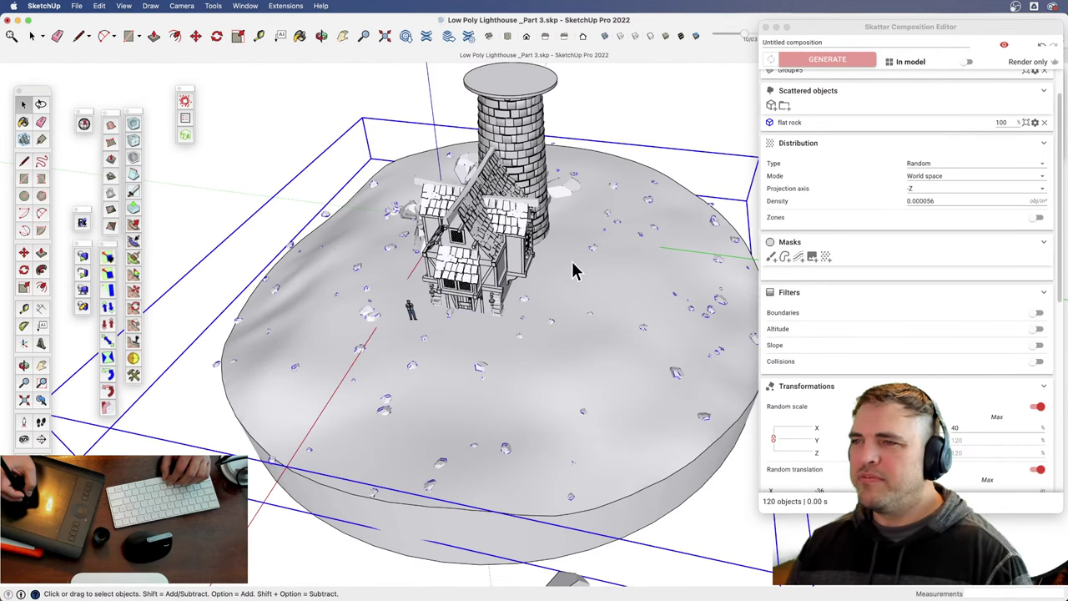
middle_click_drag(631, 242, 631, 203)
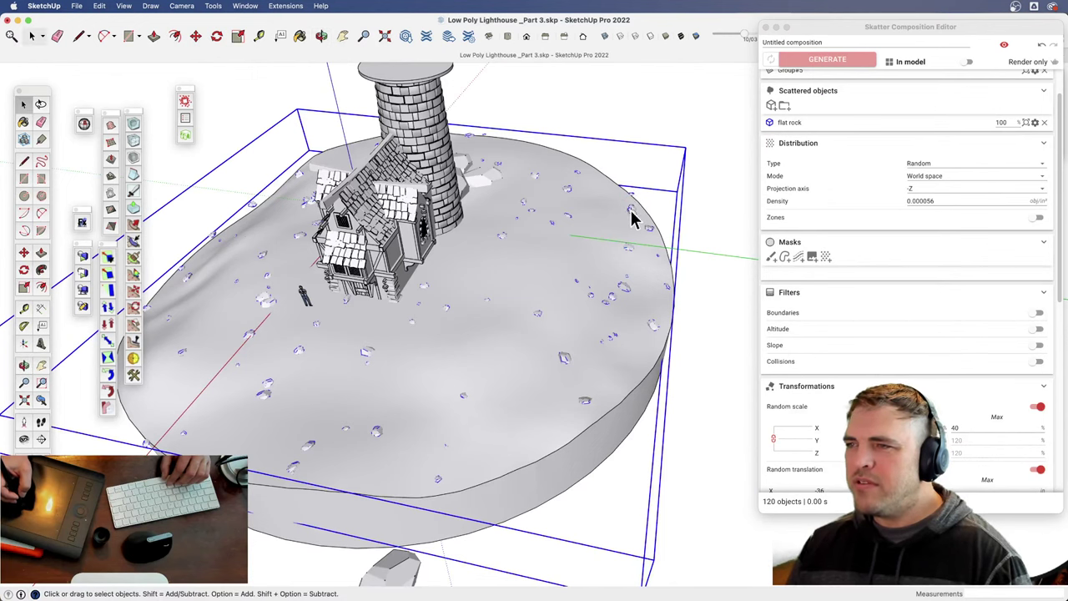
right_click(631, 212)
mouse_move(667, 434)
left_click(759, 434)
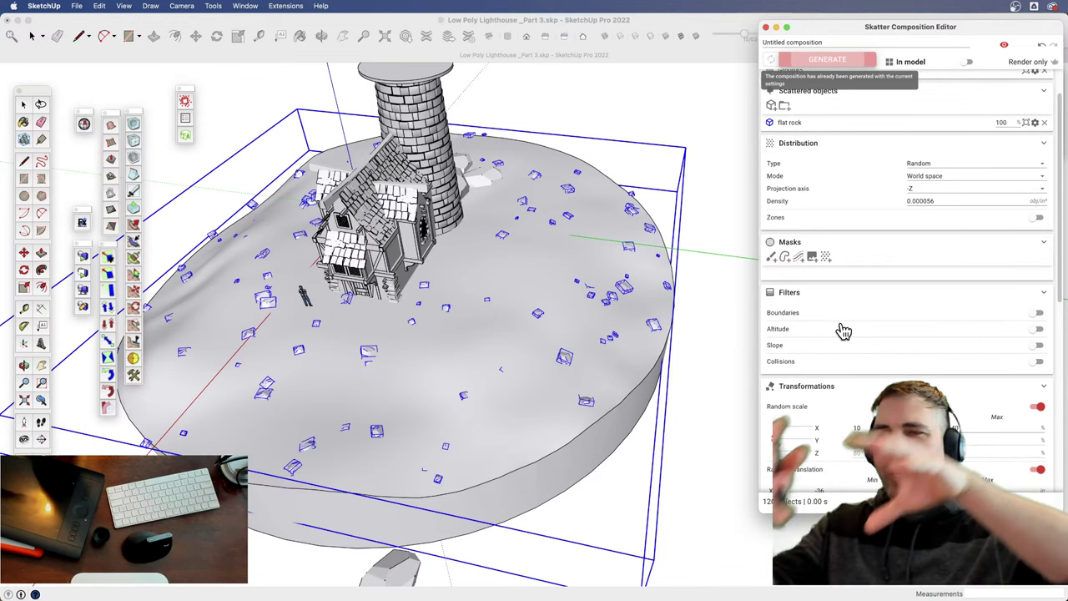
- Paint a mask on the terrain around the house and tower, make it exclusive, and regenerate the rocks
left_click(772, 259)
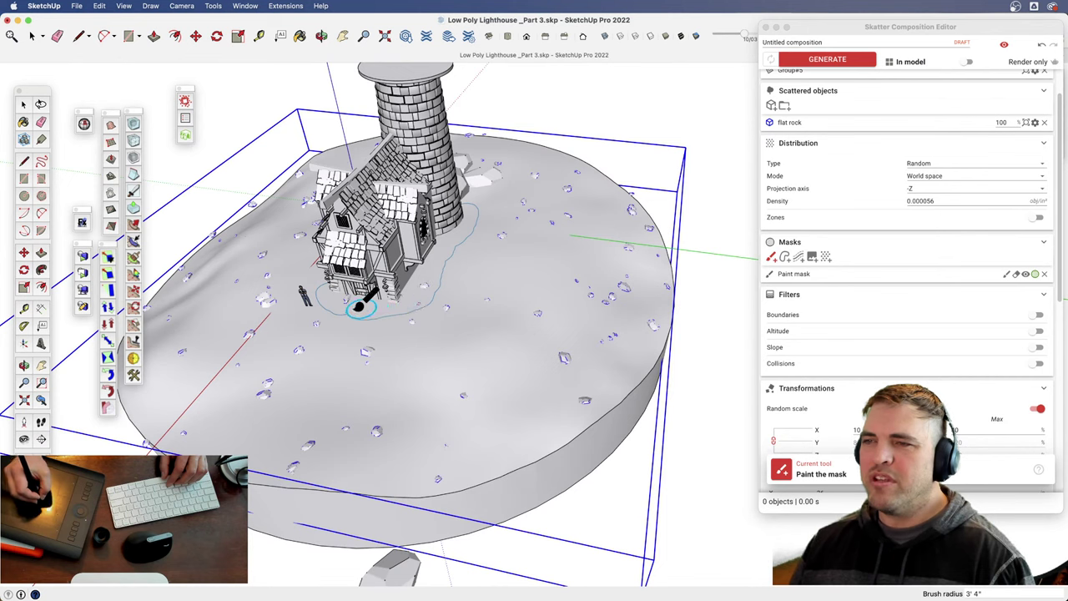
left_click_drag(360, 309, 357, 311)
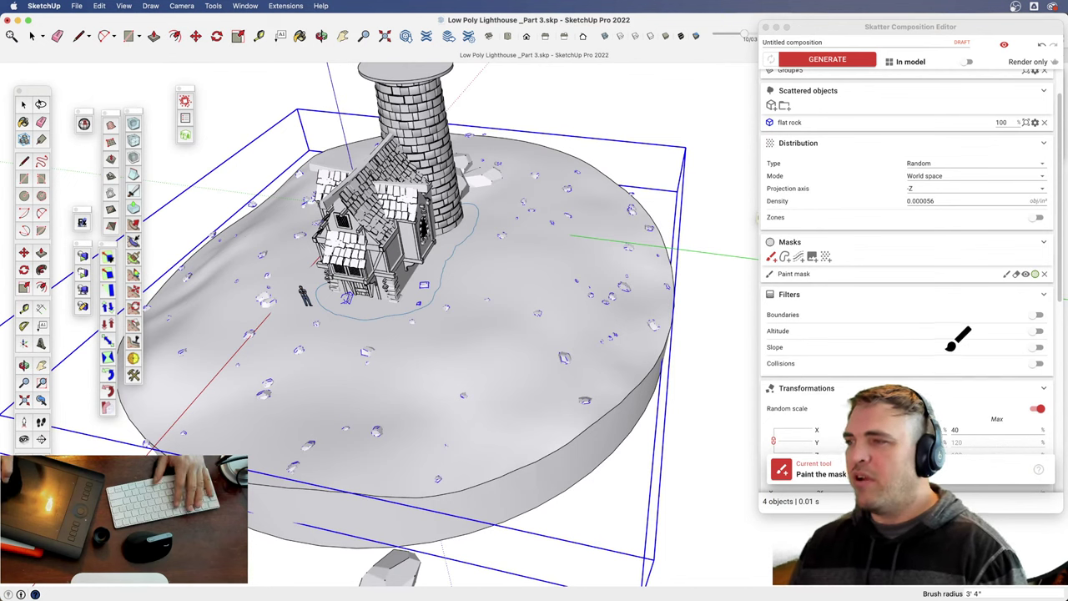
left_click(1039, 278)
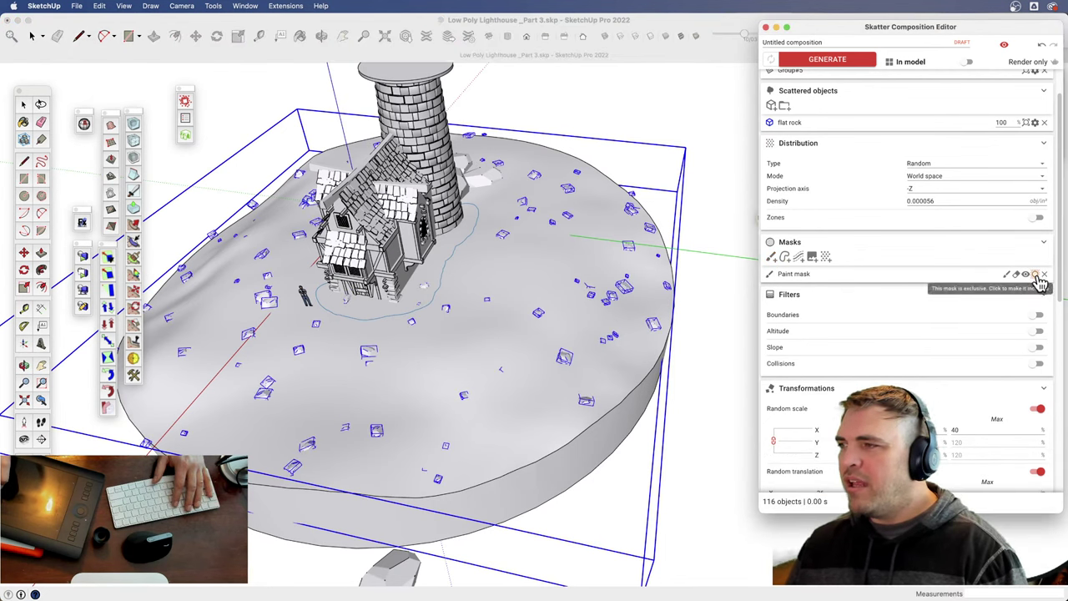
left_click(1035, 276)
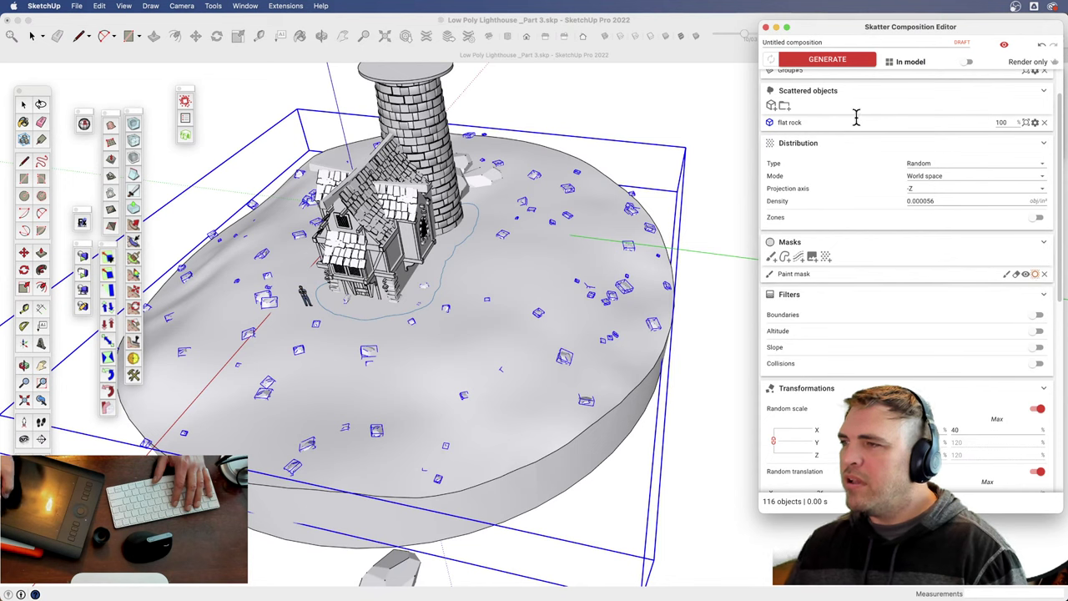
left_click(822, 62)
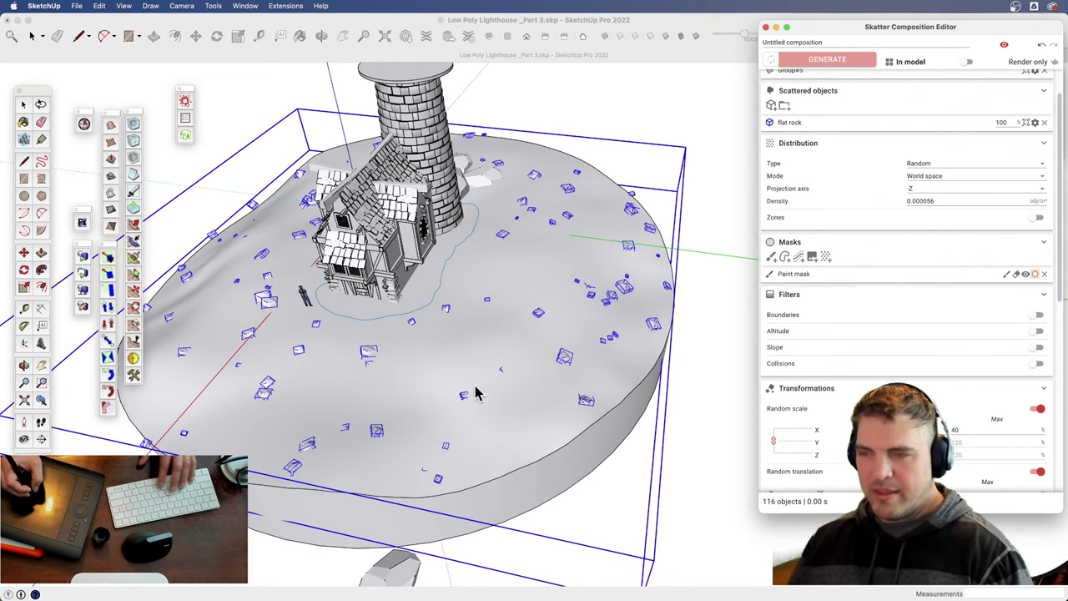
- Clear the selection in the model and close the finished rock composition
left_click(700, 397)
key("space")
left_click(694, 371)
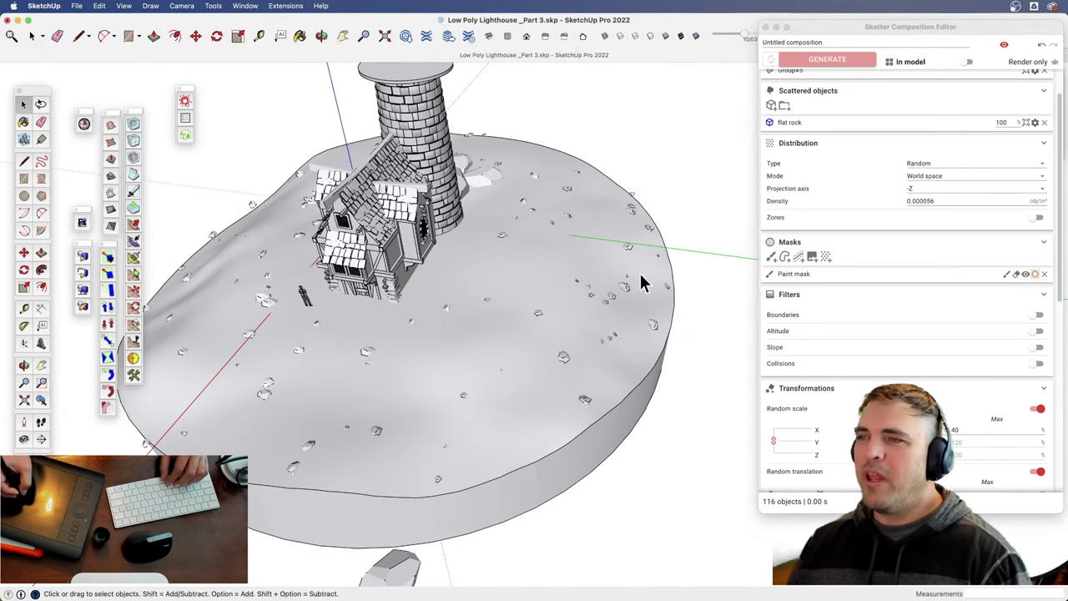
left_click(767, 28)
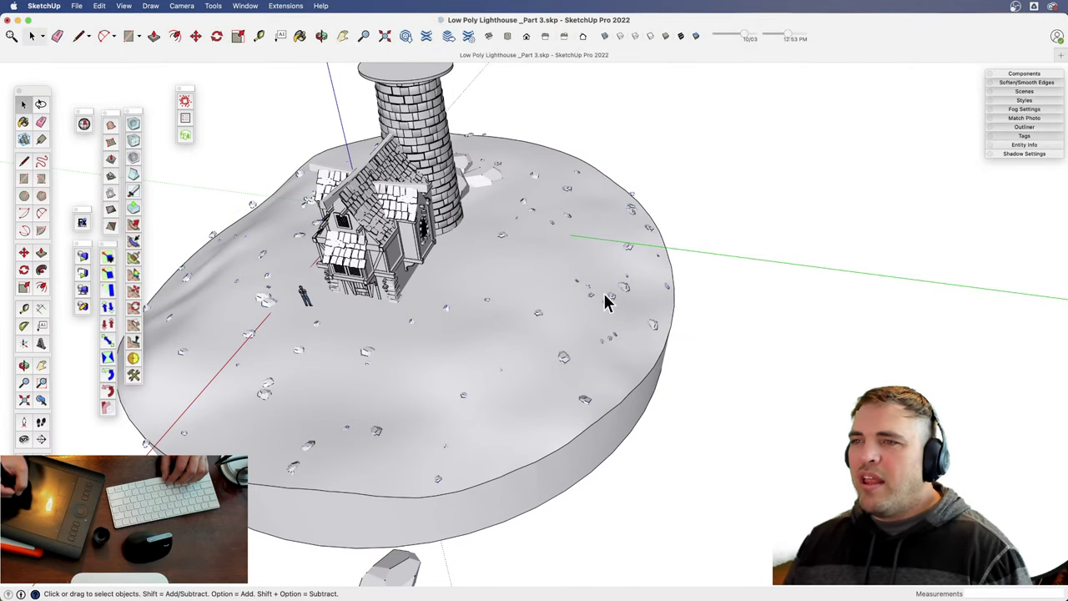
middle_click_drag(607, 302, 496, 309)
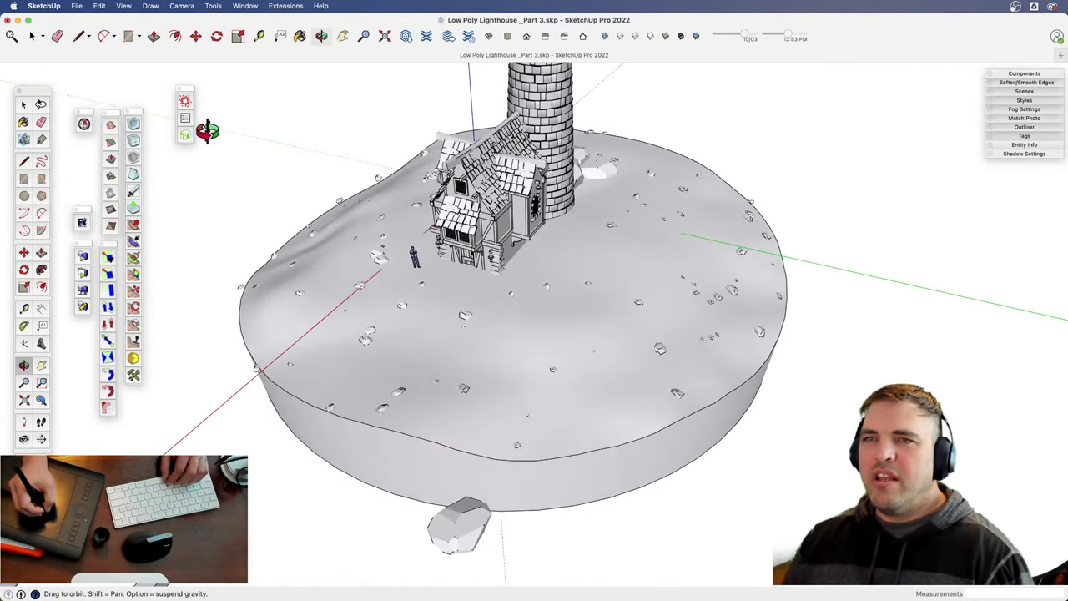
left_click(185, 100)
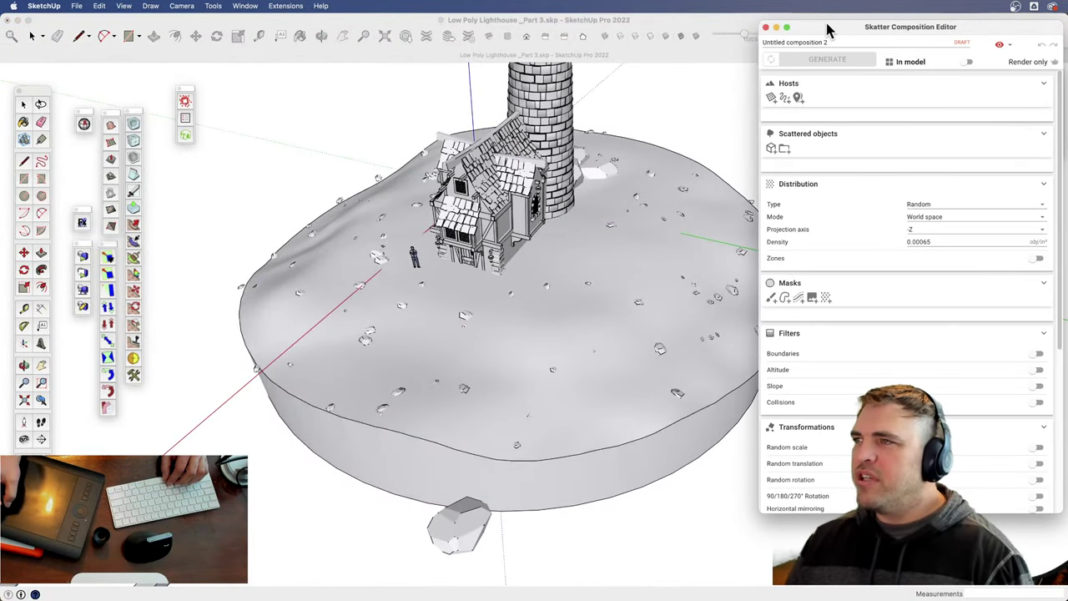
left_click_drag(826, 29, 806, 43)
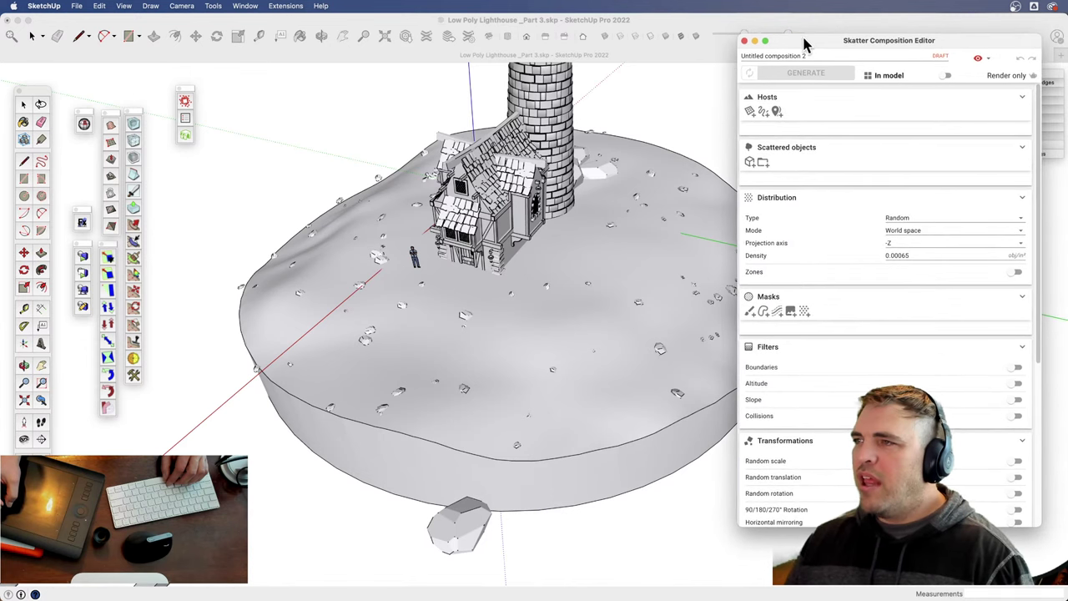
left_click(749, 113)
left_click(513, 340)
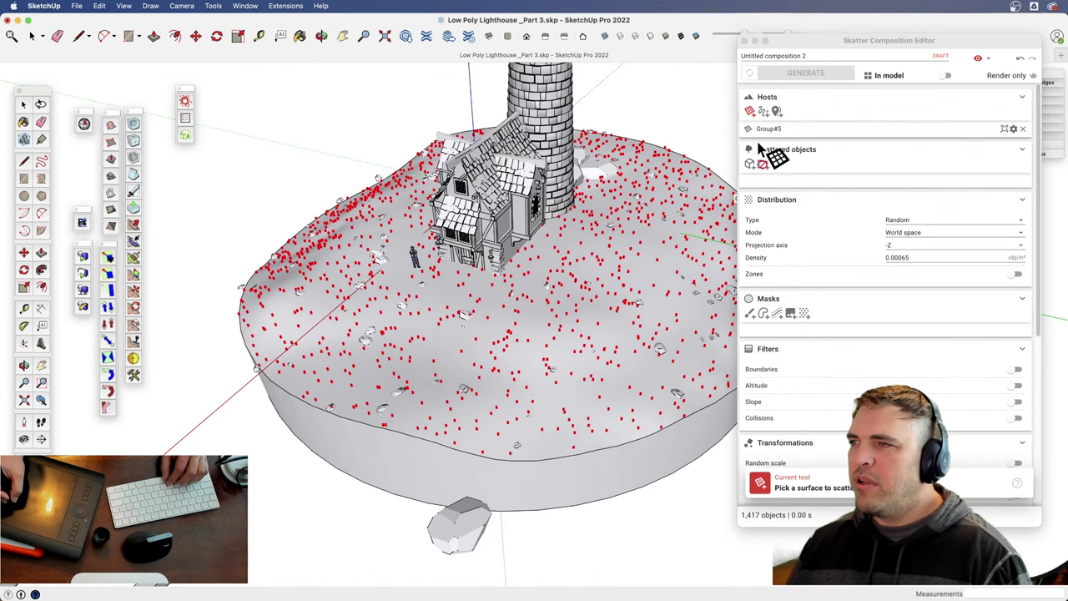
left_click(749, 164)
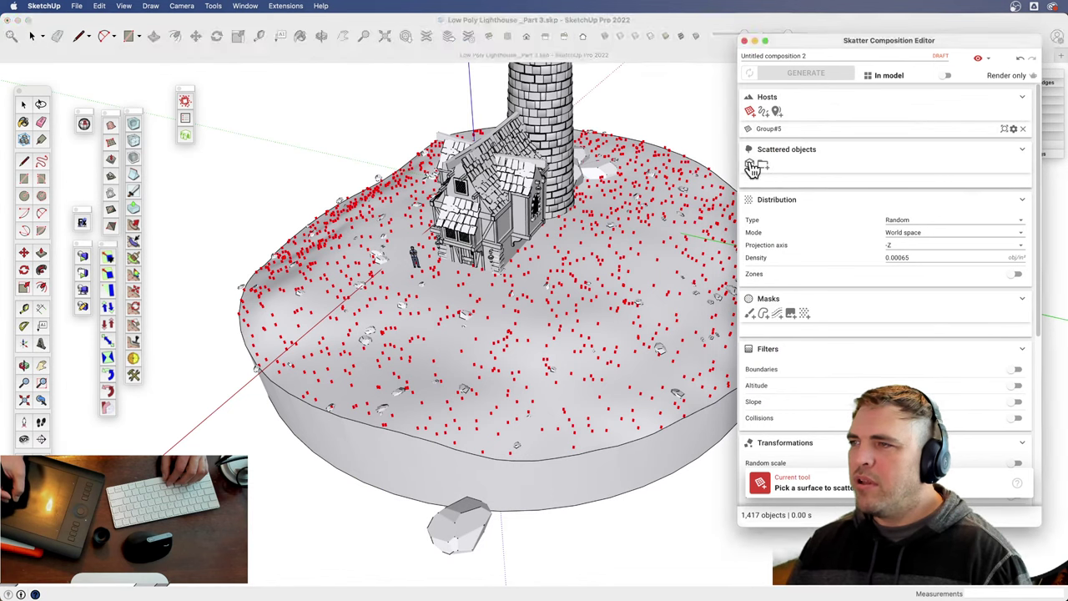
left_click(457, 542)
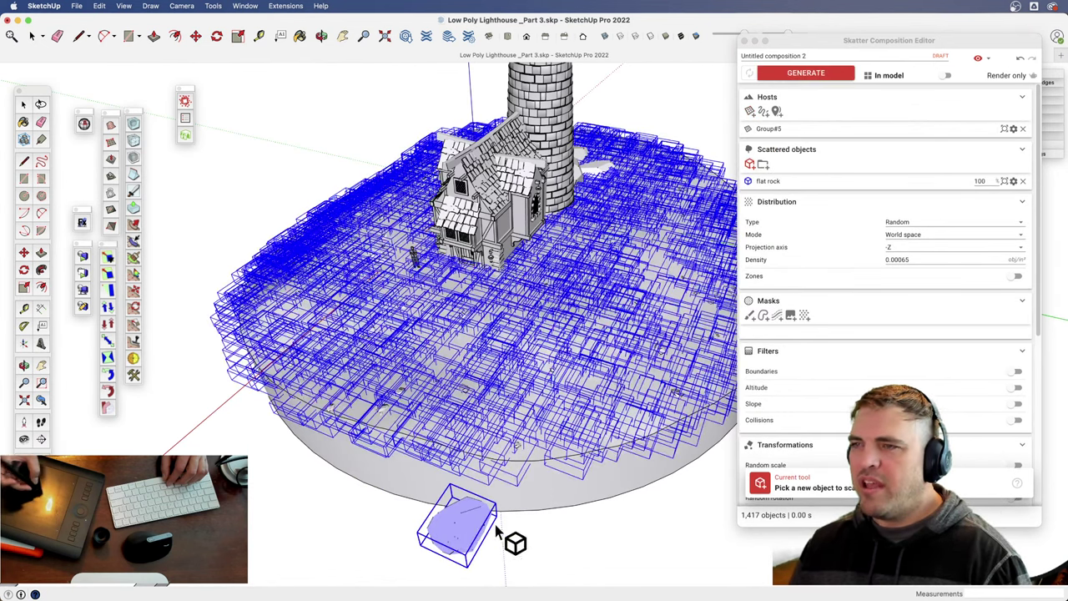
left_click(744, 41)
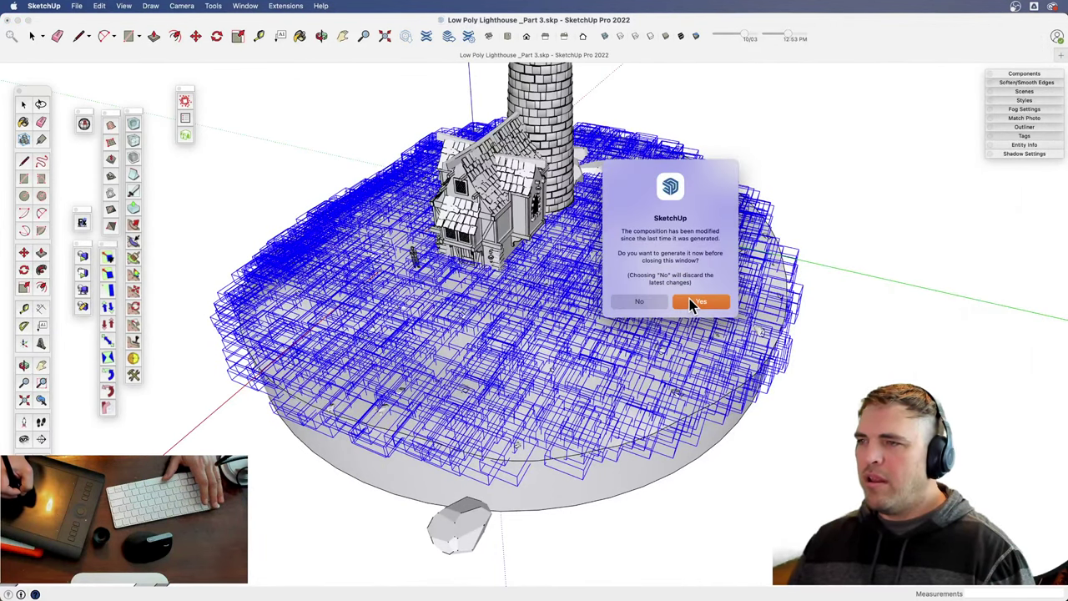
left_click(640, 302)
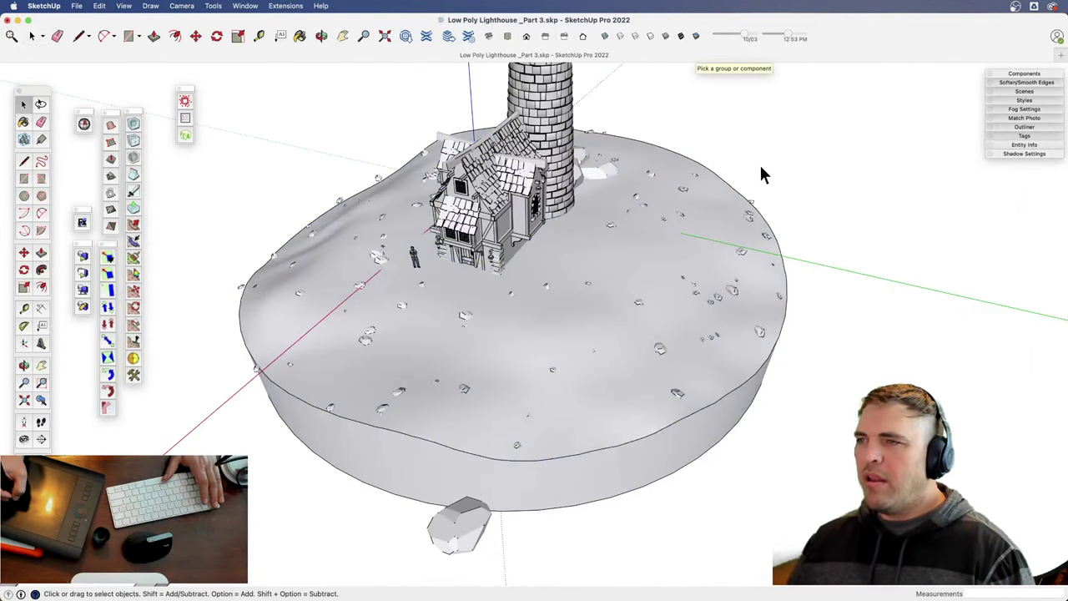
- Select the existing rock scatter group on the terrain and duplicate its Skatter composition
key("z")
left_click_drag(585, 331, 585, 377)
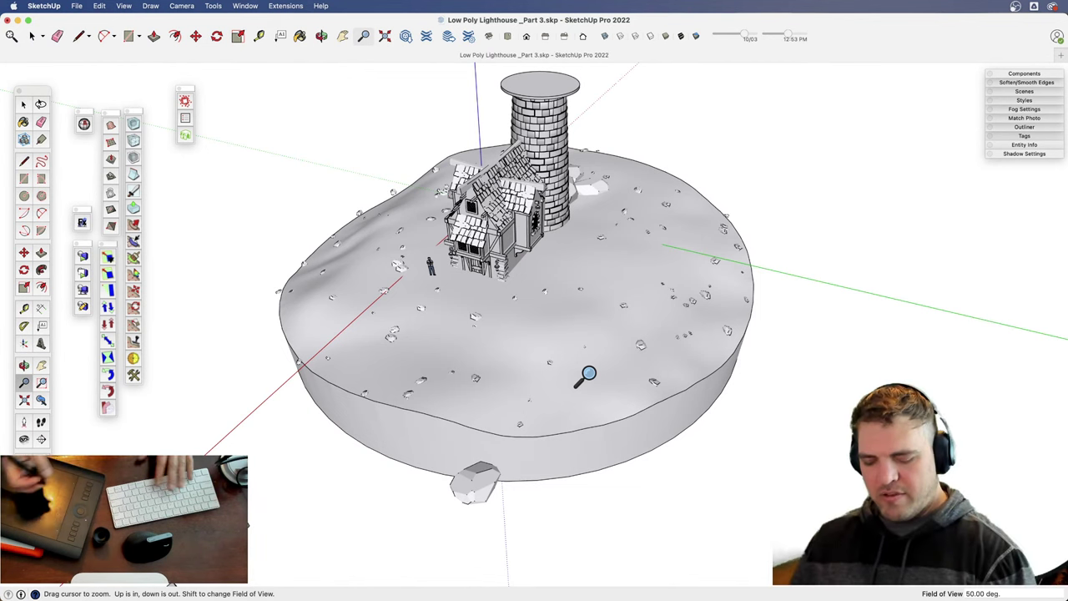
key("space")
left_click(477, 328)
right_click(478, 326)
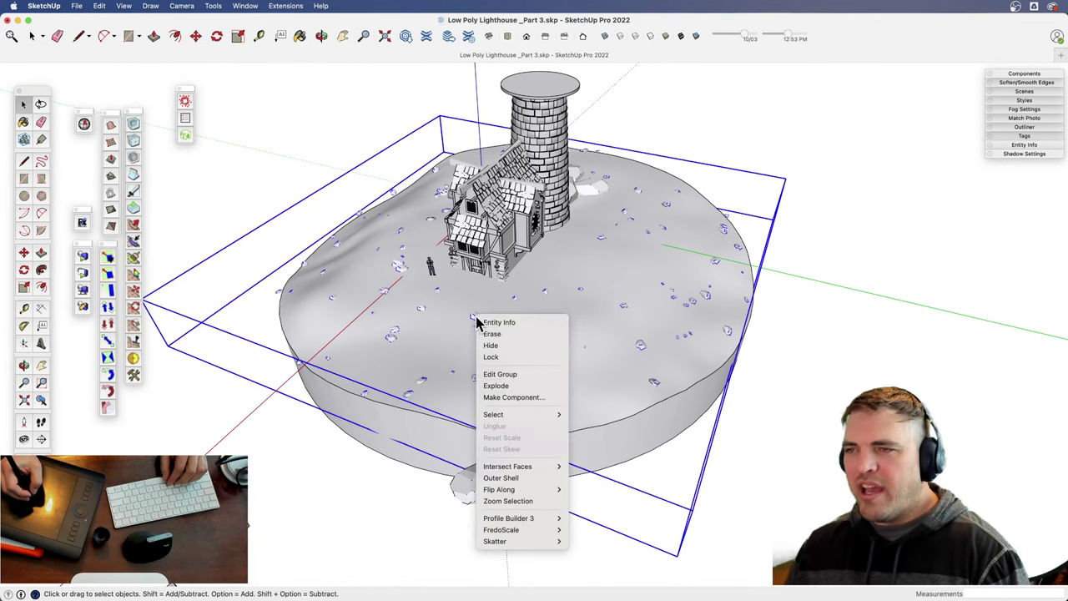
mouse_move(553, 544)
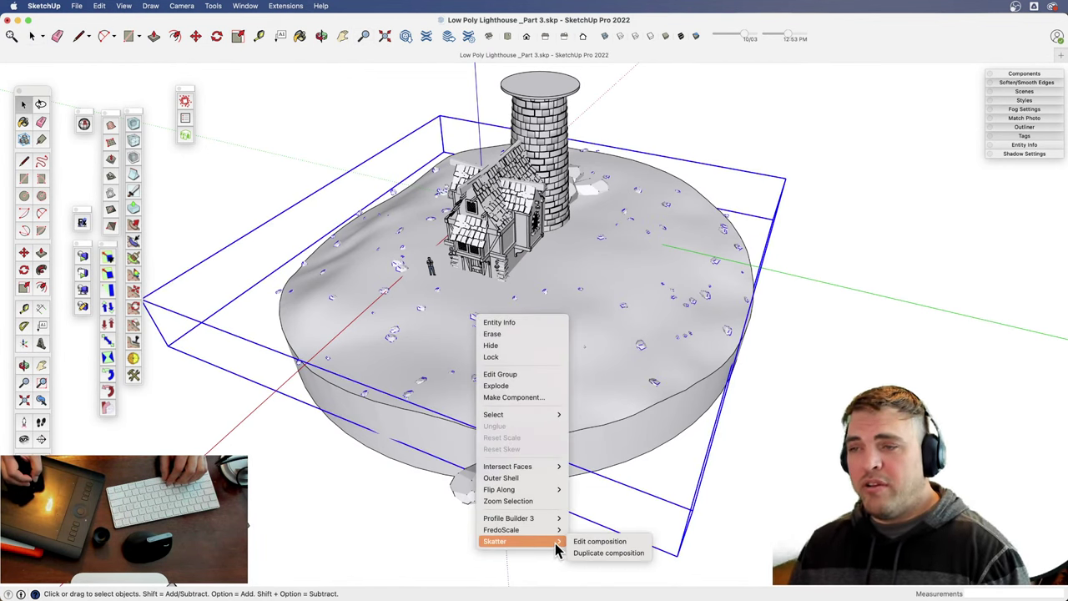
left_click(621, 553)
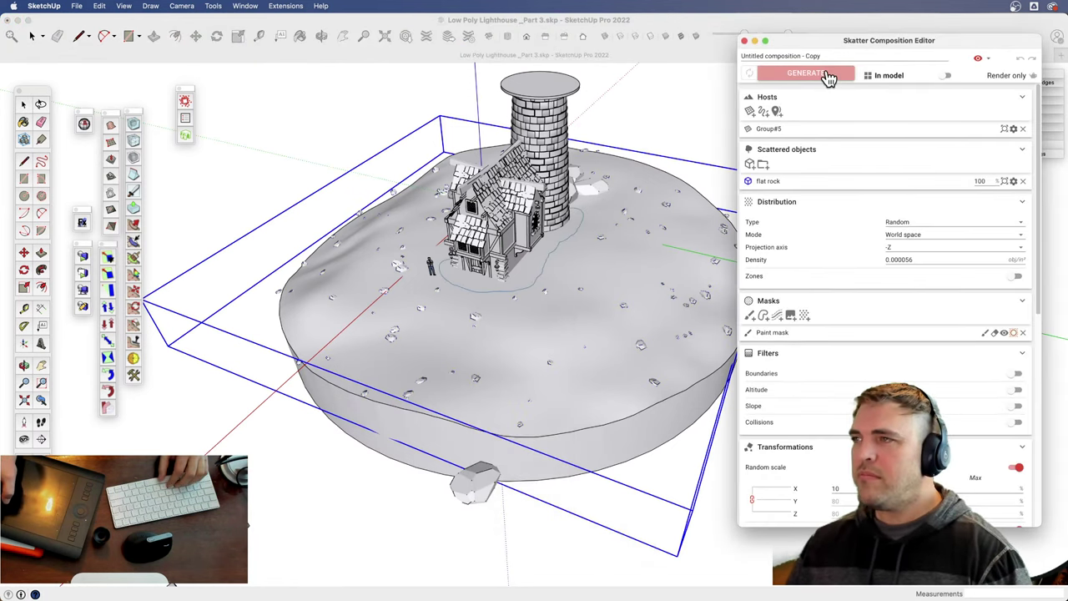
left_click_drag(815, 39, 785, 30)
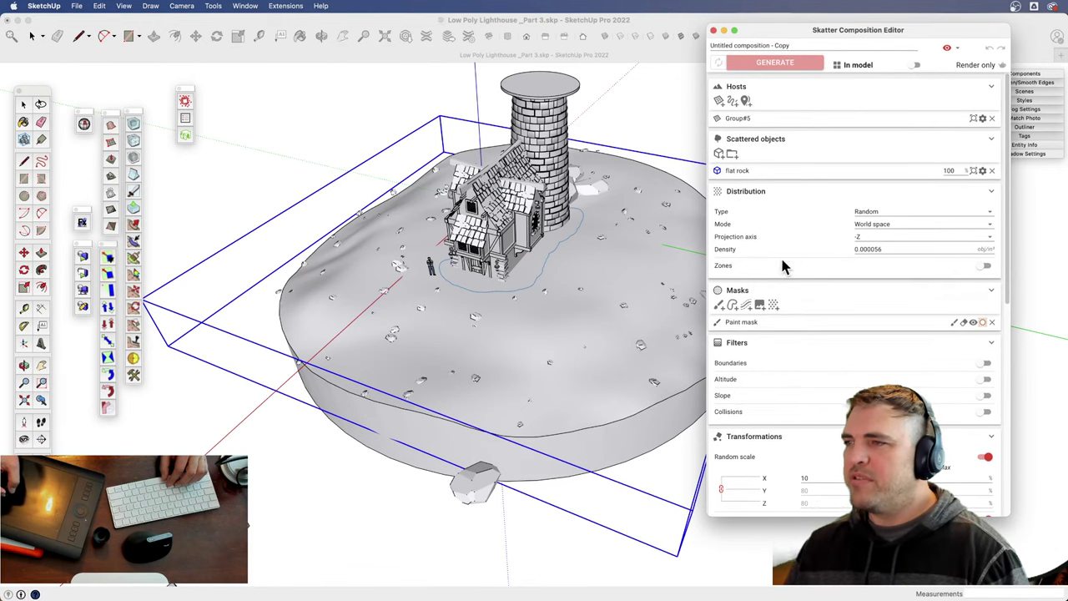
- Paint a winding path mask from the house's front door toward the terrain's edge and delete the copied mask around the building
left_click(721, 306)
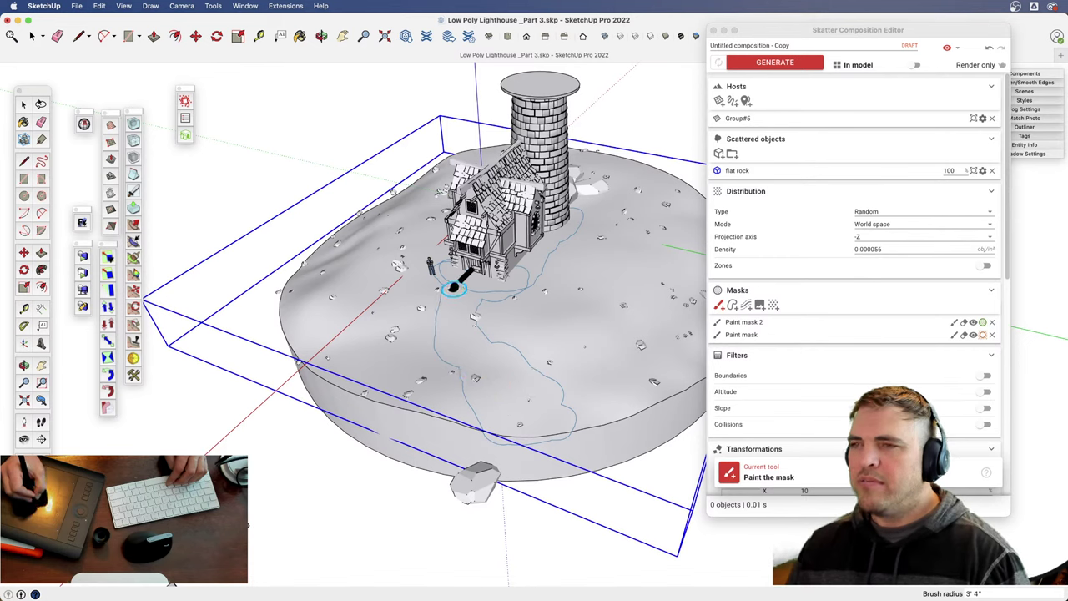
left_click_drag(454, 289, 464, 290)
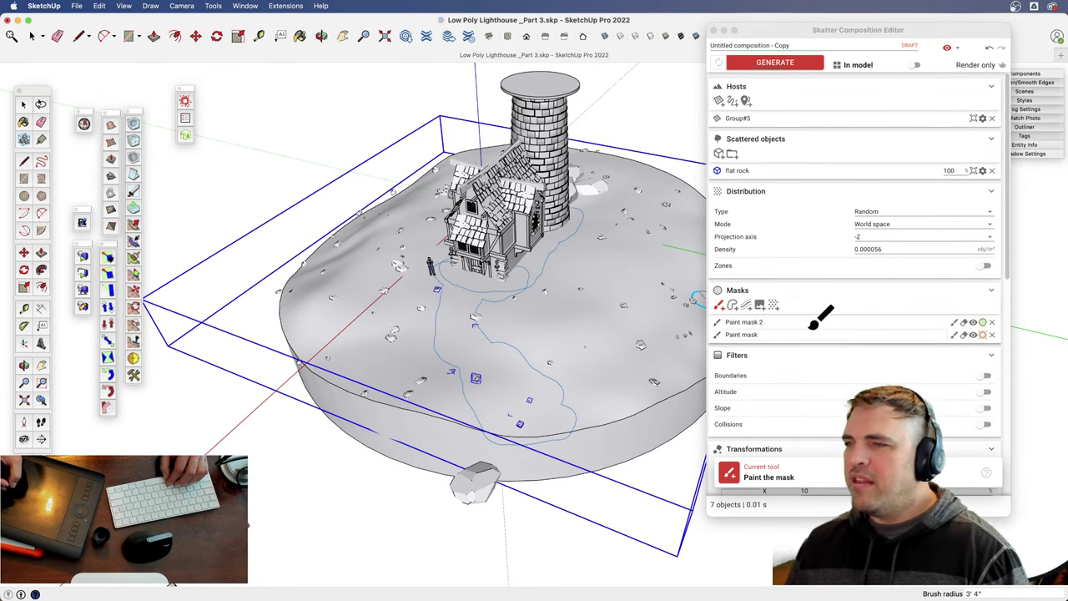
left_click(987, 333)
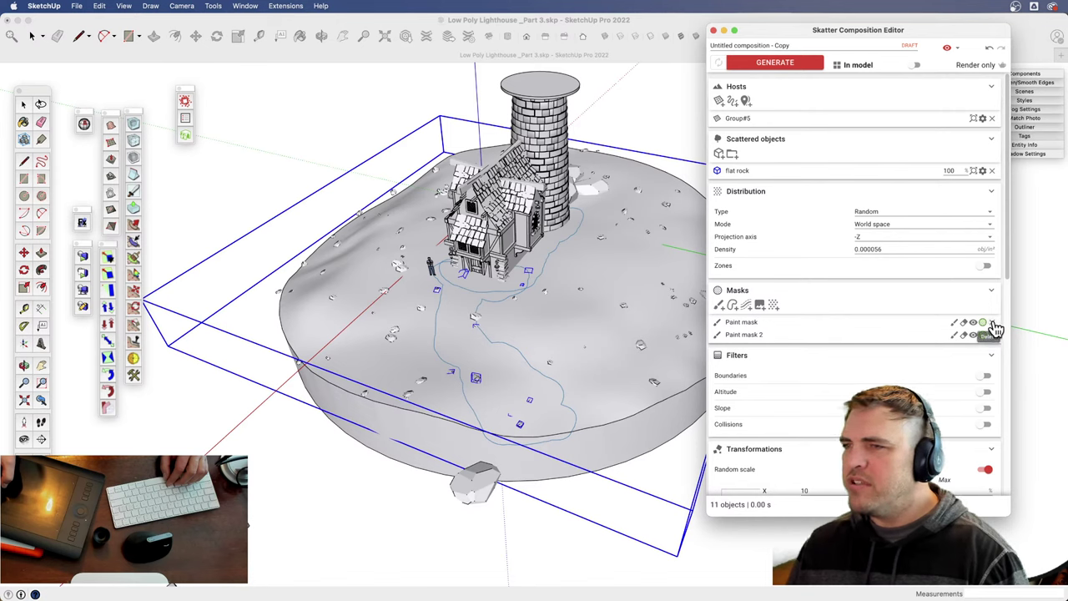
left_click(991, 323)
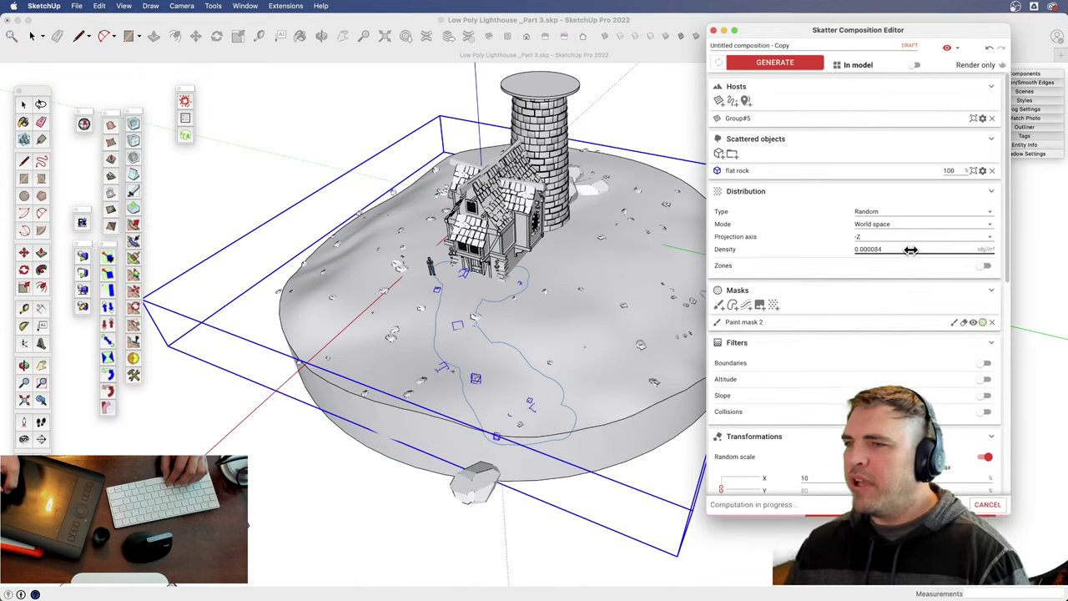
- Set the duplicate's density to 0.00059 and its random scale to 5% minimum and 10% maximum, and generate the rocks
left_click_drag(878, 249, 902, 251)
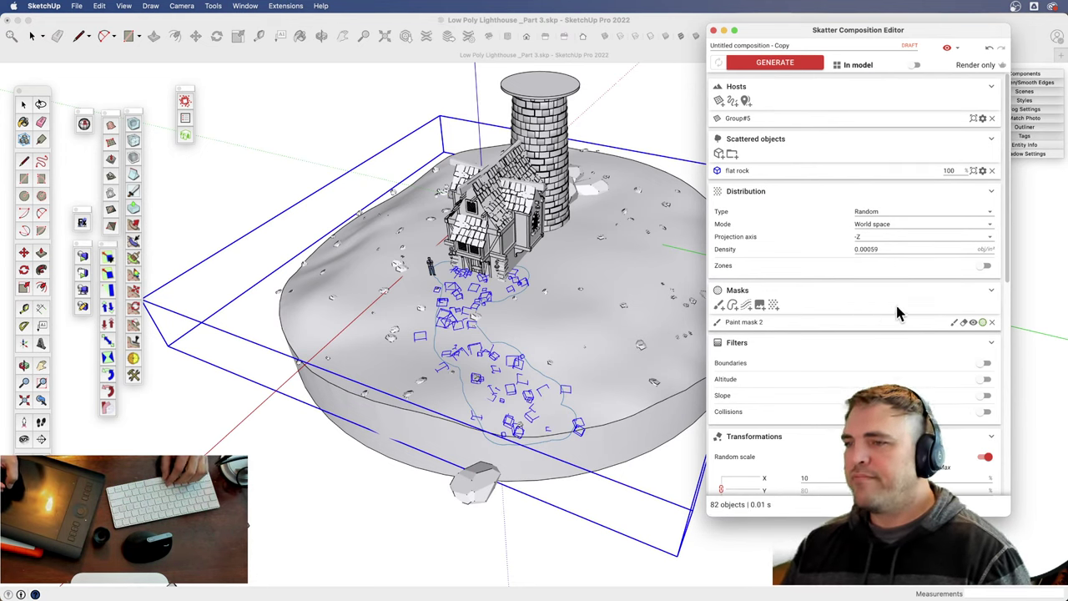
left_click_drag(1006, 267, 1008, 380)
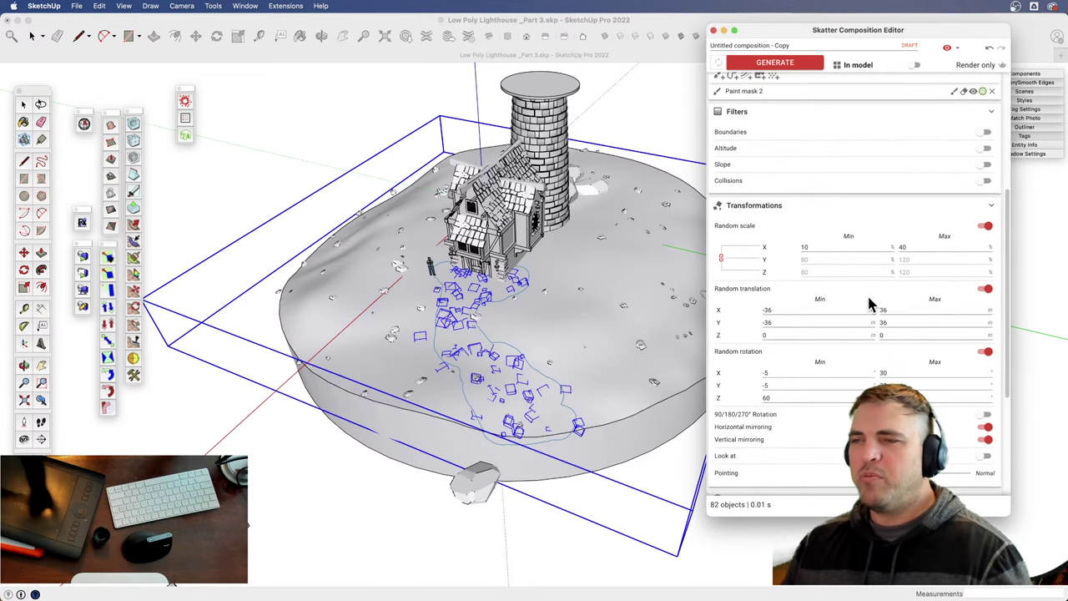
double_click(805, 246)
type("5")
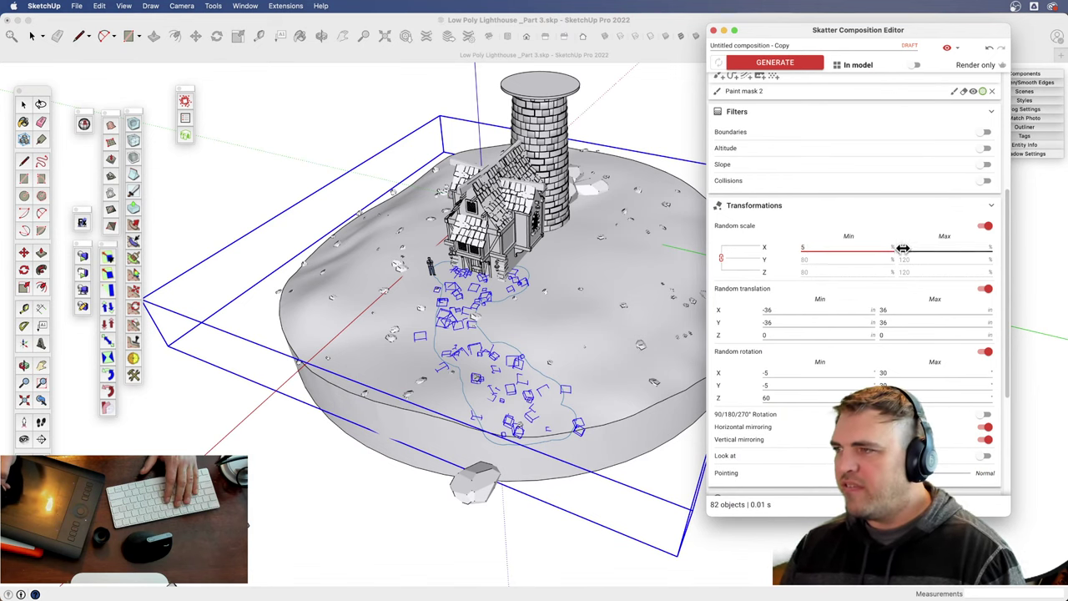
left_click(902, 247)
type("10")
key("Return")
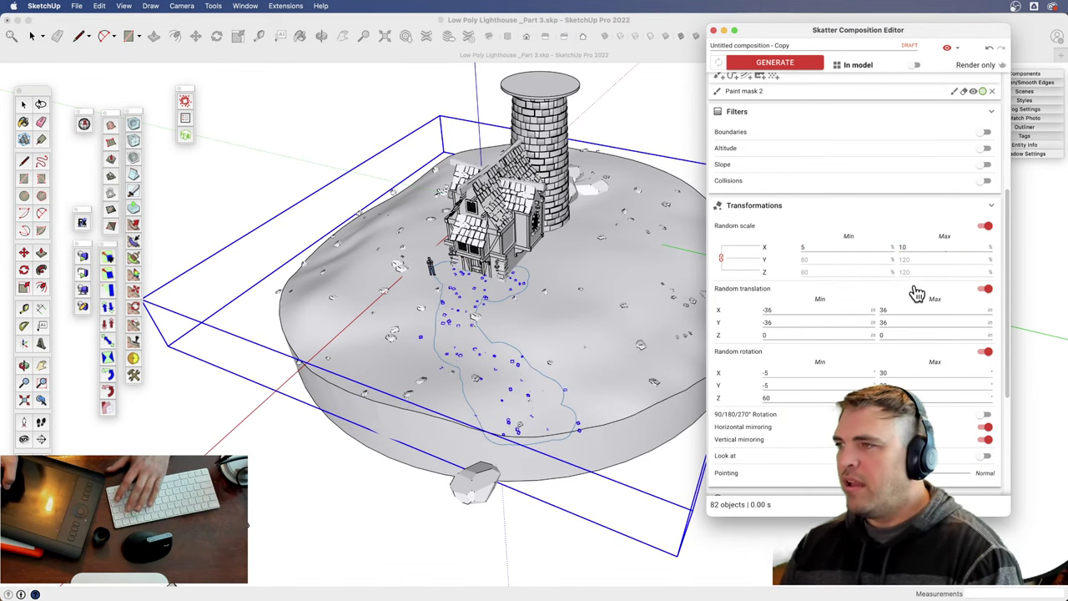
left_click(775, 62)
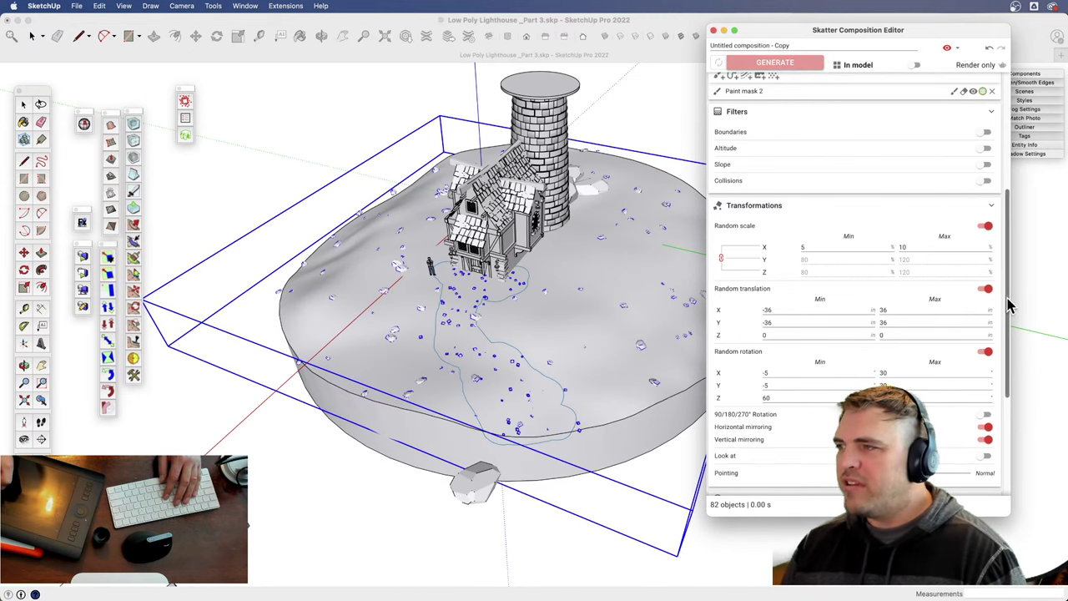
- Set the path rocks' distribution density to 0.0025, regenerate the composition, and clear the selection
scroll(1007, 306, "up", 2)
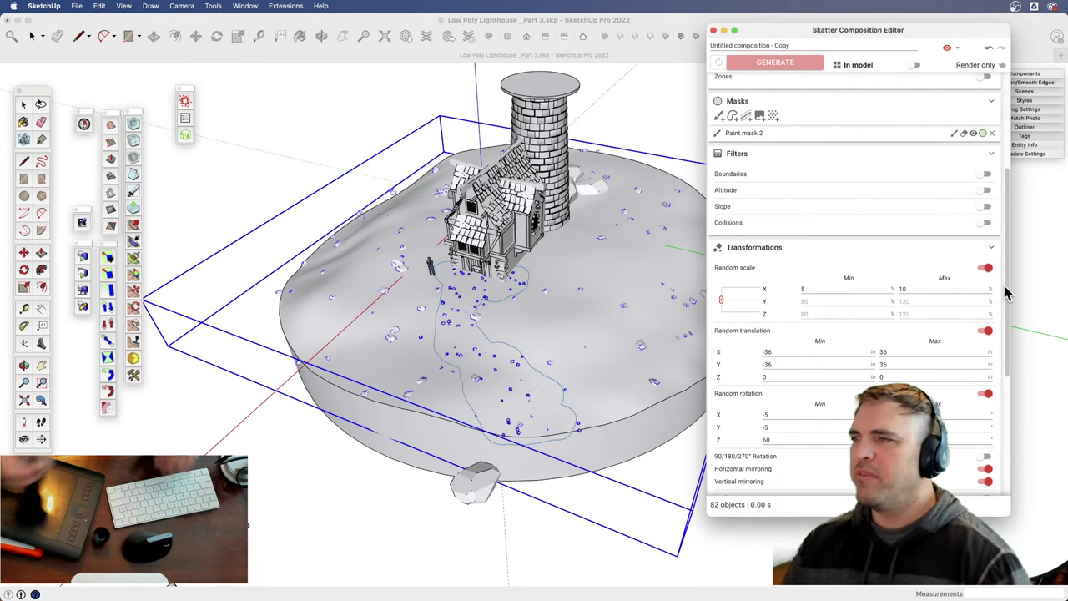
scroll(1010, 309, "down", 3)
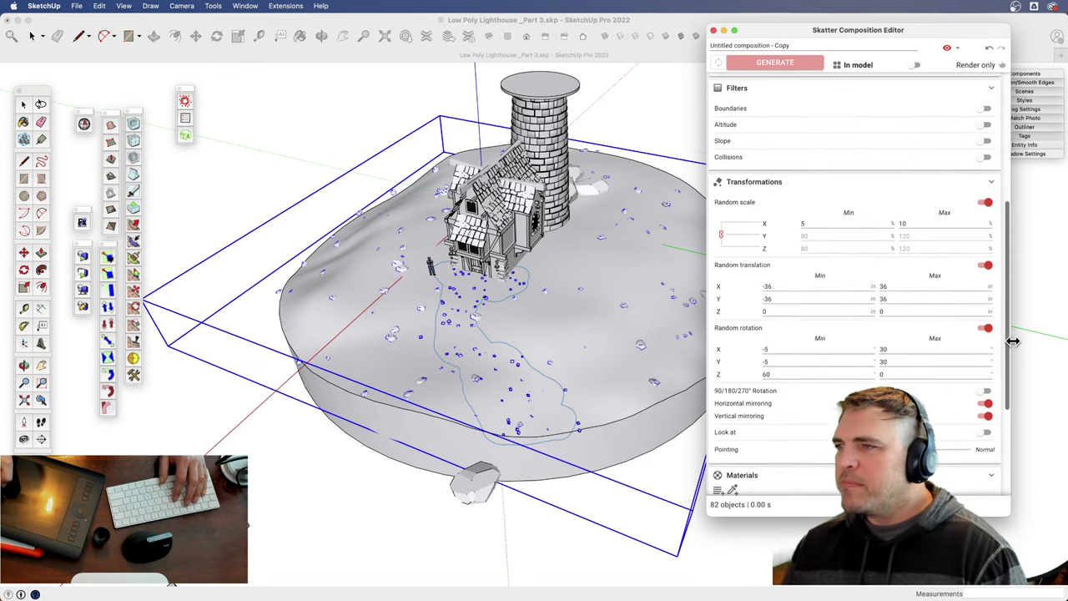
scroll(1008, 301, "up", 8)
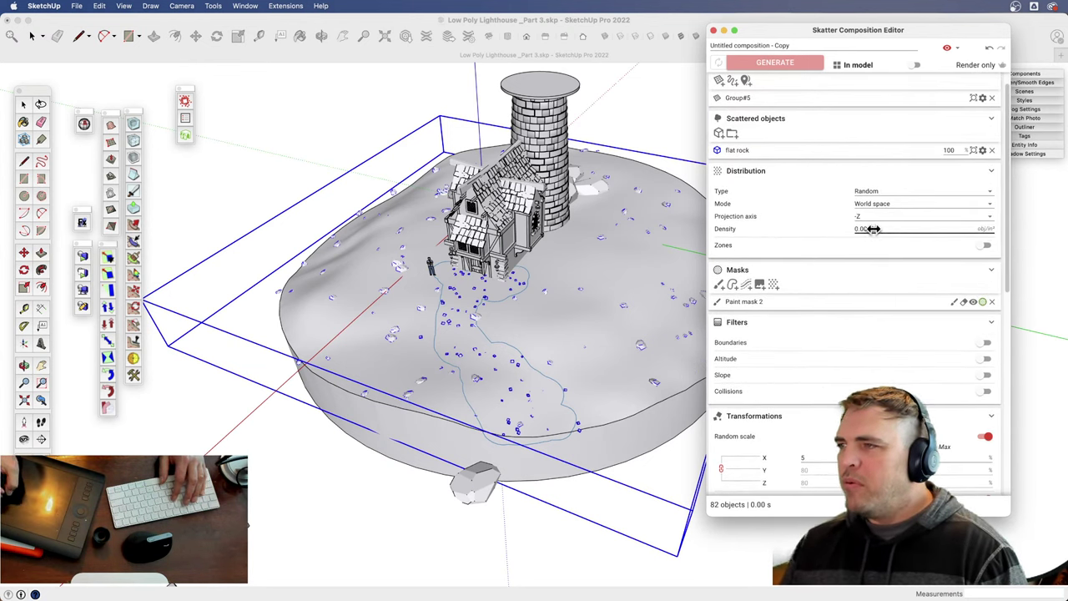
mouse_move(906, 229)
left_mouse_down()
mouse_move(918, 226)
mouse_move(896, 232)
left_mouse_up()
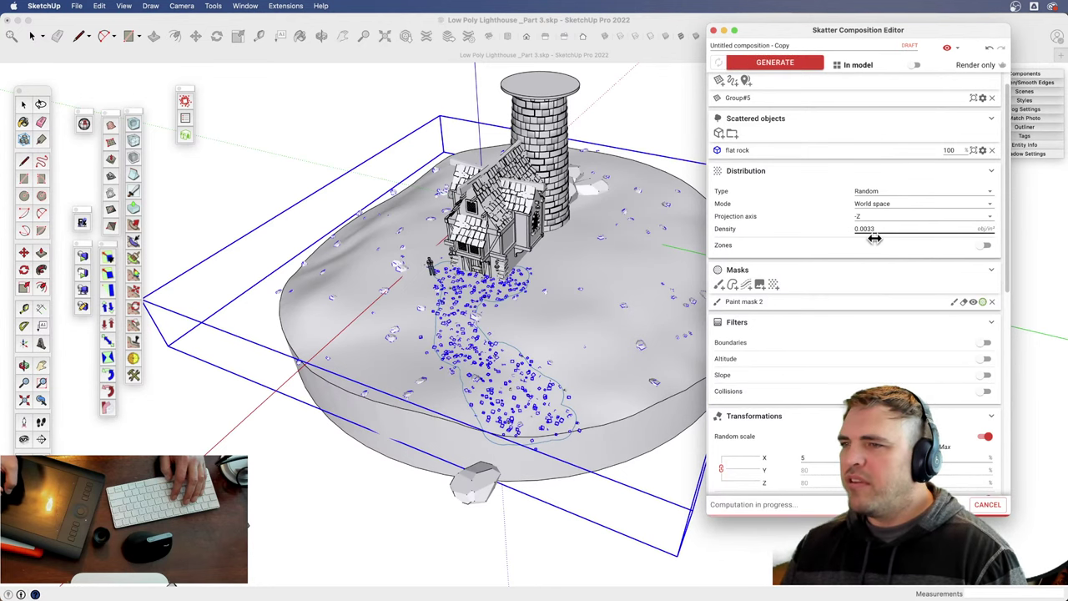
left_click(776, 64)
left_click(302, 198)
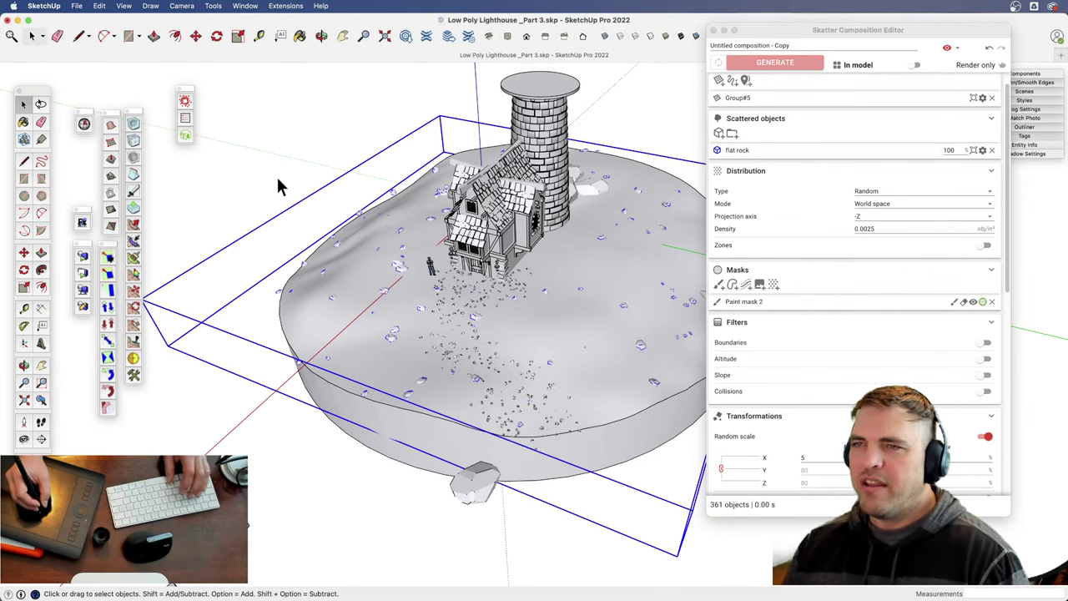
left_click(290, 193)
- Examine the small rocks scattered along the path in front of the house from close up, ground level and above
key("z")
left_click_drag(479, 429, 443, 312)
key("h")
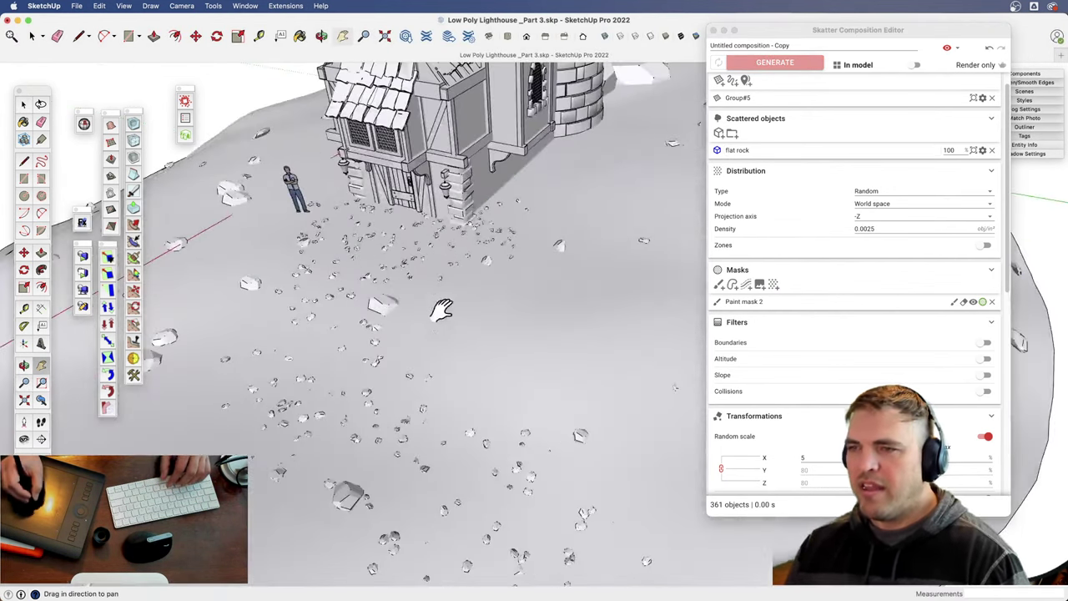
middle_click_drag(441, 310, 675, 407)
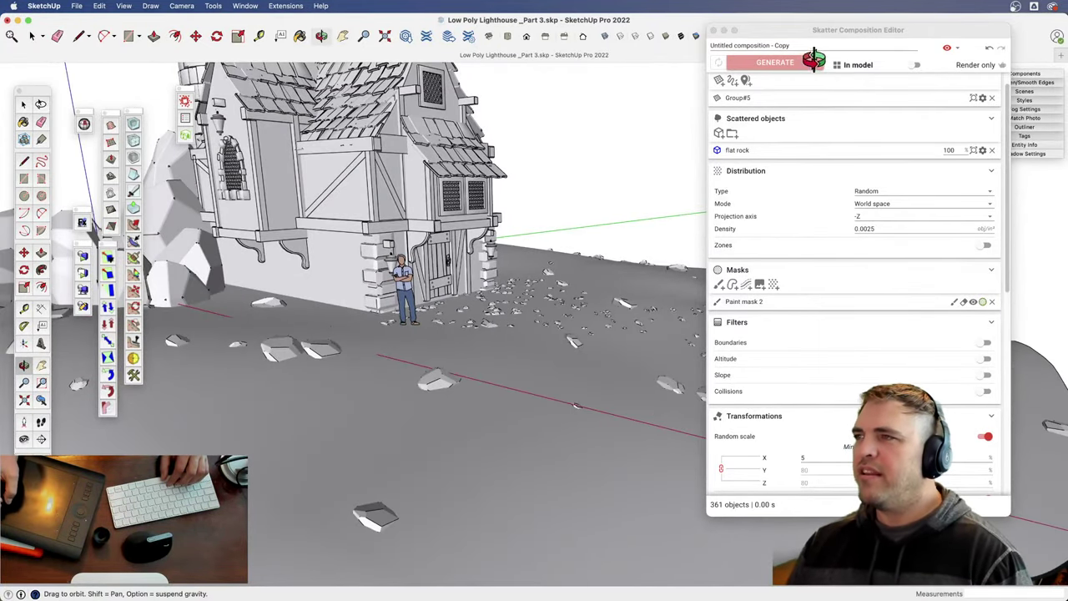
left_click_drag(800, 29, 848, 108)
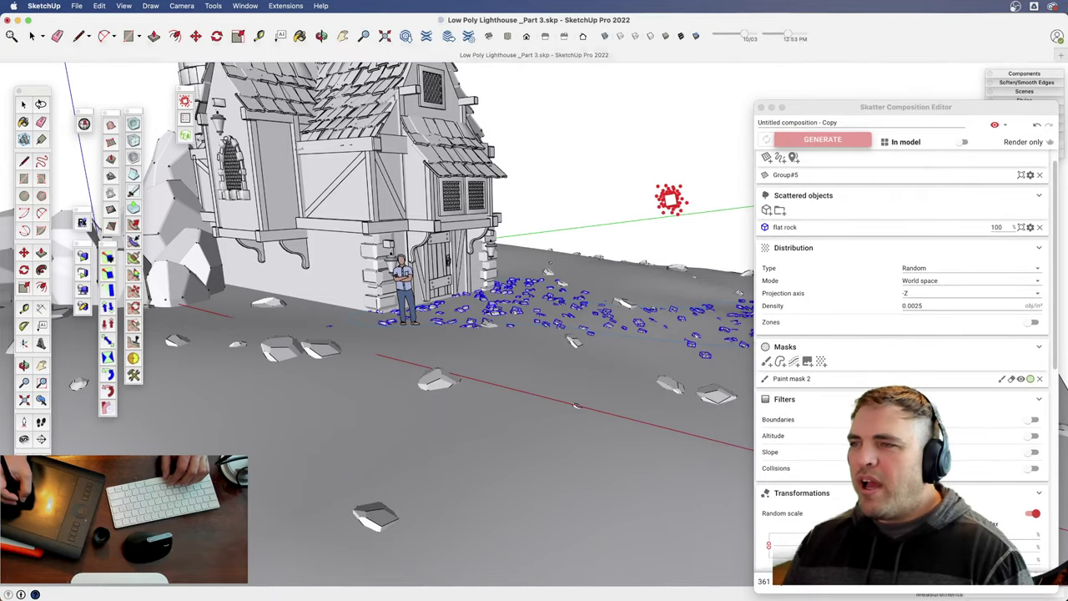
key("space")
middle_click_drag(571, 271, 537, 345)
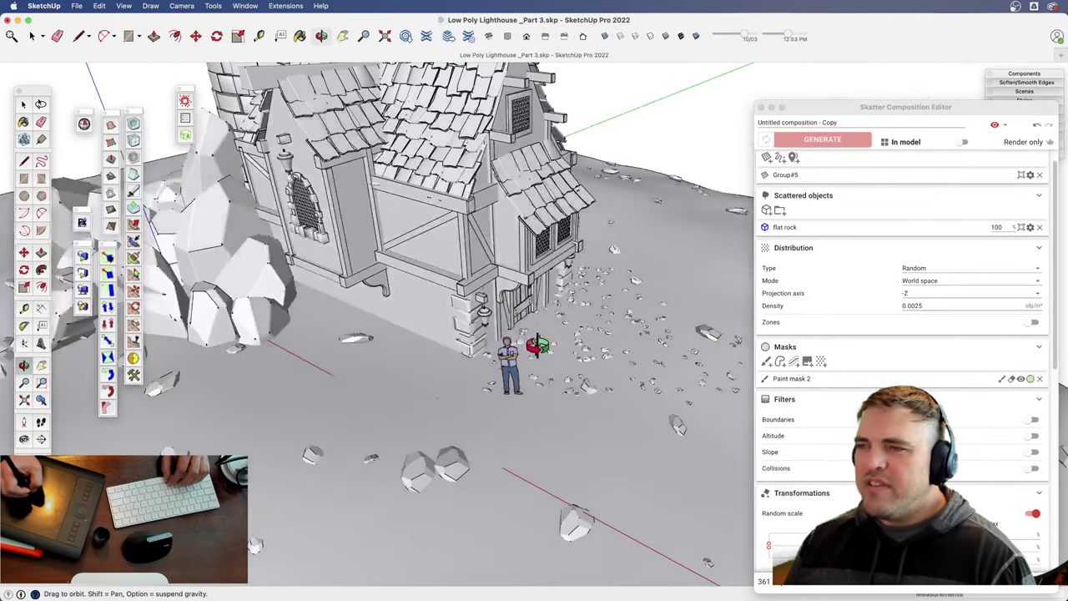
key("z")
left_click_drag(481, 231, 535, 408)
key("o")
middle_click_drag(535, 406, 470, 460)
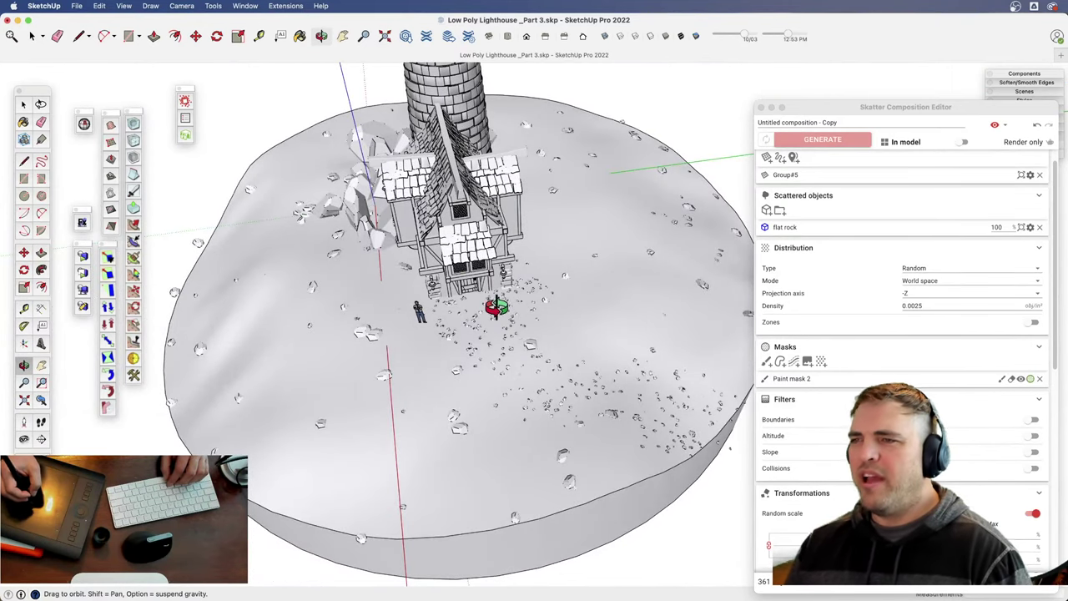
middle_click_drag(496, 307, 484, 369)
- Move one of the two overlapping rocks in front of the house to open terrain, then rotate and rescale it
scroll(487, 344, "up", 3)
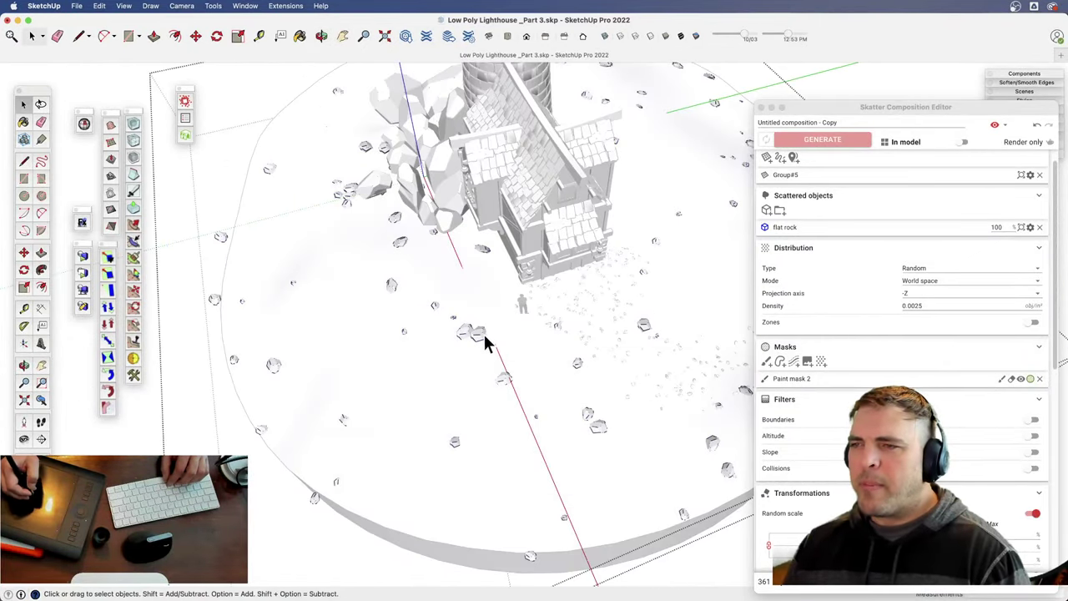
scroll(480, 349, "up", 5)
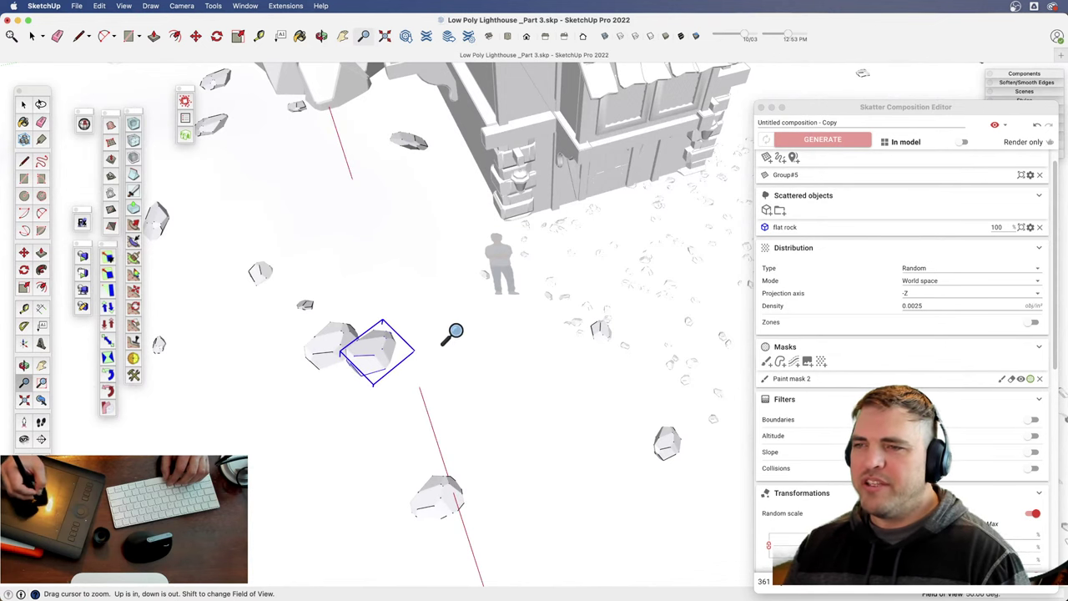
scroll(454, 332, "down", 5)
middle_click_drag(455, 332, 509, 297, "shift")
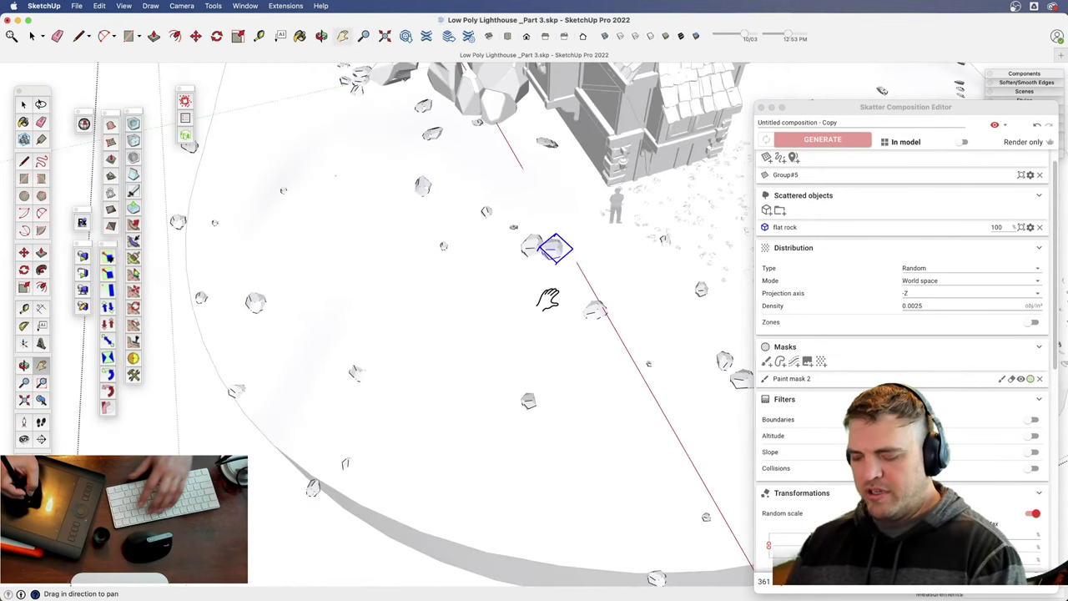
key("q")
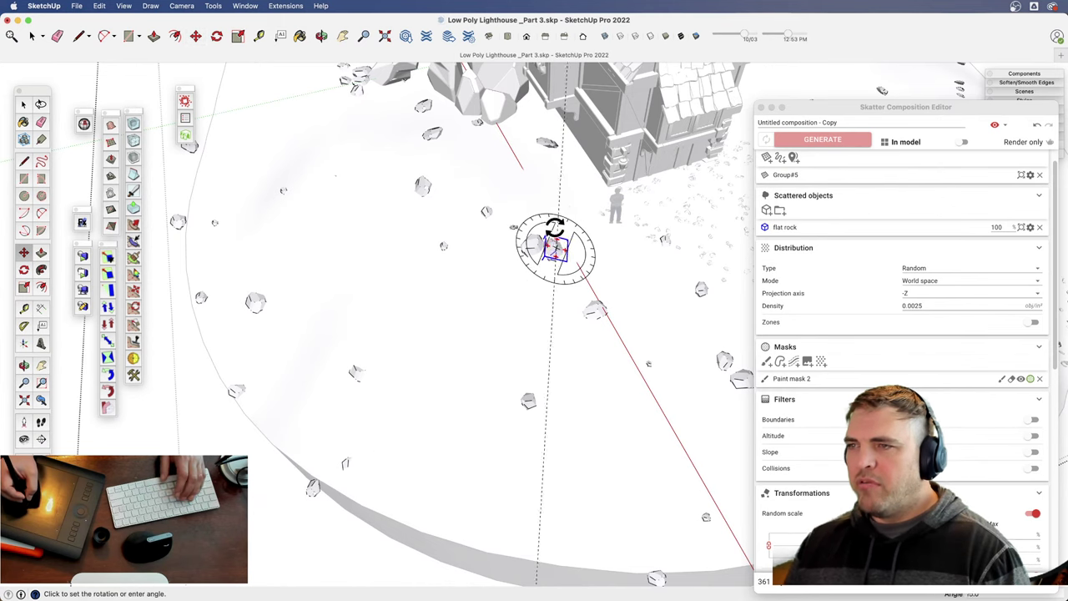
key("m")
left_click(550, 283)
left_click(439, 385)
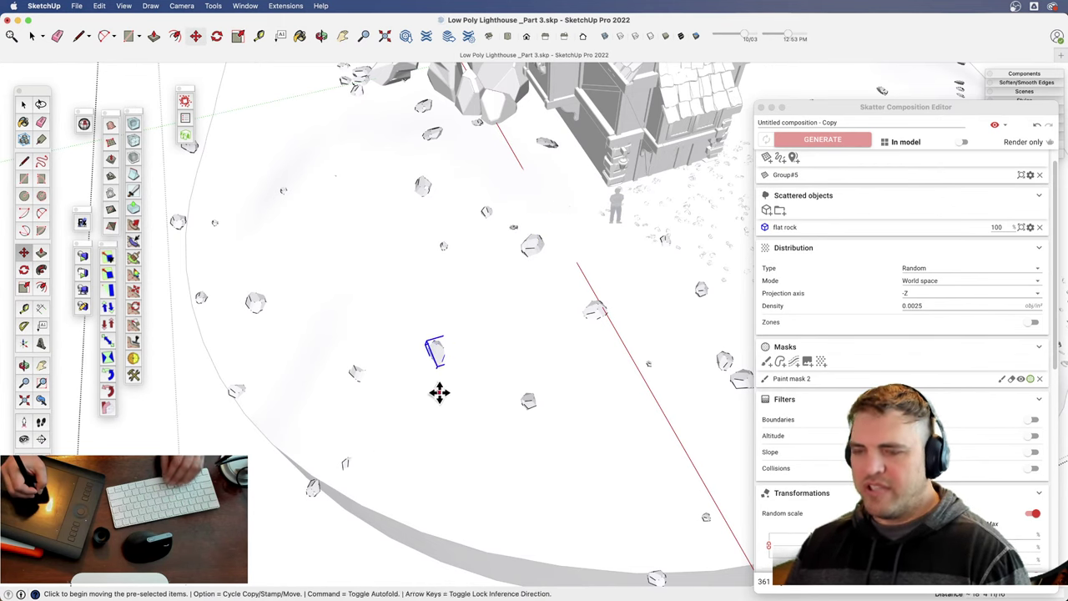
key("s")
left_click(423, 343)
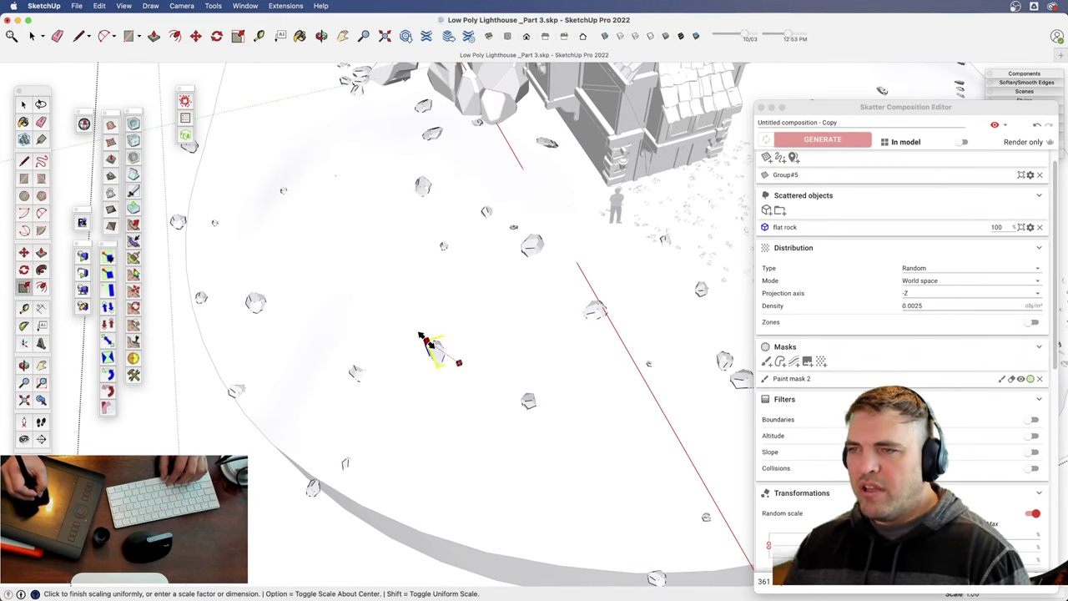
left_click(420, 338)
middle_click_drag(420, 338, 571, 351)
middle_click_drag(608, 197, 625, 220)
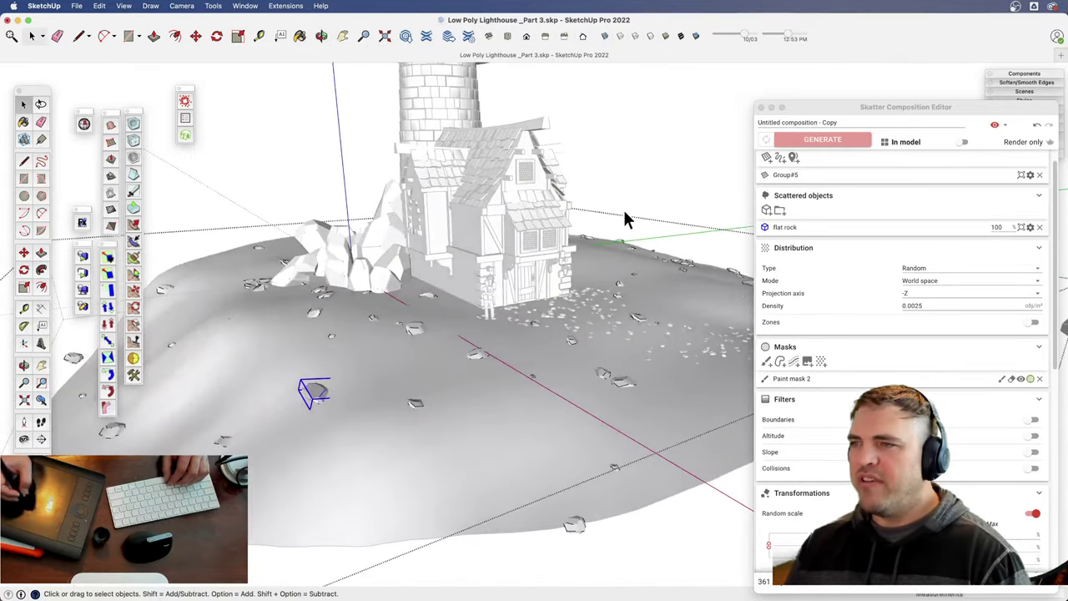
- Close the Skatter composition editor and move the large flat source rock beside the spare blocks outside the terrain
scroll(538, 342, "up", 3)
mouse_move(539, 342)
middle_mouse_down()
mouse_move(436, 442)
mouse_move(603, 336)
mouse_move(556, 340)
mouse_move(579, 324)
mouse_move(474, 389)
mouse_move(532, 324)
mouse_move(527, 355)
middle_mouse_up()
left_click_drag(527, 355, 401, 369)
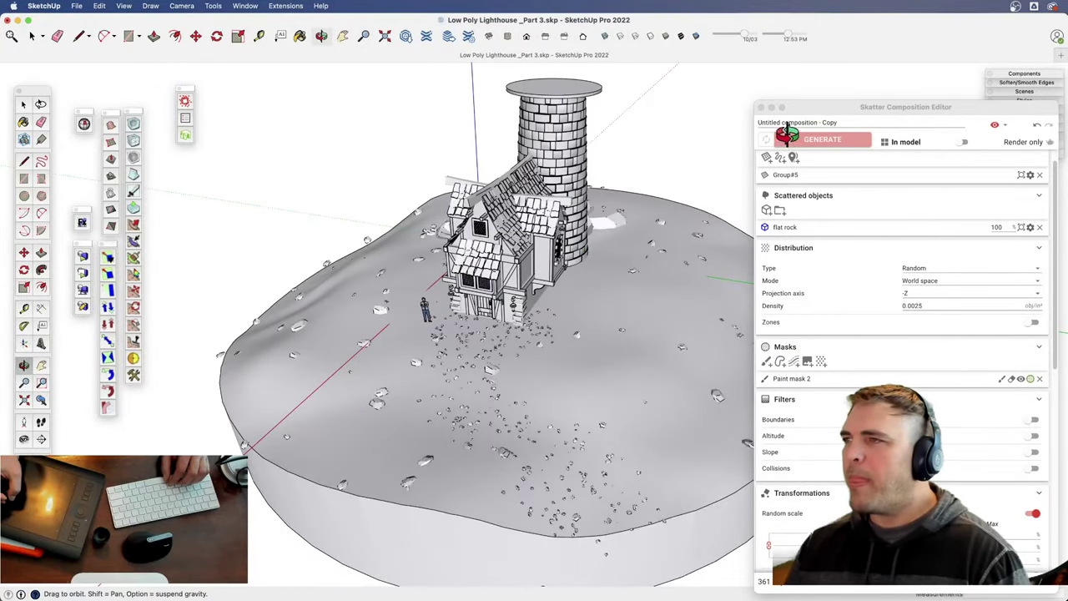
left_click(760, 107)
middle_click_drag(706, 174, 492, 396)
key("m")
left_click(520, 416)
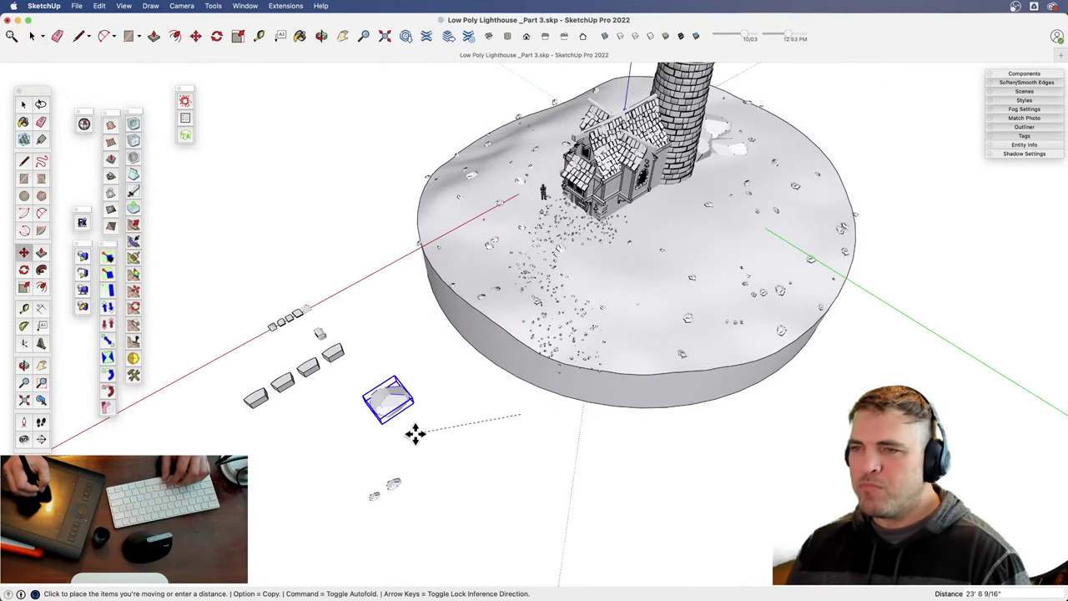
left_click(377, 429)
key("space")
left_click(514, 381)
- Erase the scattered larger rocks that overhang the terrain's outer edge and leave their group
key("h")
left_click_drag(550, 305, 506, 299)
key("z")
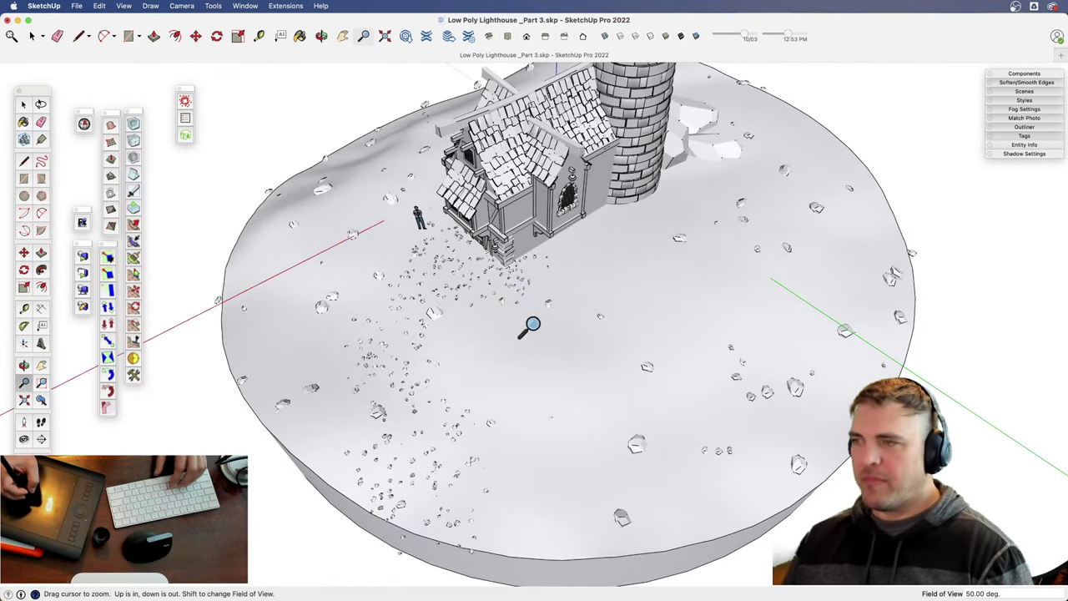
key("space")
scroll(912, 320, "down", 5)
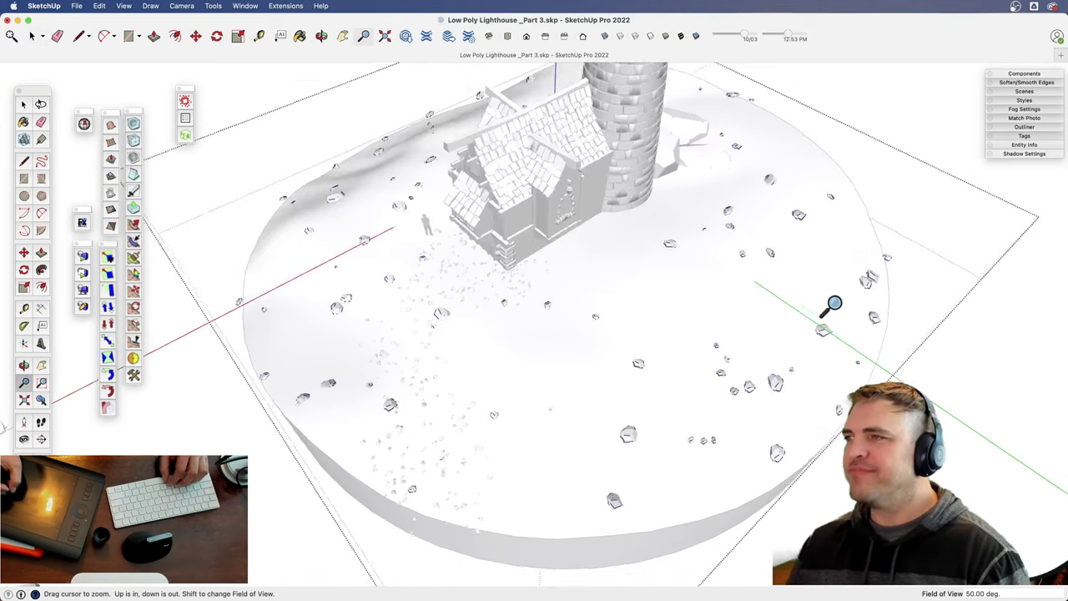
middle_click_drag(834, 306, 797, 421)
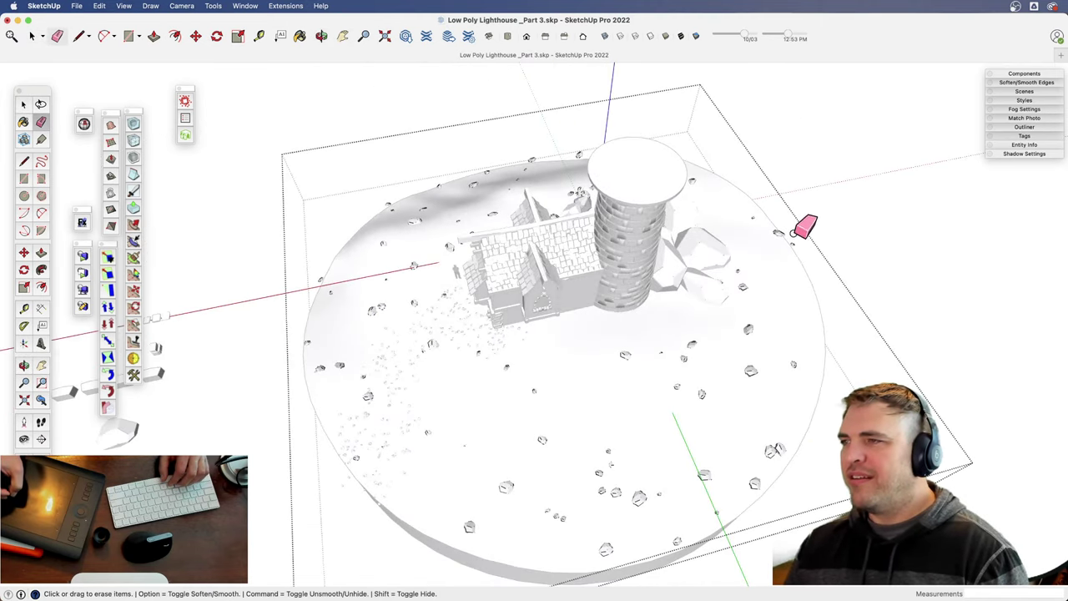
mouse_move(820, 237)
middle_mouse_down()
mouse_move(639, 425)
mouse_move(548, 434)
mouse_move(453, 406)
mouse_move(527, 469)
mouse_move(465, 376)
middle_mouse_up()
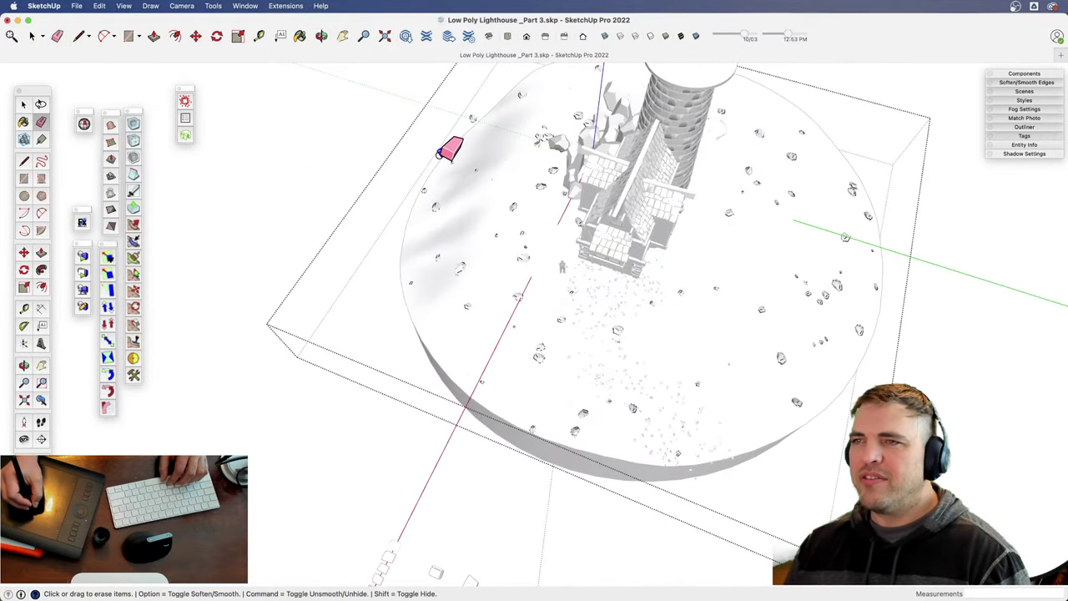
left_click(440, 153)
left_click(473, 117)
middle_click_drag(542, 413, 640, 378)
left_click(625, 415)
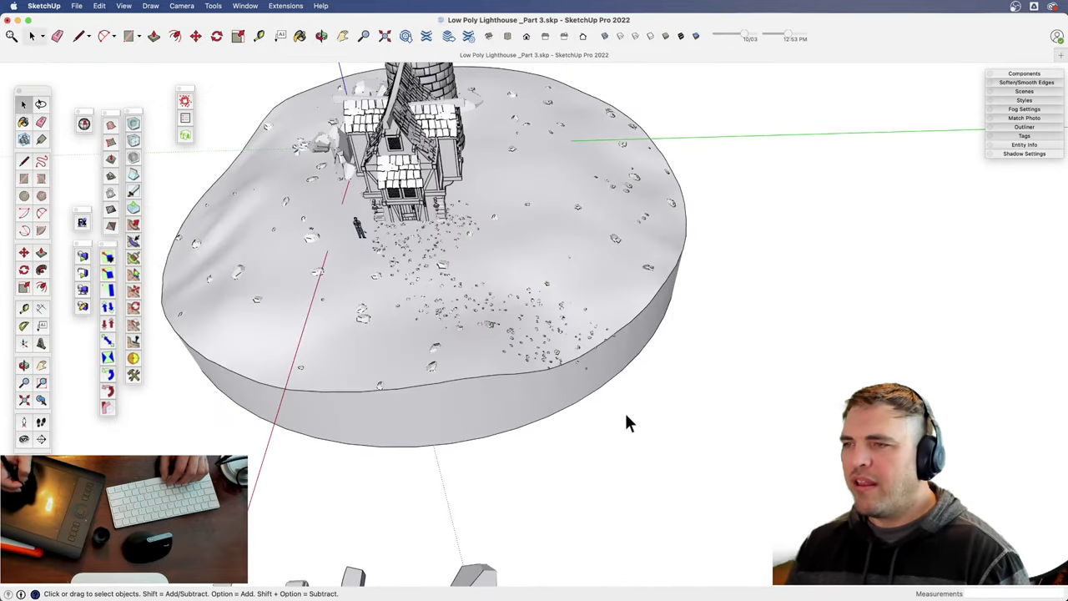
- Open the path rocks' group and delete the small rocks floating beyond the terrain's edge at the path's end
double_click(584, 373)
scroll(603, 203, "up", 5)
middle_click_drag(603, 203, 652, 293)
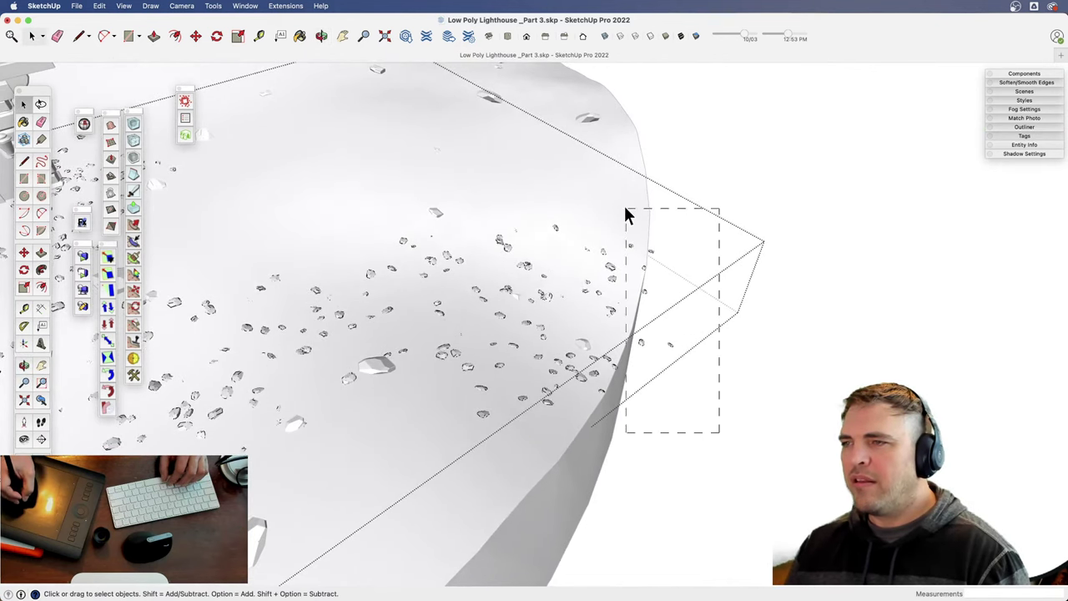
left_click_drag(628, 215, 630, 216)
key("Delete")
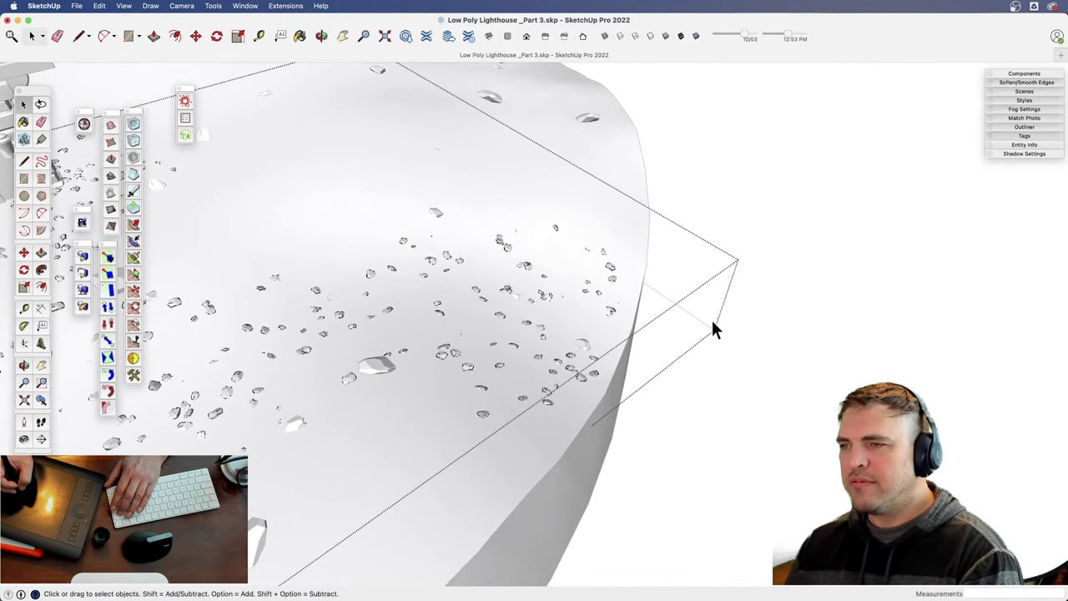
left_click(756, 246)
- Examine the cleaned-up path and scattered rocks around the house from several angles and distances
key("o")
left_click_drag(534, 346, 659, 409)
key("z")
left_click_drag(530, 276, 575, 392)
middle_click_drag(589, 346, 478, 397)
left_click_drag(478, 397, 558, 398)
key("z")
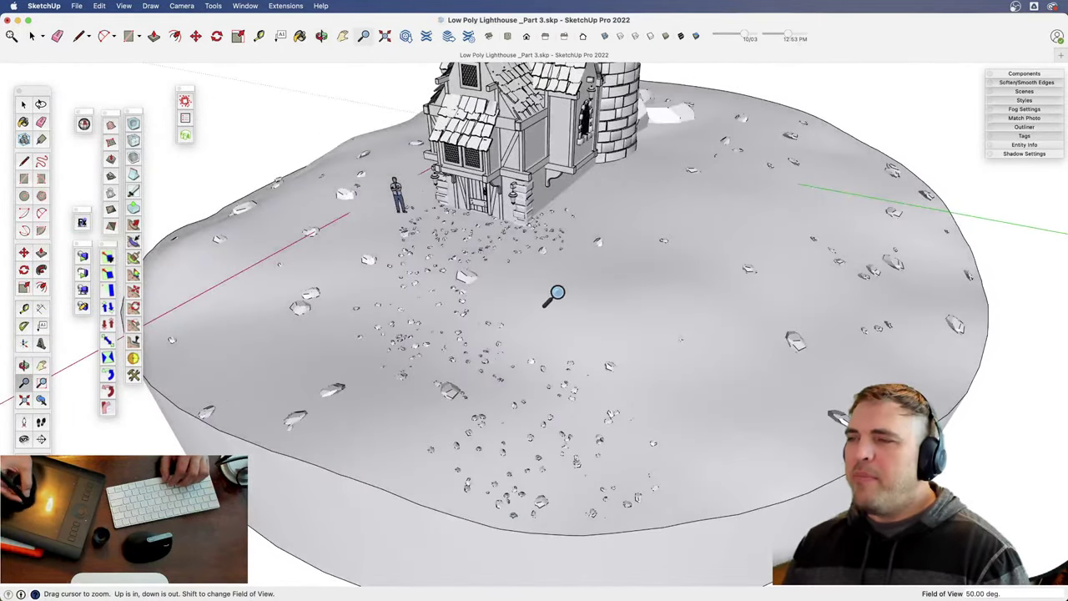
left_click_drag(553, 296, 567, 367)
key("o")
left_click_drag(688, 355, 483, 383)
key("z")
- Copy the large flat source rock to the empty space near the terrain and scale the copy down uniformly
scroll(478, 354, "down", 4)
key("space")
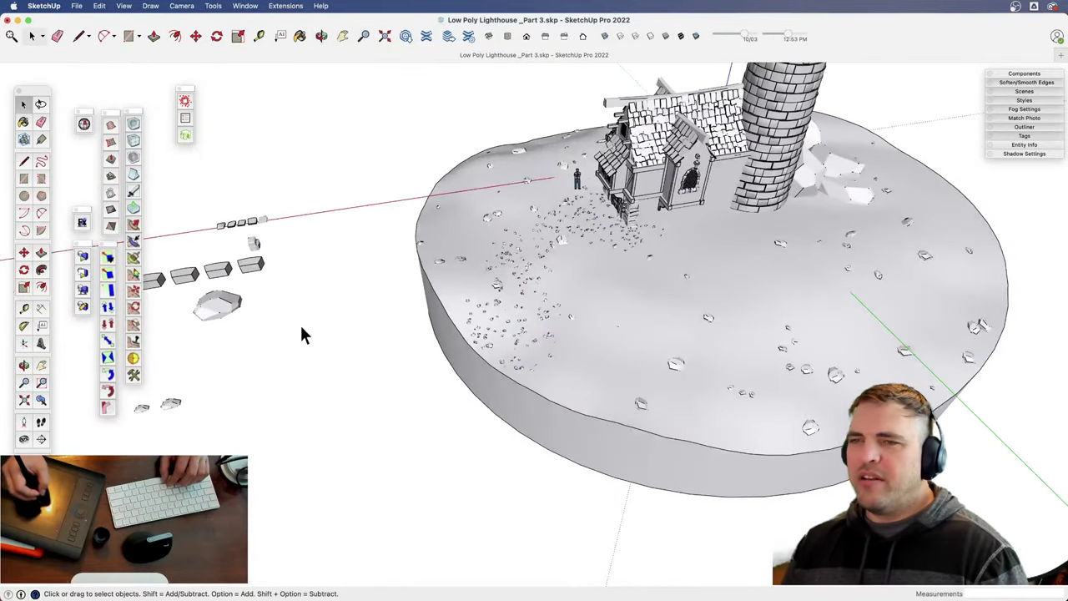
middle_click_drag(255, 337, 379, 348, "shift")
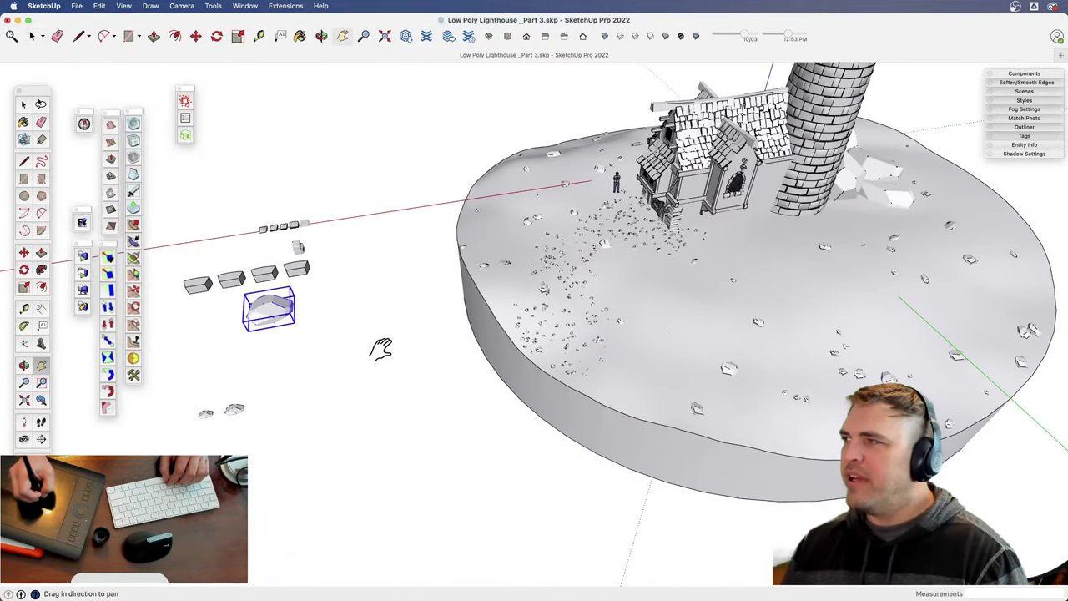
key("m")
left_click(290, 354)
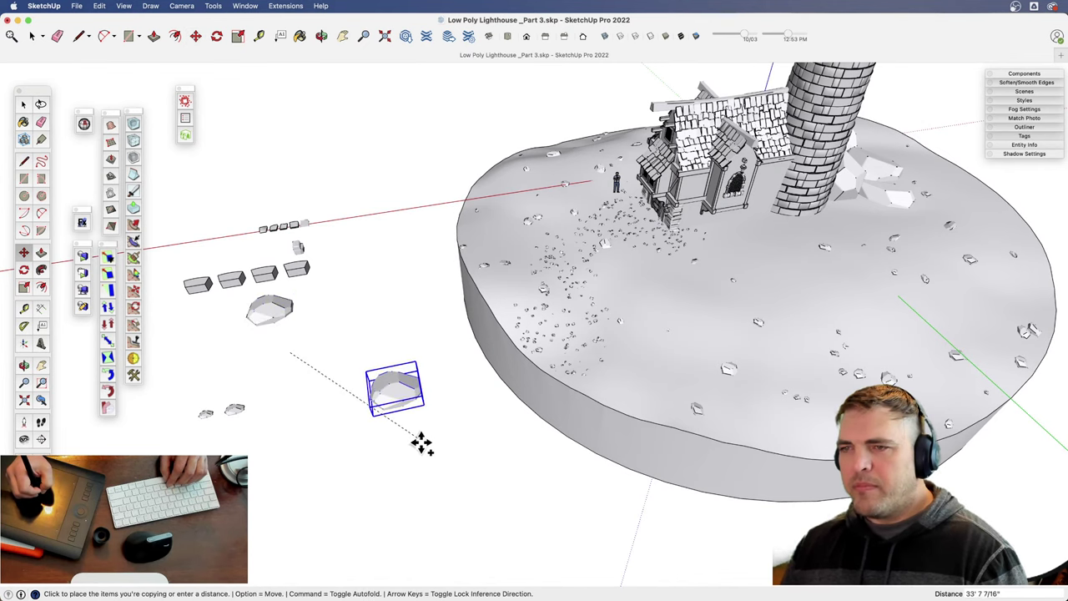
left_click(430, 382)
key("s")
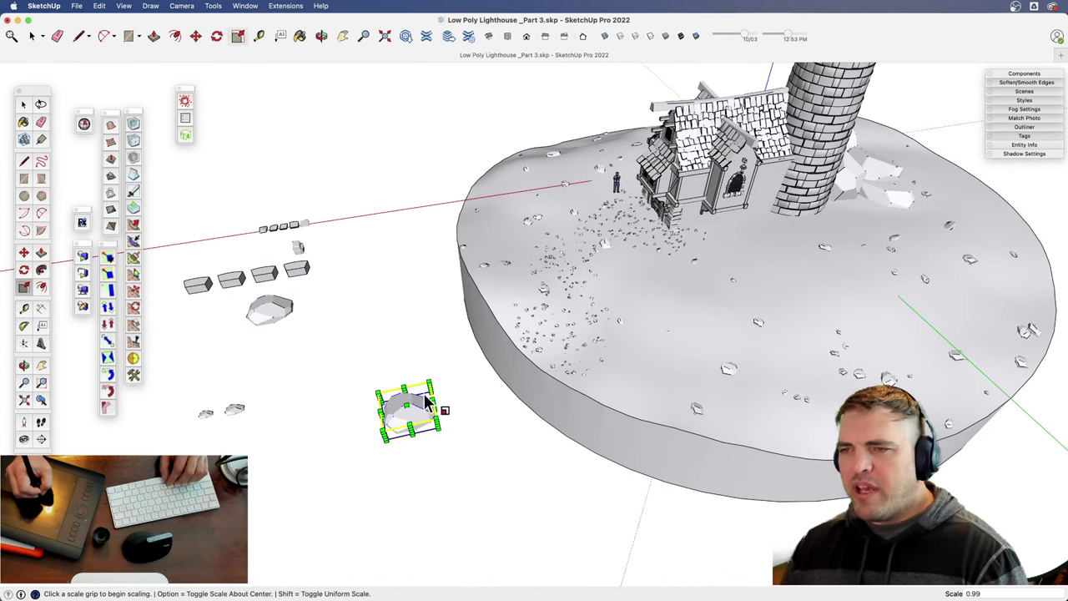
left_click_drag(428, 382, 424, 348)
- Move the scaled-down rock copy closer to the terrain
key("h")
key("z")
left_click_drag(419, 410, 401, 253)
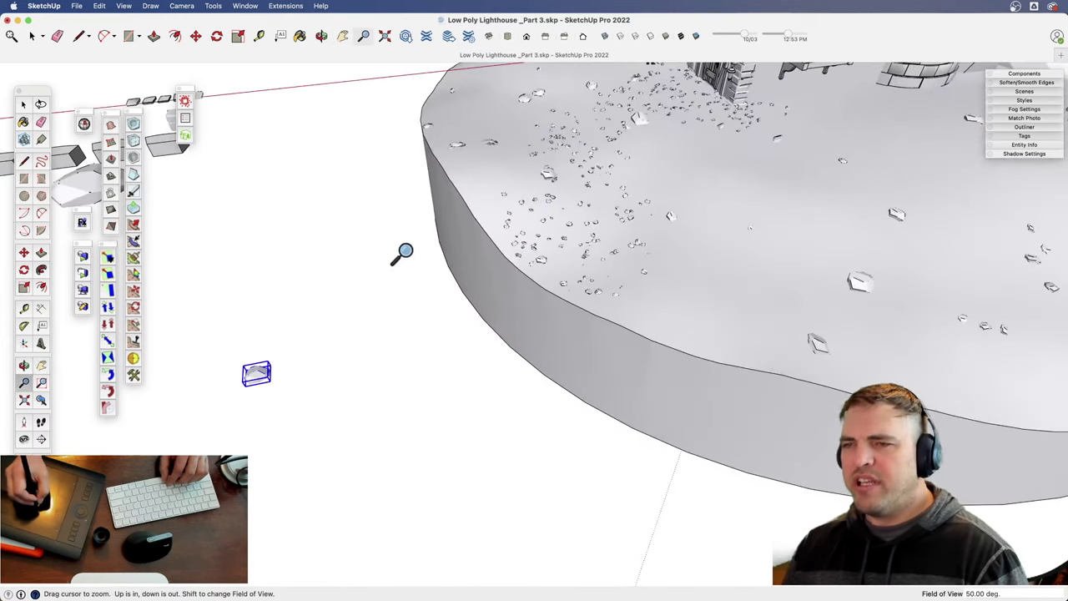
key("h")
left_click_drag(392, 324, 410, 417)
key("m")
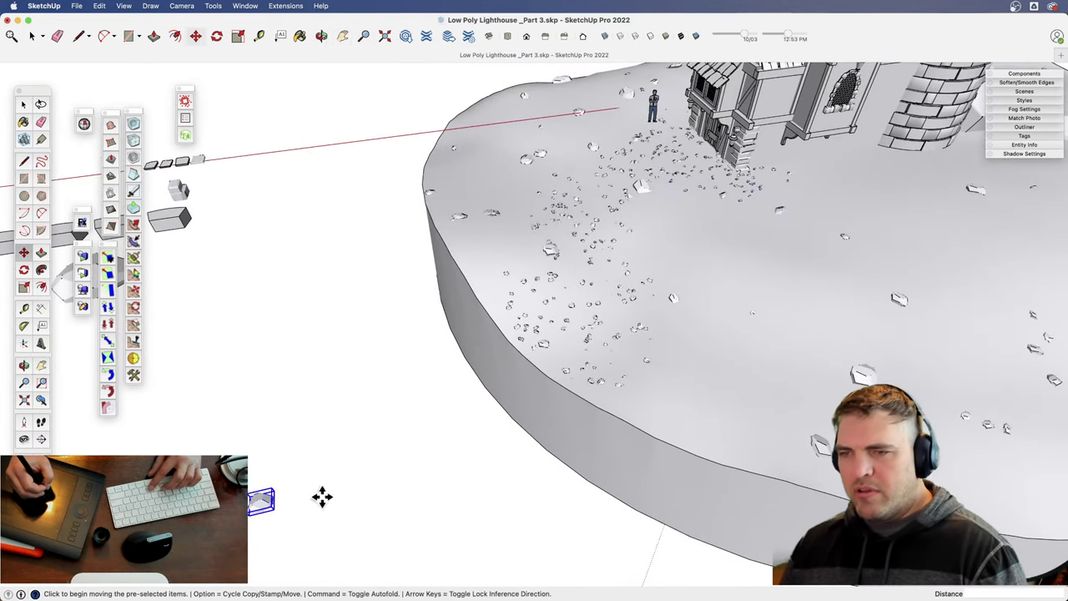
key("q")
left_click(355, 471)
key("space")
key("m")
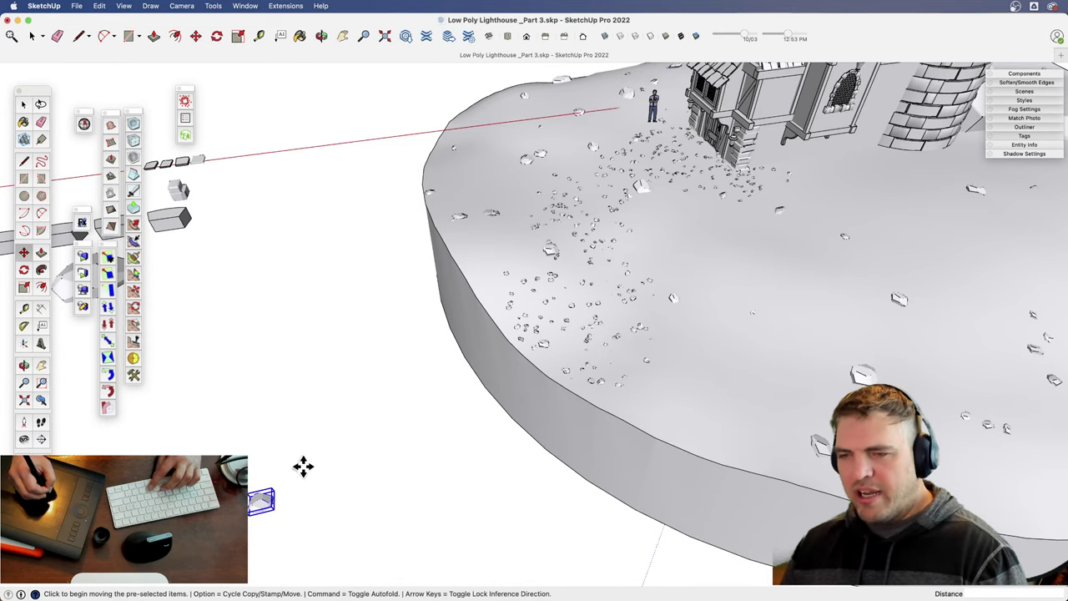
left_click(302, 466)
left_click(427, 375)
key("h")
left_click_drag(433, 404, 270, 444)
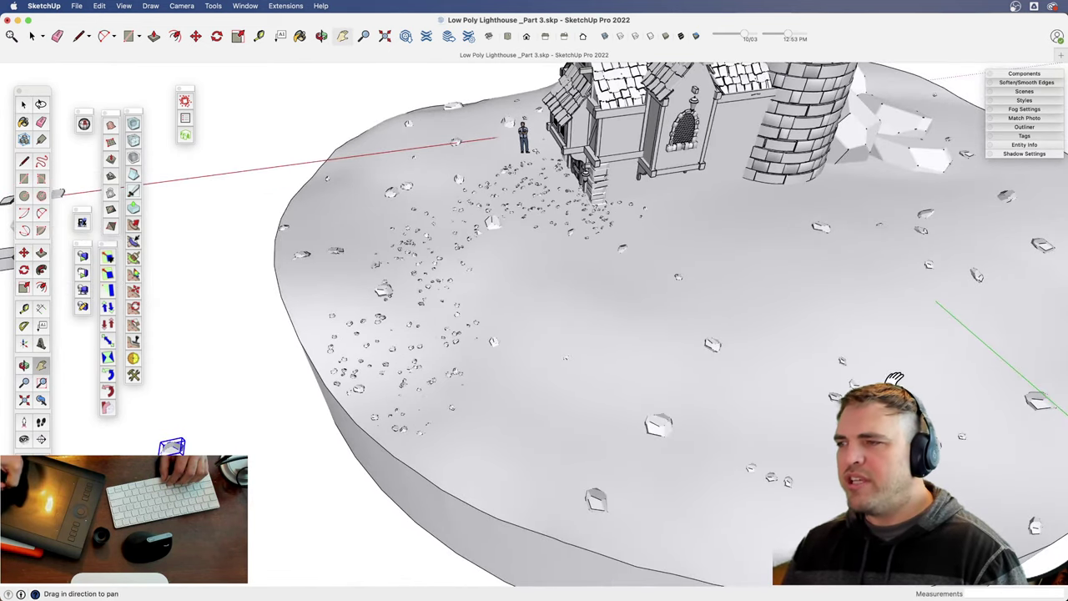
- Stamp multiple copies of the small rock across the open terrain beside the path with the Move tool's Stamp mode
key("z")
left_click_drag(503, 344, 389, 310)
key("h")
left_click_drag(278, 393, 440, 352)
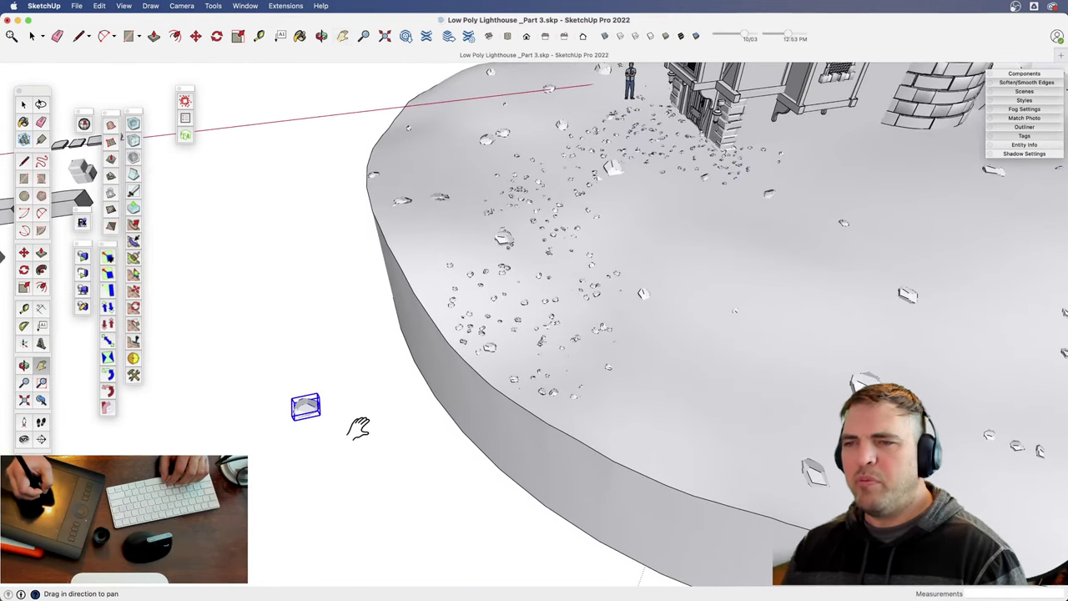
left_click_drag(359, 427, 332, 430)
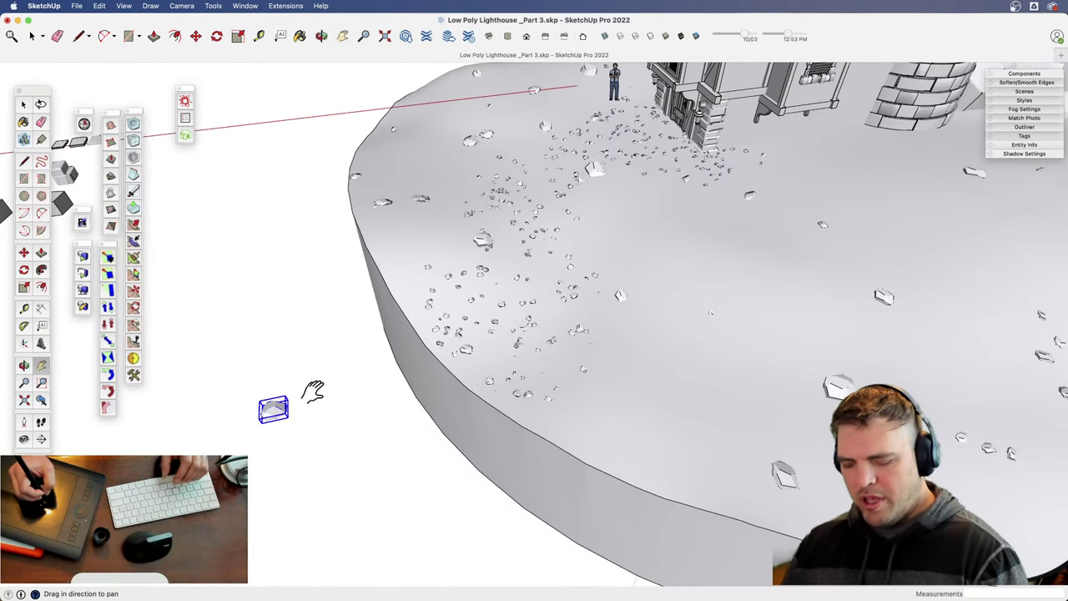
key("m")
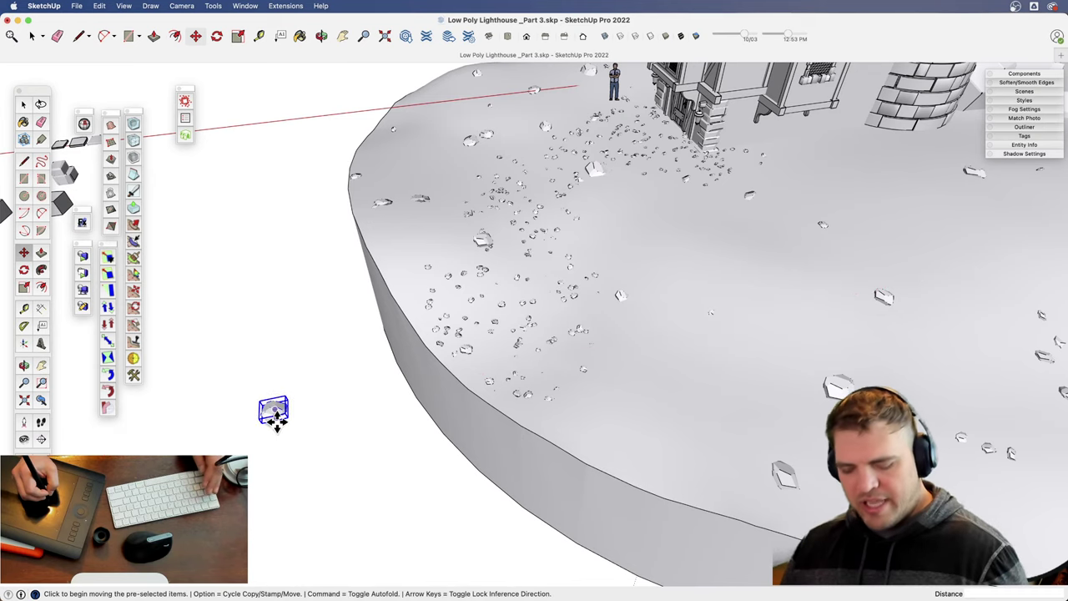
key("alt")
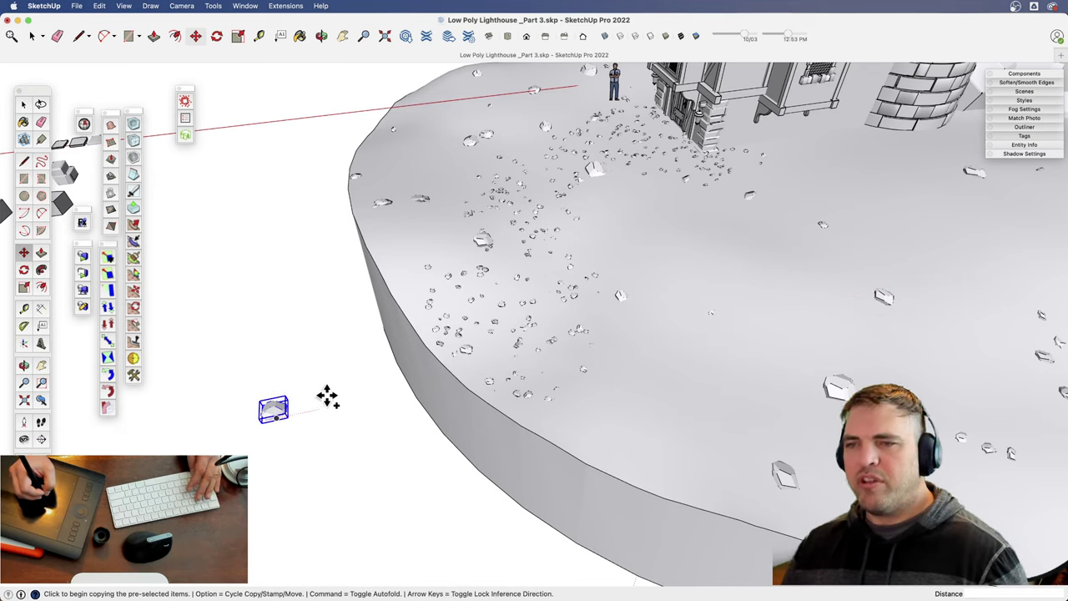
key("alt")
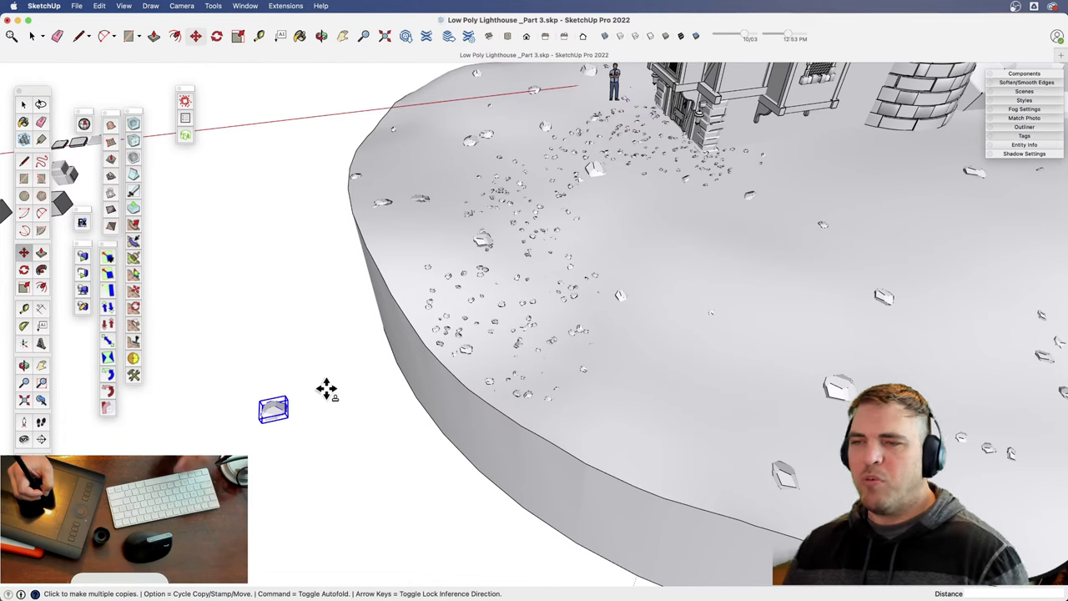
left_click(275, 414)
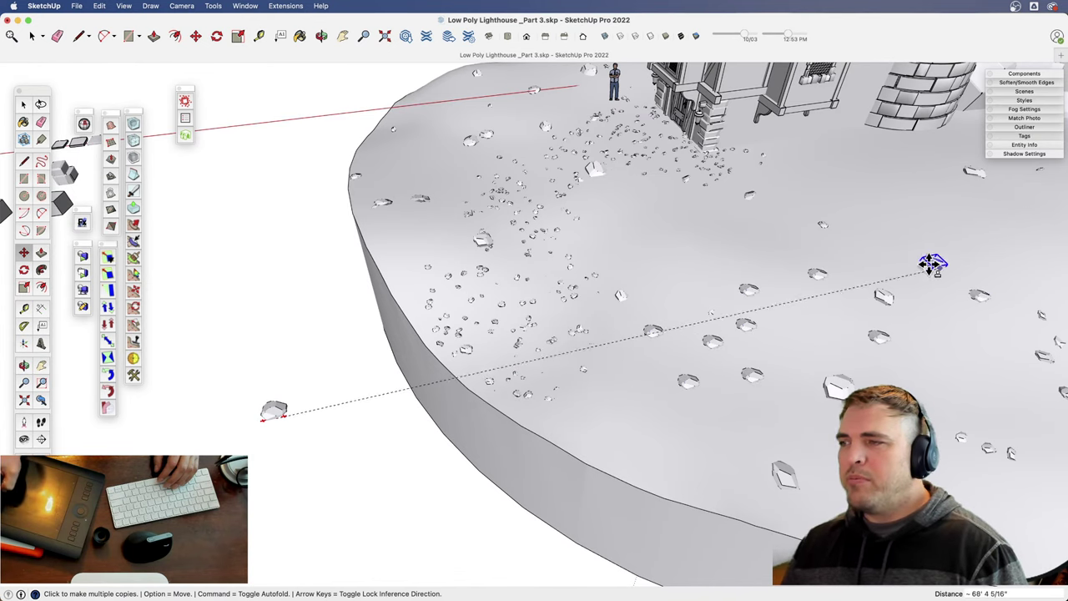
key("space")
- Stamp one last rock copy, select the stamped rocks and randomize them about their axis with scale 0.5 to 1.5 and rotation 3 to 90
left_click(786, 337)
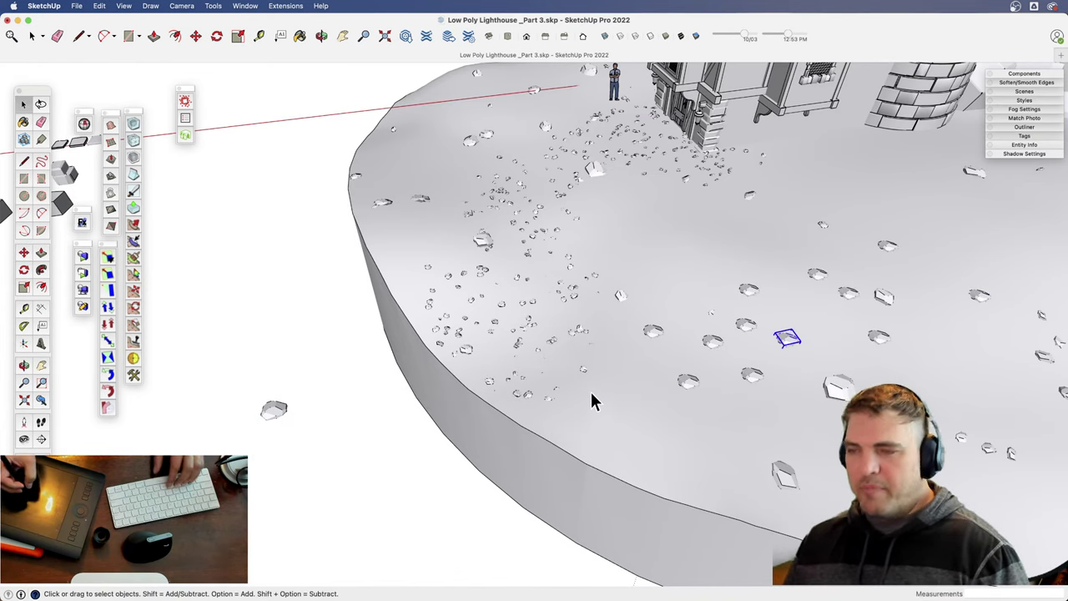
middle_click_drag(593, 401, 702, 436)
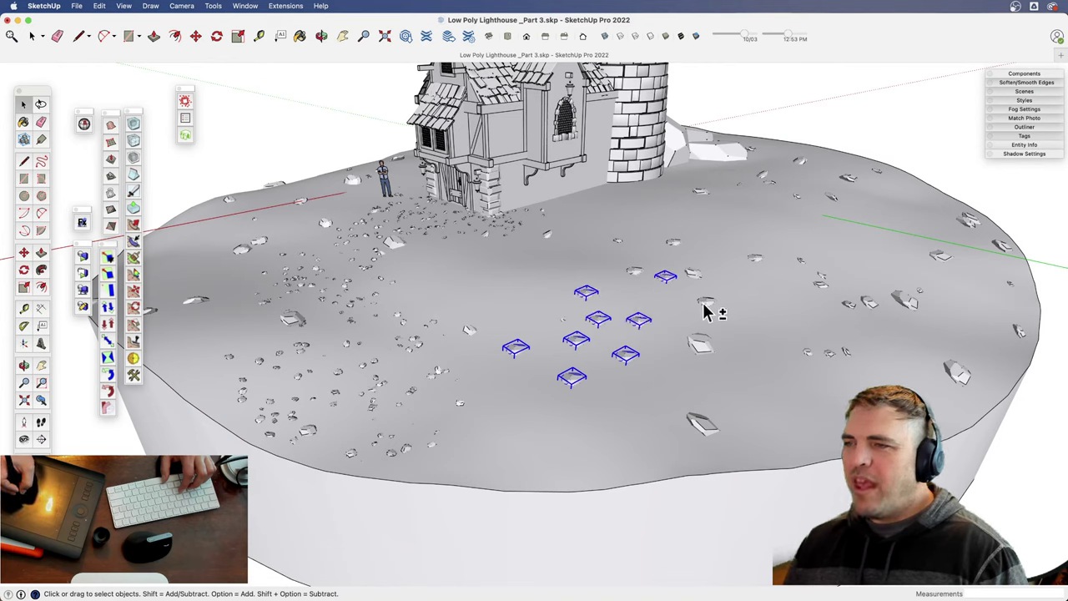
left_click(287, 6)
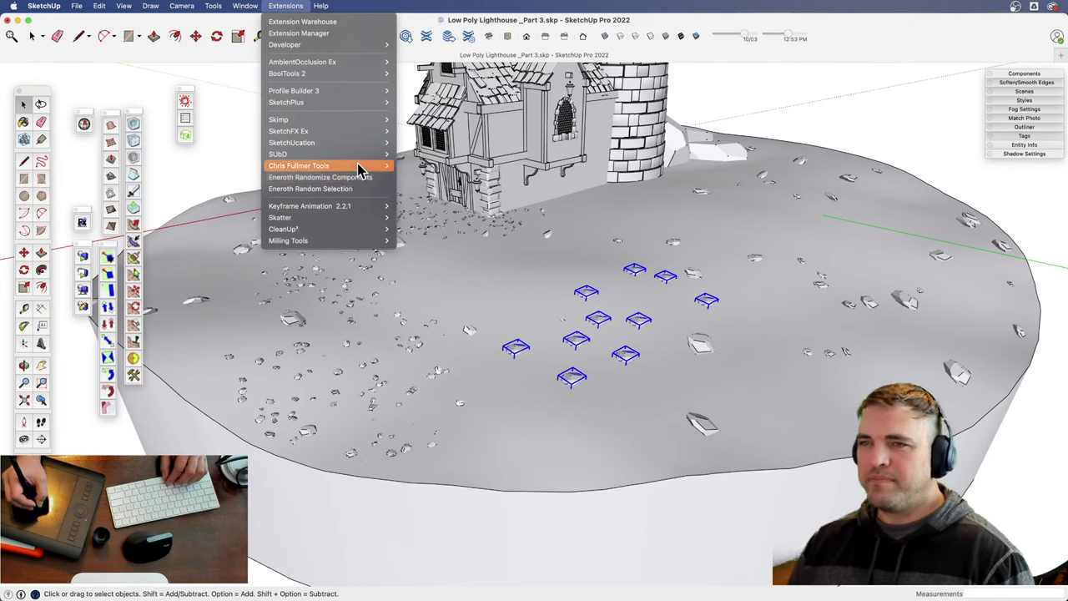
mouse_move(357, 166)
mouse_move(443, 182)
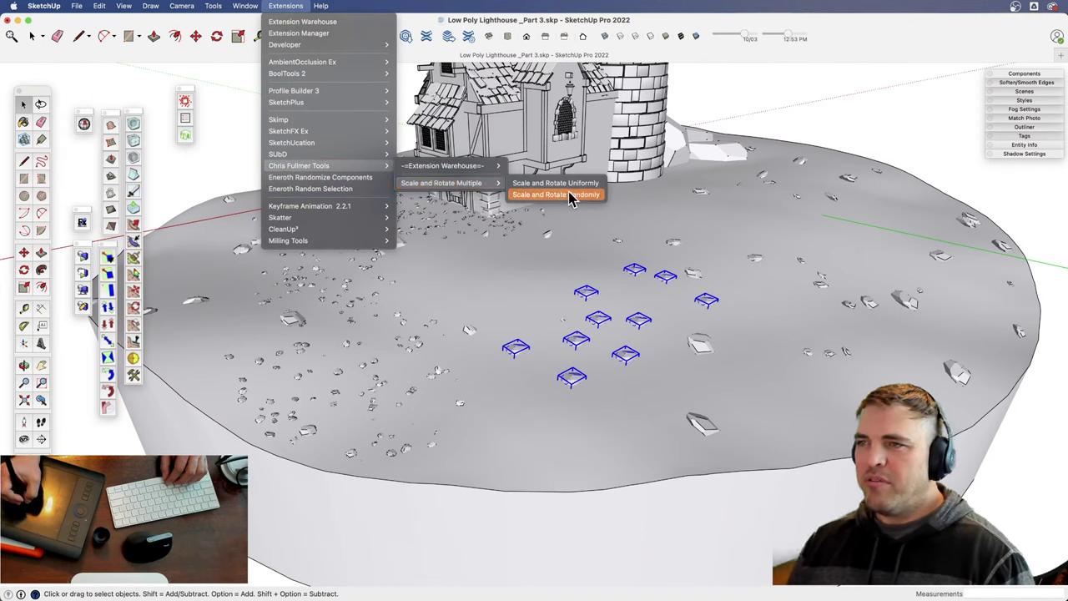
left_click(571, 197)
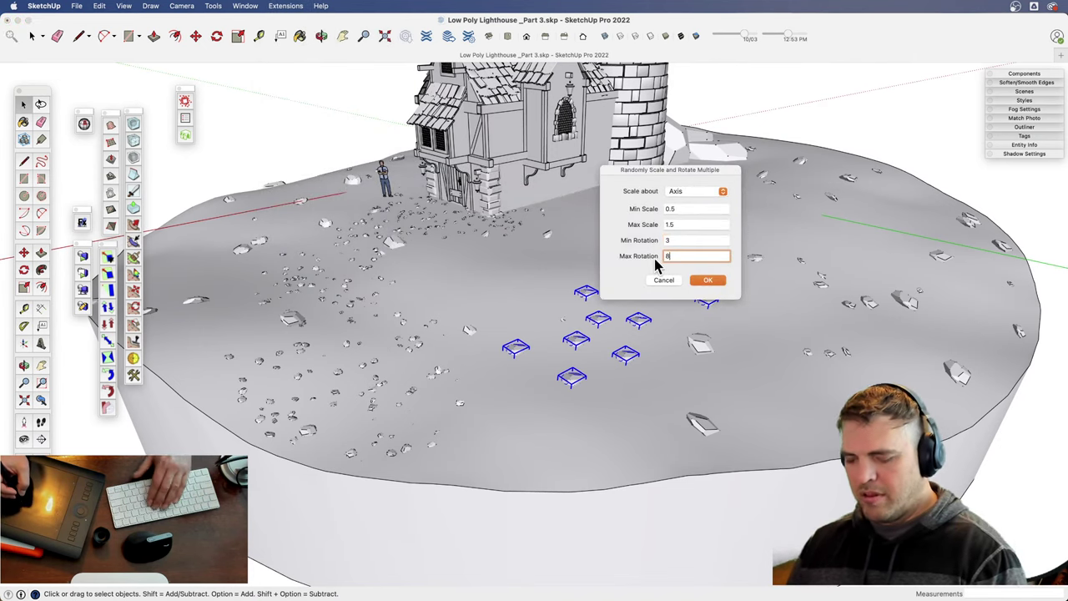
type("90")
left_click(708, 278)
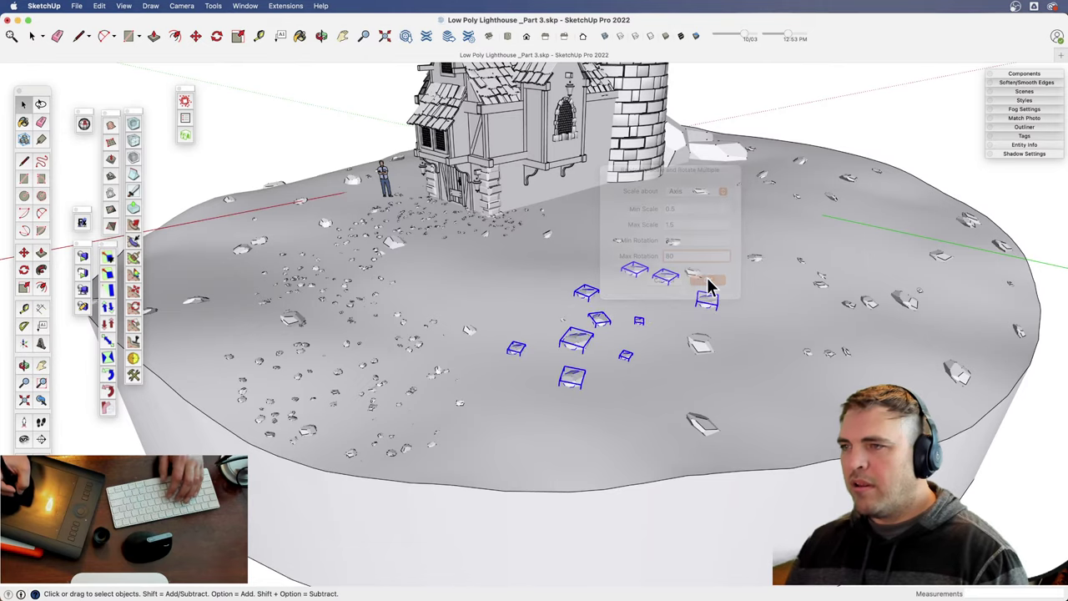
left_click(816, 142)
- Erase most of the randomized rocks clustered in the middle of the open terrain
middle_click_drag(639, 347, 534, 407)
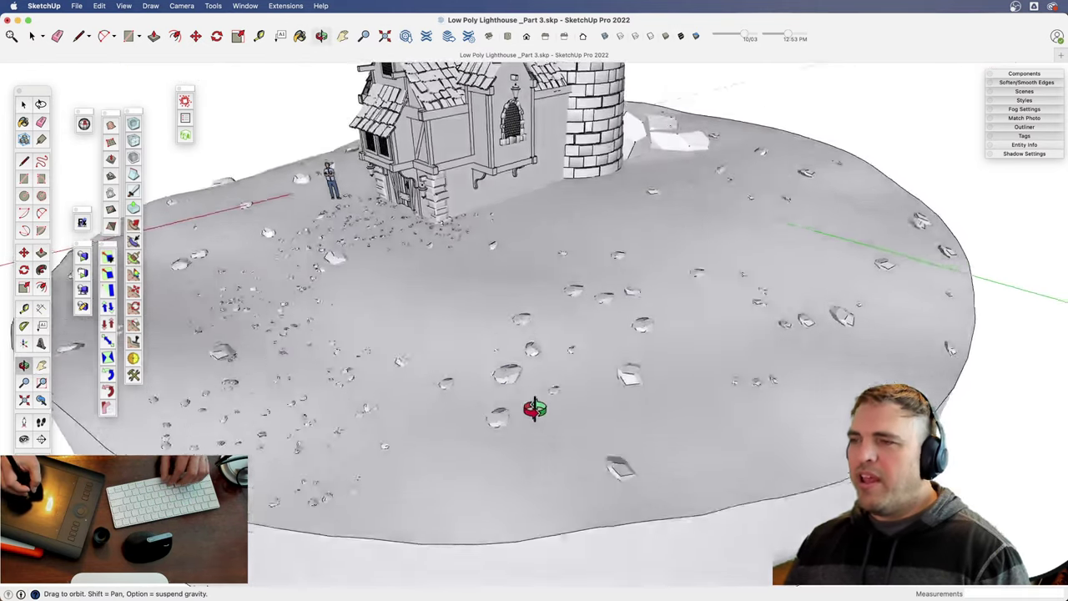
left_click_drag(535, 408, 522, 476)
key("z")
left_click_drag(544, 442, 539, 505)
key("h")
left_click_drag(529, 415, 593, 348)
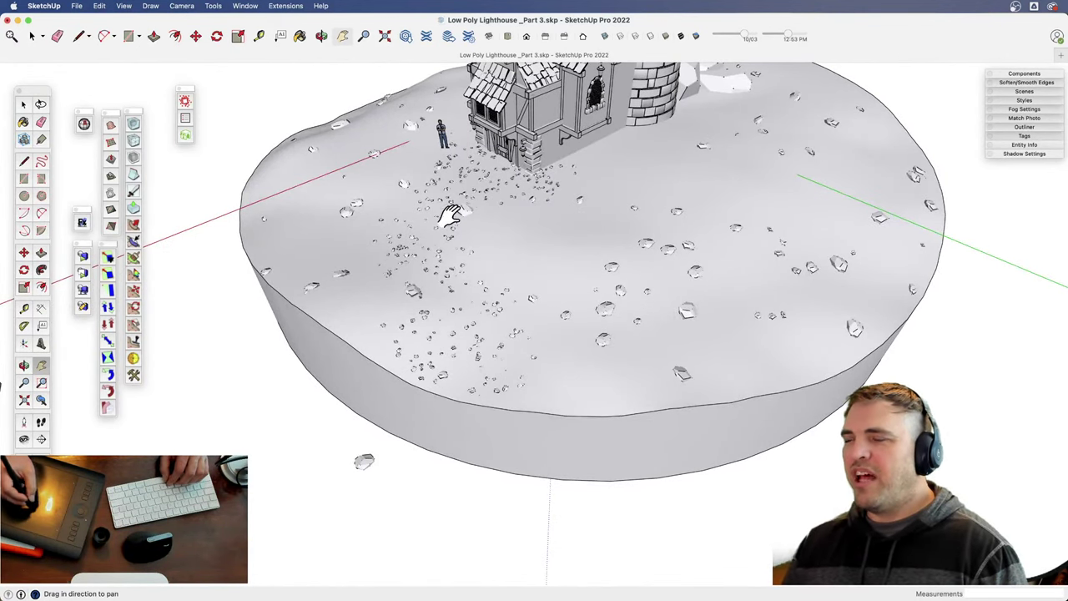
scroll(614, 334, "up", 10)
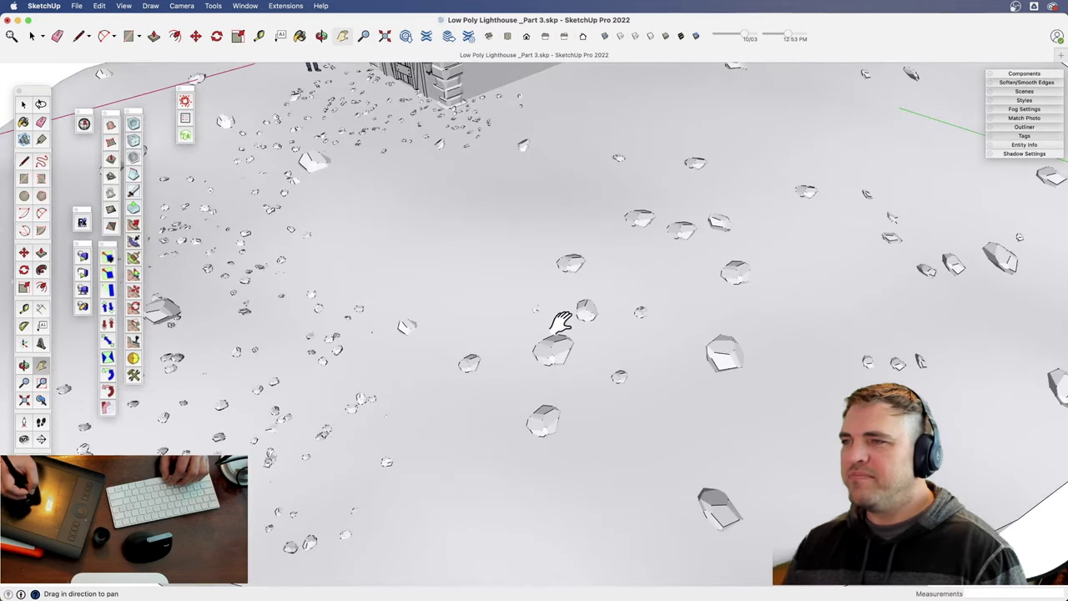
key("e")
left_click_drag(468, 359, 467, 362)
left_click_drag(551, 354, 569, 332)
left_click_drag(585, 314, 573, 268)
key("super+z")
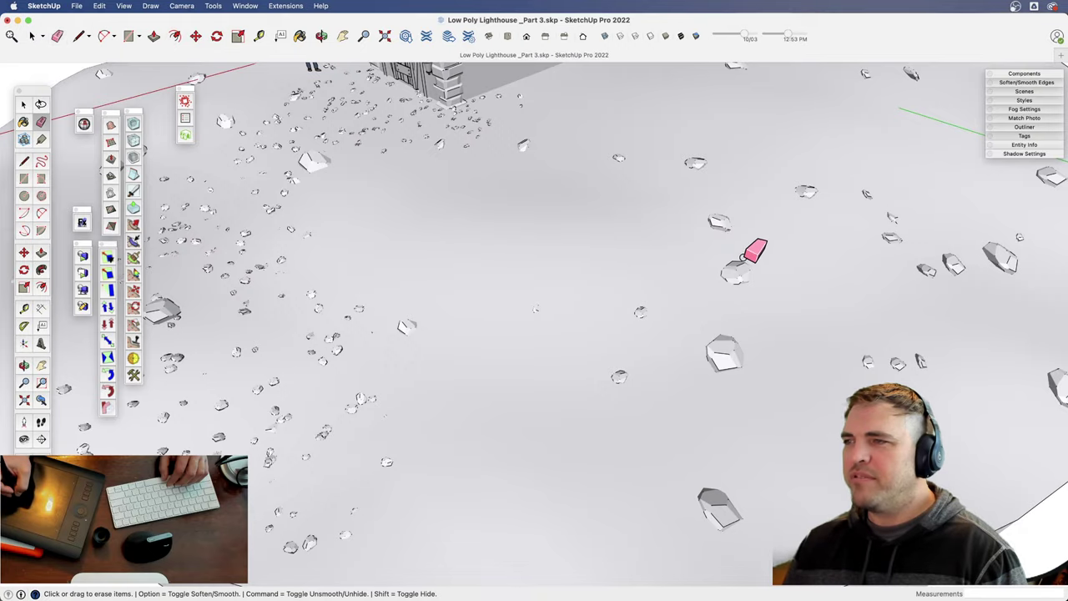
key("super+z")
key("super+z")
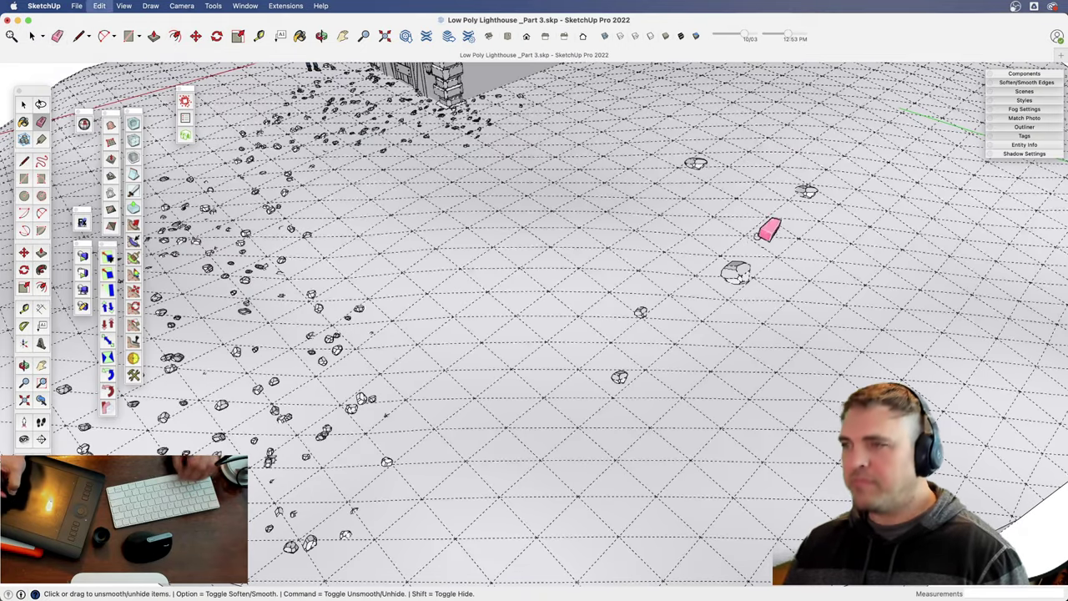
key("super+z")
- Move the small source rock away from the terrain's edge to the empty space beside the large flat source rock
key("z")
left_click_drag(572, 229, 504, 363)
key("h")
left_click_drag(500, 366, 481, 417)
middle_click_drag(481, 415, 454, 352)
key("space")
left_click(448, 350)
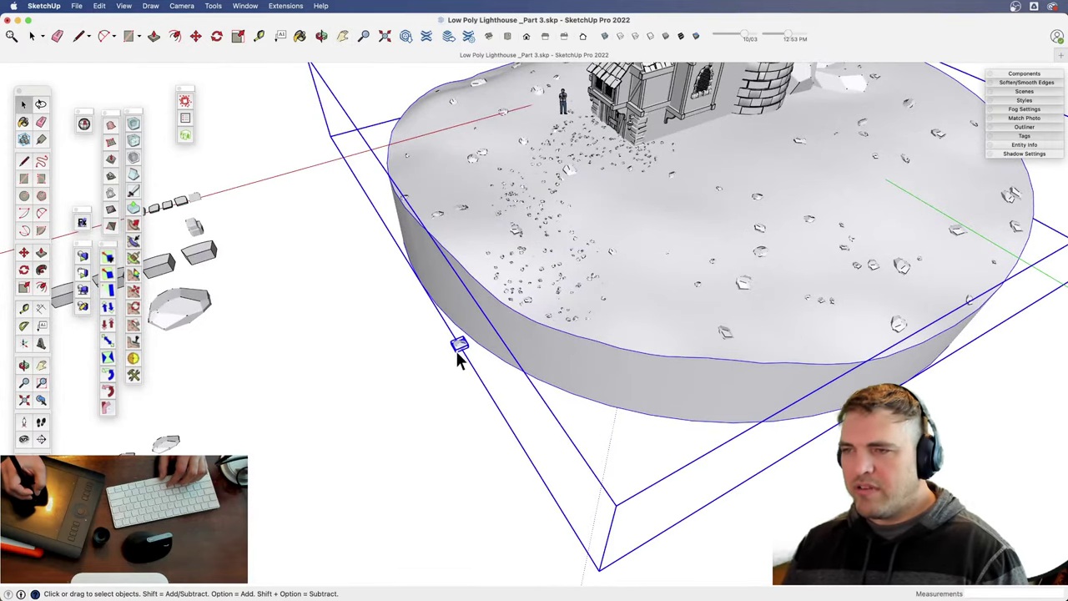
left_click(457, 350)
key("m")
left_click(450, 382)
left_click(202, 380)
key("space")
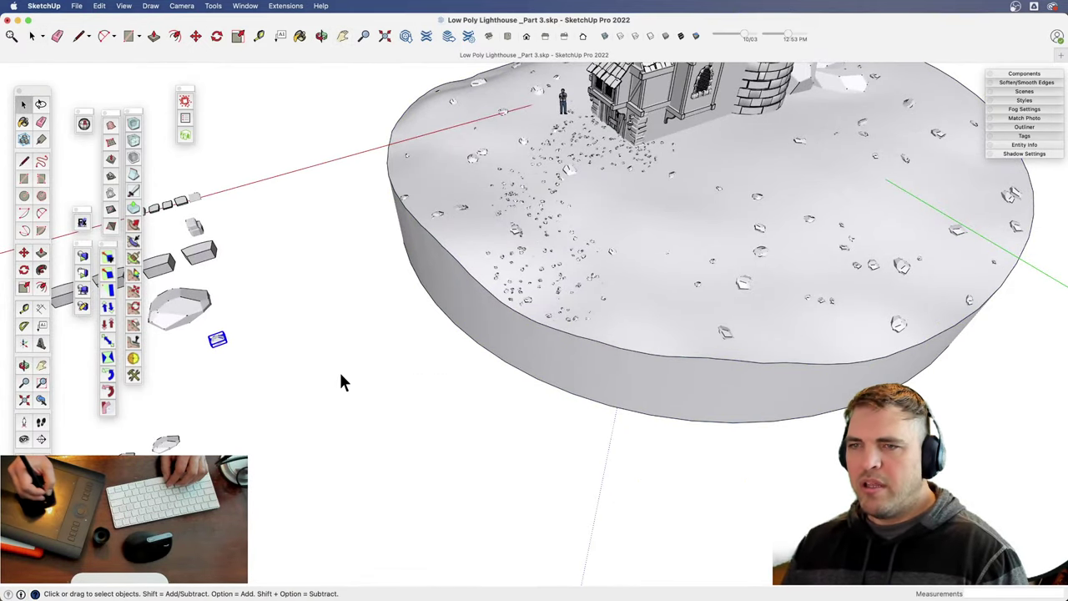
left_click(340, 372)
- Copy a group of boulders from the rock pile beside the tower to the open terrain beside the path
middle_click_drag(423, 308, 442, 360, "shift")
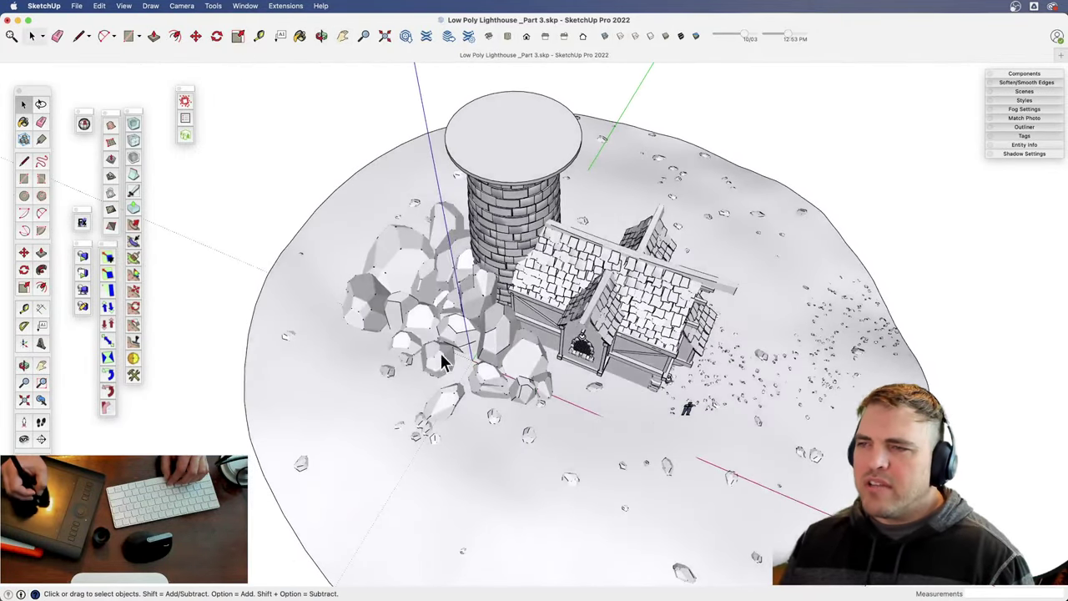
middle_click_drag(457, 319, 328, 387)
key("q")
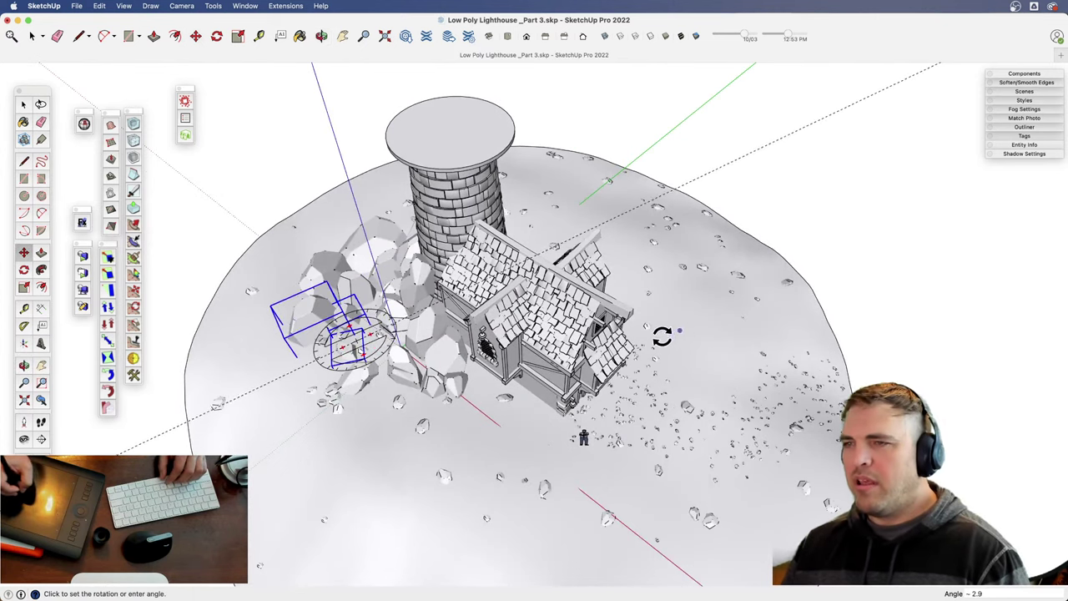
key("space")
key("m")
key("alt")
left_click(339, 357)
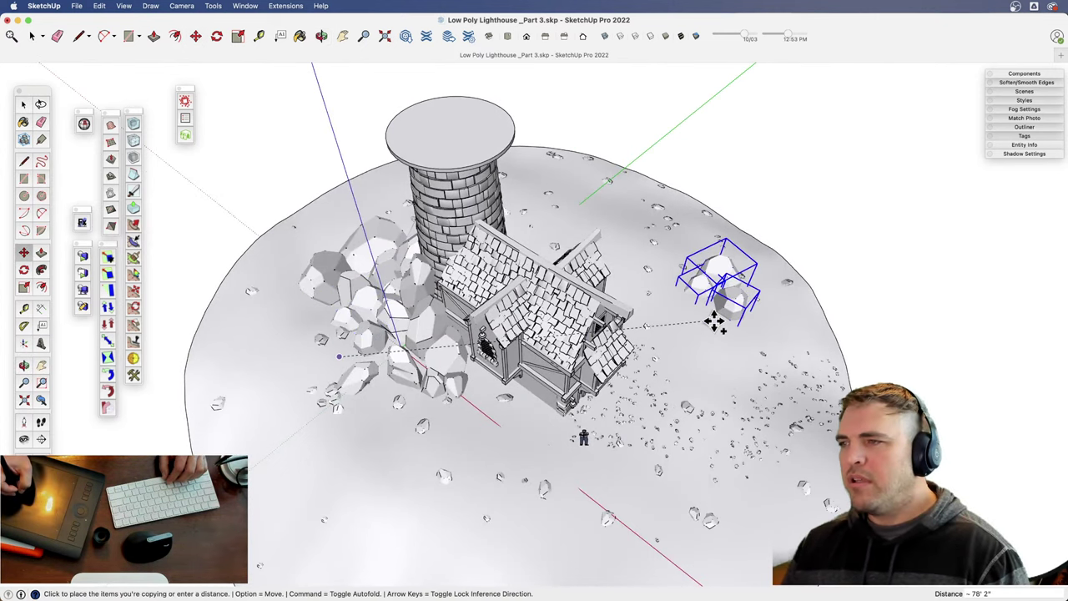
left_click(697, 267)
- Scale the copied boulder group up slightly and uniformly
middle_click_drag(697, 267, 608, 400)
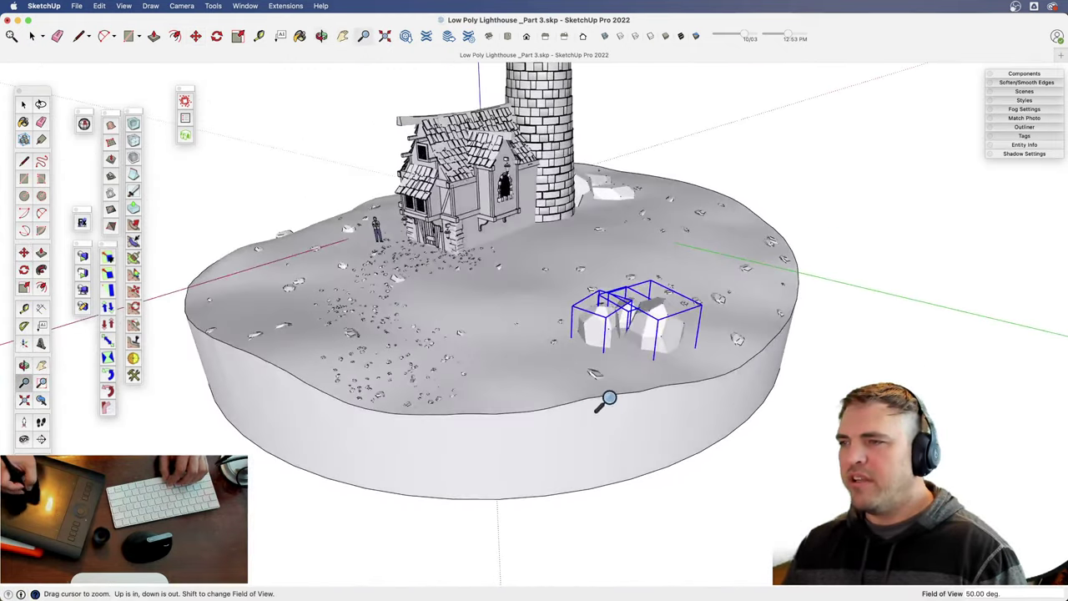
scroll(609, 400, "up", 5)
key("s")
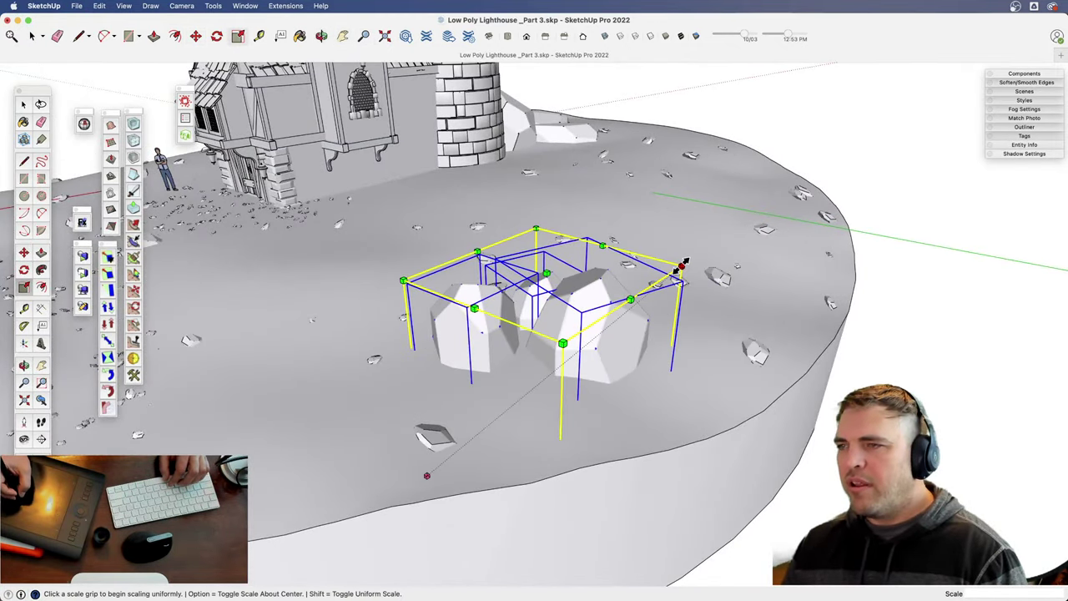
left_click_drag(681, 266, 705, 246)
key("space")
- Sink the medium boulder copy partly into the terrain and shift it away from the largest one
middle_click_drag(607, 271, 512, 306)
left_click(473, 302)
key("m")
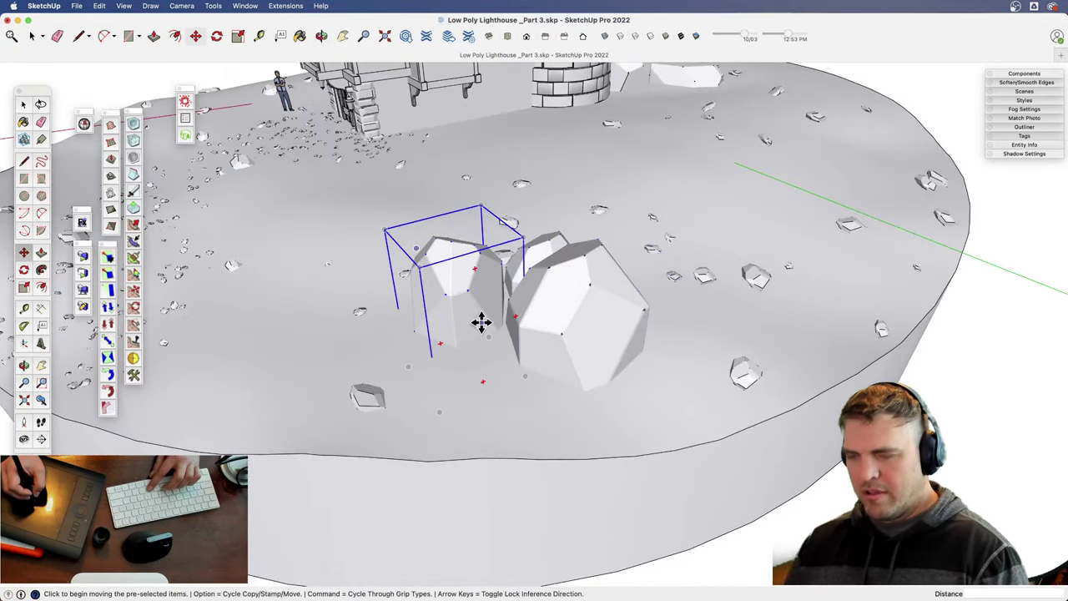
left_click(482, 322)
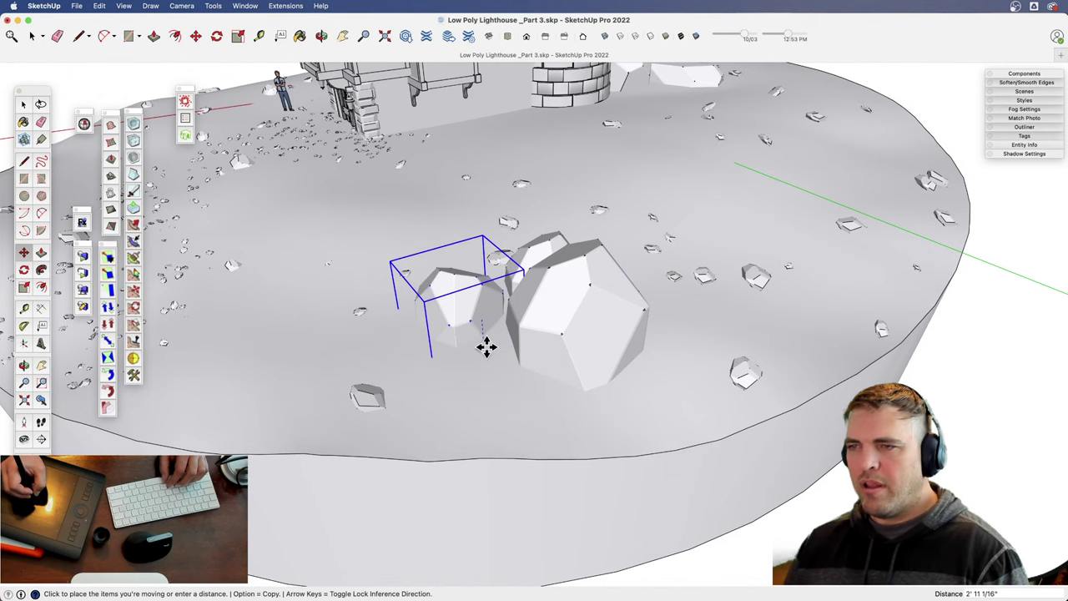
left_click(443, 376)
- Move the largest boulder copy away from its neighbours and rotate it 45 degrees
key("h")
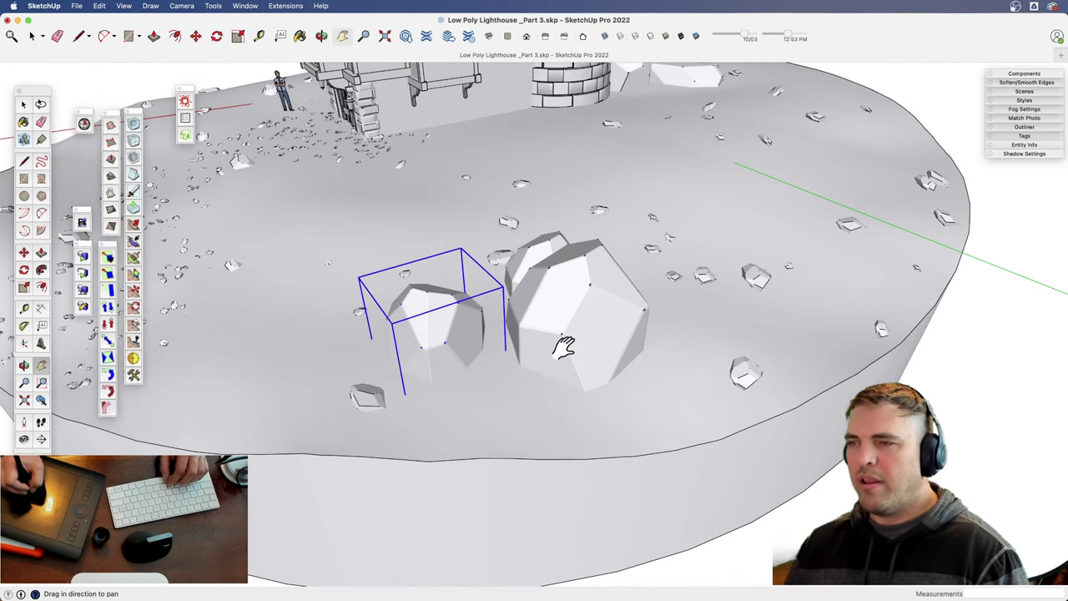
middle_click_drag(562, 347, 598, 392)
key("space")
left_click(622, 383)
key("m")
left_click(635, 385)
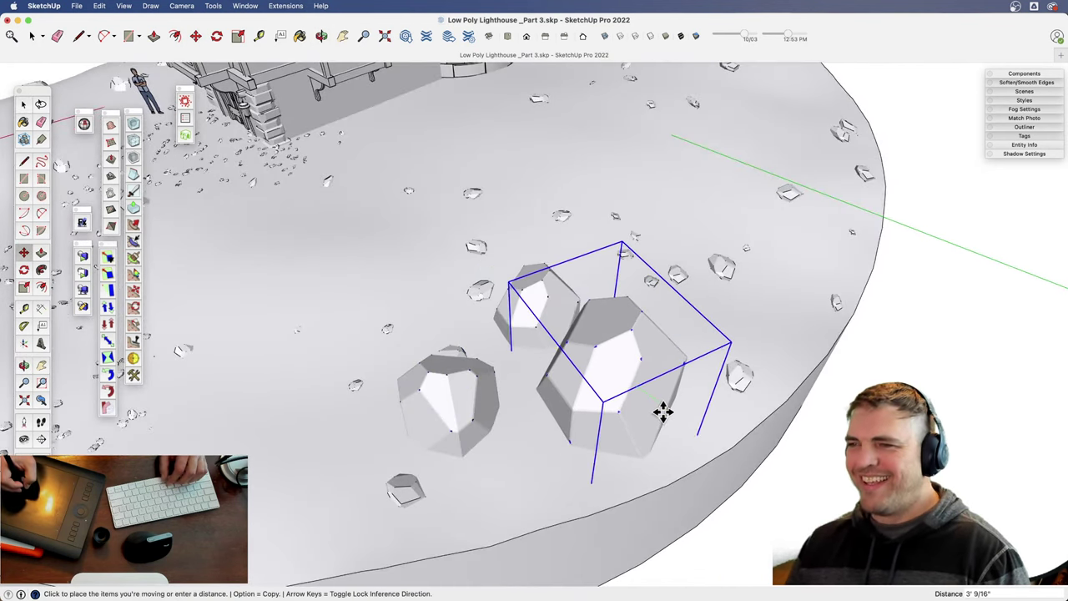
left_click(677, 346)
left_click(656, 353)
left_click(597, 331)
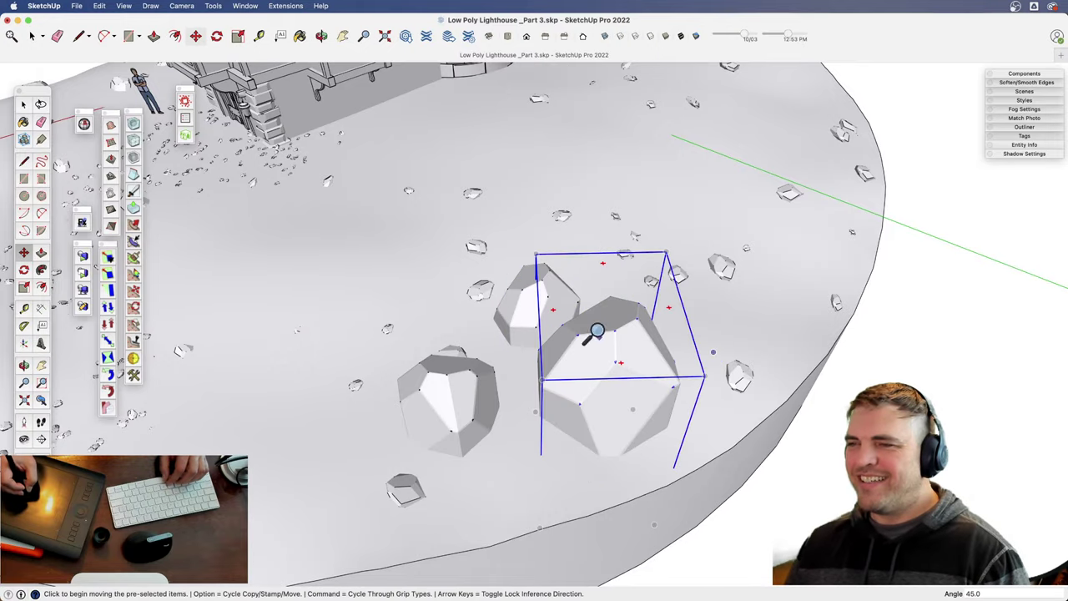
- Lower the largest boulder copy deeper into the terrain
scroll(597, 332, "down", 5)
middle_click_drag(567, 429, 492, 350)
scroll(787, 331, "up", 5)
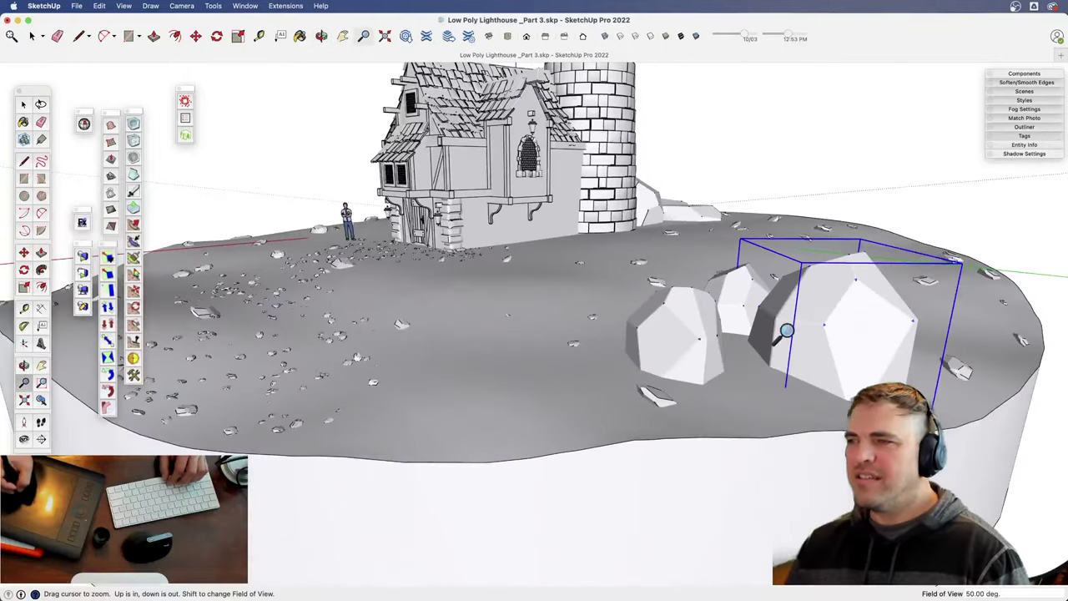
key("m")
left_click(858, 324)
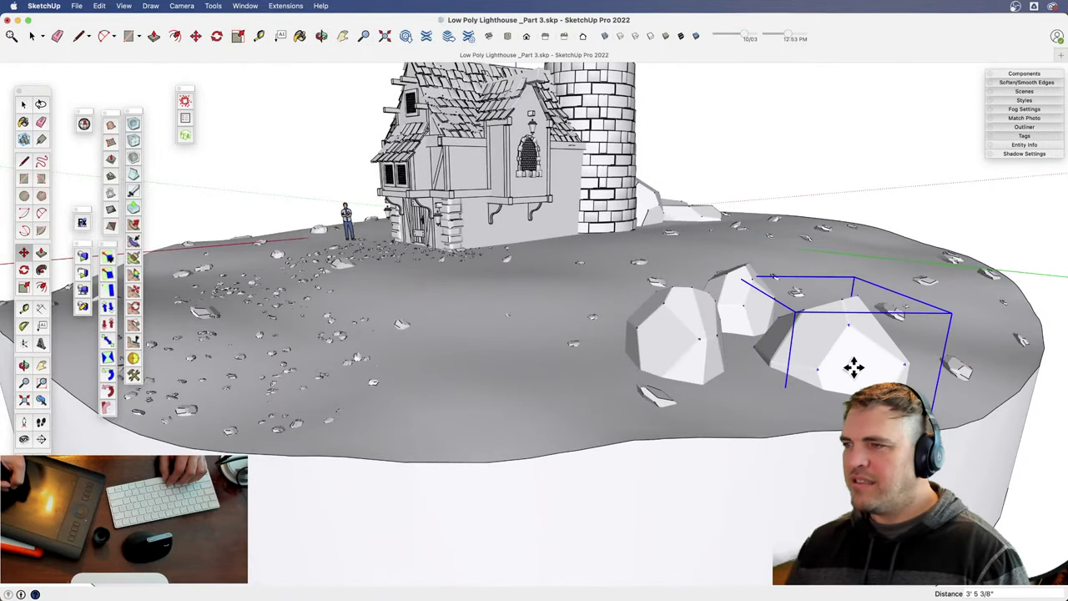
middle_click_drag(853, 367, 429, 399)
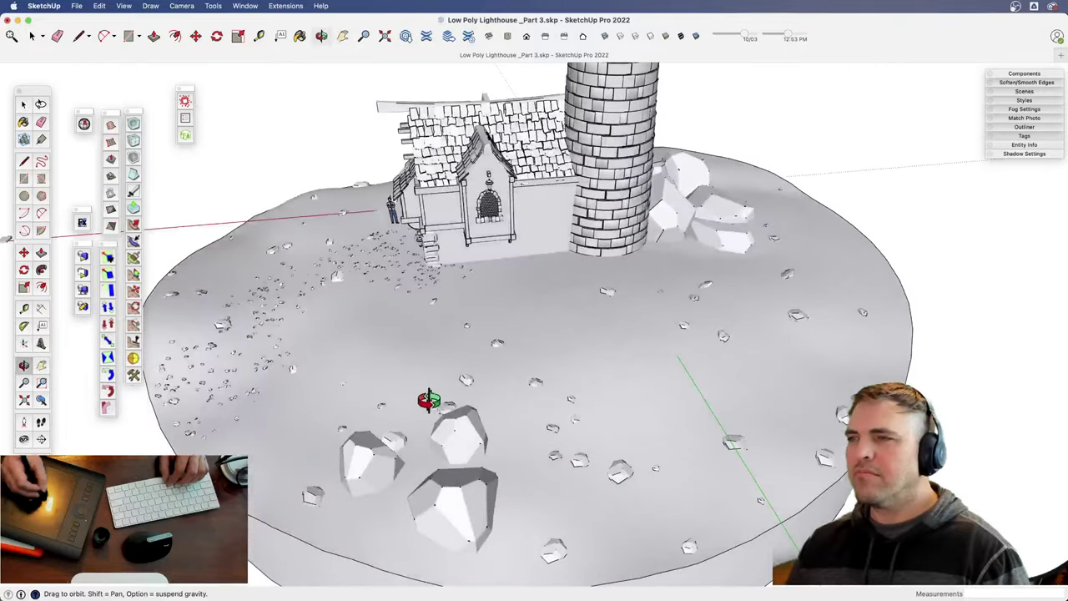
- Copy two elongated boulders from beside the tower to the open terrain near the green axis
middle_click_drag(693, 324, 722, 300)
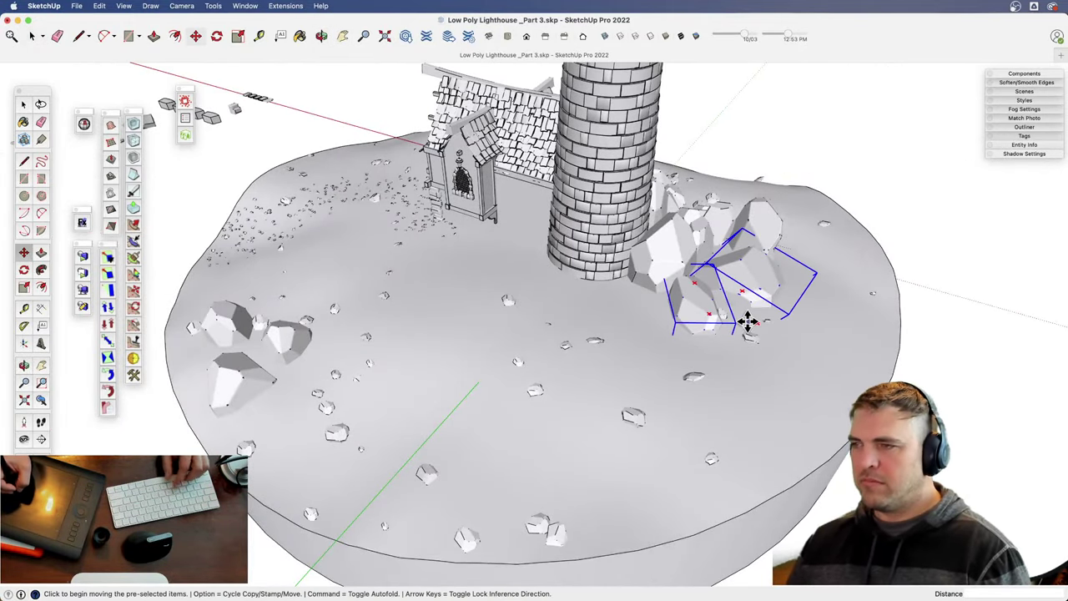
key("m")
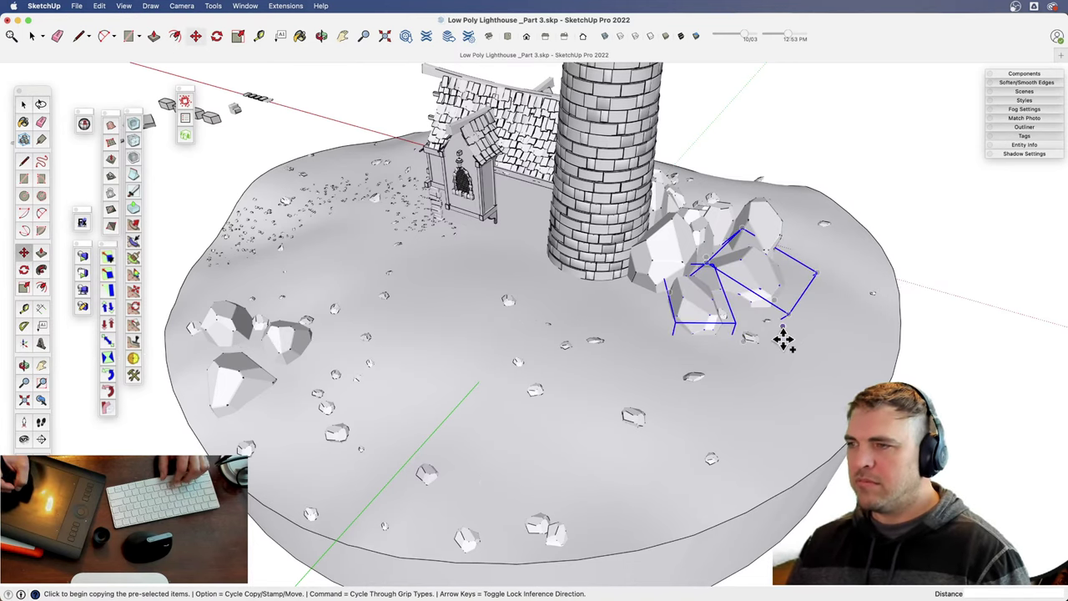
left_click(782, 338)
left_click(476, 488)
middle_click_drag(476, 488, 533, 442)
key("s")
key("space")
- Rotate one of the two elongated boulder copies in place with the Move tool's rotation grip
left_click(507, 365)
middle_click_drag(548, 395, 493, 445)
scroll(488, 449, "up", 1)
left_click_drag(488, 449, 484, 384)
key("h")
left_click_drag(484, 384, 541, 373)
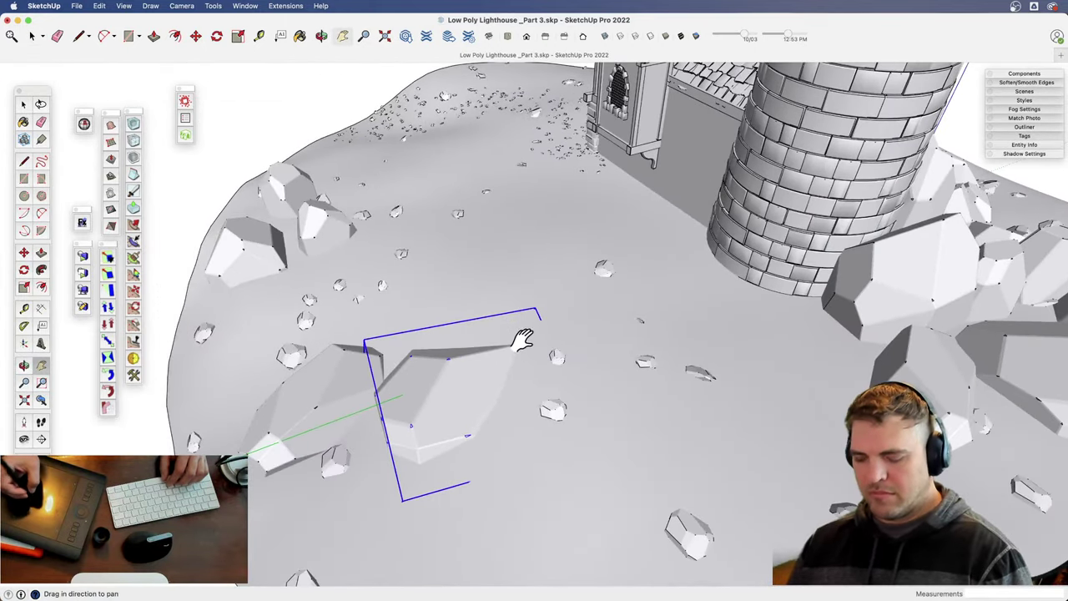
middle_click_drag(522, 338, 700, 365)
key("m")
left_click(724, 392)
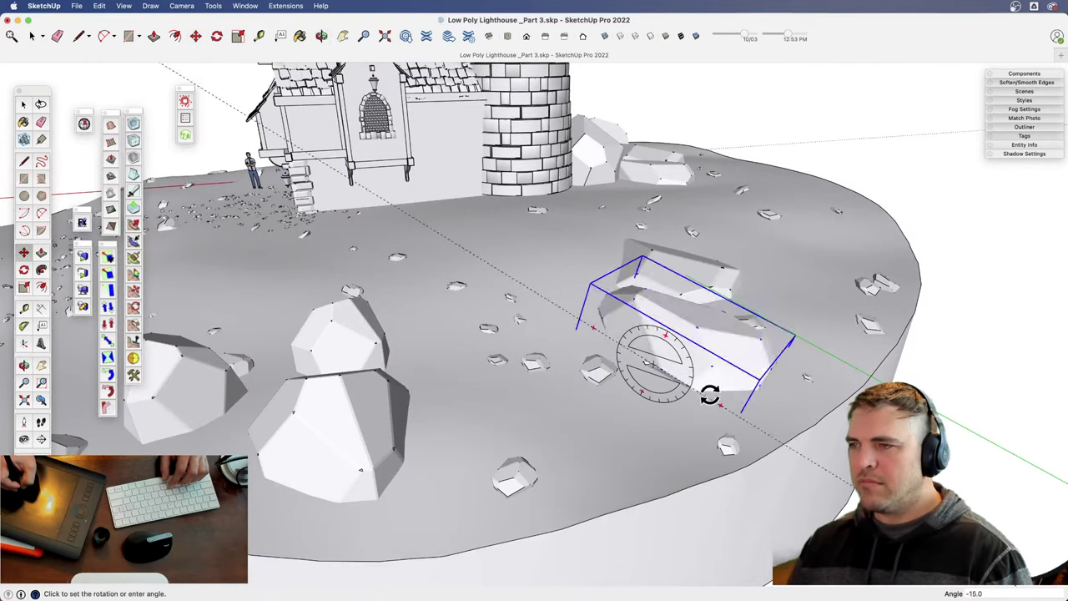
left_click(599, 336)
- Examine the pebble path, the scattered rocks and the added boulders across the whole terrain from several angles and distances
middle_click_drag(599, 336, 675, 200)
key("space")
scroll(546, 346, "down", 5)
scroll(534, 334, "up", 4)
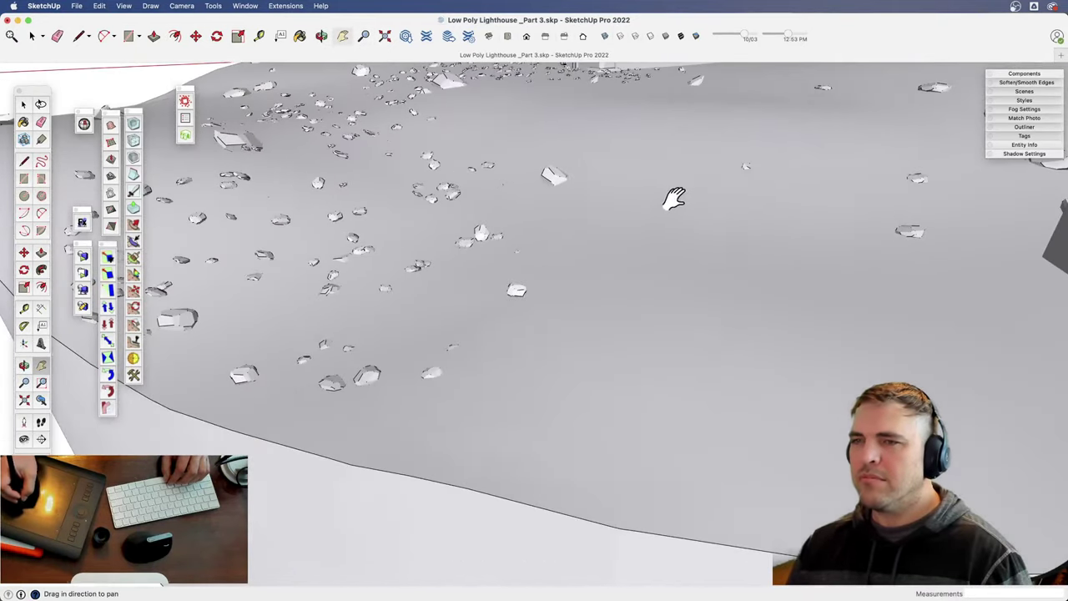
left_click_drag(675, 200, 479, 438)
middle_click_drag(479, 439, 673, 358, "shift")
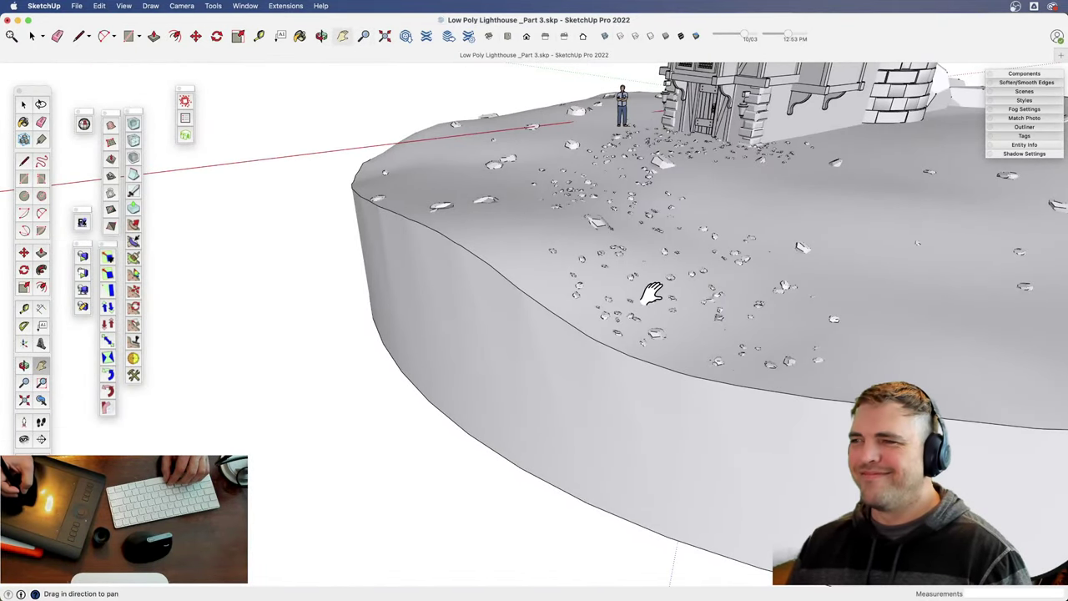
middle_click_drag(757, 324, 517, 351, "shift")
scroll(467, 376, "down", 5)
middle_click_drag(406, 405, 532, 395, "shift")
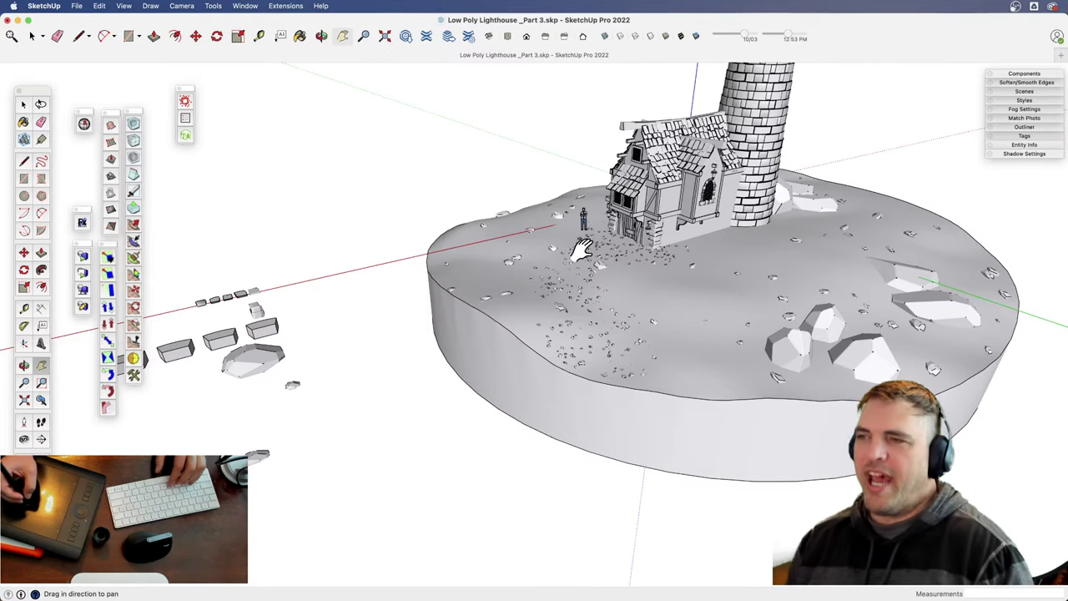
left_click_drag(608, 319, 615, 356)
key("o")
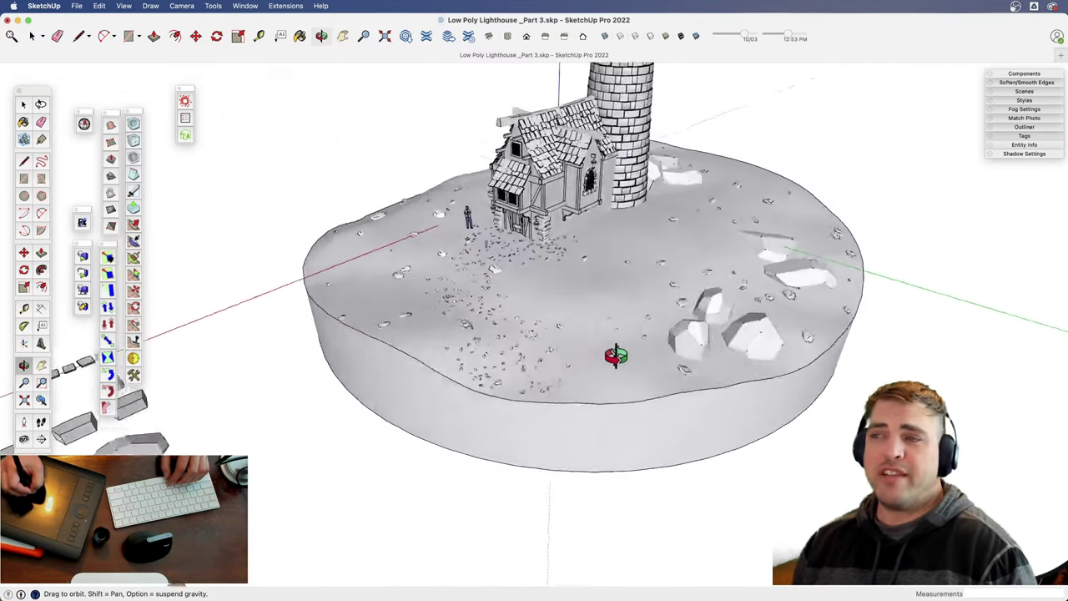
middle_click_drag(616, 356, 696, 345)
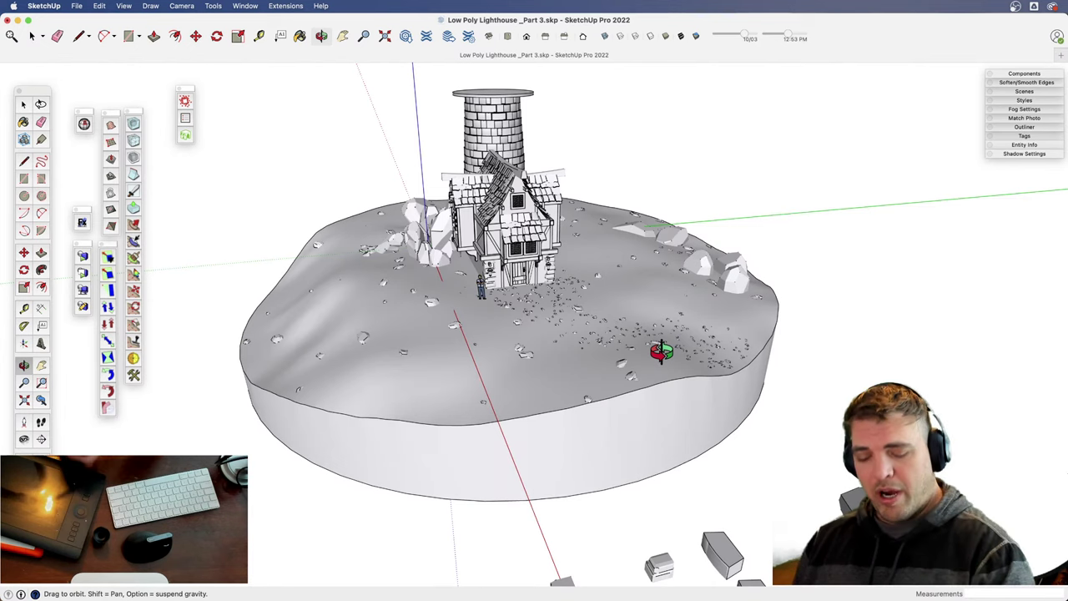
- Examine the lighthouse, pebble path, scattered rocks and boulder groups on the terrain from several angles and distances
left_click_drag(642, 305, 591, 393)
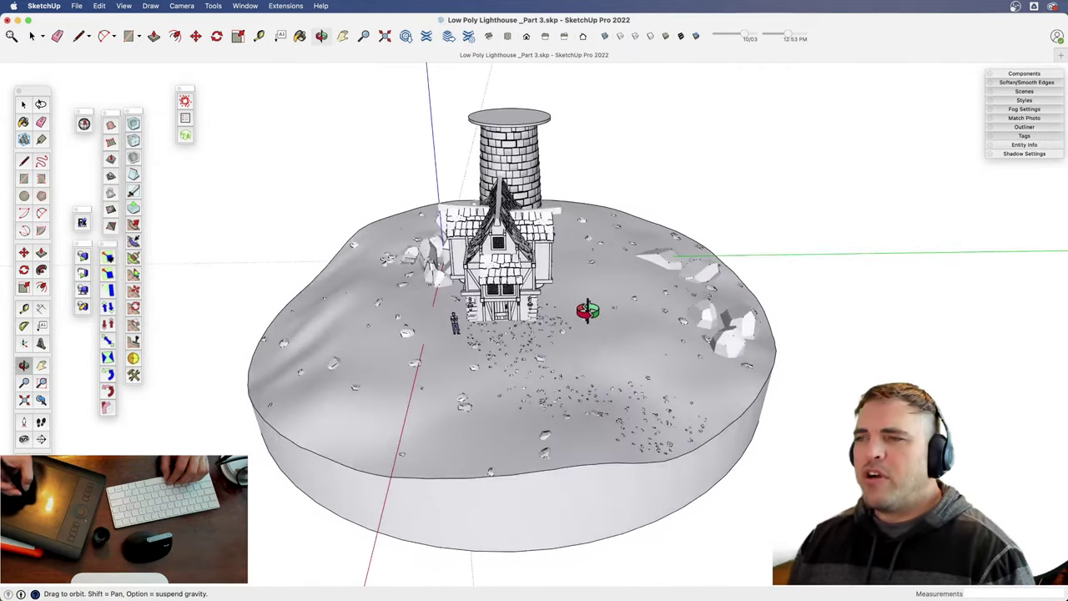
key("h")
left_click_drag(678, 372, 569, 391)
scroll(572, 404, "up", 6)
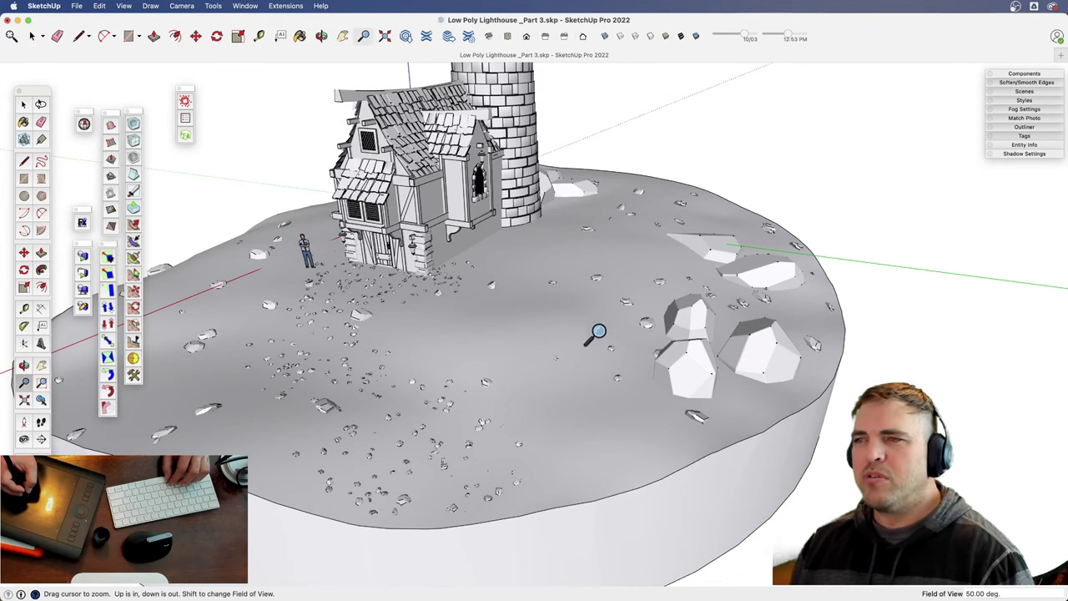
scroll(584, 367, "down", 5)
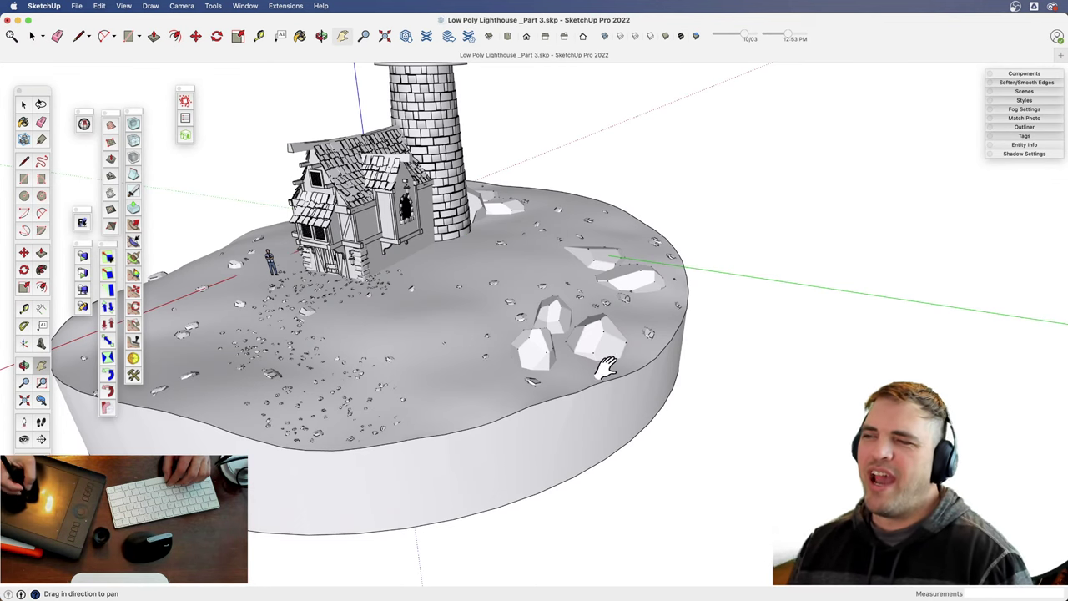
key("o")
left_click_drag(511, 371, 538, 463)
key("z")
key("h")
left_click_drag(507, 390, 538, 305)
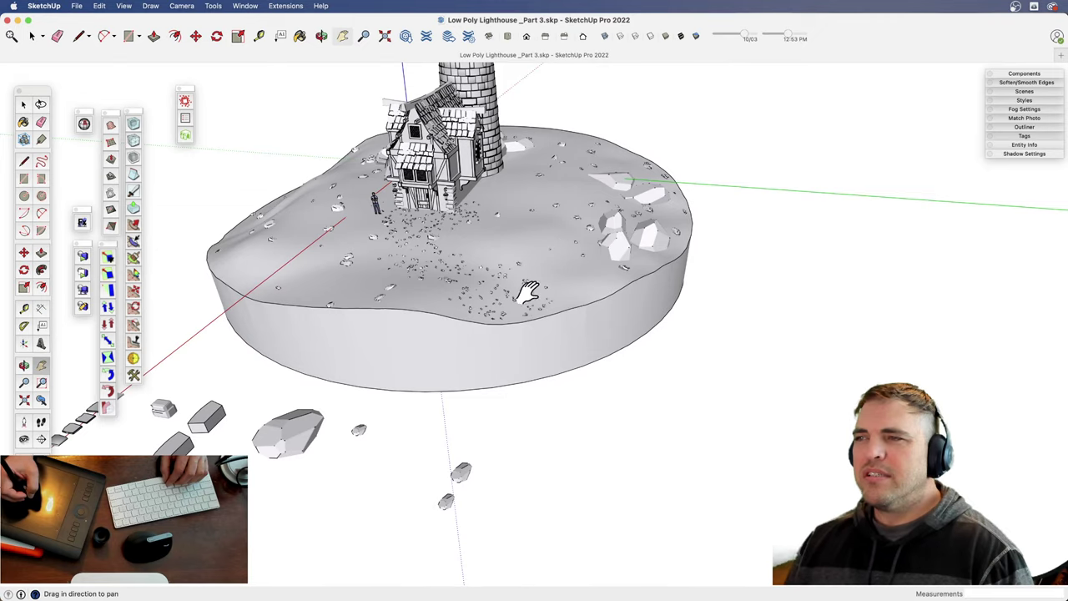
middle_click_drag(749, 336, 667, 393)
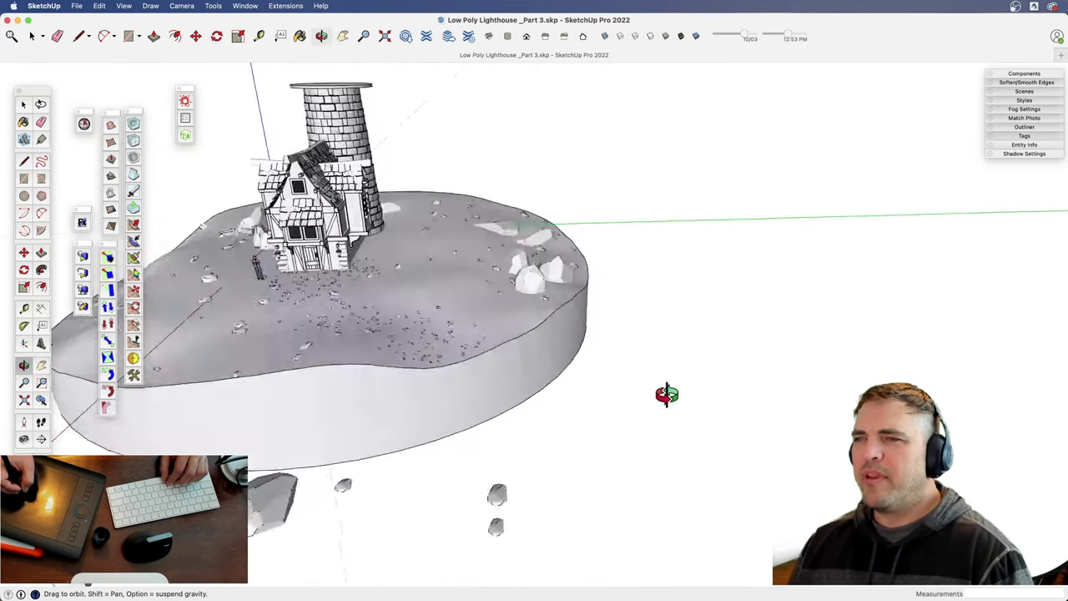
scroll(586, 391, "up", 3)
left_click_drag(585, 391, 502, 388)
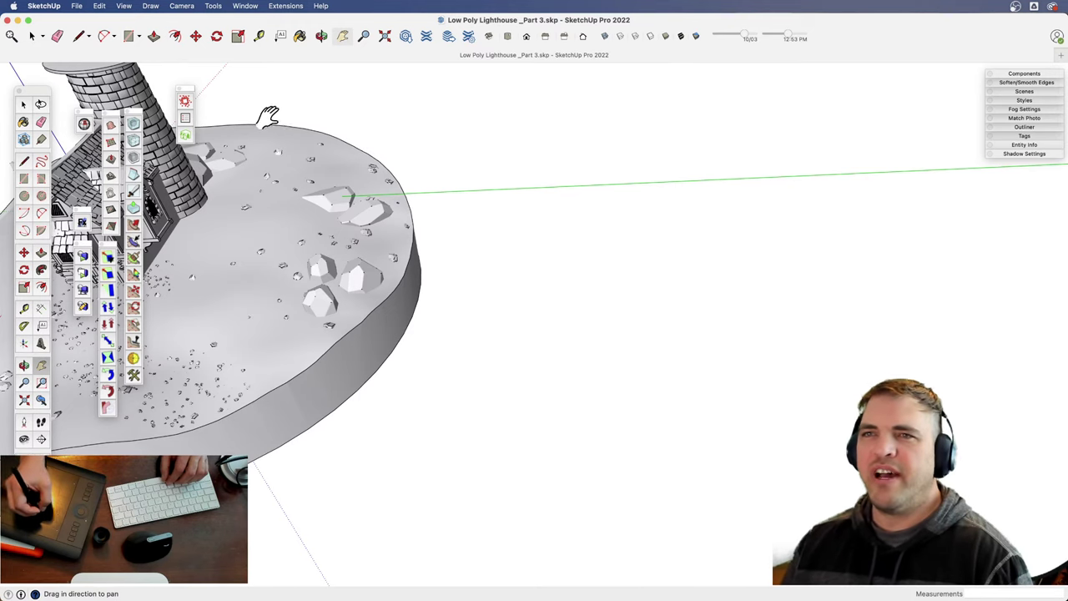
left_click_drag(631, 326, 579, 350)
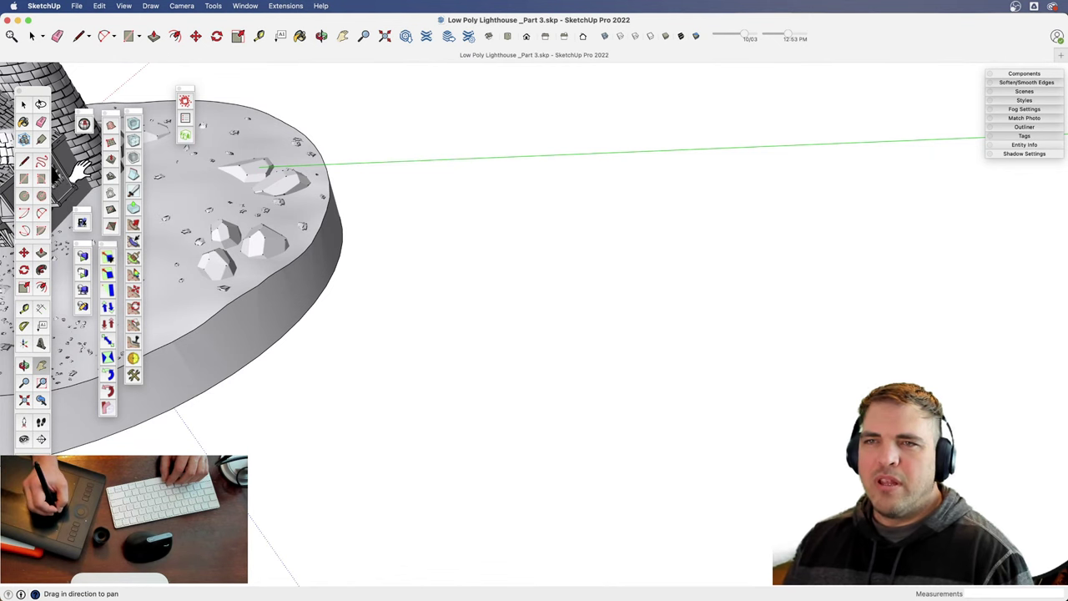
- Start a new model and delete the default scale figure and the small plaque beside it
left_click(76, 6)
left_click(92, 31)
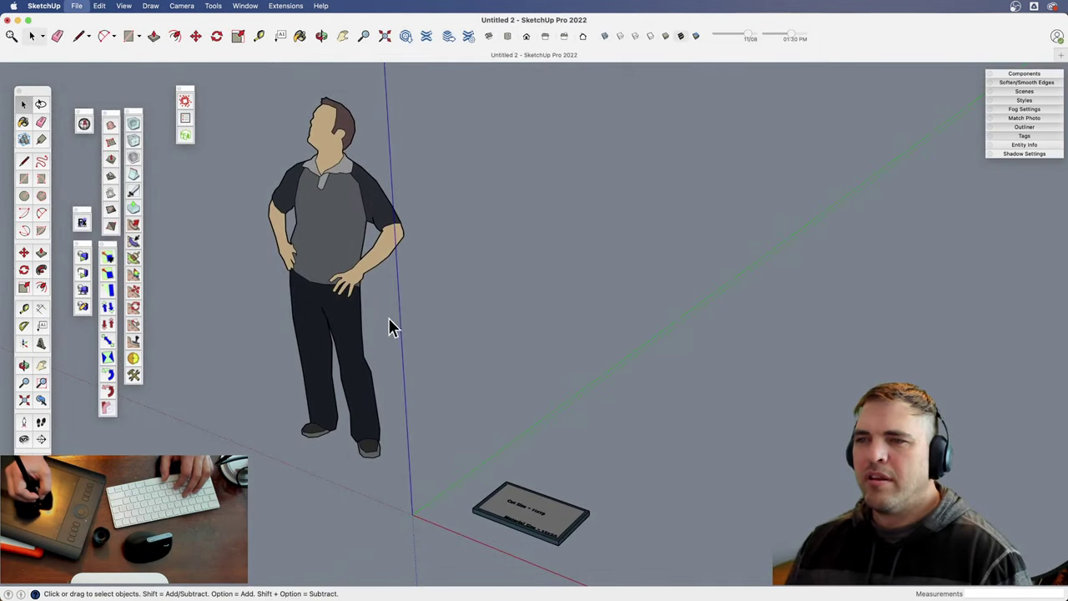
left_click(389, 317)
key("Delete")
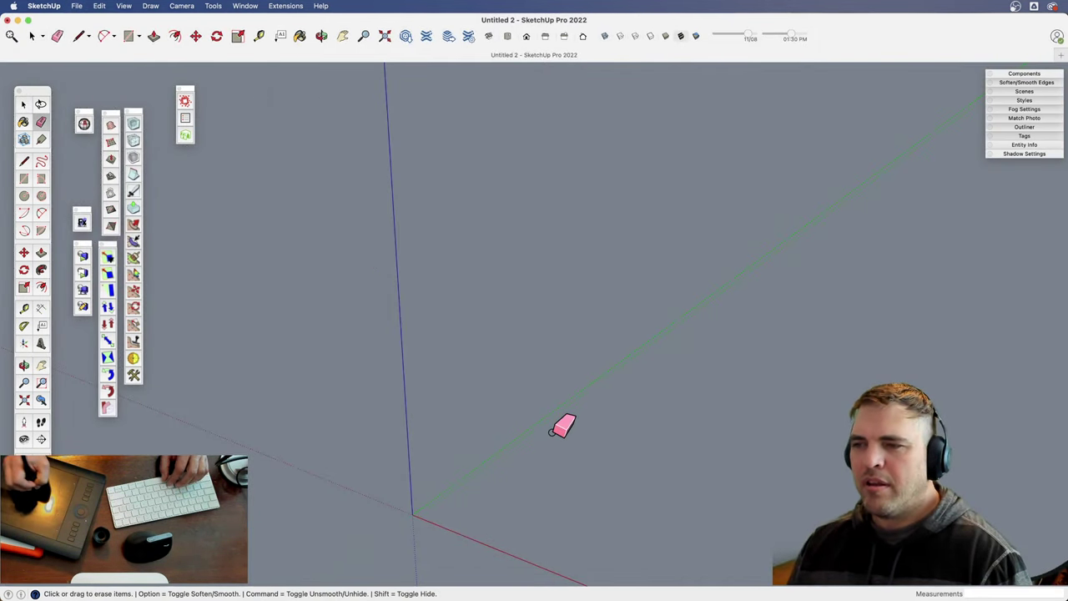
- Draw a flat hexagon on the ground plane between the red and green axes
key("z")
key("h")
left_click_drag(604, 469, 457, 421)
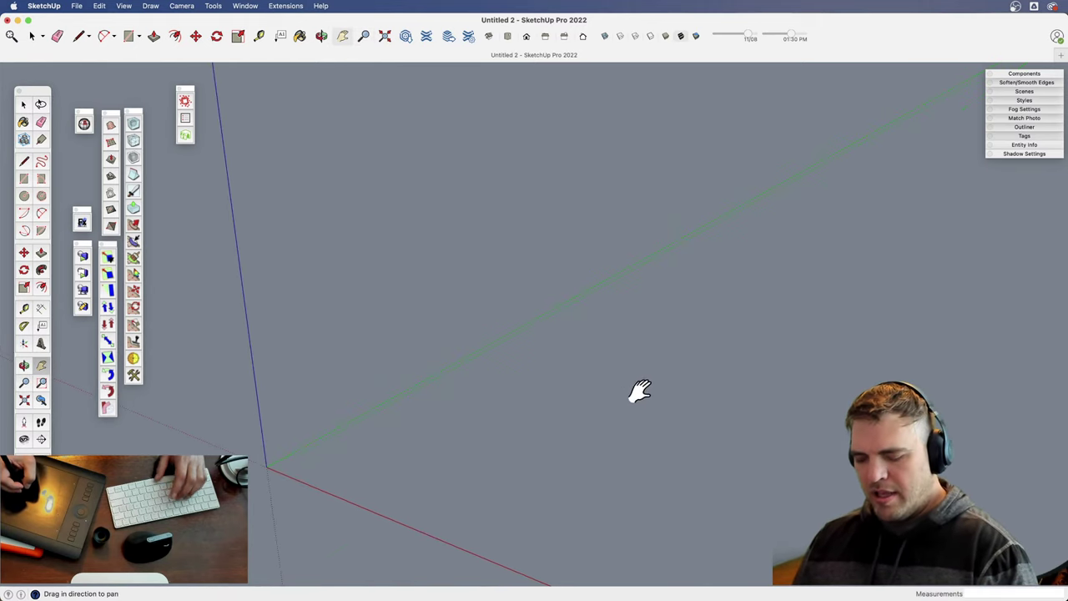
key("shift+p")
left_click(696, 405)
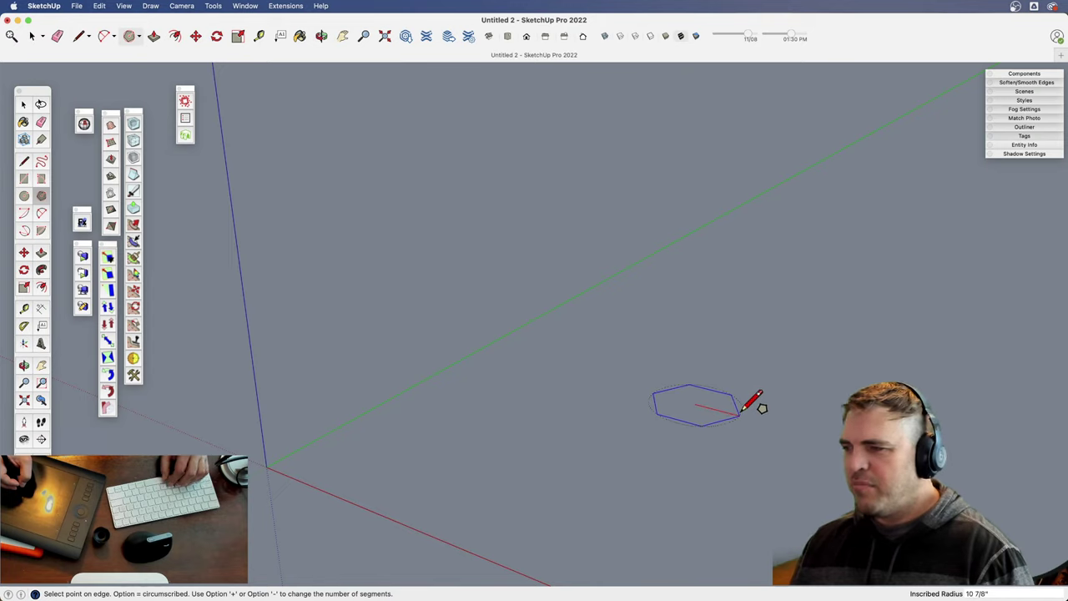
left_click(754, 403)
- Push/Pull the hexagon upward into a tall, slender column
scroll(703, 312, "down", 5)
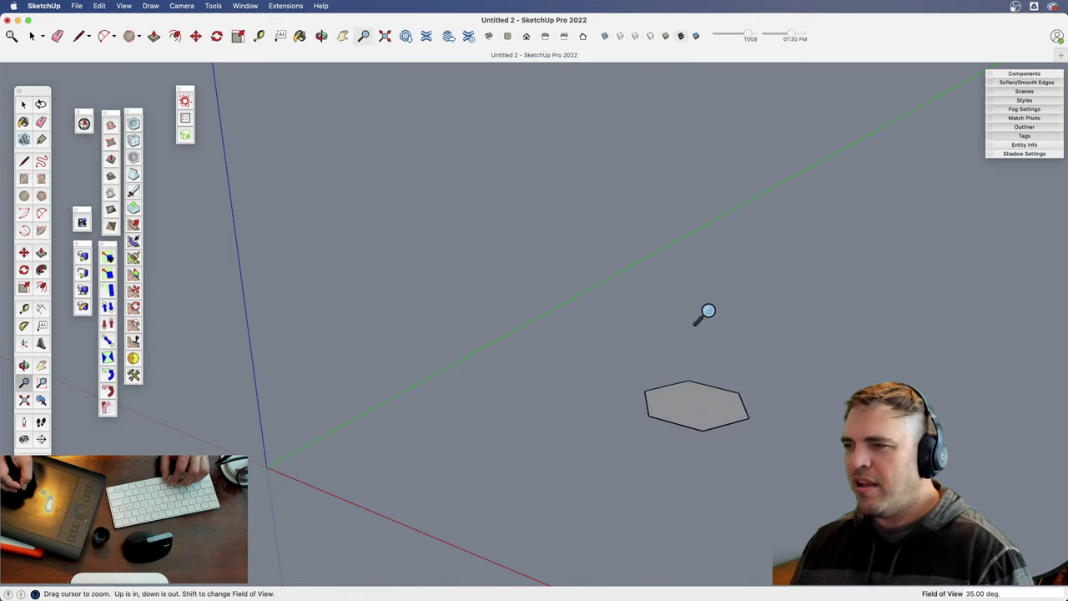
middle_click_drag(639, 426, 596, 489, "shift")
key("p")
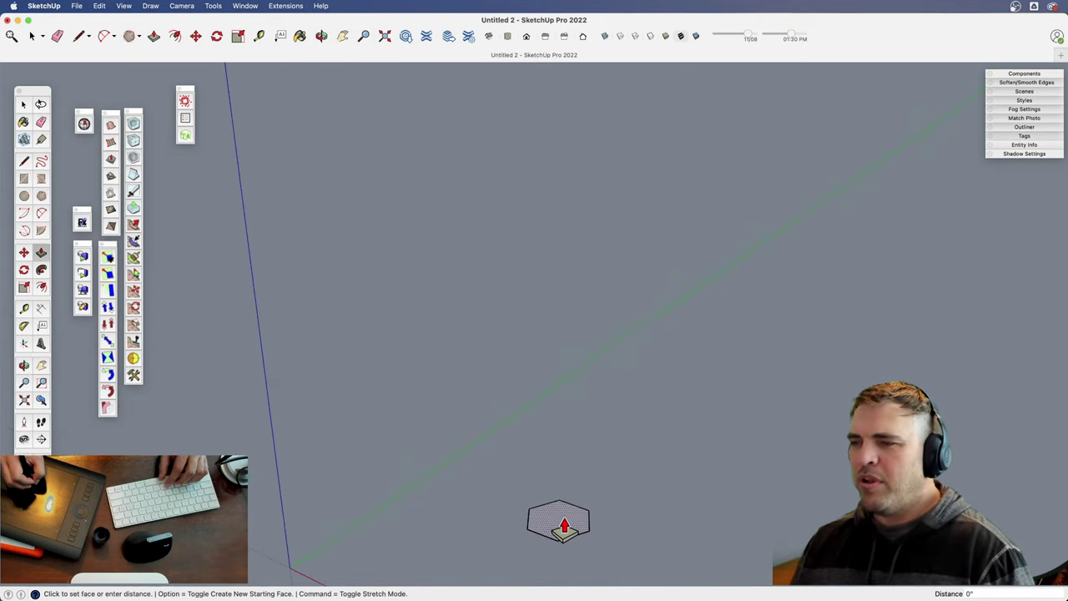
left_click(562, 522)
left_click(587, 79)
scroll(572, 274, "down", 5)
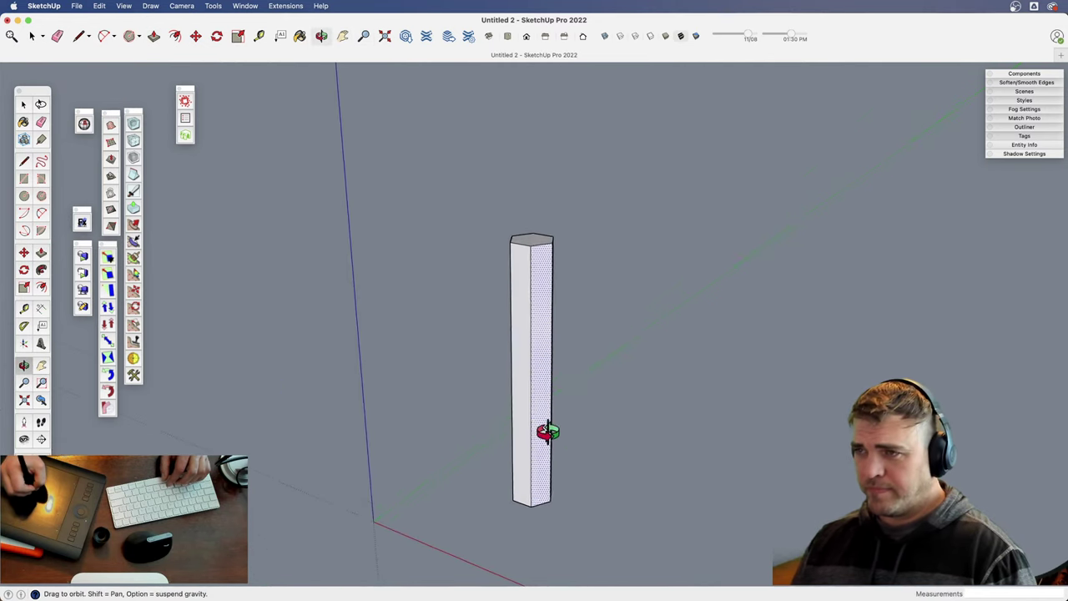
left_click(542, 259)
left_click(547, 200)
middle_click_drag(531, 261, 532, 297, "shift")
middle_click_drag(532, 297, 602, 254)
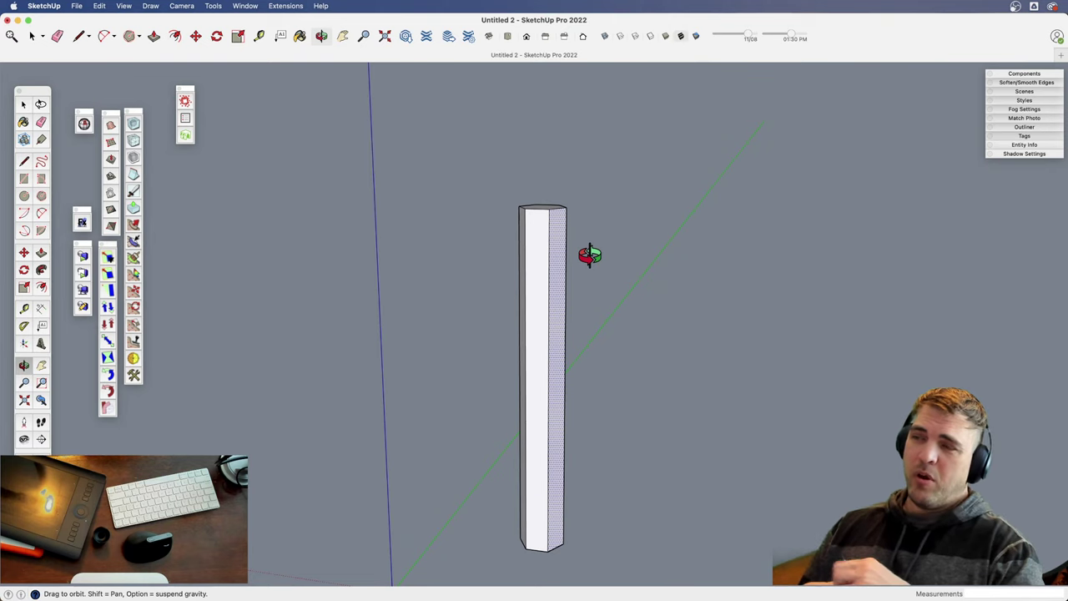
- Copy the column's top edge loop 2' 9 11/16" down its sides and repeat the copy 6x
key("h")
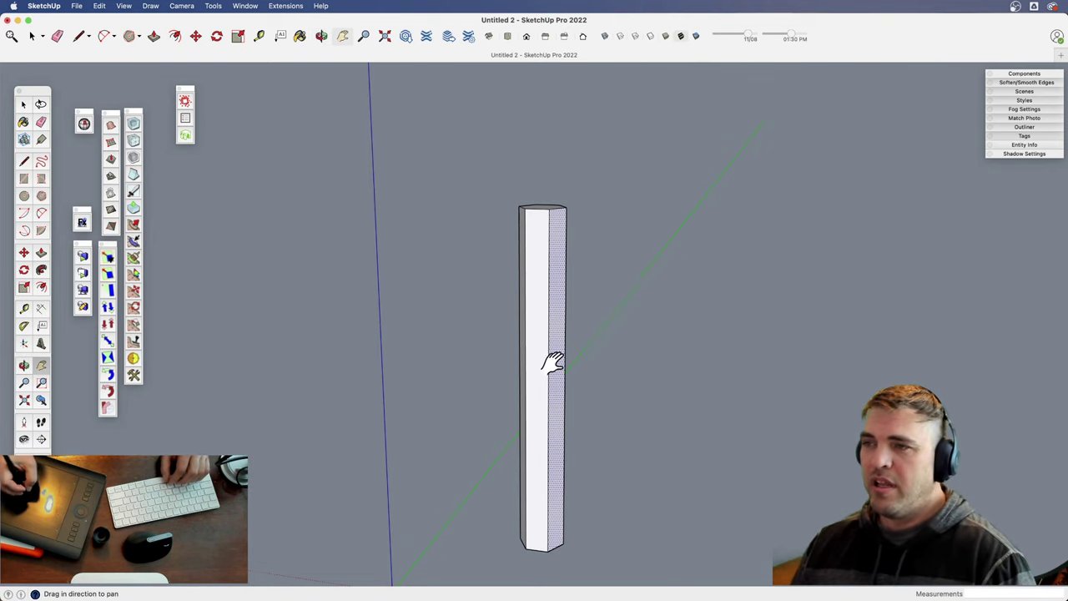
left_click_drag(553, 362, 550, 327)
key("o")
left_click_drag(547, 331, 532, 449)
key("space")
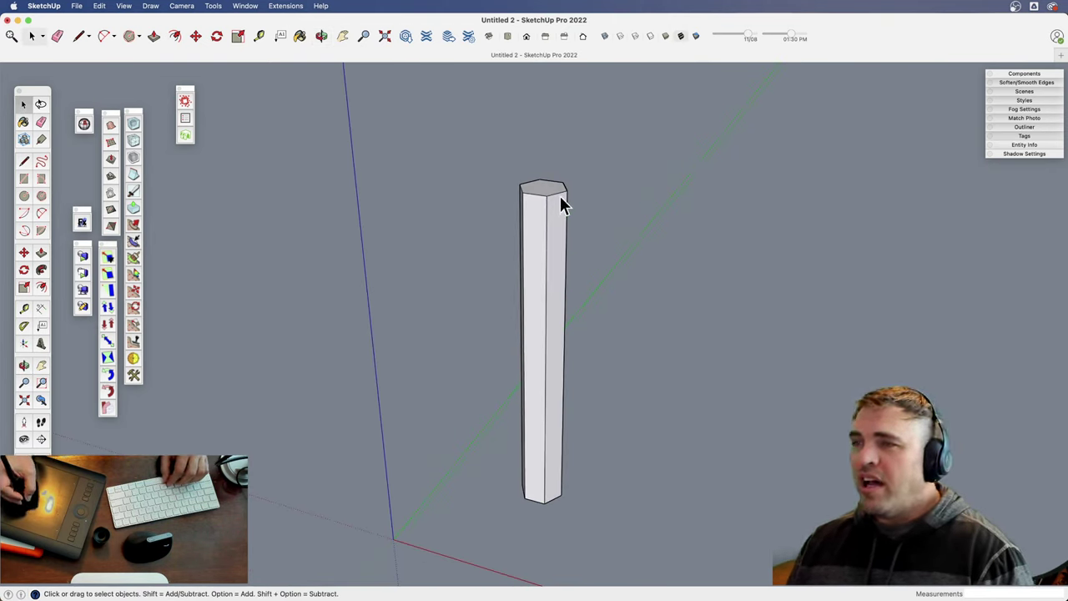
middle_click_drag(582, 204, 510, 241, "shift")
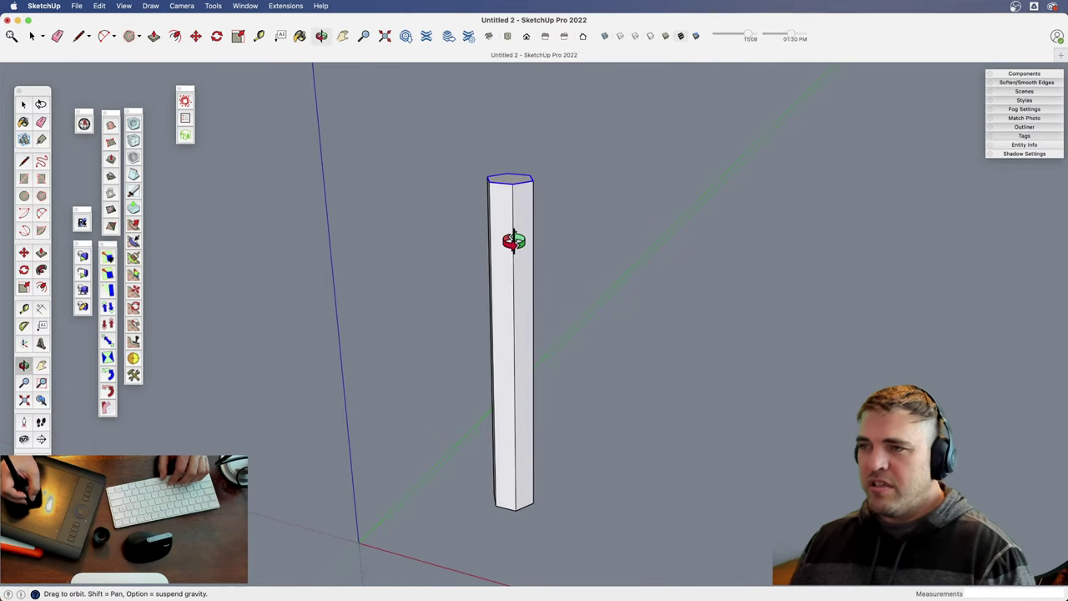
key("m")
left_click(533, 181)
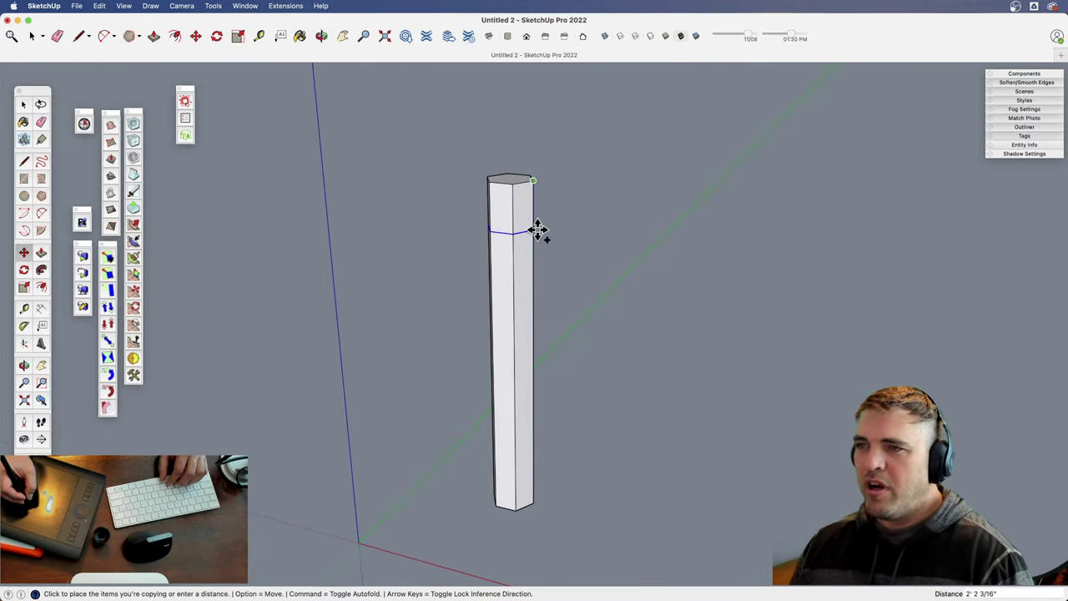
left_click(535, 243)
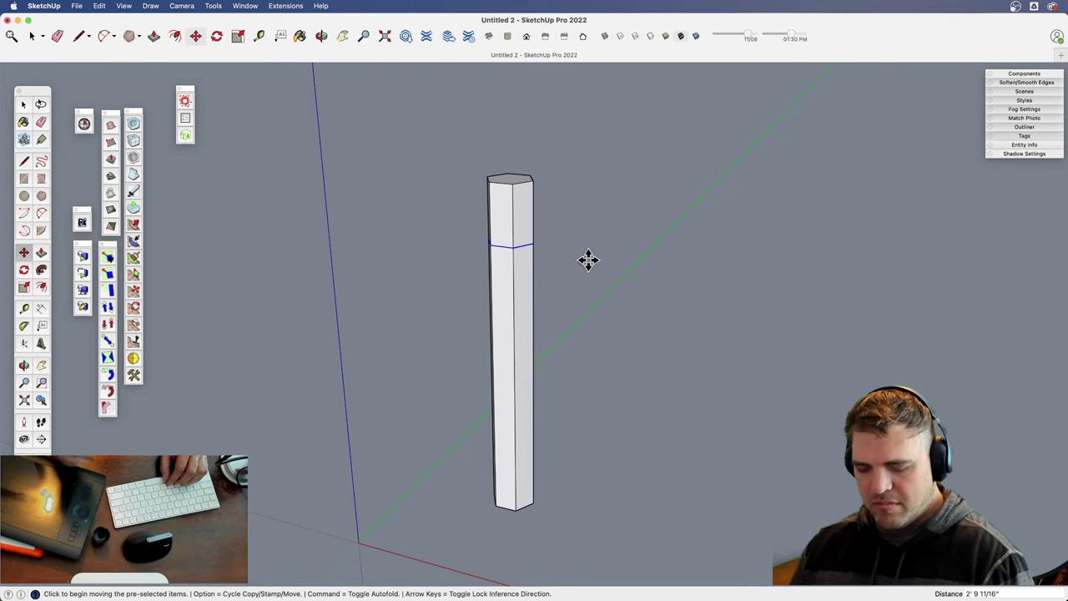
type("6x")
key("Return")
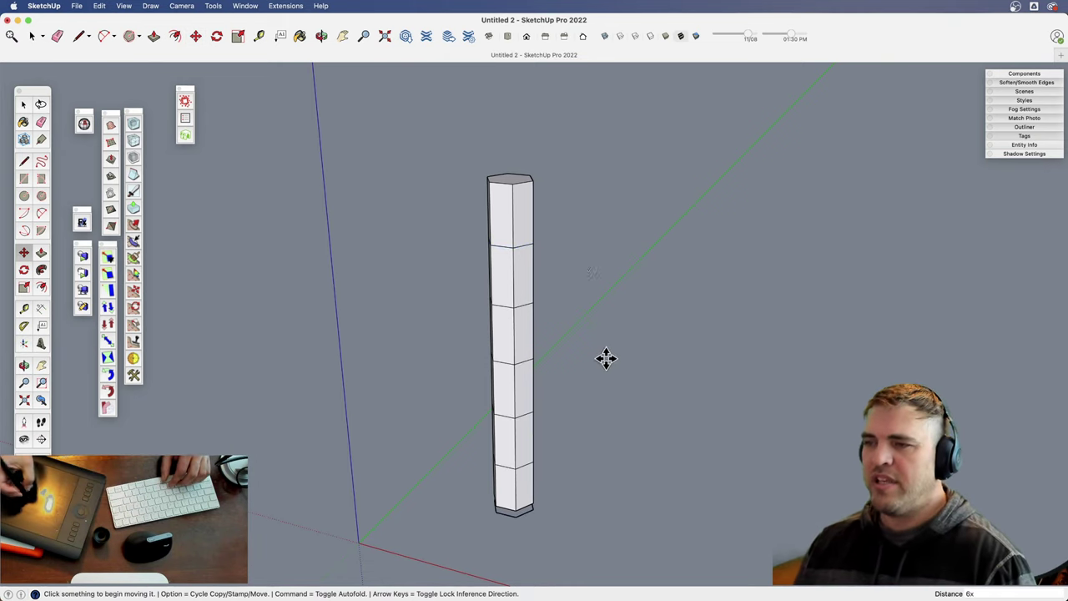
- Erase the surplus hexagonal loop hanging below the column's base
key("e")
middle_click_drag(605, 358, 529, 513)
middle_click_drag(529, 417, 619, 309)
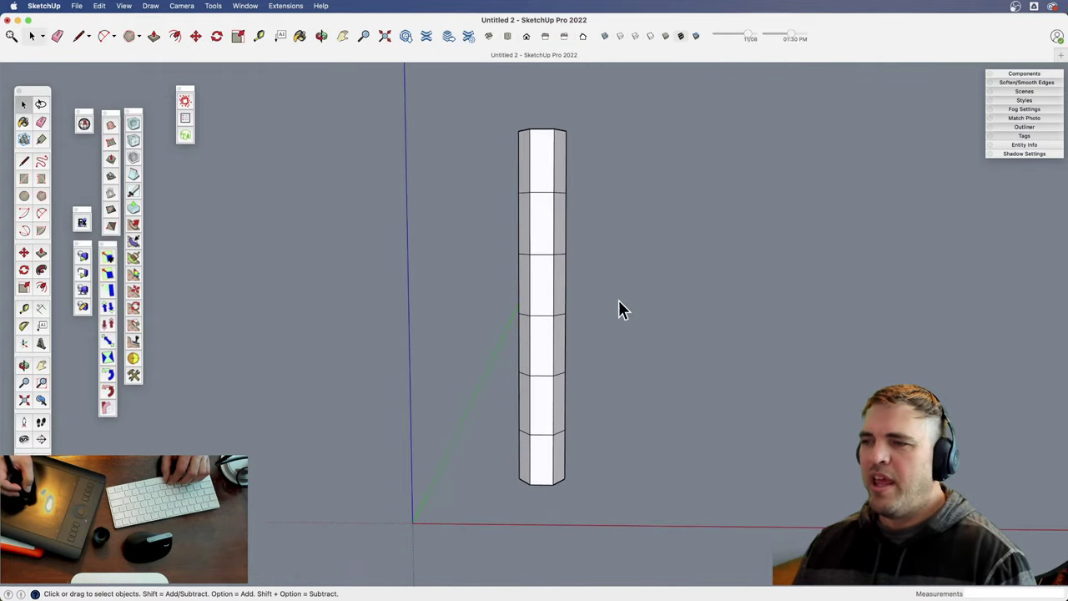
- Rotate the five segments above the base about 12.7 degrees toward the positive red axis, pivoting at the lowest joint
middle_click_drag(574, 256, 597, 409)
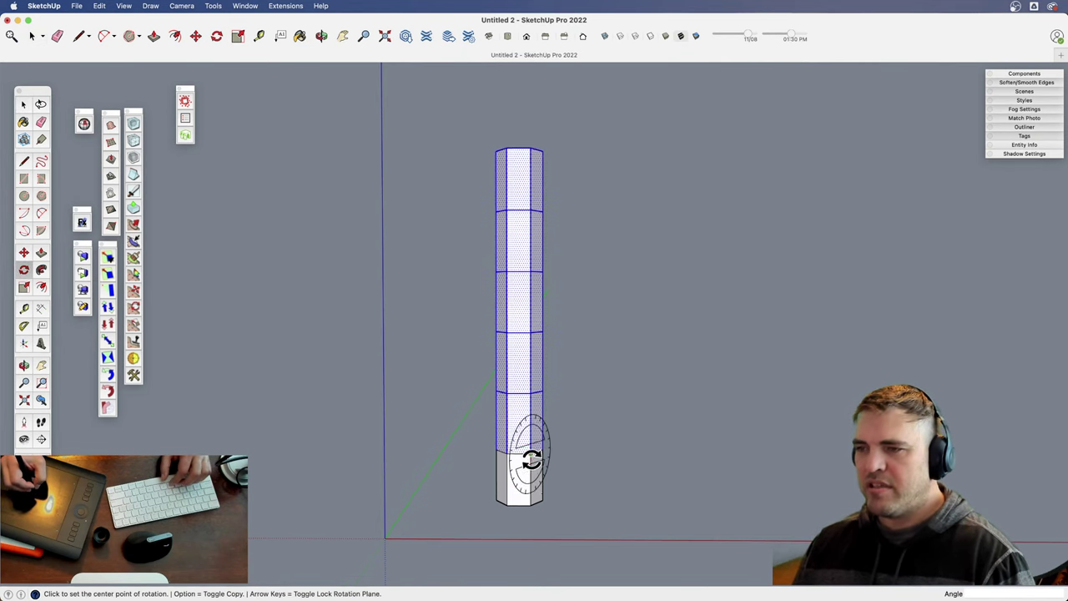
left_click(531, 452)
left_click(529, 383)
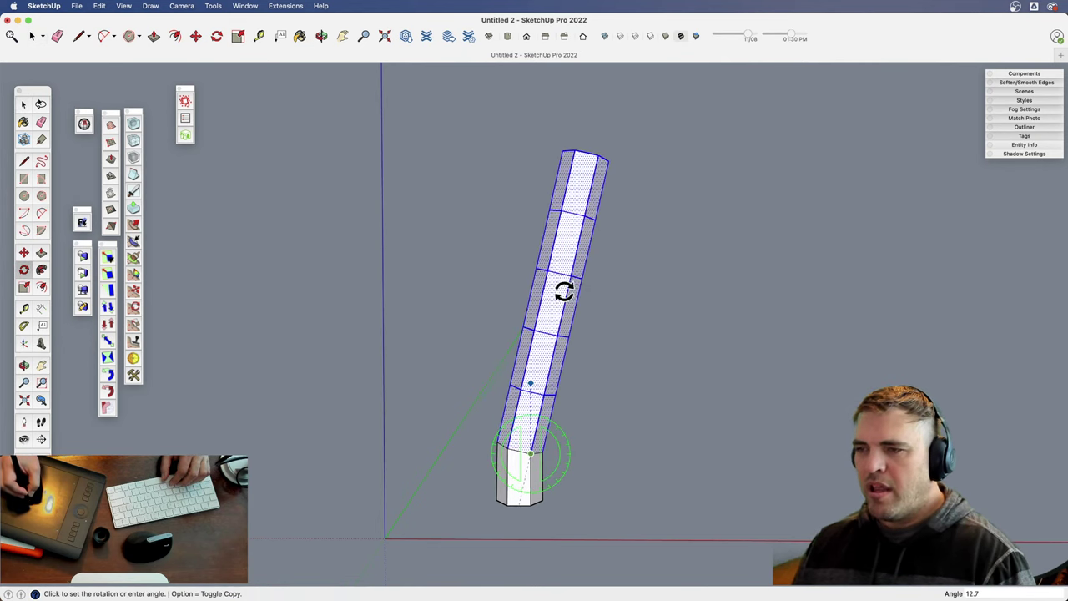
left_click(565, 289)
- Rotate the top four segments slightly back toward vertical, pivoting at the second joint from the base
key("space")
left_click_drag(499, 137, 625, 420)
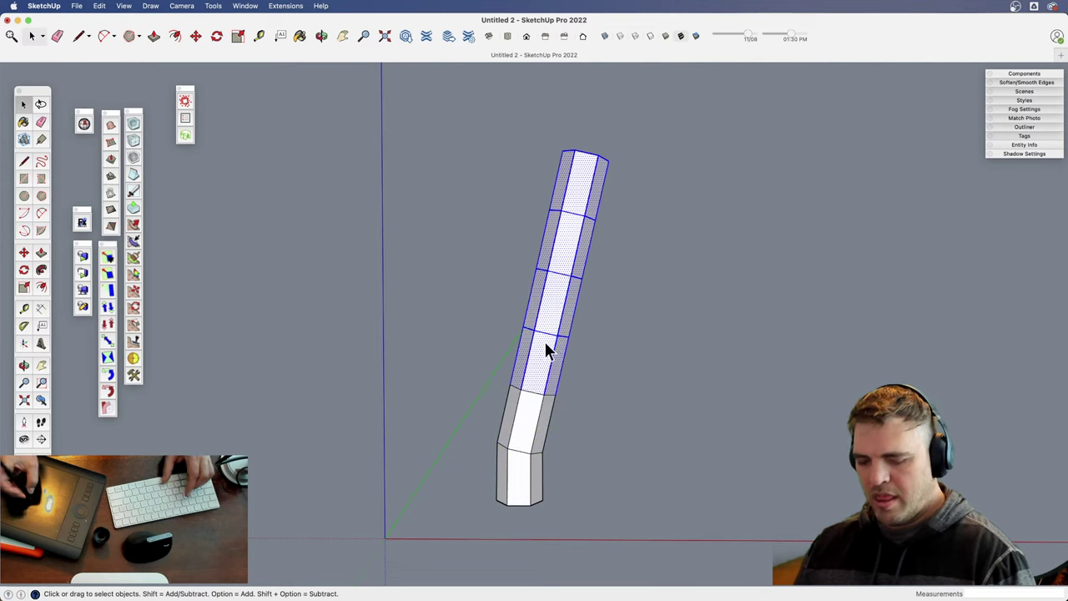
key("q")
left_click(520, 389)
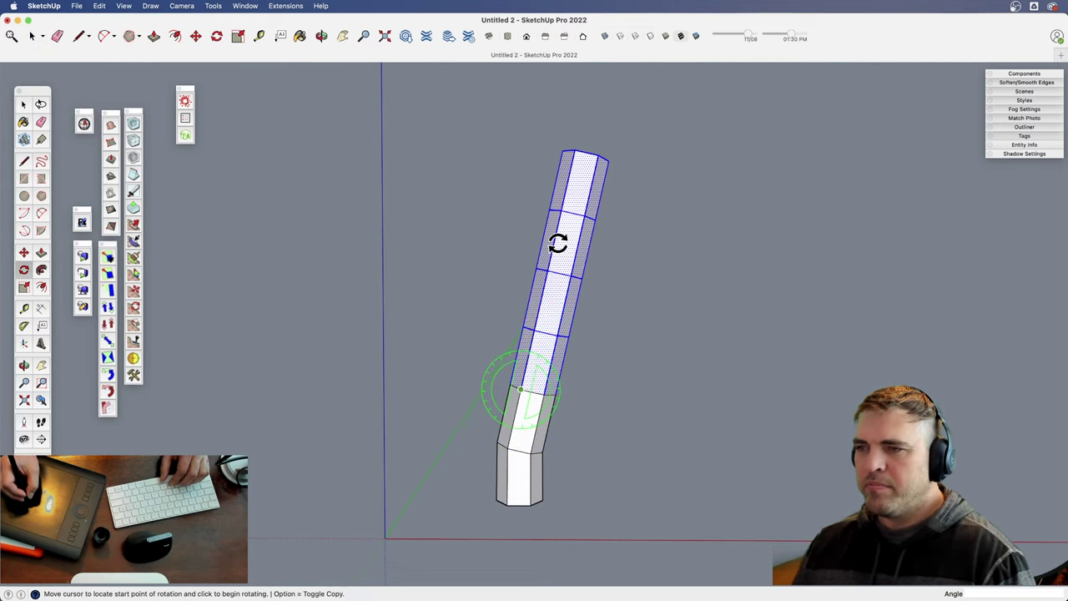
left_click(557, 243)
left_click(543, 211)
key("space")
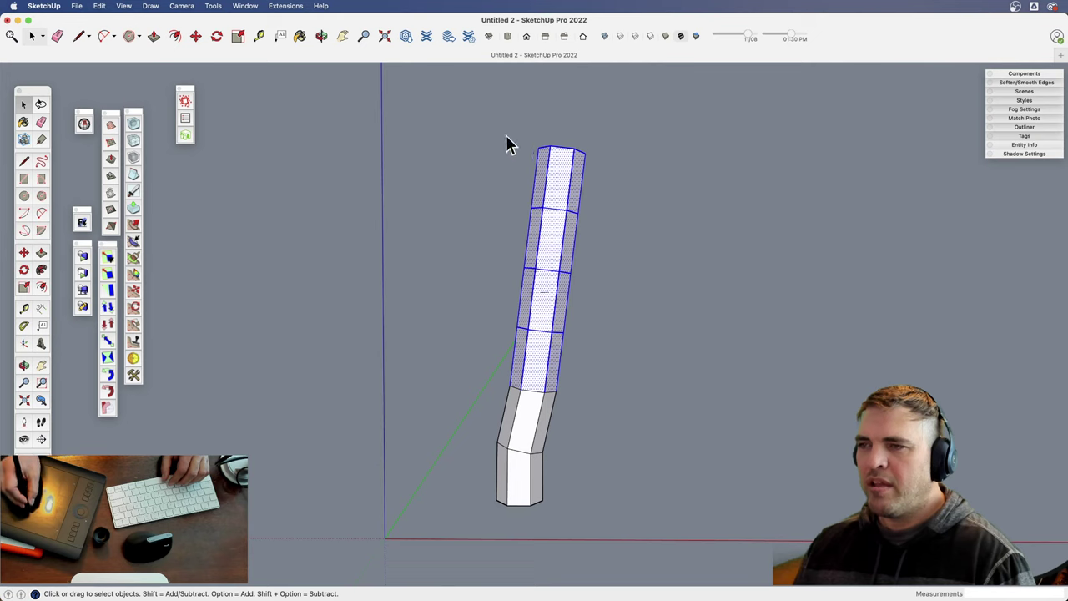
- Rotate the top three segments back to nearly upright, pivoting at the third joint from the base
key("q")
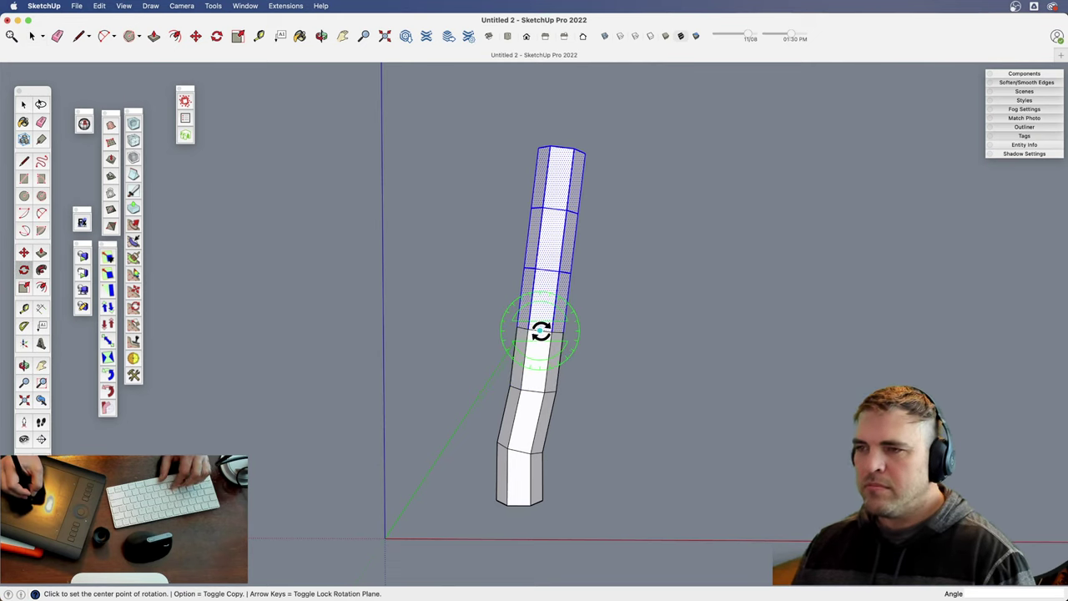
left_click(541, 331)
left_click(554, 125)
left_click(528, 92)
key("space")
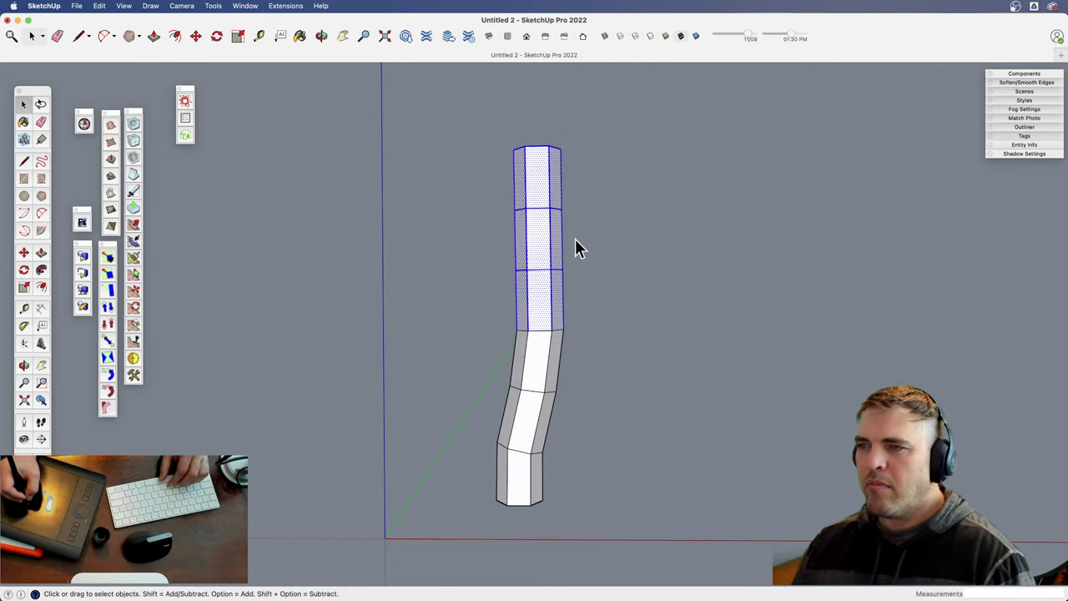
- Rotate the top two segments about 12.5 degrees in the opposite direction to the column's first bend
left_click_drag(530, 180, 498, 177)
key("q")
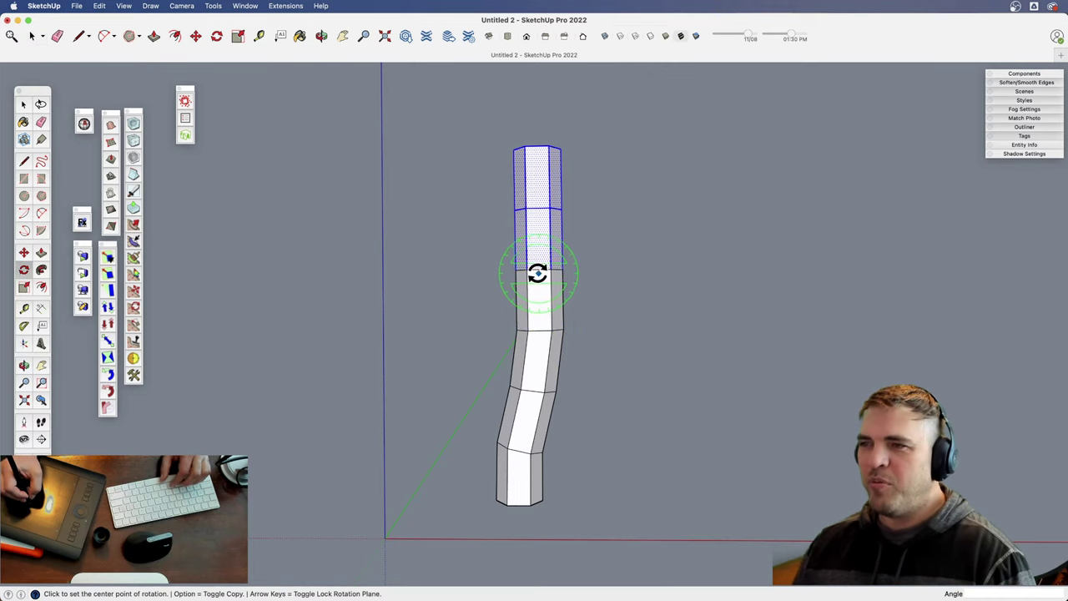
left_click(539, 269)
left_click(545, 165)
left_click(517, 105)
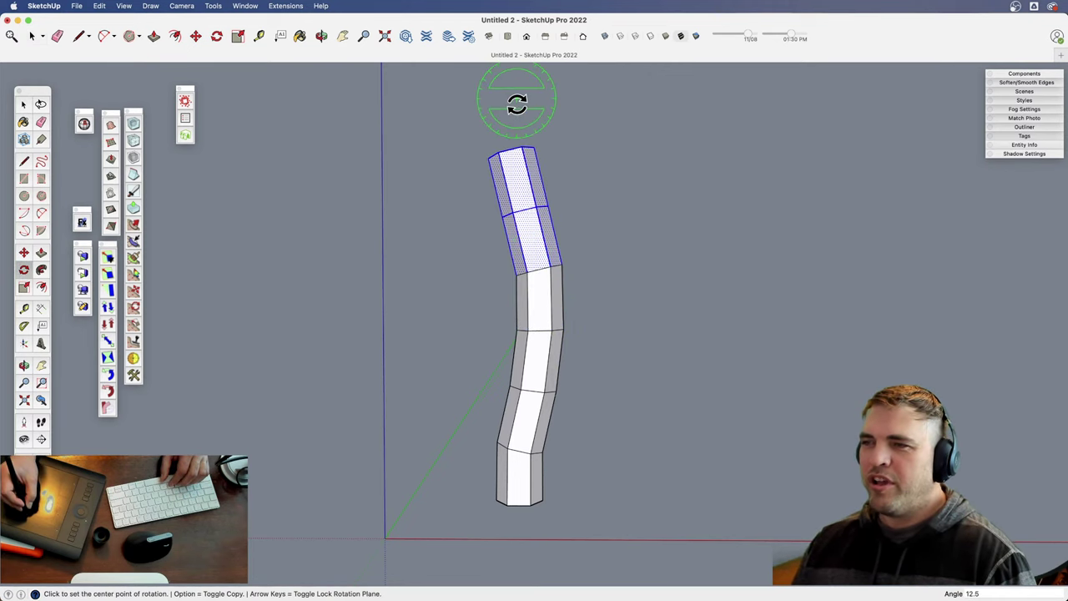
- Rotate only the topmost segment about 10 degrees further in the same direction as the bend below it
key("space")
left_click(530, 242, "shift")
key("q")
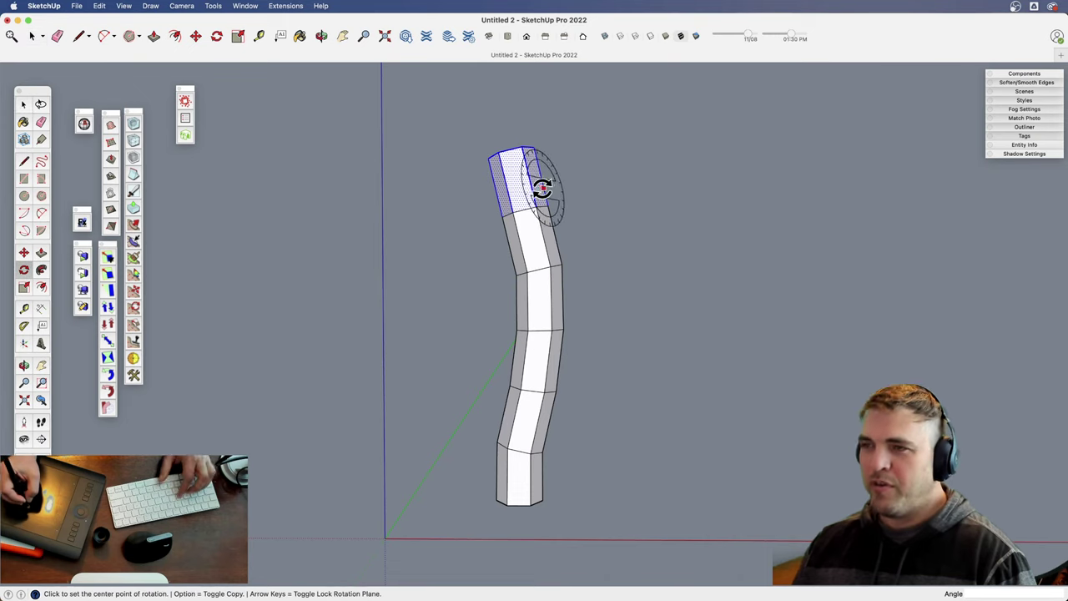
left_click(524, 211)
left_click(509, 98)
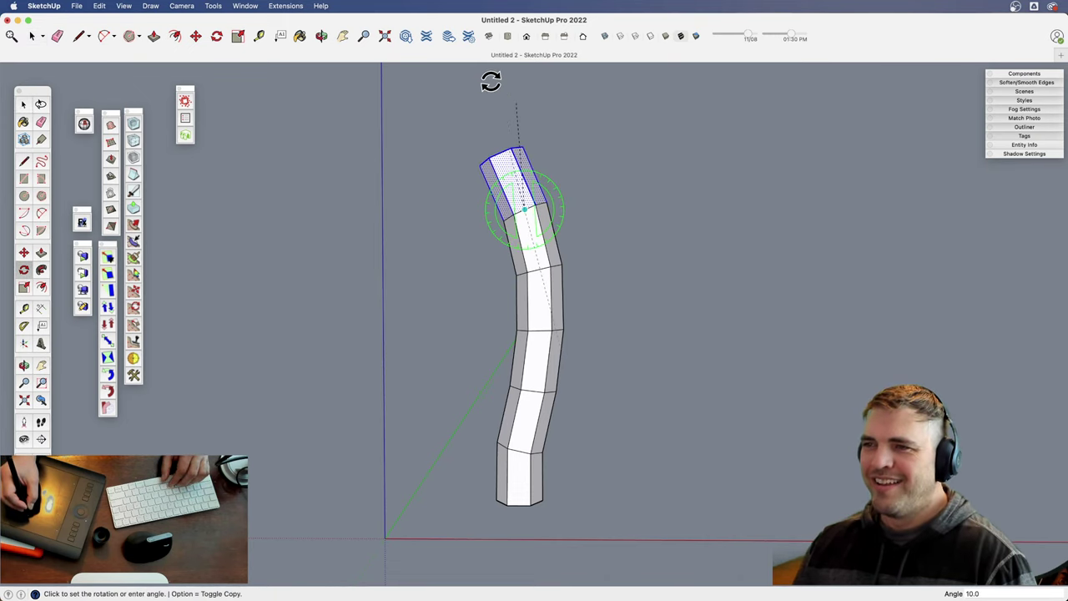
left_click(491, 78)
- Tilt the column's top five segments slightly toward the positive green axis, rotating about the red axis at the first joint from the base
mouse_move(514, 276)
middle_mouse_down()
mouse_move(706, 284)
mouse_move(880, 342)
mouse_move(375, 345)
mouse_move(579, 353)
mouse_move(460, 329)
mouse_move(523, 310)
mouse_move(505, 284)
mouse_move(505, 348)
mouse_move(500, 286)
middle_mouse_up()
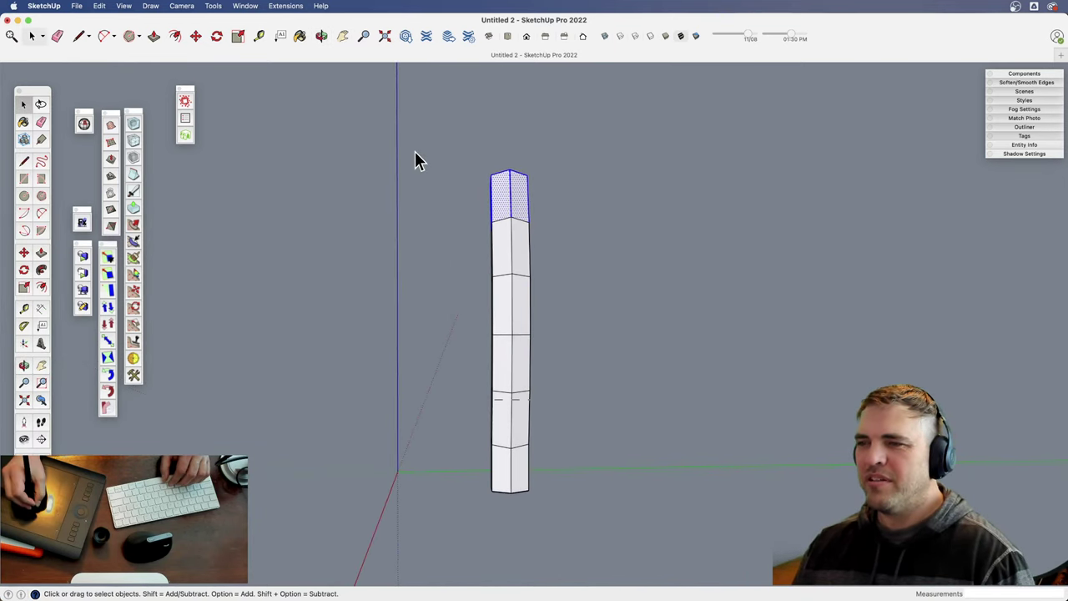
left_click_drag(417, 160, 546, 455)
key("q")
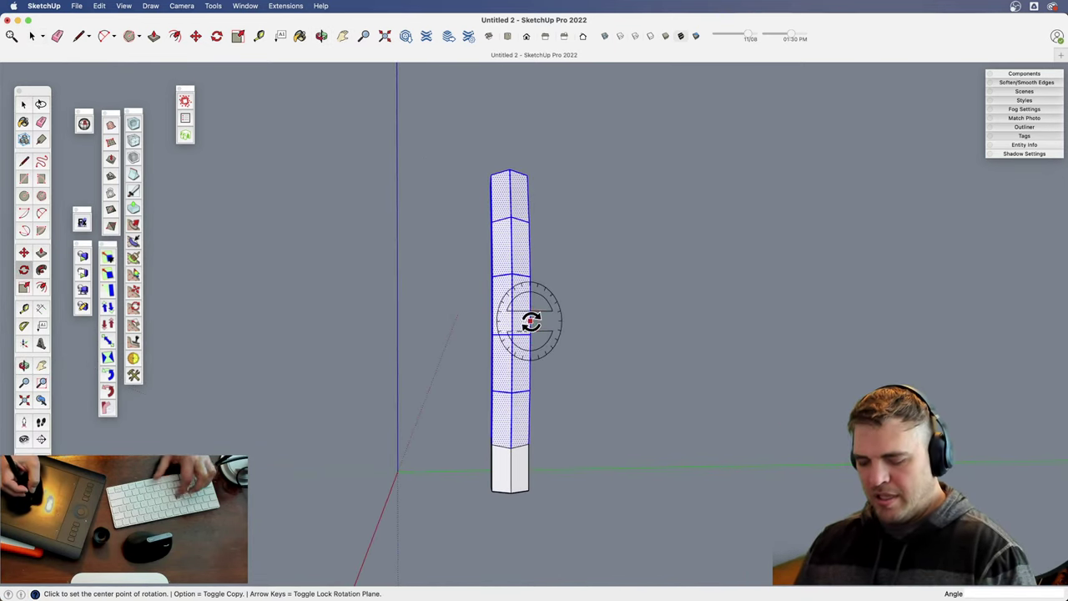
left_click(511, 448)
left_click(510, 138)
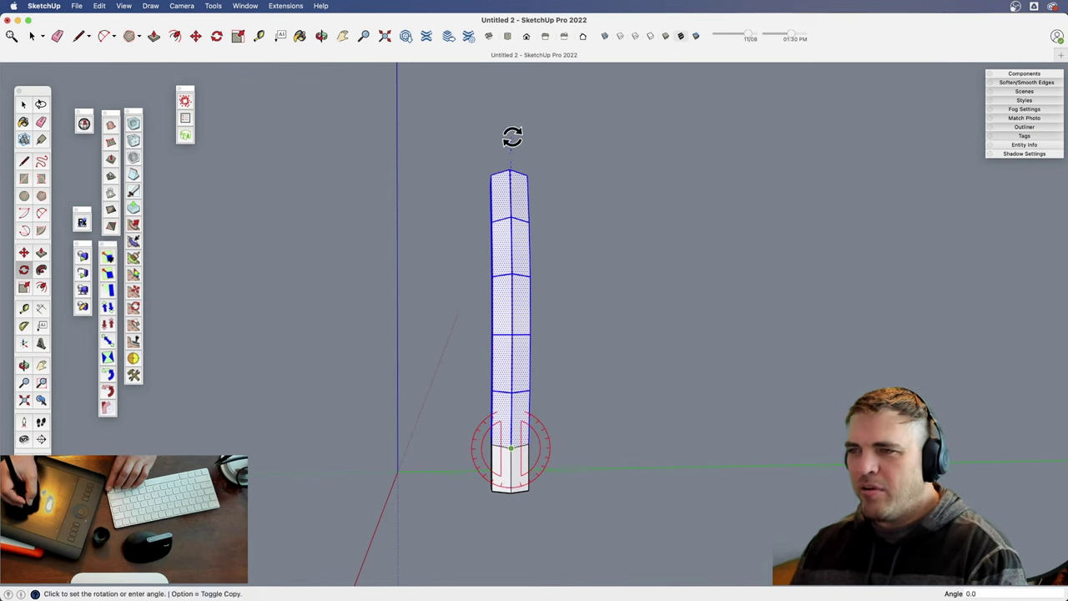
left_click(529, 134)
key("space")
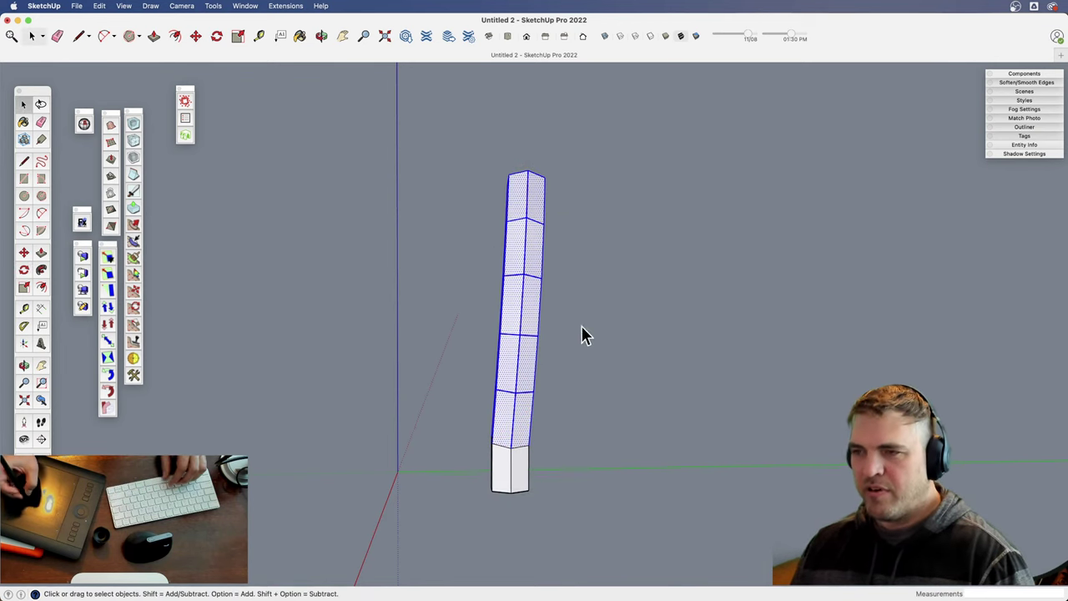
- Rotate the top four segments about 2.6 degrees further toward the positive green axis, pivoting at the second joint from the base
left_click_drag(572, 363, 467, 162)
key("q")
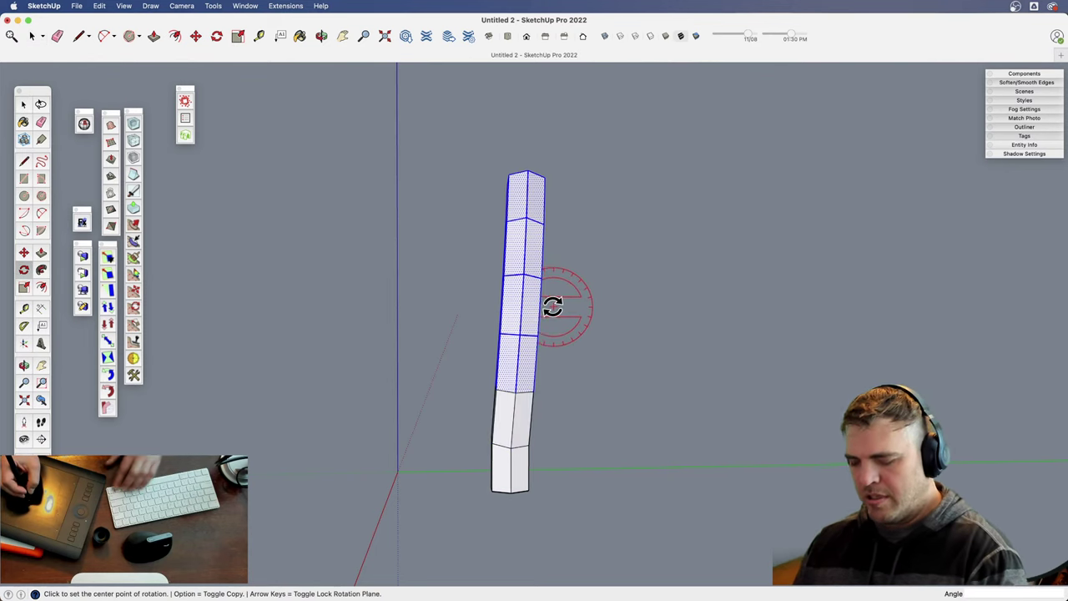
left_click(519, 337)
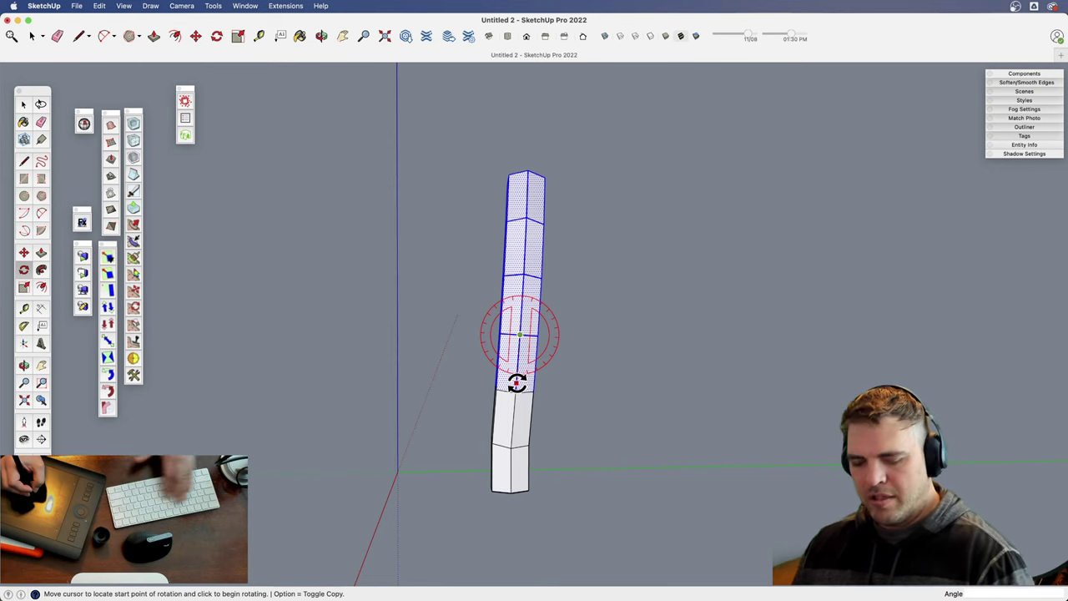
key("Escape")
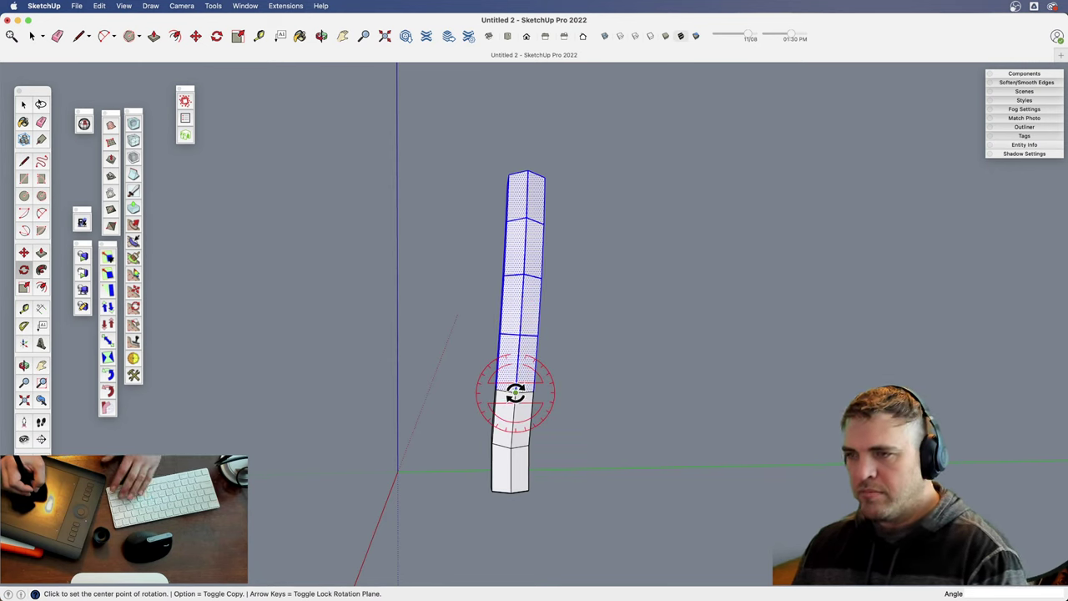
left_click(515, 392)
left_click(506, 127)
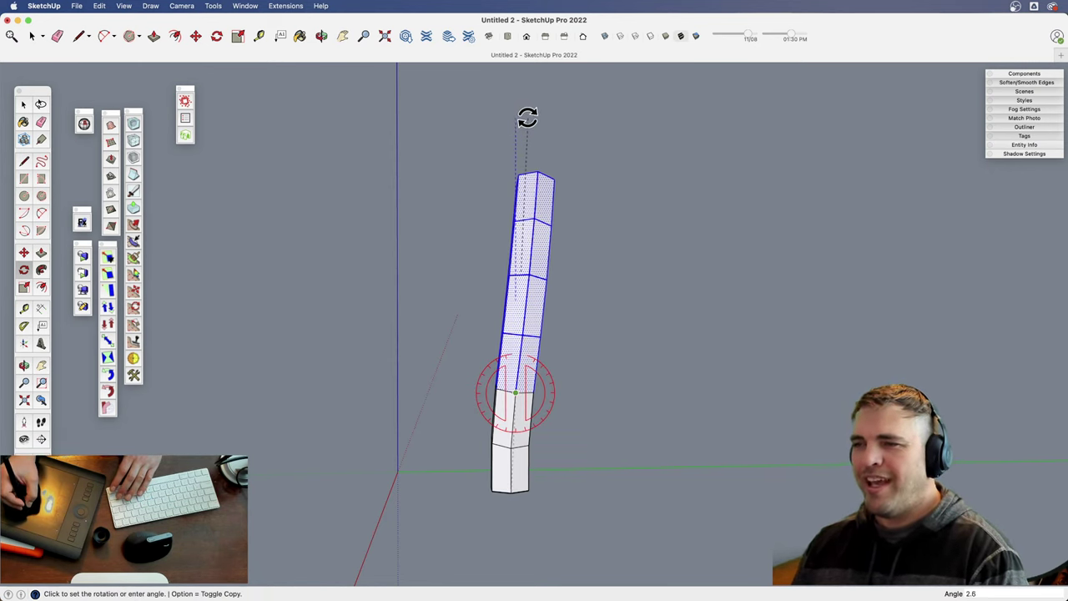
left_click(527, 115)
key("space")
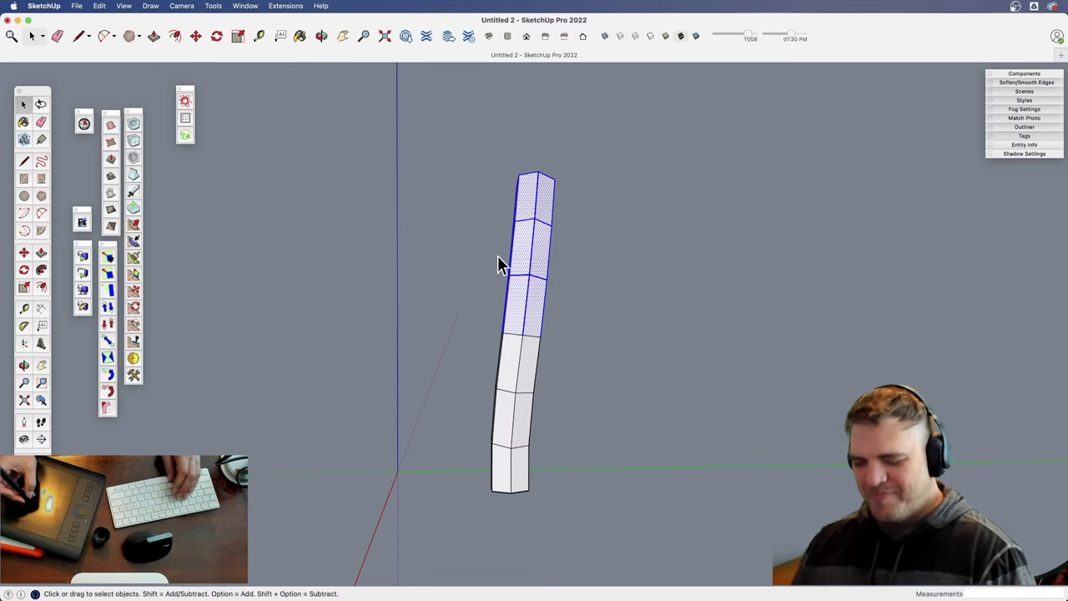
- Rotate the top three segments back past vertical about the red axis, pivoting at the third joint from the base
key("q")
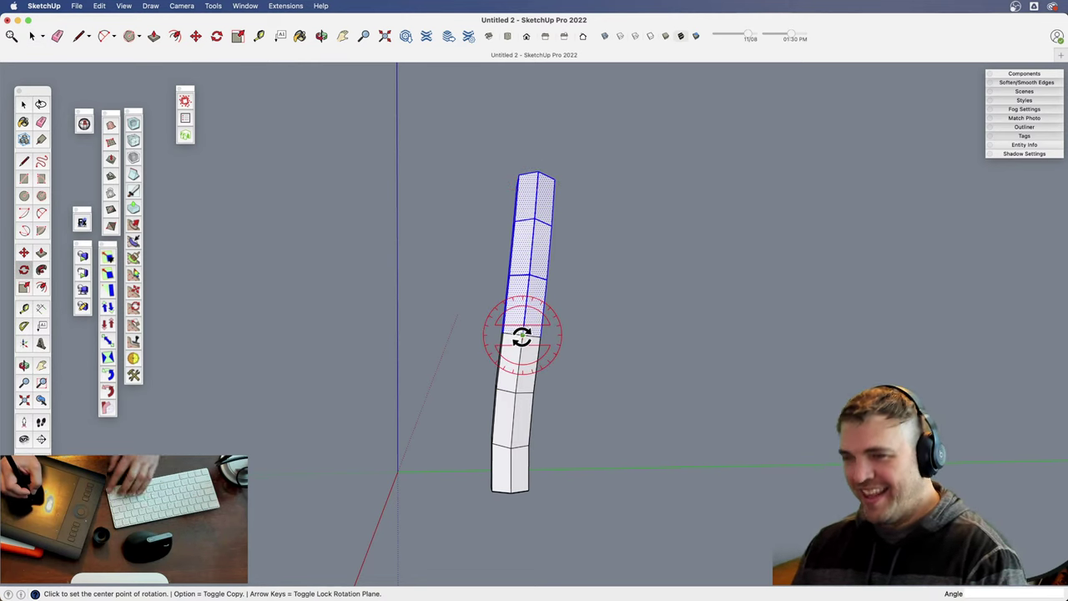
left_click(522, 334)
left_click(528, 117)
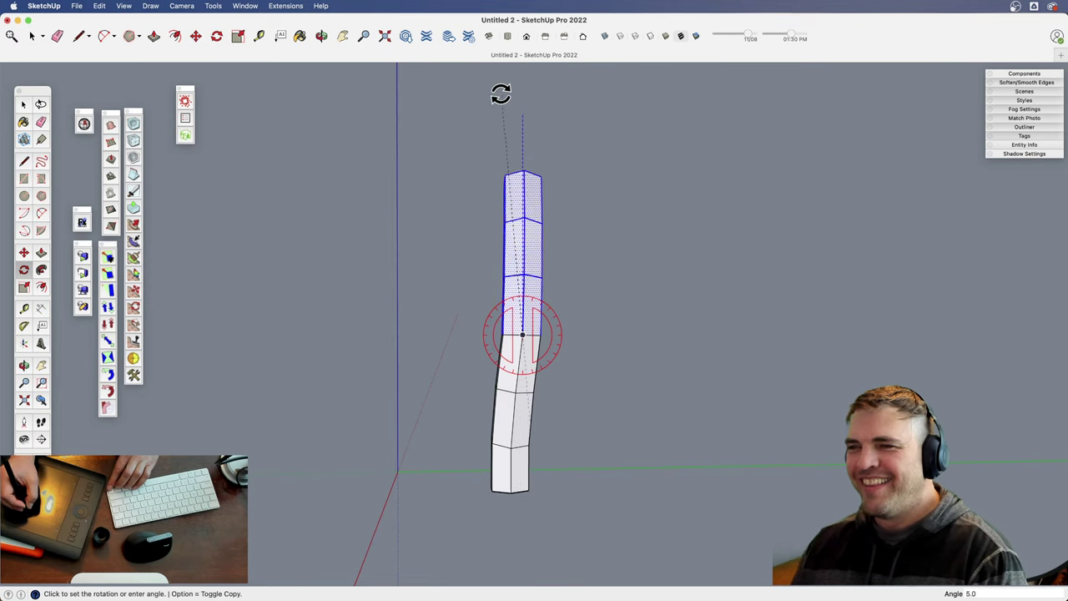
left_click(489, 98)
key("space")
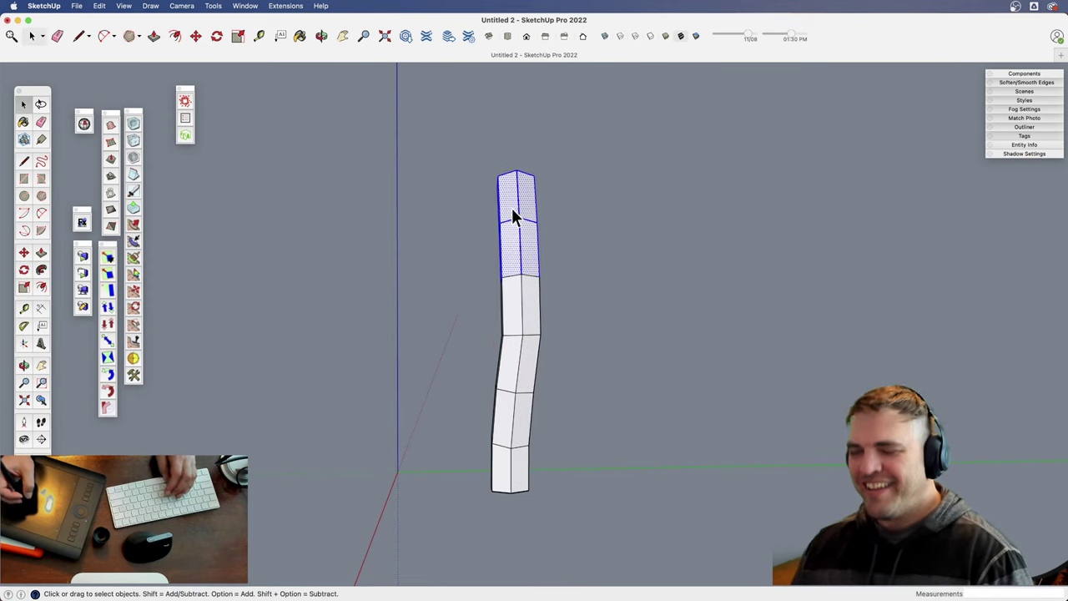
- Bend the top two segments further toward the negative green direction, pivoting at the fourth joint from the base
key("q")
left_click(520, 273)
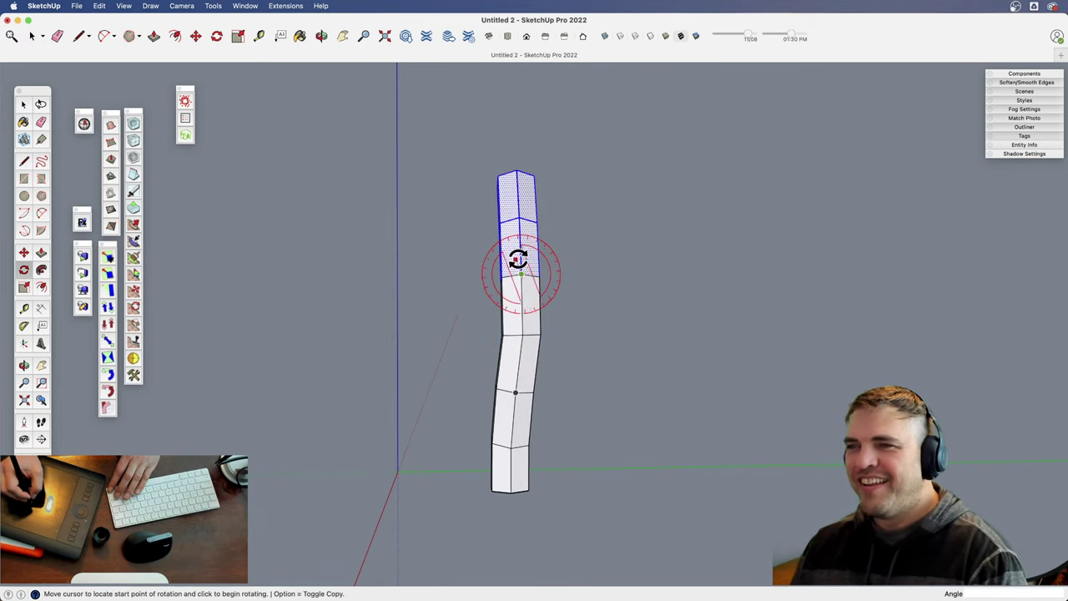
left_click(521, 117)
left_click(487, 101)
key("space")
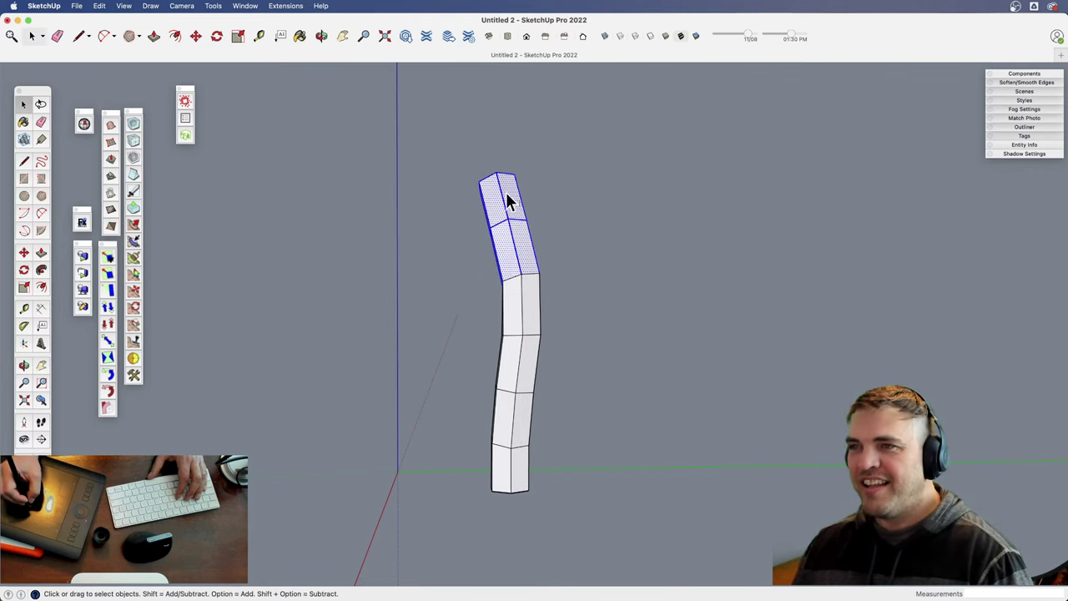
- Rotate only the topmost segment about 9.2 degrees further toward the negative green direction
key("q")
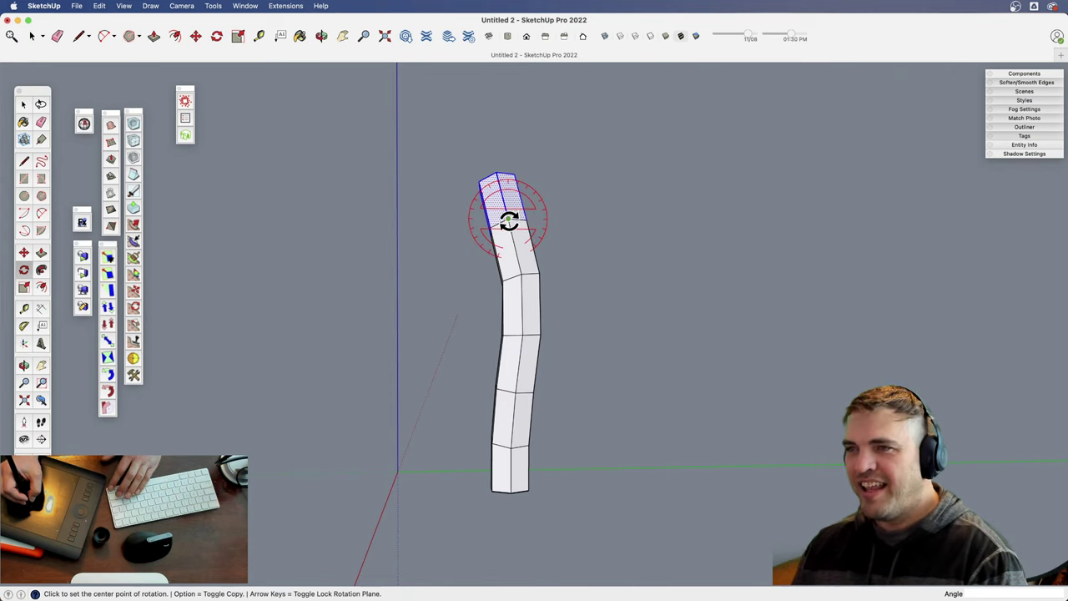
left_click(507, 218)
left_click(510, 103)
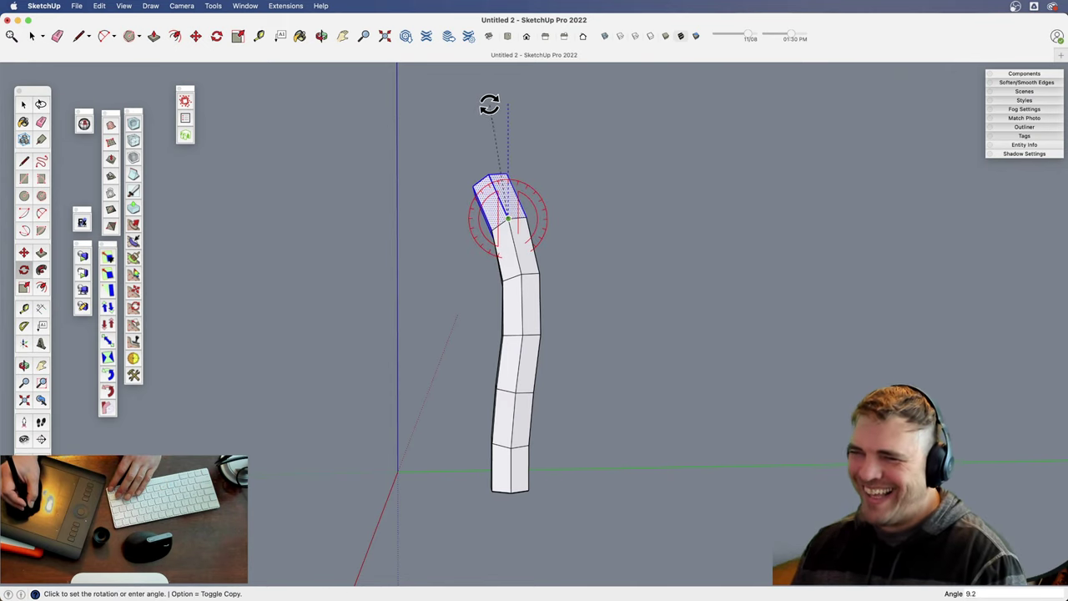
left_click(489, 104)
- Combine all of the bent column's geometry into a single group
middle_click_drag(476, 296, 552, 416)
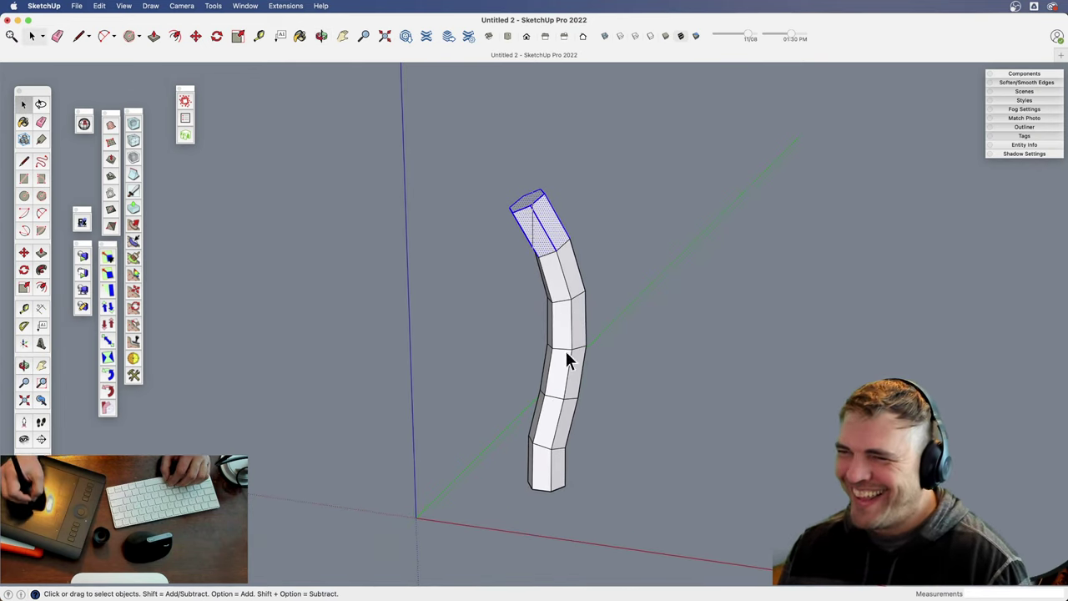
key("super+a")
middle_click_drag(537, 372, 531, 426)
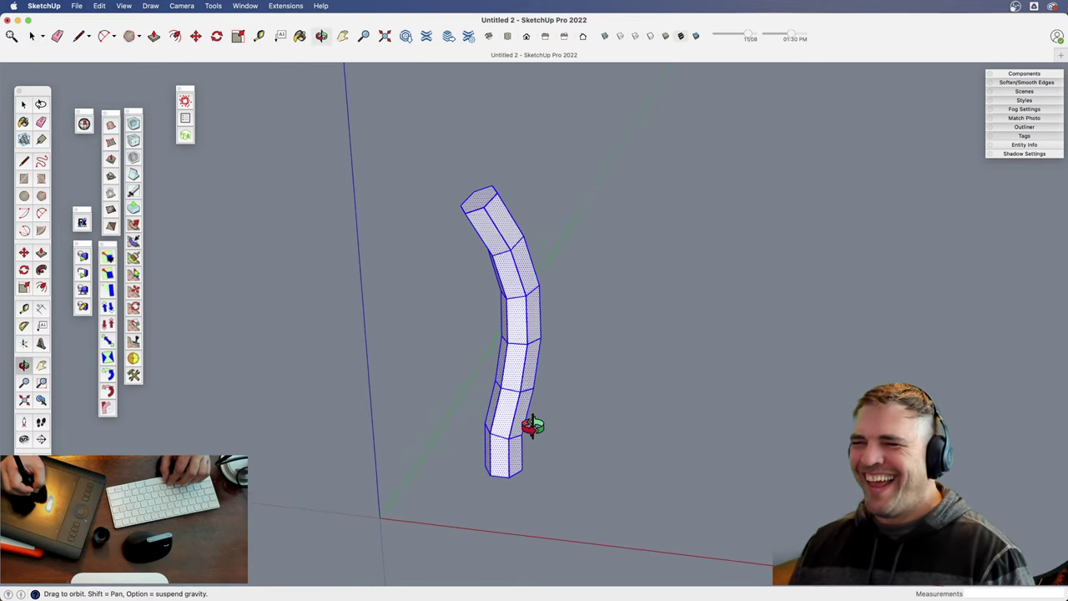
key("super+g")
- Taper the top of the grouped column to a factor of 0.50 with FredoScale Box Tapering
middle_click_drag(492, 325, 475, 379)
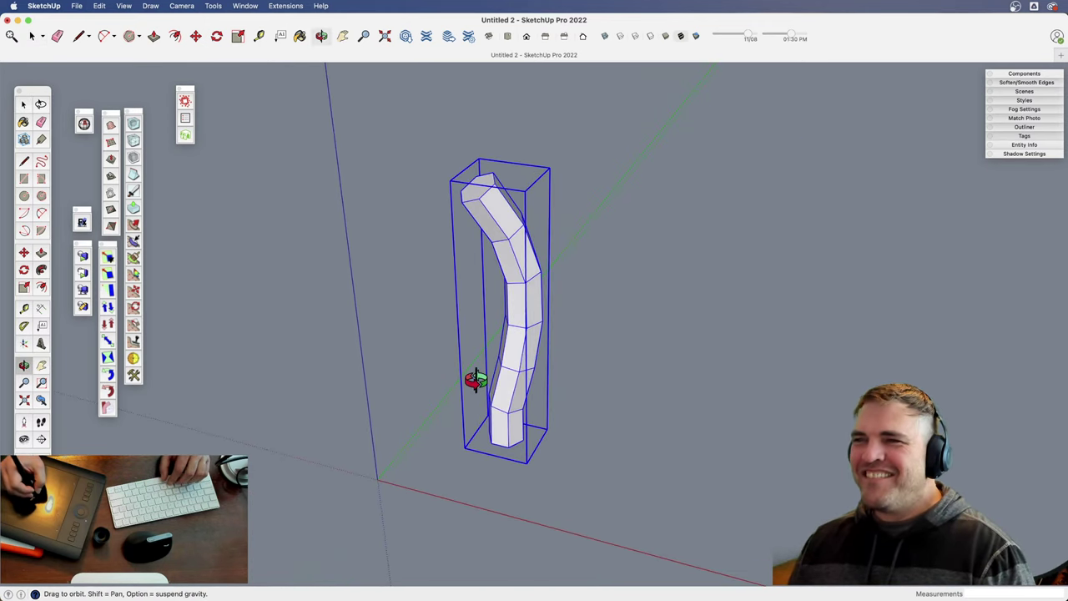
middle_click_drag(522, 248, 490, 351, "shift")
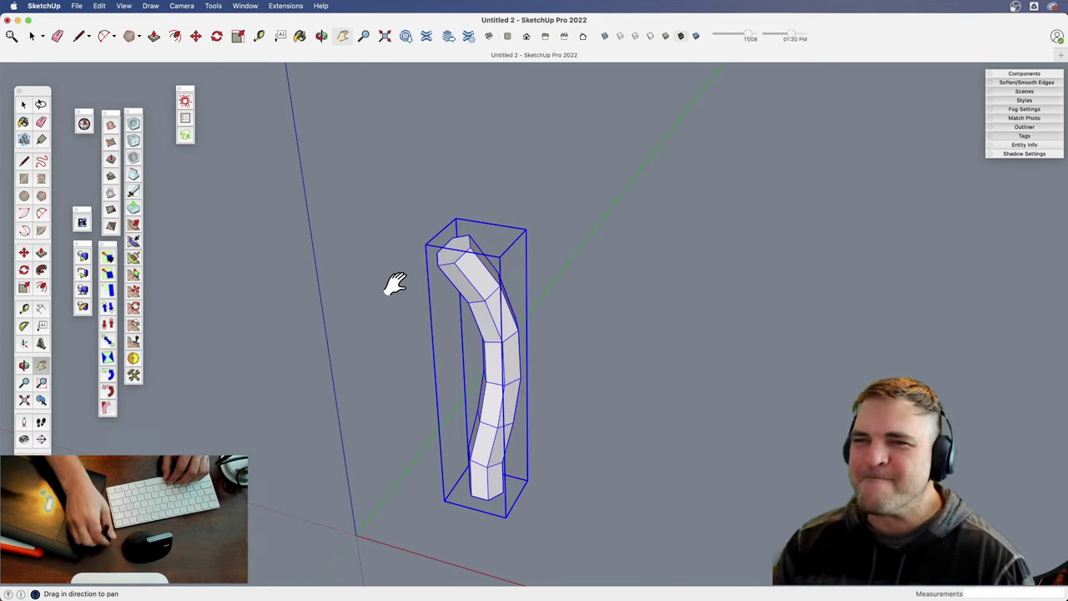
key("space")
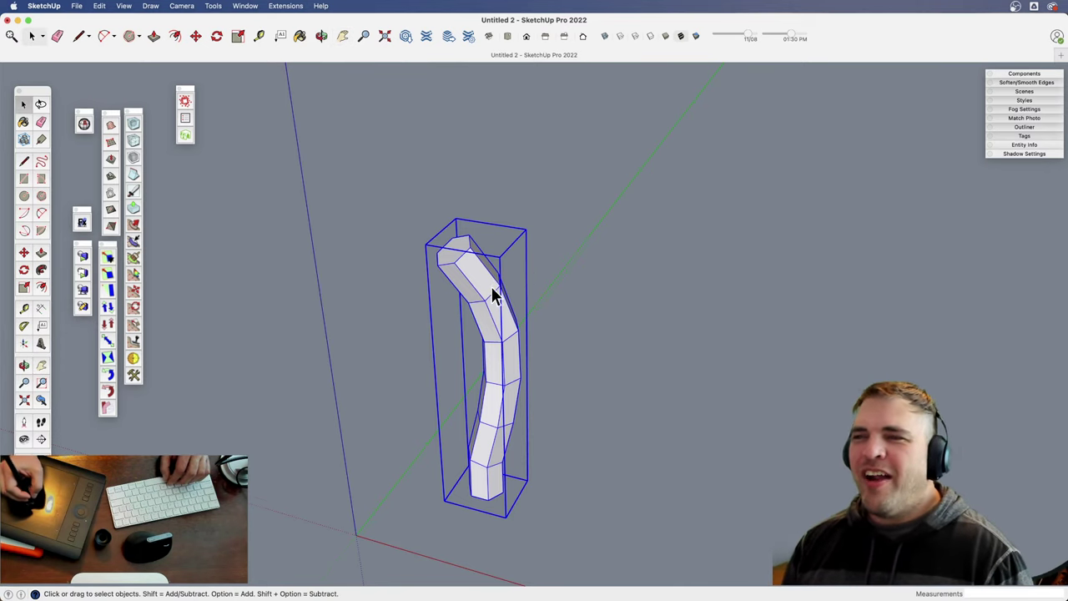
mouse_move(492, 287)
middle_mouse_down()
mouse_move(488, 312)
mouse_move(505, 302)
middle_mouse_up()
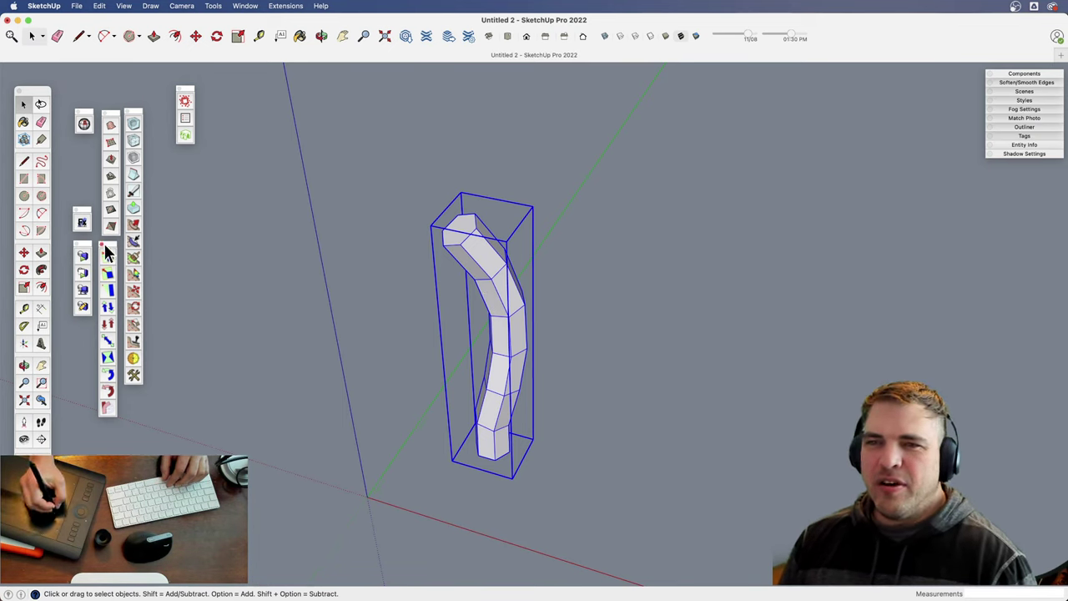
left_click_drag(109, 245, 198, 179)
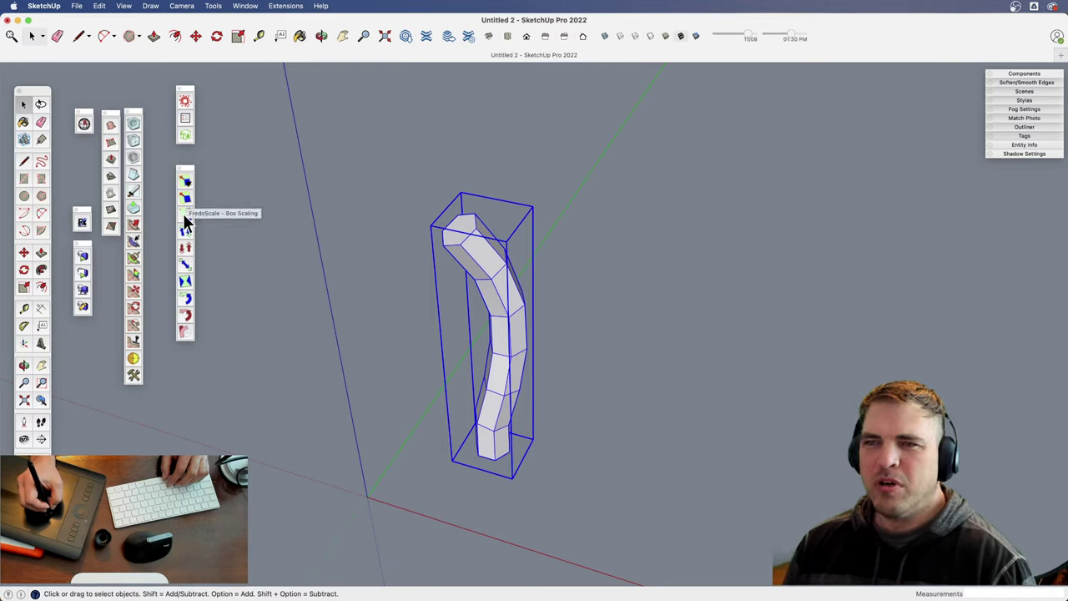
left_click(186, 212)
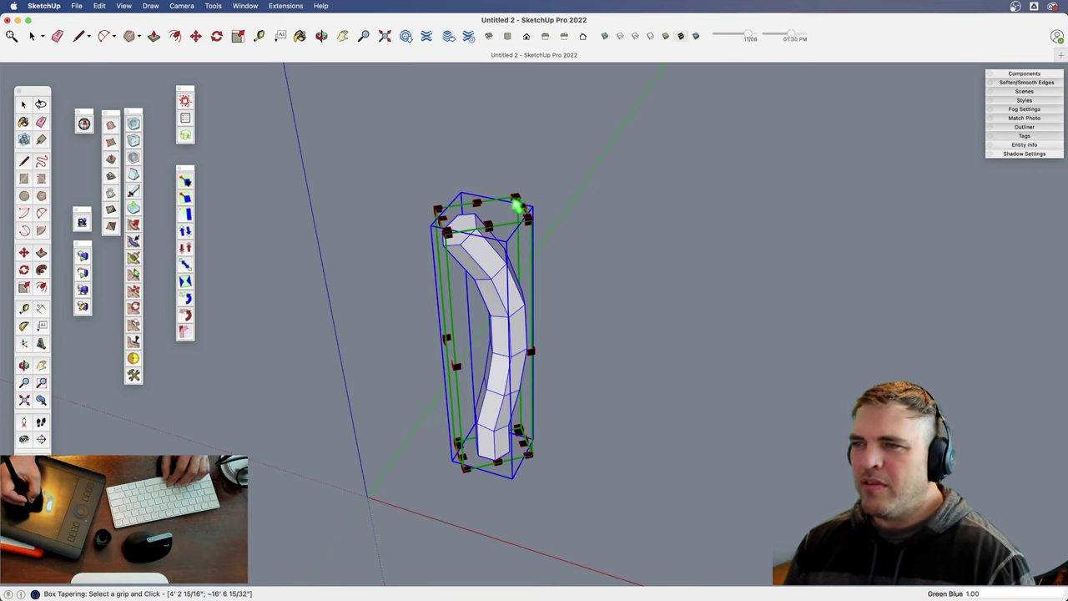
left_click(517, 195)
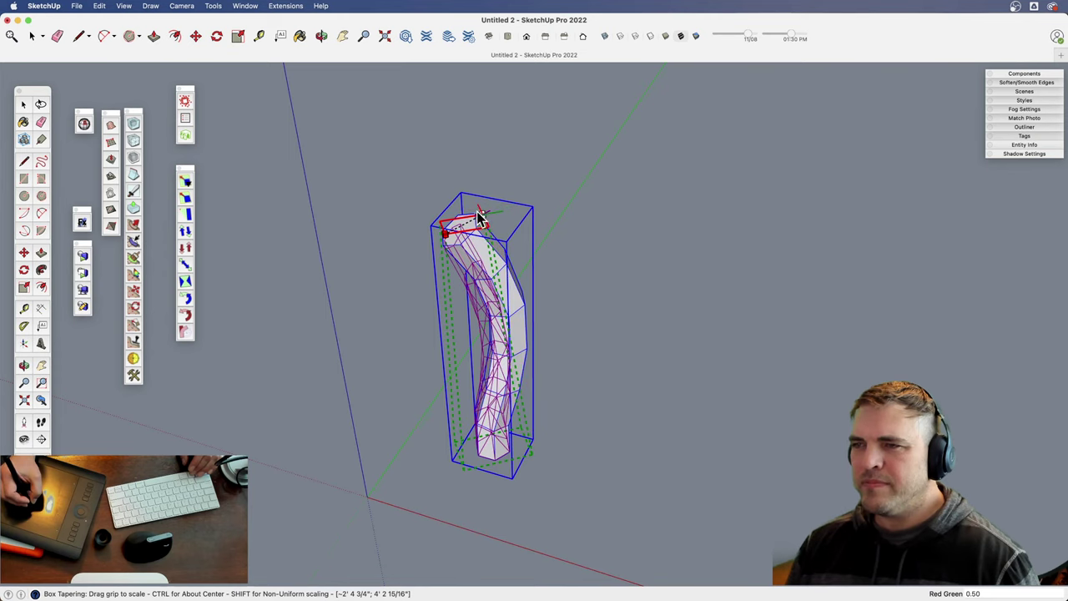
left_click(490, 220)
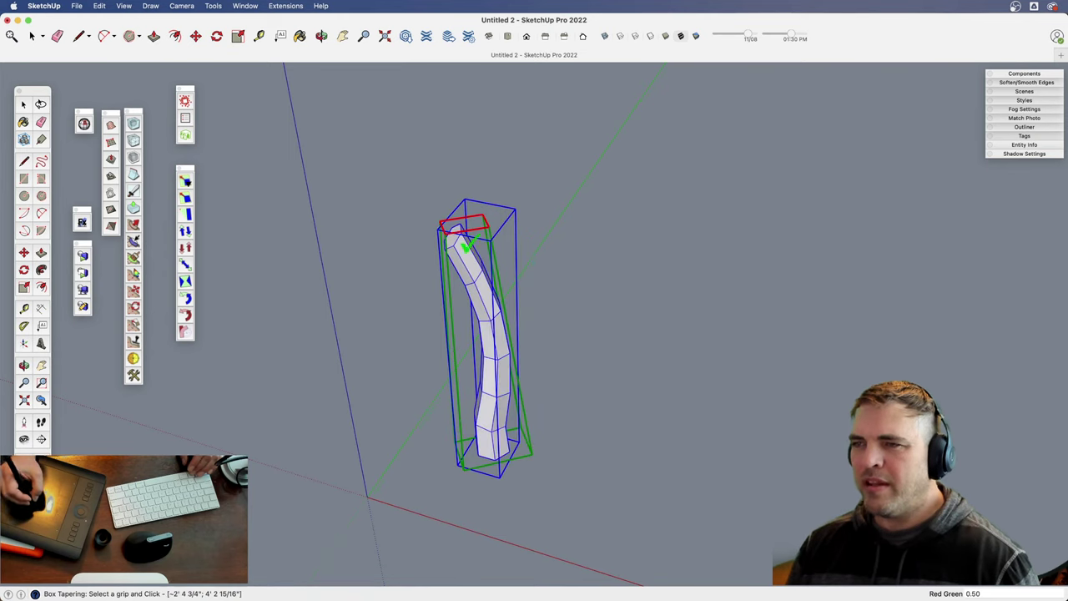
key("space")
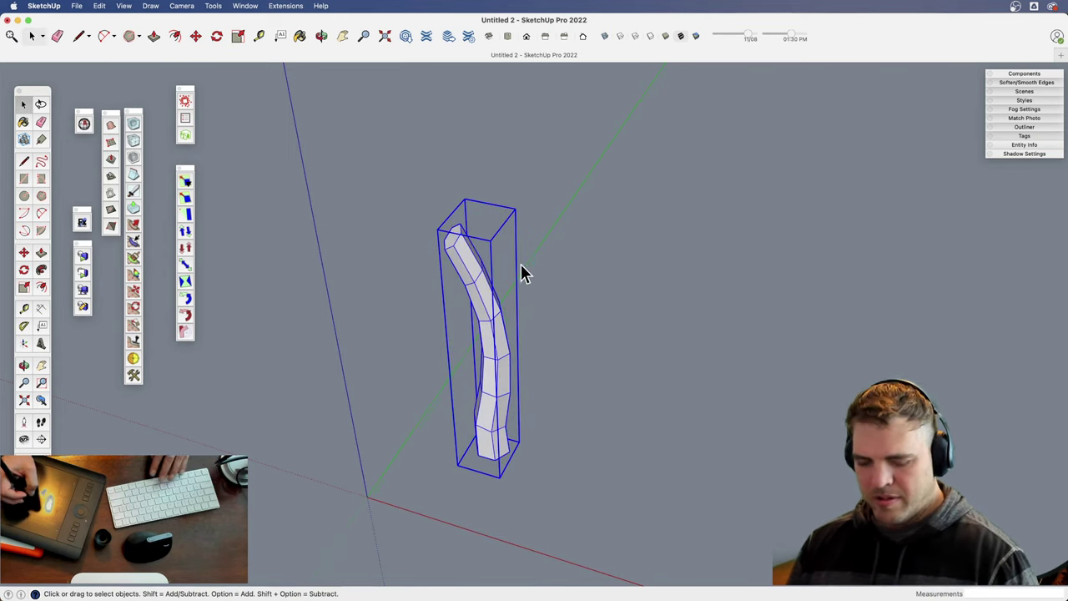
- Taper the column's top again with Box Tapering, pulling the opposite upper corner inward to form a narrow tip
middle_click_drag(521, 274, 488, 298)
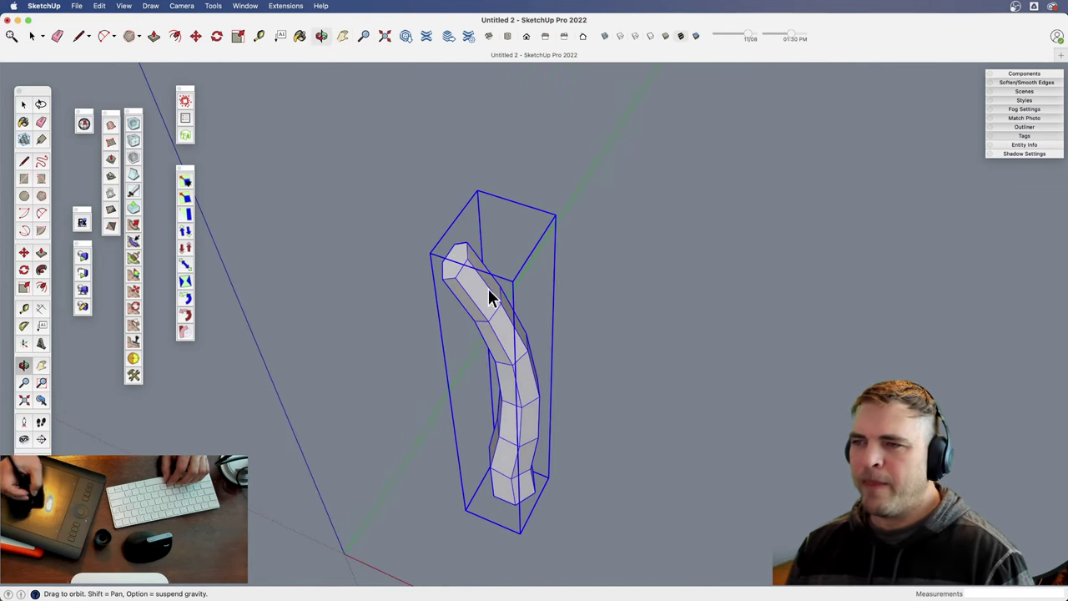
left_click(185, 216)
key("space")
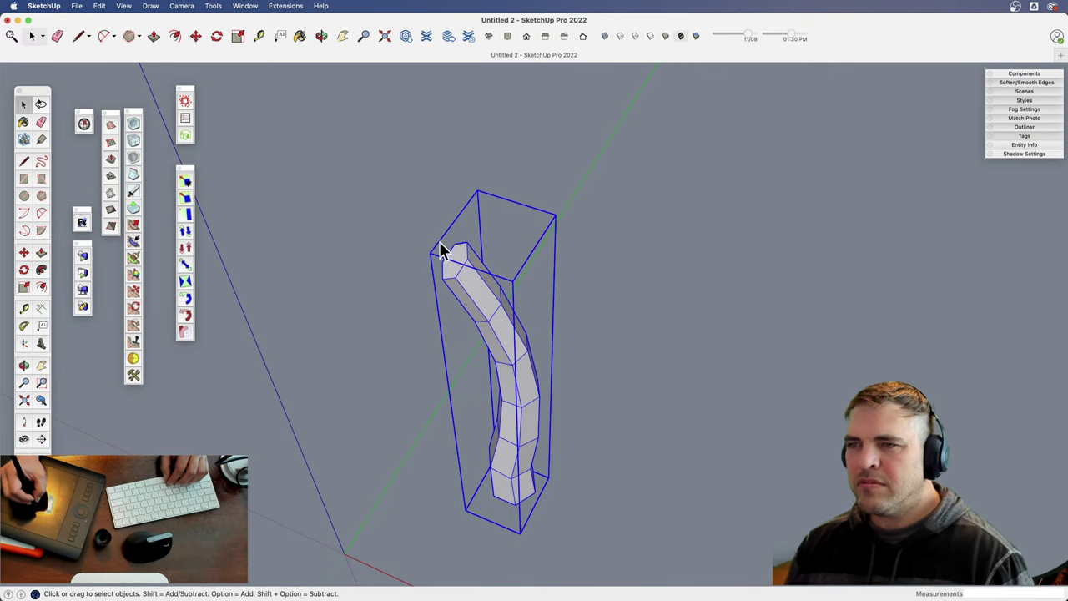
left_click(185, 217)
left_click_drag(429, 243, 494, 235)
key("space")
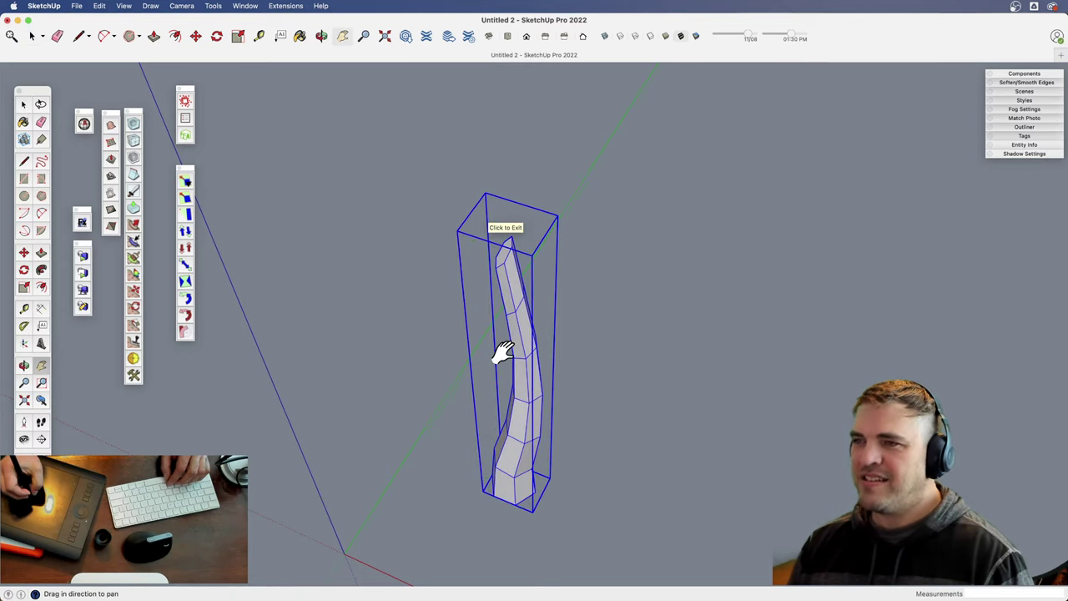
- Open the tapered column's group and move the edge ring at the uppermost joint slightly along the positive red axis
middle_click_drag(503, 353, 531, 283)
key("z")
left_click_drag(531, 284, 559, 371)
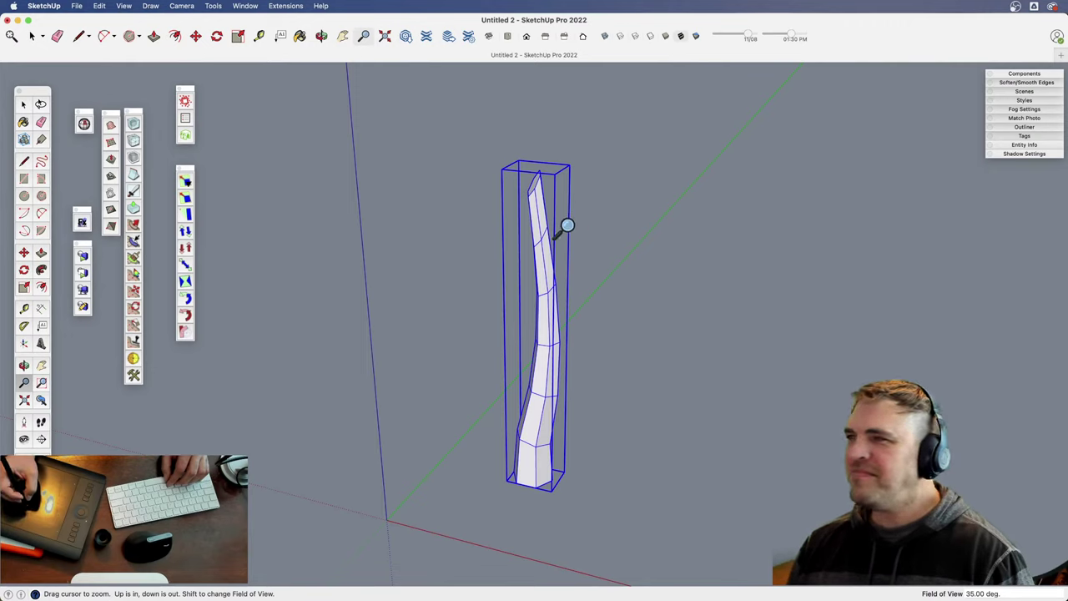
middle_click_drag(561, 193, 522, 252)
key("space")
double_click(531, 268)
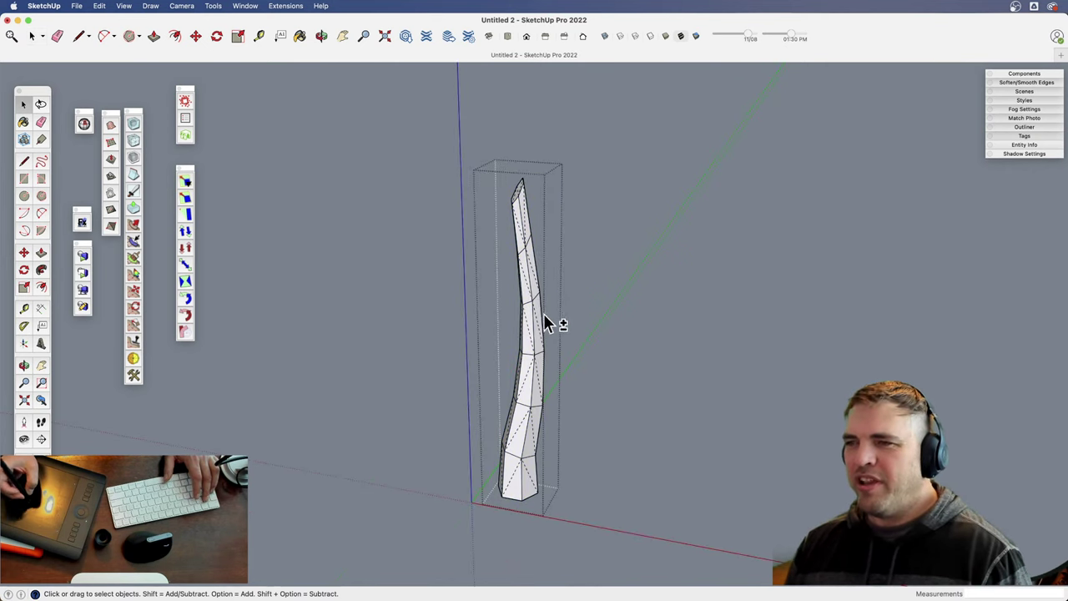
middle_click_drag(543, 338, 594, 261)
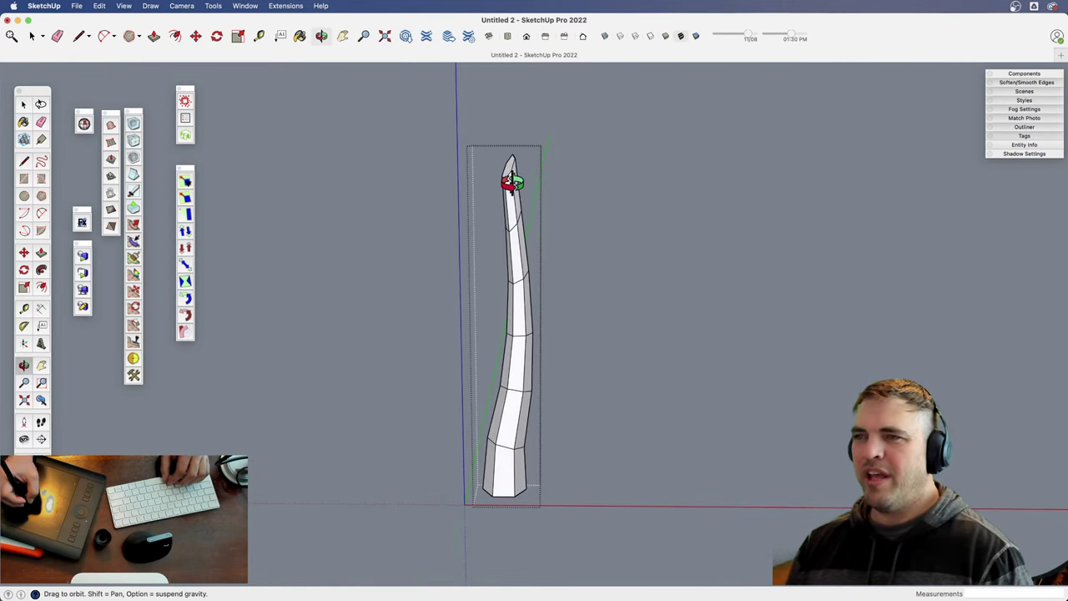
key("m")
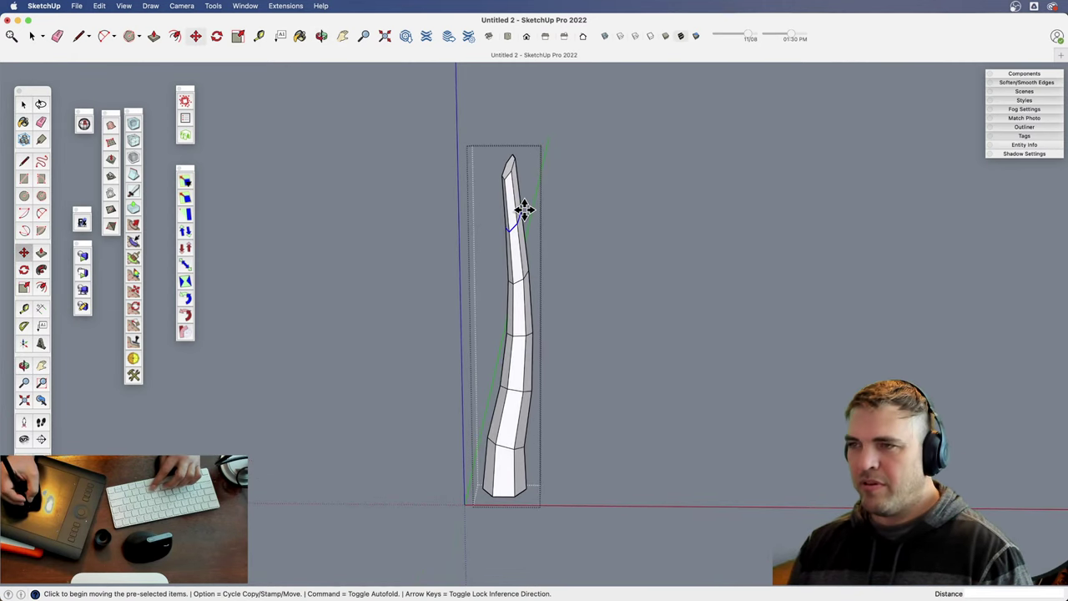
left_click(524, 210)
left_click(528, 209)
key("space")
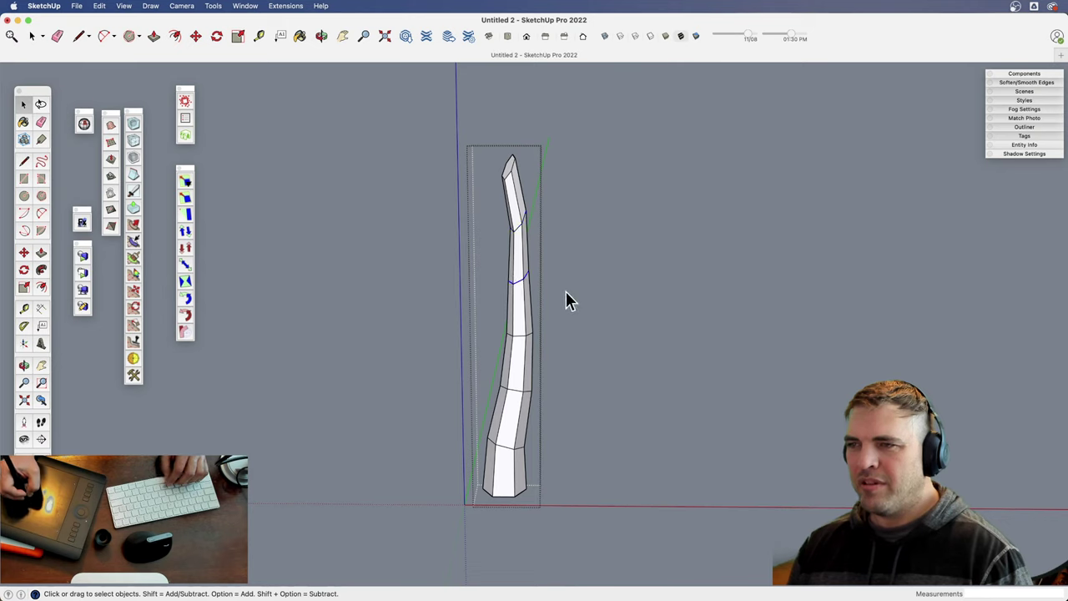
- Move the edge ring at the column's second joint from the top about 2 11/16" along the positive red axis
key("m")
left_click(545, 262)
left_click(546, 263)
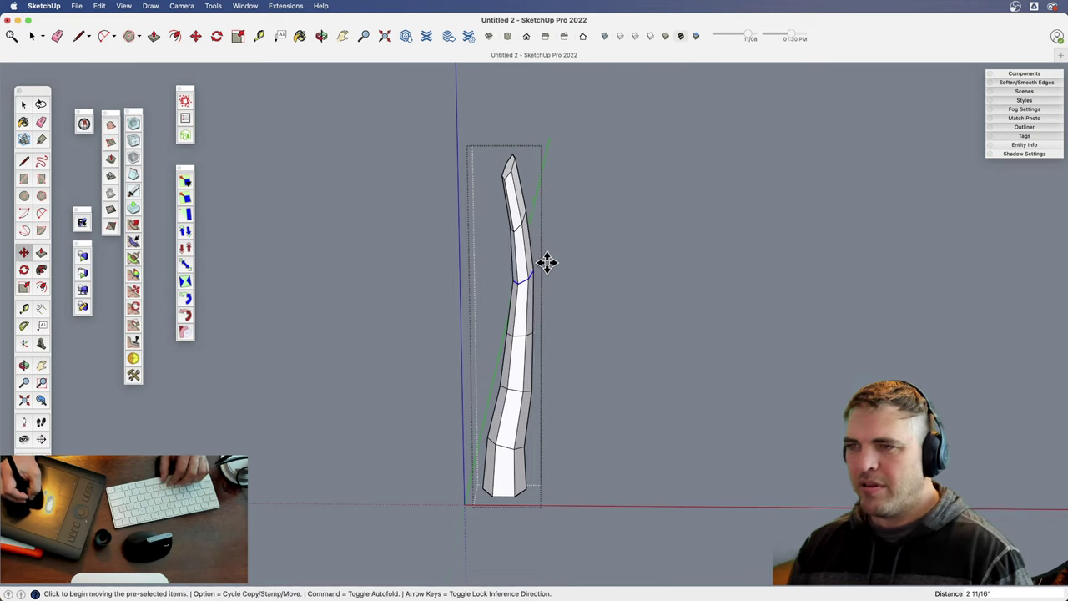
key("space")
- Shift the column's top edge loop sideways in two small moves to reshape the bend of its tip
middle_click_drag(547, 263, 495, 154)
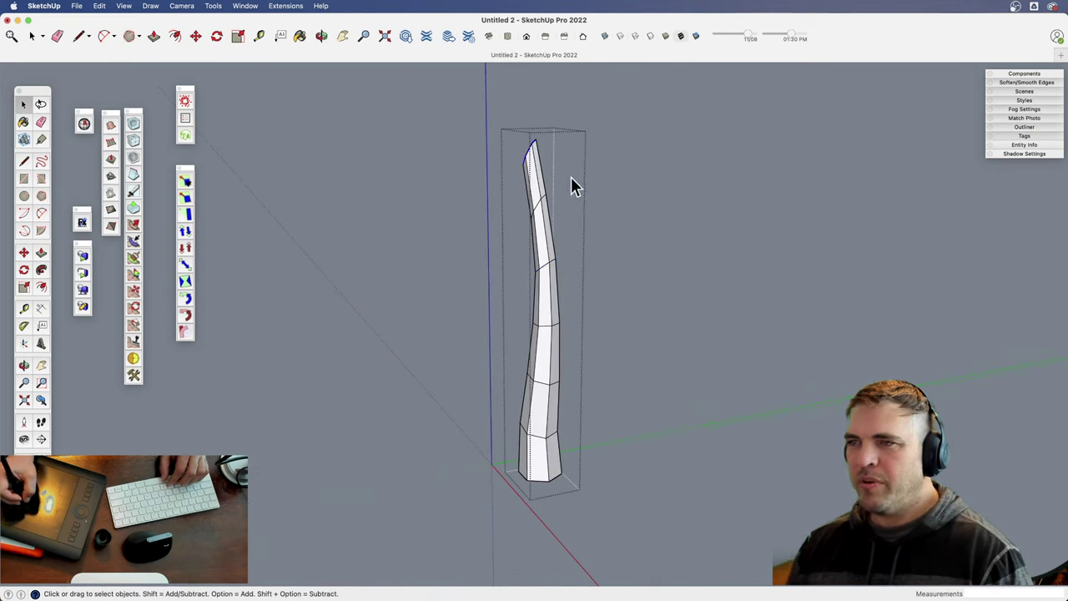
key("m")
left_click(536, 138)
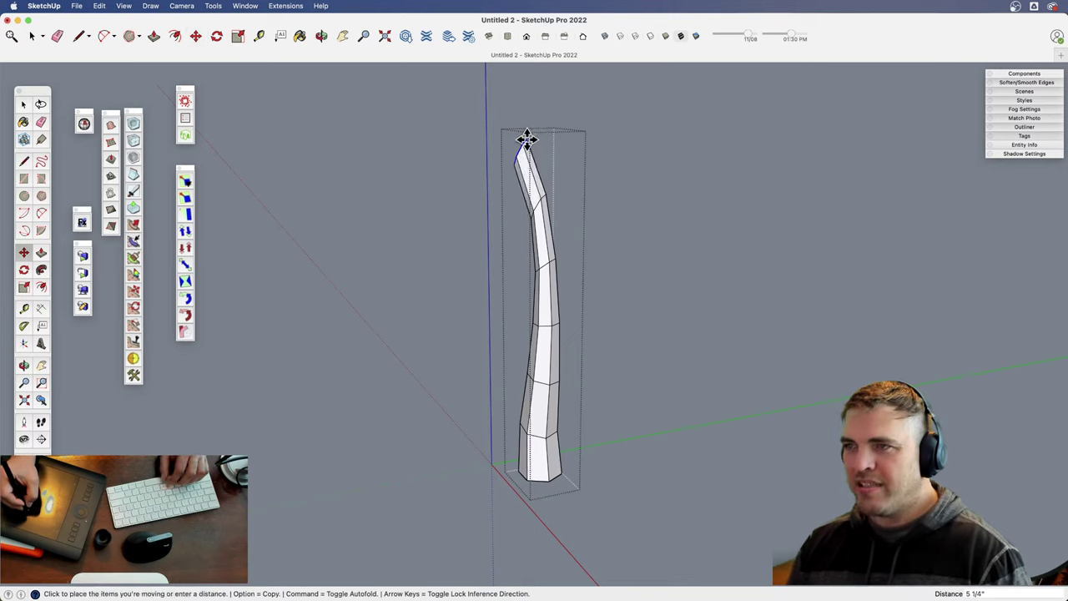
left_click(536, 148)
middle_click_drag(537, 147, 569, 191)
key("m")
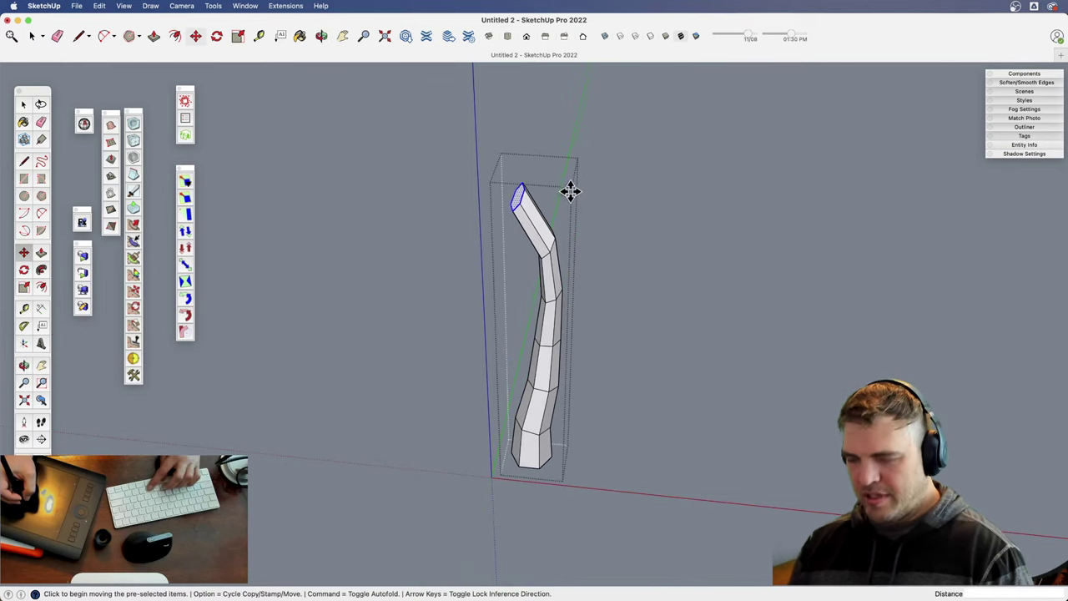
left_click(522, 183)
left_click(532, 179)
key("space")
- Scale the edge ring at the column's lowest joint down slightly and uniformly about its center
left_click(585, 268)
key("h")
mouse_move(503, 330)
left_mouse_down()
mouse_move(465, 312)
mouse_move(501, 312)
left_mouse_up()
key("o")
middle_click_drag(611, 219, 584, 342)
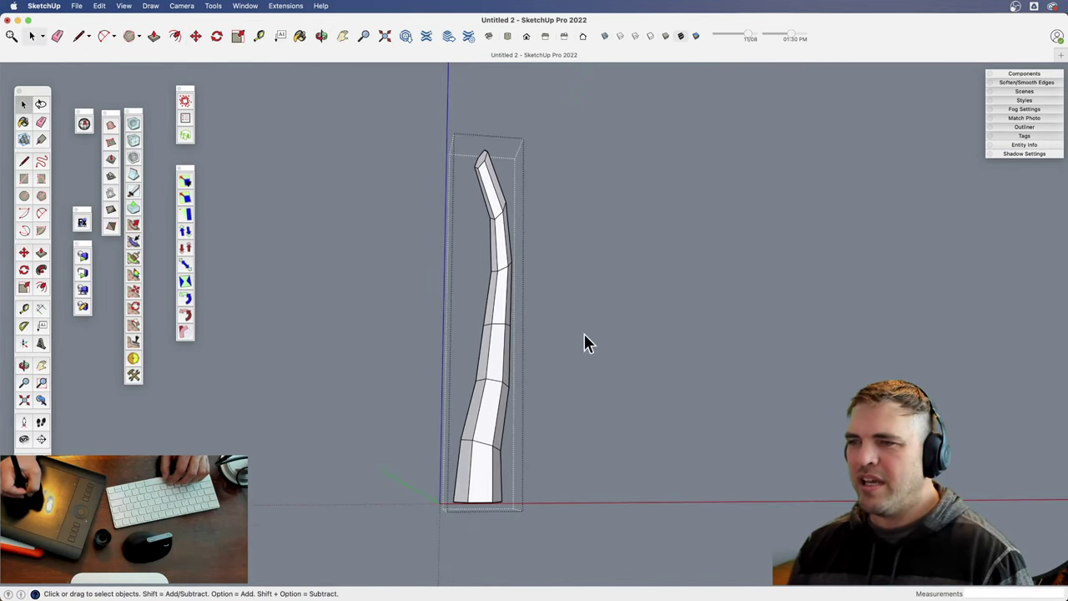
middle_click_drag(510, 425, 519, 386)
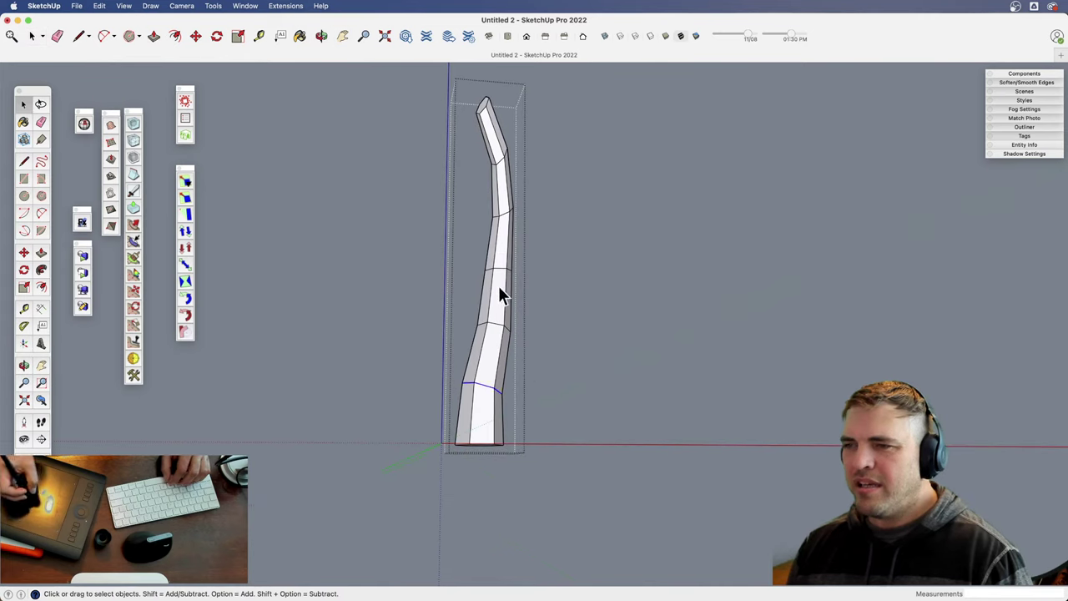
key("s")
left_click(511, 378)
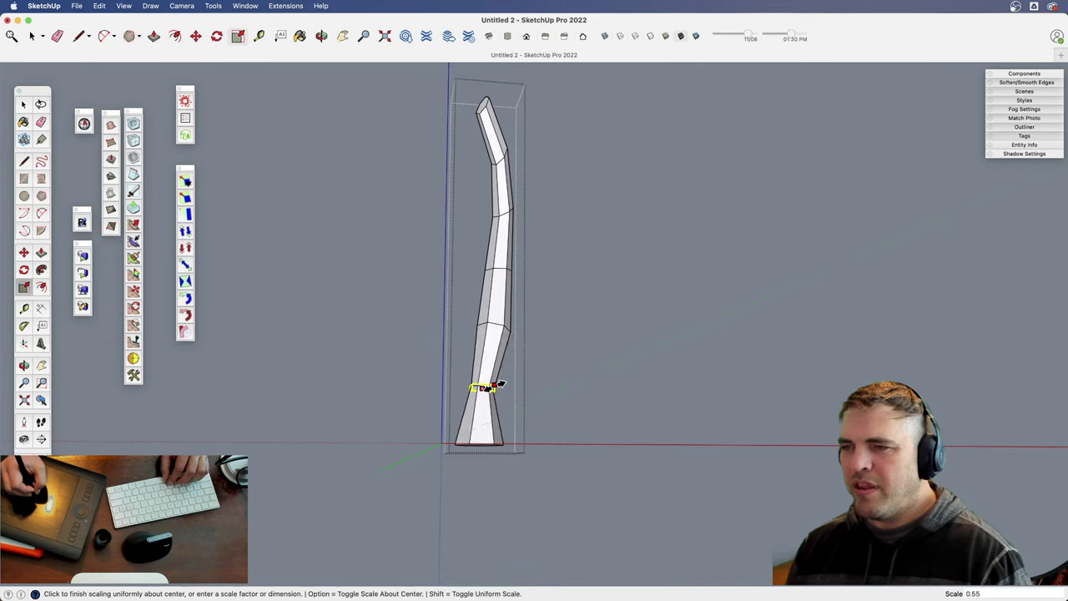
left_click(507, 385)
key("space")
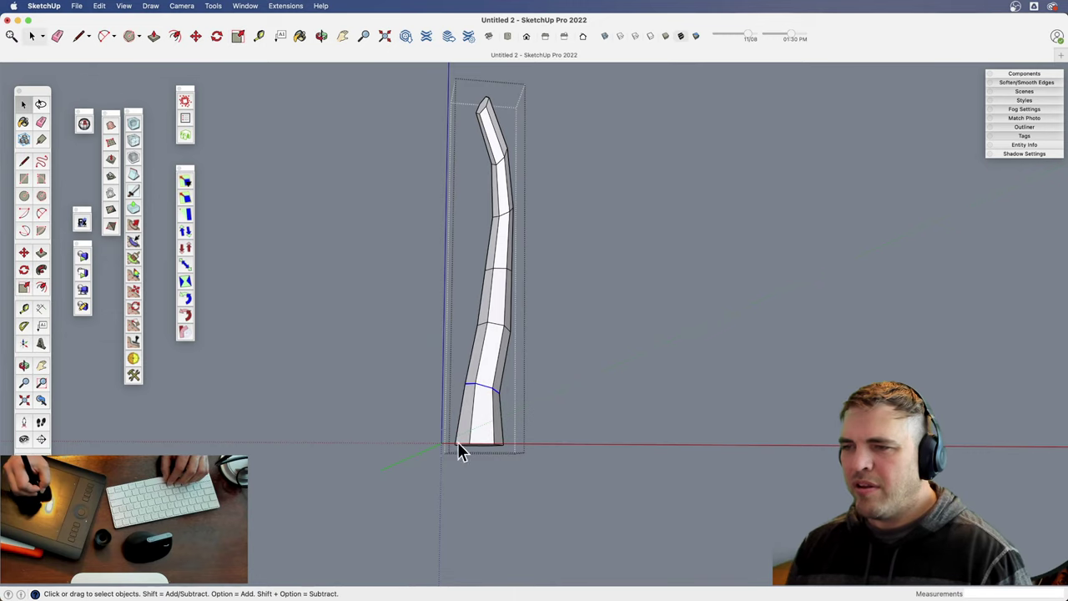
- Scale the column's bottom face inward about its center to a factor of about 0.73 and leave the group
left_click_drag(449, 451, 512, 432)
middle_click_drag(509, 413, 561, 429)
key("s")
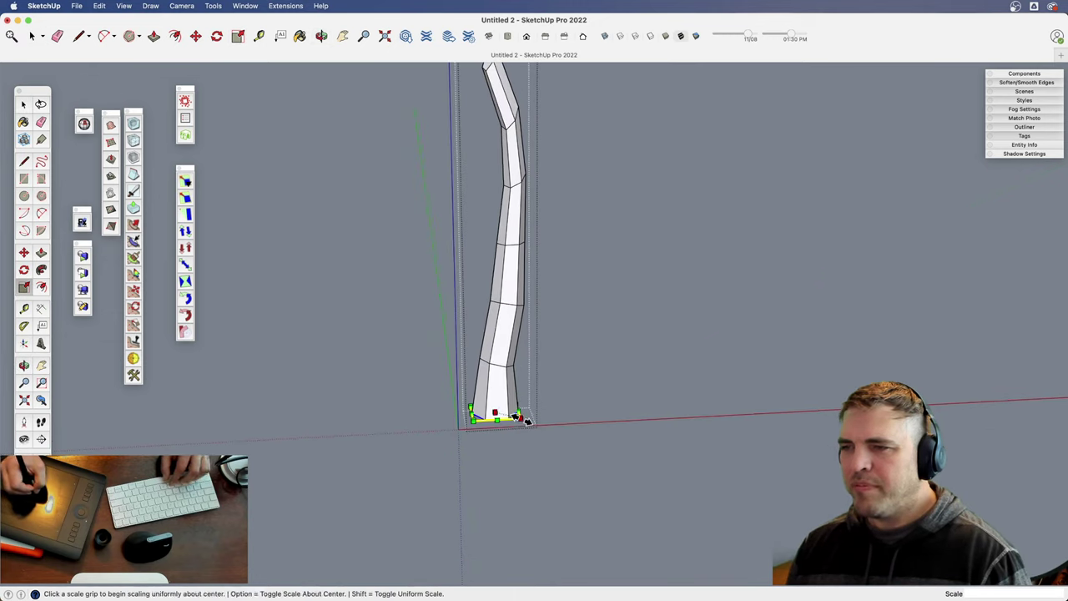
left_click(526, 420)
left_click(515, 418)
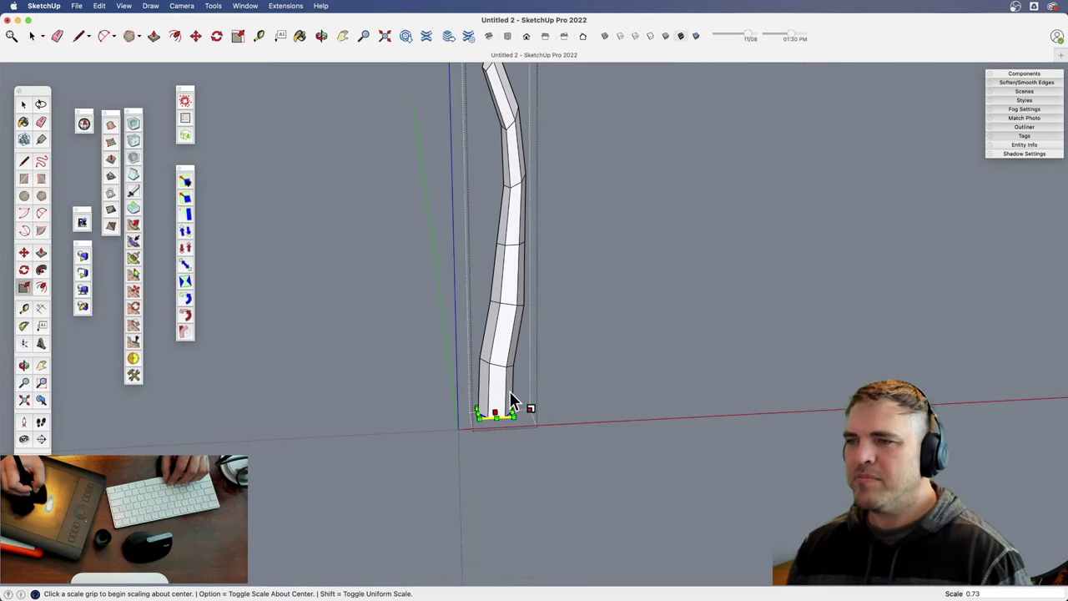
middle_click_drag(512, 401, 488, 382)
key("space")
middle_click_drag(548, 410, 544, 438)
middle_click_drag(580, 379, 531, 452)
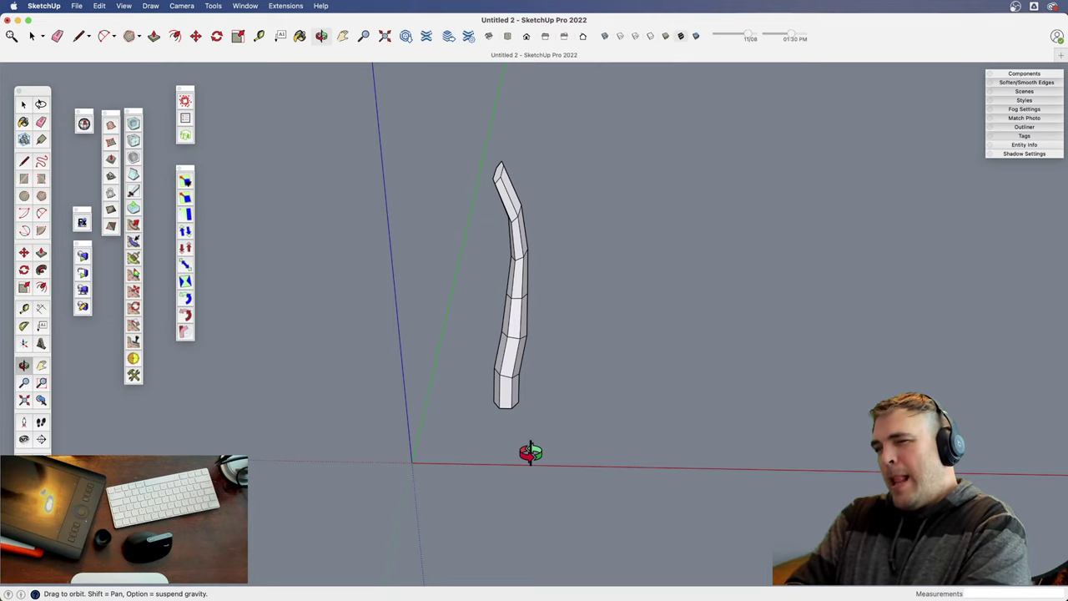
- Draw an 11-sided polygon with a radius of about 4' 11" on the ground in the open space beside the column
middle_click_drag(581, 393, 536, 391)
key("z")
left_click_drag(536, 391, 548, 300)
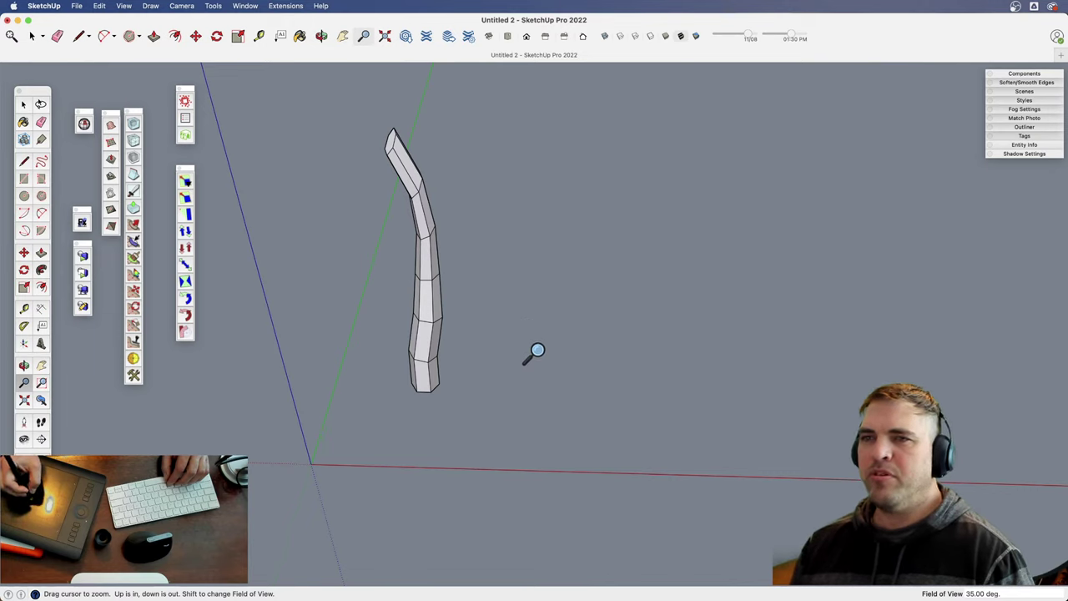
key("h")
left_click_drag(496, 333, 422, 404)
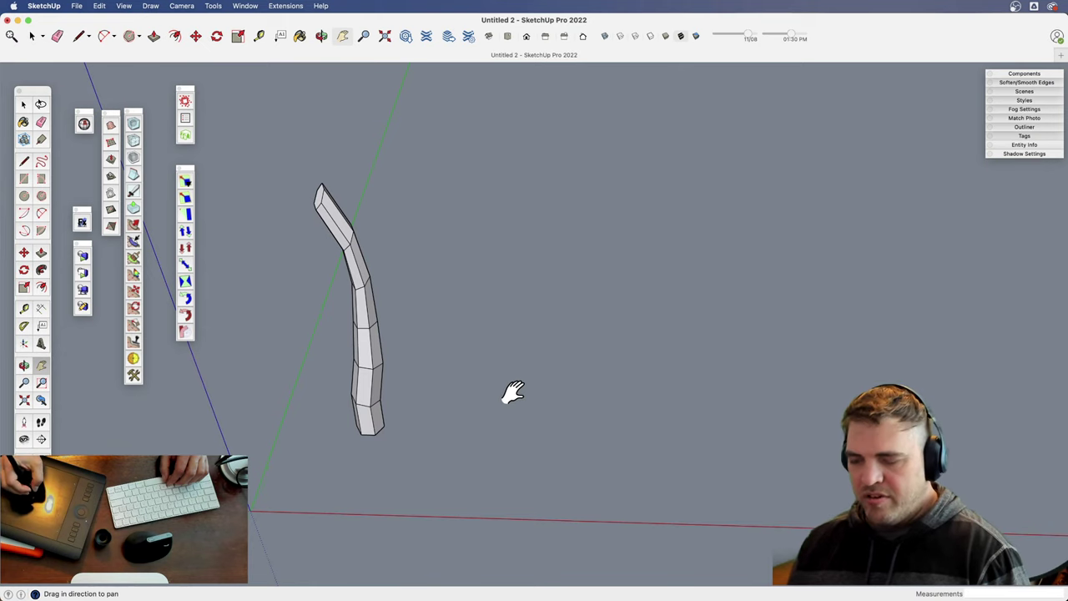
left_click_drag(501, 428, 431, 464)
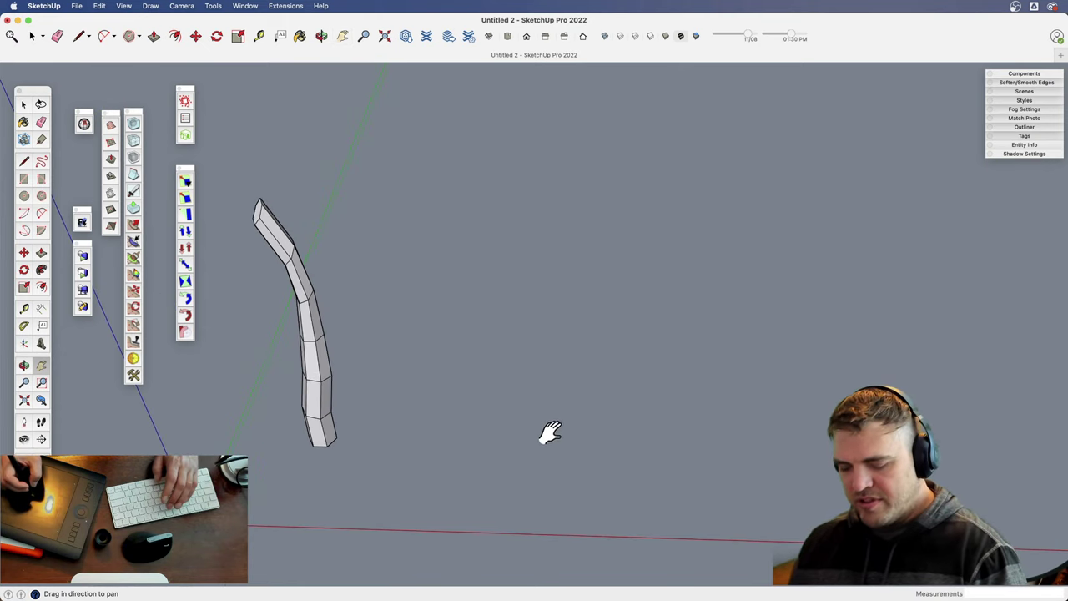
key("shift+p")
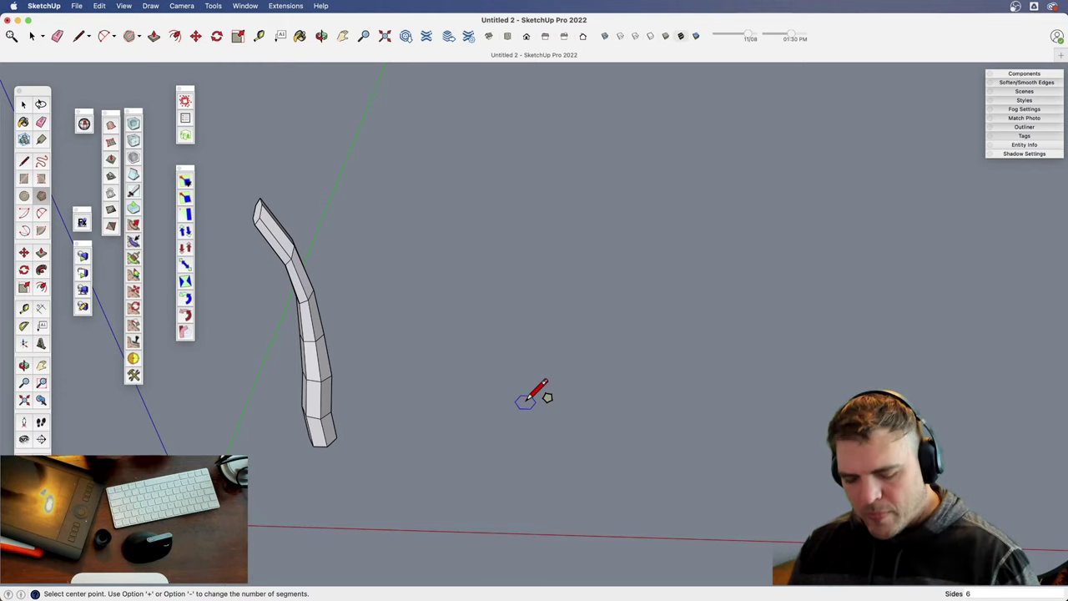
type("11s")
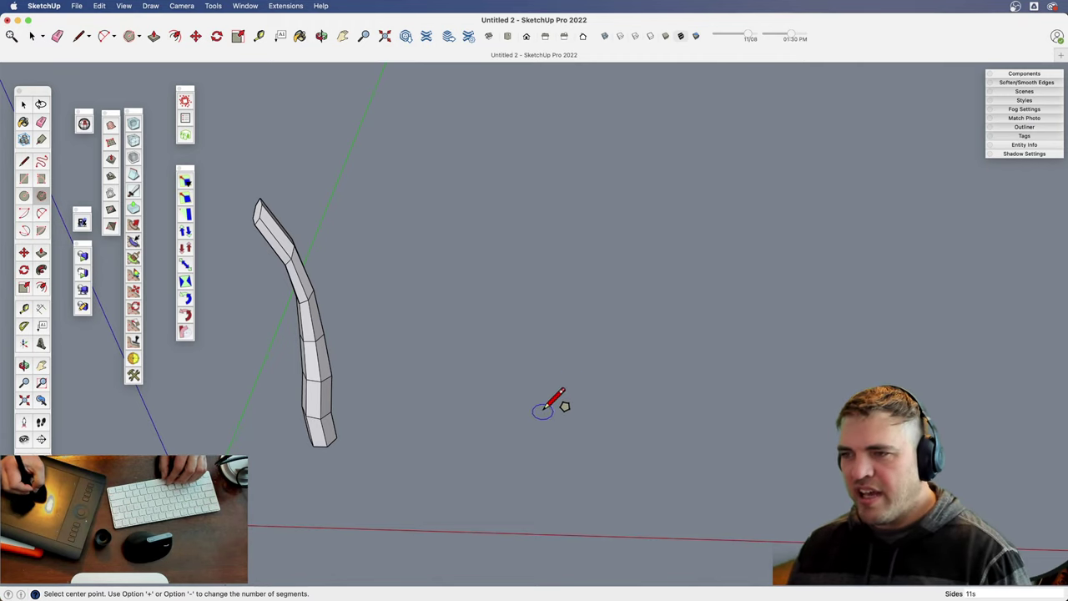
left_click(543, 409)
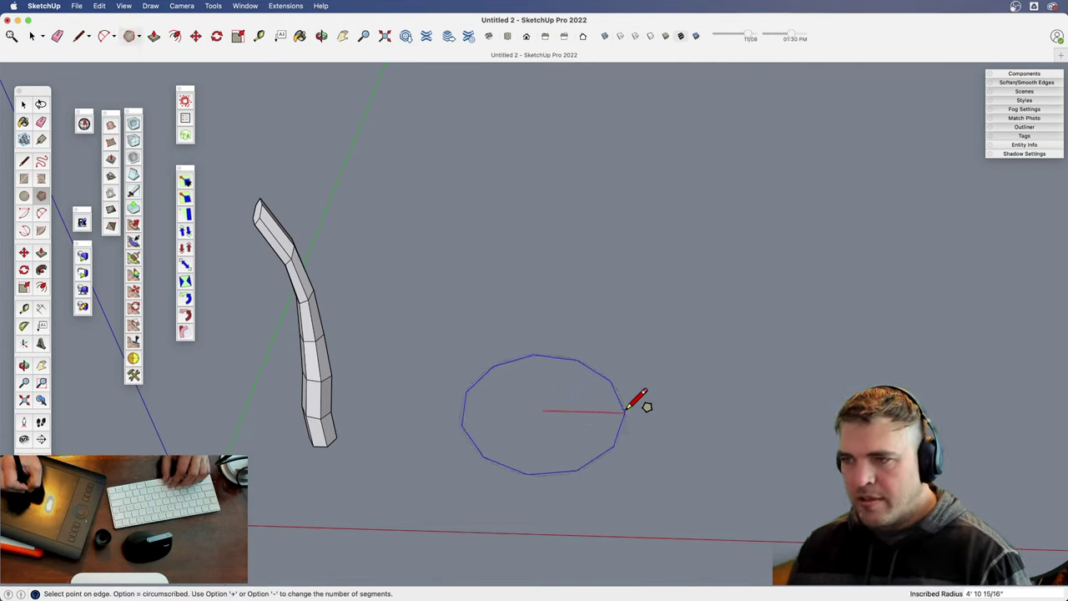
left_click(627, 409)
- Extrude the 11-sided polygon's face upward with Push/Pull into a solid prism
middle_click_drag(579, 405, 460, 333)
key("z")
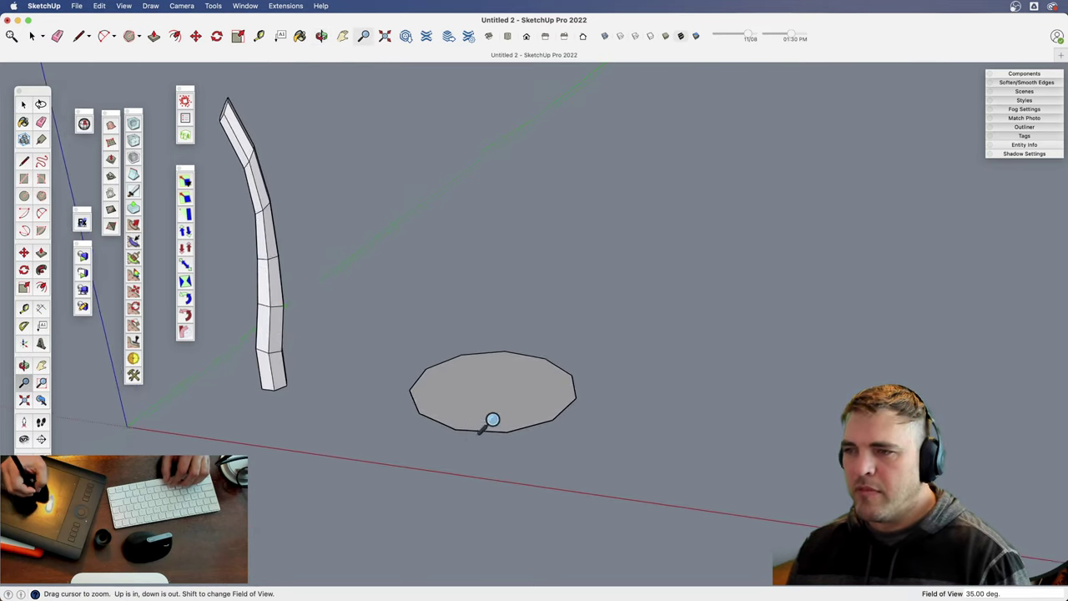
left_click_drag(493, 419, 487, 375)
key("h")
left_click_drag(478, 407, 544, 313)
key("space")
double_click(551, 341)
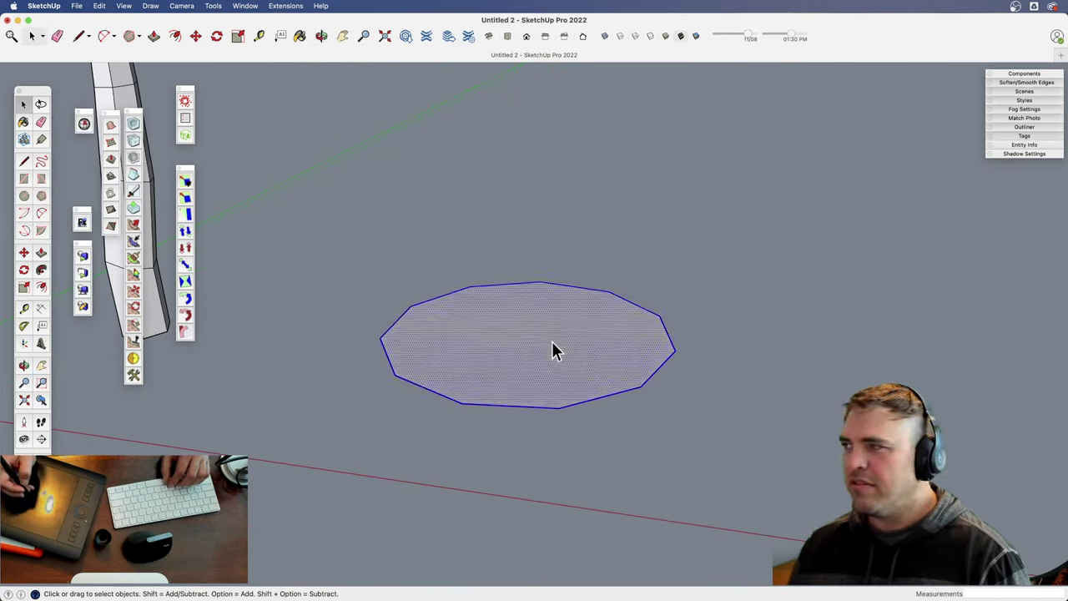
key("p")
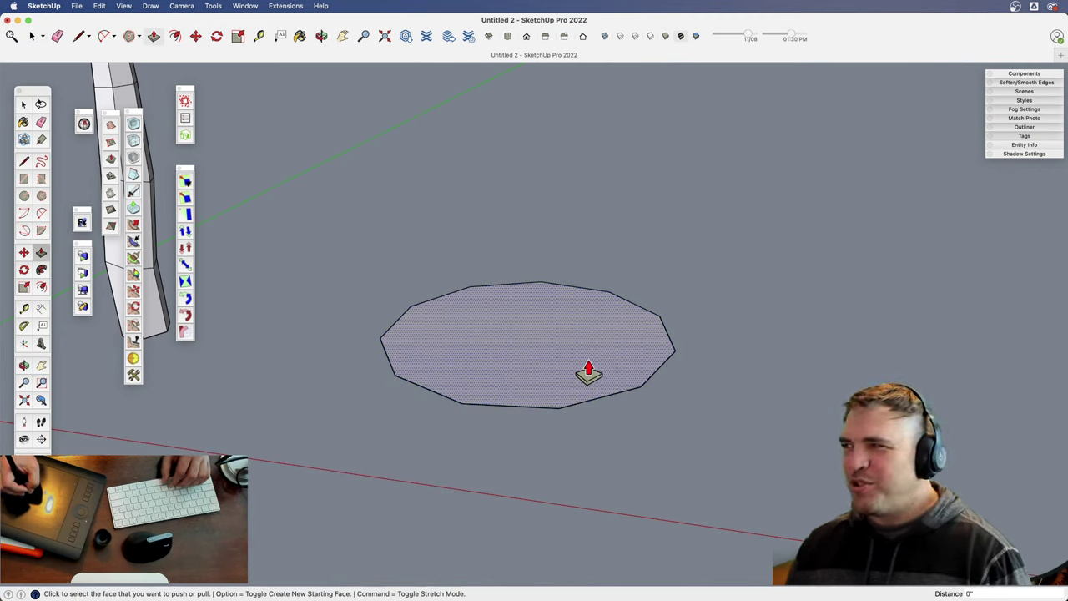
left_click(588, 373)
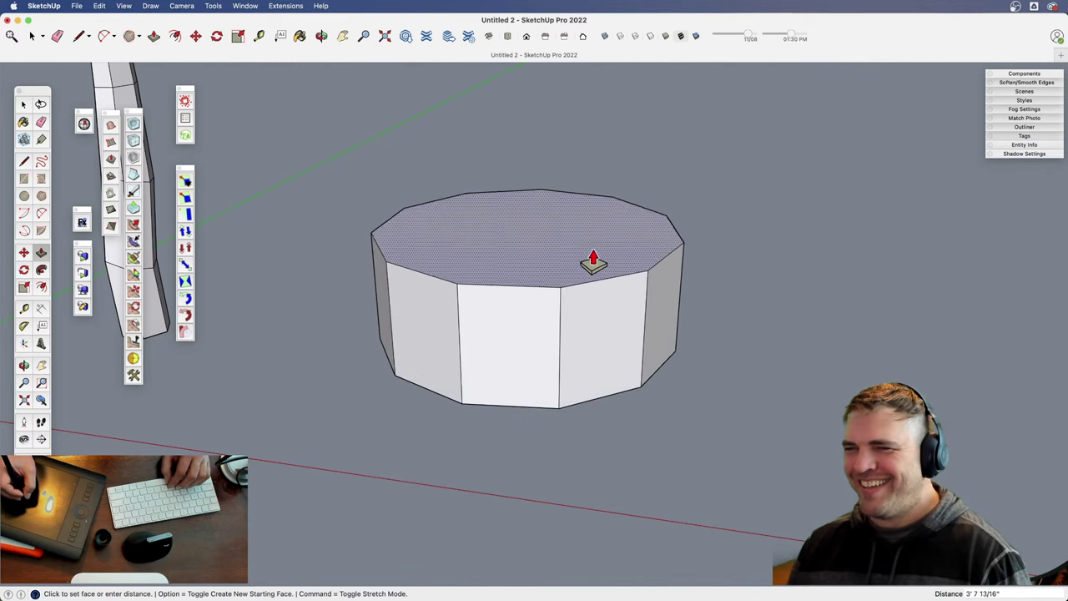
left_click(593, 198)
- Scale the prism's top face down uniformly about its center to form a truncated cone
middle_click_drag(572, 200, 553, 331, "shift")
key("space")
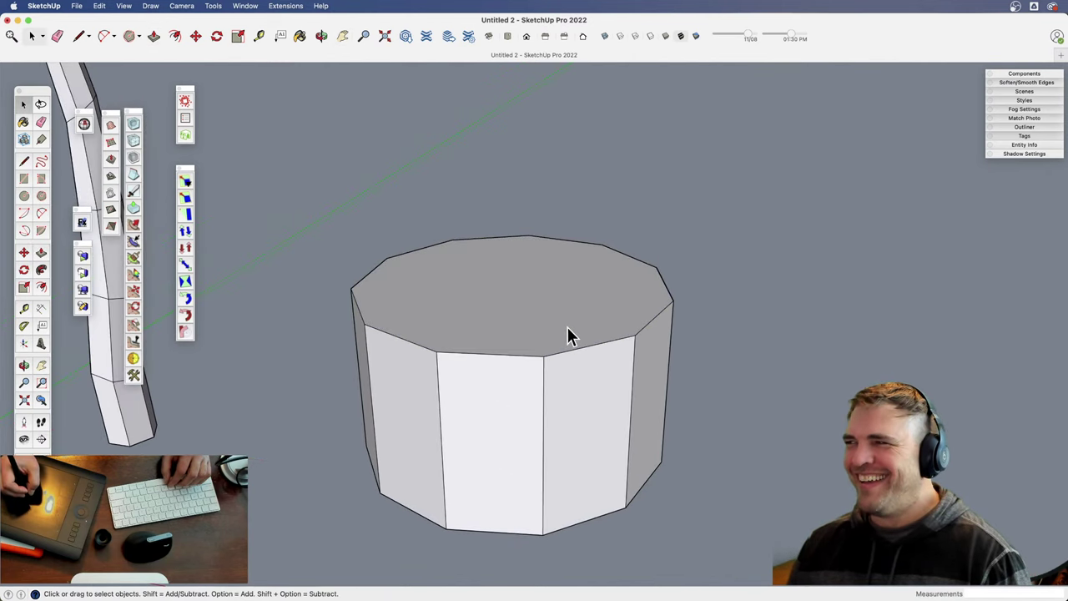
left_click(607, 307)
key("s")
left_click(686, 242)
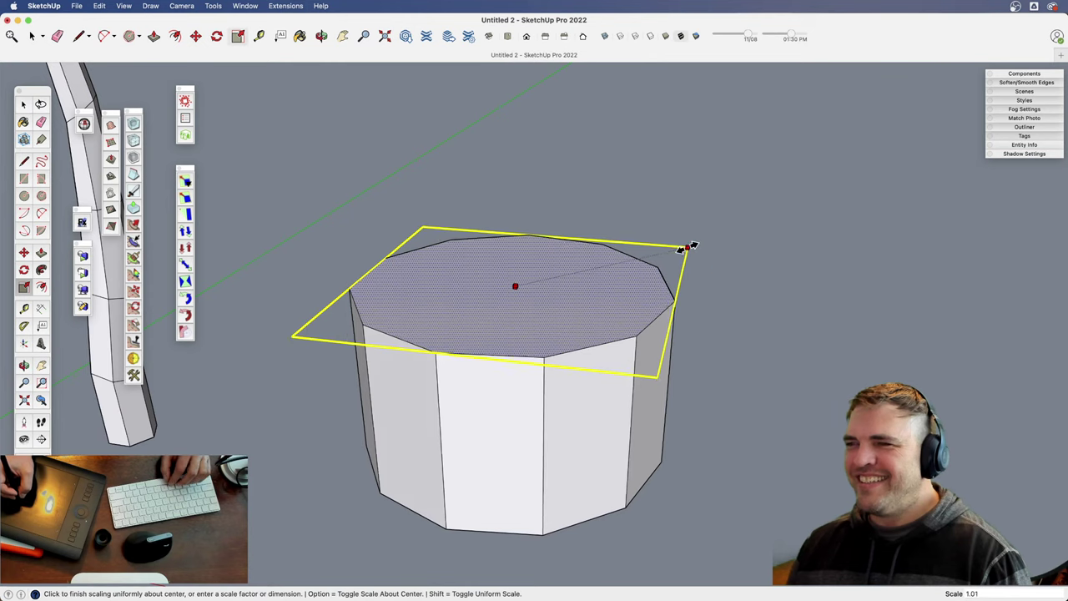
left_click(572, 276)
- Offset the outline of the cone's underside inward by about 1' 4"
middle_click_drag(572, 276, 567, 367)
key("f")
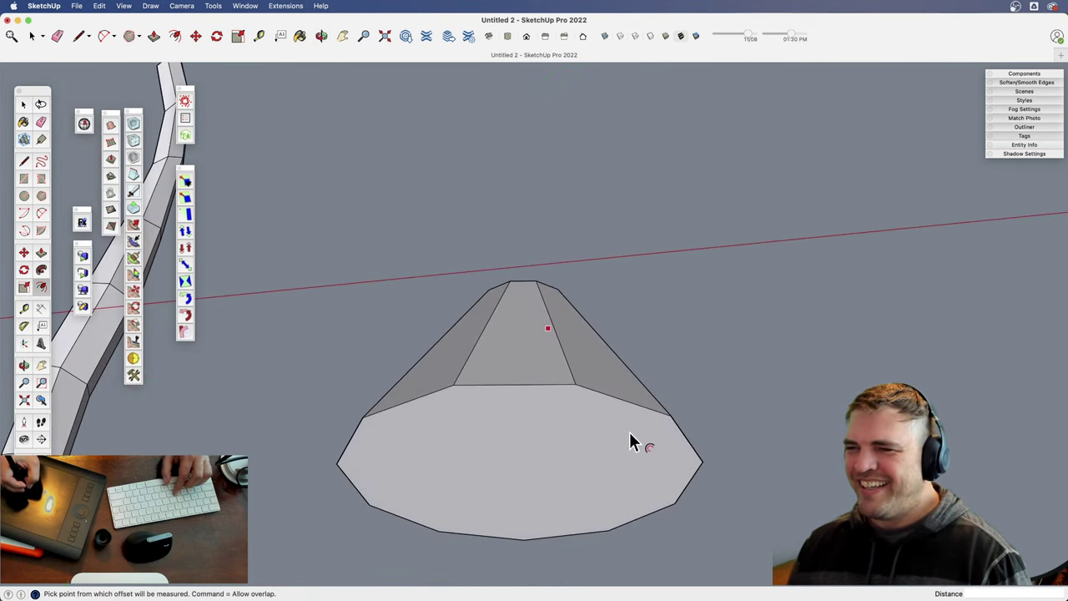
left_click(633, 437)
key("space")
left_click(622, 423)
key("f")
left_click(625, 424)
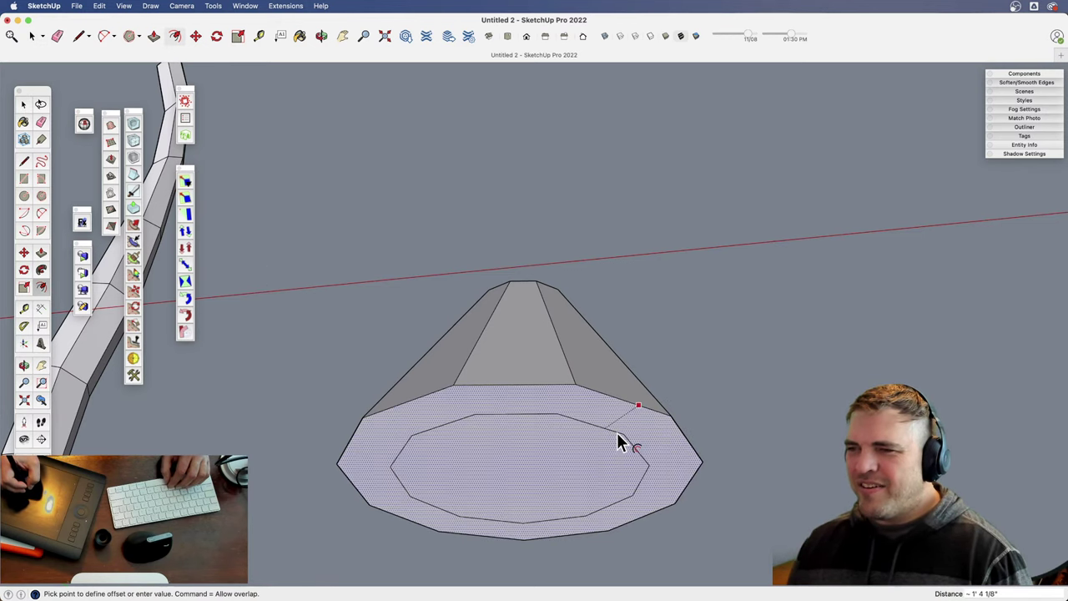
left_click(616, 432)
- Push the inner face of the cone's underside upward about 2' 2" to hollow out the base
key("space")
left_click(565, 461)
key("p")
middle_click_drag(543, 450, 576, 422)
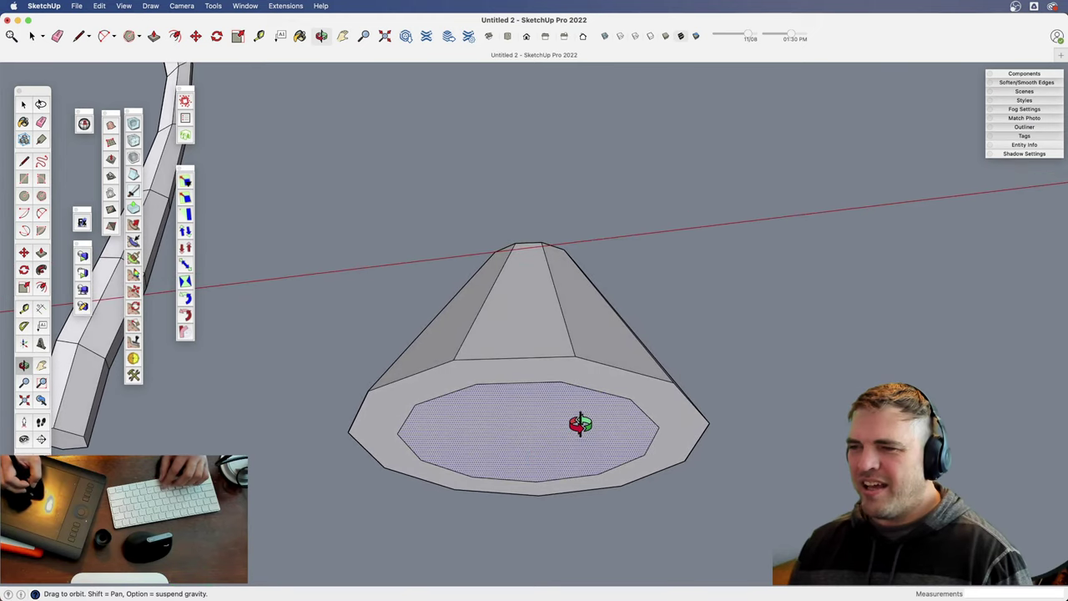
left_click(597, 448)
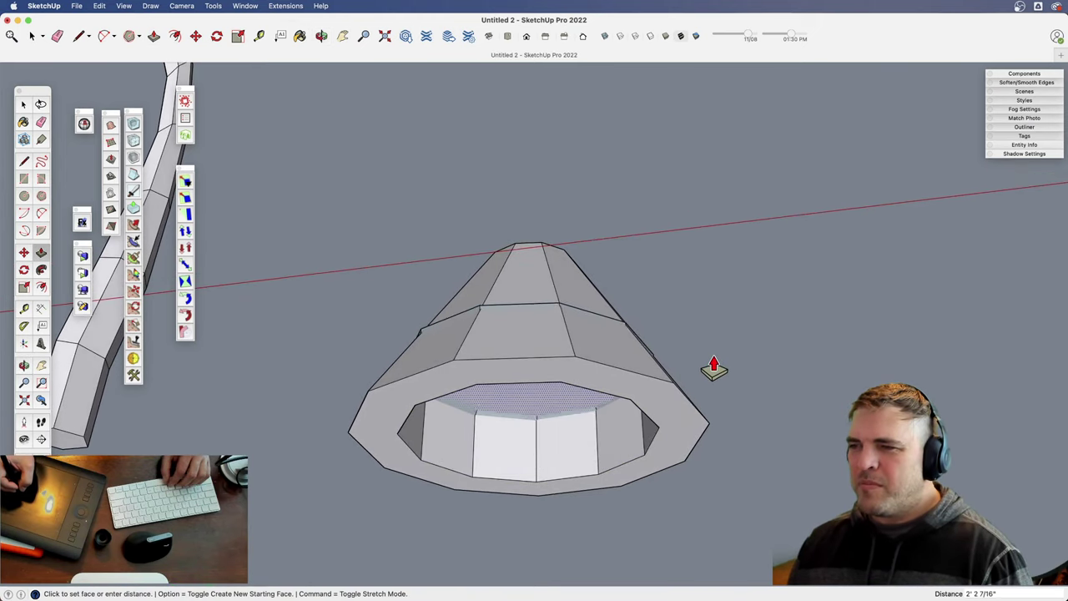
middle_click_drag(589, 310, 589, 331)
key("space")
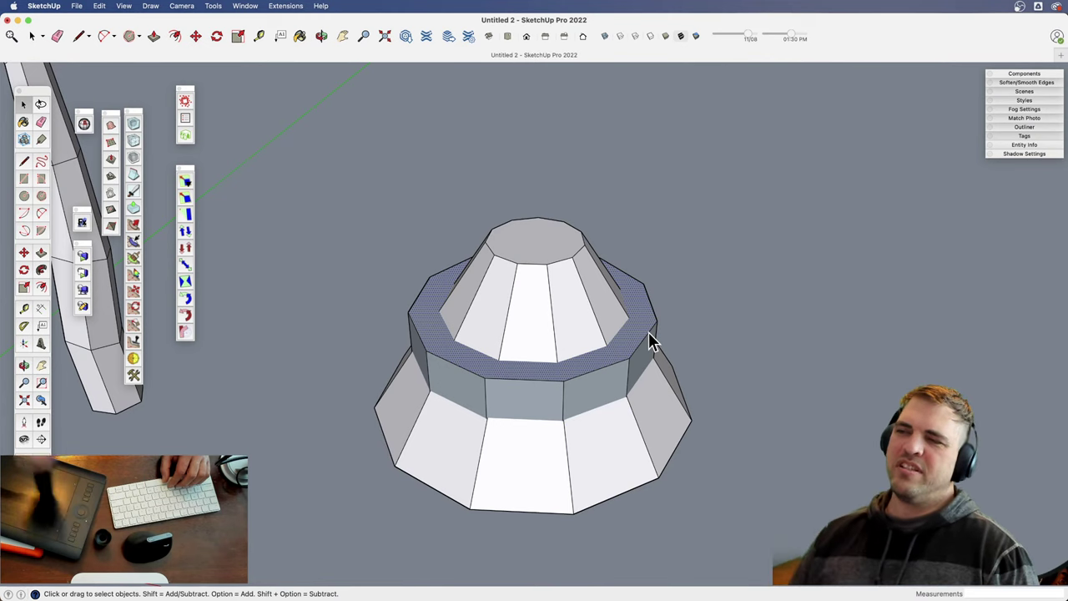
- Scale the recess's inner end face about its center to 0.55 so it tapers inside the cone
key("s")
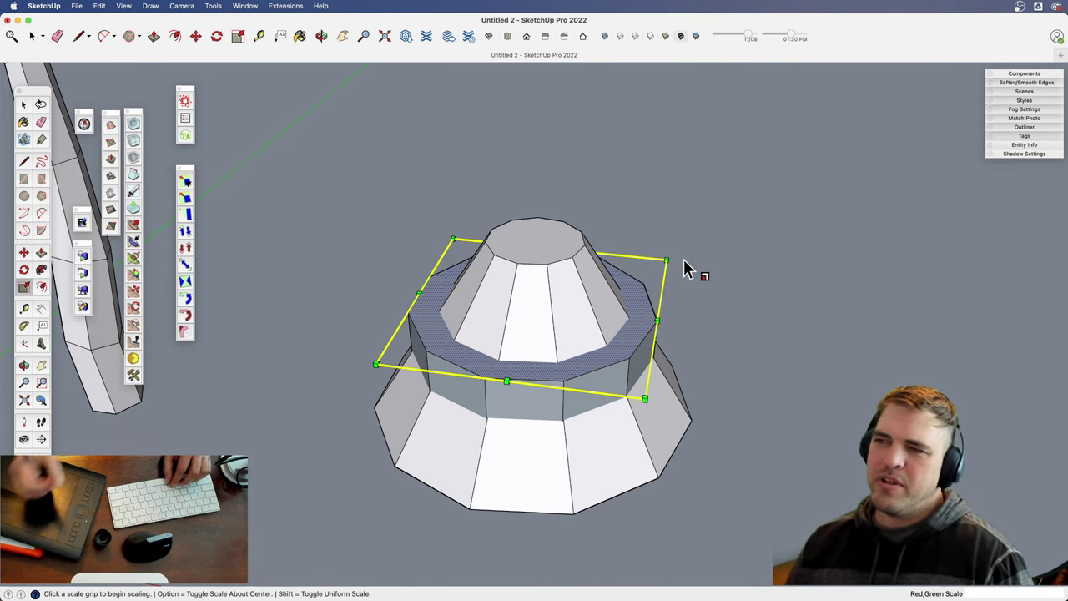
left_click(666, 260, "alt")
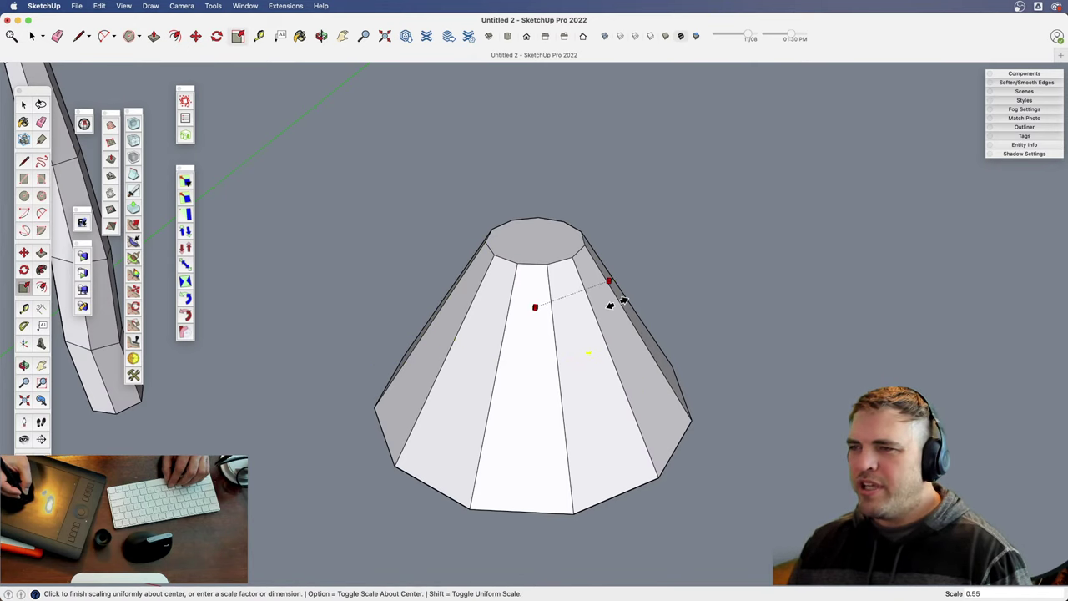
left_click(617, 303)
key("o")
left_click_drag(591, 348, 626, 179)
key("h")
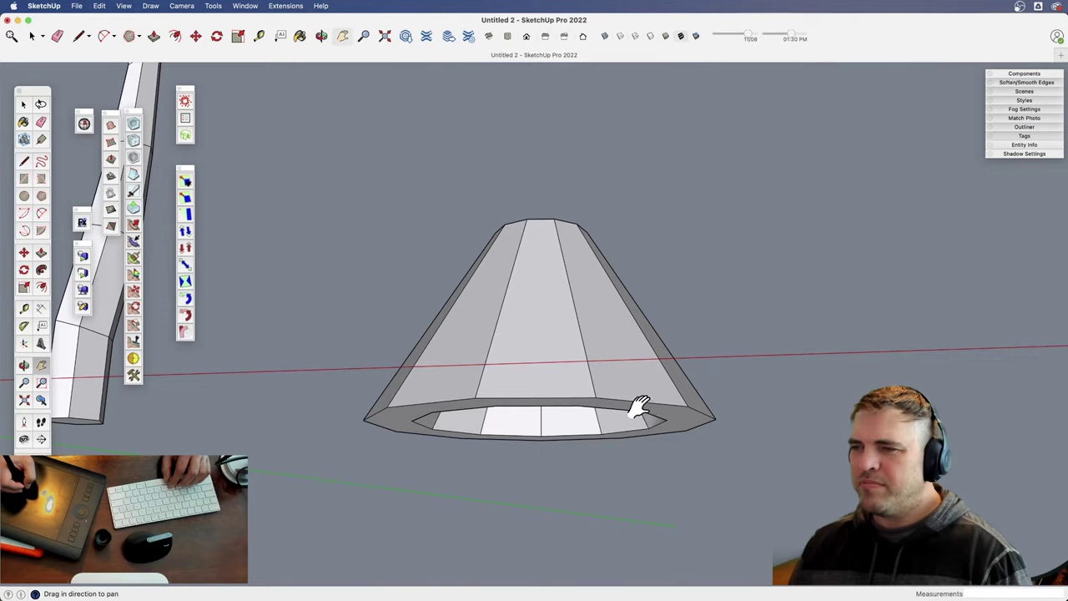
- Draw an edge across the cone's bottom rim from an inner corner to the matching outer corner
mouse_move(638, 406)
middle_mouse_down()
mouse_move(649, 136)
mouse_move(560, 291)
mouse_move(573, 310)
mouse_move(608, 286)
mouse_move(675, 286)
middle_mouse_up()
key("l")
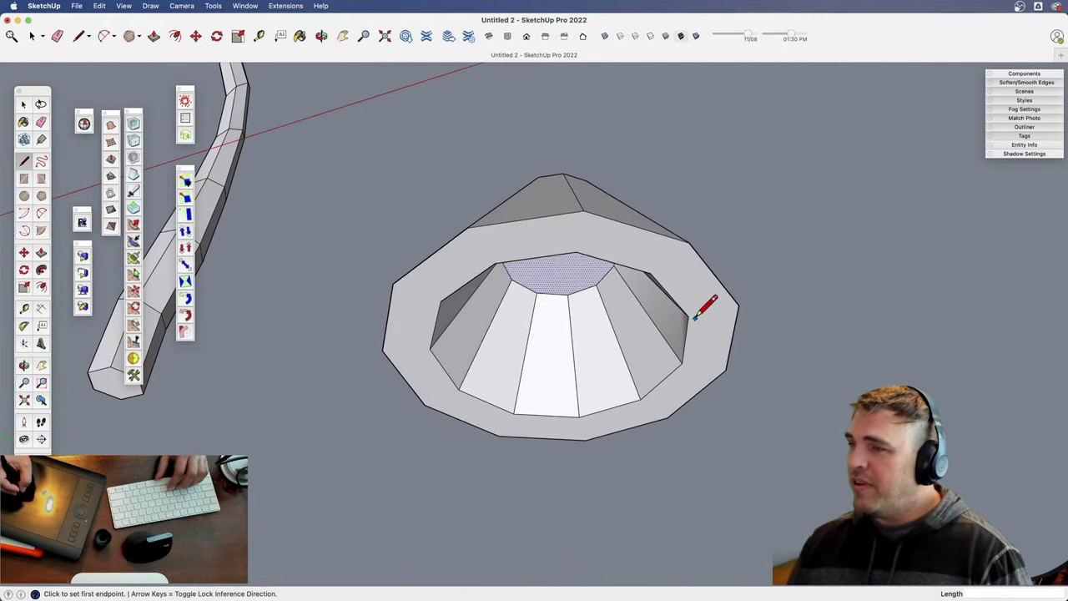
left_click(688, 316)
left_click(738, 305)
key("space")
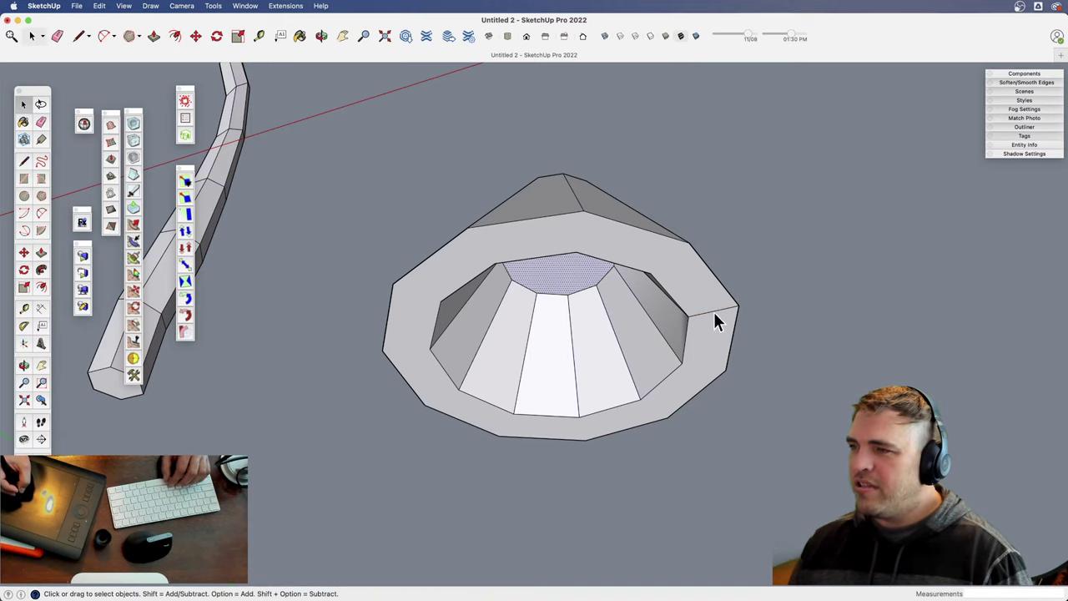
middle_click_drag(713, 312, 763, 216)
left_click_drag(763, 192, 777, 341)
key("q")
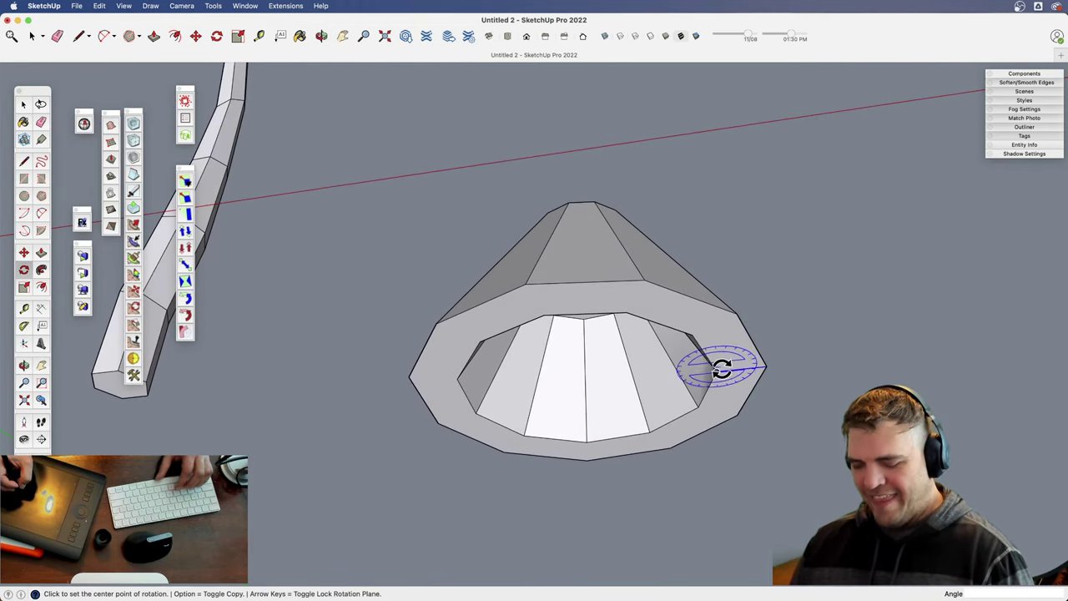
mouse_move(722, 368)
middle_mouse_down()
mouse_move(787, 334)
mouse_move(746, 341)
middle_mouse_up()
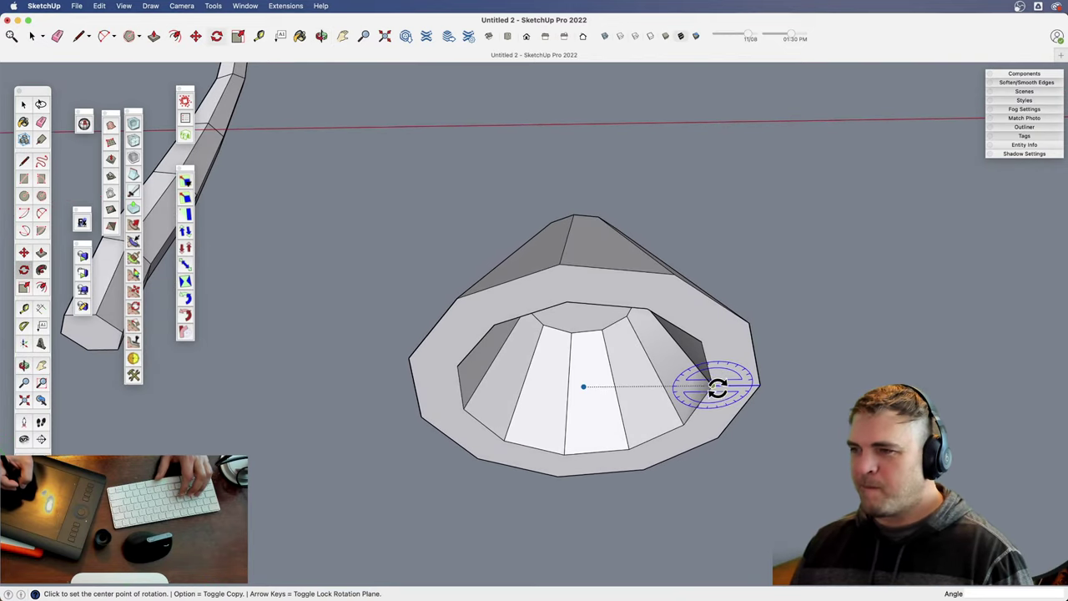
key("Up")
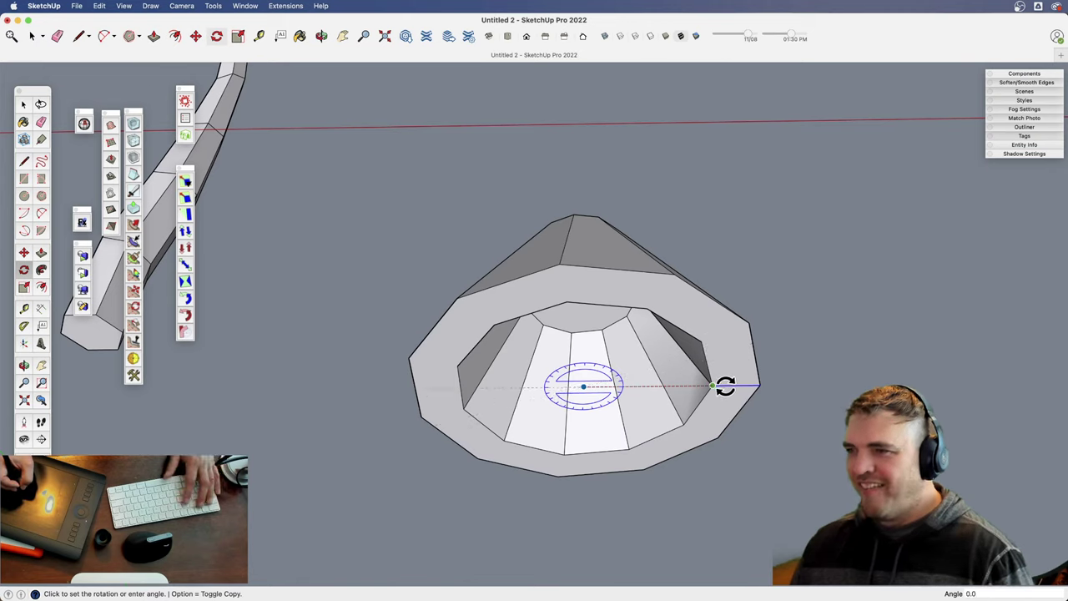
key("space")
key("q")
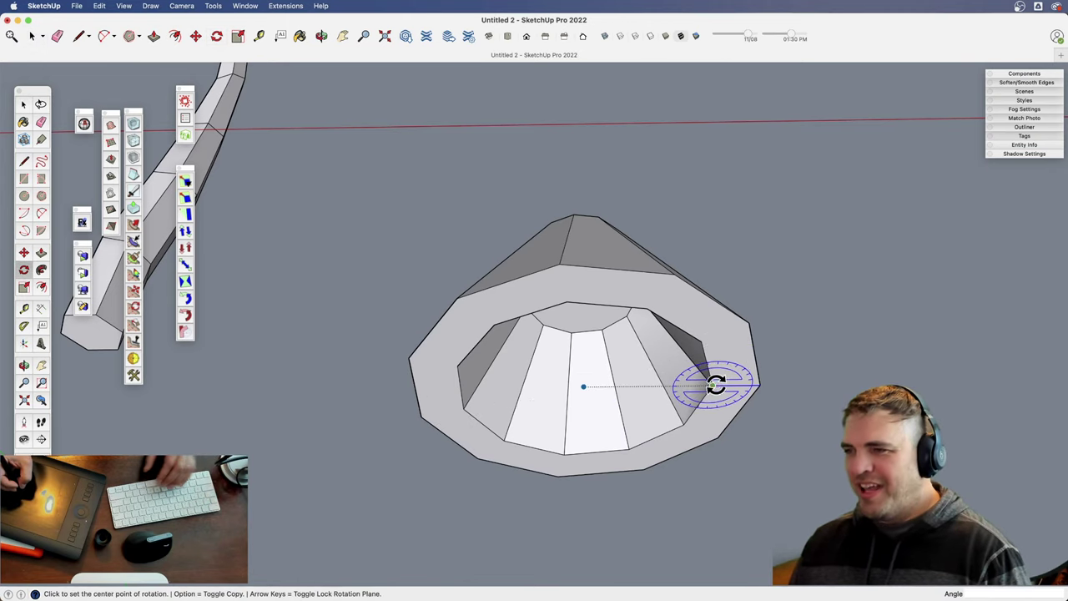
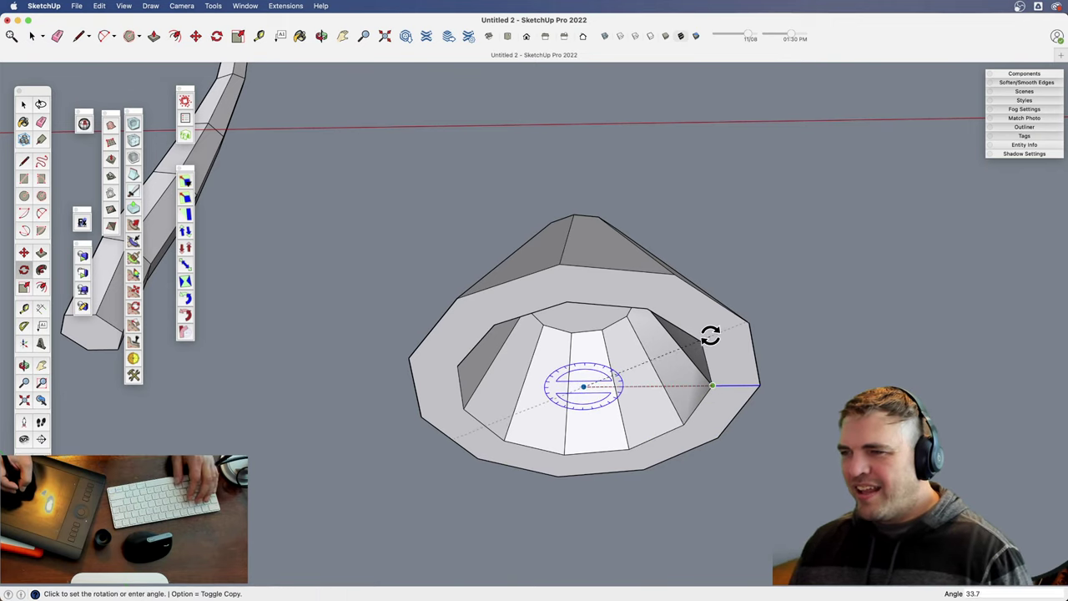
key("space")
- Draw two more edges across the bottom rim, joining the next two inner corners to their matching outer corners
middle_click_drag(656, 381, 829, 391)
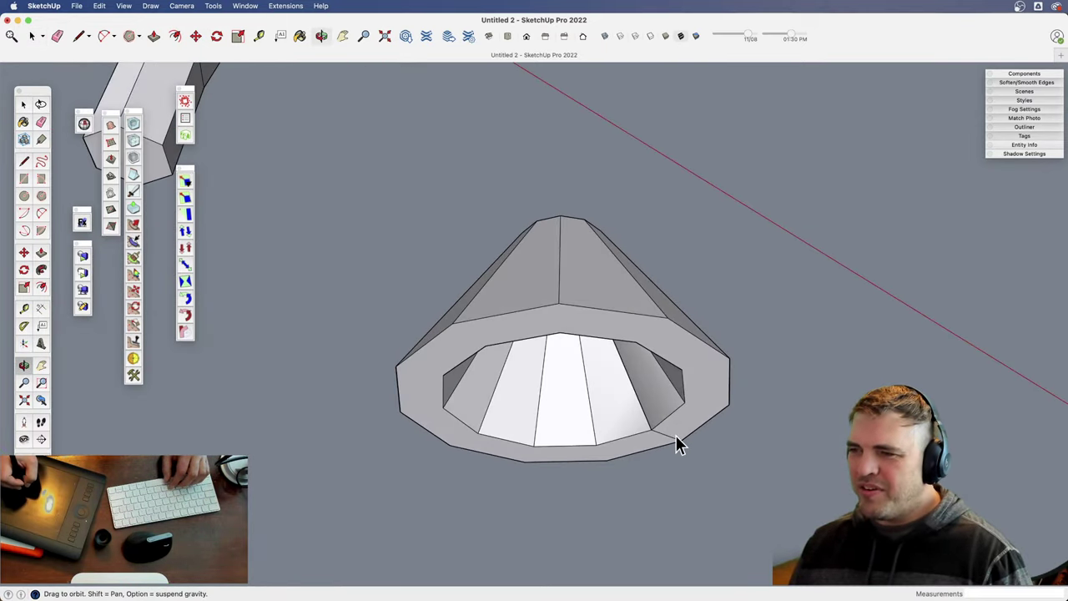
middle_click_drag(659, 408, 694, 354)
key("z")
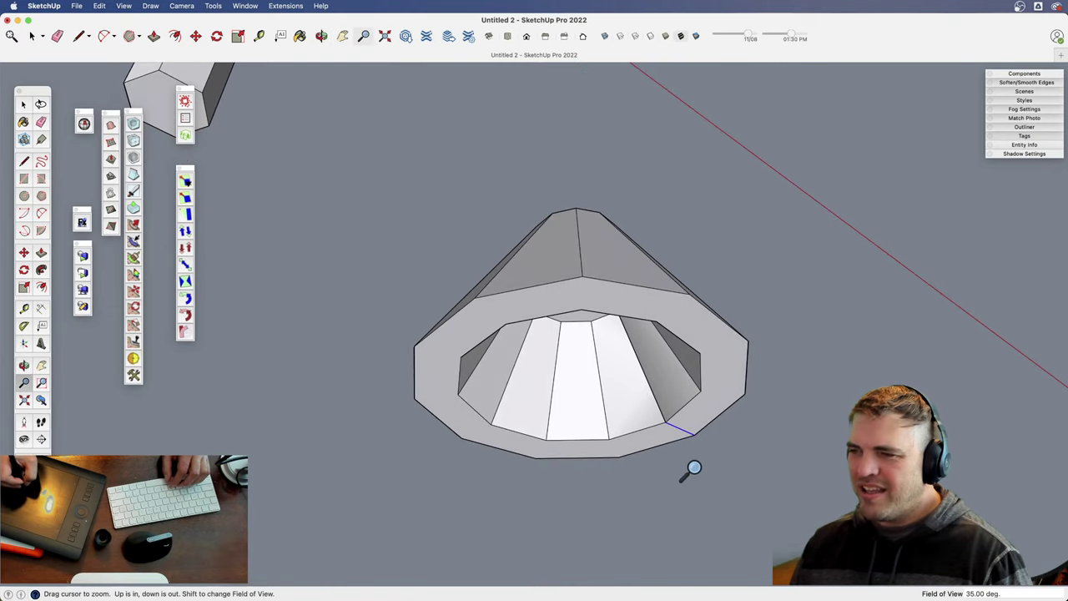
left_click_drag(692, 470, 695, 405)
middle_click_drag(694, 406, 697, 365)
key("space")
left_click(752, 440)
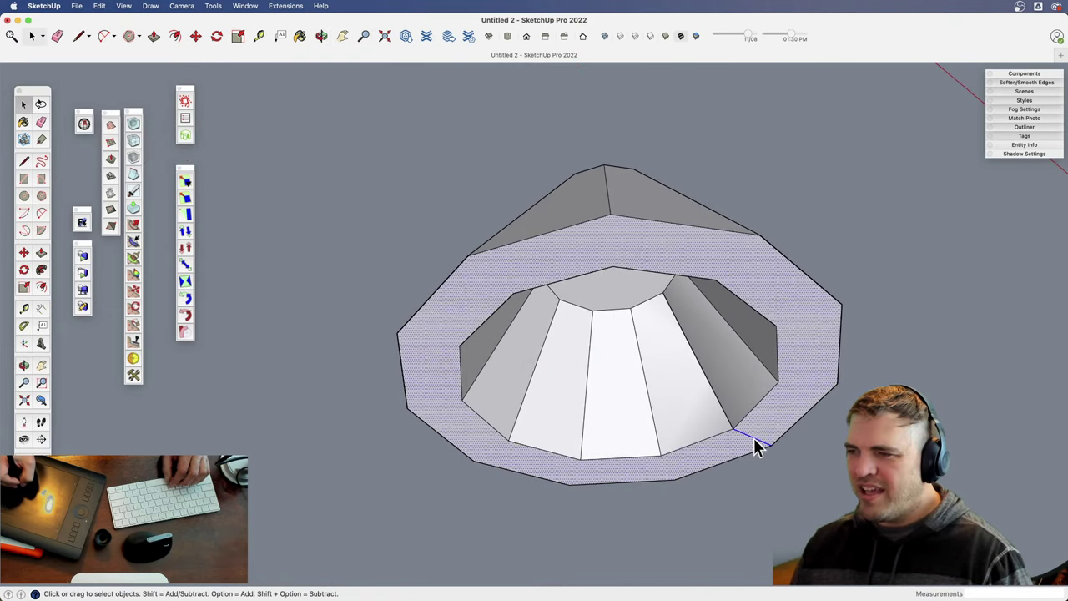
left_click(756, 438)
key("l")
left_click(778, 382)
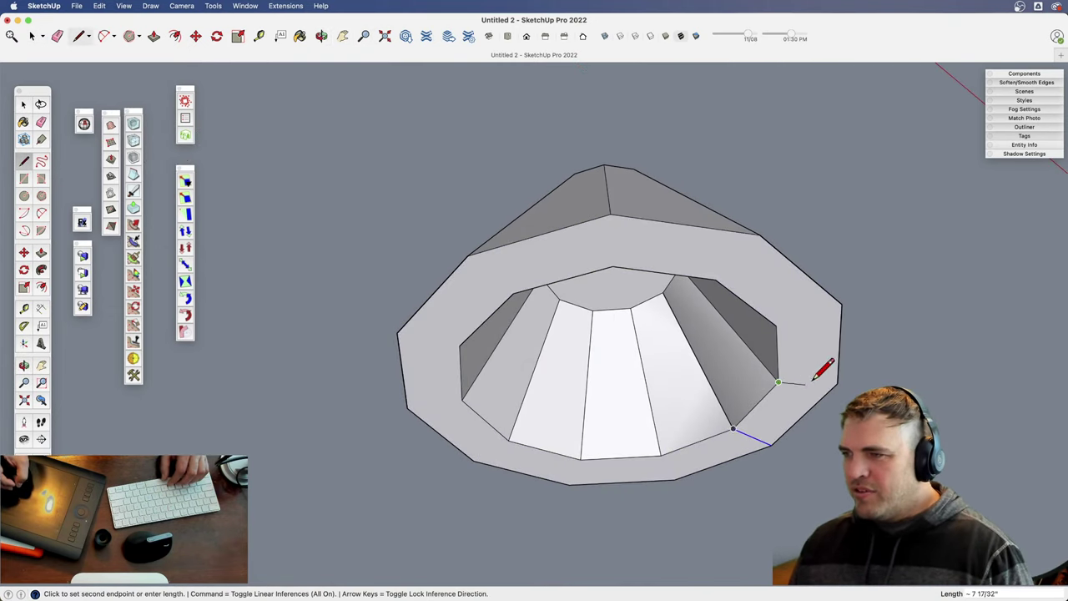
left_click(836, 382)
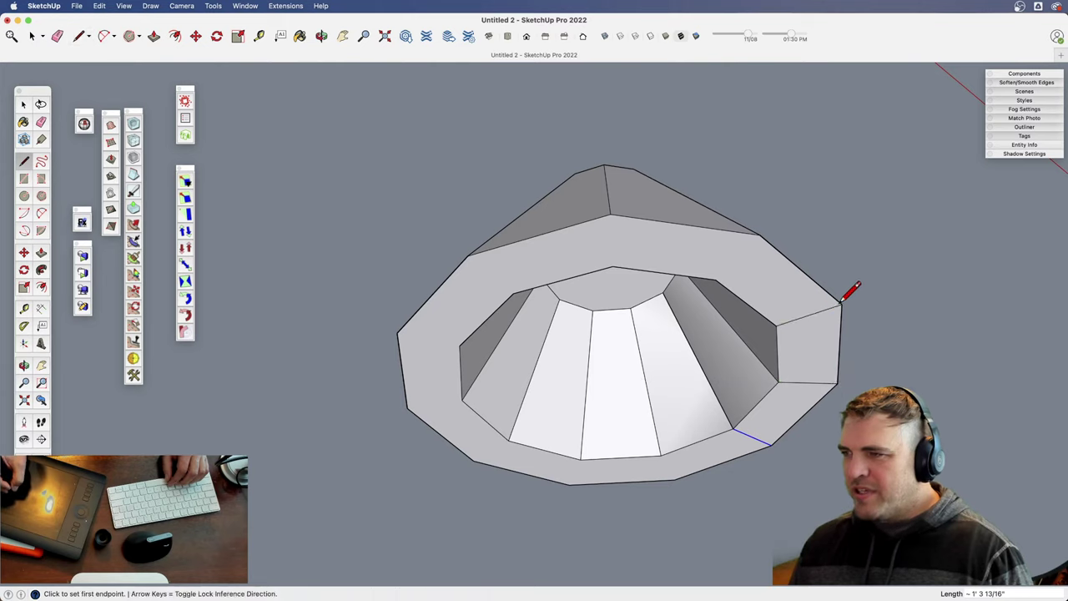
- Rotate-copy the last rim edge about the cone's centre to the next corner and array it 8x around the rim
key("space")
key("q")
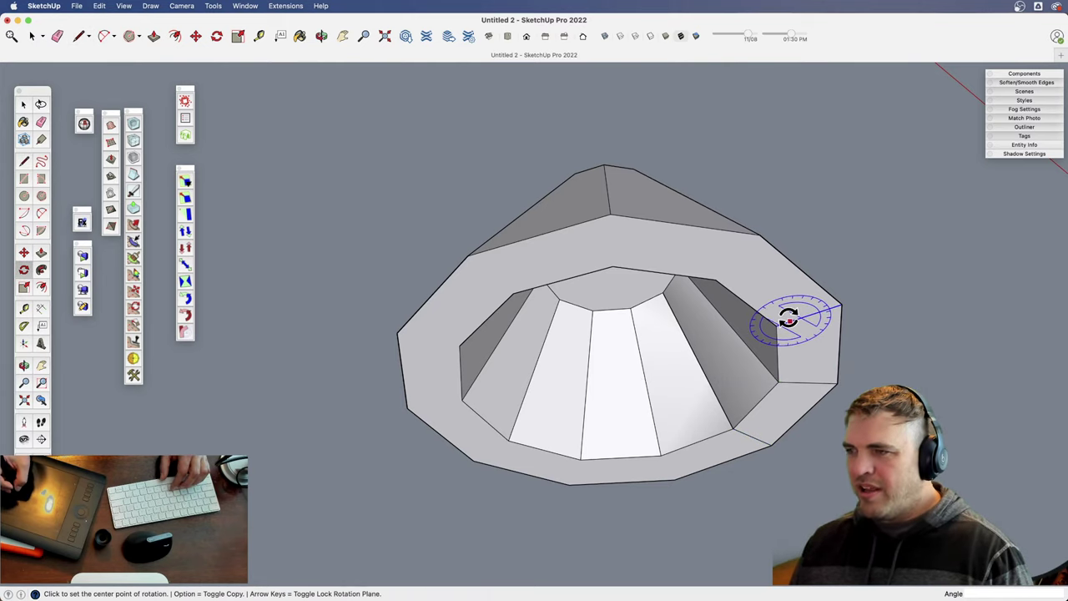
left_click(617, 377)
left_click(774, 326)
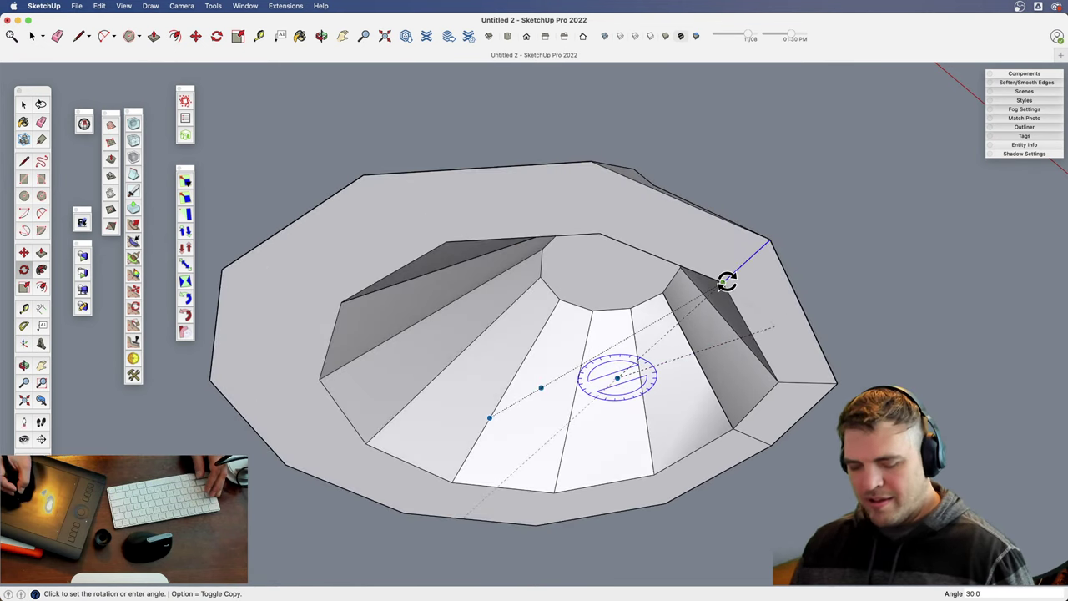
key("alt")
key("Escape")
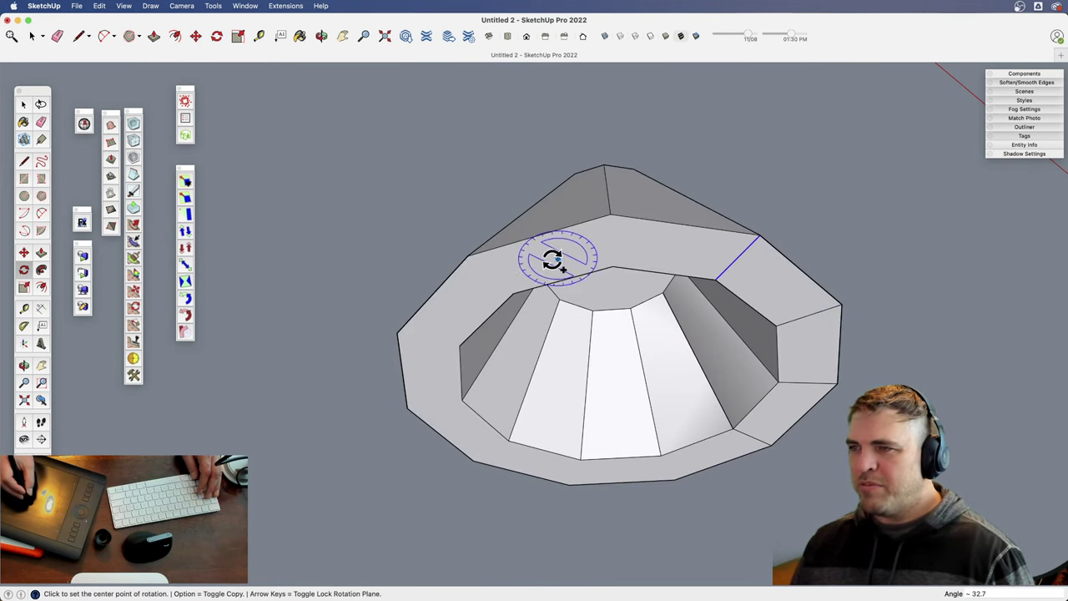
type("7x")
key("Return")
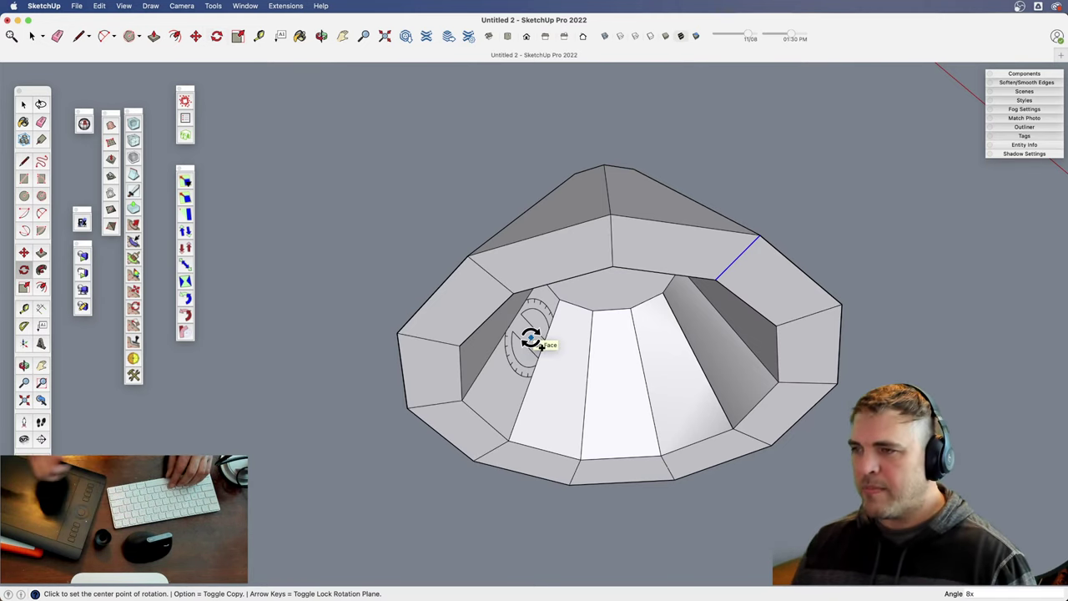
- Delete one inner wall face, then erase the adjacent inner wall edge and the outer wall edge behind it
key("h")
key("o")
left_click_drag(686, 331, 739, 387)
key("space")
left_click(739, 387)
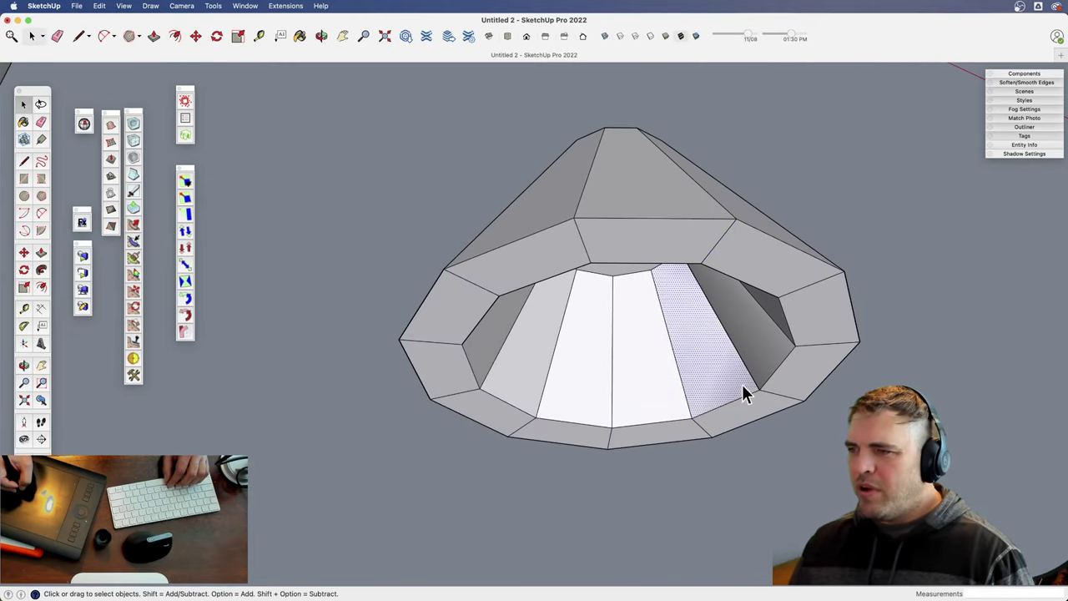
key("Delete")
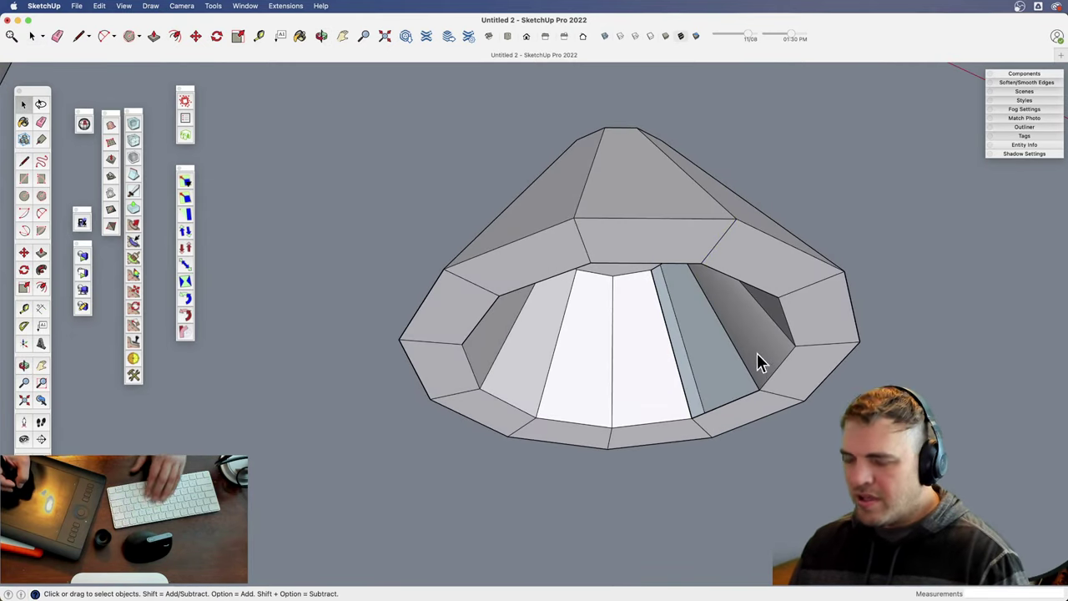
key("e")
left_click(753, 366)
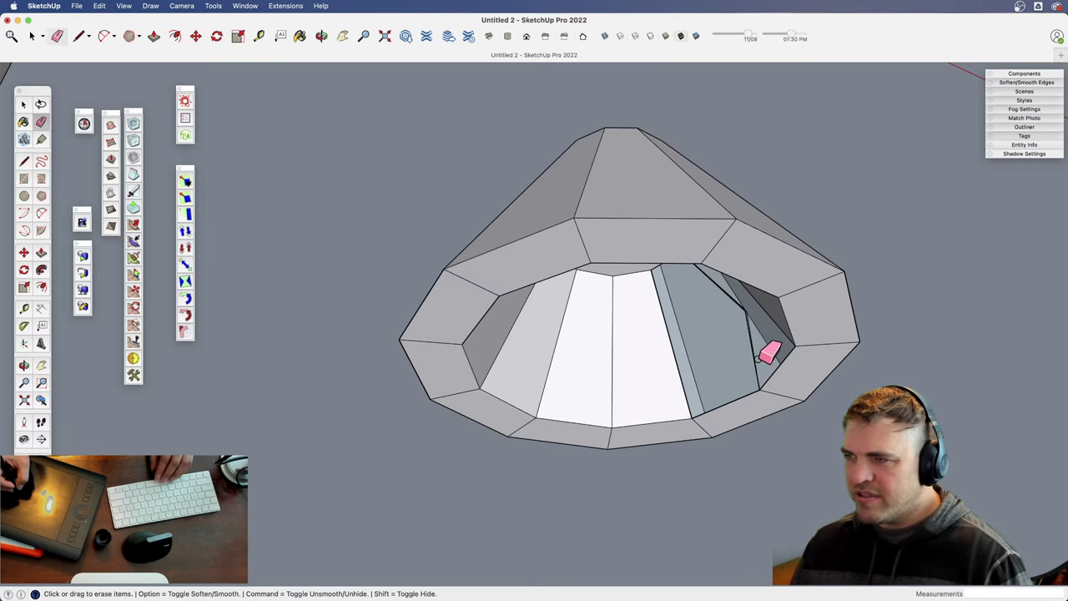
left_click_drag(736, 306, 760, 307)
- Redraw the missing inner and outer wall edges between the bottom rim and the top to close the openings in both walls
mouse_move(754, 348)
middle_mouse_down()
mouse_move(703, 389)
mouse_move(810, 326)
mouse_move(698, 376)
middle_mouse_up()
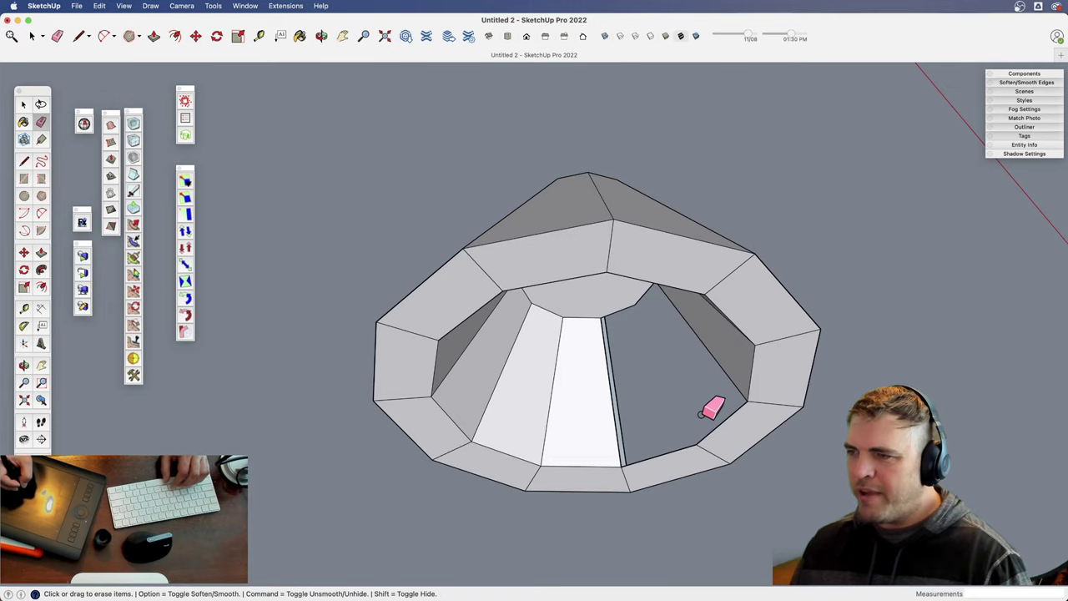
key("l")
left_click(697, 443)
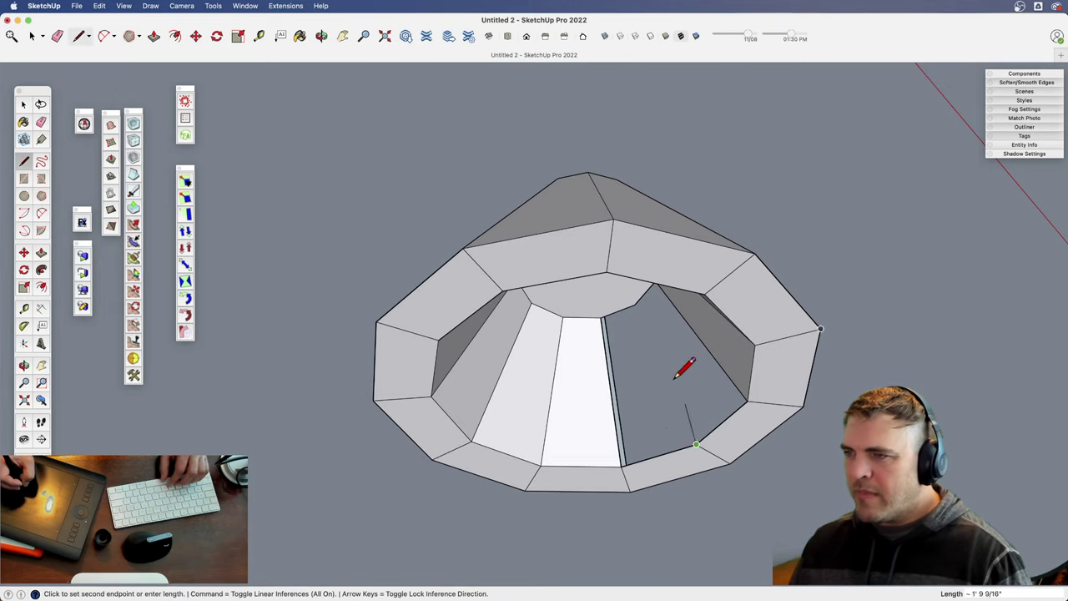
left_click(636, 303)
middle_click_drag(635, 302, 696, 432)
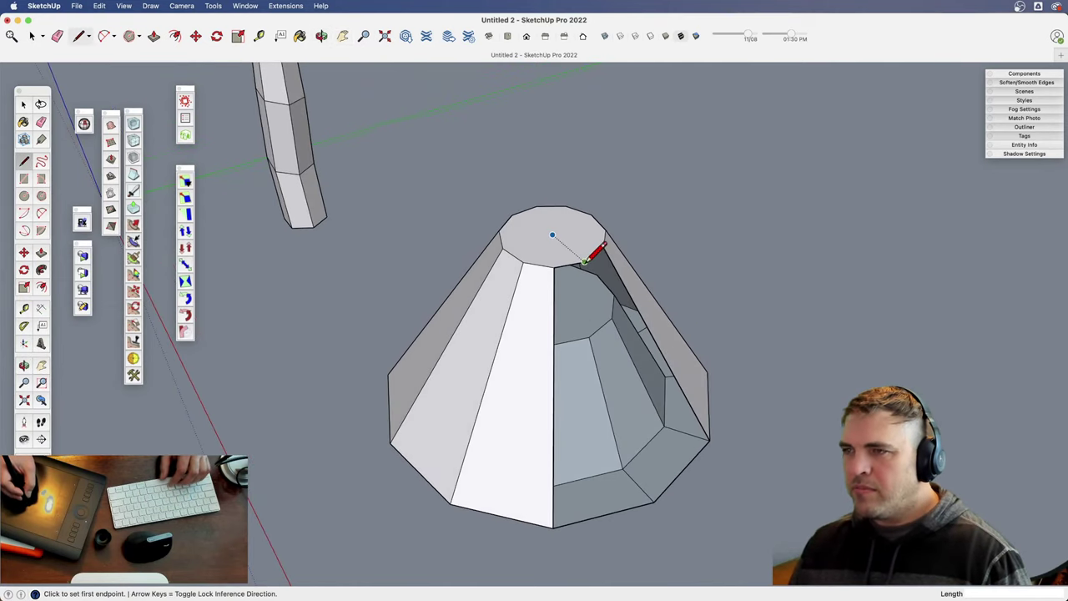
left_click(654, 500)
middle_click_drag(658, 489, 695, 512)
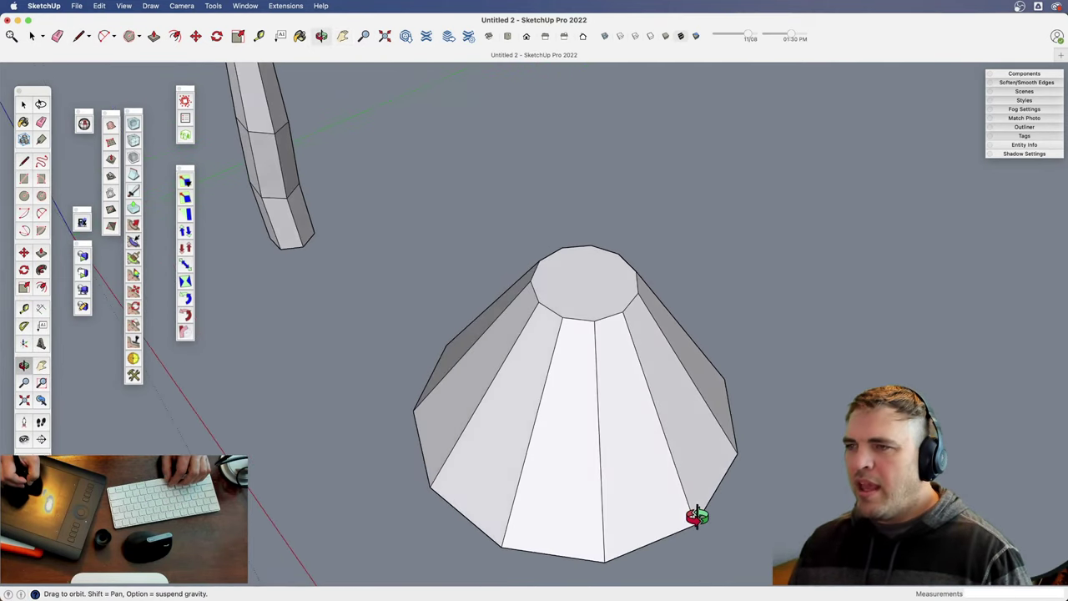
- Draw two edges on the cone's top face from its centre to two adjacent corners
scroll(659, 381, "up", 5)
key("l")
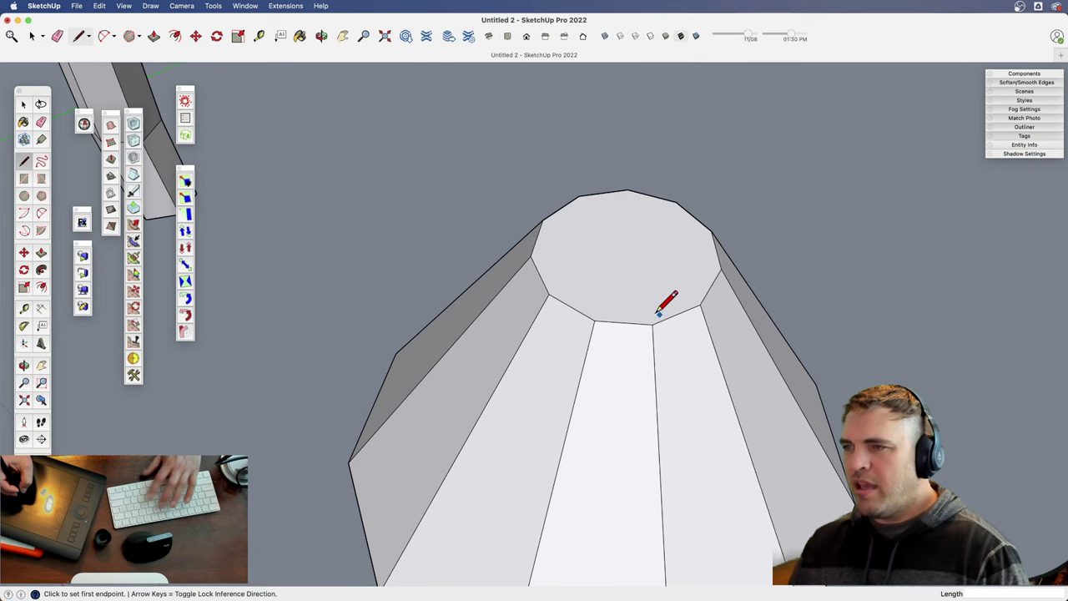
left_click(594, 320)
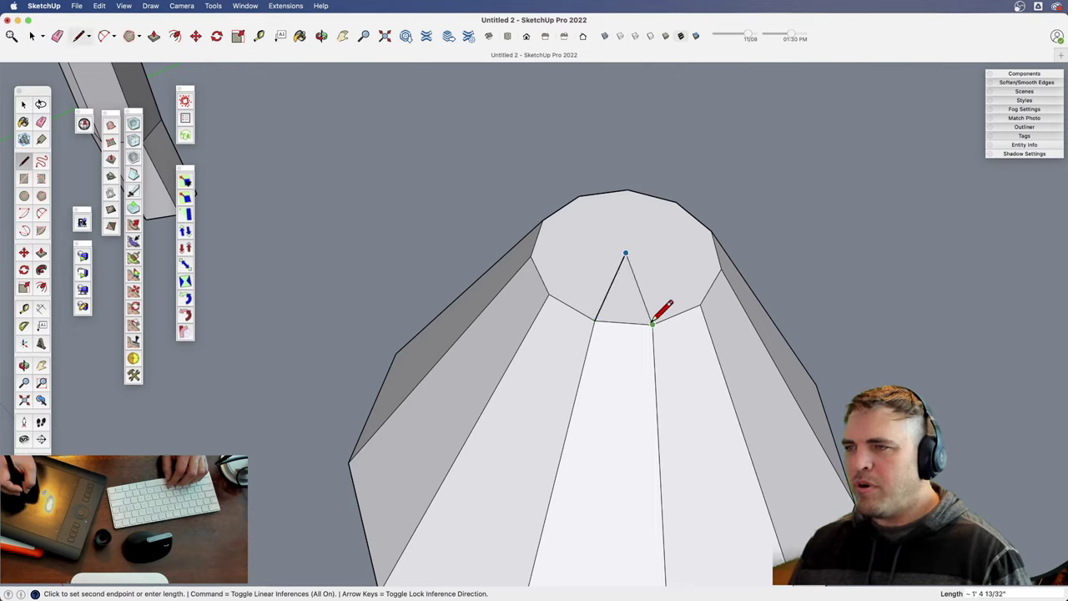
left_click(652, 322)
- Rotate-copy one radial edge about the top face's centre to the next corner and array it 10x
key("space")
key("q")
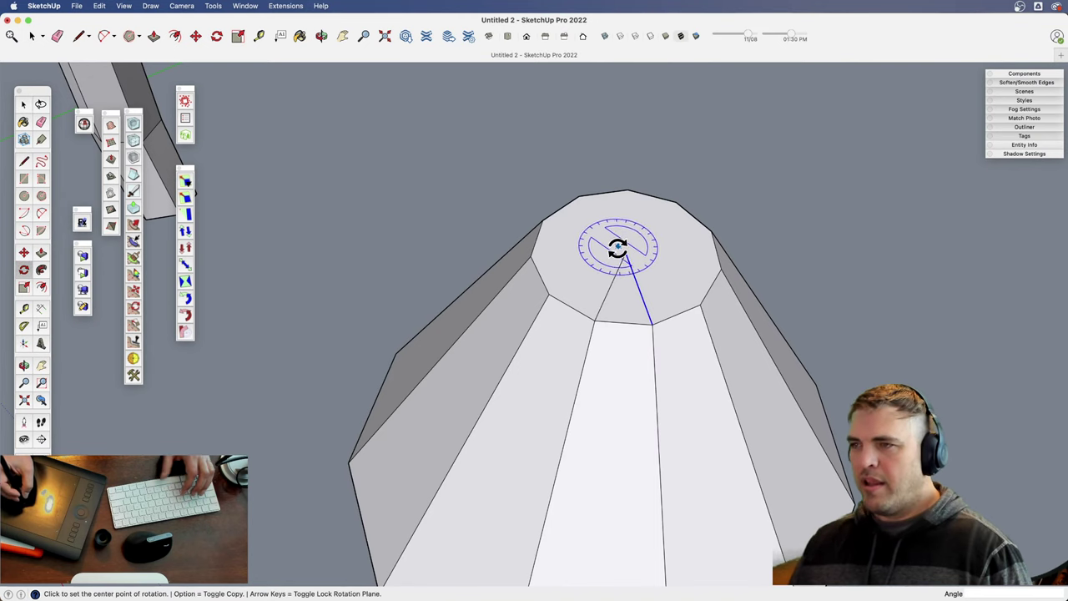
left_click(653, 322)
left_click(699, 303)
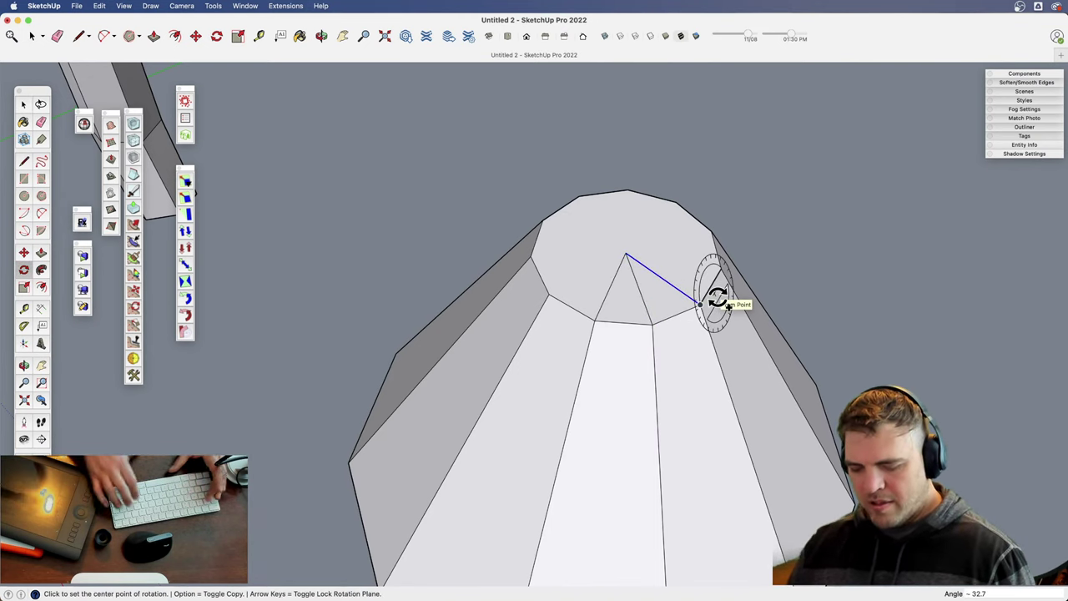
type("10x")
key("Return")
- Move the top face's centre point straight up about 6" to form a shallow pointed cap
key("z")
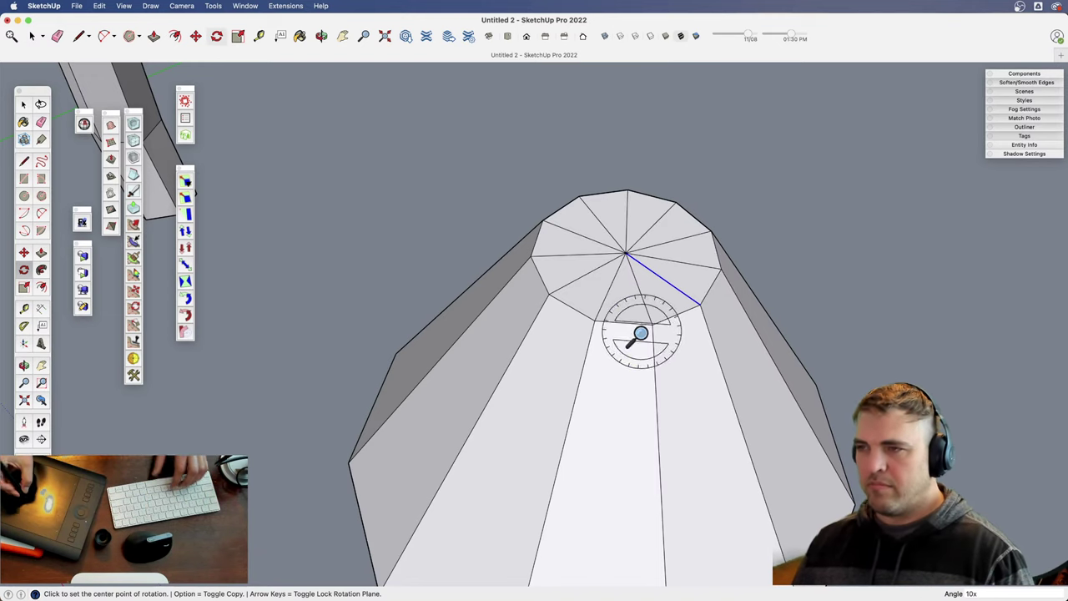
left_click_drag(640, 335, 671, 244)
key("o")
middle_click_drag(671, 242, 667, 224)
key("space")
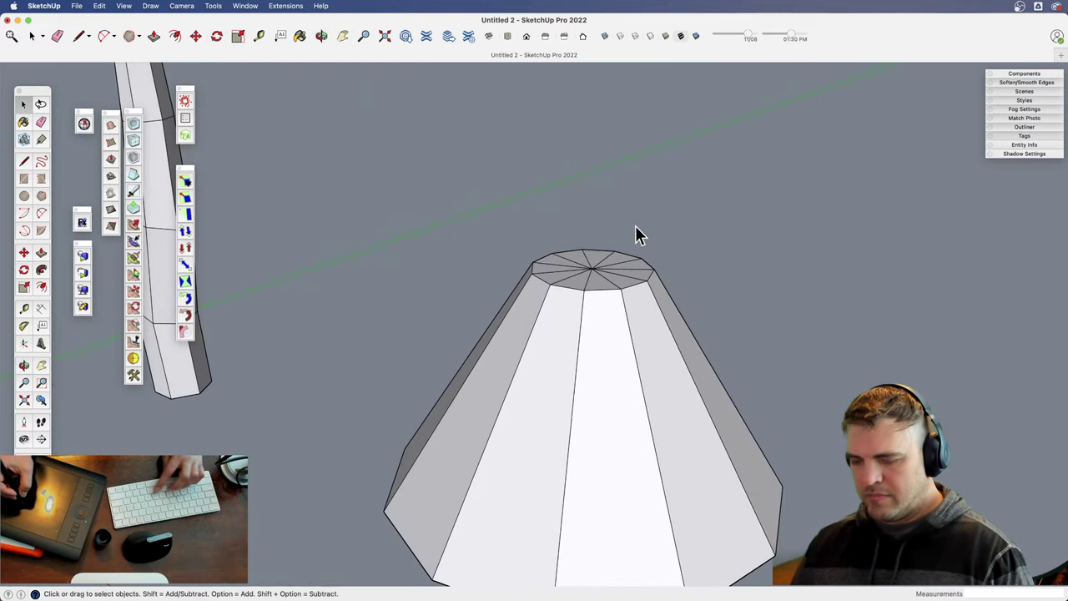
key("m")
left_click(590, 264)
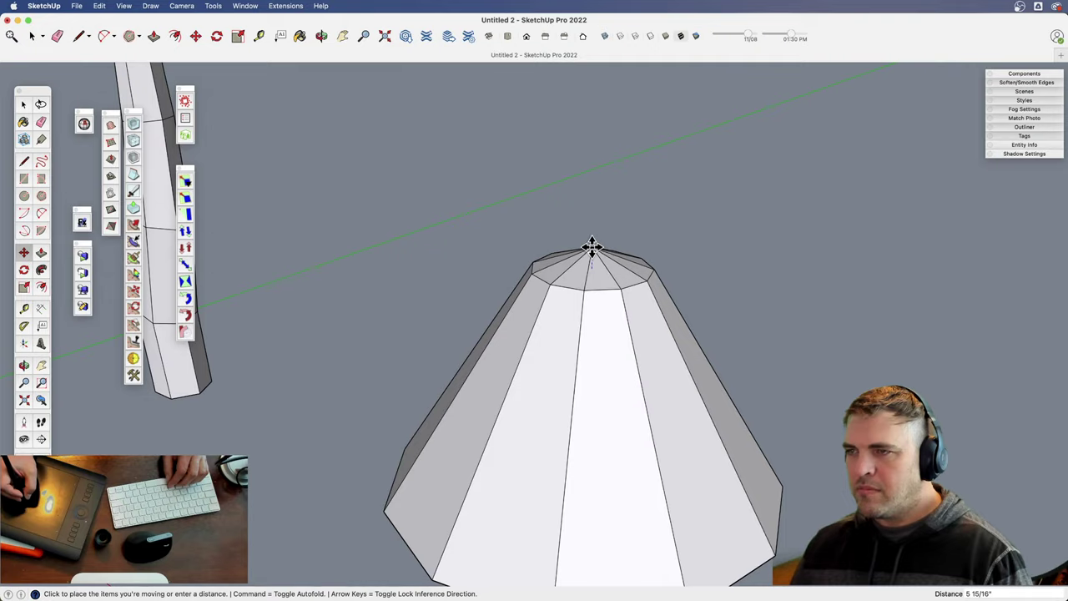
left_click(590, 247)
- Move one cross edge of the bottom rim straight down to make the rim uneven
scroll(574, 338, "down", 3)
middle_click_drag(567, 337, 635, 86)
key("space")
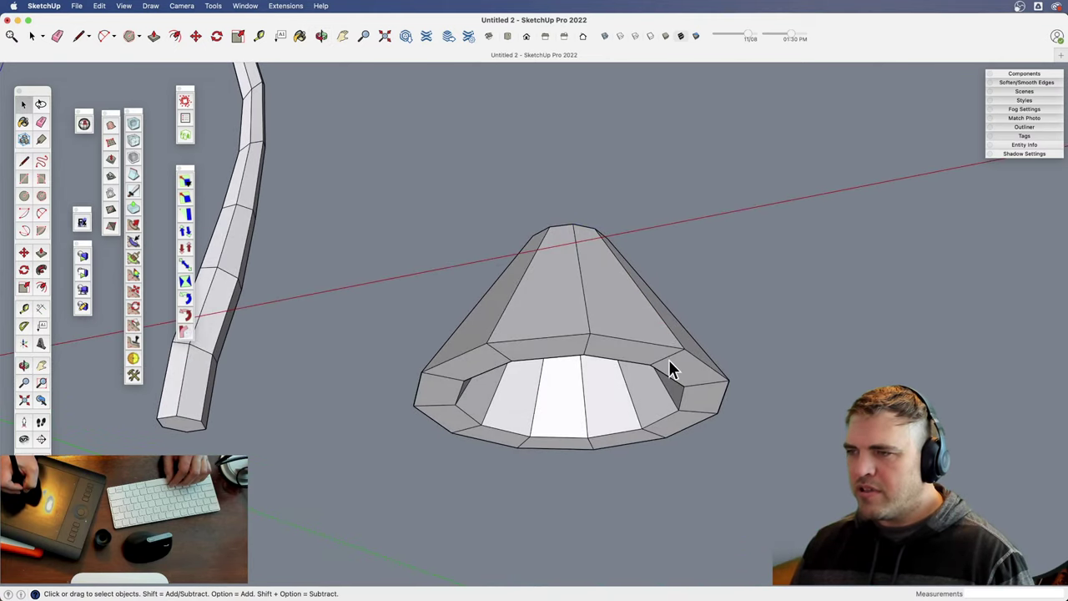
left_click(670, 356)
key("o")
left_click_drag(670, 356, 633, 345)
key("m")
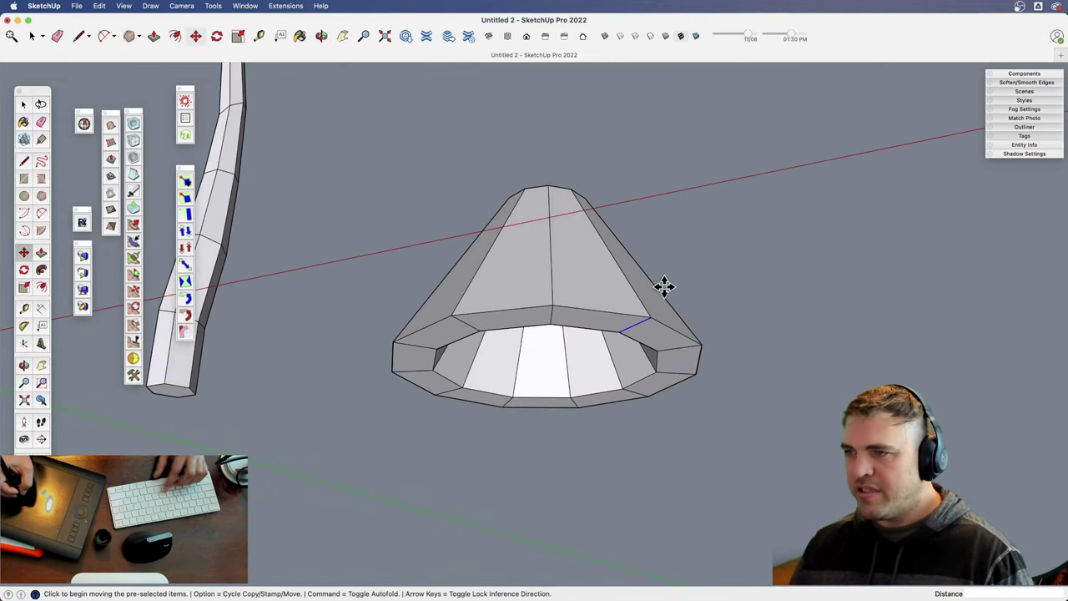
left_click(650, 317)
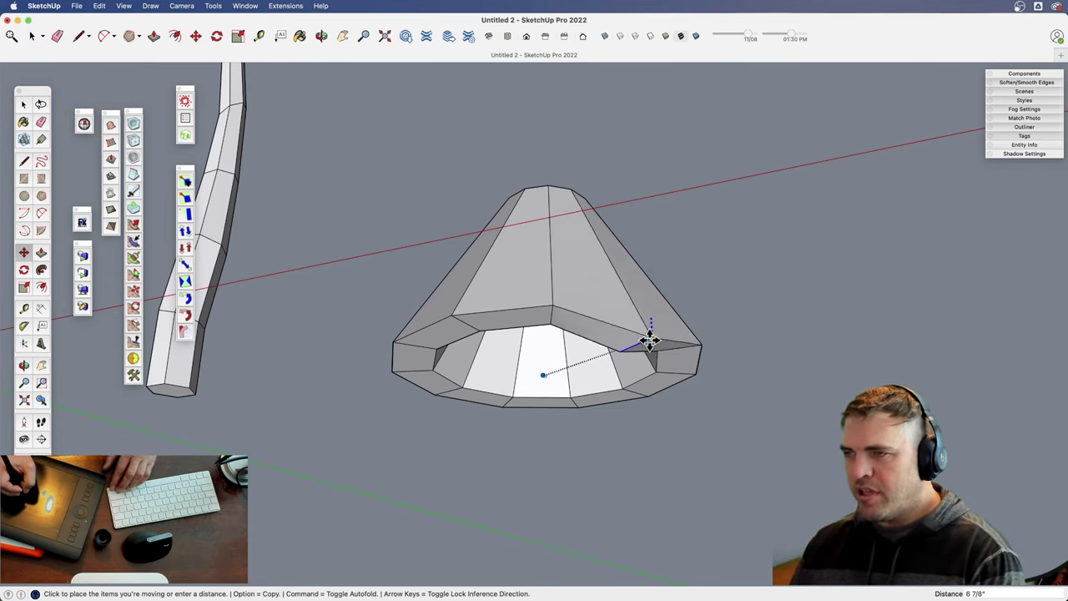
key("space")
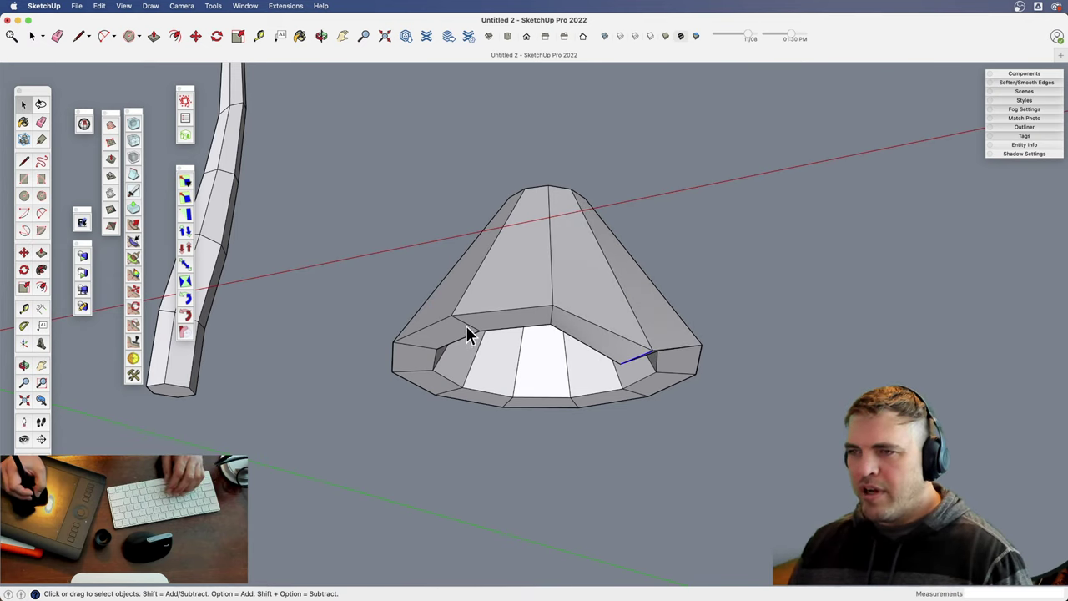
- Move another cross edge on the near side of the bottom rim slightly straight down
key("m")
left_click(453, 316)
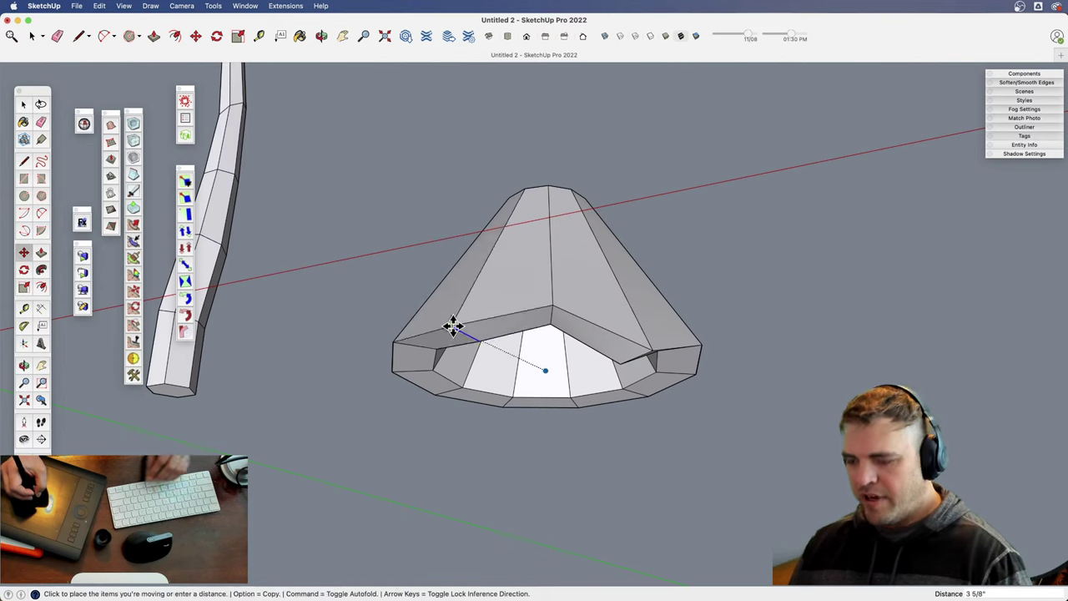
left_click(450, 333)
key("space")
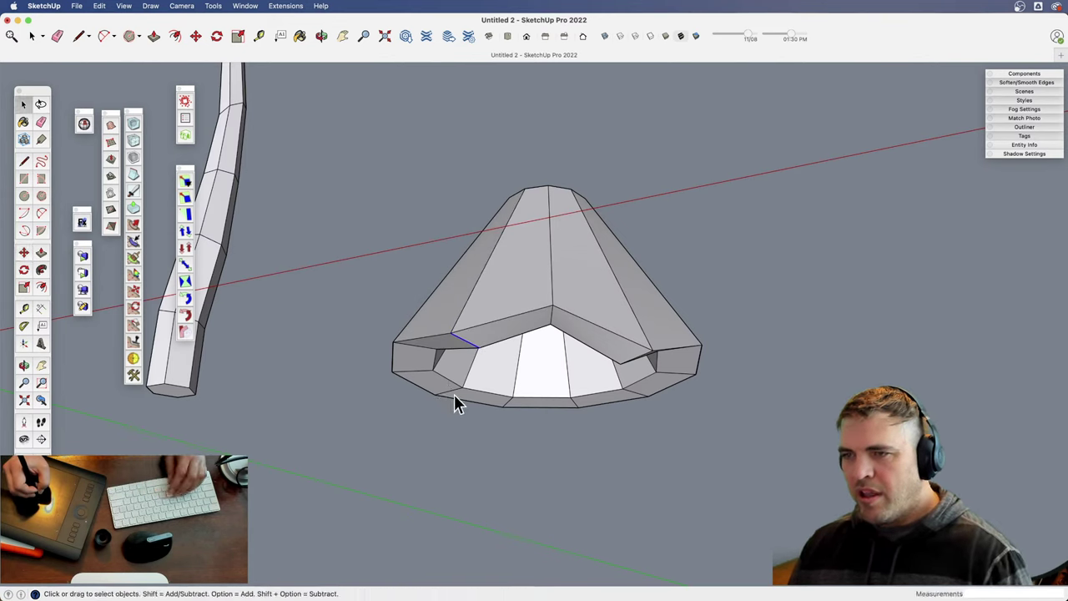
- Move two cross edges on the far side of the bottom rim straight down by about 1' 3" each
key("m")
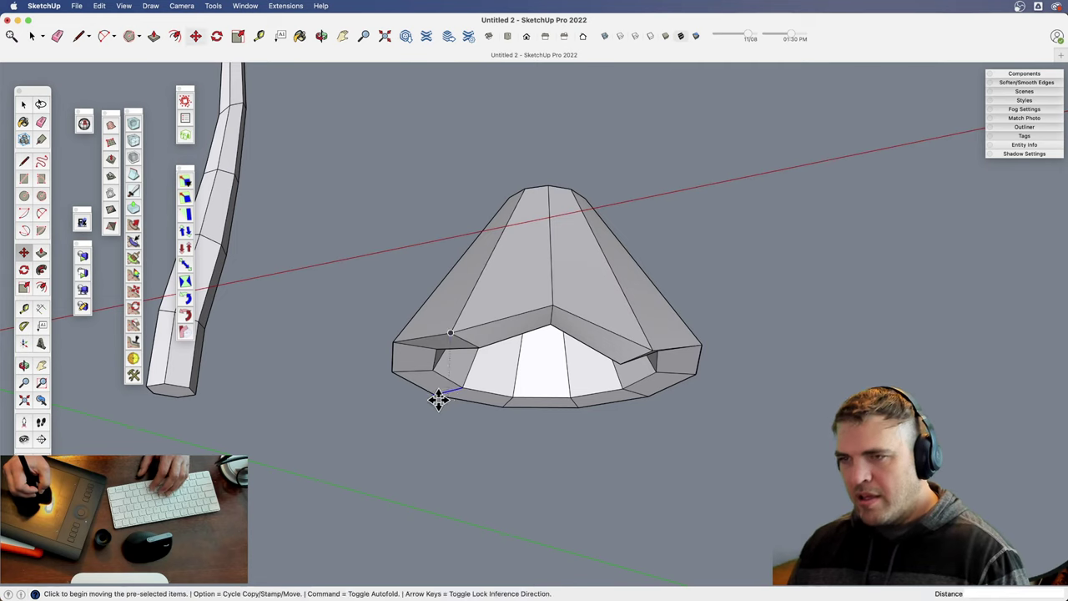
left_click(436, 397)
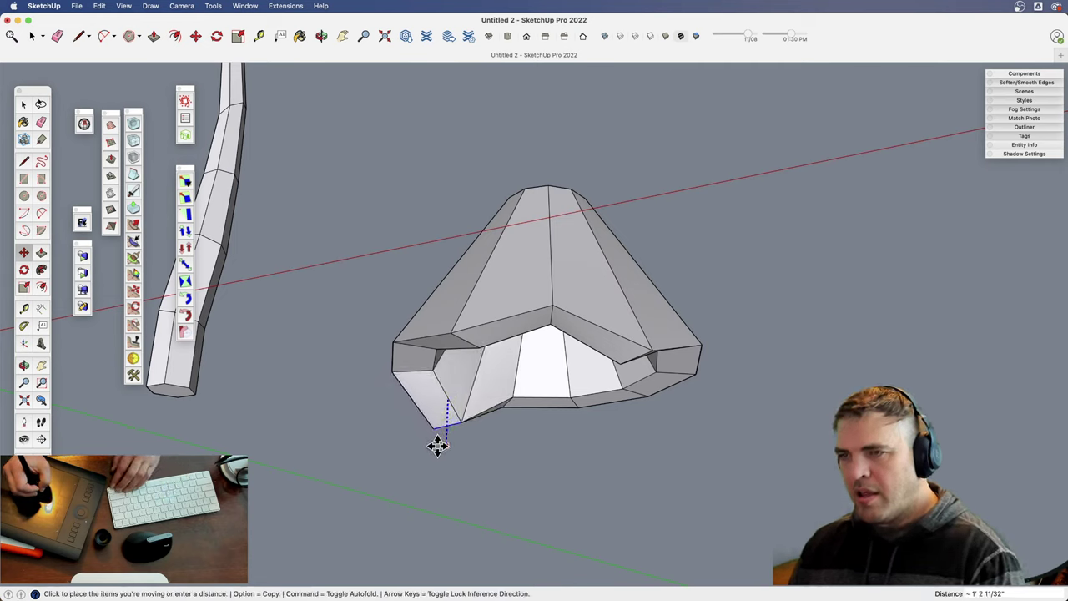
left_click(442, 435)
key("space")
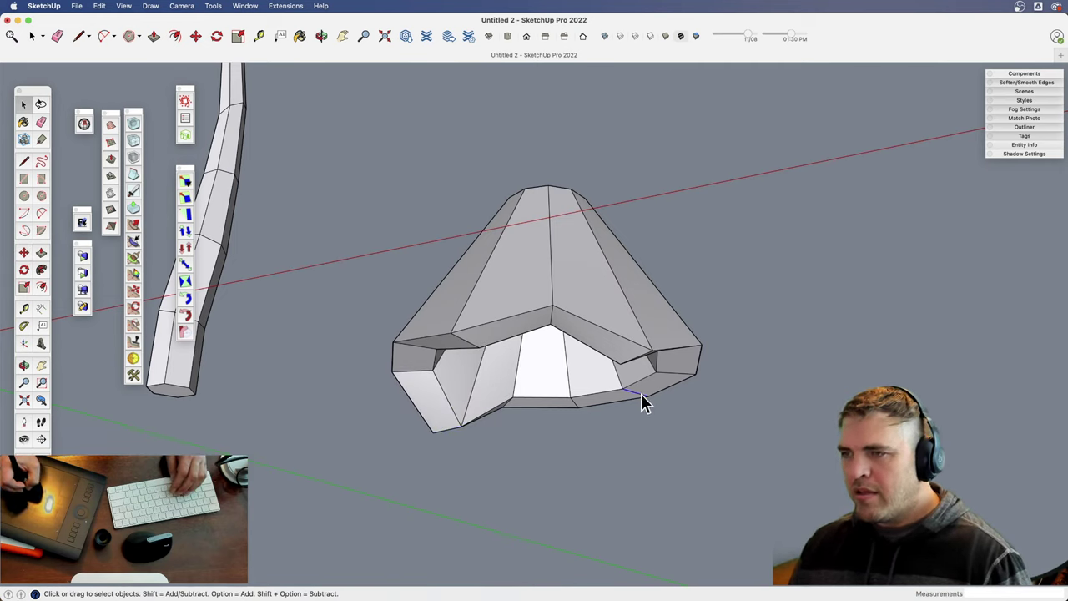
key("m")
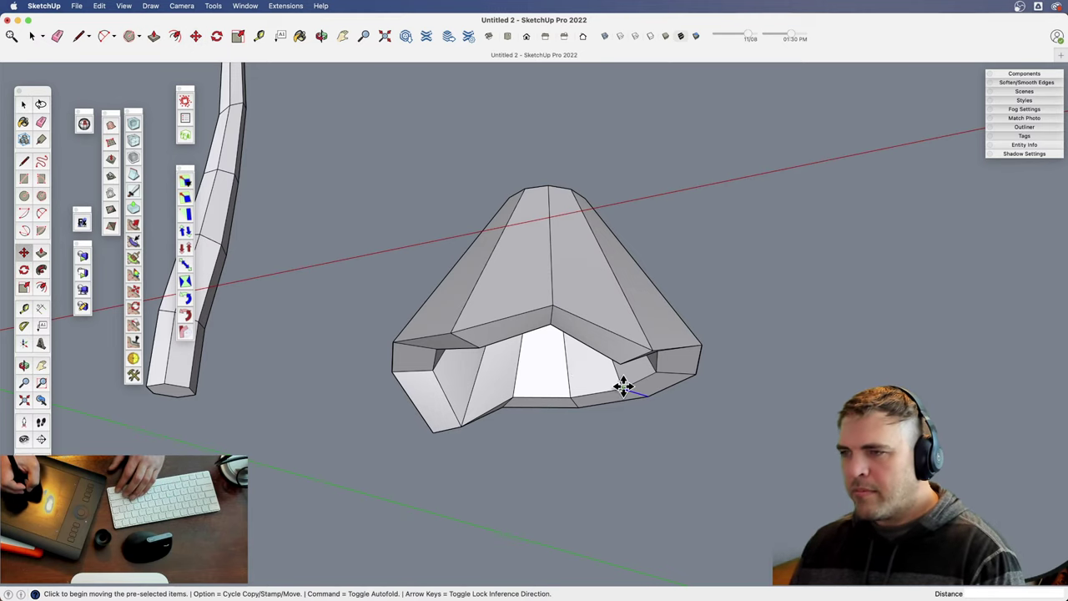
left_click(623, 386)
left_click(623, 427)
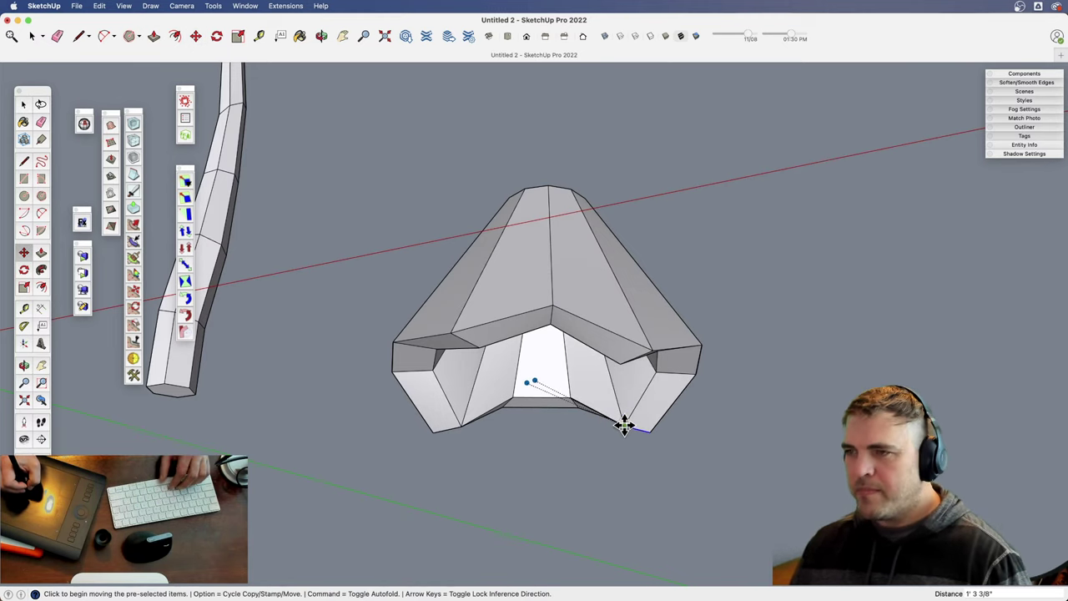
- Select the complete loop of inner edges around the cone's bottom rim from below
middle_click_drag(624, 422, 599, 338)
left_click_drag(599, 339, 754, 417)
key("z")
left_click_drag(594, 265, 580, 379)
key("h")
left_click_drag(574, 394, 703, 386)
key("o")
middle_click_drag(704, 386, 647, 387)
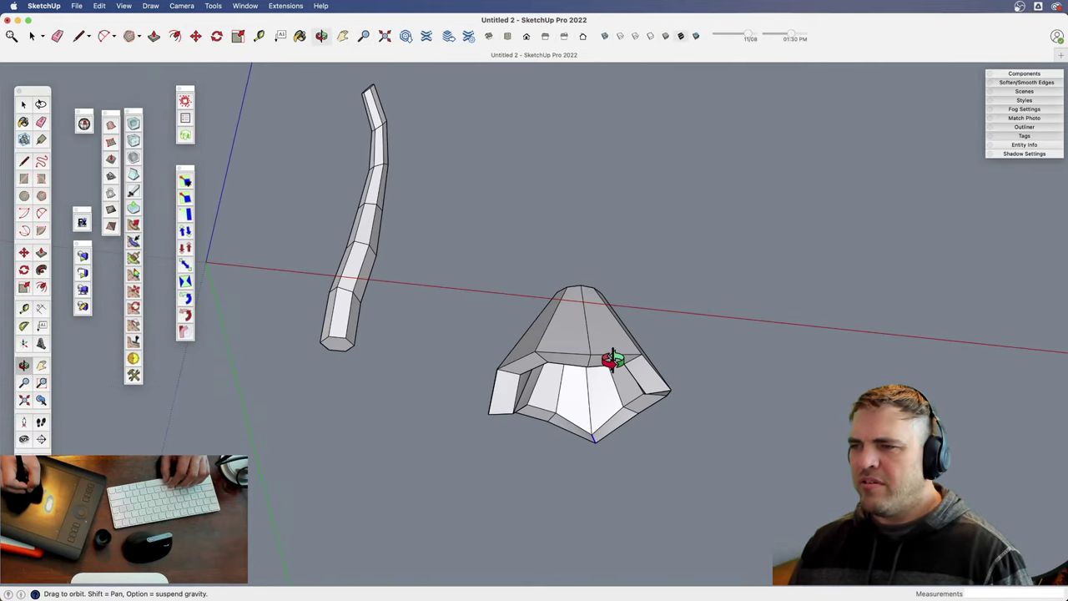
scroll(608, 410, "up", 4)
middle_click_drag(489, 358, 572, 347)
scroll(555, 405, "down", 1)
middle_click_drag(556, 406, 601, 222)
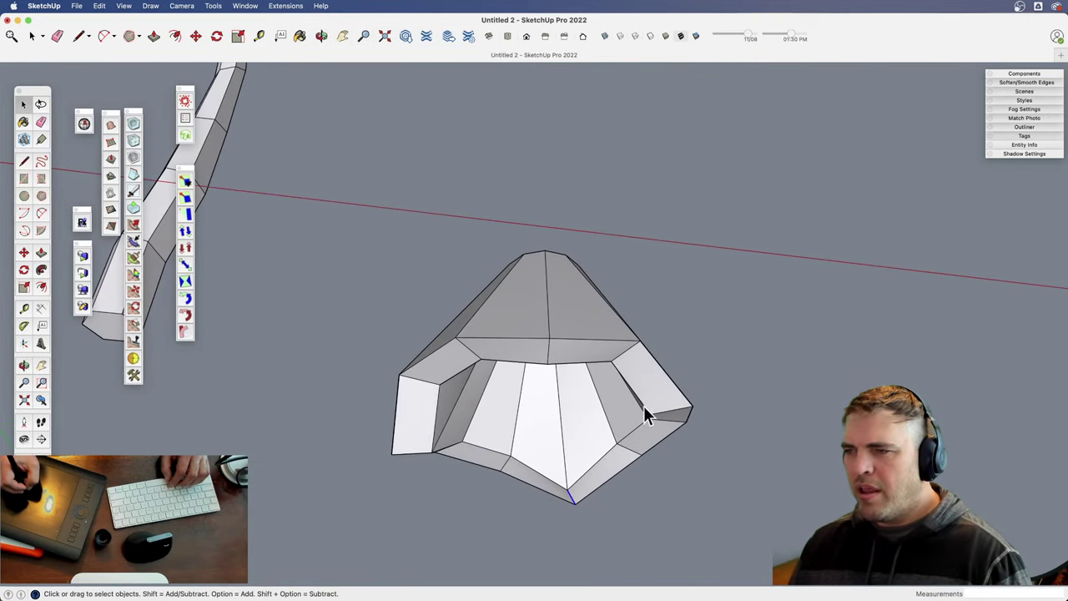
middle_click_drag(645, 412, 572, 273)
left_click(555, 355)
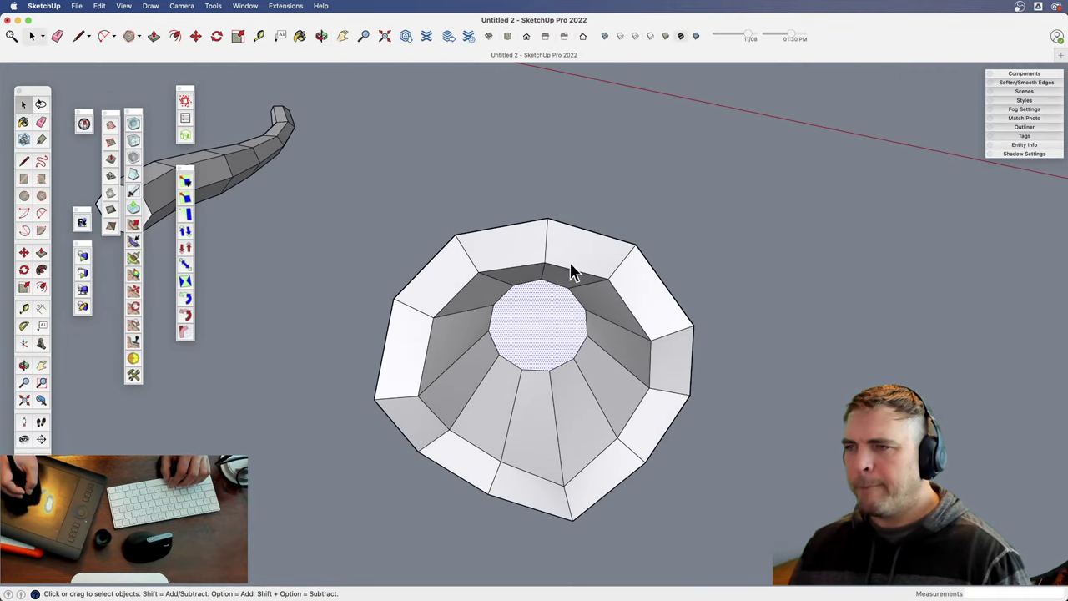
left_click(570, 270)
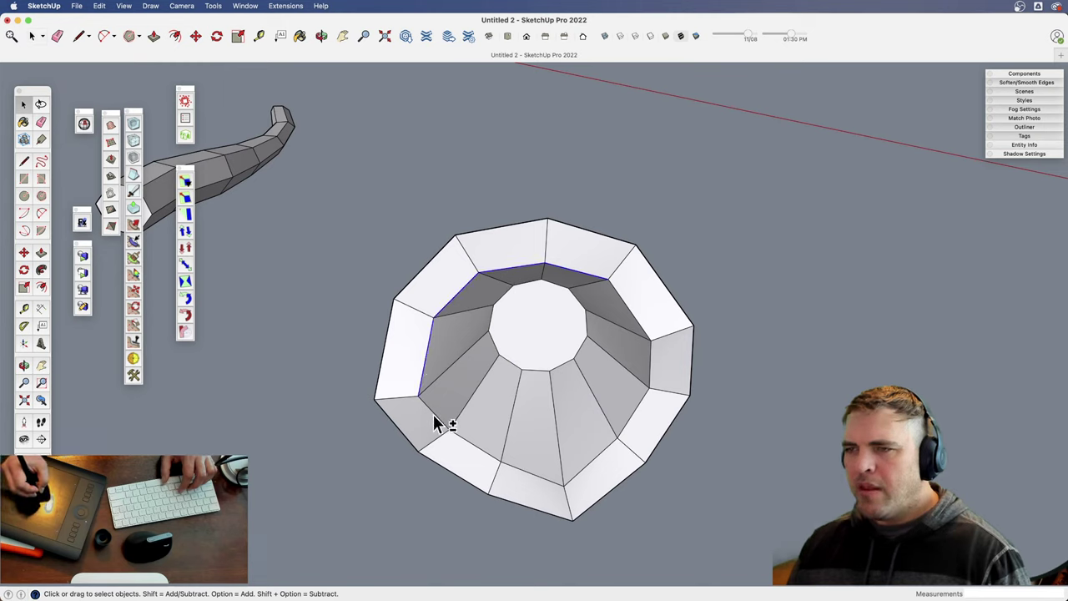
left_click(472, 442, "shift")
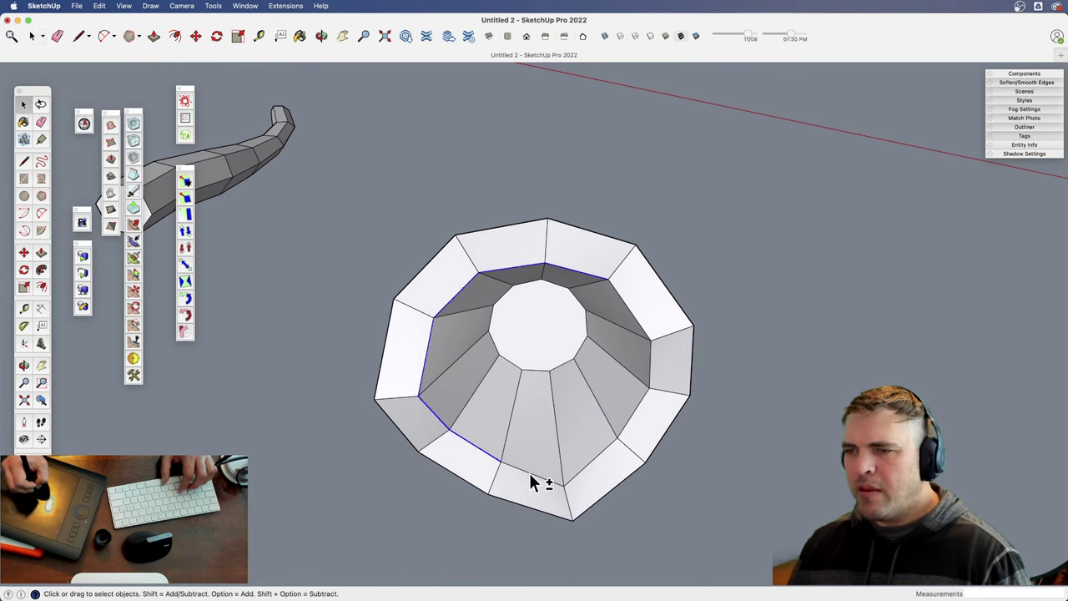
left_click(641, 402, "shift")
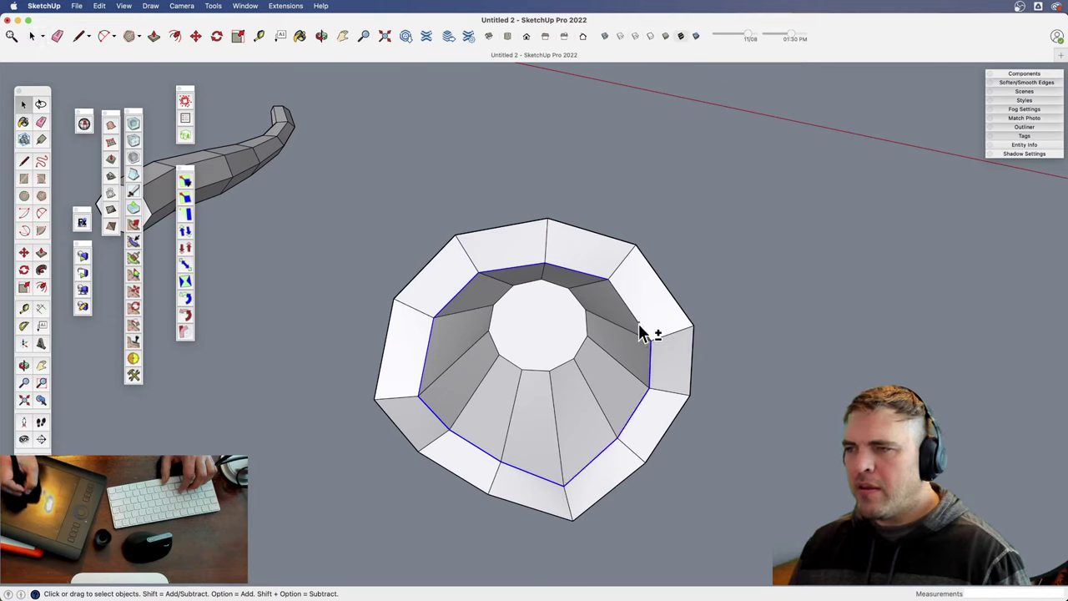
left_click(639, 330, "shift")
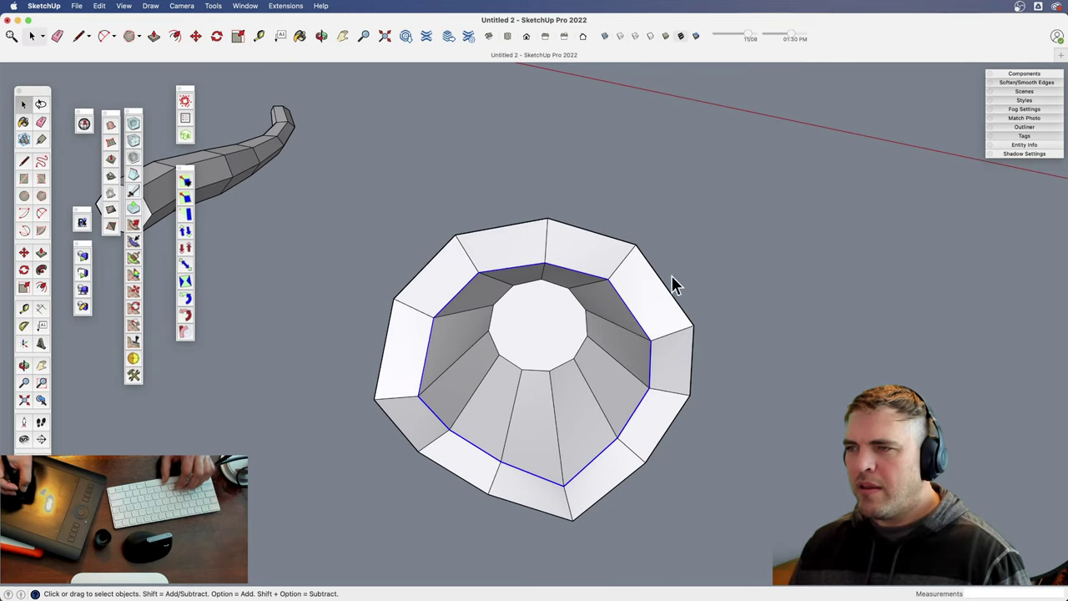
- Examine the selected inner rim loop from several sides and through the cone's faces in X-ray view
key("s")
key("o")
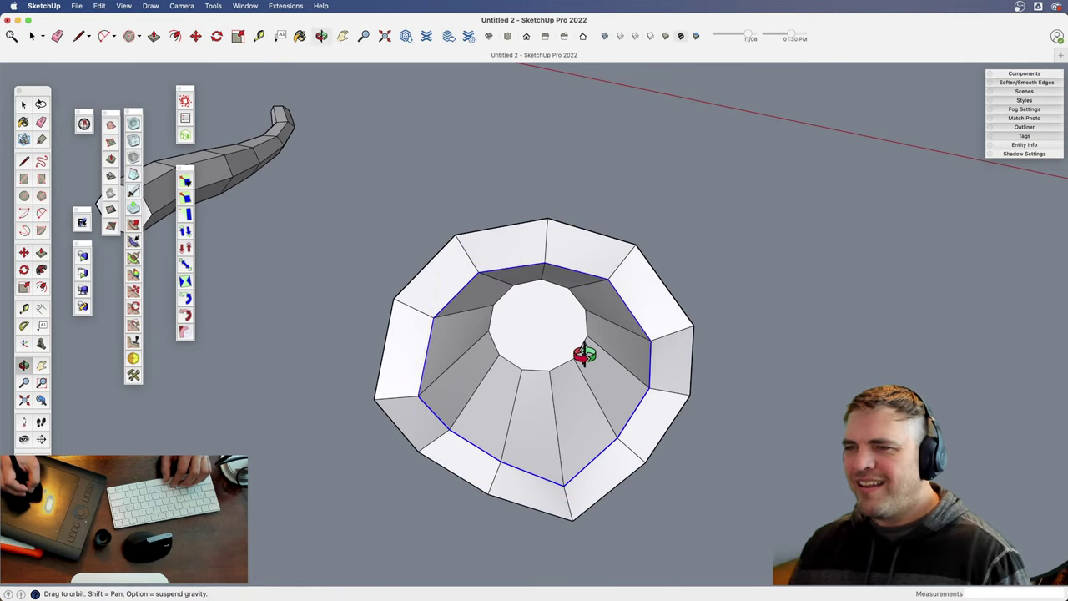
left_click_drag(577, 353, 659, 462)
key("s")
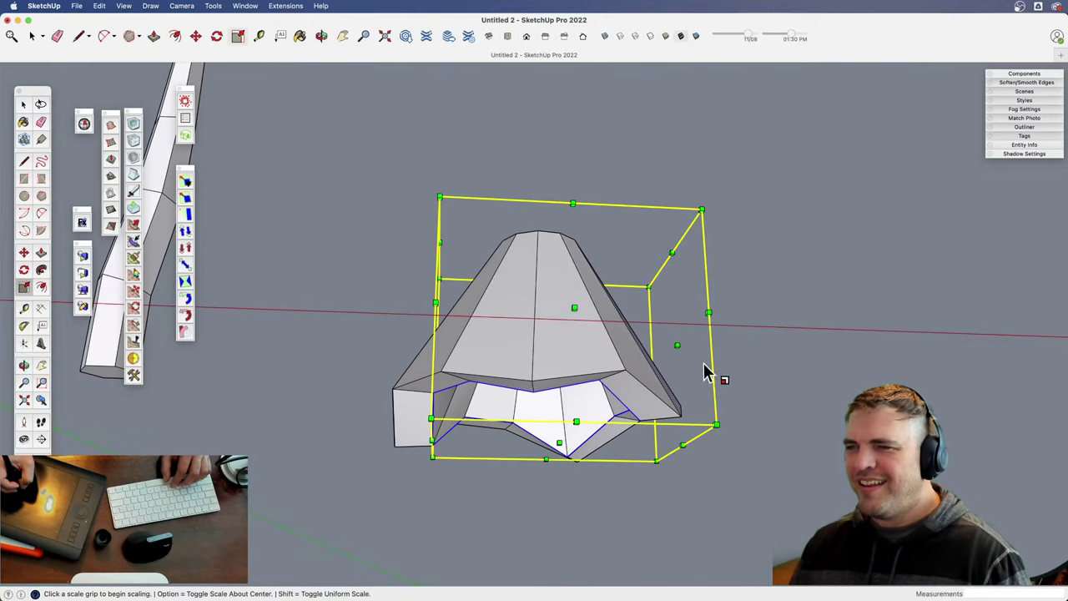
key("o")
left_click_drag(615, 382, 661, 222)
left_click_drag(650, 367, 456, 515)
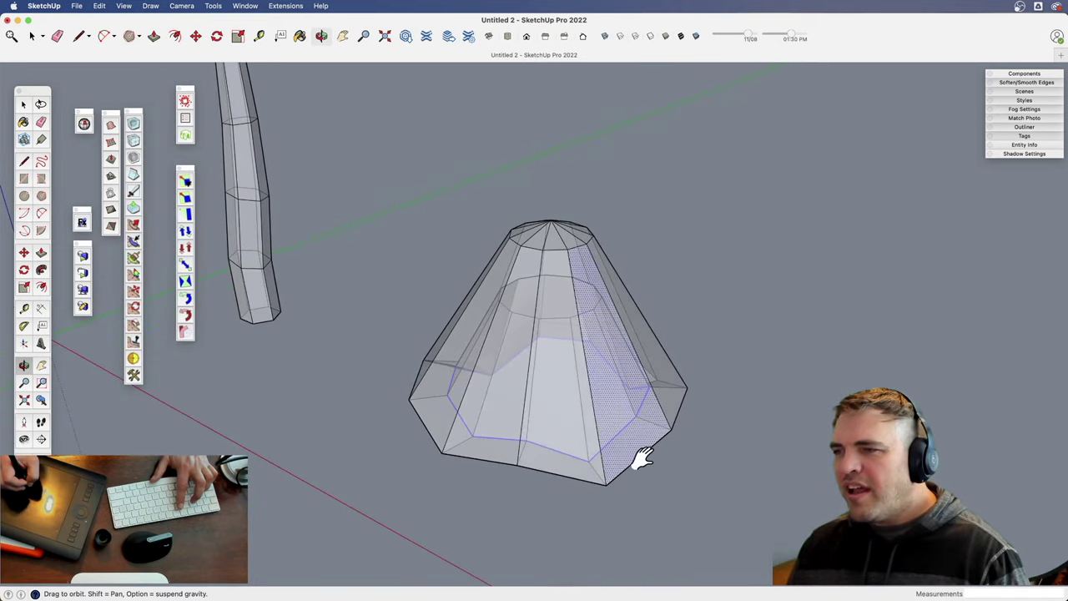
key("shift+x")
key("space")
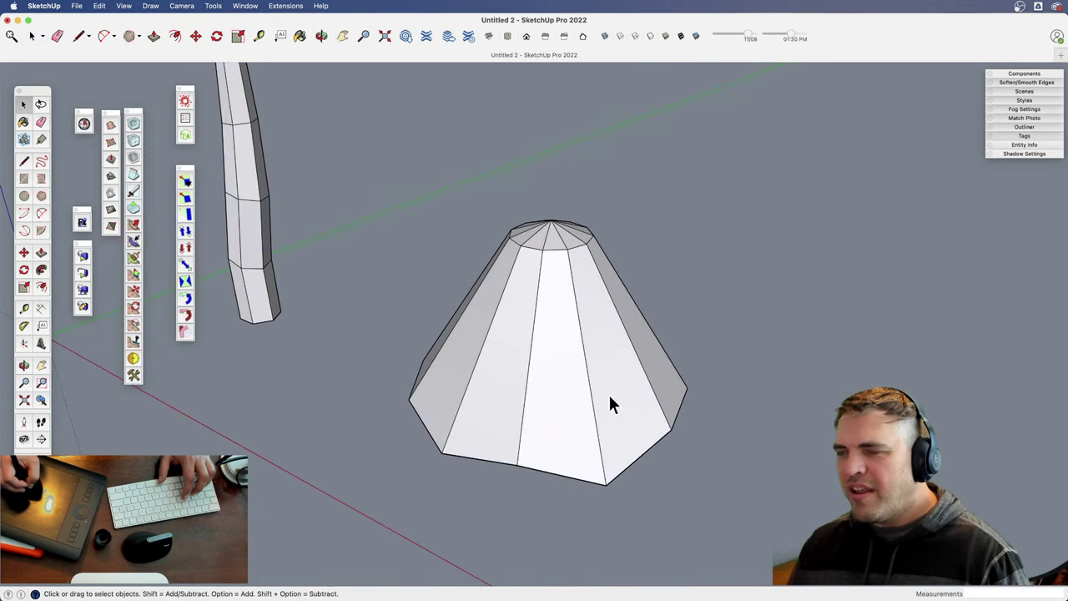
- Scale the inner rim loop uniformly about its center by about 1.20 to thin the rim
key("o")
left_click_drag(558, 471, 637, 262)
key("s")
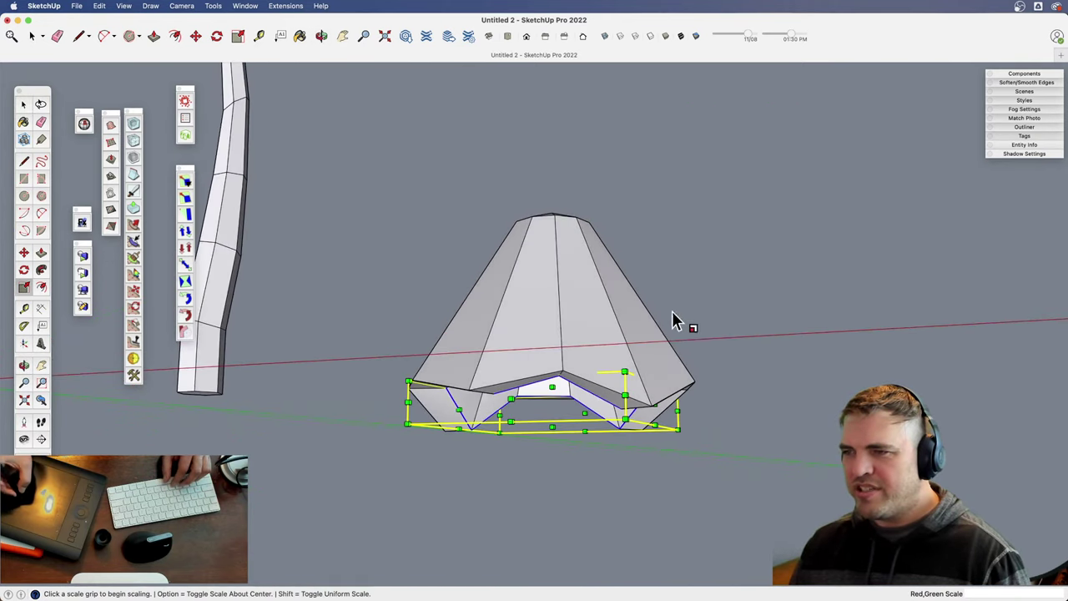
left_click(677, 429)
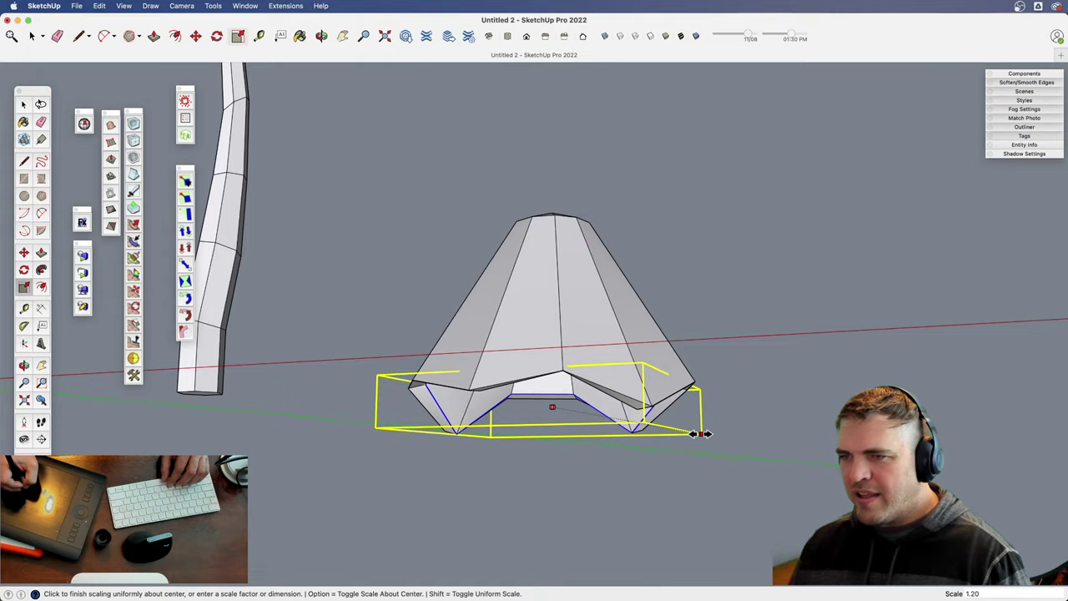
left_click(700, 433)
- Scale the flat ceiling face inside the cone uniformly about its center by about 1.25
middle_click_drag(701, 433, 595, 338)
left_click(583, 325)
key("s")
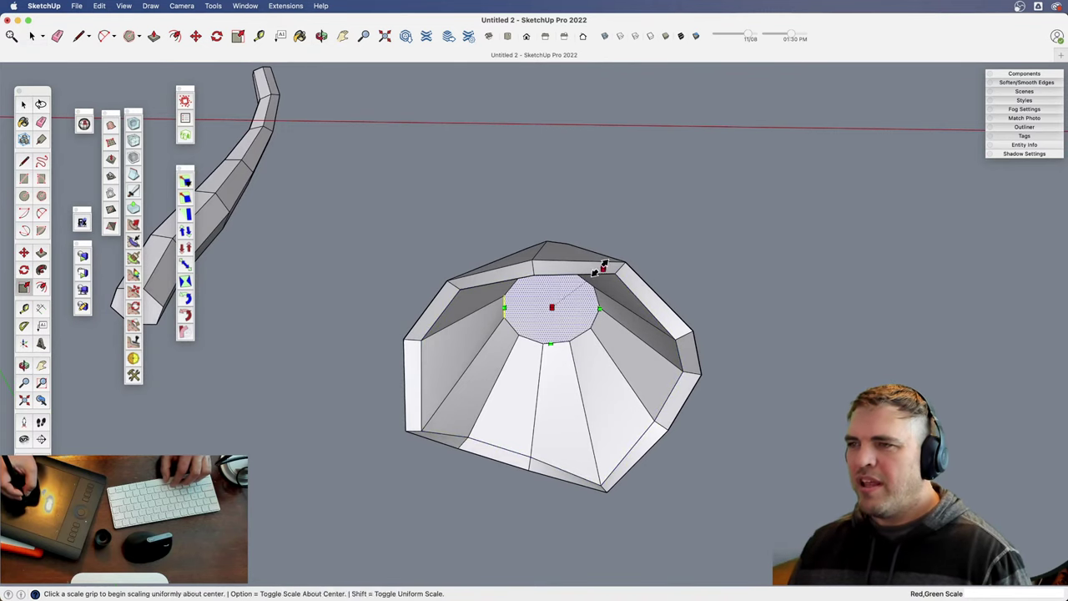
left_click(604, 267)
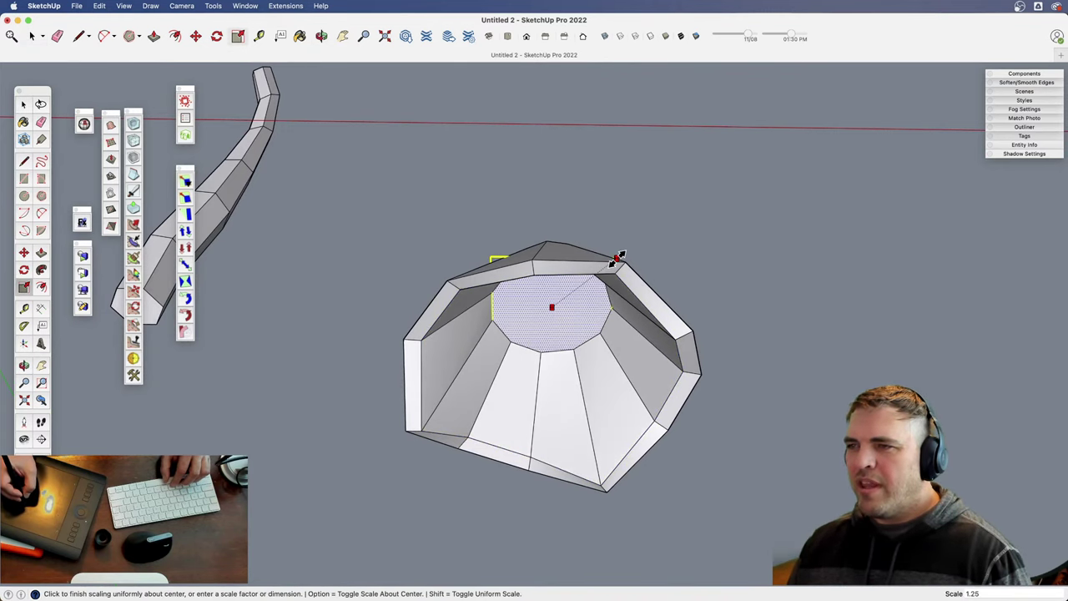
left_click(616, 259)
- Select the whole cone and make it a component
middle_click_drag(576, 320, 572, 498, "shift")
middle_click_drag(546, 334, 537, 462)
scroll(551, 467, "down", 3)
key("space")
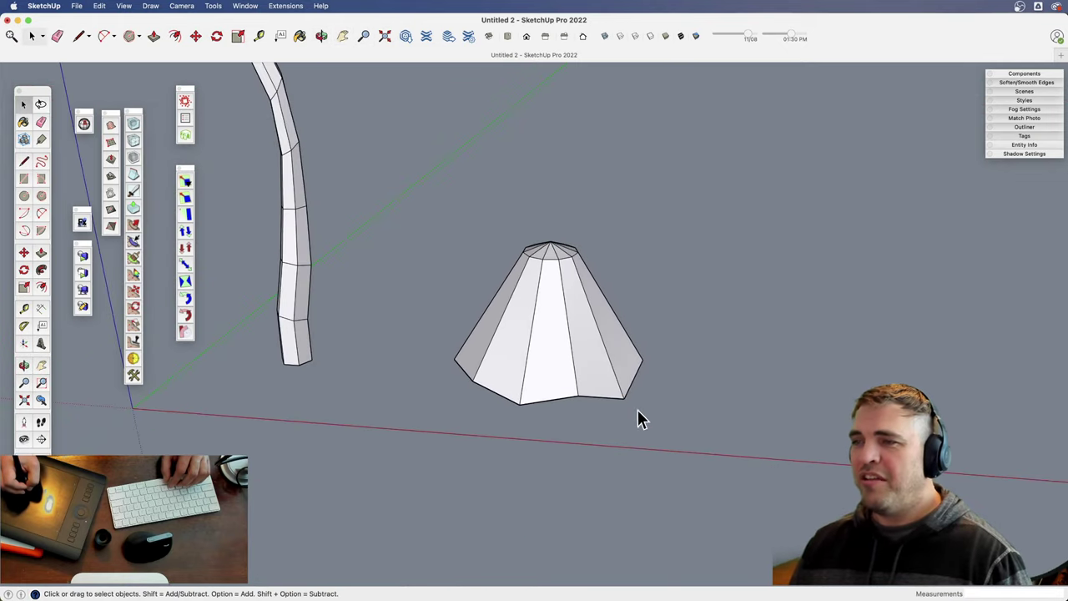
left_click_drag(438, 224, 692, 431)
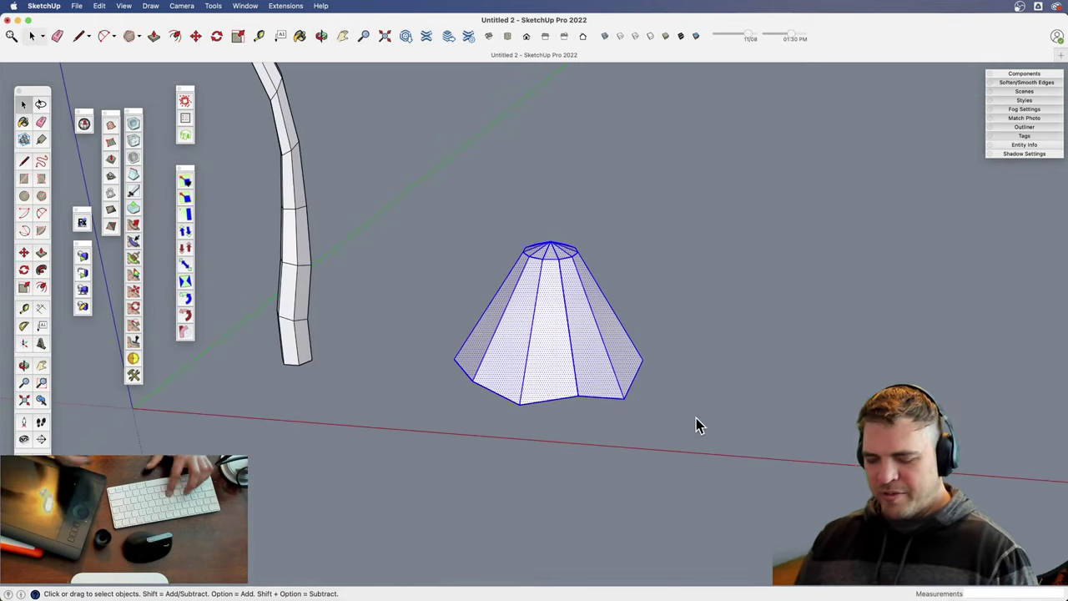
key("g")
key("Return")
- Move the cone by its top point onto the curved trunk so that the trunk runs through its middle
scroll(529, 286, "down", 2)
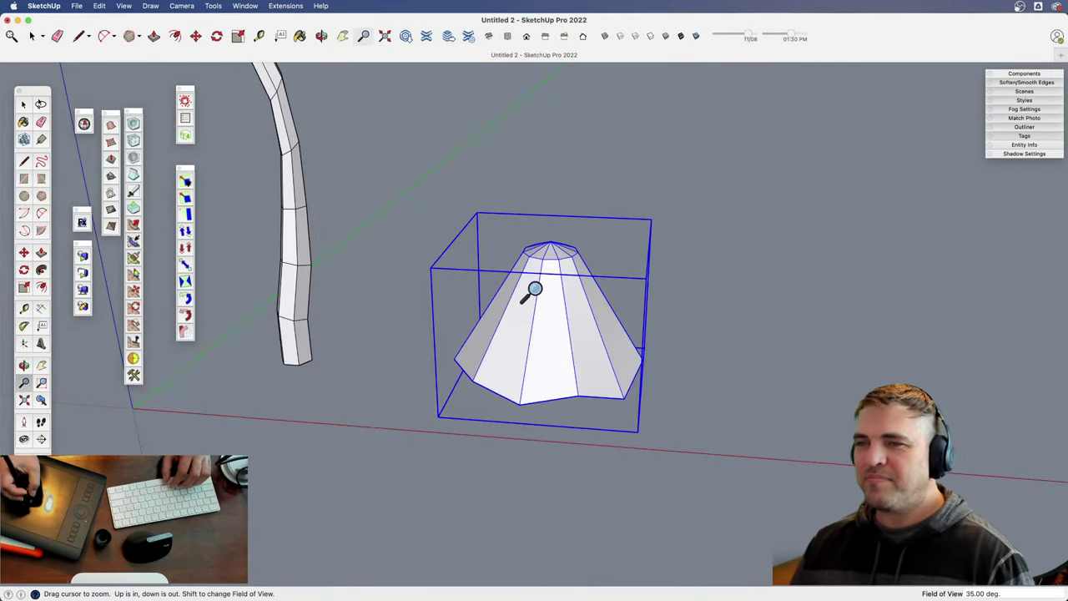
middle_click_drag(529, 286, 606, 281)
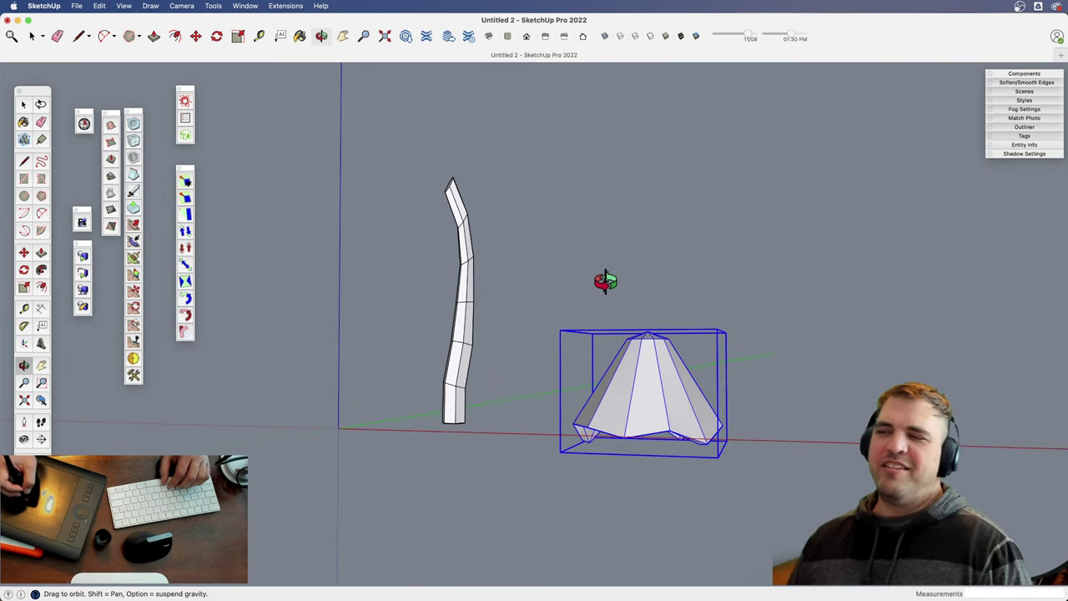
middle_click_drag(655, 328, 674, 450)
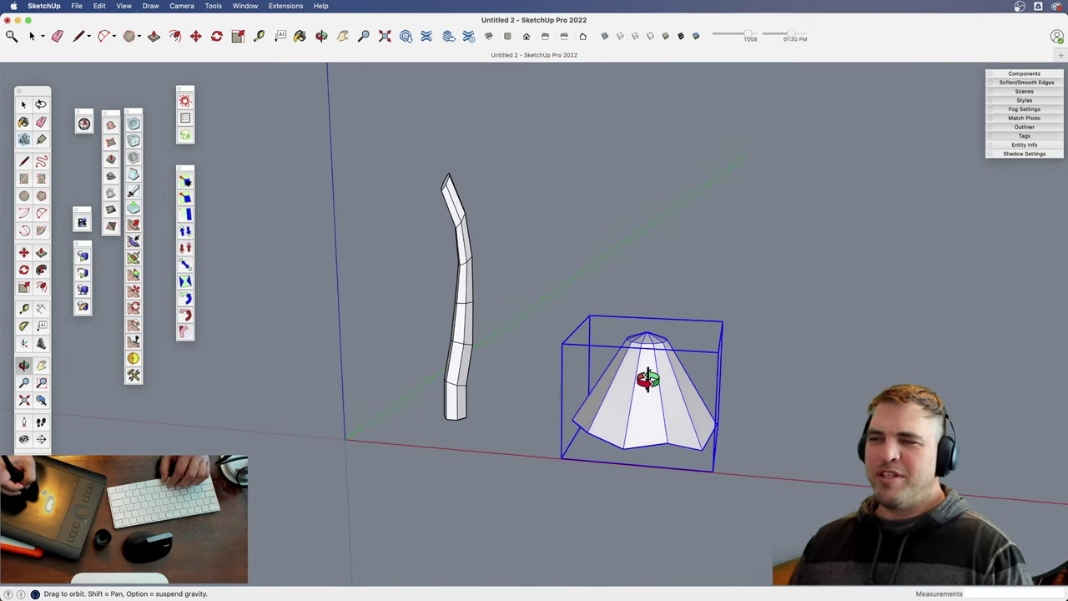
middle_click_drag(648, 379, 684, 409)
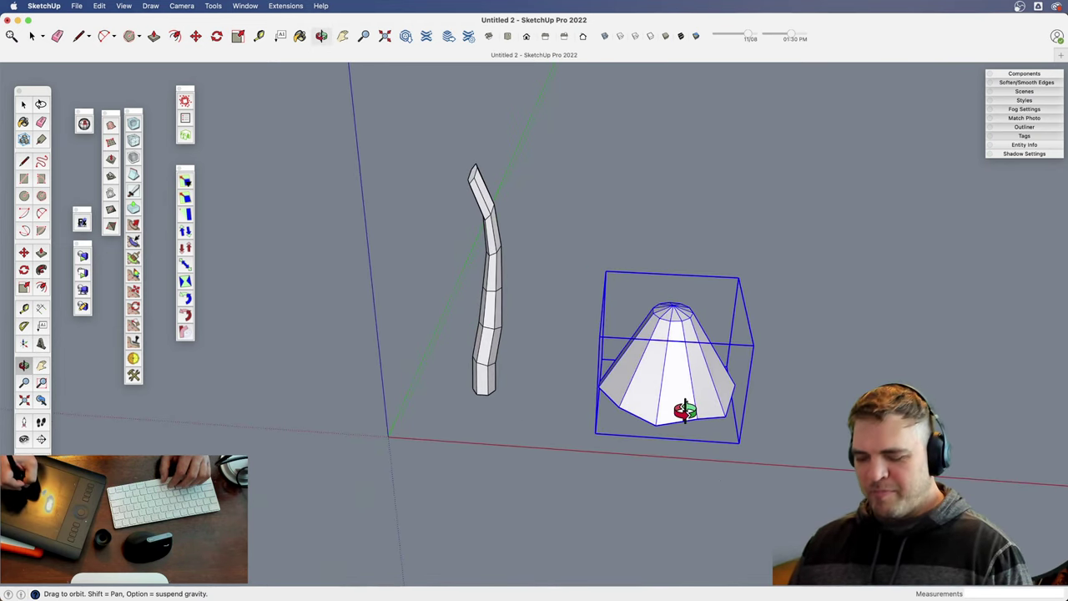
left_click(674, 303)
left_click(494, 288)
middle_click_drag(516, 323, 615, 517)
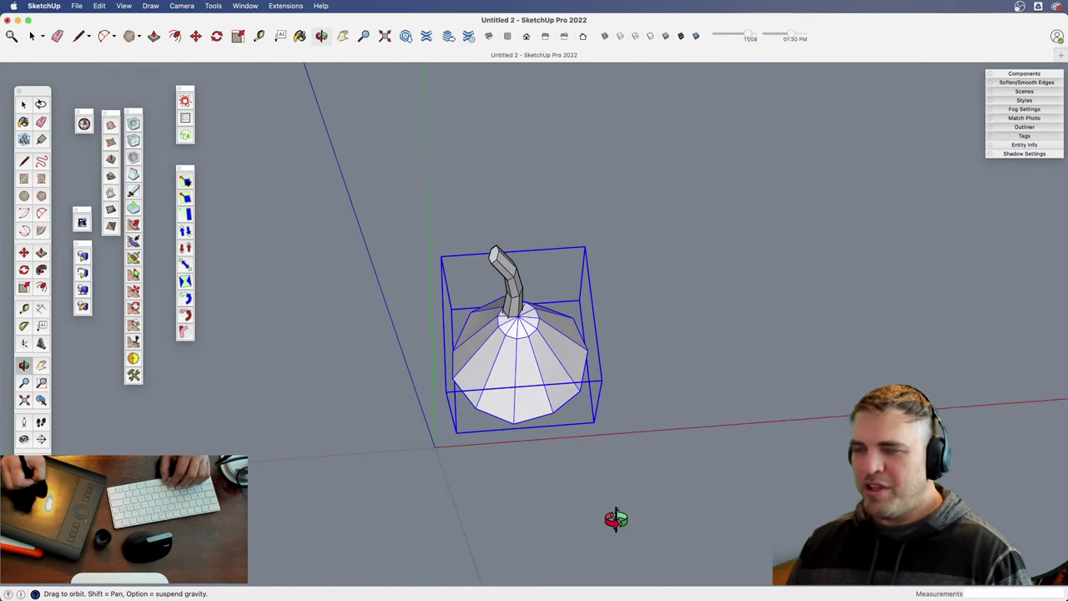
left_click(671, 448)
left_click(669, 438)
- Scale the cone down vertically to flatten it around the trunk
mouse_move(572, 292)
left_mouse_down()
mouse_move(606, 247)
mouse_move(559, 290)
left_mouse_up()
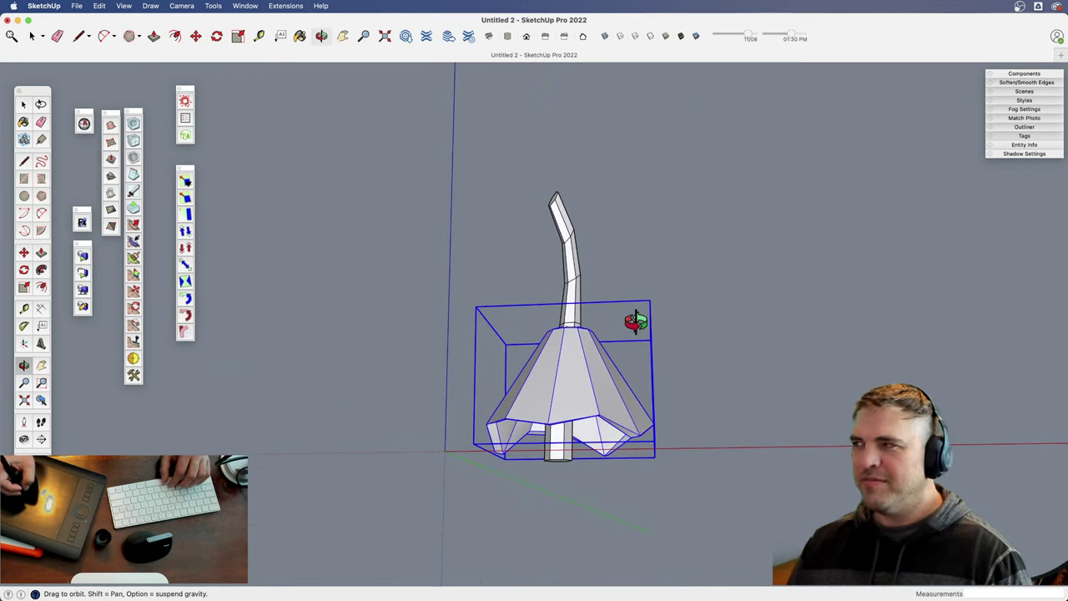
key("s")
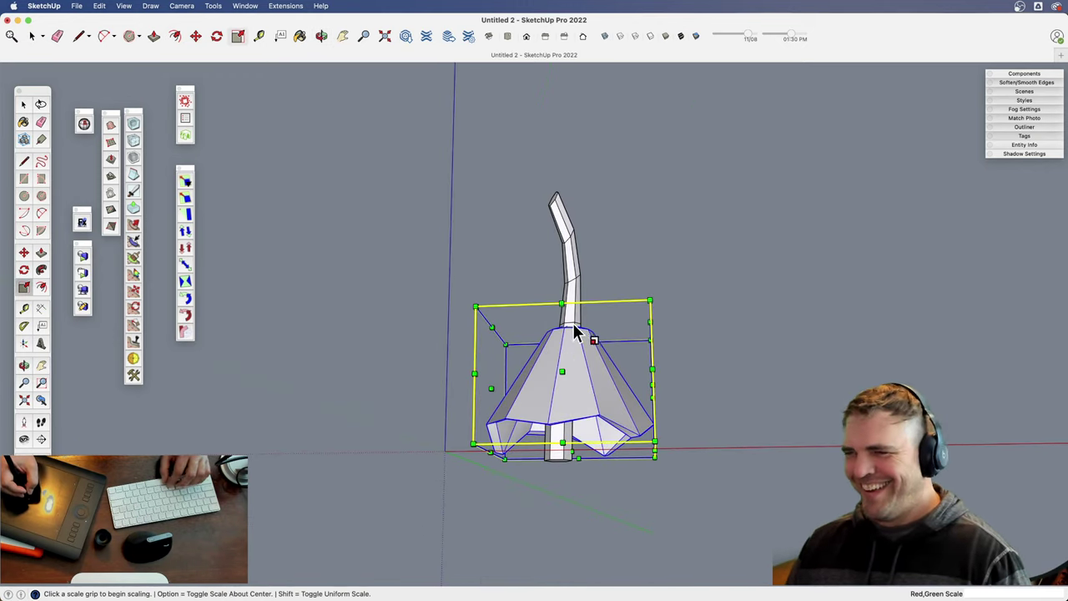
left_click_drag(570, 323, 668, 368)
- Copy the flattened cone straight up the trunk by about 2' 3" as a second tier
key("o")
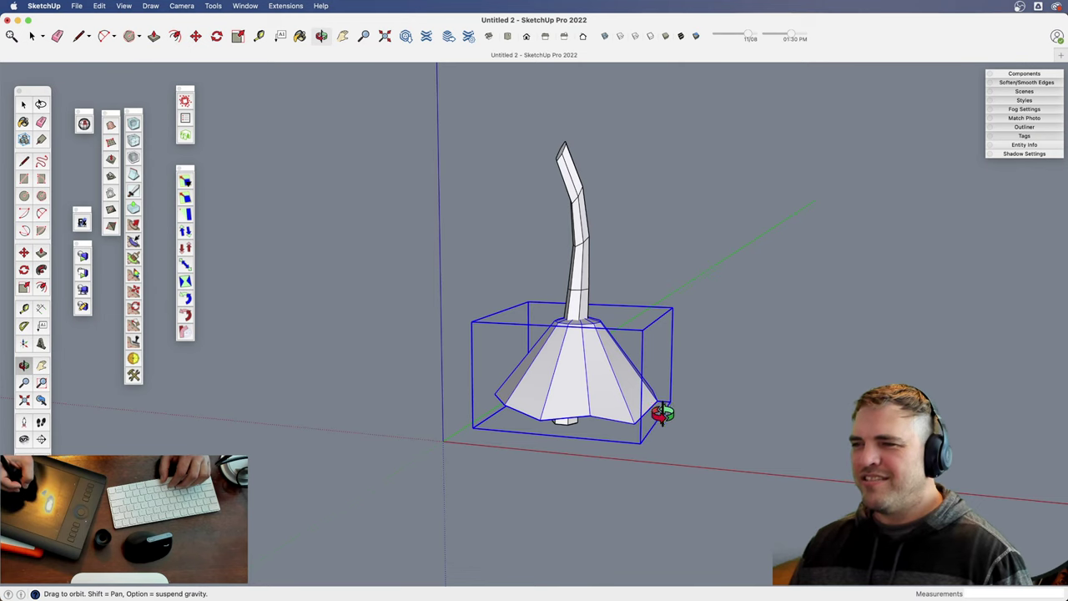
key("z")
left_click_drag(663, 412, 598, 371)
key("h")
key("m")
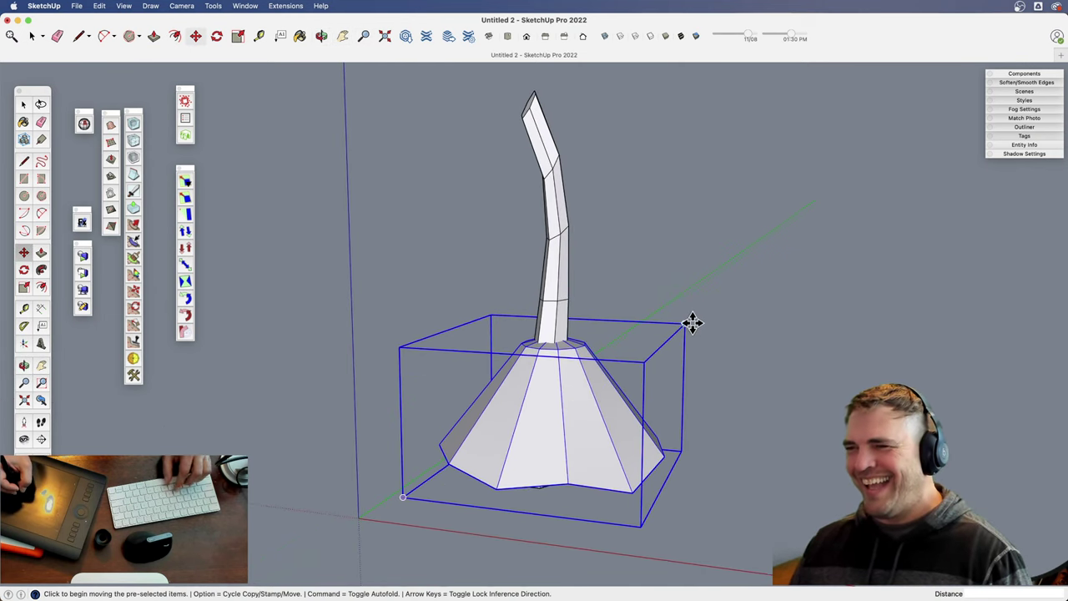
left_click(685, 320)
key("alt")
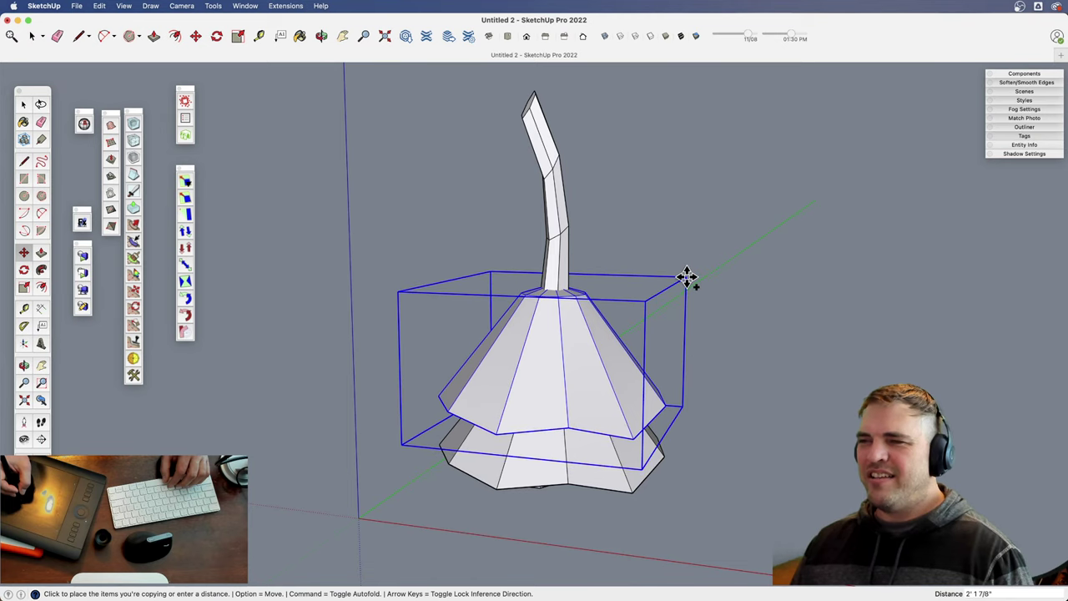
left_click(687, 279)
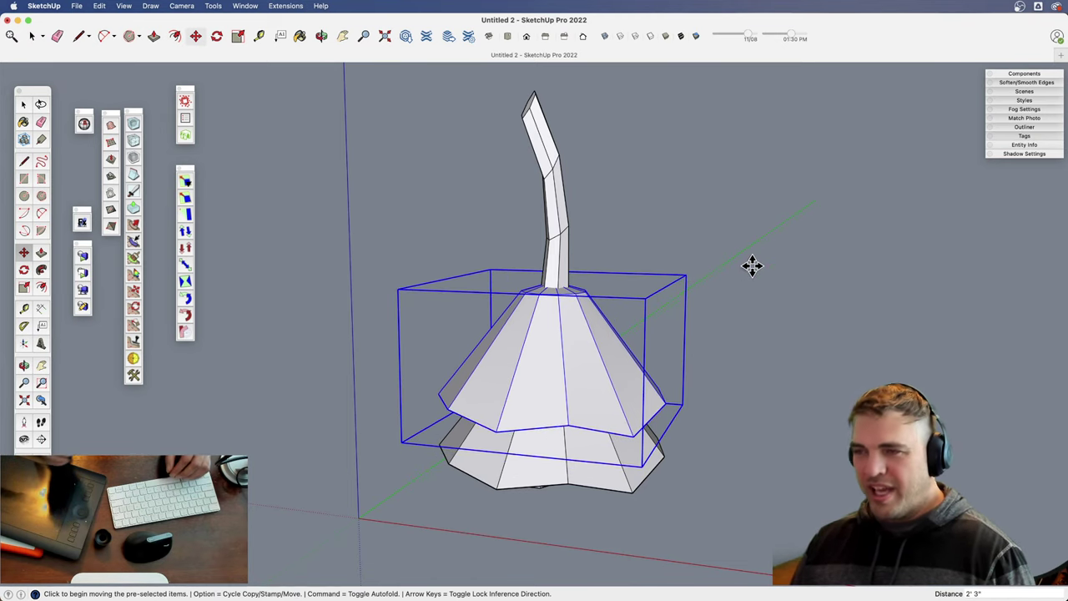
- Repeat the upward copy of the flattened cone 5x along the trunk, and select everything in the model
type("5x")
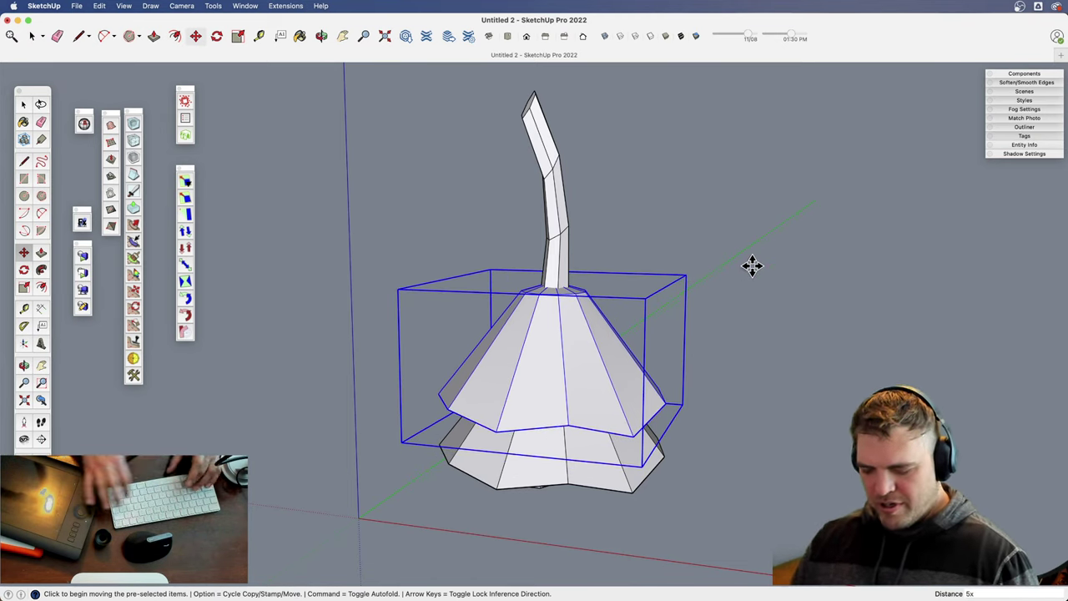
key("Return")
key("z")
left_click_drag(576, 386, 742, 400)
key("o")
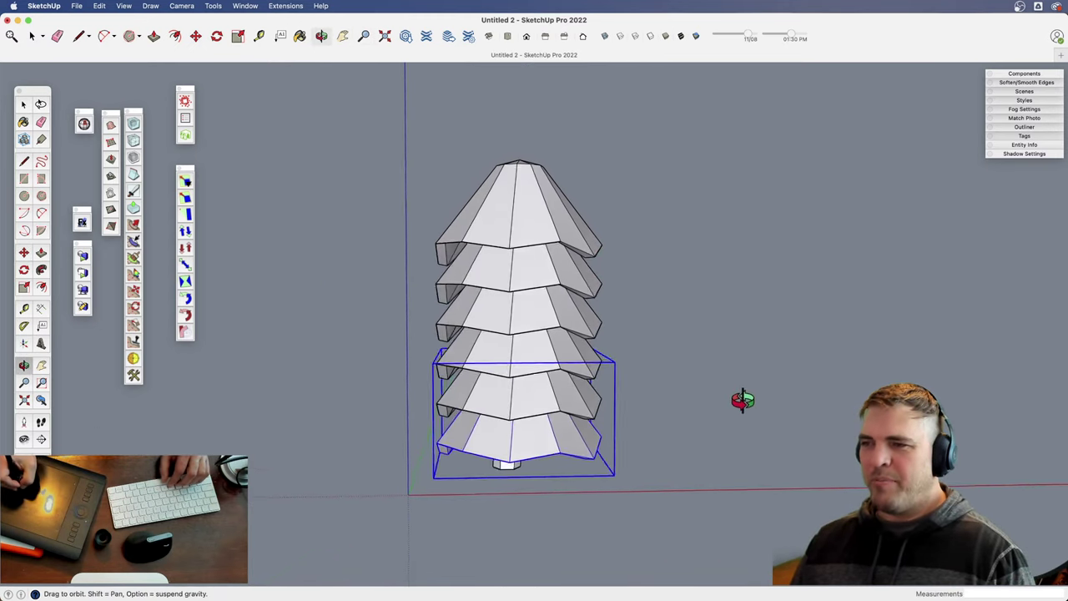
key("space")
key("super+a")
middle_click_drag(648, 329, 544, 433)
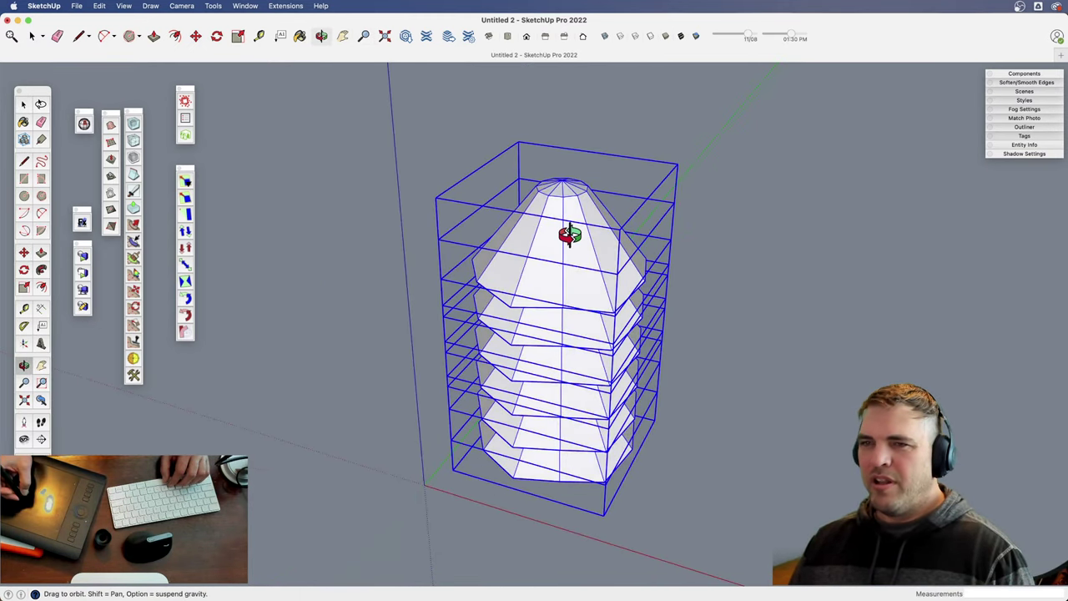
left_click(185, 198)
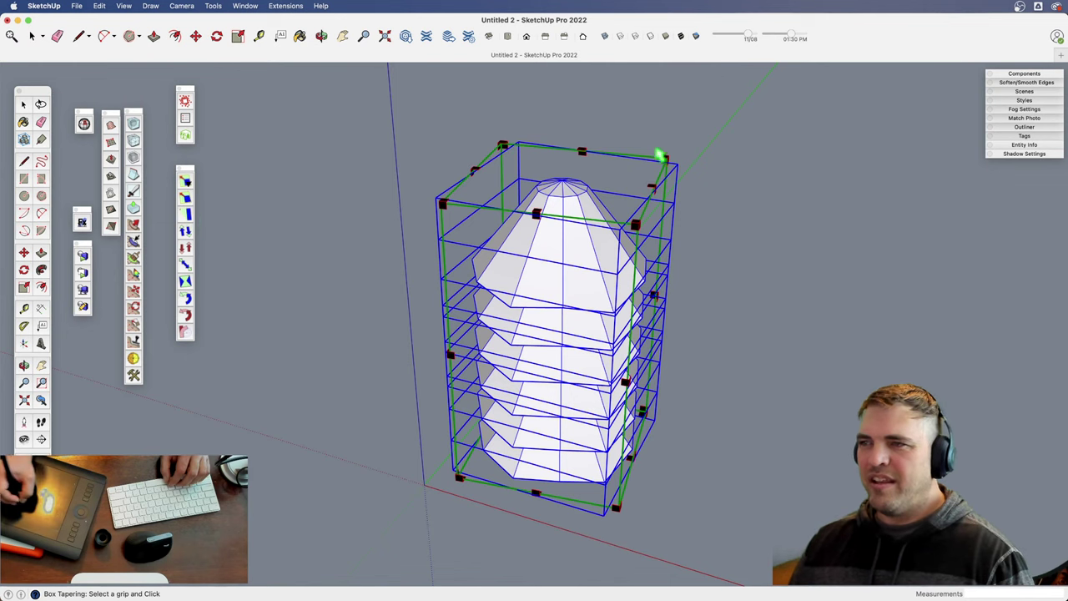
left_click(660, 156)
key("space")
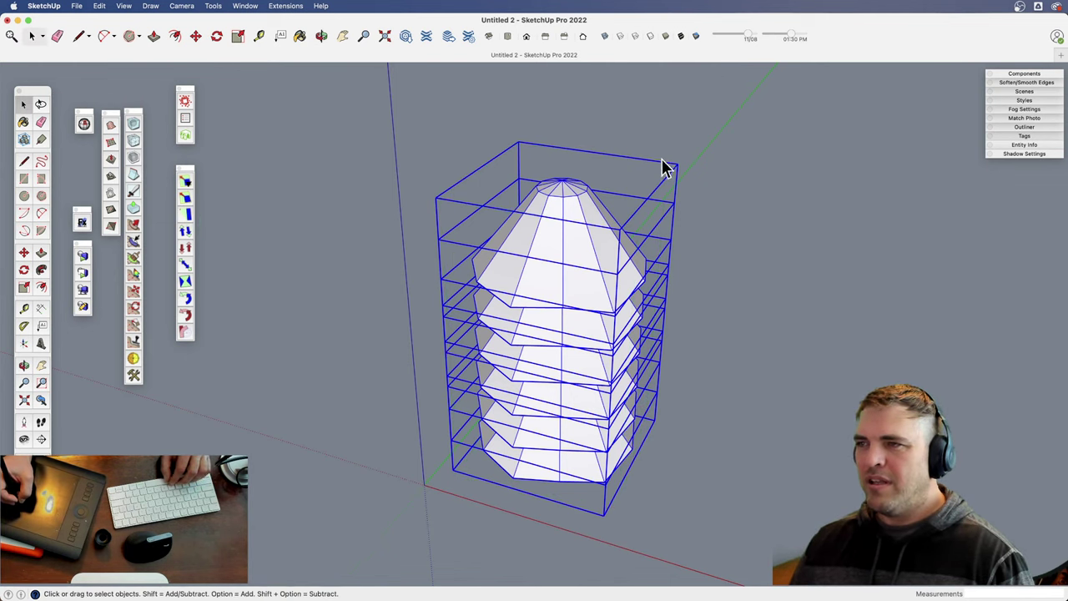
left_click(186, 231)
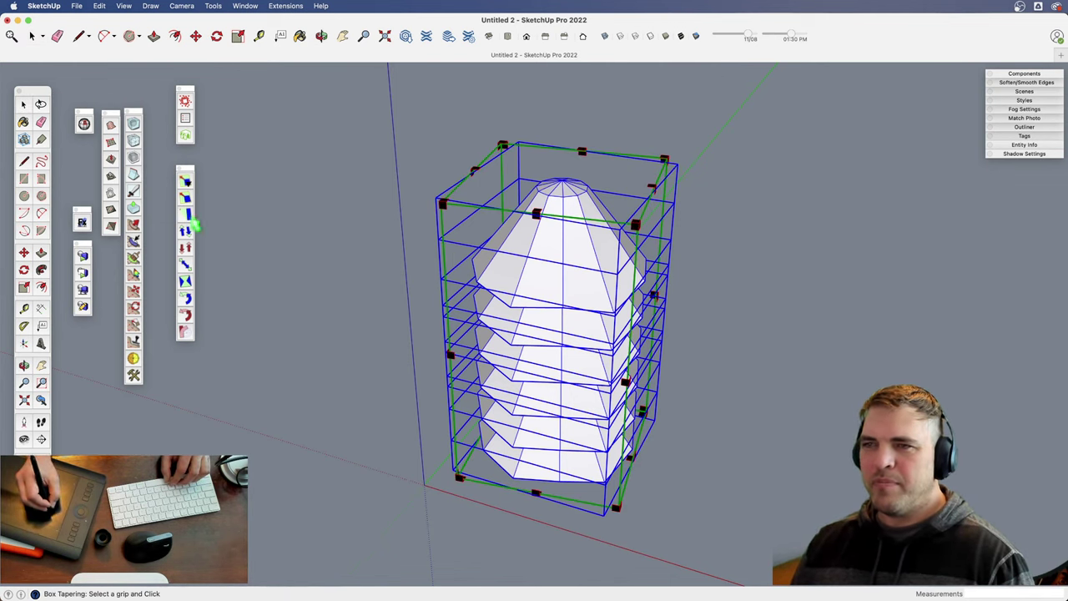
left_click(661, 156)
key("space")
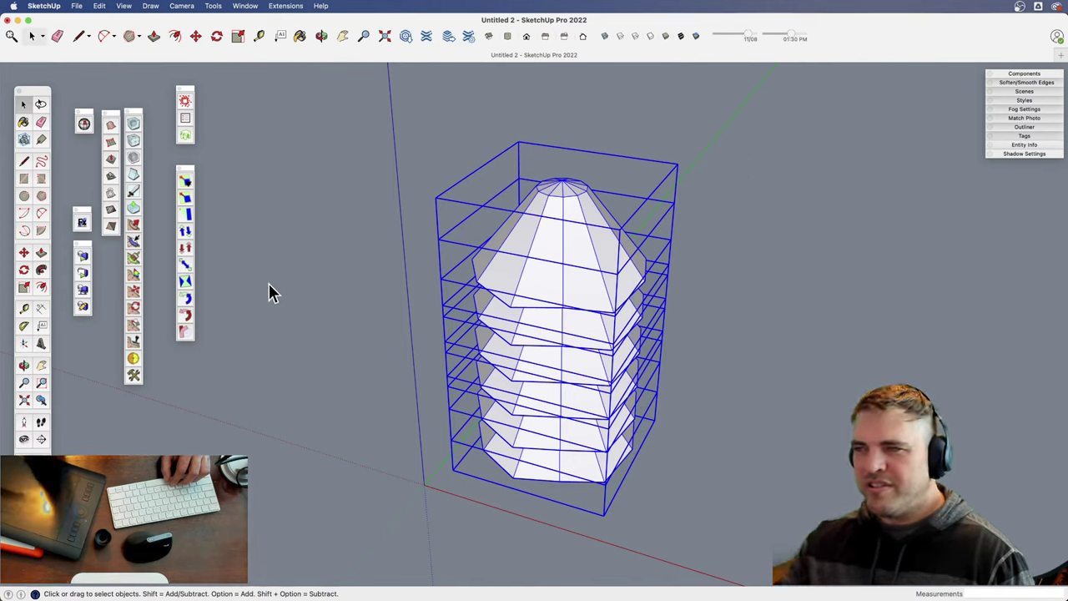
- Taper the selected stack of cones with Box Tapering from a top corner grip to a factor of 0.25
left_click(185, 213)
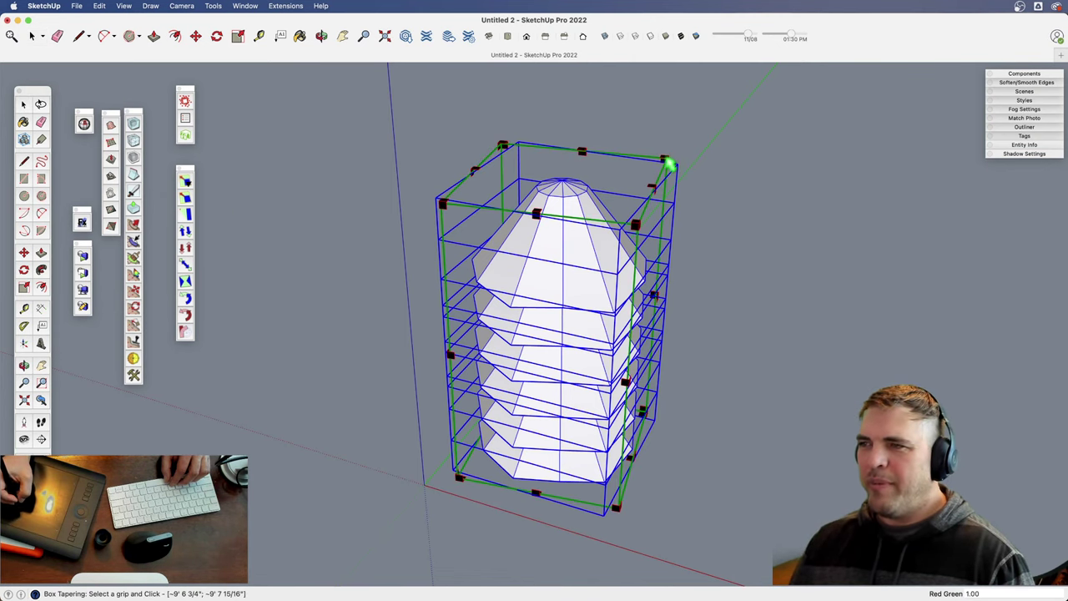
left_click(668, 157)
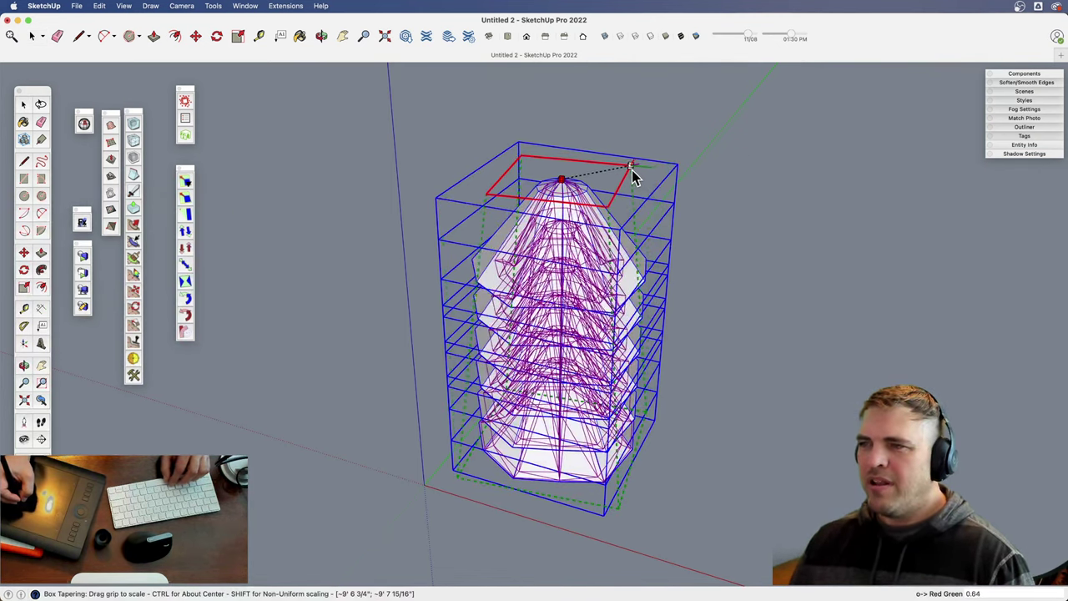
left_click(661, 230)
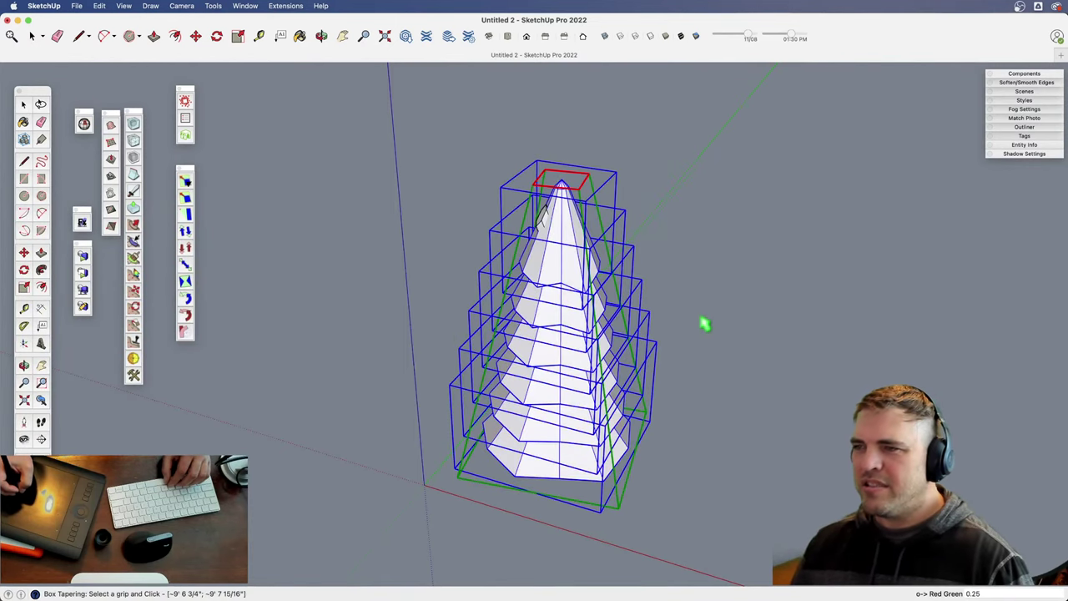
key("super+h")
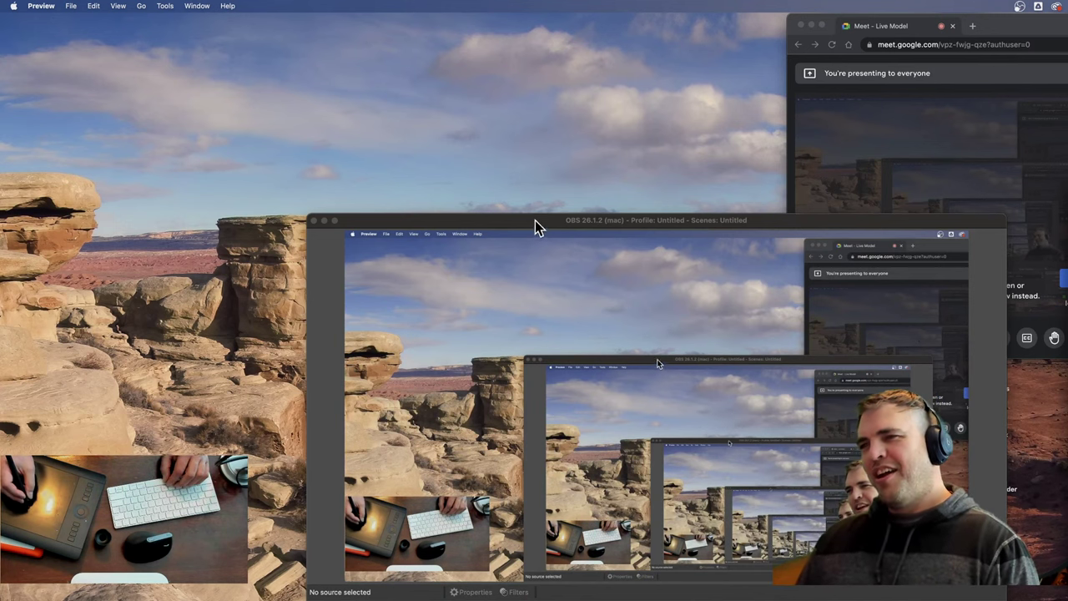
left_click_drag(537, 227, 558, 236)
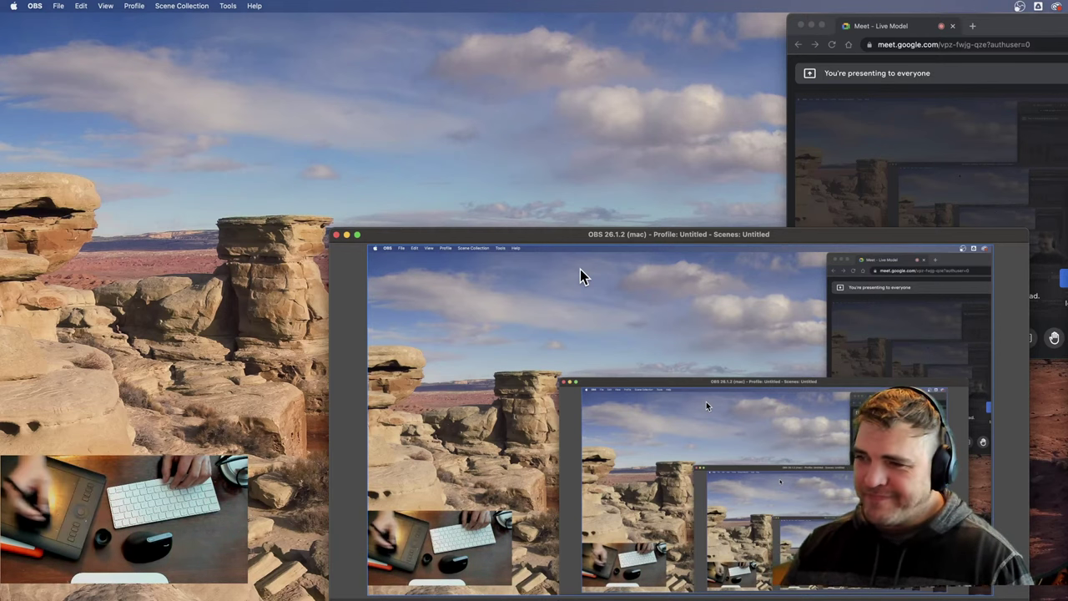
left_click_drag(559, 242, 568, 244)
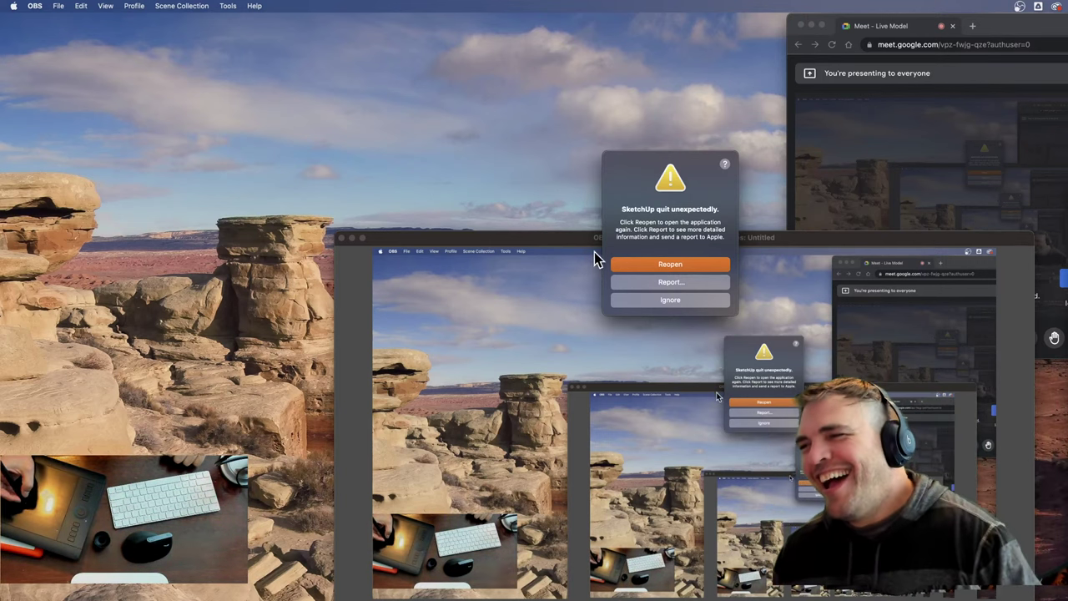
- Reopen SketchUp after the crash and decline to send the error report
left_click(676, 264)
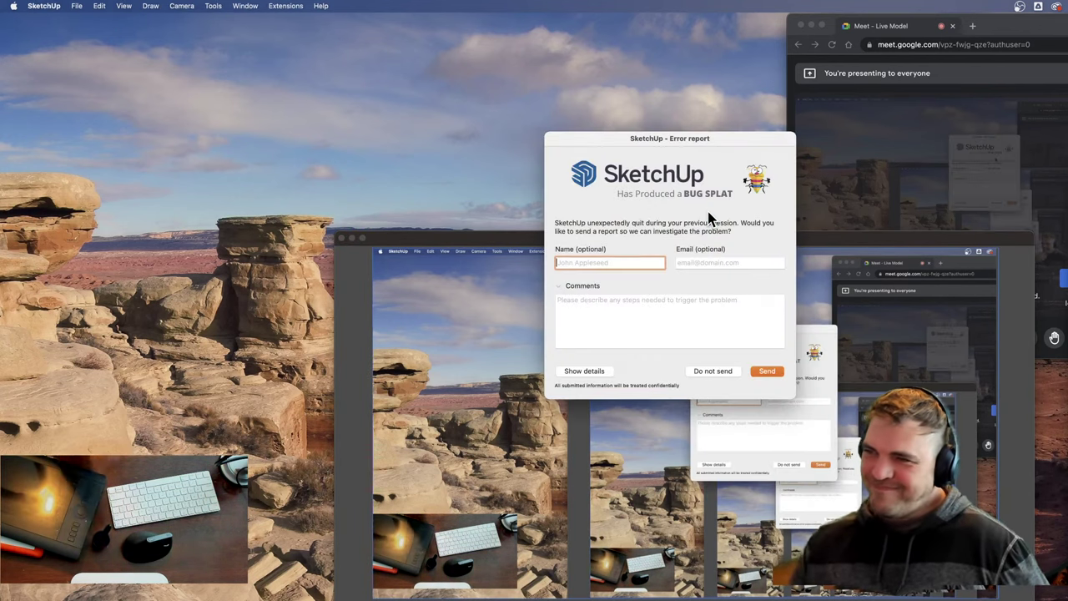
left_click(712, 371)
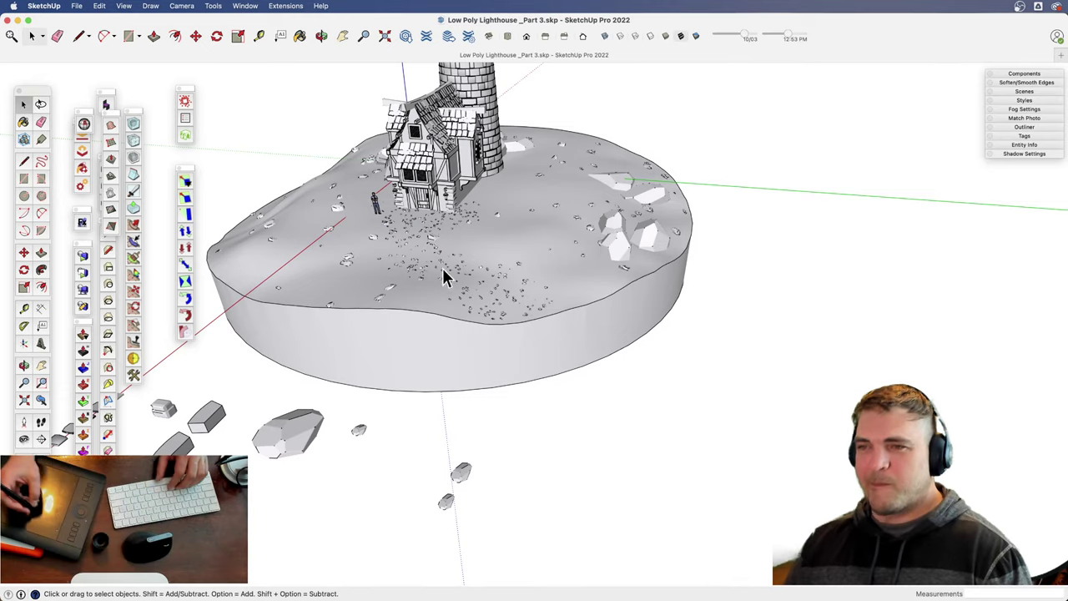
middle_click_drag(505, 325, 649, 337)
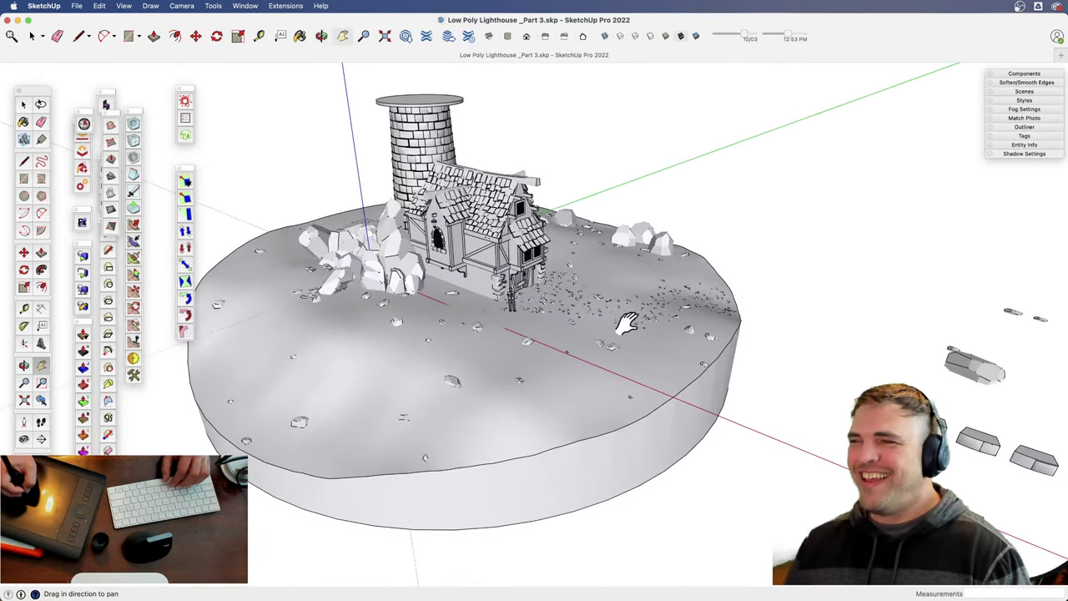
key("z")
left_click_drag(606, 364, 614, 298)
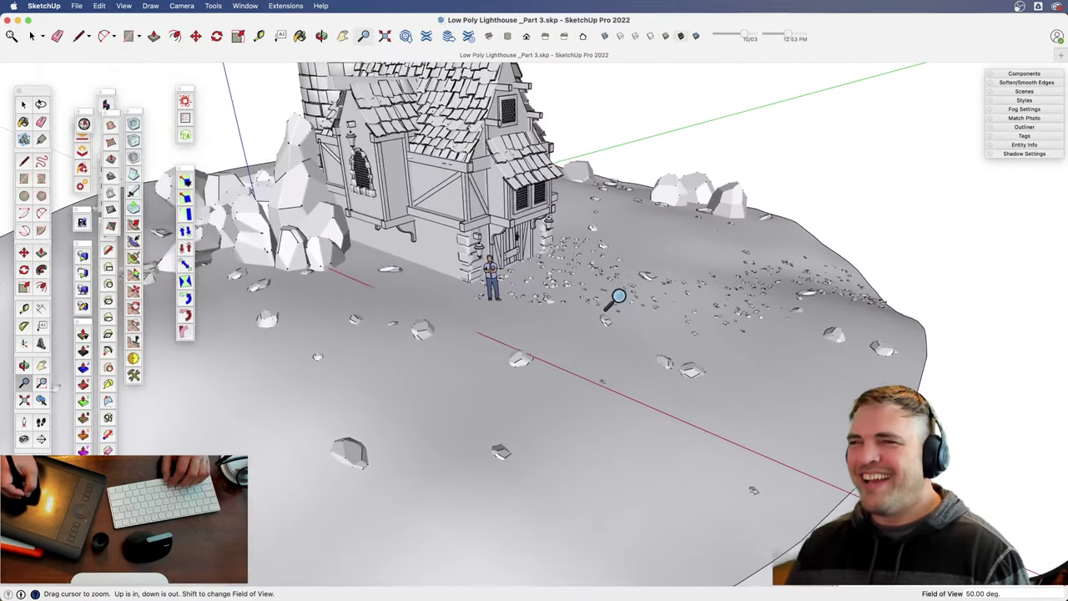
middle_click_drag(617, 300, 592, 387)
key("space")
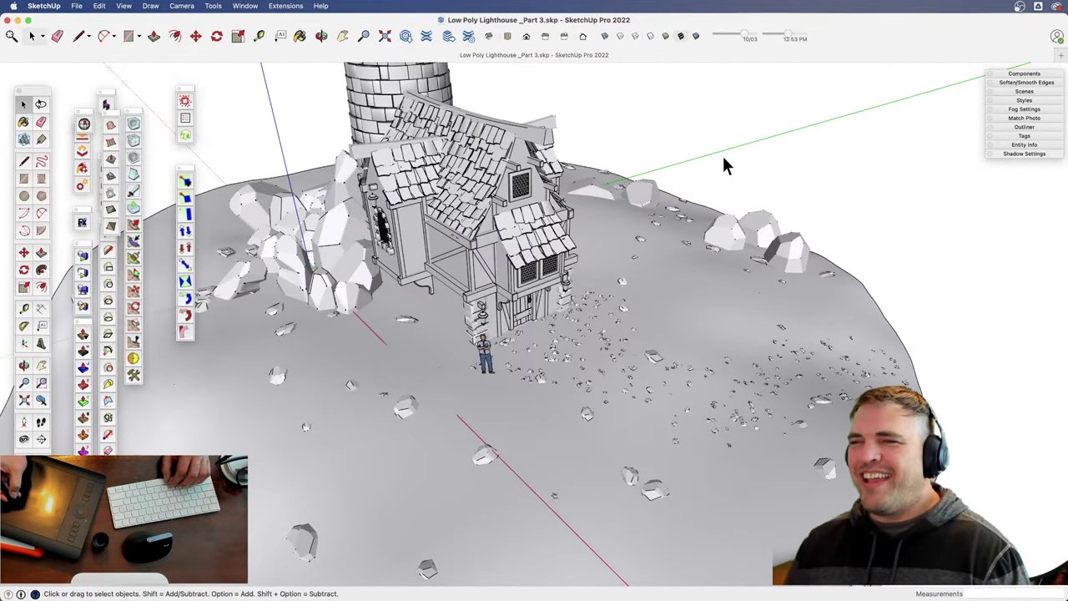
- Open the recent file Low Poly Lighthouse _Part 2.skp
left_click(76, 6)
mouse_move(138, 57)
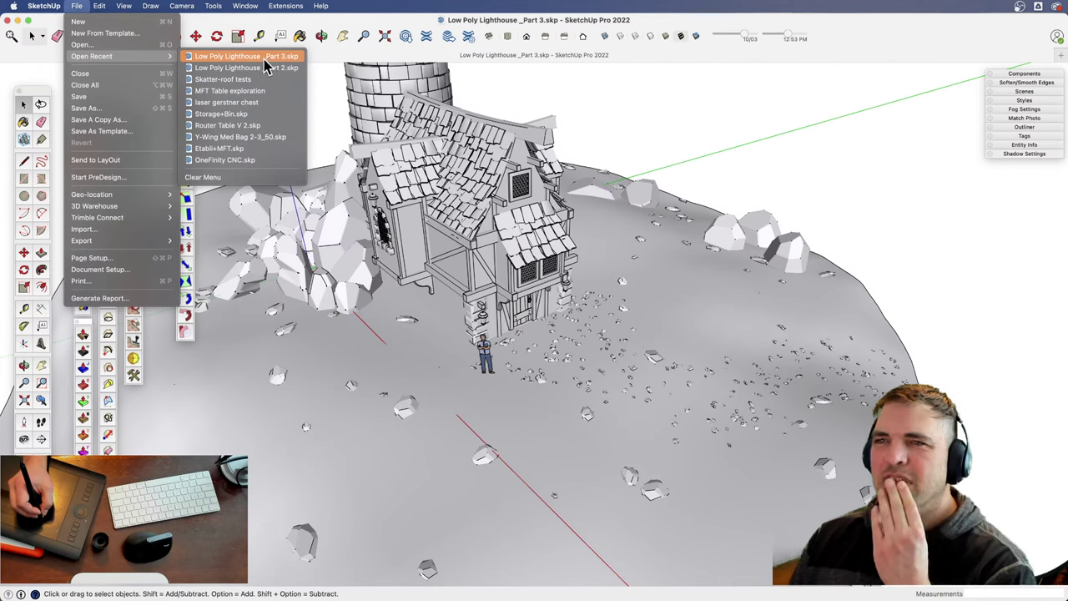
left_click(679, 134)
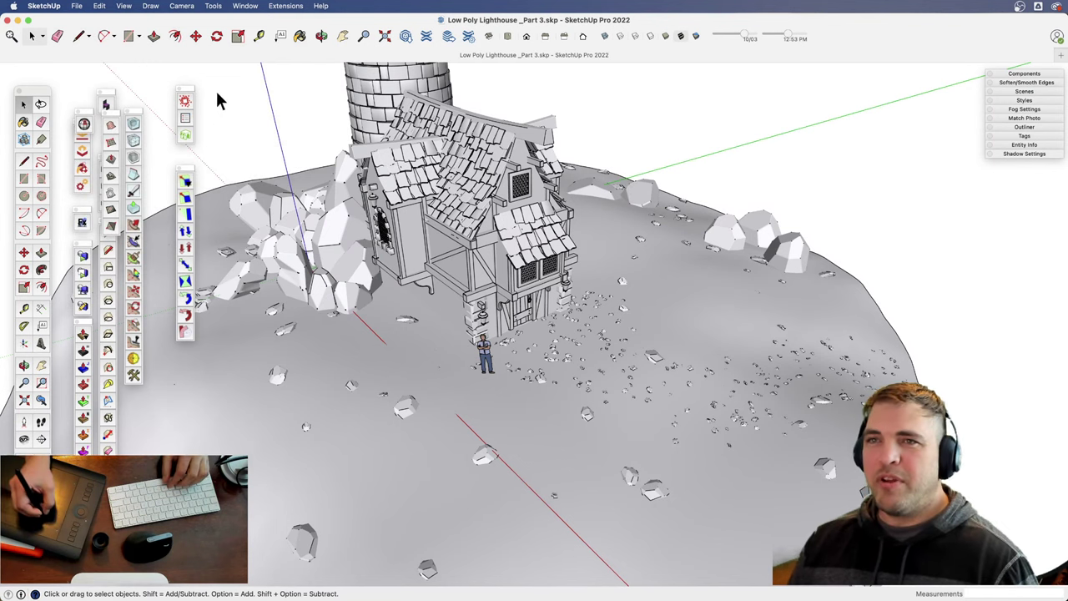
left_click(76, 6)
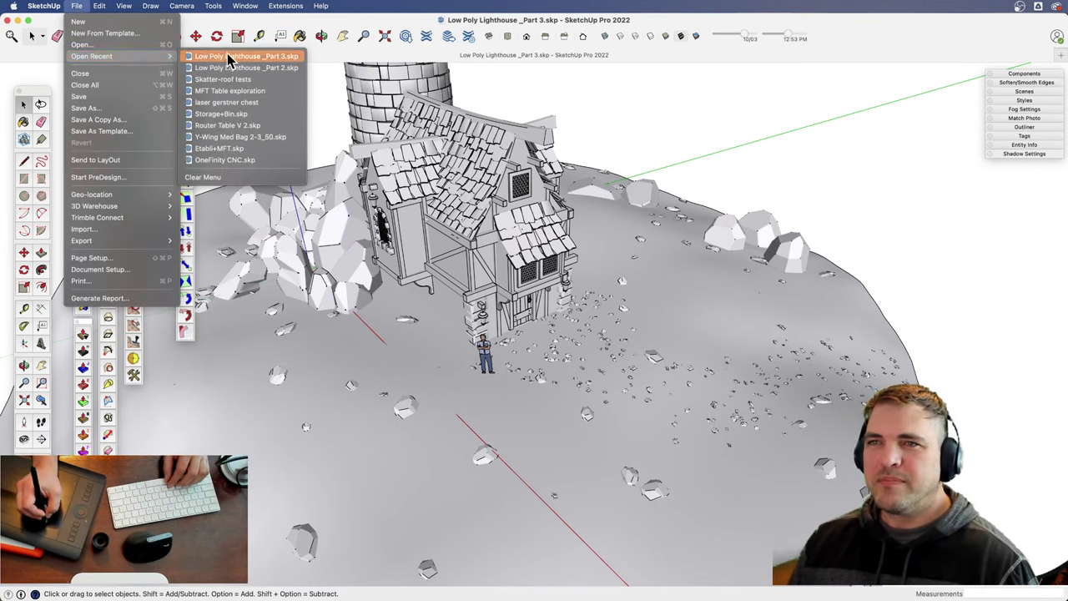
left_click(267, 71)
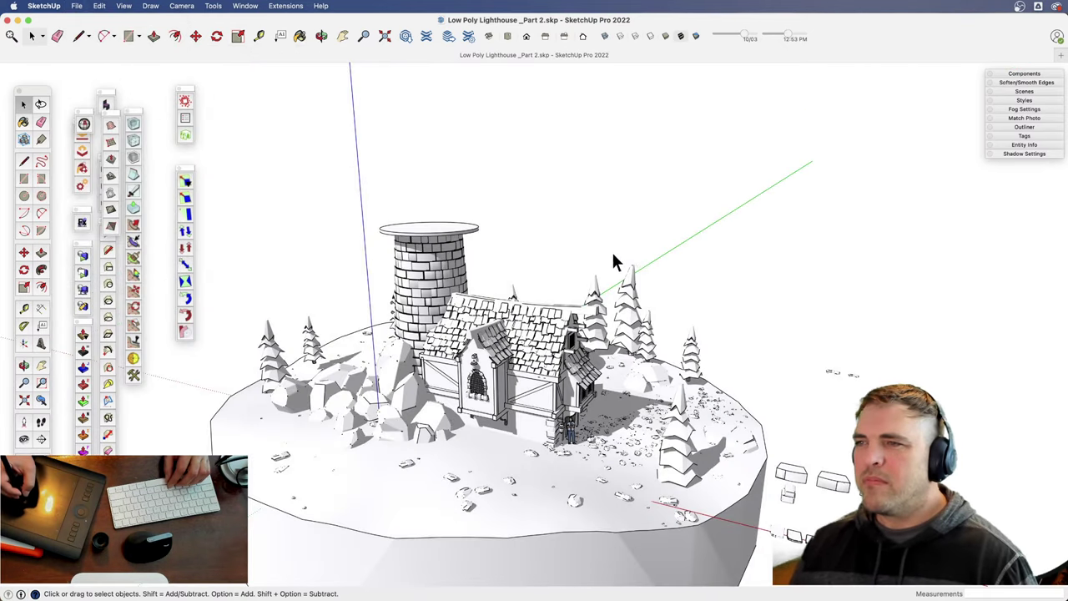
- Select and copy the large low-poly tree standing in front of the house in the Part 2 model
key("o")
key("h")
mouse_move(631, 342)
left_mouse_down()
mouse_move(577, 375)
mouse_move(532, 319)
mouse_move(539, 409)
mouse_move(569, 265)
left_mouse_up()
key("o")
key("z")
middle_click_drag(570, 265, 627, 254)
key("space")
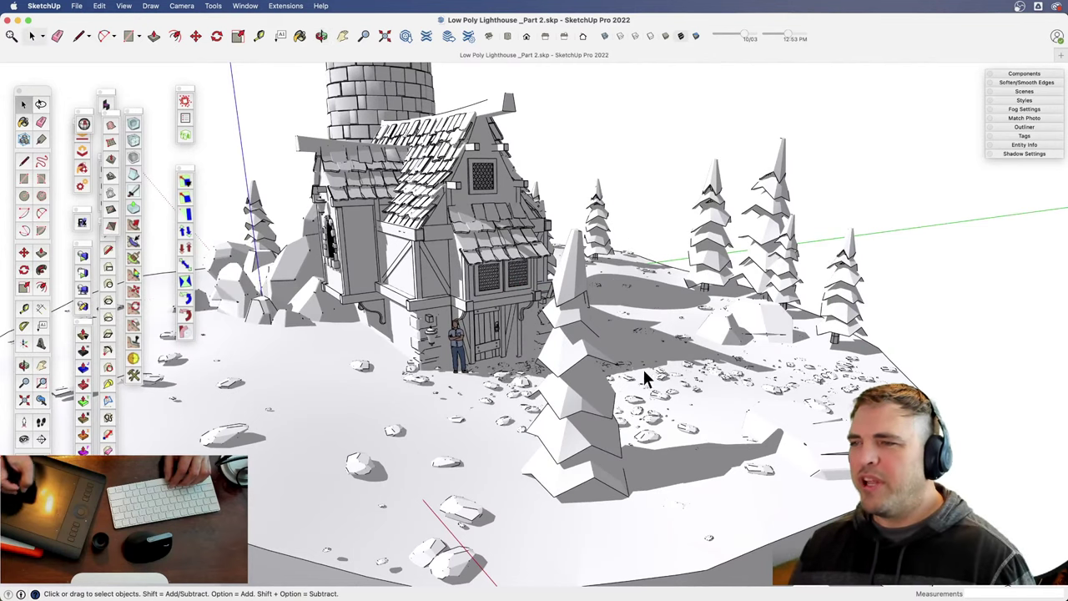
left_click(591, 402)
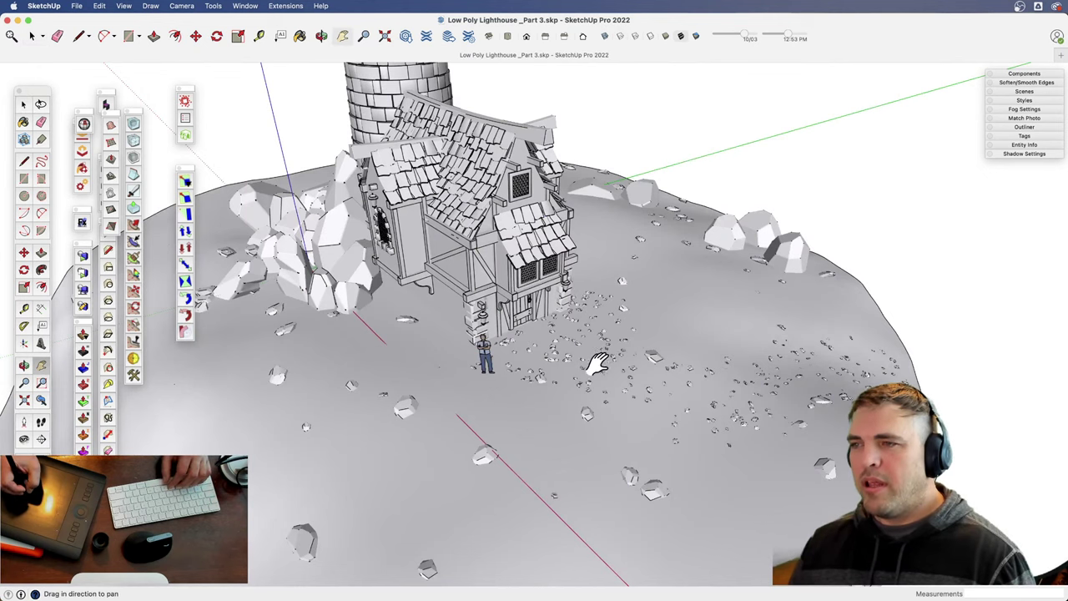
- Paste the copied tree onto the island beside the gravel path in Low Poly Lighthouse _Part 3.skp
middle_click_drag(591, 365, 541, 337, "shift")
middle_click_drag(655, 318, 613, 334, "shift")
key("super+v")
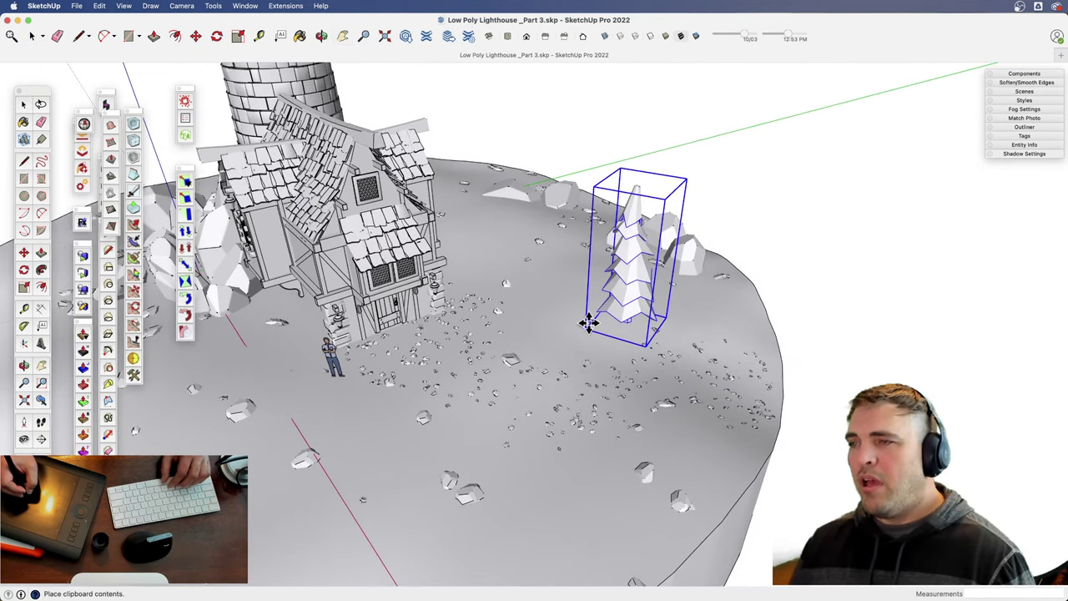
left_click(589, 320)
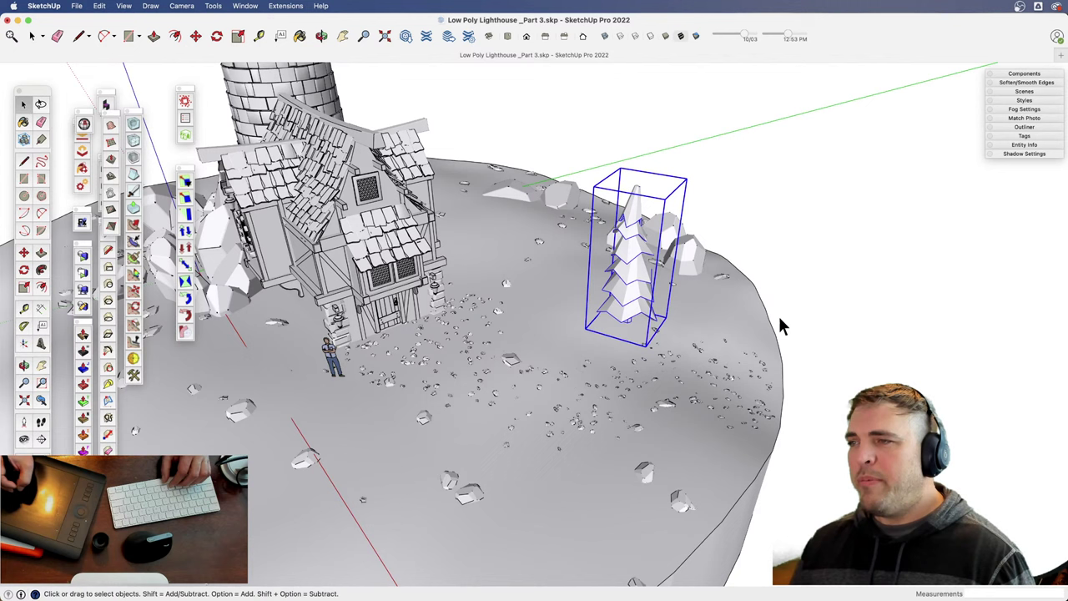
left_click(76, 6)
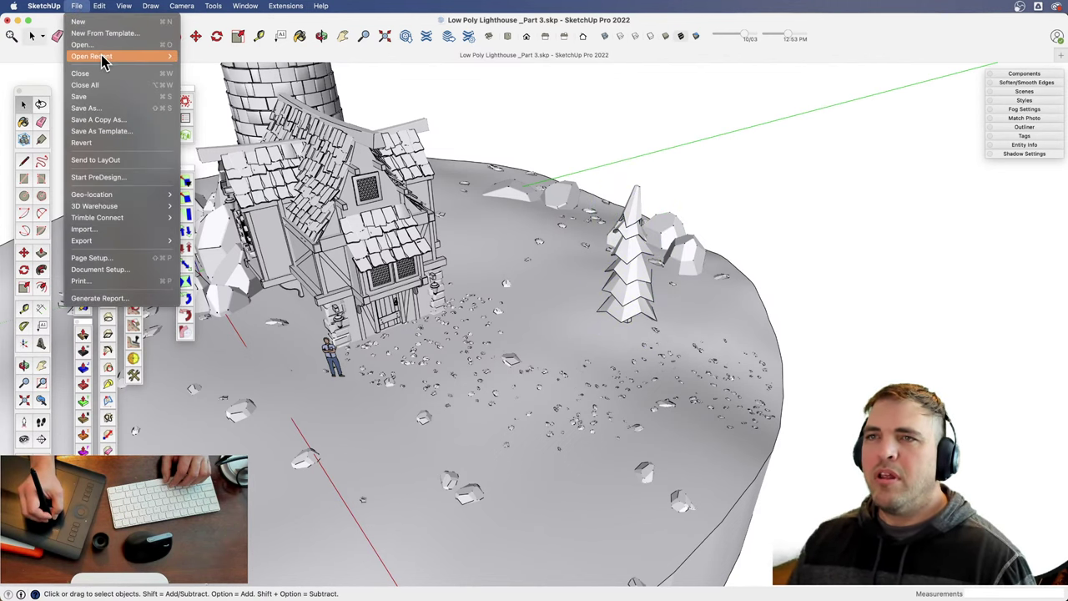
mouse_move(105, 62)
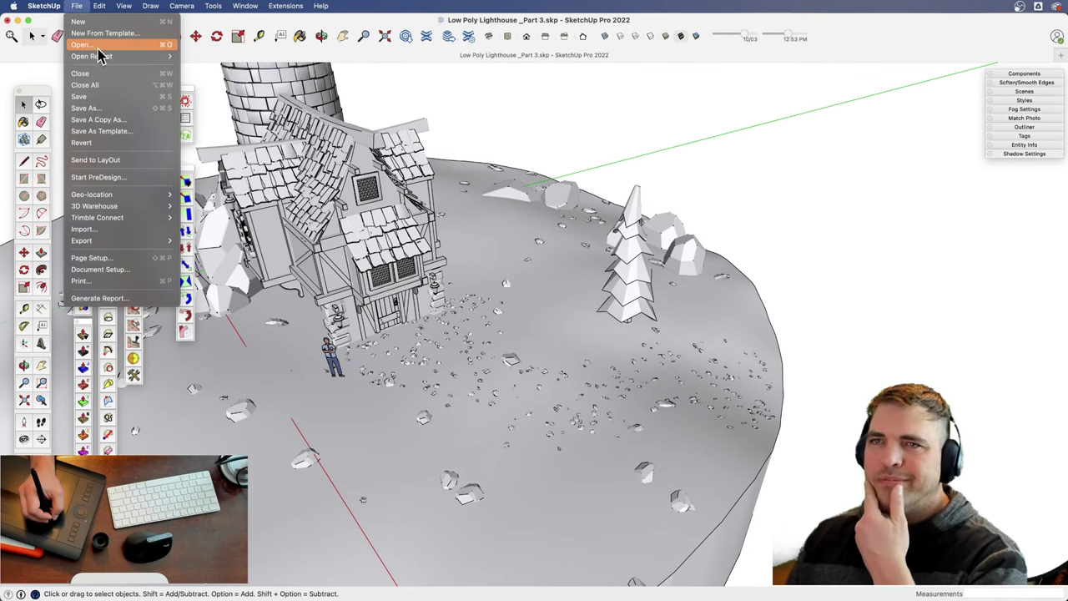
left_click(770, 202)
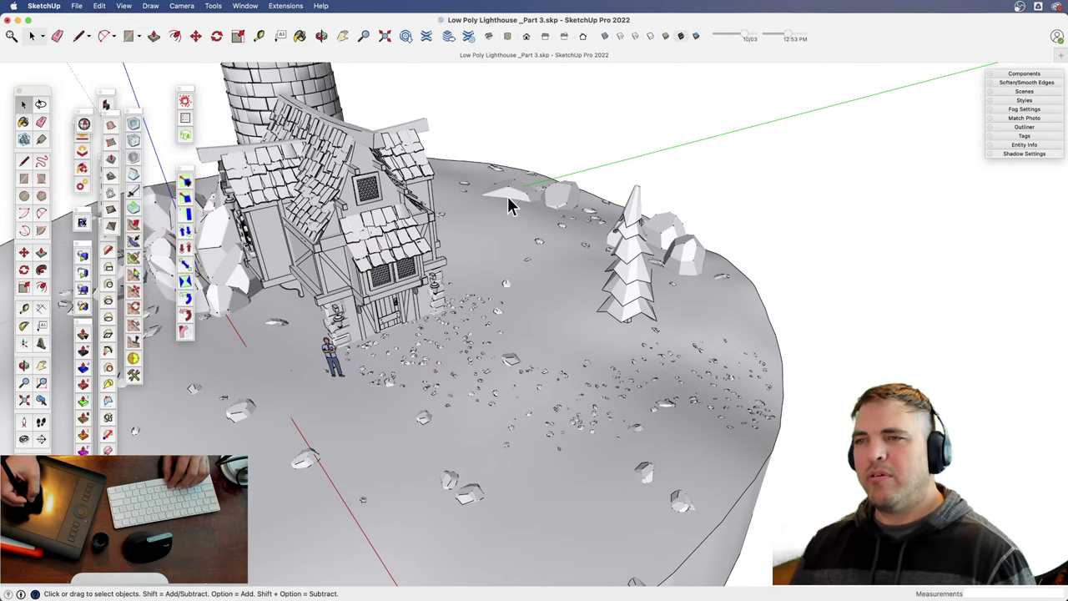
- Move the pasted tree about 77' 11" parallel to the green axis, off the island onto empty space
middle_click_drag(630, 326, 576, 345)
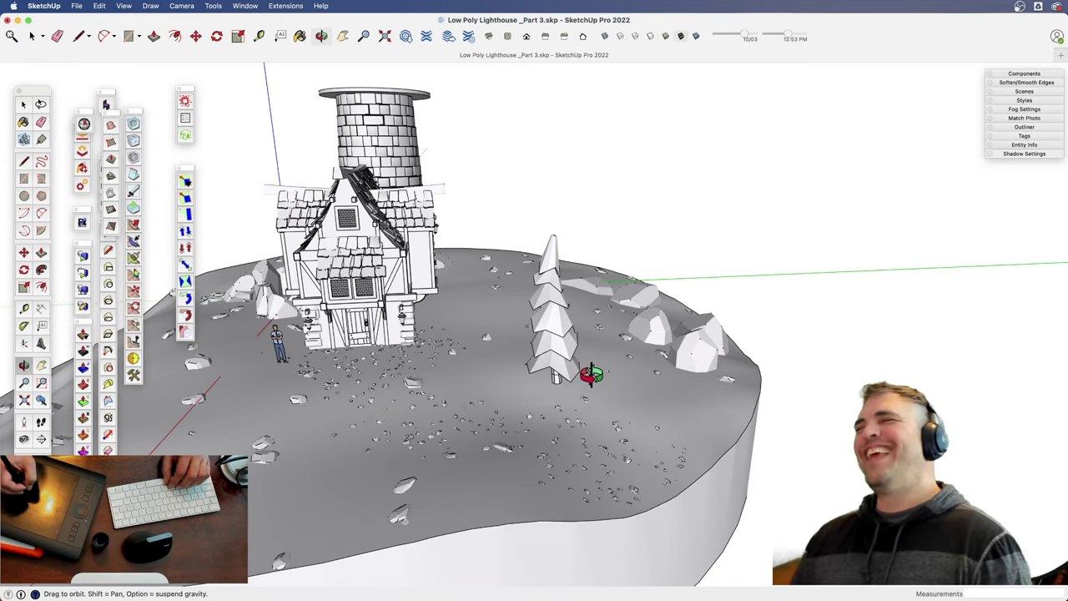
left_click(570, 375)
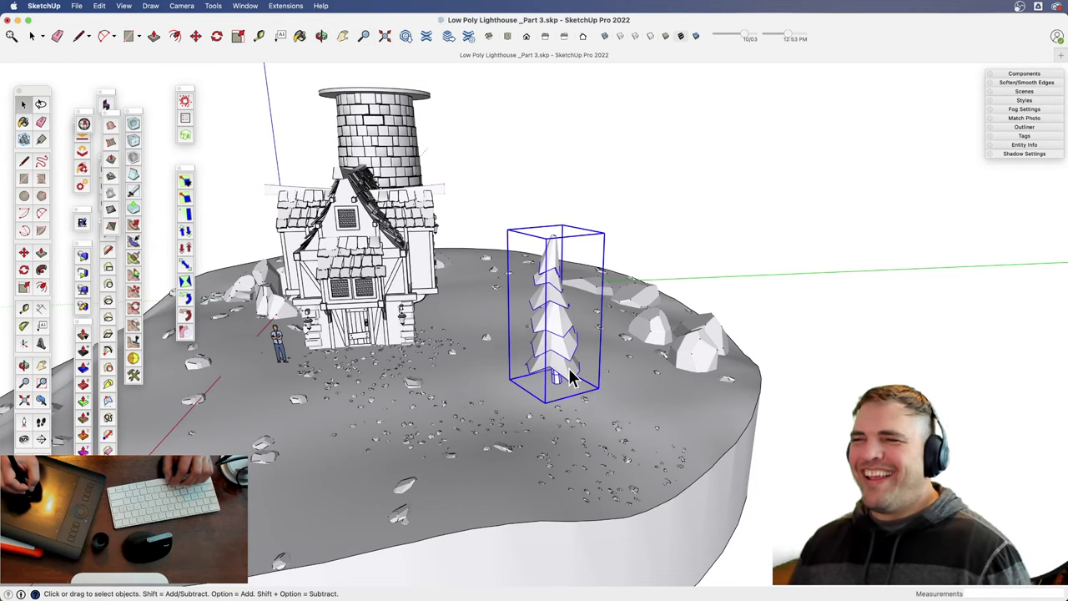
middle_click_drag(570, 376, 558, 415)
key("z")
left_click_drag(560, 415, 571, 496)
key("h")
left_click_drag(572, 496, 490, 436)
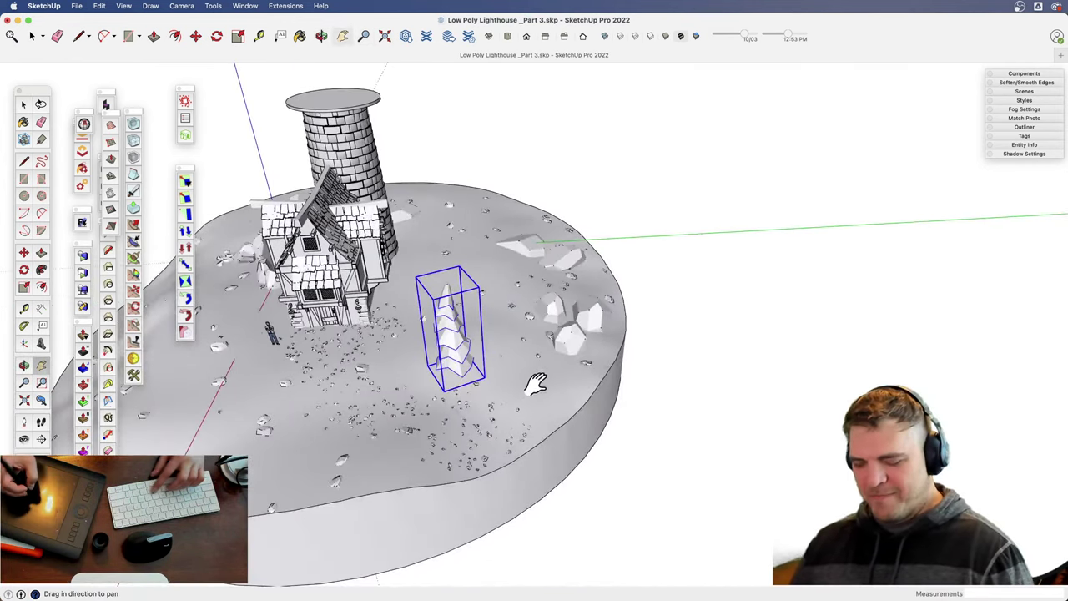
key("m")
left_click(538, 383)
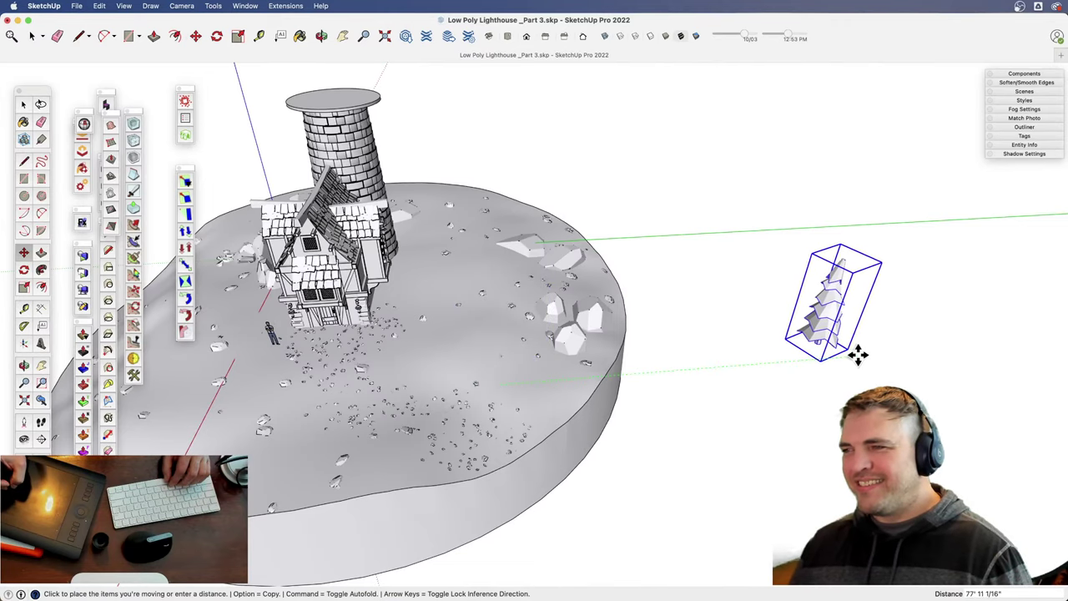
left_click(857, 355)
- Examine the pasted tree up close, including one middle tier inside the component, from several angles
middle_click_drag(763, 291, 470, 357, "shift")
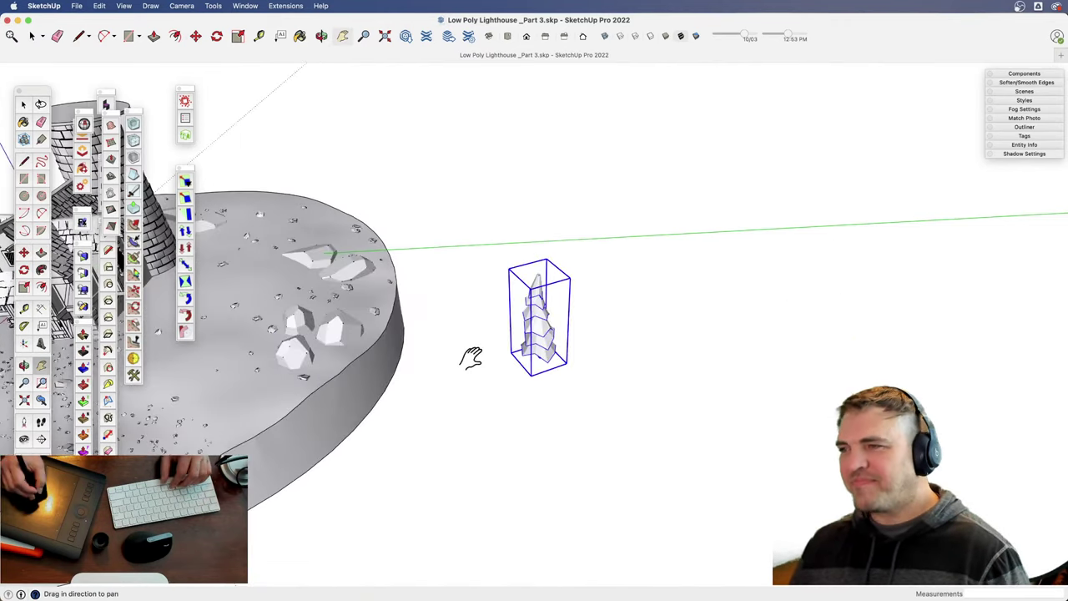
scroll(543, 214, "up", 6)
mouse_move(546, 262)
middle_mouse_down()
mouse_move(543, 322)
mouse_move(531, 265)
middle_mouse_up()
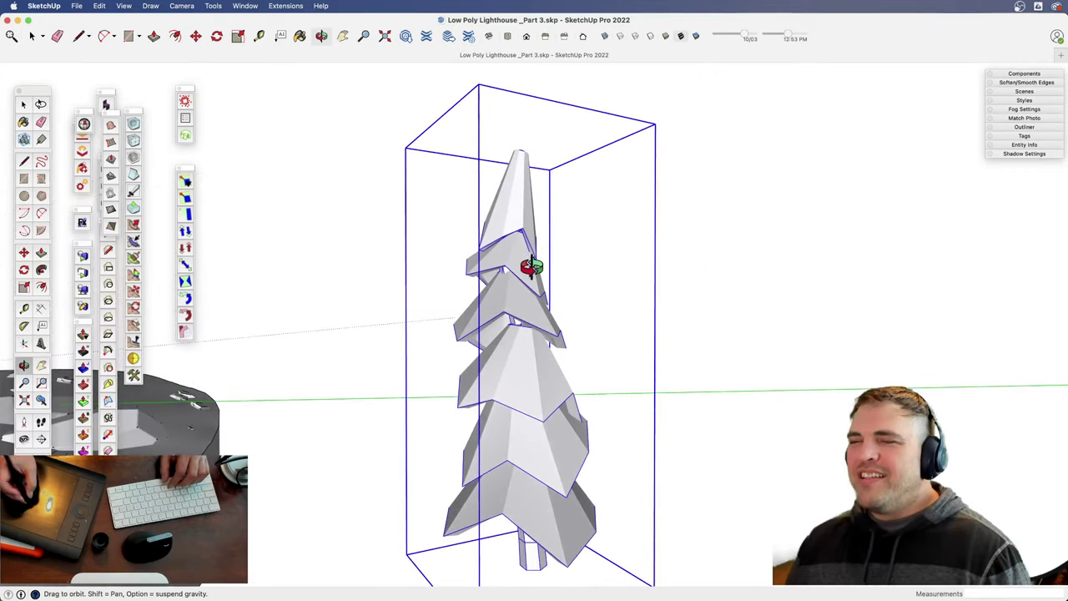
double_click(543, 362)
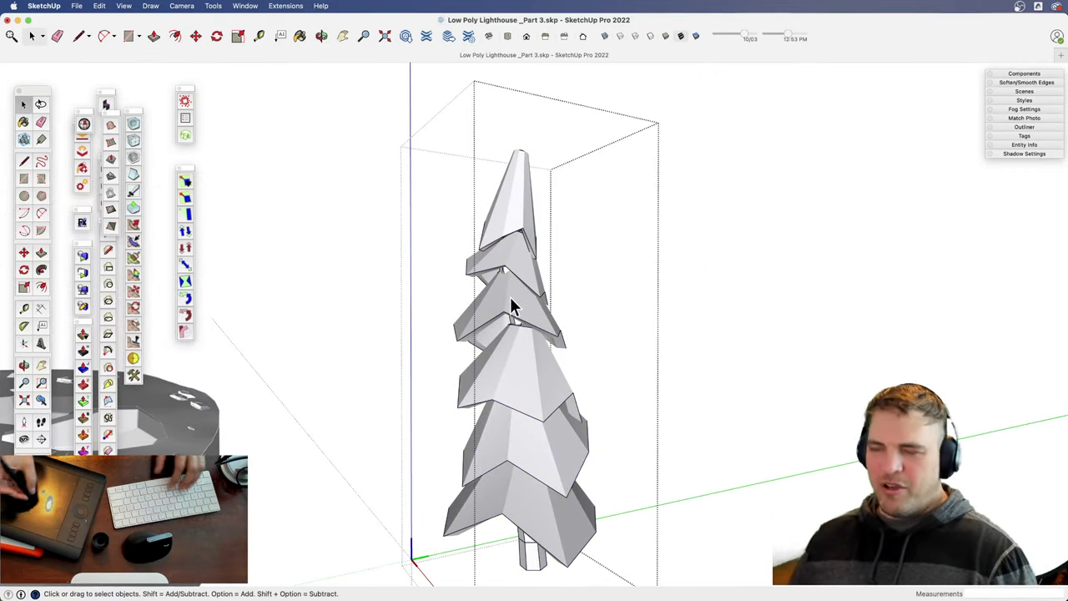
middle_click_drag(548, 339, 520, 324)
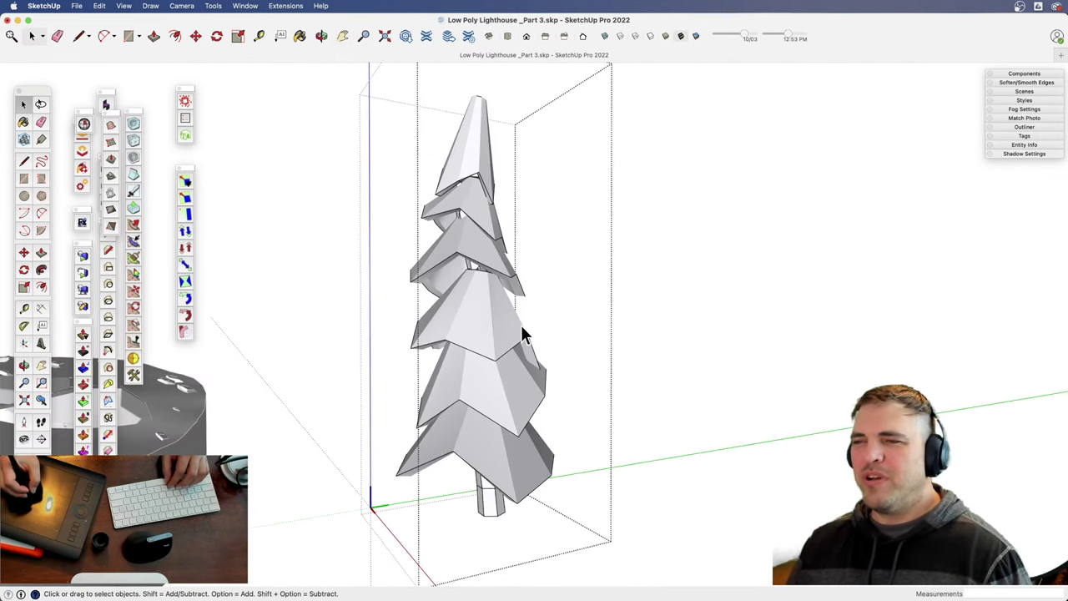
left_click(488, 330)
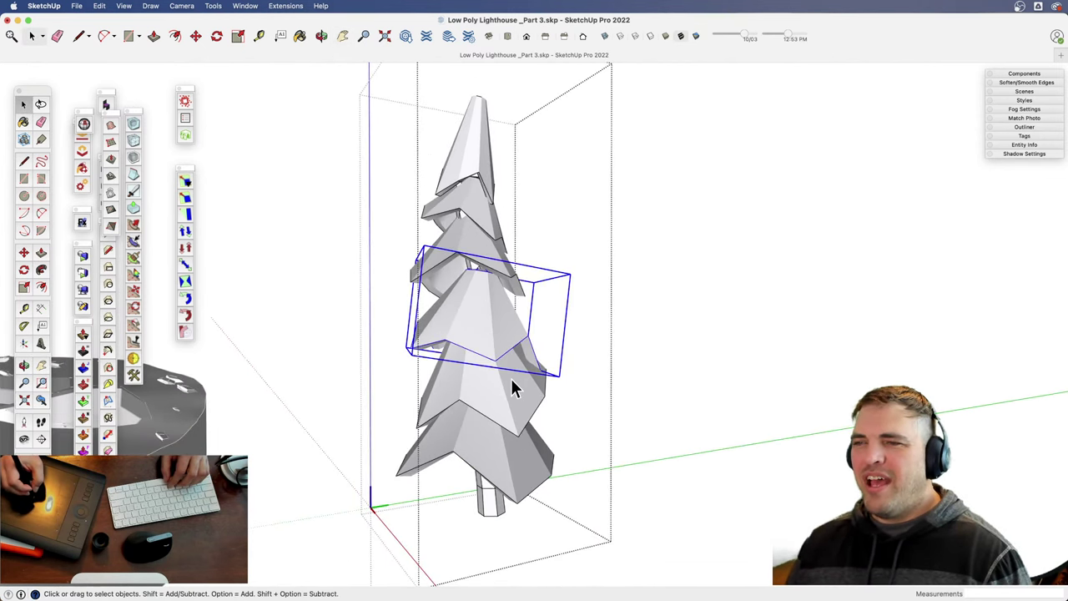
left_click(620, 439)
key("z")
left_click_drag(553, 439, 546, 418)
middle_click_drag(497, 342, 509, 492, "shift")
middle_click_drag(510, 451, 457, 390, "shift")
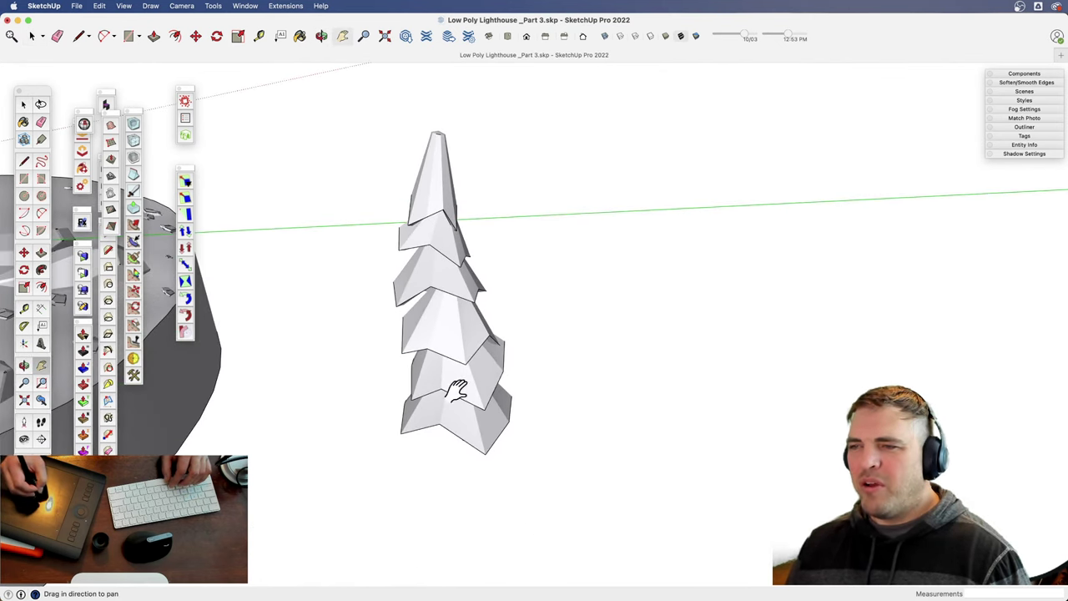
- Copy the pasted tree about 14' to its side and make the copy a unique component
left_click(526, 389)
key("m")
left_click(582, 448)
key("alt")
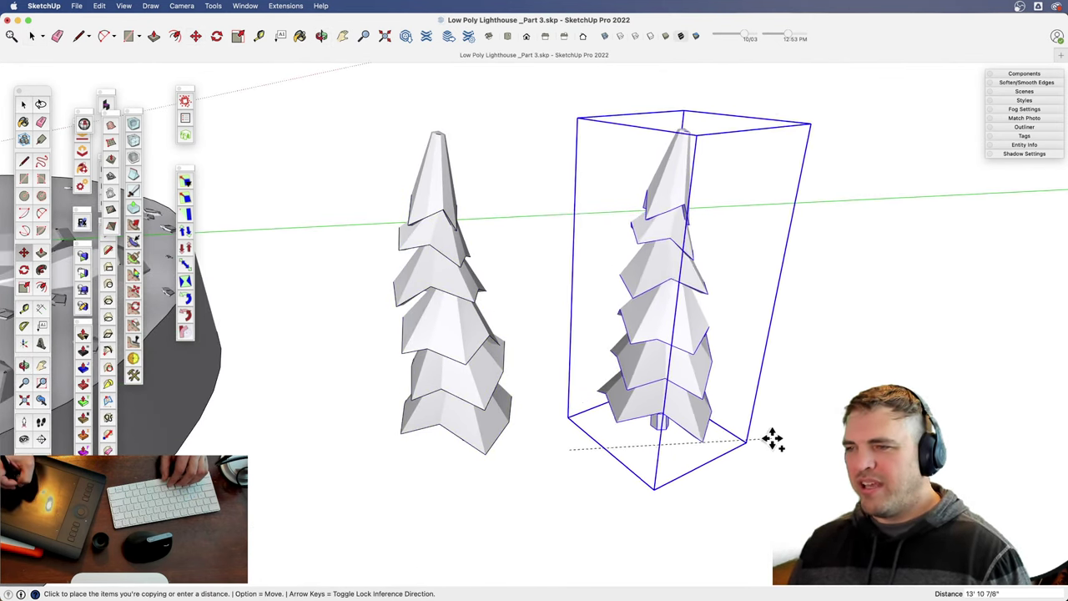
left_click(777, 429)
key("space")
right_click(680, 331)
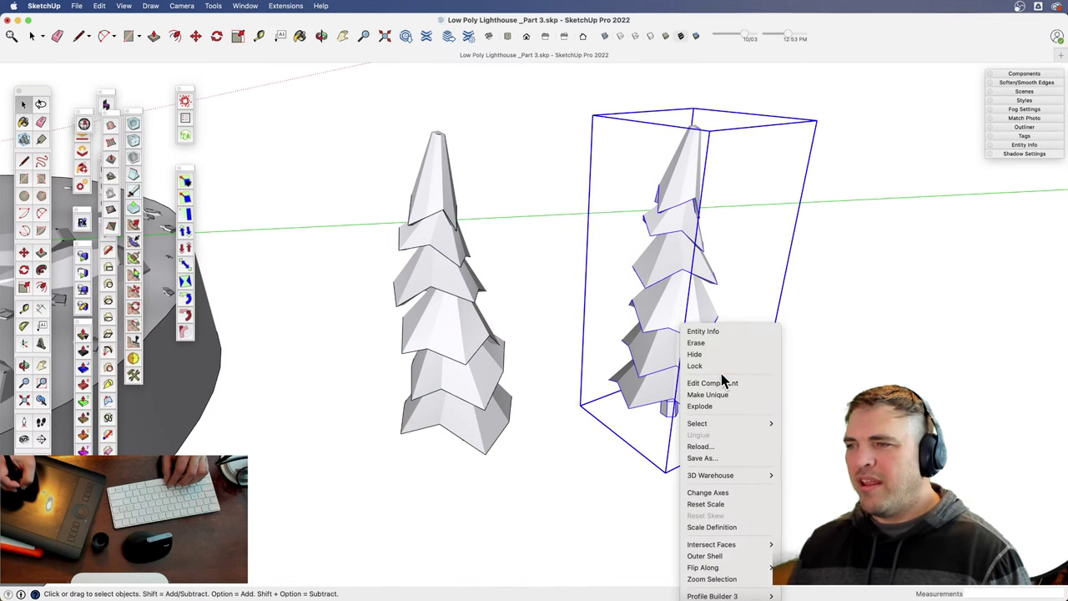
left_click(724, 398)
- Inside the copied tree, select all six foliage tiers and make them unique
middle_click_drag(724, 399, 555, 309)
double_click(584, 325)
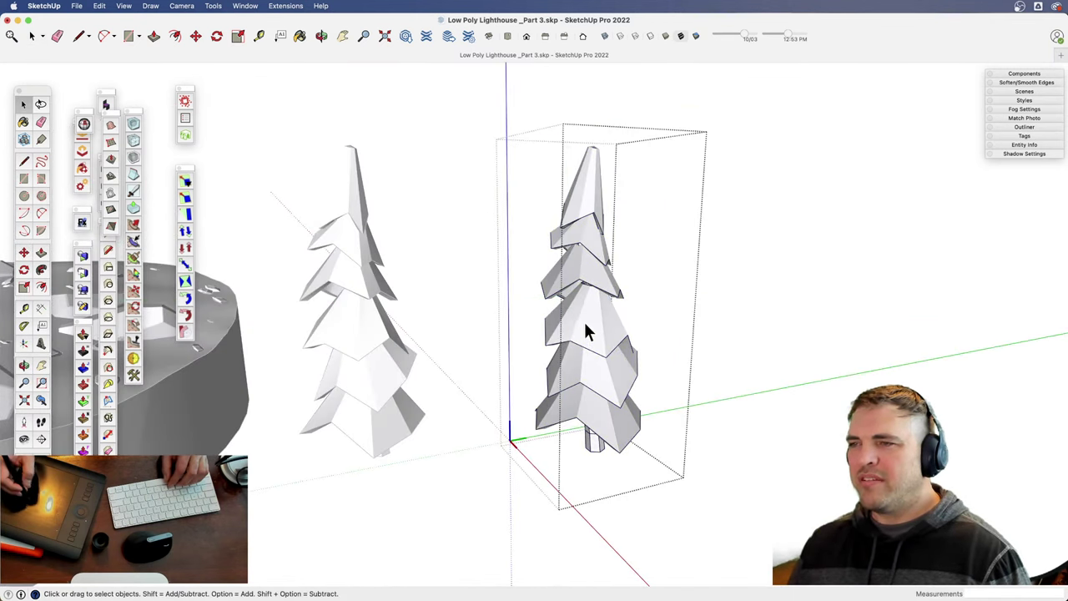
left_click(642, 417)
left_click(619, 351, "shift")
left_click(614, 325, "shift")
left_click(605, 283, "shift")
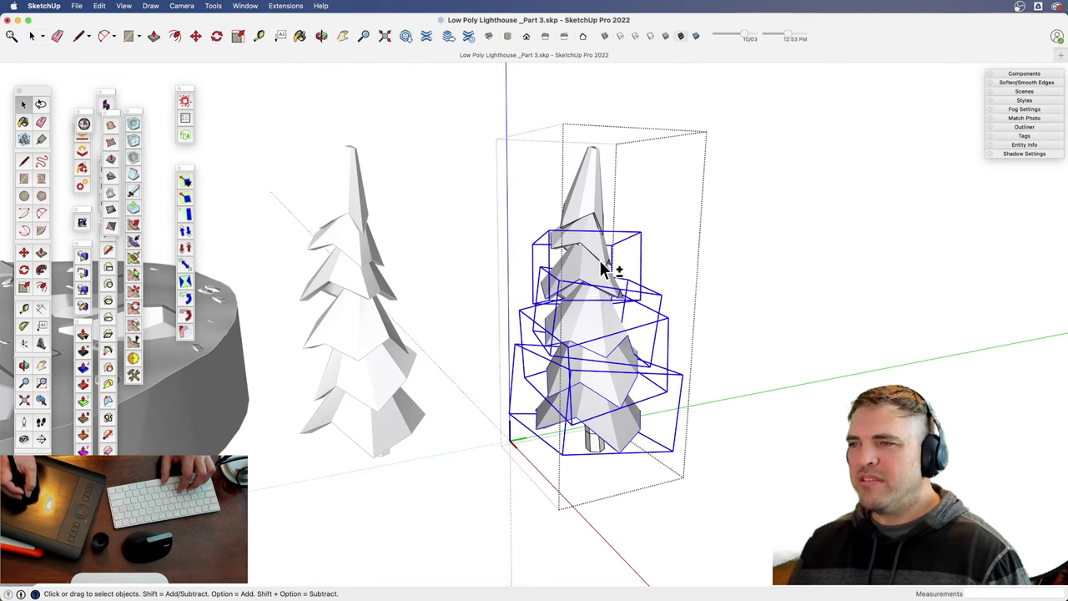
left_click(606, 256, "shift")
left_click(597, 200, "shift")
right_click(593, 199)
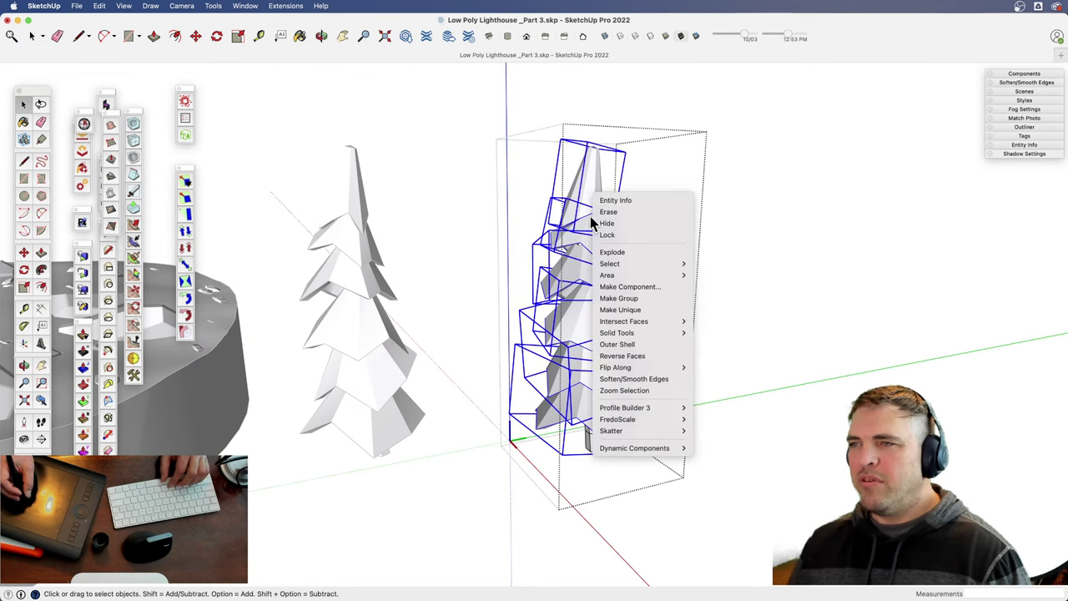
left_click(655, 311)
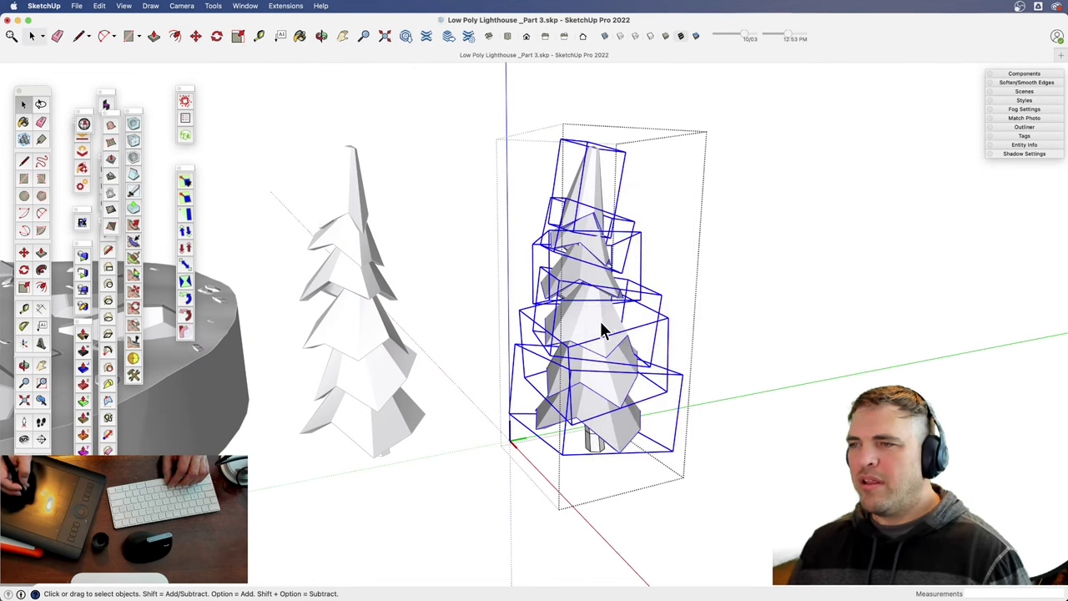
- Erase the third and fourth tiers from the top of the copied tree, keeping the trunk
middle_click_drag(603, 327, 605, 351)
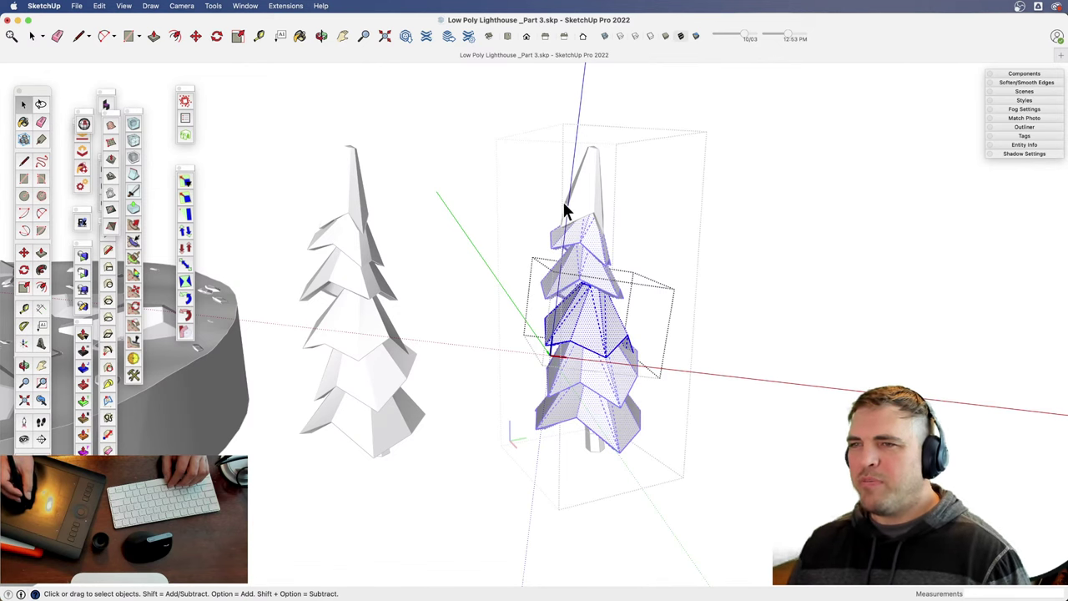
left_click(644, 312)
scroll(596, 245, "up", 5)
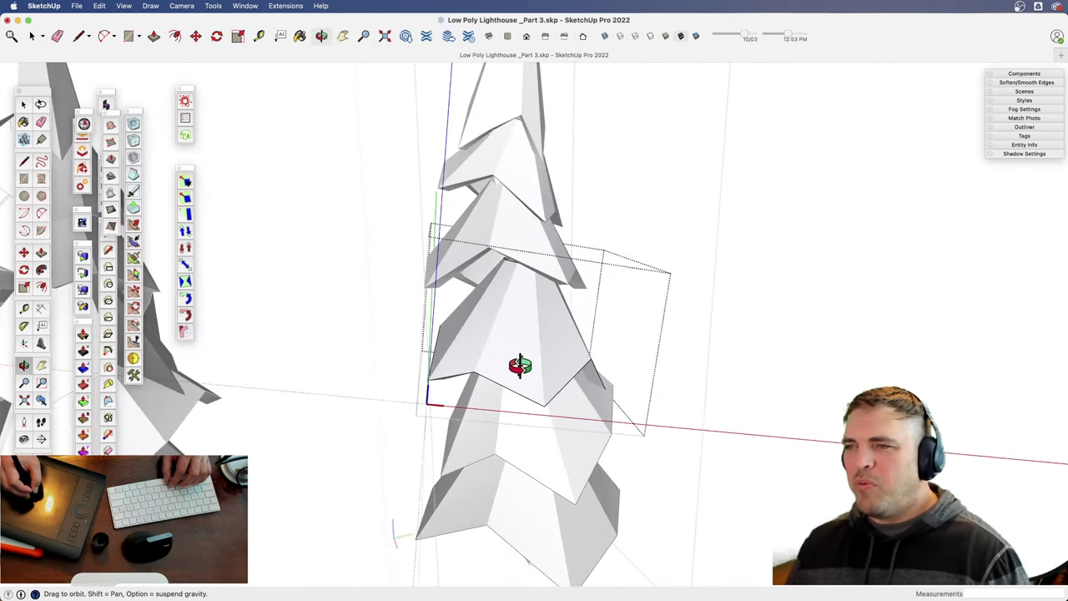
middle_click_drag(689, 338, 559, 342)
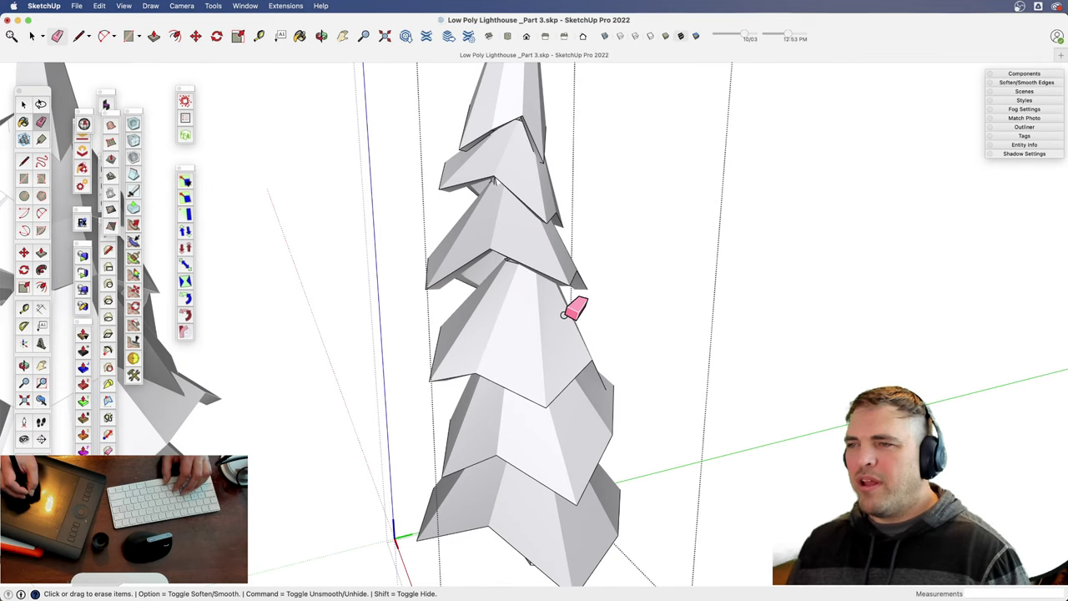
left_click_drag(581, 284, 568, 318)
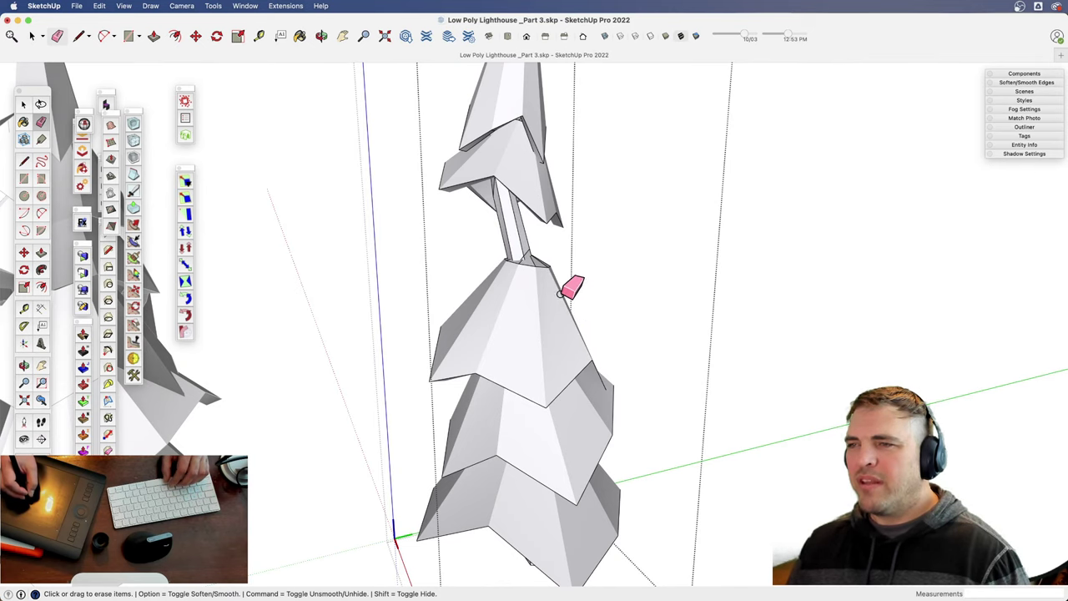
left_click_drag(548, 251, 546, 254)
- Copy the upper of the two remaining lower tiers straight up the trunk by about 2 1/2'
mouse_move(543, 288)
middle_mouse_down()
mouse_move(529, 327)
mouse_move(568, 335)
mouse_move(574, 314)
mouse_move(543, 456)
middle_mouse_up()
key("space")
left_click(576, 339)
middle_click_drag(680, 380, 692, 384)
key("m")
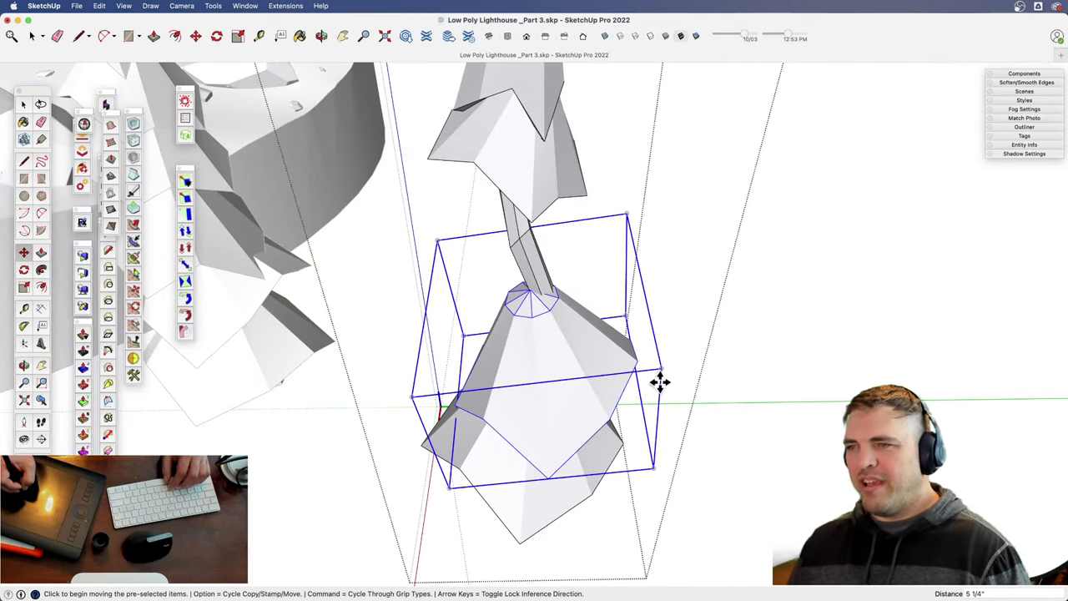
middle_click_drag(658, 336, 615, 306)
left_click(608, 318)
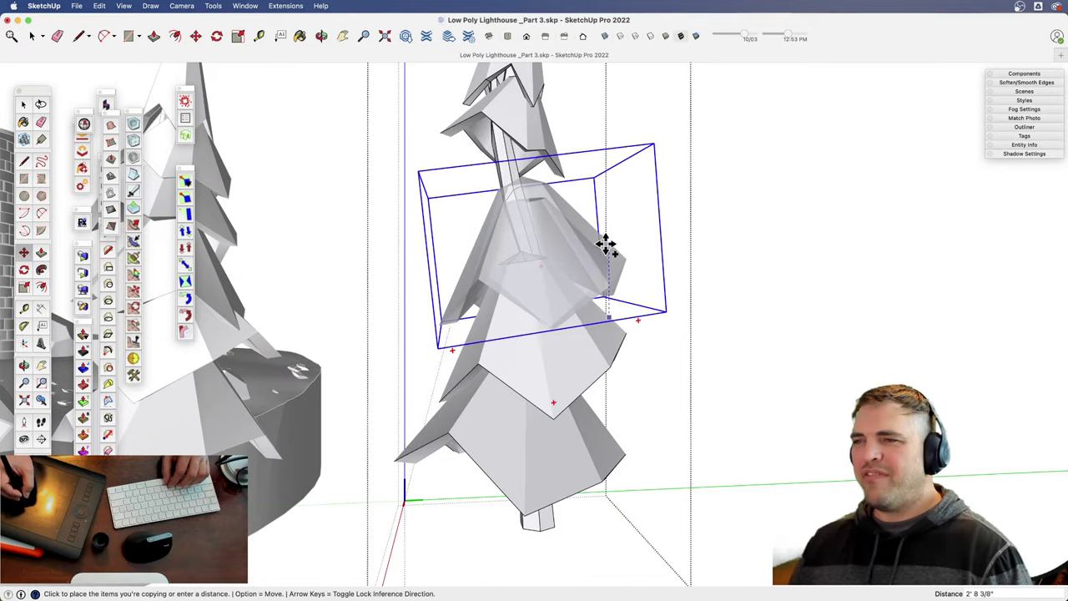
left_click(605, 257)
- Rotate the new tier around the trunk and tilt it slightly so it differs from the tier below
middle_click_drag(599, 254, 625, 420)
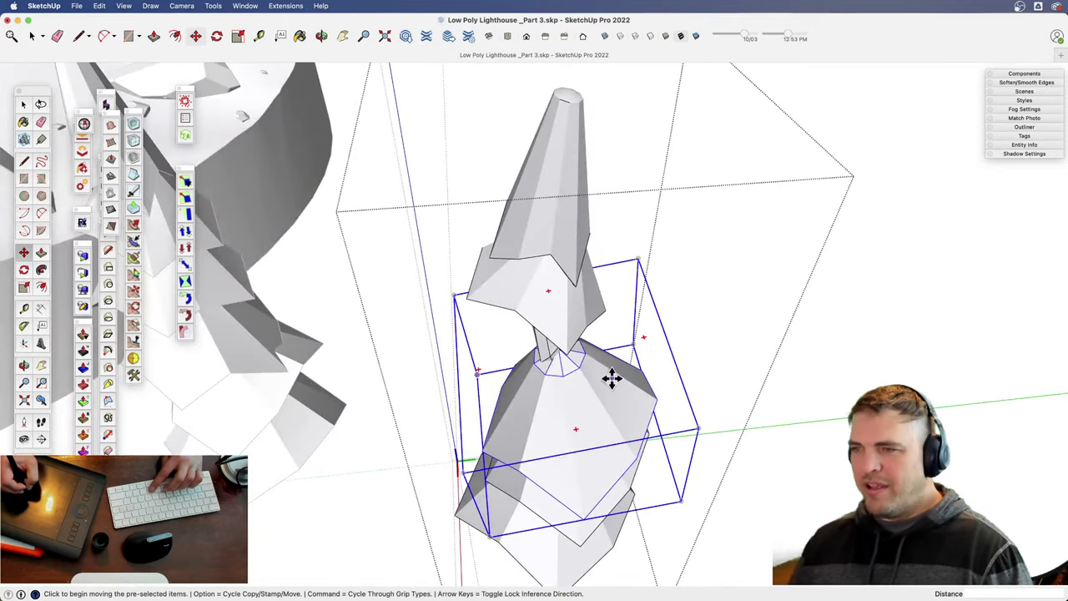
left_click(643, 335)
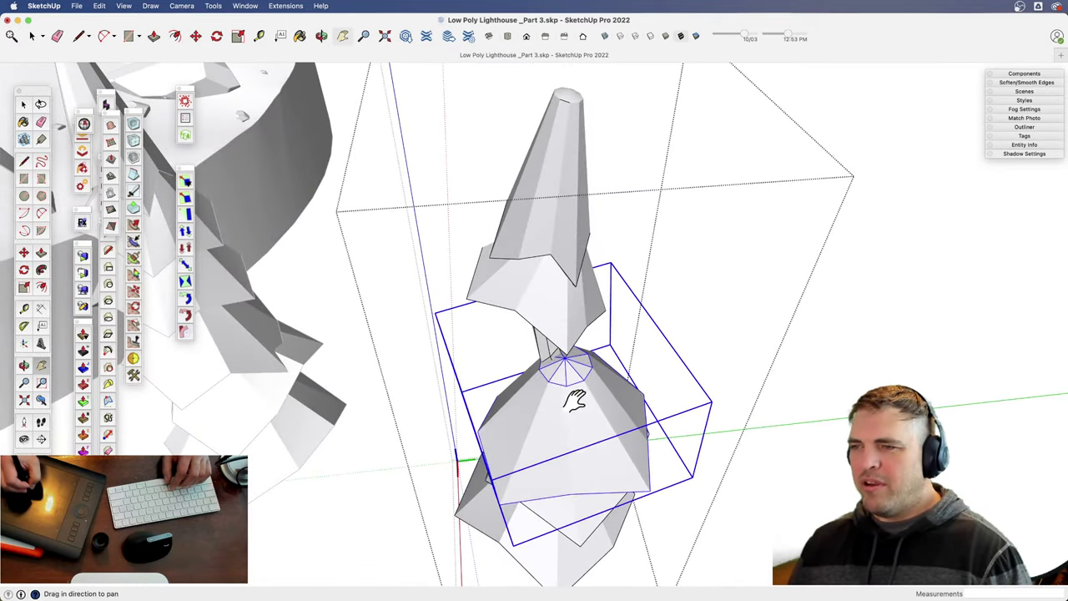
middle_click_drag(575, 400, 589, 235)
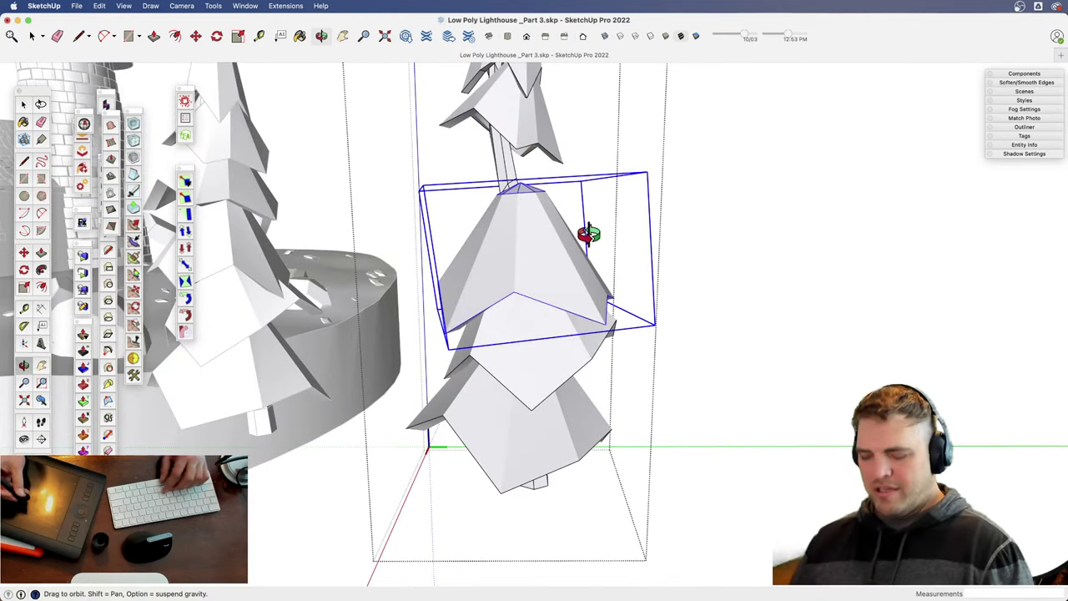
left_click(631, 253)
left_click(632, 235)
- Scale the new tier down slightly from its lower corner
key("s")
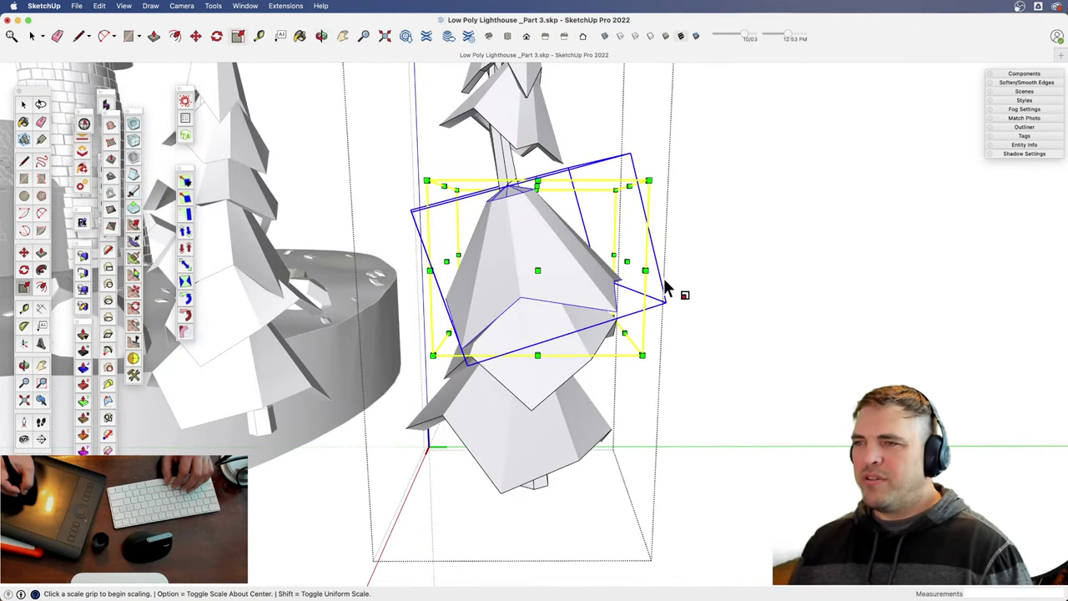
left_click(642, 355)
left_click(633, 336)
middle_click_drag(627, 329, 530, 402)
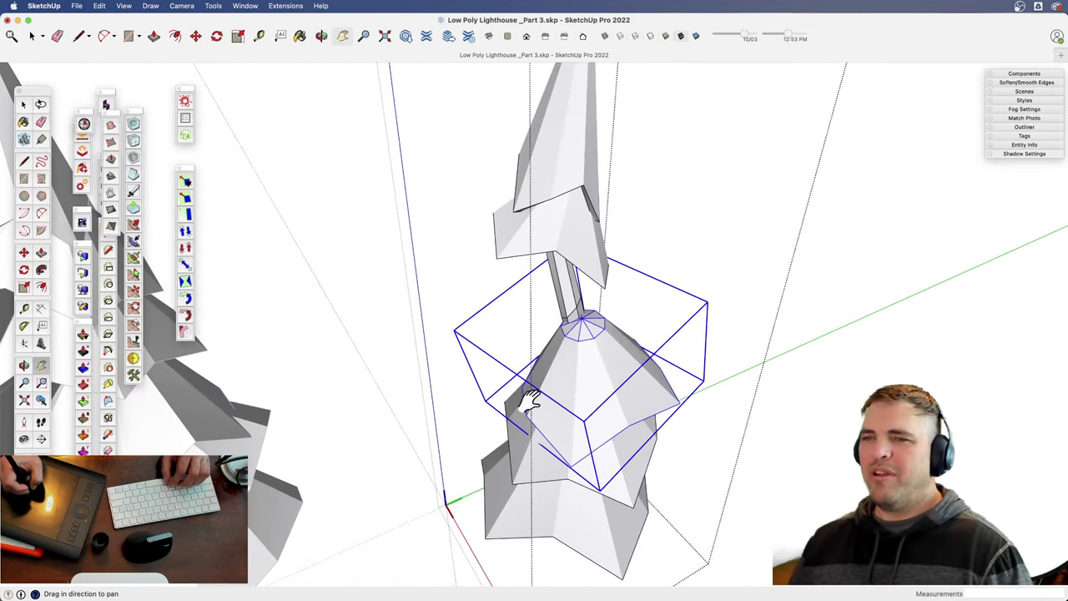
- Adjust the scaled tier's position on the trunk and change its tilt by about 9.8 degrees
scroll(677, 415, "down", 5)
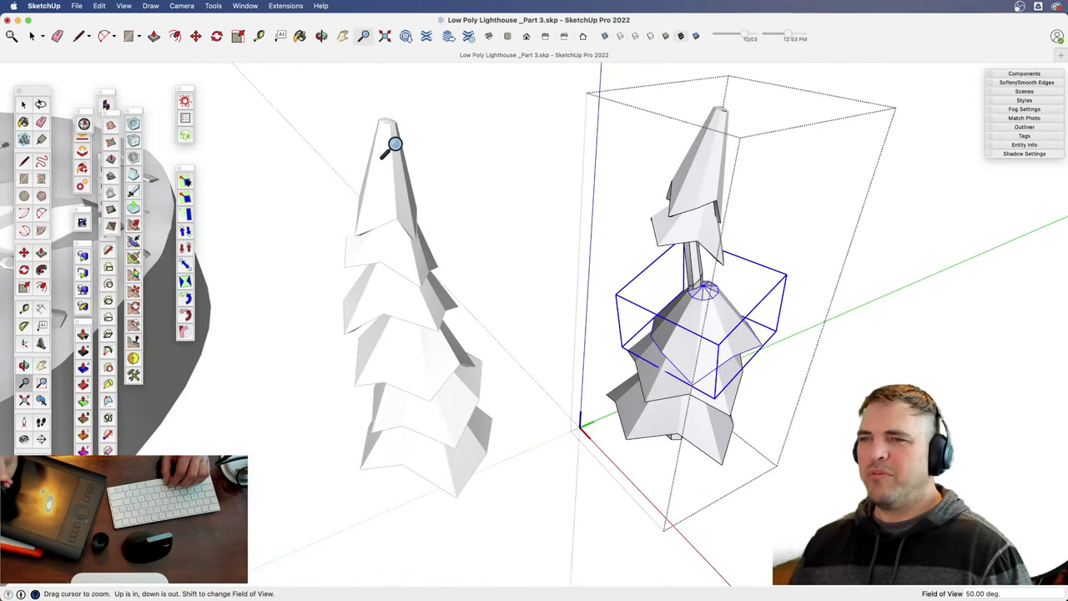
scroll(696, 308, "up", 5)
middle_click_drag(631, 312, 720, 358)
key("m")
left_click(722, 363)
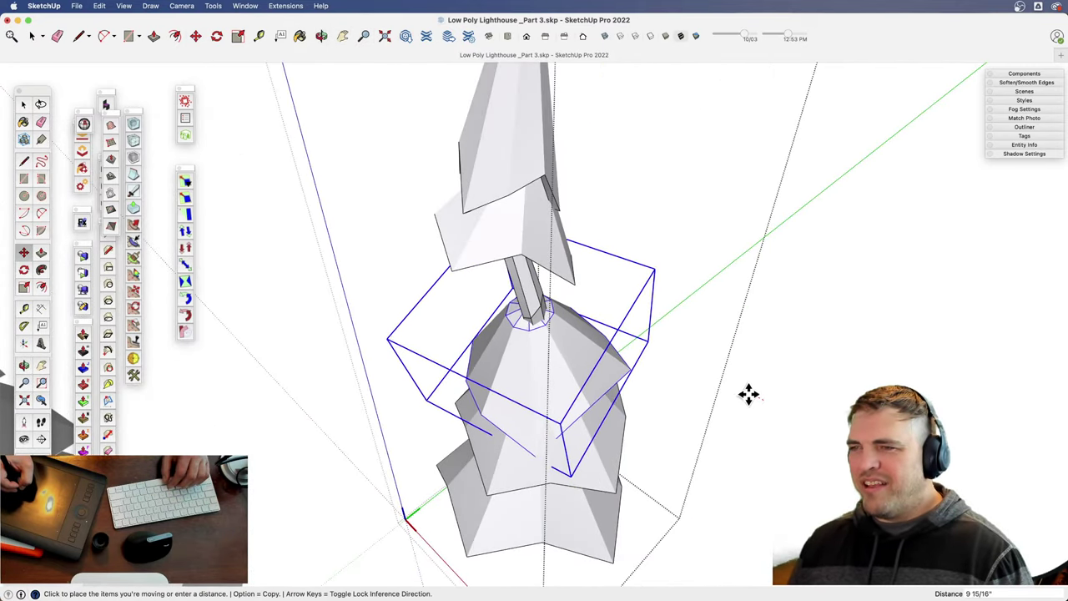
middle_click_drag(749, 394, 522, 376)
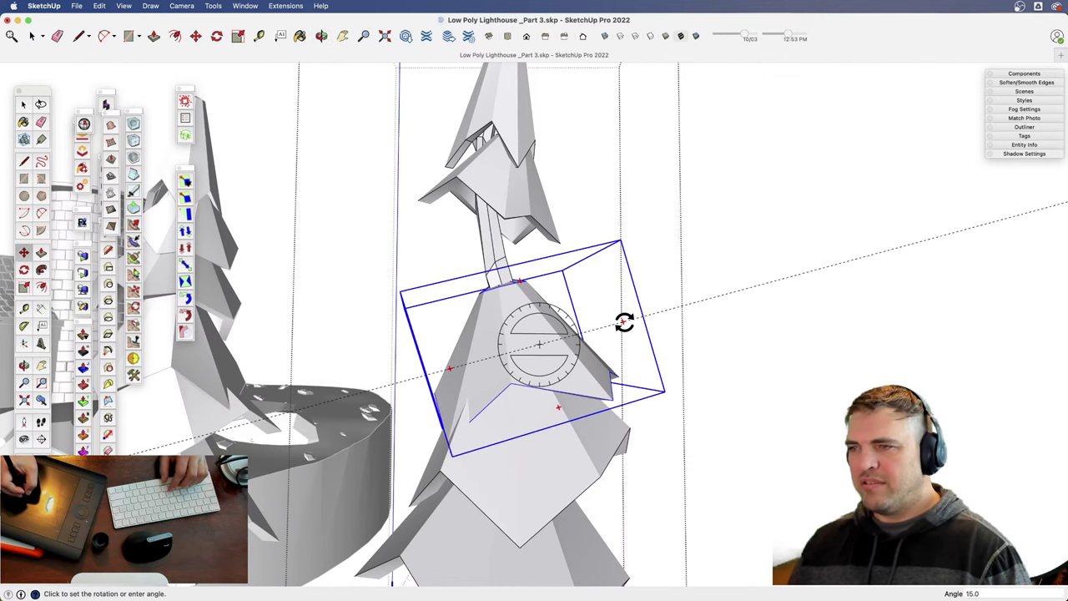
mouse_move(625, 319)
left_mouse_down()
mouse_move(653, 319)
mouse_move(634, 331)
left_mouse_up()
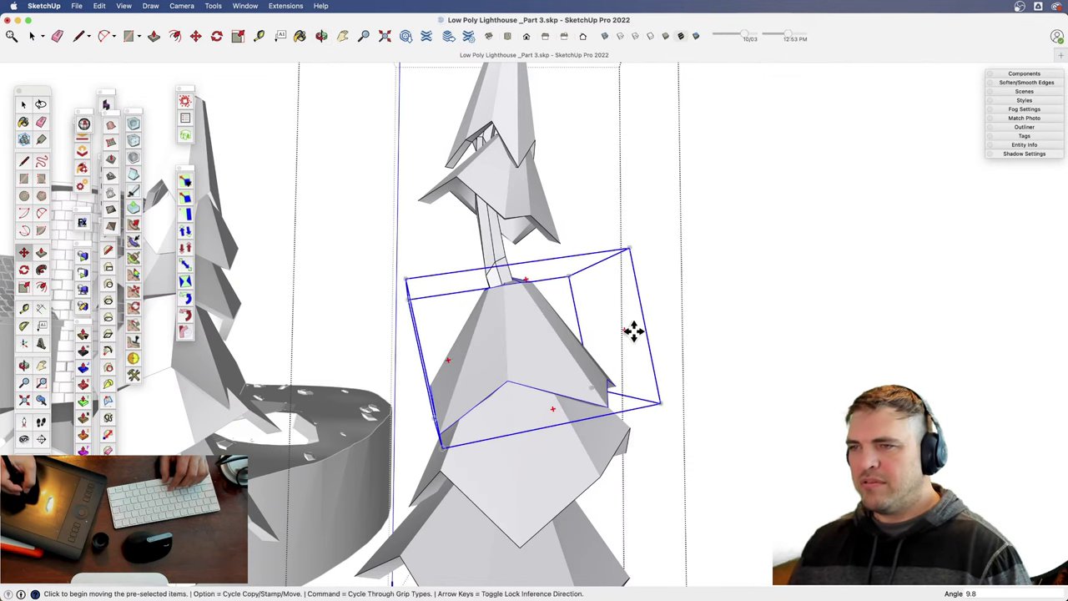
- Copy the adjusted tier about 2' up the trunk into the remaining gap and rotate the copy
left_click(571, 342)
key("alt")
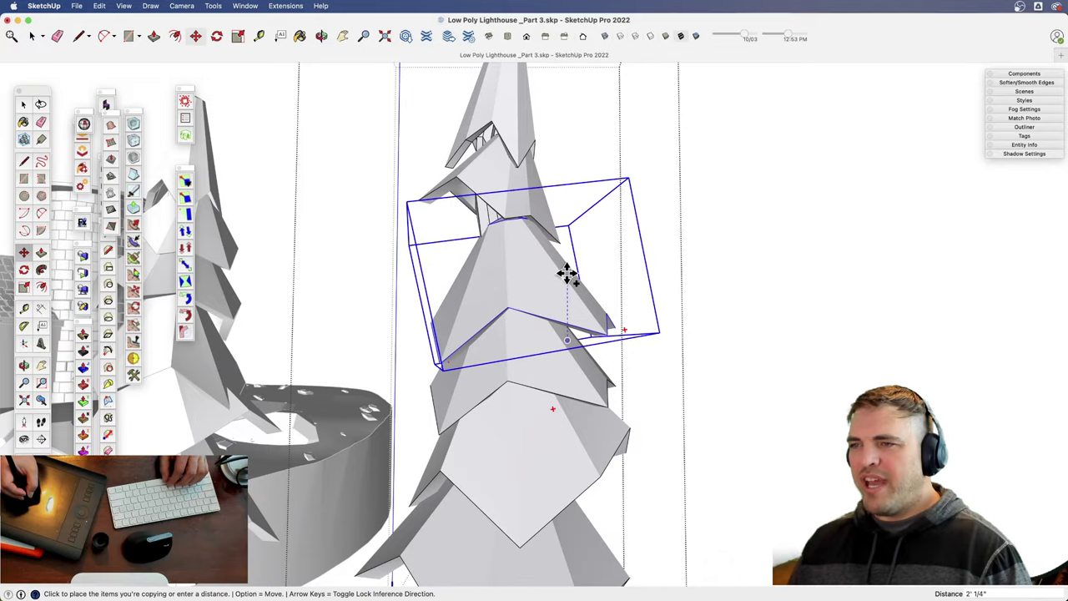
middle_click_drag(567, 274, 672, 401)
key("space")
double_click(548, 407)
left_click(718, 380)
key("m")
left_click(641, 375)
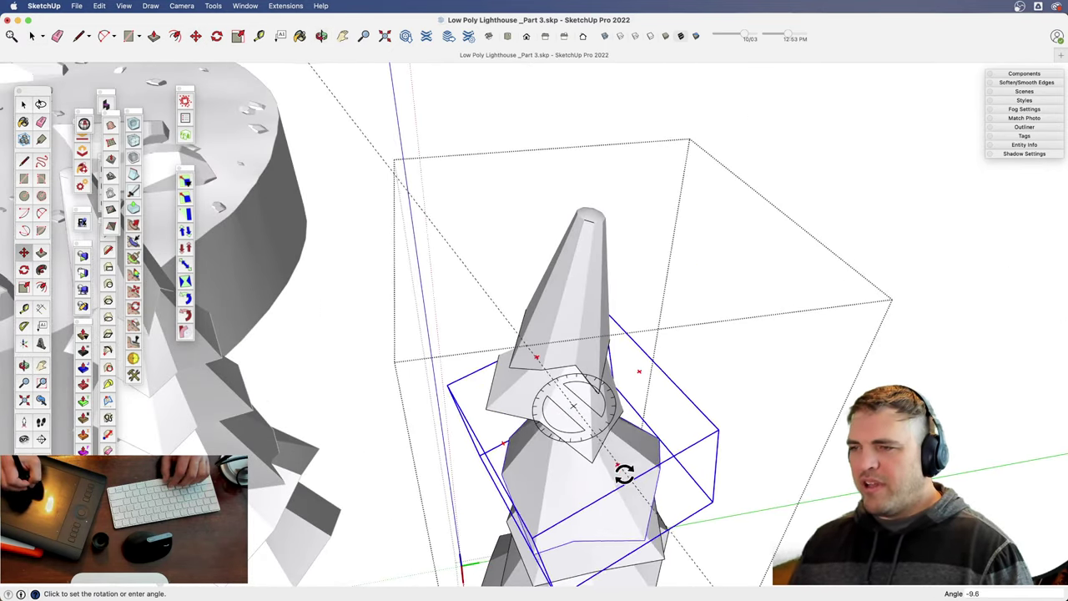
left_click(601, 505)
- Scale the newly copied tier to suit the gap below the second tier from the top
middle_click_drag(617, 483, 557, 272)
key("s")
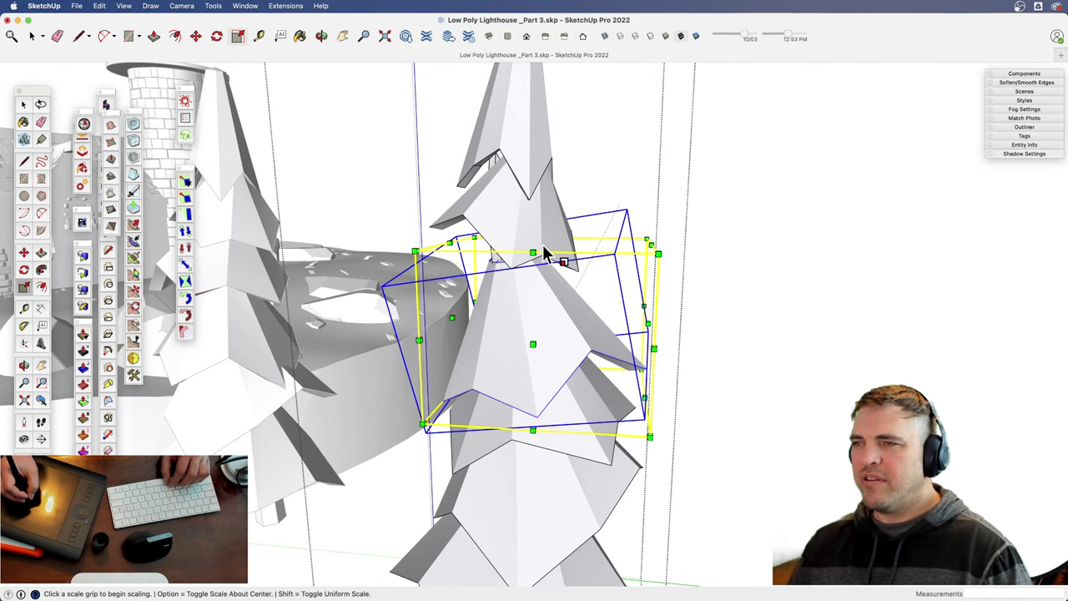
middle_click_drag(540, 247, 463, 285)
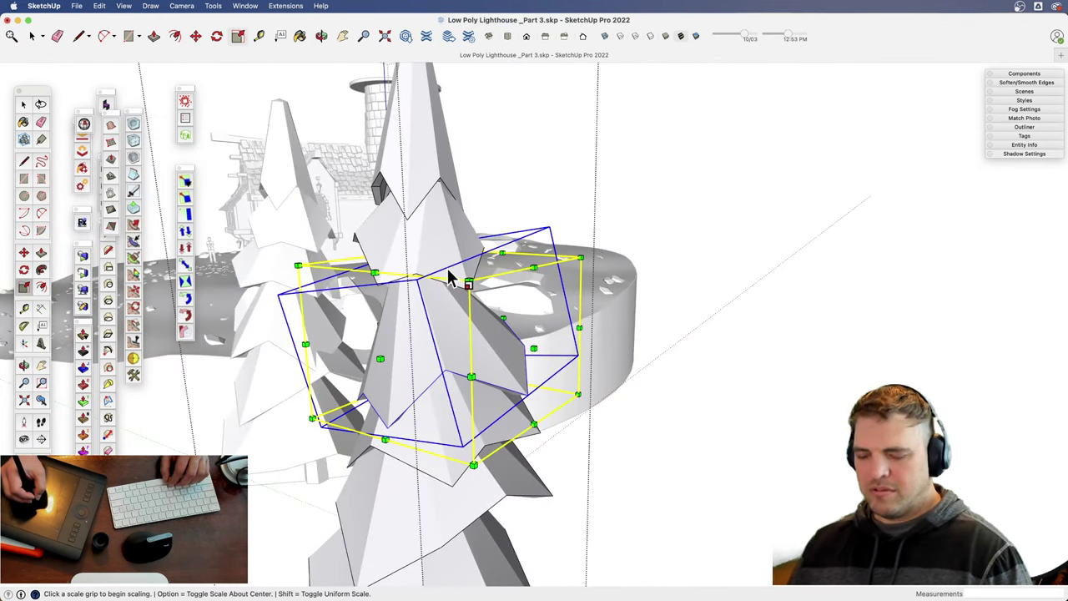
left_click_drag(448, 261, 445, 234)
middle_click_drag(445, 305, 376, 489)
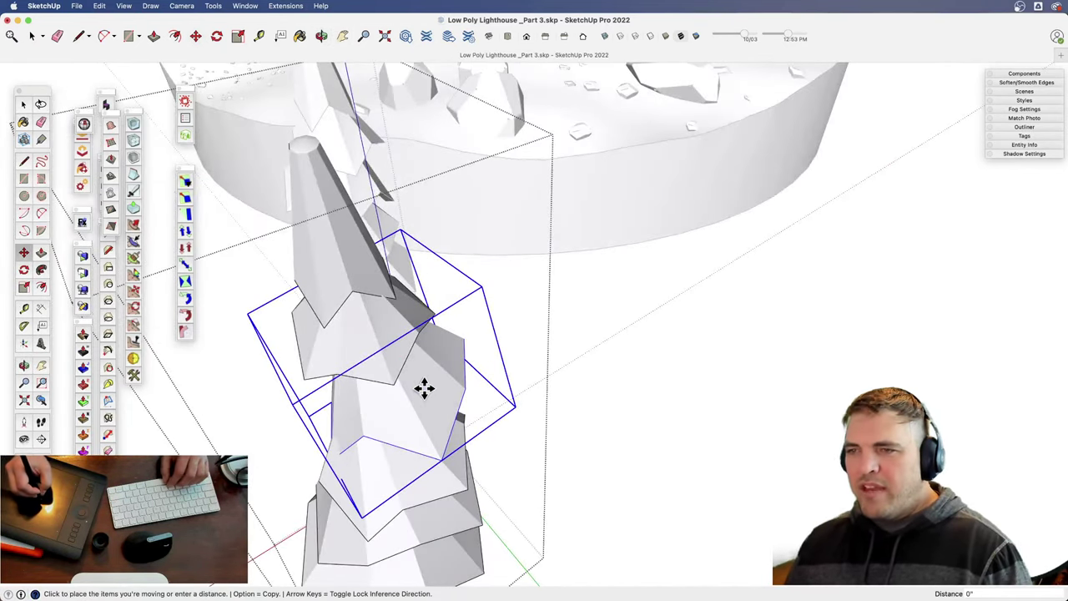
- Rotate the second tier from the top by about 15 degrees and lower it slightly toward the tier beneath
middle_click_drag(412, 398, 558, 240)
key("space")
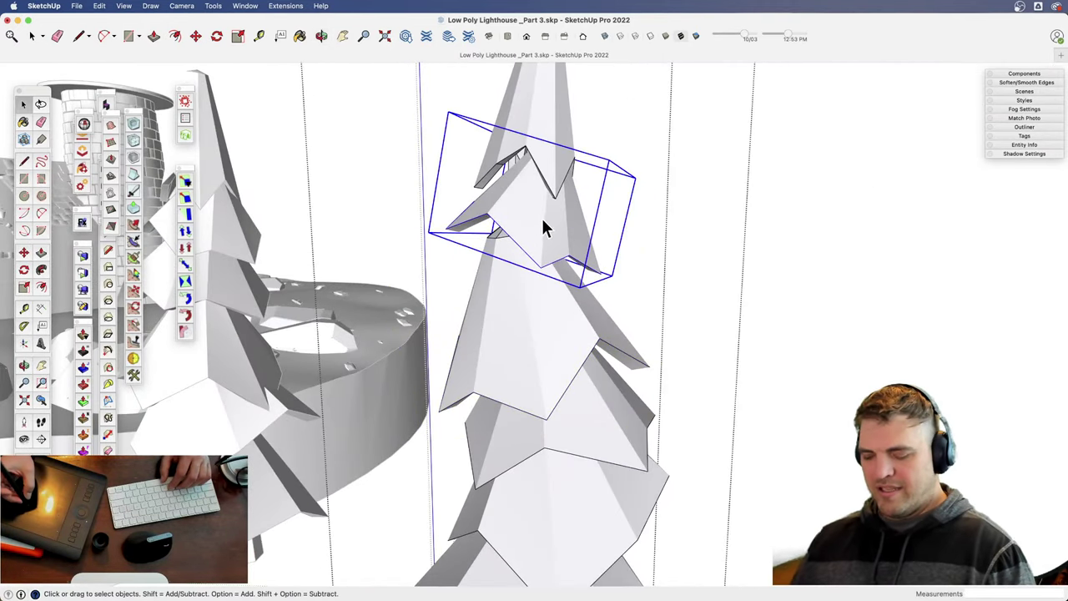
key("s")
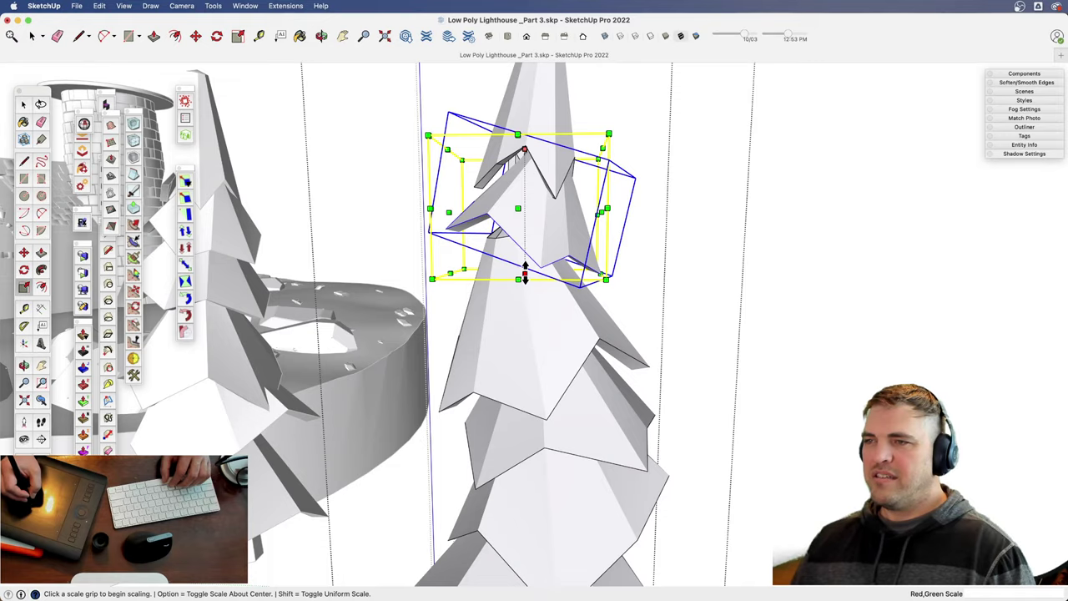
middle_click_drag(527, 291, 567, 226)
key("m")
left_click(647, 261)
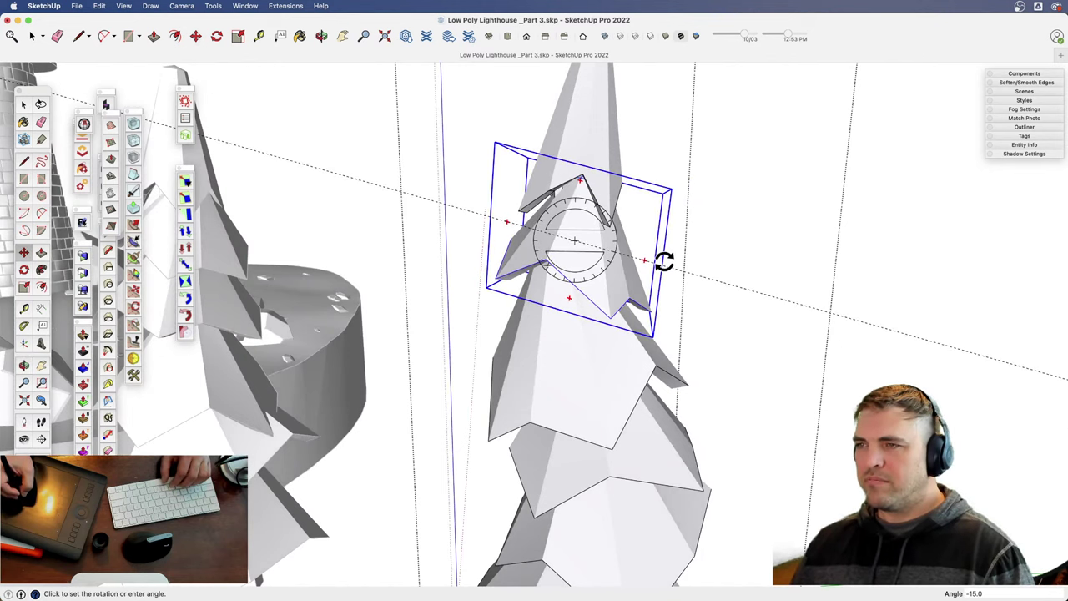
left_click(663, 261)
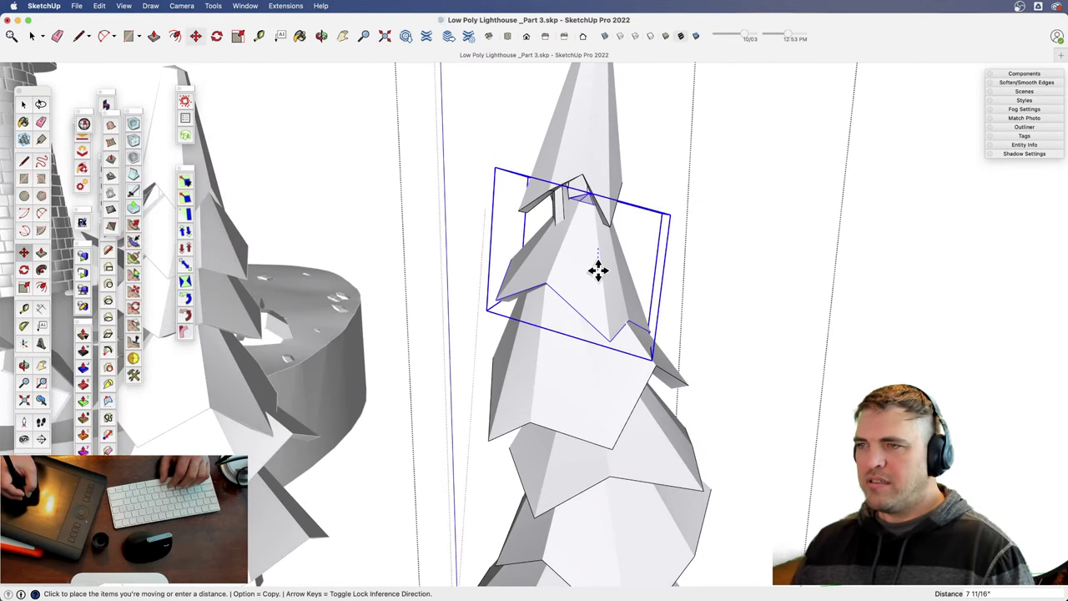
left_click(599, 263)
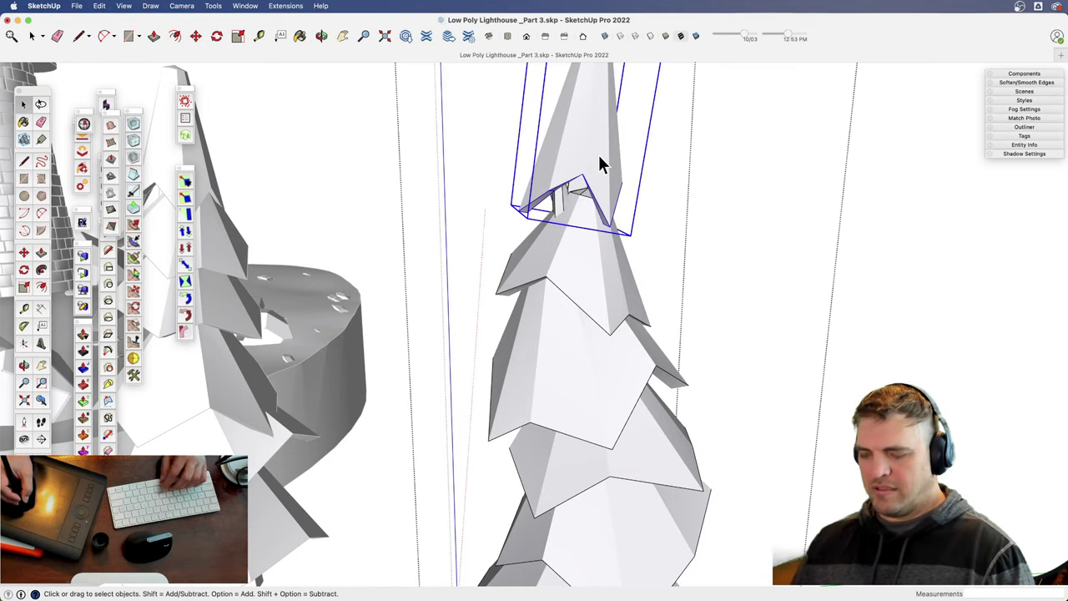
- Lower the top tier so it overlaps the tier directly below it and closes the gap
key("m")
left_click(599, 156)
left_click(601, 181)
middle_click_drag(591, 237, 602, 248, "shift")
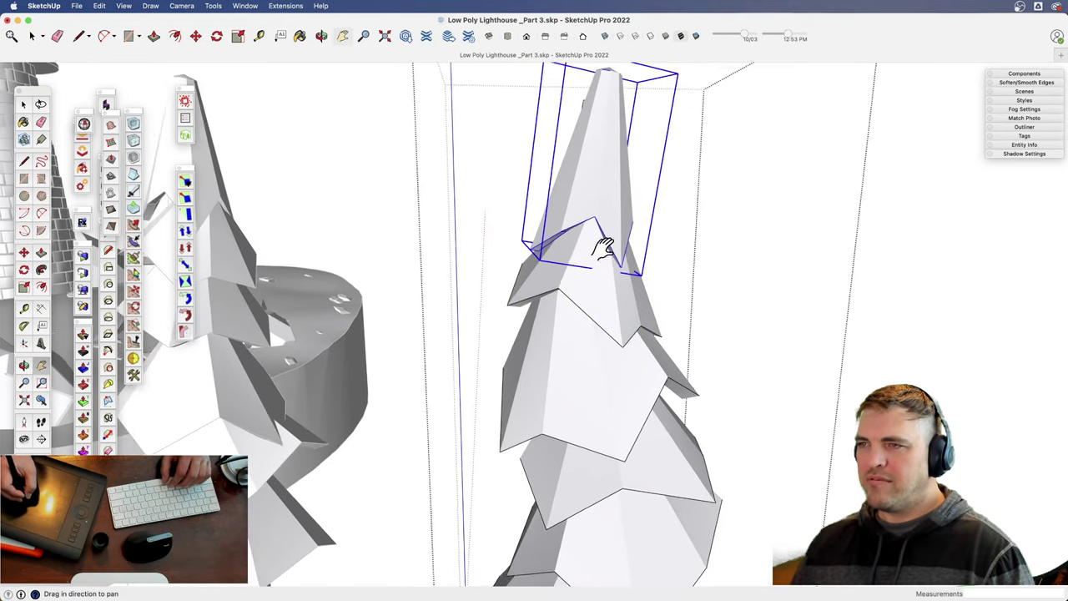
scroll(602, 248, "down", 5)
middle_click_drag(596, 417, 582, 375, "shift")
middle_click_drag(581, 376, 573, 347)
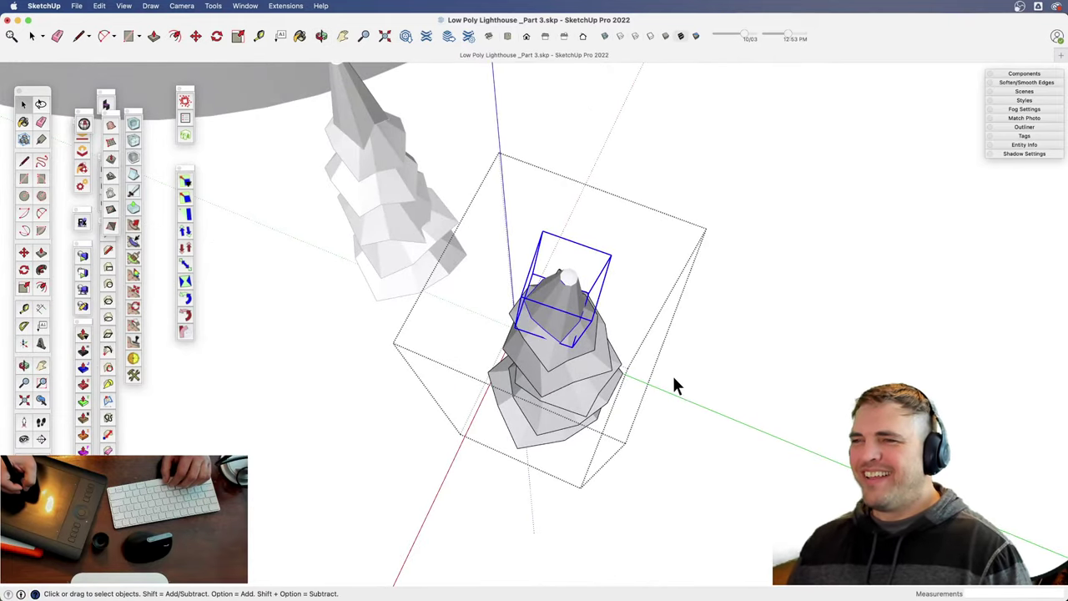
- Compare the two pine trees and open the other tree's group for editing
middle_click_drag(674, 382, 655, 157)
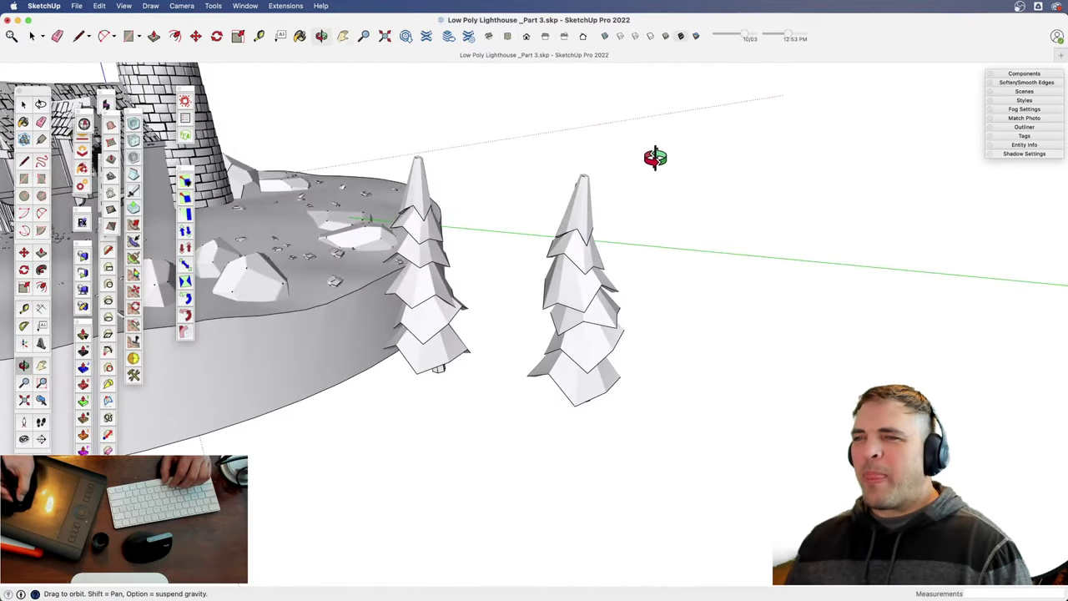
key("z")
left_click_drag(581, 349, 535, 378)
key("h")
key("space")
middle_click_drag(532, 381, 523, 252, "shift")
left_click(453, 287)
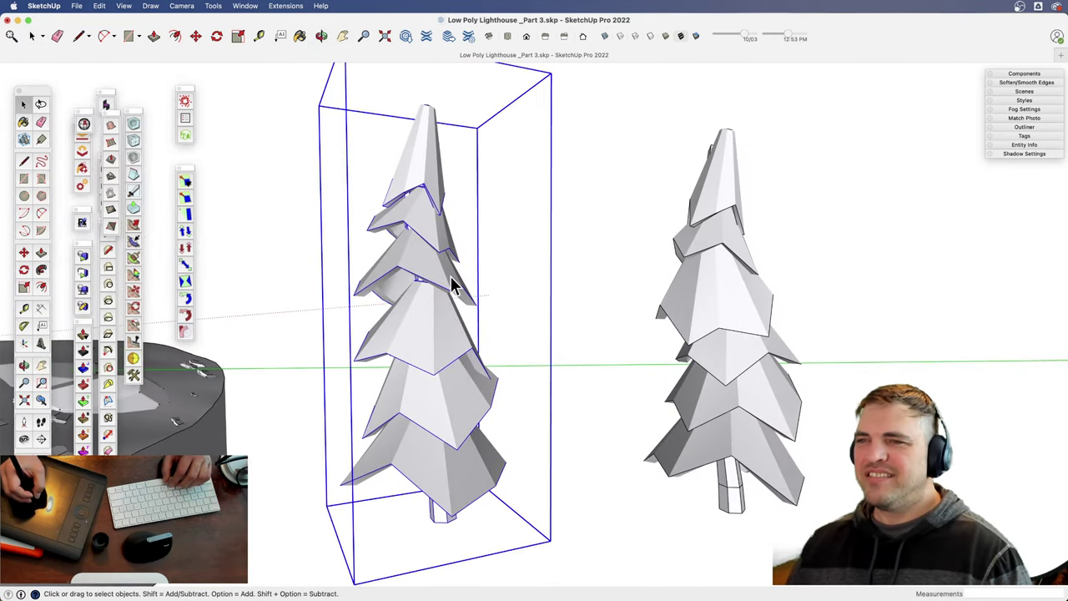
double_click(437, 277)
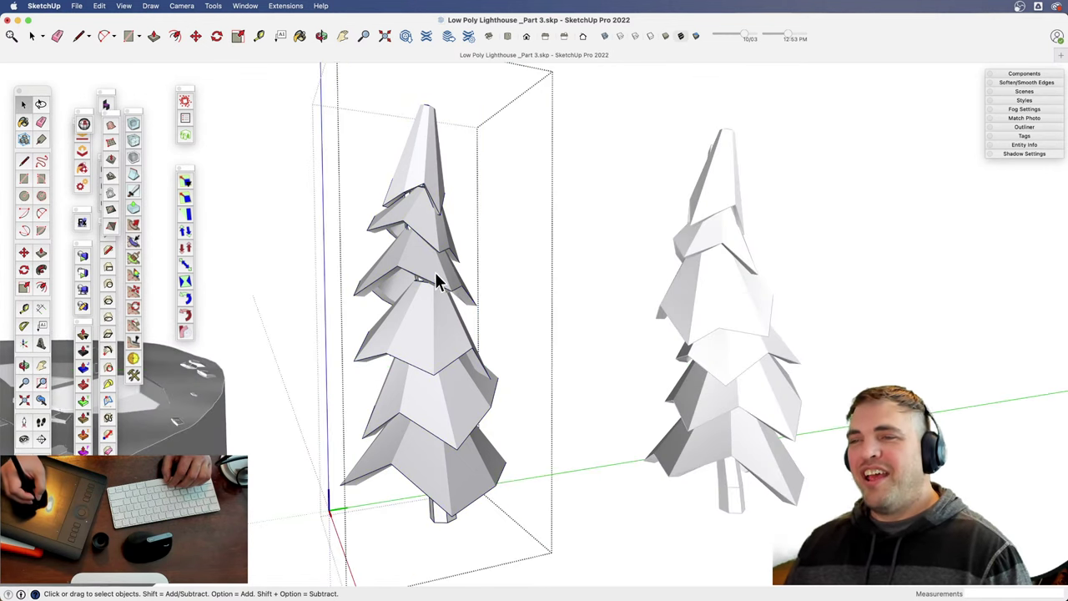
- Move the second and third tiers from the top together about 1' 3" down the trunk
double_click(437, 278)
key("h")
left_click_drag(449, 332, 538, 337)
key("space")
left_click(614, 293)
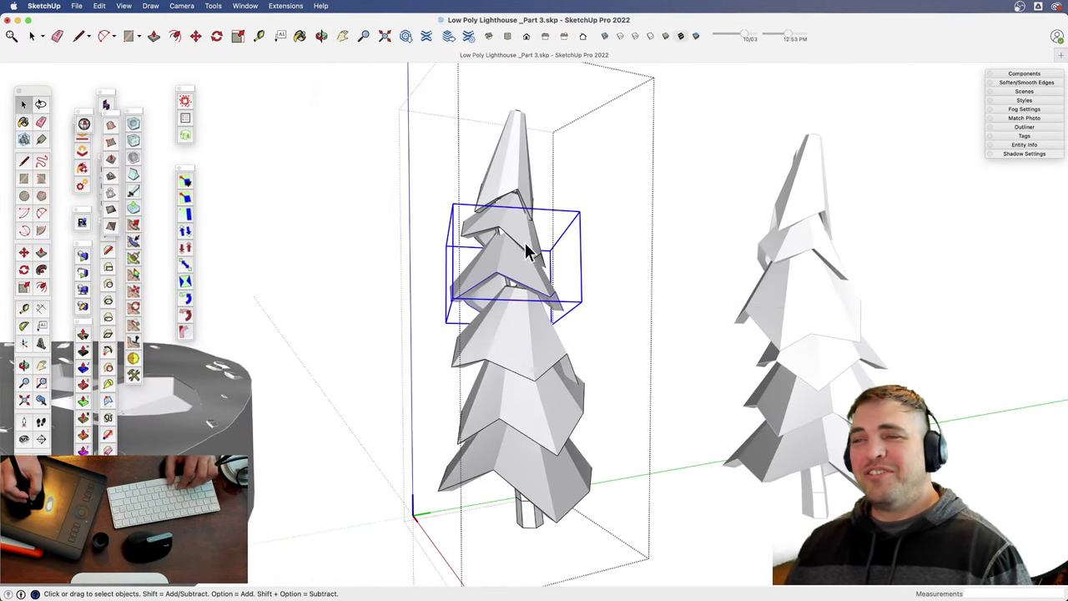
scroll(542, 300, "up", 3)
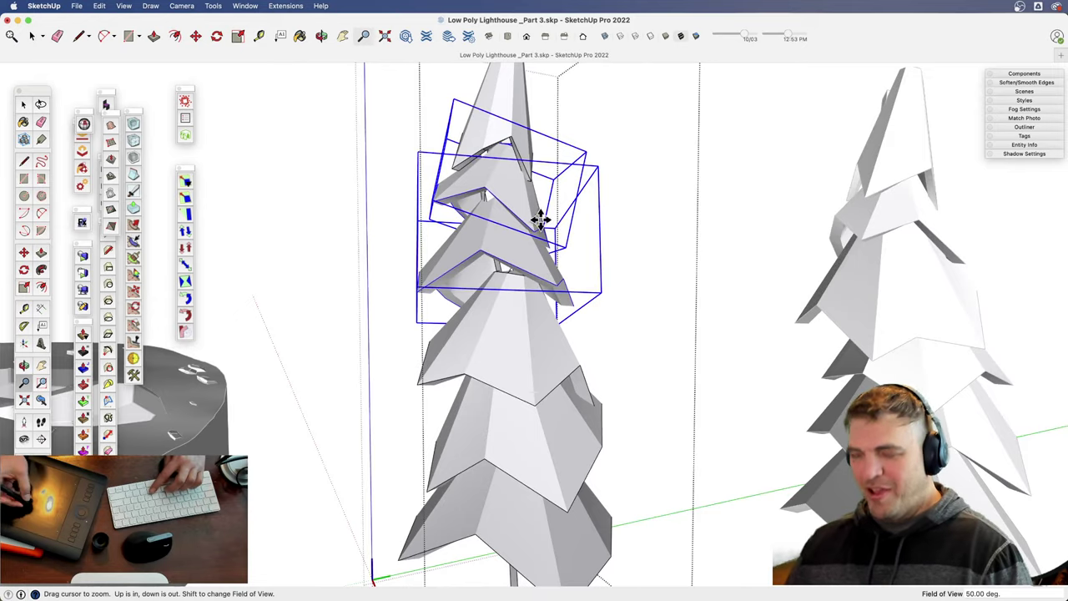
key("m")
left_click(559, 275)
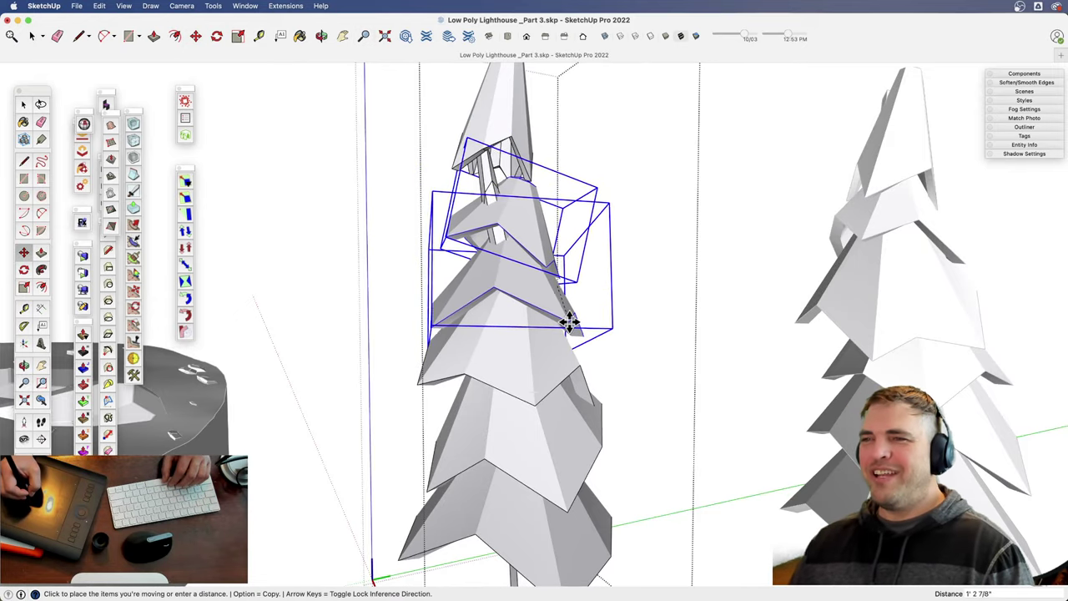
- Scale the two lowered tiers slightly smaller, uniformly about their center
middle_click_drag(534, 301, 564, 267)
key("s")
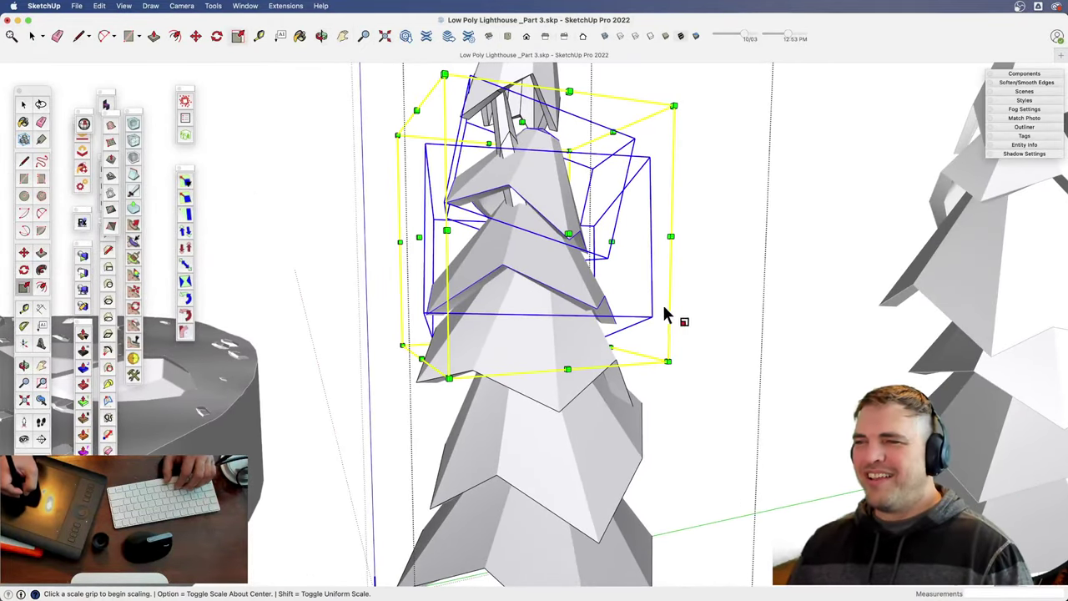
left_click(667, 361)
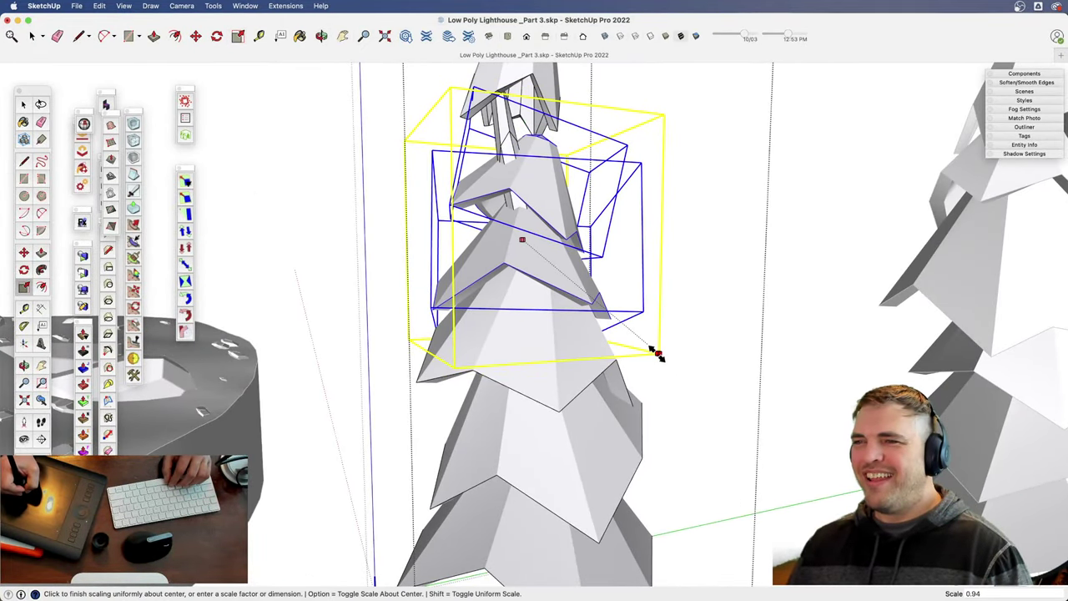
left_click(651, 347)
- Lower the second tier from the top slightly and rotate it by about 10.9 degrees
key("space")
middle_click_drag(574, 289, 616, 359, "shift")
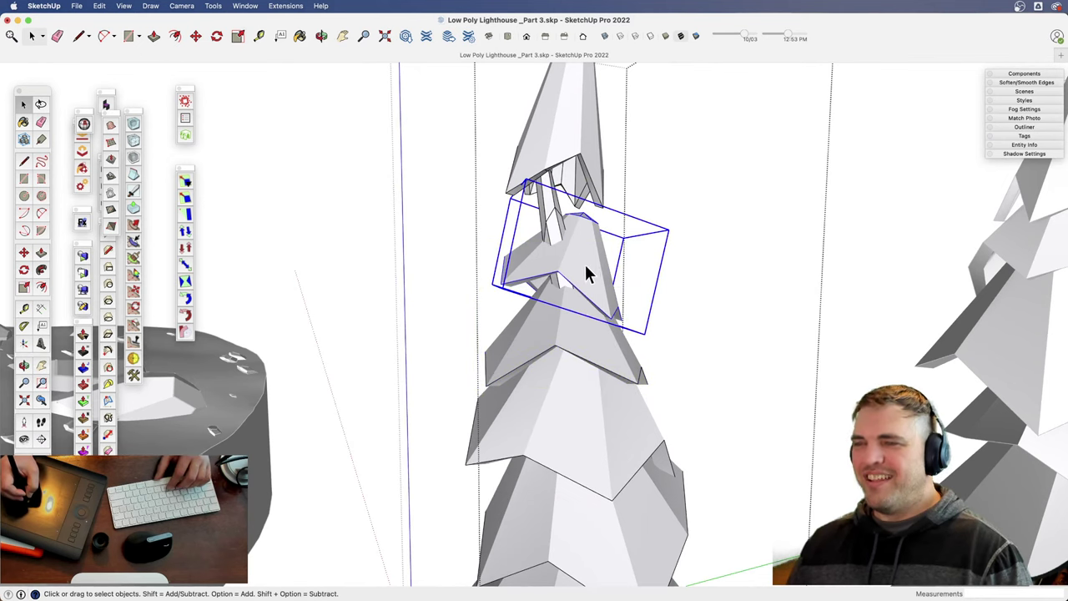
key("m")
left_click(636, 291)
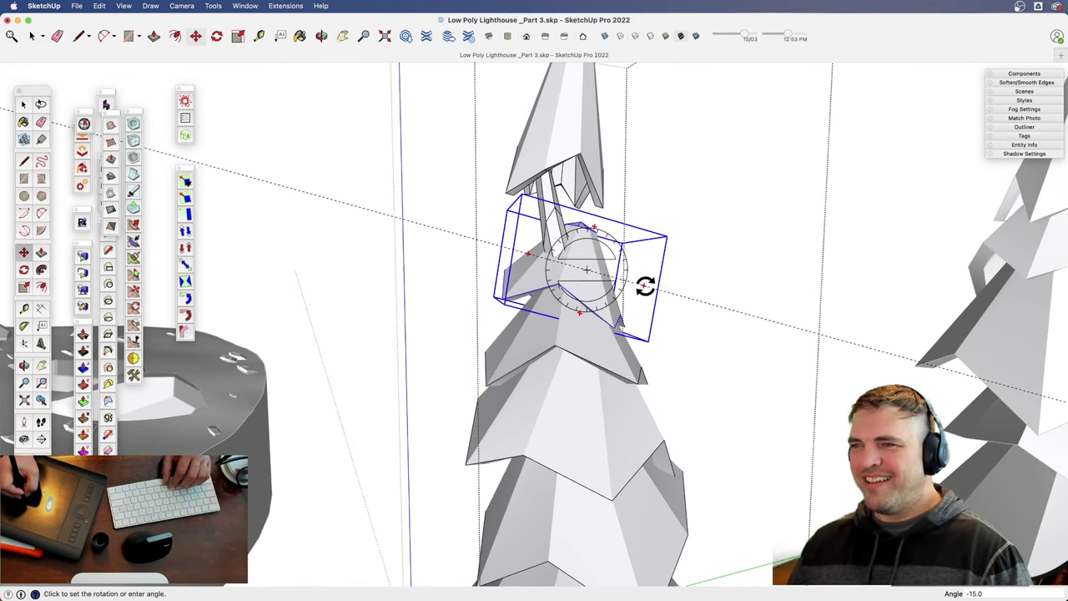
key("Escape")
middle_click_drag(579, 265, 402, 444)
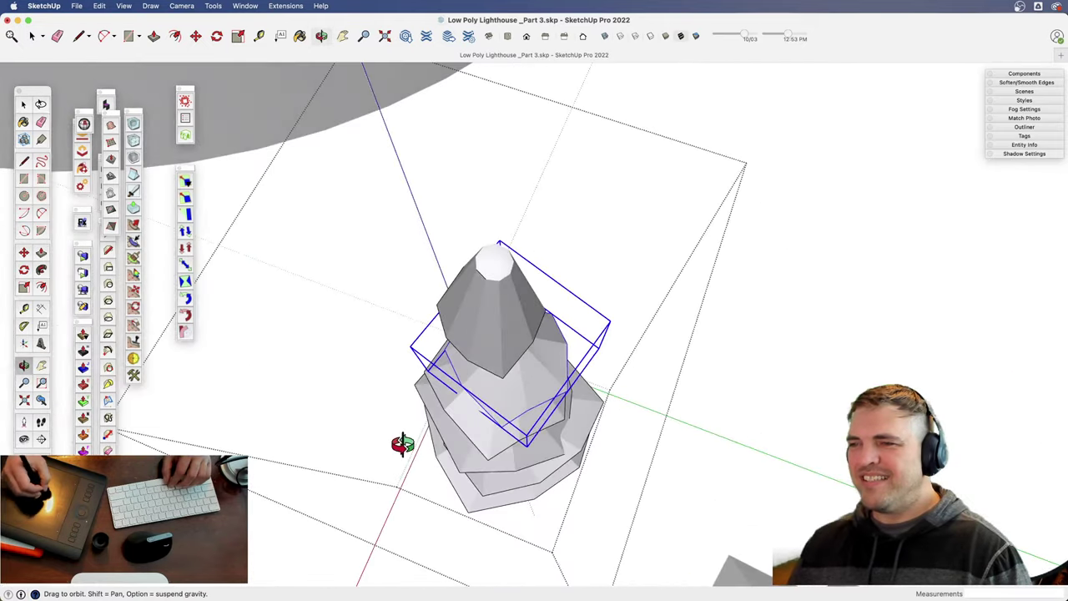
left_click(555, 361)
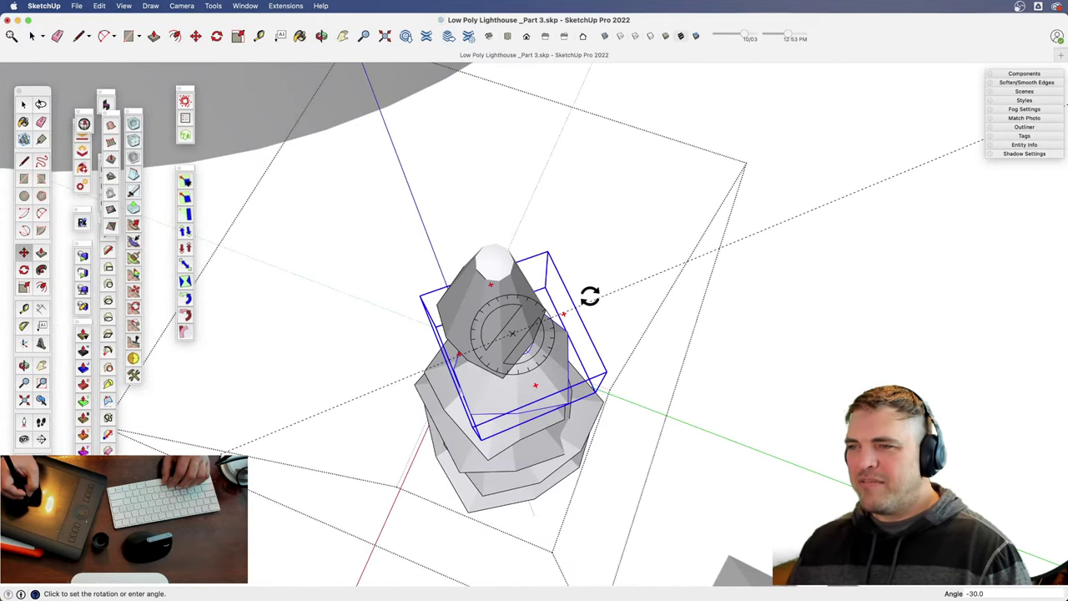
left_click(577, 209)
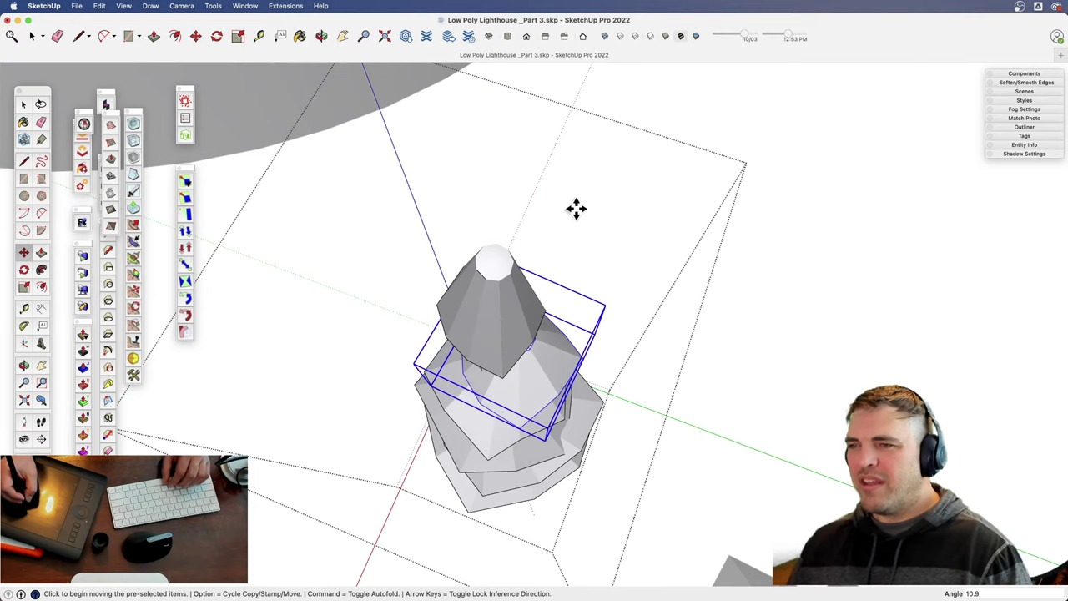
- Lower the top tier about 1' 8 13/16" onto the tier below and rotate it by about 109.5 degrees
middle_click_drag(516, 344, 641, 213)
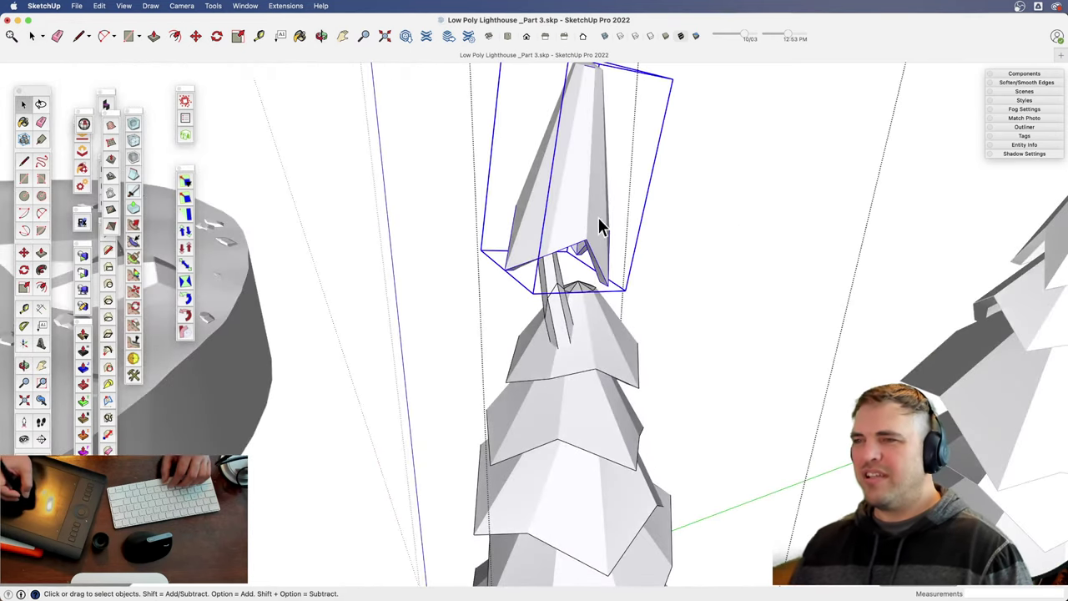
left_click(568, 198)
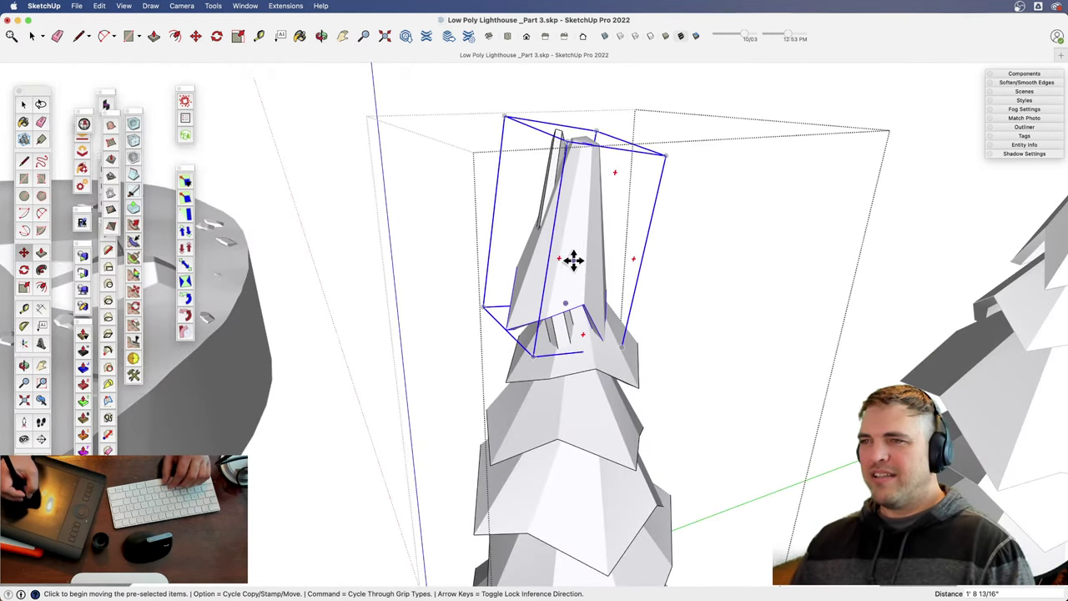
left_click(617, 172)
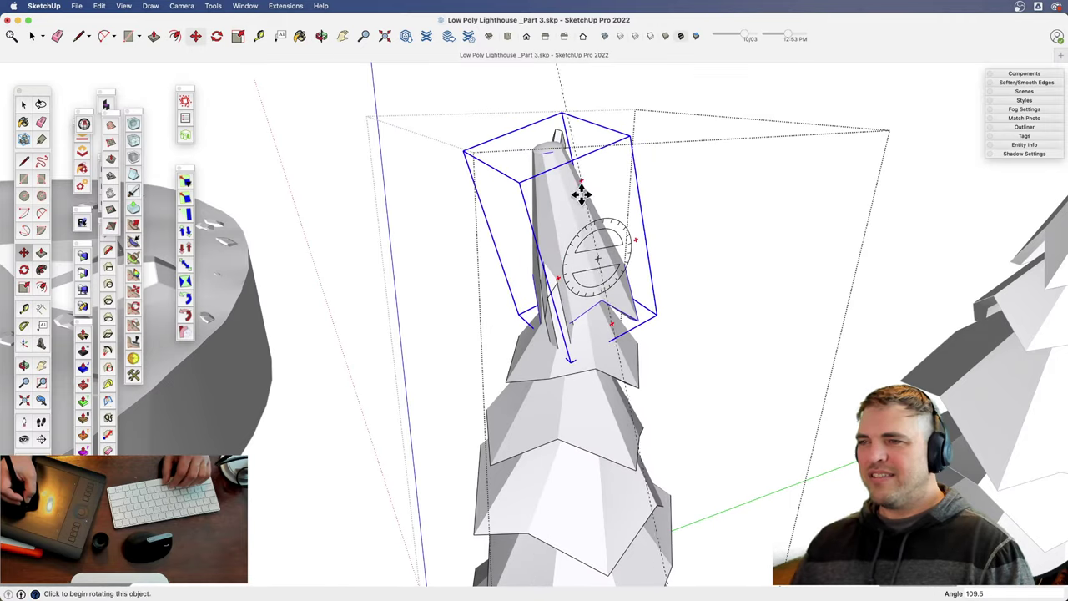
- Adjust the tilt of the top tier slightly so it sits better over the trunk
middle_click_drag(579, 186, 546, 197)
key("s")
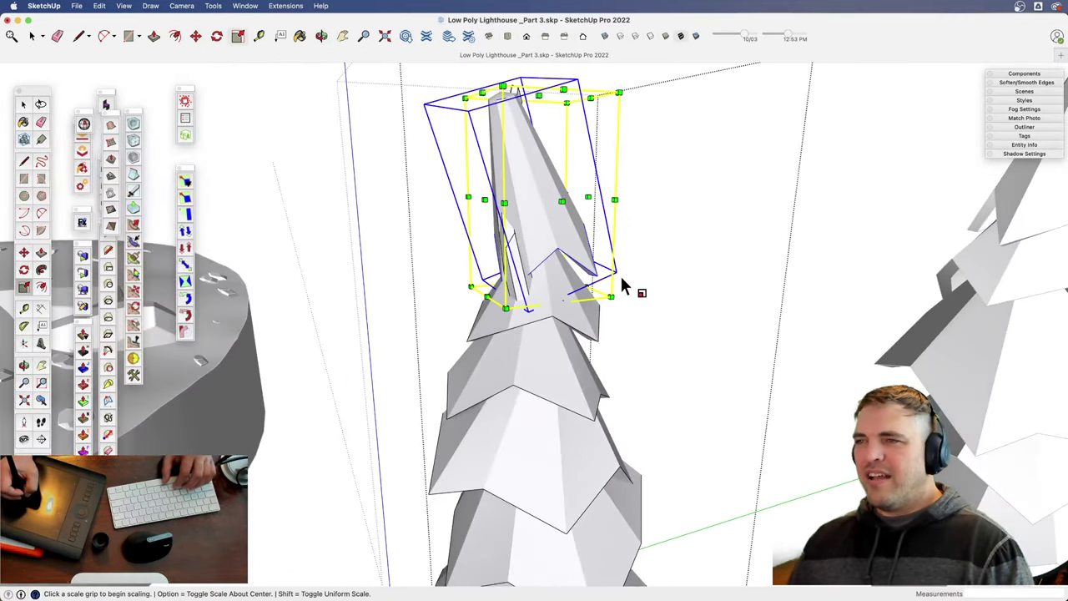
middle_click_drag(568, 232, 432, 172)
key("m")
left_click(472, 239)
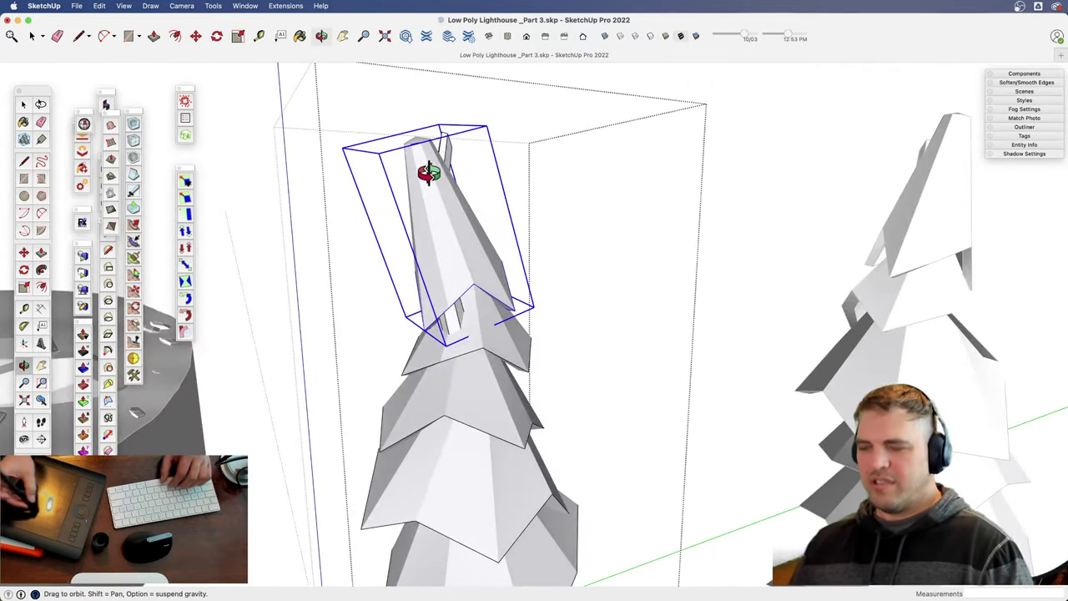
left_click(443, 162)
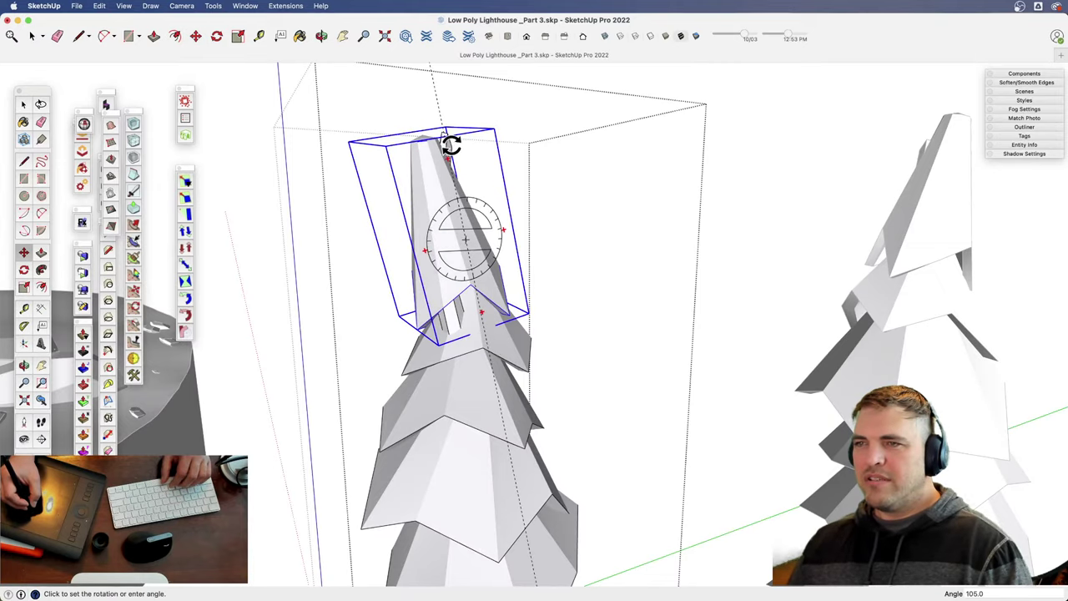
left_click(450, 146)
- Scale the trunk shorter in height about its center so its upper end is hidden inside the top tier
middle_click_drag(489, 271, 444, 254)
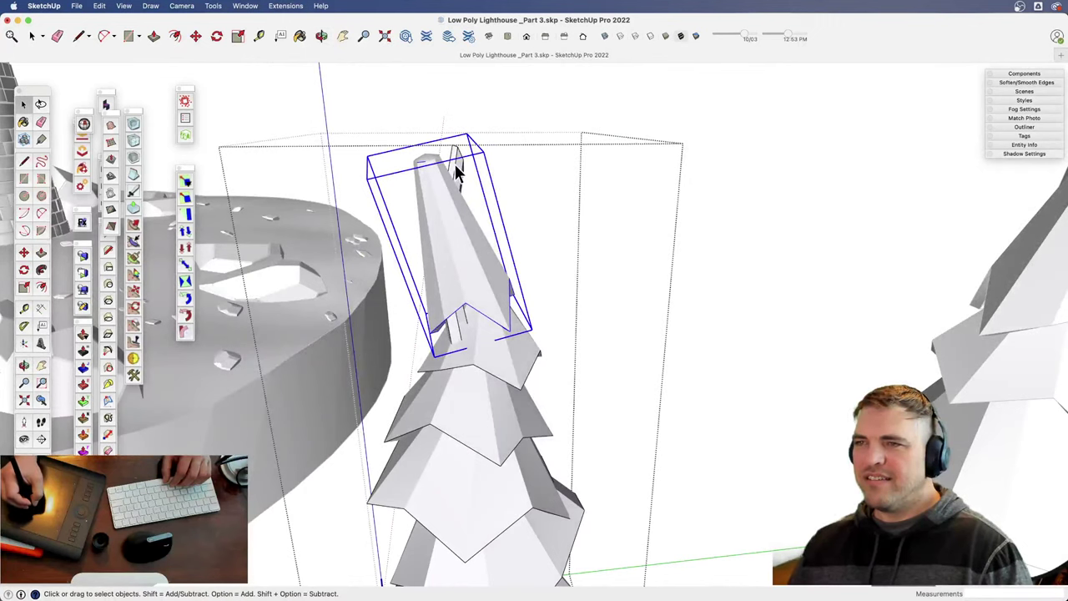
middle_click_drag(480, 161, 634, 249)
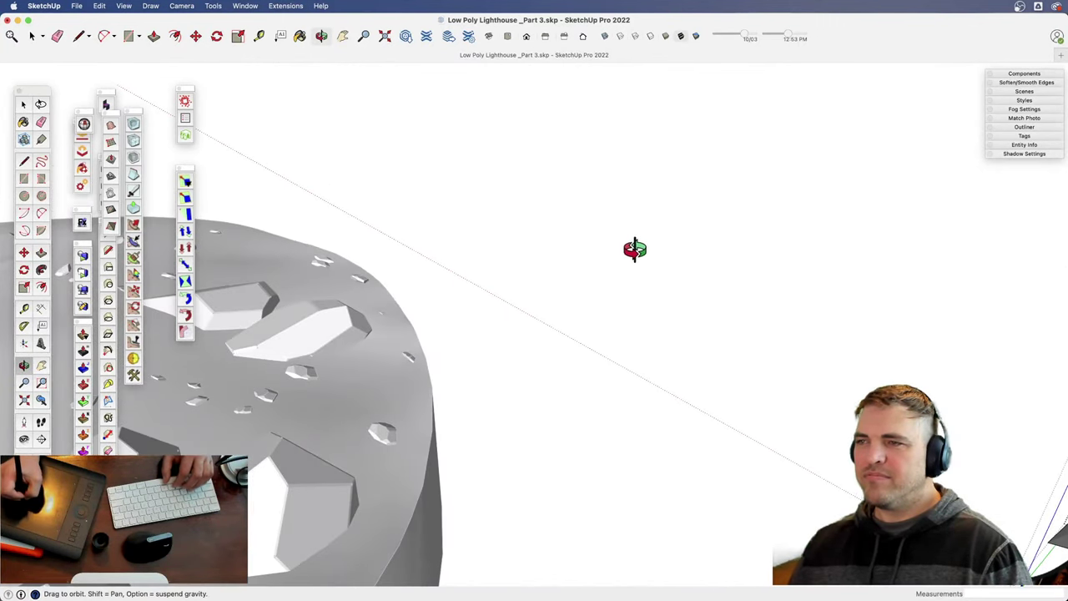
left_click_drag(682, 334, 677, 375)
key("h")
left_click_drag(677, 376, 384, 381)
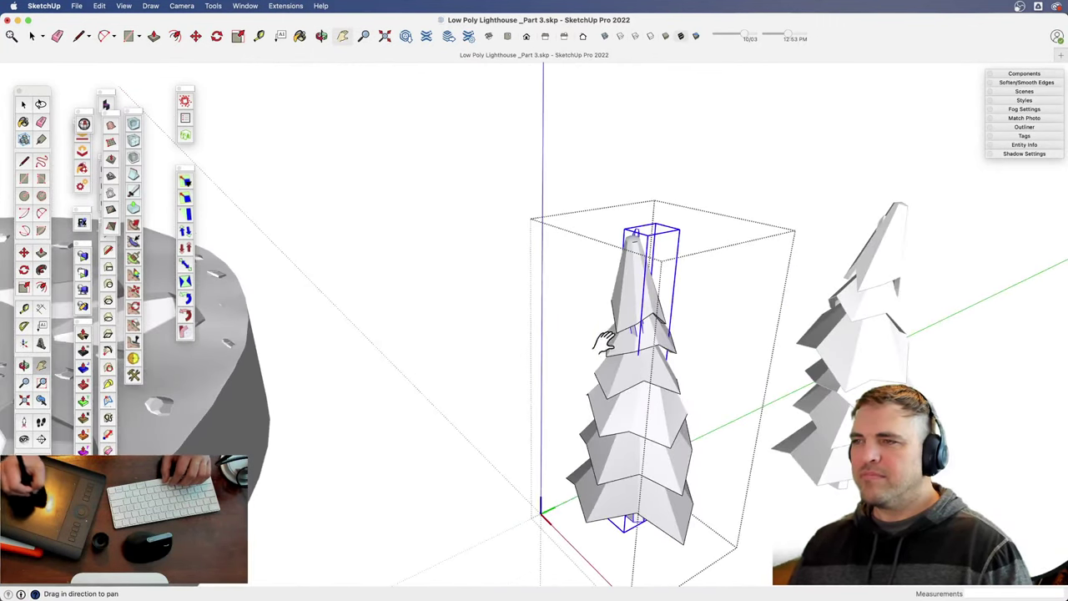
left_click(680, 227)
left_click(670, 271)
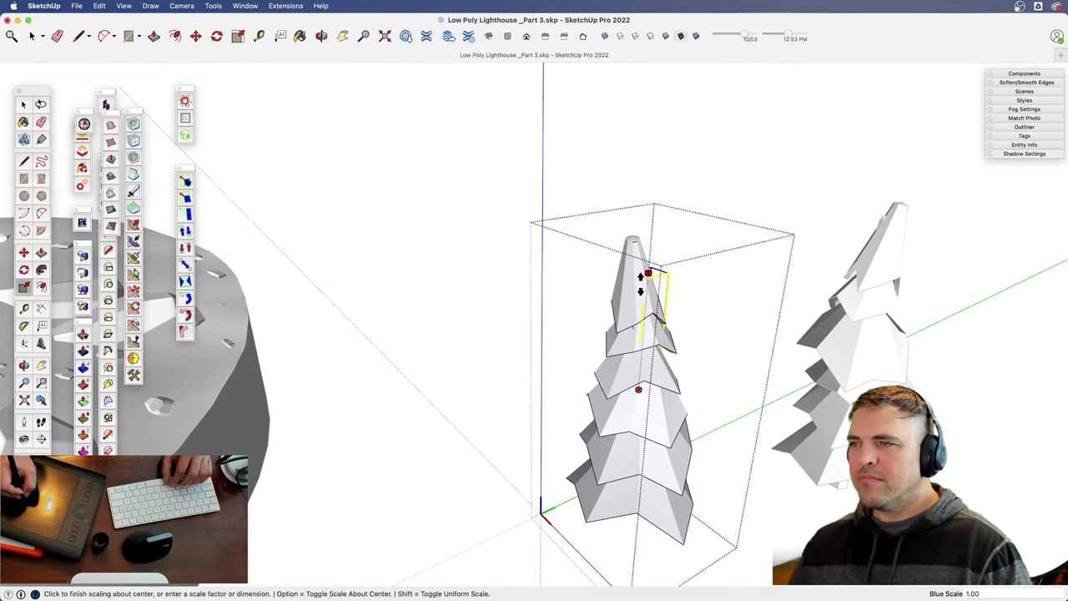
- Stretch the trunk downward from its base by a factor of about 1.28, level with the neighbouring tree's trunk base
middle_click_drag(644, 292, 574, 215)
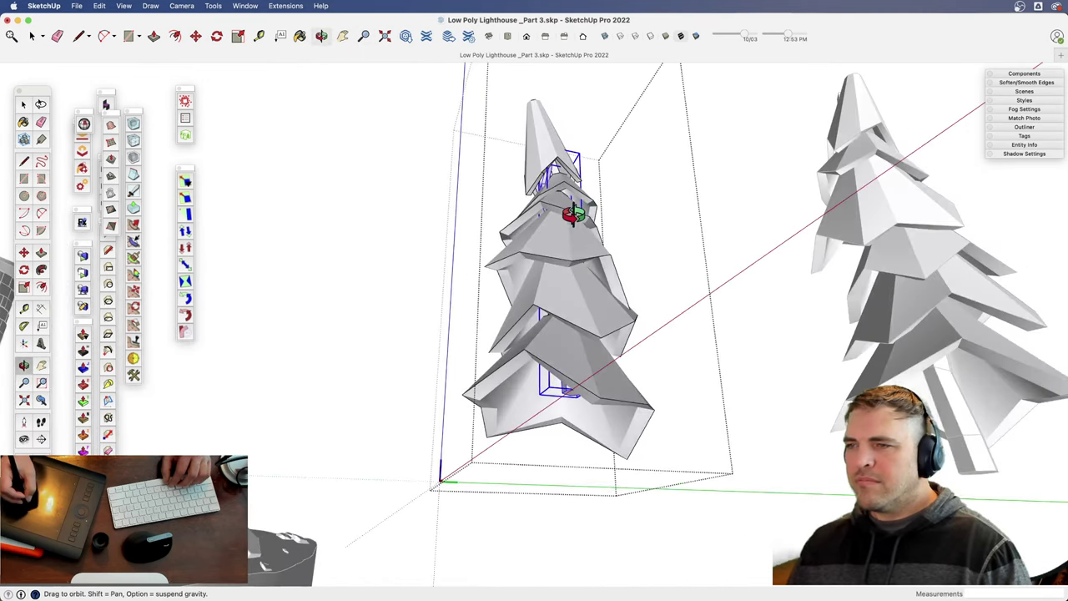
left_click(564, 395)
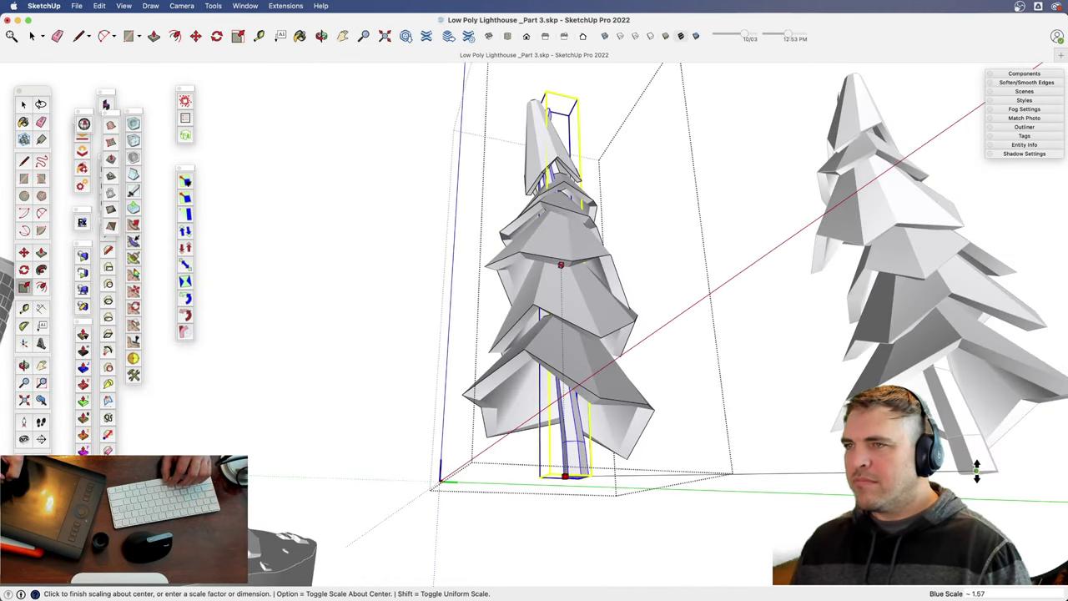
key("space")
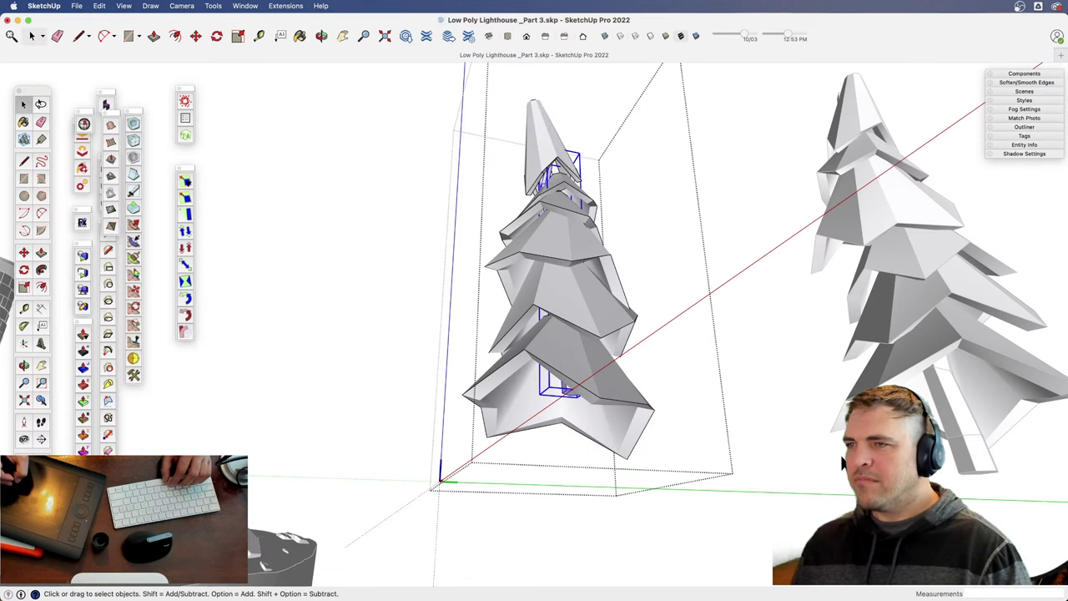
key("s")
left_click(563, 394)
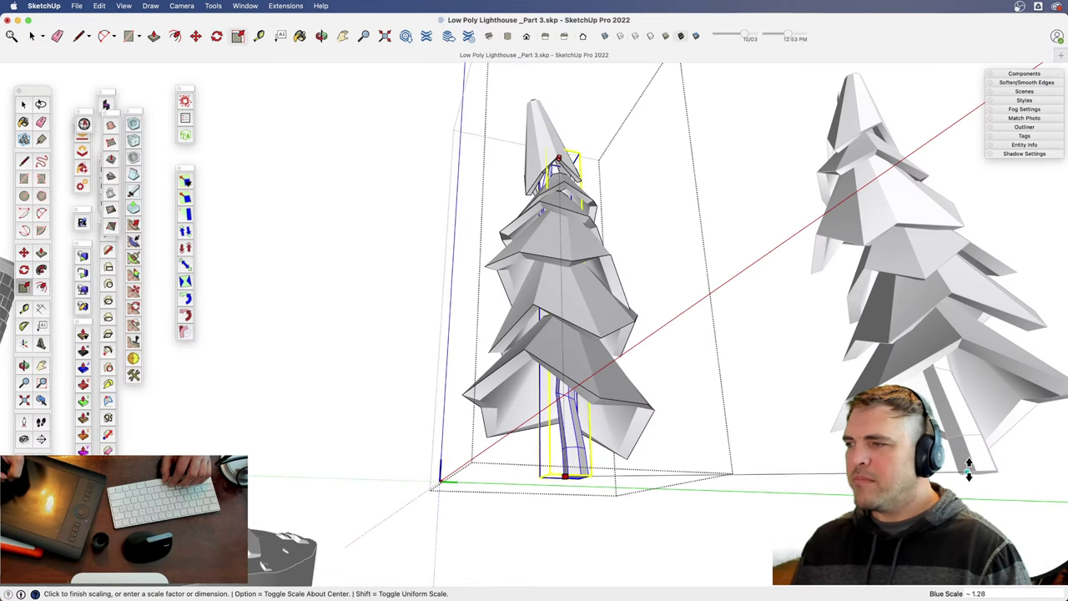
key("o")
left_click_drag(668, 342, 631, 417)
key("z")
key("space")
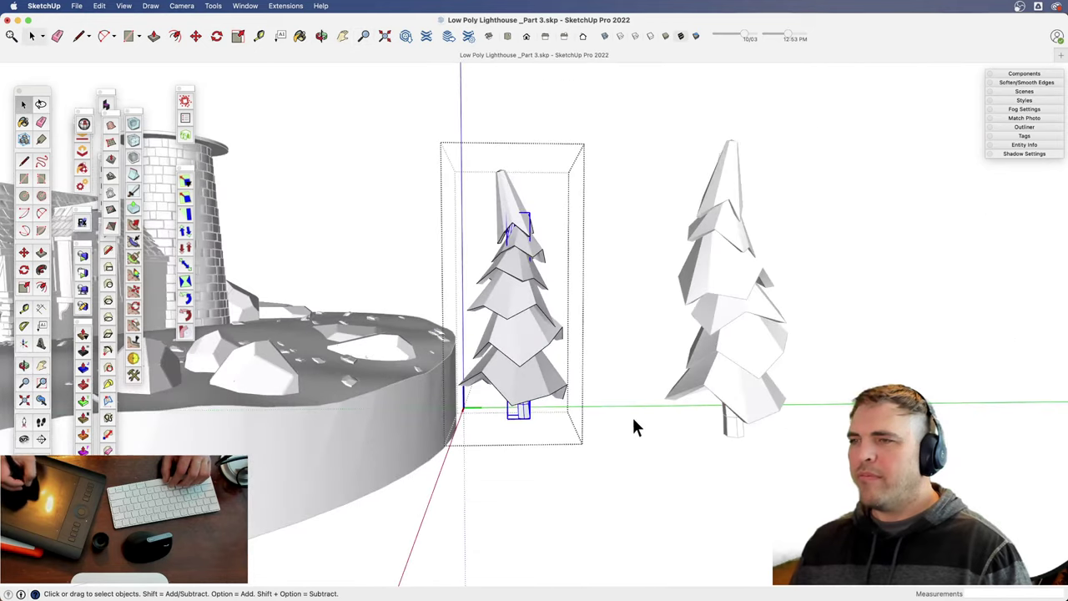
- Exit the tree's group and examine both pine trees beside the island from several angles and distances
left_click(633, 390)
middle_click_drag(632, 390, 773, 448)
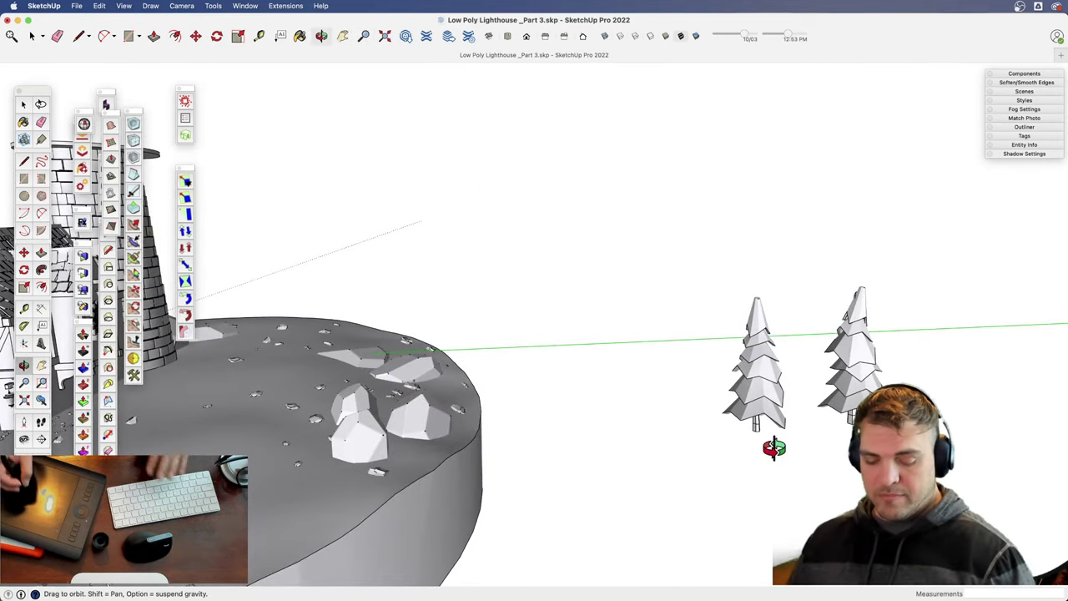
key("z")
left_click_drag(733, 370, 716, 399)
key("h")
left_click_drag(715, 399, 634, 412)
key("o")
key("h")
scroll(617, 392, "up", 5)
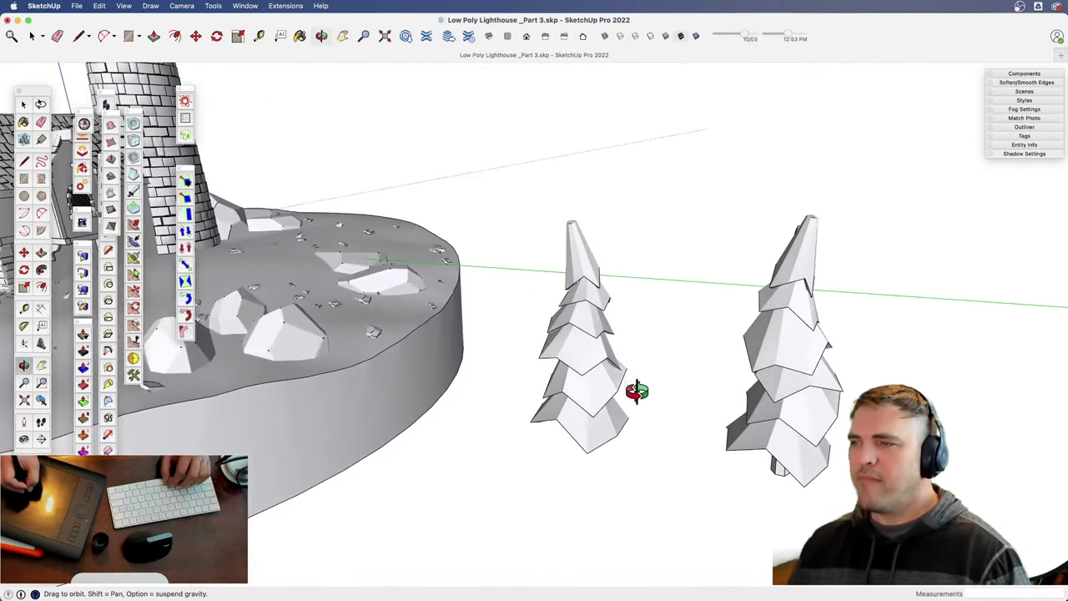
key("space")
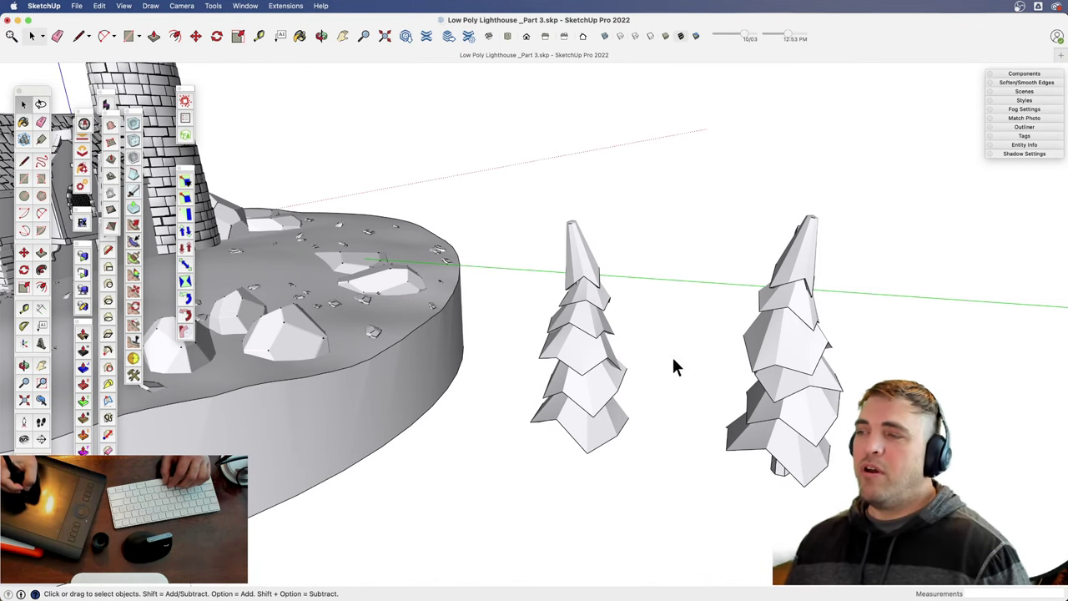
left_click_drag(576, 312, 576, 391)
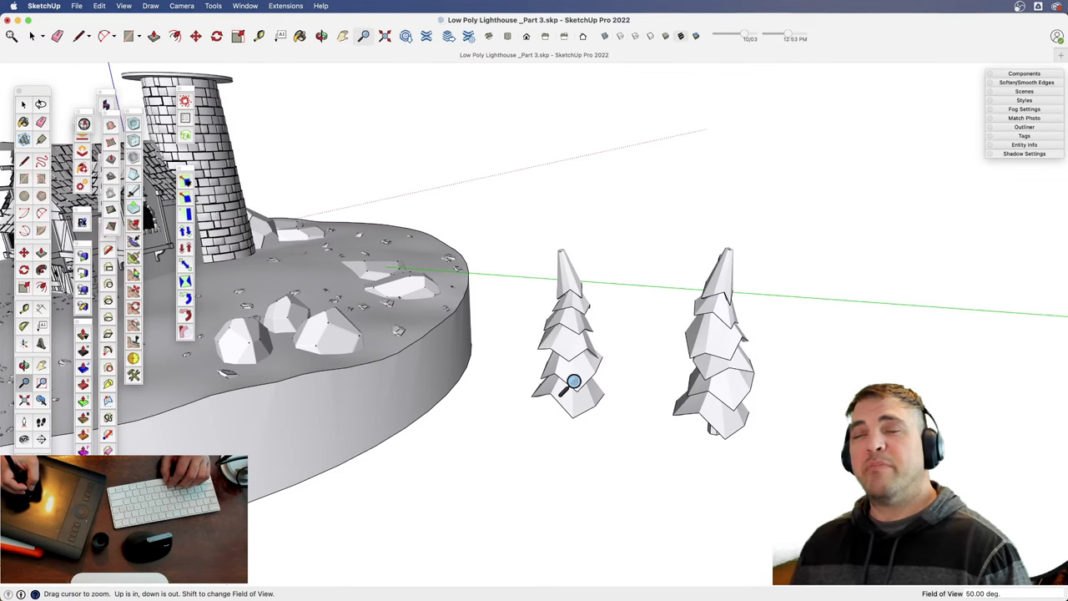
middle_click_drag(581, 370, 590, 404)
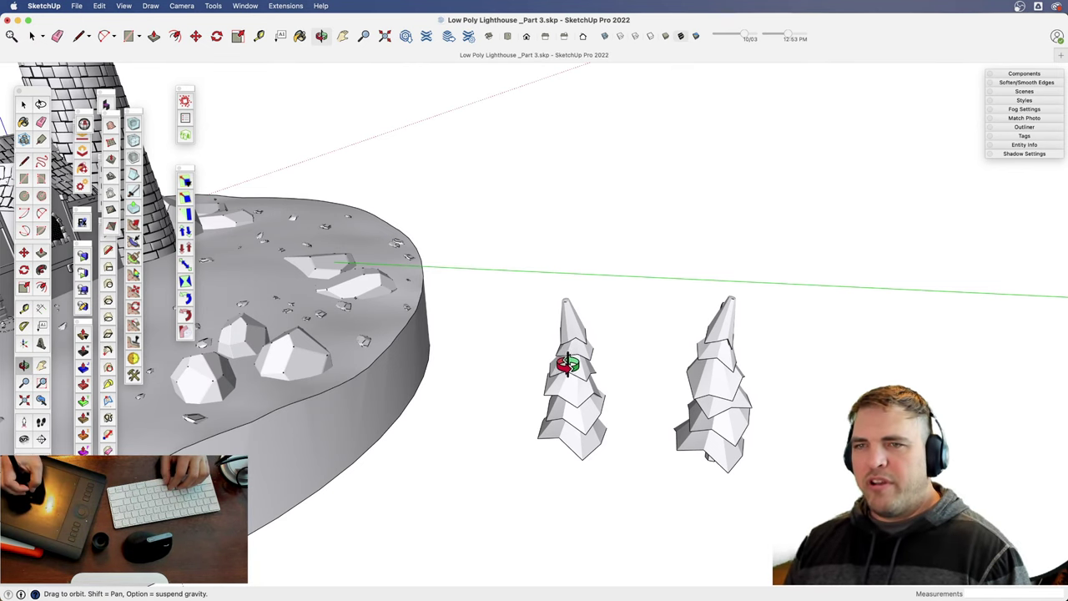
key("z")
left_click_drag(567, 364, 567, 458)
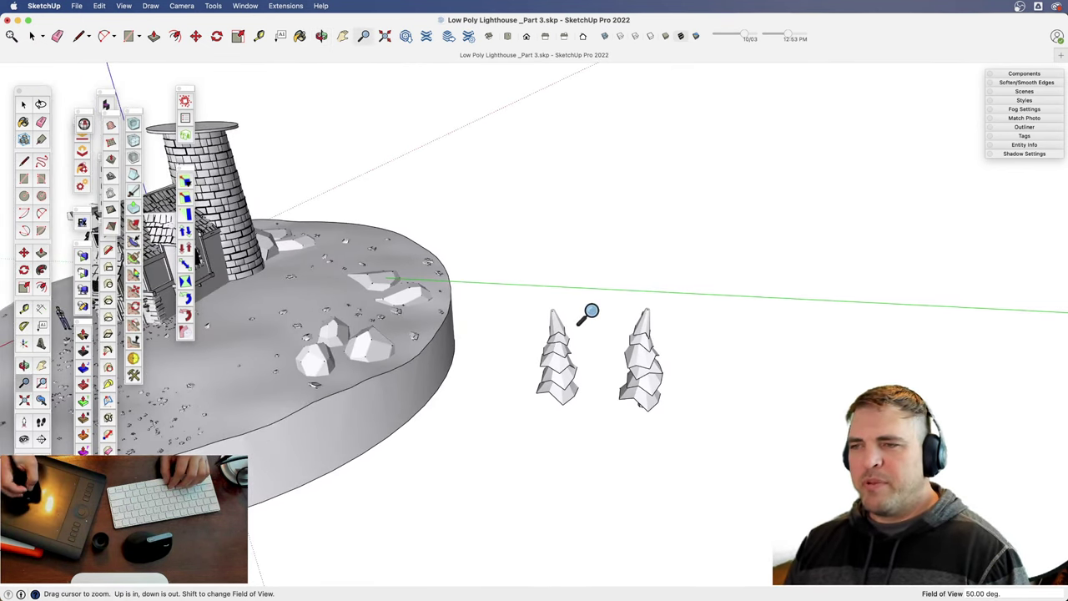
scroll(561, 348, "up", 8)
key("h")
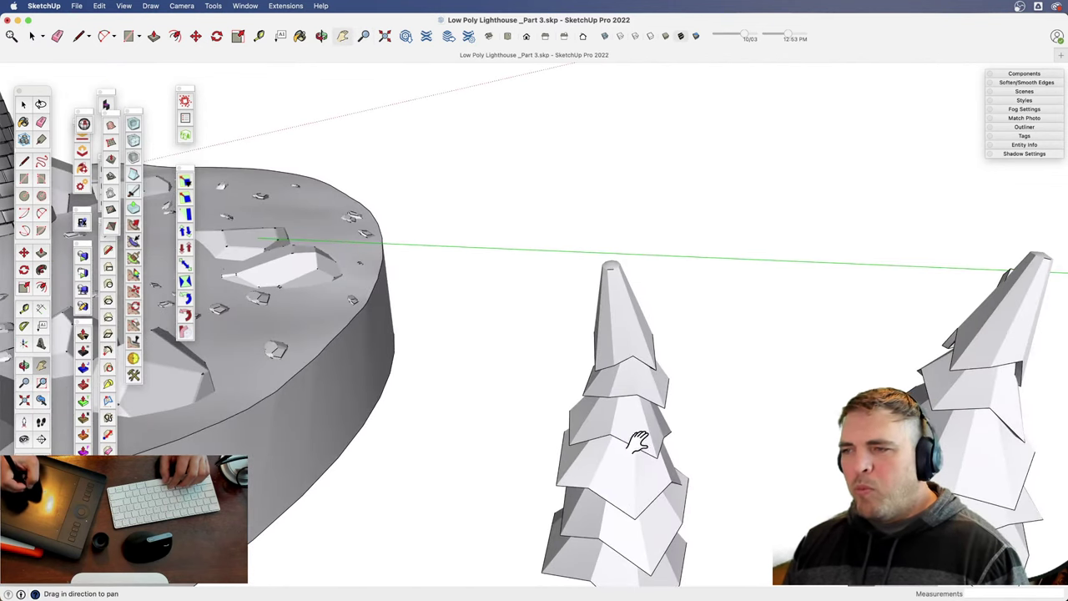
- Copy the large middle tier out of the farther tree's group and paste it outside the group beside that tree
key("space")
left_click(818, 346)
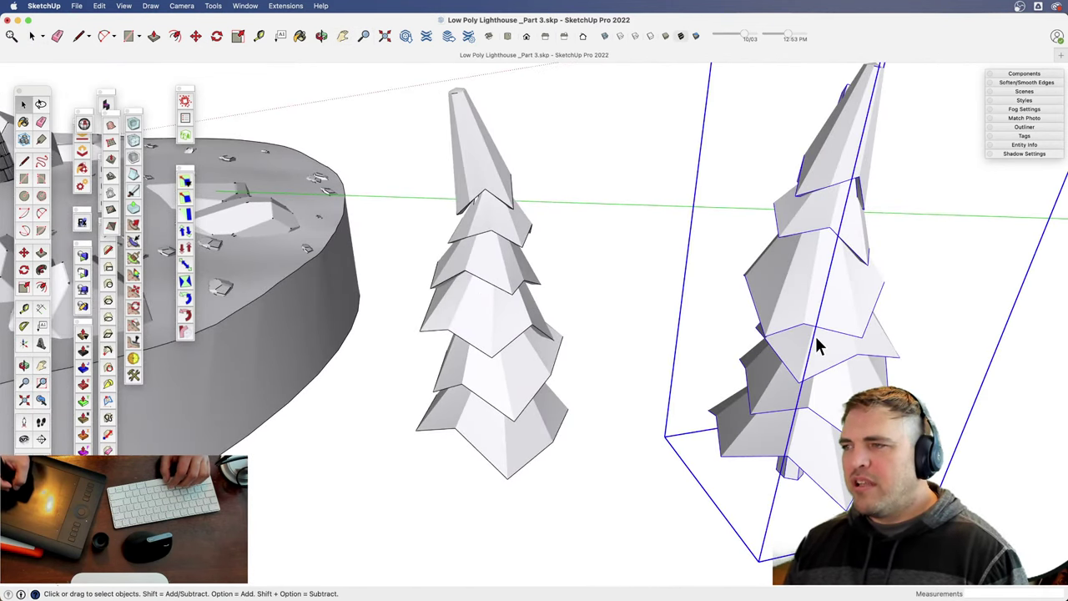
double_click(836, 290)
key("o")
key("h")
left_click_drag(836, 288, 570, 342)
key("z")
left_click_drag(570, 358, 570, 446)
key("space")
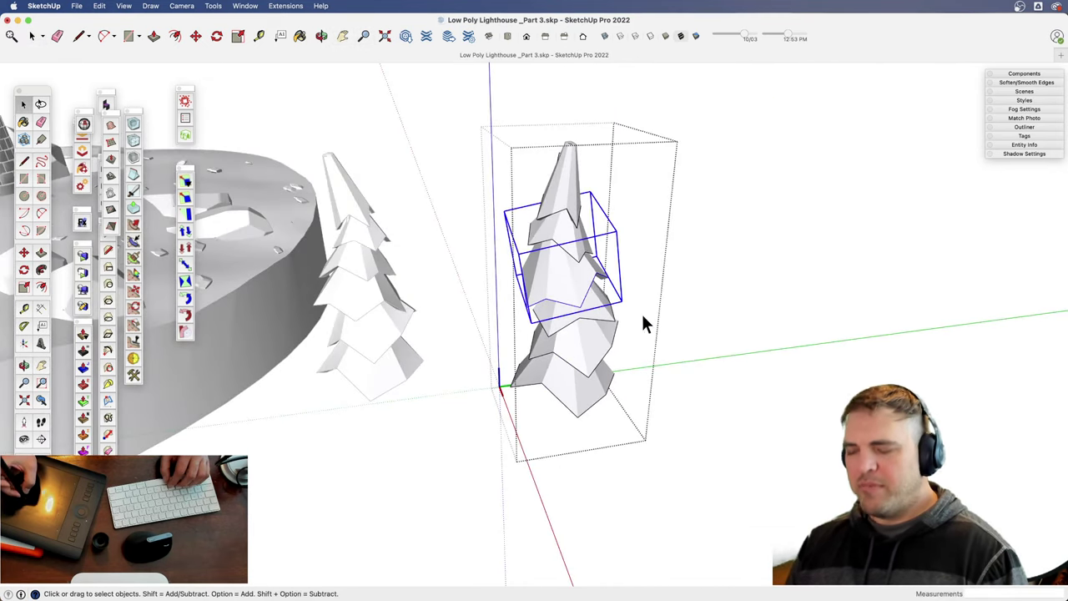
key("m")
key("space")
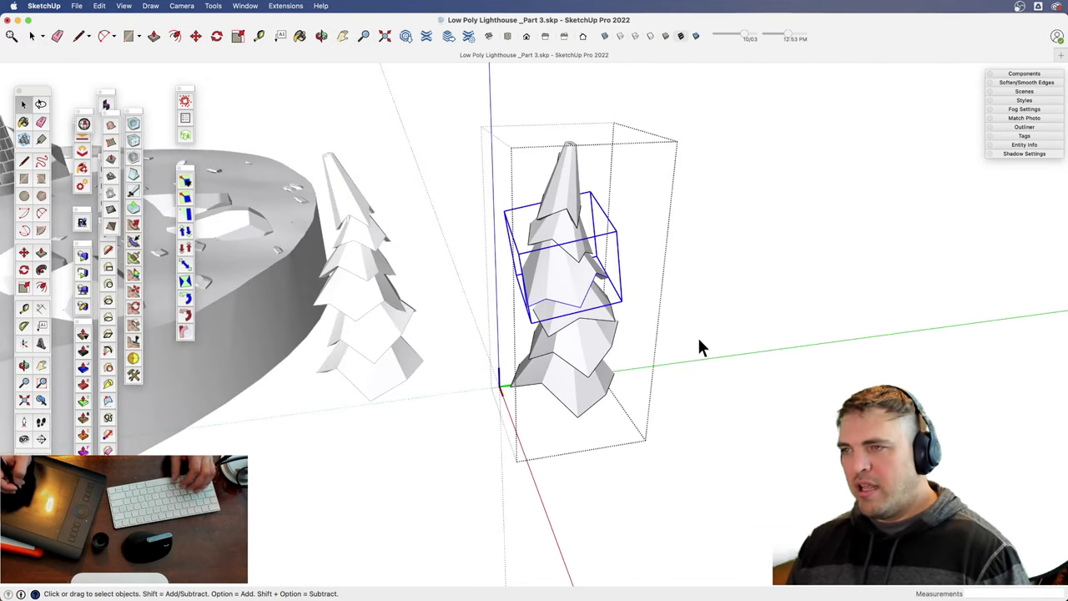
key("super+c")
left_click(729, 345)
key("super+v")
left_click(676, 335)
- Move the pasted tier into the open space beside the tree, ending with a move of about 9' 5 7/16"
key("z")
left_click_drag(708, 357, 710, 260)
key("h")
left_click_drag(710, 271, 378, 318)
key("z")
left_click_drag(674, 287, 659, 376)
key("h")
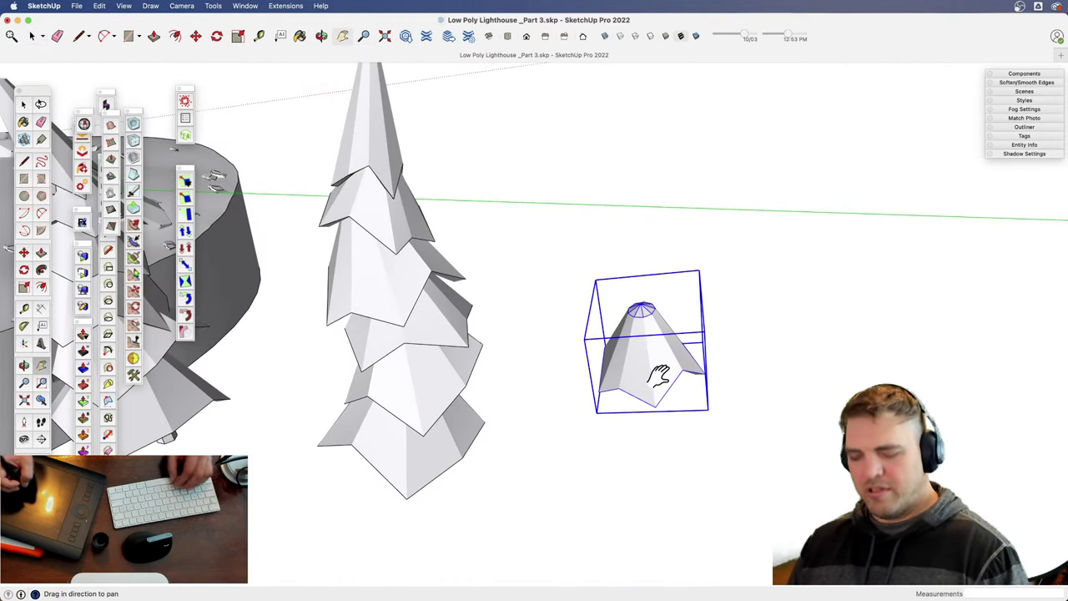
key("m")
left_click(638, 315)
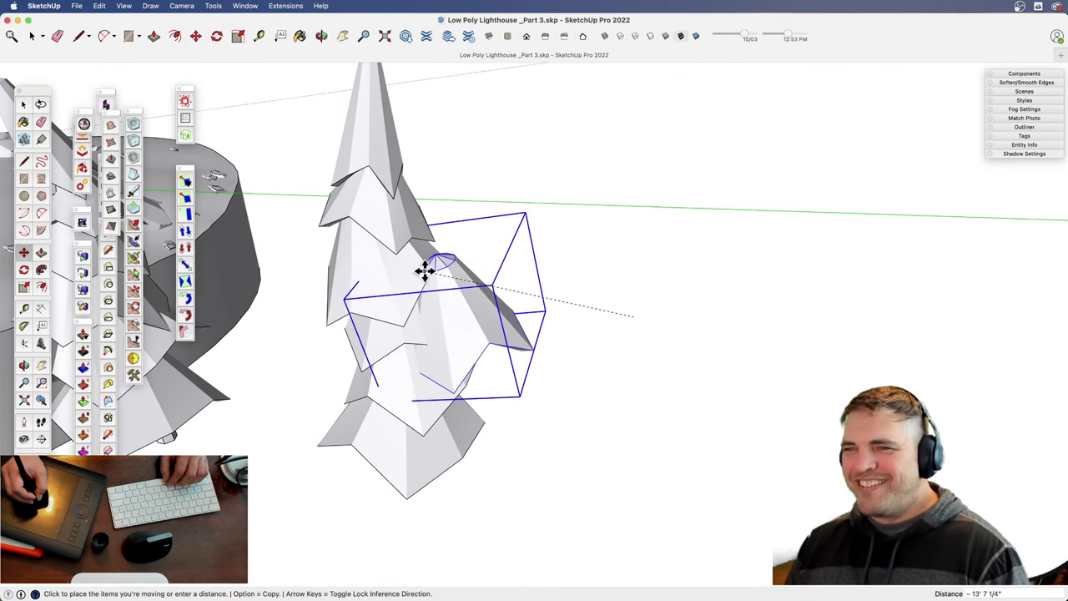
left_click(424, 271)
left_click(461, 301)
left_click(687, 310)
key("q")
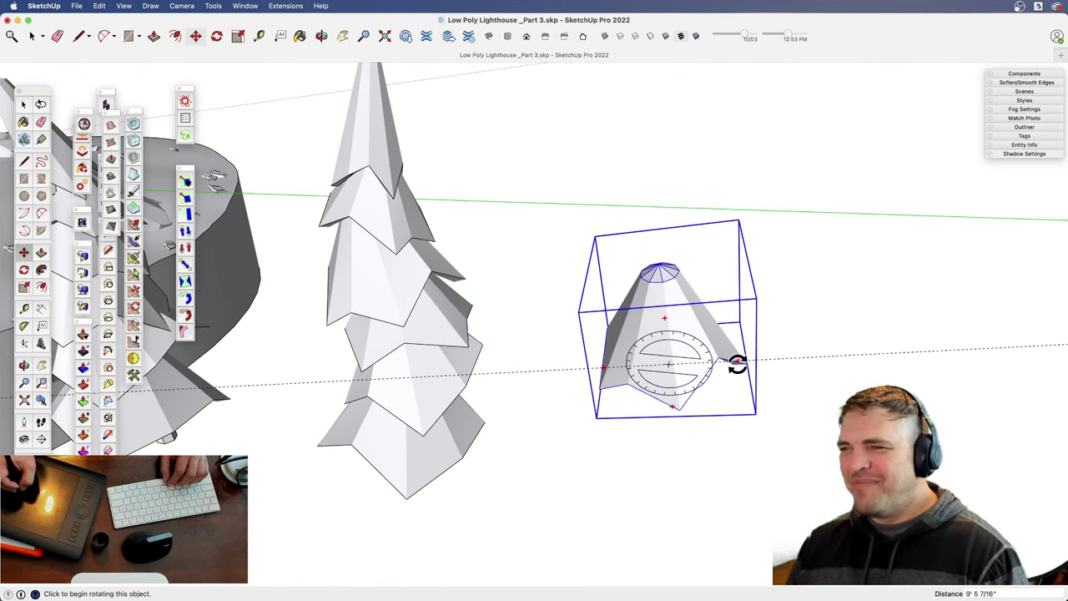
middle_click_drag(739, 360, 556, 345)
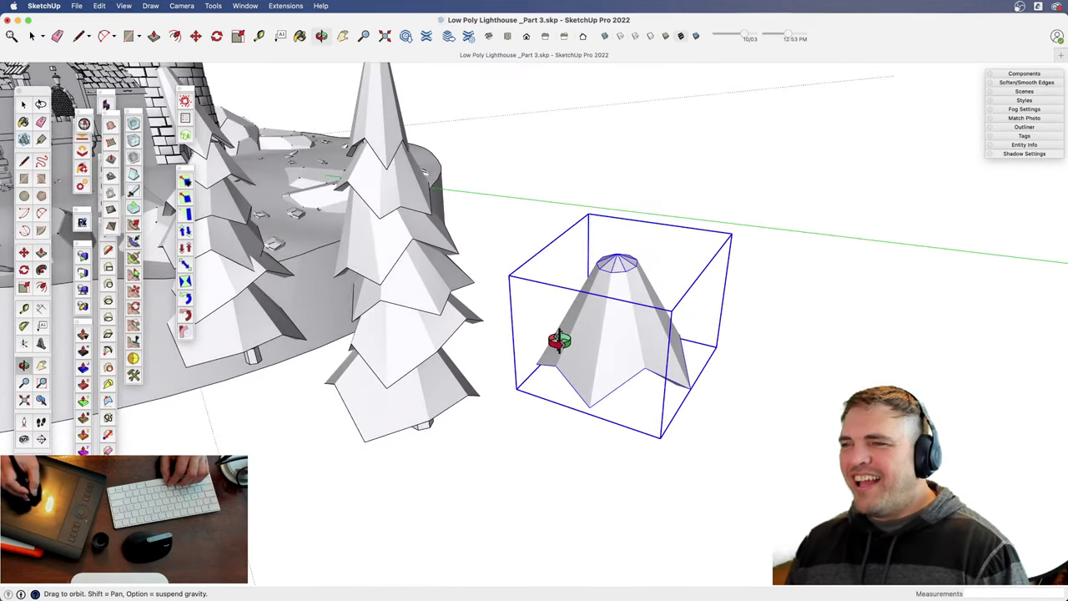
- Open the copied tier for editing and turn on hidden geometry so its dashed facet edges can be used as guides
key("space")
double_click(622, 347)
key("o")
left_click_drag(619, 281, 605, 344)
key("z")
key("h")
middle_click_drag(604, 342, 580, 353)
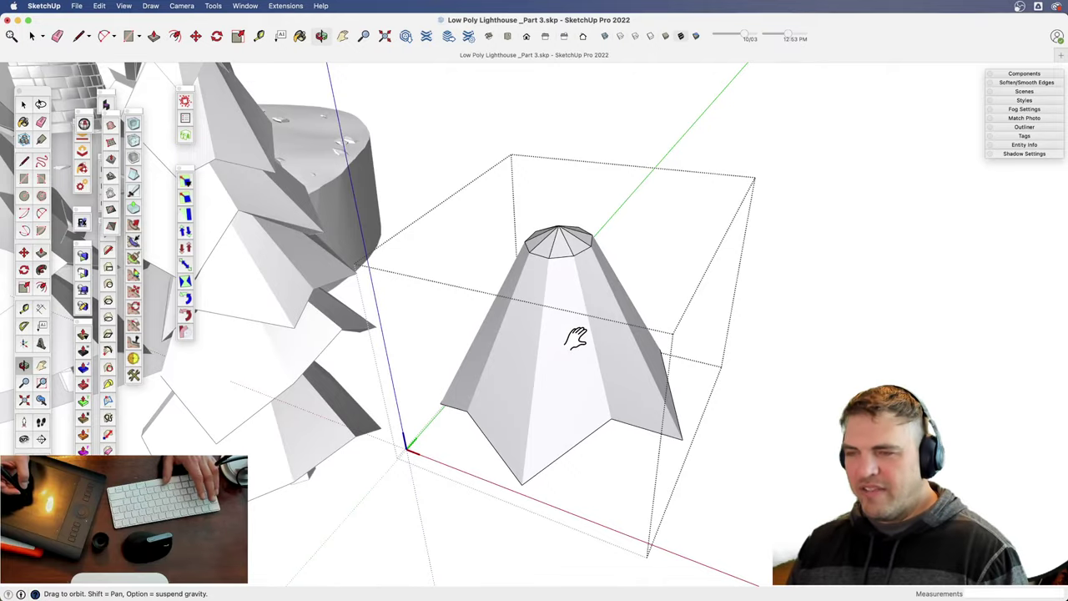
key("alt+h")
key("z")
left_click_drag(591, 390, 589, 300)
key("h")
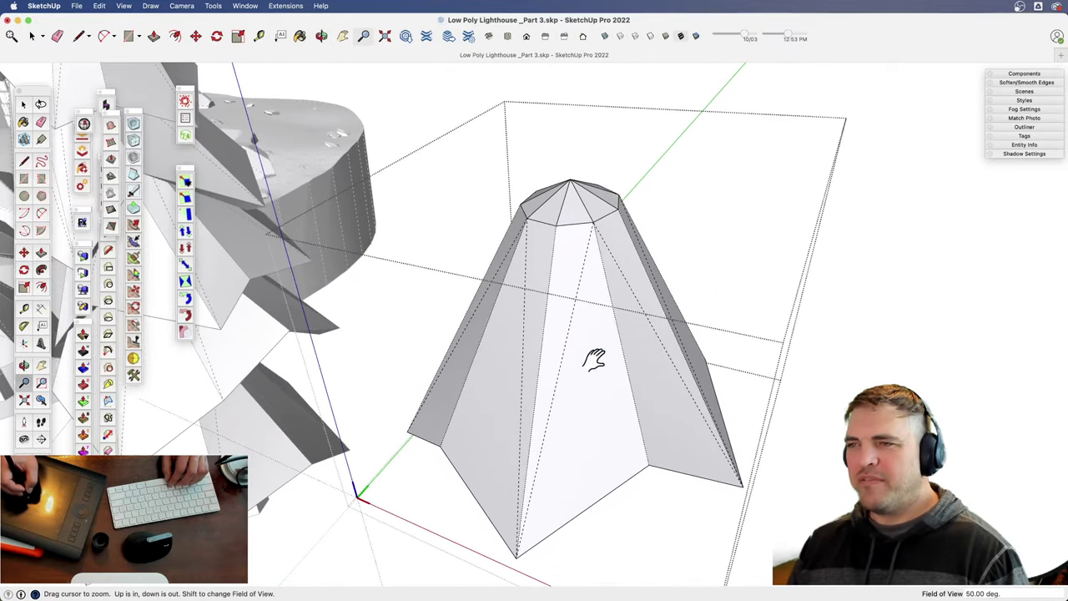
- Draw the first connected edges of a ring around the tier's lower half, ending with a segment of about 1' 4 9/16" on a hidden edge
left_click_drag(596, 360, 577, 375)
key("o")
left_click_drag(575, 429, 833, 403)
mouse_move(832, 402)
middle_mouse_down()
mouse_move(966, 400)
mouse_move(741, 475)
mouse_move(643, 305)
mouse_move(659, 292)
mouse_move(539, 365)
mouse_move(570, 382)
middle_mouse_up()
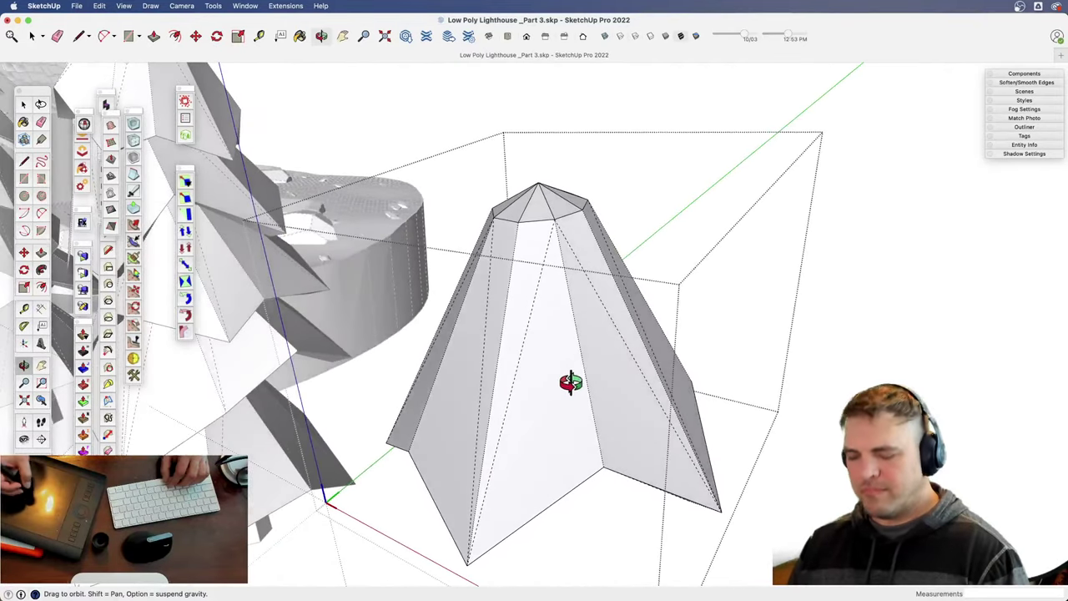
key("l")
left_click(503, 420)
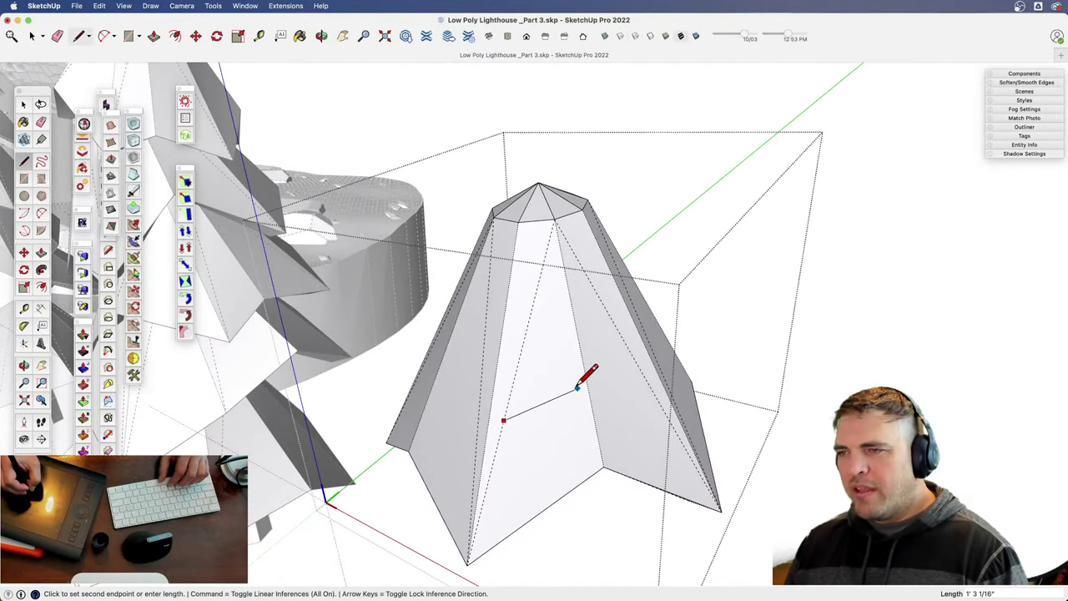
left_click(585, 377)
left_click(586, 376)
left_click(652, 388)
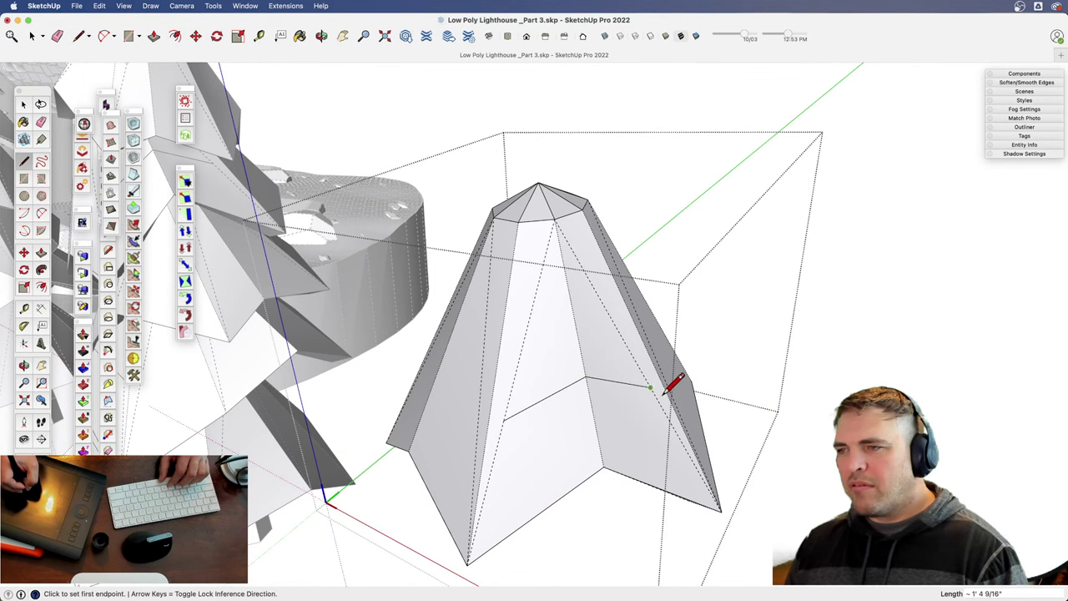
- Extend the ring around the next tip with a short segment of about 1 13/16" and a face-wide one of about 1' 5 3/16"
middle_click_drag(652, 389, 429, 440)
scroll(488, 417, "up", 3)
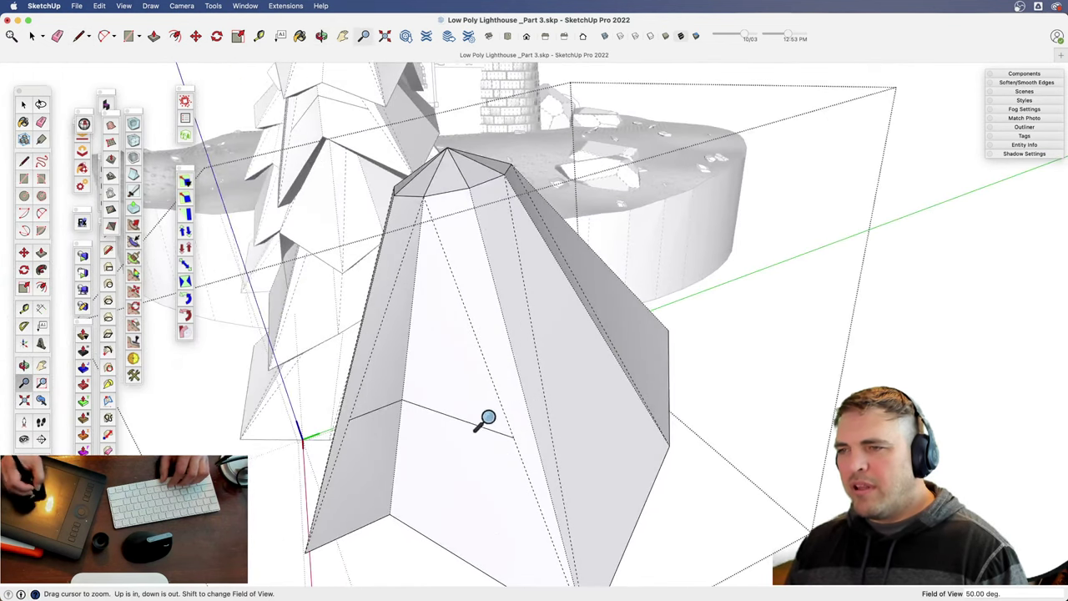
left_click(535, 435)
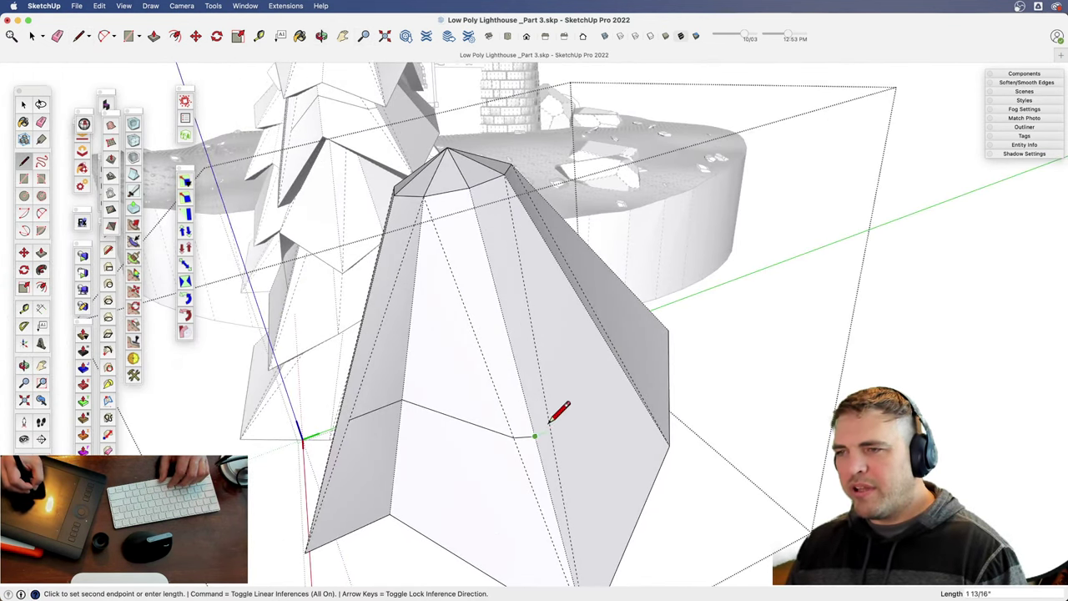
left_click(549, 422)
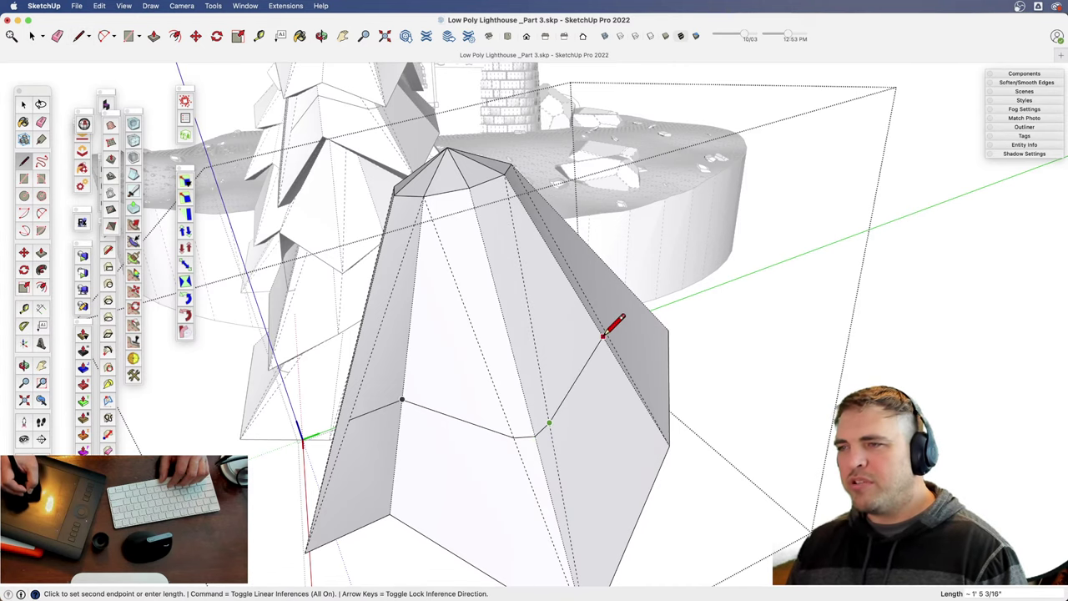
- Continue the ring with a 2 13/16" segment, an edge across the wide face, and a 2 11/16" segment to the next hidden edge
middle_click_drag(604, 335, 436, 398, "shift")
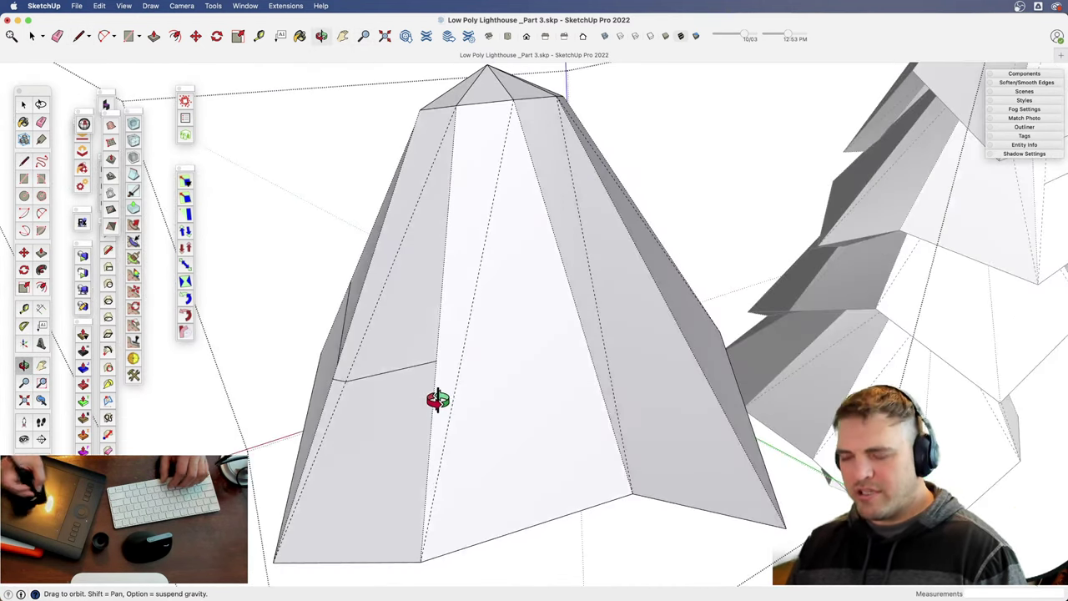
left_click(461, 360)
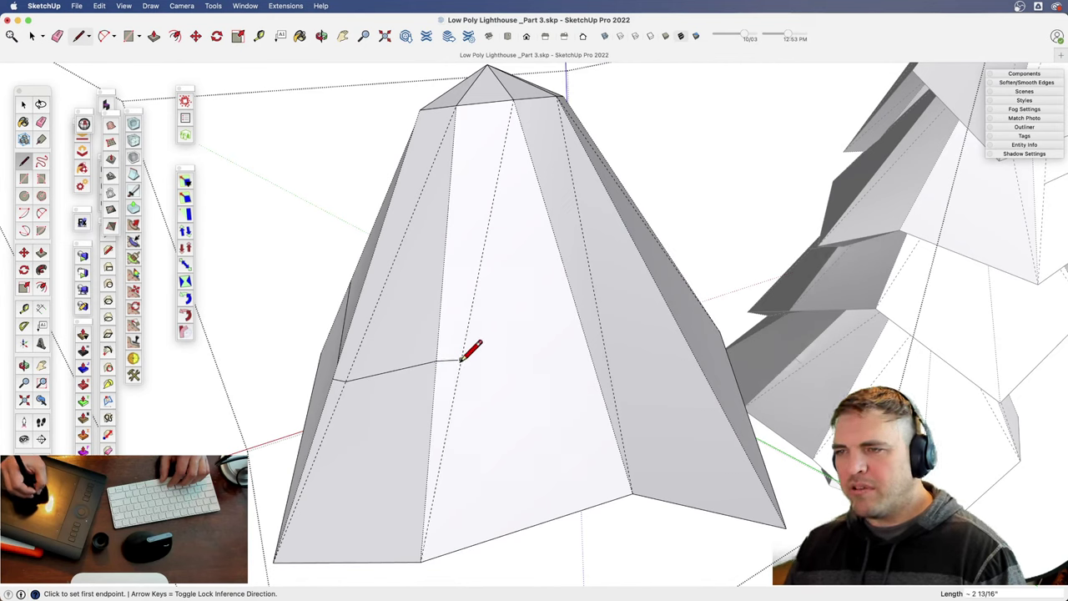
left_click(461, 360)
left_click(602, 389)
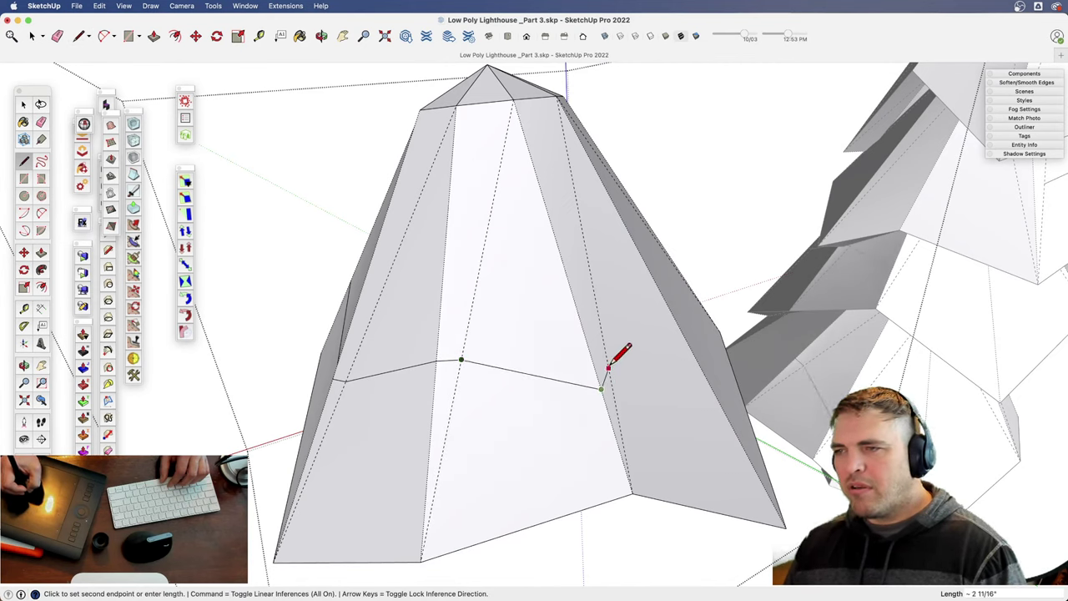
left_click(608, 368)
- Draw a nearly horizontal edge across the next broad face from the ring's end on the hidden edge to the adjoining fold
key("h")
key("o")
left_click_drag(624, 365, 367, 405)
key("l")
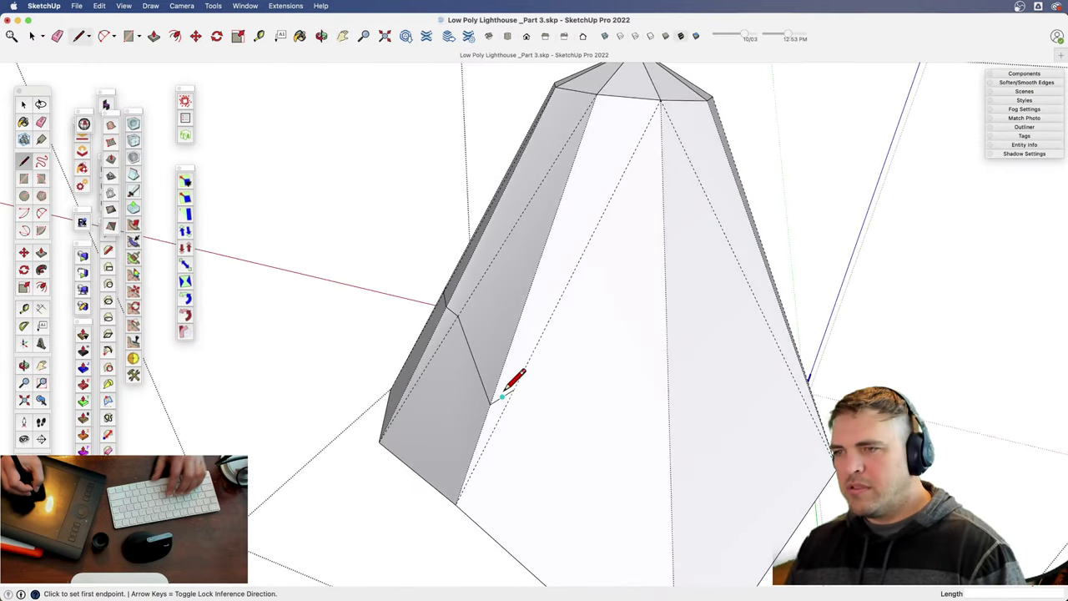
left_click(513, 390)
left_click(670, 381)
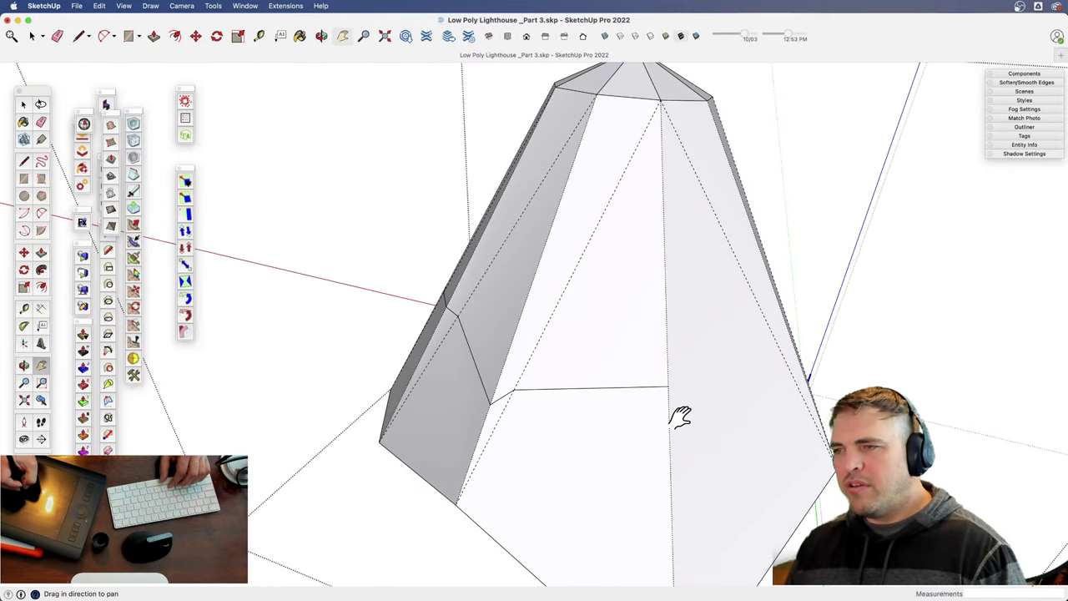
- Carry the ring from the fold beside the selected lower face across the neighbouring face to its hidden edge near the next valley
middle_click_drag(679, 412, 455, 398)
key("space")
left_click(349, 372)
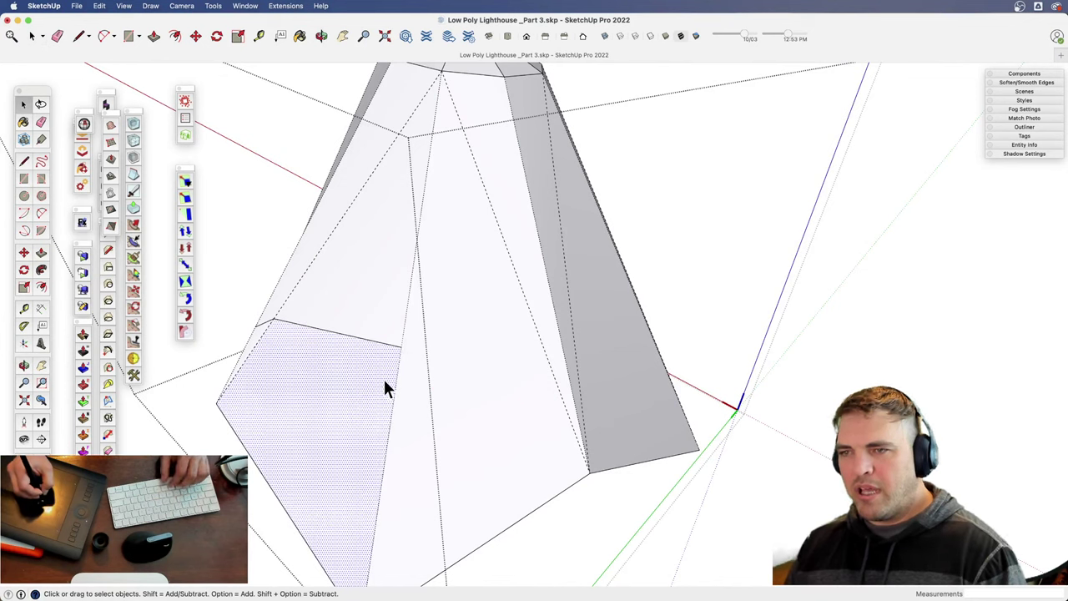
key("l")
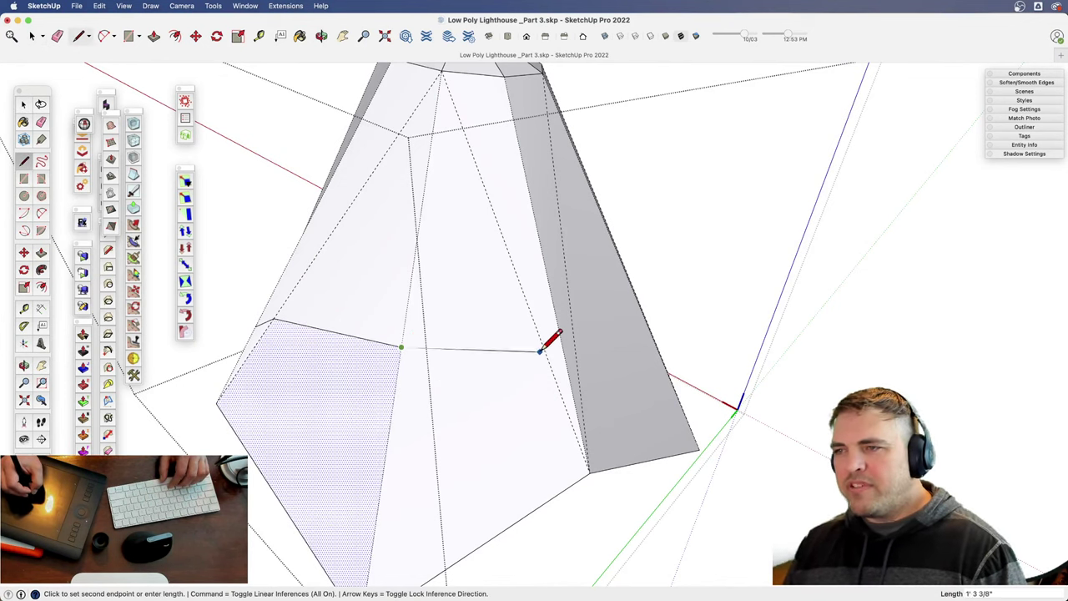
left_click(547, 358)
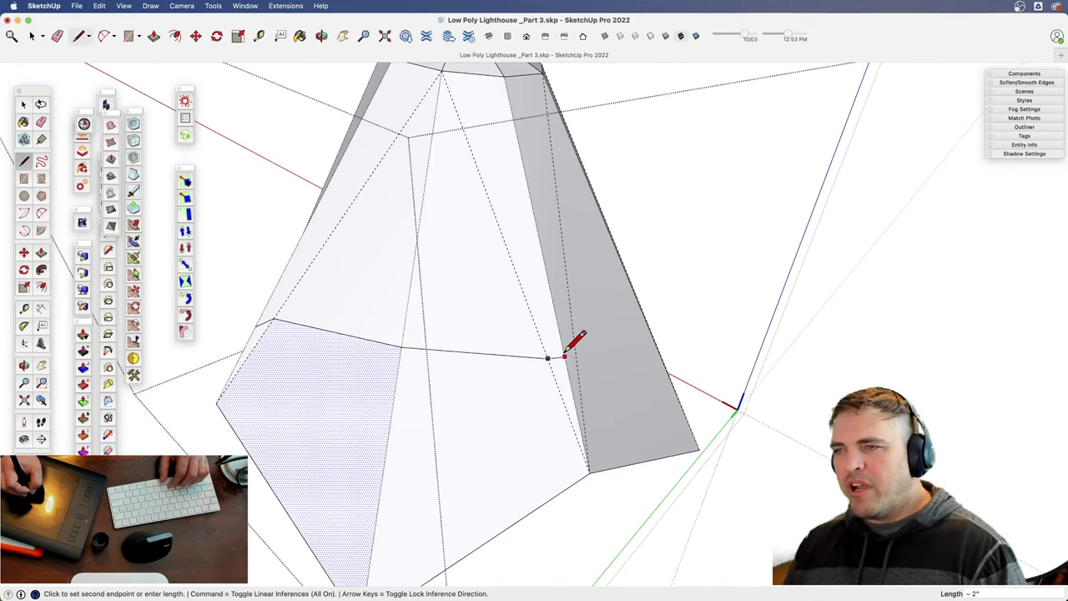
- Take the ring through the valley with a segment of about 2 1/16" and across the following face with one of about 1' 6 3/8"
middle_click_drag(572, 337, 495, 375)
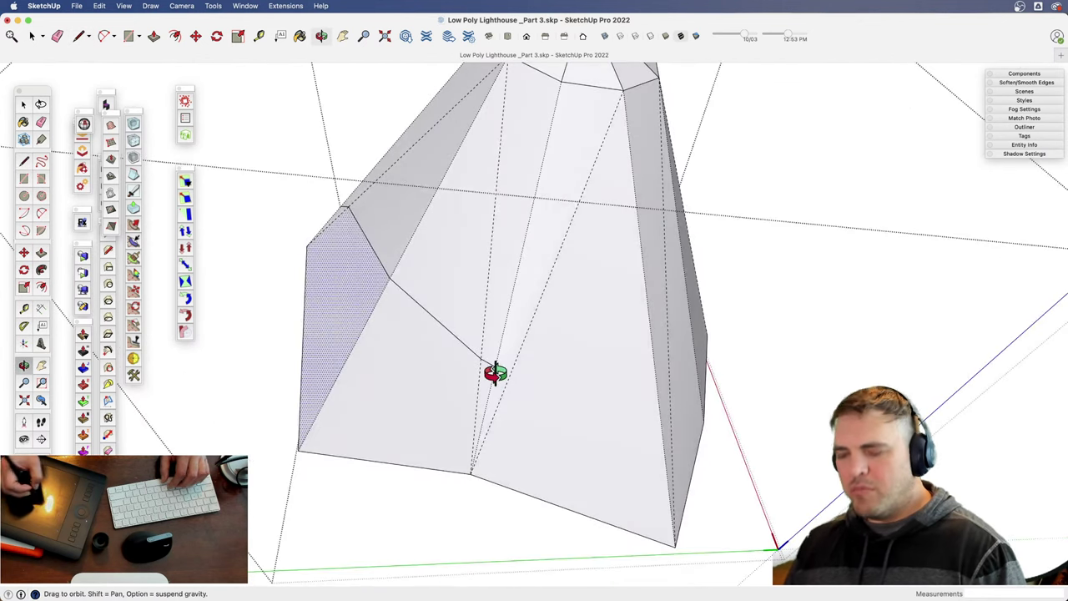
key("Escape")
left_click(495, 366)
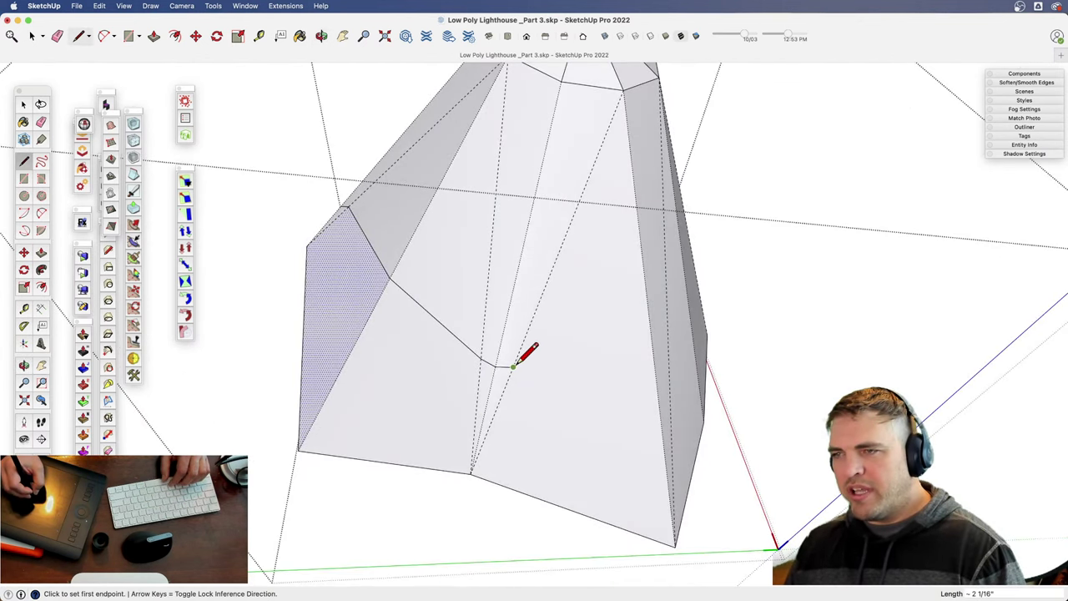
left_click(513, 367)
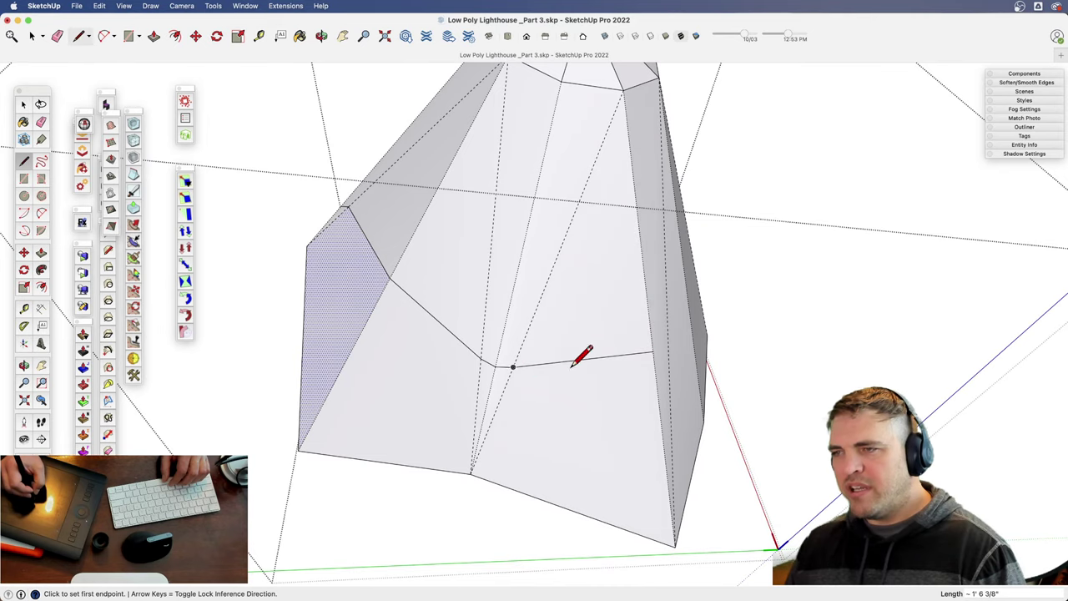
- Continue the ring across the open front faces with segments meeting the folds and hidden edges, including one of about 1' 3 1/4"
middle_click_drag(572, 365, 350, 352)
scroll(473, 428, "up", 2)
mouse_move(522, 326)
middle_mouse_down("shift")
mouse_move(517, 387)
mouse_move(448, 358)
middle_mouse_up("shift")
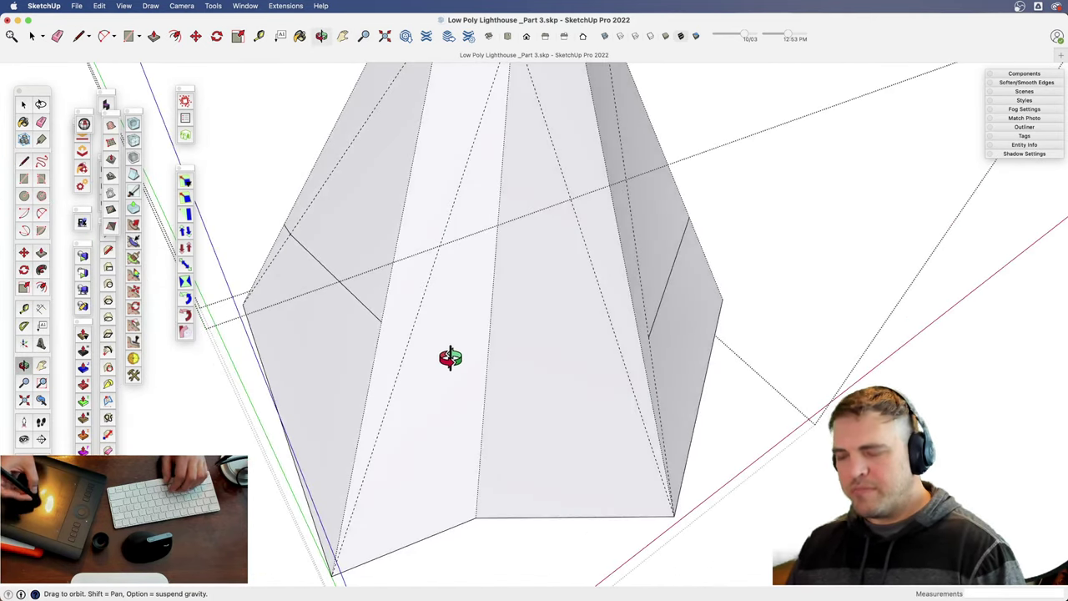
left_click(408, 340)
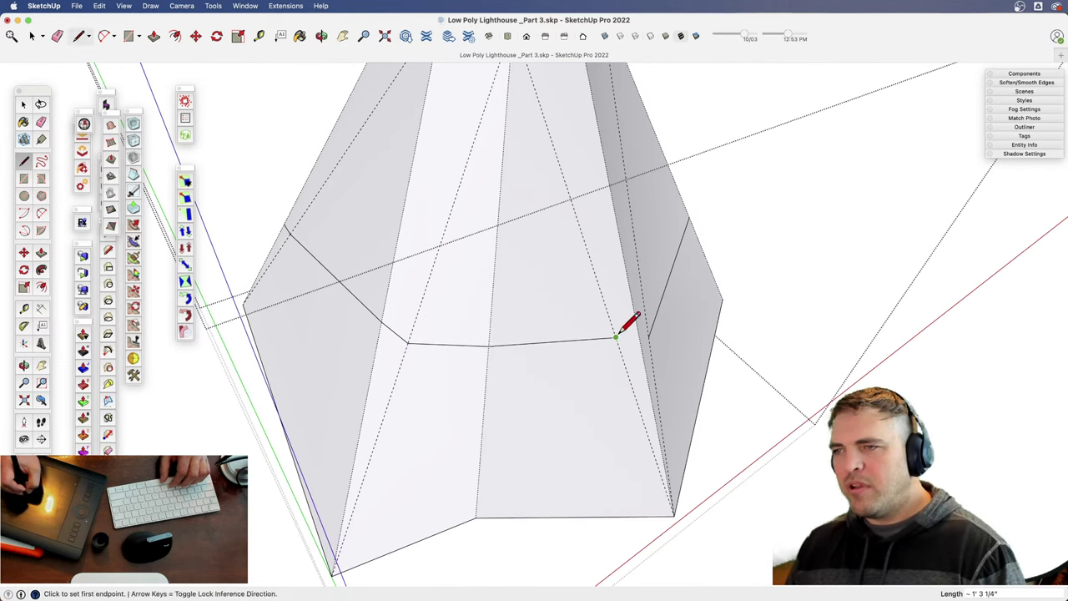
left_click(638, 337)
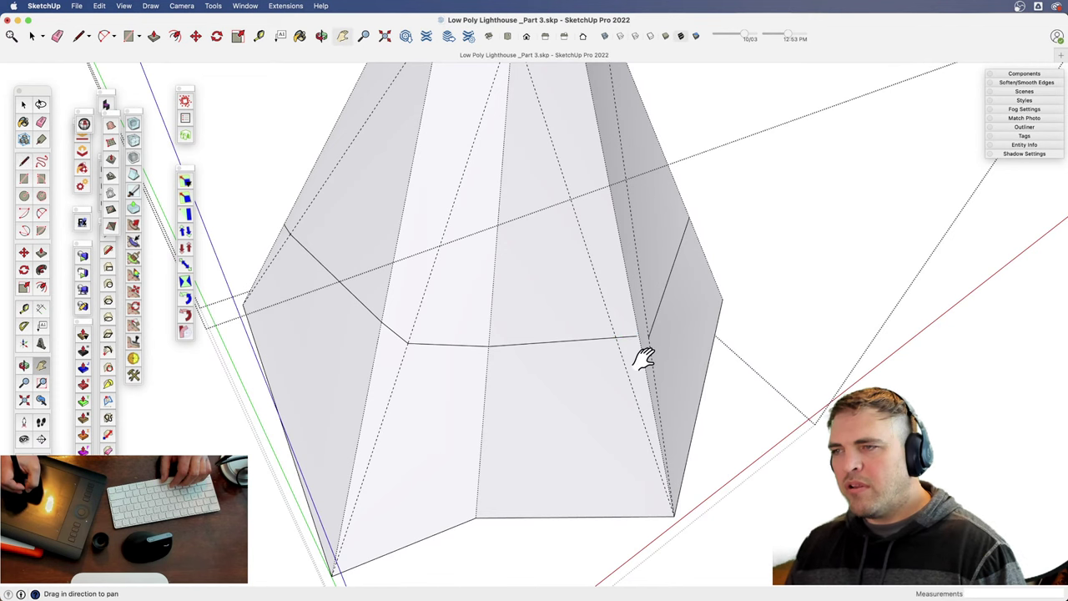
- Close the ring with short edges across the narrow ridge faces, joining the existing edge on the neighbouring broad face
middle_click_drag(643, 359, 499, 384)
scroll(473, 396, "up", 2)
middle_click_drag(535, 417, 516, 362, "shift")
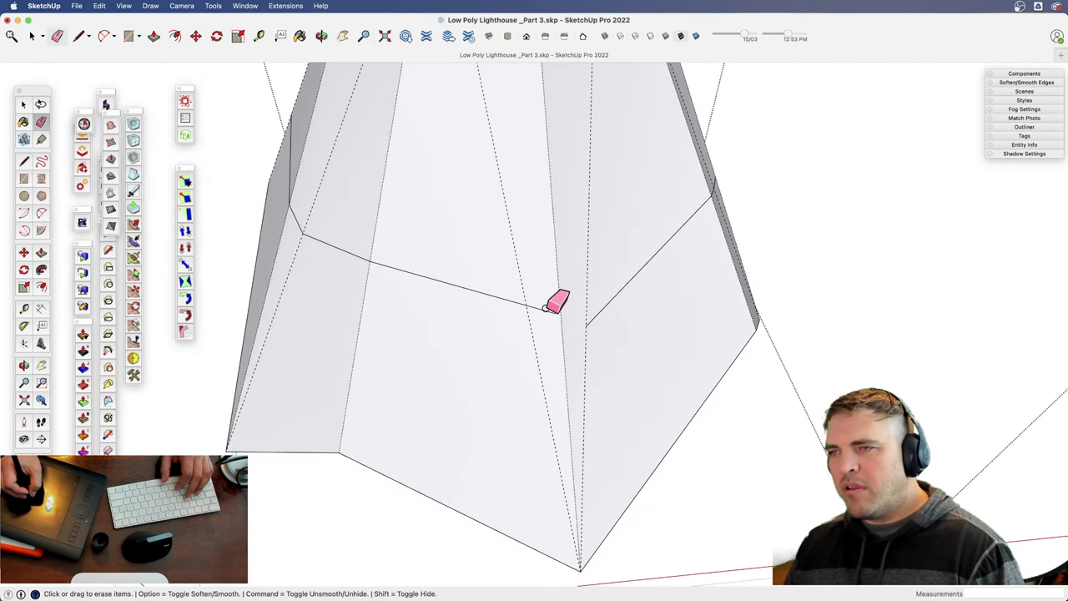
left_click(586, 325)
key("space")
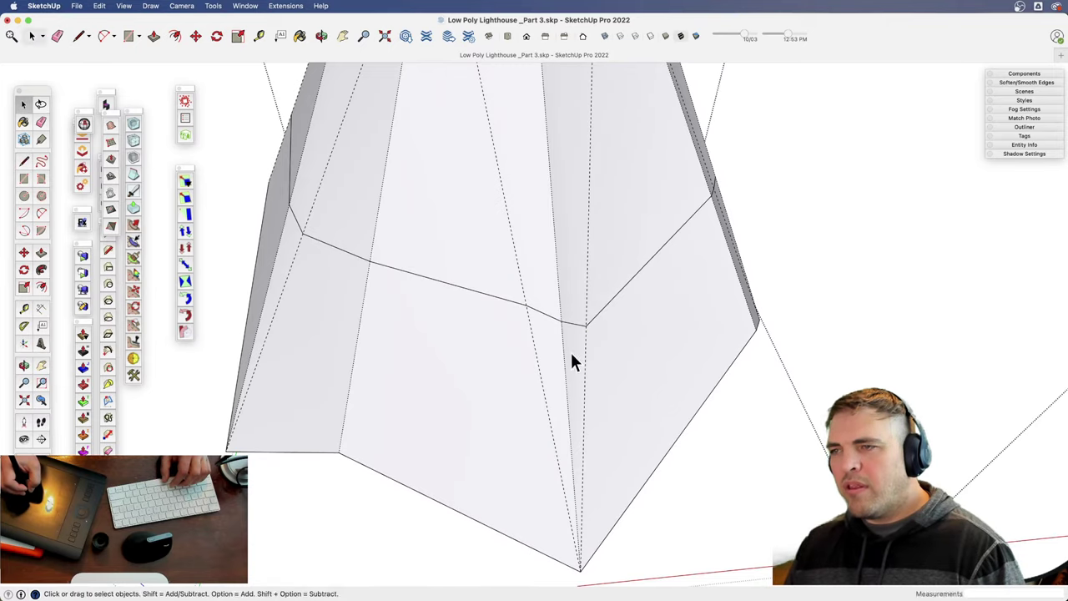
- Turn off the display of hidden geometry and select the front face below the ring on the branch tier
scroll(571, 352, "down", 5)
mouse_move(515, 396)
middle_mouse_down("shift")
mouse_move(496, 381)
mouse_move(541, 264)
mouse_move(554, 178)
mouse_move(451, 227)
middle_mouse_up("shift")
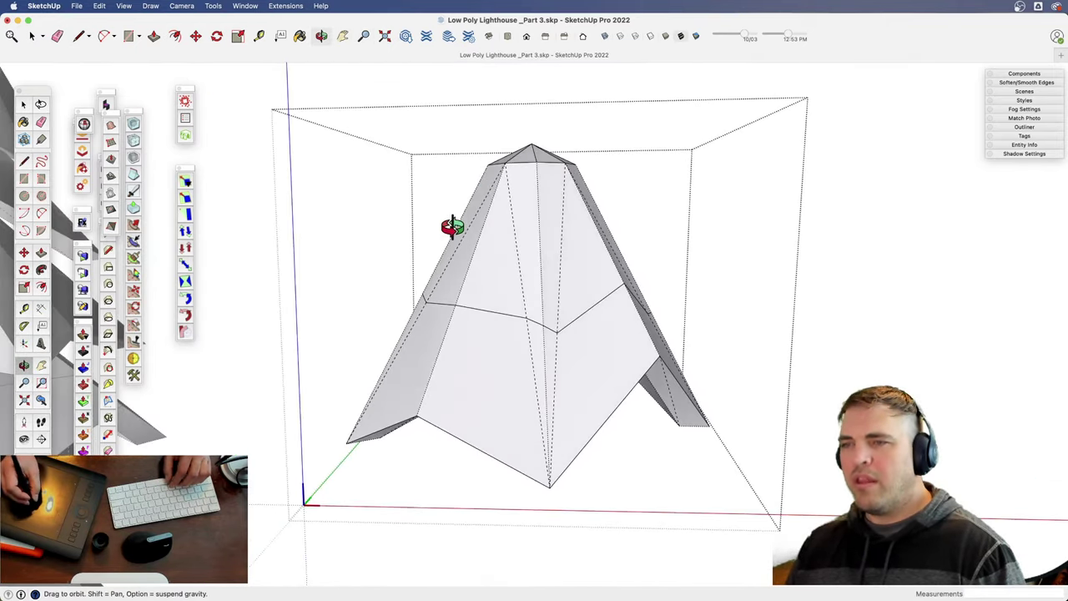
left_click(557, 377)
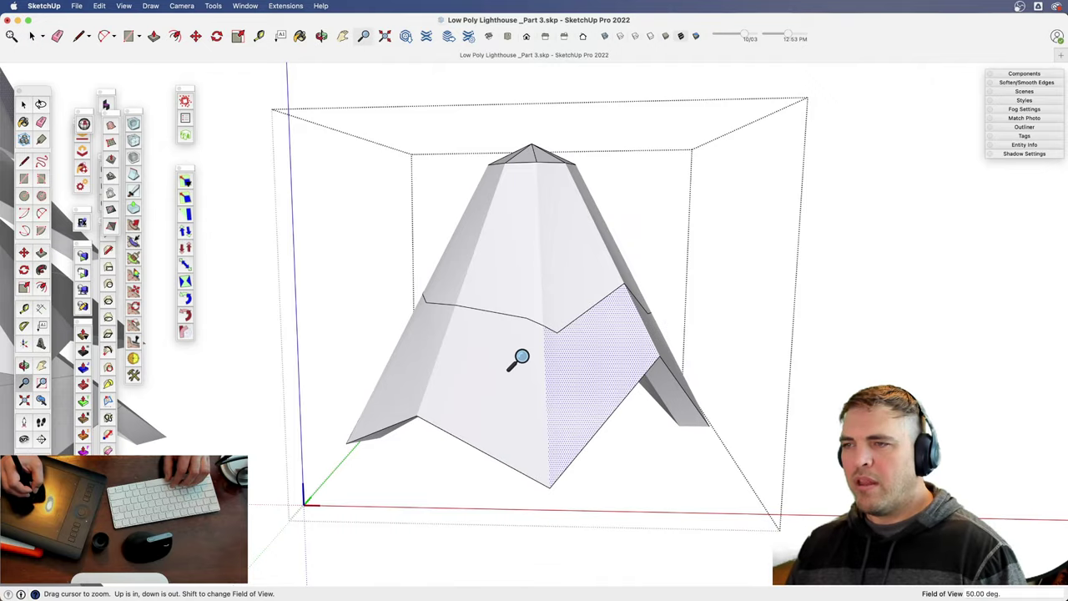
key("h")
key("o")
left_click_drag(531, 317, 412, 381)
key("z")
left_click_drag(511, 359, 511, 430)
key("o")
left_click_drag(502, 396, 445, 425)
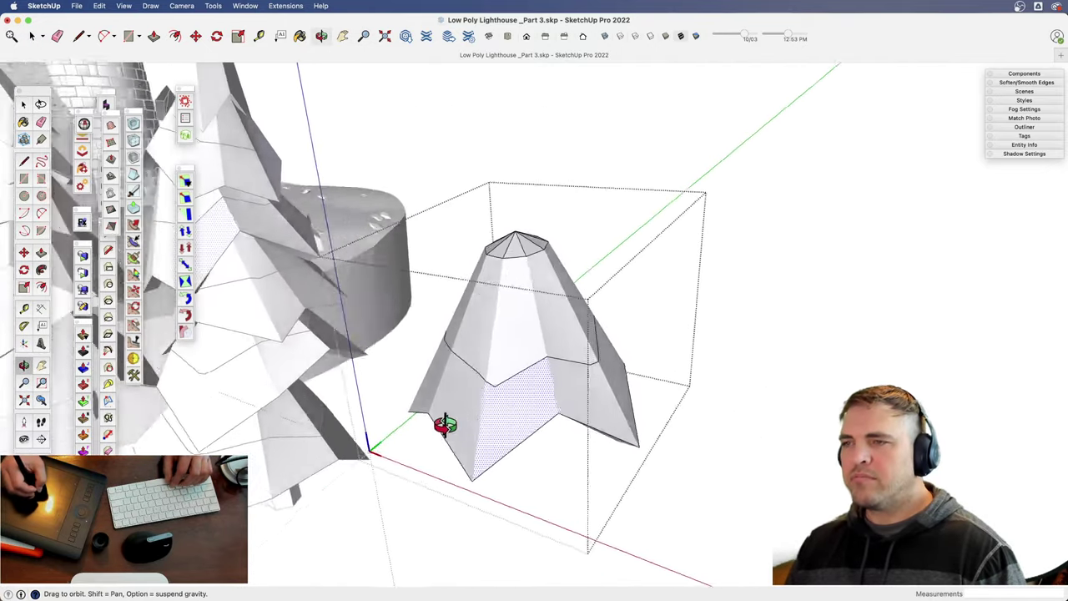
- Add the remaining outer faces below the ring, all the way around the tier, to the selection
mouse_move(444, 425)
middle_mouse_down()
mouse_move(322, 512)
mouse_move(445, 464)
mouse_move(612, 310)
middle_mouse_up()
scroll(574, 311, "up", 2)
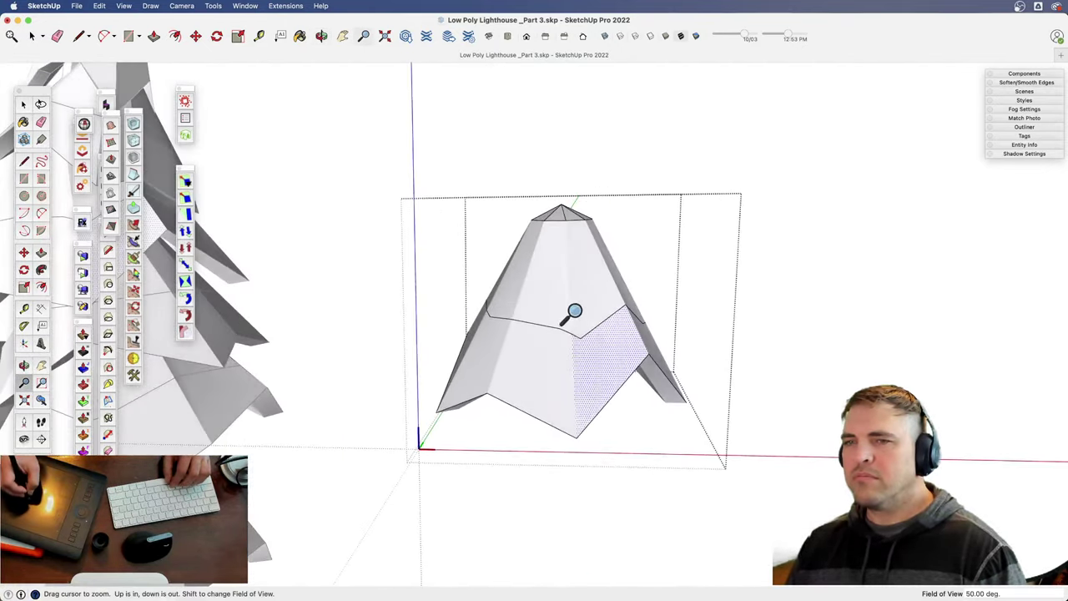
scroll(506, 369, "down", 2)
mouse_move(505, 370)
middle_mouse_down()
mouse_move(679, 369)
mouse_move(548, 418)
middle_mouse_up()
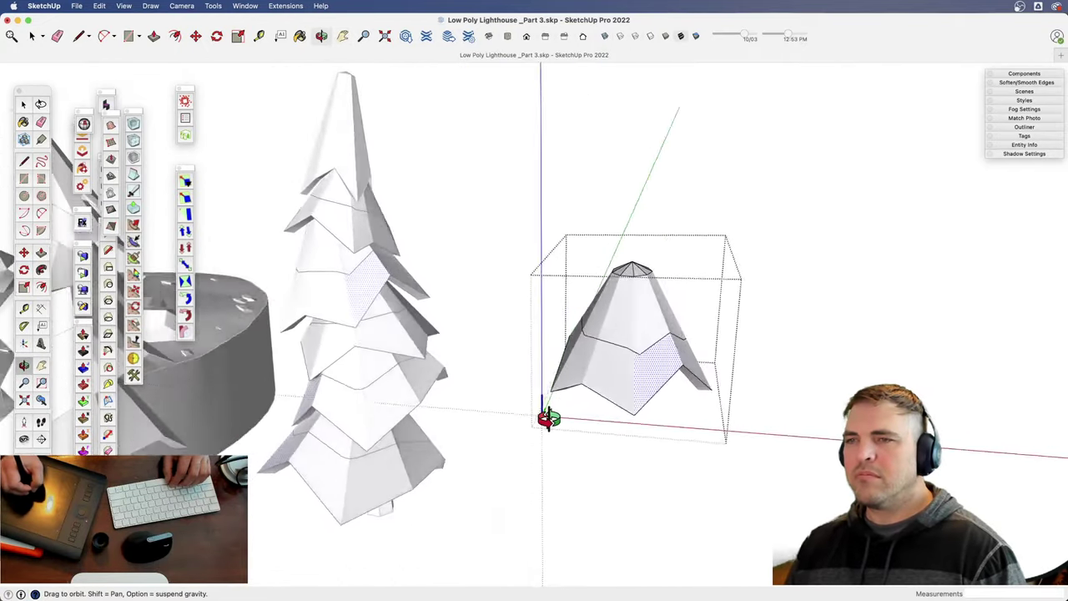
scroll(606, 316, "up", 3)
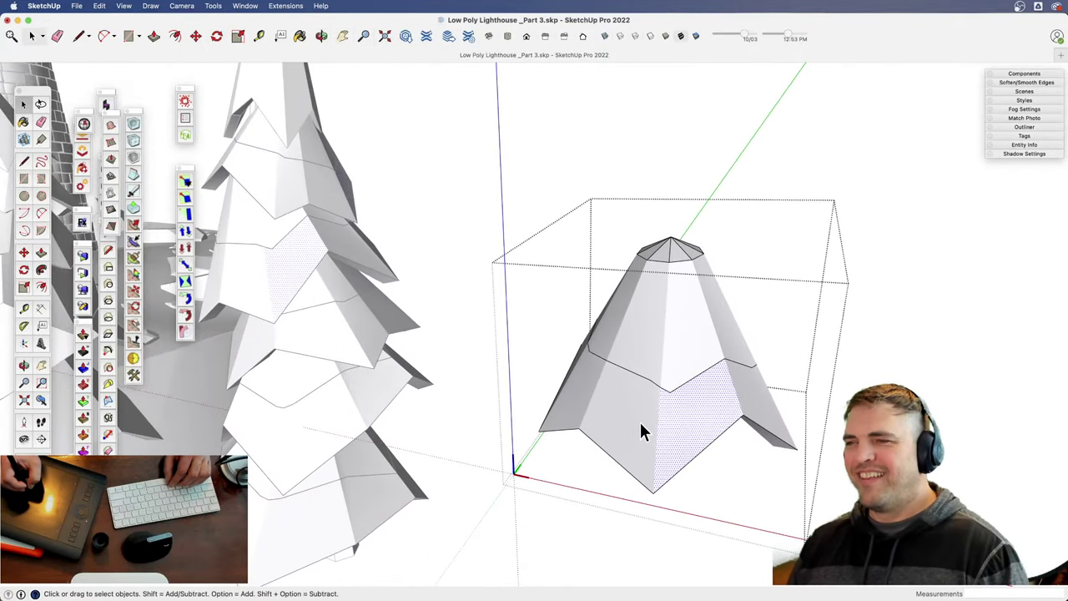
mouse_move(627, 396)
middle_mouse_down()
mouse_move(555, 375)
mouse_move(584, 436)
mouse_move(668, 376)
mouse_move(529, 445)
mouse_move(582, 453)
mouse_move(460, 424)
mouse_move(495, 362)
middle_mouse_up()
scroll(632, 434, "down", 2)
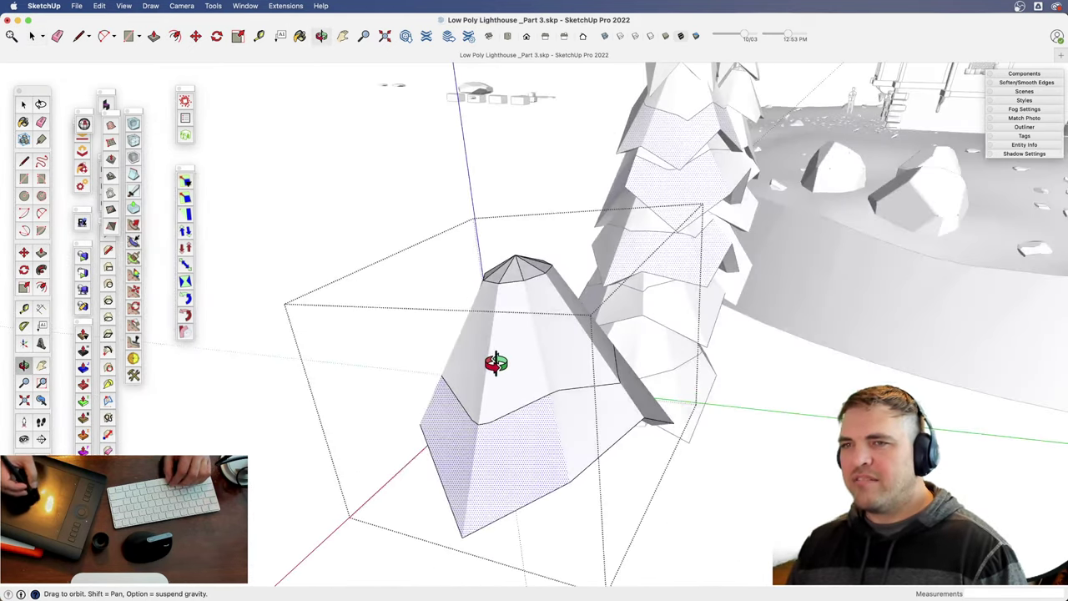
mouse_move(610, 417)
middle_mouse_down()
mouse_move(639, 376)
mouse_move(370, 405)
mouse_move(512, 439)
middle_mouse_up()
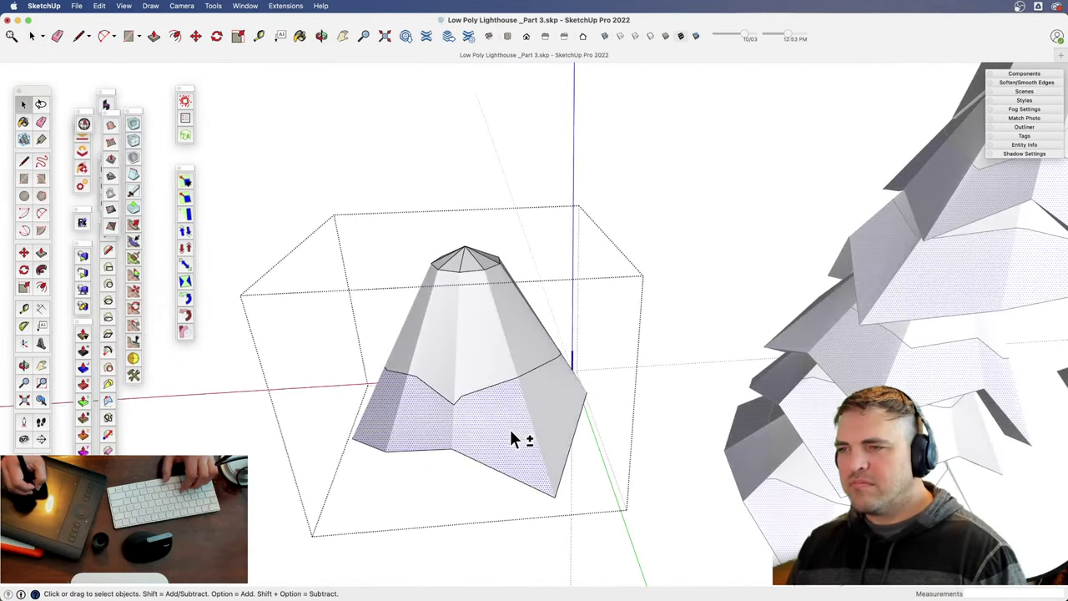
mouse_move(524, 385)
middle_mouse_down()
mouse_move(520, 429)
mouse_move(472, 425)
mouse_move(480, 394)
mouse_move(617, 387)
mouse_move(322, 267)
mouse_move(577, 415)
mouse_move(342, 317)
middle_mouse_up()
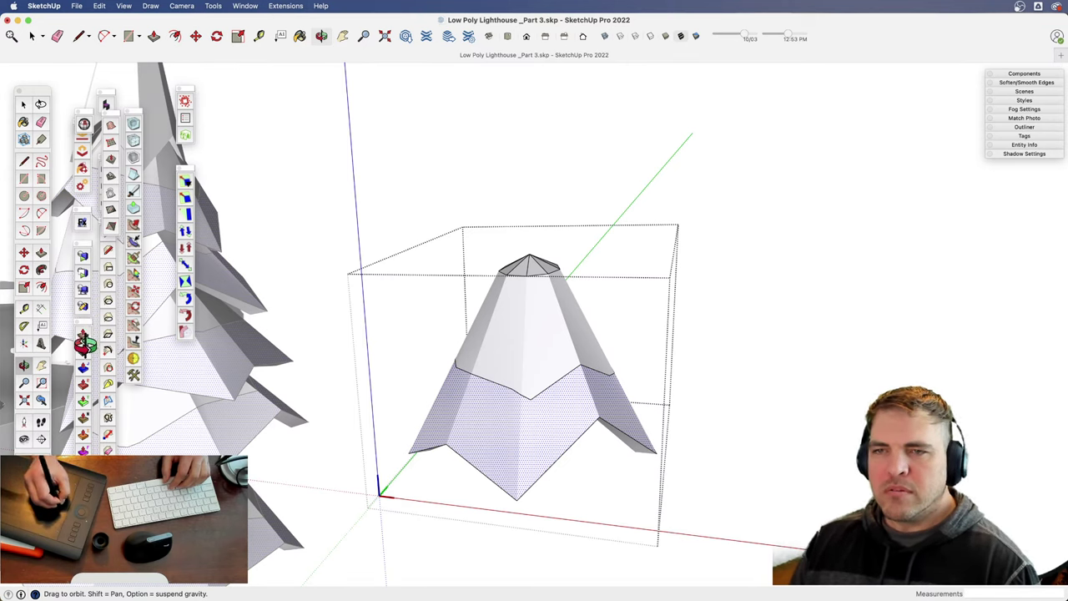
- Thicken the selected lower faces outward by 1 1/8" with Joint Push Pull, and leave the tier's editing context
key("space")
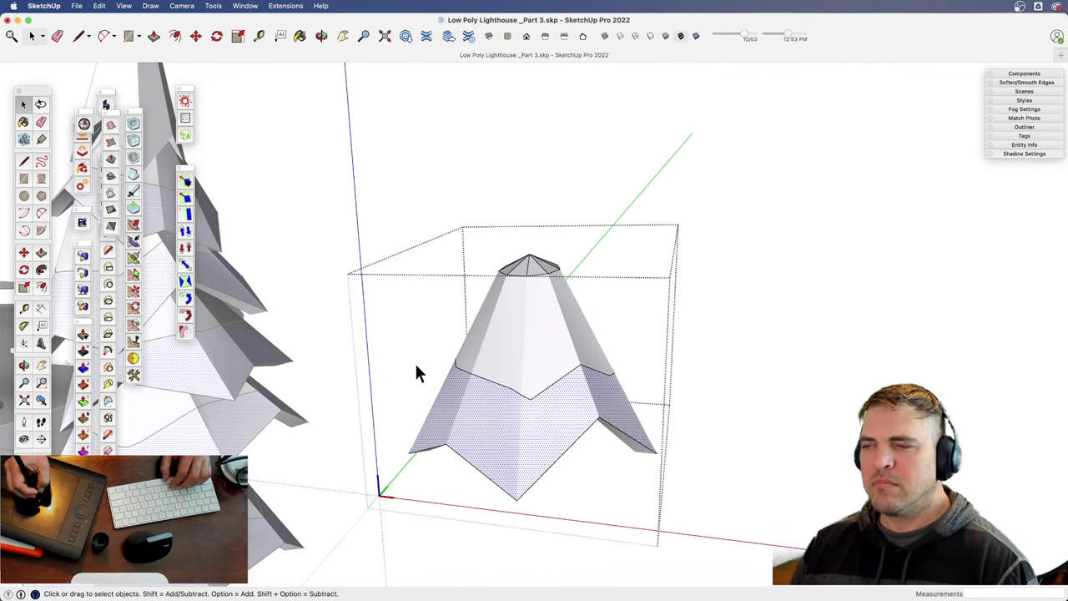
left_click_drag(86, 329, 226, 177)
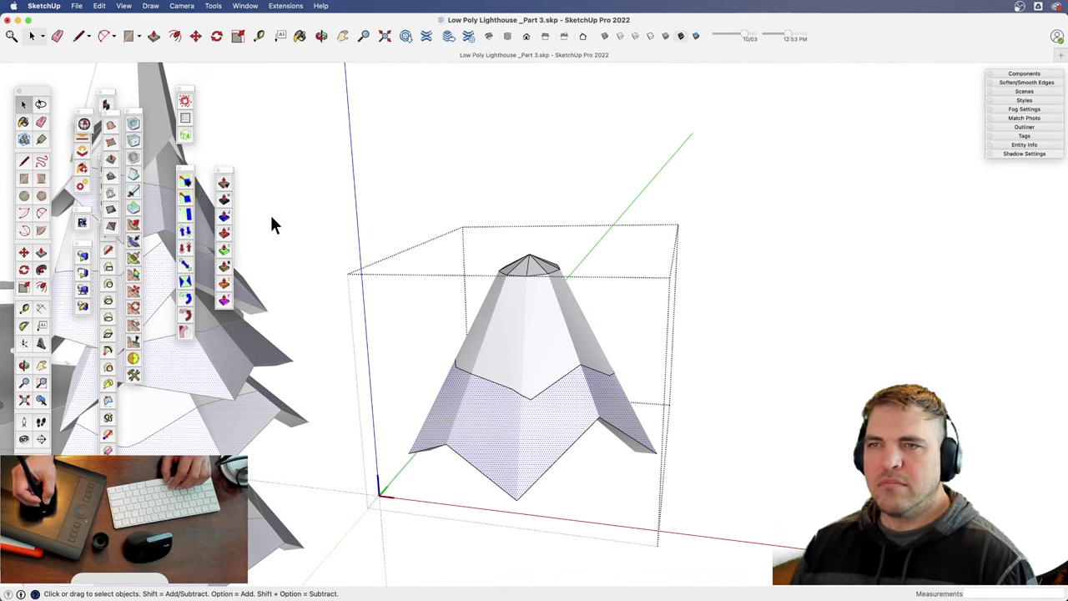
left_click(223, 217)
left_click(616, 404)
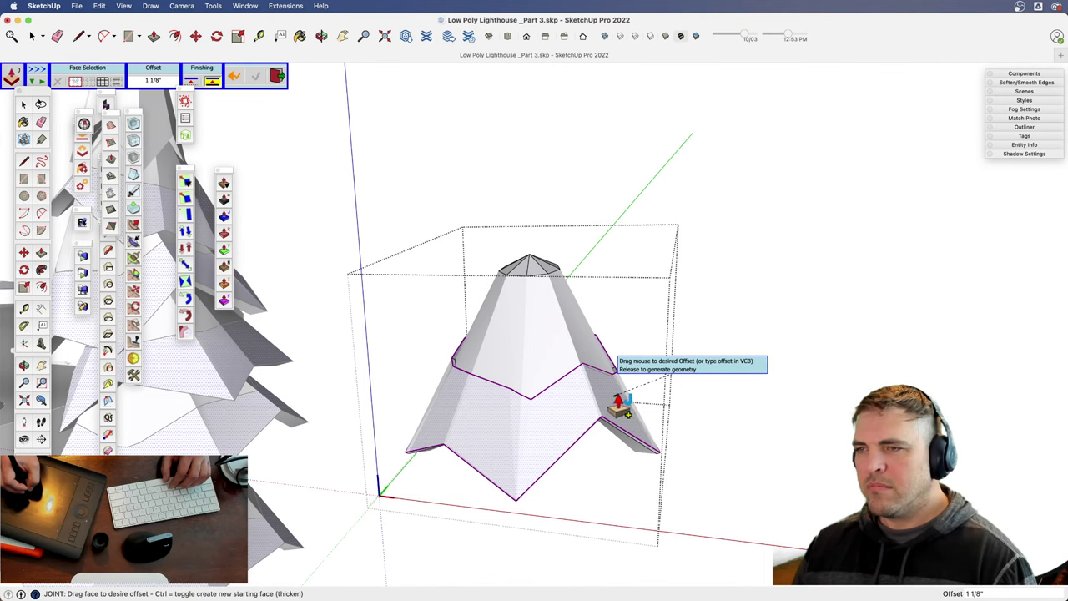
key("space")
left_click(699, 400)
- Examine the thickened lower band on the single tier and on the stacked tree beside it
key("z")
key("h")
left_click_drag(525, 259, 611, 437)
key("o")
middle_click_drag(611, 436, 610, 351)
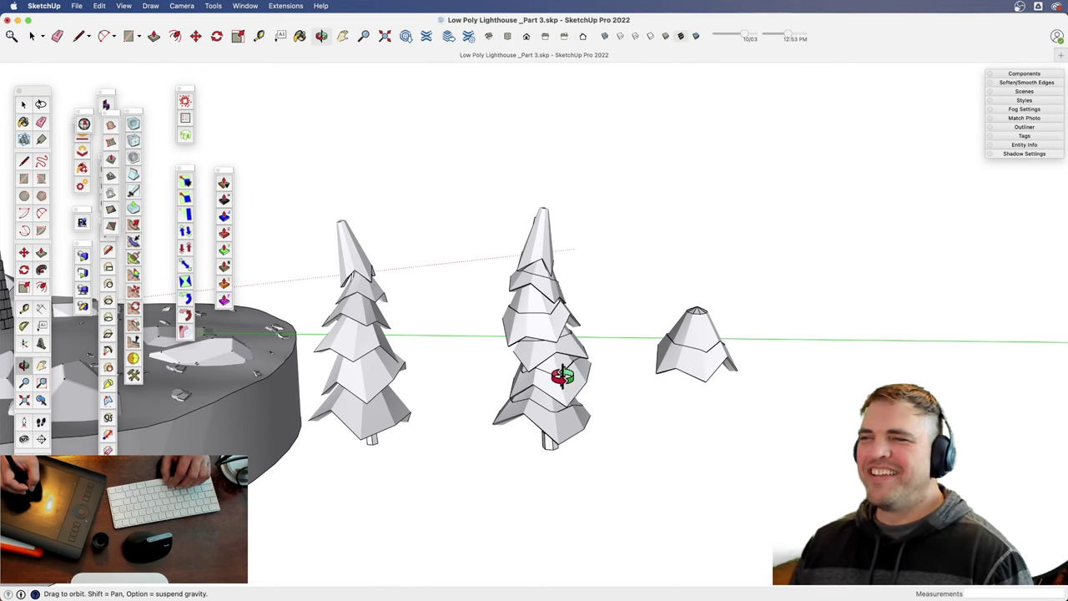
key("z")
left_click_drag(563, 388, 563, 275)
key("h")
left_click_drag(557, 365, 558, 407)
key("z")
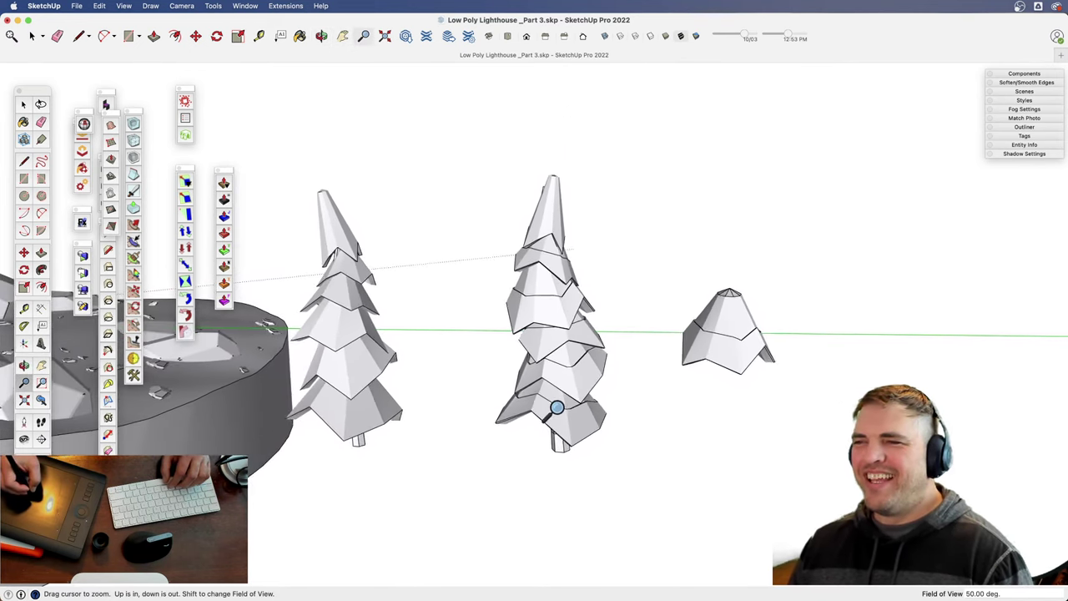
middle_click_drag(556, 407, 503, 359)
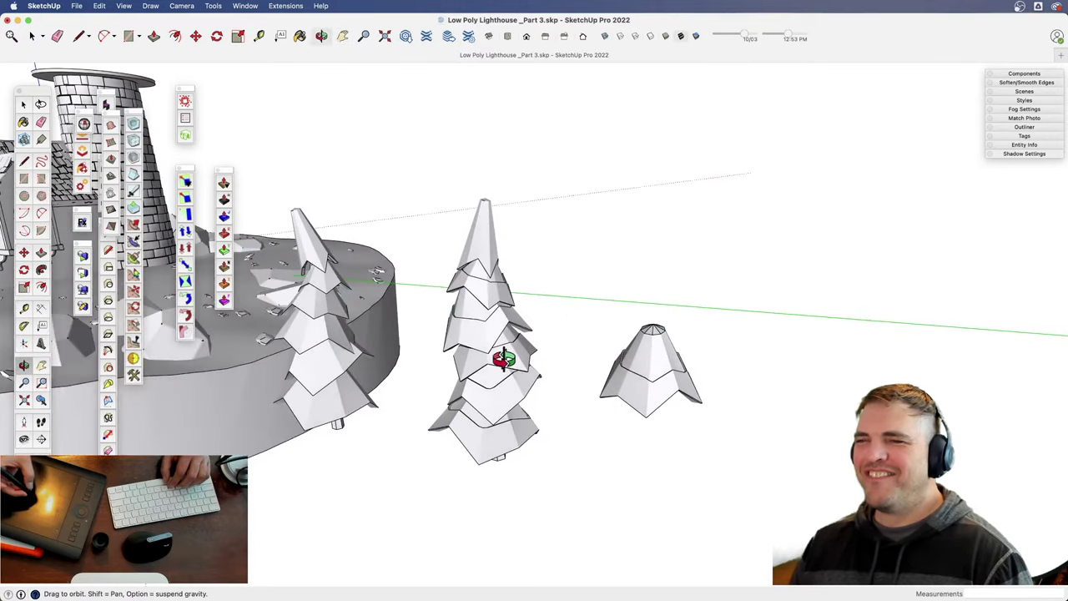
left_click_drag(489, 329, 494, 352, "shift")
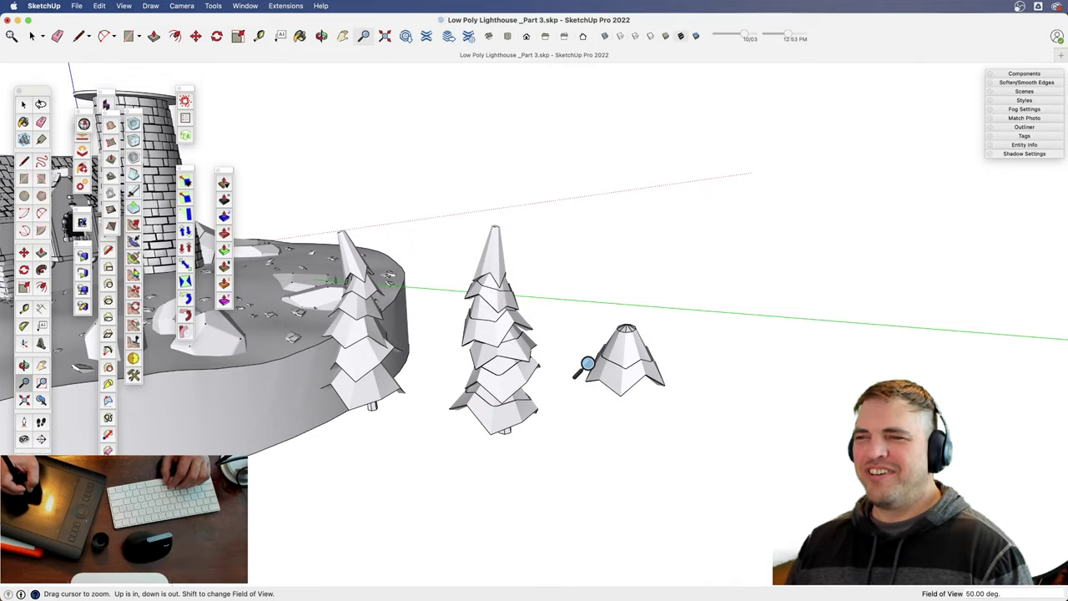
left_click_drag(520, 404, 547, 267)
left_click_drag(484, 366, 477, 457)
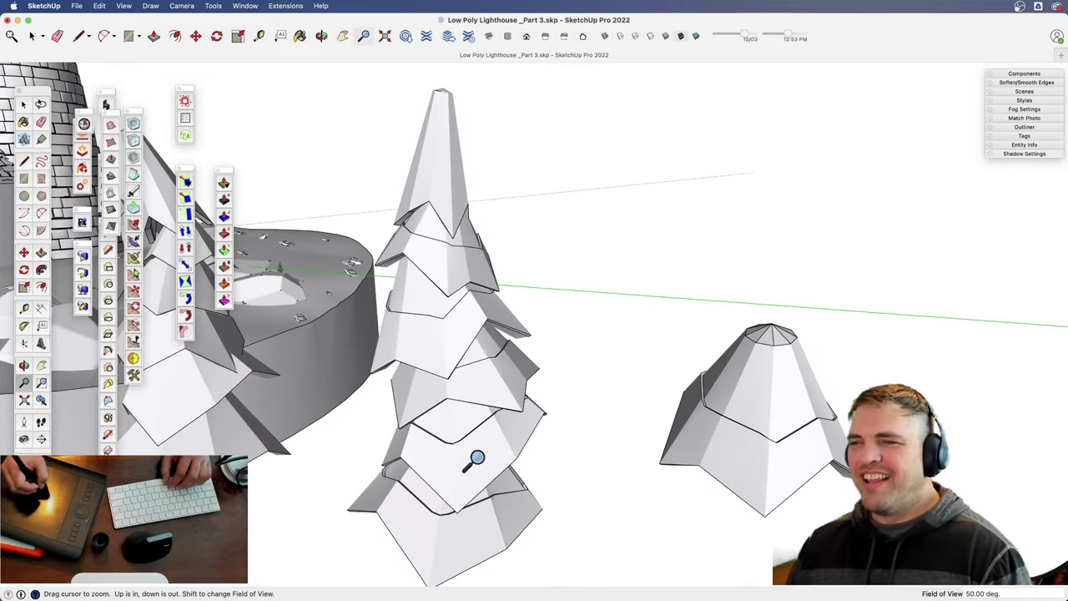
middle_click_drag(474, 460, 503, 381)
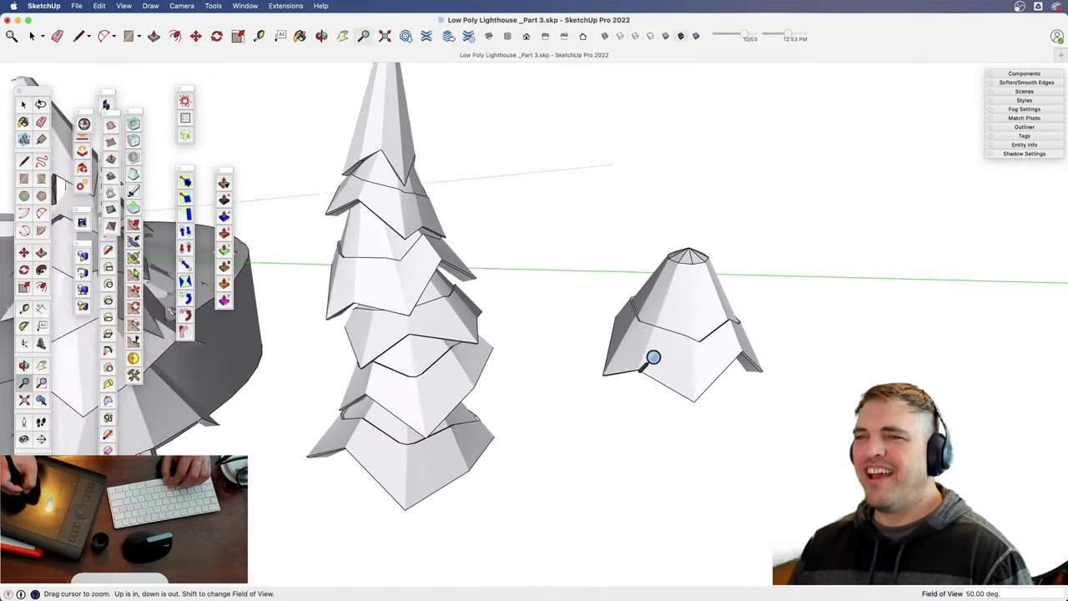
scroll(653, 357, "down", 2)
key("space")
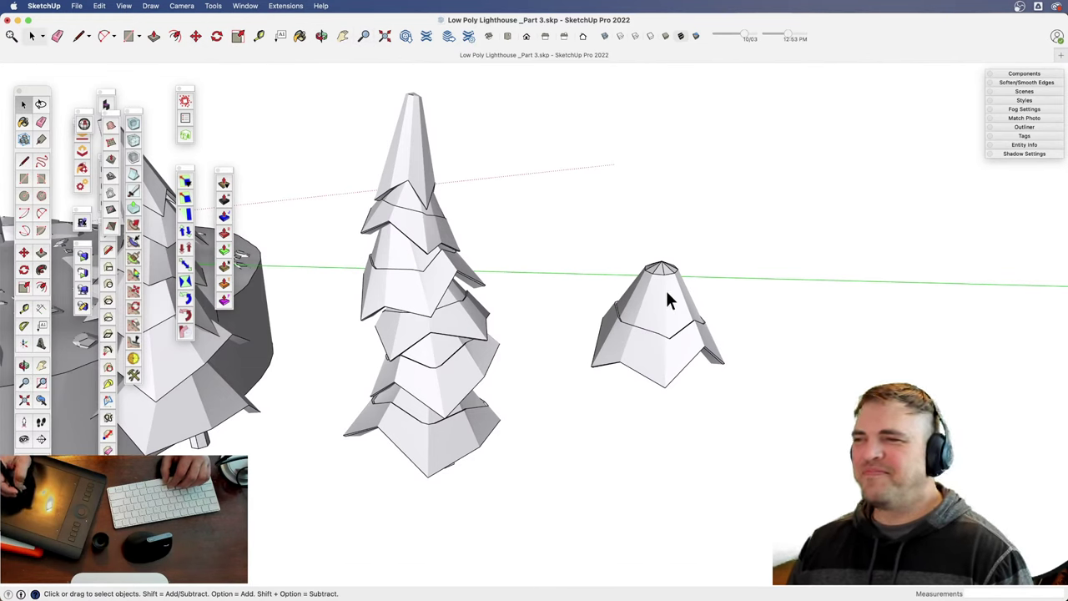
- Bring up the color picker, open the single branch tier for editing, and select its faces above the thickened band
left_click(32, 109)
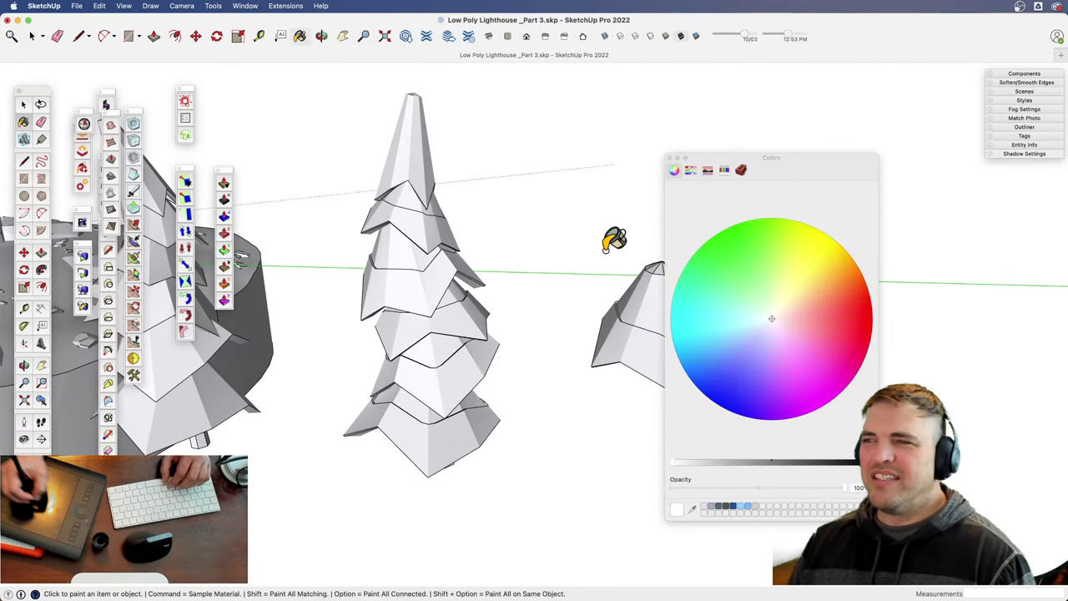
left_click_drag(815, 150, 931, 127)
key("space")
double_click(649, 288)
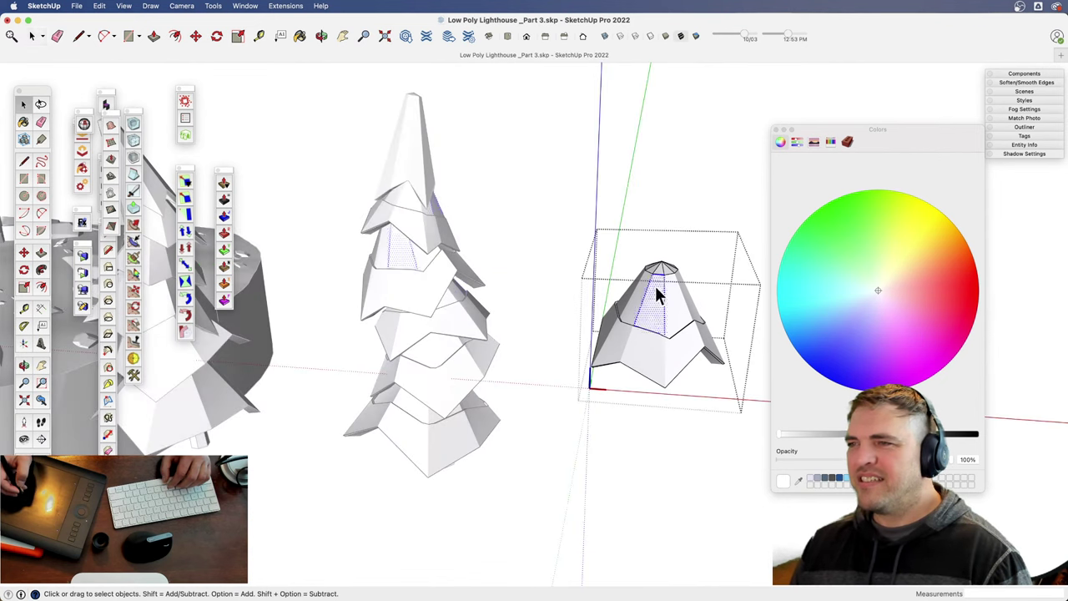
triple_click(650, 288)
middle_click_drag(650, 289, 669, 224)
double_click(648, 323, "alt+shift")
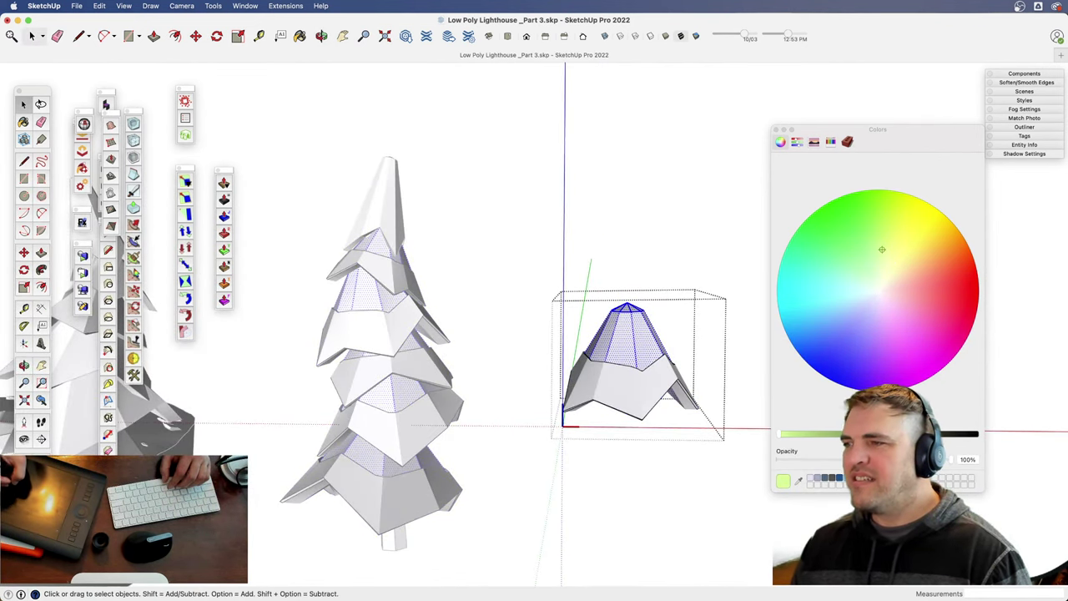
- Paint the selected upper faces of the tier with a darkened yellowish green
key("b")
left_click(850, 434)
left_click(636, 340)
- Select the thickened lower band of the tier and paint it a very pale, almost white blue-green like snow
key("h")
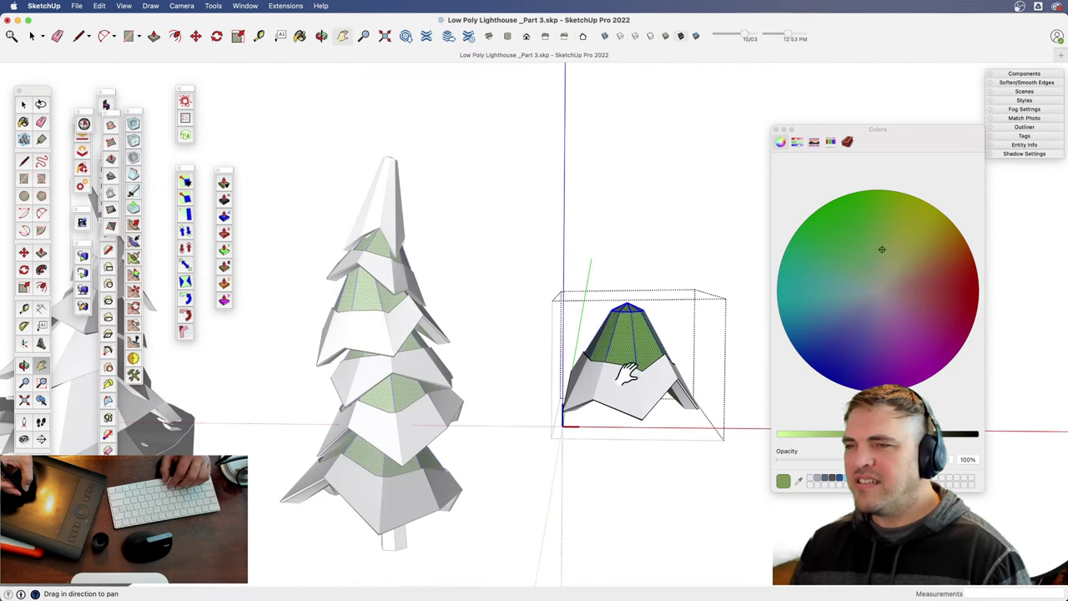
middle_click_drag(628, 372, 608, 309)
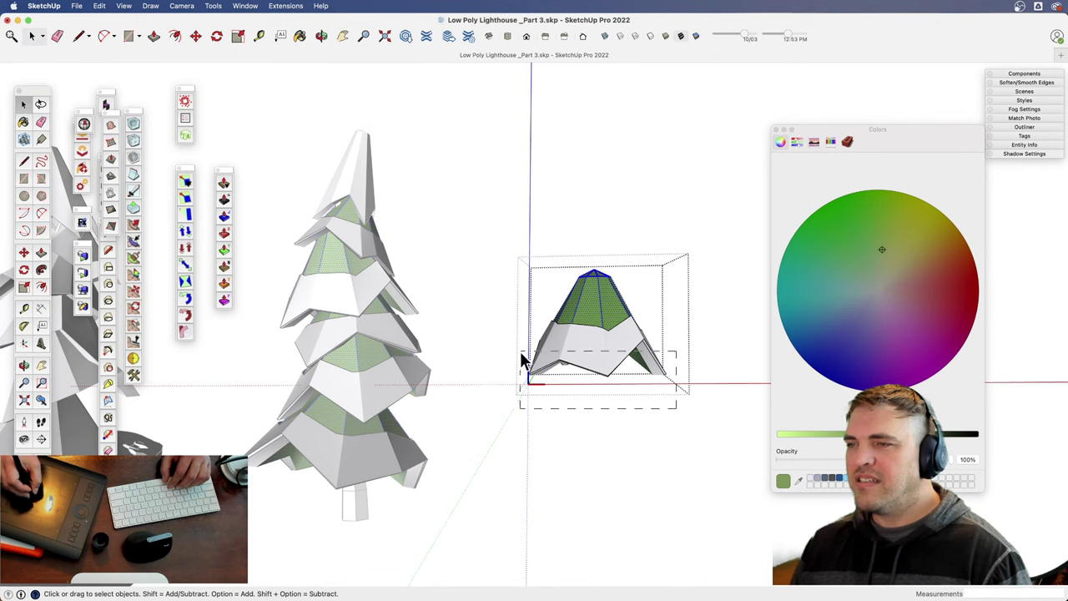
left_click_drag(520, 357, 522, 359)
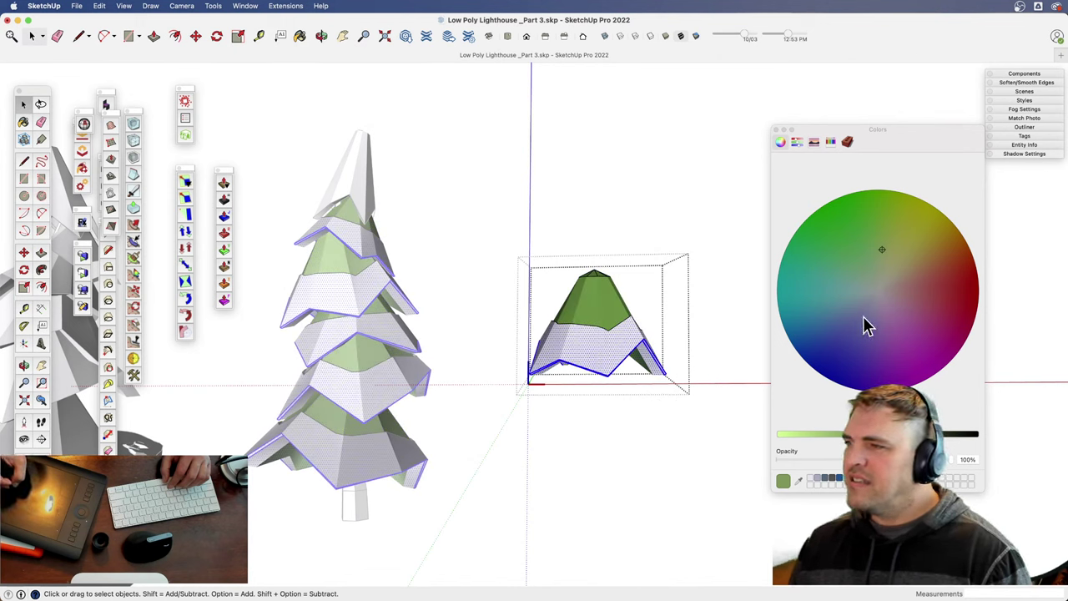
left_click(872, 290)
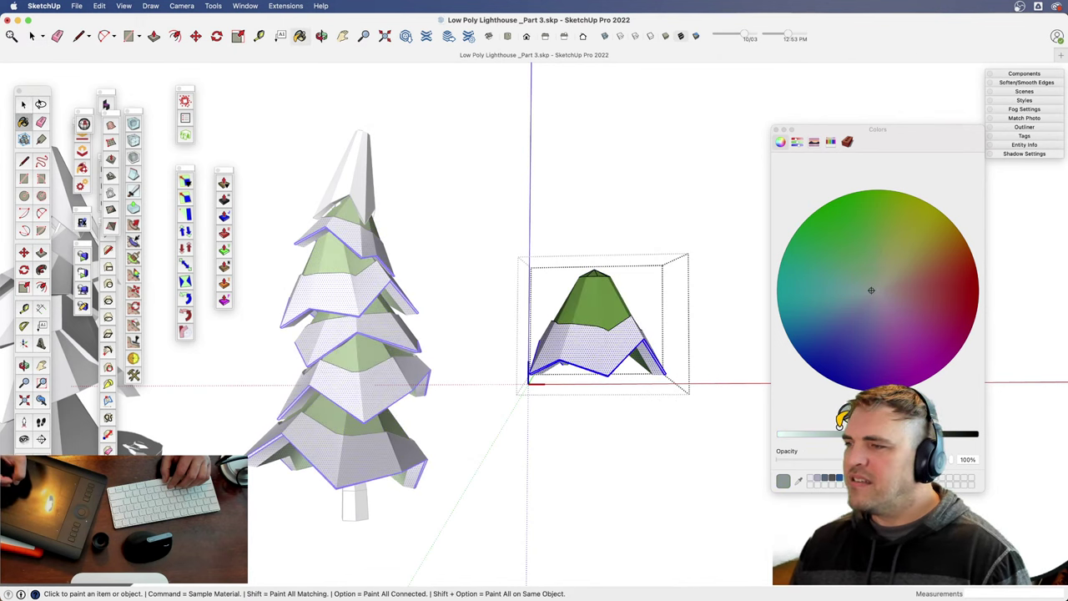
left_click_drag(795, 433, 782, 433)
left_click(644, 349)
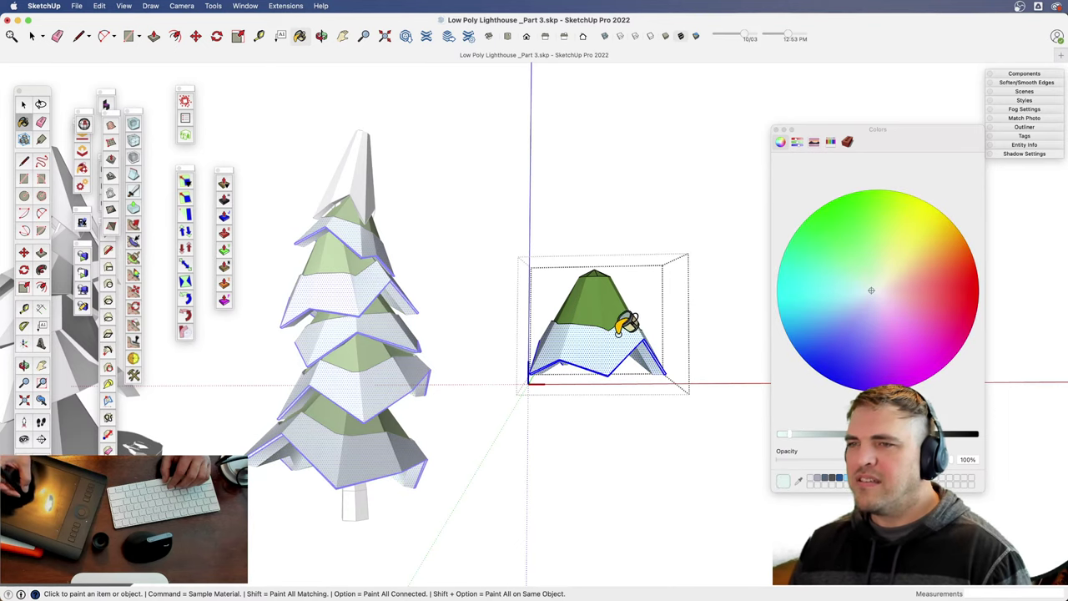
- Select the inner underside faces of the single branch tier and paint them a dark green
middle_click_drag(624, 326, 570, 232)
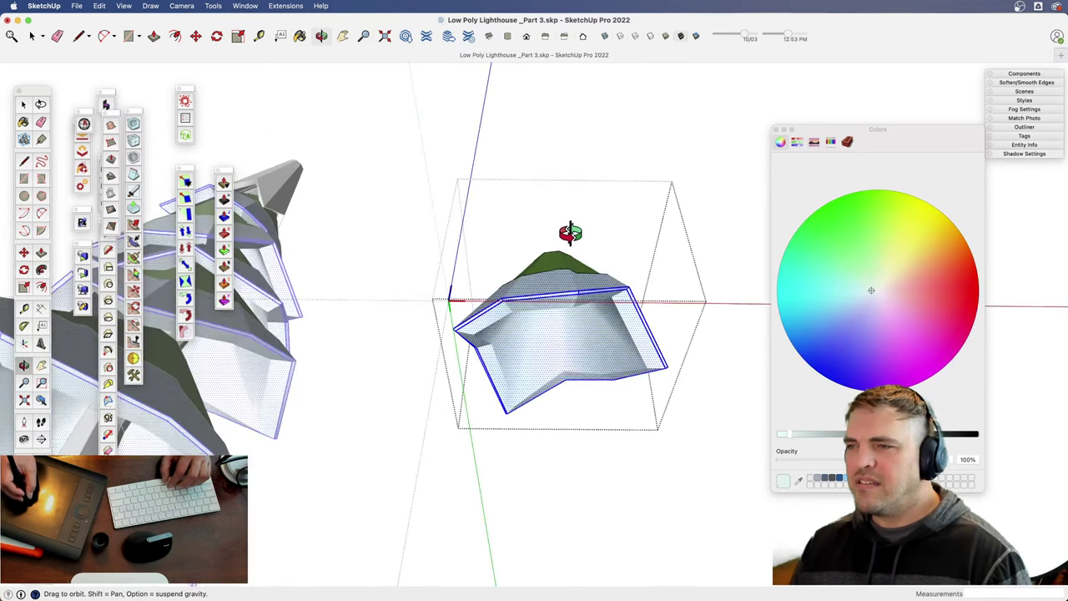
key("space")
left_click(592, 343)
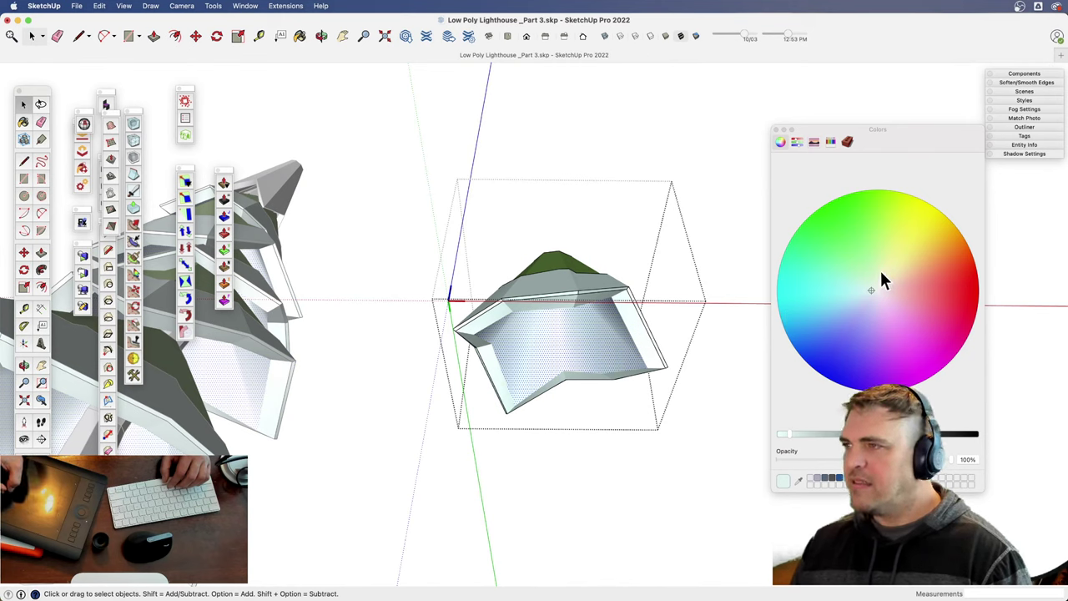
left_click(880, 259)
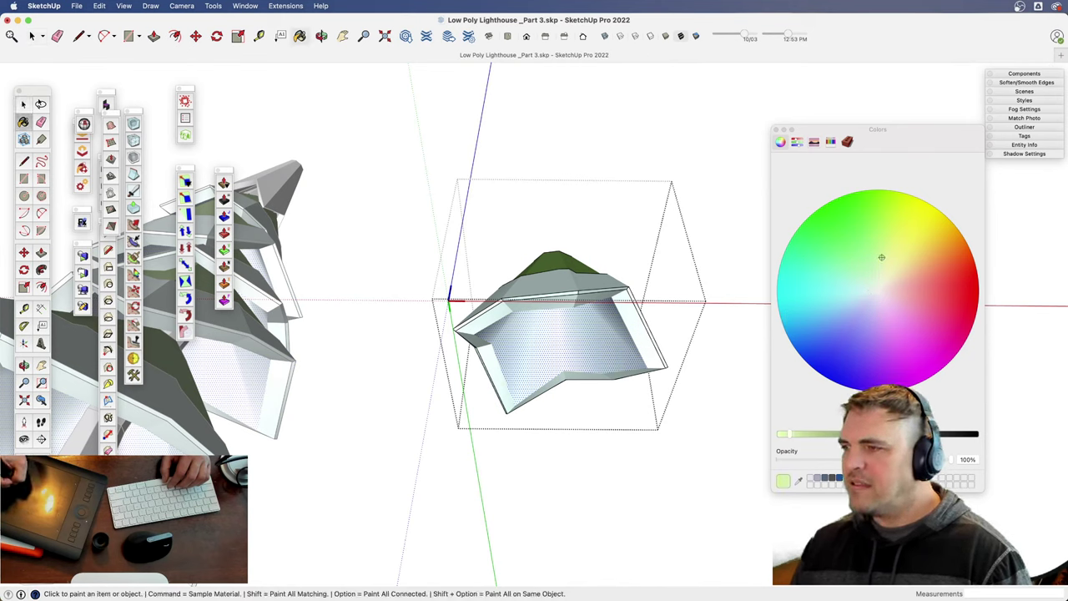
left_click(631, 350)
key("space")
left_click(721, 423)
- Open the painted tree for editing and shift its unpainted top cone slightly over the uppermost tier
key("z")
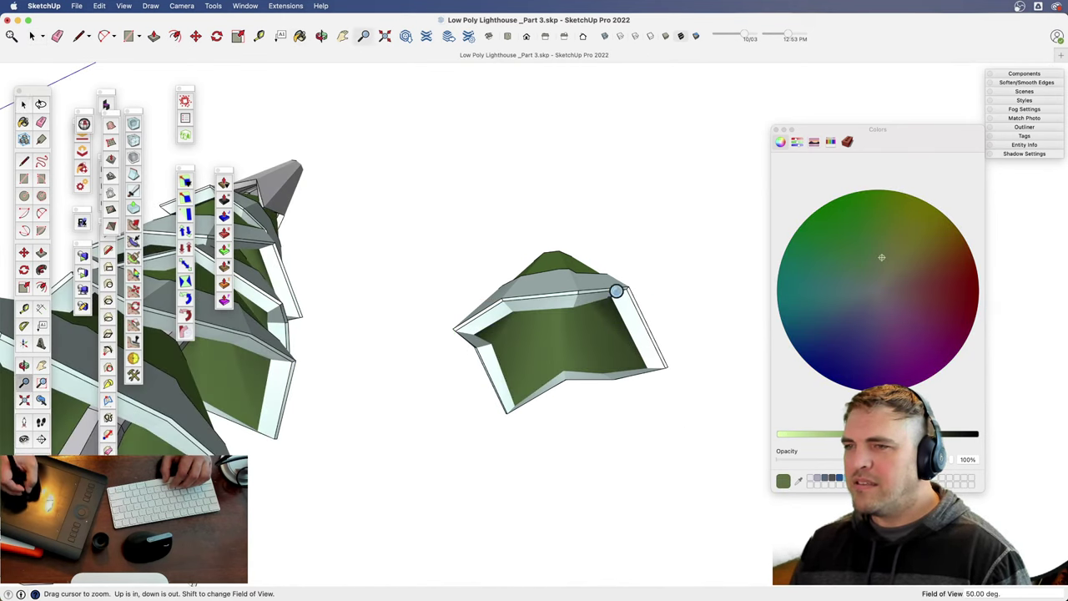
middle_click_drag(616, 290, 566, 316)
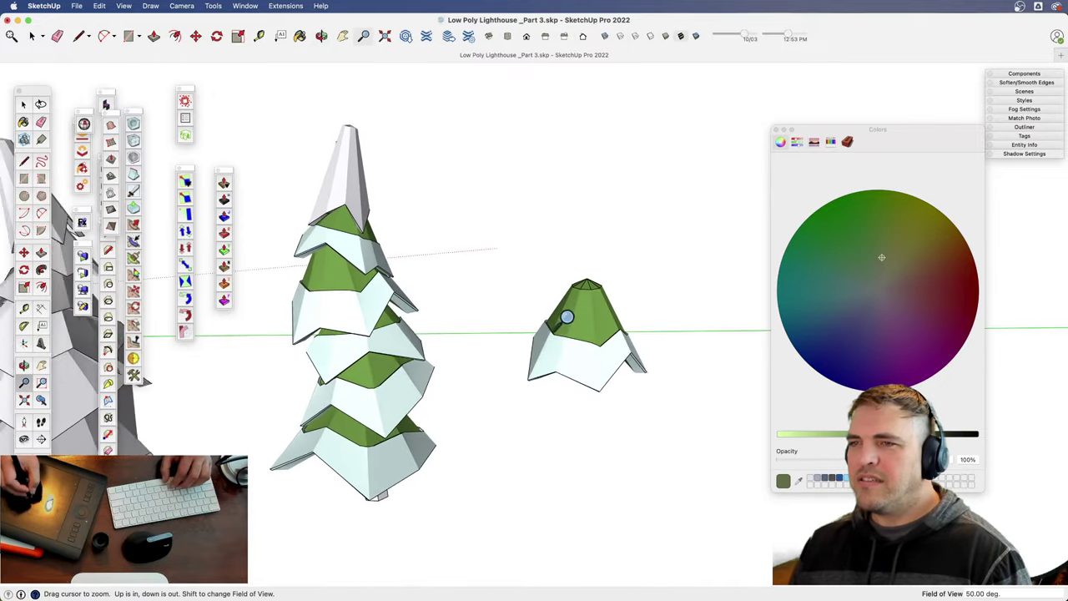
left_click_drag(566, 316, 509, 386)
middle_click_drag(451, 390, 638, 417, "shift")
middle_click_drag(639, 417, 561, 355)
left_click(591, 304)
double_click(560, 353)
key("m")
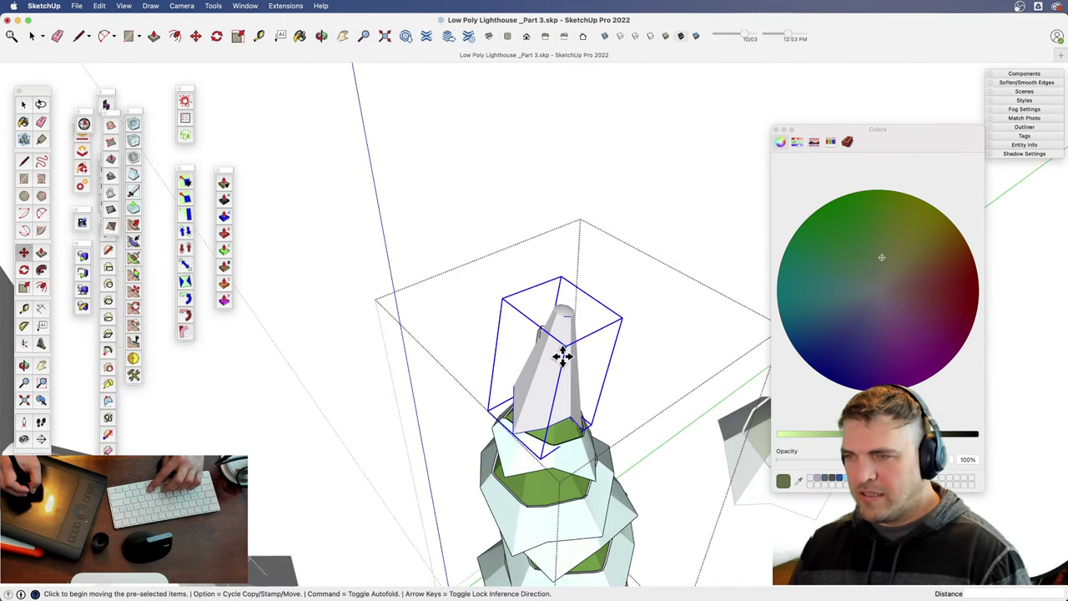
left_click(561, 354)
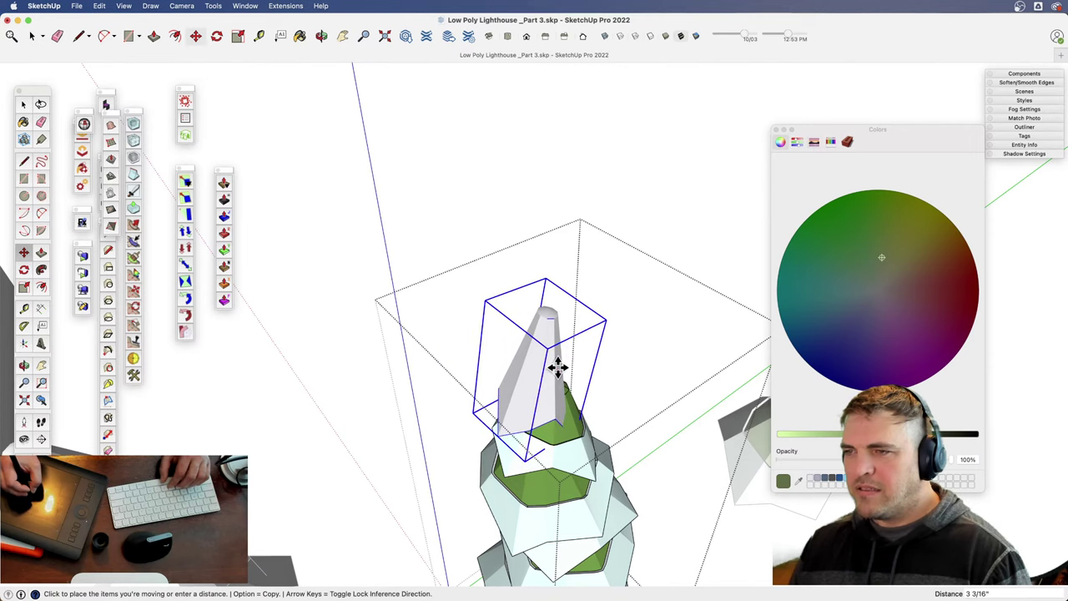
left_click(566, 375)
key("space")
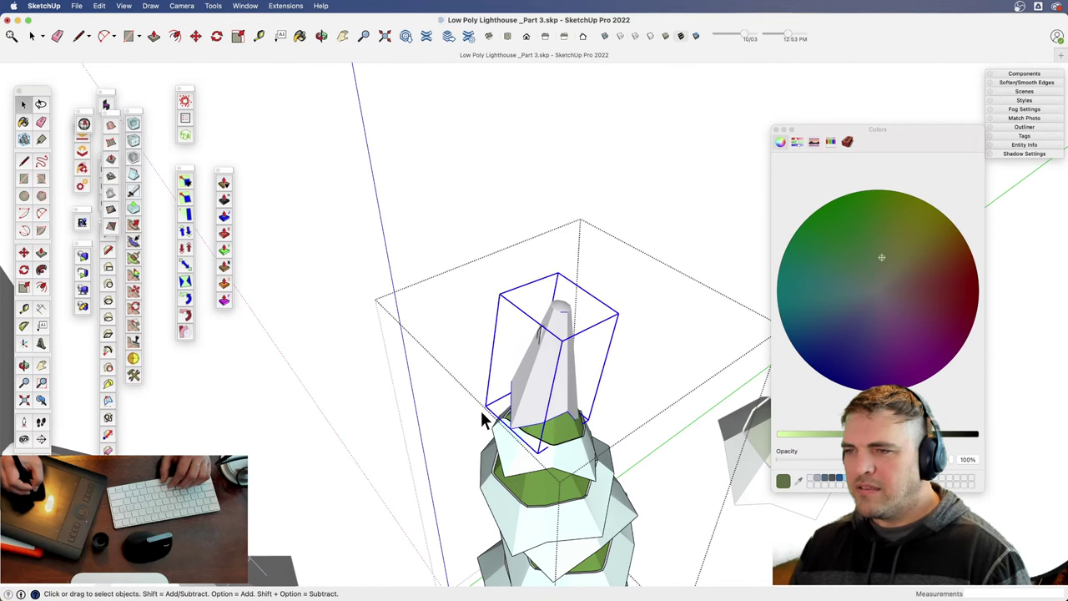
left_click(395, 421)
- Open the painted tree for editing and paint its trunk a dark, muted brown
key("o")
left_click_drag(537, 375, 564, 344)
key("z")
key("o")
middle_click_drag(564, 342, 567, 315)
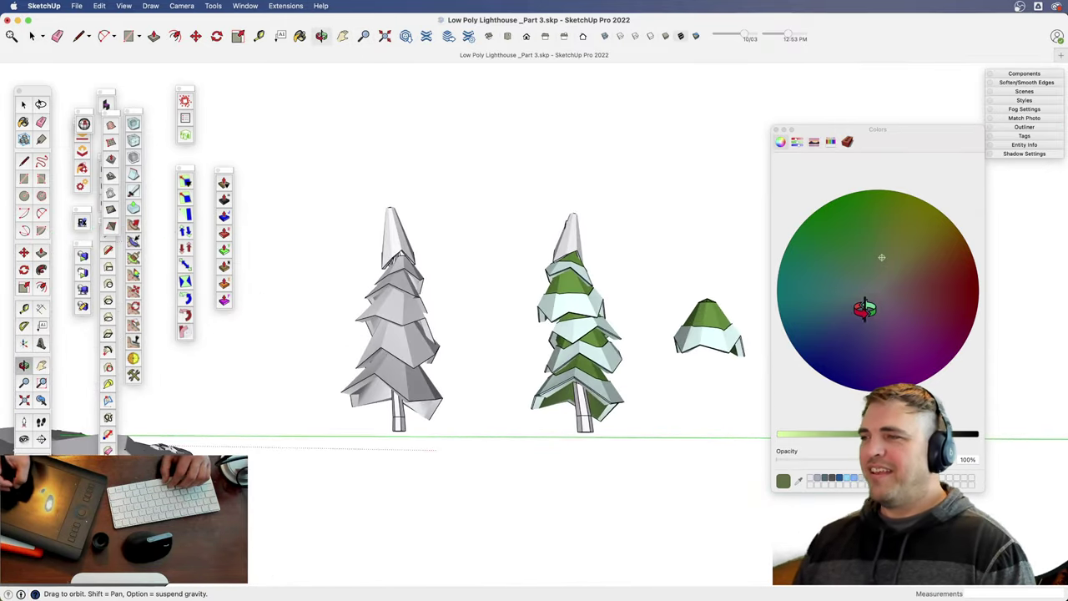
left_click(916, 274)
key("space")
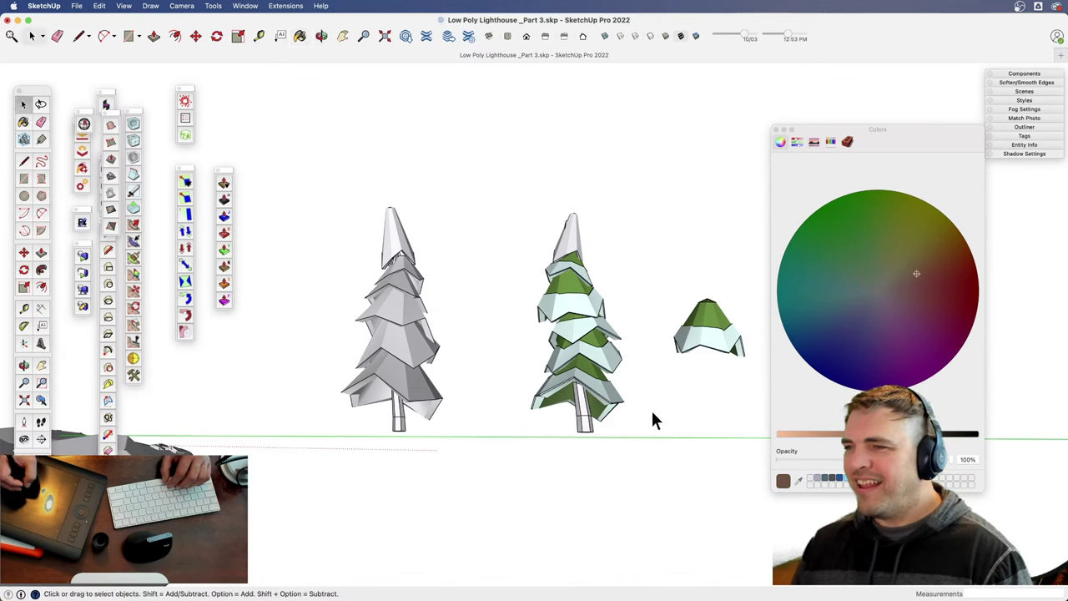
left_click(588, 430)
double_click(588, 421)
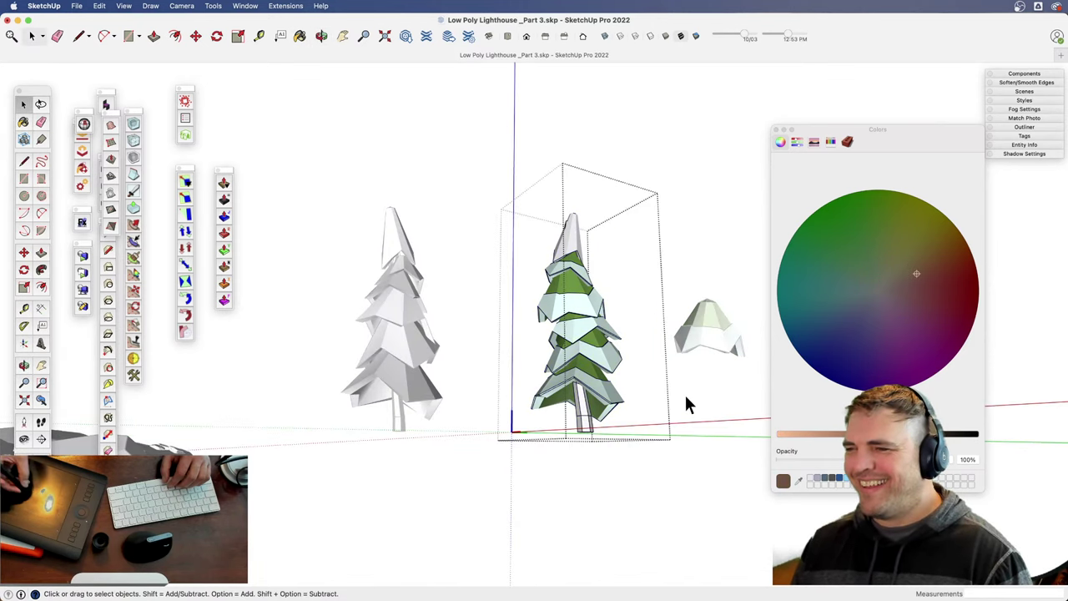
left_click(916, 273)
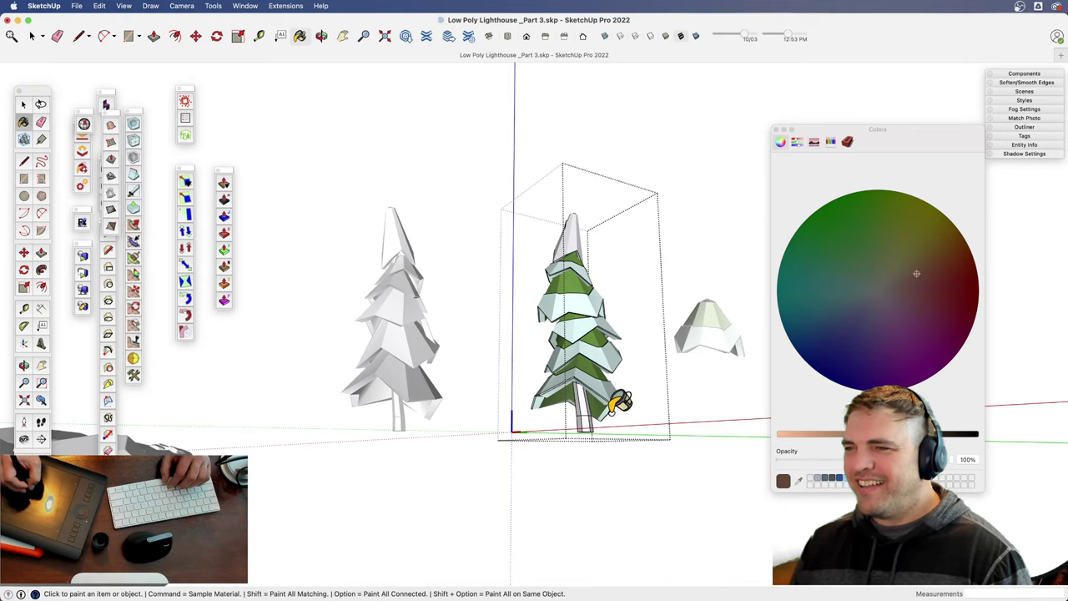
left_click(583, 414)
key("space")
left_click(576, 486)
- Examine the colored tree, the uncolored tree and the single tier from several angles and distances beside the island
mouse_move(593, 408)
middle_mouse_down()
mouse_move(540, 498)
mouse_move(514, 519)
mouse_move(559, 448)
mouse_move(550, 517)
middle_mouse_up()
mouse_move(559, 417)
middle_mouse_down("shift")
mouse_move(483, 469)
mouse_move(559, 403)
mouse_move(571, 424)
middle_mouse_up("shift")
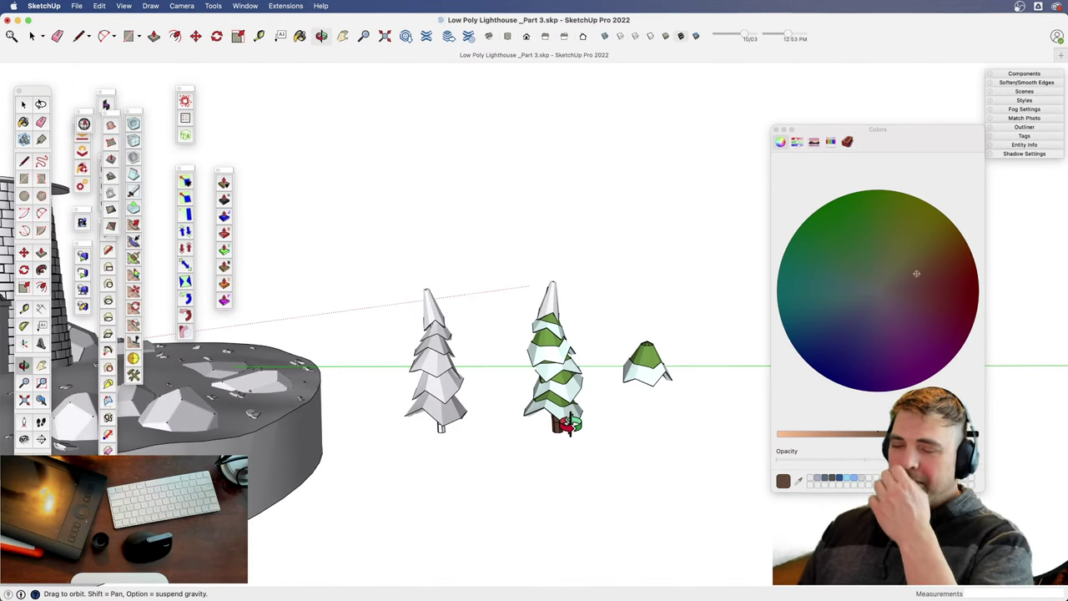
middle_click_drag(563, 353, 580, 405, "shift")
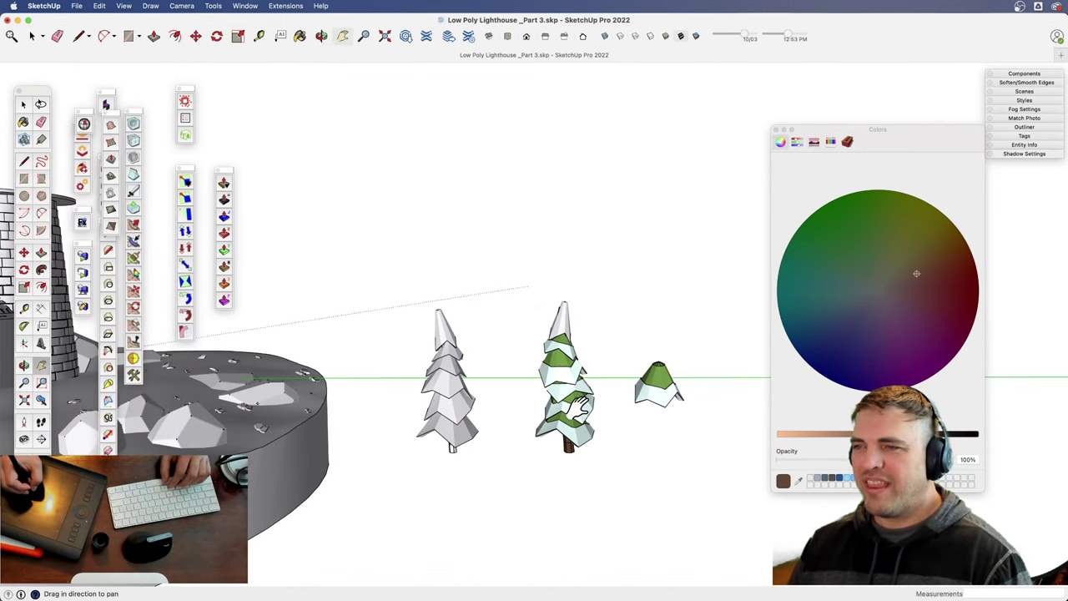
key("z")
left_click_drag(580, 407, 598, 282)
key("h")
left_click_drag(569, 493, 463, 423)
key("o")
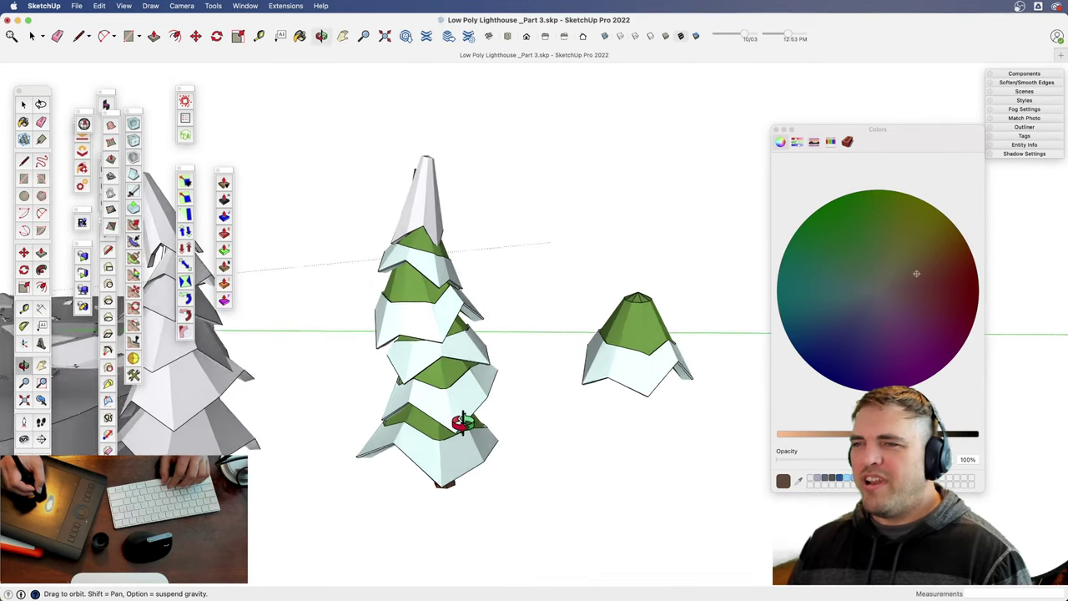
middle_click_drag(463, 421, 508, 404)
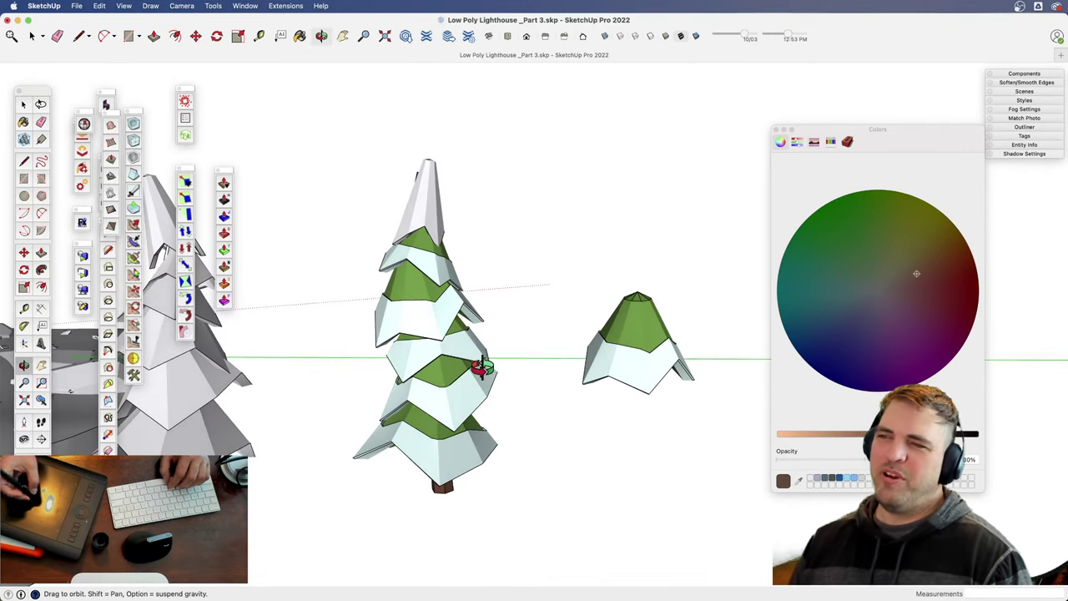
middle_click_drag(469, 340, 500, 472)
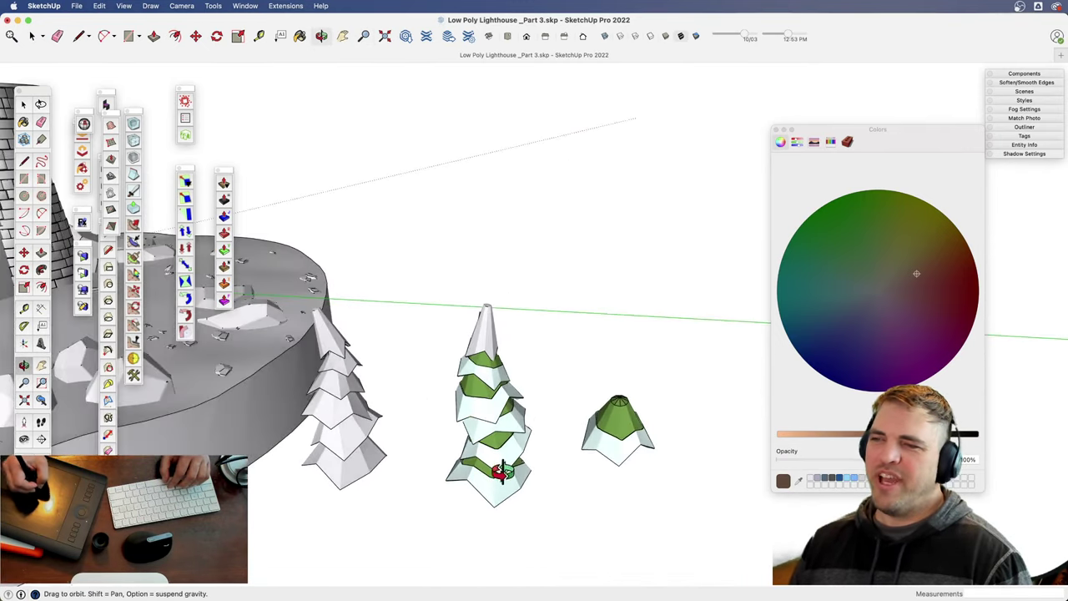
middle_click_drag(598, 451, 544, 394, "shift")
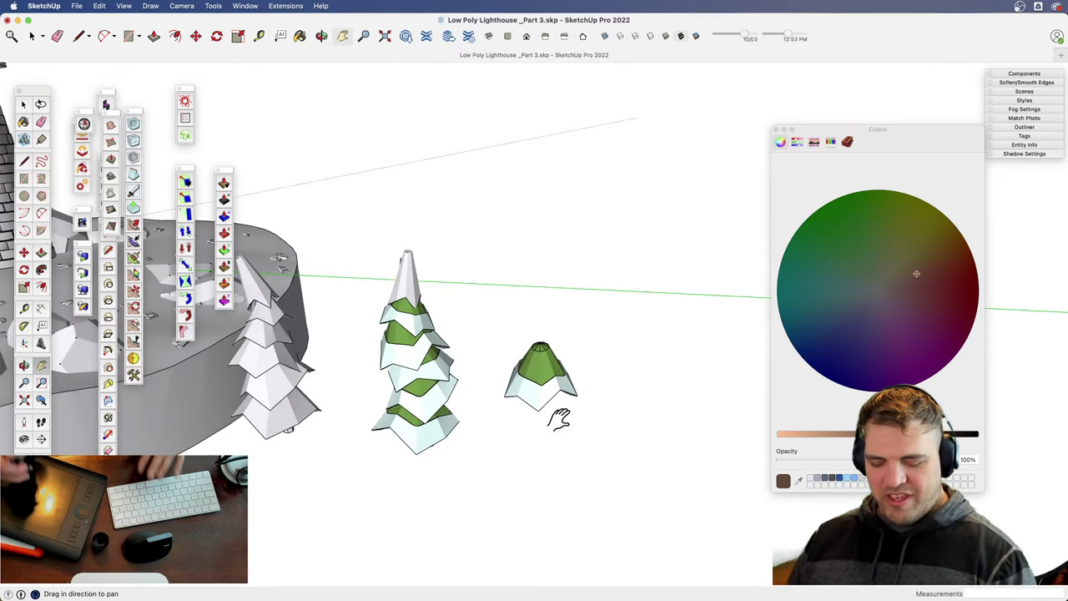
key("z")
left_click_drag(536, 414, 641, 399)
key("h")
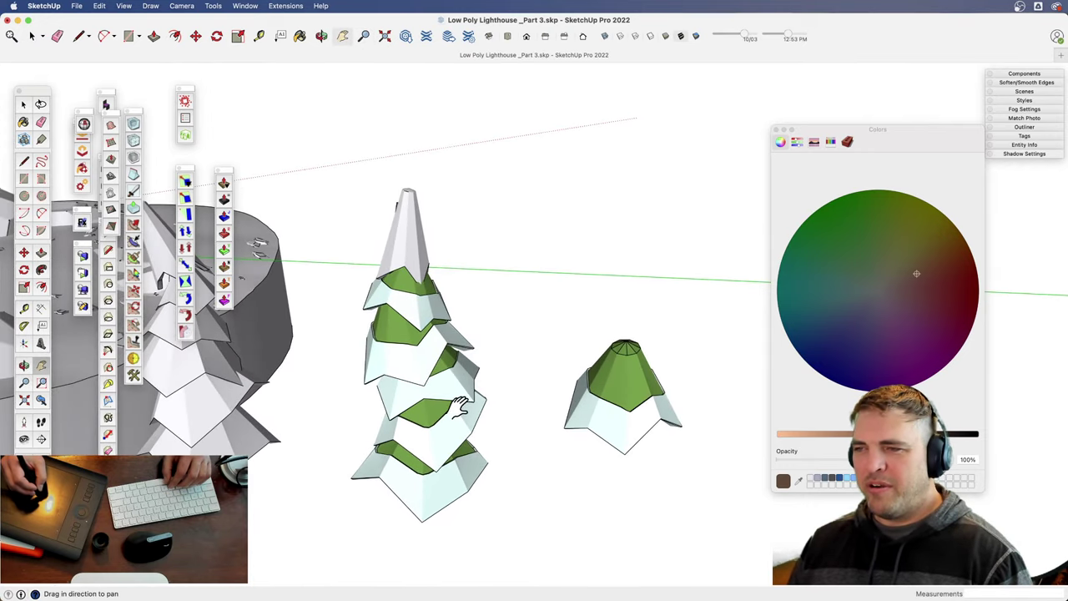
middle_click_drag(644, 399, 512, 385)
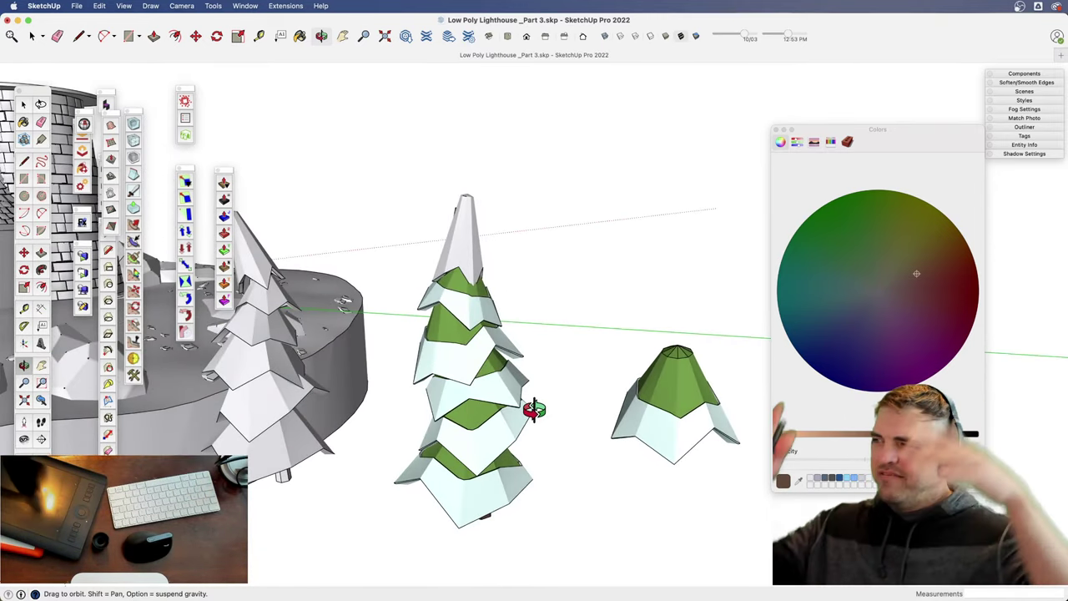
key("z")
left_click_drag(483, 365, 509, 455)
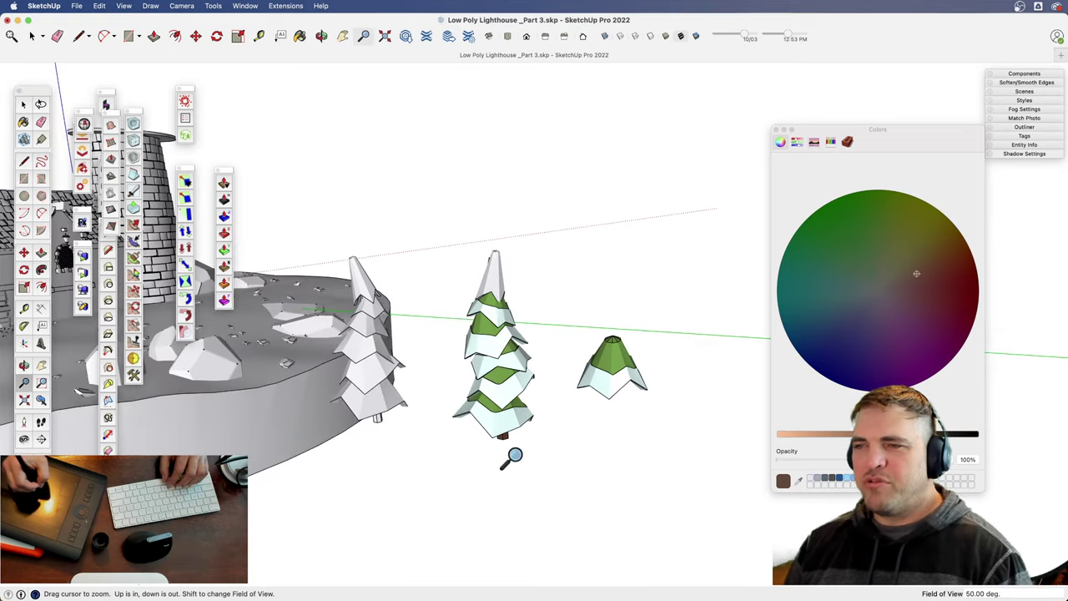
key("space")
middle_click_drag(500, 364, 578, 367)
middle_click_drag(594, 413, 524, 382, "shift")
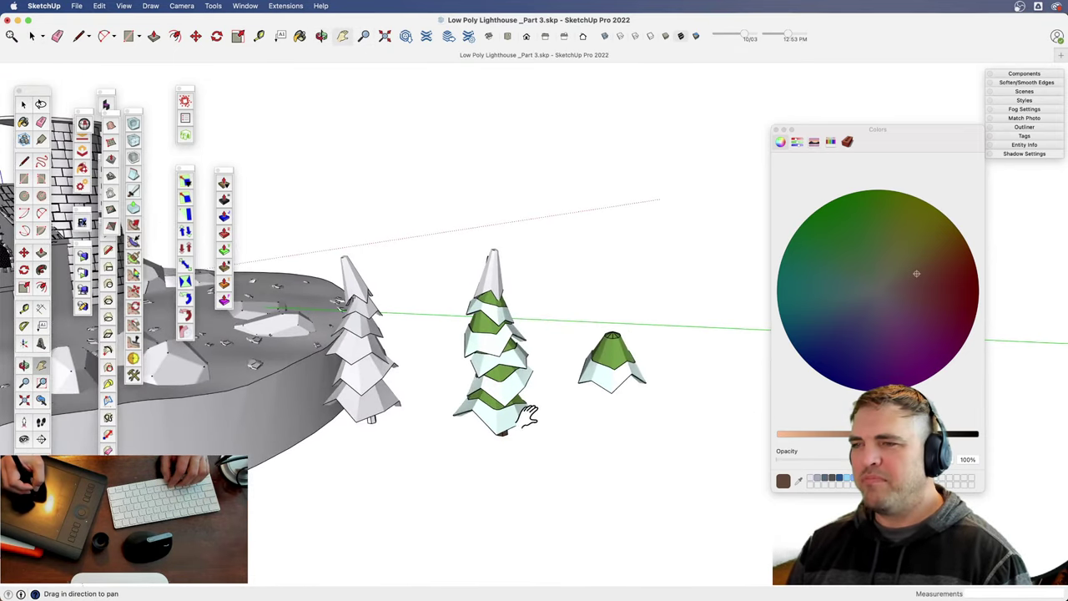
key("z")
left_click_drag(520, 448, 508, 375)
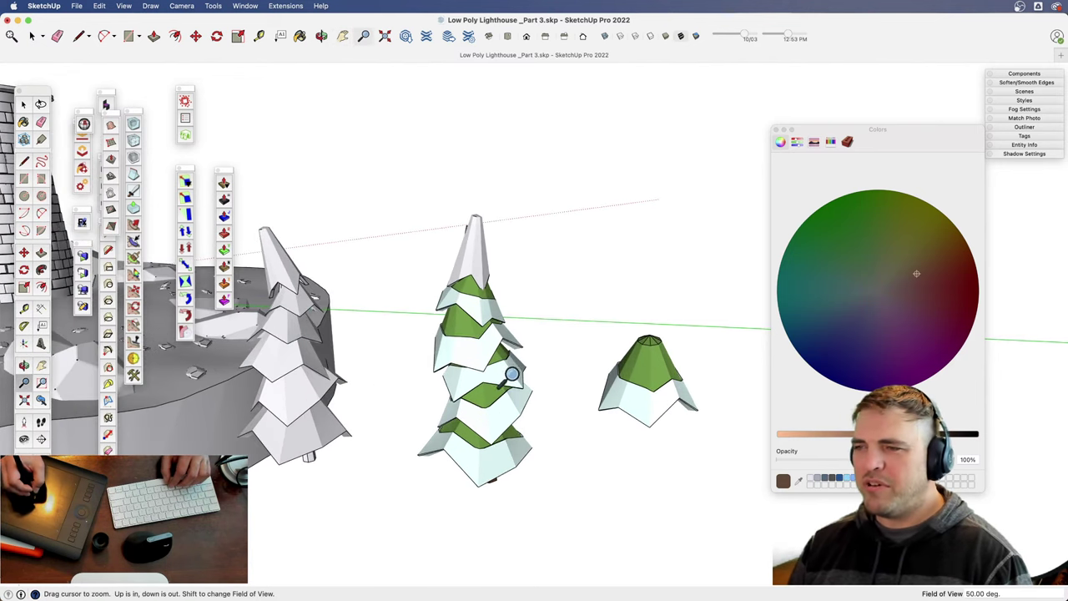
key("space")
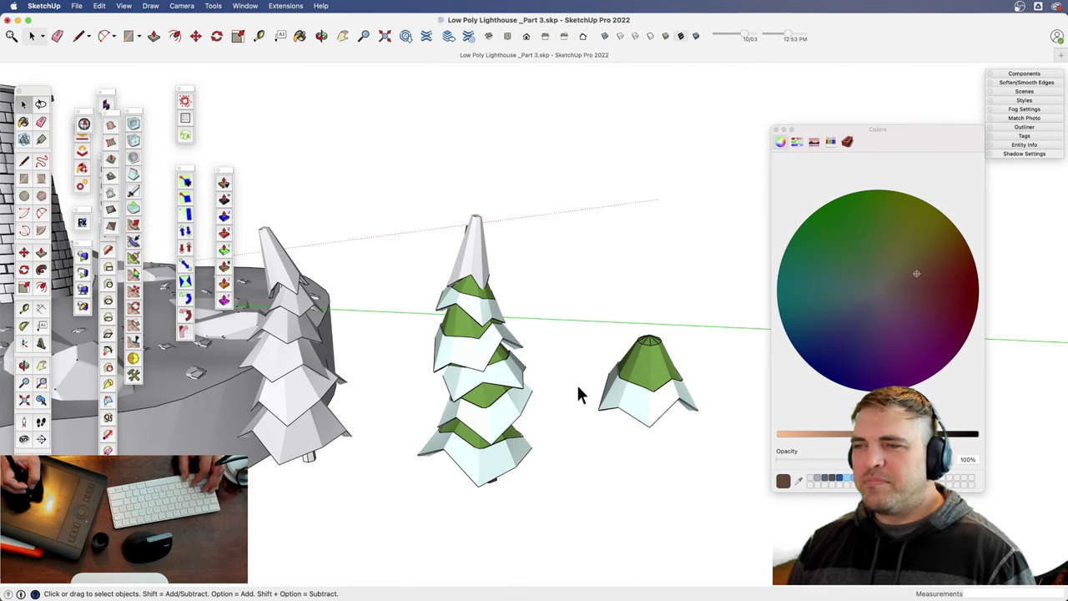
- Open the single branch tier for editing, select all its geometry and reset it to the default material
middle_click_drag(549, 385, 624, 373)
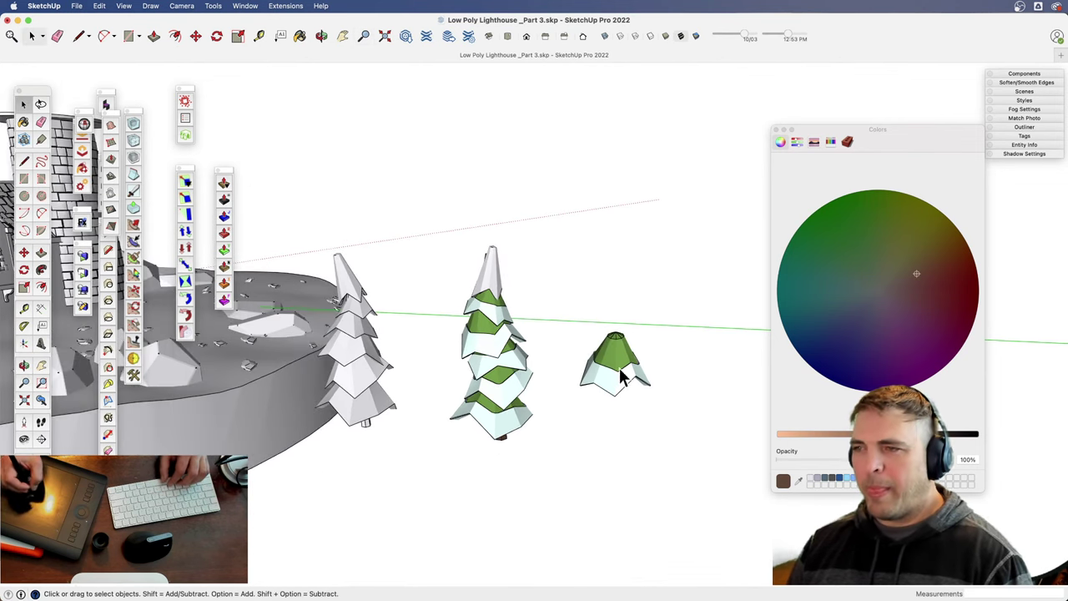
double_click(614, 369)
left_click_drag(589, 344, 680, 417)
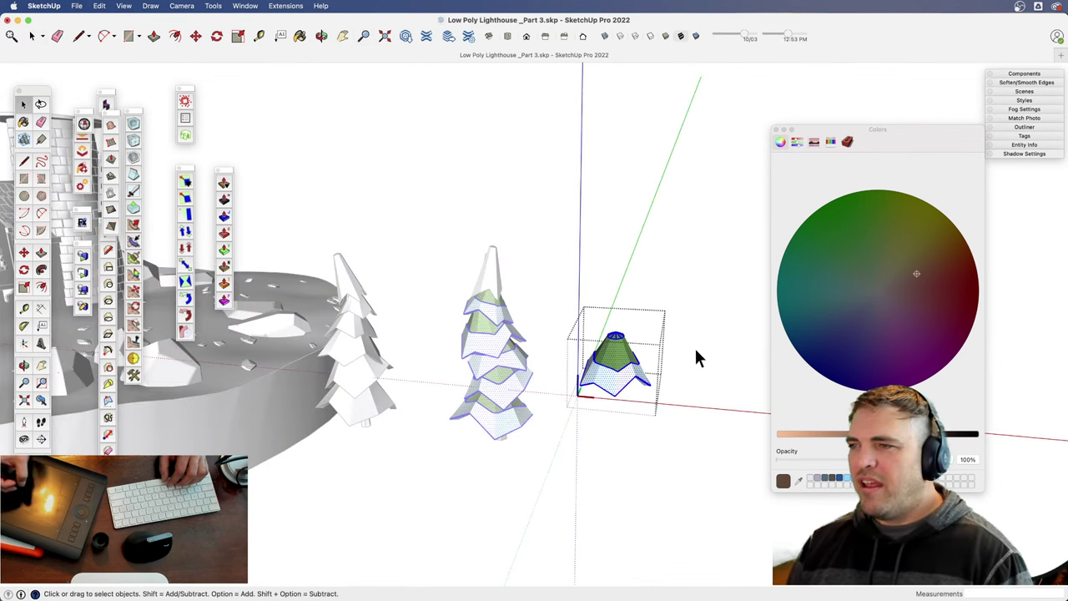
left_click(847, 141)
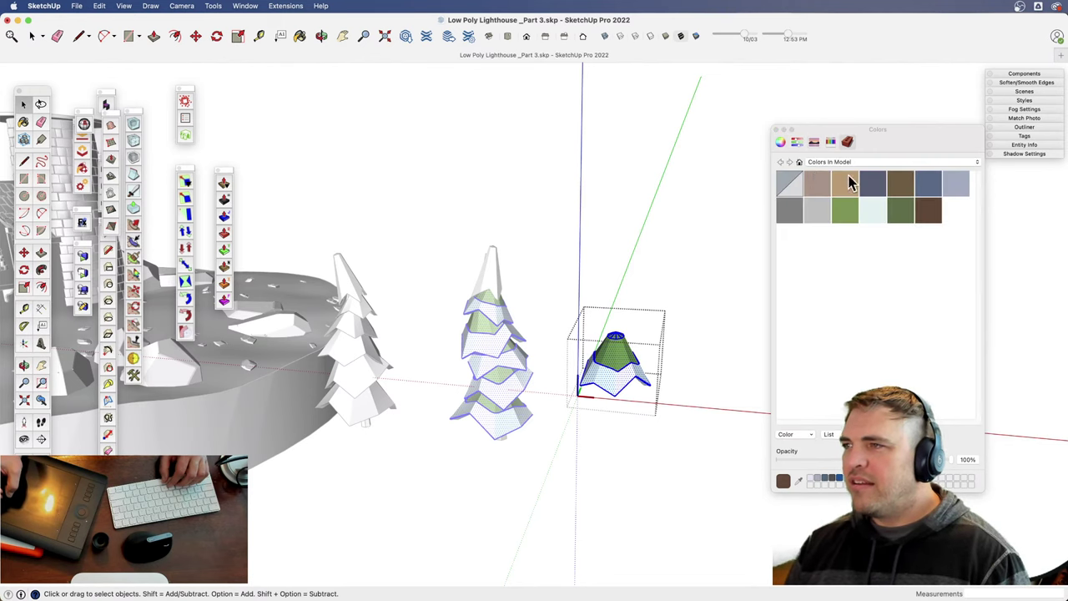
left_click(621, 352)
- Open the tree with the brown trunk for editing and reset the trunk to the default material
middle_click_drag(507, 405, 551, 322)
left_click(551, 307)
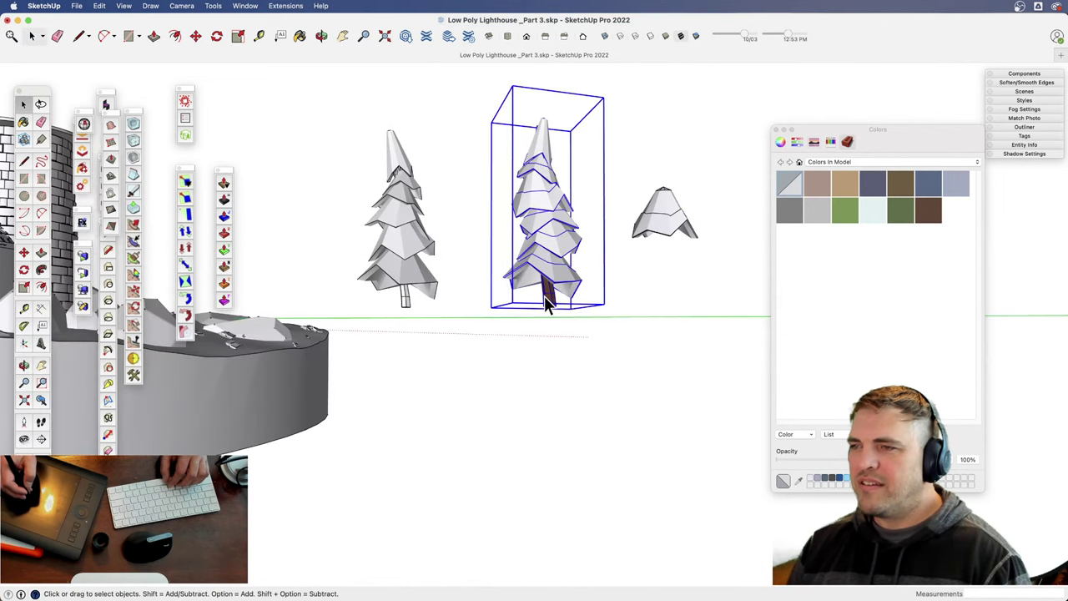
double_click(547, 306)
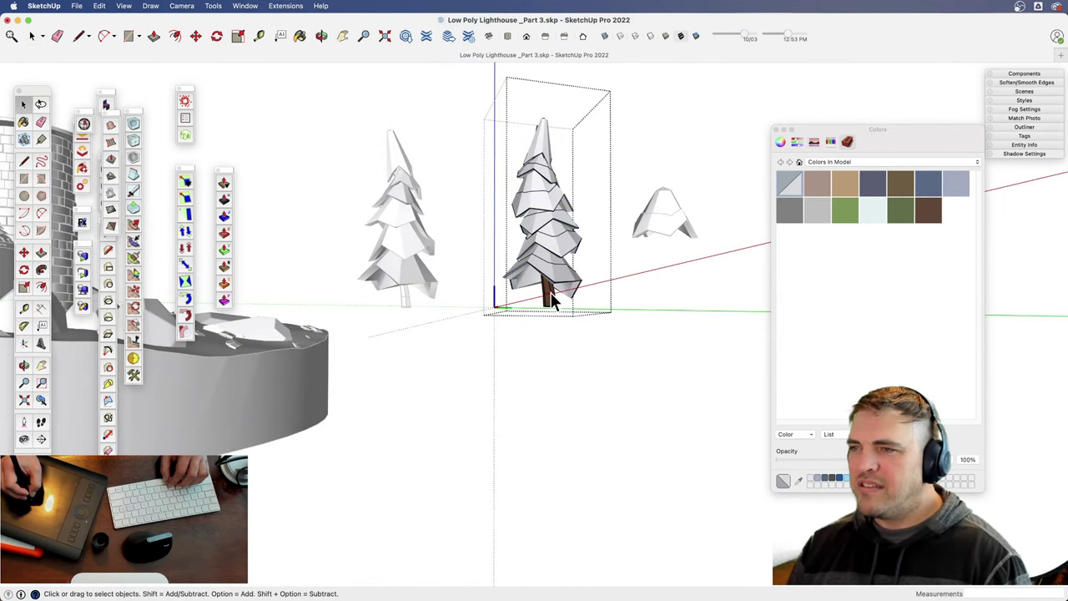
left_click(797, 190)
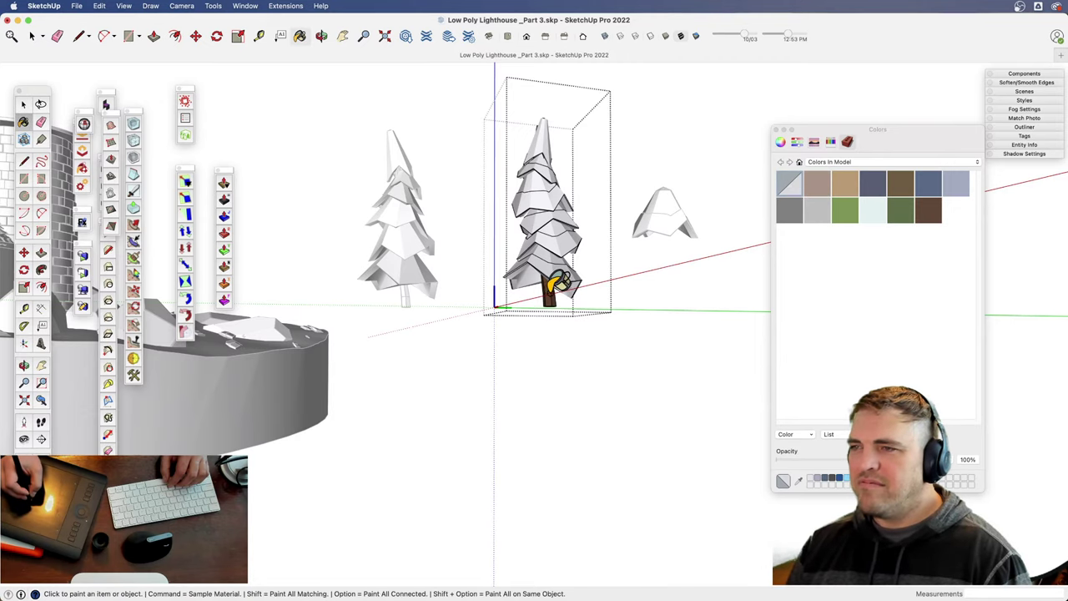
left_click(549, 290)
key("space")
left_click(589, 365)
key("z")
left_click_drag(565, 275, 579, 350)
middle_click_drag(586, 333, 568, 493)
middle_click_drag(528, 396, 592, 407, "shift")
key("space")
left_click_drag(601, 461, 518, 374)
middle_click_drag(519, 374, 626, 362)
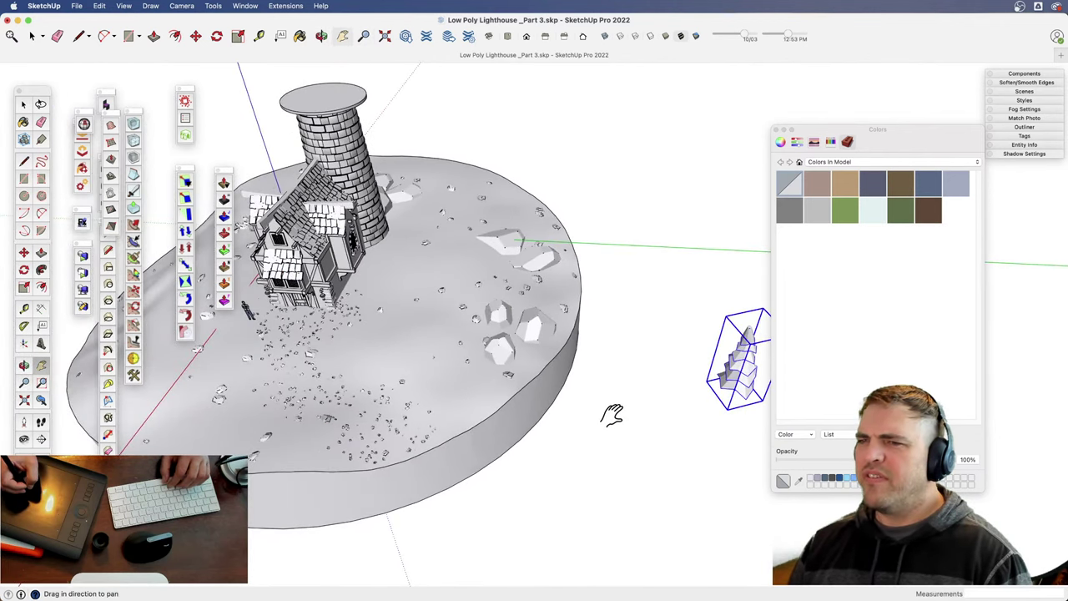
- Move the person figure a short distance away from the house's front corner on the island
middle_click_drag(455, 385, 550, 375, "shift")
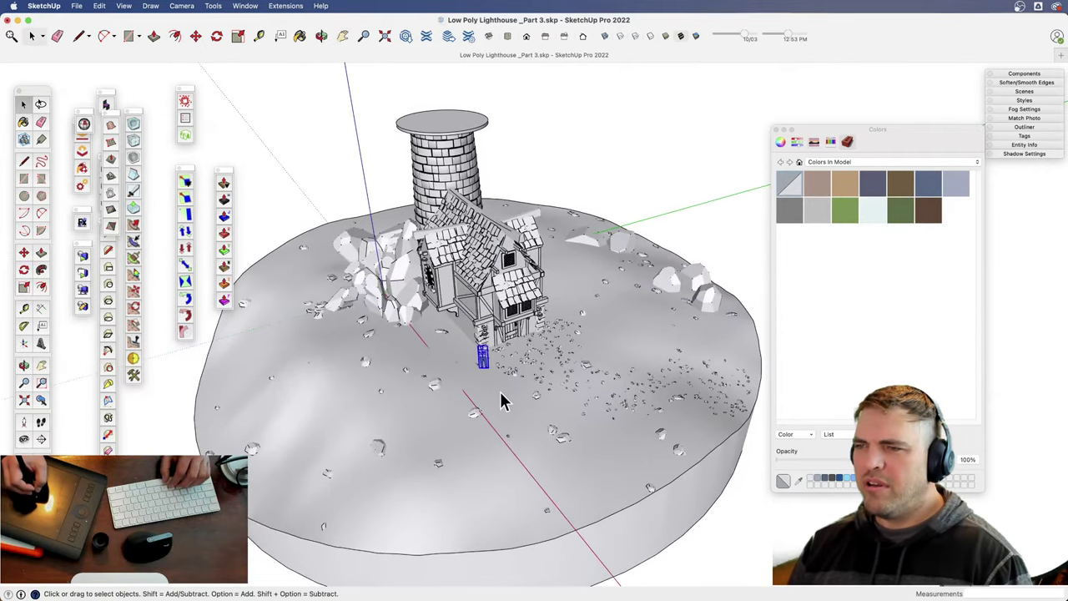
scroll(500, 400, "up", 5)
key("m")
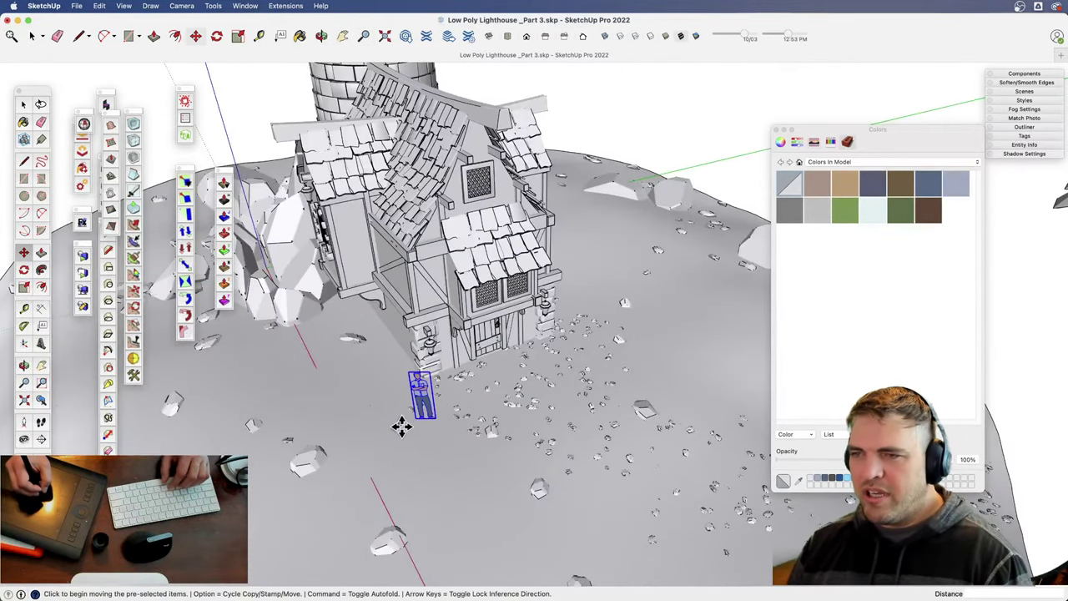
left_click(401, 427)
left_click(355, 403)
- Move the two finished pine trees together from beside the island onto the ground in front of the house
scroll(357, 404, "down", 5)
middle_click_drag(469, 430, 647, 455, "shift")
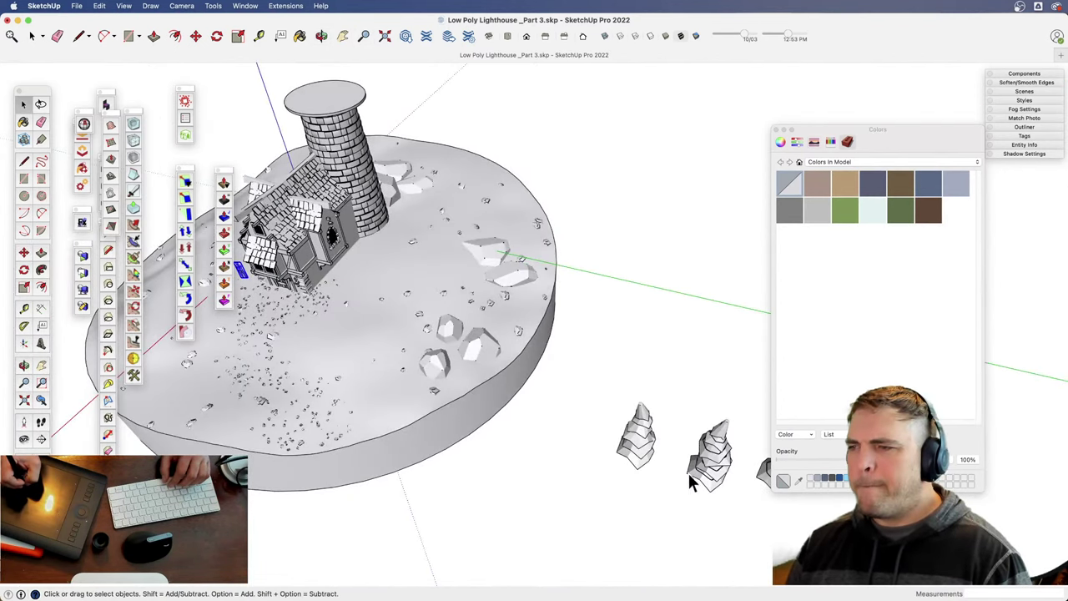
left_click_drag(706, 488, 627, 441)
key("m")
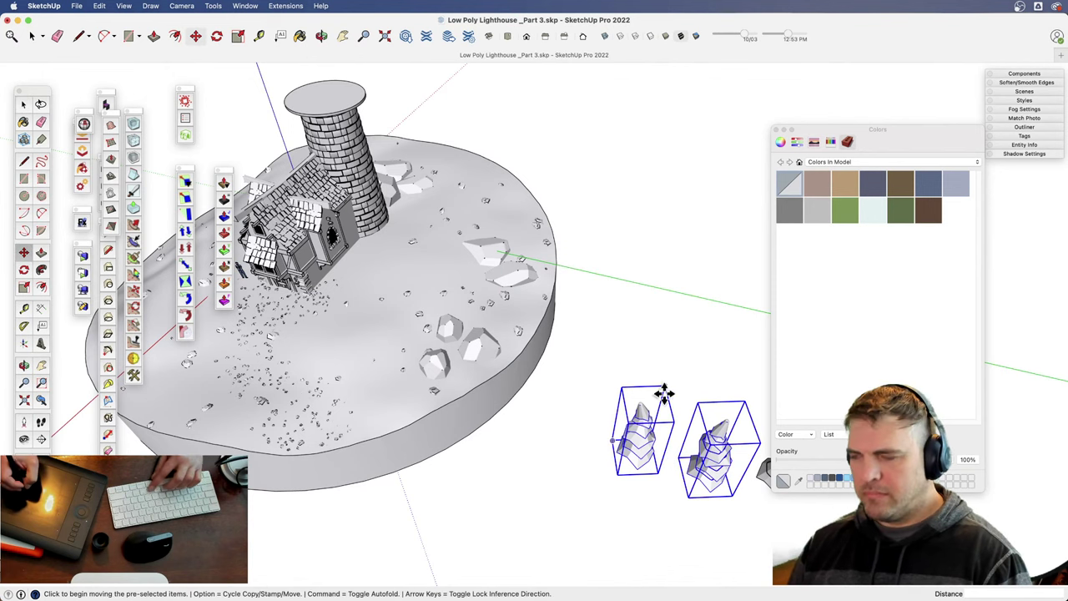
left_click(681, 398)
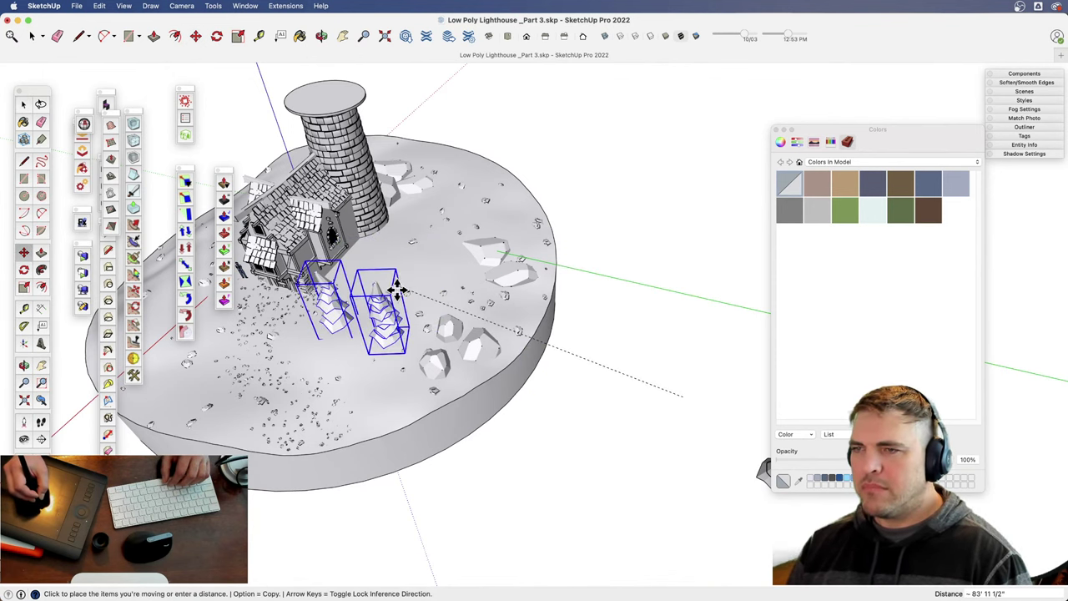
left_click(409, 292)
- Examine the two trees' placement and scale against the house and lighthouse from ground level and from above
key("o")
left_click_drag(432, 336, 519, 179)
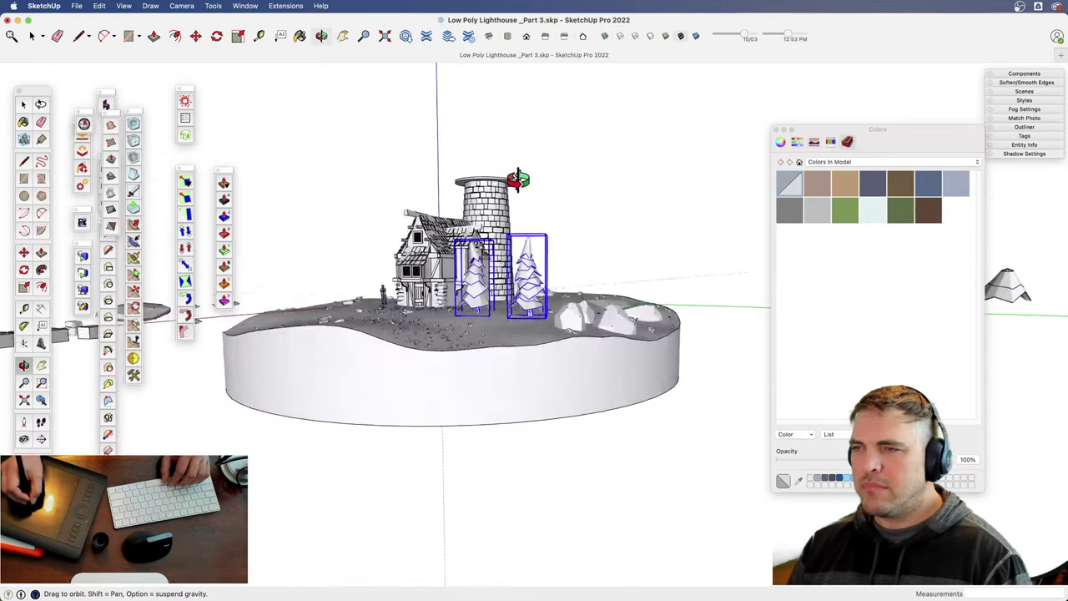
key("z")
left_click_drag(536, 324, 539, 250)
key("o")
left_click_drag(540, 258, 589, 236)
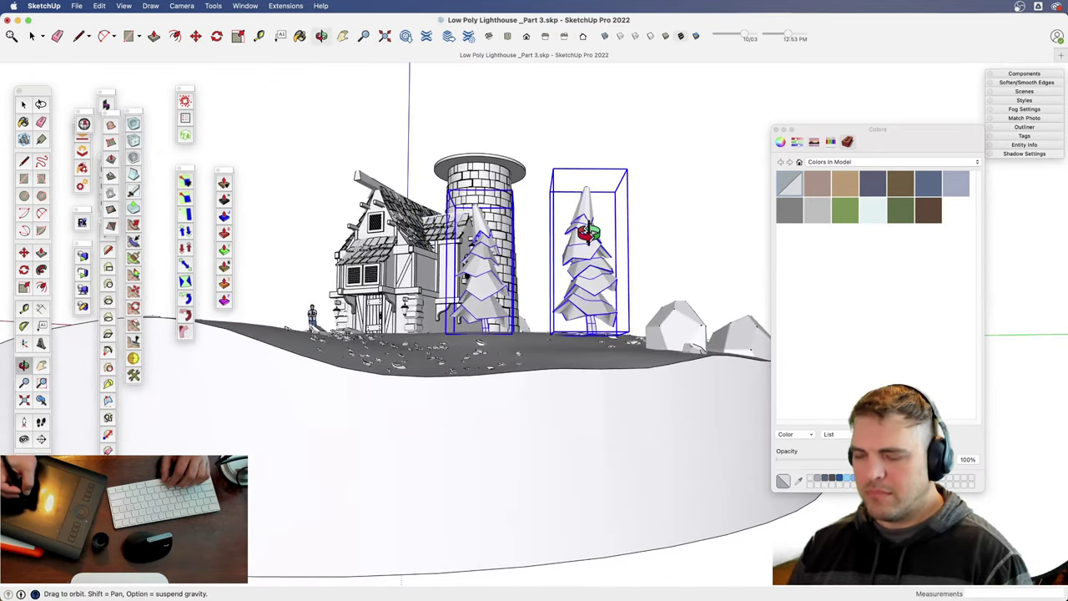
key("m")
middle_click_drag(592, 261, 495, 403)
left_click_drag(495, 404, 448, 410)
key("z")
left_click_drag(469, 359, 488, 417)
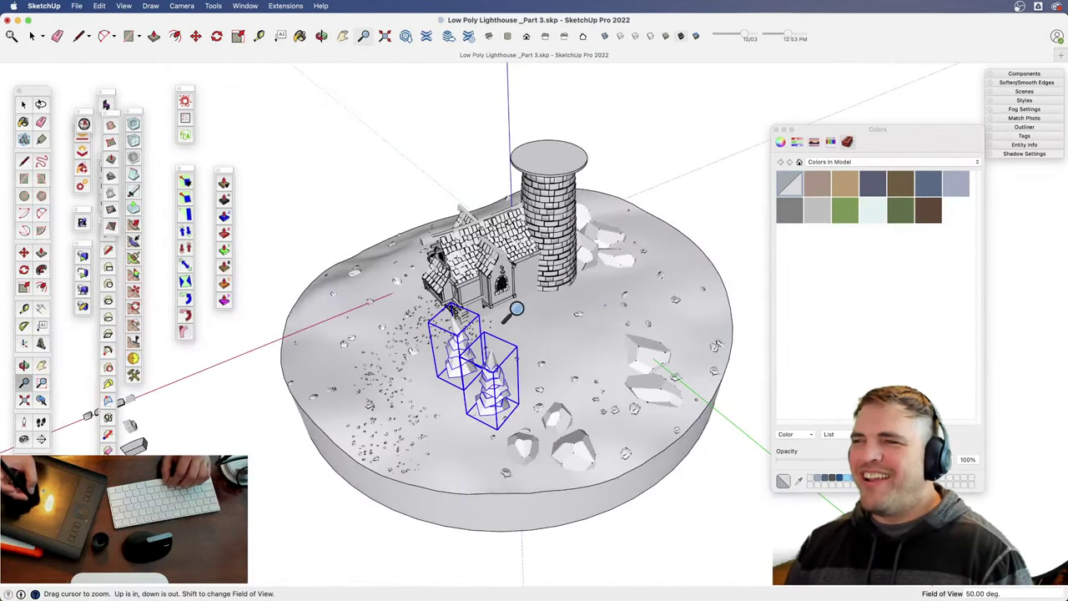
scroll(494, 388, "up", 6)
middle_click_drag(484, 362, 440, 344)
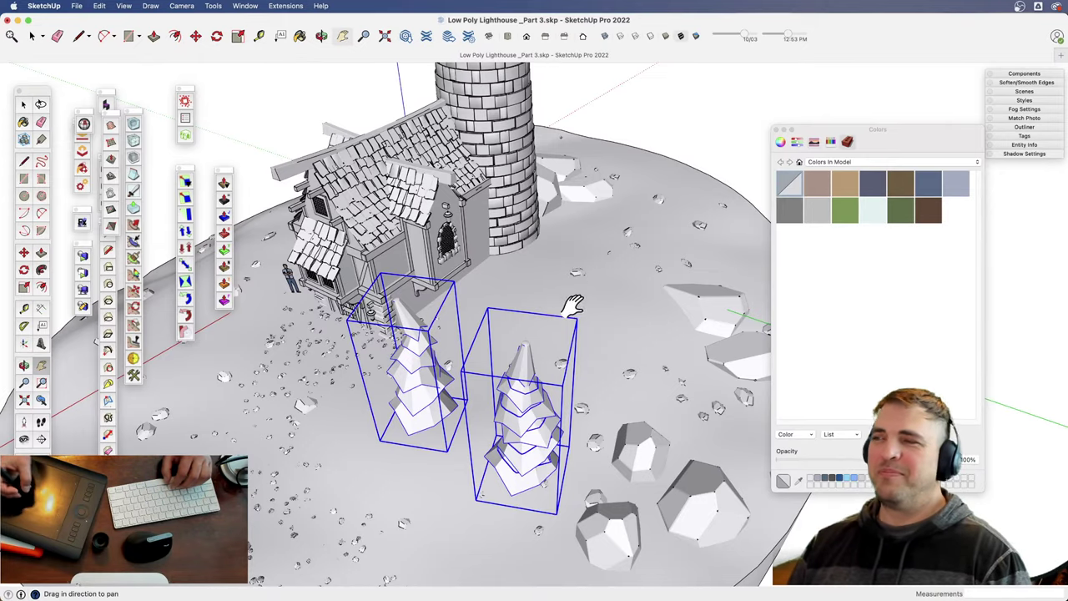
- Select the pine tree nearer the rocks and, in the top view, place a copy about 10' 7" away from it
middle_click_drag(572, 305, 379, 517)
left_click(473, 418)
key("z")
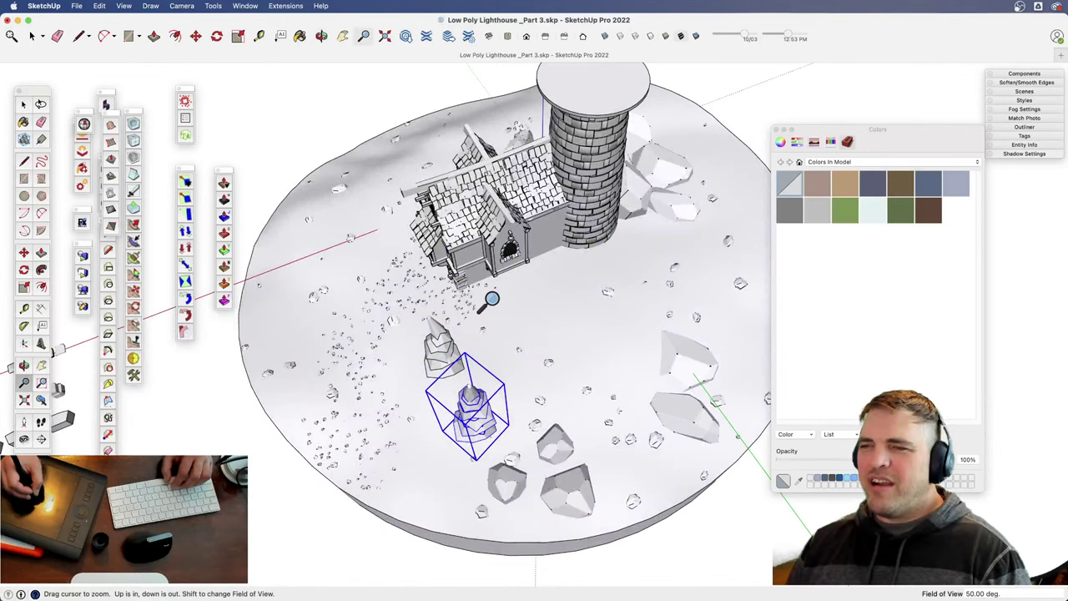
scroll(492, 298, "down", 3)
middle_click_drag(467, 359, 497, 421)
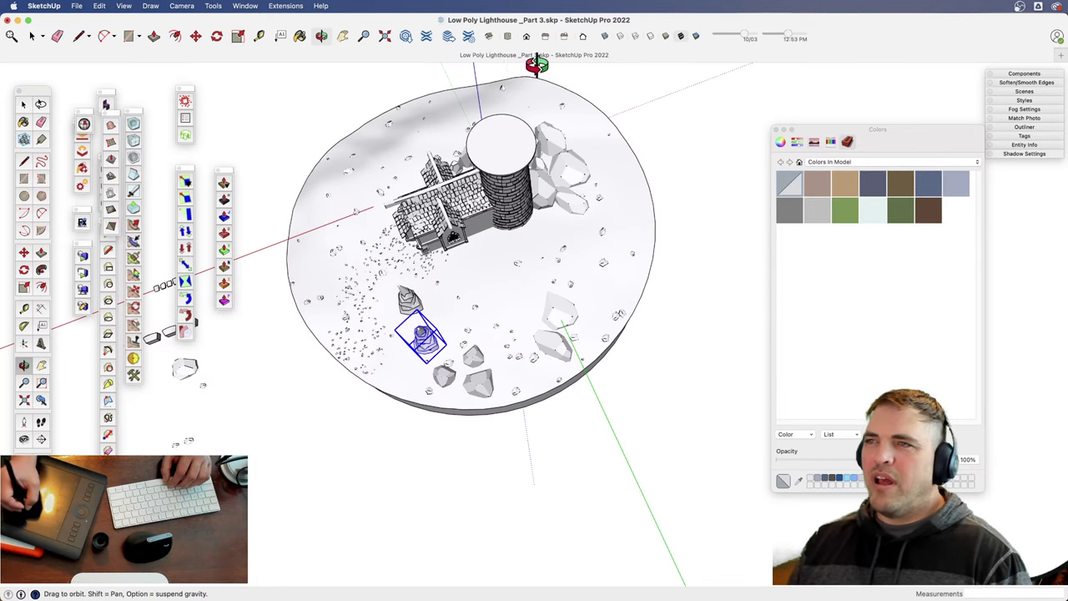
left_click(507, 36)
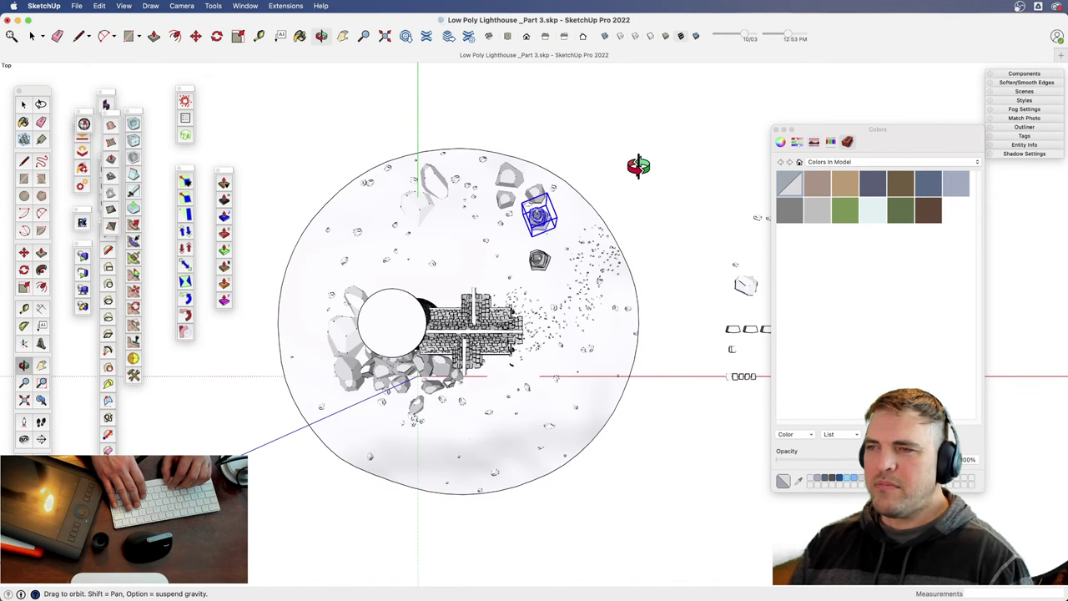
scroll(638, 166, "up", 1)
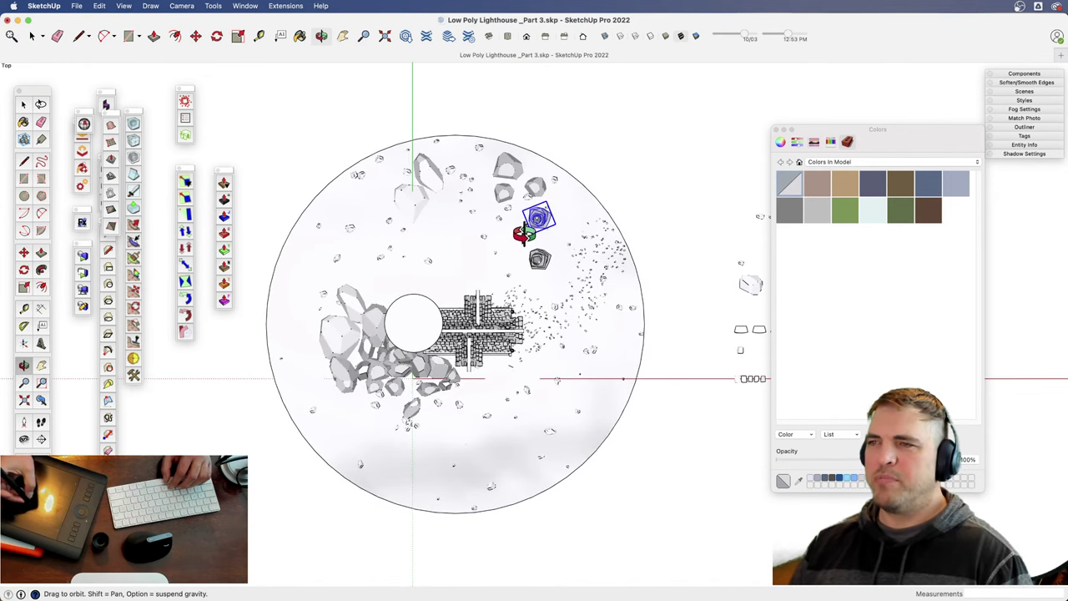
scroll(529, 459, "down", 3)
key("m")
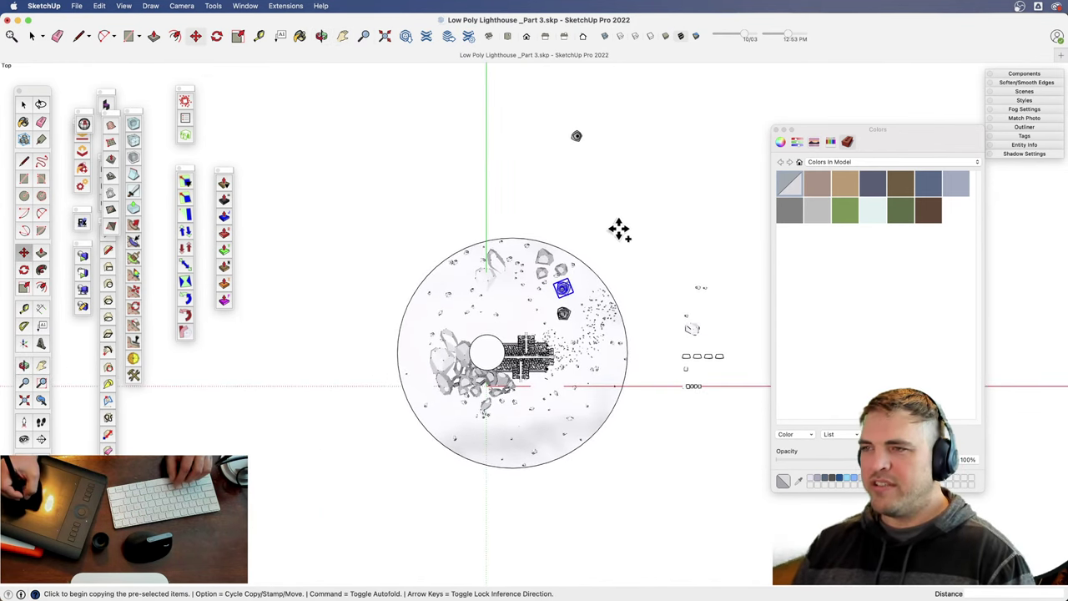
left_click(619, 230)
left_click(621, 214)
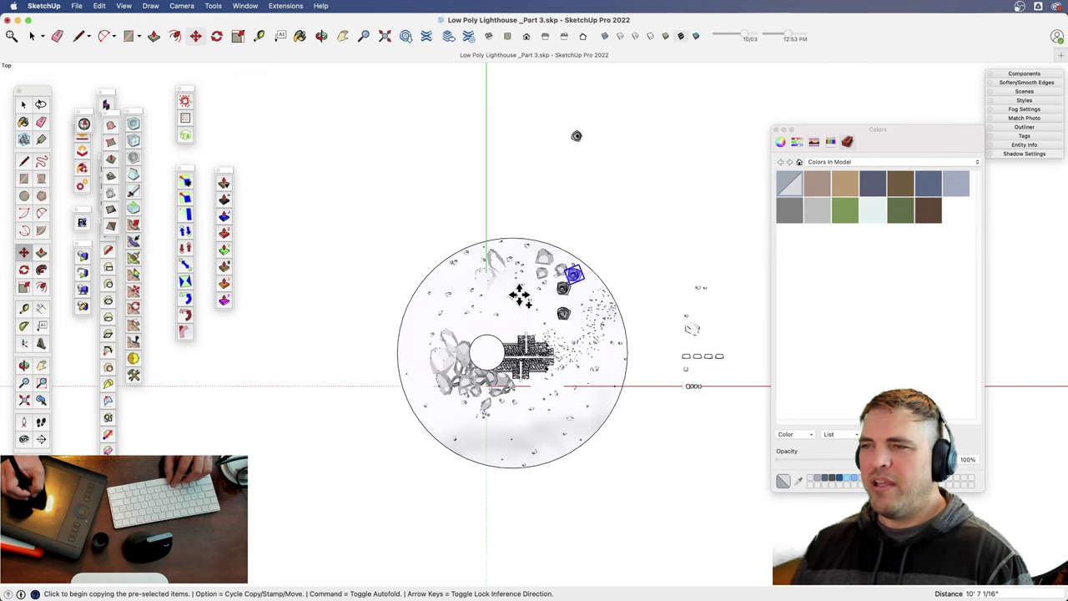
- Stamp multiple copies of the selected pine tree around the lighthouse and along the island's edge
left_click(507, 104)
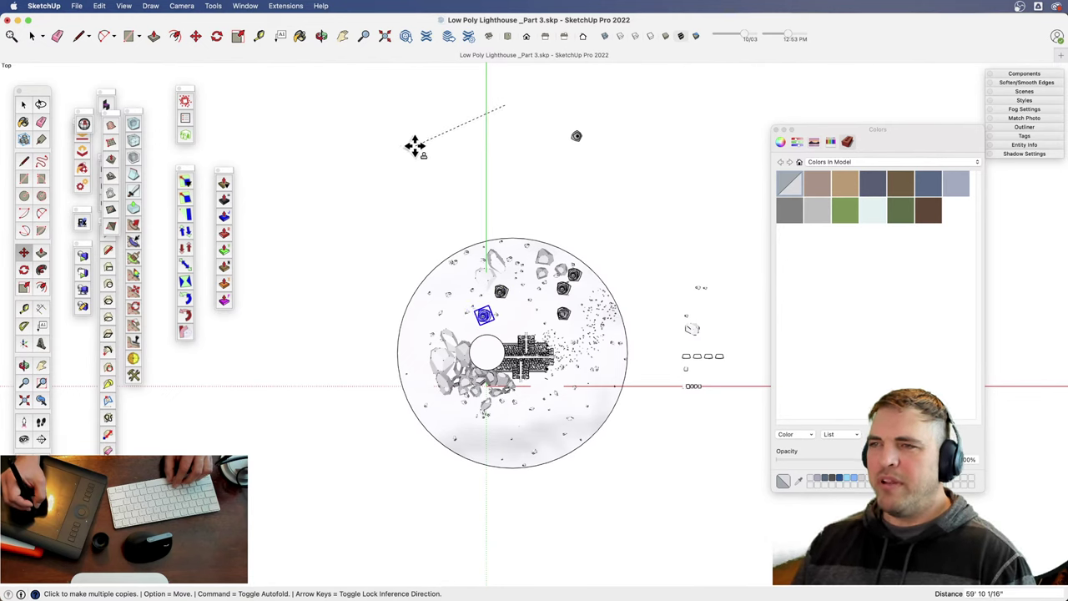
left_click(415, 142)
left_click(352, 162)
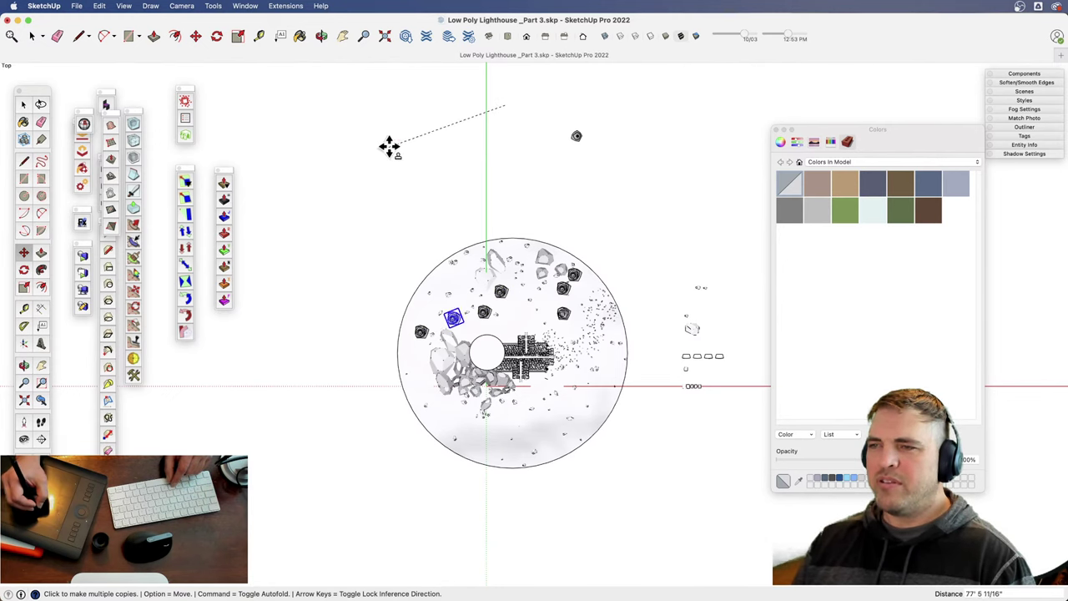
left_click(389, 116)
left_click(361, 249)
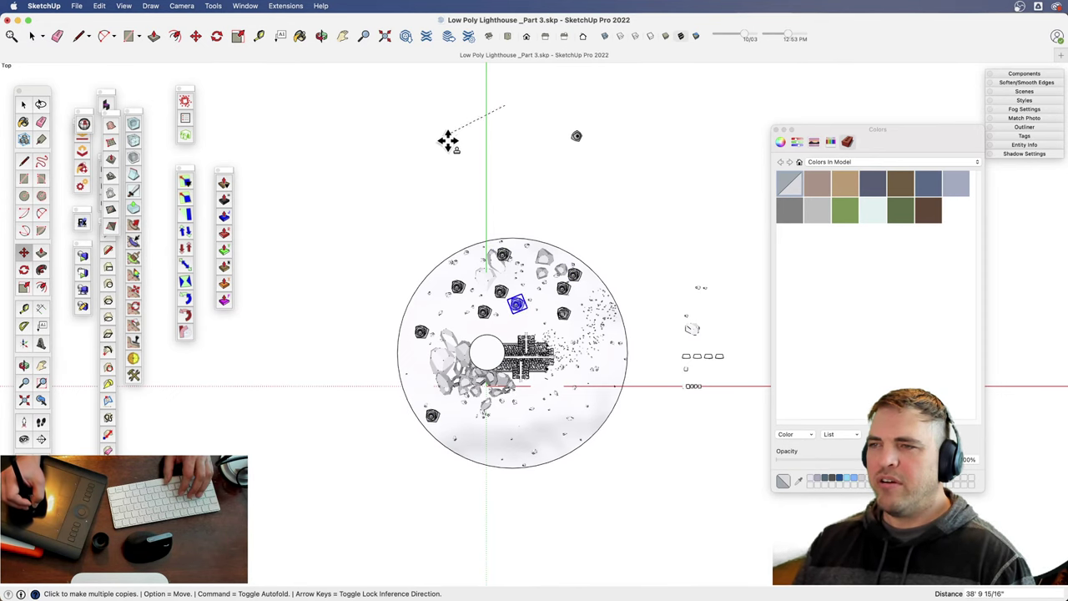
key("space")
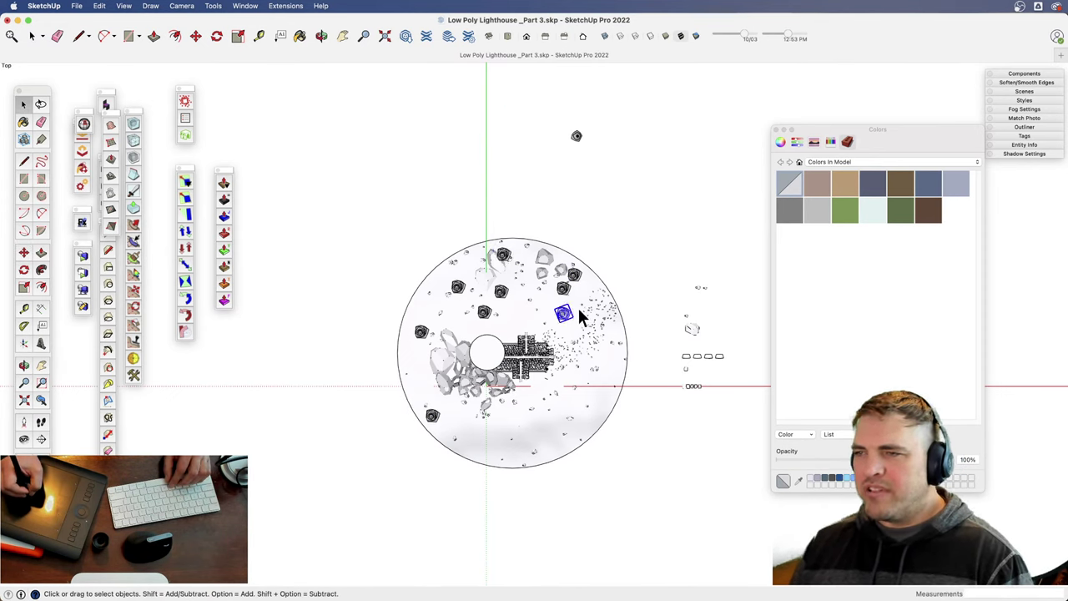
- Stamp copies of the other pine tree among the existing ones and across the open ground around the house
key("m")
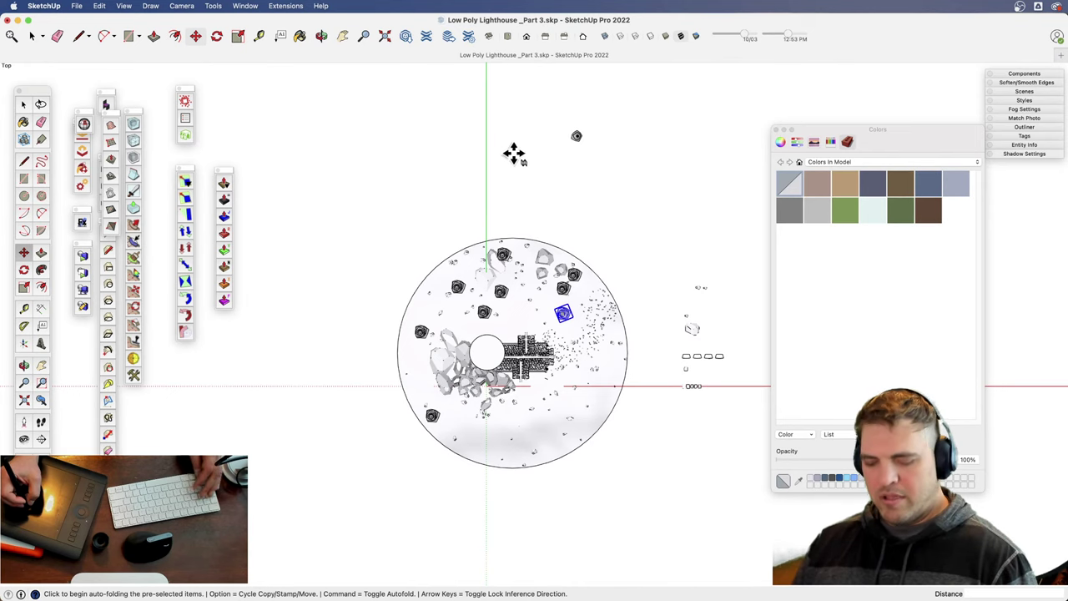
key("alt")
key("alt")
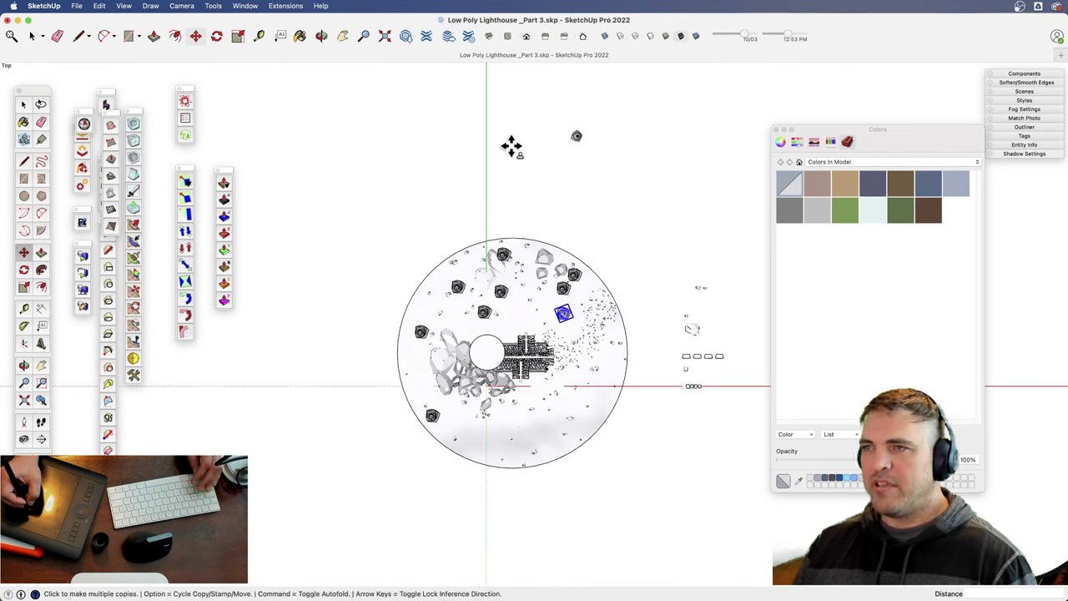
left_click(523, 129)
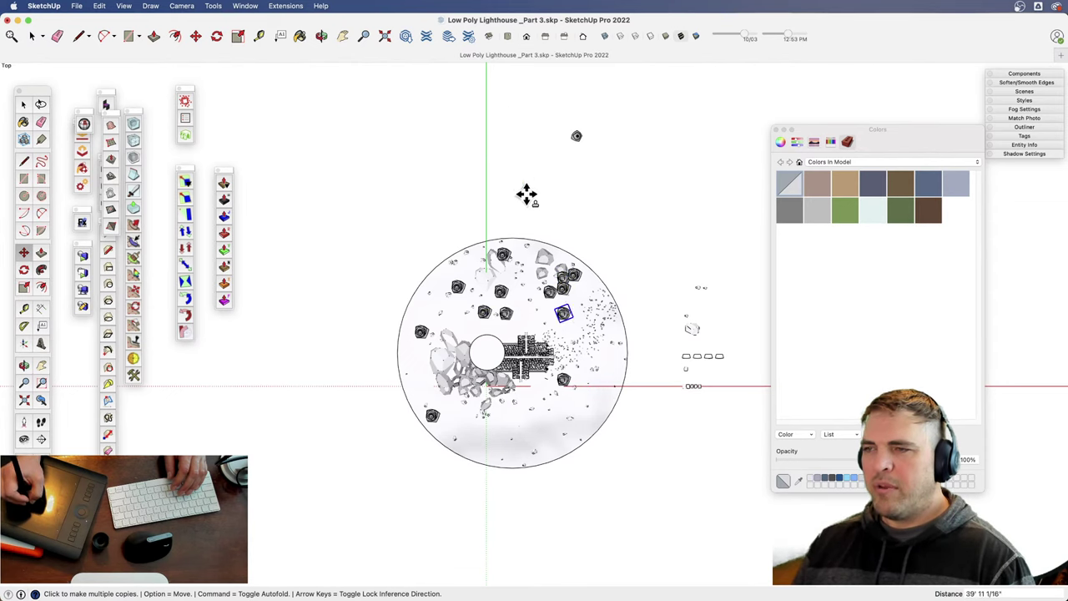
left_click(417, 238)
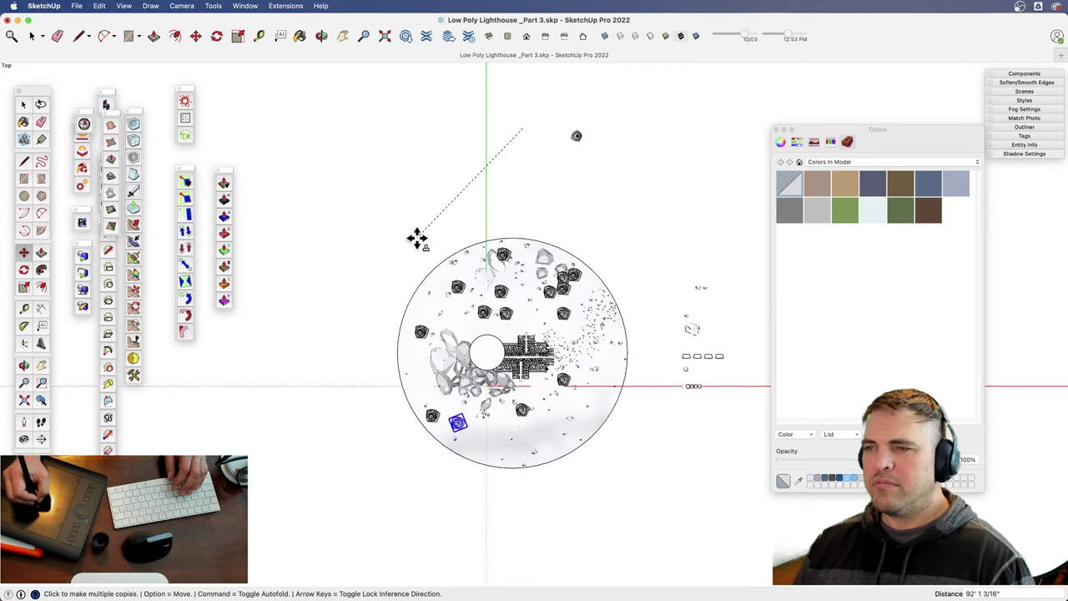
left_click(417, 236)
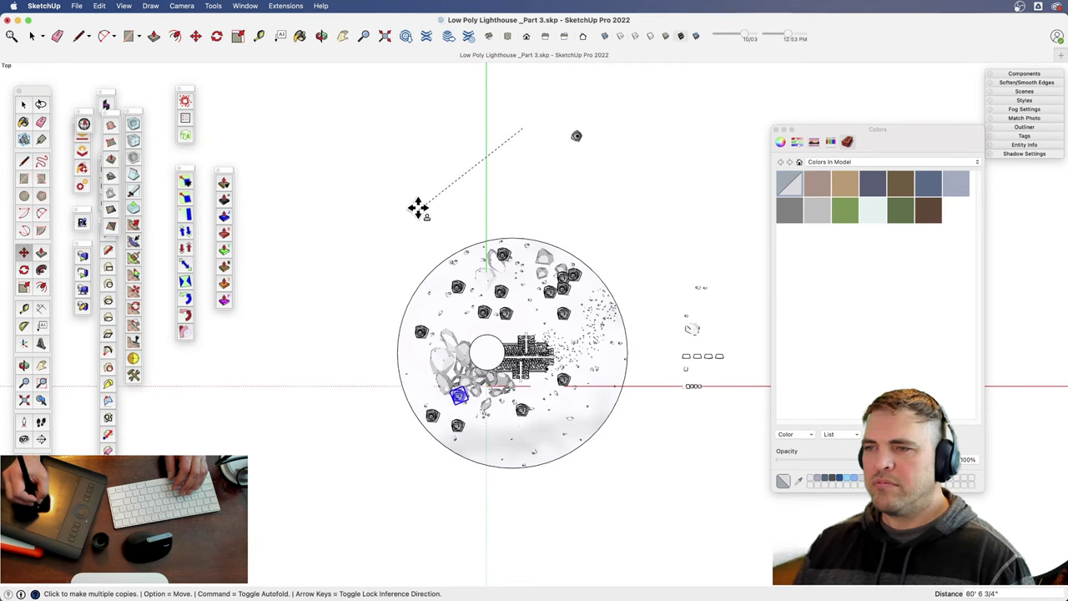
left_click(406, 102)
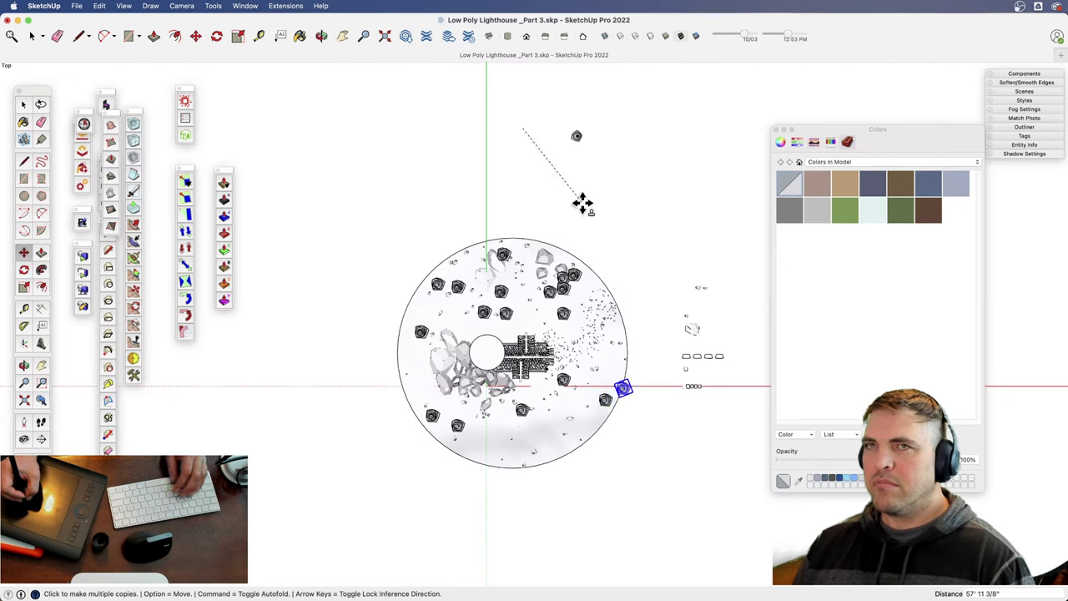
key("space")
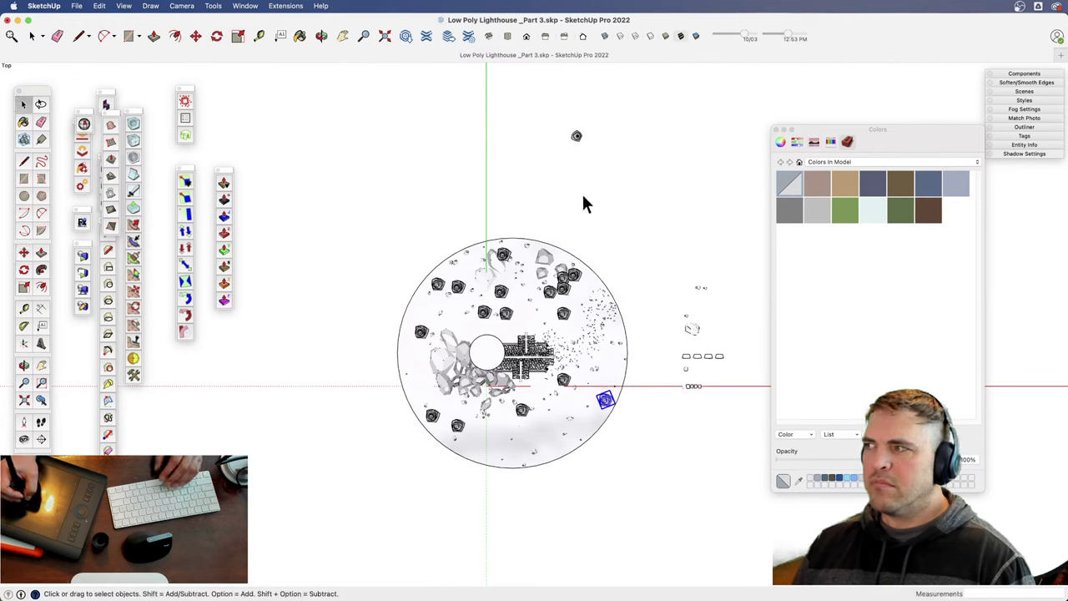
- Select all the pine trees standing on the island and combine them into one group
key("z")
scroll(551, 387, "up", 1)
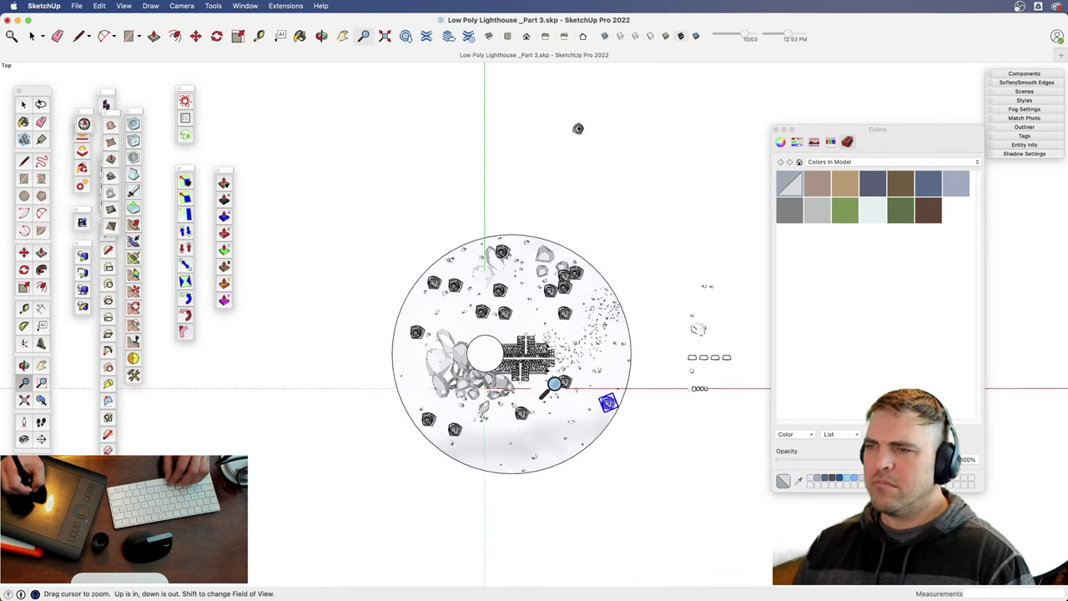
left_click_drag(555, 384, 558, 333)
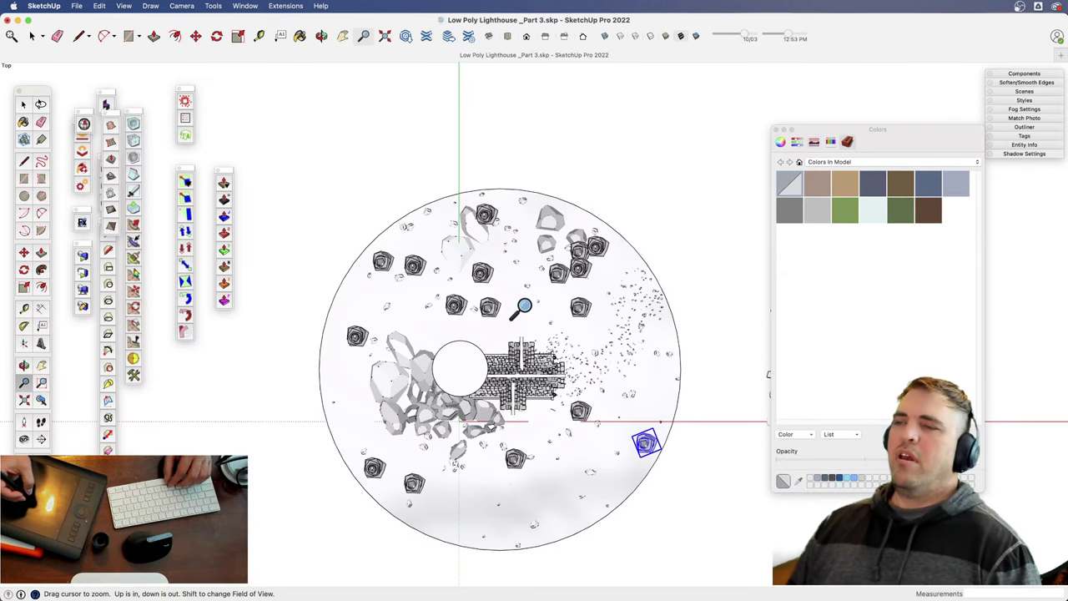
key("o")
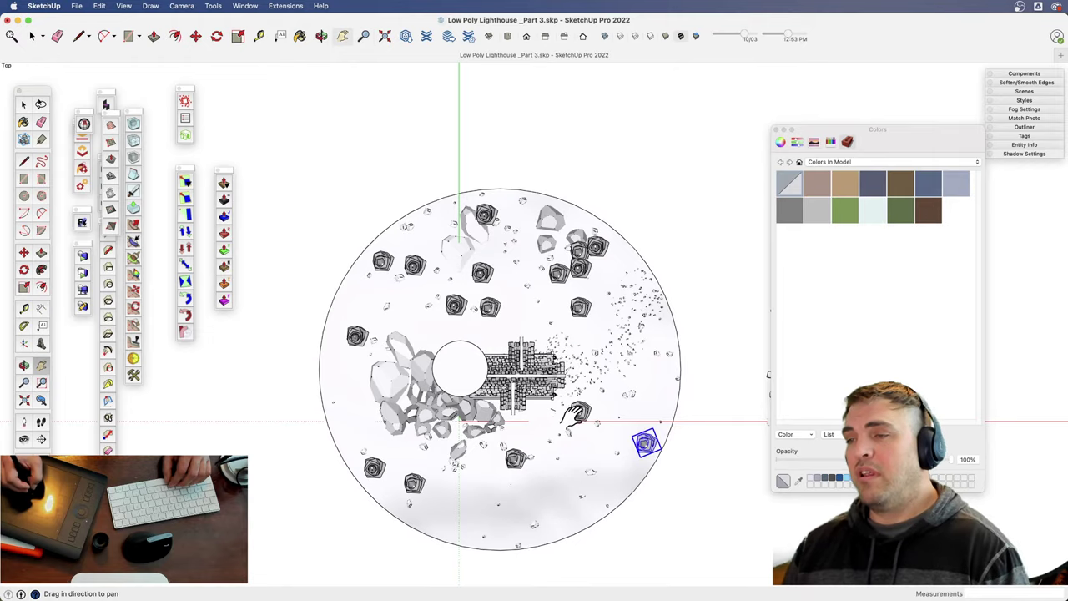
left_click_drag(566, 349, 327, 302)
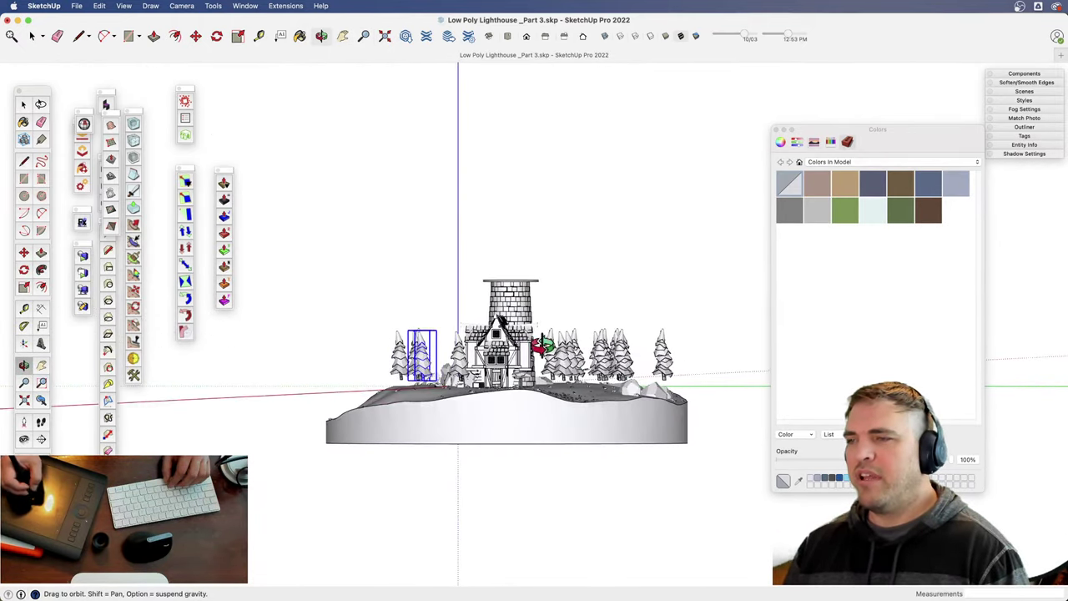
key("space")
left_click_drag(568, 341, 538, 351)
middle_click_drag(538, 350, 526, 369)
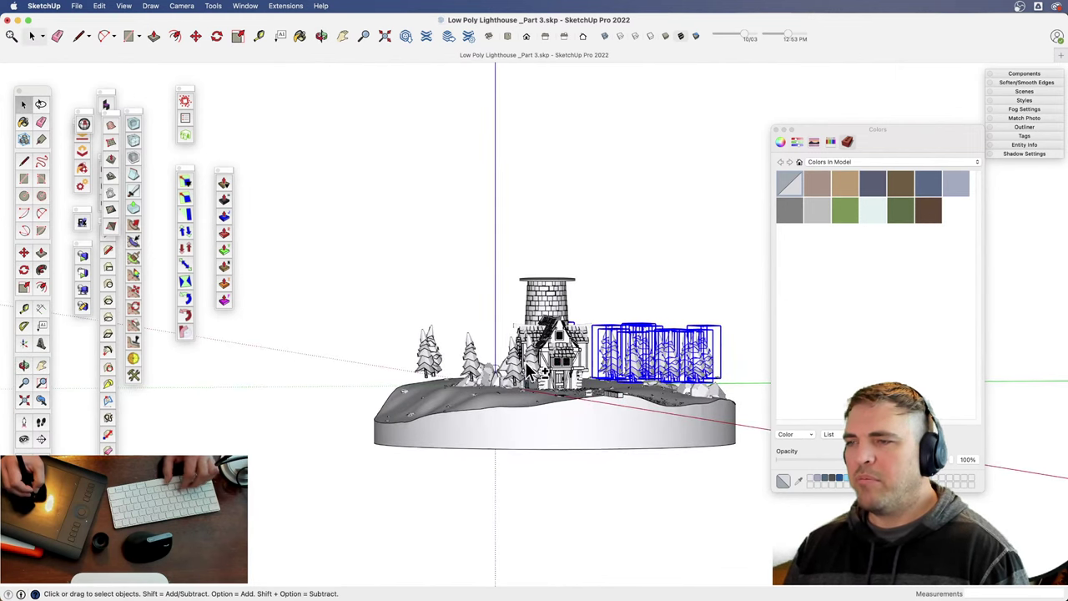
left_click(472, 359, "shift")
left_click_drag(655, 429, 518, 261)
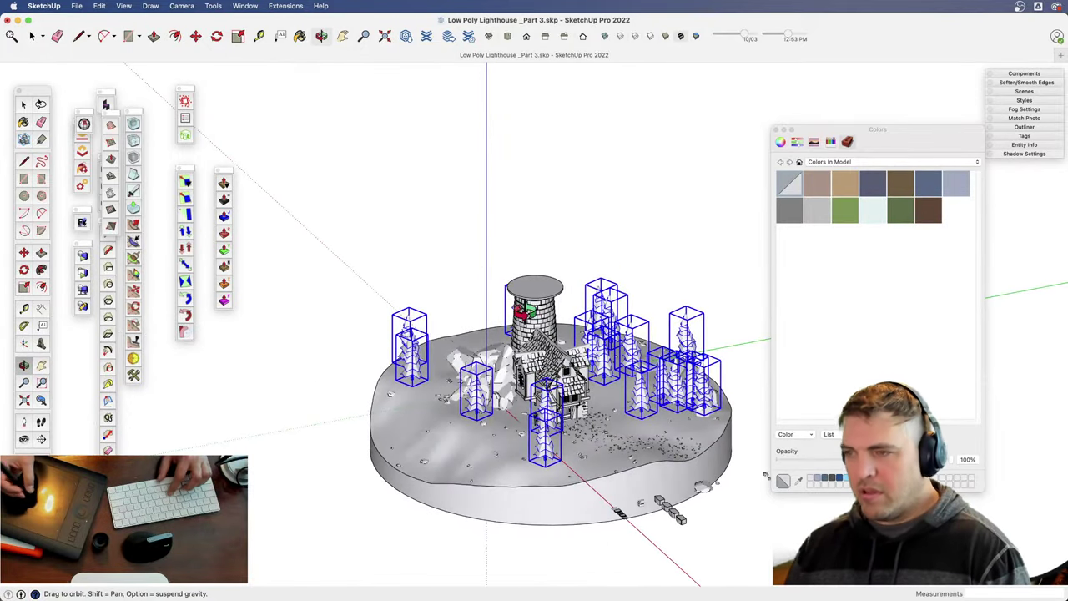
key("super+g")
- Open the pine tree group for editing and close the Colors window
key("z")
left_click_drag(603, 472, 638, 375)
key("h")
left_click_drag(654, 413, 527, 334)
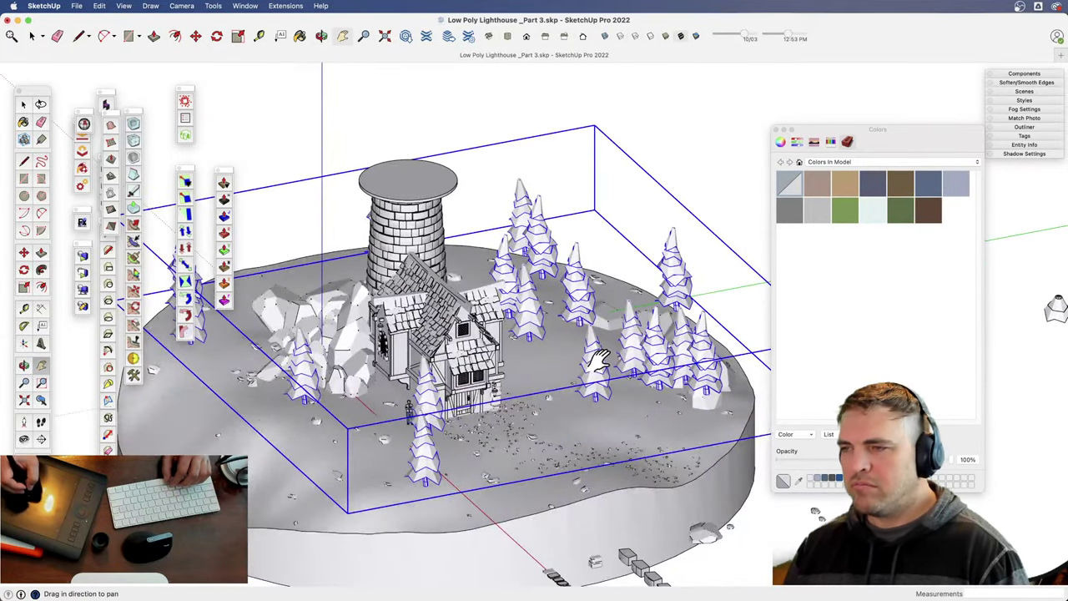
key("space")
double_click(593, 352)
key("o")
left_click_drag(592, 352, 525, 442)
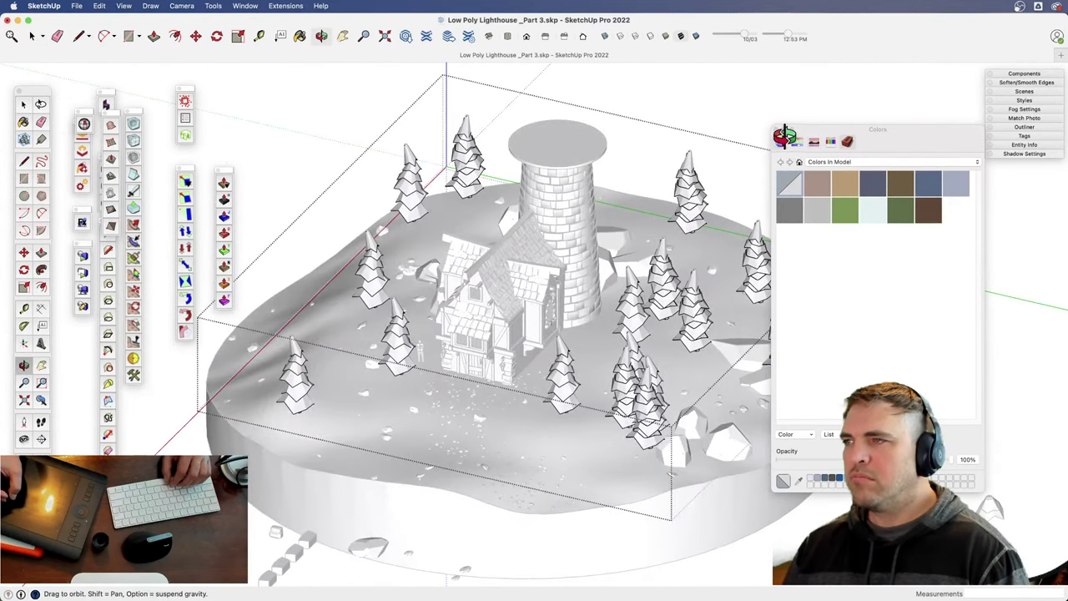
left_click(770, 130)
key("space")
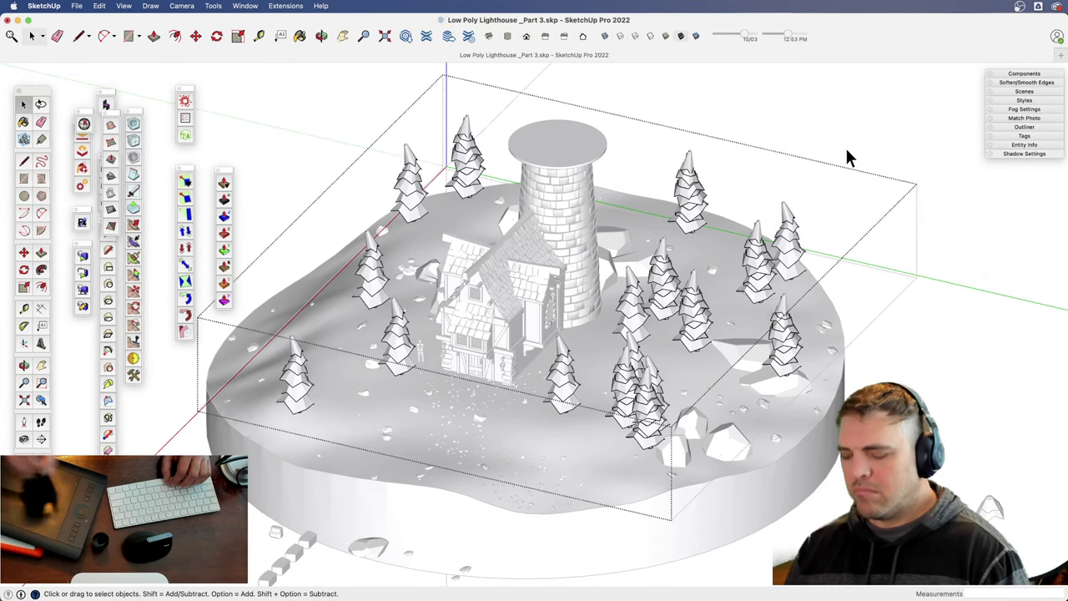
- Select all the individual pine trees inside the open group
key("super+z")
key("z")
left_click_drag(584, 298, 581, 372)
key("o")
left_click_drag(580, 372, 579, 233)
key("space")
left_click_drag(275, 327, 268, 326)
key("h")
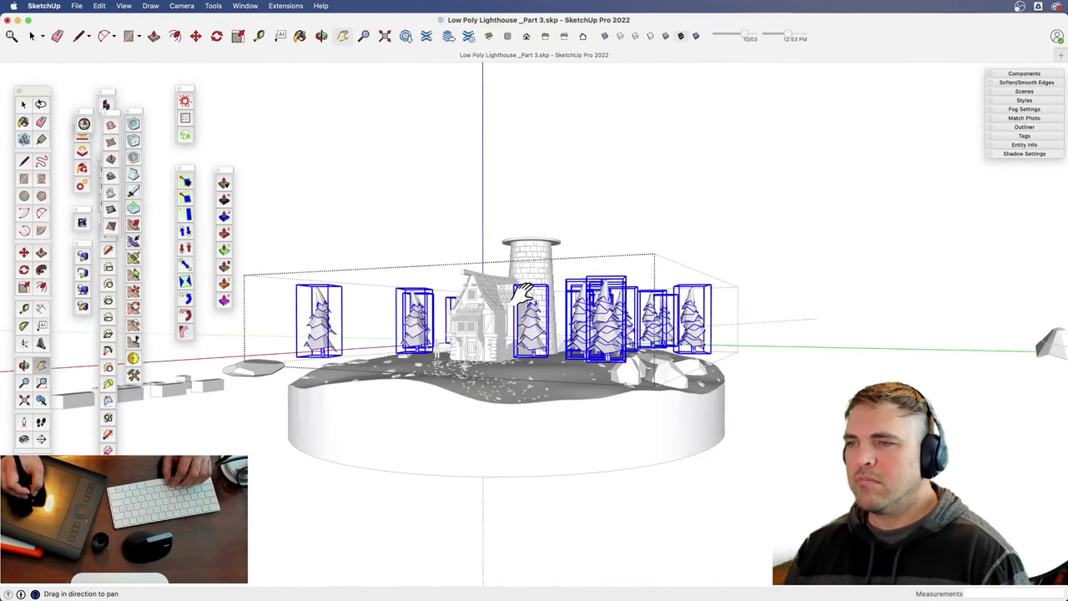
key("o")
left_click_drag(525, 291, 533, 420)
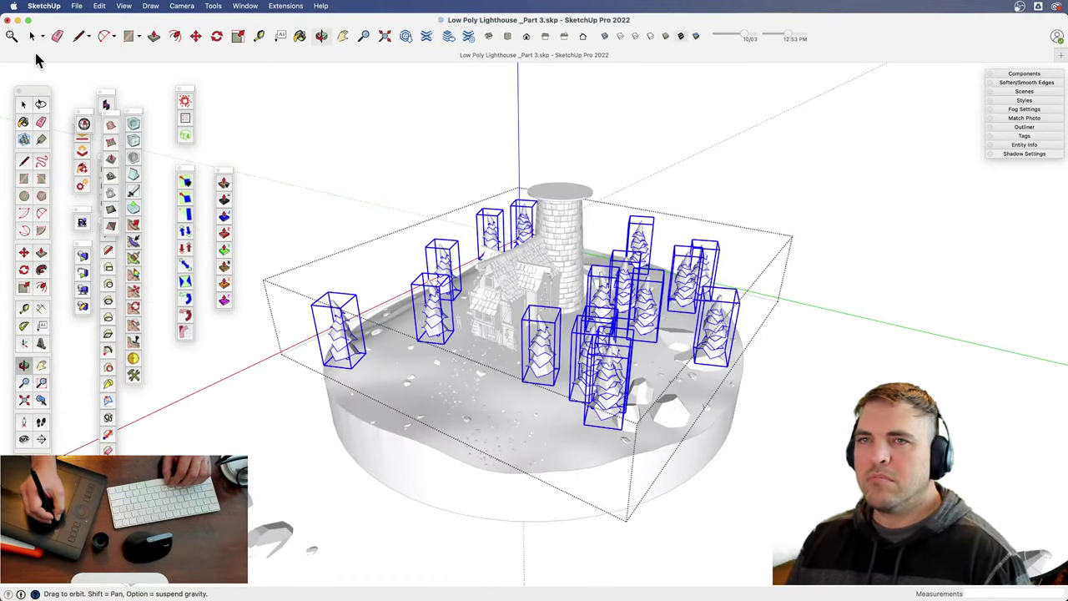
- Try to drop all the selected pine trees onto the island surface with SketchPlus Drop+
left_click(13, 38)
type("drop")
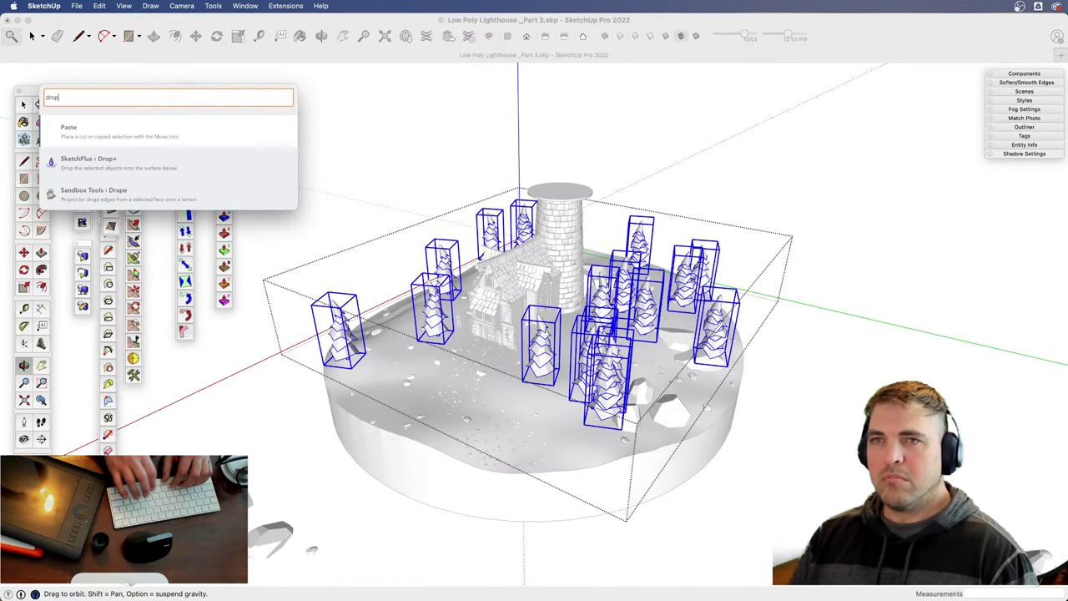
left_click(142, 158)
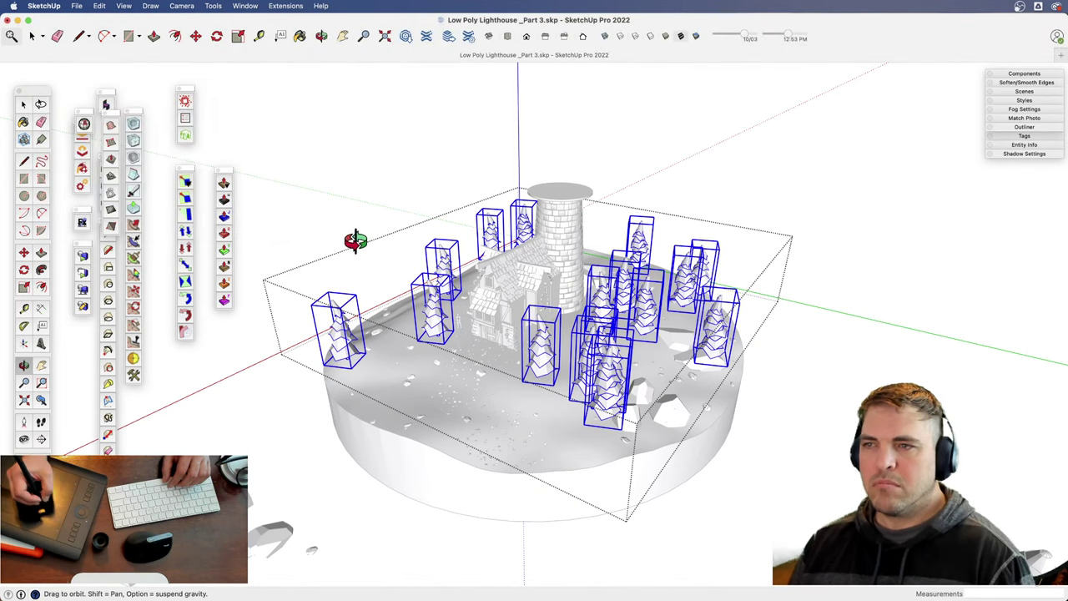
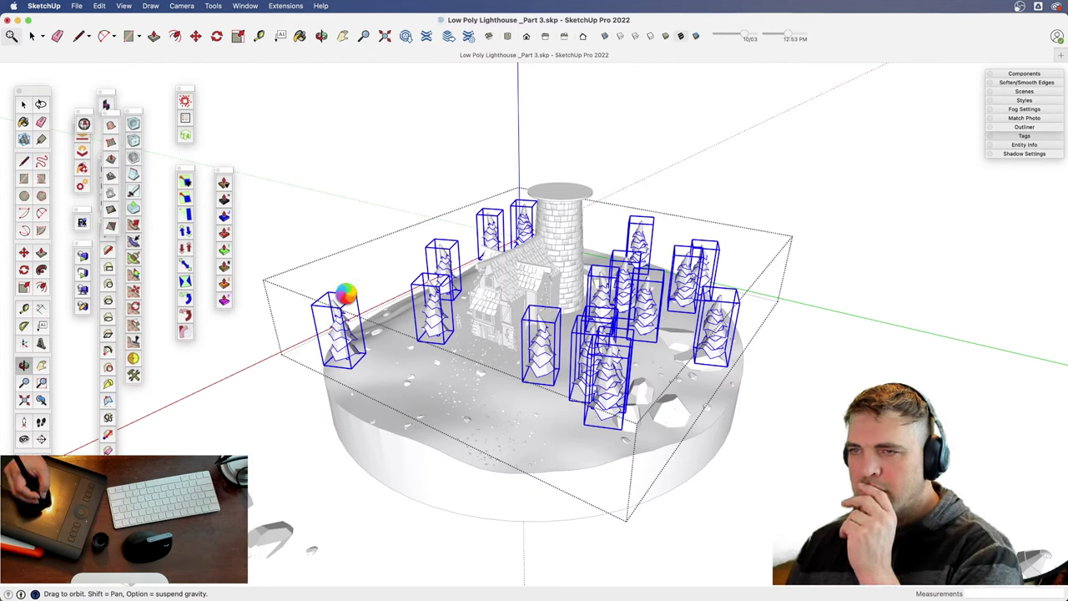
key("space")
left_click(351, 300)
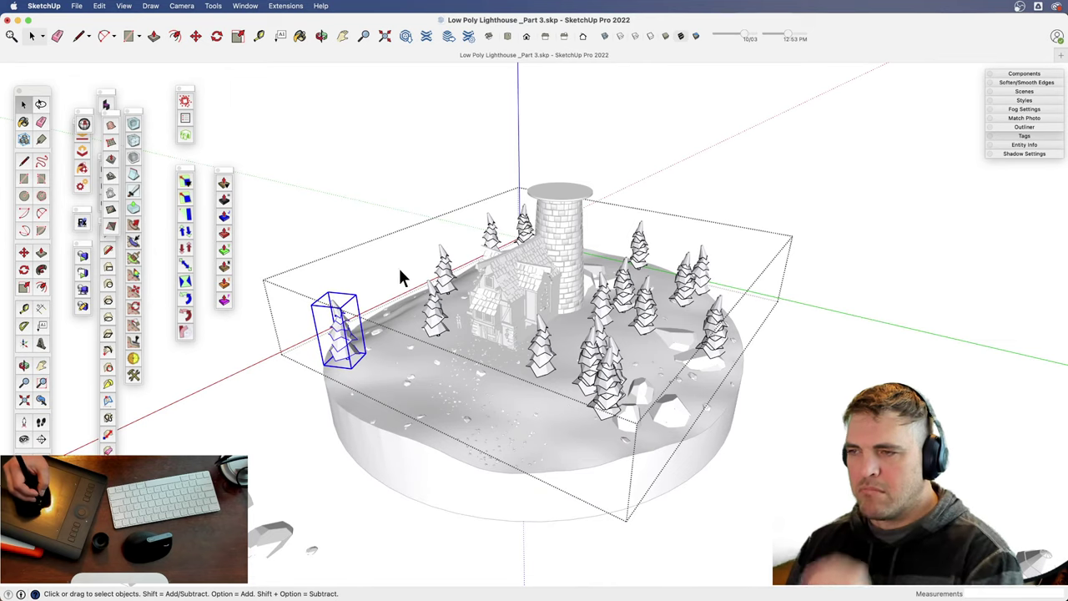
- Select all the individual pine trees inside the open group again
middle_click_drag(400, 277, 488, 196)
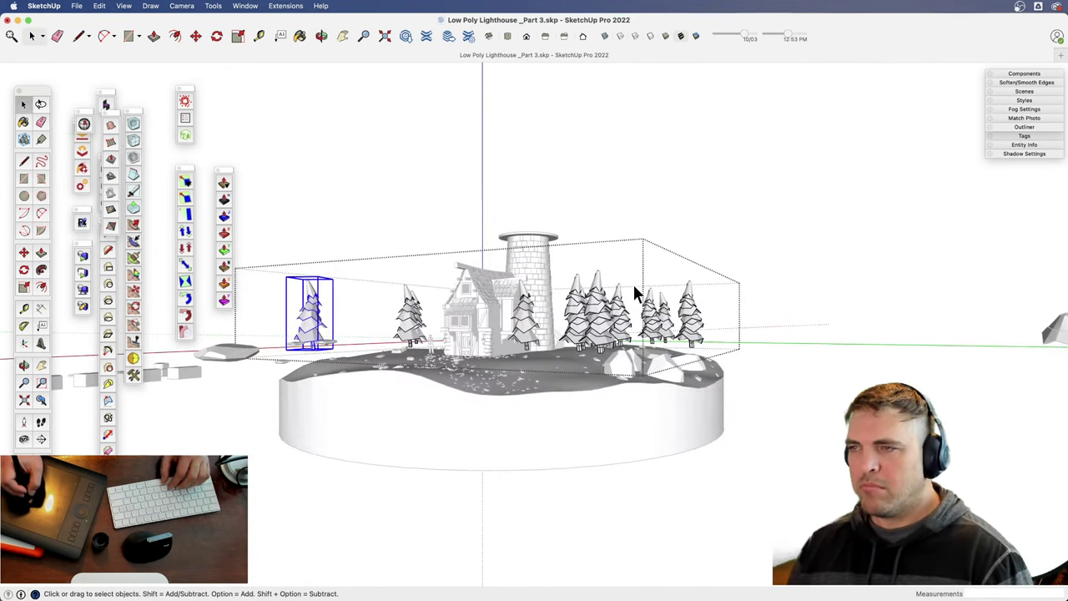
left_click_drag(692, 317, 336, 288)
middle_click_drag(498, 308, 489, 361)
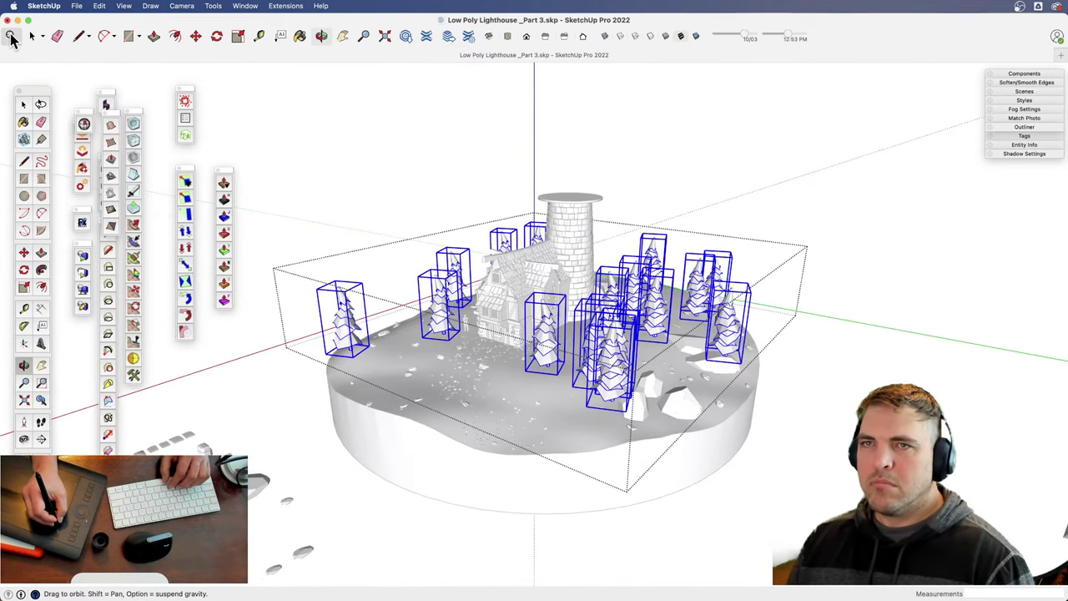
- Drop the selected pine trees onto the terrain below with SketchPlus Drop+ and leave the tree group
left_click(11, 38)
type("drop")
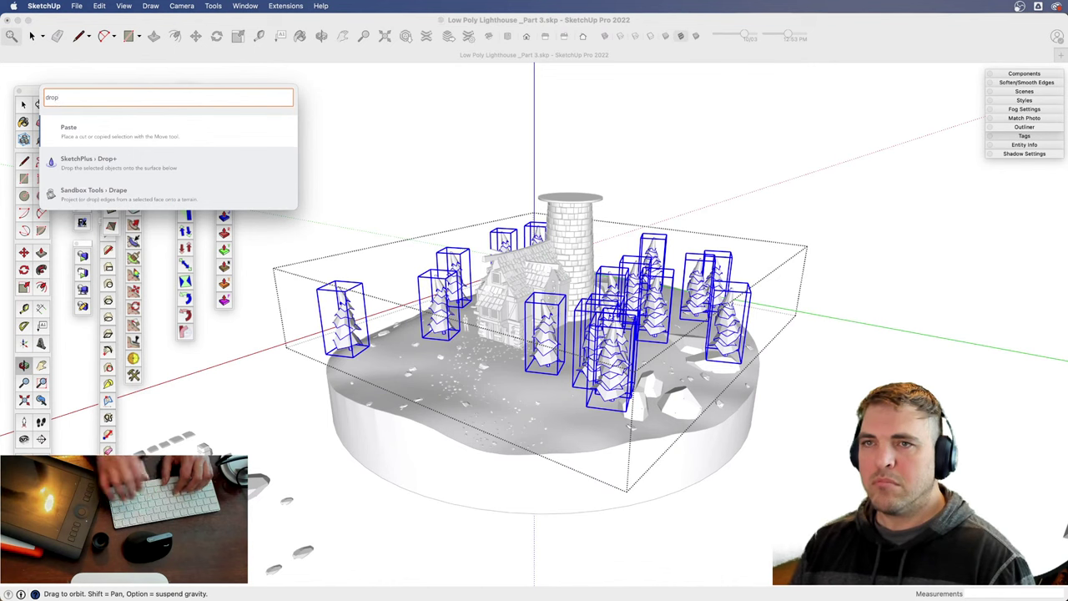
left_click(140, 166)
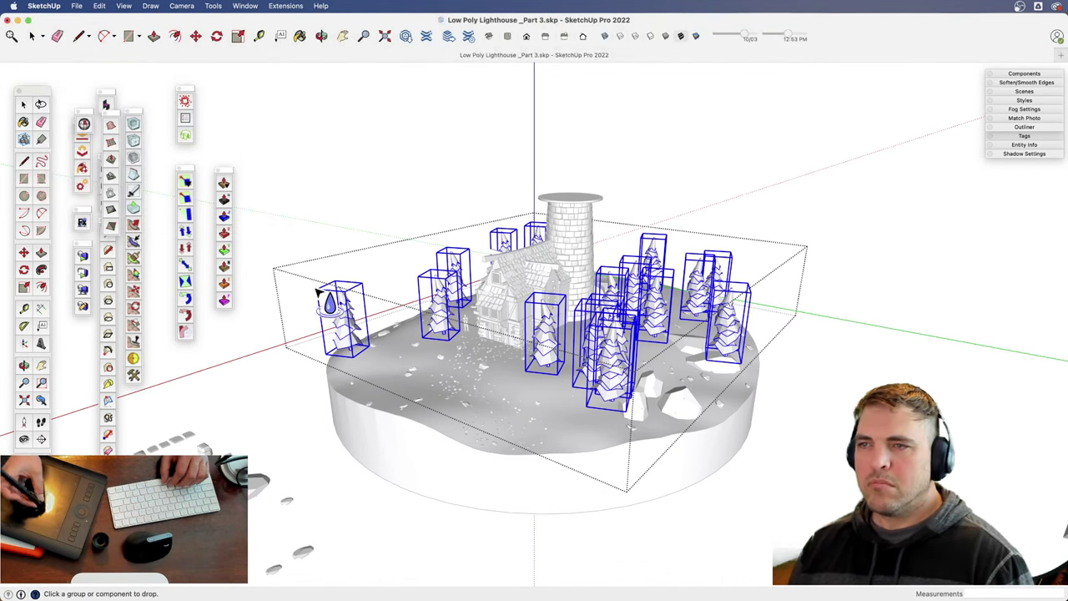
left_click(347, 309)
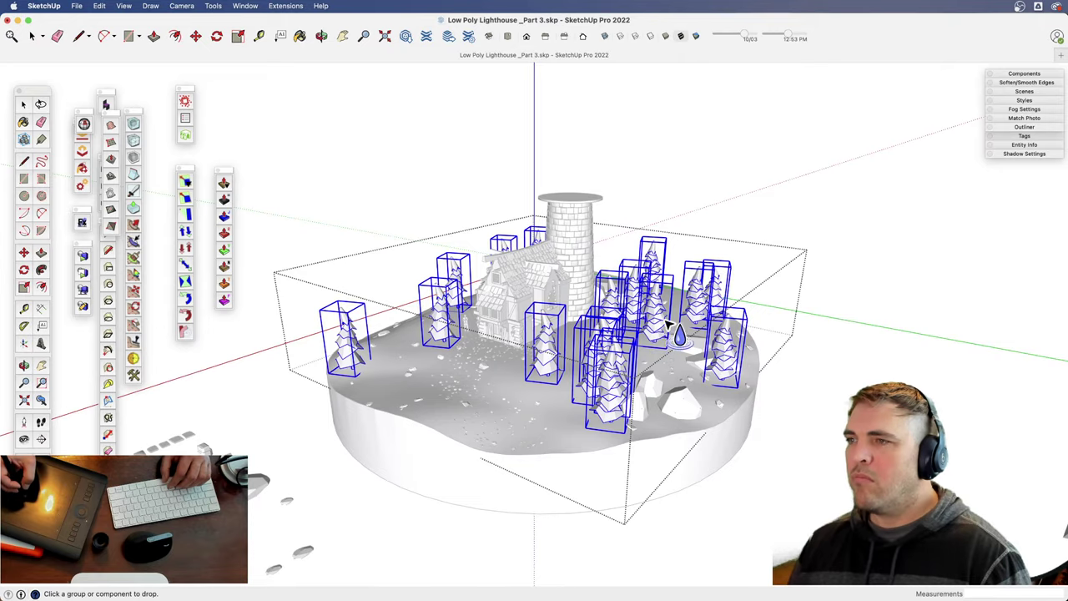
middle_click_drag(641, 386, 630, 437)
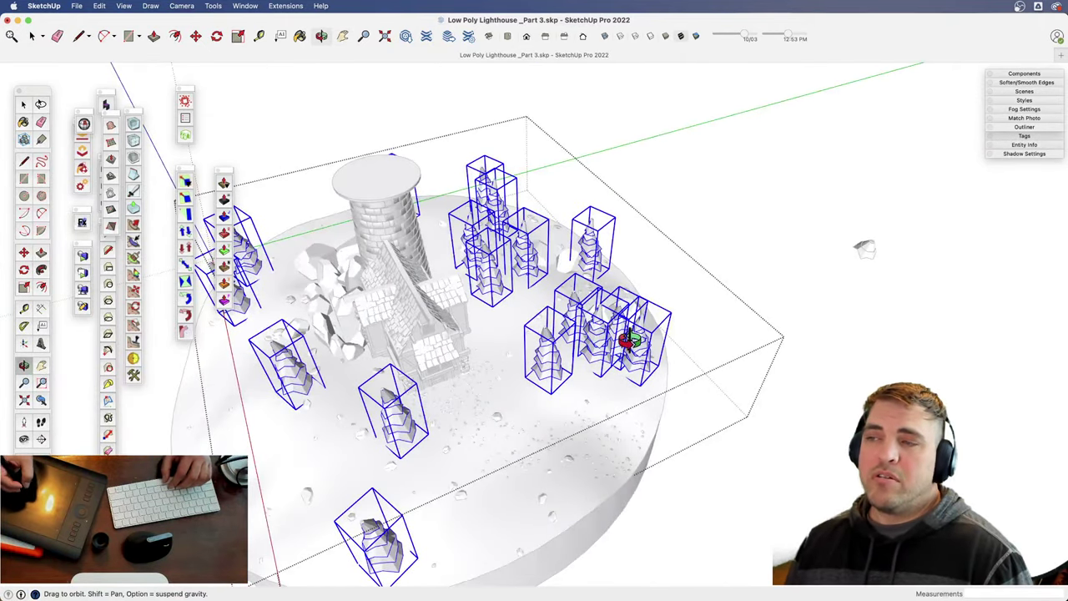
key("z")
left_click_drag(639, 363, 669, 445)
key("space")
left_click(683, 381)
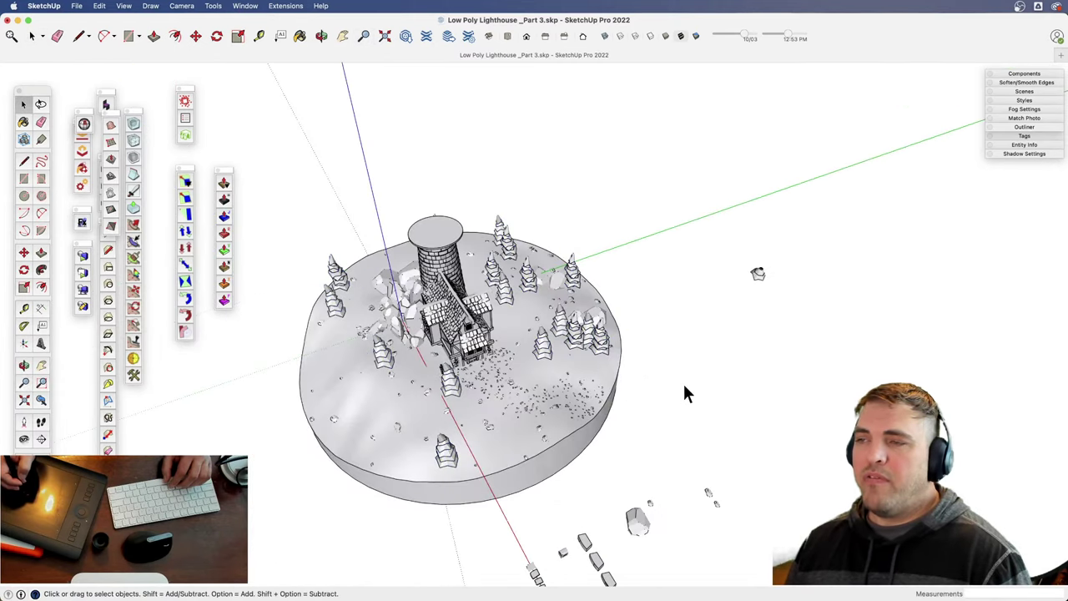
- Draw a rectangle on the empty ground beside the island and Push/Pull it up into an upright box
key("h")
left_click_drag(651, 395, 418, 370)
key("r")
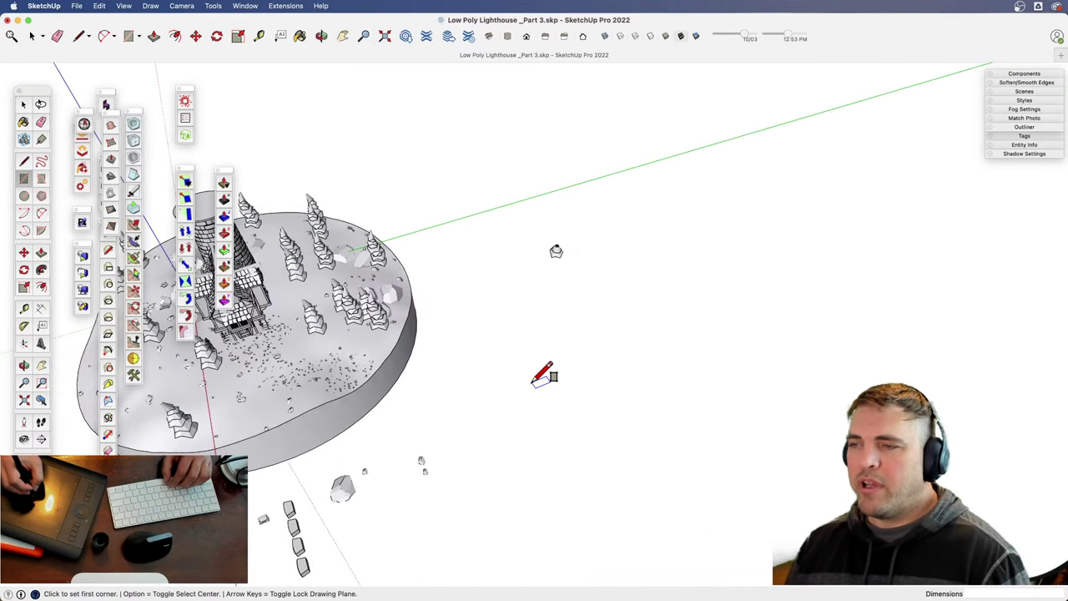
left_click(532, 387)
left_click(596, 382)
key("p")
left_click(563, 385)
left_click(565, 333)
key("space")
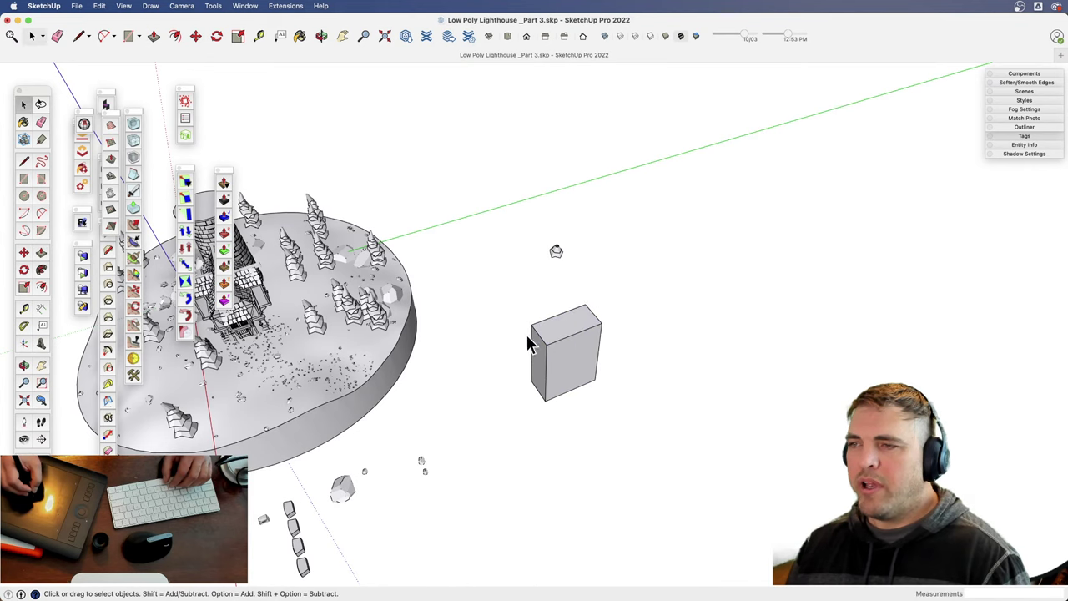
- Select the whole box, make it a group and open that group for editing
triple_click(556, 343)
scroll(588, 301, "up", 5)
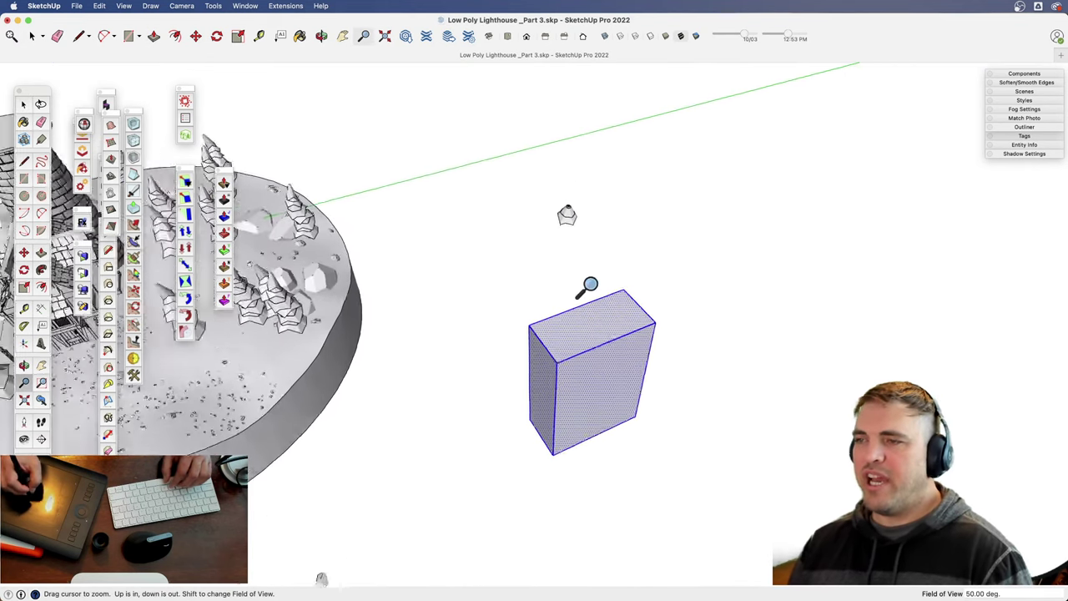
mouse_move(607, 328)
middle_mouse_down()
mouse_move(603, 396)
mouse_move(553, 376)
mouse_move(505, 267)
mouse_move(517, 306)
middle_mouse_up()
- Draw an inset rectangle on the box's large front face and push it through to cut an opening
key("r")
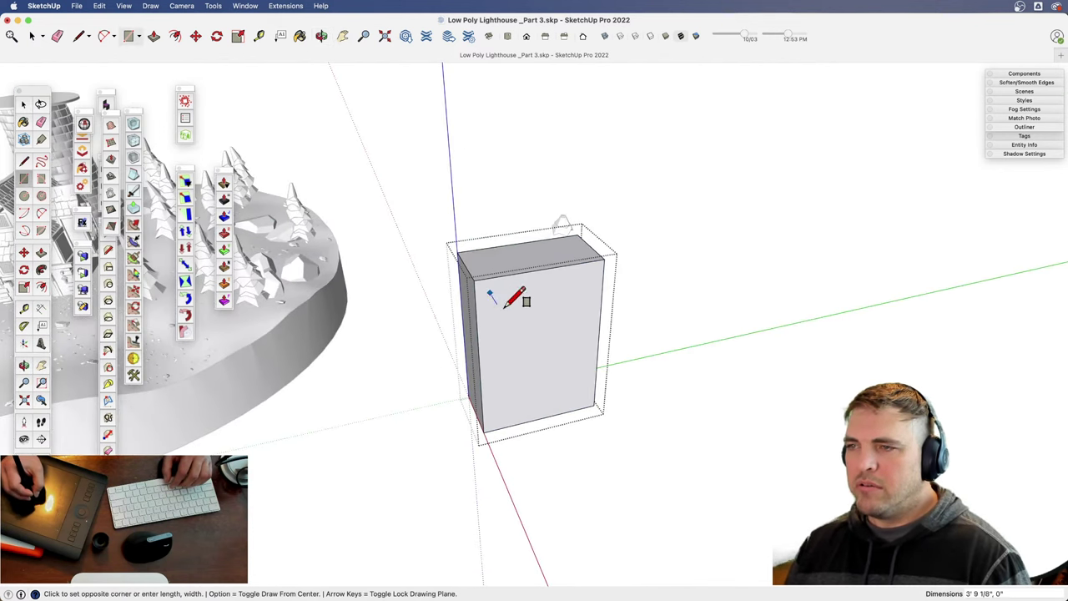
left_click(584, 388)
key("p")
left_click(548, 375)
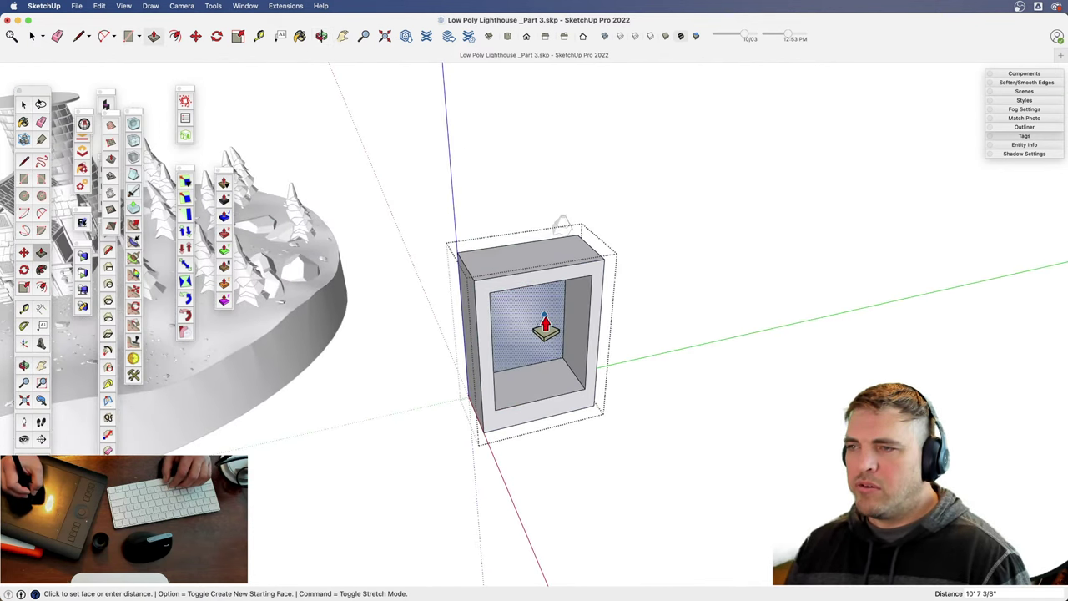
left_click(578, 358)
- Draw a narrower rectangle on the box's upper face and Push/Pull it up into a block
key("r")
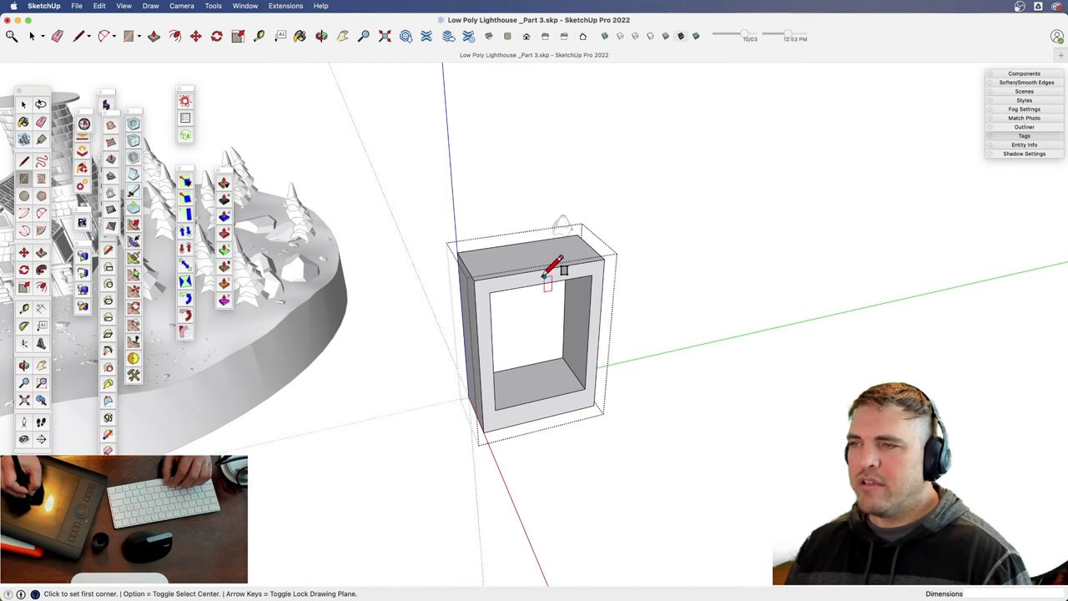
left_click(501, 276)
left_click(567, 237)
key("p")
left_click(539, 260)
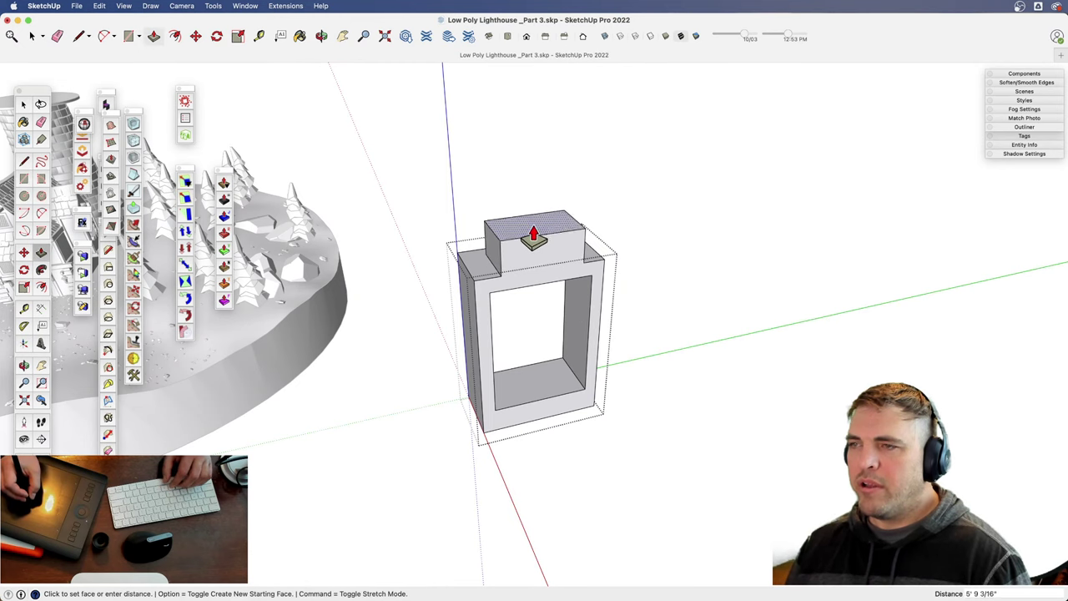
left_click(536, 203)
- Draw an arc across the raised block's front face and push the corner outside the arc away
key("a")
left_click(501, 267)
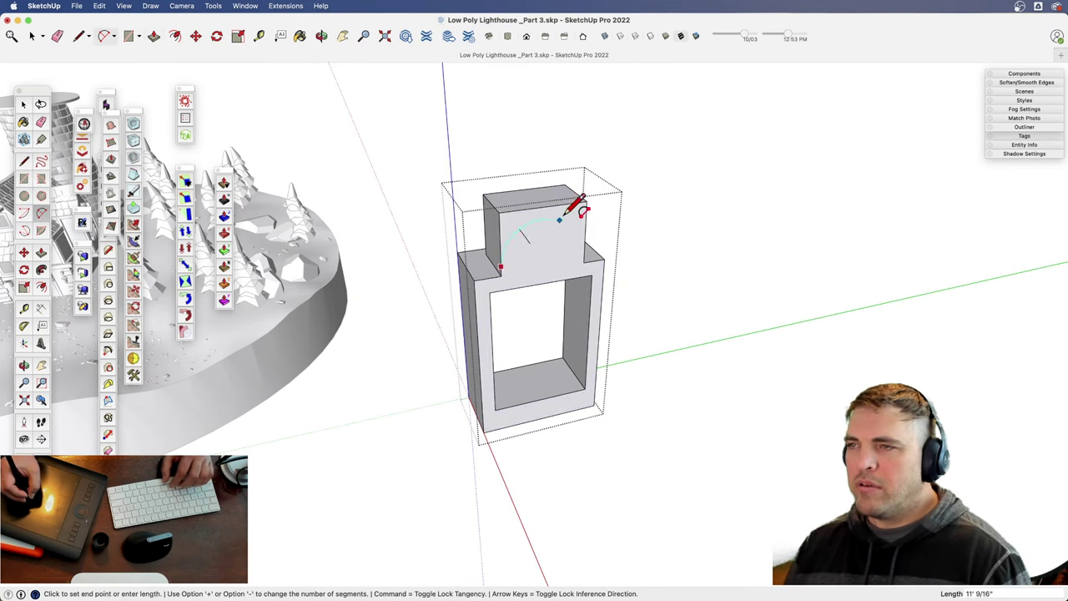
left_click(578, 200)
left_click(551, 206)
key("p")
left_click(511, 237)
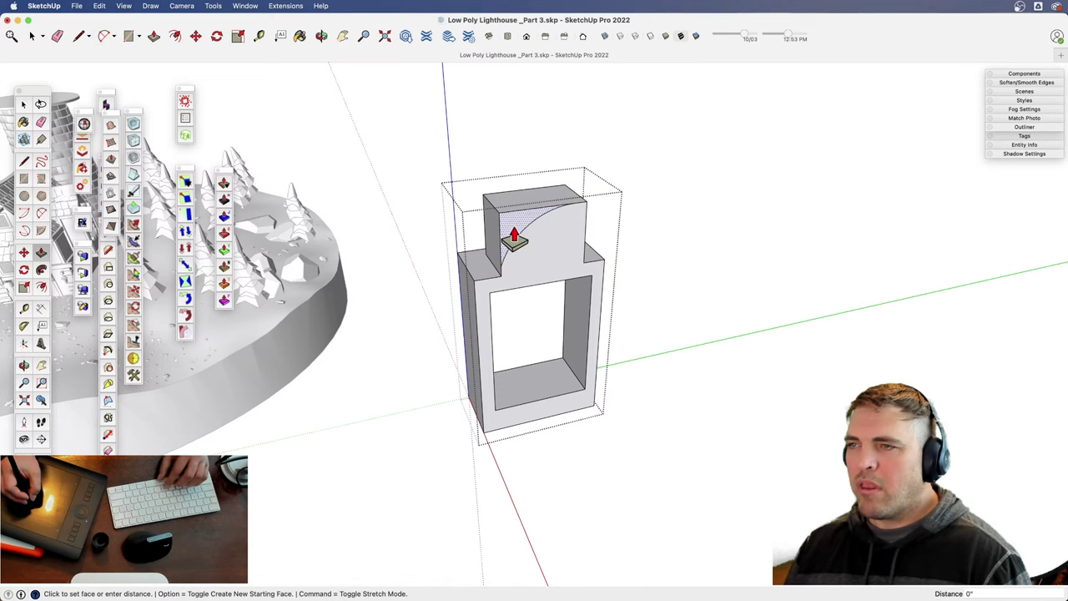
left_click(494, 210)
- Soften the edges at both ends of the block's curved surface with the Eraser's Soften/Smooth mode
key("z")
left_click_drag(534, 289, 522, 272)
key("h")
left_click_drag(523, 273, 497, 281)
key("o")
key("space")
key("h")
key("e")
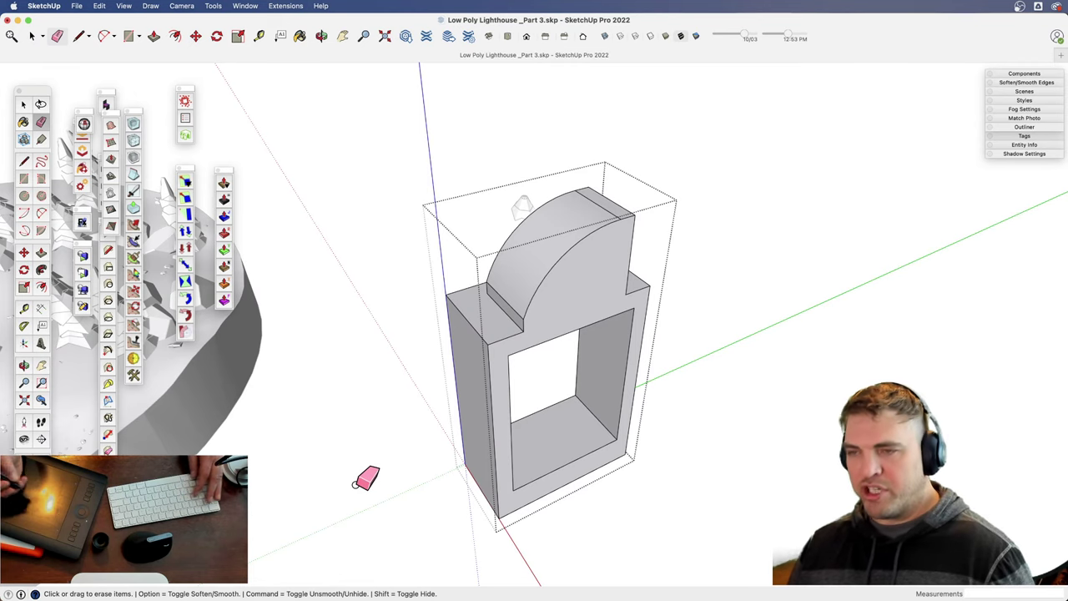
key("alt")
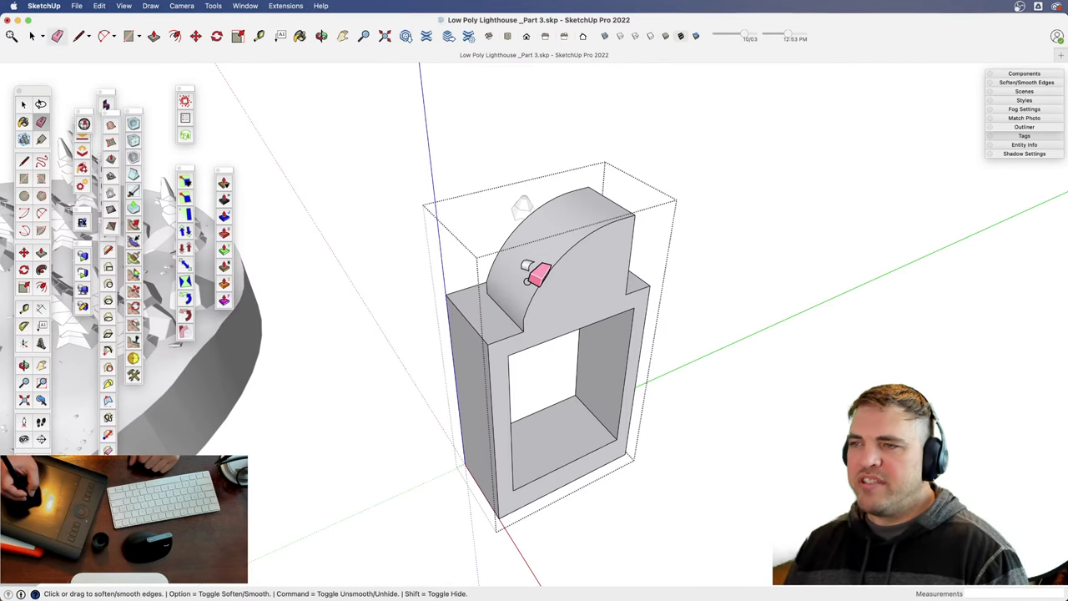
scroll(551, 245, "up", 6)
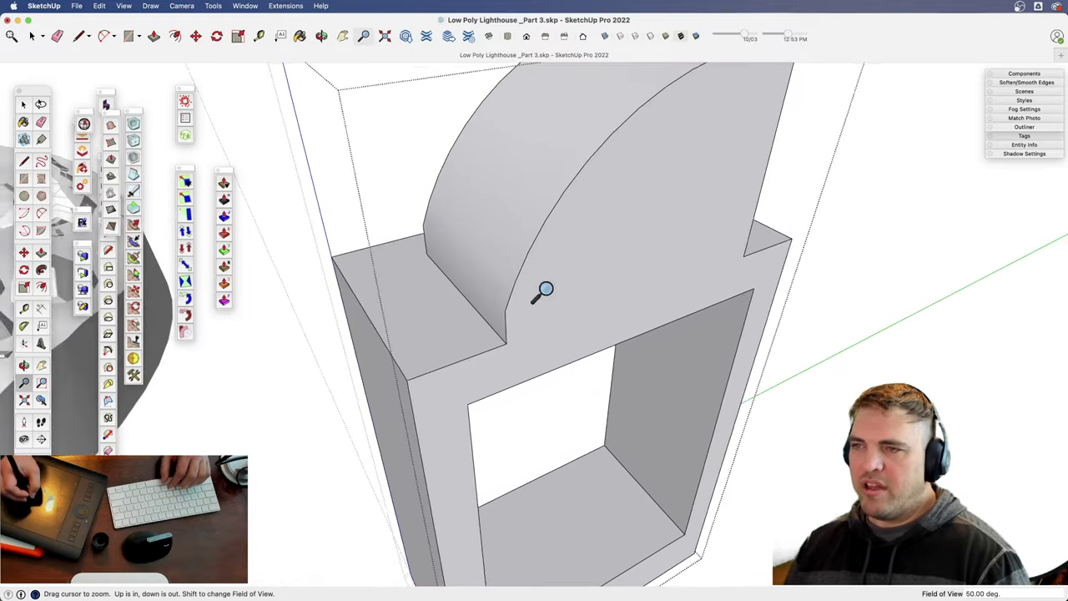
middle_click_drag(543, 291, 588, 253)
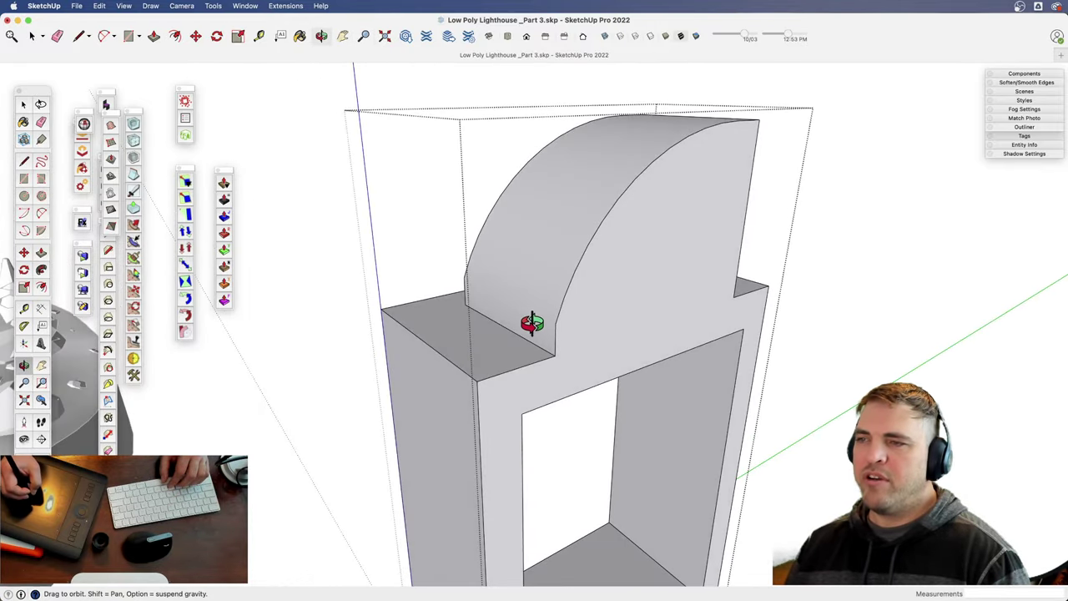
- Restore the lower edge between the curved surface and the short vertical face and hide it with the Eraser
key("space")
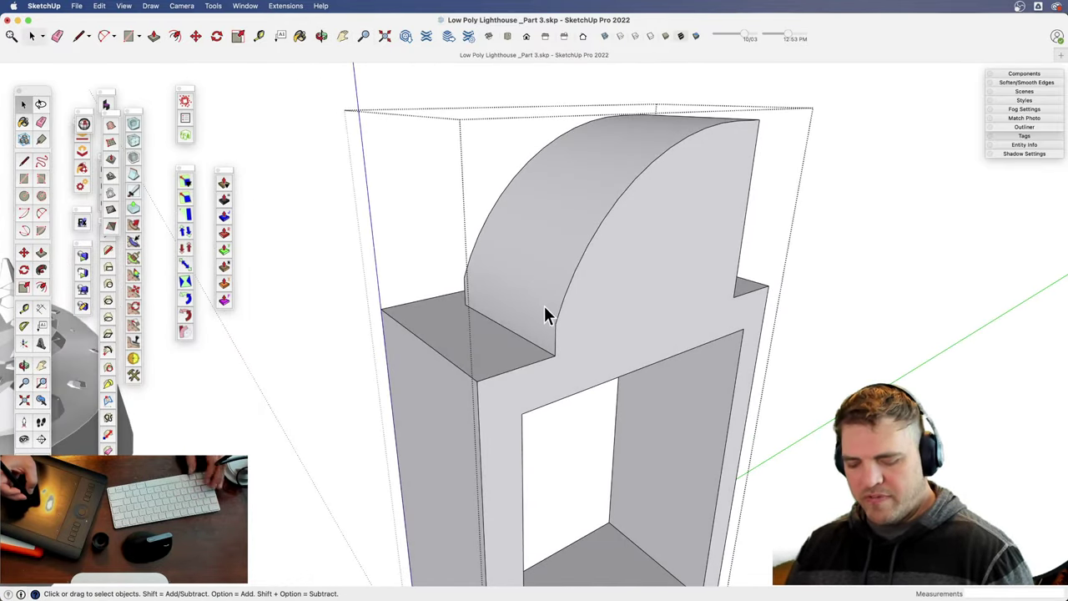
key("e")
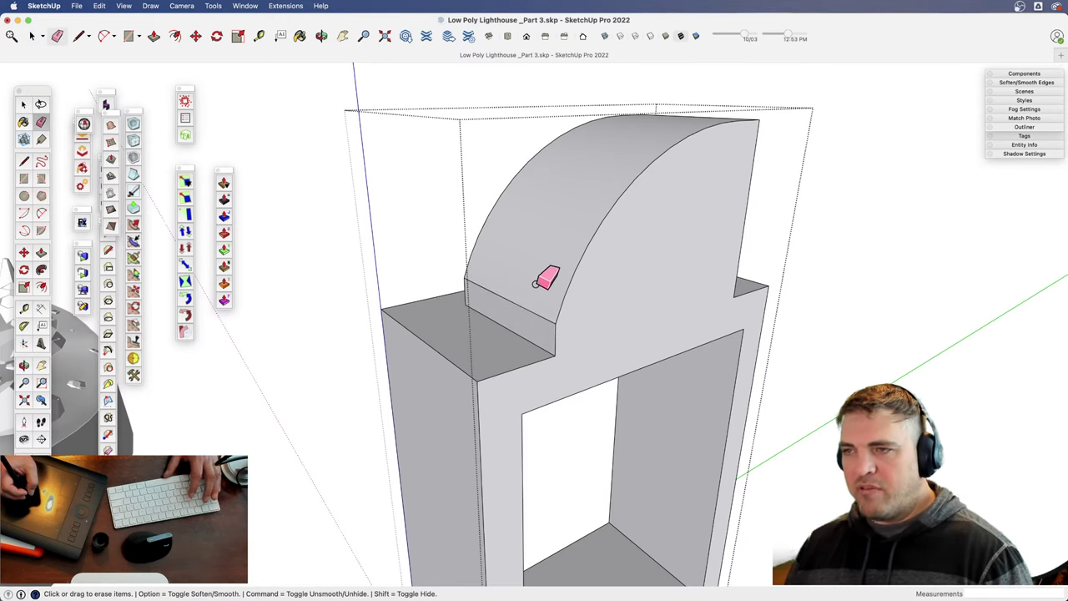
key("shift")
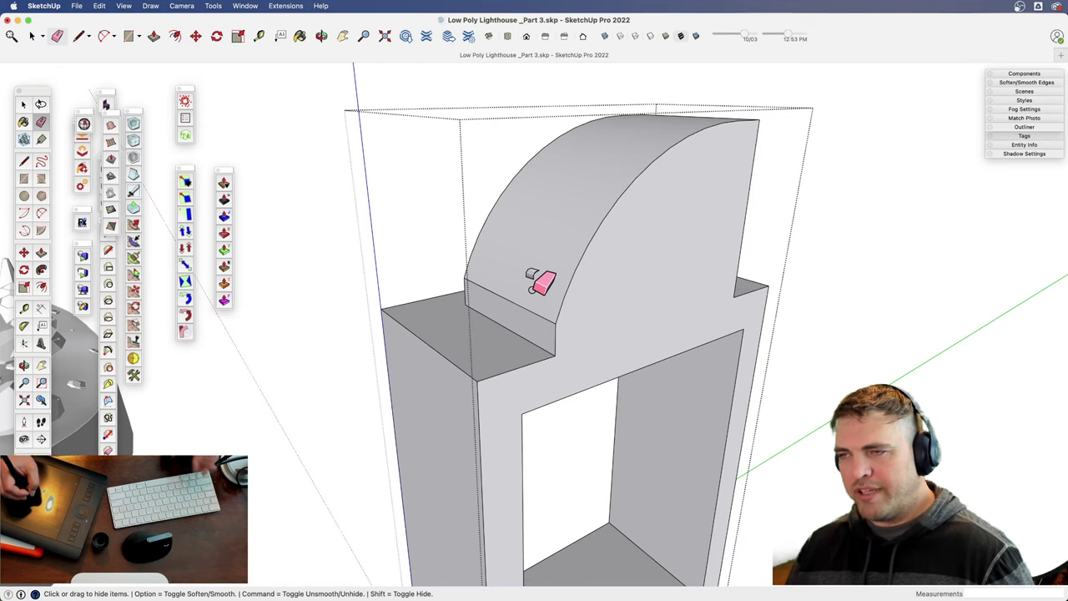
left_click_drag(529, 305, 543, 334, "shift")
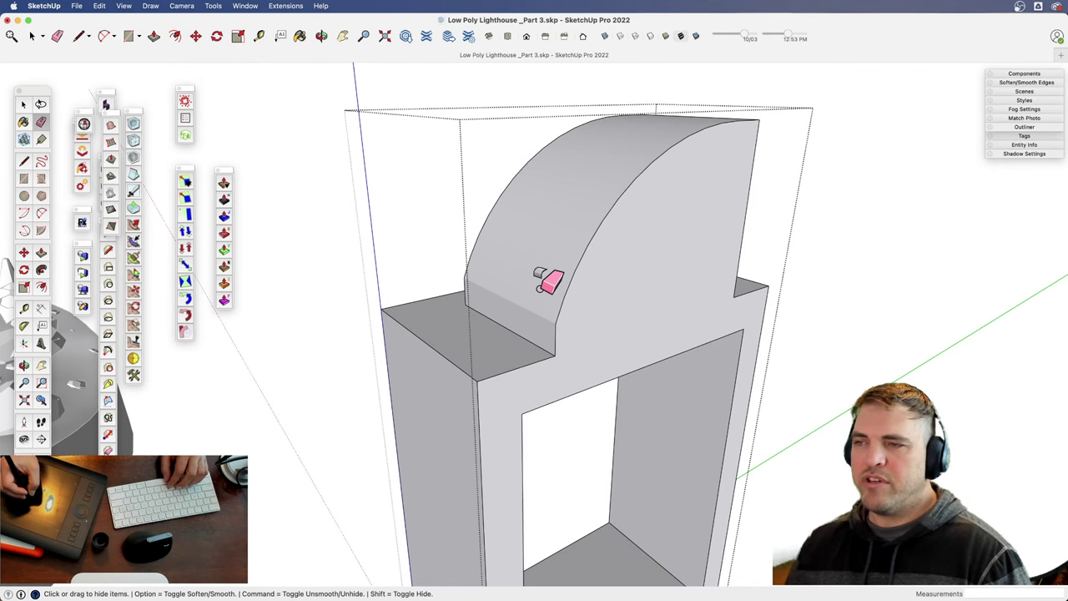
- Select all the geometry of the example shape inside its open group
scroll(547, 288, "down", 3)
middle_click_drag(464, 326, 518, 365)
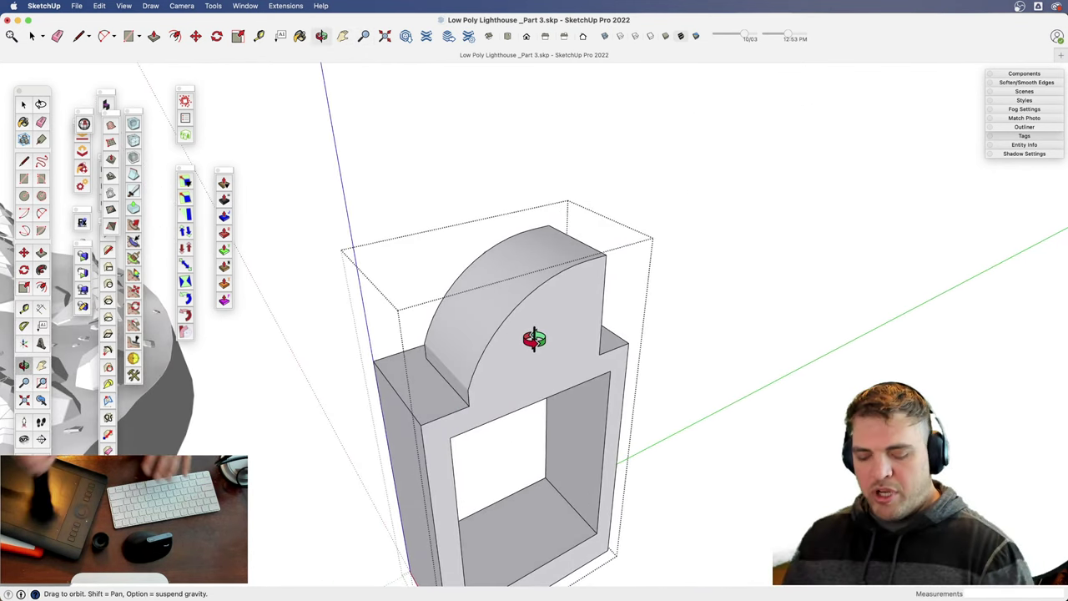
scroll(539, 247, "down", 5)
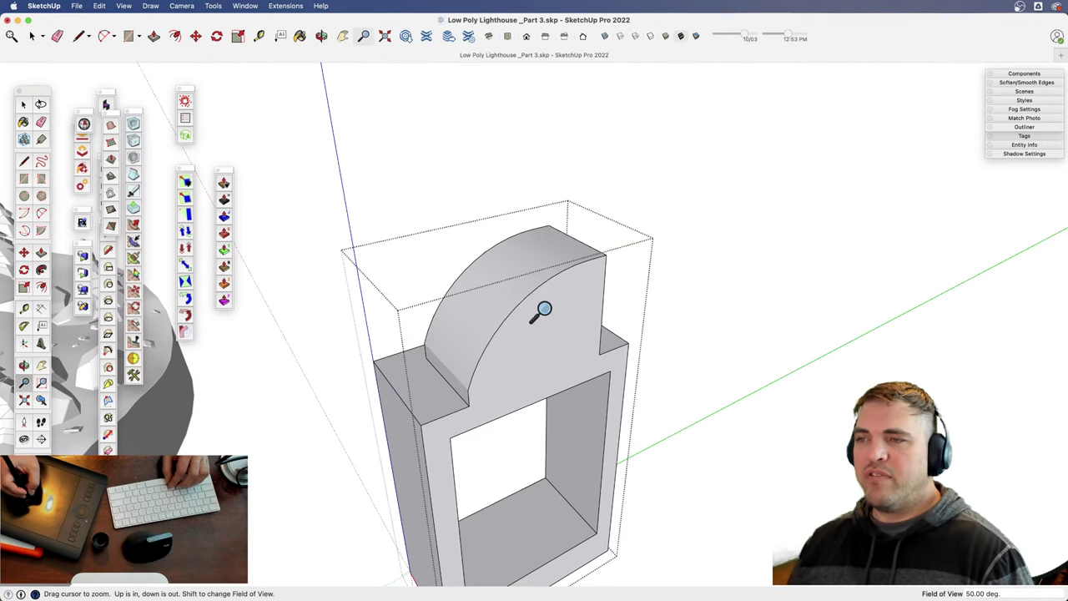
key("space")
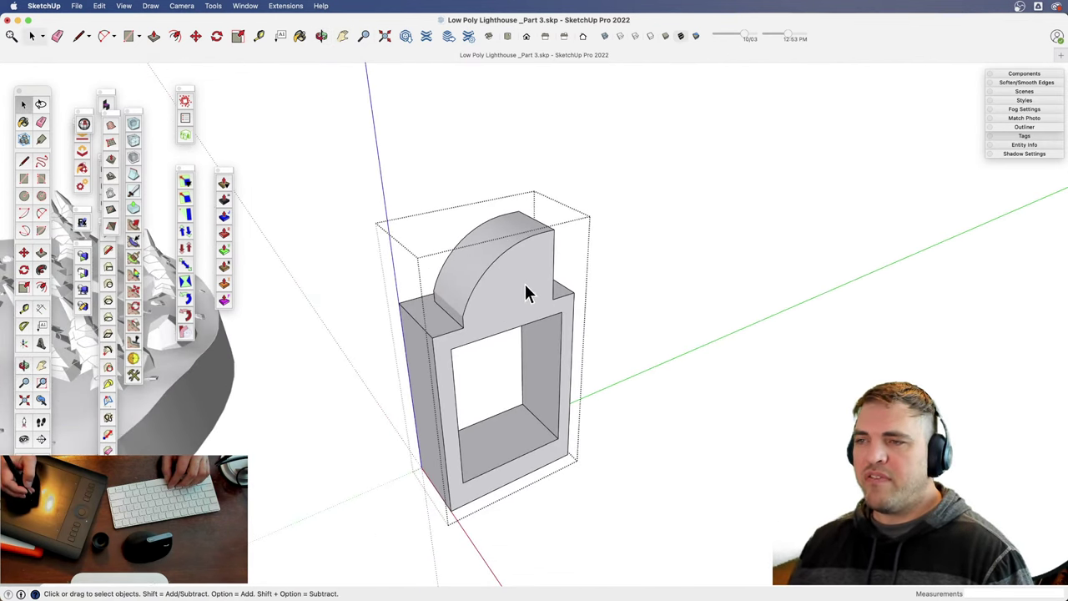
triple_click(525, 288)
left_click_drag(421, 292, 669, 574)
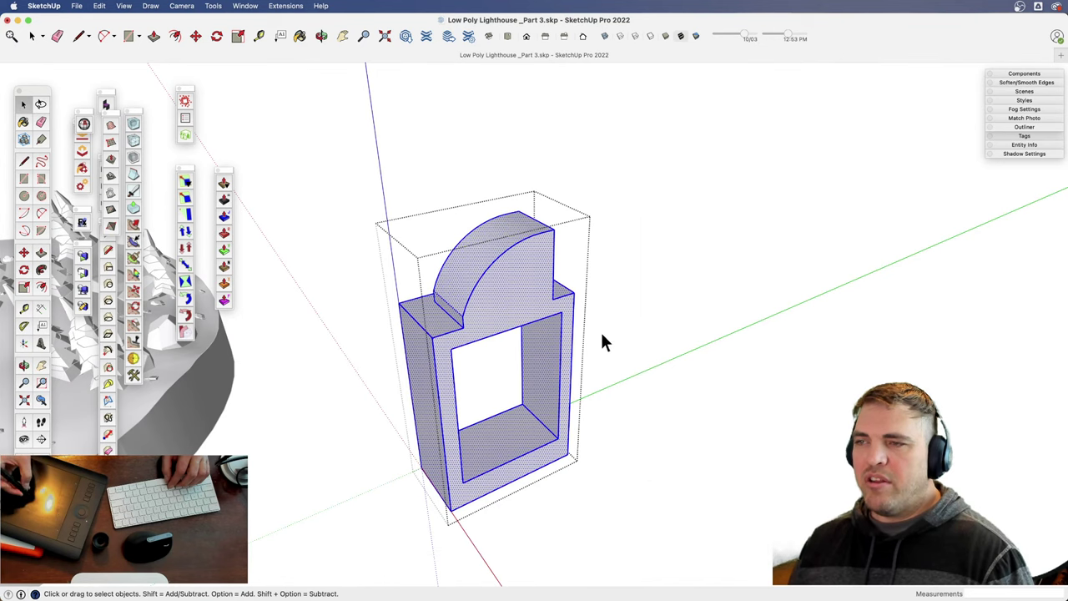
- Apply Soften/Smooth Edges to the selected geometry with the angle between normals set to 15 degrees
right_click(516, 264)
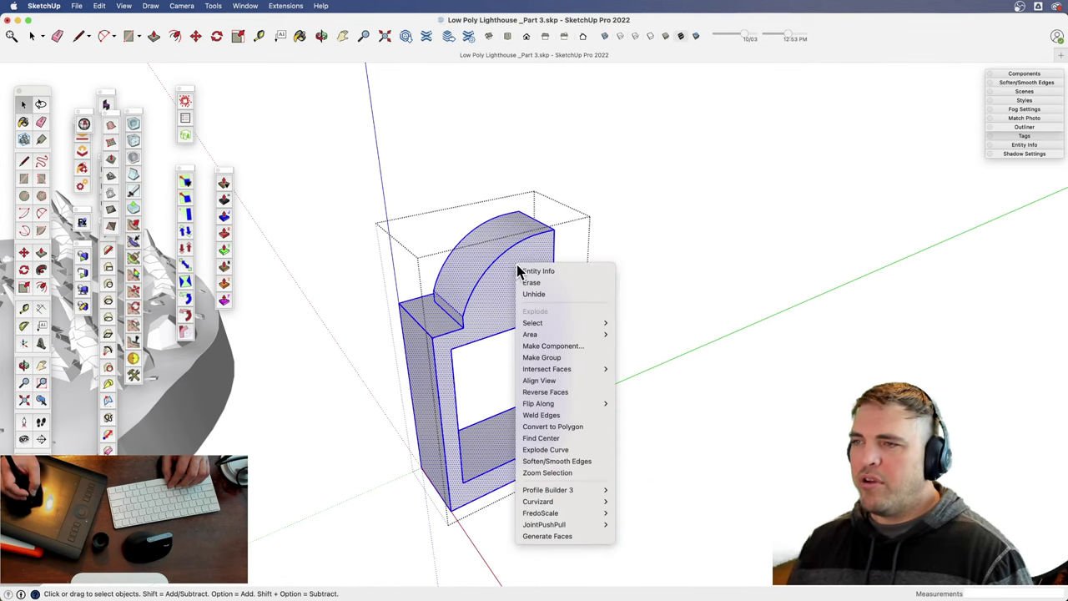
left_click(583, 462)
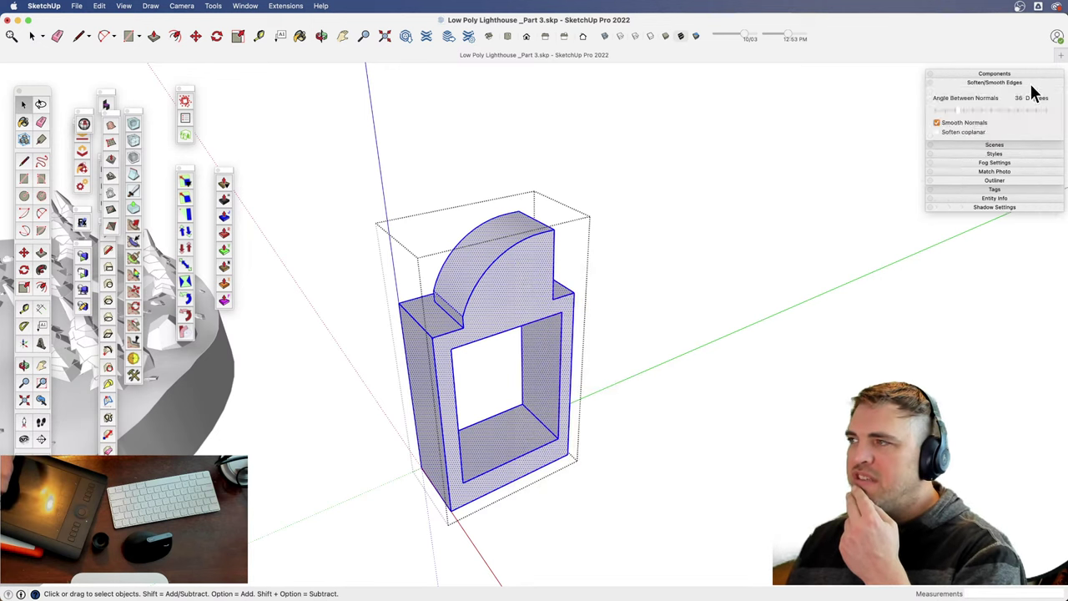
left_click_drag(1024, 79, 898, 101)
left_click_drag(829, 132, 829, 138)
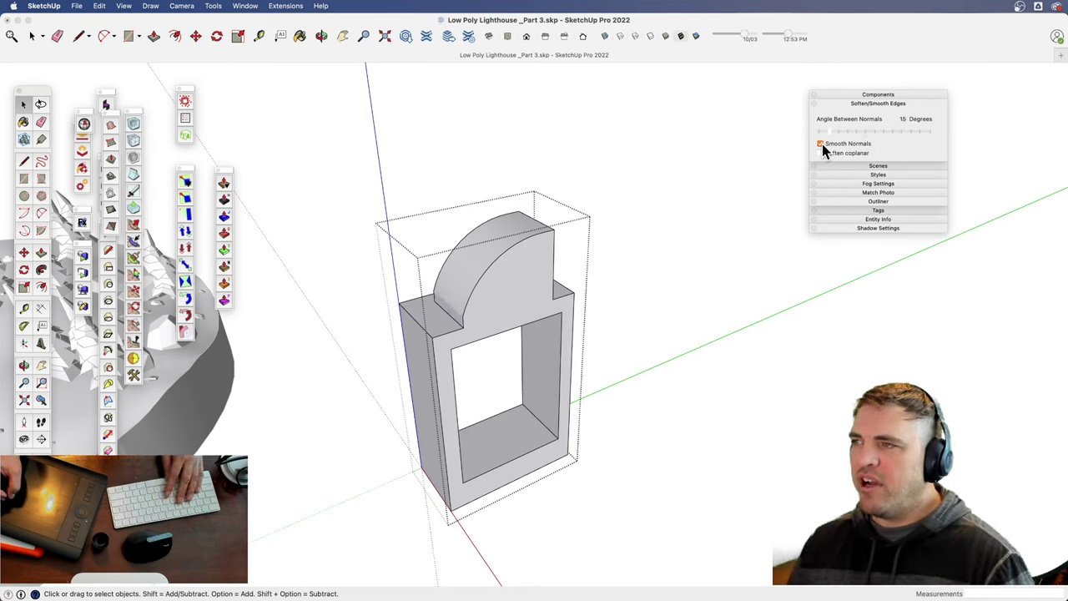
- Enable Soften coplanar for the example shape and reselect all the geometry inside its open group
left_click(820, 153)
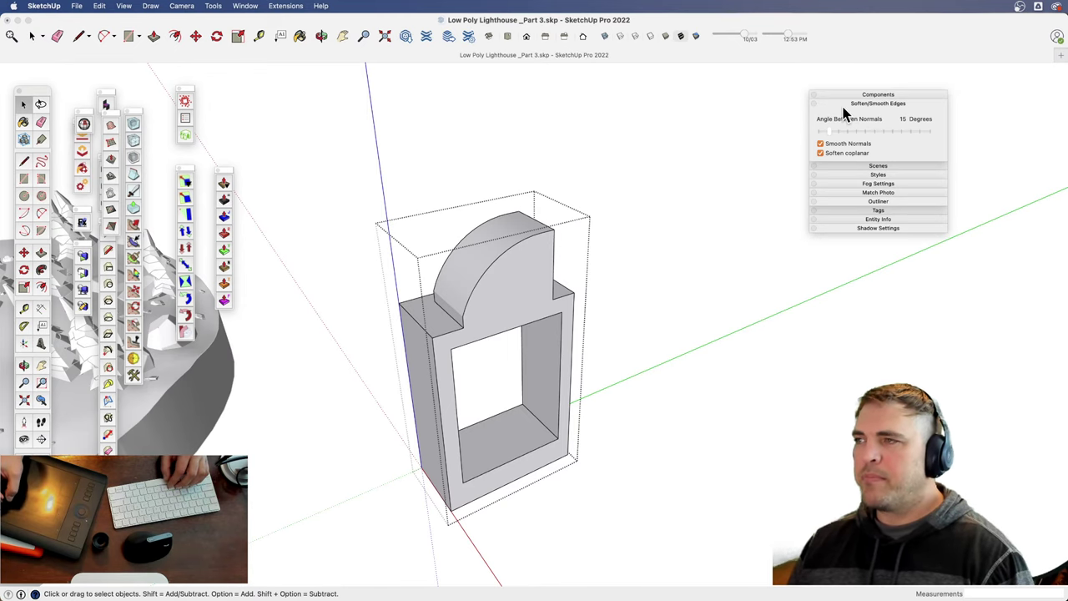
left_click(875, 103)
key("super+a")
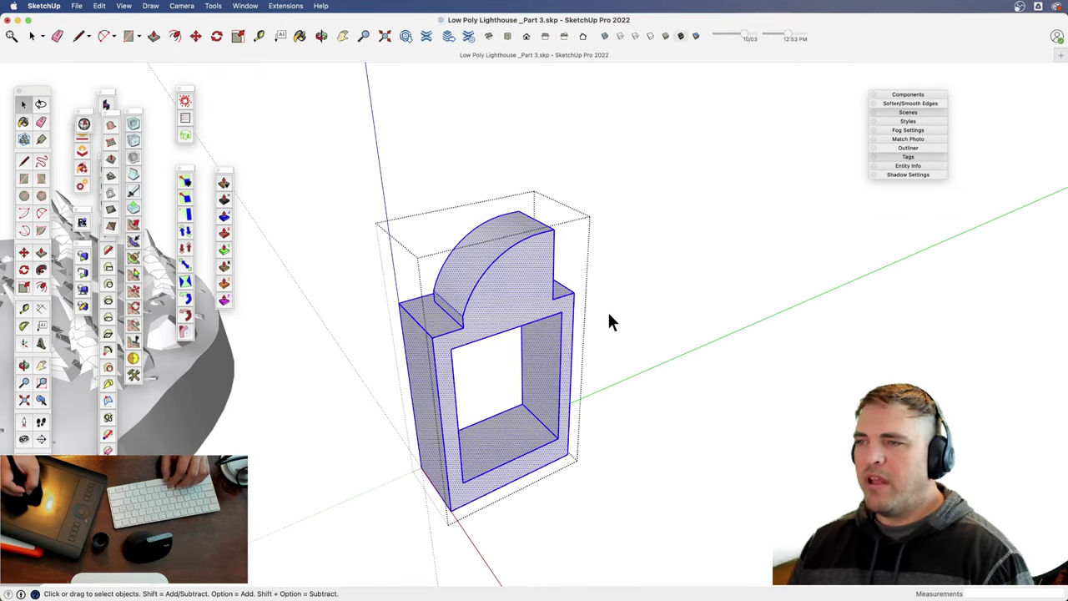
- Close the example shape's group and erase the whole block with the Eraser
left_click(629, 312)
key("e")
left_click(558, 297)
key("z")
mouse_move(558, 298)
left_mouse_down()
mouse_move(492, 396)
mouse_move(484, 451)
left_mouse_up()
key("h")
mouse_move(384, 346)
left_mouse_down()
mouse_move(579, 321)
mouse_move(579, 289)
left_mouse_up()
key("z")
left_click_drag(578, 375, 577, 292)
middle_click_drag(580, 289, 414, 305)
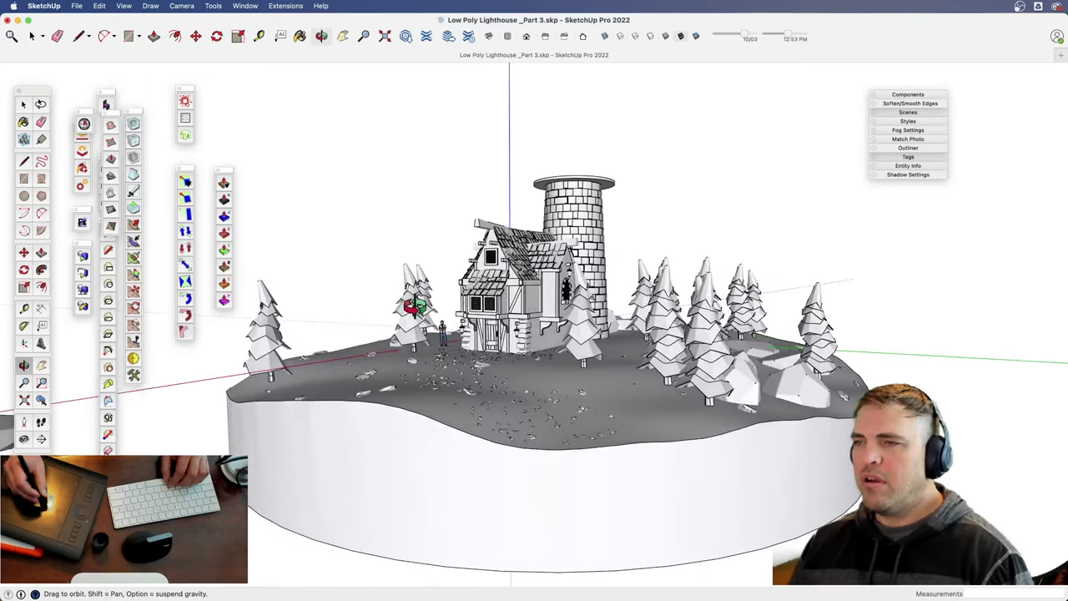
key("space")
left_click(679, 335)
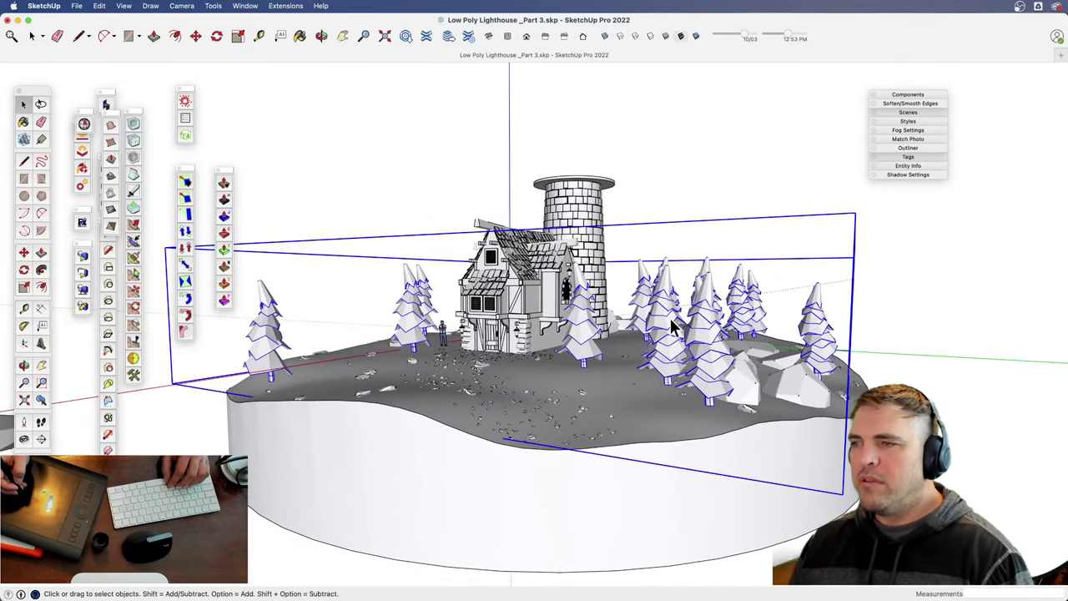
double_click(673, 327)
middle_click_drag(591, 323, 591, 391)
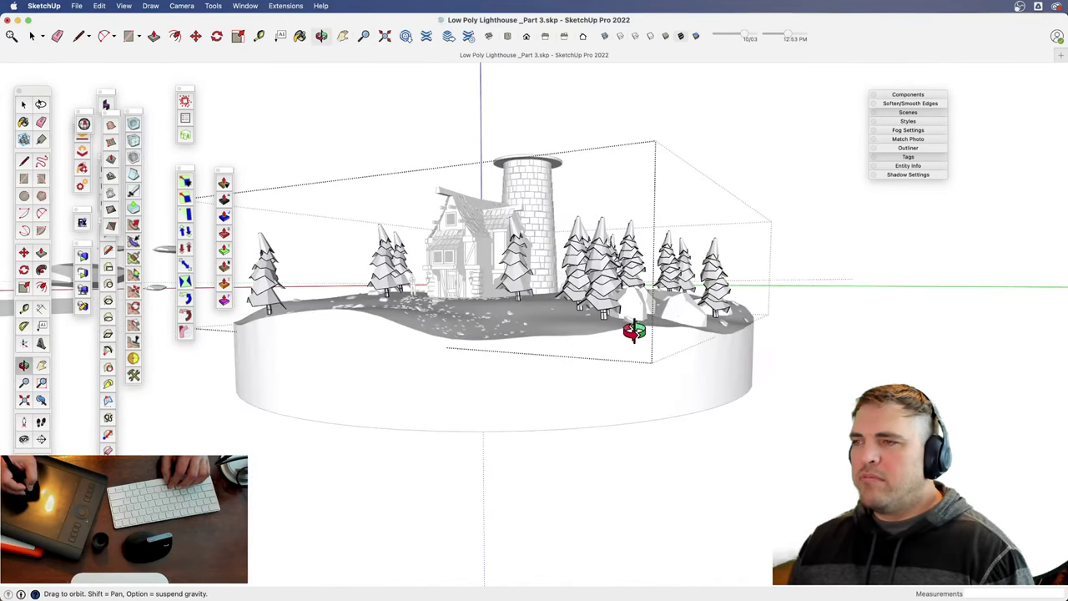
middle_click_drag(634, 330, 680, 338)
left_click_drag(792, 300, 266, 240)
middle_click_drag(569, 293, 567, 333)
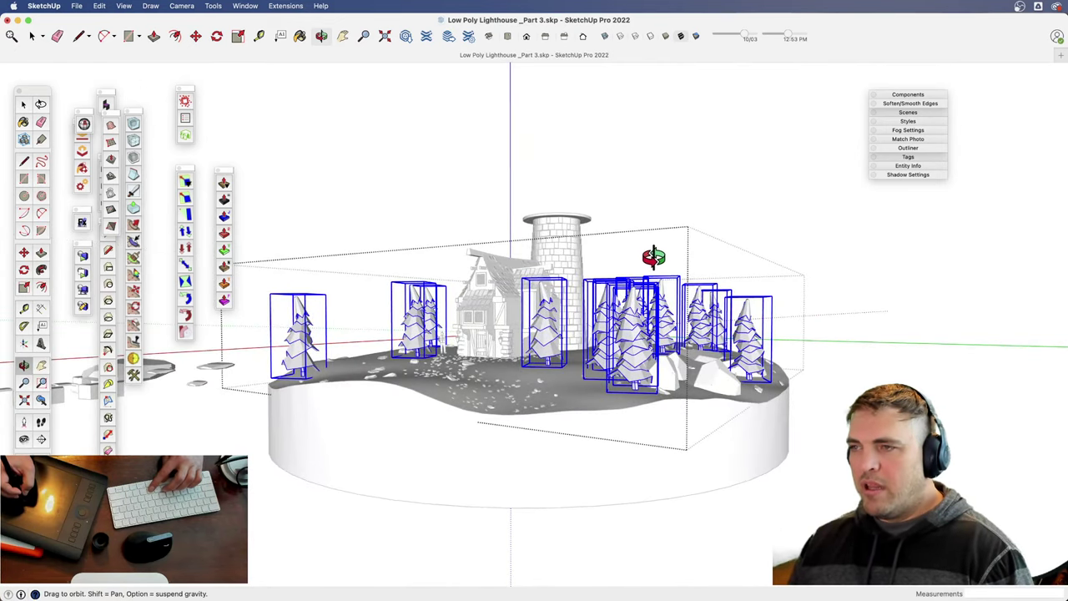
left_click(661, 159)
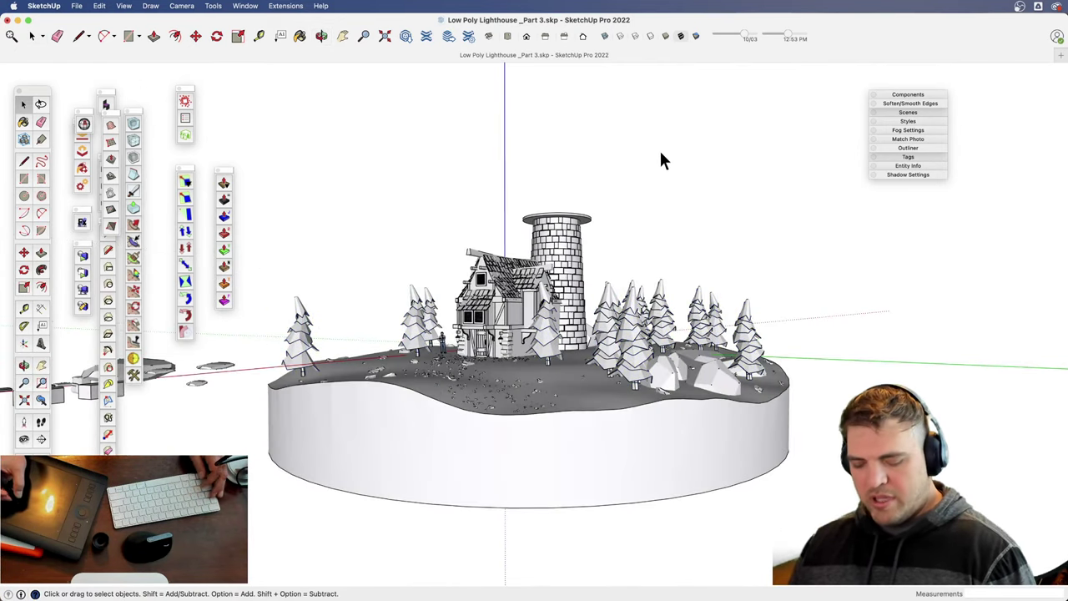
- Undo the last three changes and delete the restored example block
key("super+z")
key("super+z")
key("super+z")
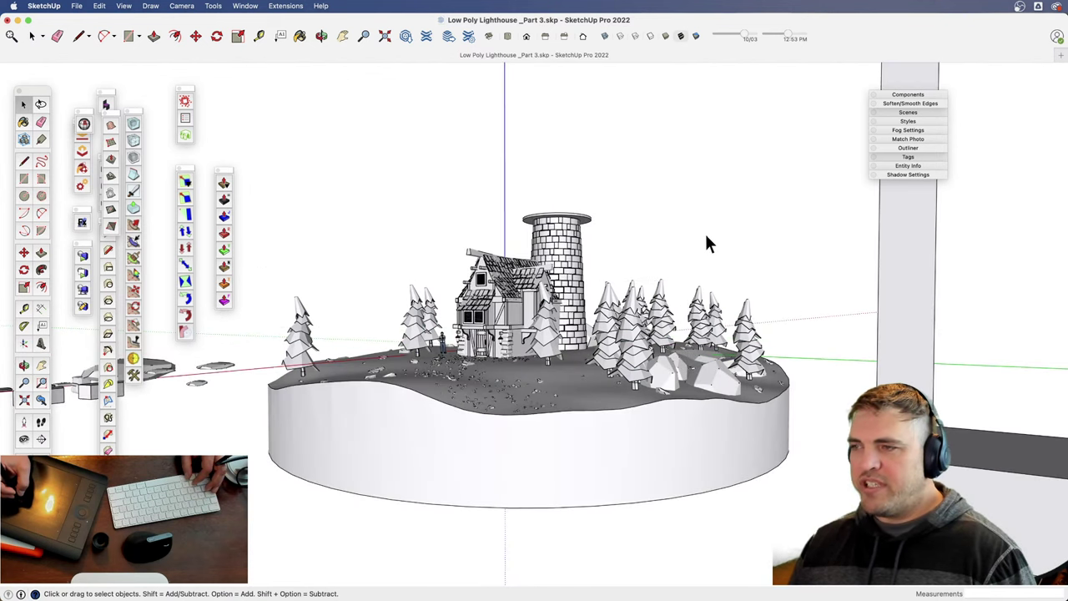
left_click(904, 370)
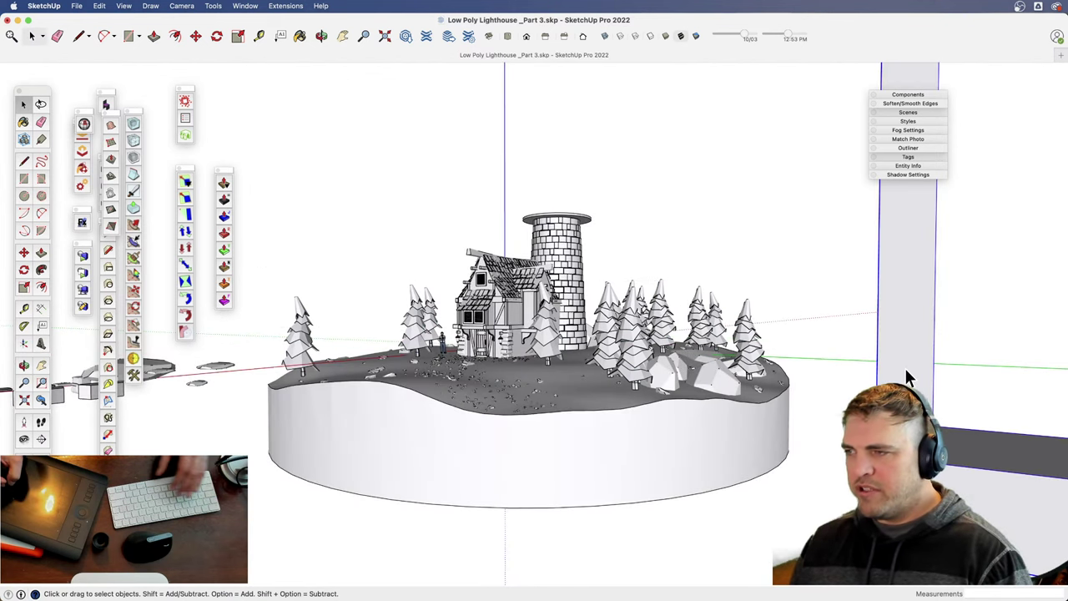
key("Delete")
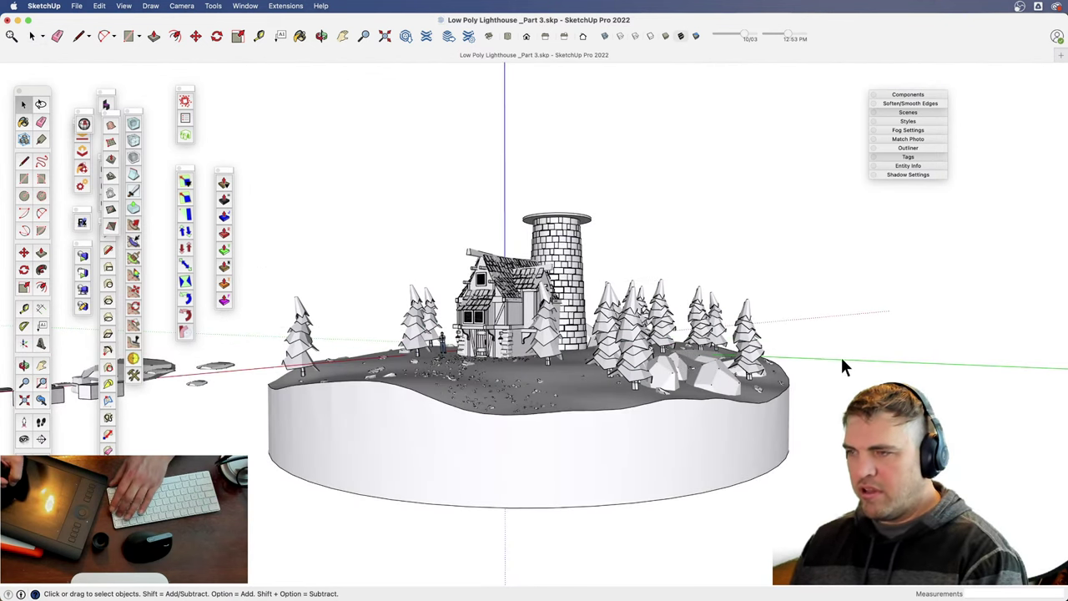
- Open the tree group on the island and select all the pine trees inside it
double_click(634, 342)
left_click(634, 346)
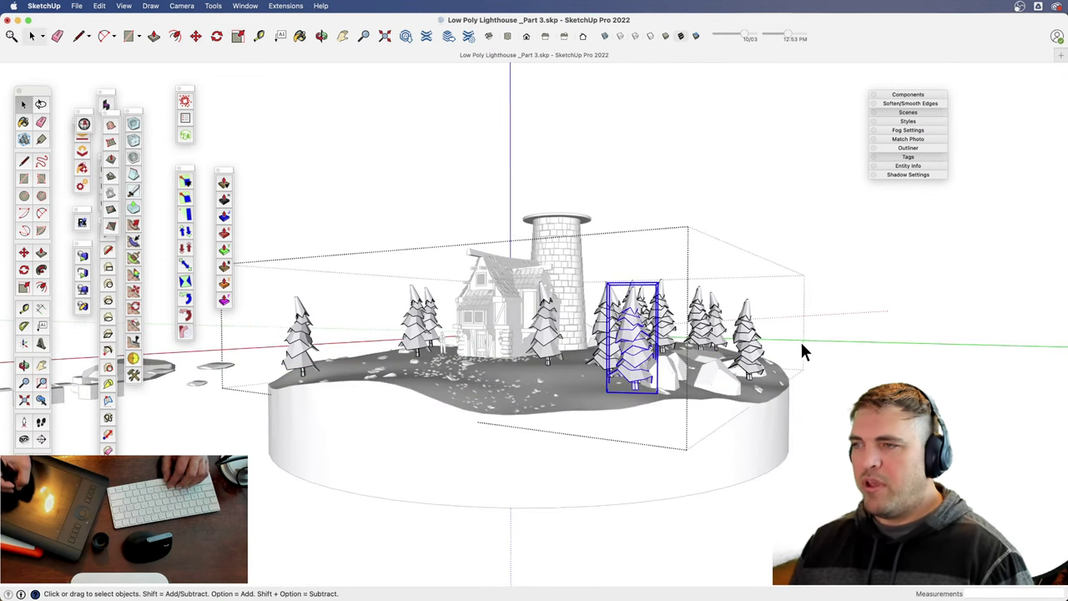
left_click_drag(800, 340, 313, 294)
- Move the selected pine trees straight up along the blue axis, about 20' 6", so they float above the terrain
key("m")
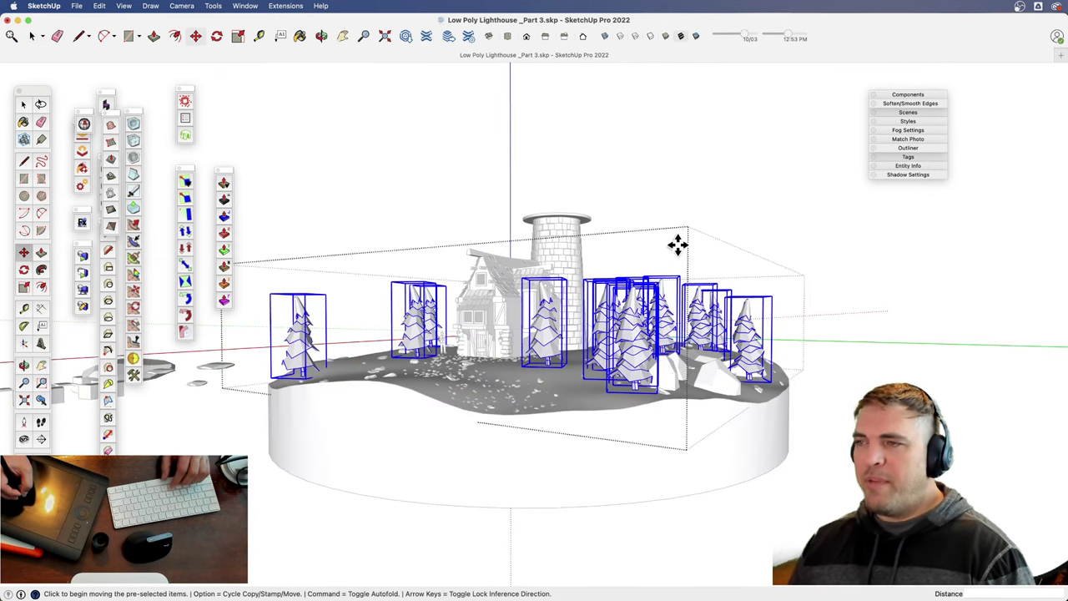
left_click(676, 243)
key("Up")
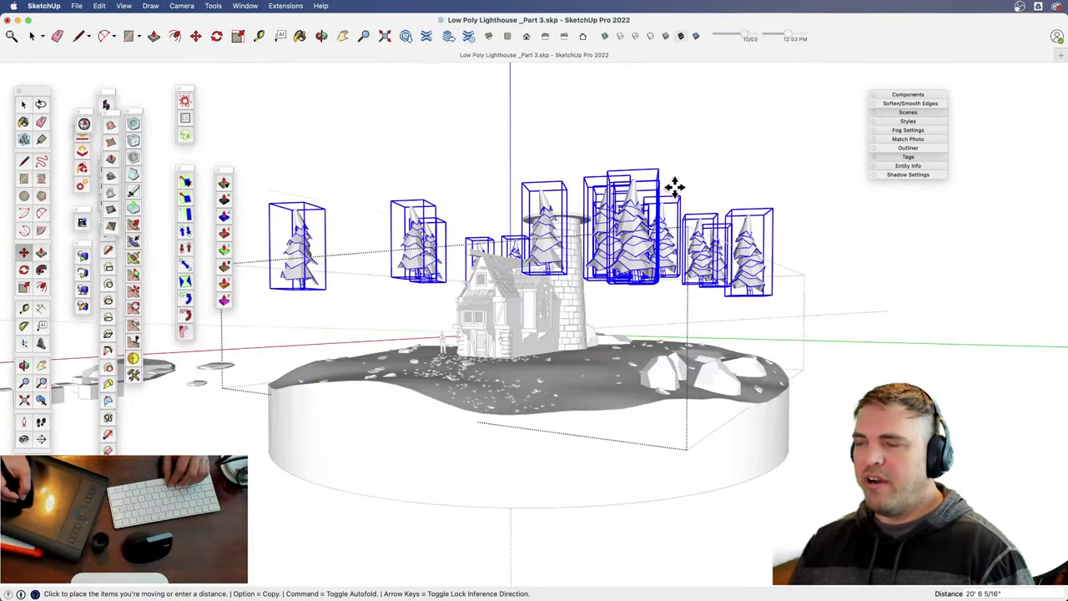
left_click(674, 186)
key("space")
- Drop the raised pine trees onto the terrain surface below with SketchPlus Drop+
middle_click_drag(622, 247, 631, 509)
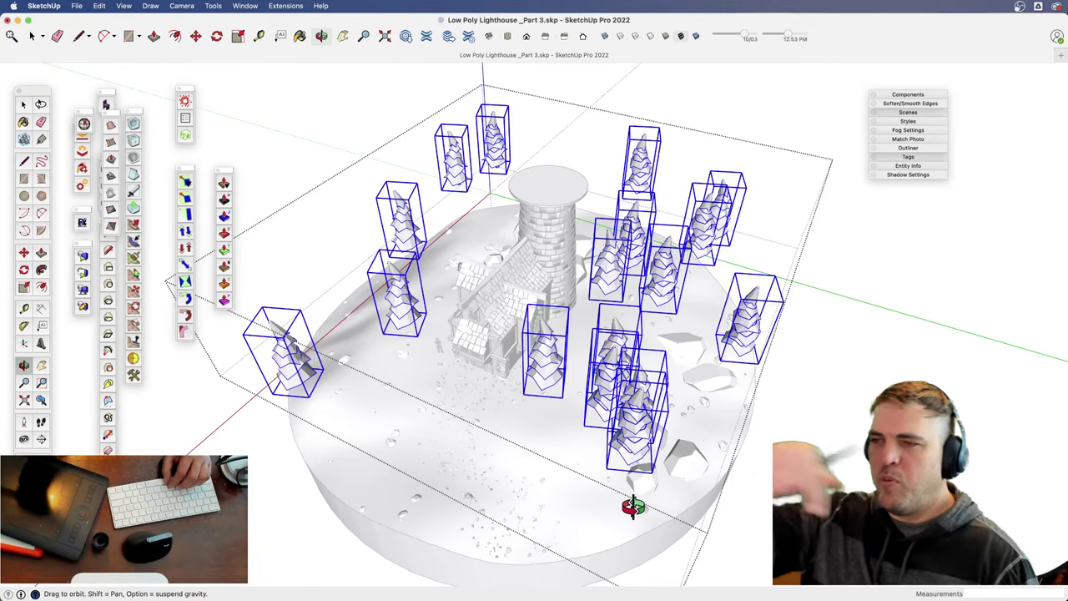
mouse_move(648, 321)
middle_mouse_down()
mouse_move(638, 403)
mouse_move(579, 209)
mouse_move(639, 305)
middle_mouse_up()
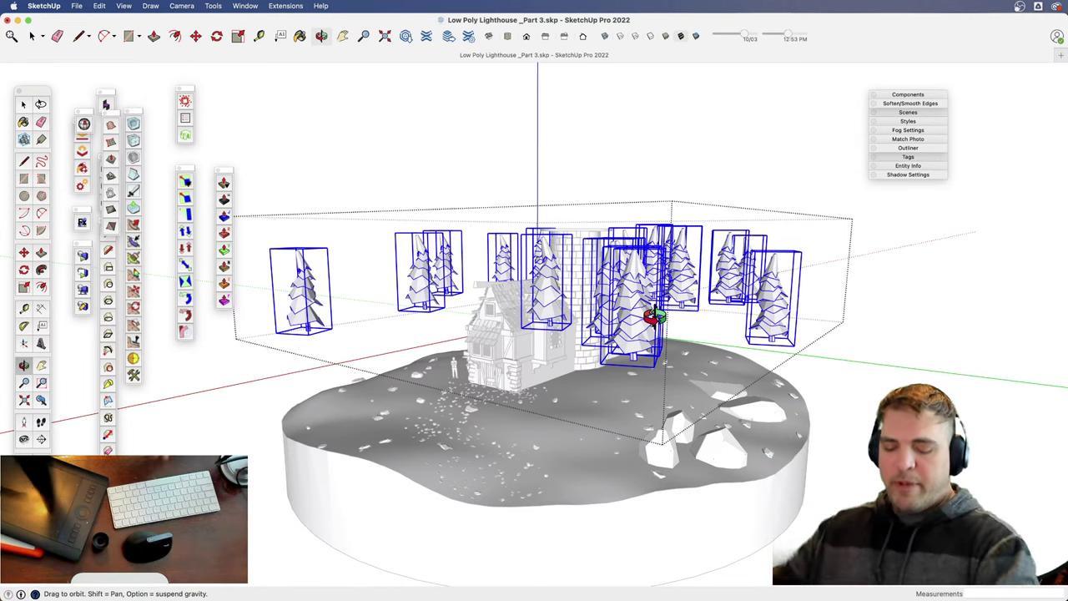
key("space")
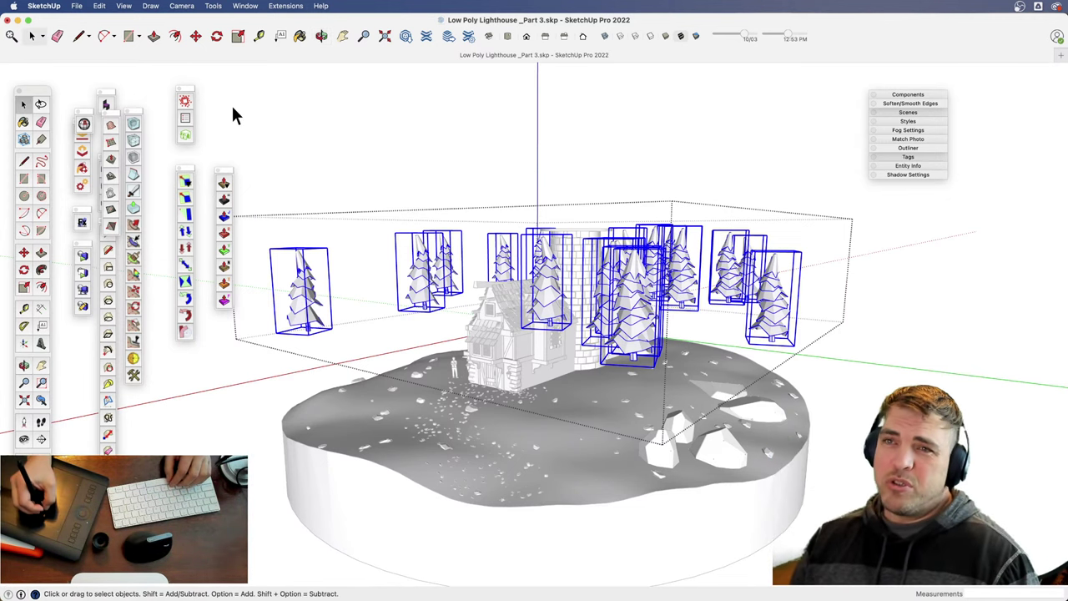
left_click(11, 38)
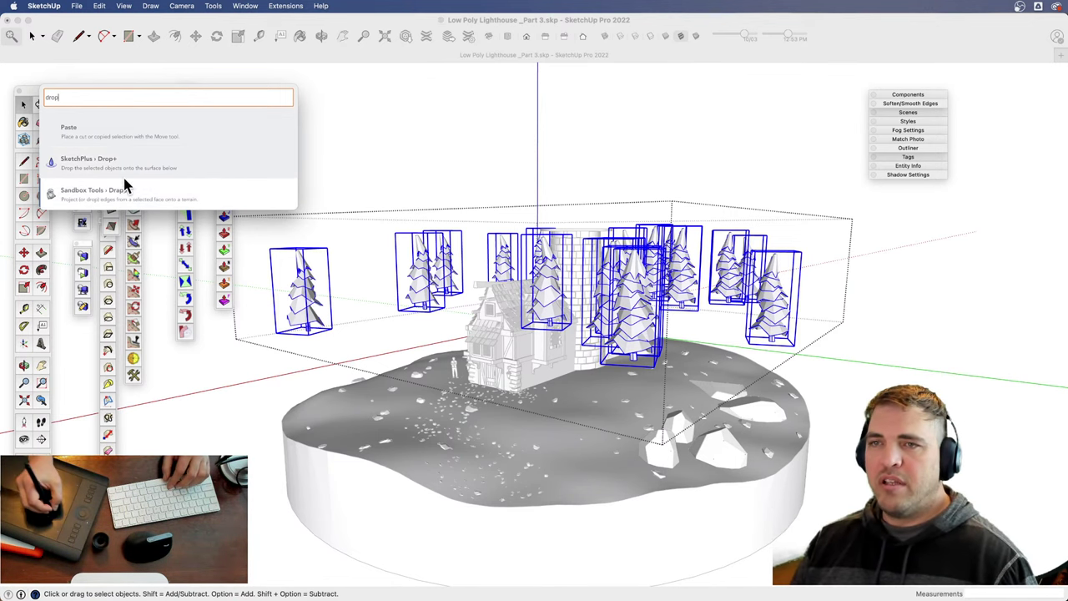
left_click(177, 162)
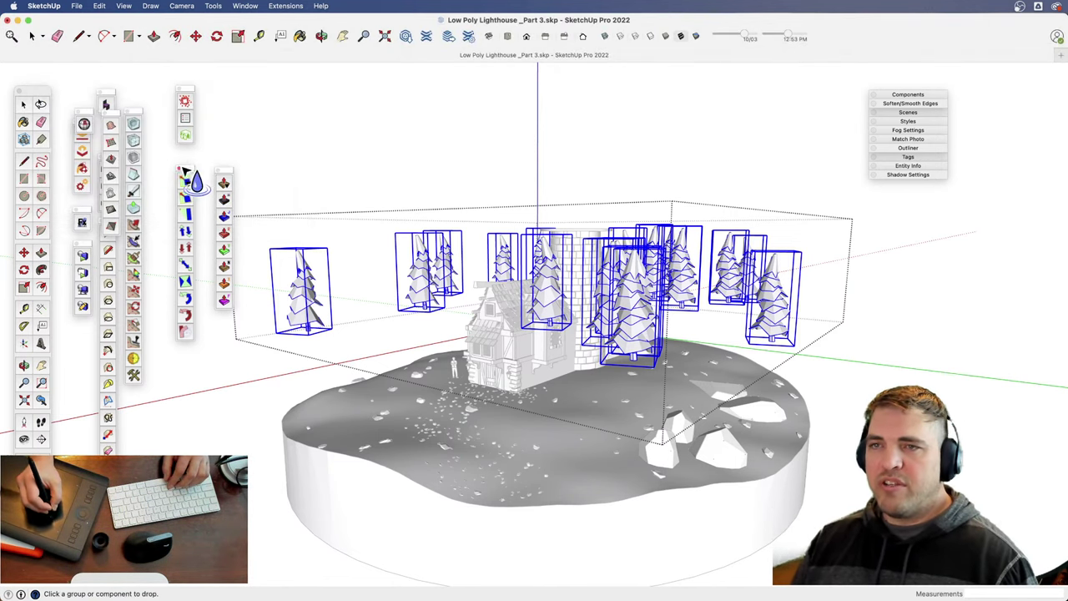
left_click(314, 294)
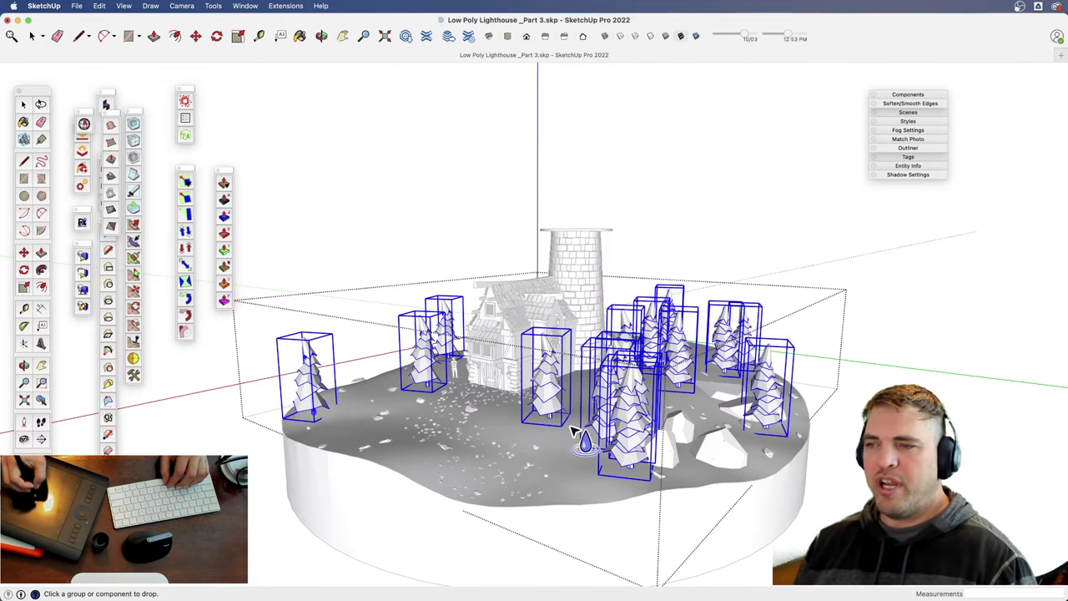
- Move the selected pine trees down into the terrain by a distance of 5
middle_click_drag(757, 423, 592, 365)
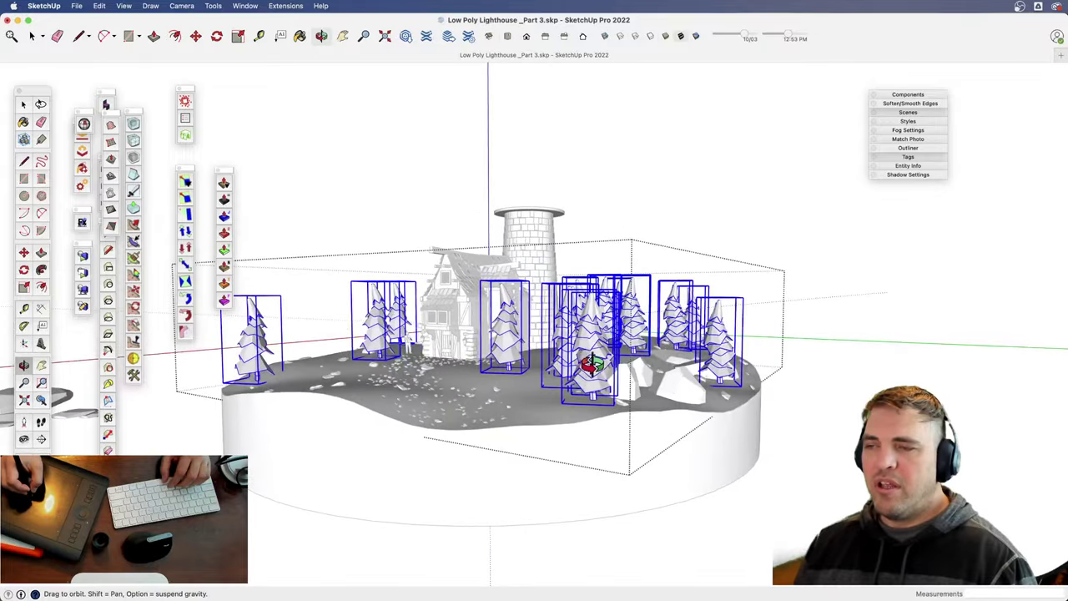
scroll(625, 436, "up", 5)
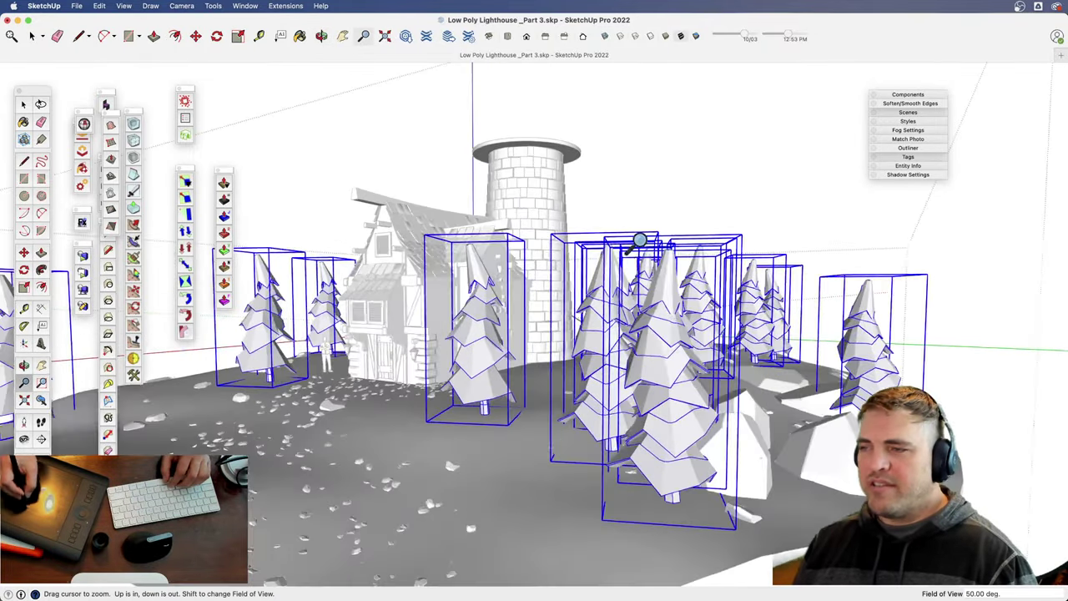
middle_click_drag(626, 436, 600, 349)
key("m")
left_click(606, 283)
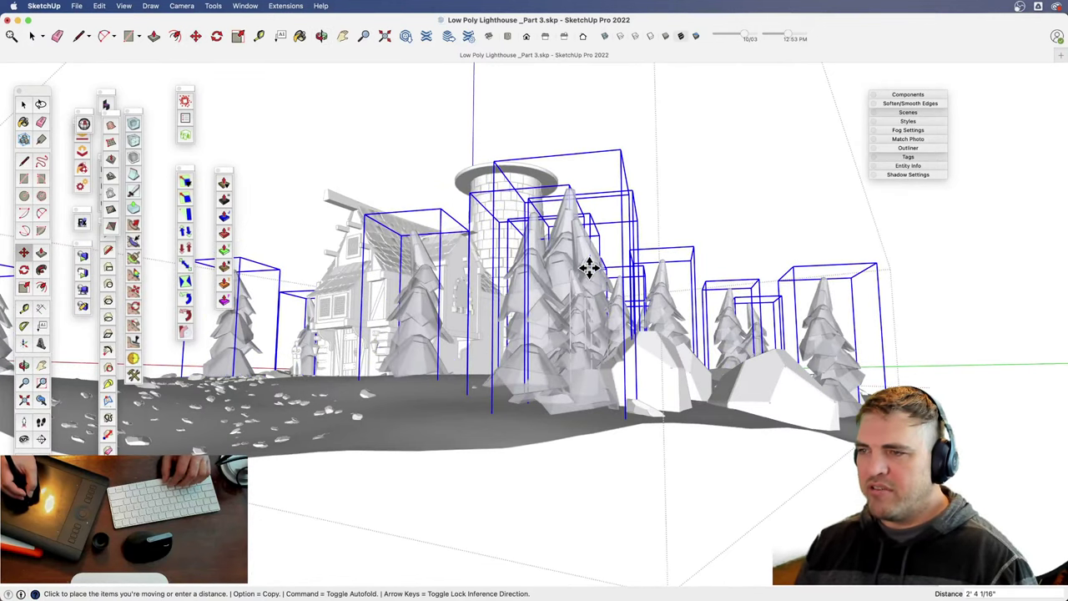
key("Return")
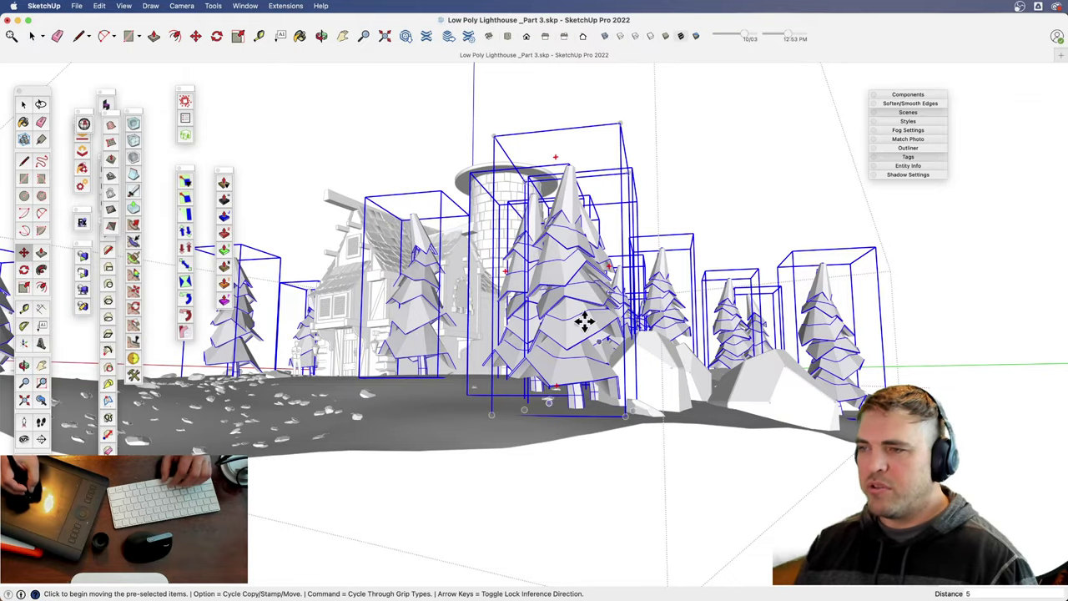
- Randomly scale and rotate the selected trees about their axis, with scale from .7 to 1.3 and a minimum rotation of 20, and deselect them
scroll(600, 350, "down", 5)
middle_click_drag(625, 376, 527, 434)
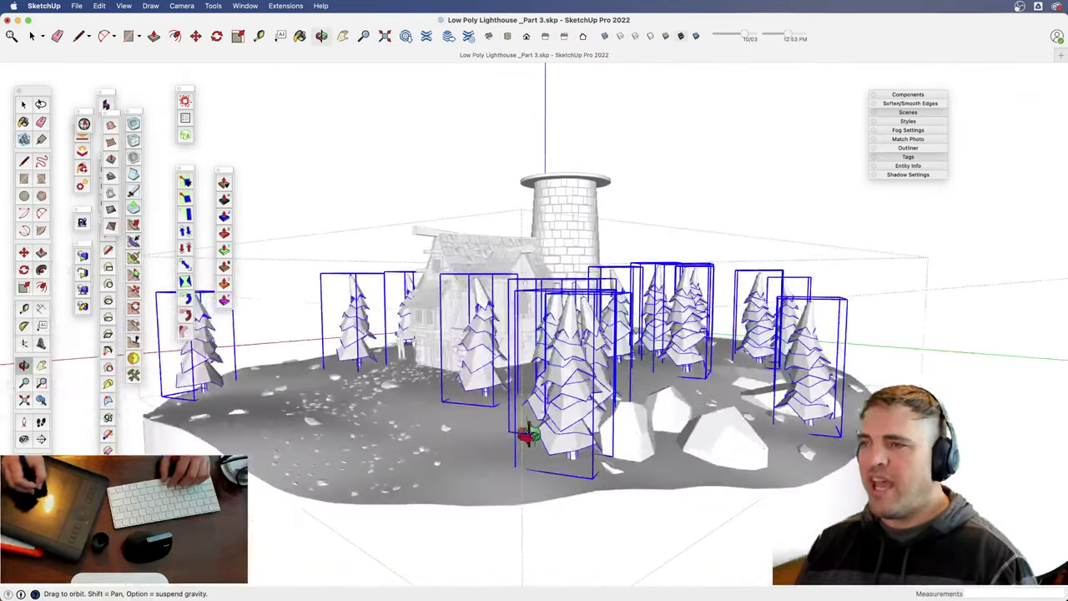
middle_click_drag(575, 307, 601, 303)
key("space")
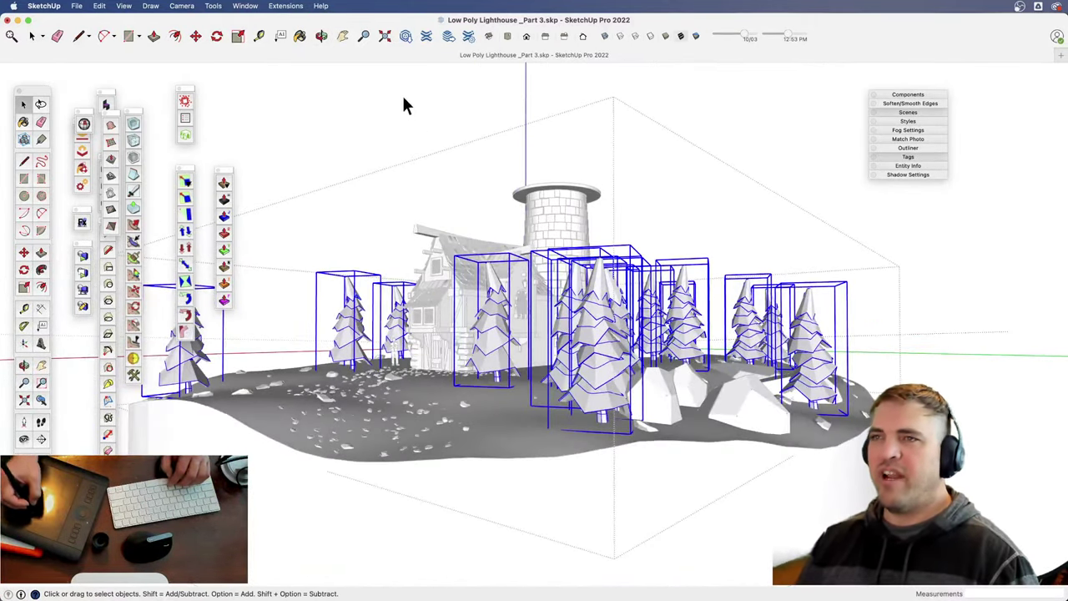
left_click(278, 10)
mouse_move(381, 173)
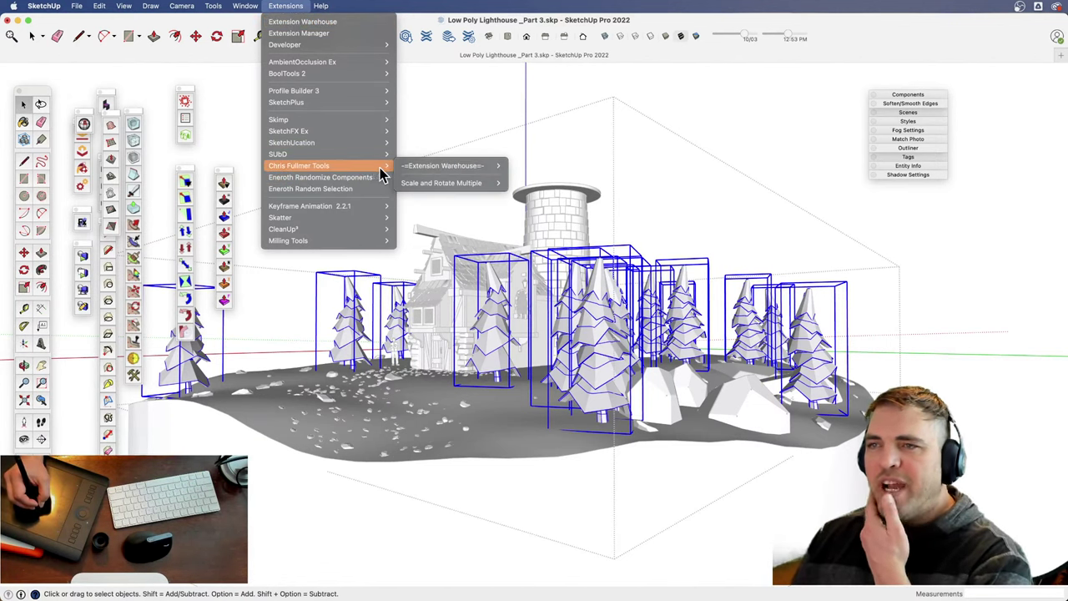
mouse_move(459, 184)
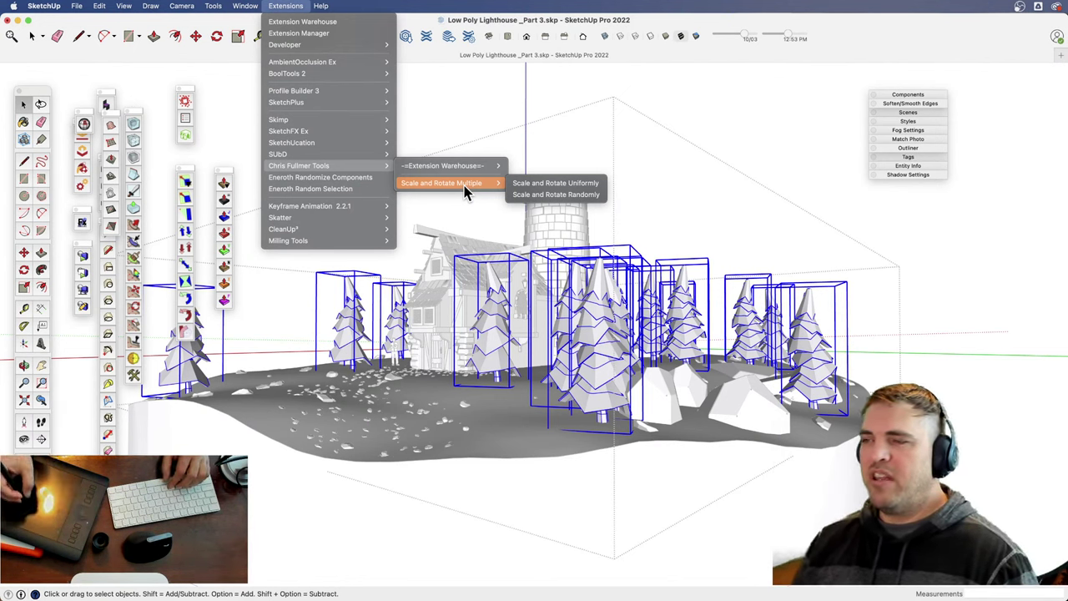
left_click(569, 195)
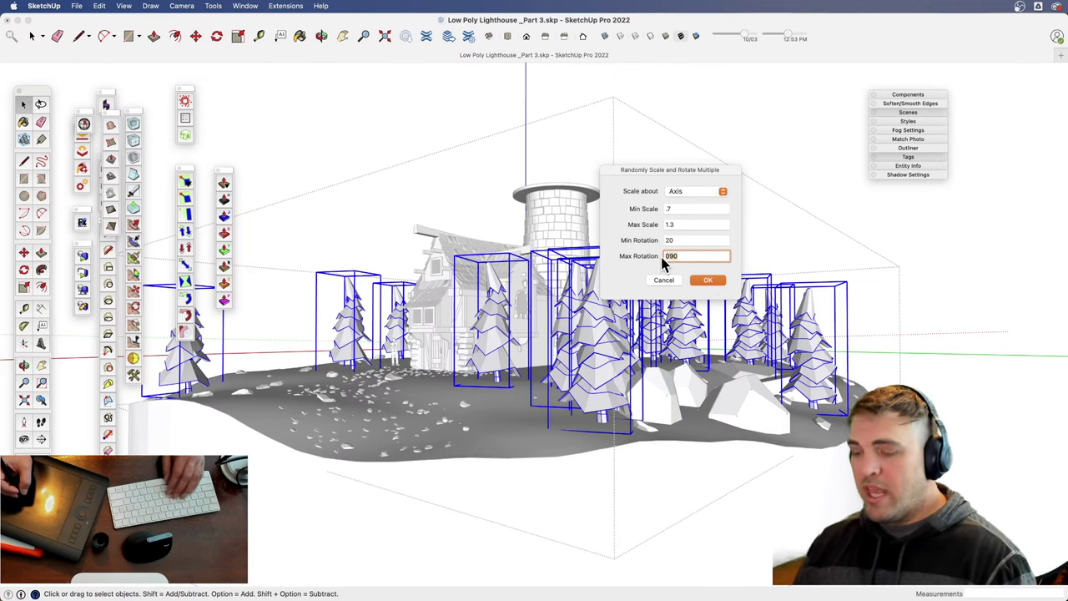
left_click(707, 281)
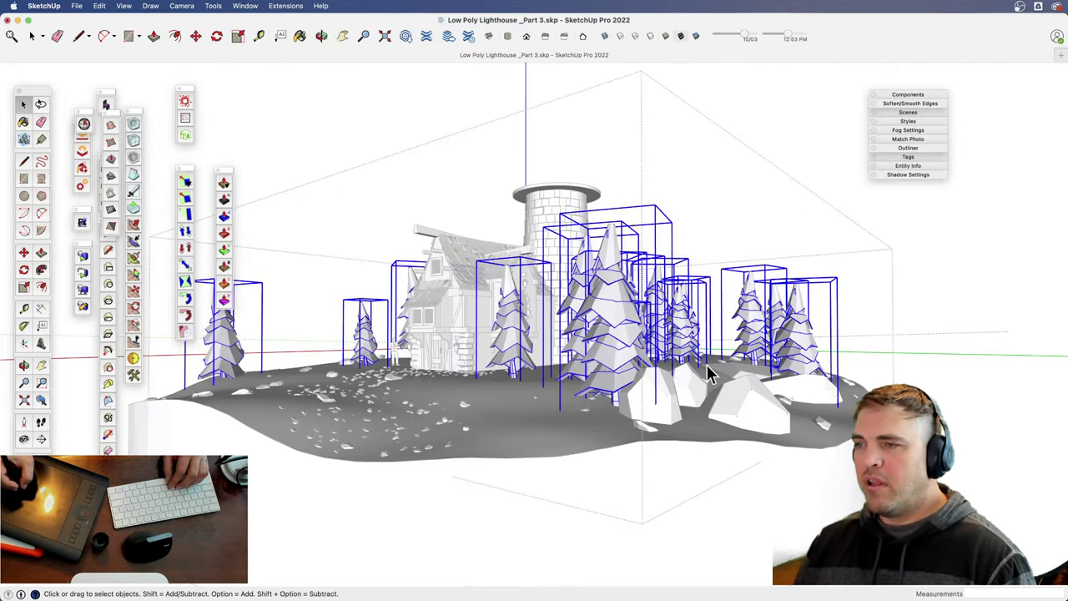
middle_click_drag(707, 375, 834, 359)
left_click(863, 362)
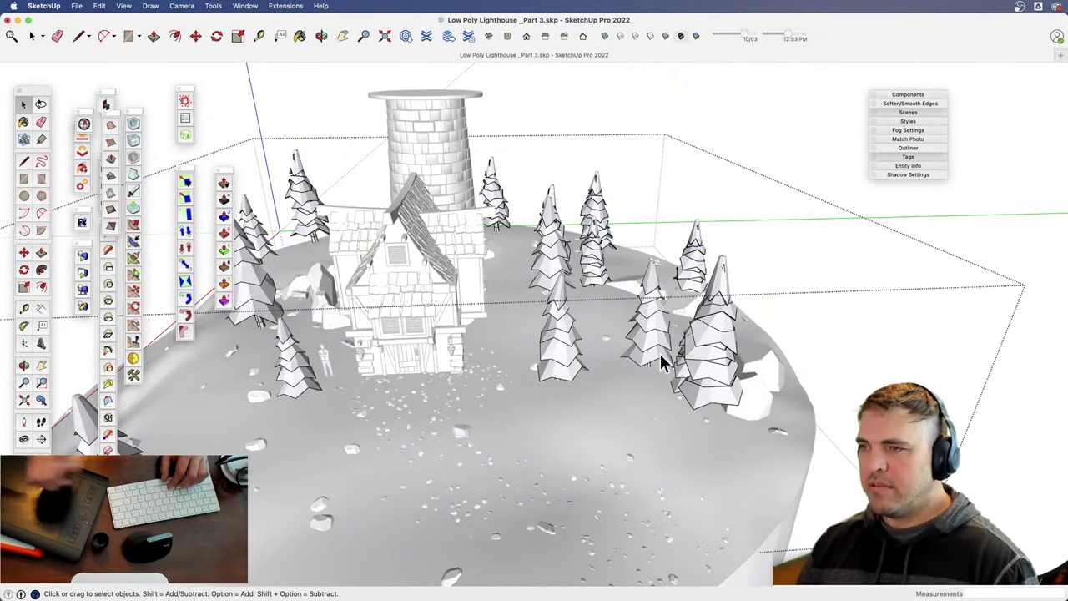
- Move one of the pine trees to a new spot on the island terrain
middle_click_drag(659, 352, 591, 375)
key("z")
left_click_drag(590, 374, 560, 315)
key("m")
left_click(584, 478)
left_click(518, 542)
middle_click_drag(602, 412, 550, 373)
- Move the pine tree standing on the flat rocks off them towards the island's edge
key("space")
key("m")
left_click(613, 393)
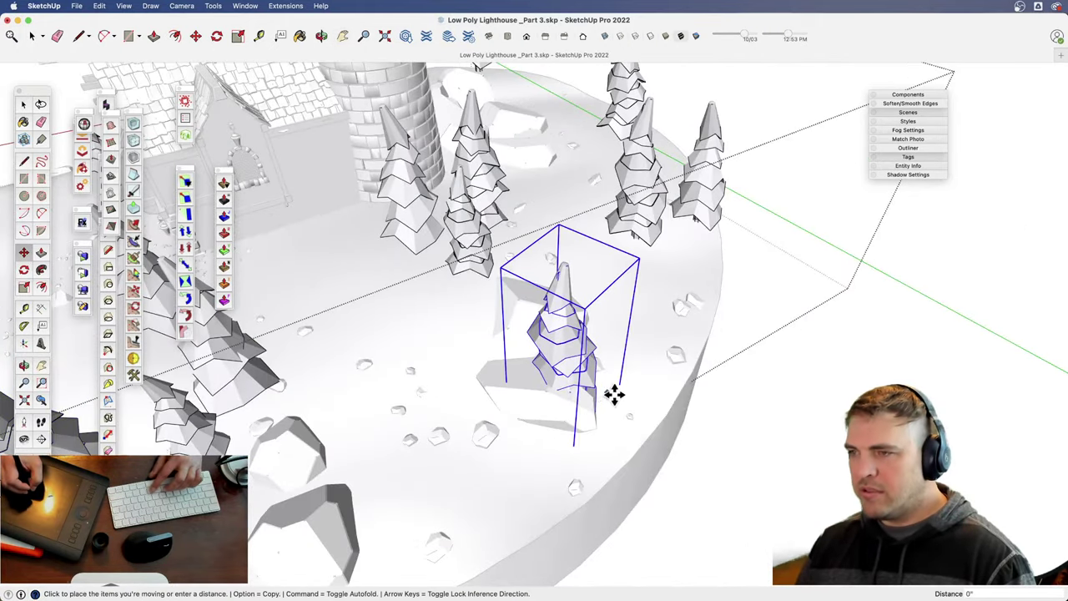
middle_click_drag(667, 443, 739, 234)
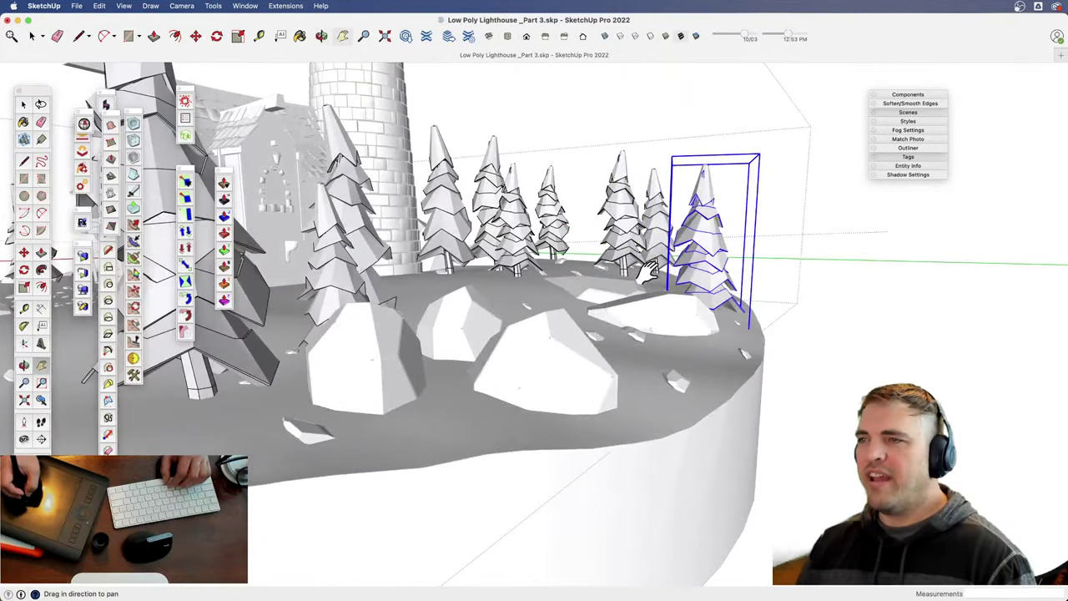
middle_click_drag(650, 270, 717, 365)
- Close the tree group and inspect the scattered trees around the cottage and lighthouse
key("z")
left_click_drag(667, 367, 659, 417)
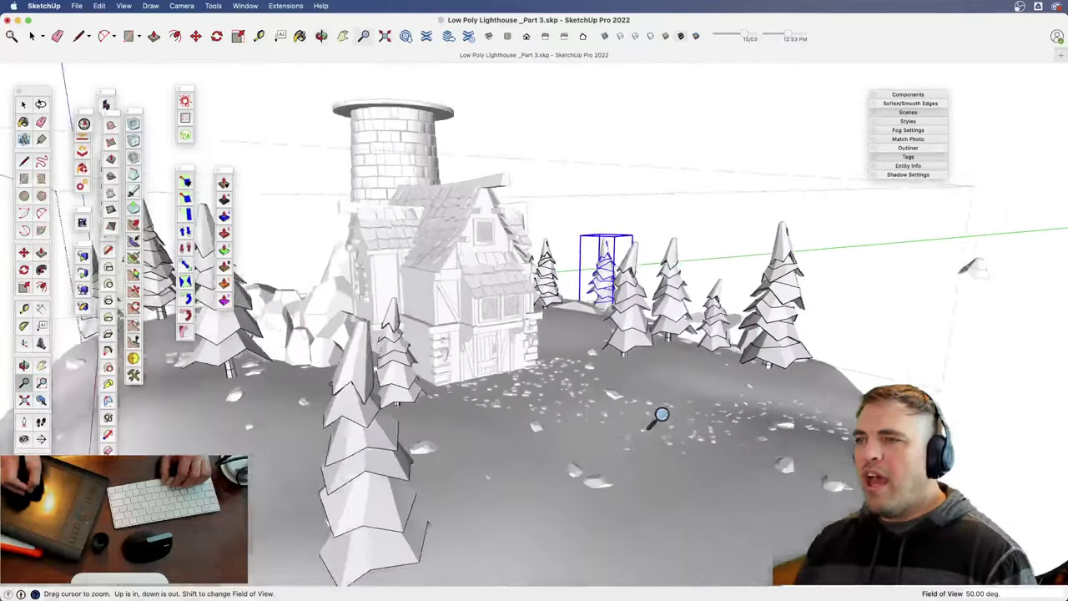
middle_click_drag(660, 414, 595, 244)
left_click(707, 178)
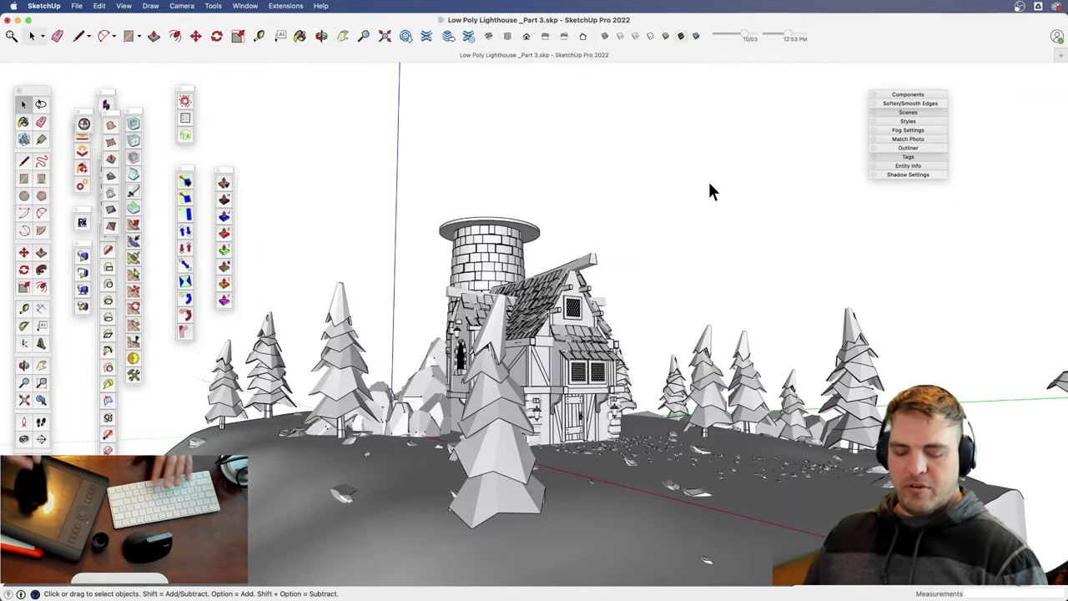
middle_click_drag(707, 191, 825, 312)
middle_click_drag(631, 497, 451, 407)
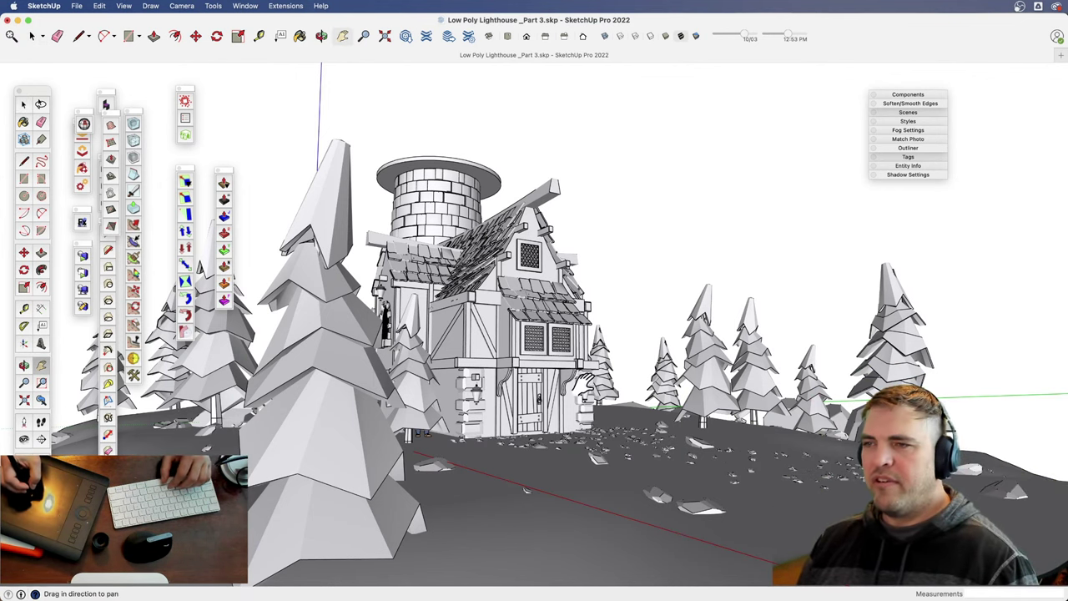
- Move the large foreground pine tree away from the cottage towards the island's outer edge and close the tree group
middle_click_drag(523, 405, 643, 360)
left_click(643, 360)
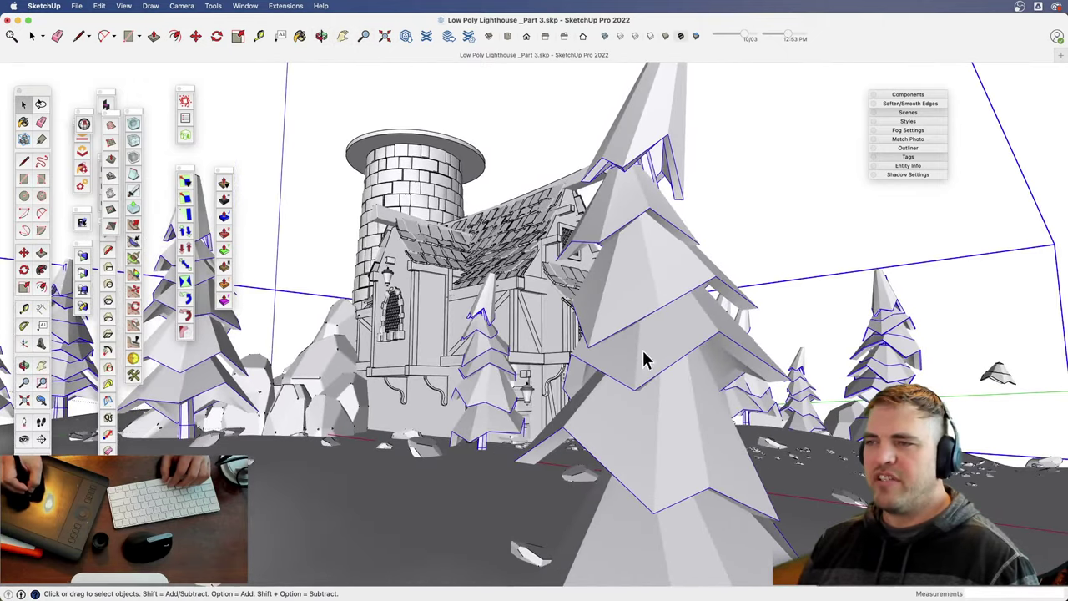
left_click(596, 336)
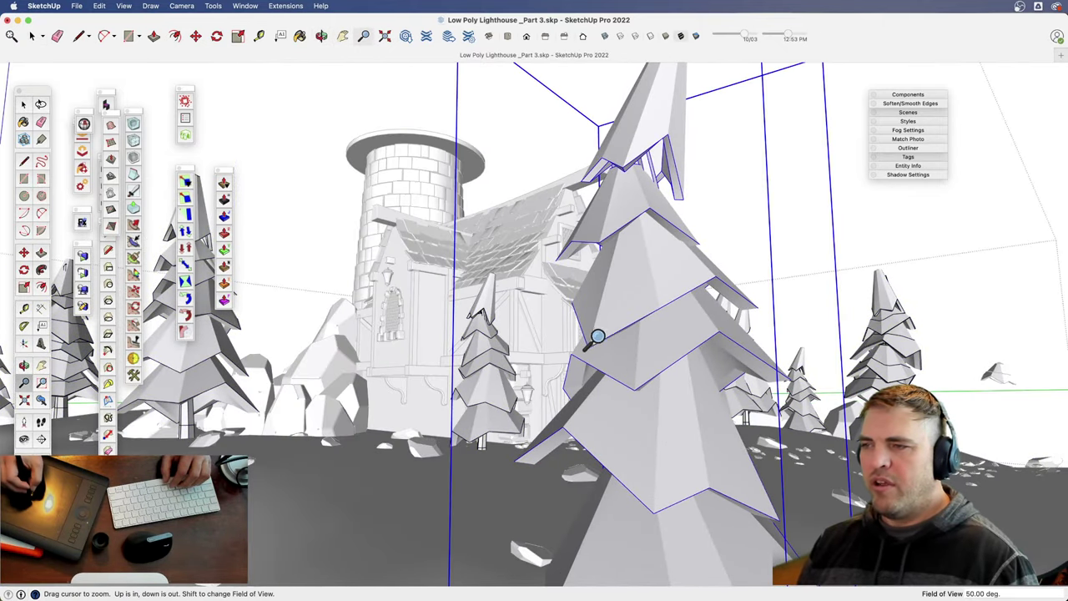
middle_click_drag(596, 336, 579, 465)
key("m")
left_click(591, 440)
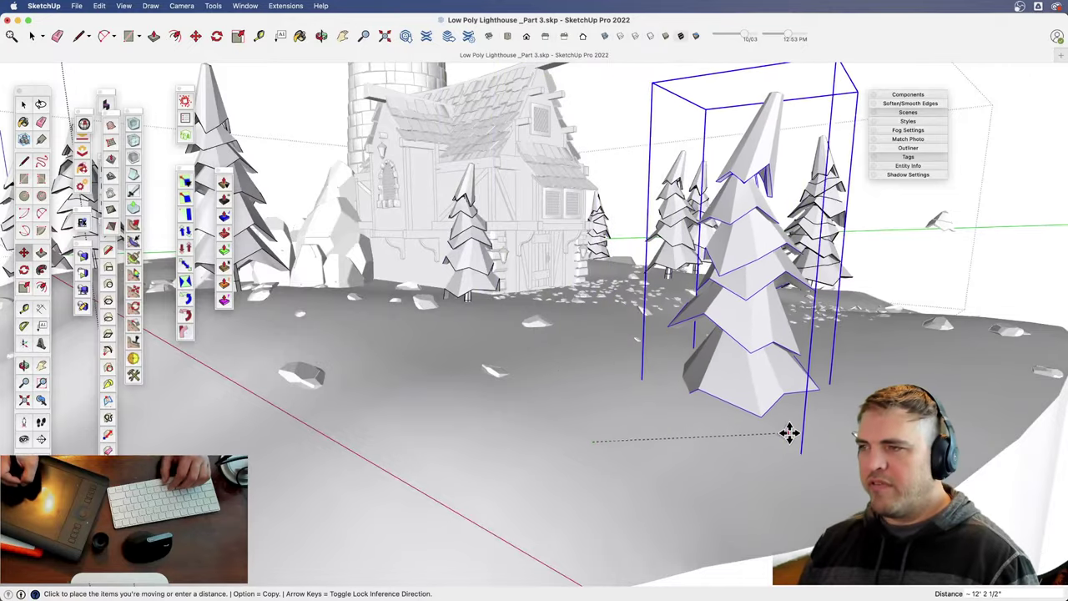
left_click(795, 428)
key("space")
left_click(570, 232)
- Examine the cottage and surrounding pines from low and raised viewpoints, previewing the low view with shadows on
middle_click_drag(570, 232, 602, 327)
middle_click_drag(602, 327, 560, 237, "shift")
left_click(726, 305)
key("z")
left_click_drag(599, 346, 601, 314)
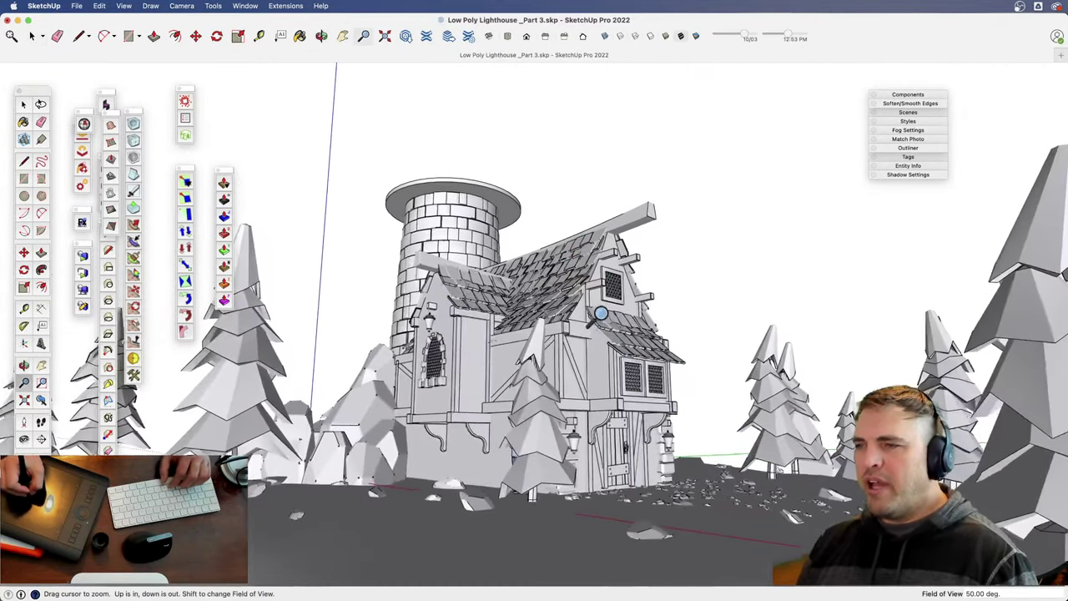
middle_click_drag(582, 343, 584, 310, "shift")
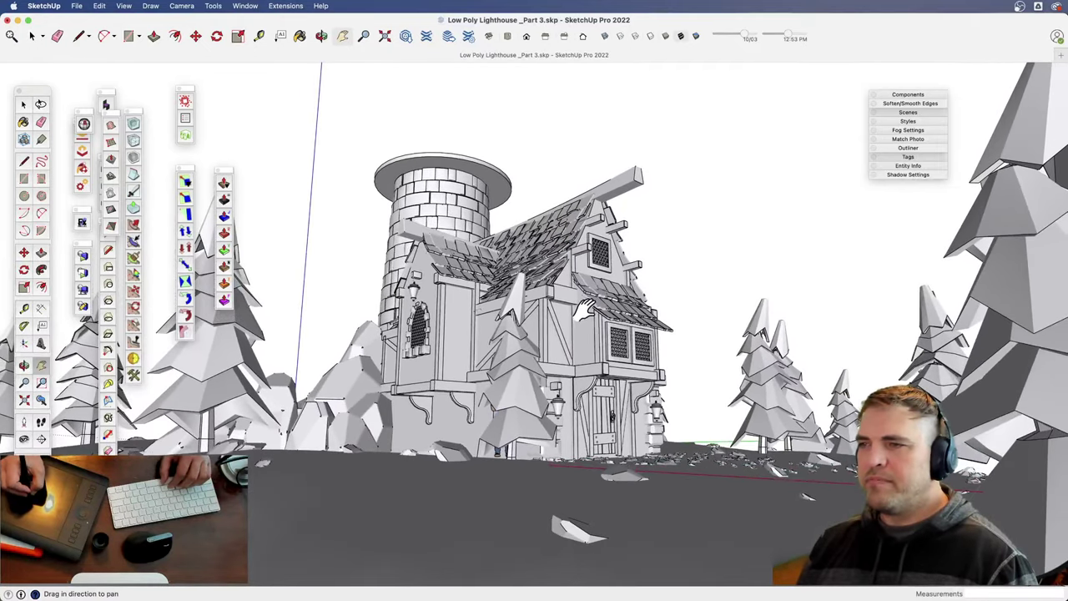
key("shift+s")
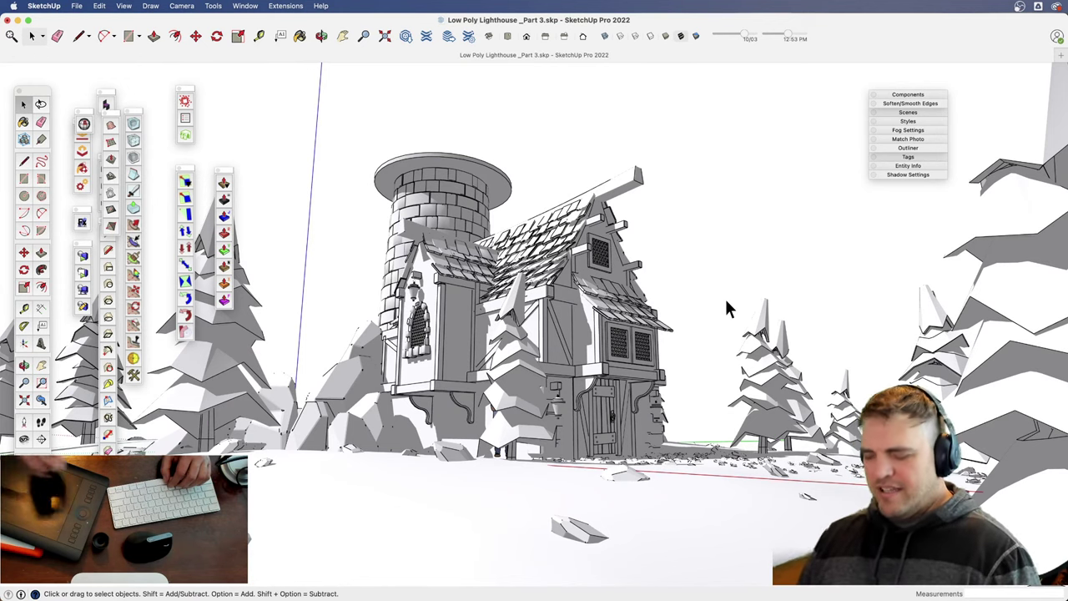
key("Page_Up")
middle_click_drag(726, 305, 605, 505)
key("z")
left_click_drag(600, 386, 586, 437)
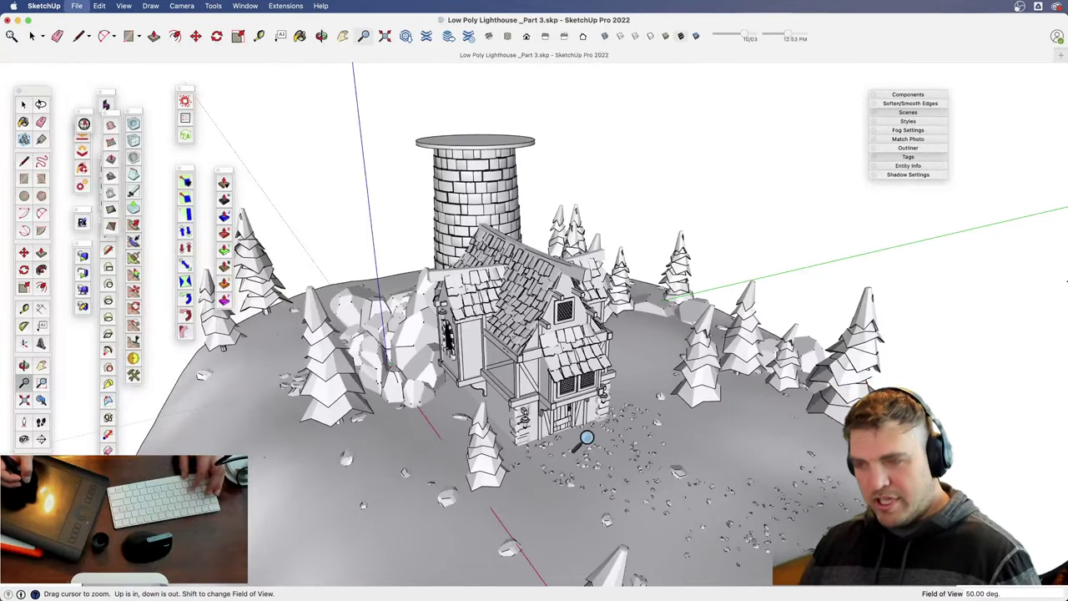
key("space")
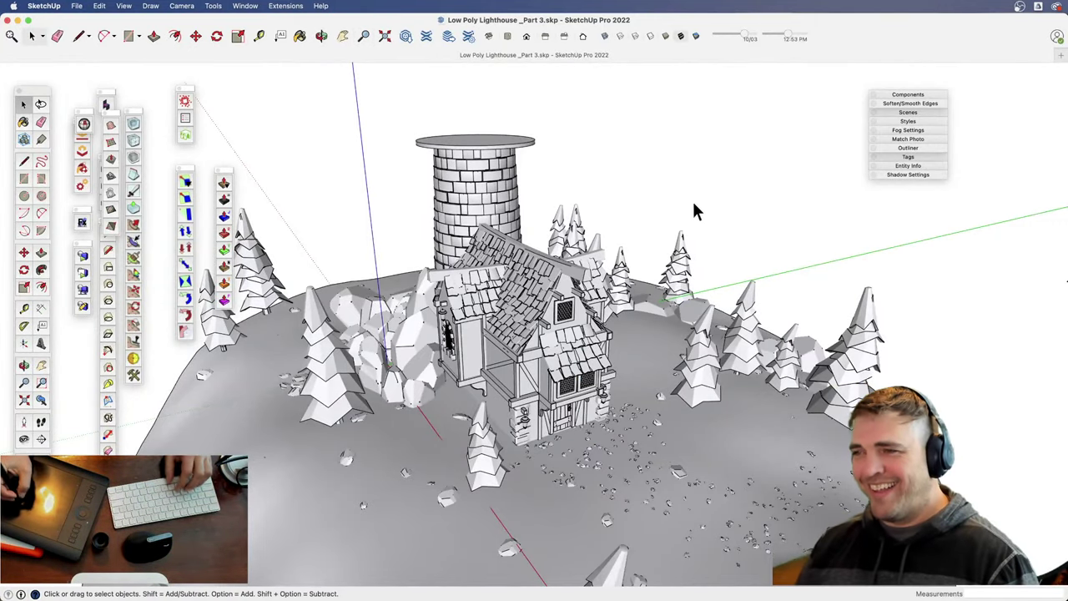
- Stamp copies of a tall rock to form a cluster of five on the ground in front of the cottage
middle_click_drag(644, 368, 501, 326)
middle_click_drag(566, 329, 643, 280)
key("m")
key("alt")
left_click(545, 365)
scroll(508, 345, "up", 6)
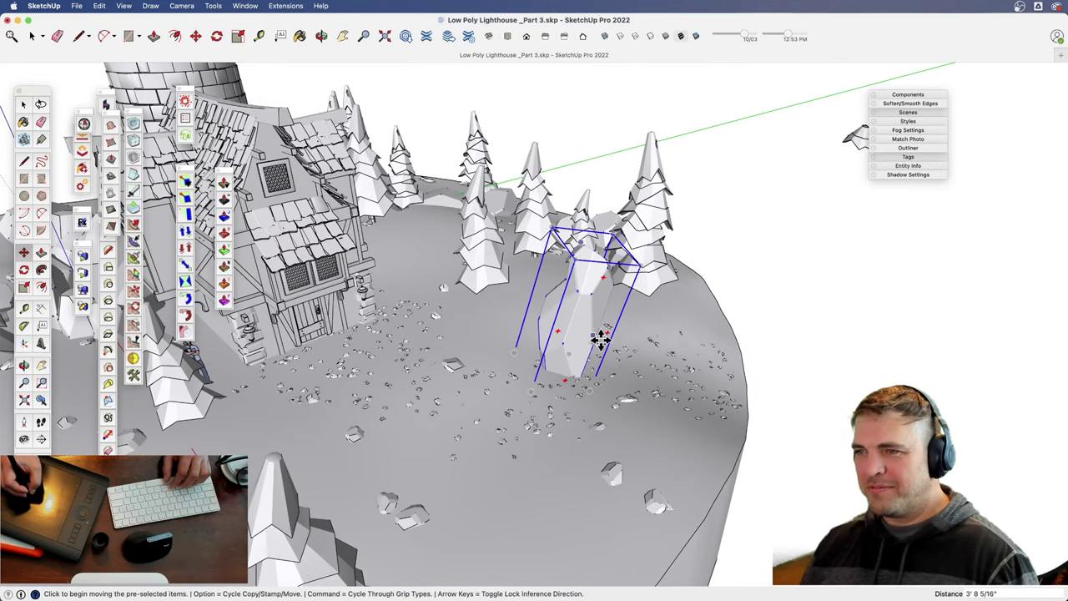
middle_click_drag(598, 333, 608, 419)
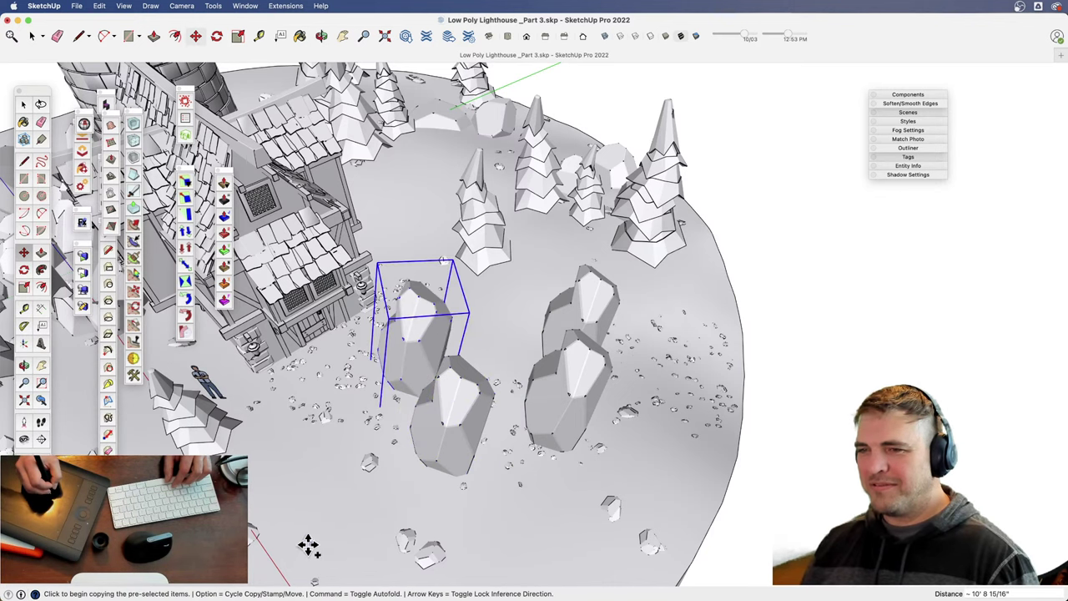
left_click(401, 472)
key("space")
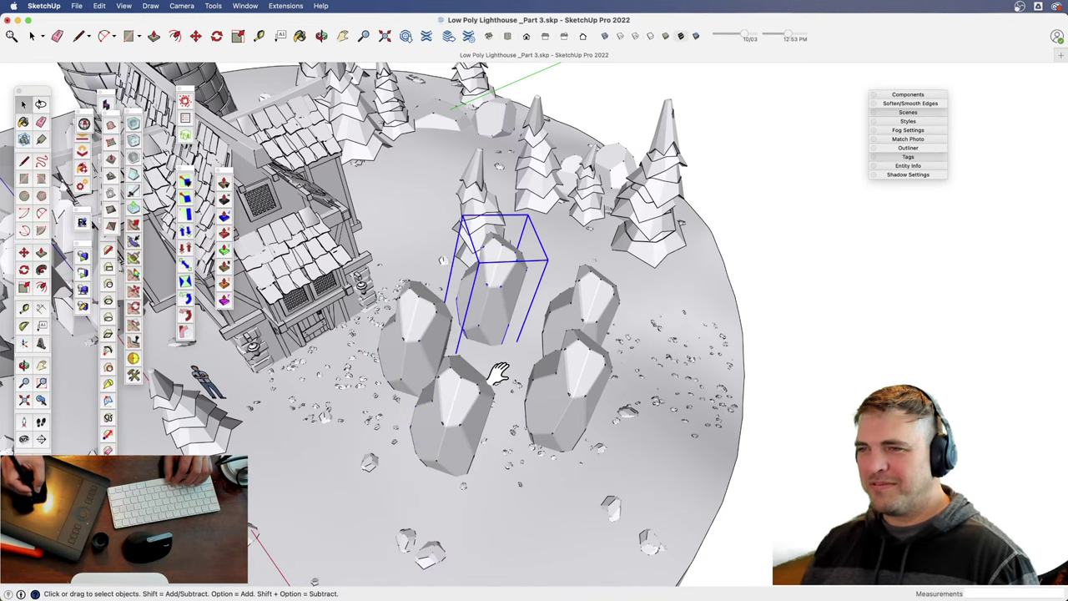
- Delete the foremost tall rock of the cluster in front of the cottage
middle_click_drag(518, 359, 787, 210)
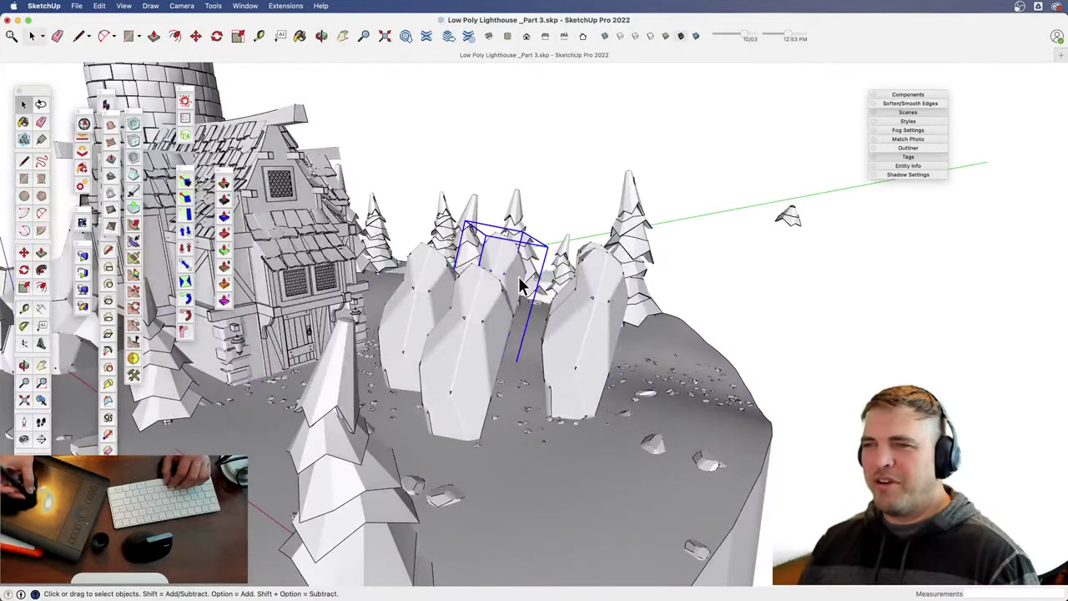
middle_click_drag(488, 331, 468, 405)
left_click(467, 347)
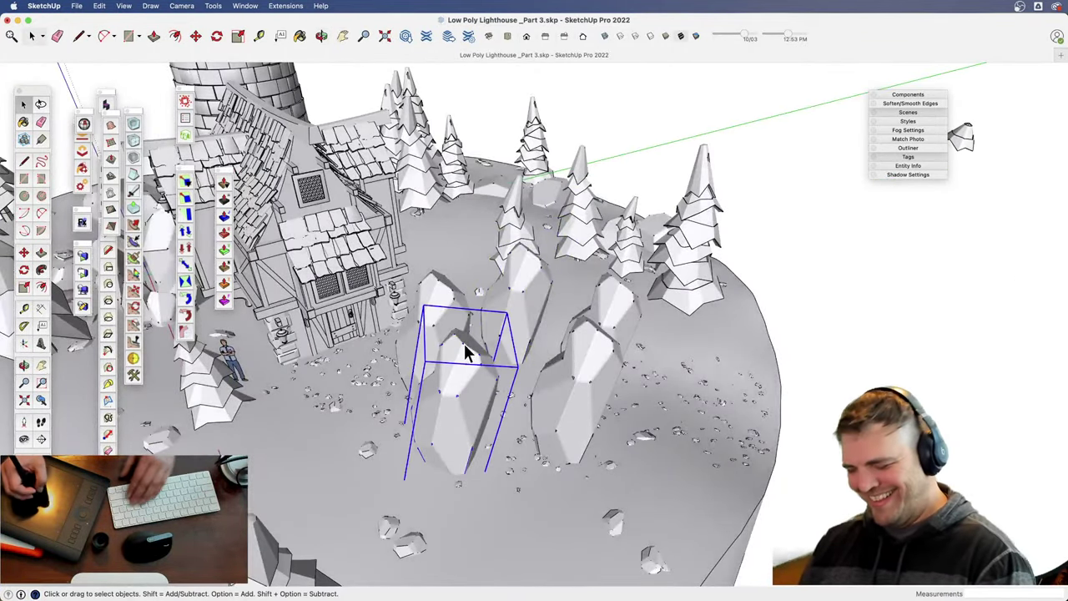
key("Delete")
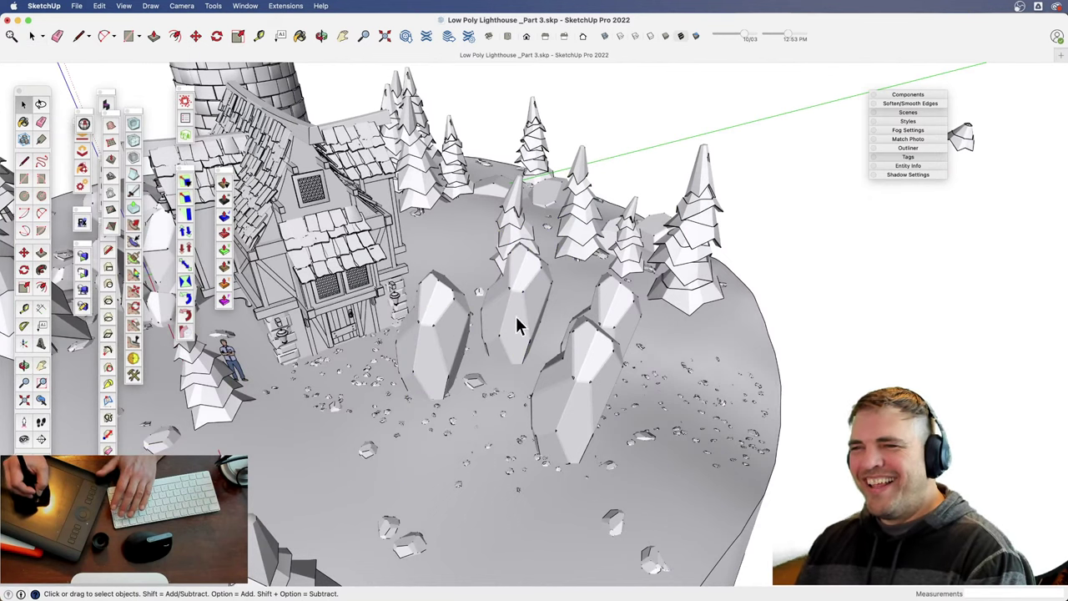
- Delete the large upright boulders from the island's ground beside the house
left_click(440, 307)
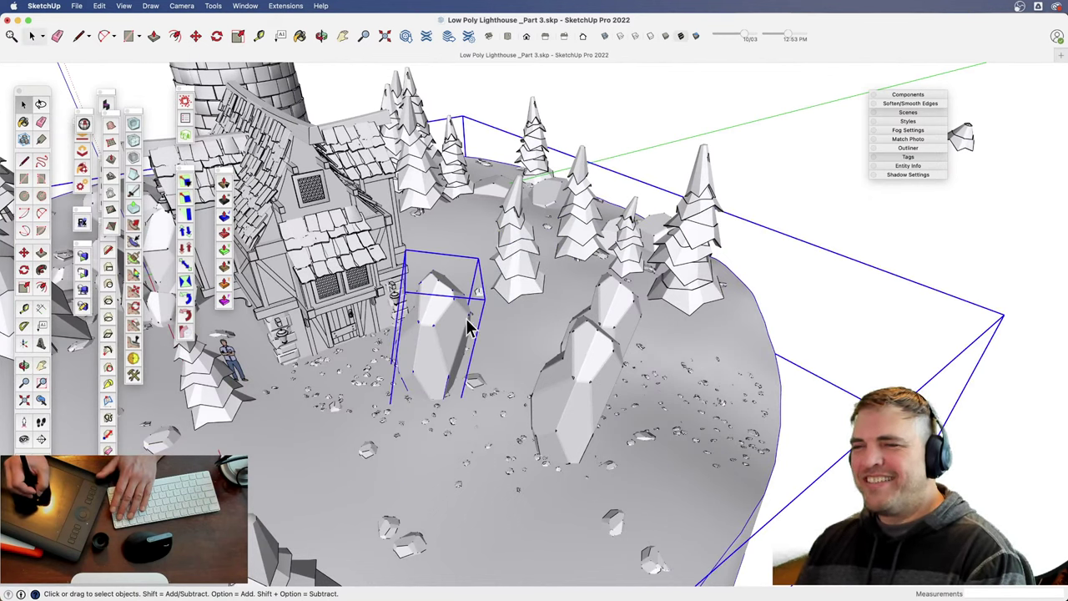
key("Delete")
key("Delete")
left_click(623, 317)
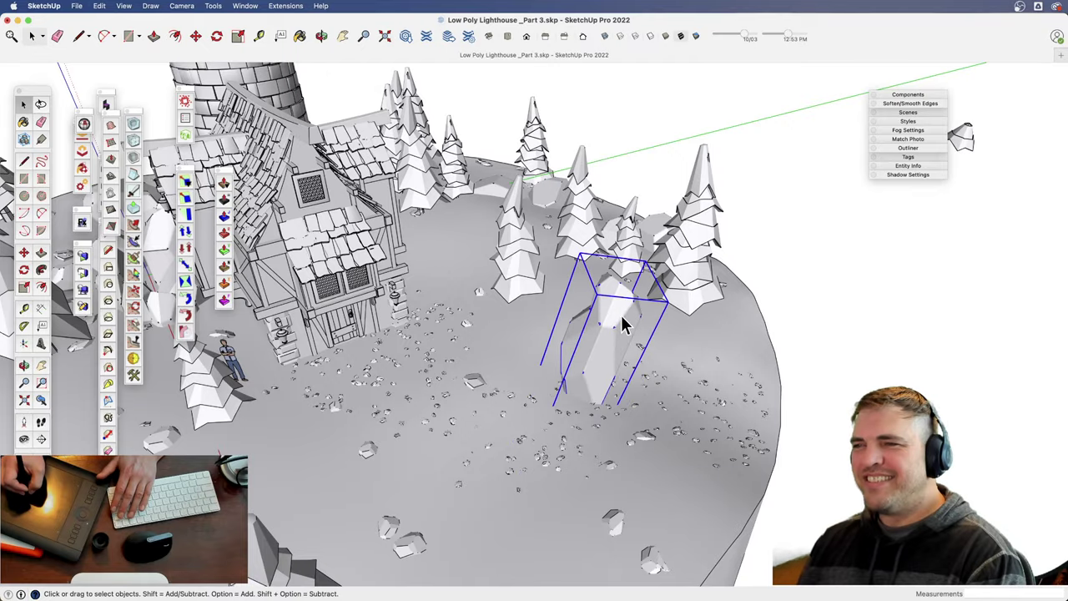
key("Delete")
- Draw a rectangular base plane in the empty space beside the island and make it a group
key("z")
left_click_drag(543, 365, 536, 338)
key("h")
mouse_move(500, 400)
middle_mouse_down()
mouse_move(550, 326)
mouse_move(308, 331)
mouse_move(396, 398)
mouse_move(551, 263)
mouse_move(496, 388)
middle_mouse_up()
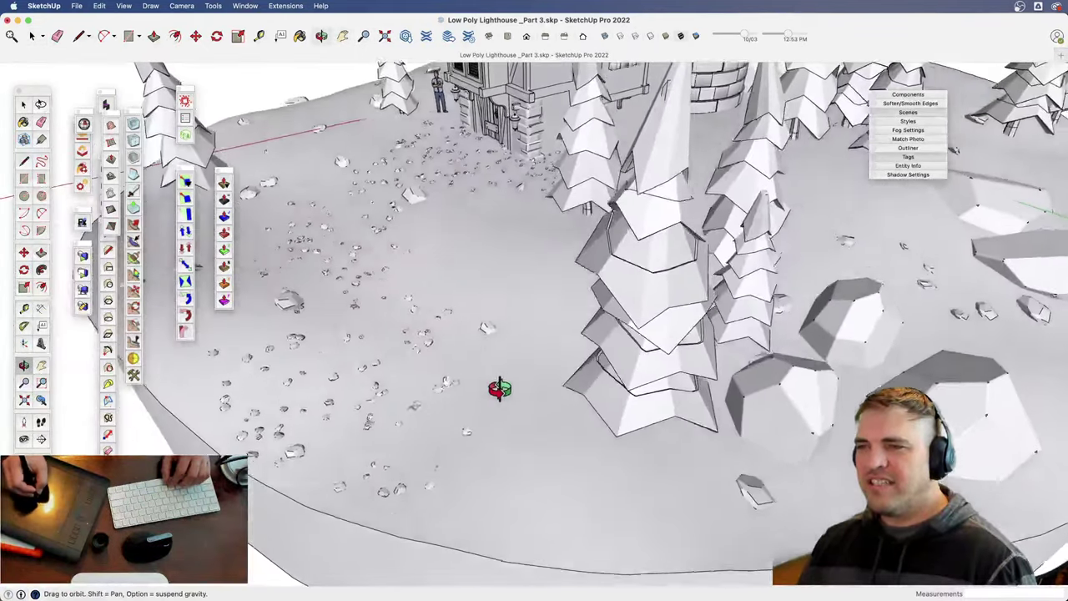
scroll(431, 508, "down", 4)
mouse_move(432, 508)
middle_mouse_down("shift")
mouse_move(615, 229)
mouse_move(544, 278)
mouse_move(561, 315)
middle_mouse_up("shift")
key("r")
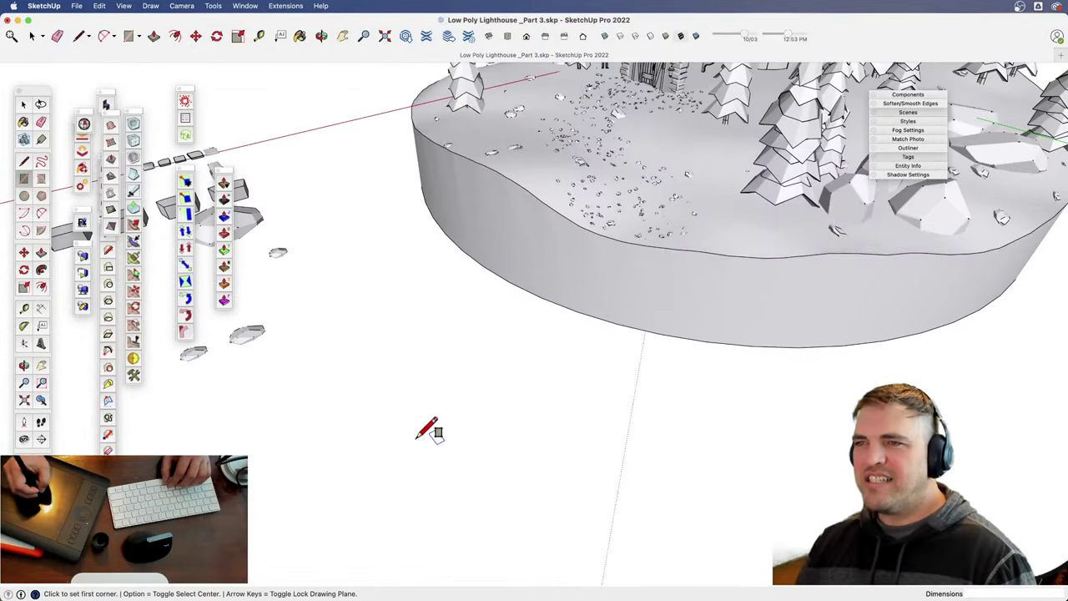
left_click(363, 442)
left_click(574, 437)
key("space")
double_click(510, 422)
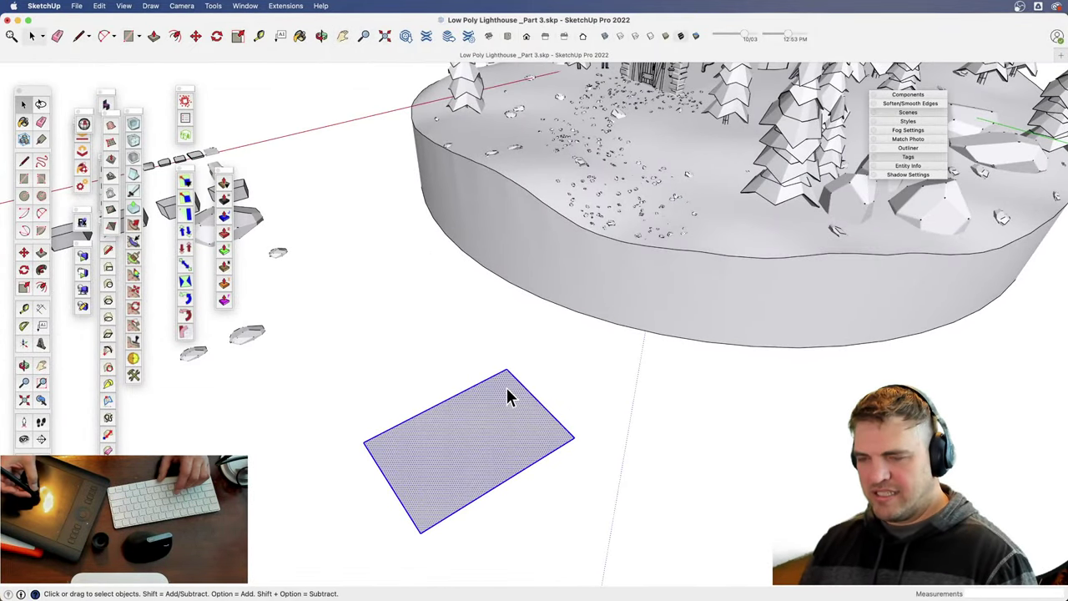
- Draw a narrow upright rectangular strip about 3 5/16" wide standing on the base plane
middle_click_drag(510, 398, 534, 335)
left_click_drag(524, 327, 514, 226)
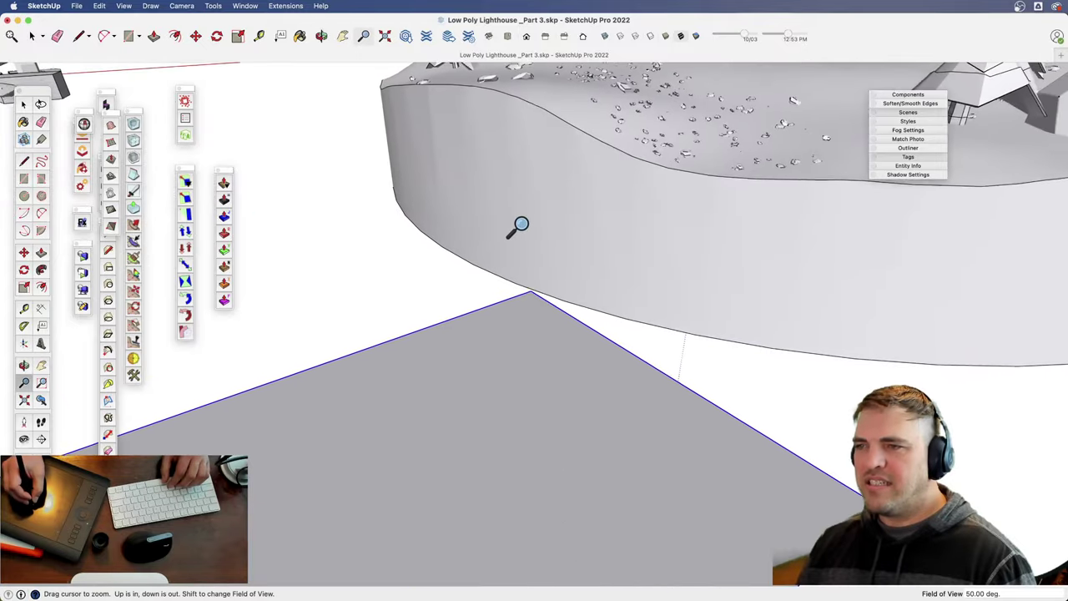
key("l")
left_click(414, 505)
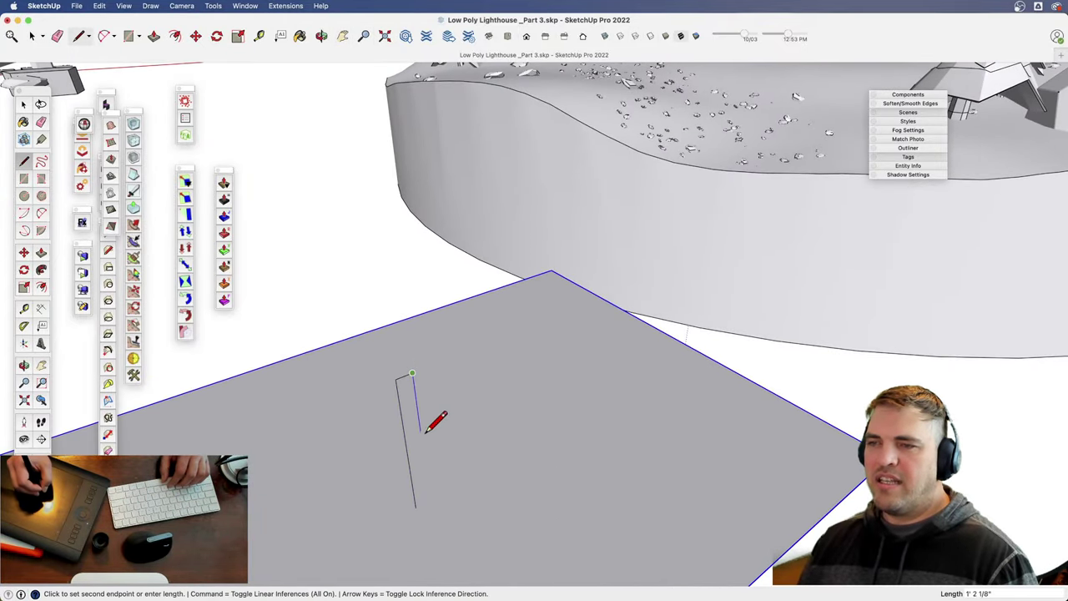
left_click(414, 505)
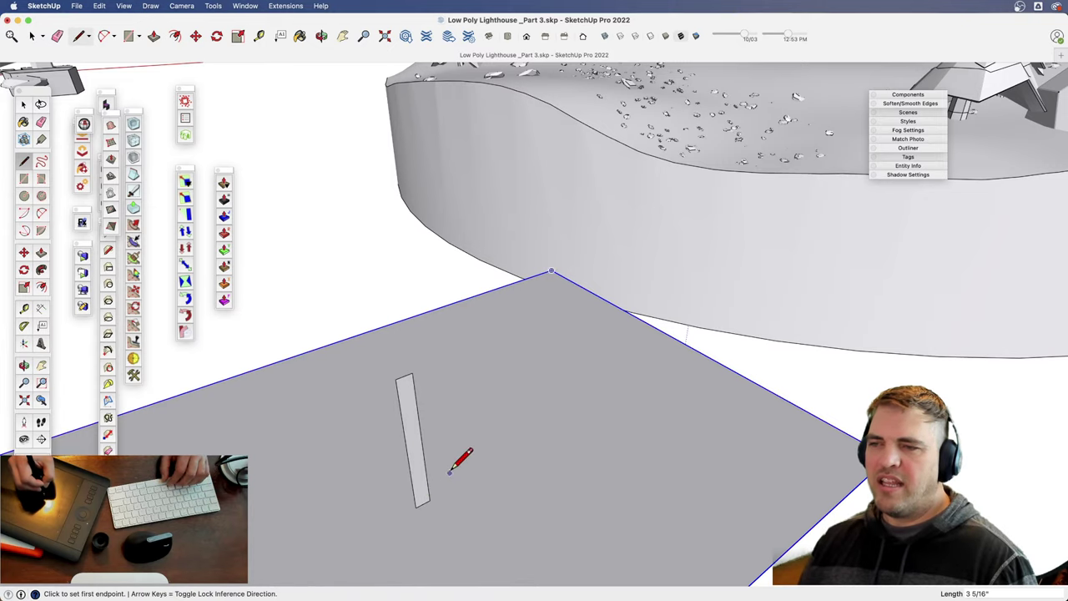
middle_click_drag(460, 453, 503, 431)
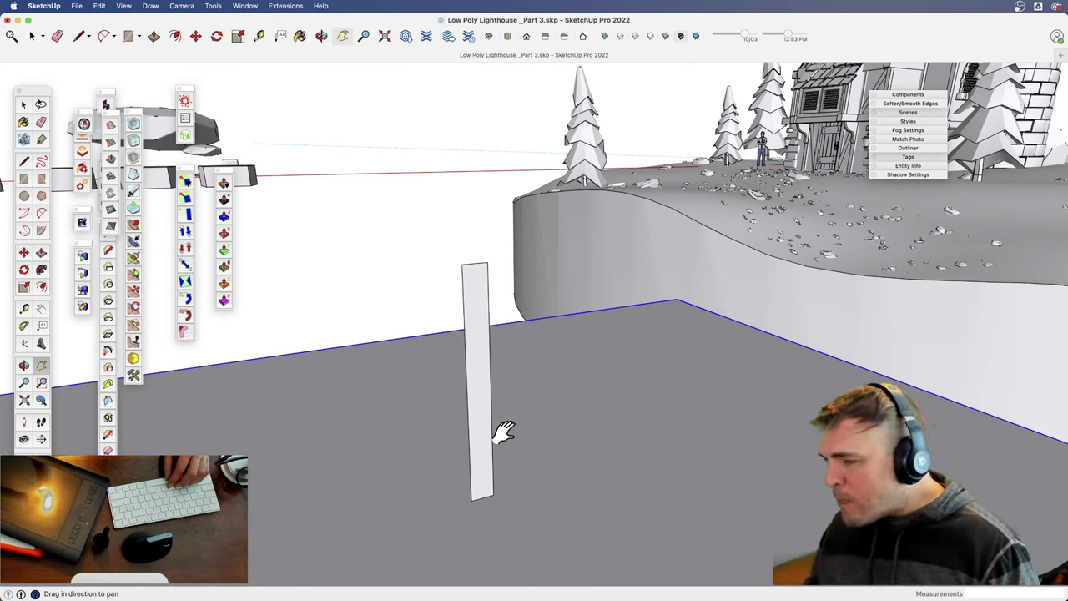
- Divide the upright strip into three stacked segments with two crosswise lines
key("space")
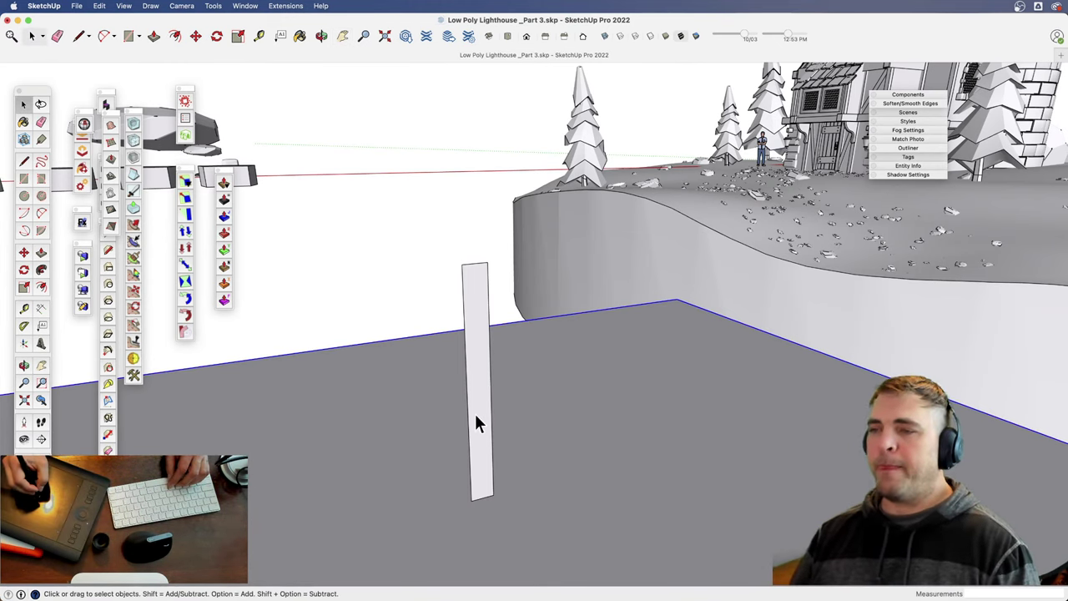
left_click(475, 423)
key("l")
left_click(467, 421)
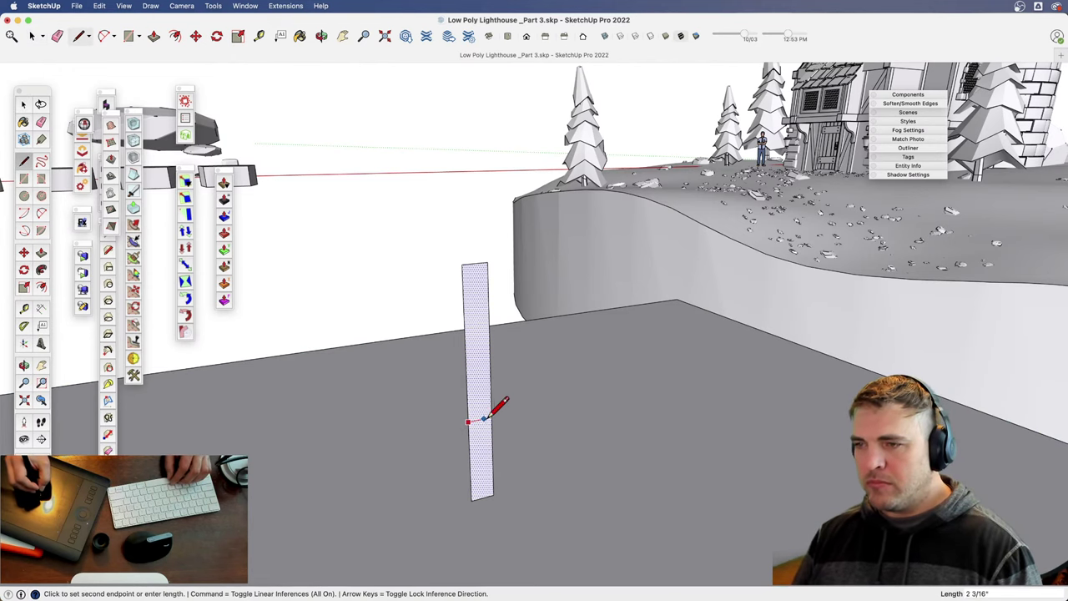
left_click(491, 416)
left_click(465, 354)
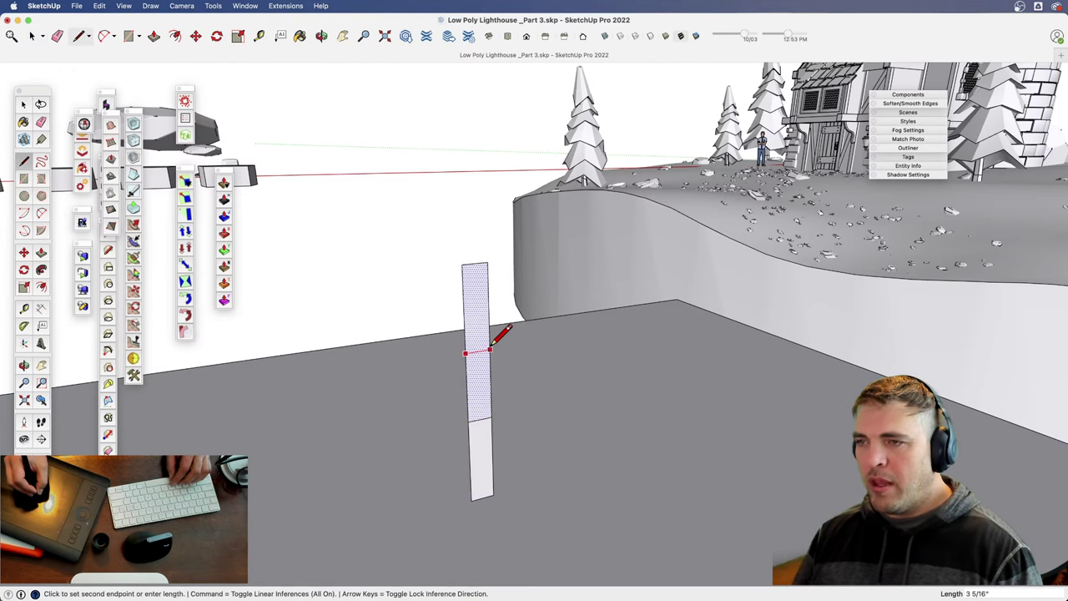
left_click(490, 350)
- Move the strip's lower dividing edge outward about 2 3/8" to bend the strip
middle_click_drag(454, 428, 489, 448)
key("space")
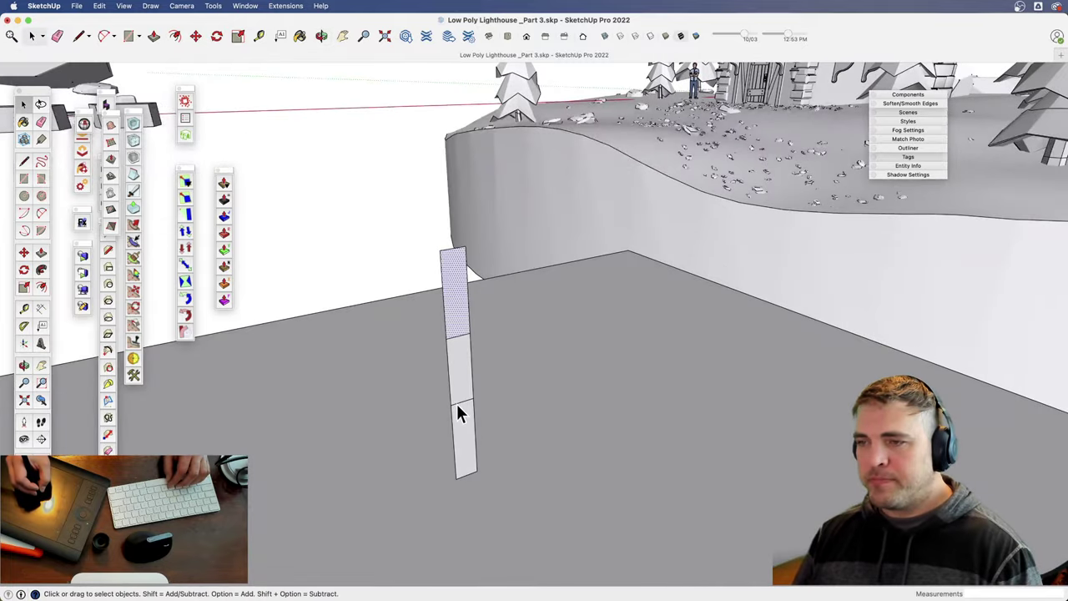
left_click(460, 403)
key("z")
left_click_drag(467, 410, 452, 390)
key("m")
left_click(459, 417)
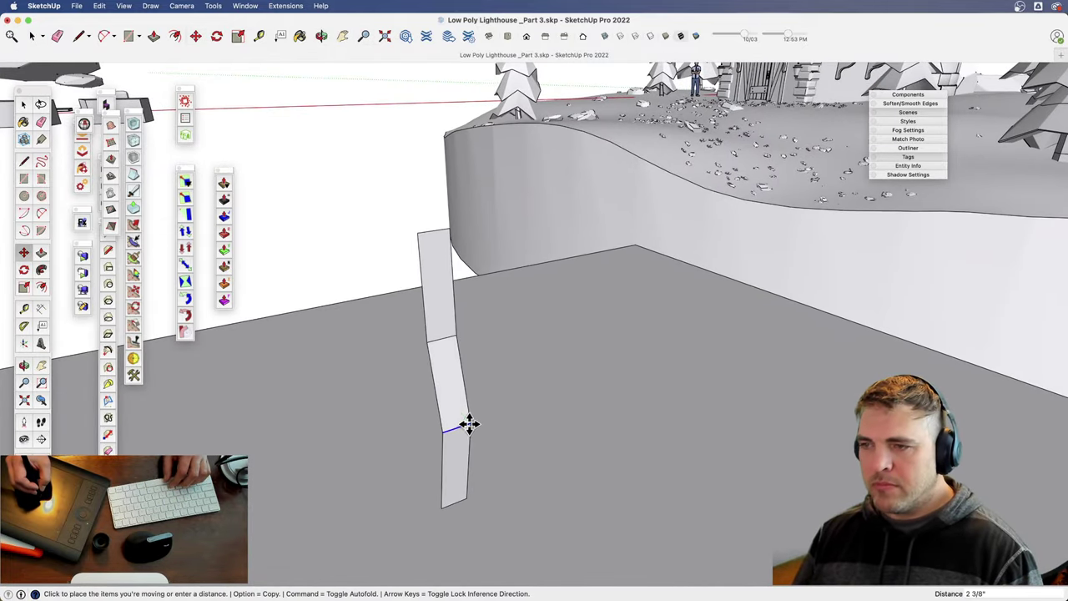
left_click(471, 425)
- Move the strip's top edge about 8 9/16" so that the upper segment leans over
key("space")
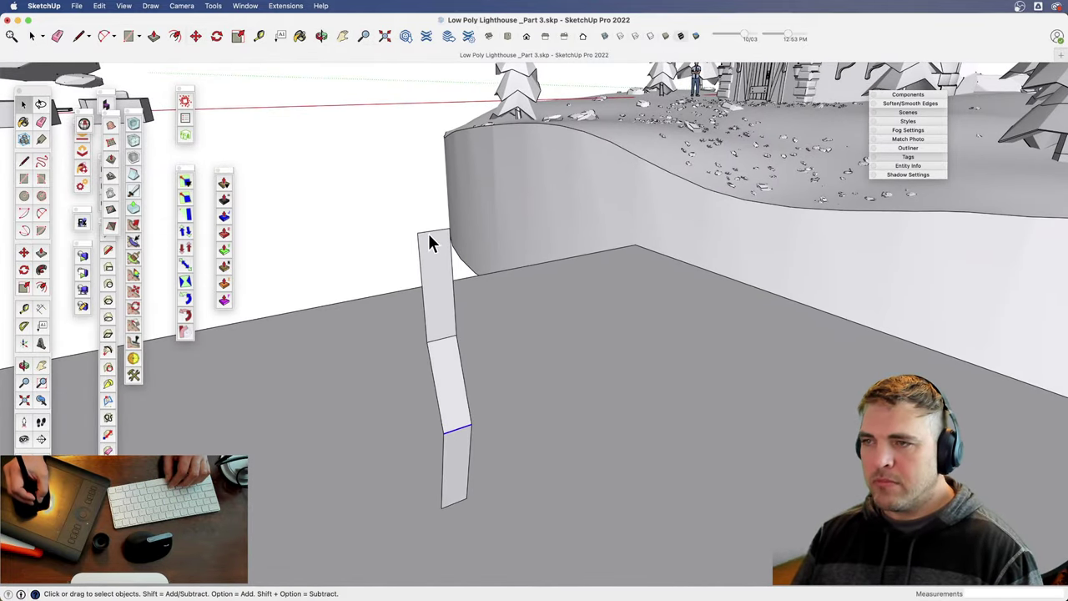
left_click(430, 238)
left_click(427, 233)
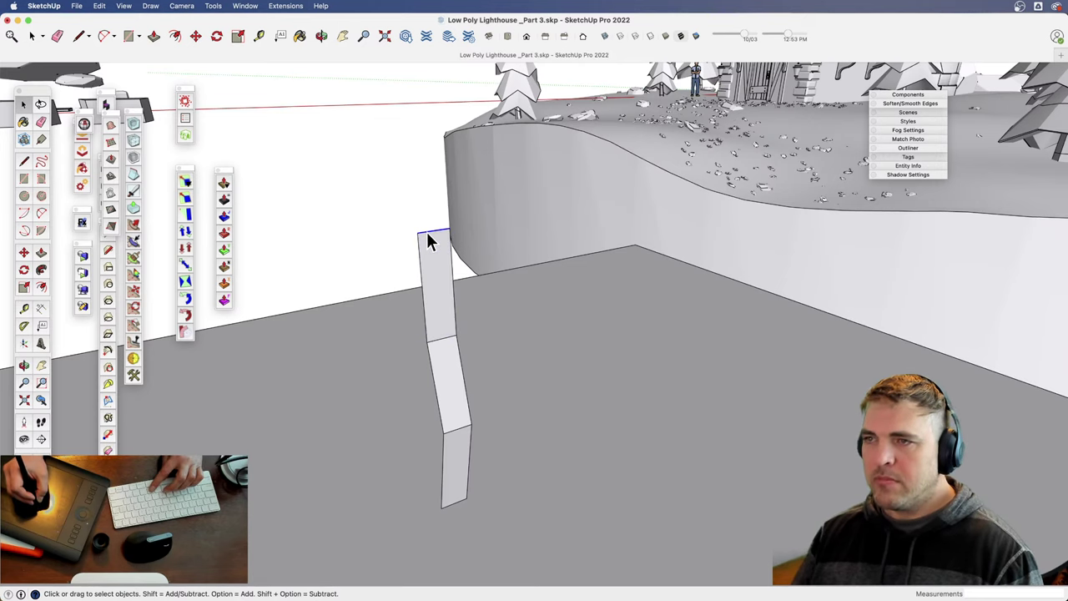
key("m")
left_click(416, 232)
left_click(442, 254)
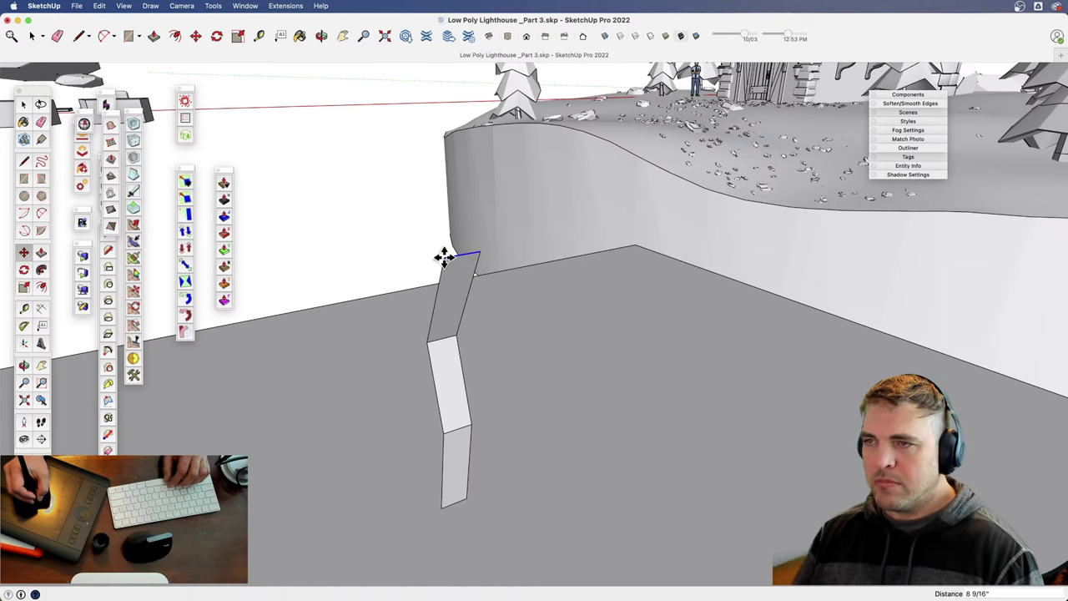
mouse_move(472, 292)
middle_mouse_down()
mouse_move(484, 403)
mouse_move(391, 498)
mouse_move(405, 341)
mouse_move(450, 352)
middle_mouse_up()
key("l")
left_click(437, 346)
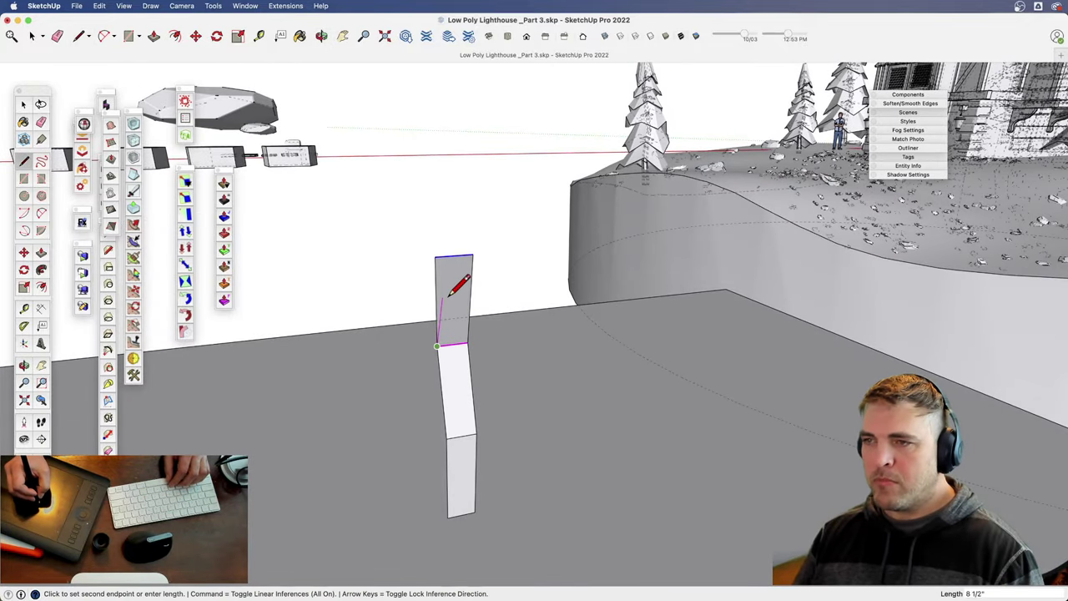
key("space")
- Switch the face style through Wireframe and Hidden Line to Shaded, with back edges turned off
middle_click_drag(460, 305, 458, 265)
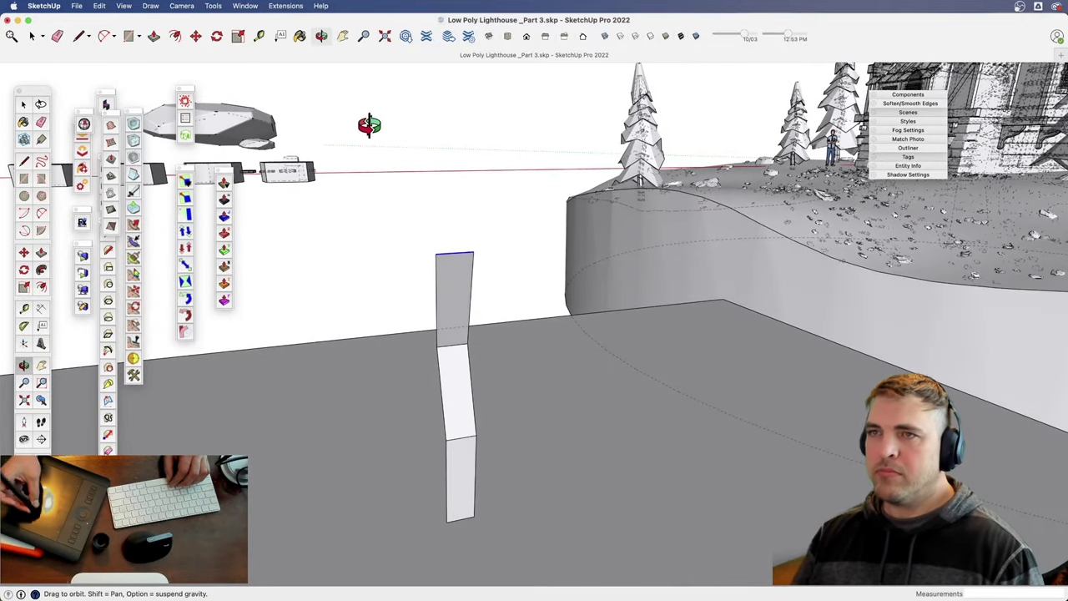
key("space")
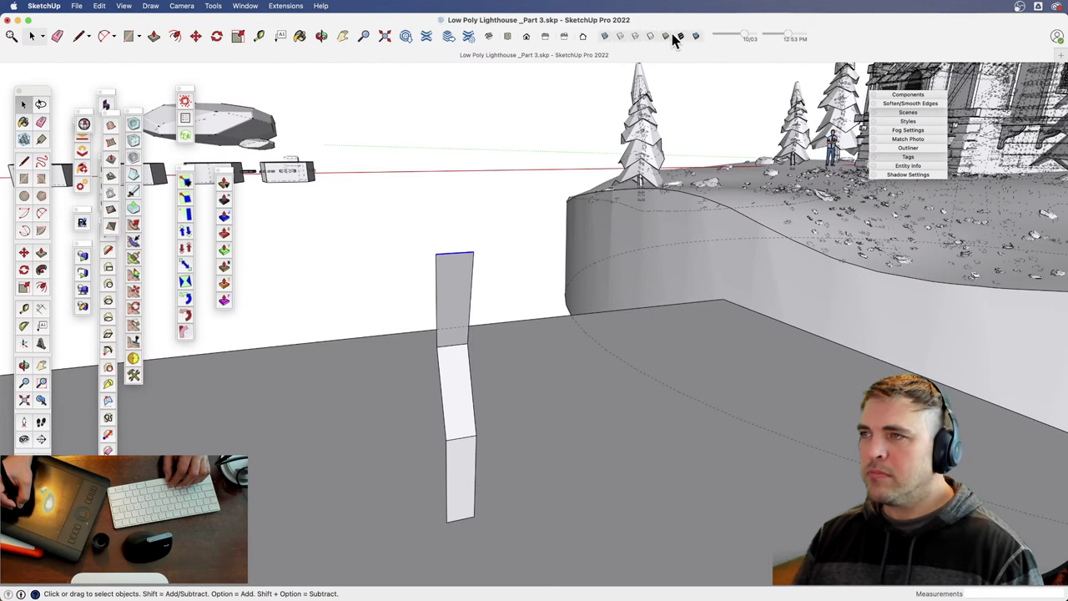
left_click(635, 38)
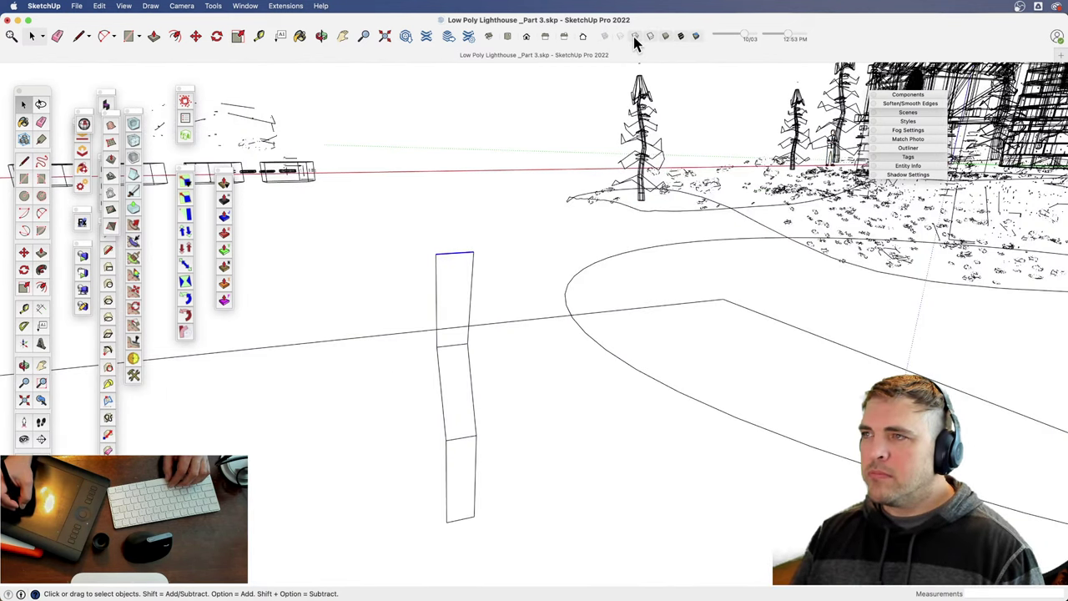
left_click(650, 38)
left_click(665, 38)
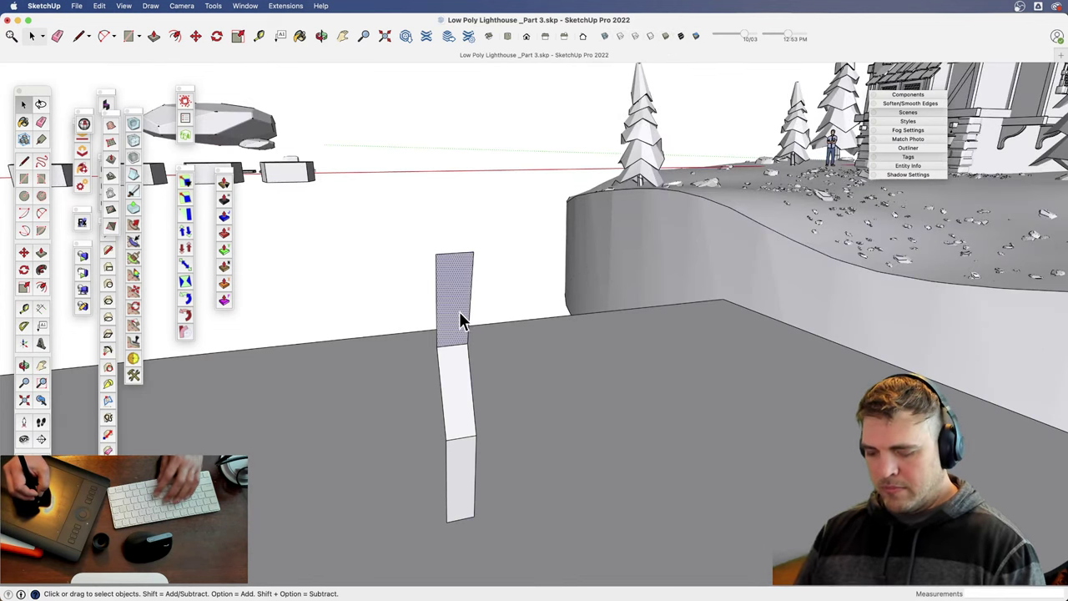
- Draw a slanted line across each of the strip's three segments to outline an irregular, tapered side
key("l")
left_click(437, 345)
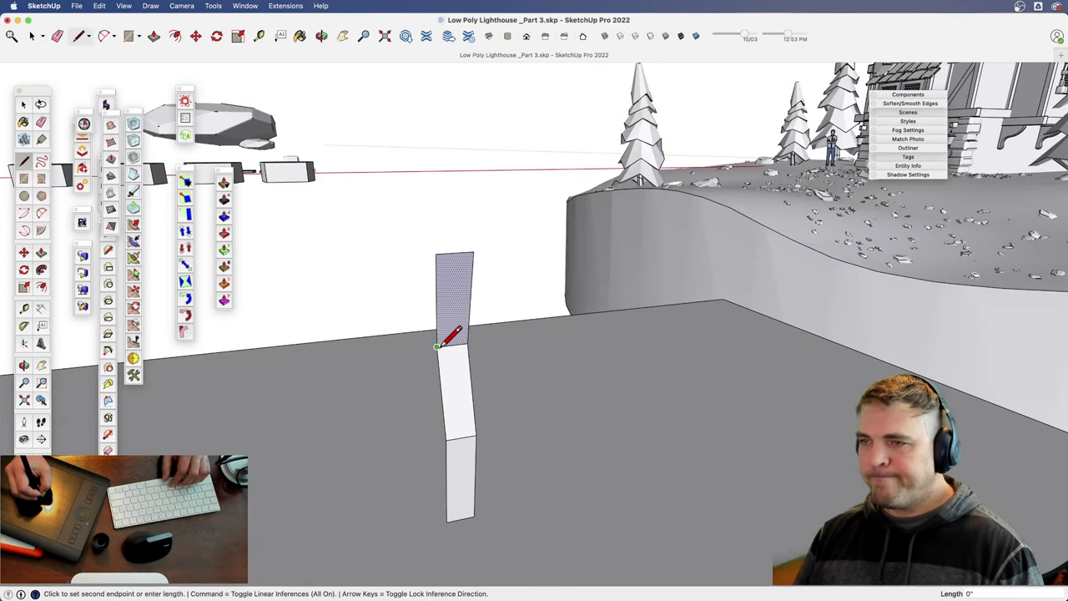
left_click(463, 252)
left_click(436, 347)
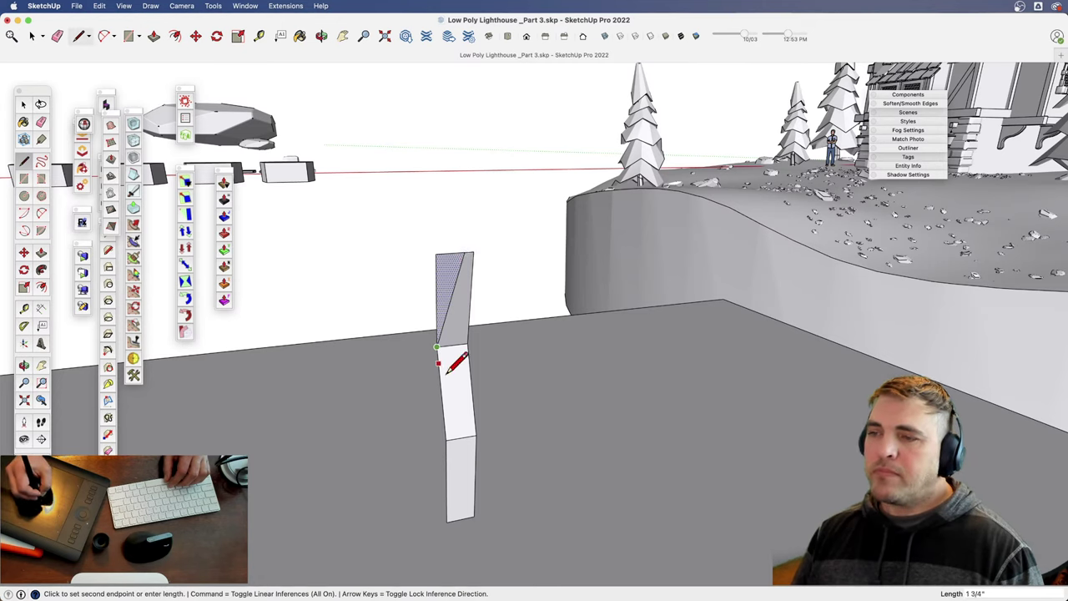
left_click(473, 434)
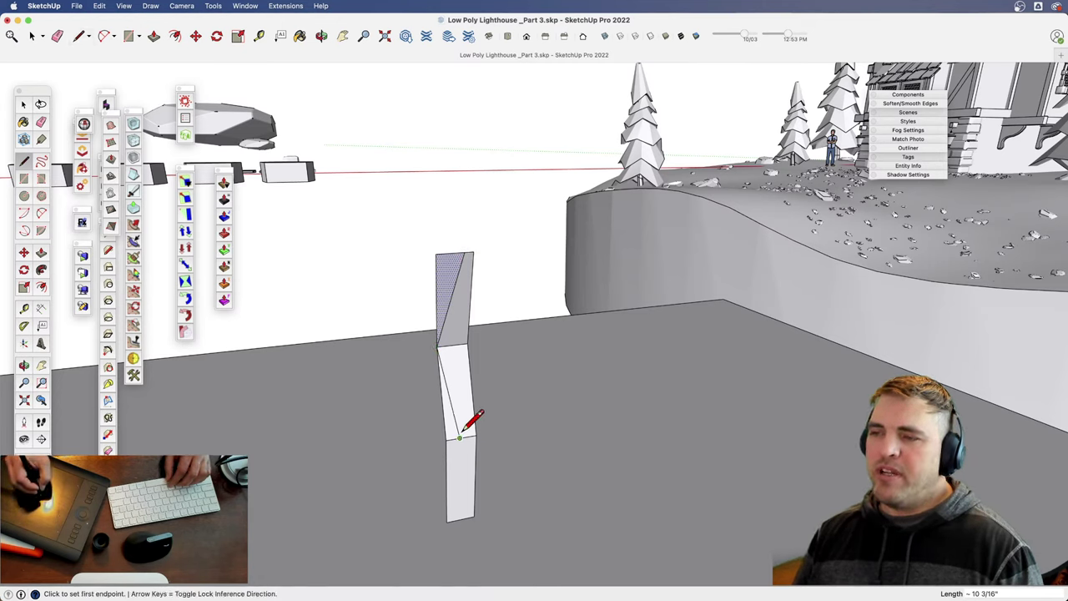
left_click(458, 440)
left_click(447, 522)
- Erase the outer edges of the strip to remove the slivers beyond the slanted lines
key("e")
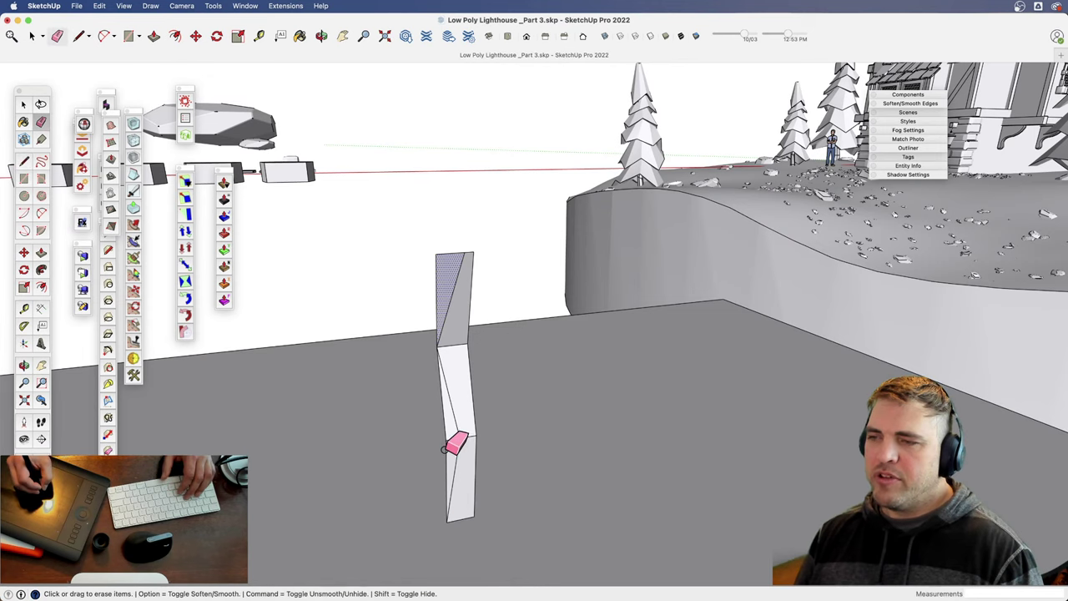
left_click_drag(441, 453, 452, 430)
left_click_drag(440, 266, 441, 247)
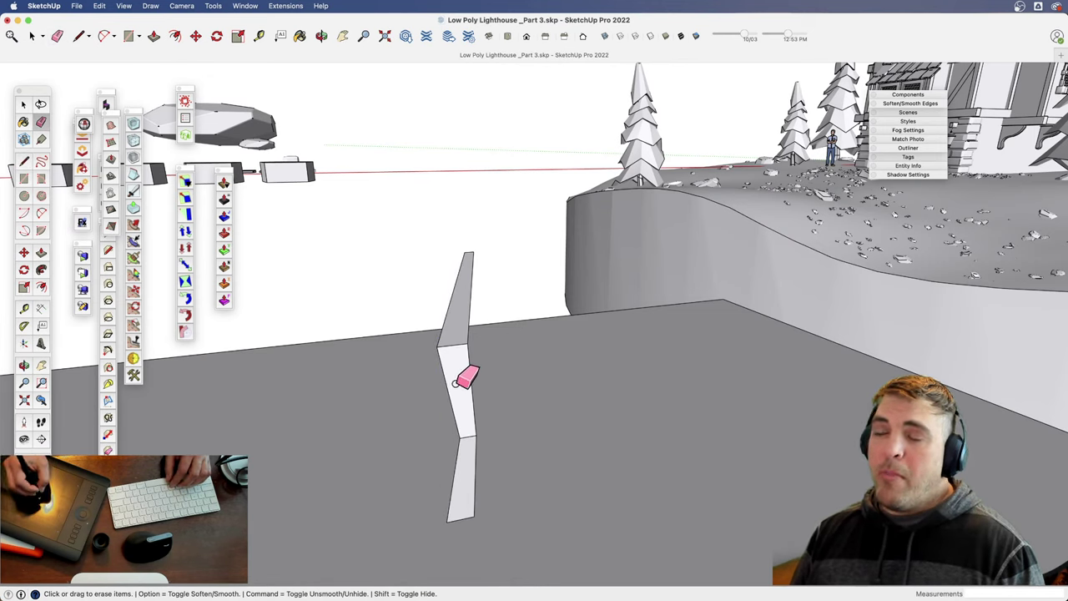
middle_click_drag(494, 406, 445, 398)
key("l")
left_click(458, 362)
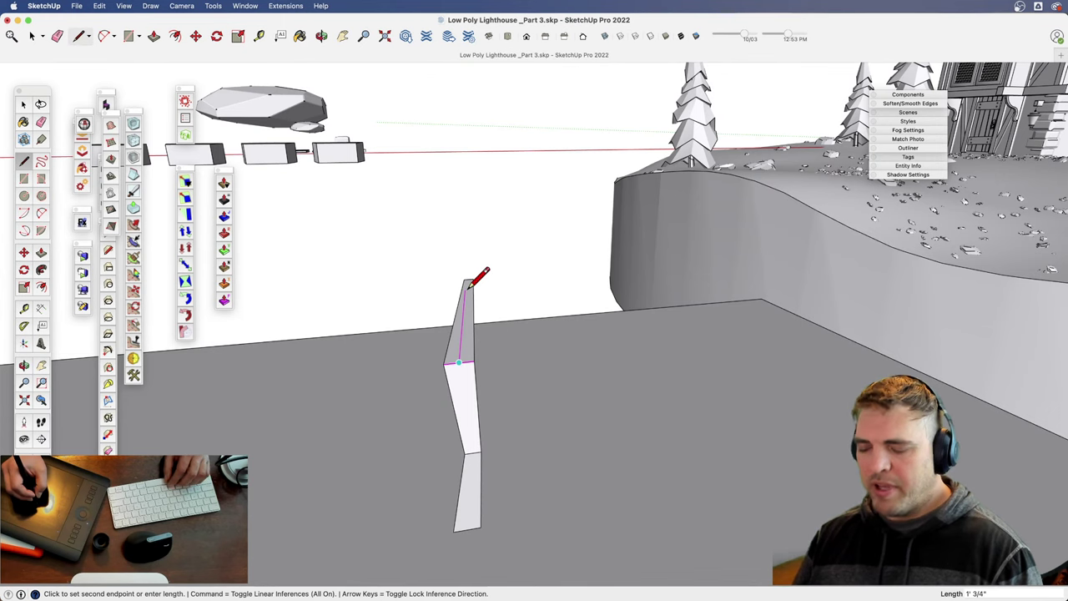
key("space")
- Cut along the opposite side of the three segments with lines and erase the leftover slivers to narrow the strip
key("z")
left_click_drag(479, 436, 469, 402)
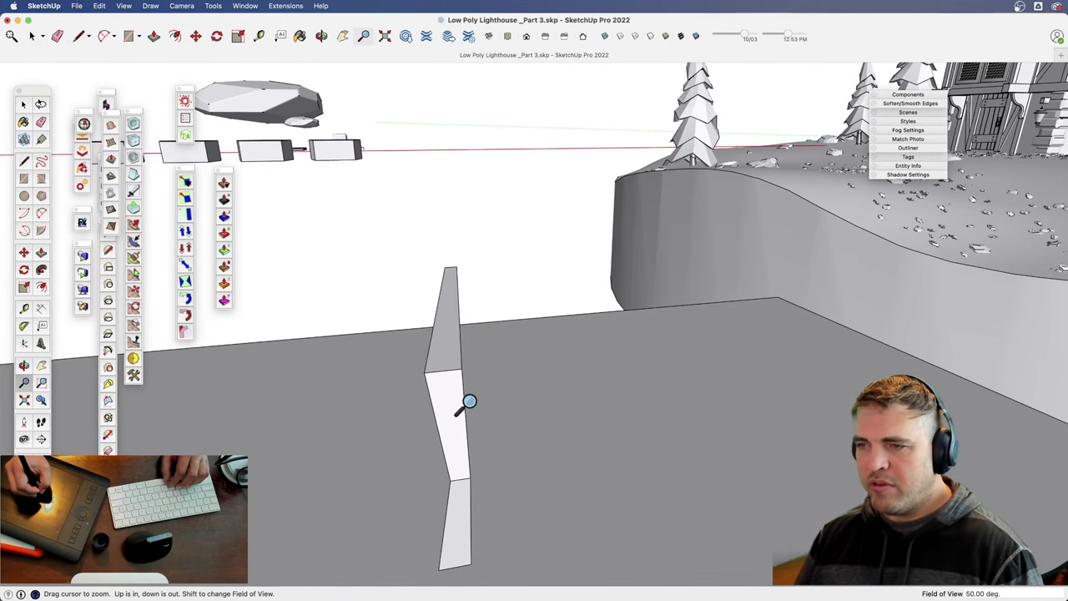
key("l")
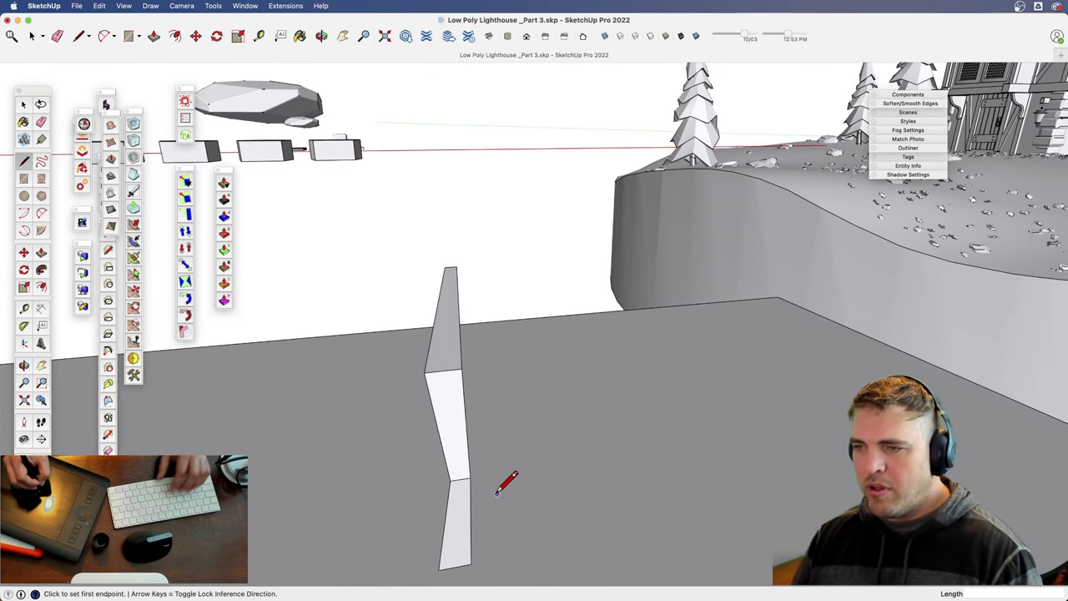
left_click(464, 565)
left_click(470, 475)
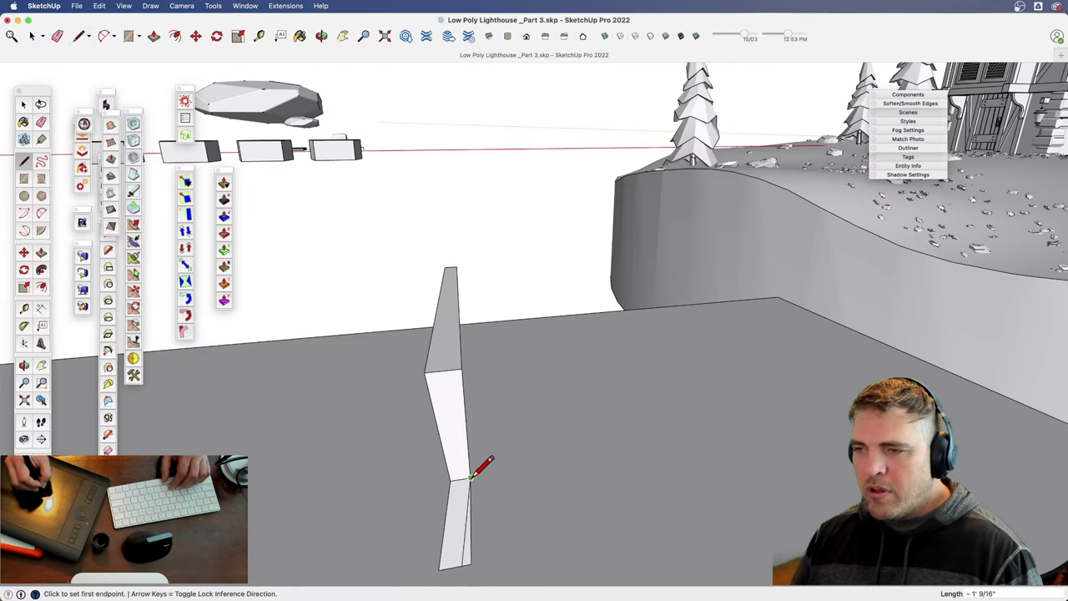
left_click(471, 476)
left_click(442, 370)
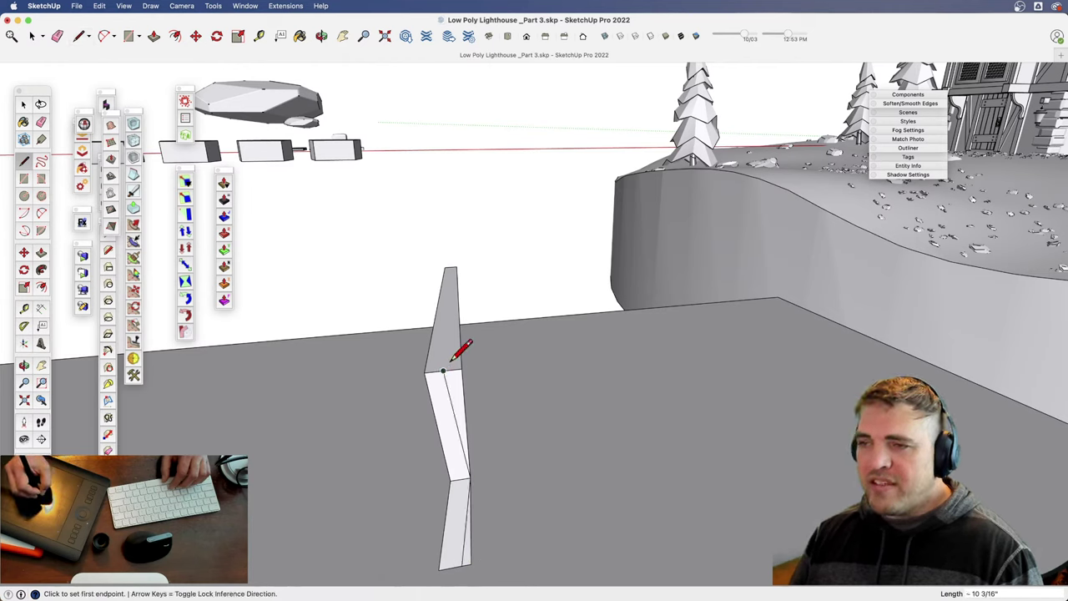
key("Escape")
key("e")
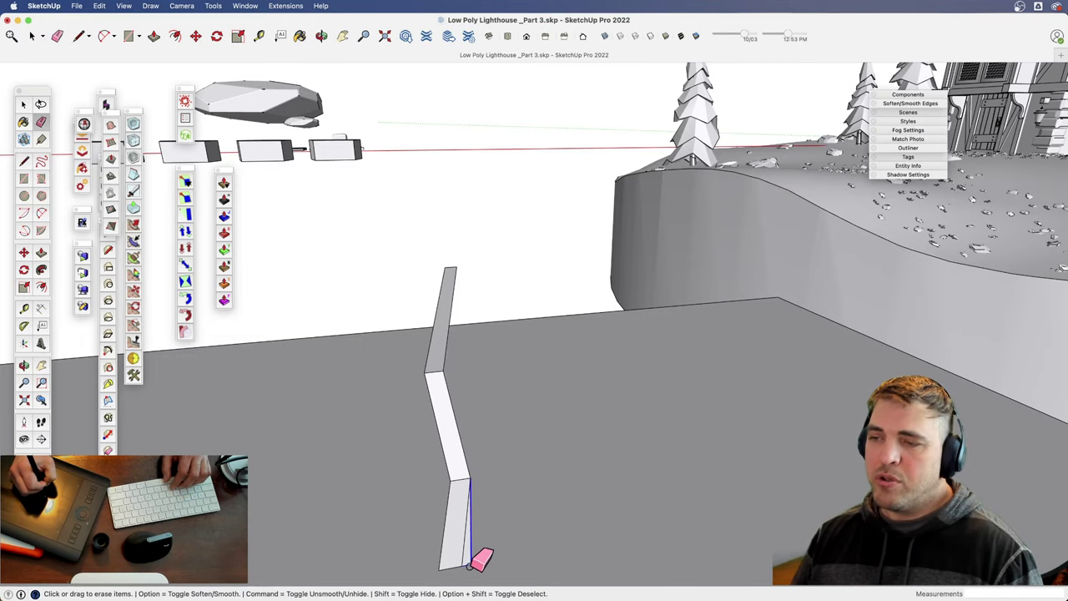
key("space")
- Select the entire bent strip and scale it down in height
mouse_move(461, 324)
middle_mouse_down()
mouse_move(443, 362)
mouse_move(508, 317)
mouse_move(441, 404)
middle_mouse_up()
triple_click(442, 405)
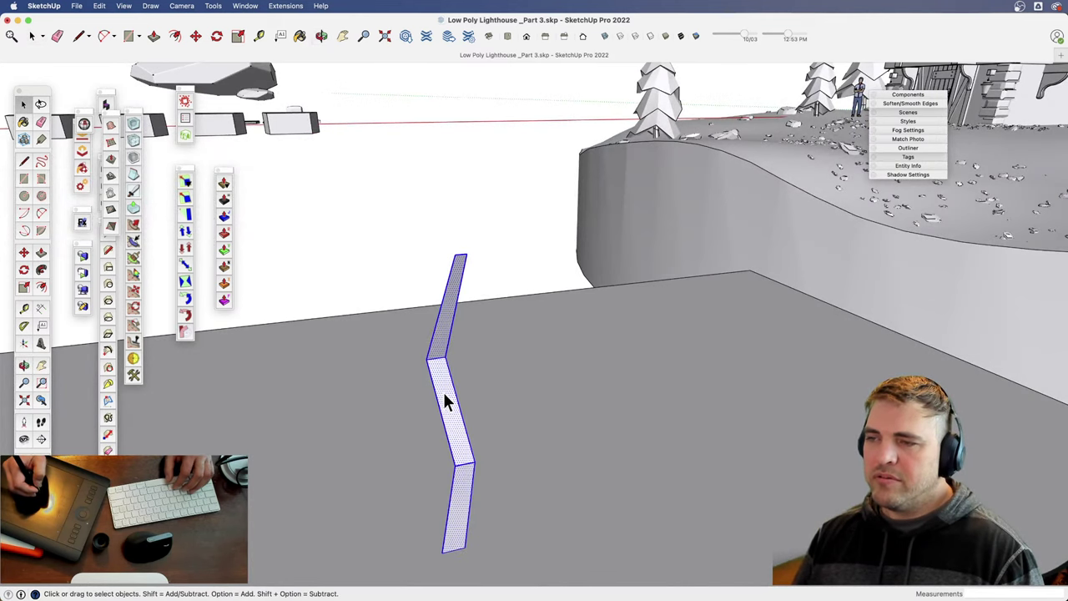
key("s")
left_click_drag(444, 242, 470, 436)
middle_click_drag(469, 436, 562, 353)
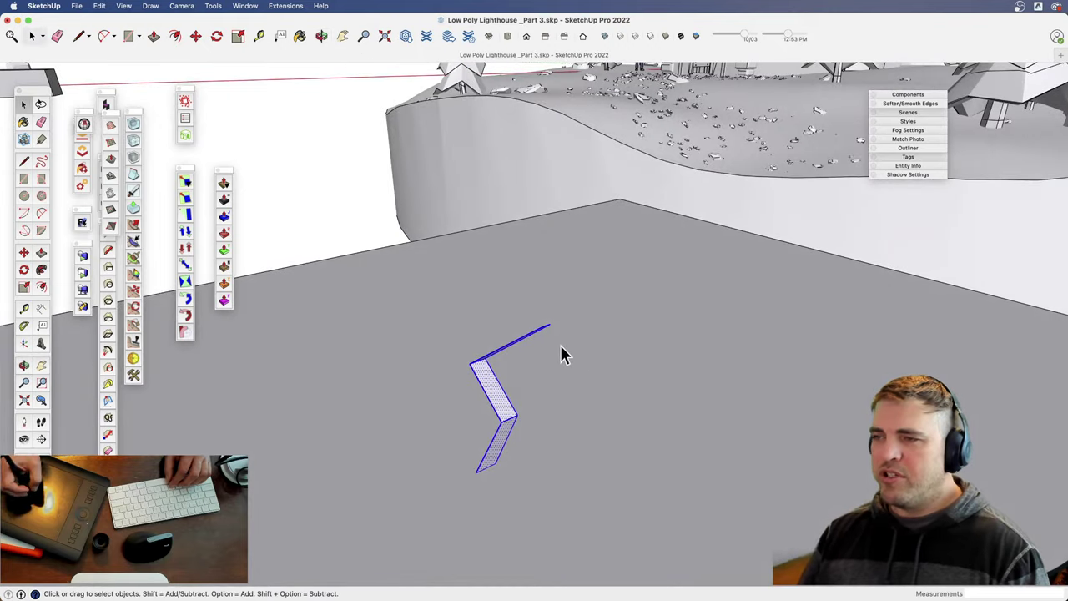
- Scale the whole bent strip down in depth to make its zigzag folds shallower
middle_click_drag(526, 383, 546, 541)
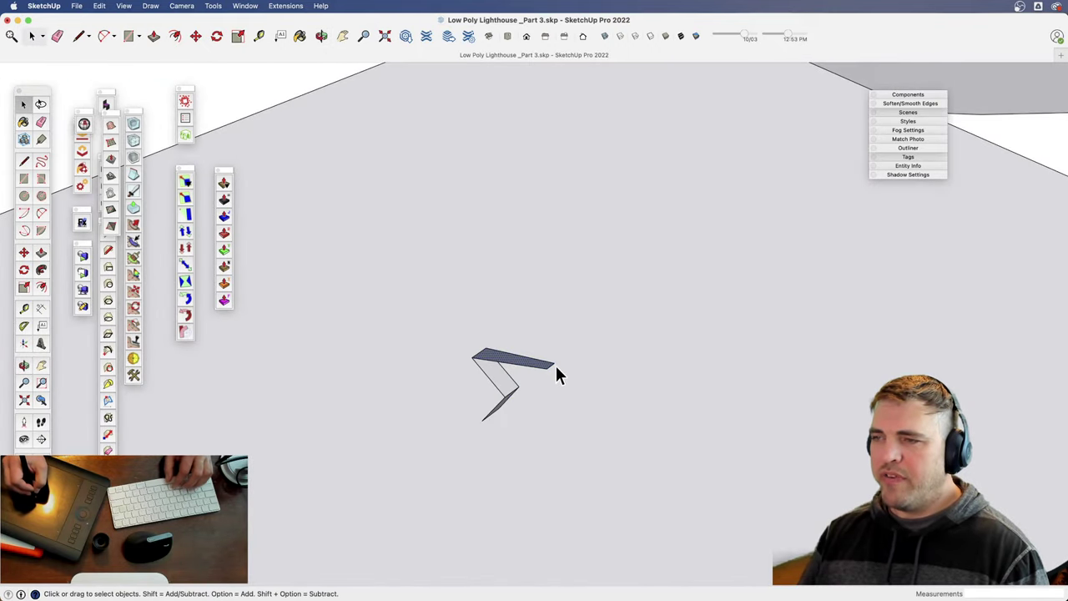
key("s")
left_click_drag(544, 393, 504, 358)
middle_click_drag(506, 360, 723, 520)
key("space")
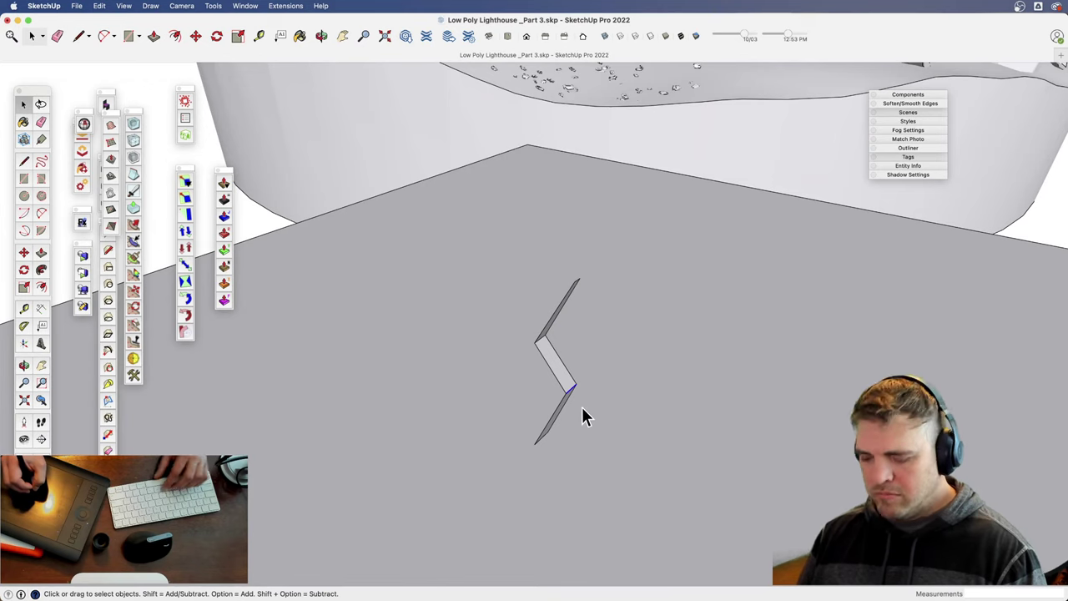
- Move the strip's lower fold edge and its tip edge inward to soften the bends
key("m")
left_click_drag(601, 453, 592, 446)
key("space")
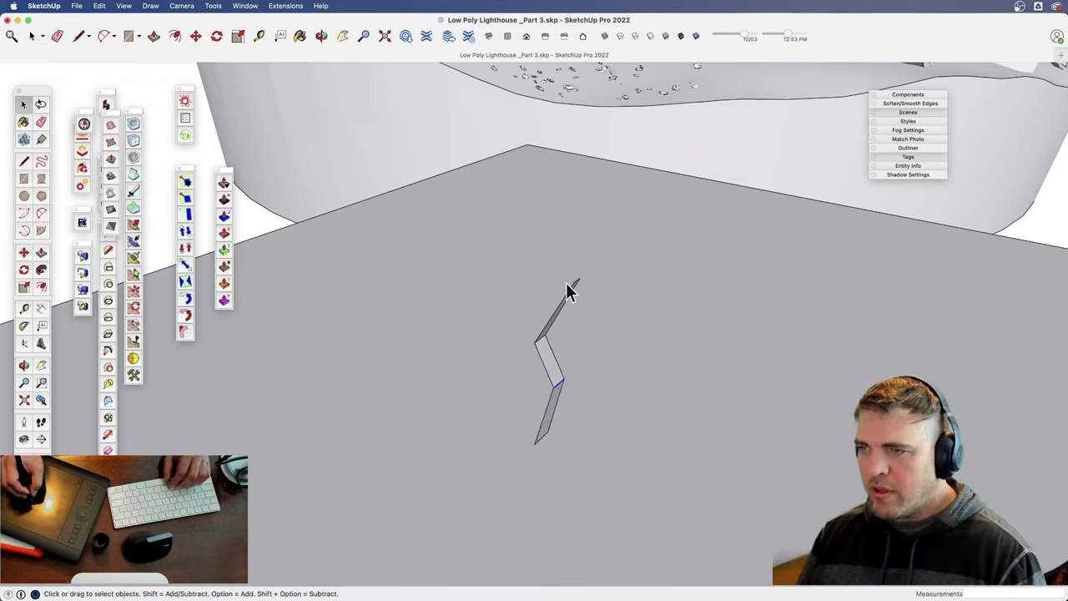
key("m")
left_click(609, 372)
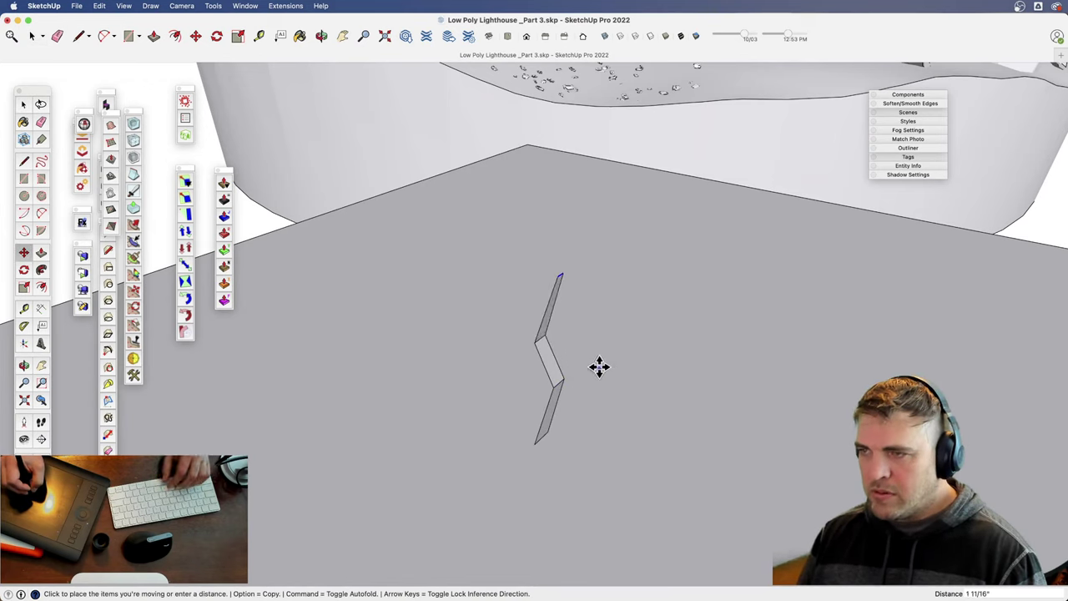
left_click(599, 366)
key("space")
- Turn the whole bent strip into a component
triple_click(550, 363)
key("g")
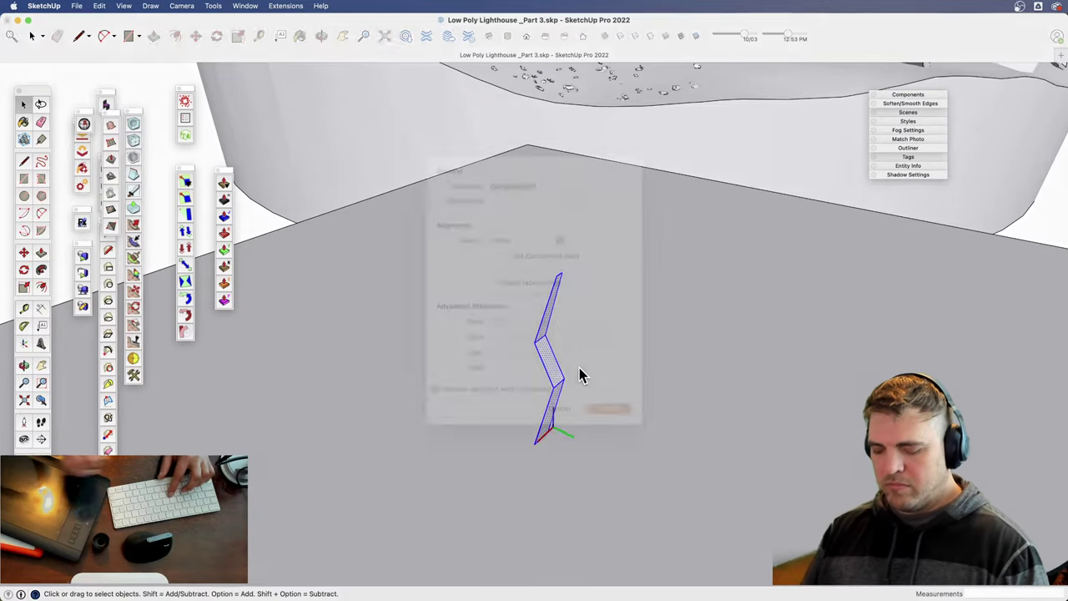
key("Return")
- Inside the component, scale all the strip geometry down uniformly to about 0.56
middle_click_drag(577, 367, 601, 349)
double_click(582, 354)
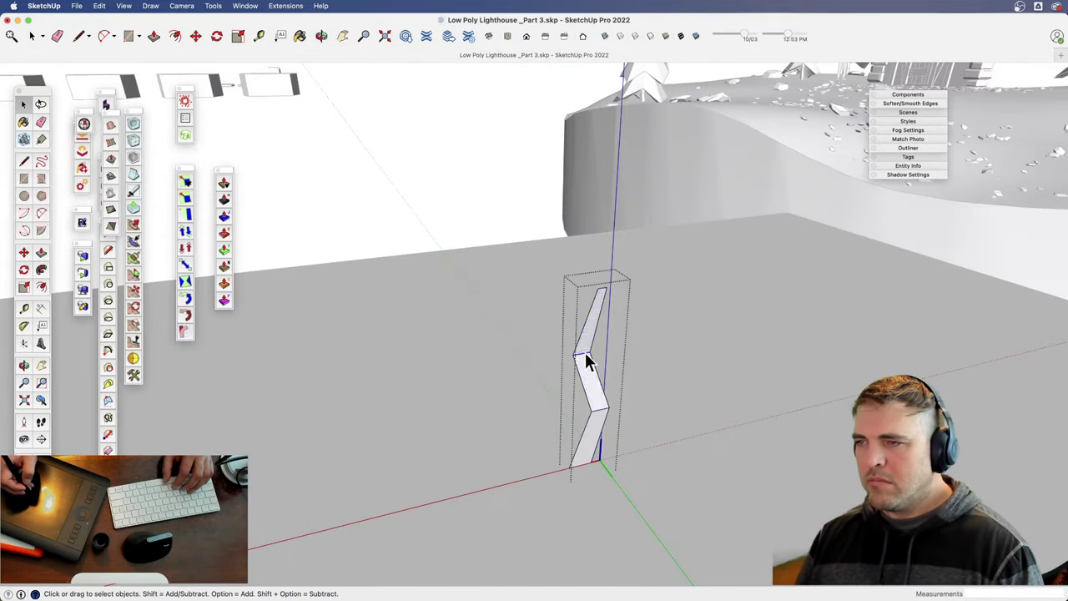
key("s")
key("space")
triple_click(589, 360)
key("s")
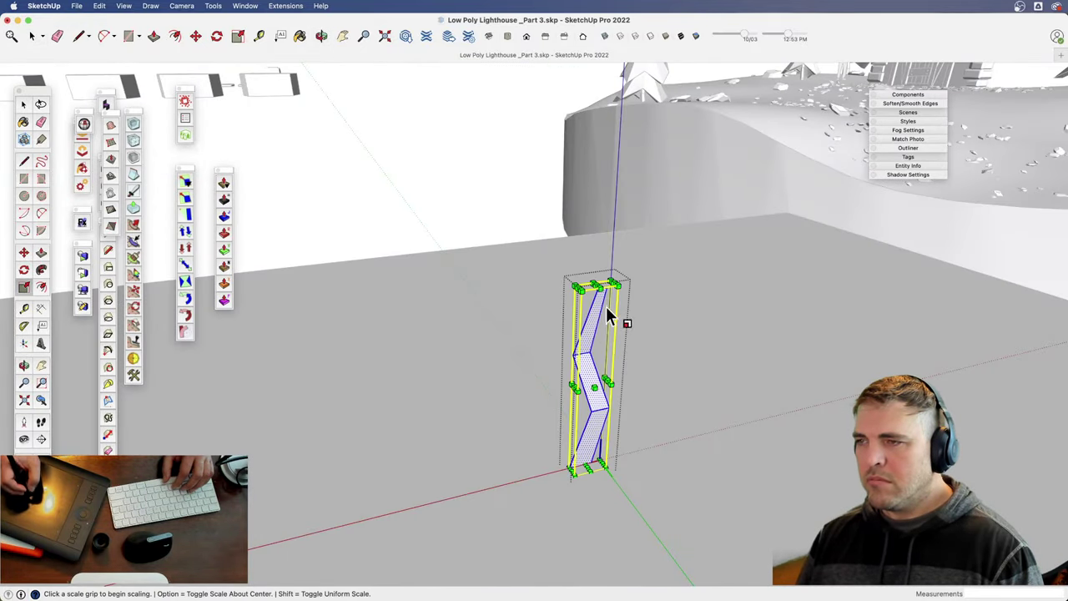
left_click(615, 284)
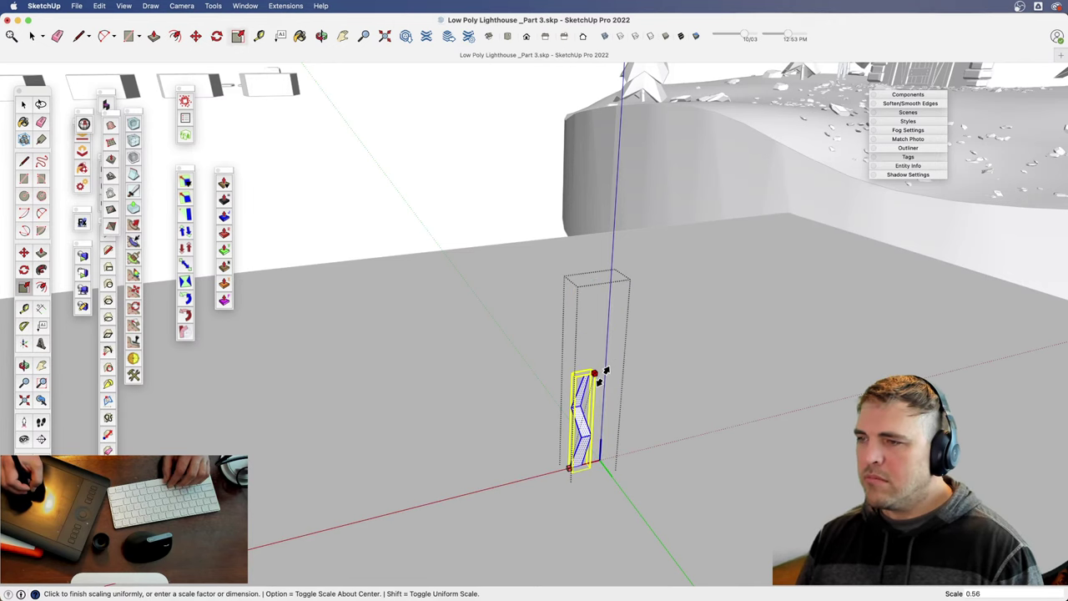
left_click(602, 376)
- Leave the component and array it sideways as three extra copies spaced about 3 1/16" apart
middle_click_drag(570, 407, 517, 351, "shift")
middle_click_drag(517, 350, 538, 436)
key("z")
left_click_drag(543, 443, 537, 288)
key("space")
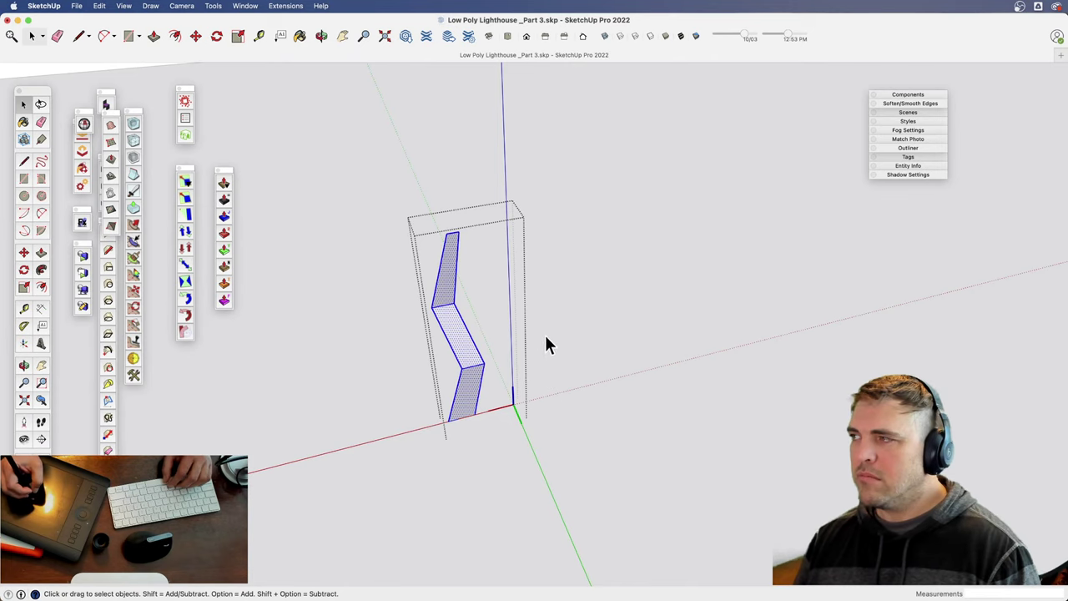
left_click(542, 413)
left_click(481, 408)
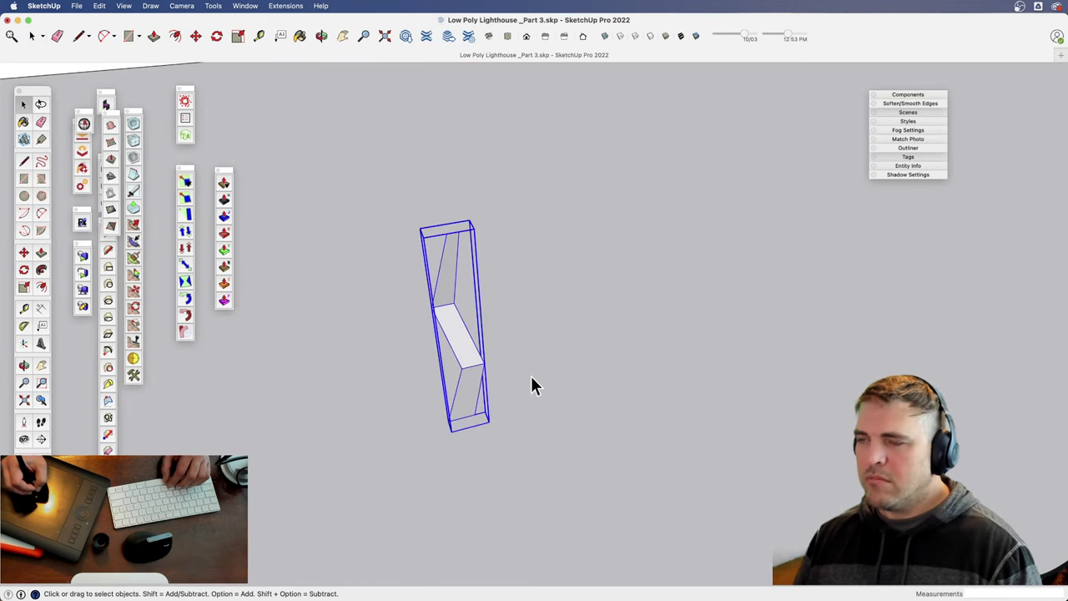
middle_click_drag(534, 385, 536, 334)
key("m")
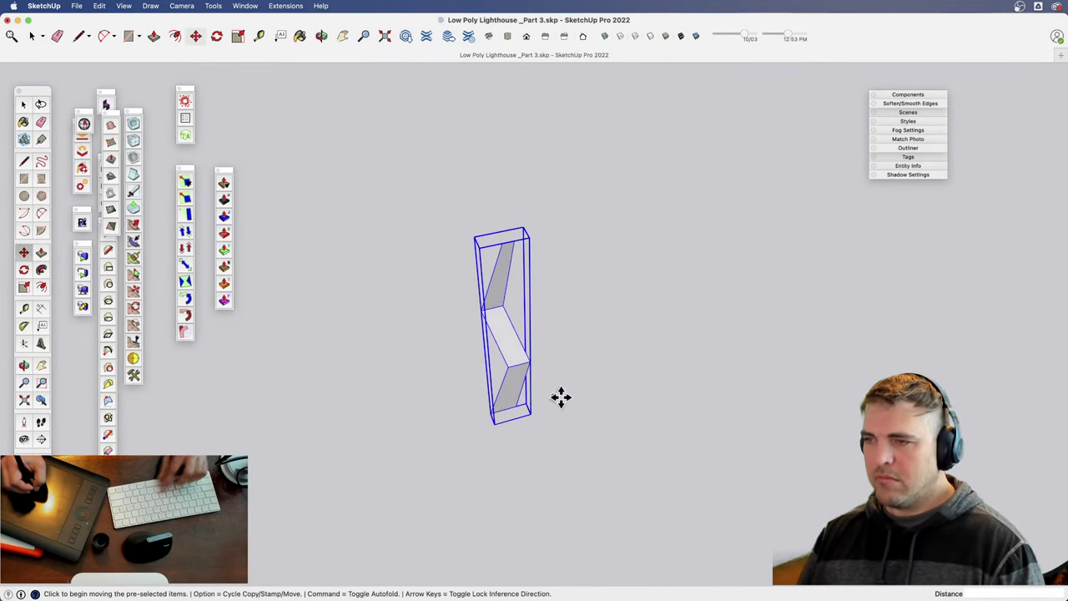
left_click(560, 398)
key("alt")
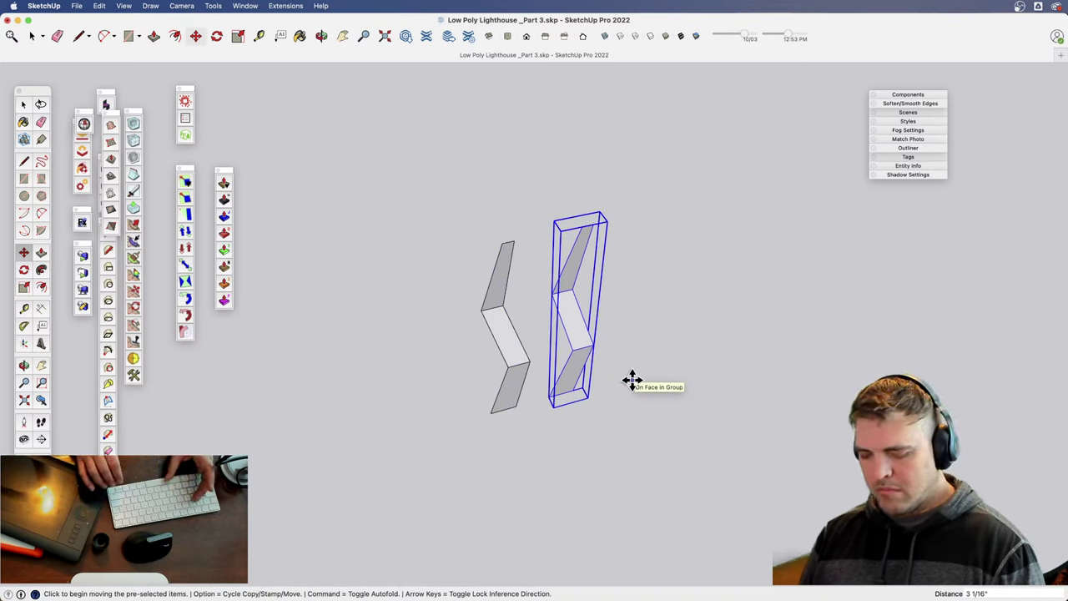
type("3x")
key("Return")
key("space")
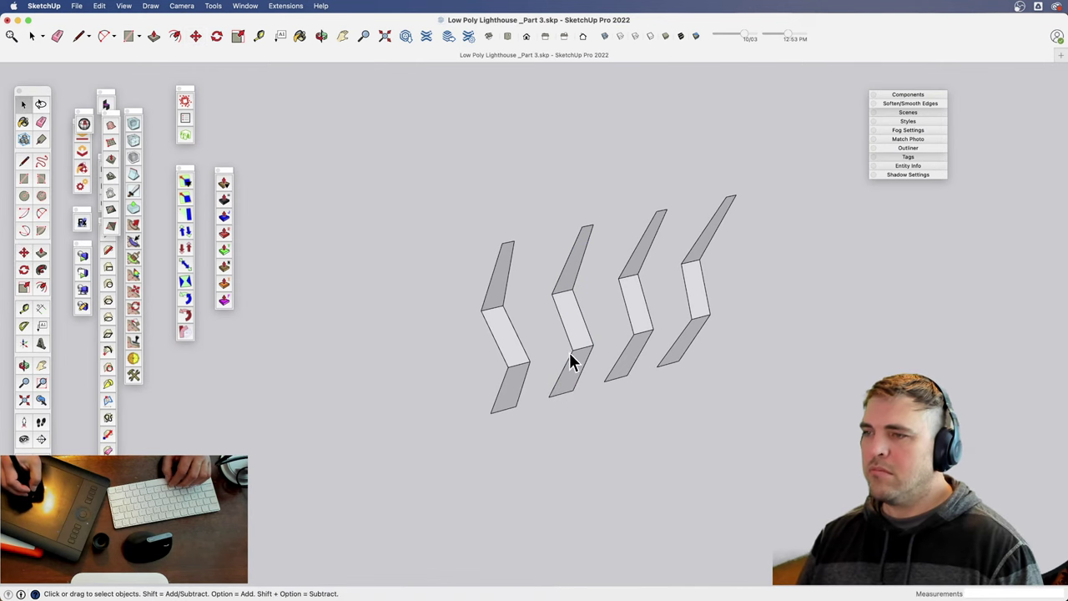
- Make the second strip in the row a unique component
middle_click_drag(578, 347, 558, 373)
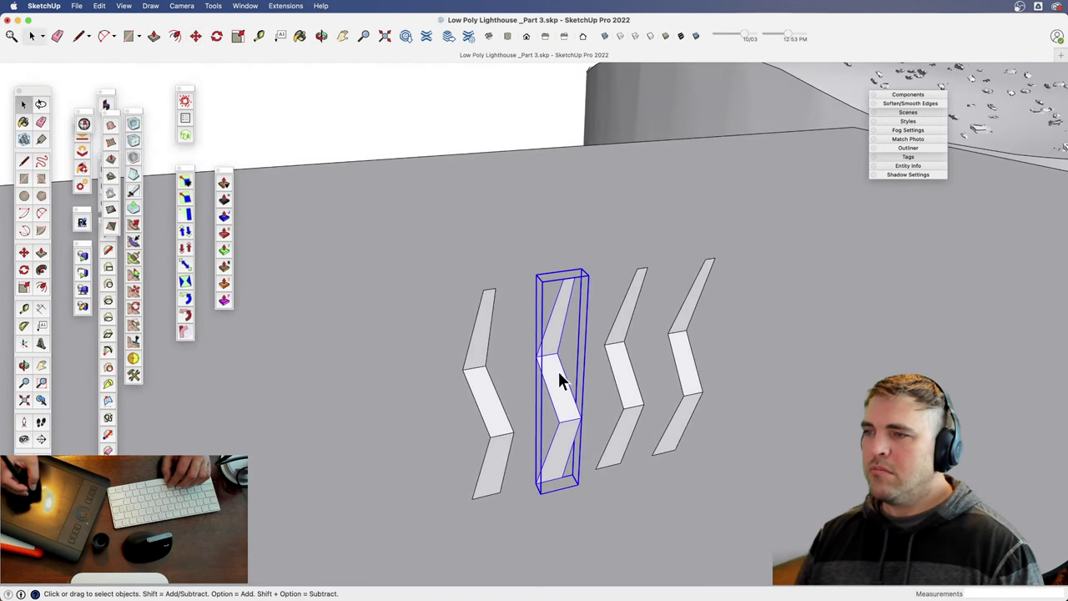
right_click(546, 360)
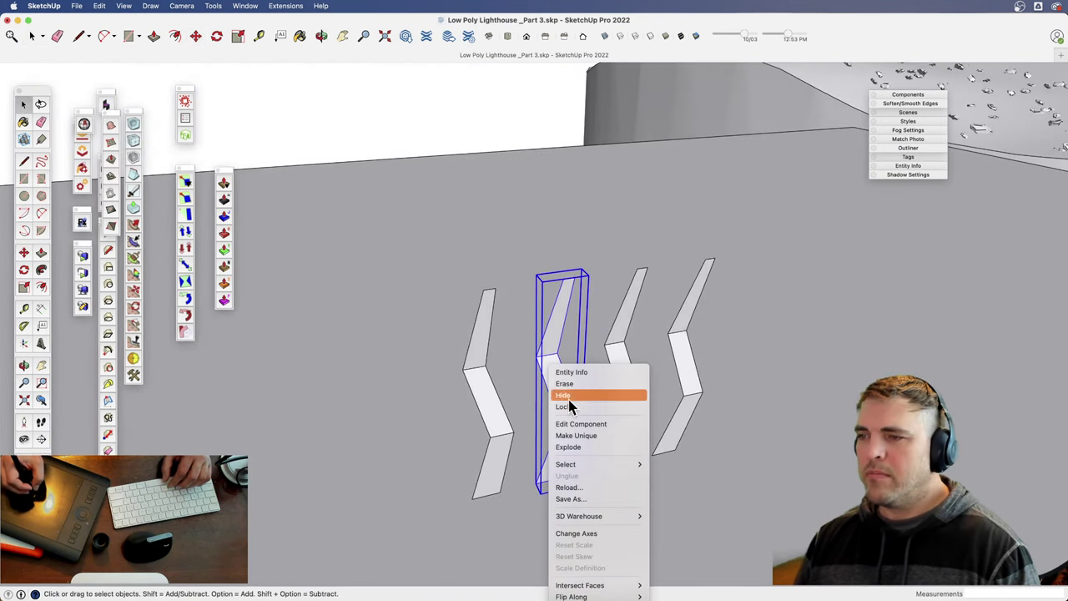
left_click(591, 435)
- Inside the second strip, shift the upper fold edge sideways about 1" and lower the tip edge toward the opposite side
middle_click_drag(545, 367, 537, 358)
key("m")
left_click(574, 363)
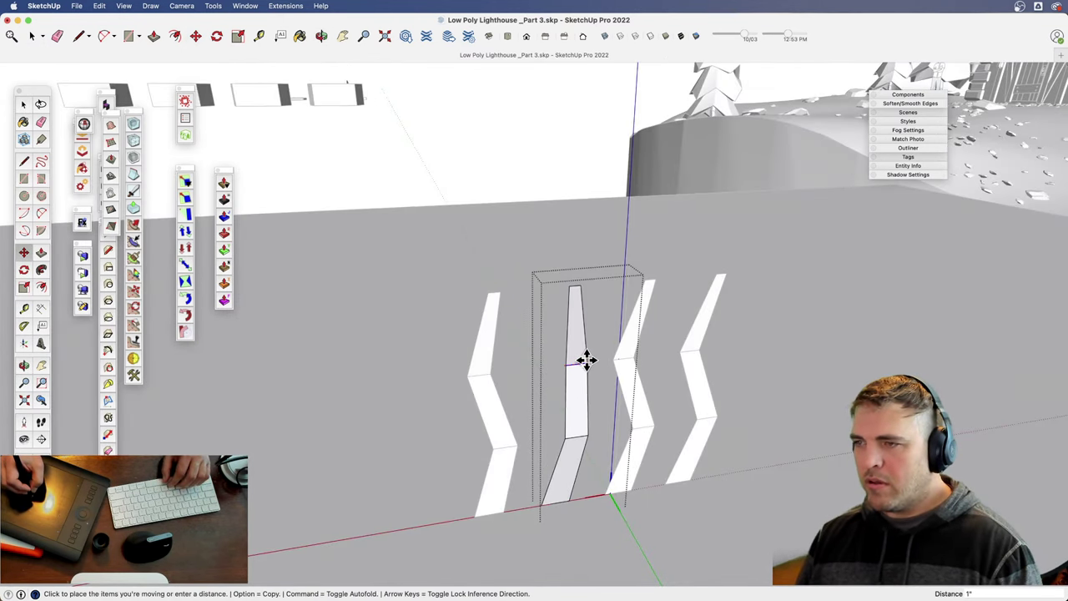
left_click(586, 349)
key("space")
key("m")
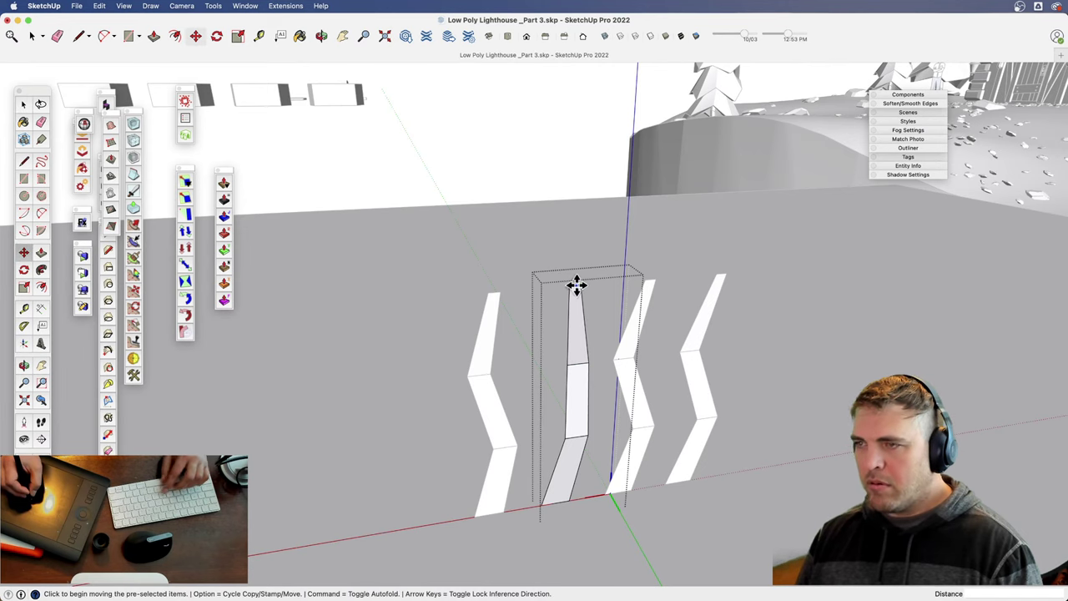
left_click(574, 321)
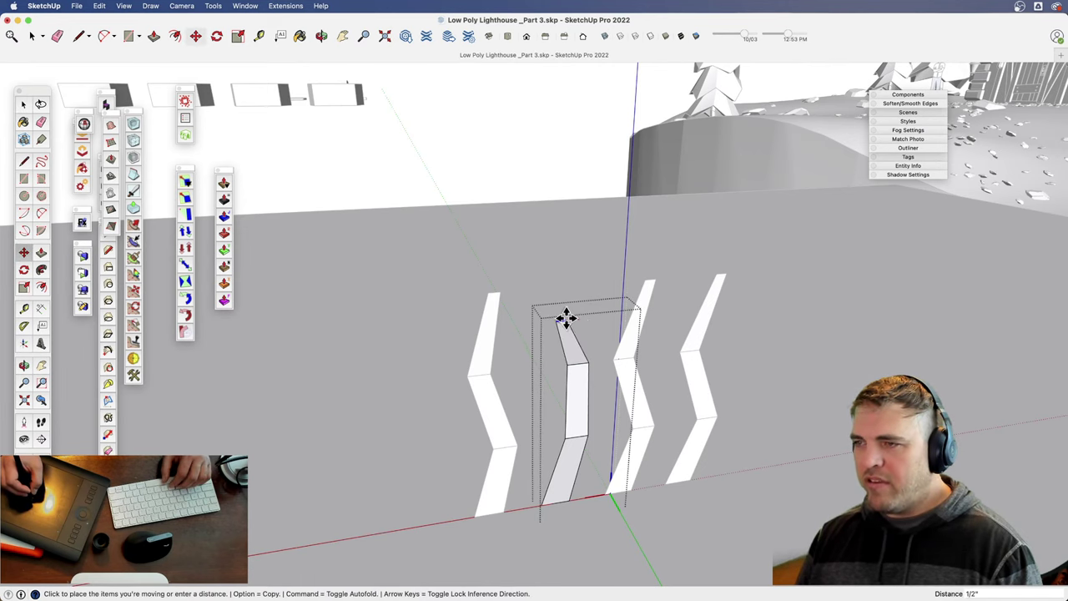
left_click(561, 320)
key("space")
- Shift the second strip's lower and upper fold edges in depth so it curves differently from the original
middle_click_drag(588, 439, 538, 417)
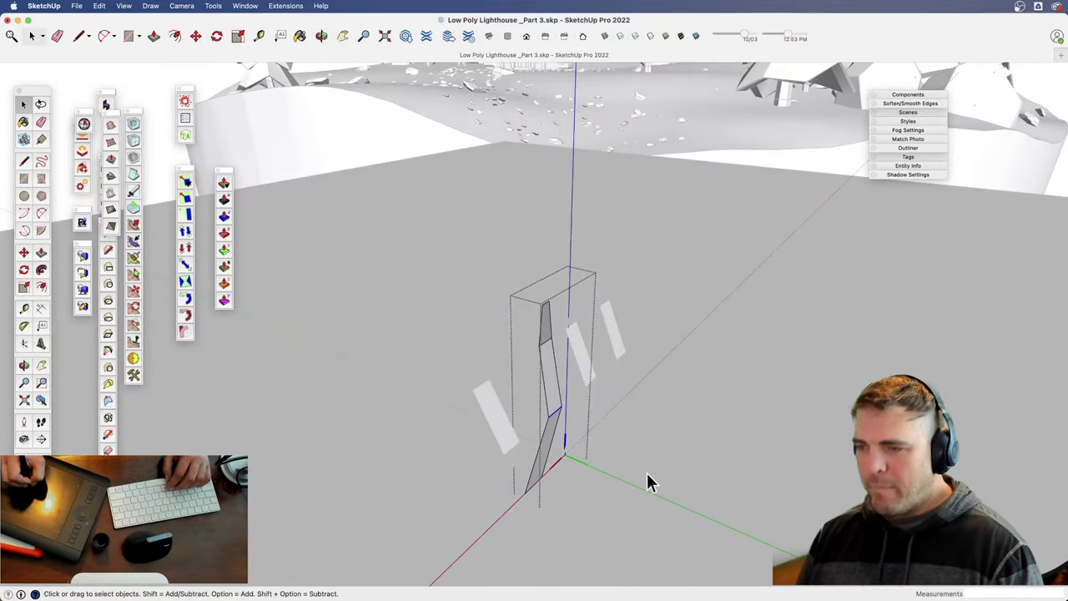
key("m")
left_click(632, 514)
left_click(597, 496)
key("space")
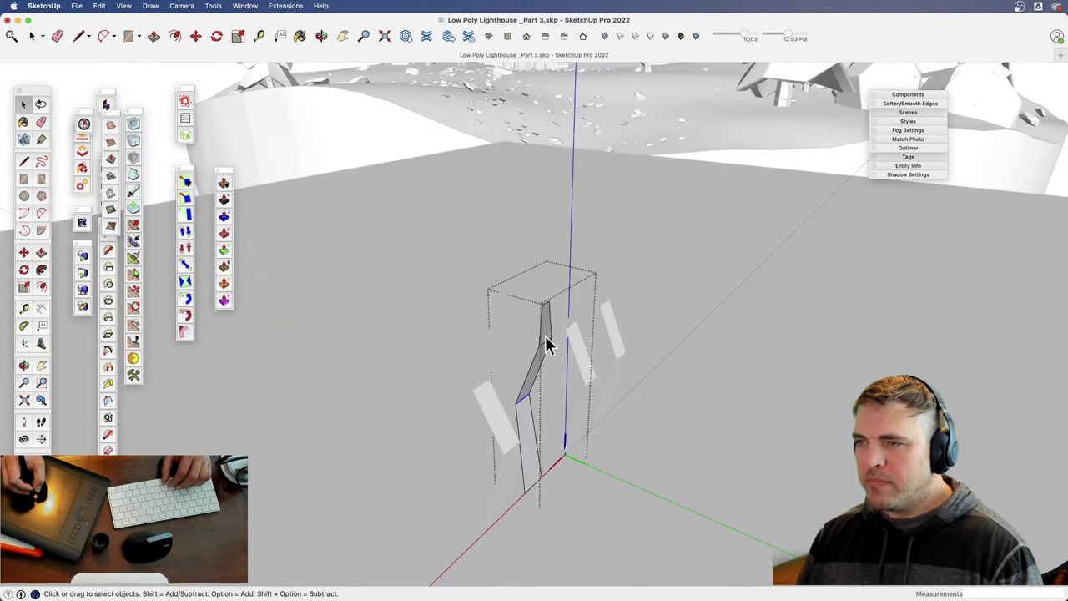
key("m")
left_click(634, 474)
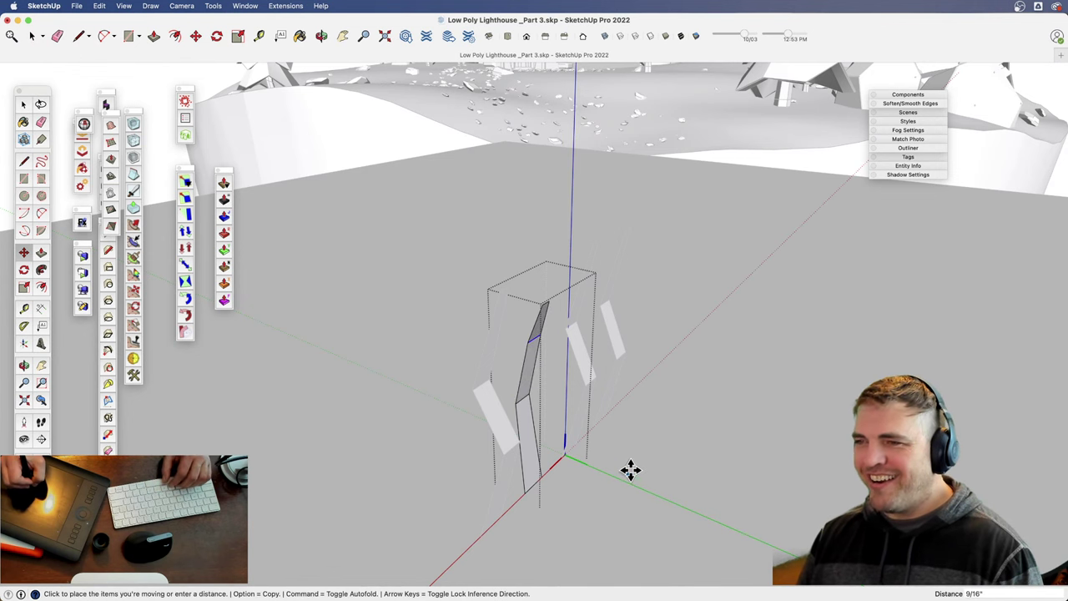
left_click(625, 466)
key("space")
left_click(618, 440)
left_click(533, 376)
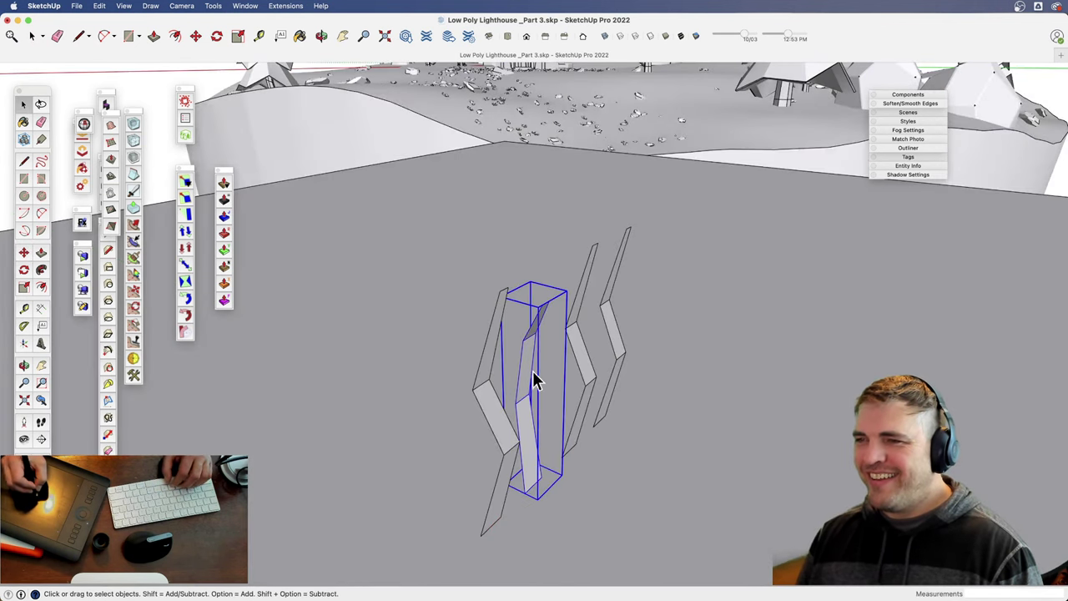
key("s")
left_click(567, 290)
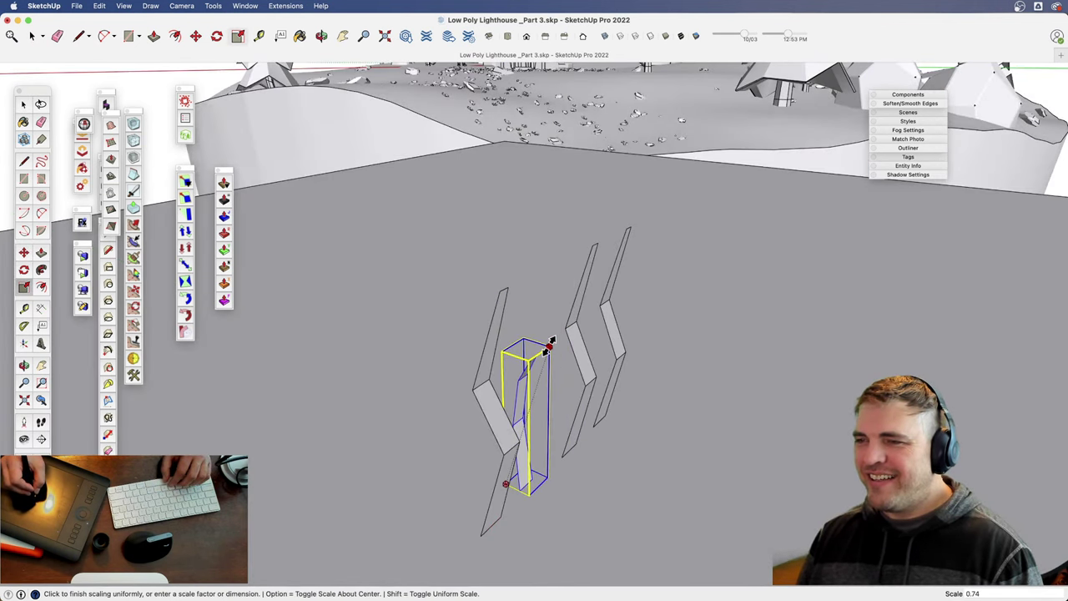
key("space")
- Scale all the geometry inside the second strip's component down uniformly from its upper corner
triple_click(529, 365)
key("s")
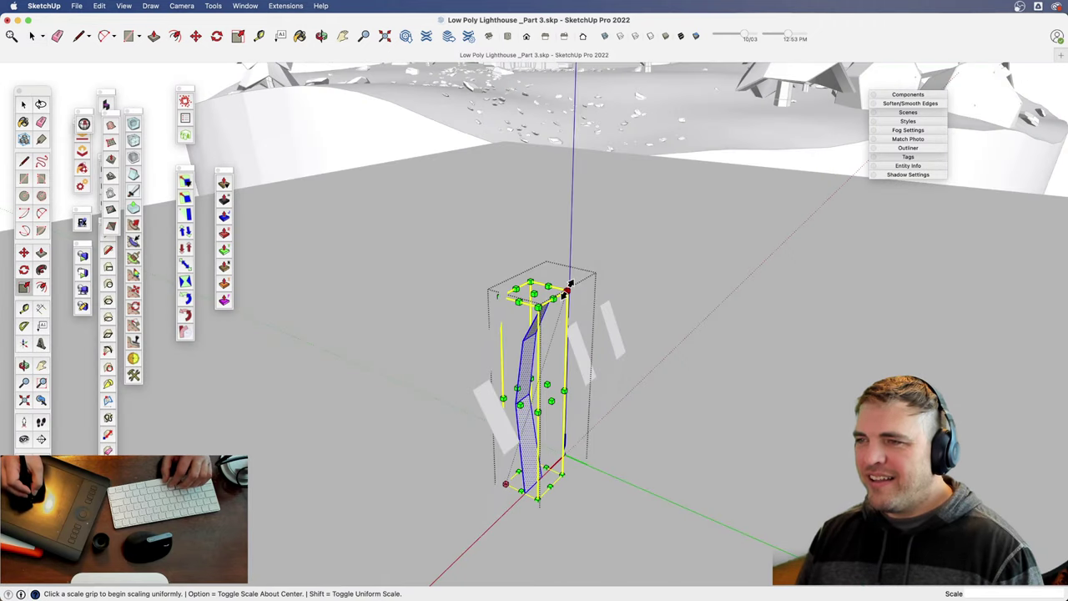
left_click(565, 289)
left_click(551, 340)
- Move the shortened strip's geometry about 2 1/2" along the red axis toward its component origin
middle_click_drag(550, 340, 343, 401)
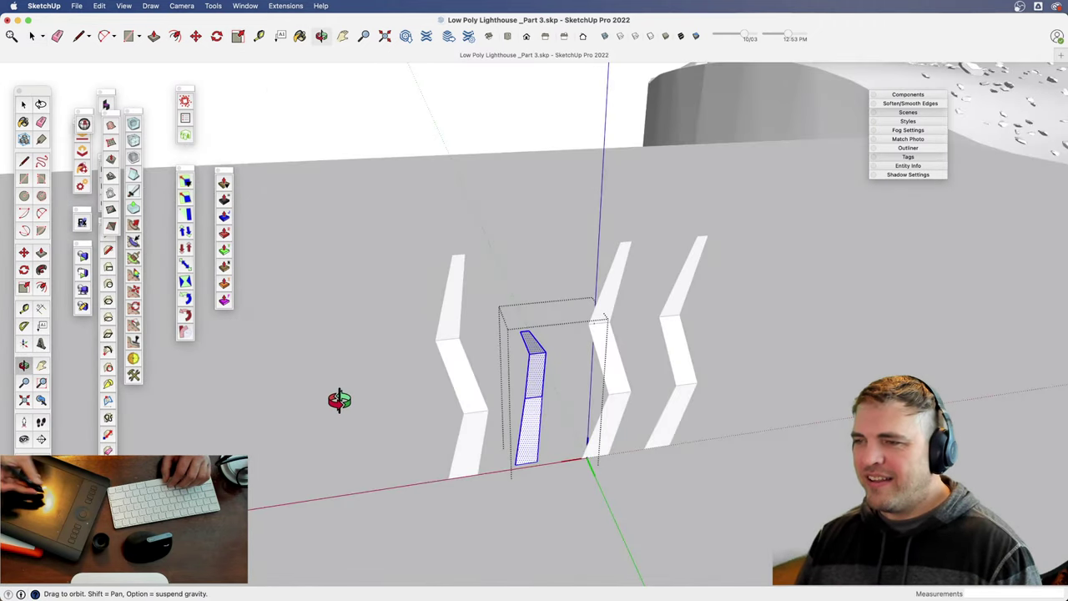
key("m")
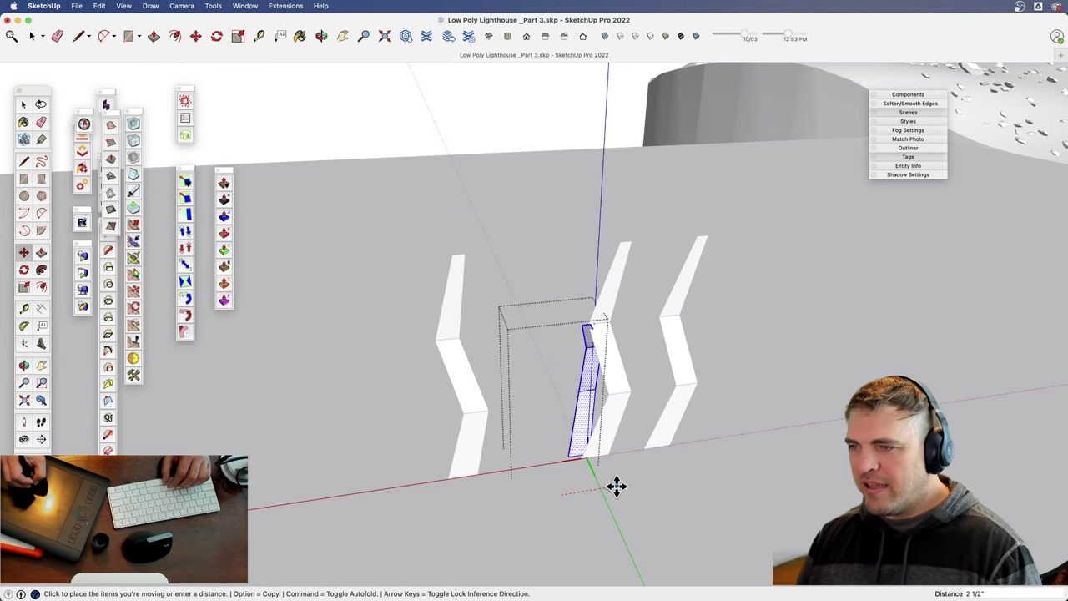
left_click(616, 486)
key("space")
- Leave the component and move the short strip along the red axis to stand right beside the first strip
left_click(632, 488)
left_click(582, 438)
key("m")
left_click(604, 506)
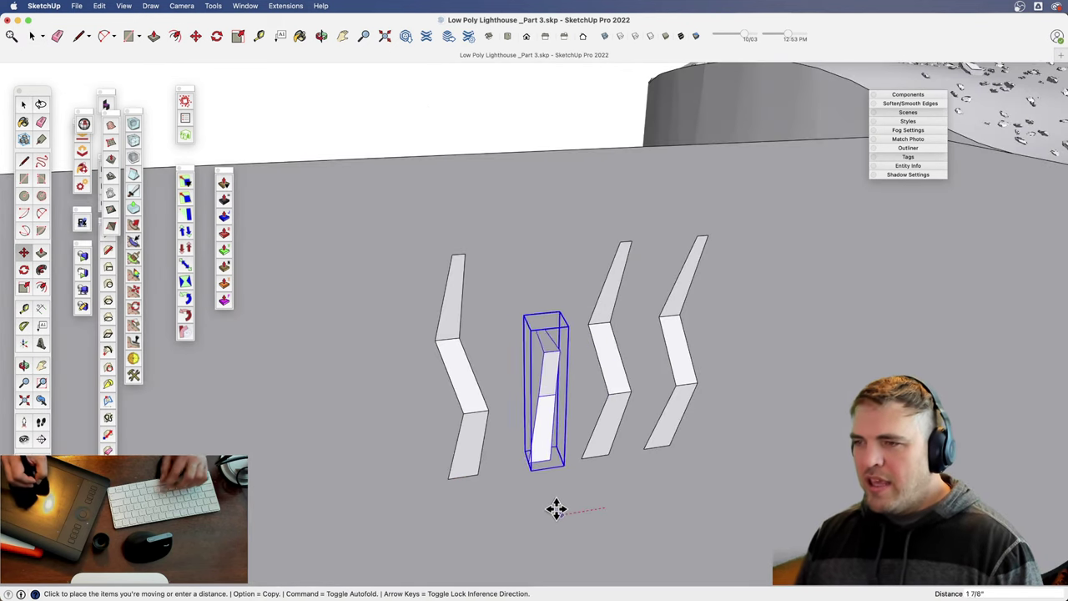
left_click(522, 511)
key("space")
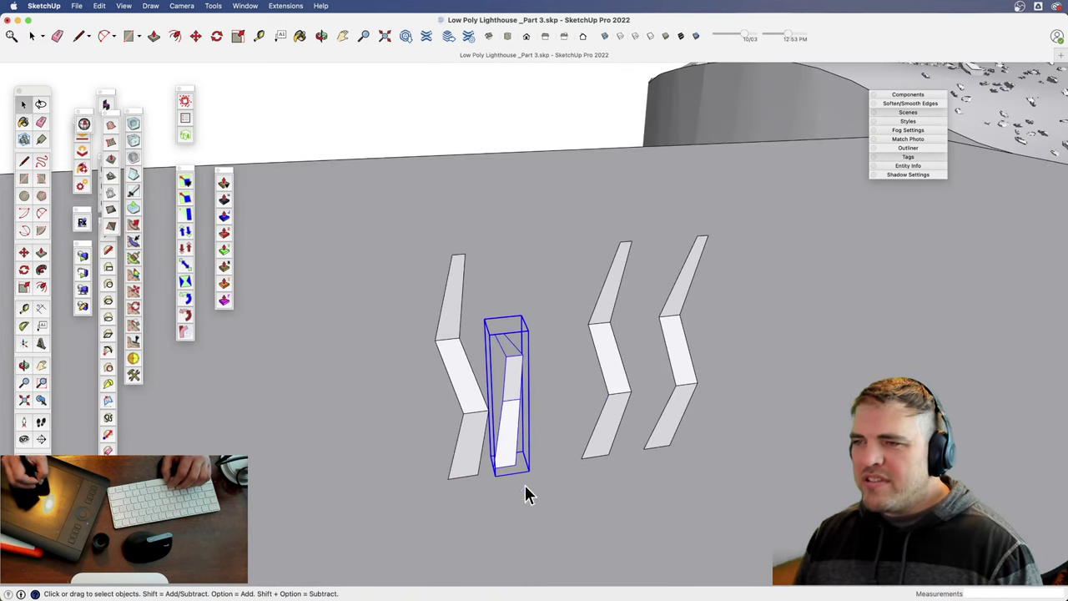
left_click(520, 194)
middle_click_drag(597, 386, 579, 429)
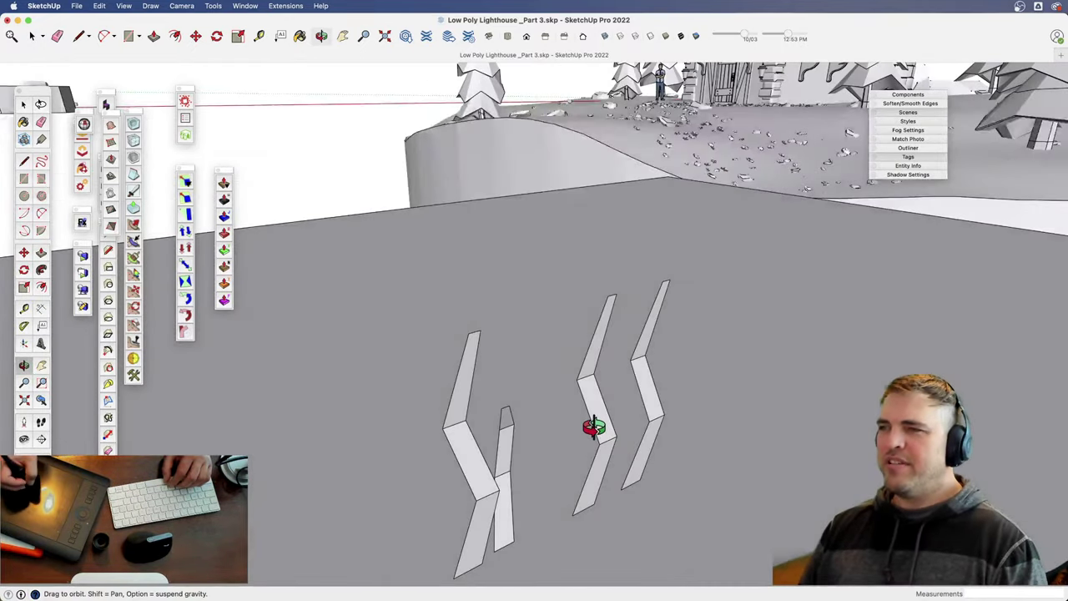
key("shift")
middle_click_drag(463, 441, 448, 410)
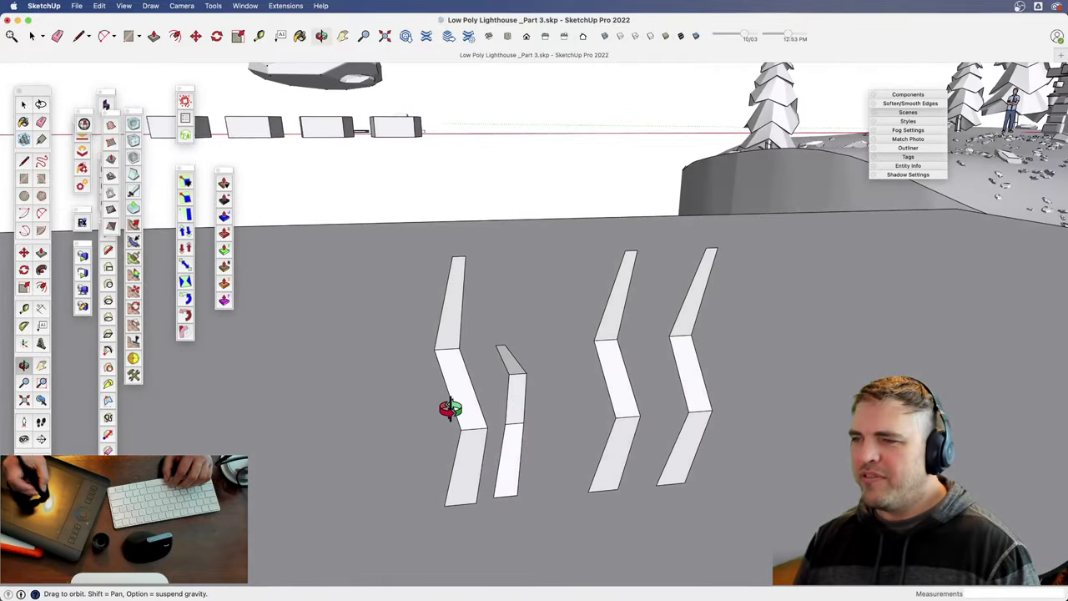
left_click(636, 402)
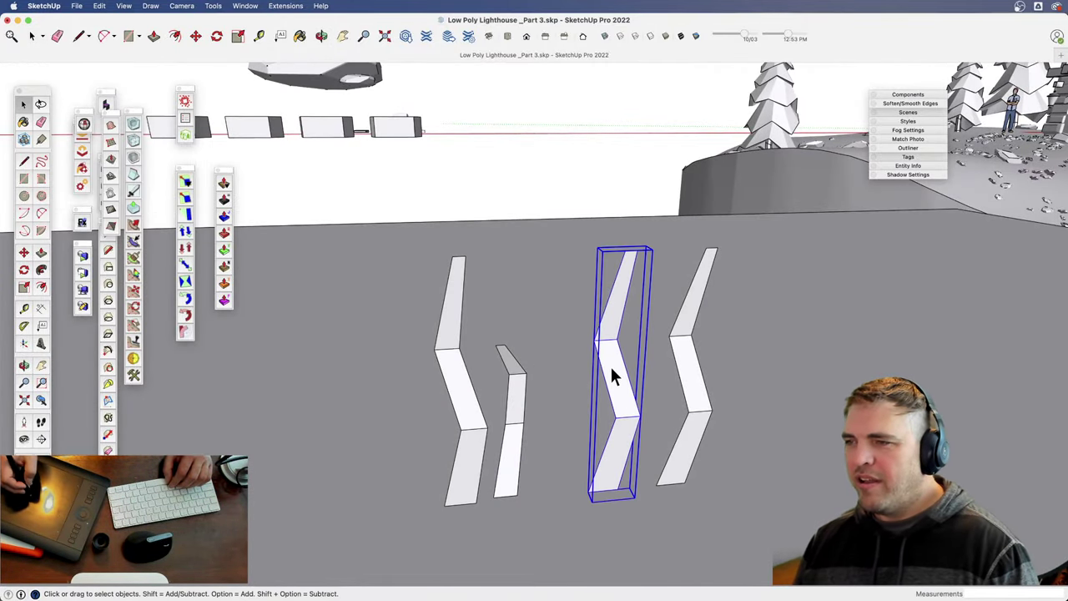
key("m")
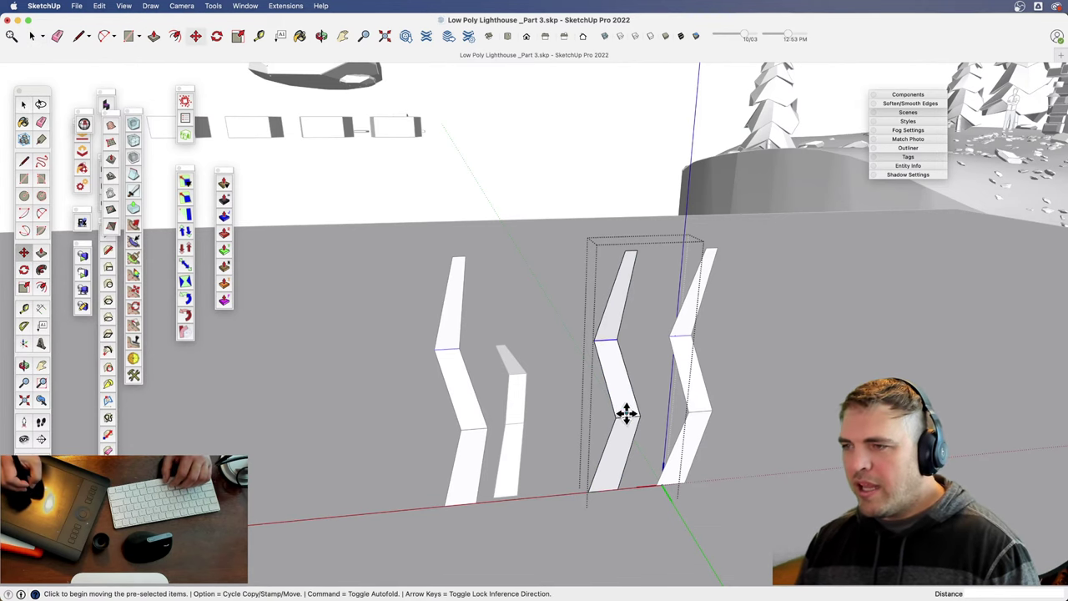
key("space")
left_click(577, 424)
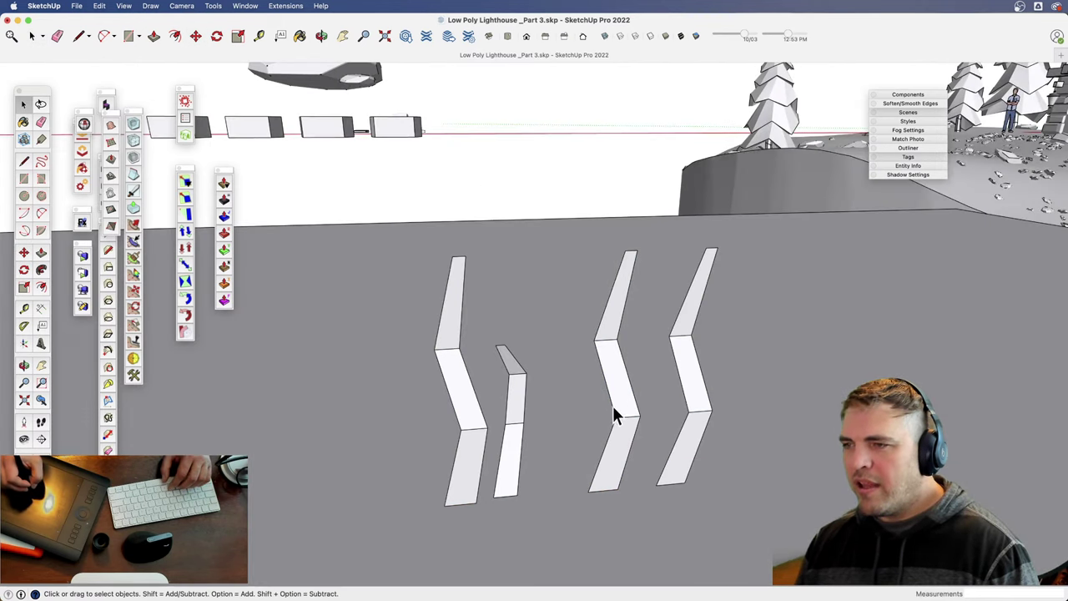
- Make the third strip in the row a unique component
left_click(615, 393)
right_click(615, 388)
left_click(646, 464)
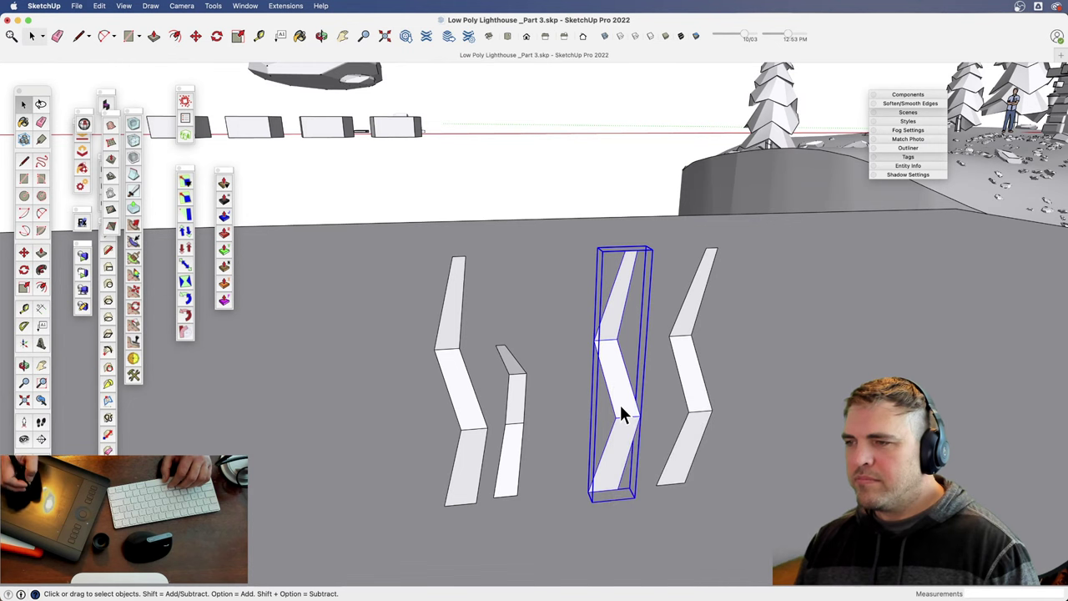
- Inside the third strip, move the lower fold edge about 1 3/8" along the red axis and shift the upper fold edge downward
key("m")
left_click(648, 436)
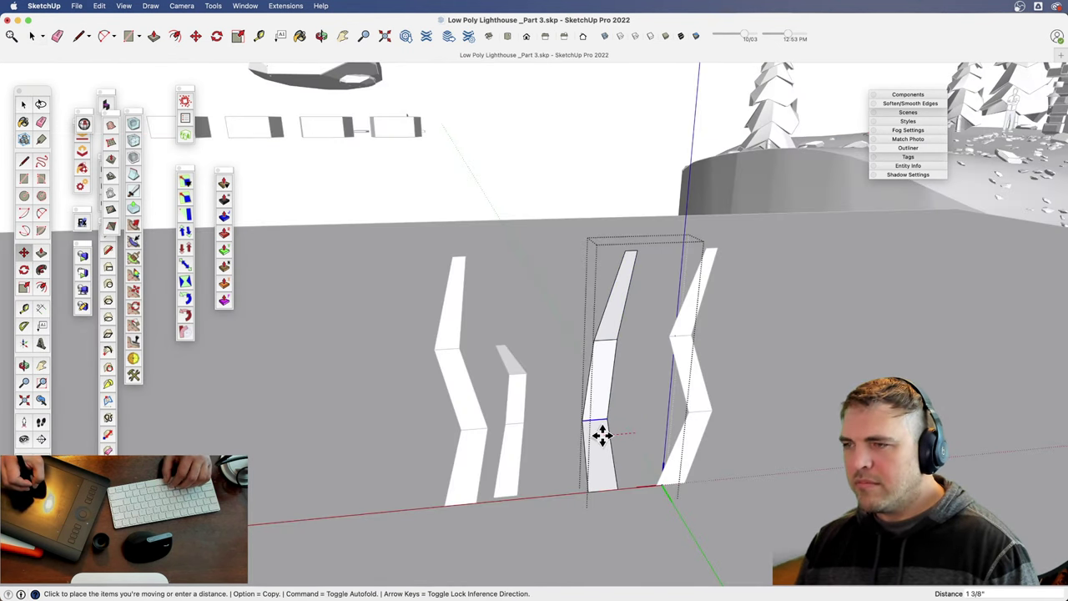
left_click(607, 422)
key("space")
key("m")
left_click(623, 350)
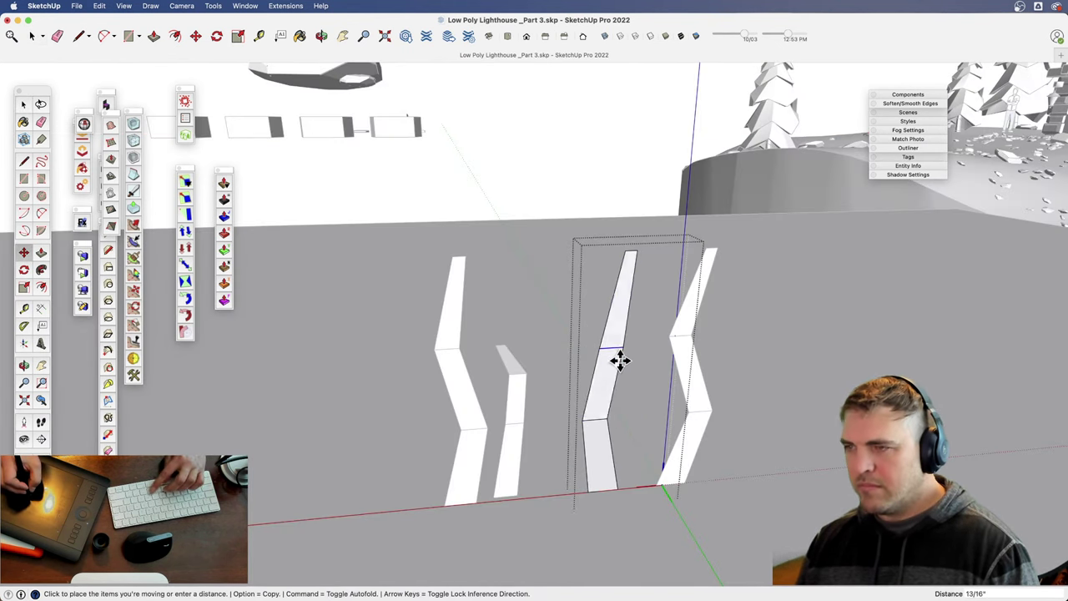
left_click(609, 381)
- Lower the third strip's tip edge about 3 1/8" along the blue axis
key("space")
left_click(667, 262)
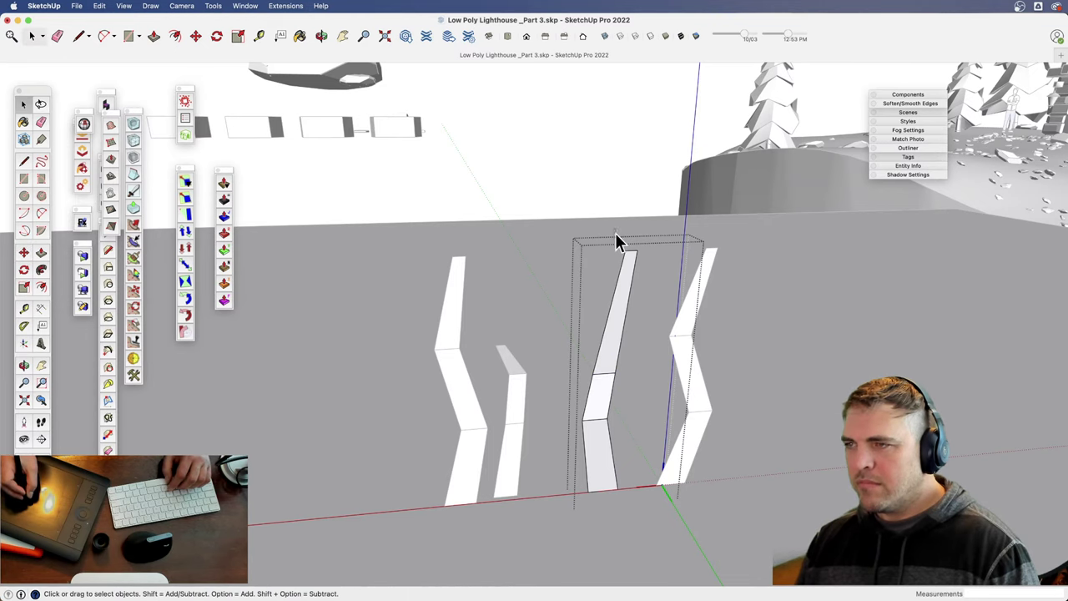
key("m")
left_click(631, 252)
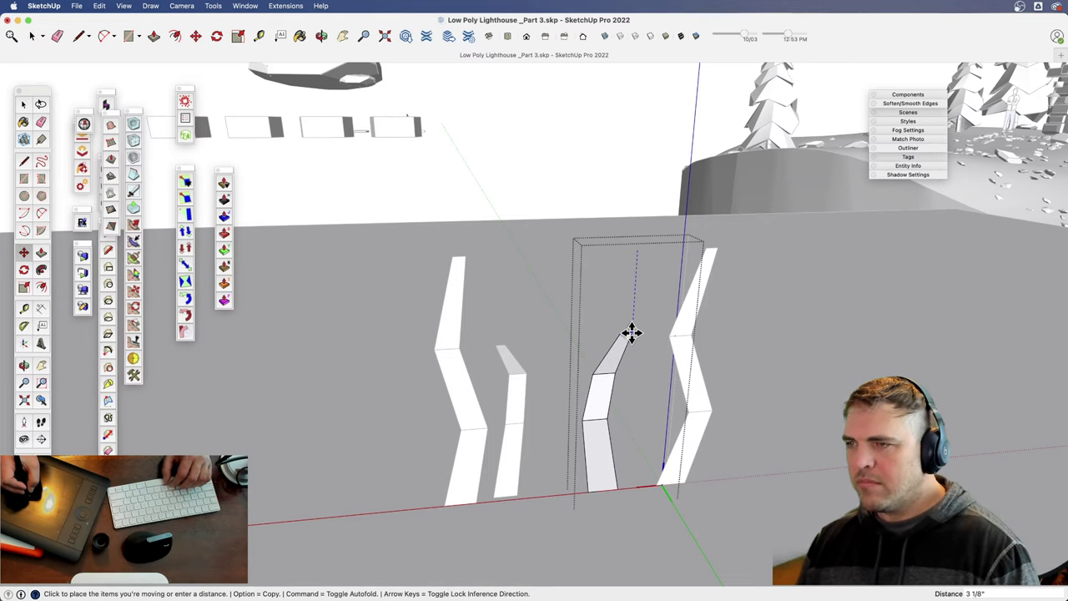
left_click(631, 334)
- Move the third strip's lower fold edge sideways out of the strip's plane to strengthen the bend
middle_click_drag(603, 384, 590, 311)
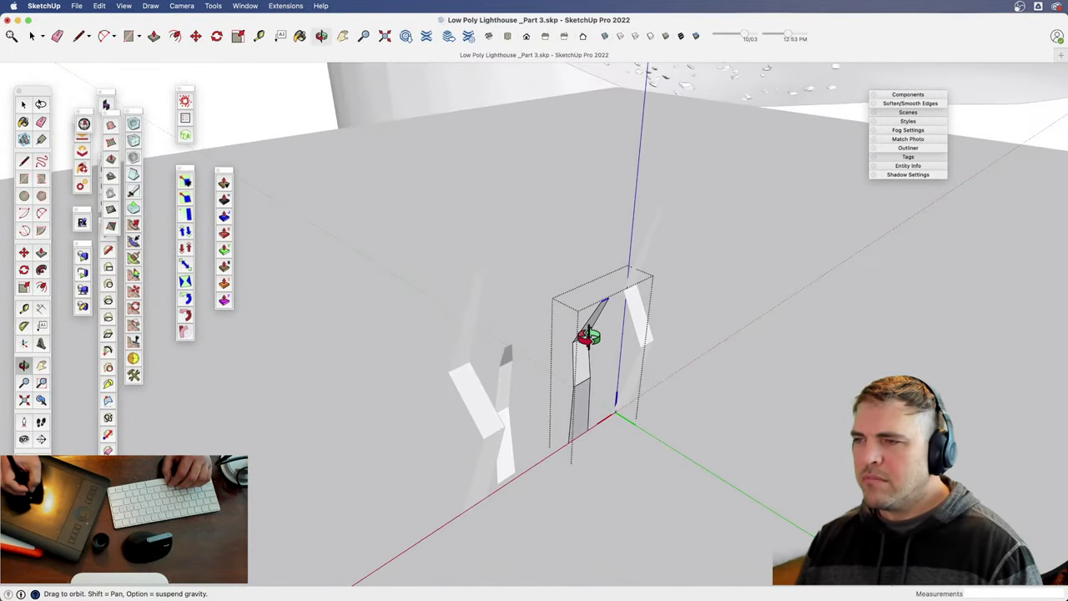
key("space")
key("m")
left_click(579, 388)
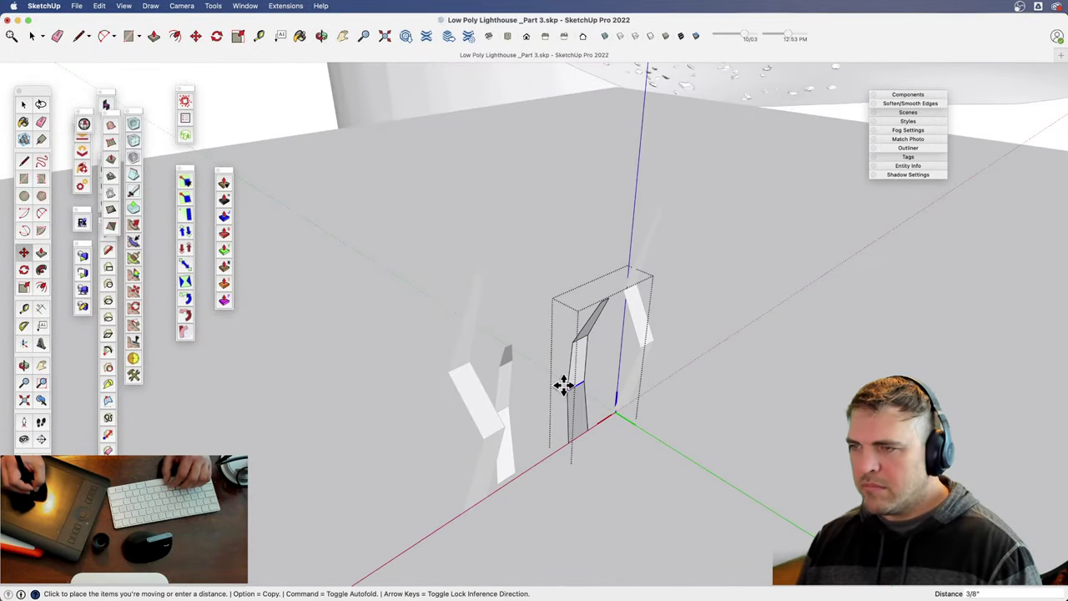
left_click(559, 376)
key("space")
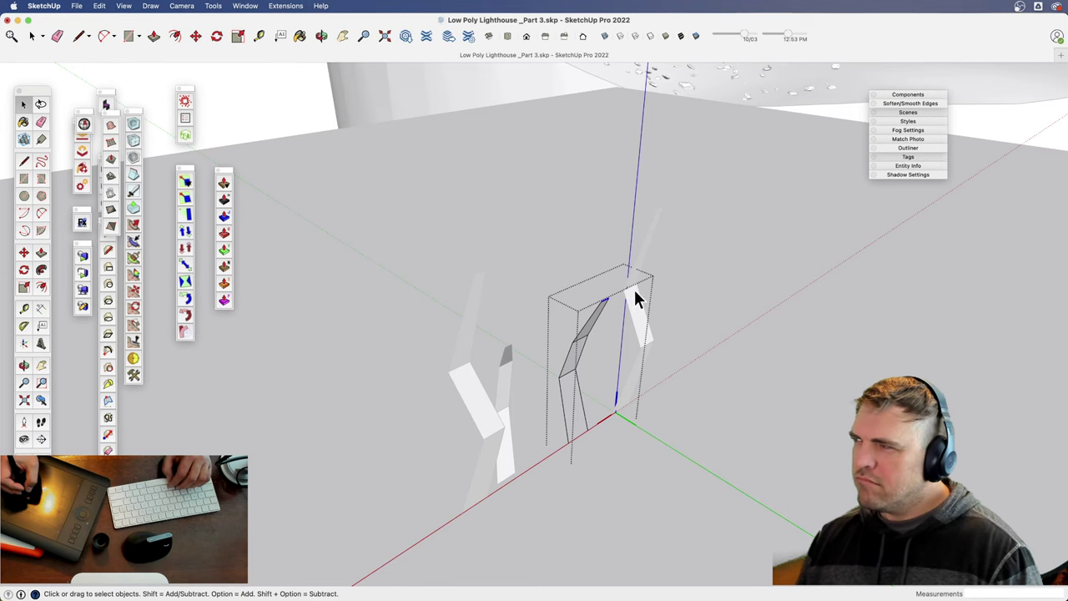
- Move the third strip's tip edge further outward so the upper segment leans over more
scroll(628, 373, "up", 3)
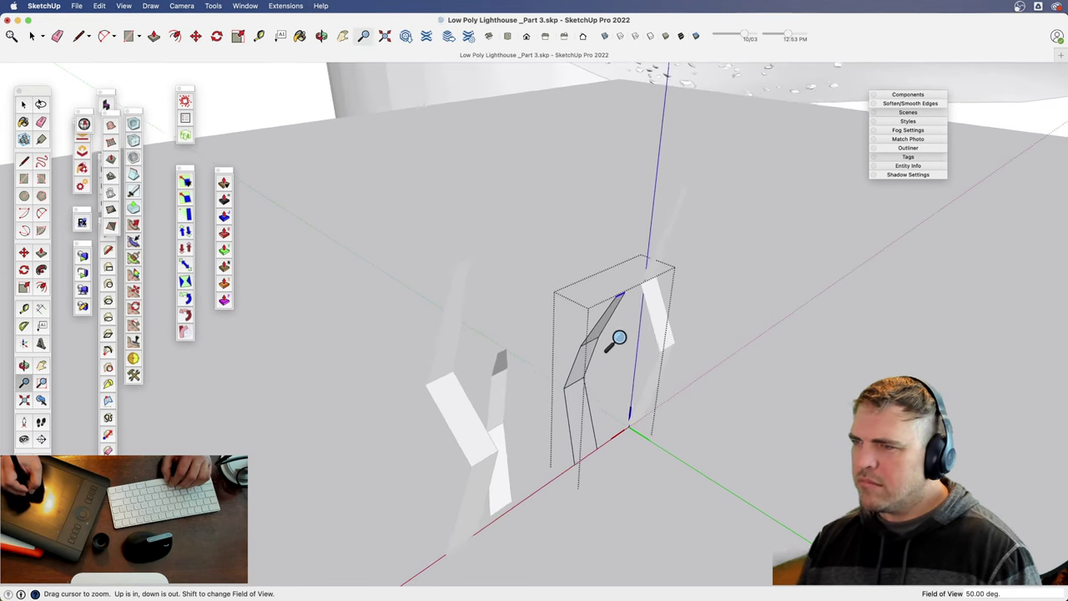
key("m")
left_click(632, 288)
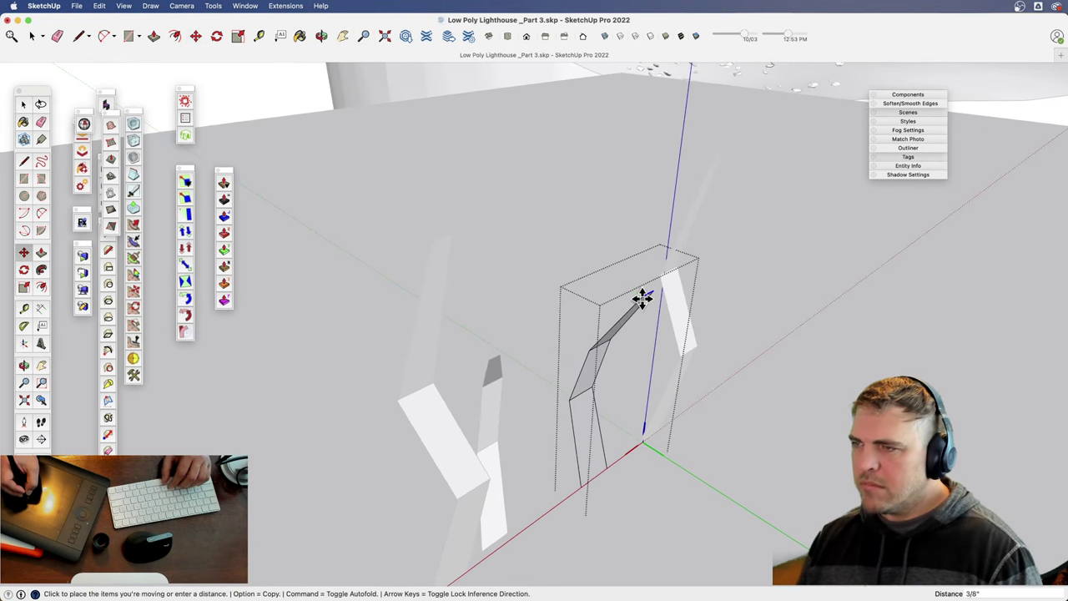
left_click(650, 304)
key("space")
middle_click_drag(657, 479, 604, 425)
- Rotate all the geometry inside the third strip's component about the vertical axis
left_click(643, 440)
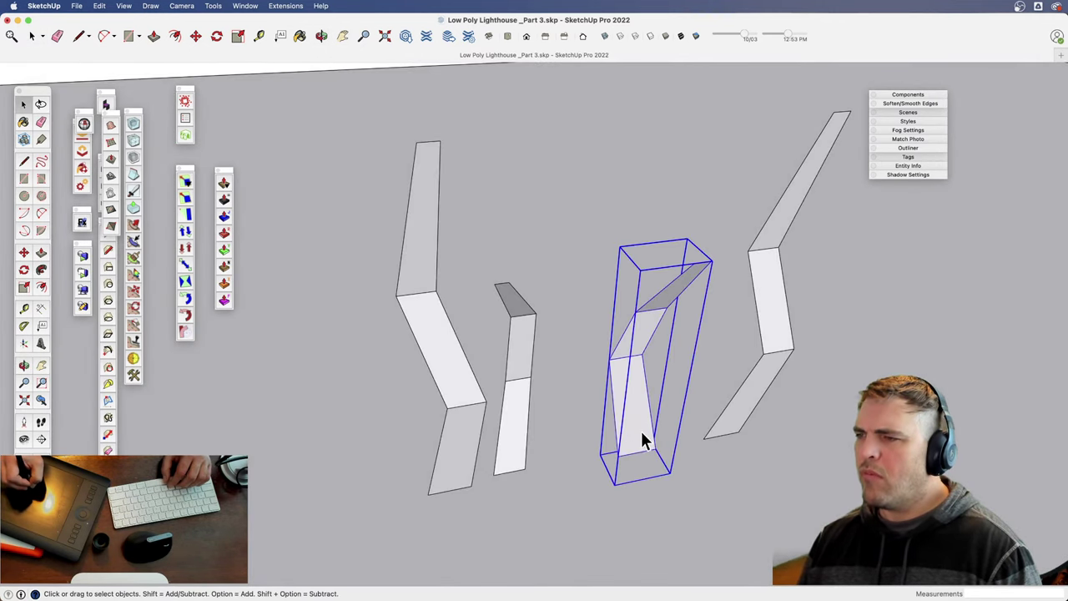
key("m")
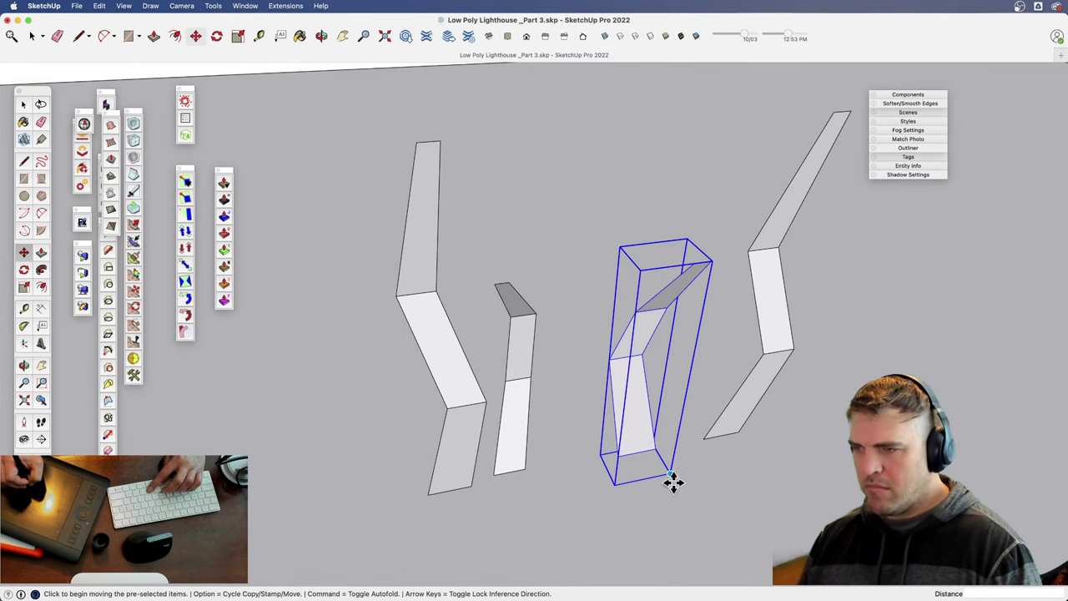
middle_click_drag(640, 504, 581, 389)
key("space")
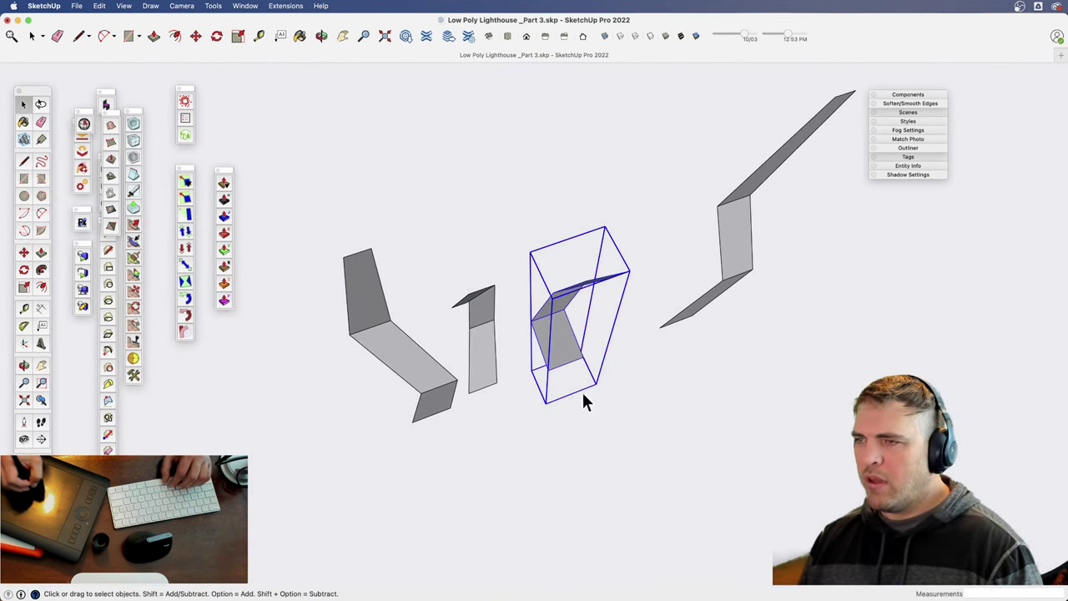
double_click(566, 350)
triple_click(553, 329)
key("q")
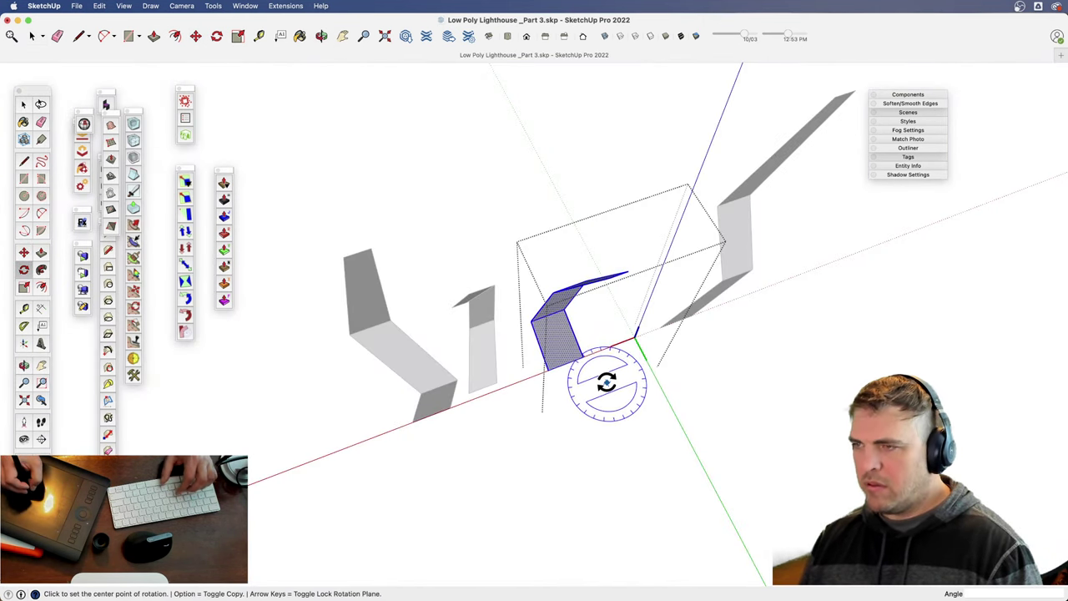
left_click(607, 381)
left_click(636, 373)
left_click(639, 399)
- Move the rotated geometry along the red axis toward its component origin and leave the component
key("m")
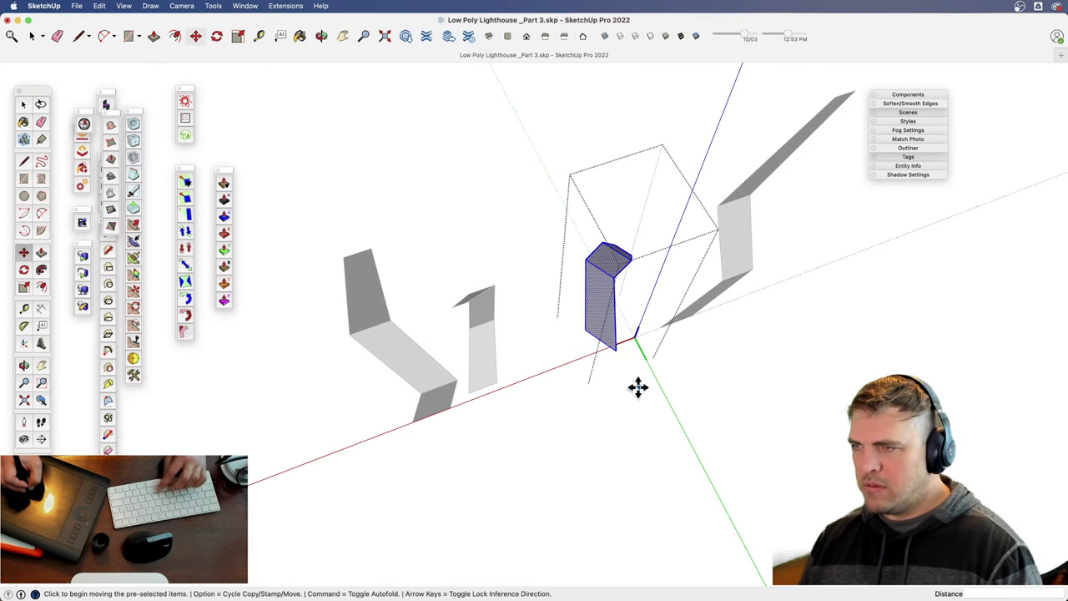
left_click(637, 387)
left_click(661, 377)
key("space")
left_click(701, 371)
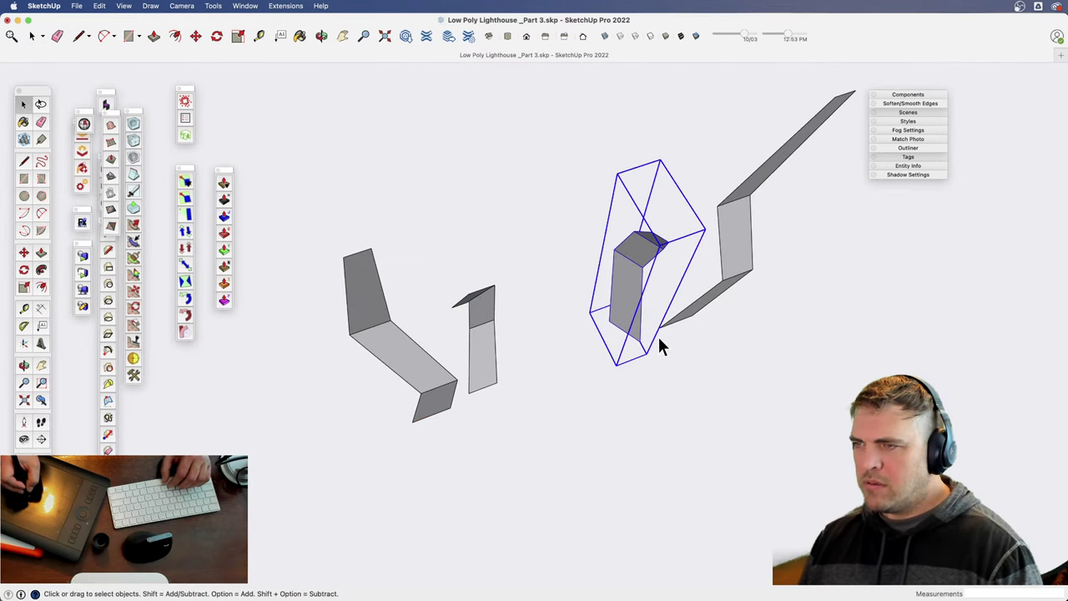
- Move the third strip about 3 3/4" along the red axis beside the short strip and erase the leftover fourth strip
key("m")
left_click(724, 365)
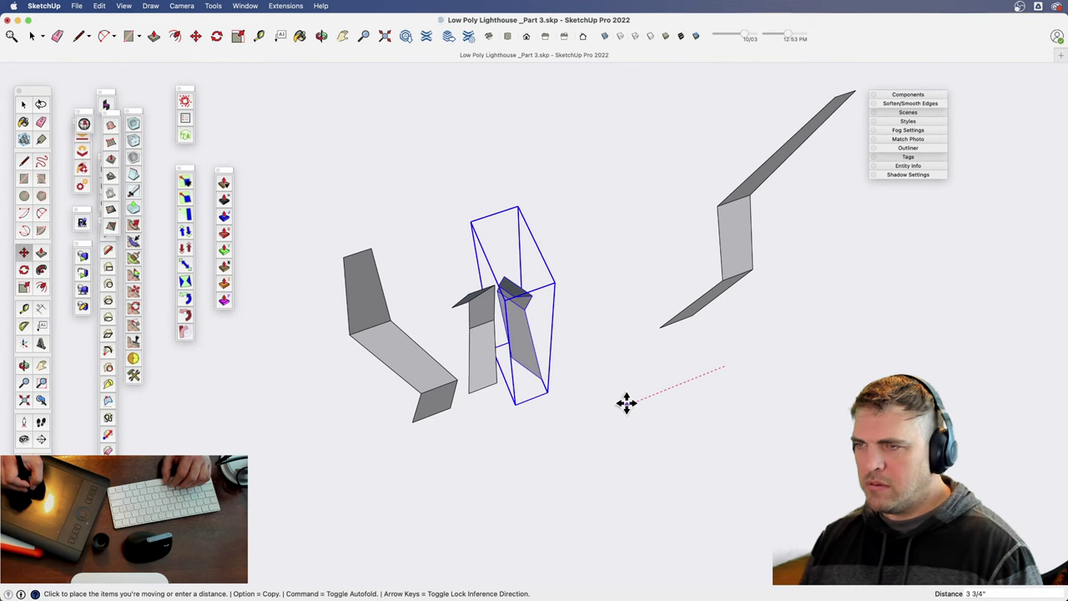
left_click(626, 403)
key("e")
left_click(737, 257)
- Copy the three grass strips together about 9 9/16" along the red axis
key("z")
mouse_move(622, 293)
left_mouse_down()
mouse_move(563, 442)
mouse_move(508, 265)
left_mouse_up()
key("o")
key("space")
left_click_drag(442, 280, 559, 465)
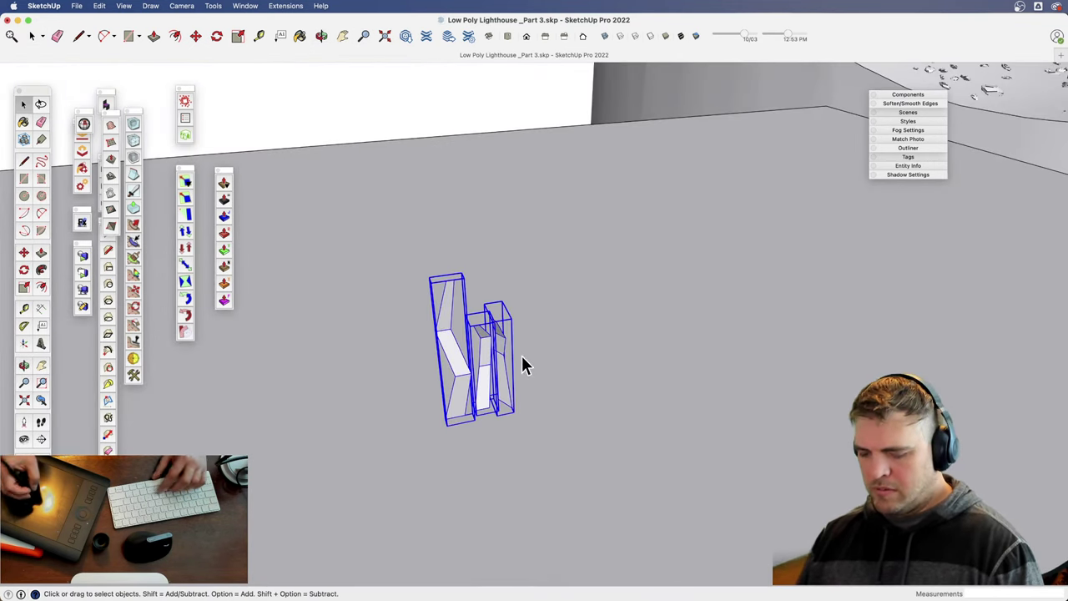
key("m")
left_click(553, 416)
key("alt")
left_click(680, 382)
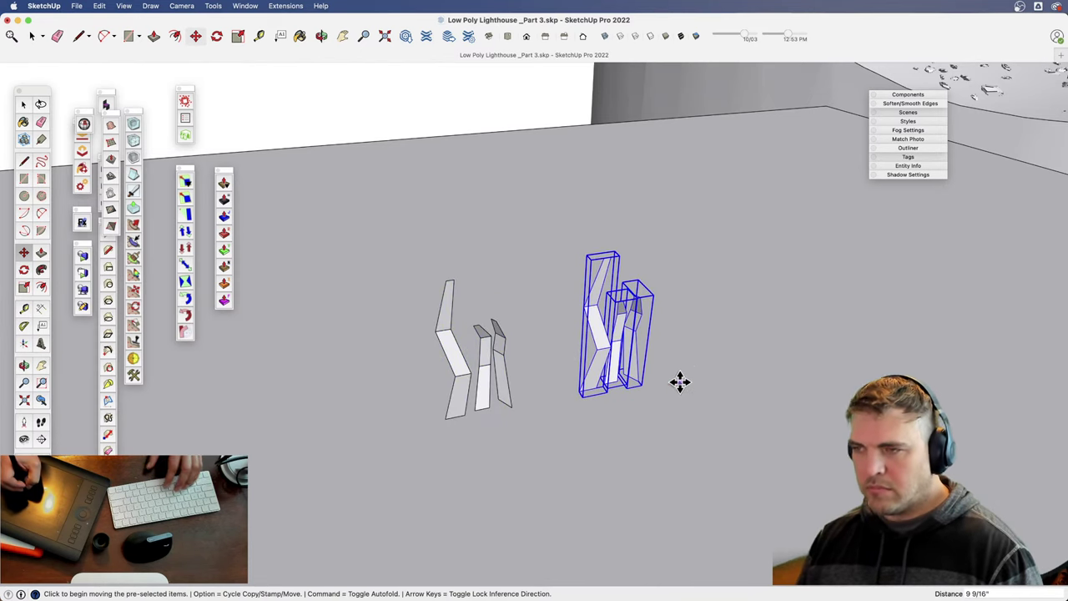
- Rotate the tall strip of the copied set about its vertical axis
key("z")
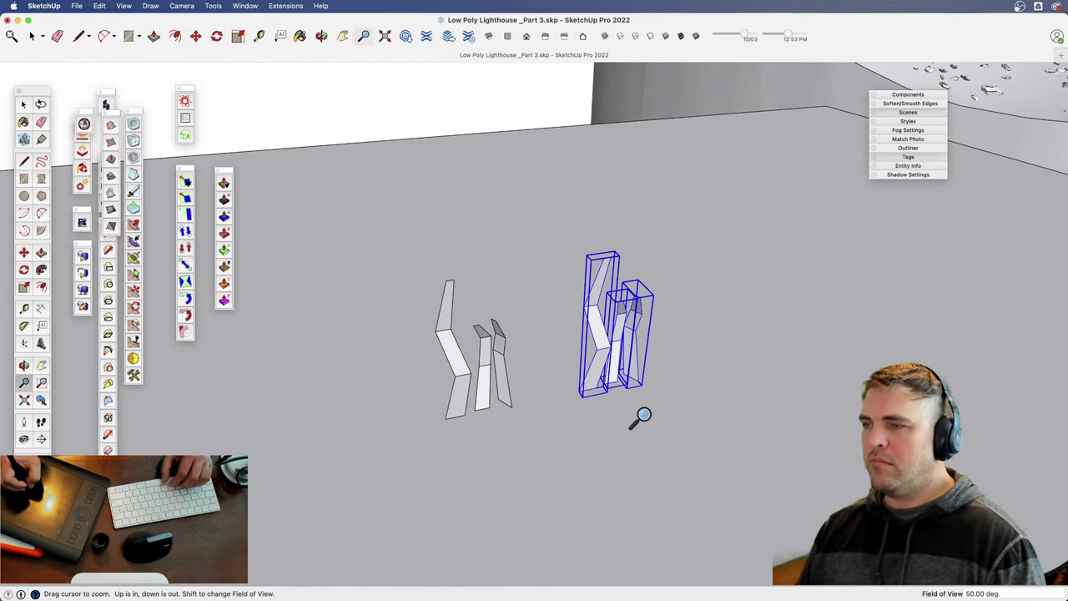
left_click_drag(640, 415, 641, 285)
key("space")
left_click(652, 357)
middle_click_drag(653, 364, 558, 440)
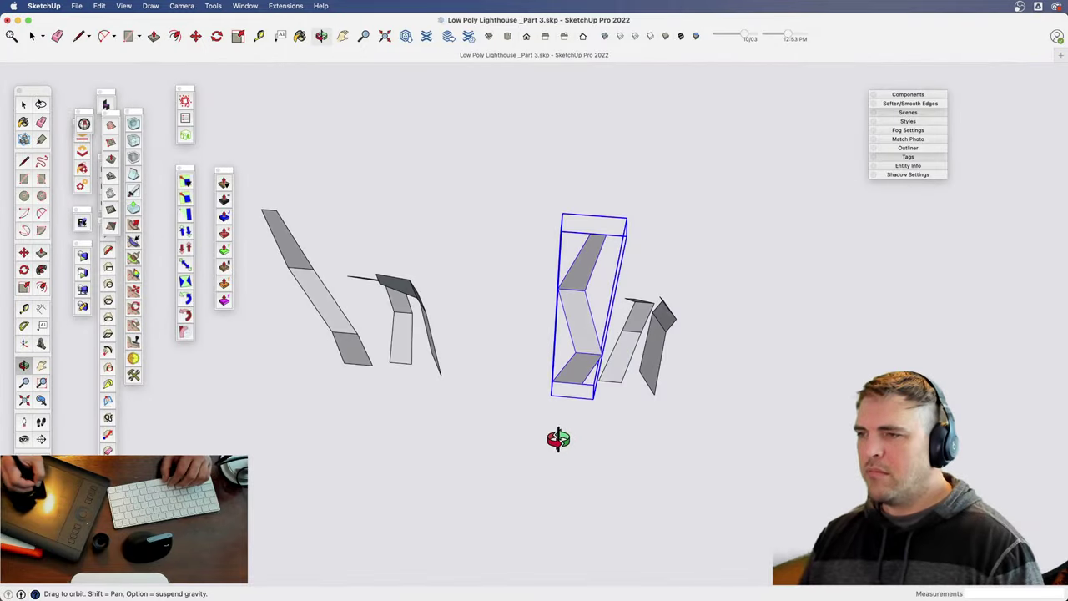
left_click(615, 226)
left_click(614, 215)
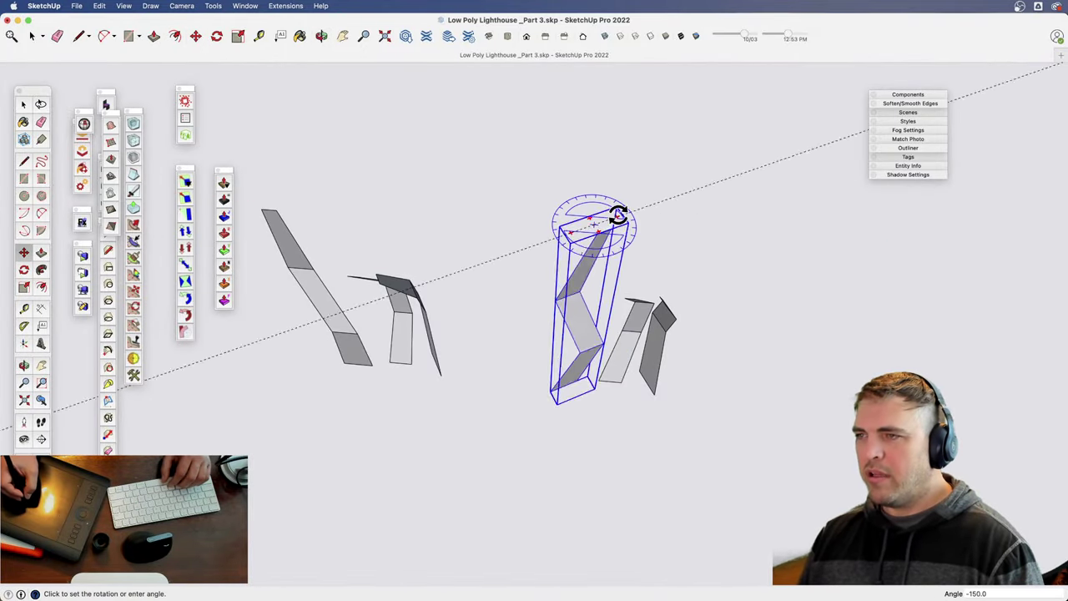
left_click(609, 203)
- Move the copied tall strip about 1" toward its neighbours and the copied short strip about 1 1/4" backward
key("m")
key("o")
left_click_drag(614, 417, 453, 314)
key("m")
left_click(539, 426)
left_click(561, 423)
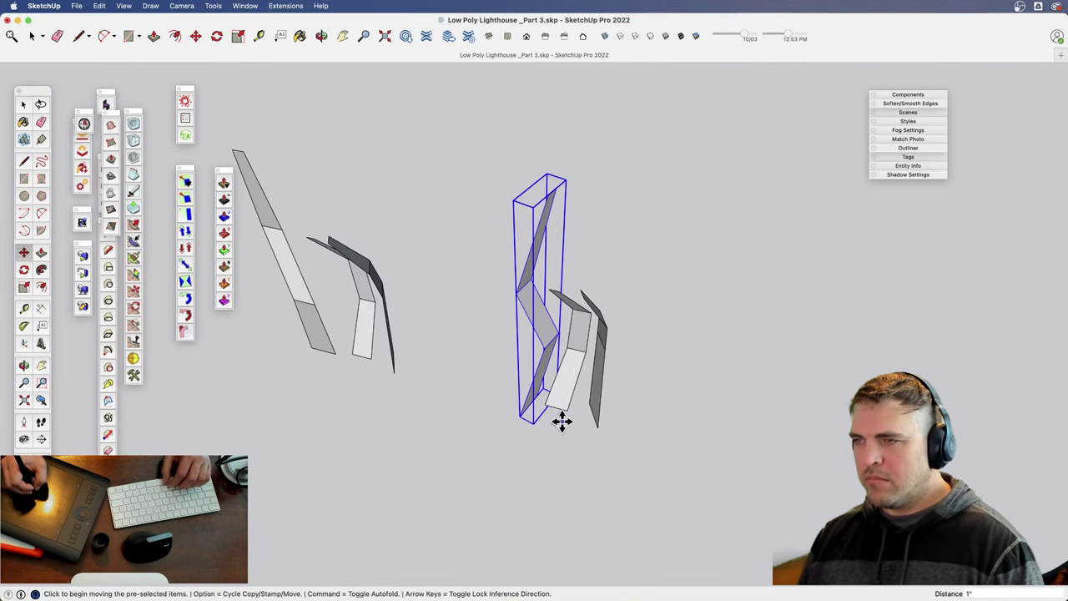
left_click(567, 394)
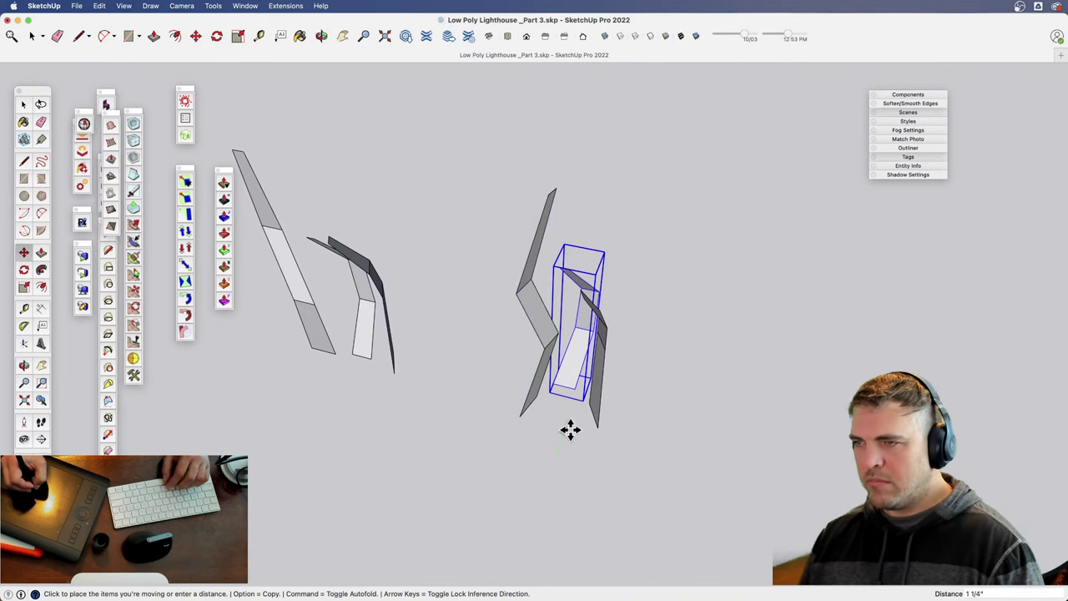
left_click(571, 426)
- Rotate the third strip of the copied set about its vertical axis
middle_click_drag(603, 406, 595, 293)
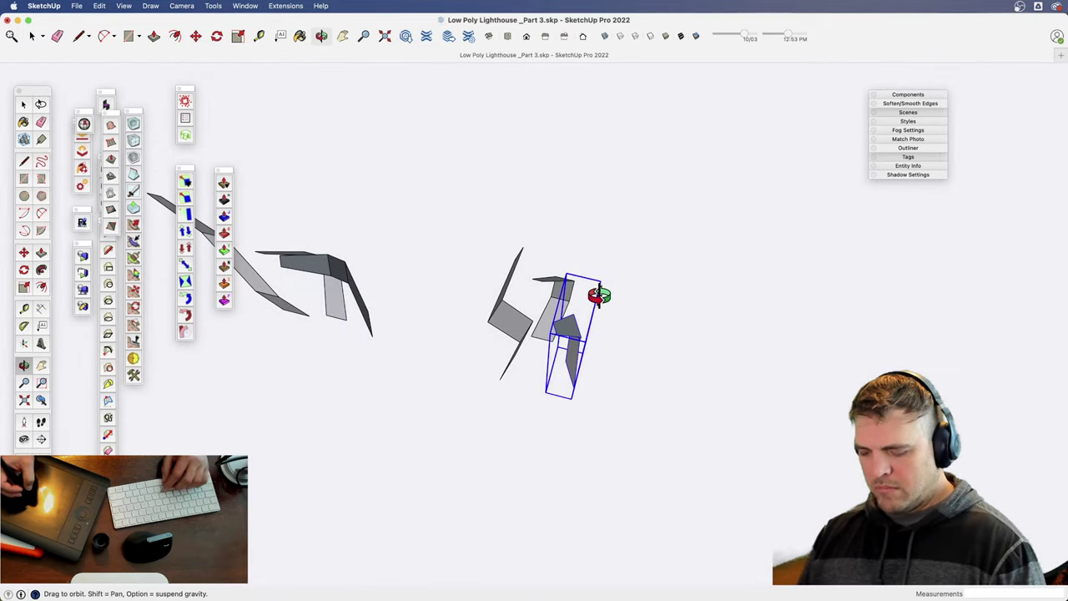
left_click(589, 309)
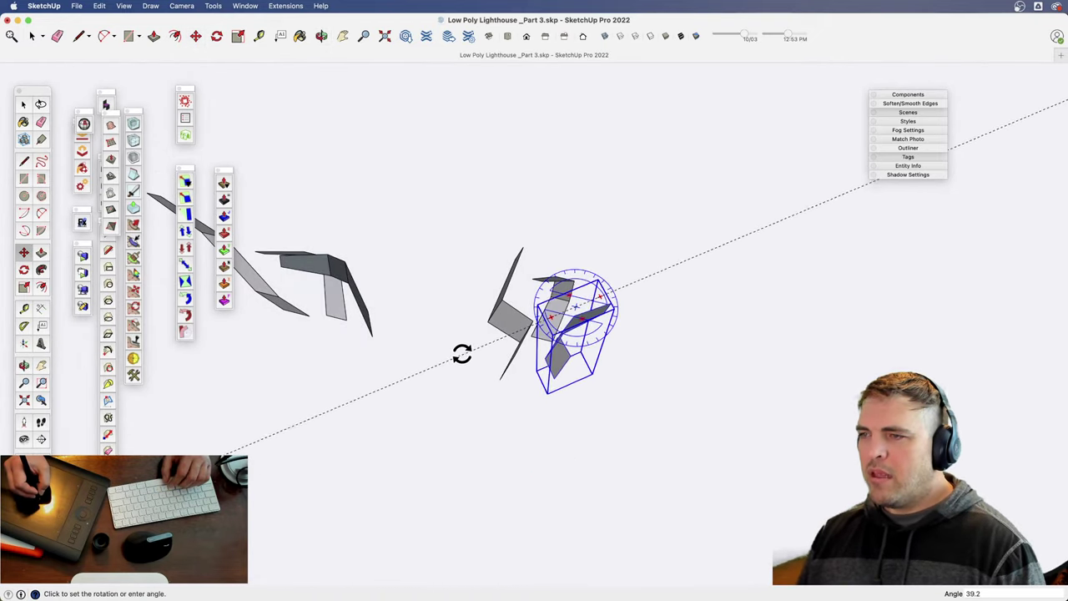
left_click(468, 347)
middle_click_drag(468, 347, 322, 325)
left_click(544, 288)
key("space")
middle_click_drag(589, 285, 352, 328)
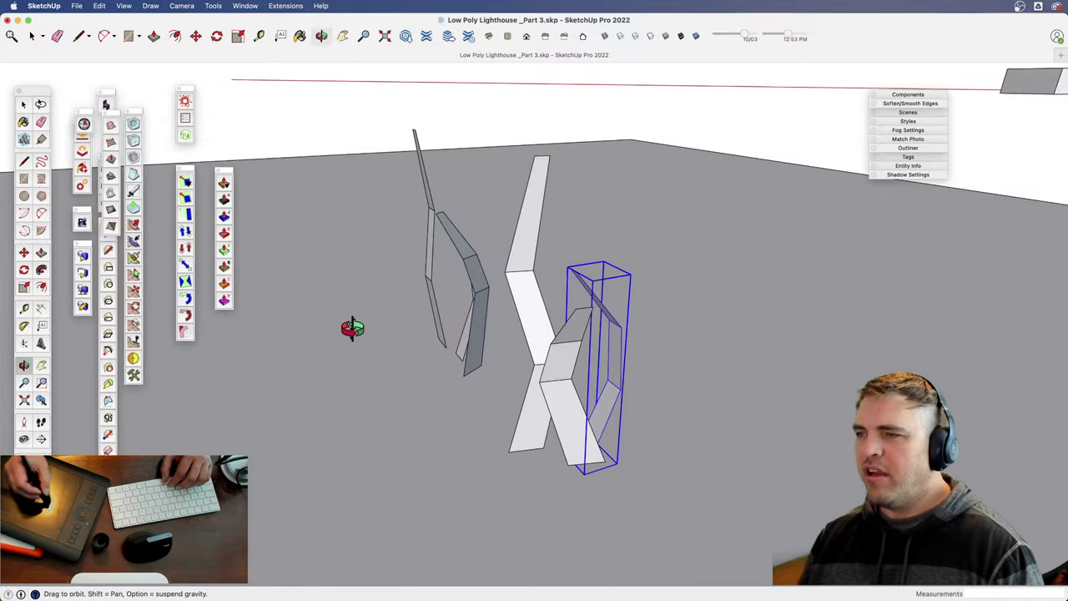
- Tilt the copied set's third strip about the red axis
key("m")
left_click(610, 297)
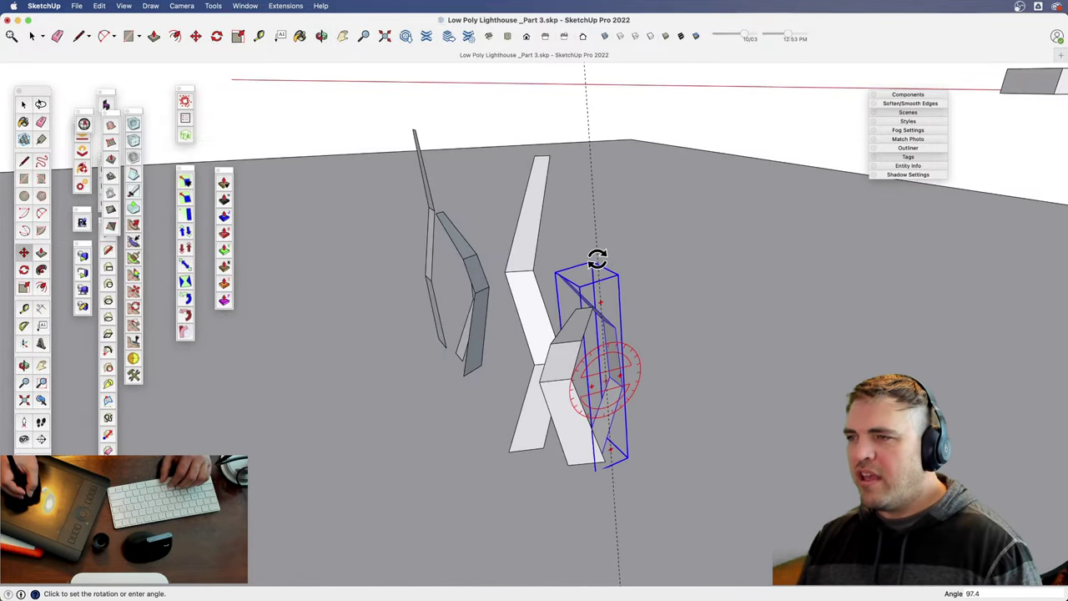
left_click(673, 446)
key("space")
- Switch to Preview to examine the lighthouse reference image, move it back out of the way and return to SketchUp
key("super+Tab")
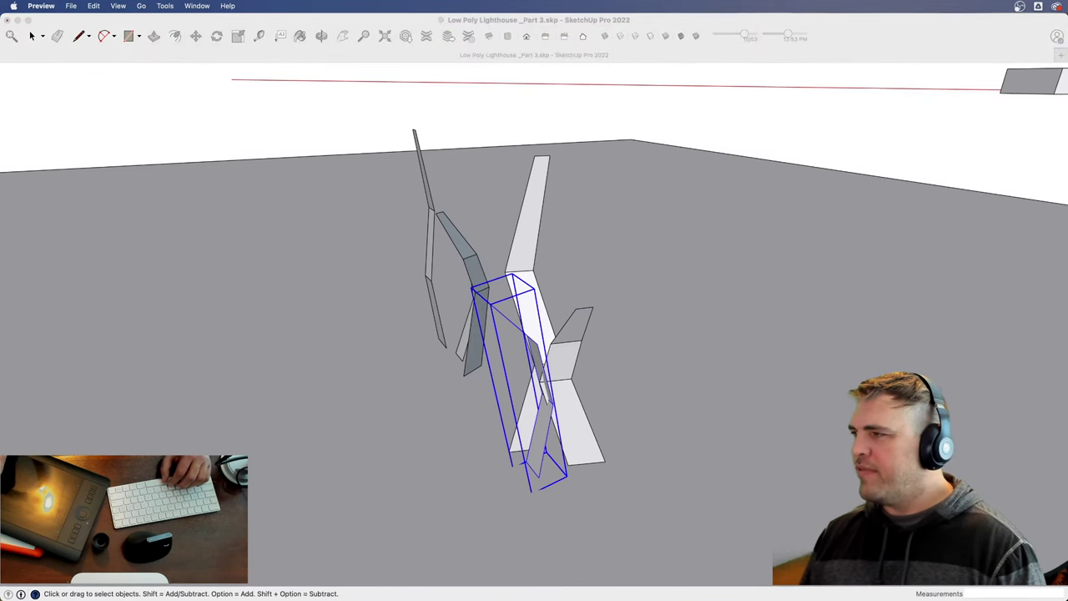
left_click_drag(873, 189, 594, 92)
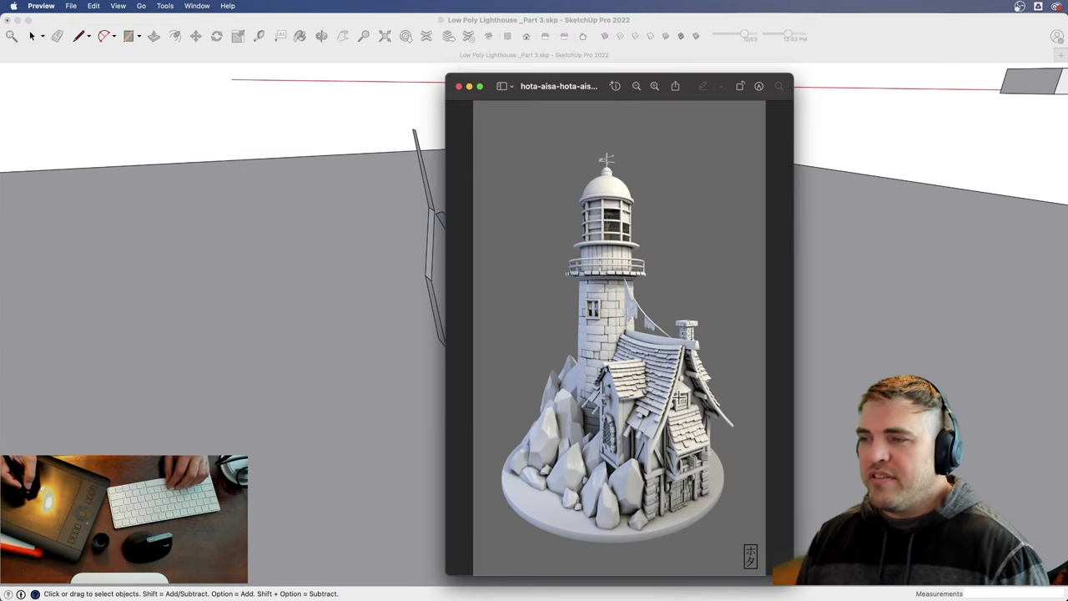
mouse_move(488, 84)
left_mouse_down()
mouse_move(671, 150)
mouse_move(1066, 200)
left_mouse_up()
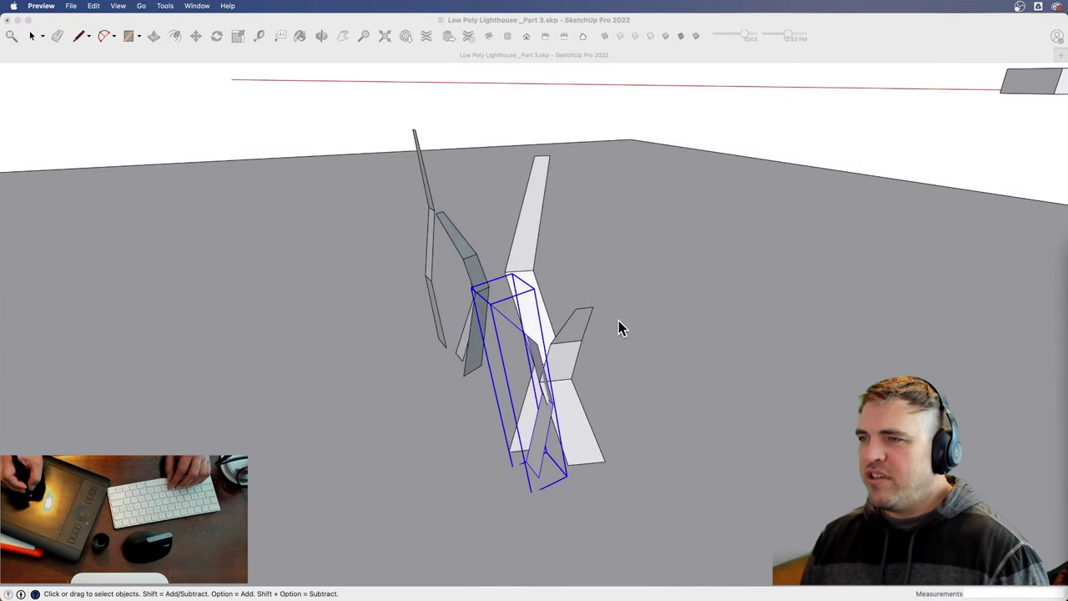
left_click(515, 136)
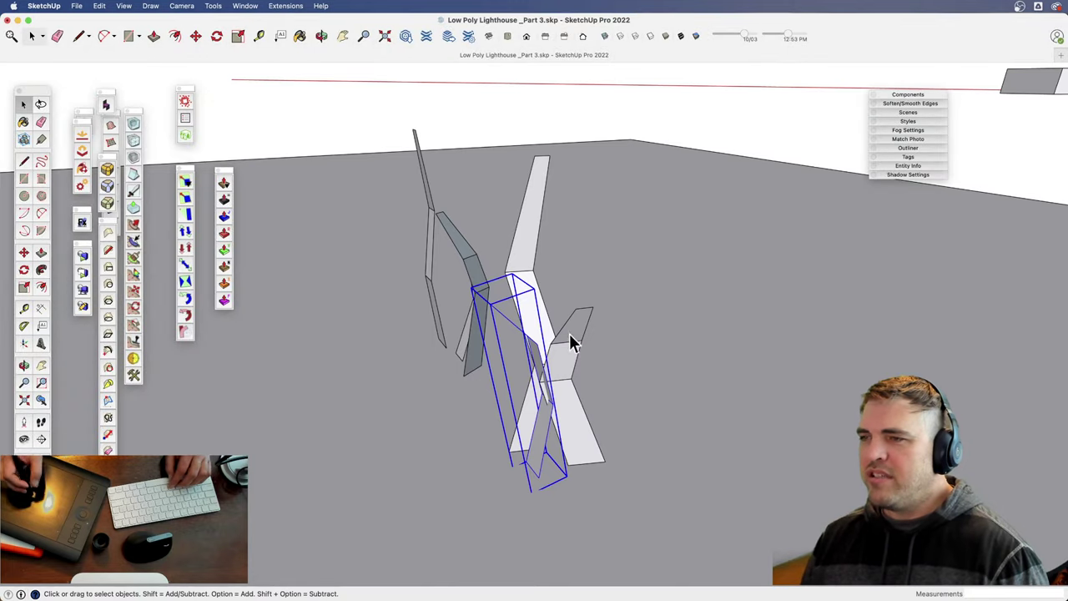
- Combine the three strips of the copied cluster into one component with the default settings
scroll(543, 443, "down", 3)
mouse_move(543, 443)
middle_mouse_down()
mouse_move(658, 425)
mouse_move(624, 405)
middle_mouse_up()
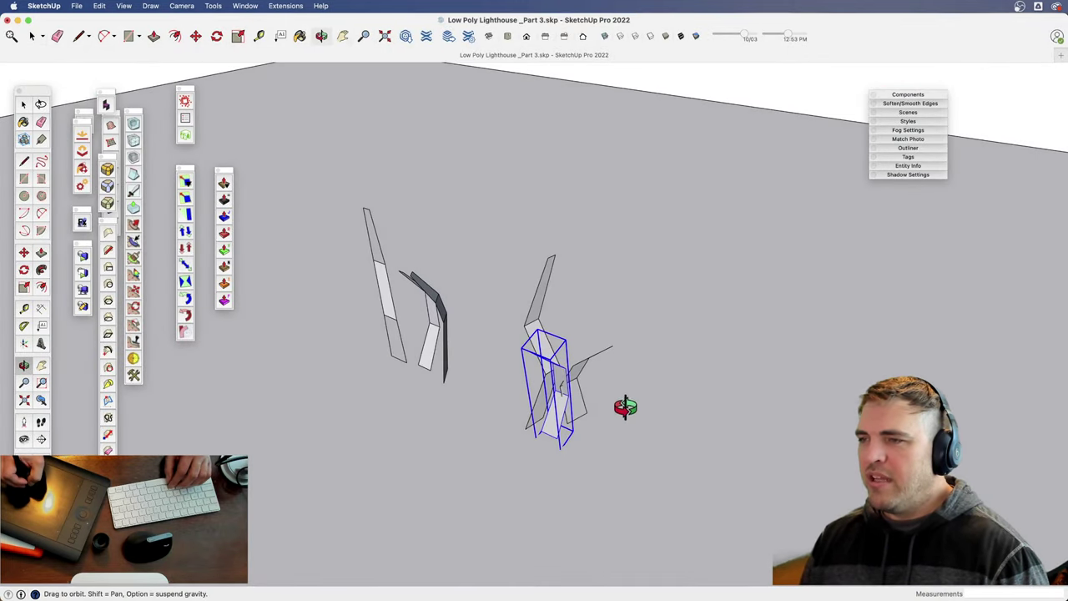
left_click_drag(659, 503, 659, 503)
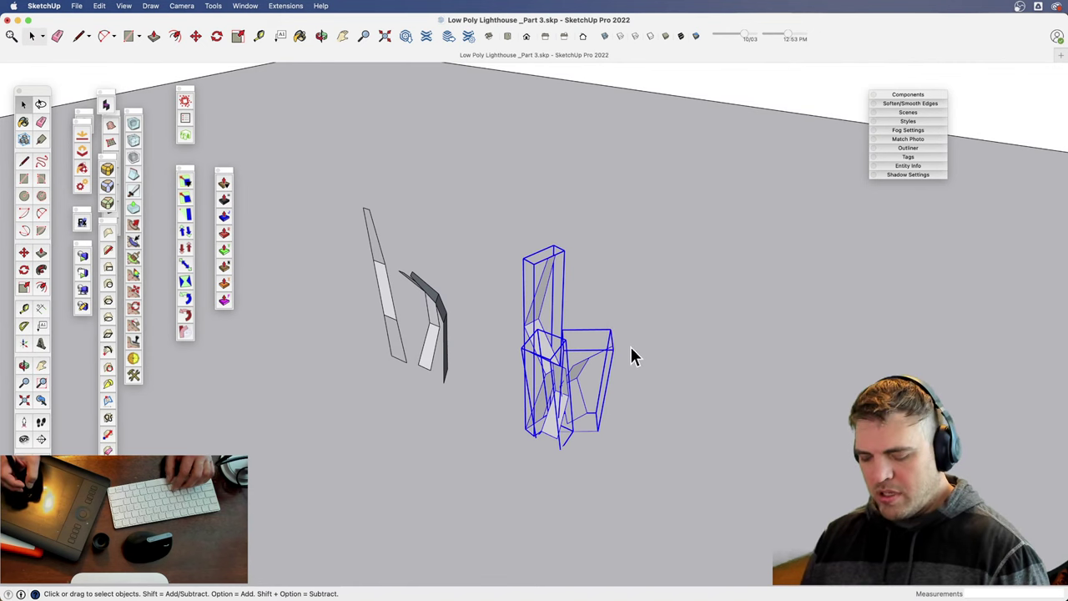
key("g")
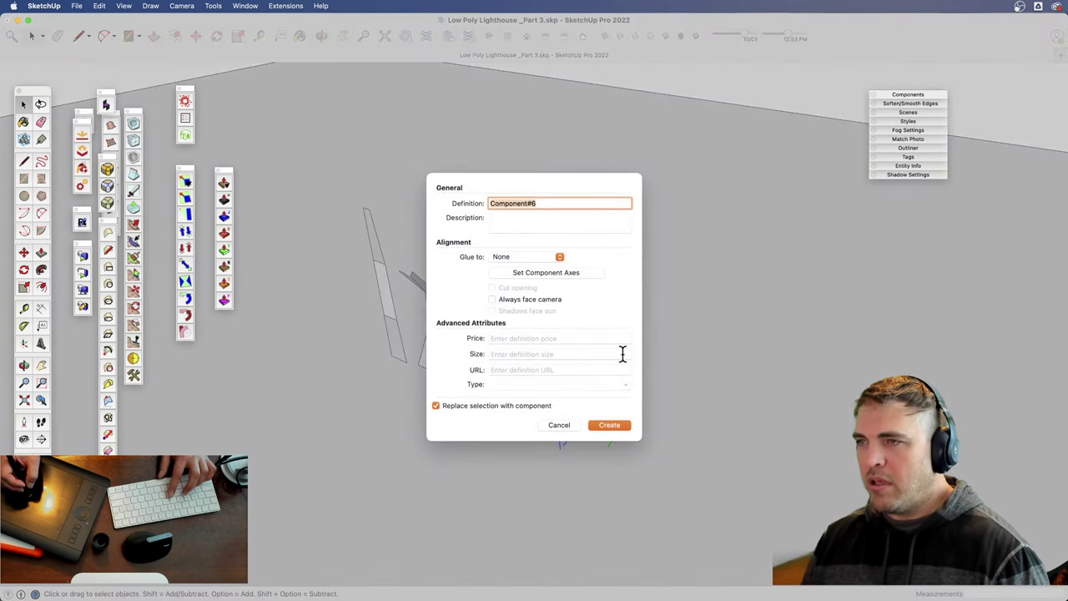
key("Return")
- Move the third loose grass blade along the base plane, away from the middle blade
mouse_move(607, 373)
middle_mouse_down()
mouse_move(591, 393)
mouse_move(579, 488)
mouse_move(579, 395)
mouse_move(715, 262)
mouse_move(593, 281)
mouse_move(562, 398)
mouse_move(636, 415)
middle_mouse_up()
key("m")
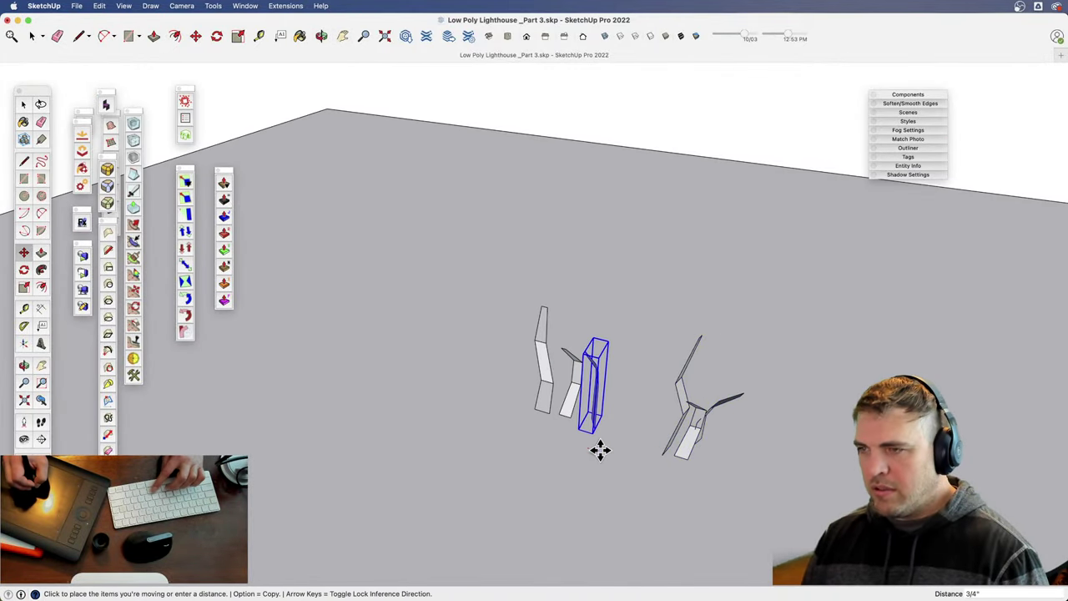
left_click_drag(601, 448, 624, 452)
key("space")
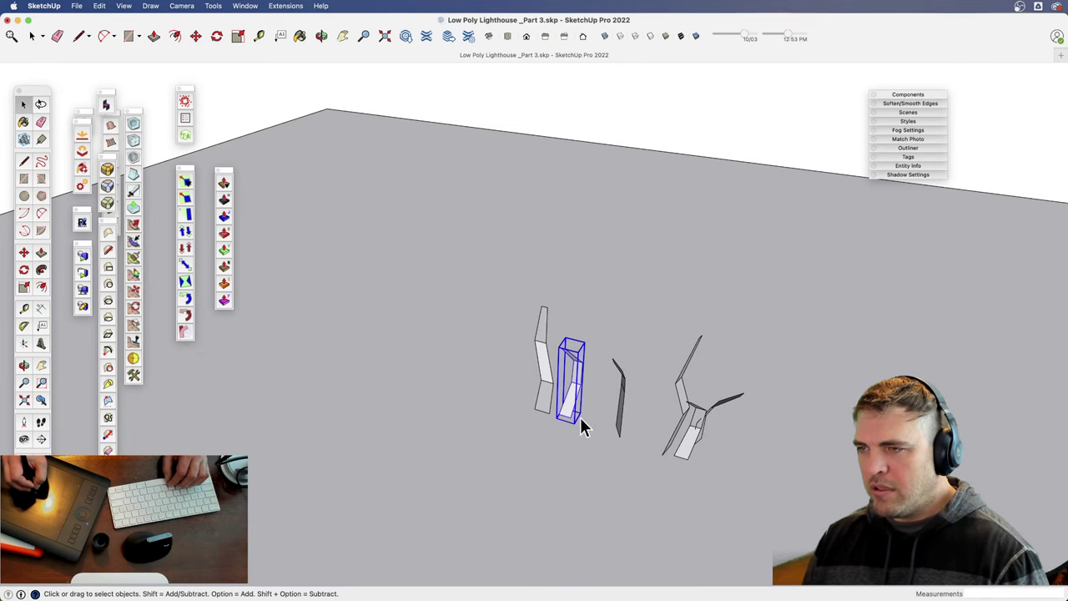
- Copy the two shorter loose grass blades about 1' across the base plane to the open area beyond the tall blade
left_click(625, 424)
left_click(620, 422)
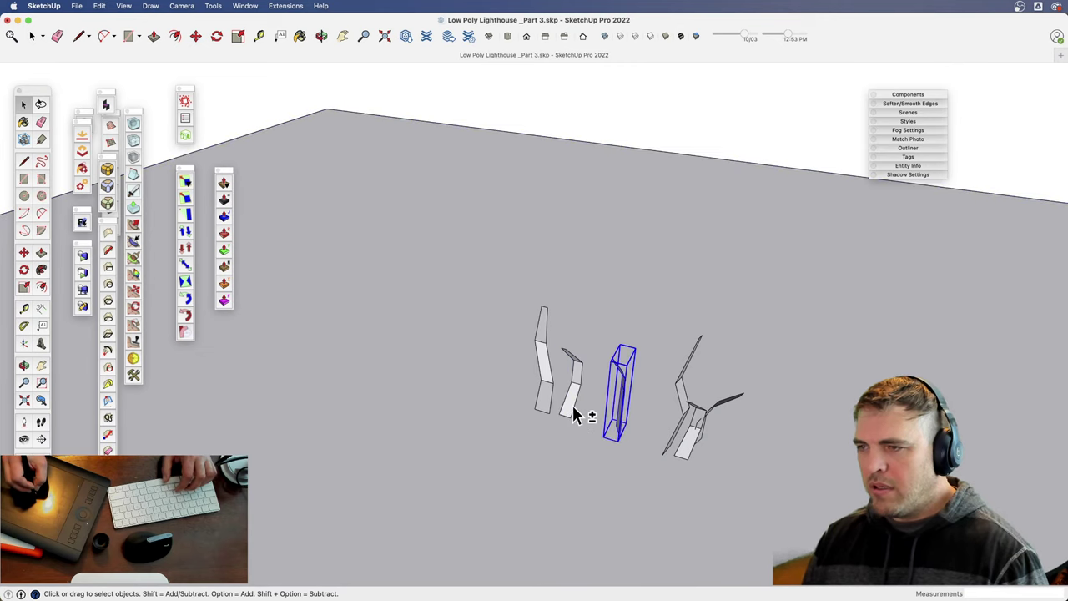
key("m")
key("alt")
left_click(579, 444)
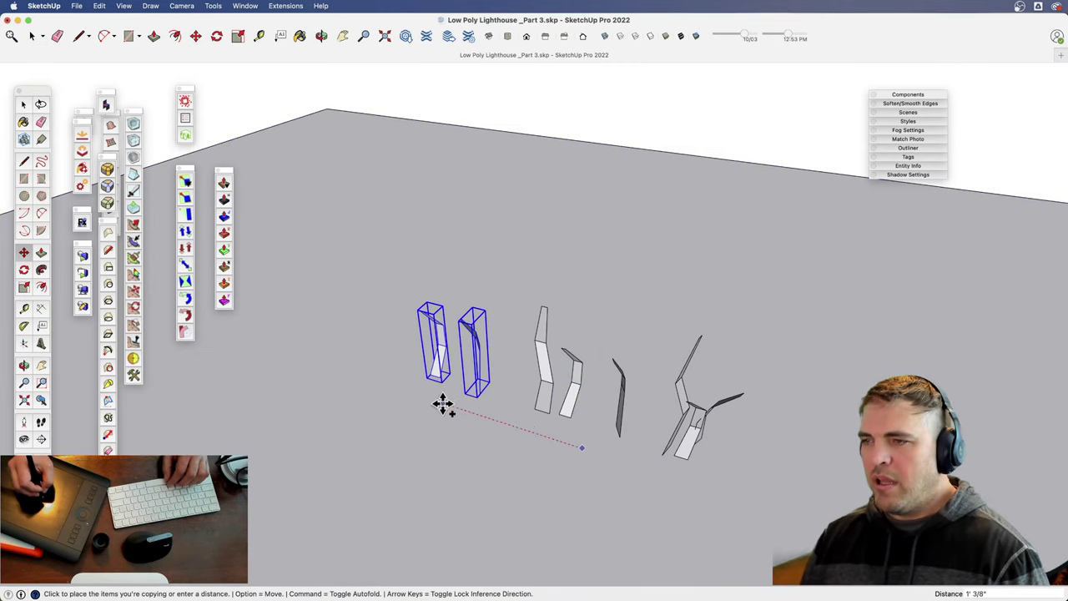
left_click(458, 400)
key("space")
- Move the darker of the two copied blades about 4 9/16" so it stands beside the other copy
scroll(489, 305, "up", 6)
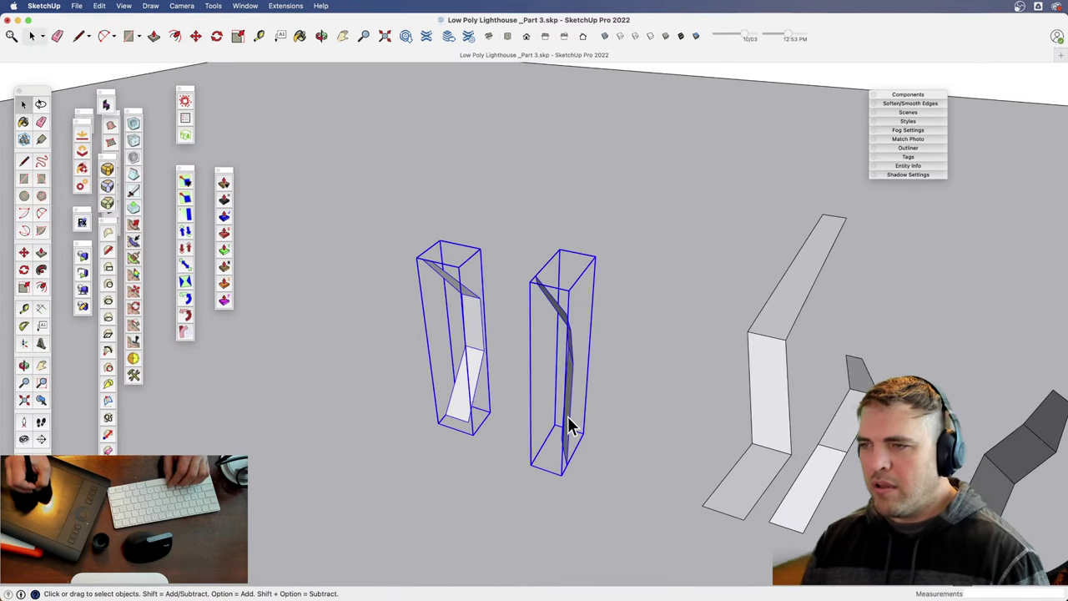
left_click(567, 425)
key("m")
left_click(586, 482)
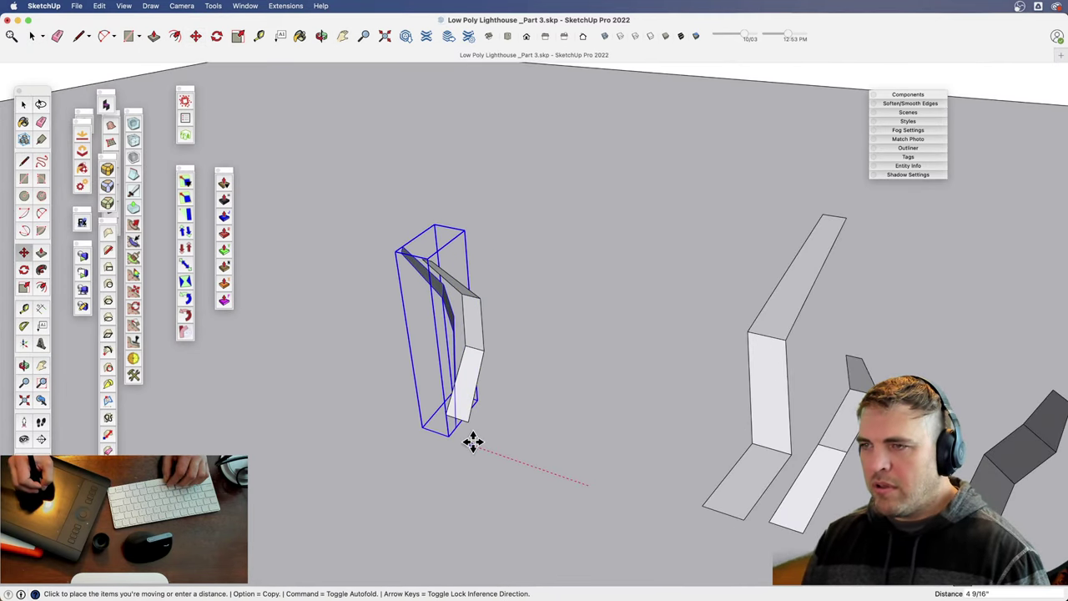
left_click(467, 438)
- Shift the moved blade copy along the plane until its base meets the base of the other copied blade
middle_click_drag(469, 393, 509, 385)
key("space")
key("m")
left_click(522, 364)
left_click(510, 393)
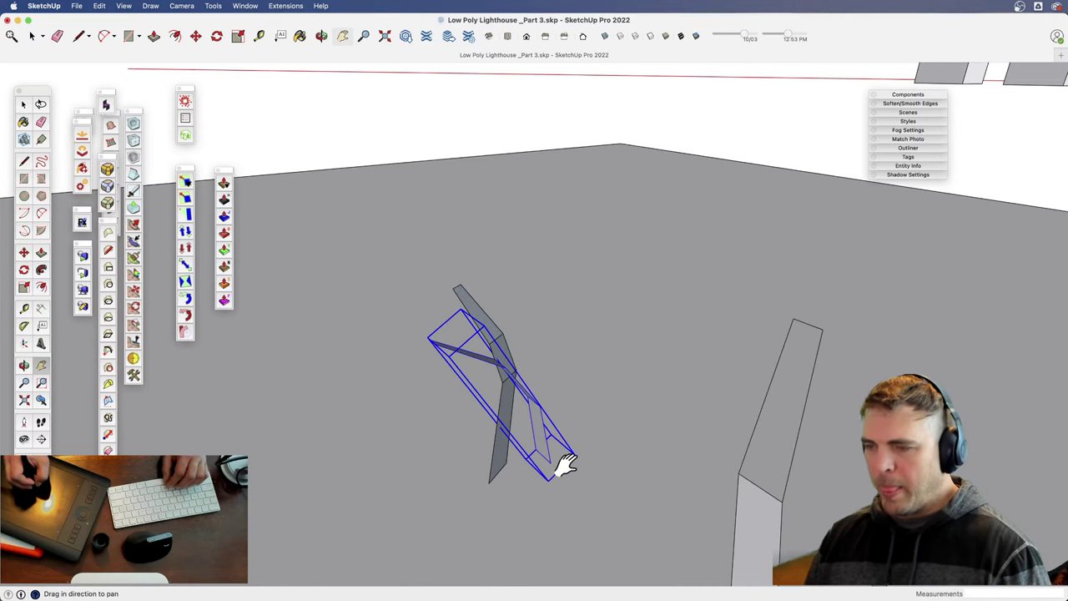
left_click(548, 460)
left_click(556, 494)
key("space")
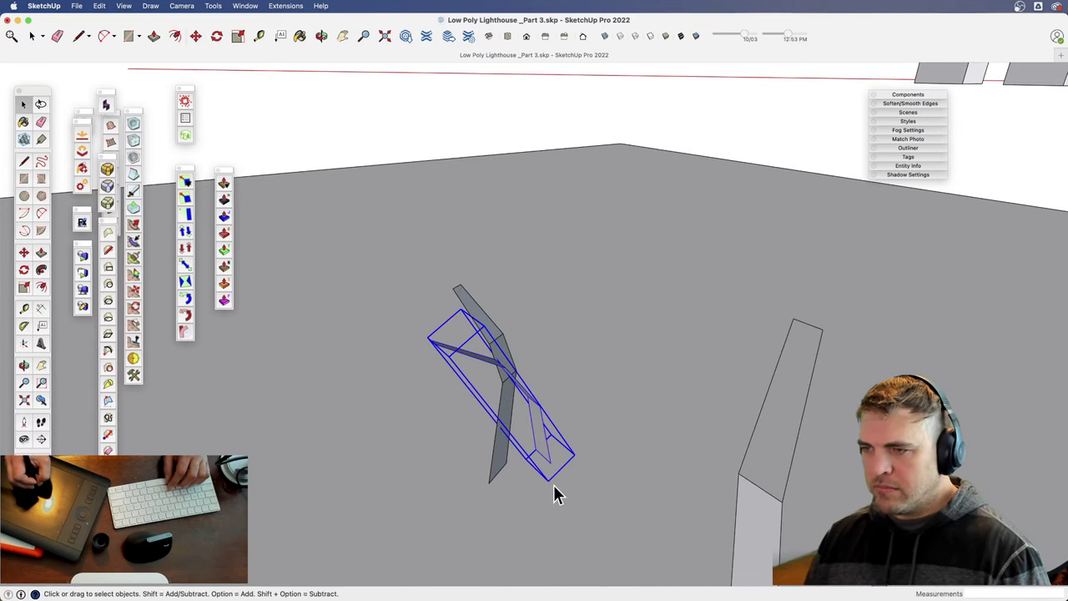
key("m")
left_click(544, 464)
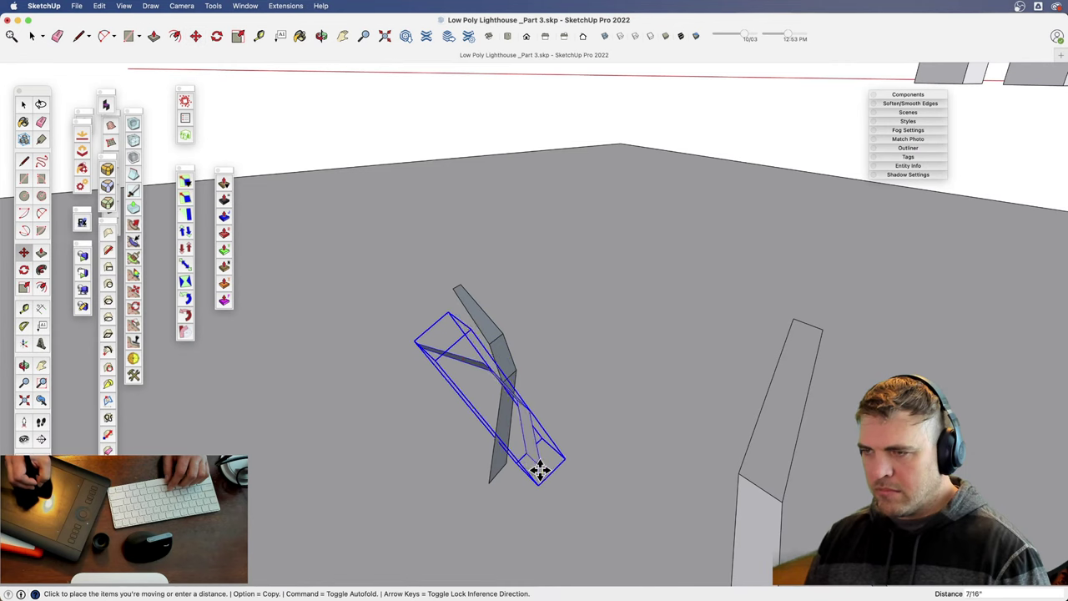
left_click(494, 484)
- Draw a large rectangle on the ground in the empty space beside the lighthouse island and the grass plane
key("z")
left_click_drag(565, 303, 528, 546)
middle_click_drag(541, 377, 470, 408, "shift")
key("space")
left_click(470, 408)
key("z")
left_click_drag(534, 392, 546, 467)
middle_click_drag(644, 380, 462, 303, "shift")
left_click_drag(460, 302, 480, 417)
middle_click_drag(495, 426, 248, 449, "shift")
left_click_drag(490, 237, 530, 408)
middle_click_drag(558, 413, 615, 402, "shift")
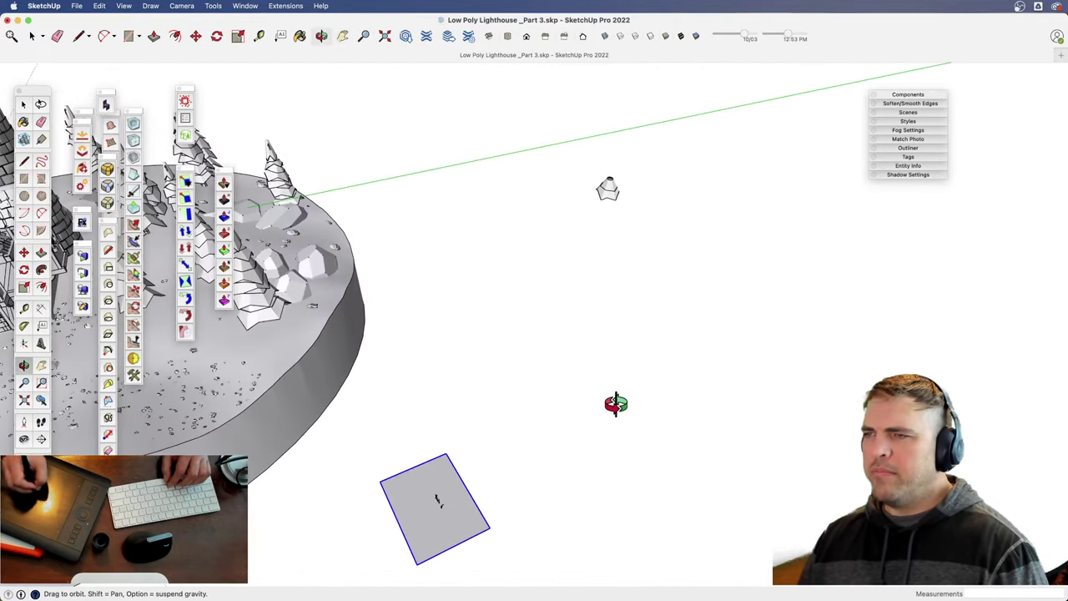
key("r")
left_click(578, 353)
left_click(958, 364)
- Push/Pull the new rectangle upward into a tall box and undo the extrusion
middle_click_drag(734, 453, 667, 498, "shift")
mouse_move(666, 499)
middle_mouse_down()
mouse_move(725, 379)
mouse_move(624, 409)
middle_mouse_up()
key("p")
left_click(717, 381)
left_click(755, 245)
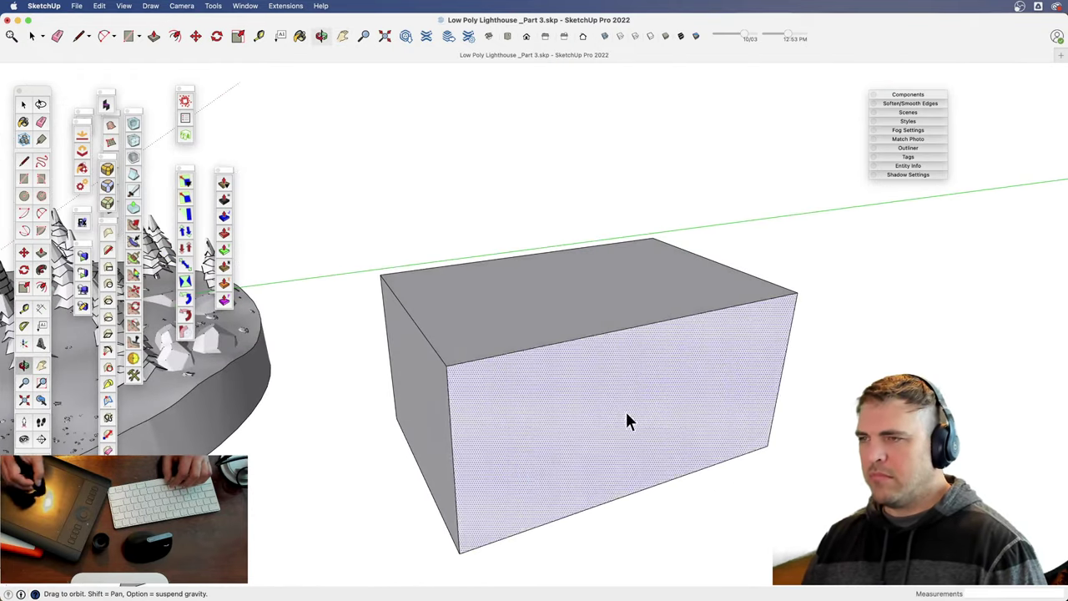
key("space")
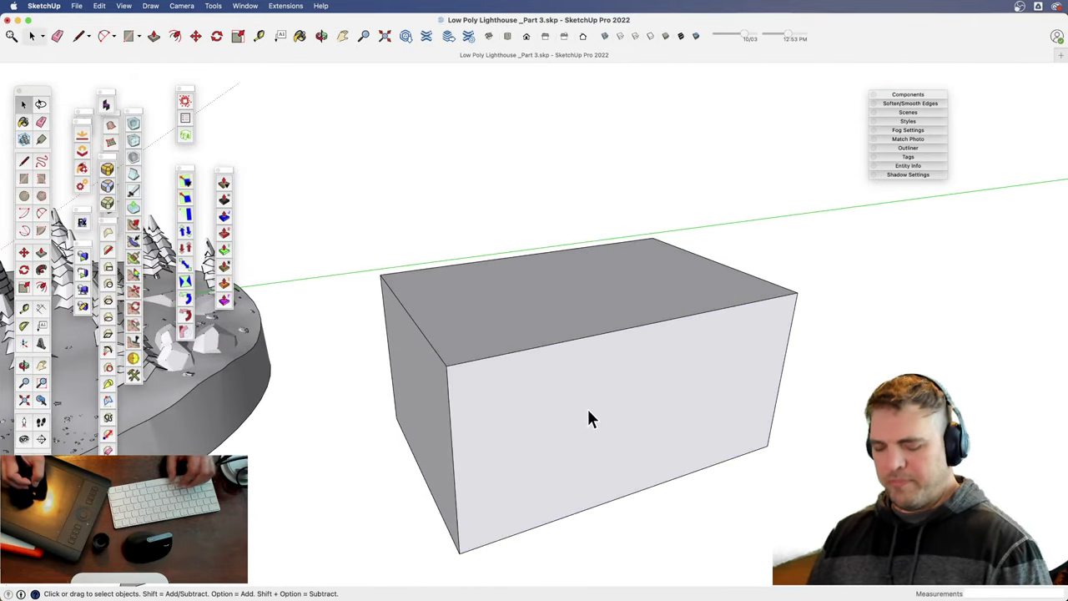
key("super+z")
- Rotate the rectangle upward about its short edge so the face stands at an angle to the ground
left_click(623, 449)
key("q")
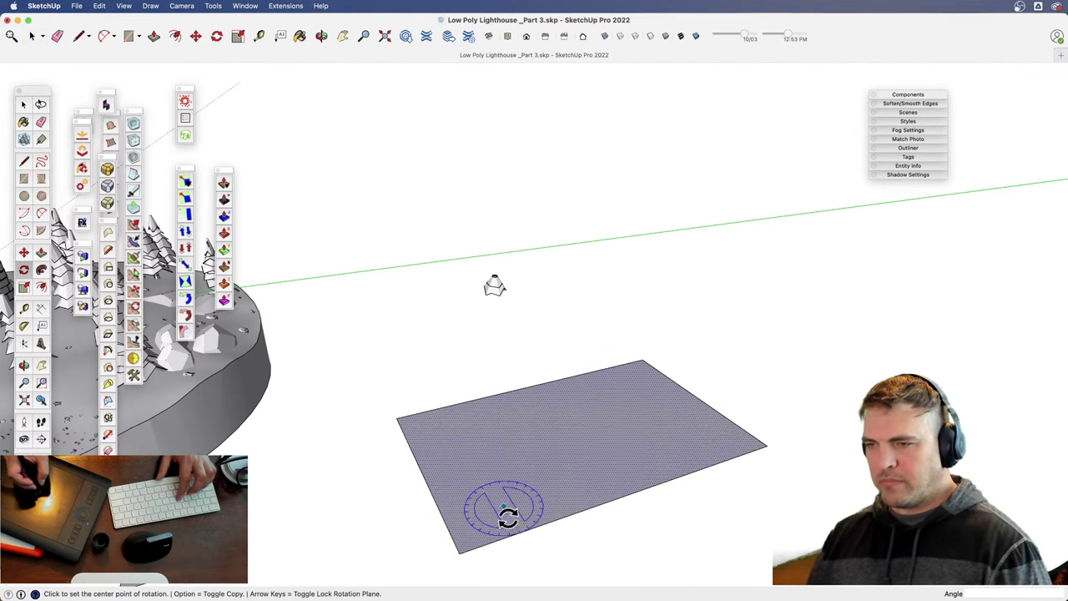
left_click_drag(444, 529, 432, 492)
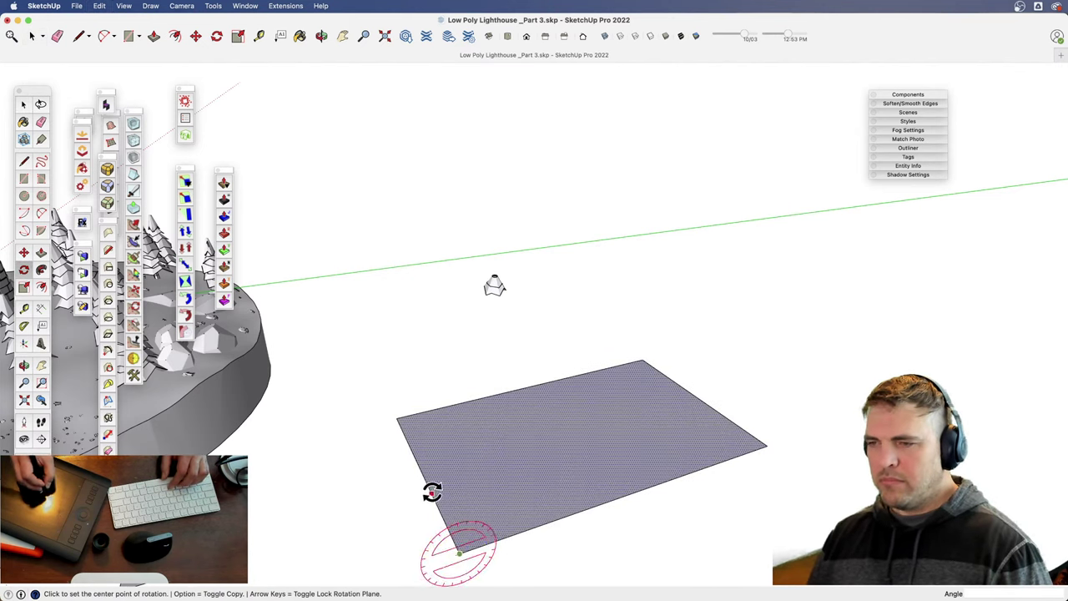
left_click(570, 506)
left_click(606, 412)
key("space")
- Rotate the tilted rectangle a second time, pivoting about its long edge from the lower corner
key("h")
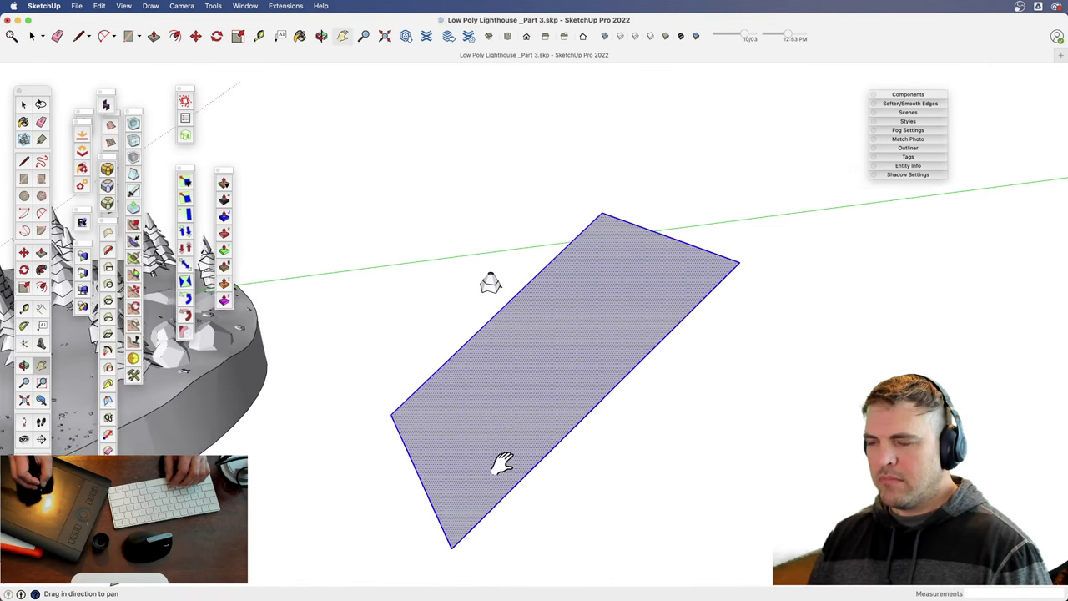
middle_click_drag(503, 464, 529, 369)
key("q")
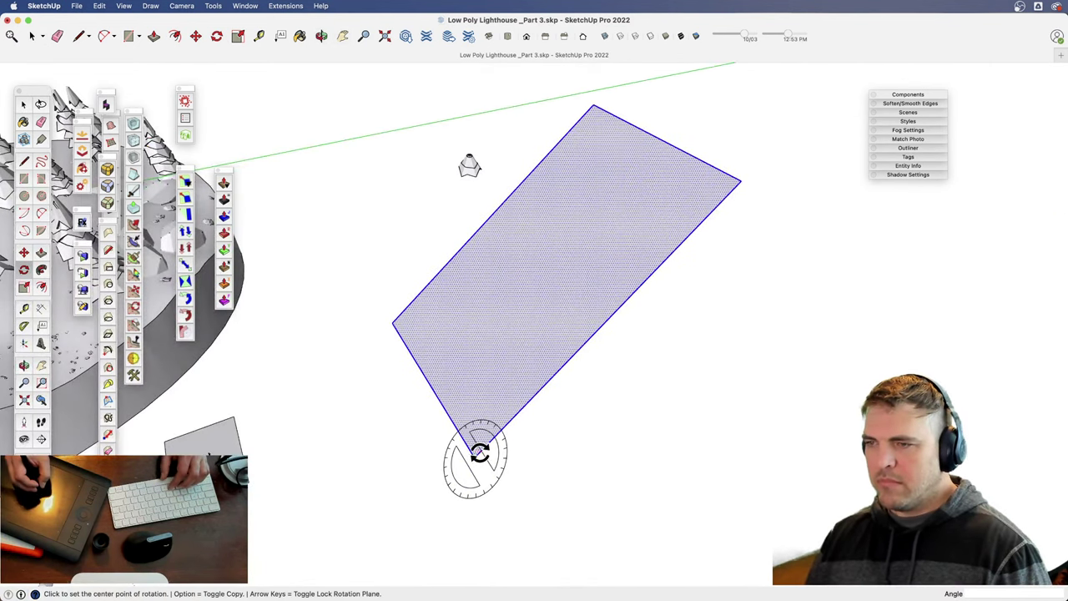
left_click(451, 313)
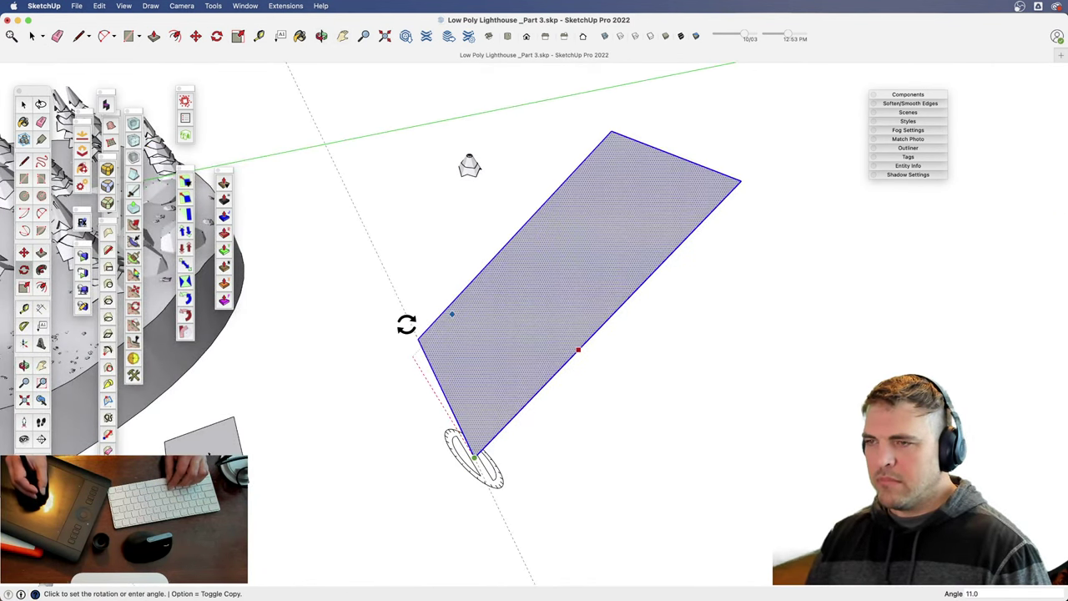
left_click(417, 309)
key("space")
- Draw a circle in the middle of the doubly tilted rectangle
middle_click_drag(528, 357, 634, 382)
key("c")
left_click(603, 351)
left_click(665, 348)
key("space")
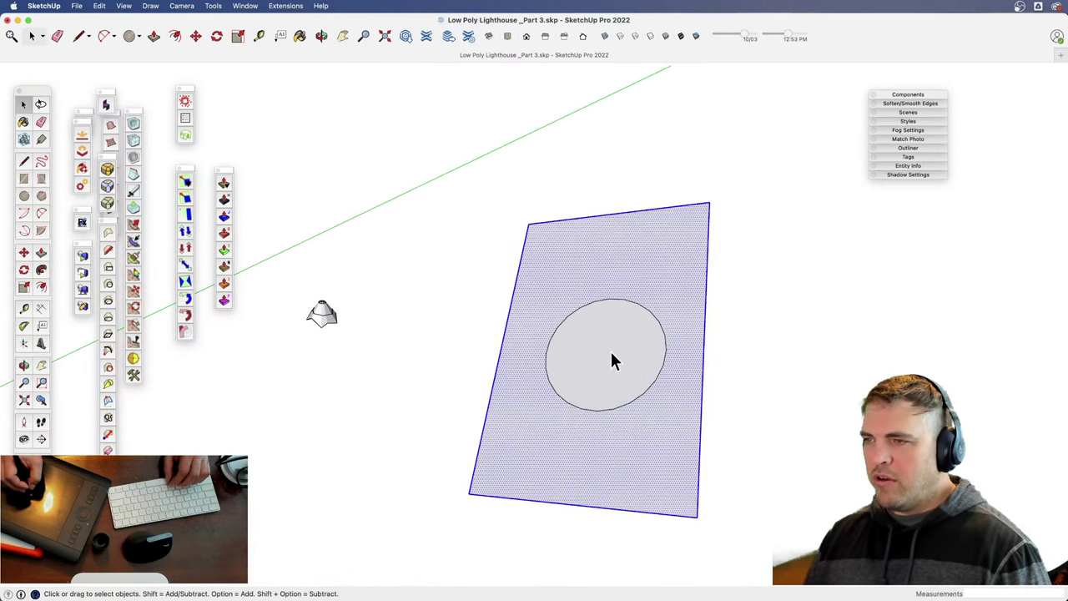
- Start scaling the circle's face, leave the Scale tool and erase the circle
left_click(621, 350)
key("s")
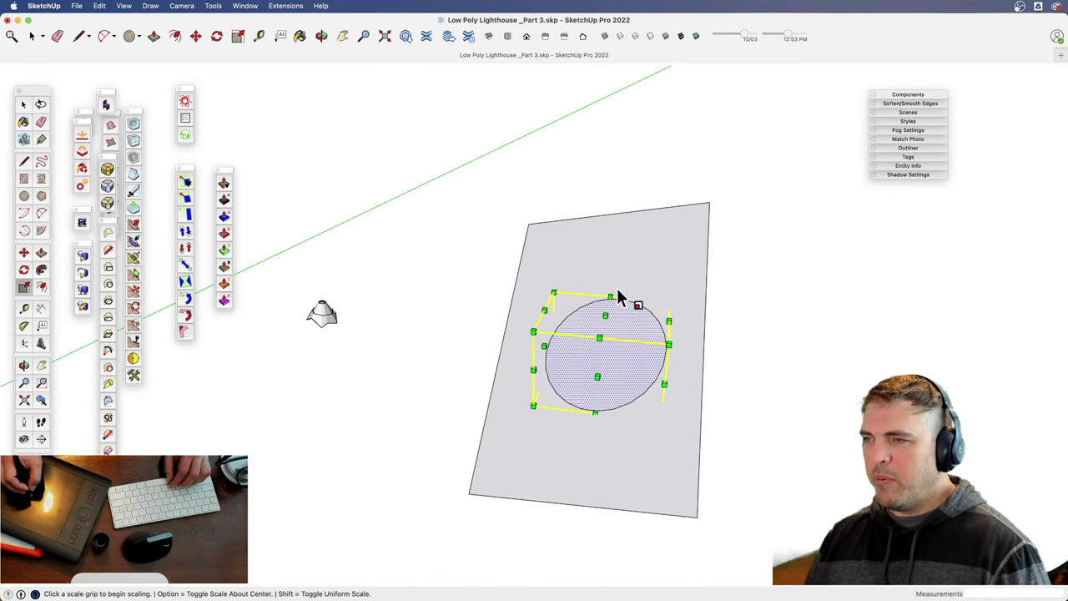
key("space")
key("e")
left_click_drag(654, 398, 646, 326)
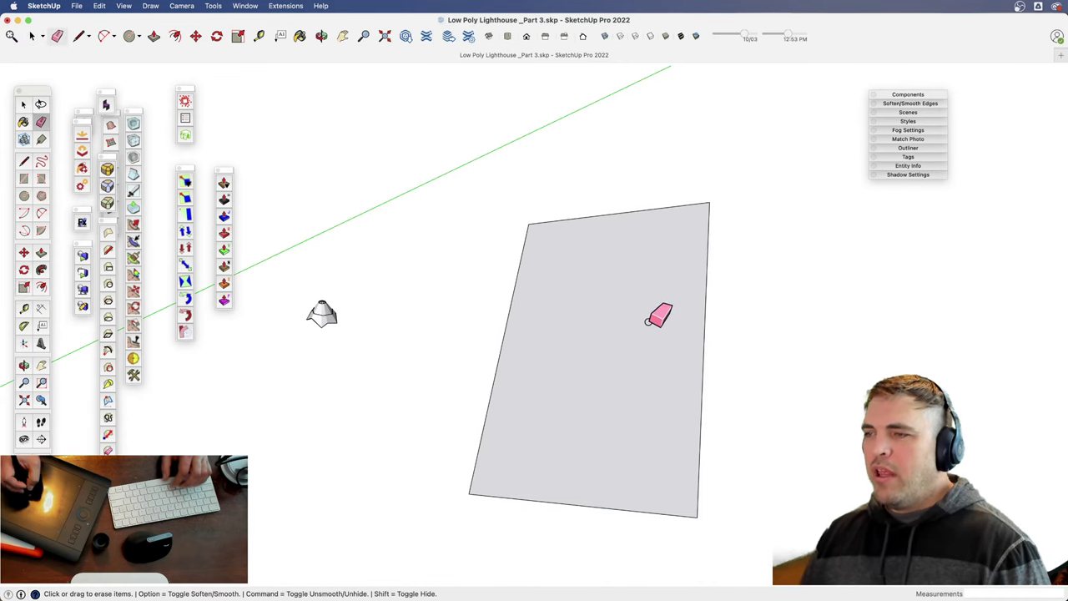
- Draw a new, larger circle in the middle of the tilted rectangle
mouse_move(629, 416)
middle_mouse_down()
mouse_move(605, 422)
mouse_move(333, 284)
mouse_move(388, 224)
mouse_move(334, 272)
mouse_move(338, 381)
mouse_move(567, 477)
mouse_move(577, 300)
middle_mouse_up()
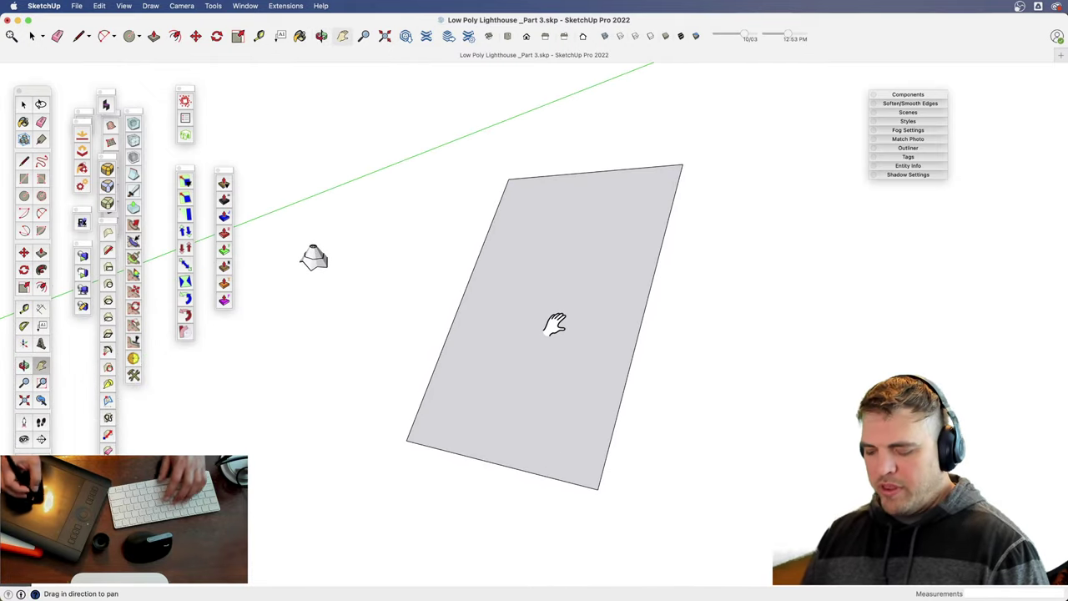
key("c")
left_click(536, 321)
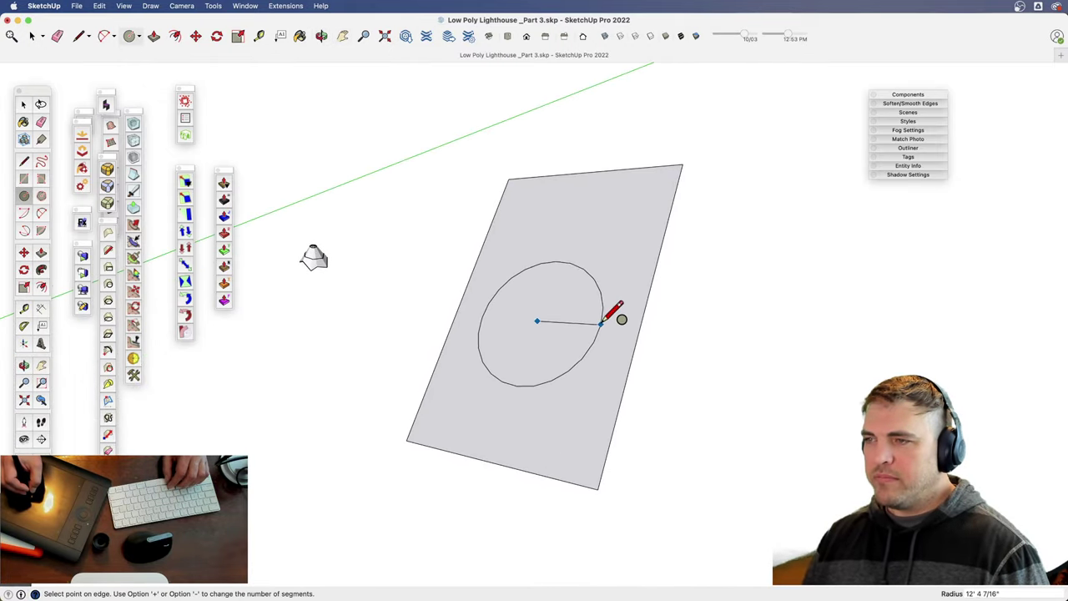
left_click(558, 266)
key("space")
- Activate Scale on the circle's face and examine how its scale box lies relative to the tilted plane
left_click(559, 326)
key("s")
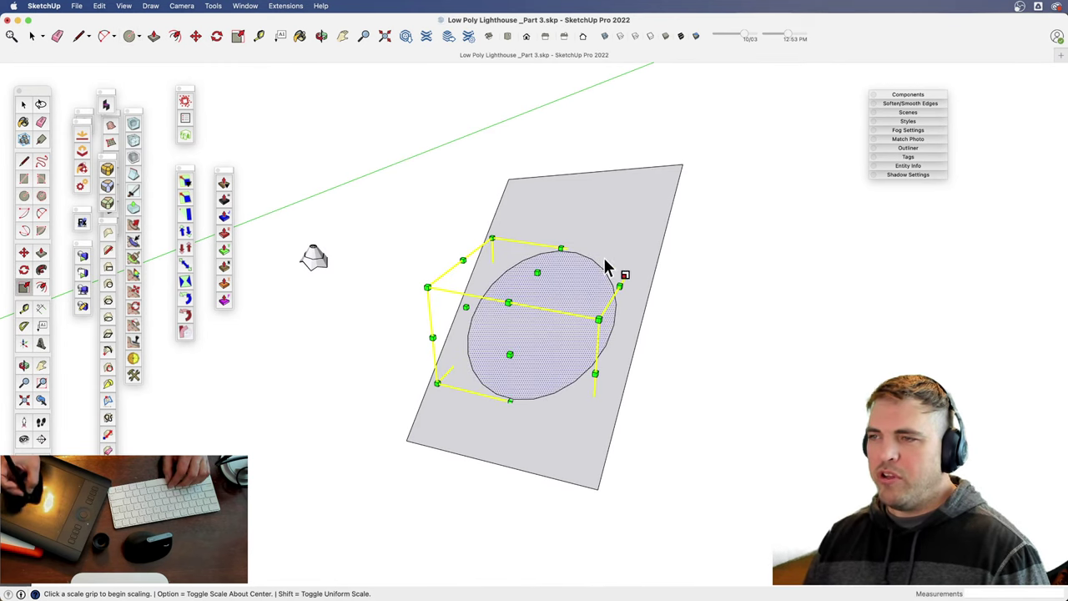
key("o")
left_click_drag(573, 341, 574, 275)
key("space")
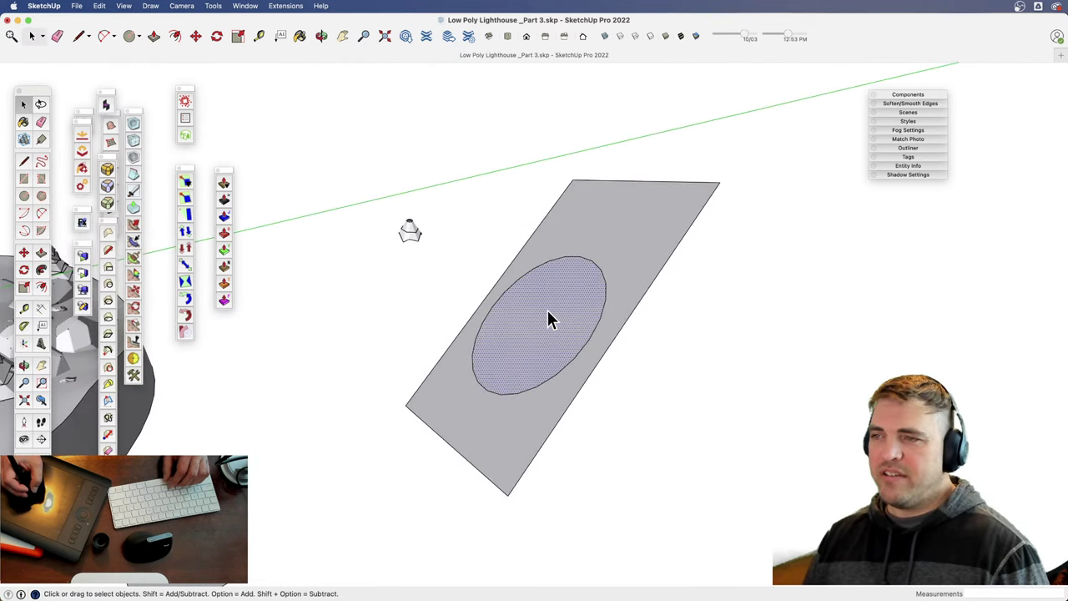
- Align the drawing axes to the circle's face on the tilted rectangle
right_click(537, 305)
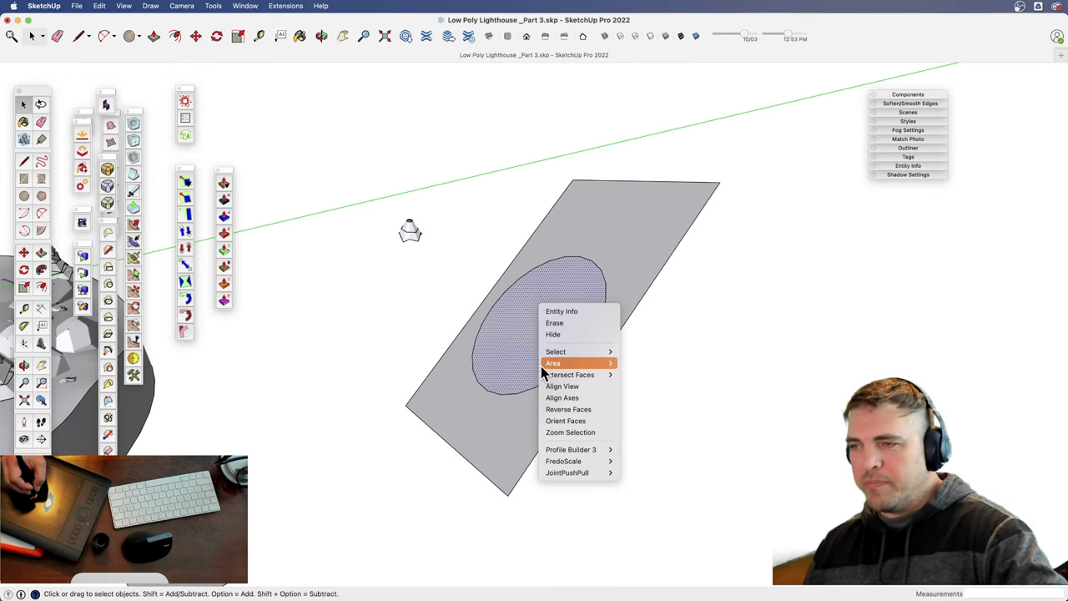
left_click(530, 426)
left_click(533, 420)
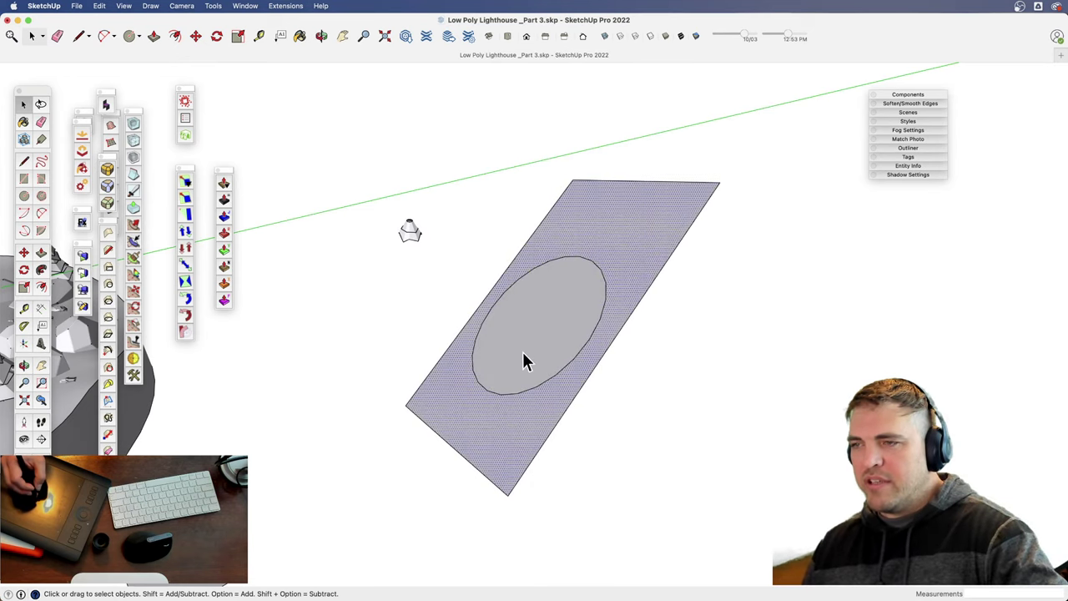
left_click(529, 330)
right_click(530, 327)
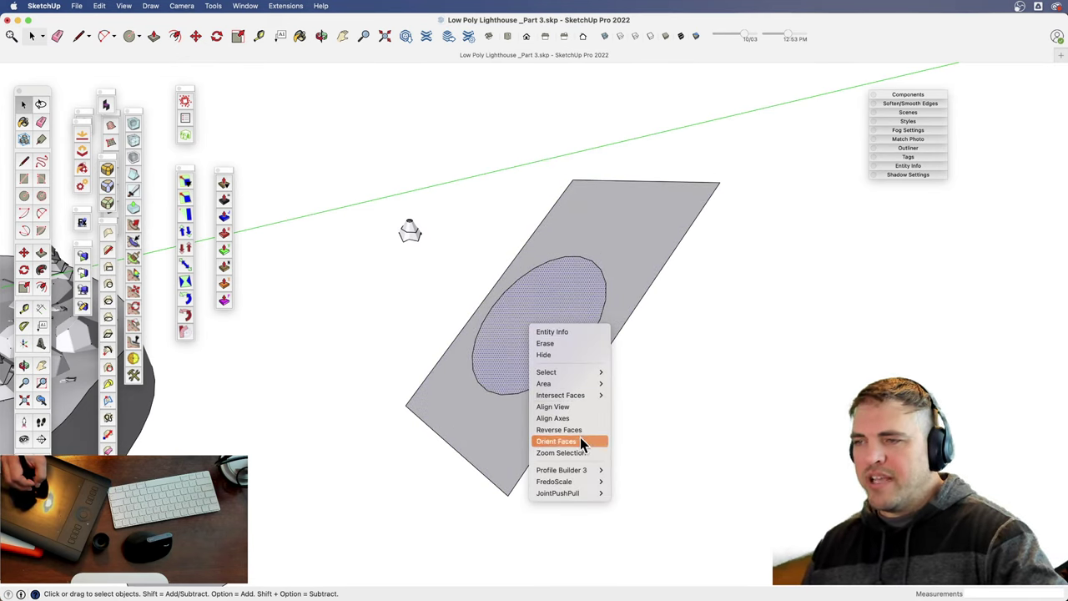
left_click(564, 420)
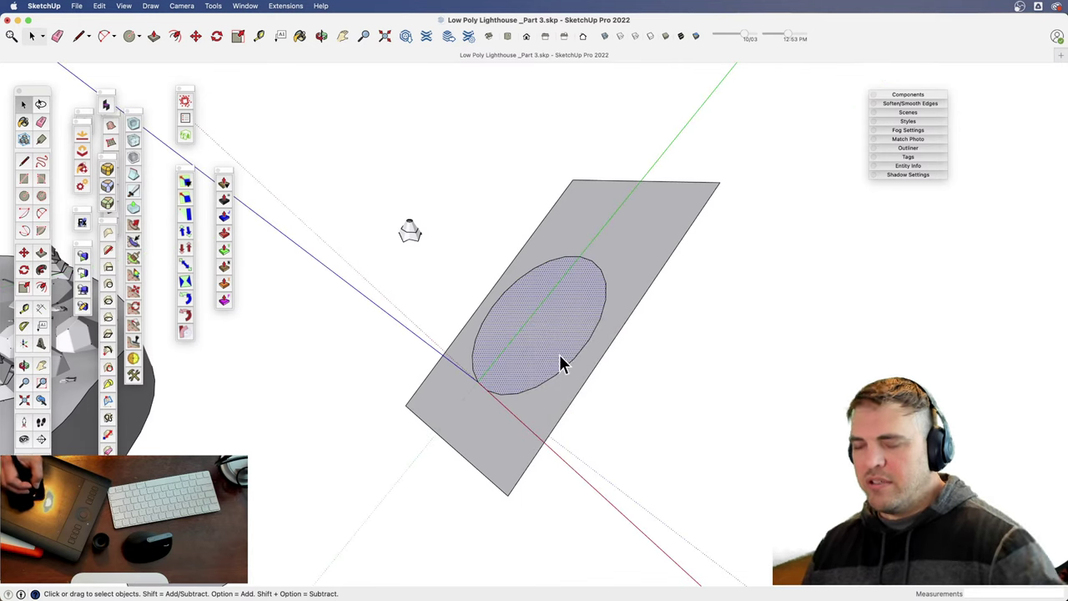
- Scale the circle's face along the green axis to 1.50 and stretch its opposite end outward into a long ellipse
key("s")
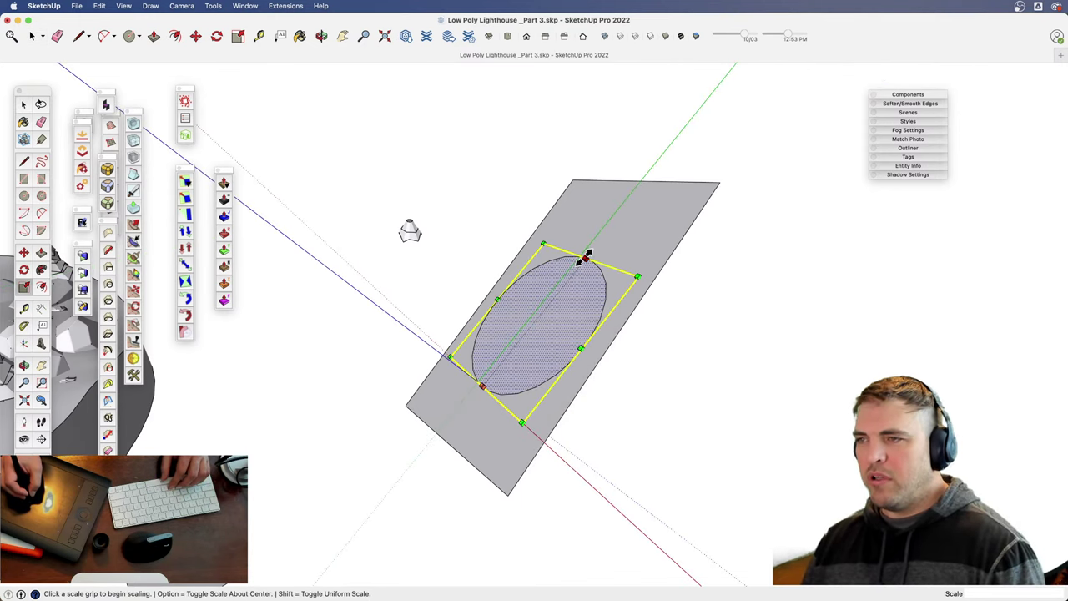
left_click(586, 258)
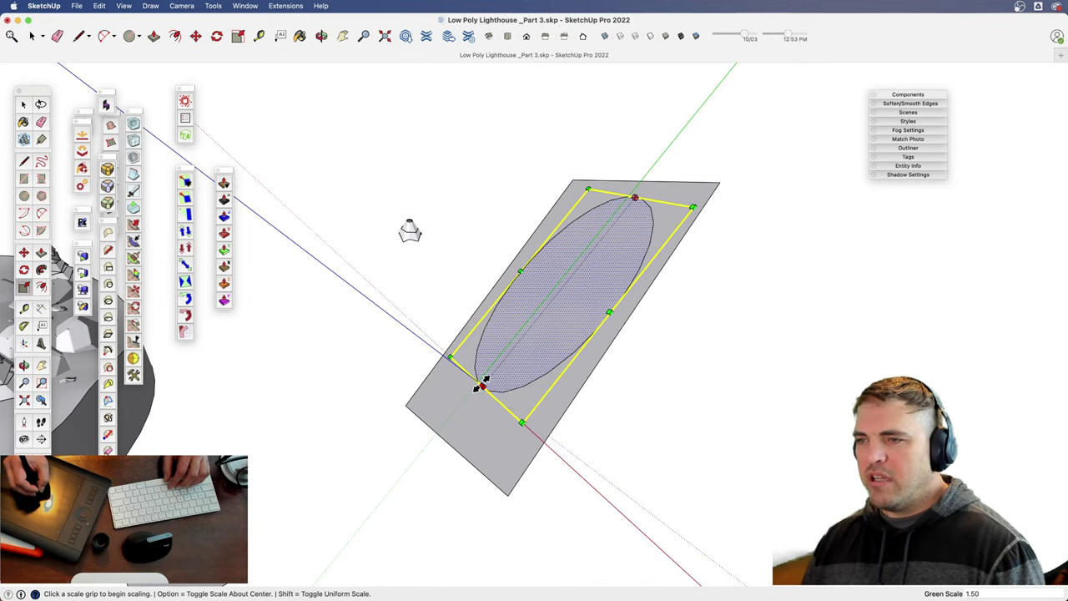
left_click_drag(482, 383, 463, 407)
- Erase the rectangle's edges around the stretched ellipse
mouse_move(522, 369)
middle_mouse_down()
mouse_move(303, 335)
mouse_move(731, 397)
middle_mouse_up()
key("e")
left_click(638, 479)
mouse_move(419, 251)
left_mouse_down()
mouse_move(453, 213)
mouse_move(528, 454)
left_mouse_up()
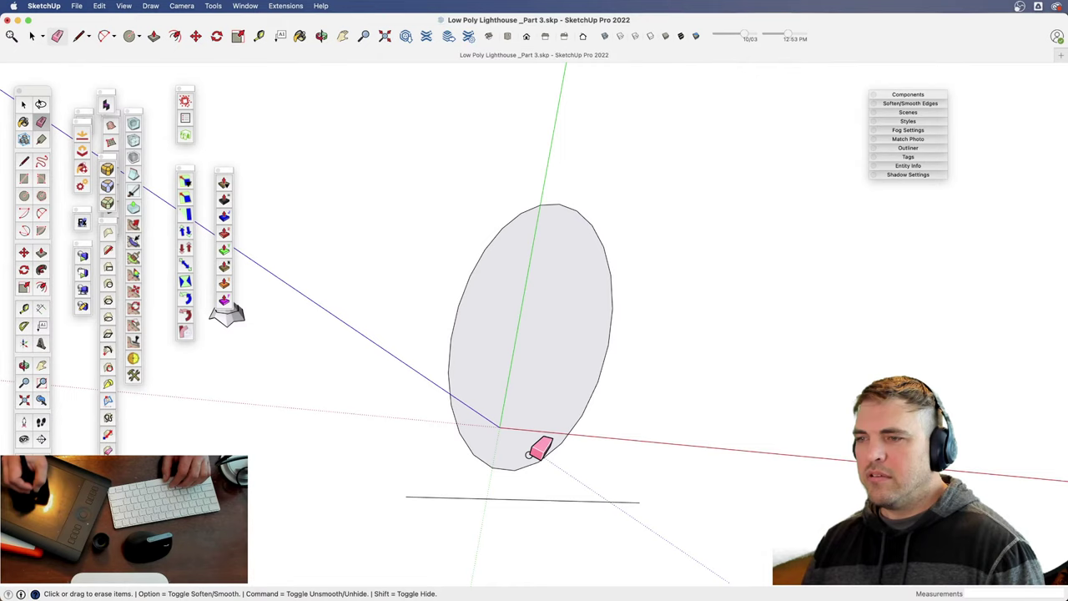
left_click(575, 498)
- Undo the edge erasures and the scaling to restore the rectangle and its circle
mouse_move(558, 417)
middle_mouse_down()
mouse_move(453, 432)
mouse_move(515, 382)
mouse_move(579, 279)
mouse_move(573, 265)
mouse_move(551, 357)
mouse_move(567, 412)
mouse_move(599, 415)
mouse_move(572, 398)
mouse_move(531, 322)
middle_mouse_up()
key("super+z")
key("super+z")
key("super+z")
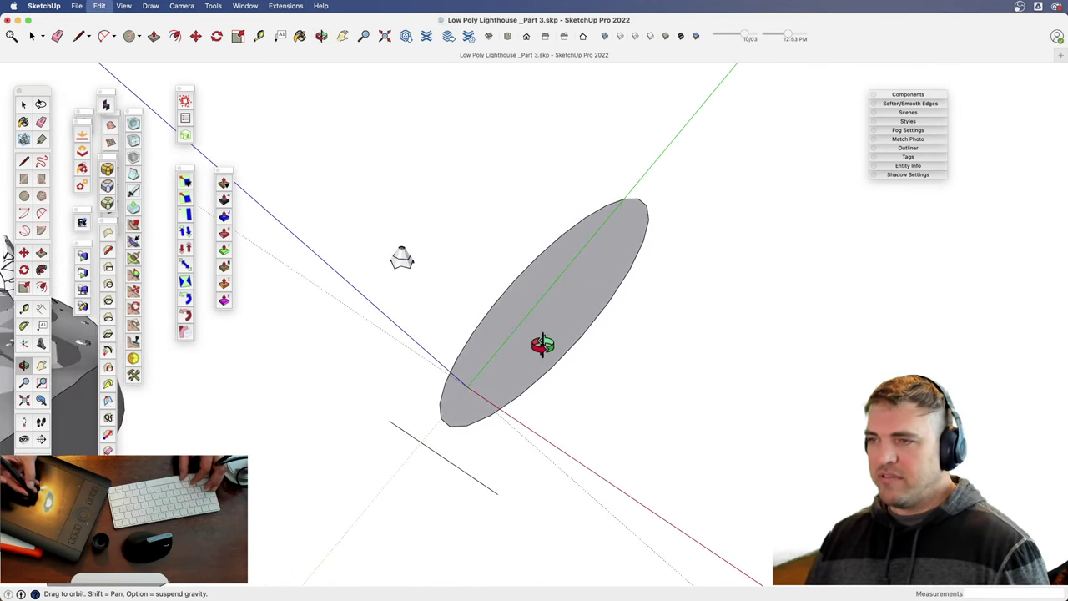
- Reset the drawing axes to their default position and delete the tilted rectangle with its circle
middle_click_drag(596, 365, 626, 372)
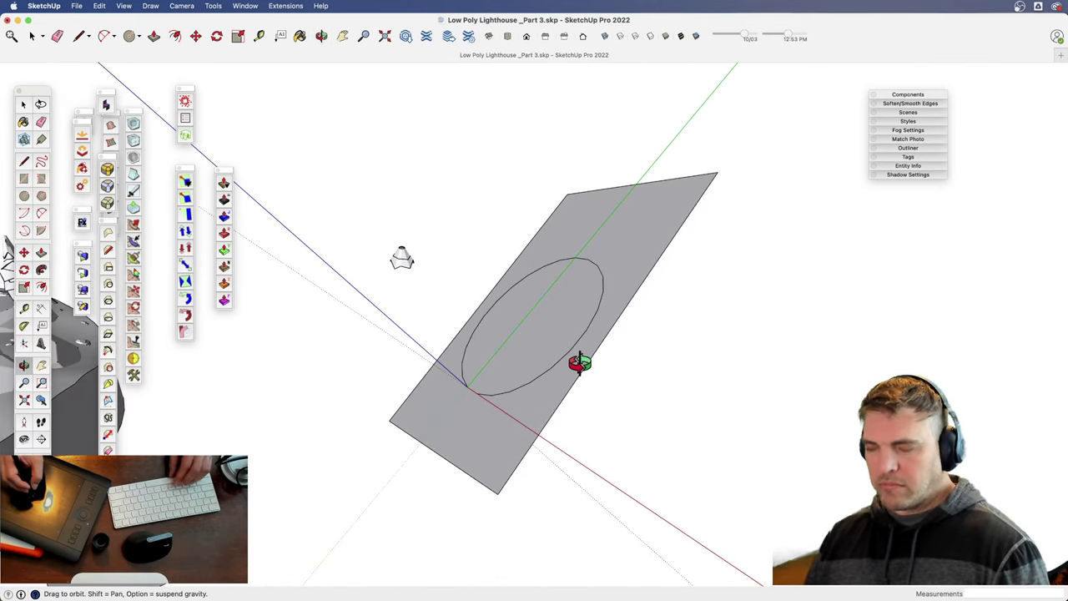
scroll(553, 326, "down", 3)
middle_click_drag(544, 395, 572, 415)
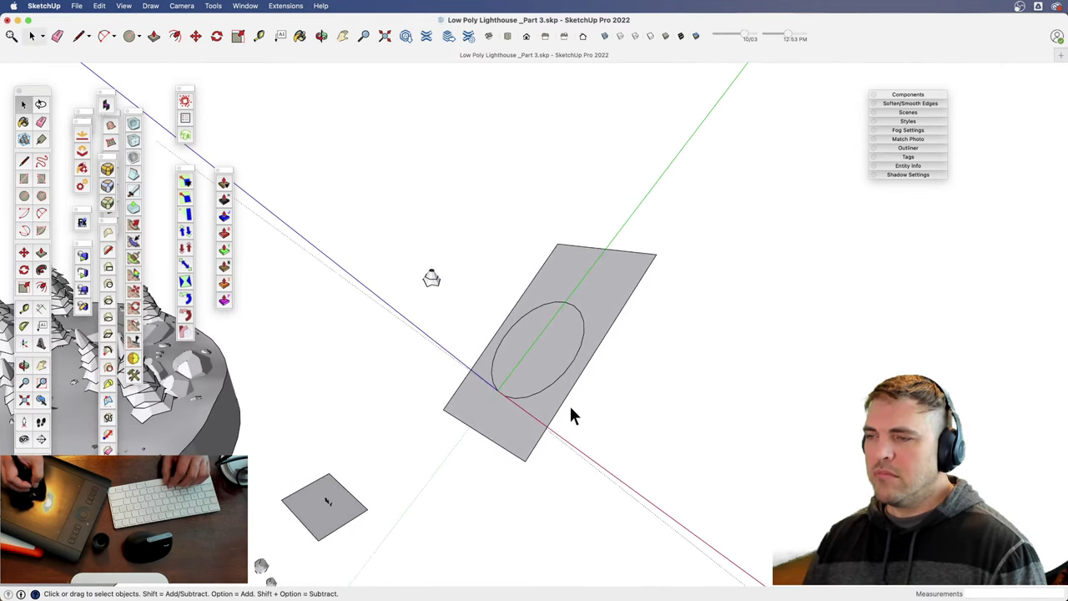
right_click(570, 449)
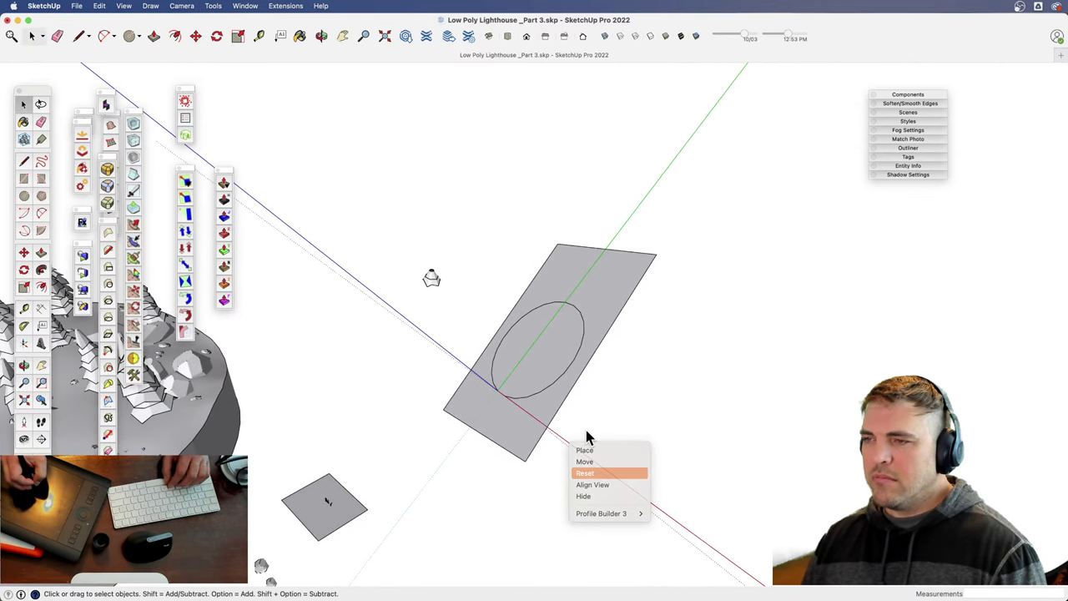
left_click(597, 470)
triple_click(550, 355)
key("Delete")
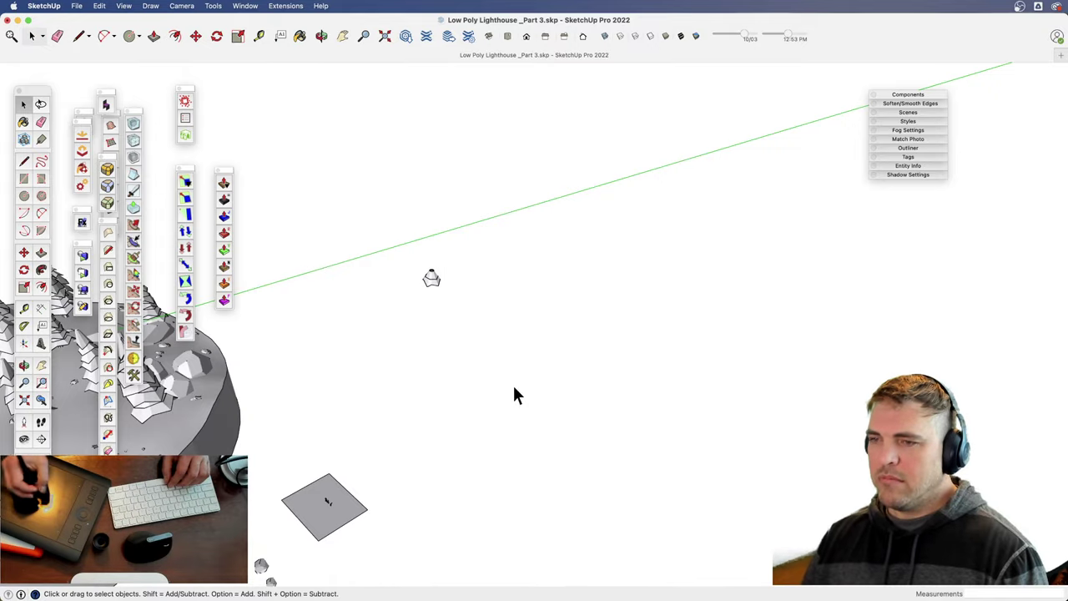
- Make the remaining loose grass clump on the small ground plane into a component with the default definition settings
scroll(512, 383, "down", 2)
middle_click_drag(384, 513, 480, 392, "shift")
middle_click_drag(479, 392, 567, 376, "shift")
scroll(500, 381, "up", 5)
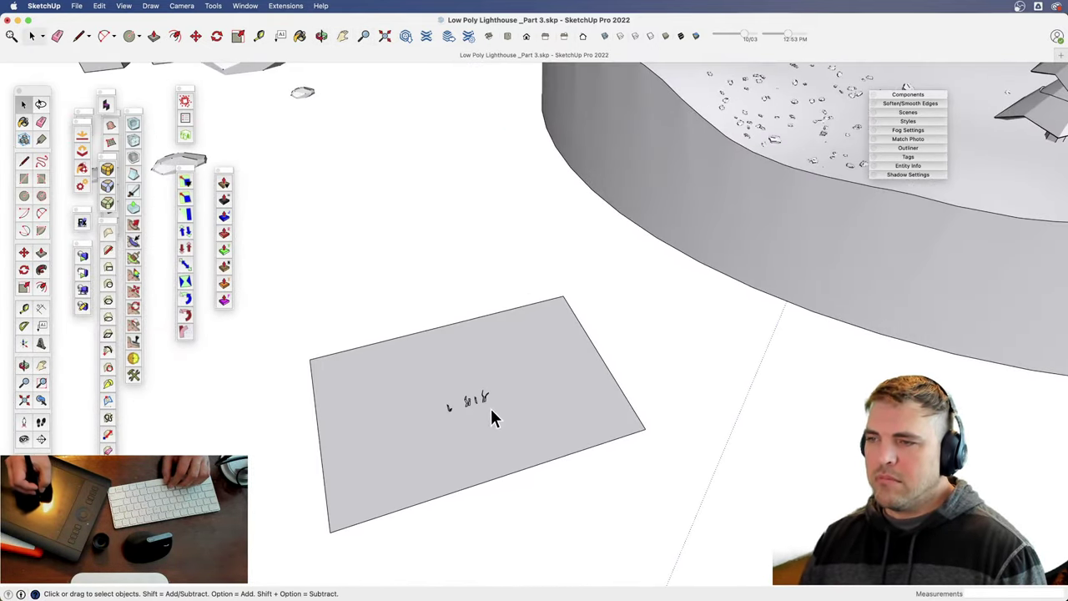
scroll(472, 412, "up", 8)
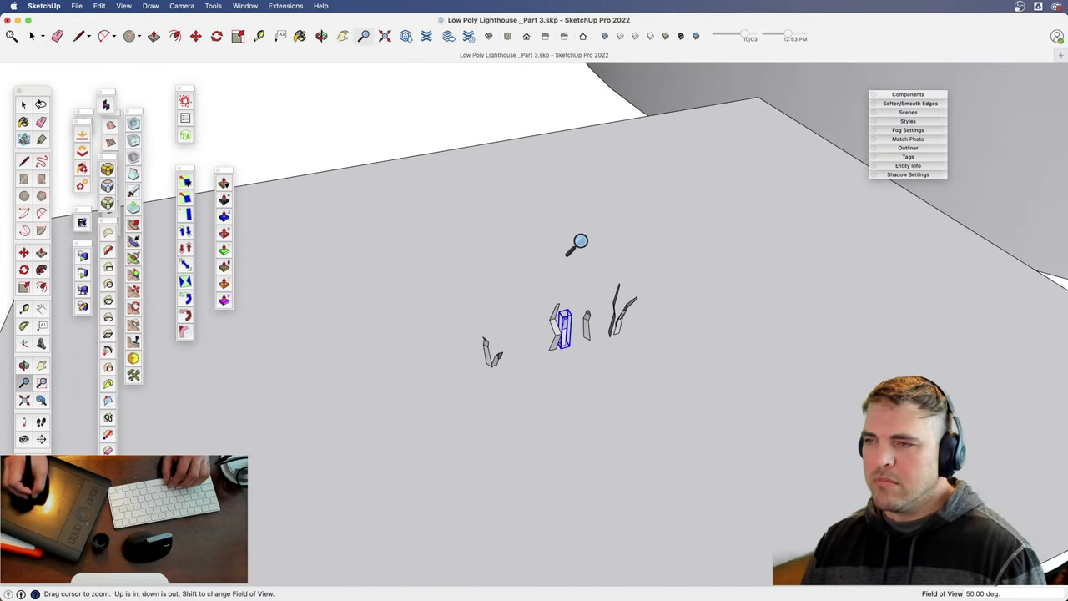
middle_click_drag(586, 311, 510, 398)
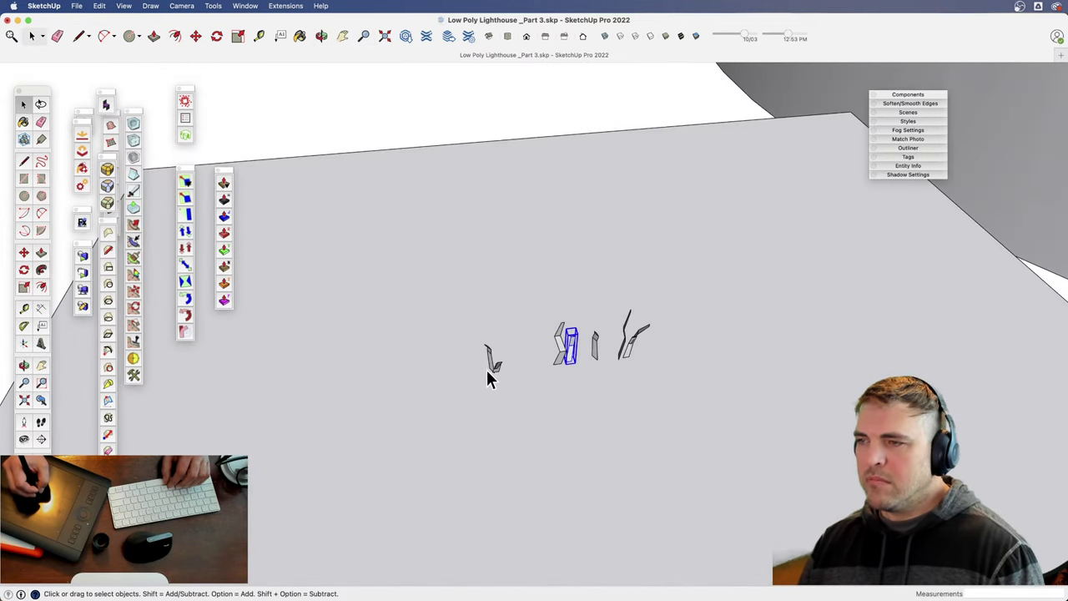
left_click_drag(522, 395, 522, 392)
key("g")
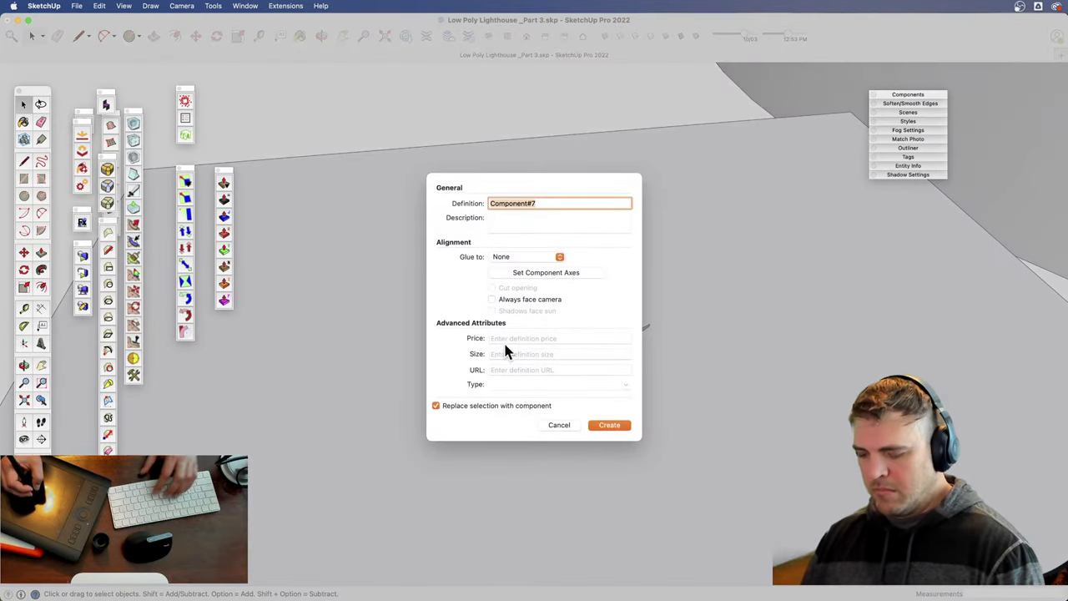
key("Return")
- Move the tall forked grass clump well away from the other blades along the row
left_click_drag(686, 399, 692, 417)
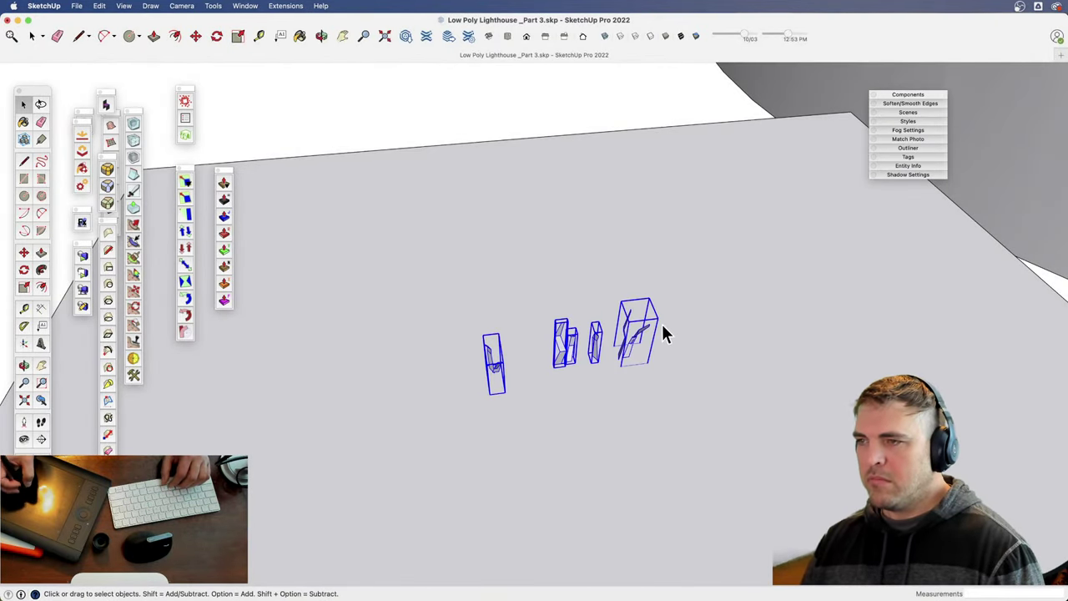
left_click(632, 357)
left_click(624, 351)
key("m")
left_click(639, 392)
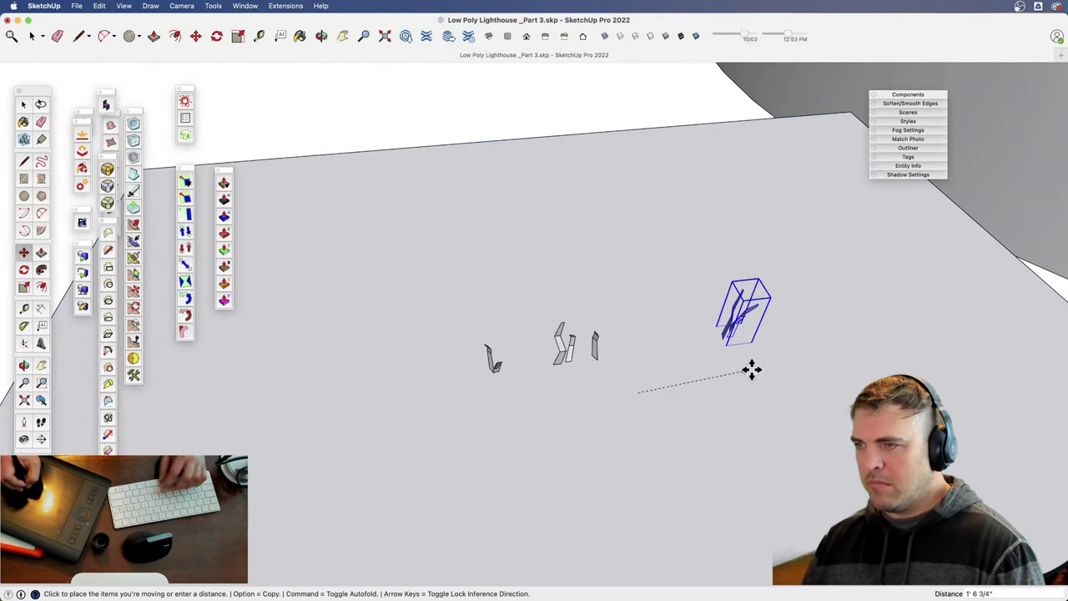
left_click(810, 367)
key("space")
- Move the two single grass blades along the row so all five grass components are spaced apart
left_click(595, 357)
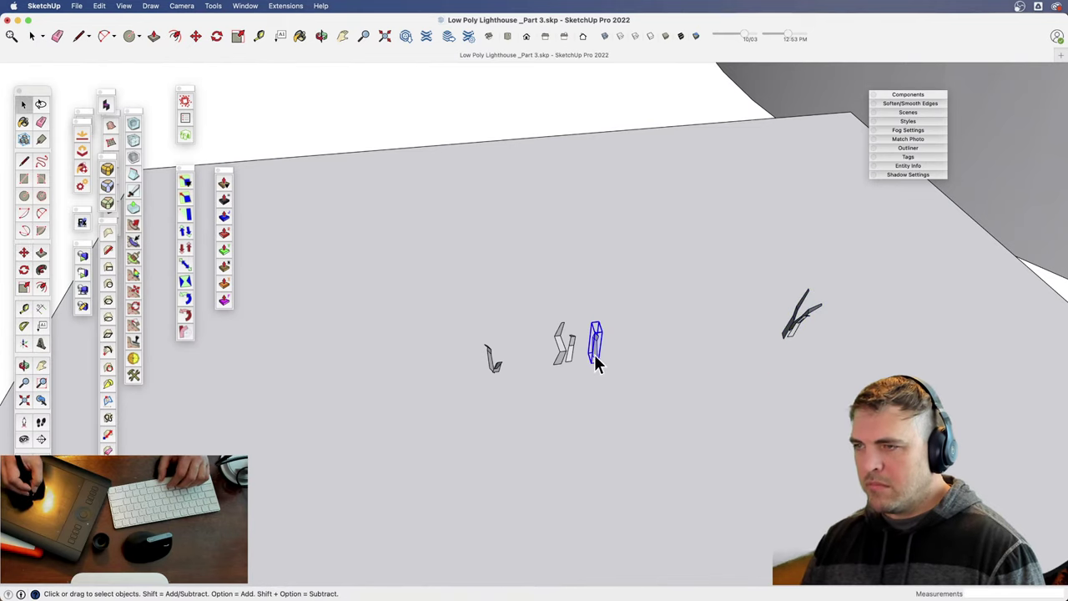
left_click(628, 404)
left_click(735, 387)
key("space")
key("m")
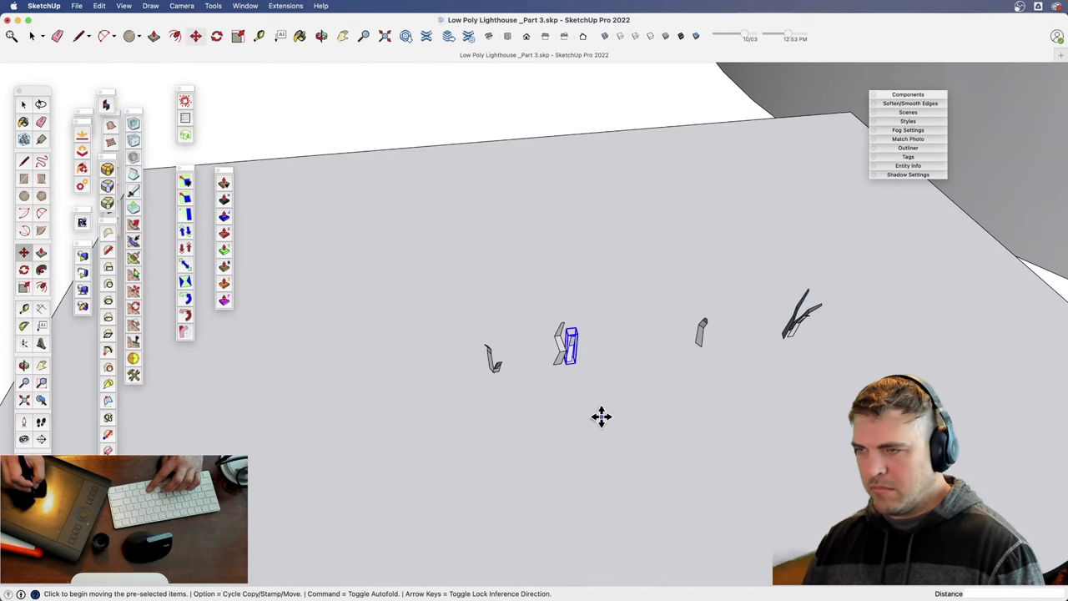
left_click(600, 415)
left_click(662, 405)
key("z")
left_click_drag(638, 288, 618, 317)
key("space")
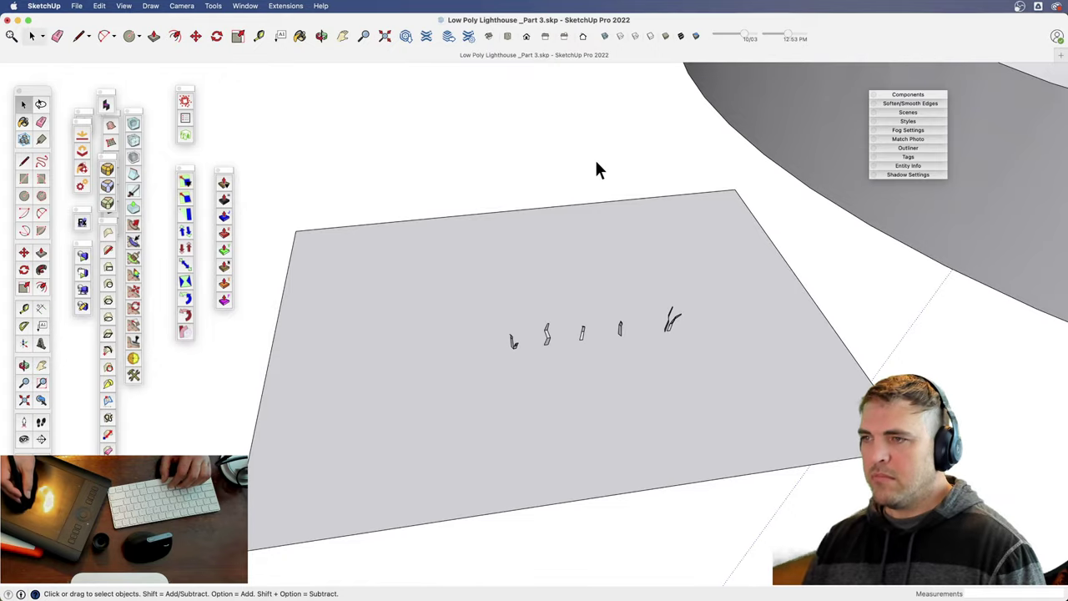
- Examine the whole lighthouse island together with the row of grass components on the plane beside it
key("z")
key("h")
left_click_drag(597, 167, 474, 496)
key("o")
left_click_drag(496, 483, 751, 354)
key("z")
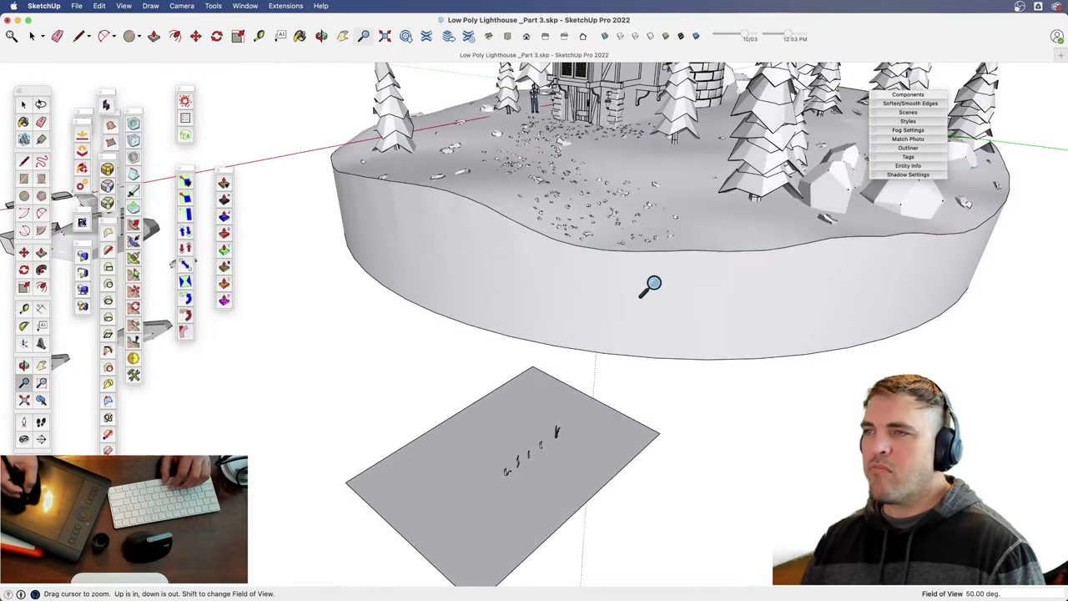
left_click_drag(653, 283, 639, 359)
key("h")
left_click_drag(627, 385, 619, 441)
key("o")
key("h")
left_click_drag(599, 441, 593, 419)
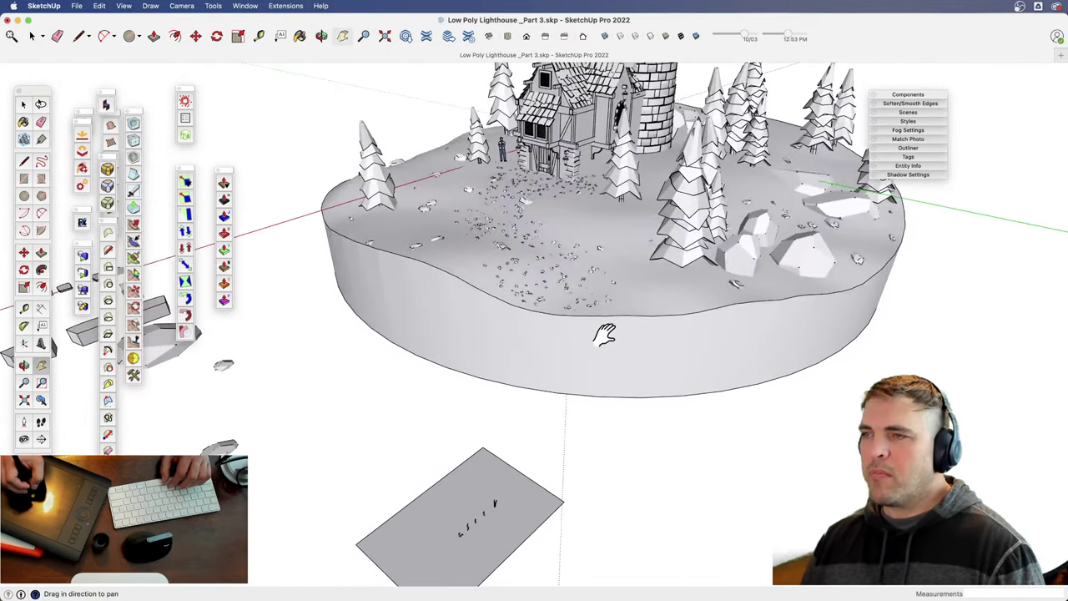
key("space")
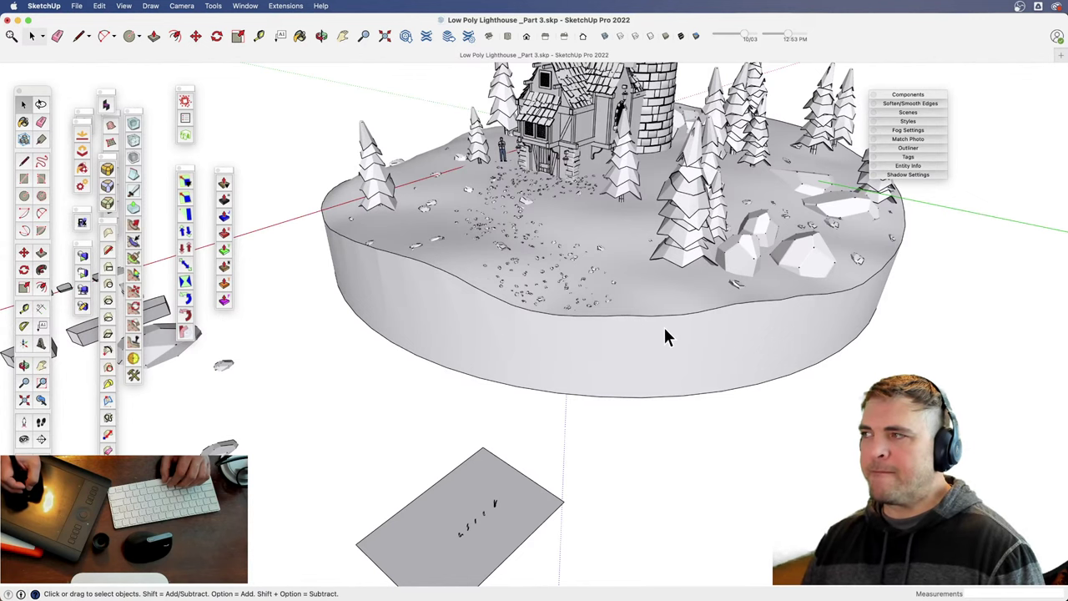
middle_click_drag(496, 507, 492, 439)
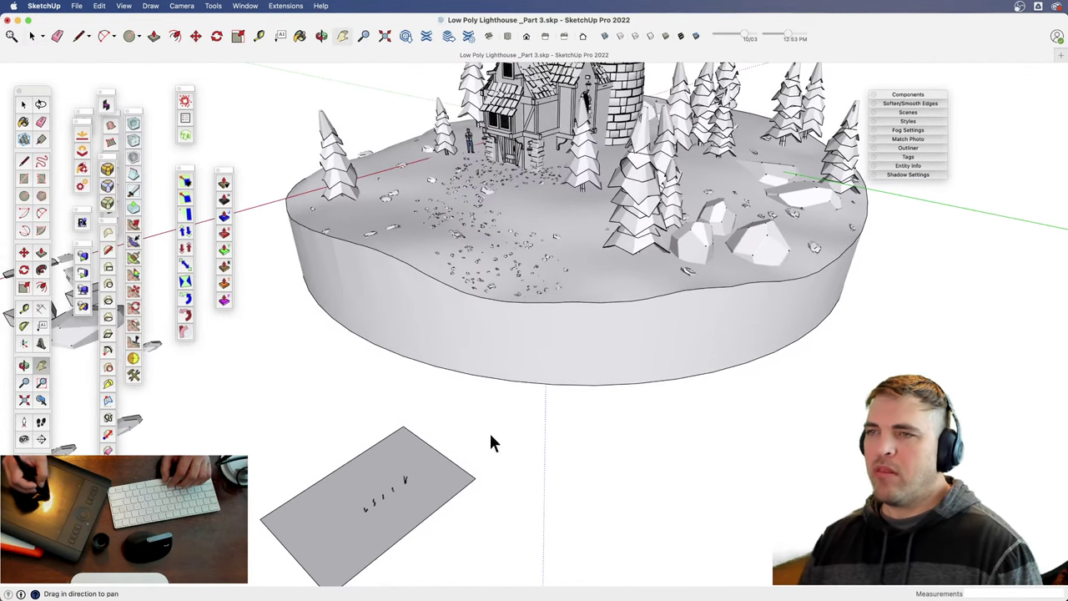
- Start a new Skatter composition and pick the island terrain as its host surface
left_click(185, 103)
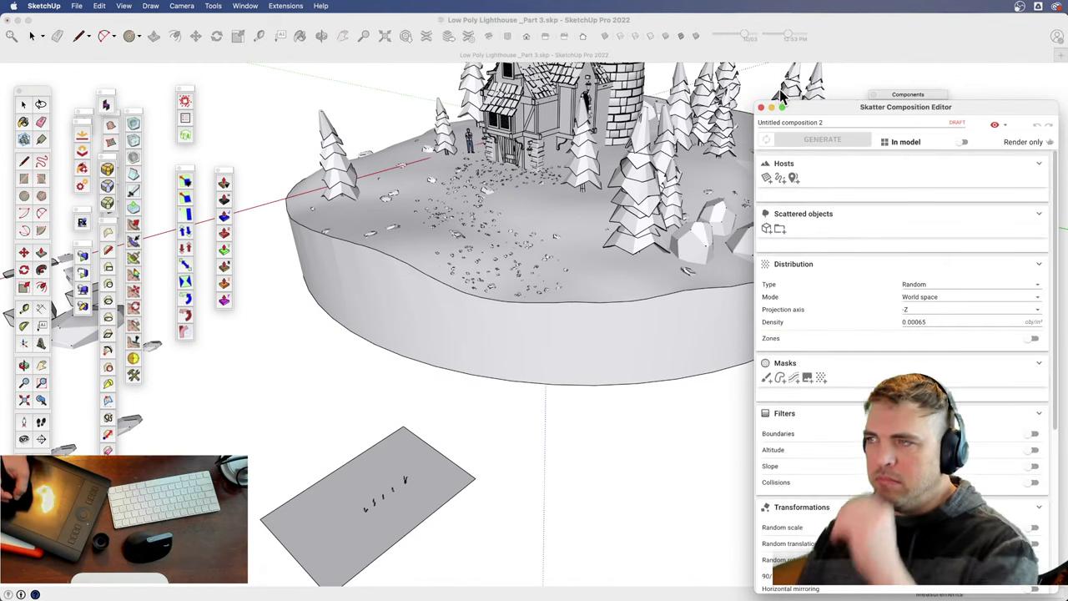
left_click_drag(823, 104, 809, 73)
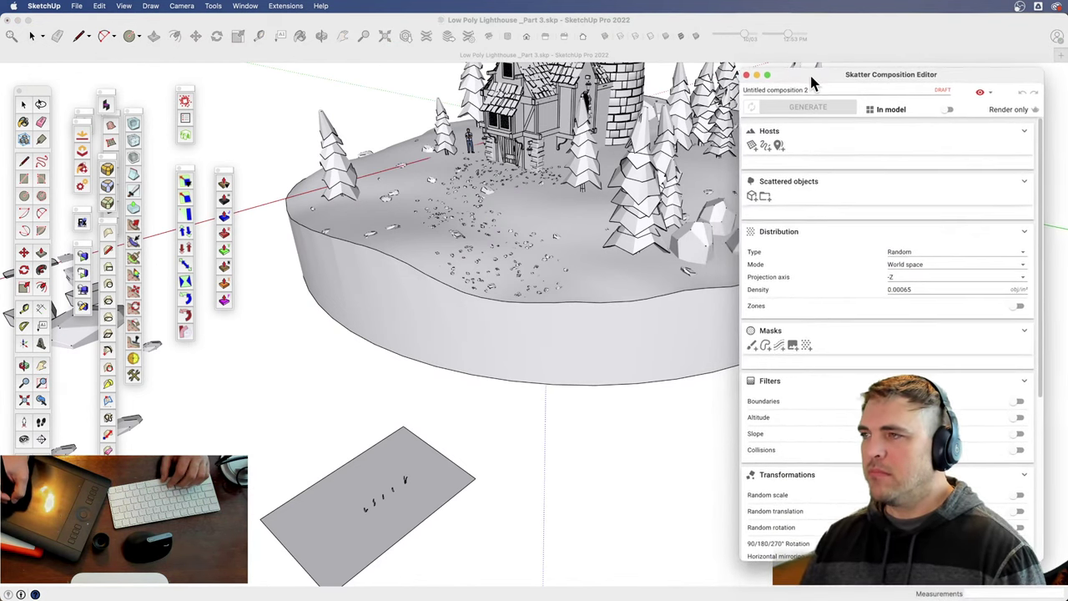
left_click(750, 147)
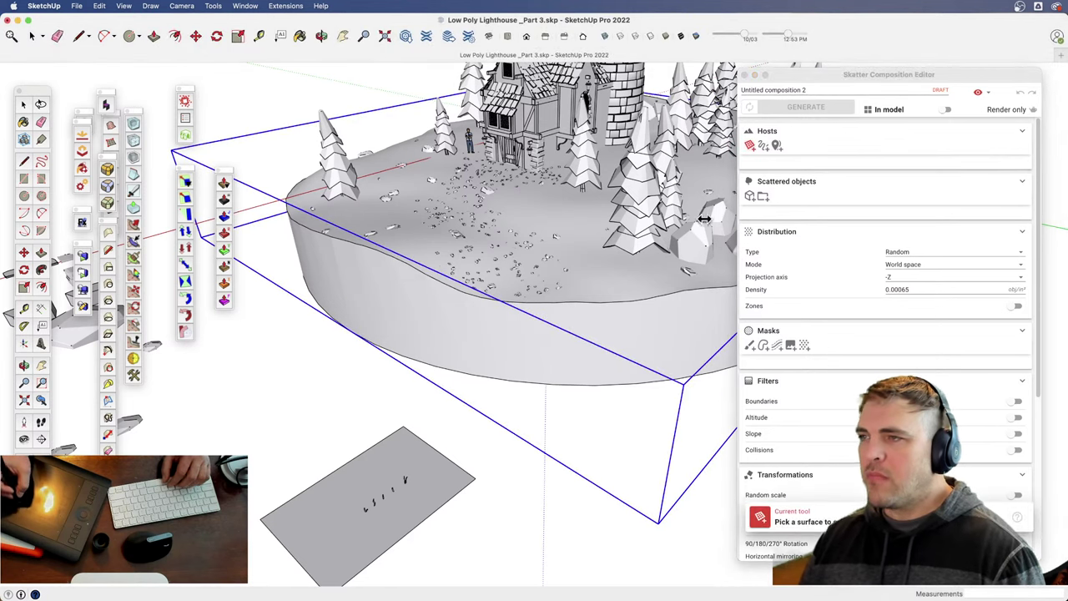
left_click(613, 275)
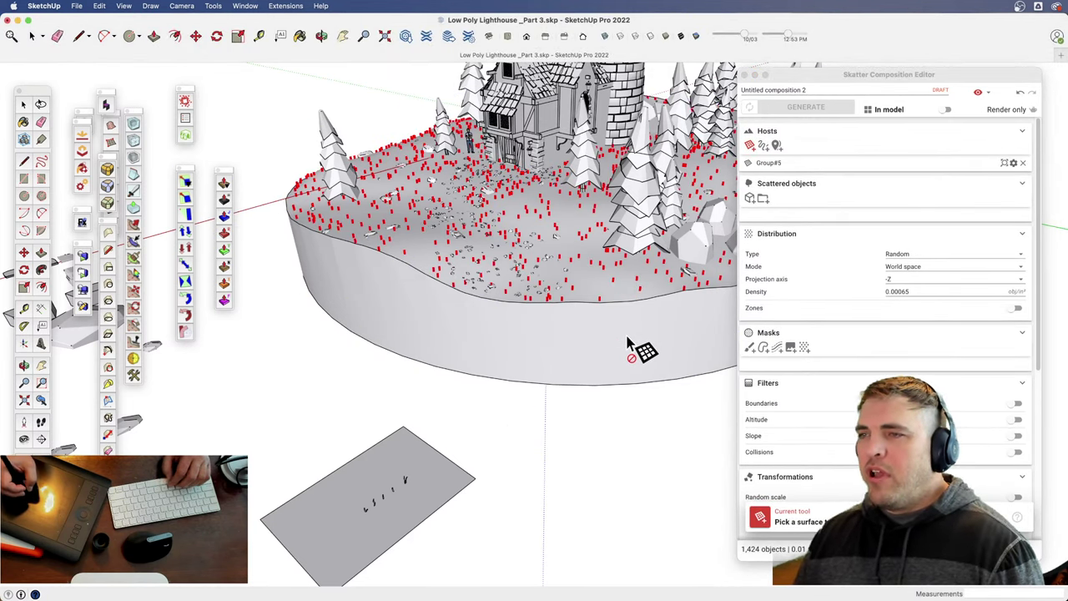
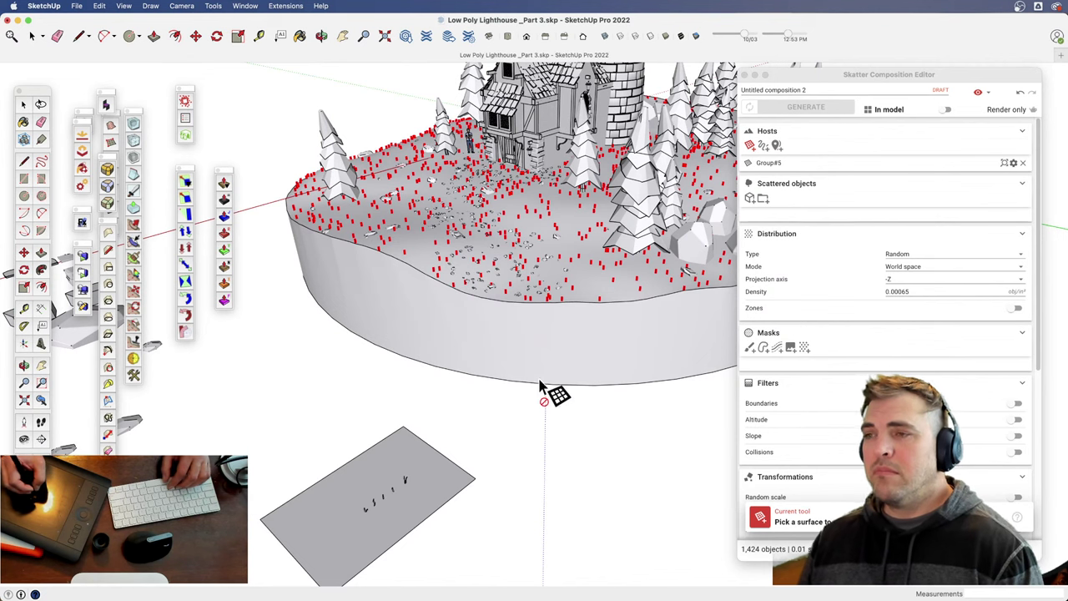
- Add all five grass components as scattered objects and generate the composition
left_click(750, 199)
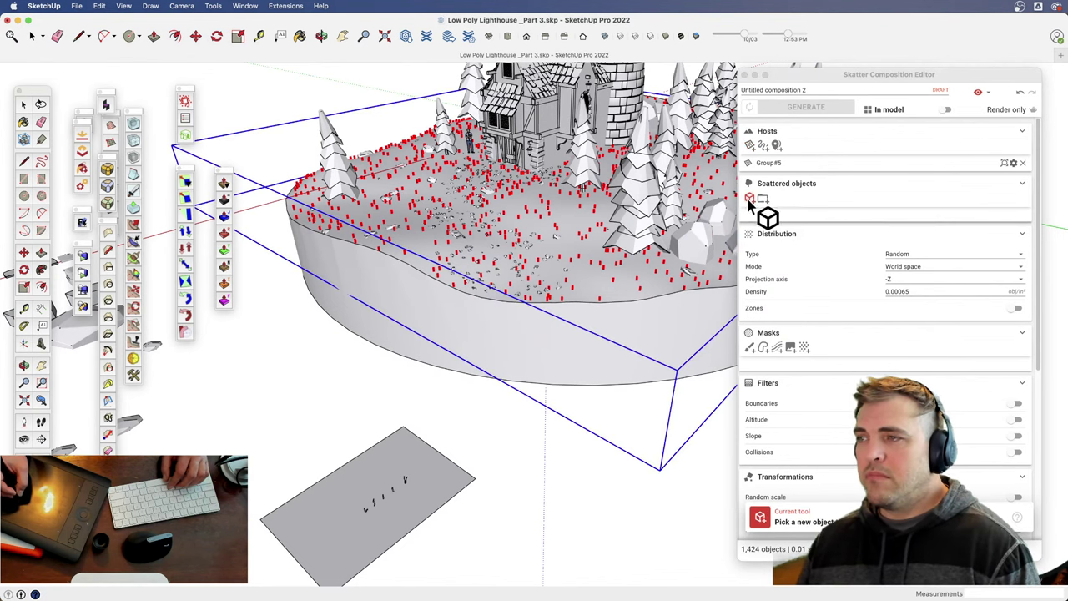
left_click(371, 521)
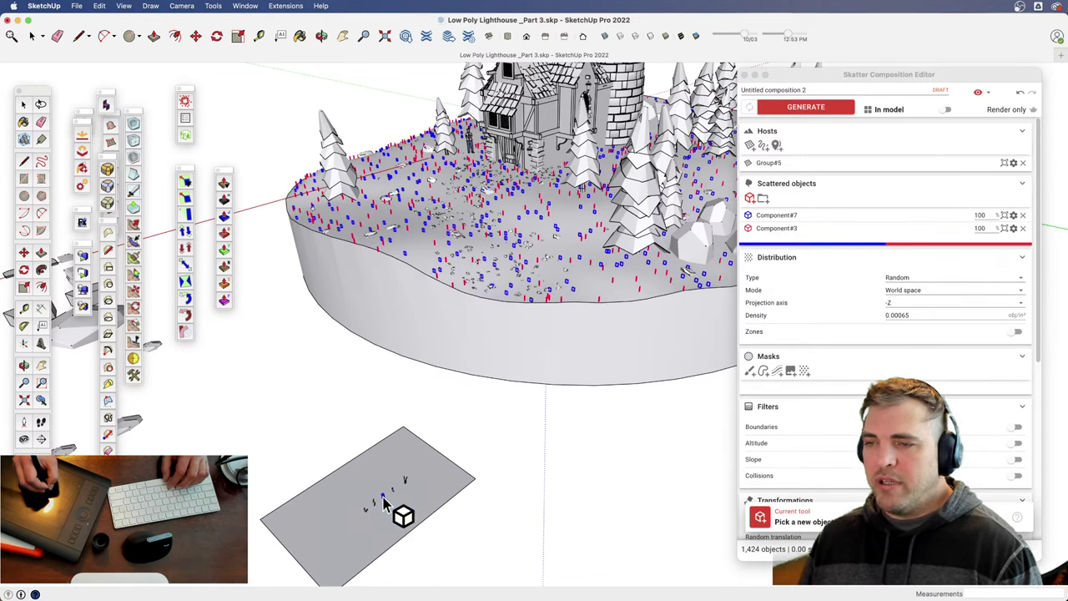
left_click(394, 498)
left_click(393, 493)
left_click(405, 481)
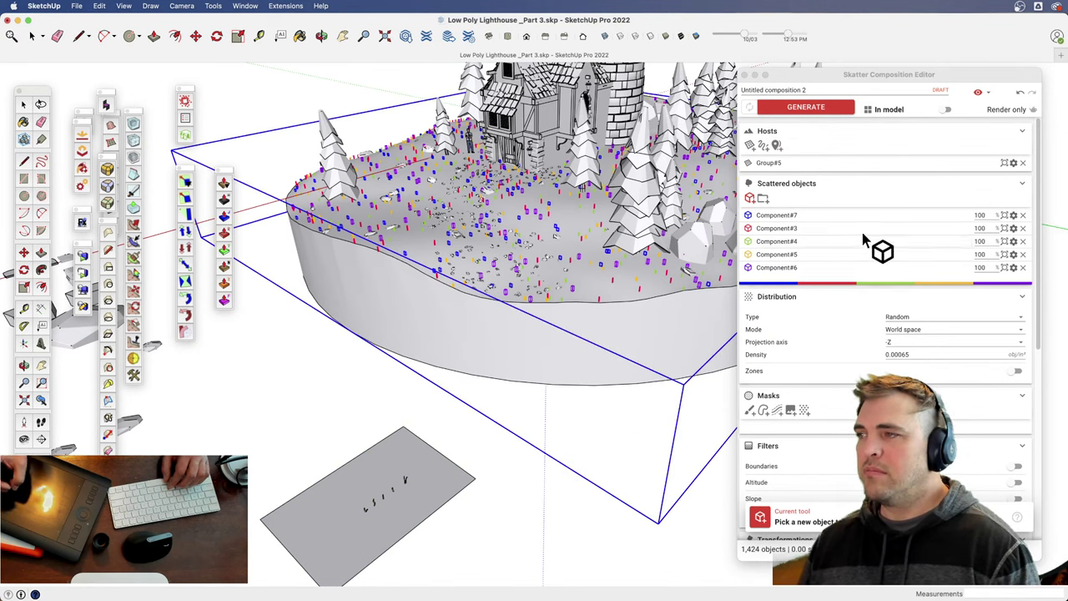
left_click(1040, 320)
left_click_drag(1040, 320, 1040, 394)
left_click(806, 109)
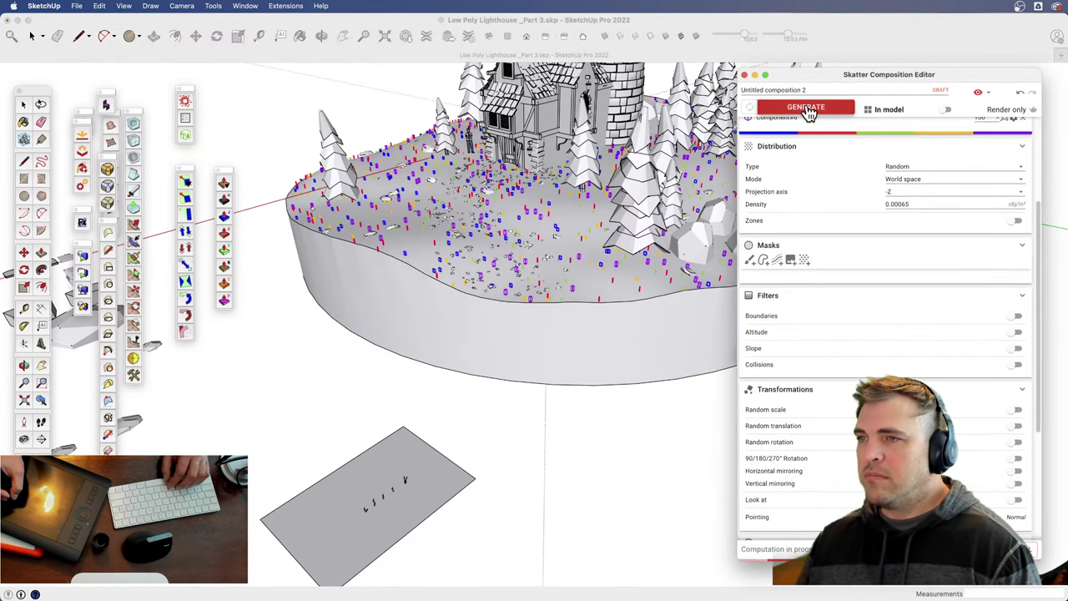
- Enable random scale, random translation, random rotation and horizontal mirroring for the scattered grass
scroll(1001, 317, "down", 3)
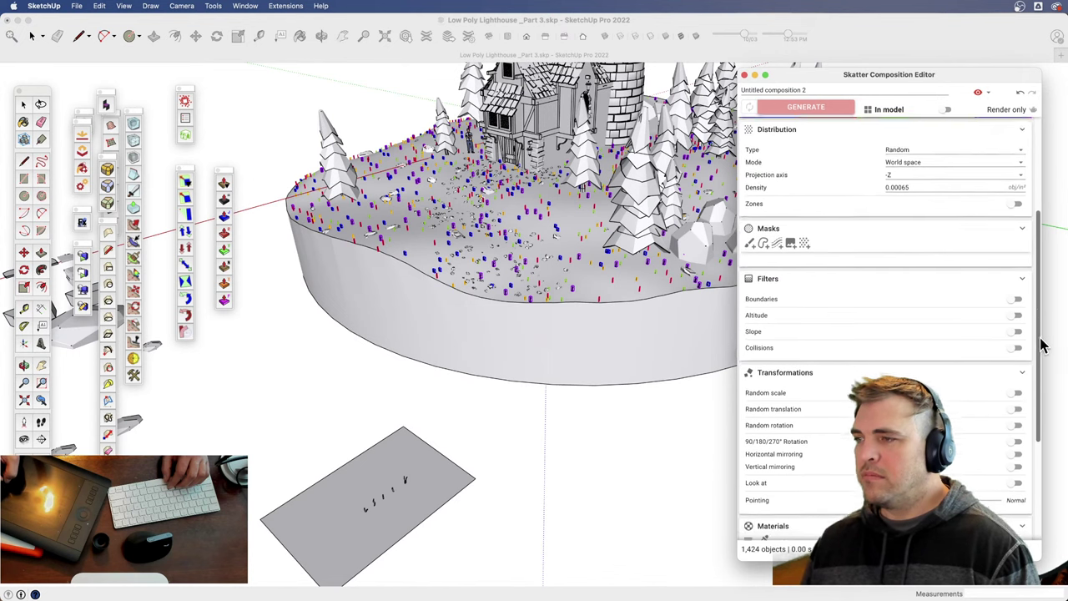
left_click(1017, 316)
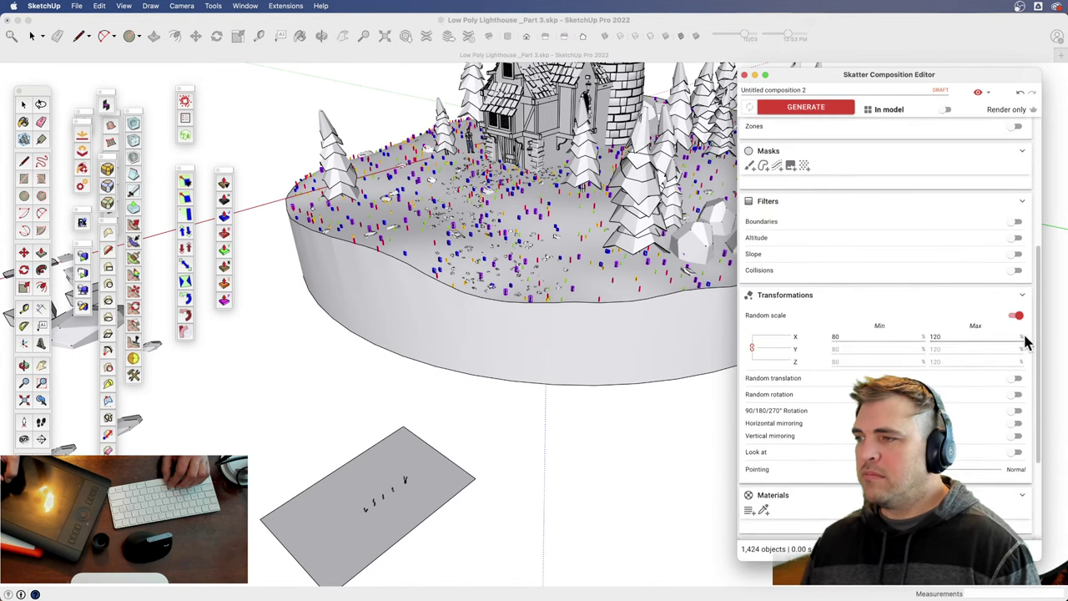
left_click(1016, 379)
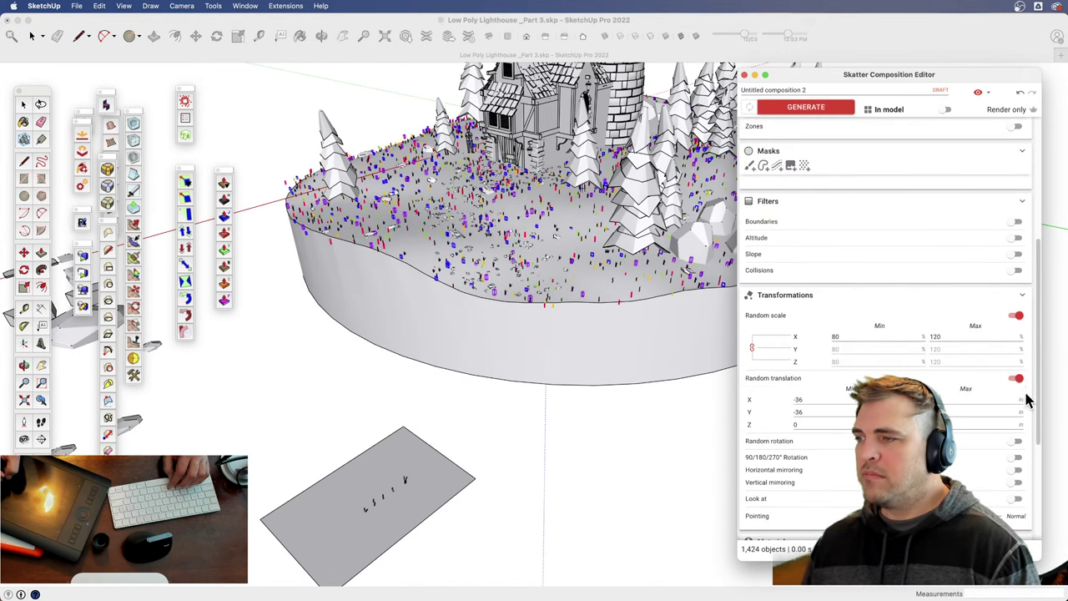
left_click(1018, 442)
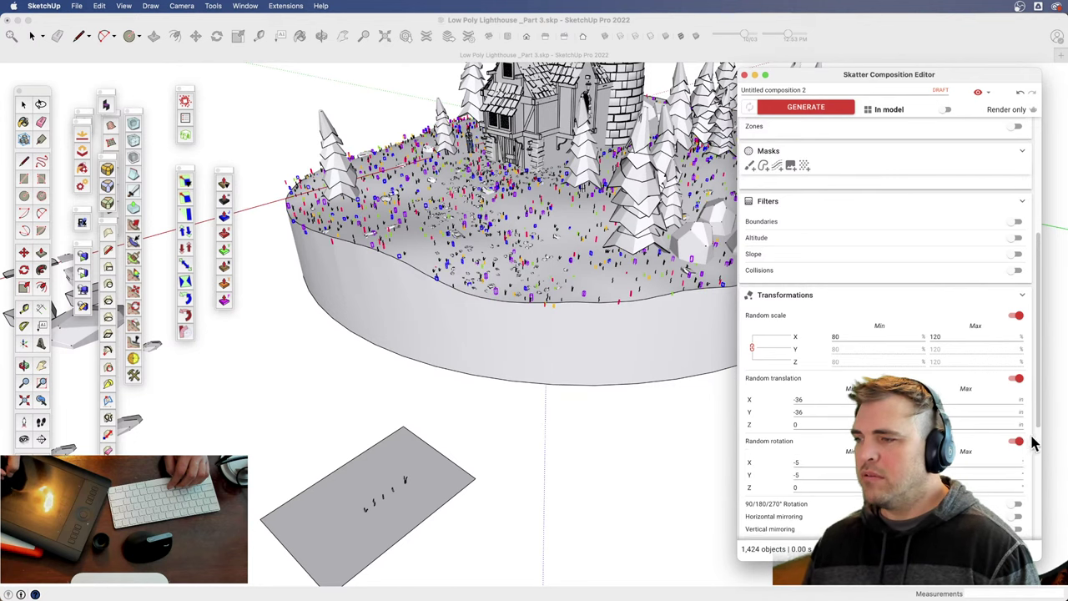
left_click(1019, 518)
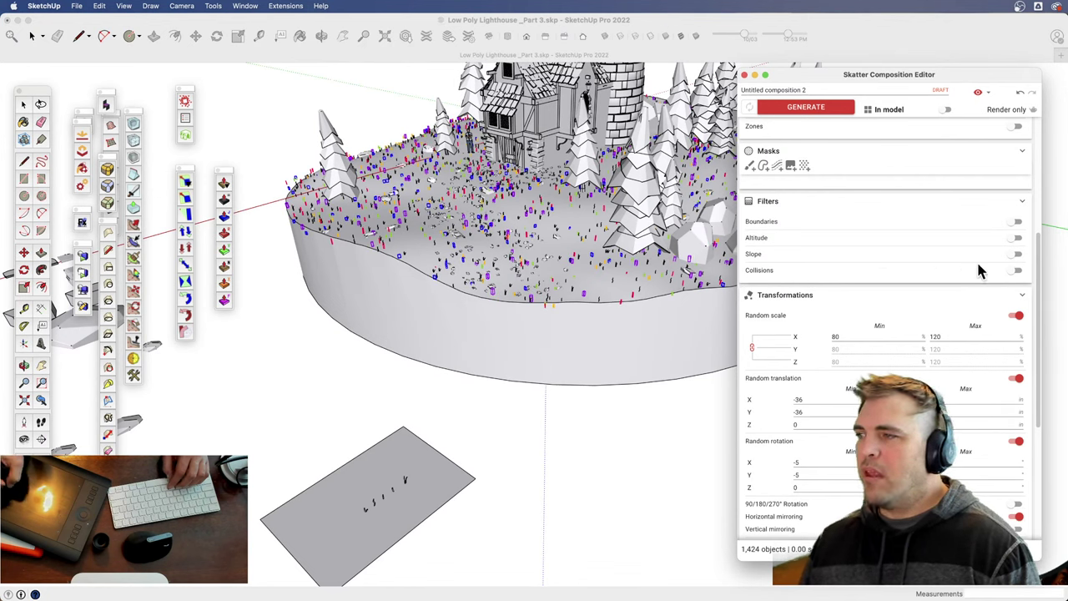
- Reduce the scatter density to 0.00039 and regenerate the grass on the island
scroll(1039, 304, "up", 10)
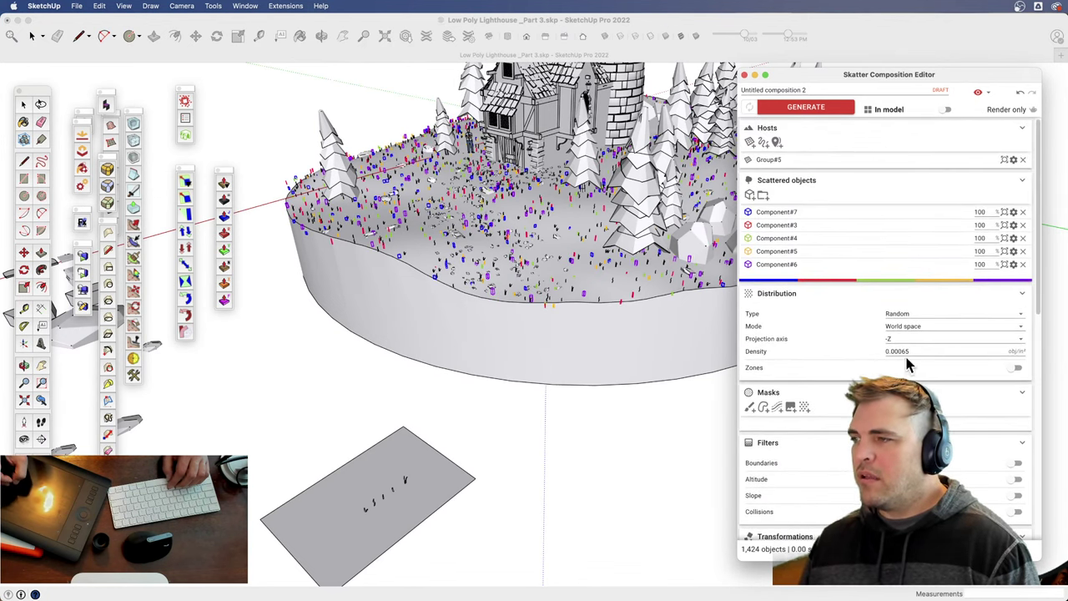
left_click_drag(887, 354, 867, 352)
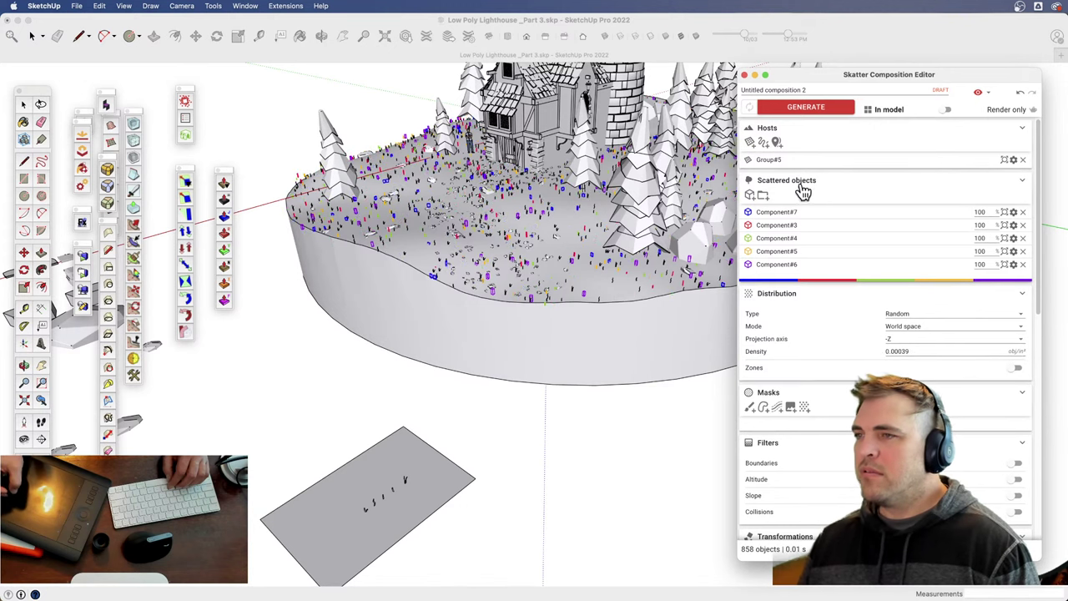
left_click(803, 108)
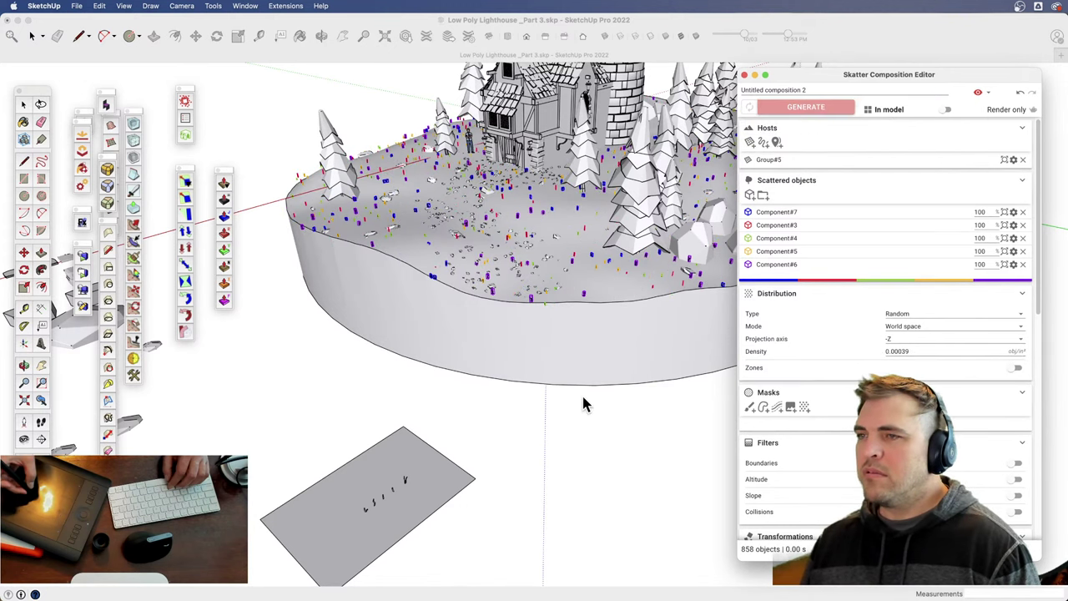
middle_click_drag(538, 428, 446, 436)
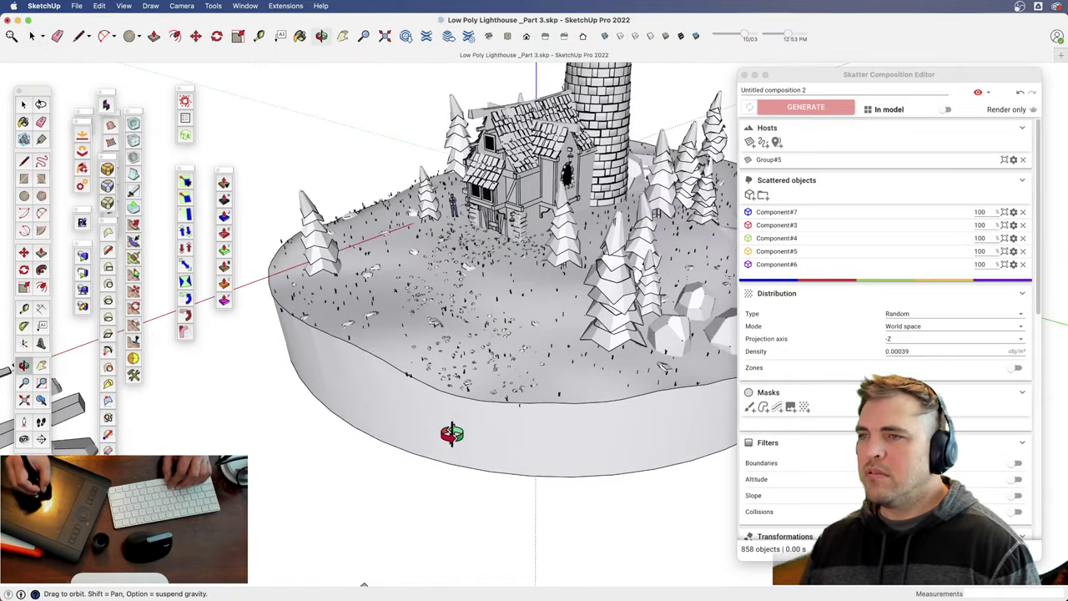
- Examine the scattered grass from ground level across the lawn in front of the house
scroll(645, 420, "up", 3)
left_click_drag(644, 421, 525, 148)
key("o")
left_click_drag(527, 521, 553, 441)
key("h")
middle_click_drag(554, 440, 448, 434)
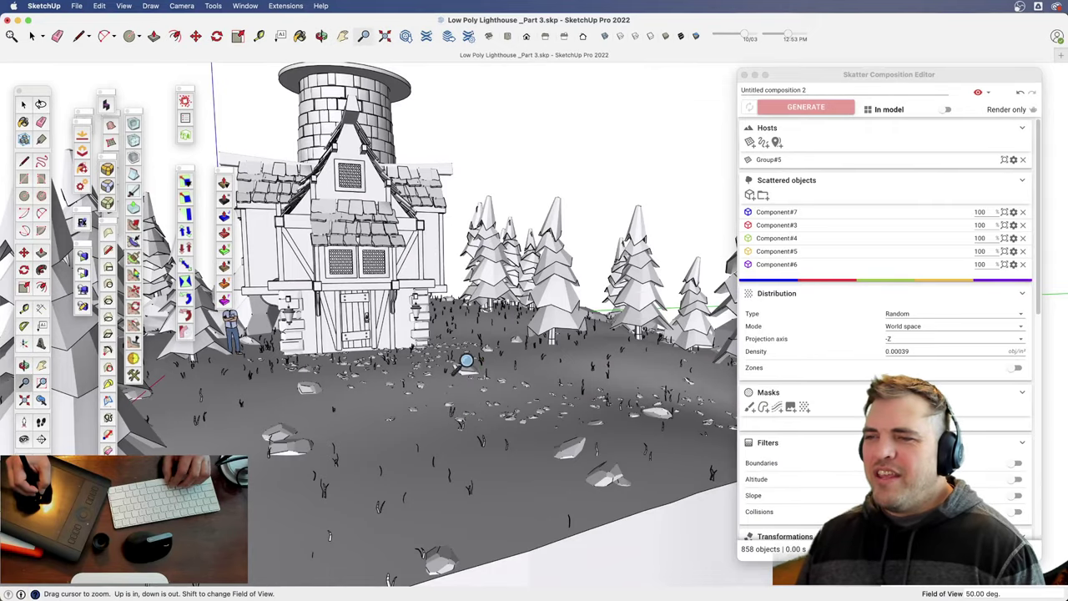
middle_click_drag(470, 362, 596, 359, "shift")
left_click_drag(596, 359, 295, 458)
key("z")
left_click_drag(455, 458, 472, 358)
key("h")
left_click_drag(492, 334, 474, 358)
key("o")
key("h")
left_click_drag(379, 425, 534, 338)
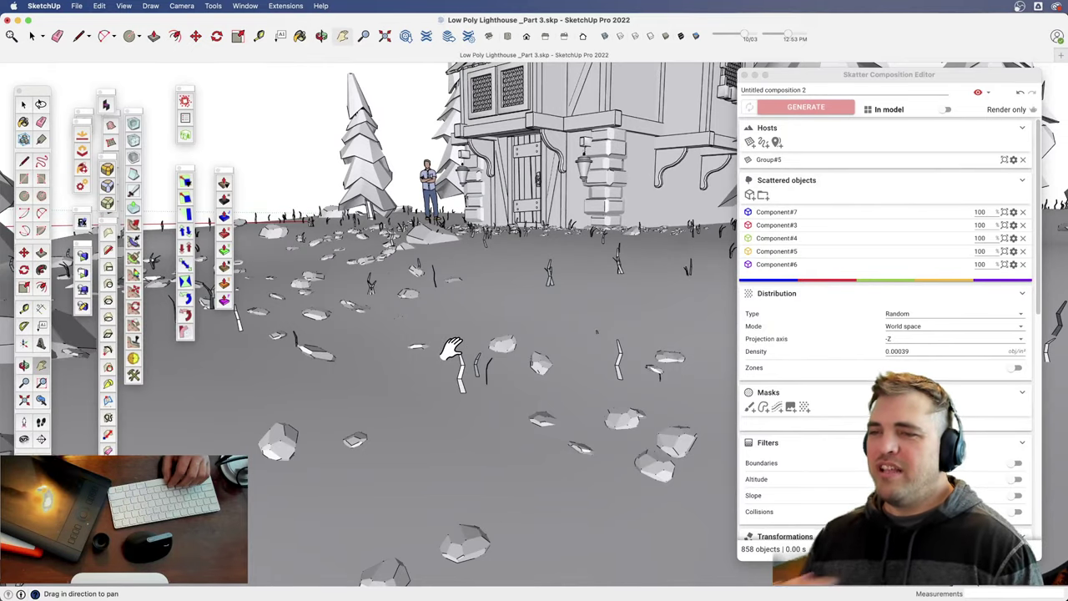
key("o")
key("h")
left_click_drag(541, 184, 494, 347)
- Inspect the timber beams on the house's front corner, including the geometry of the upper beam
scroll(525, 371, "up", 2)
left_click_drag(548, 240, 538, 179)
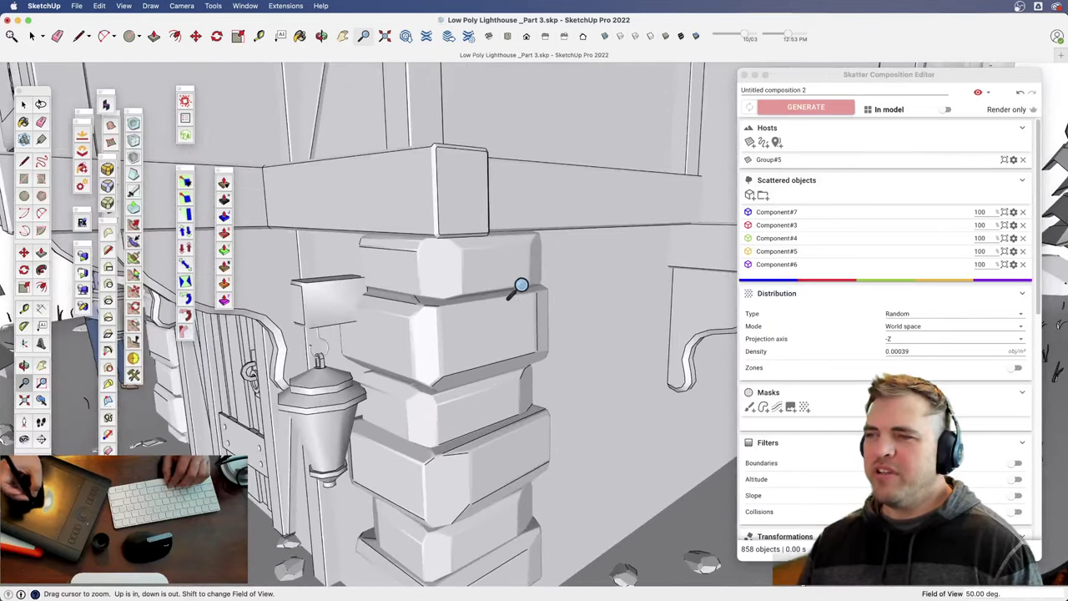
key("h")
left_click_drag(531, 347, 411, 452)
key("o")
left_click_drag(533, 259, 552, 390)
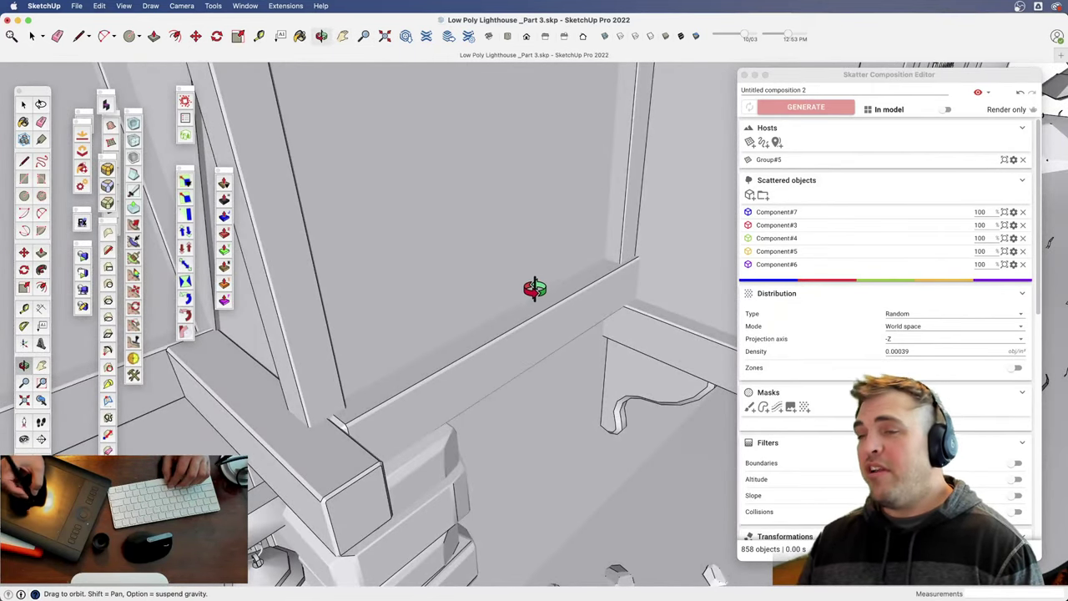
scroll(484, 338, "down", 6)
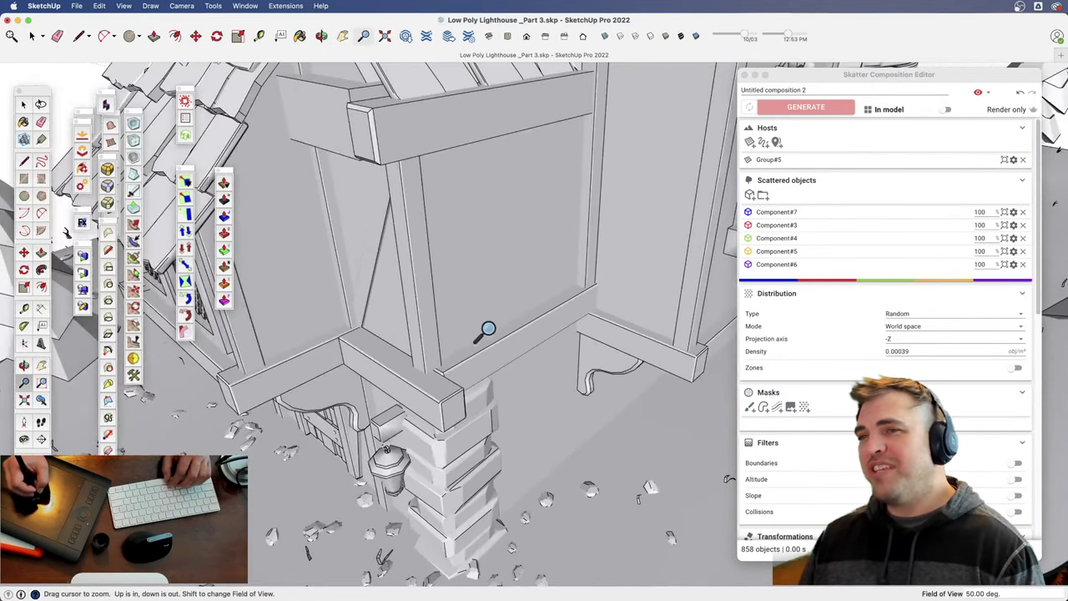
double_click(420, 146)
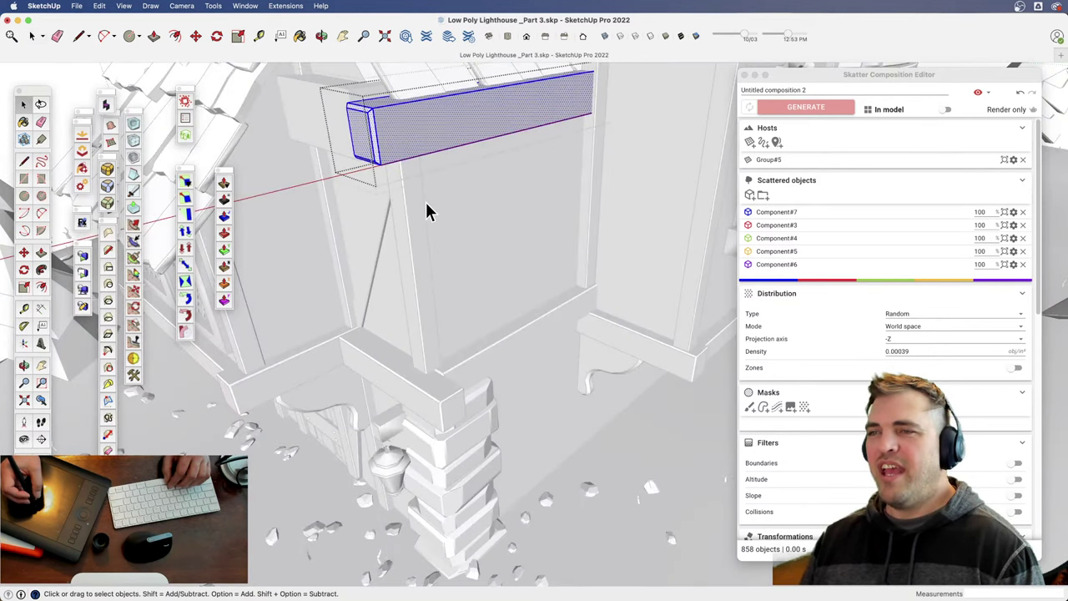
left_click(480, 248)
left_click(472, 302)
left_click(525, 322)
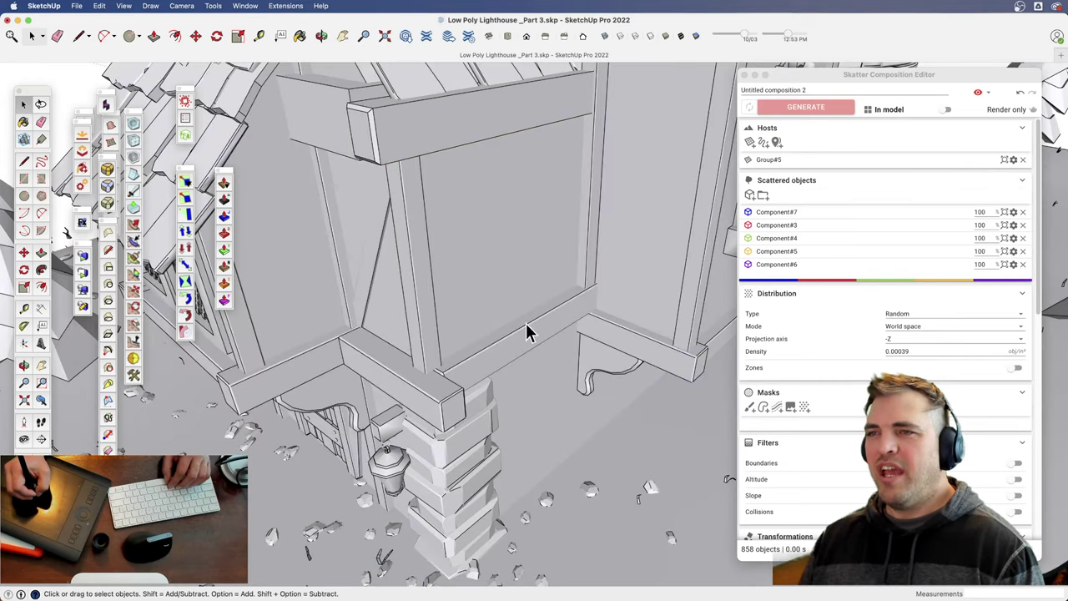
- Inspect the stacked corner stones beside the entrance lantern and the edges of one stone
key("o")
left_click_drag(460, 360, 459, 297)
key("z")
left_click_drag(484, 399, 488, 338)
key("h")
left_click_drag(486, 442, 505, 326)
middle_click_drag(496, 346, 477, 327)
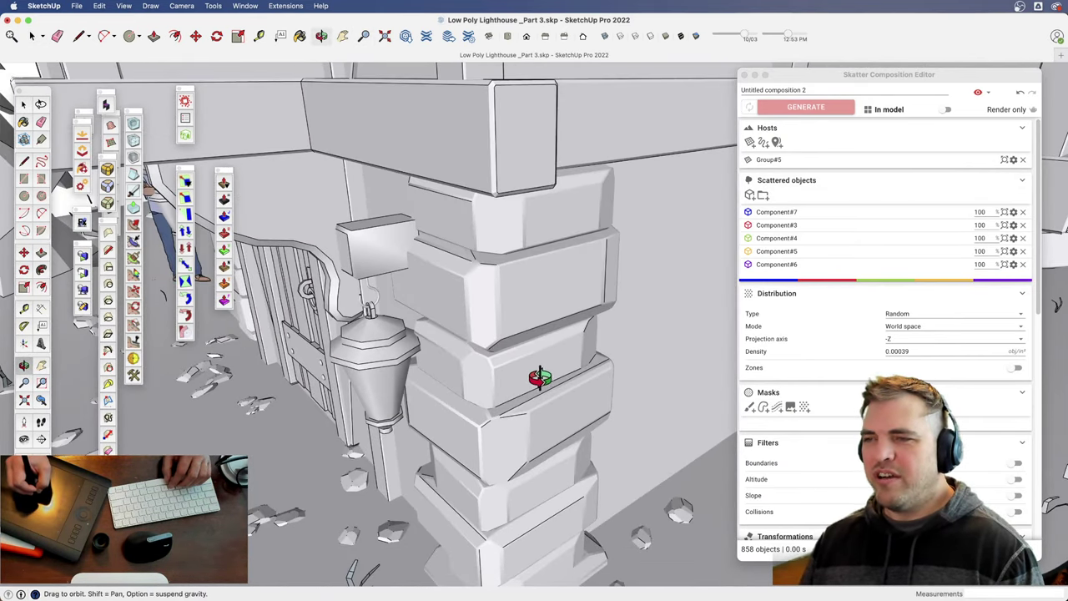
middle_click_drag(540, 377, 478, 313)
left_click(464, 305)
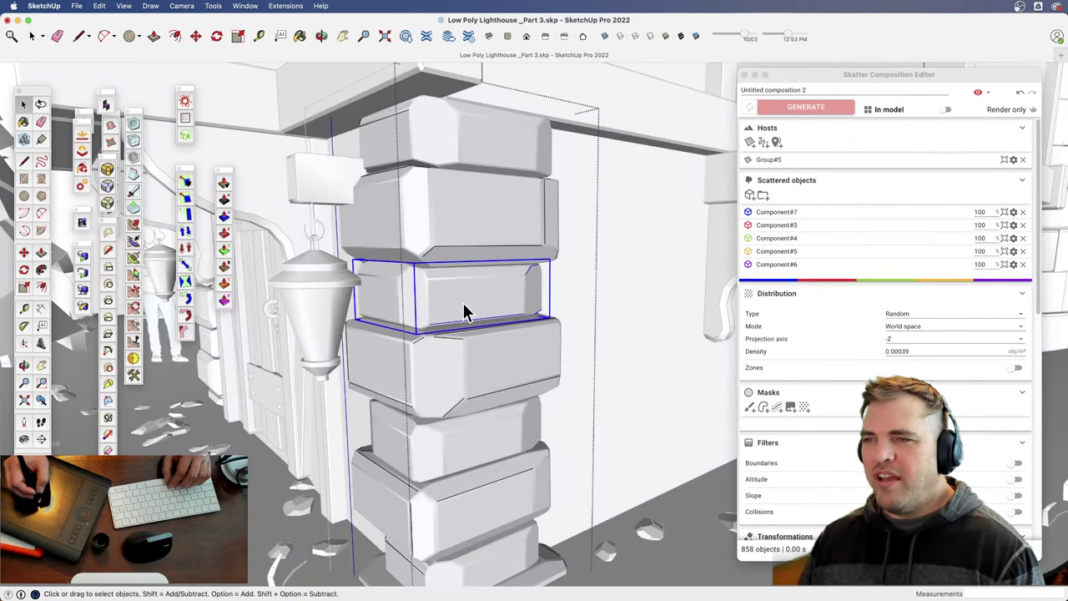
scroll(490, 288, "down", 5)
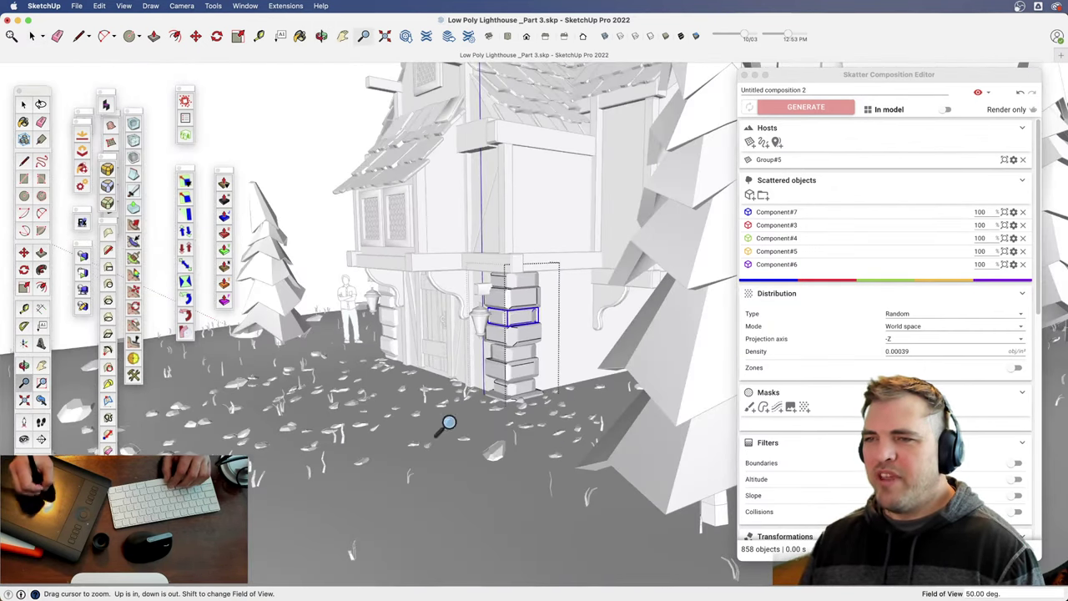
key("space")
left_click(311, 150)
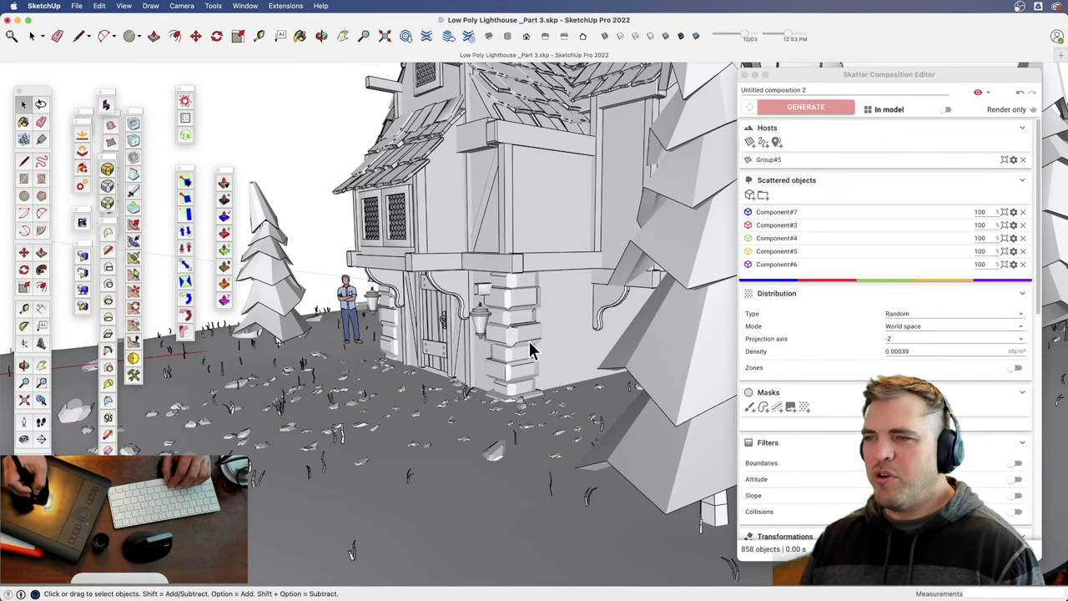
- Try to clear the edges from a blade in a grass clump in front of the house, and undo the erasure
middle_click_drag(496, 324, 540, 305, "shift")
middle_click_drag(464, 405, 464, 351)
middle_click_drag(452, 395, 422, 332)
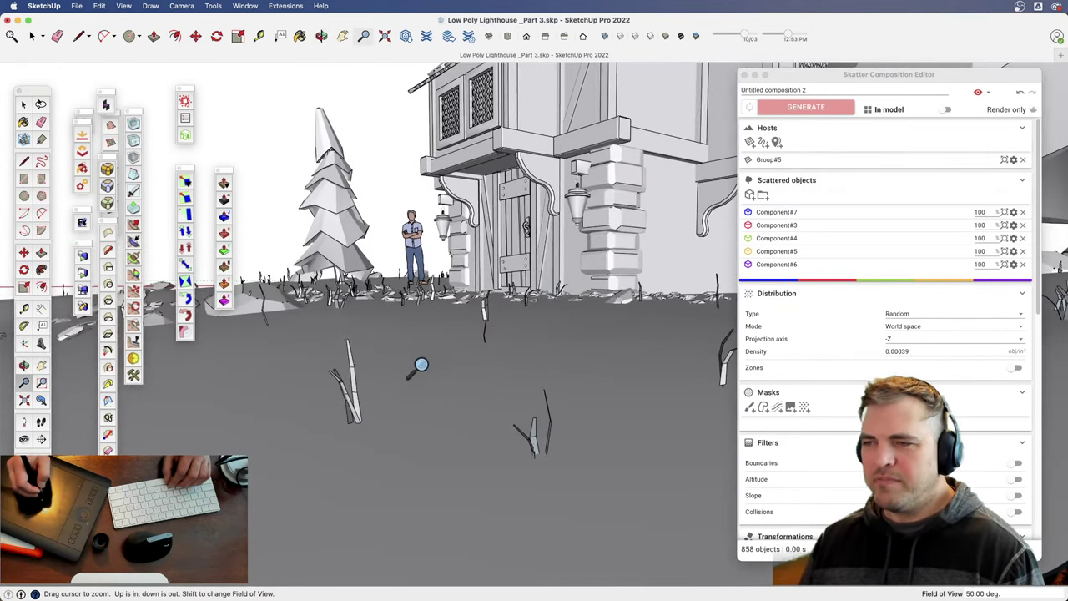
left_click(350, 388)
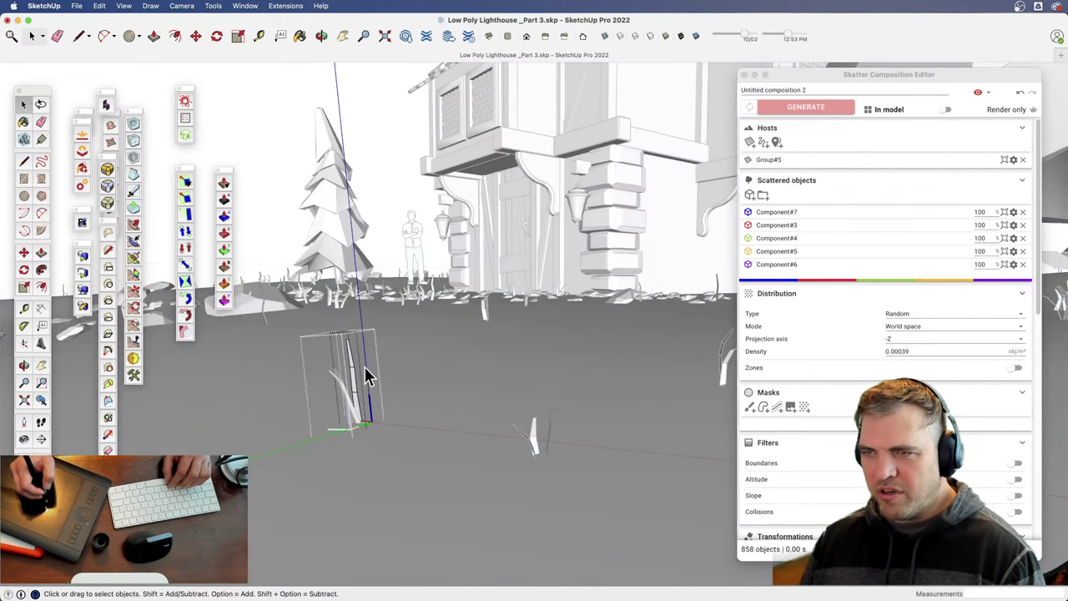
middle_click_drag(364, 377, 432, 338)
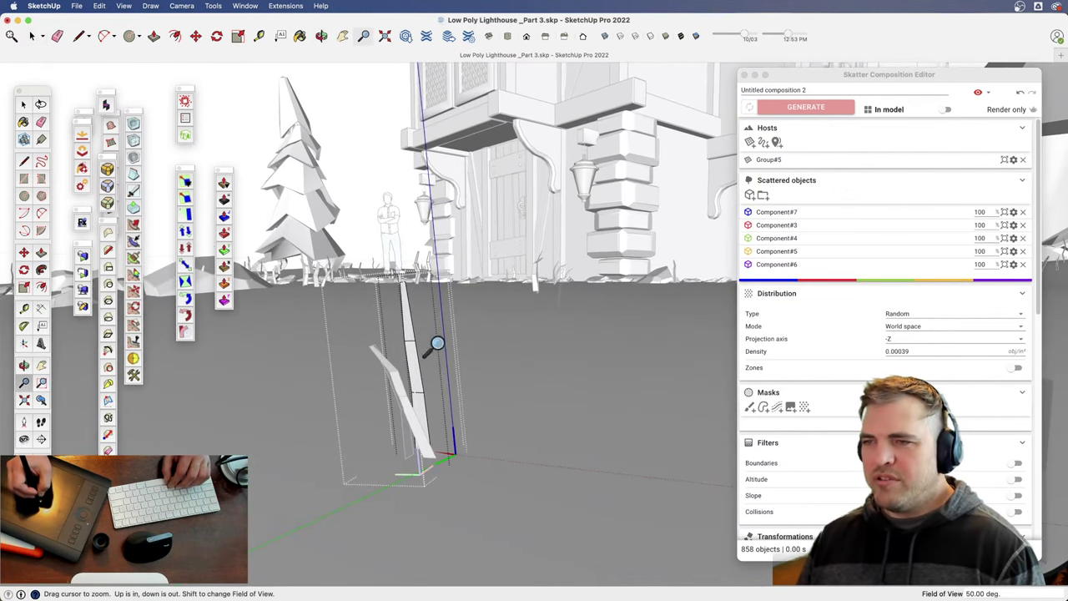
triple_click(410, 355)
key("z")
mouse_move(410, 371)
left_mouse_down()
mouse_move(406, 350)
mouse_move(379, 350)
mouse_move(390, 410)
left_mouse_up()
key("e")
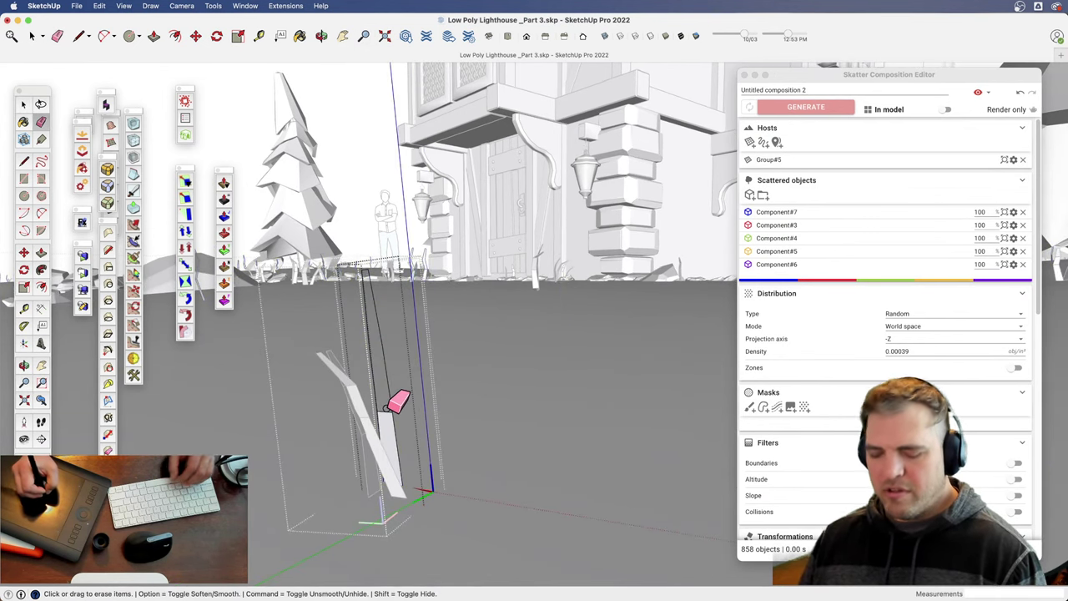
key("super+z")
key("alt")
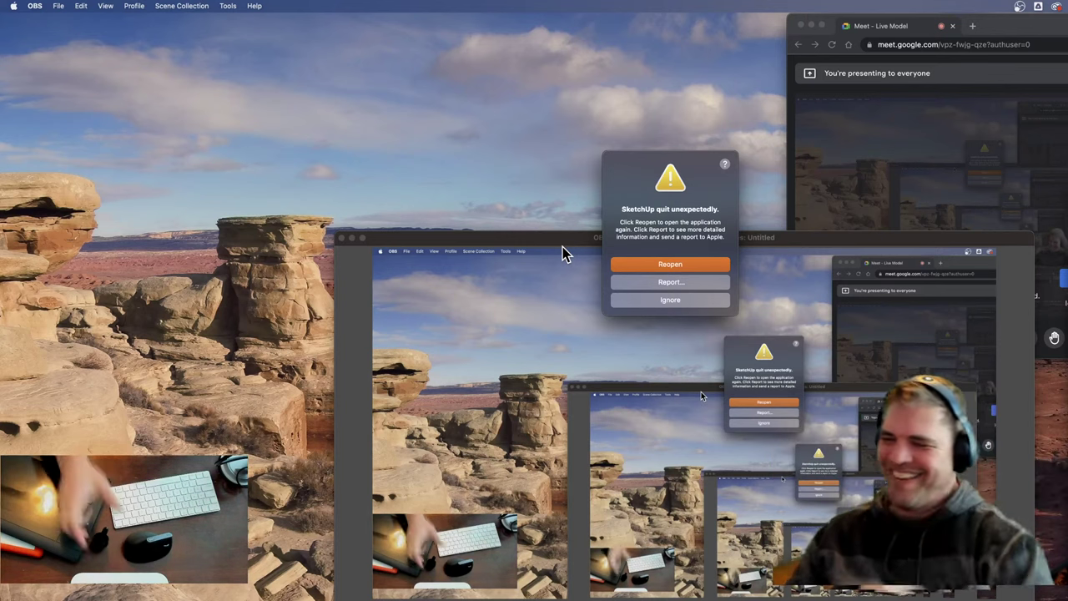
- Reopen SketchUp without sending the error report and load the recovered version of Low Poly Lighthouse _Part 3
left_click(667, 265)
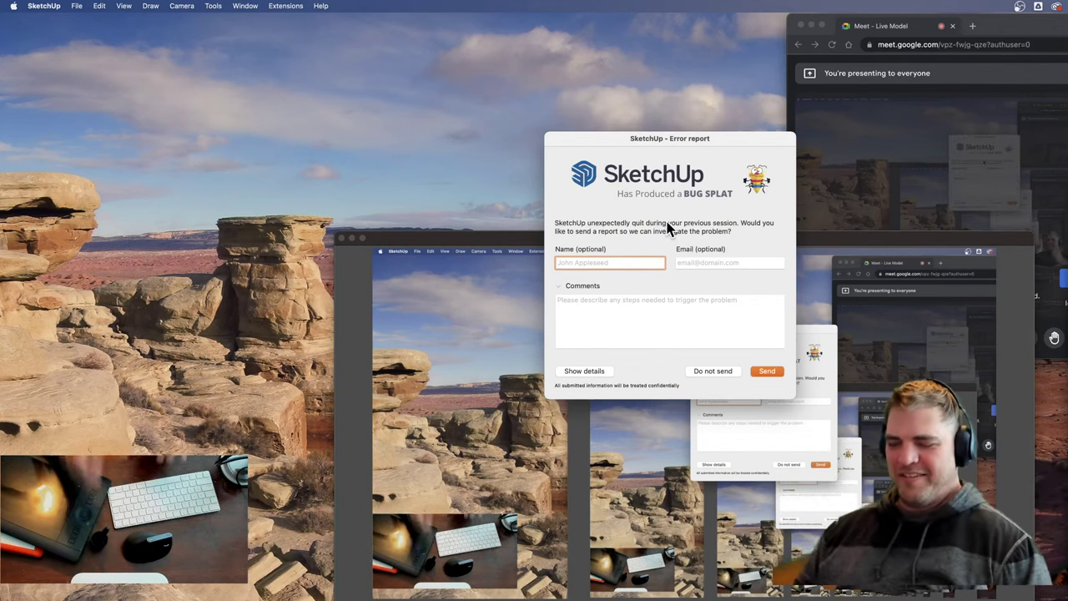
left_click(713, 371)
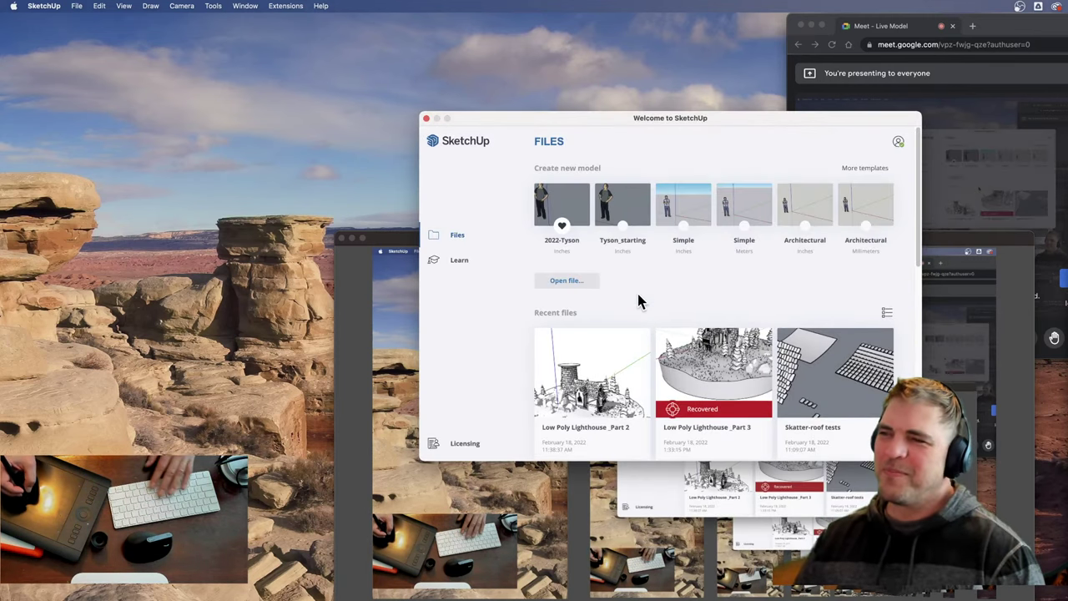
left_click(721, 373)
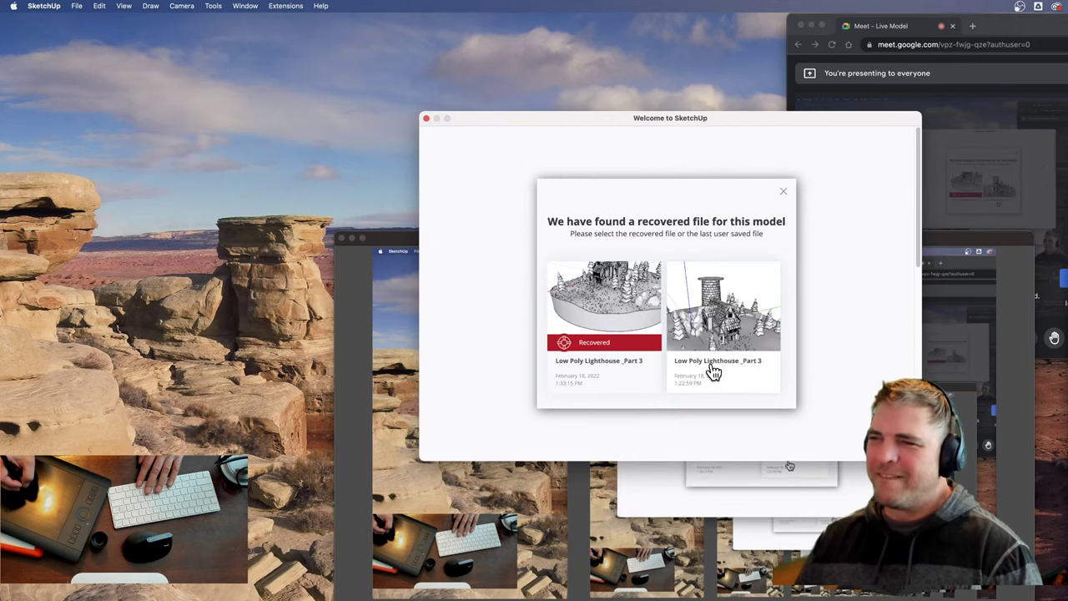
left_click(614, 307)
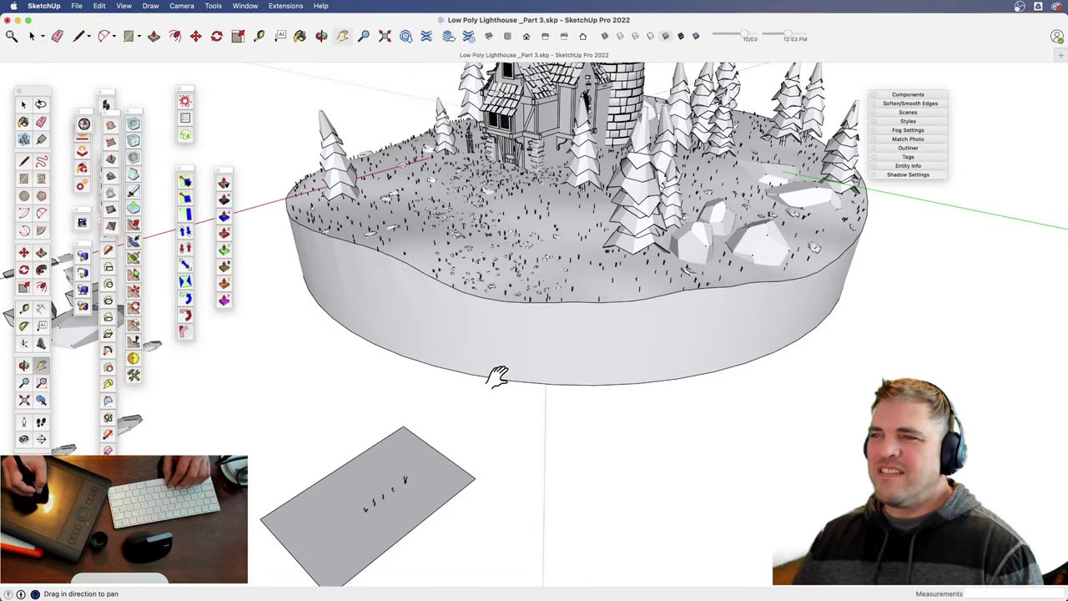
- Open the small single-blade grass component at the island's front edge, soften its edges at 36 degrees and hide its outline edges
middle_click_drag(488, 362, 488, 379, "shift")
key("z")
left_click_drag(488, 380, 529, 219)
left_click_drag(496, 435, 438, 533)
middle_click_drag(442, 509, 467, 417)
middle_click_drag(467, 418, 464, 258, "shift")
left_click_drag(493, 312, 524, 115)
middle_click_drag(510, 188, 507, 321, "shift")
left_click_drag(508, 298, 494, 225)
key("space")
middle_click_drag(406, 348, 522, 365)
left_click(322, 356)
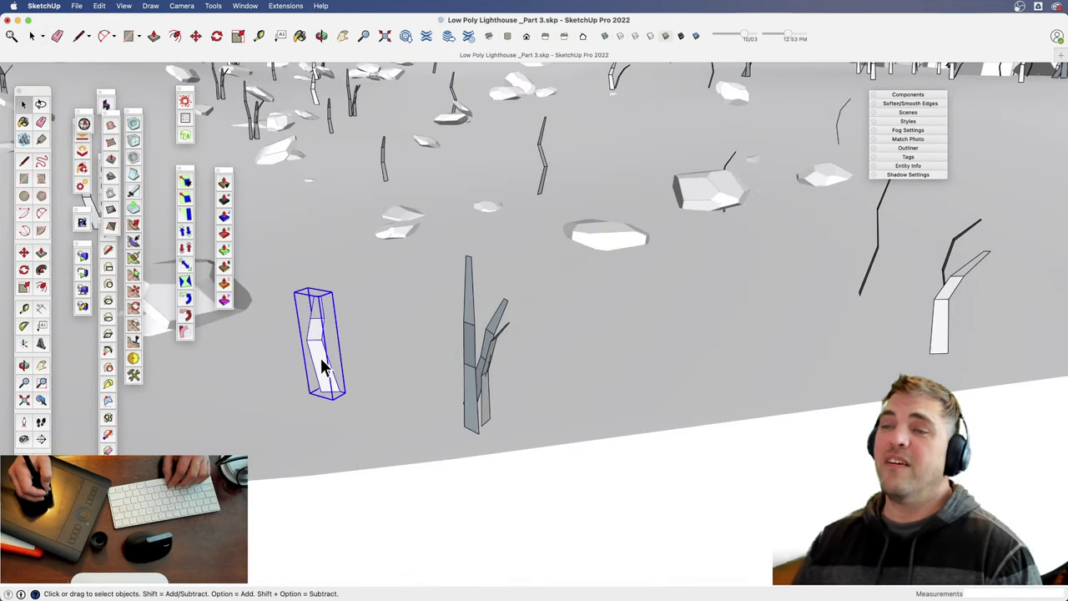
double_click(320, 354)
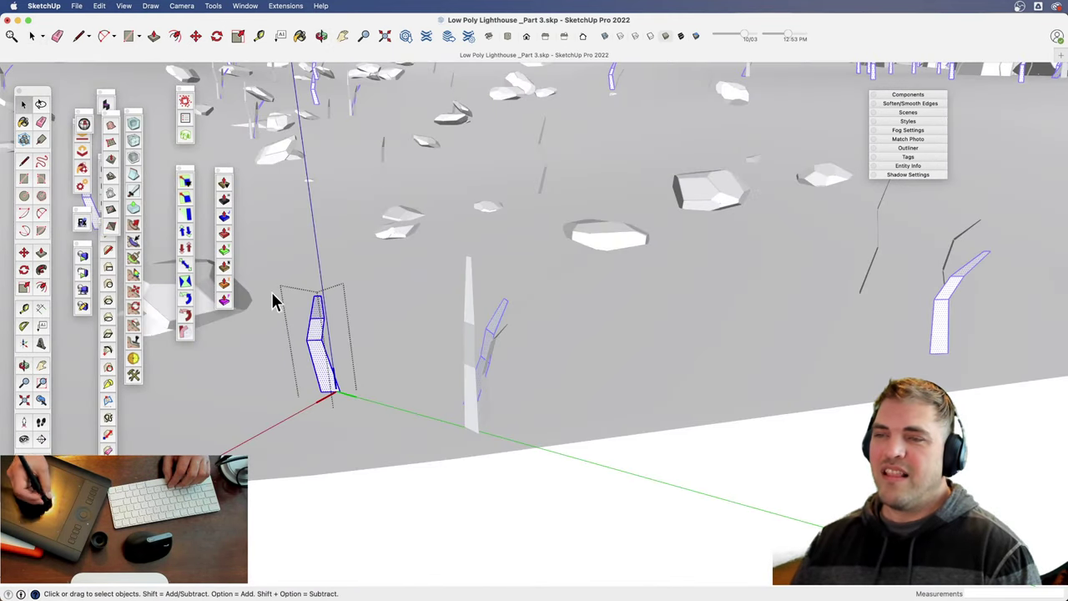
middle_click_drag(390, 371, 425, 380, "shift")
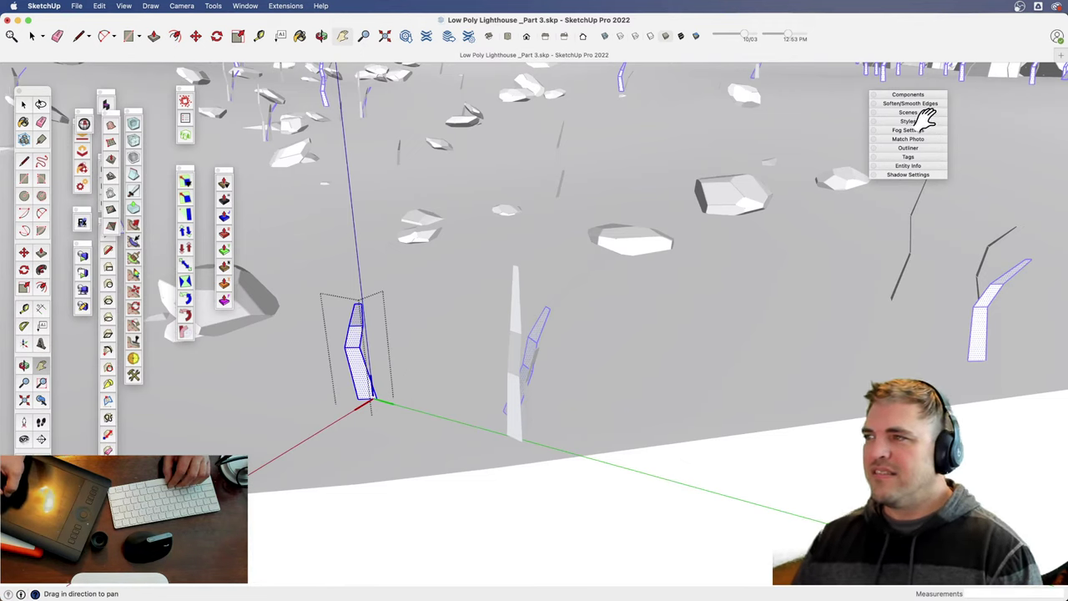
key("space")
left_click(918, 103)
left_click(840, 133)
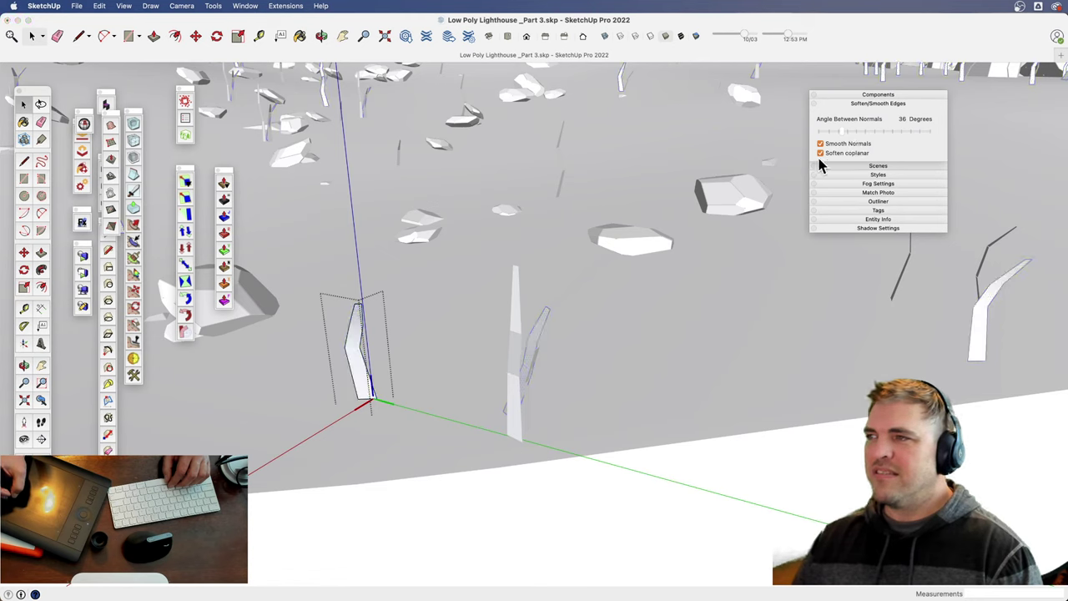
key("e")
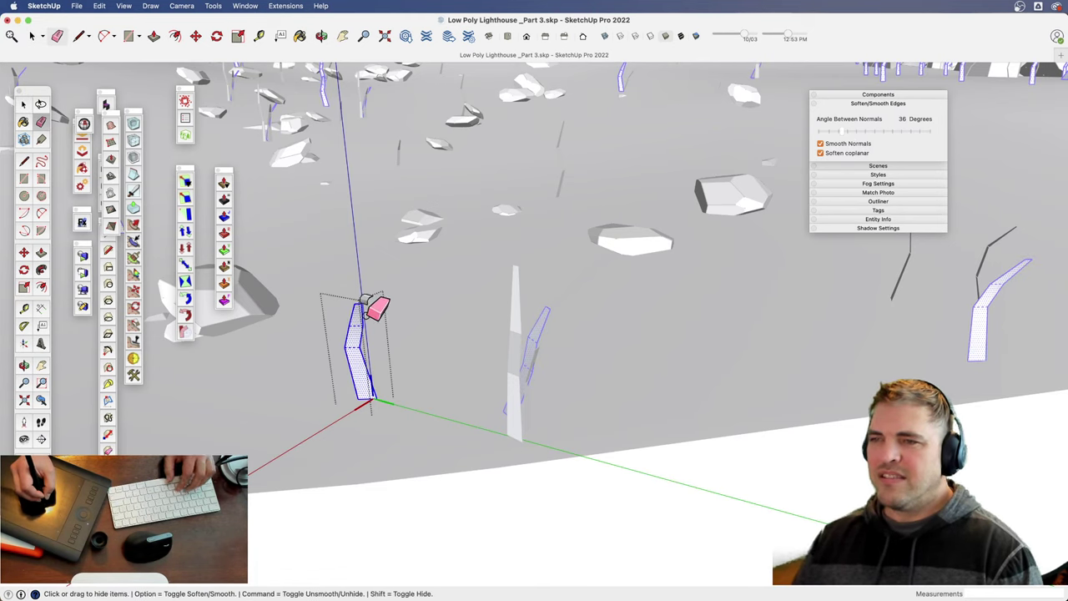
mouse_move(368, 336)
left_mouse_down("shift")
mouse_move(362, 365)
mouse_move(348, 365)
mouse_move(357, 335)
left_mouse_up("shift")
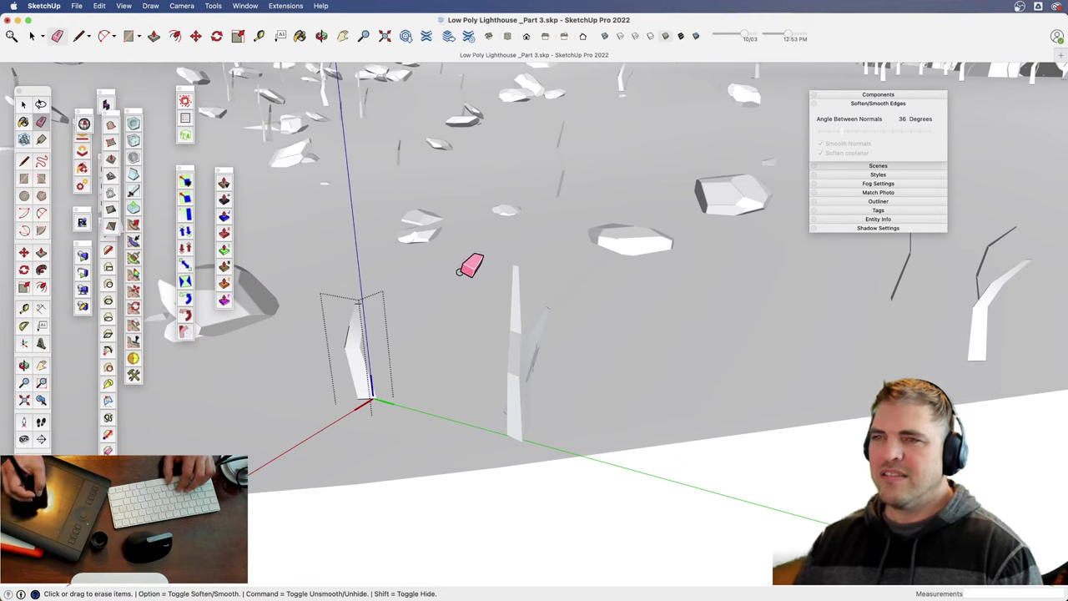
- Open the tall blade in the neighbouring grass clump, set its edge softening to 20 degrees and hide its edges
key("space")
double_click(517, 352)
triple_click(517, 352)
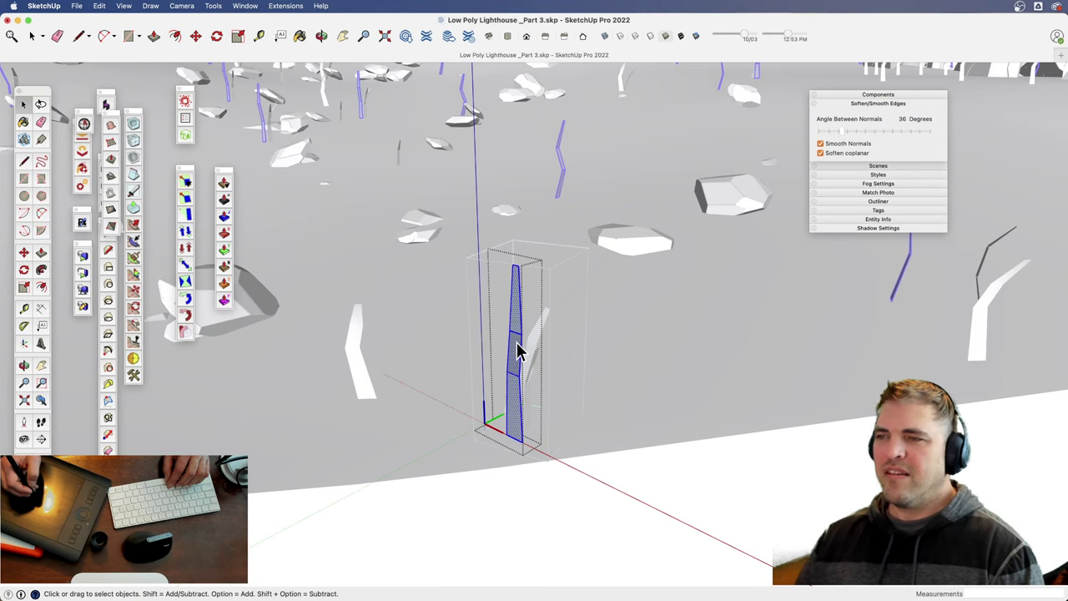
left_click(834, 129)
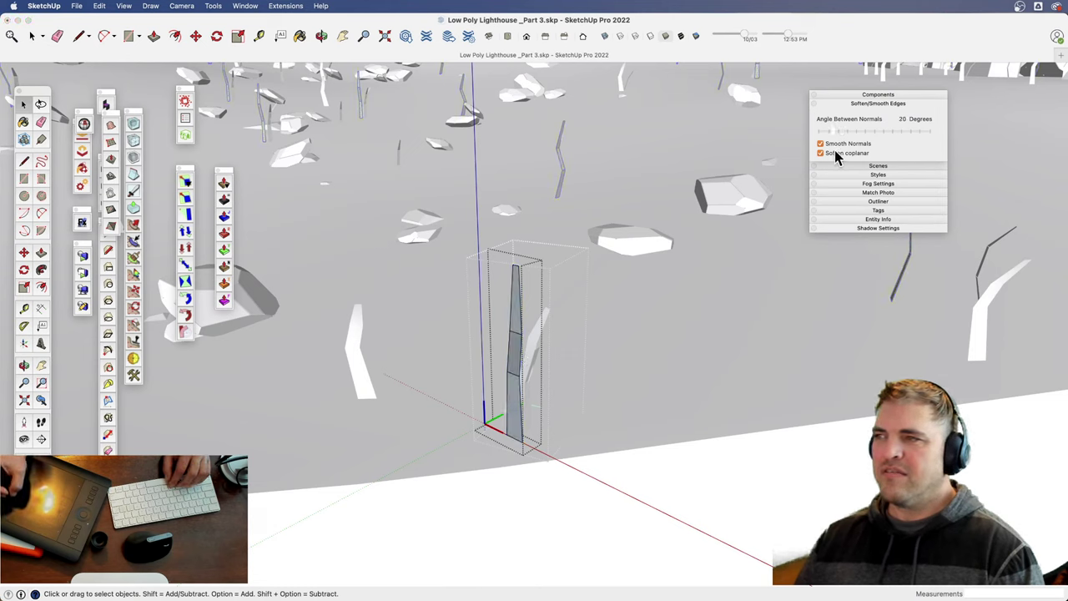
triple_click(517, 335)
key("e")
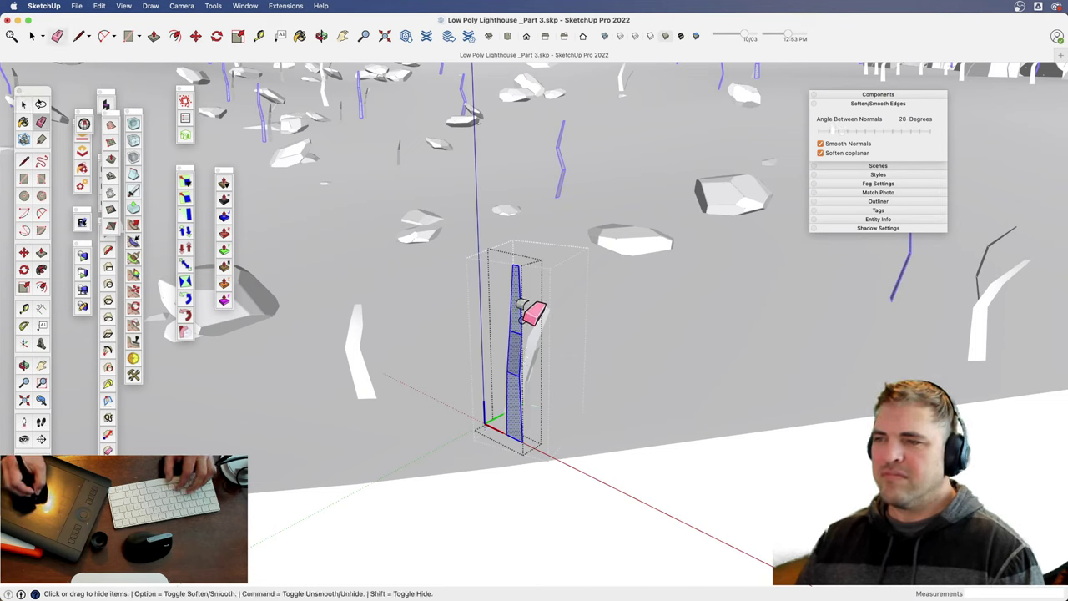
mouse_move(520, 323)
left_mouse_down("shift")
mouse_move(511, 342)
mouse_move(532, 347)
left_mouse_up("shift")
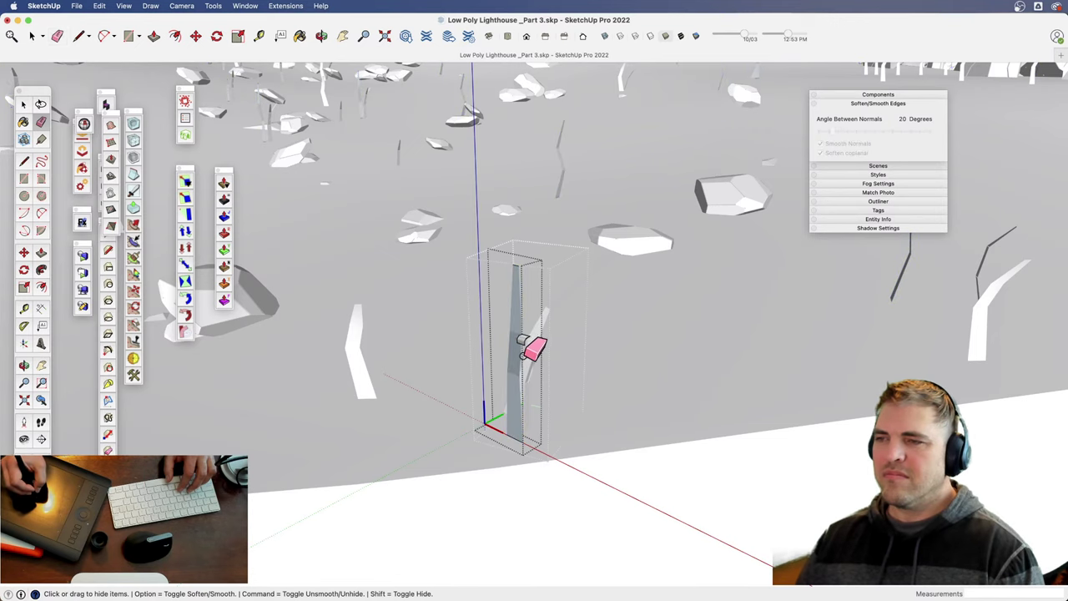
- Hide the edges of the short blade in the same grass clump and leave the component
key("space")
mouse_move(548, 369)
middle_mouse_down()
mouse_move(476, 381)
mouse_move(491, 349)
mouse_move(536, 338)
mouse_move(529, 298)
mouse_move(512, 406)
mouse_move(524, 386)
middle_mouse_up()
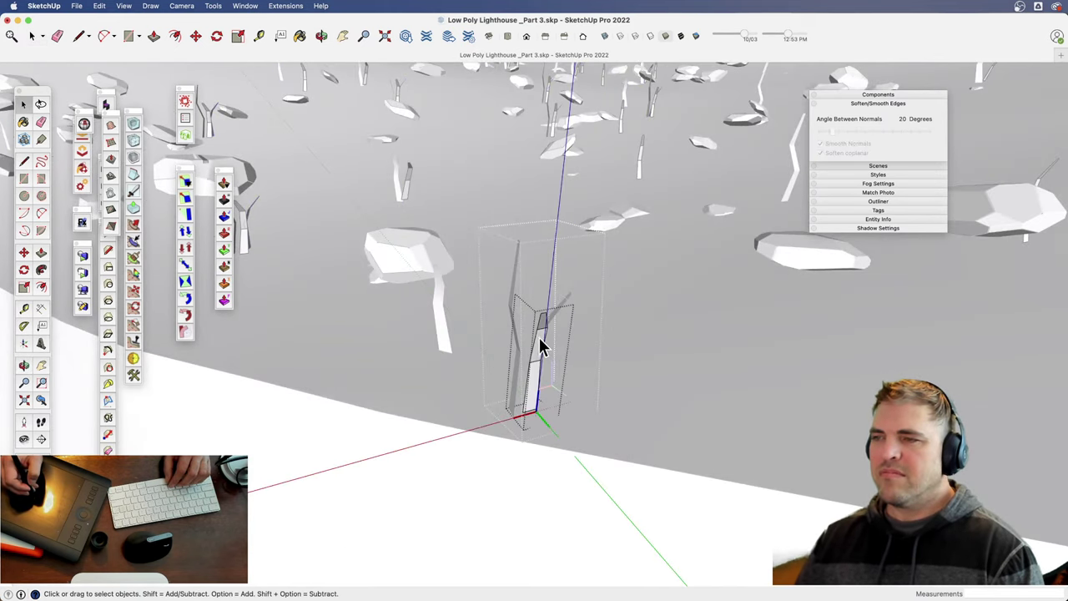
triple_click(542, 342)
key("e")
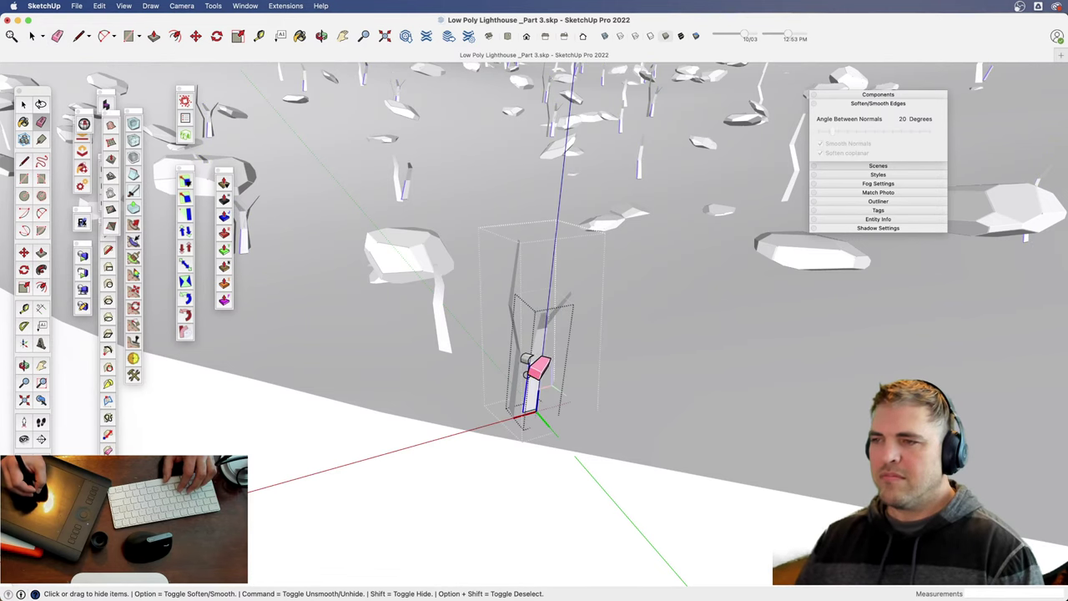
key("space")
scroll(526, 440, "down", 3)
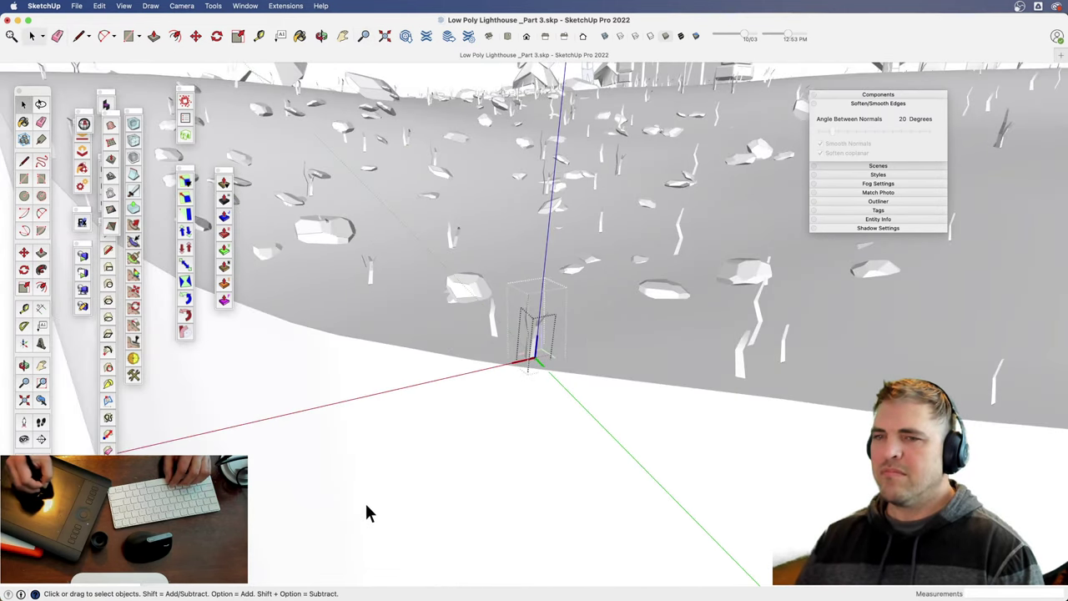
scroll(501, 275, "down", 2)
middle_click_drag(501, 275, 441, 428)
scroll(572, 386, "down", 3)
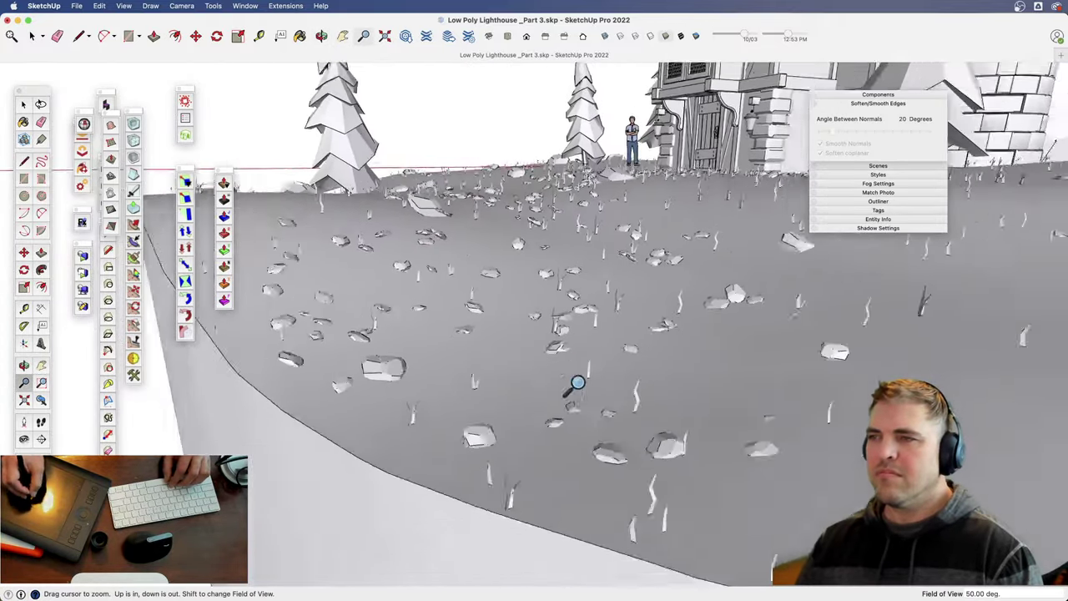
middle_click_drag(547, 383, 670, 470)
scroll(536, 436, "down", 2)
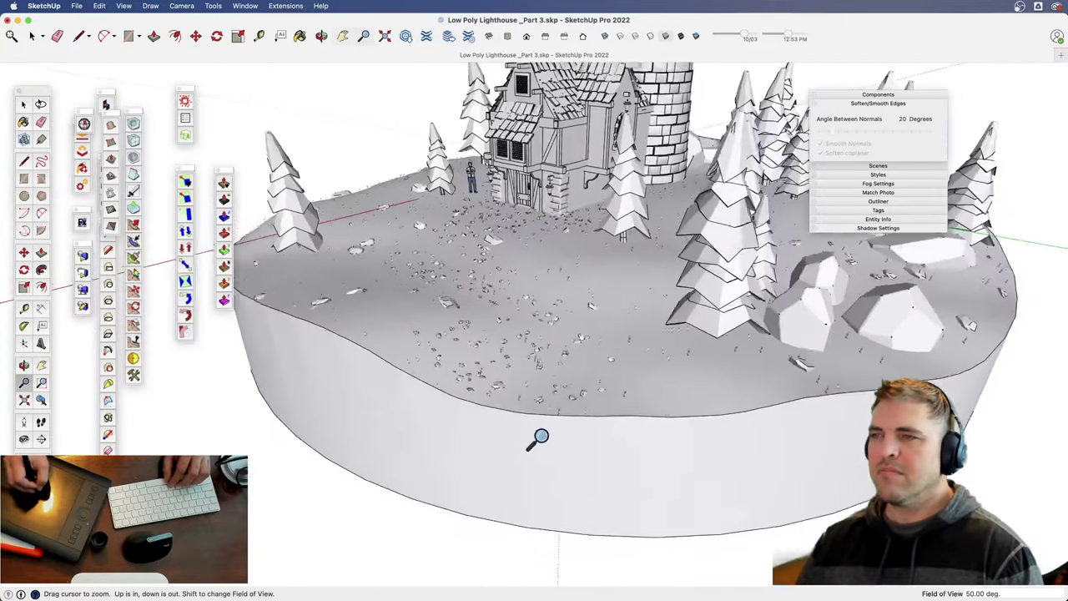
- Look over the grass and stones scattered across the island from several sides
middle_click_drag(536, 436, 538, 255, "shift")
key("z")
key("h")
left_click_drag(525, 281, 527, 327)
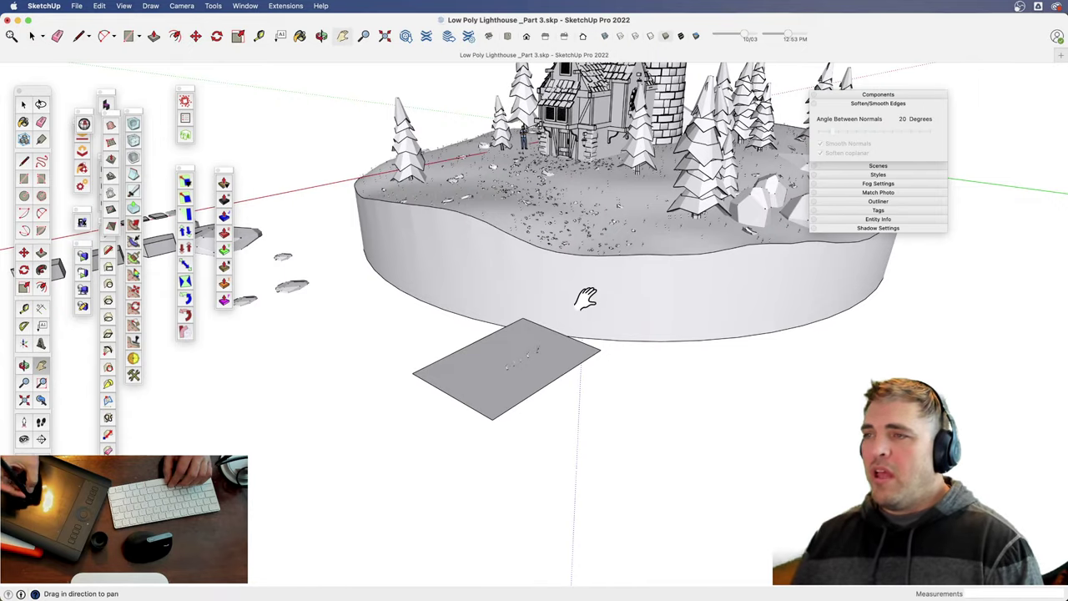
middle_click_drag(585, 298, 701, 405)
scroll(569, 331, "down", 2)
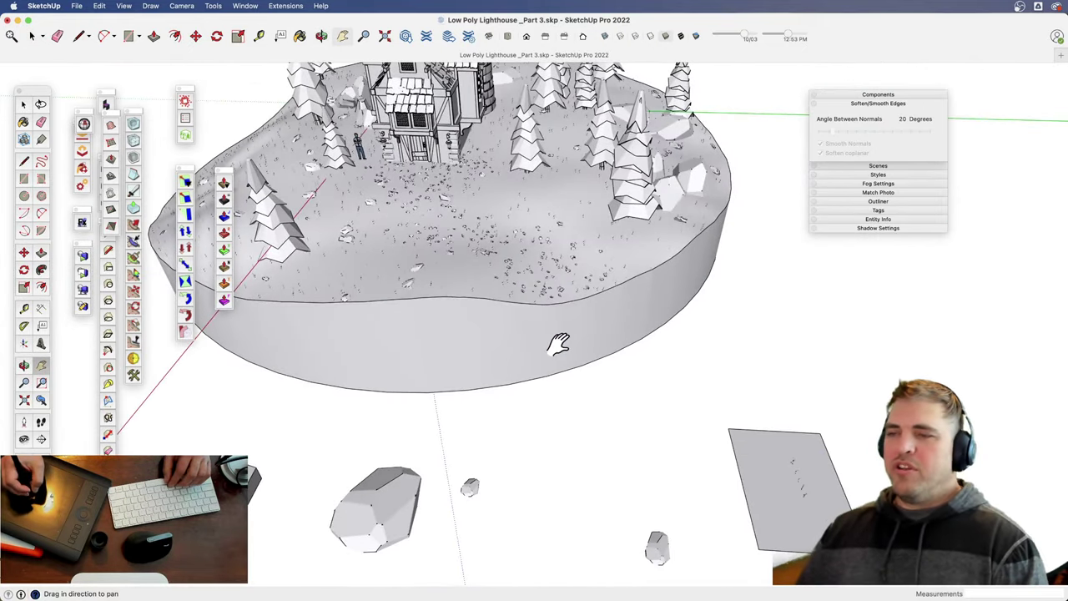
middle_click_drag(558, 344, 439, 339)
key("z")
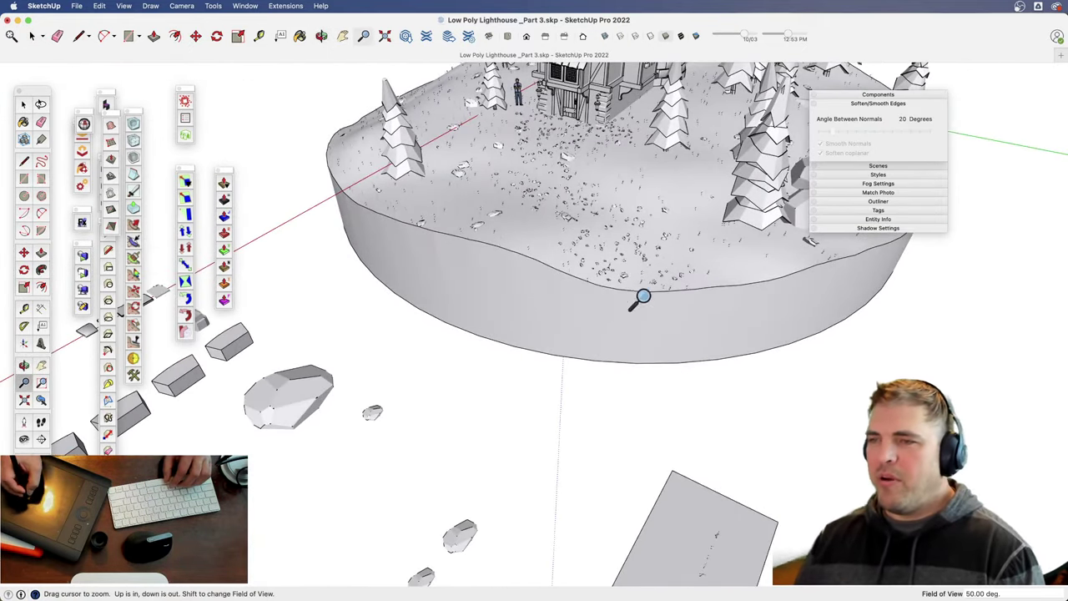
middle_click_drag(643, 296, 405, 274)
middle_click_drag(553, 338, 739, 336)
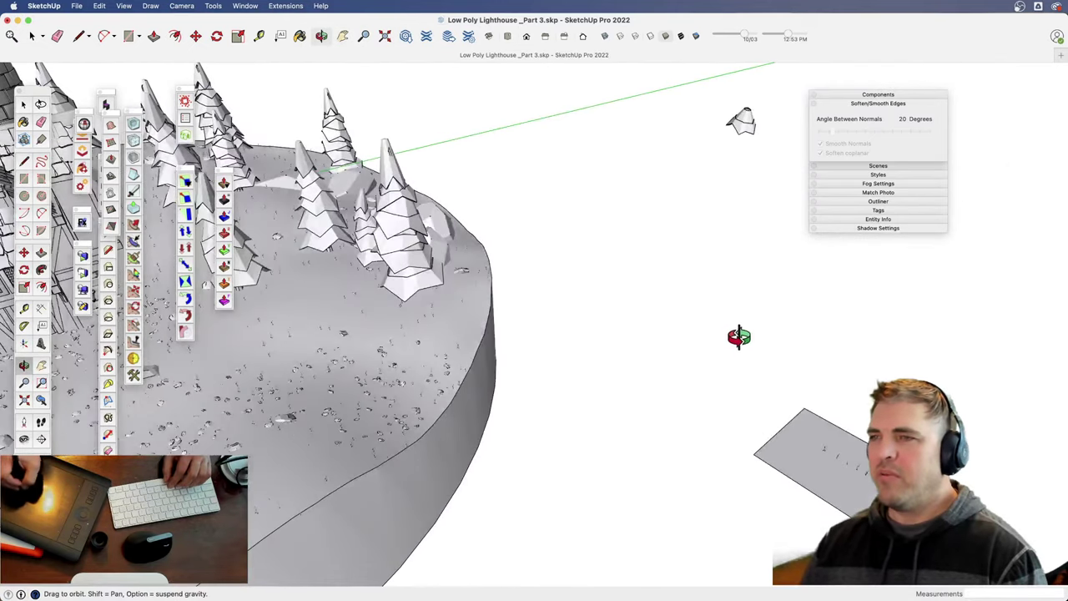
- Move the Solid Inspector toolbar away from the stacked extension toolbars into open space
key("space")
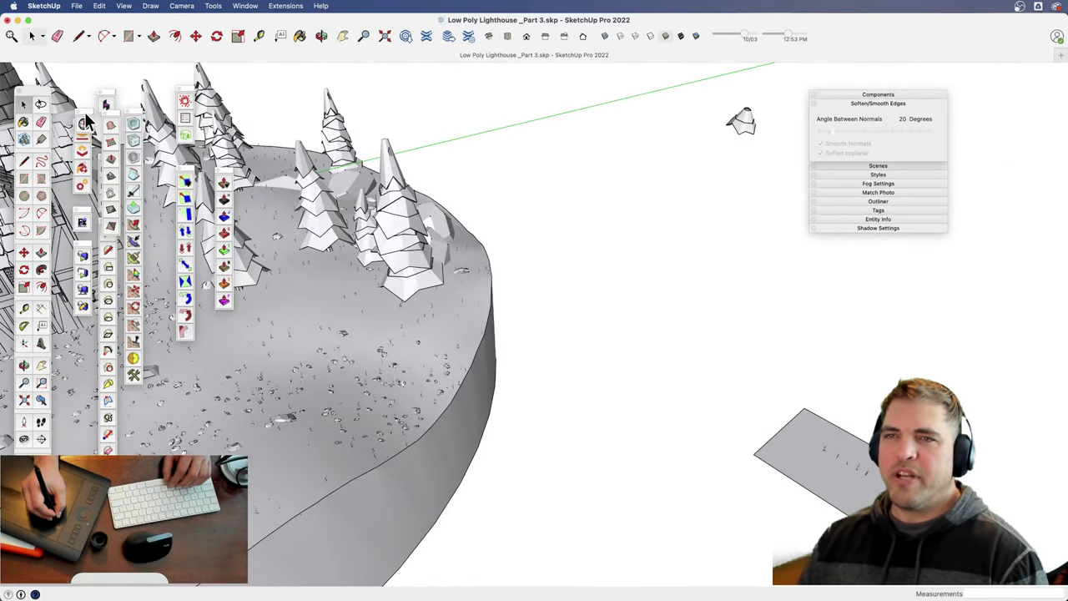
left_click_drag(86, 121, 267, 105)
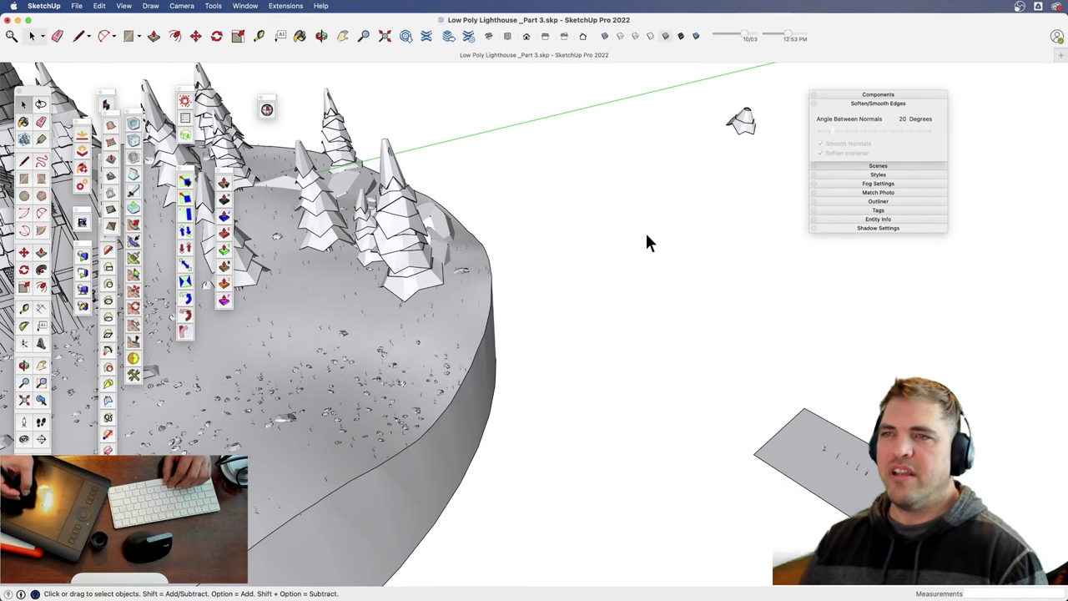
- Model a rectangular test box in the empty area beside the island and select all of its geometry
mouse_move(668, 303)
middle_mouse_down()
mouse_move(572, 443)
mouse_move(625, 367)
mouse_move(573, 349)
mouse_move(476, 270)
middle_mouse_up()
key("r")
left_click(577, 370)
left_click(695, 341)
key("p")
left_click(643, 364)
left_click(643, 269)
key("space")
left_click_drag(462, 241, 709, 450)
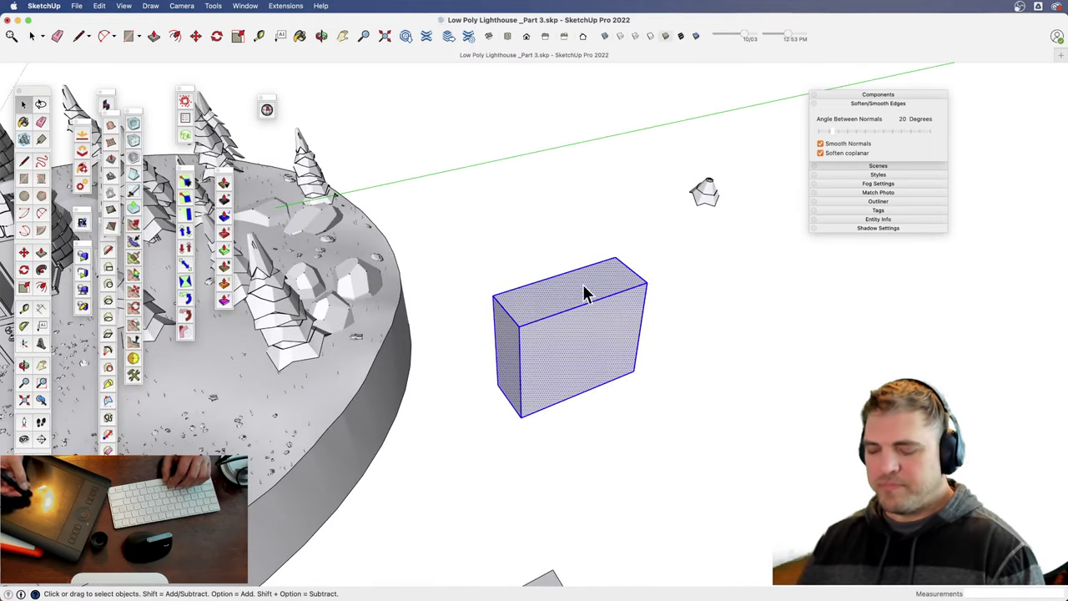
- Group the test box and check it for errors with Solid Inspector²
key("g")
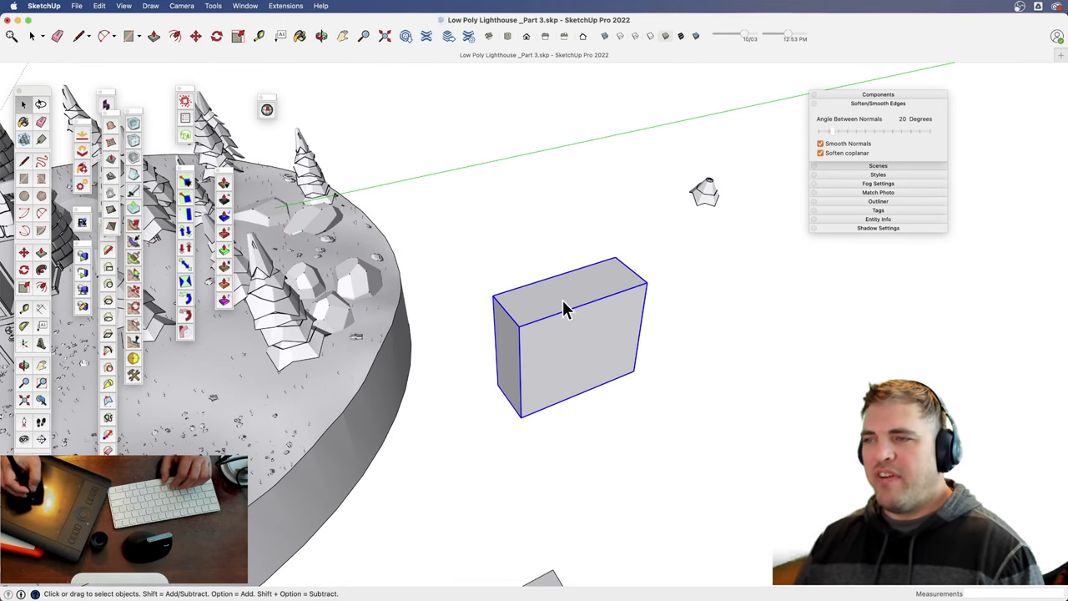
left_click(267, 109)
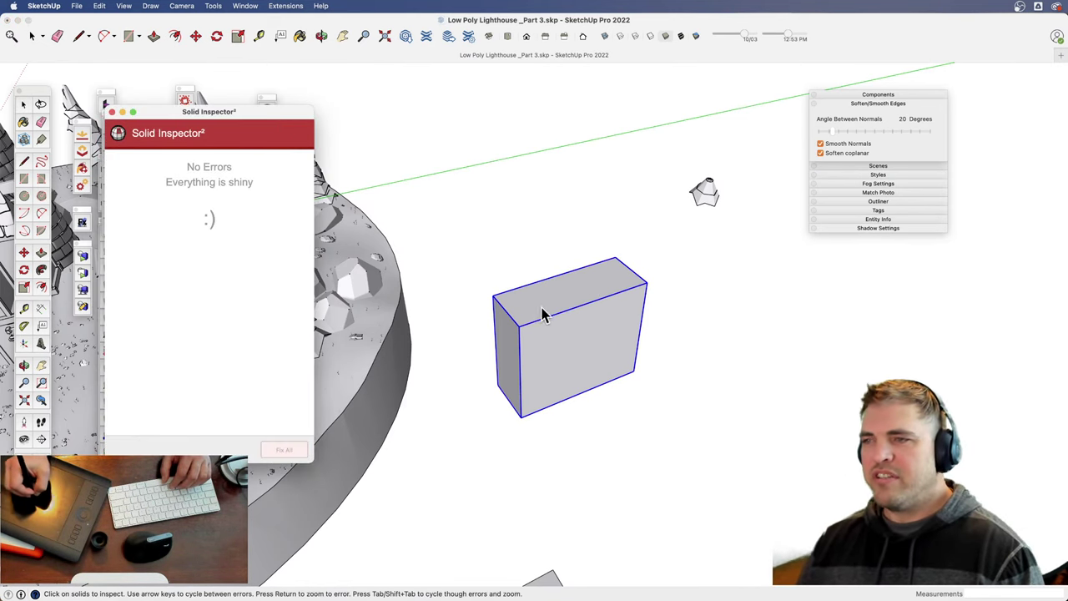
left_click(112, 112)
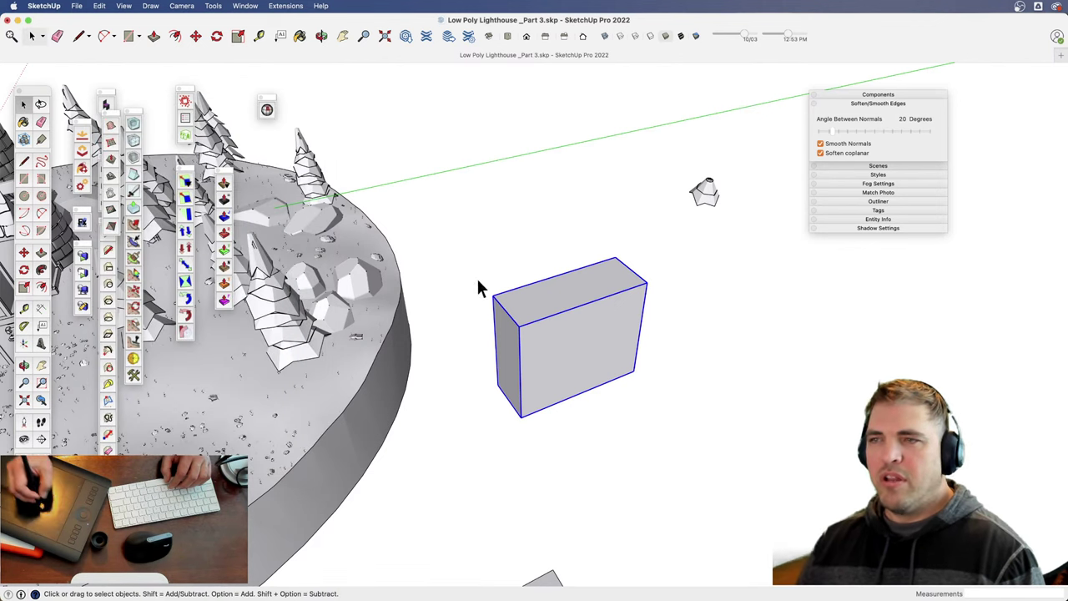
- Inside the box group, draw a rectangle on the large front face and delete its inner face to leave an opening
middle_click_drag(482, 287, 575, 341)
left_click(594, 349)
key("r")
left_click(549, 329)
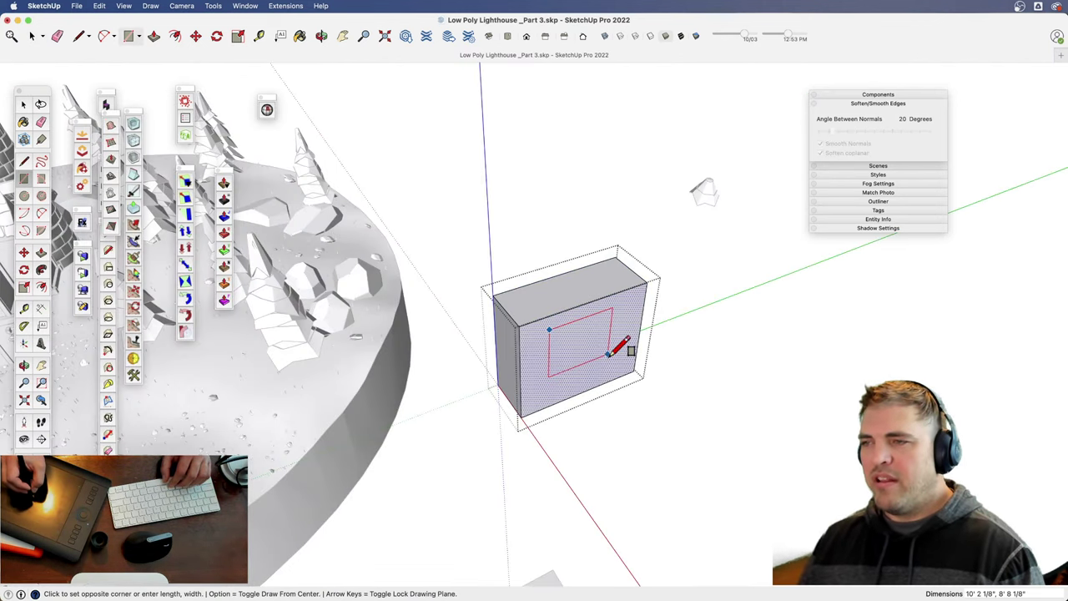
left_click(621, 364)
key("space")
left_click(601, 358)
key("Delete")
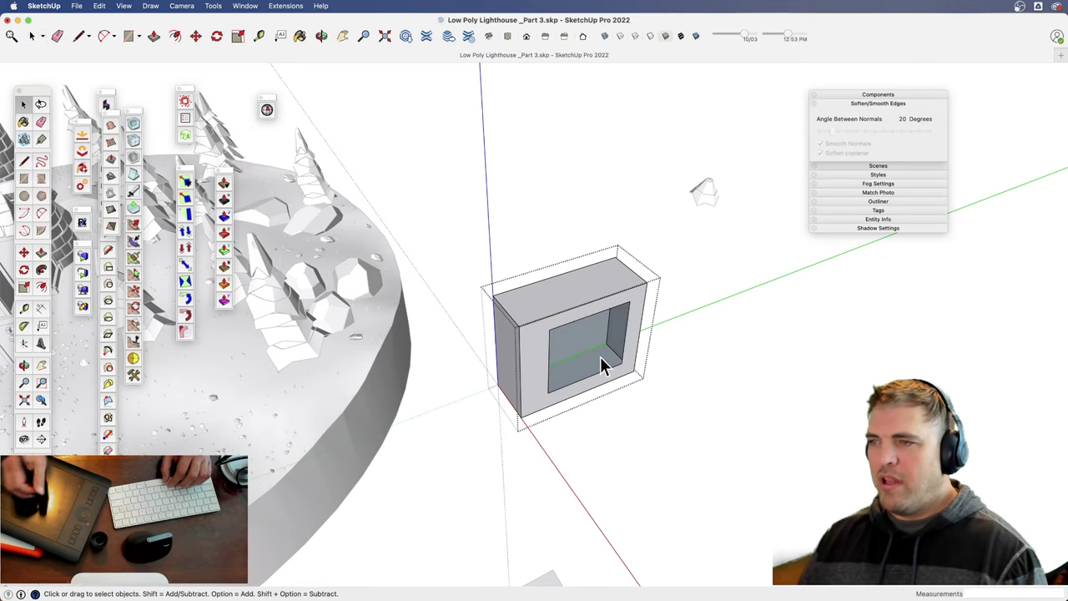
- Leave the group, inspect the box with Solid Inspector² and fix its Face Holes error
key("z")
left_click_drag(601, 354, 613, 257)
key("space")
left_click(608, 161)
middle_click_drag(512, 265, 539, 276)
triple_click(553, 270)
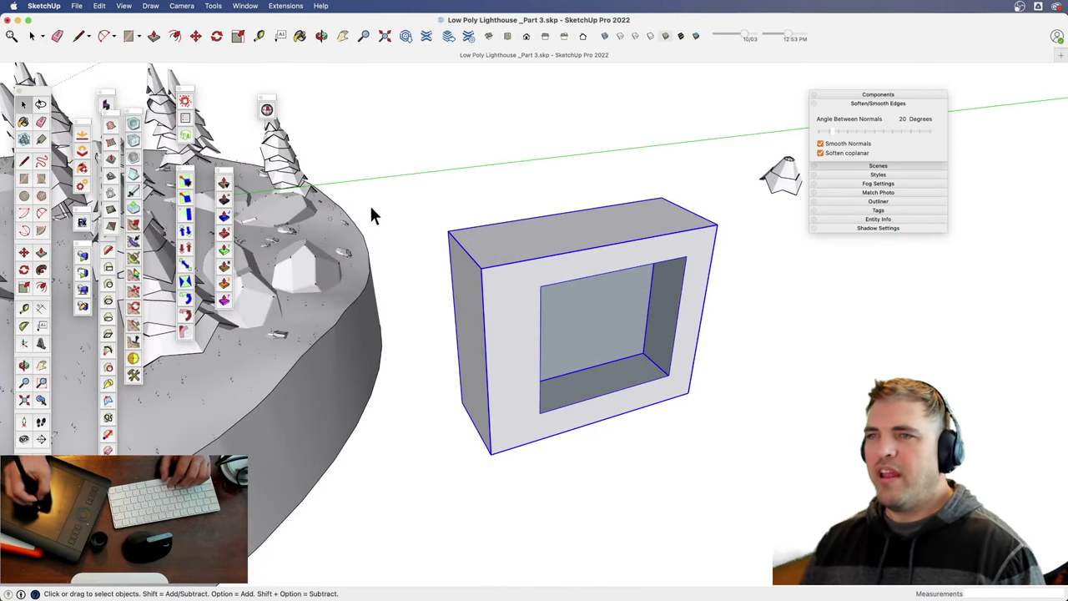
left_click(267, 111)
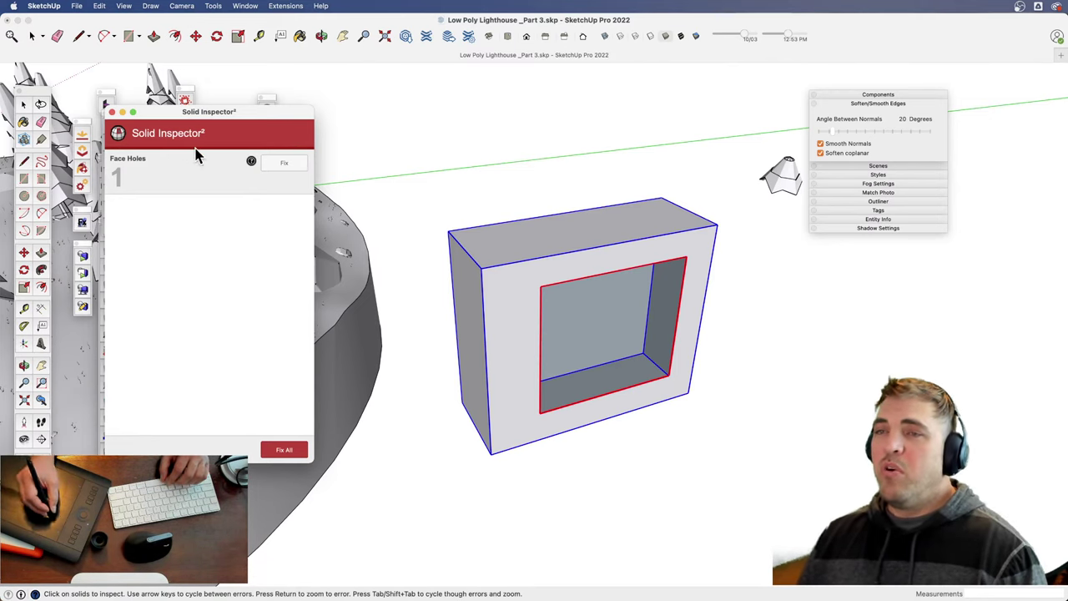
left_click(285, 164)
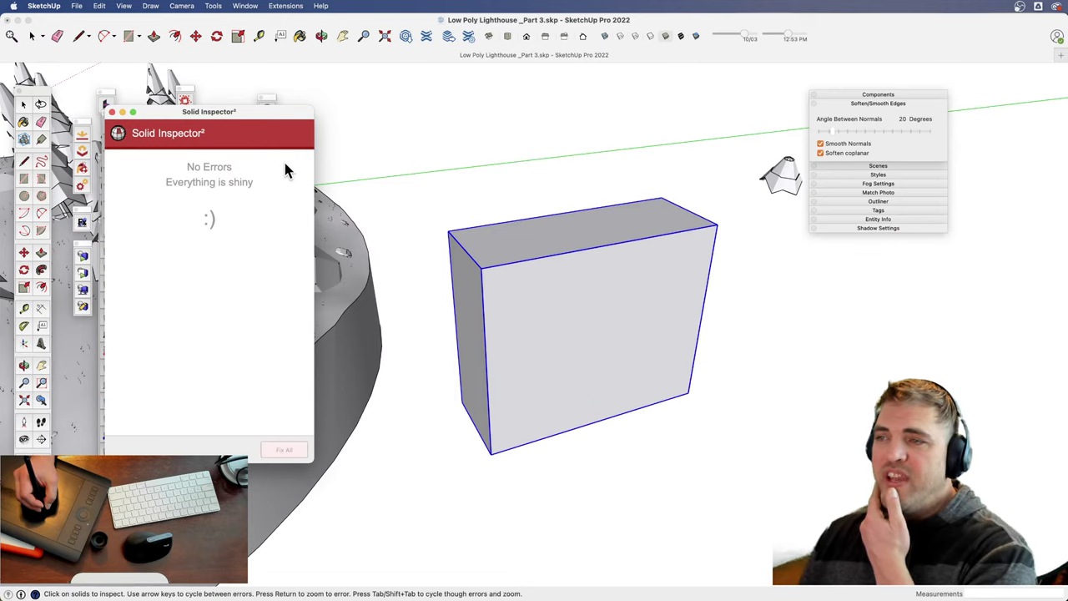
left_click(635, 330)
key("h")
key("space")
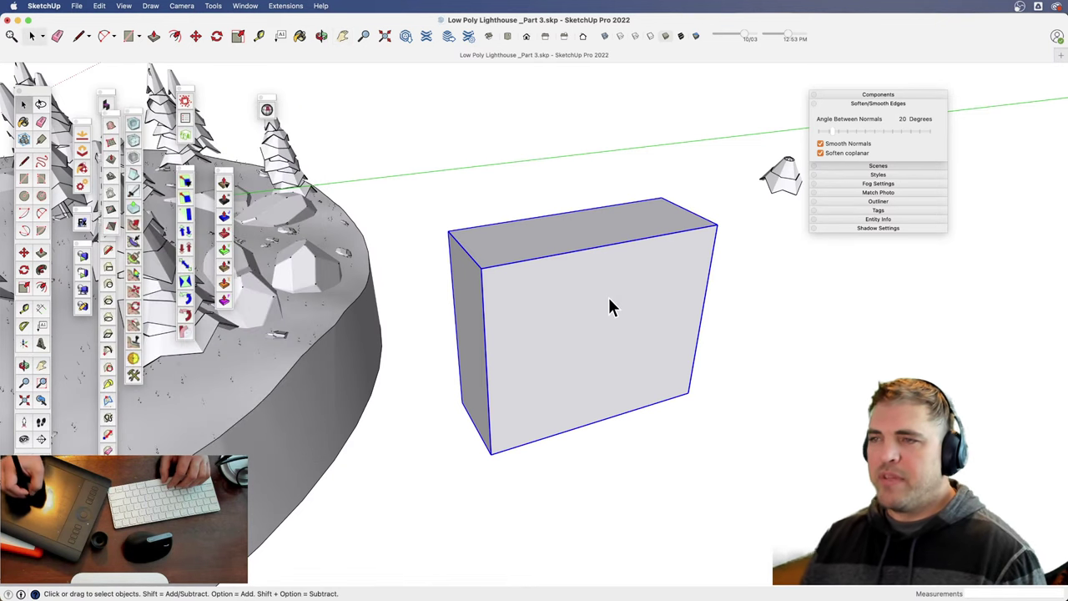
- Inside the box group, draw a short loose line off to the box's side, and leave the group with it selected
middle_click_drag(613, 361, 546, 303)
key("l")
left_click(668, 401)
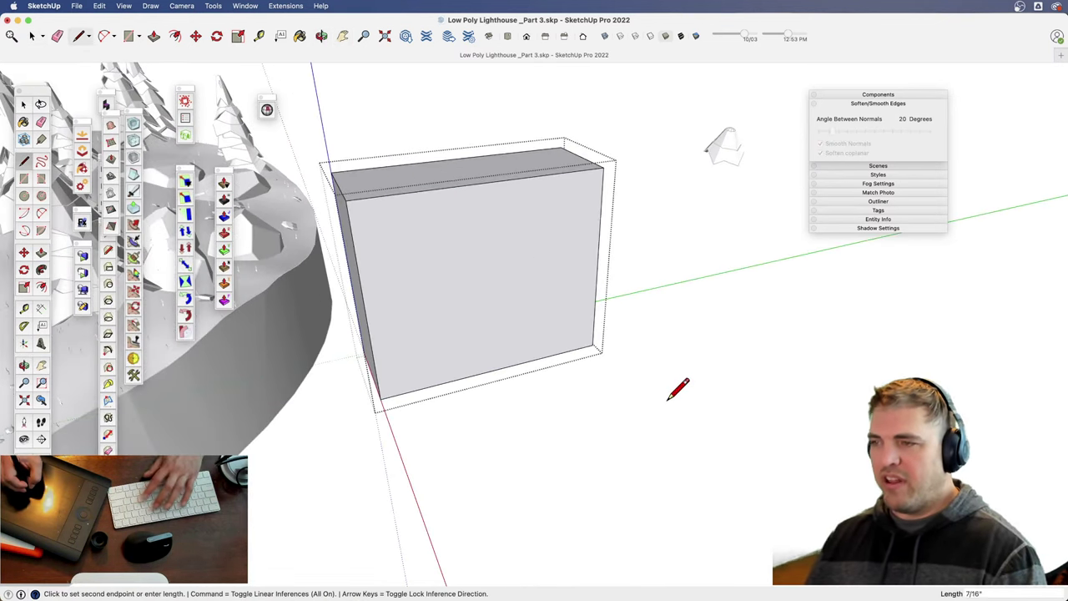
left_click(748, 378)
key("space")
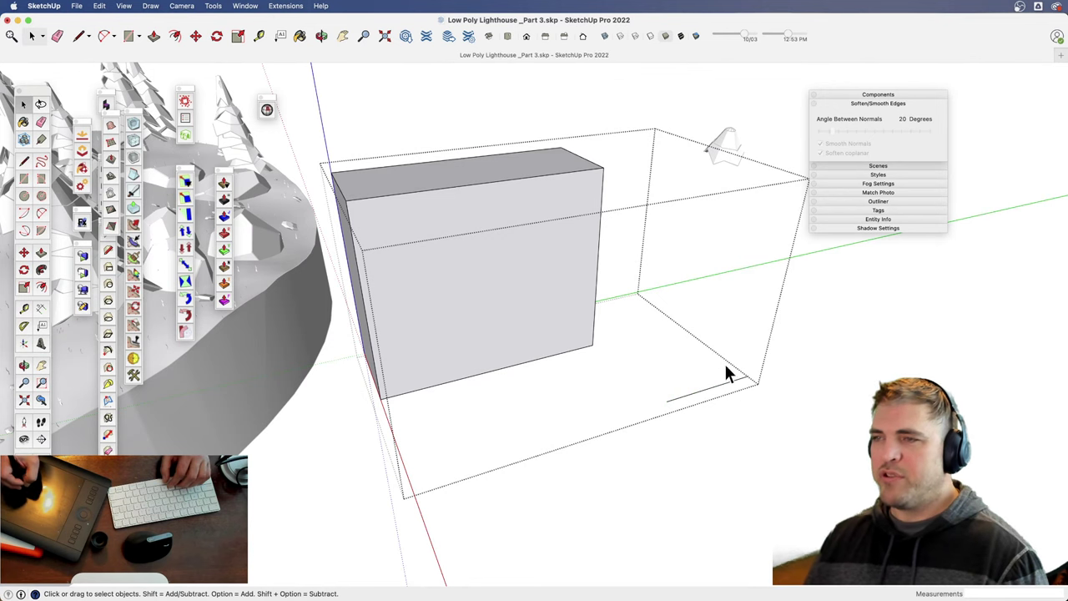
left_click(736, 464)
left_click(471, 292)
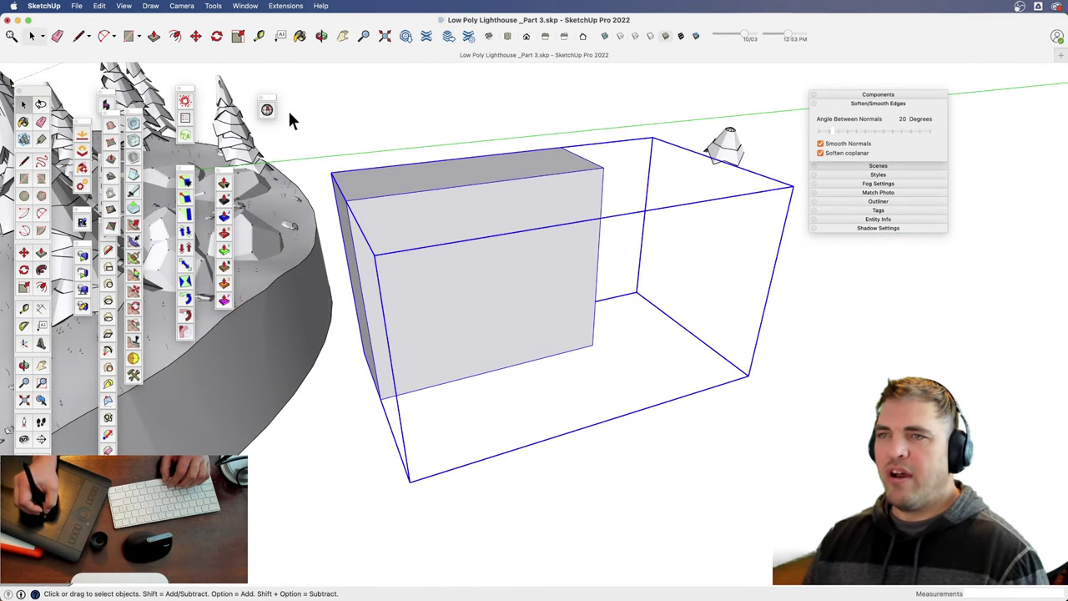
- Inspect the box group with Solid Inspector² and fix its Stray Edges error
left_click(267, 110)
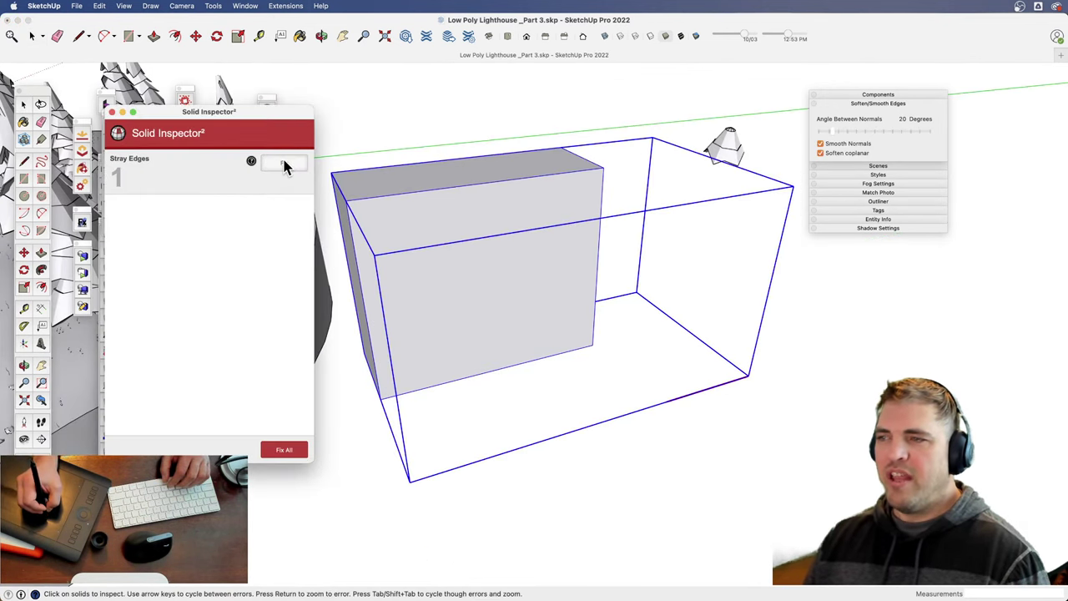
left_click(284, 163)
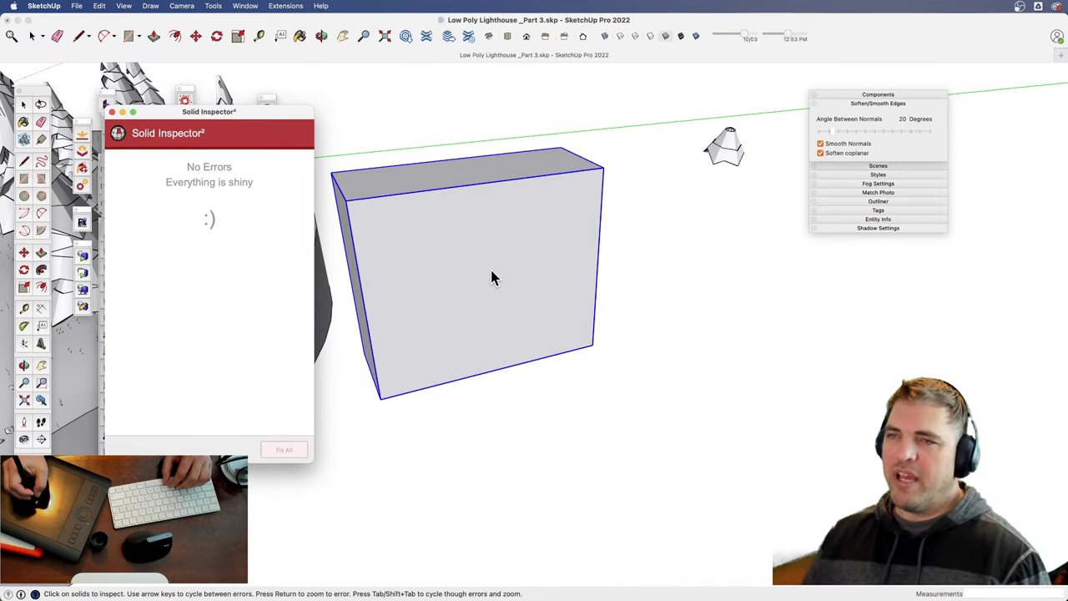
left_click(510, 294)
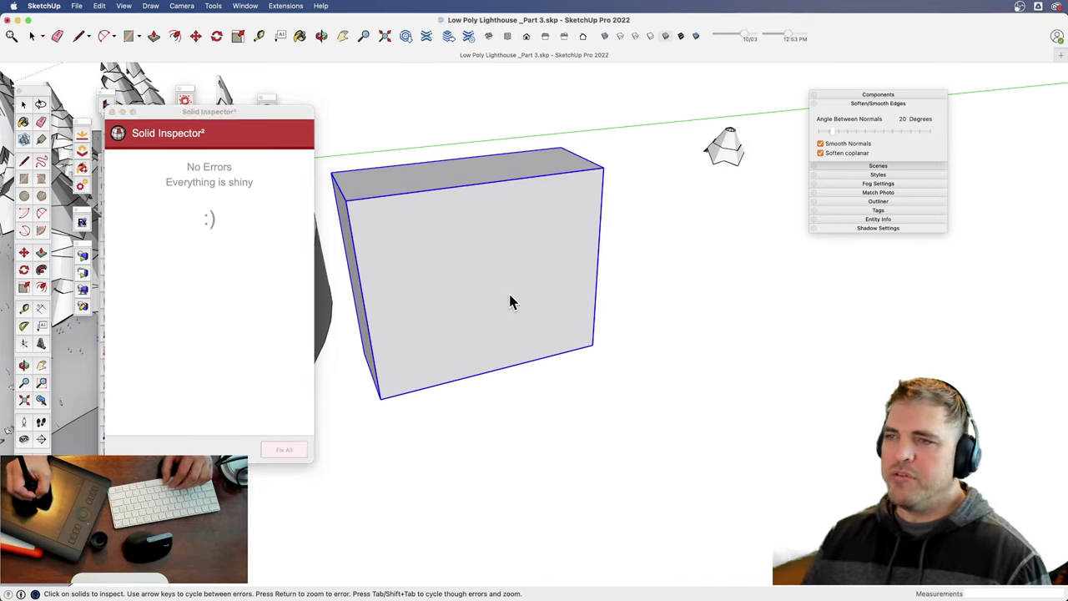
left_click(112, 112)
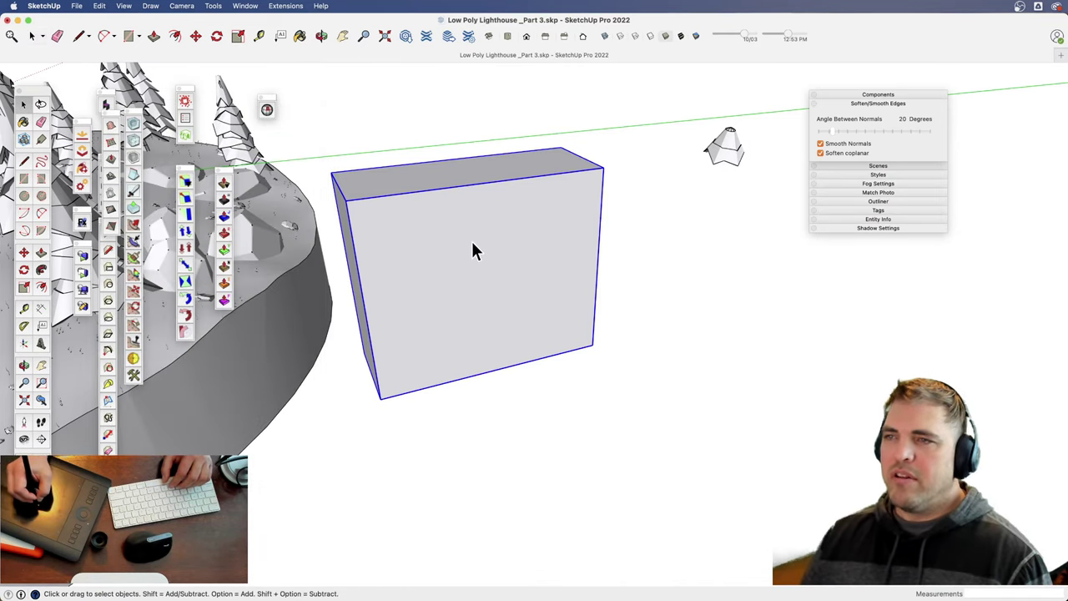
- Review the STL options for exporting a 3D model, and close the export without saving a file
left_click(75, 7)
mouse_move(167, 240)
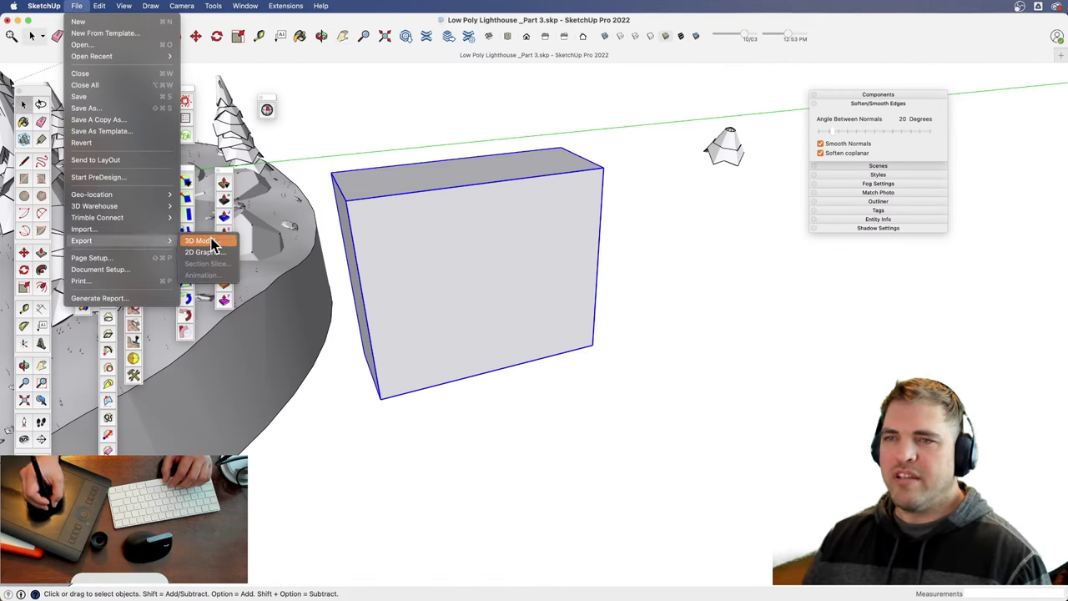
left_click(211, 240)
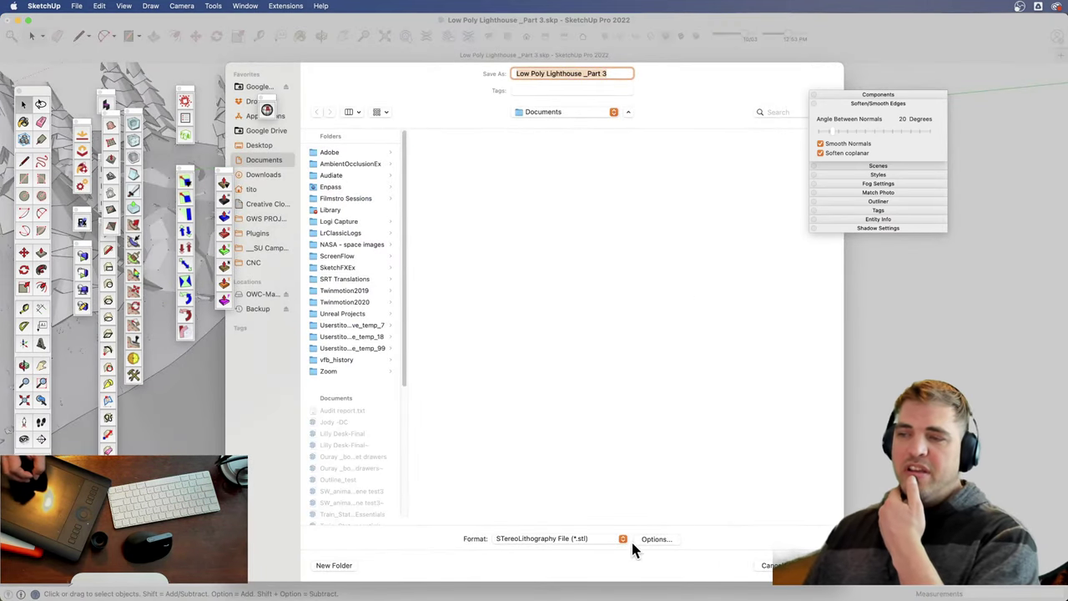
left_click(655, 540)
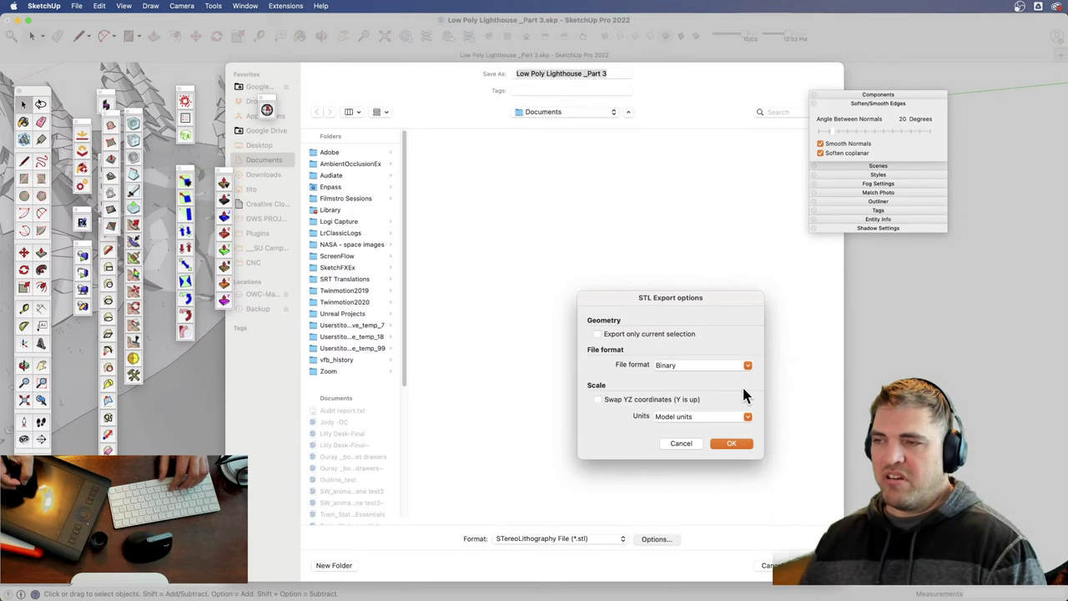
left_click(679, 444)
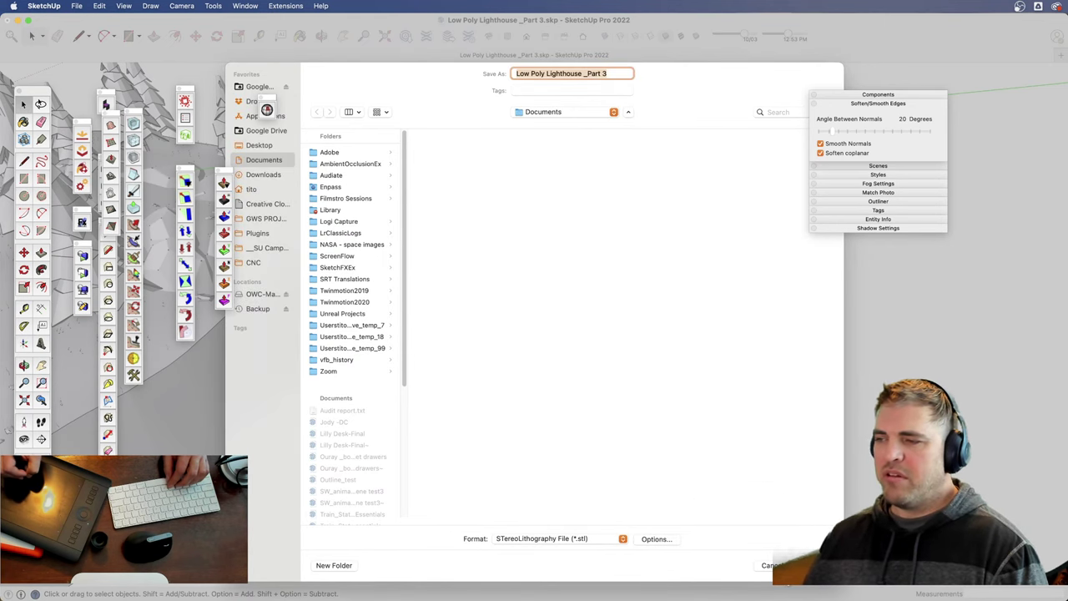
left_click(769, 565)
- Erase the test box beside the island
key("e")
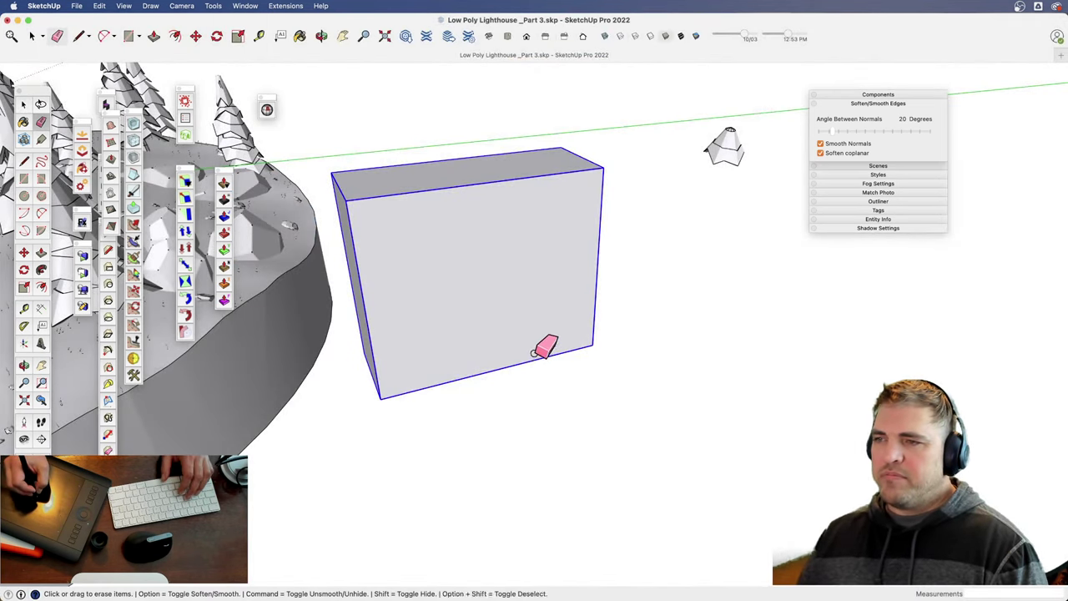
left_click(535, 355)
key("z")
key("h")
mouse_move(513, 215)
left_mouse_down()
mouse_move(442, 384)
mouse_move(786, 365)
left_mouse_up()
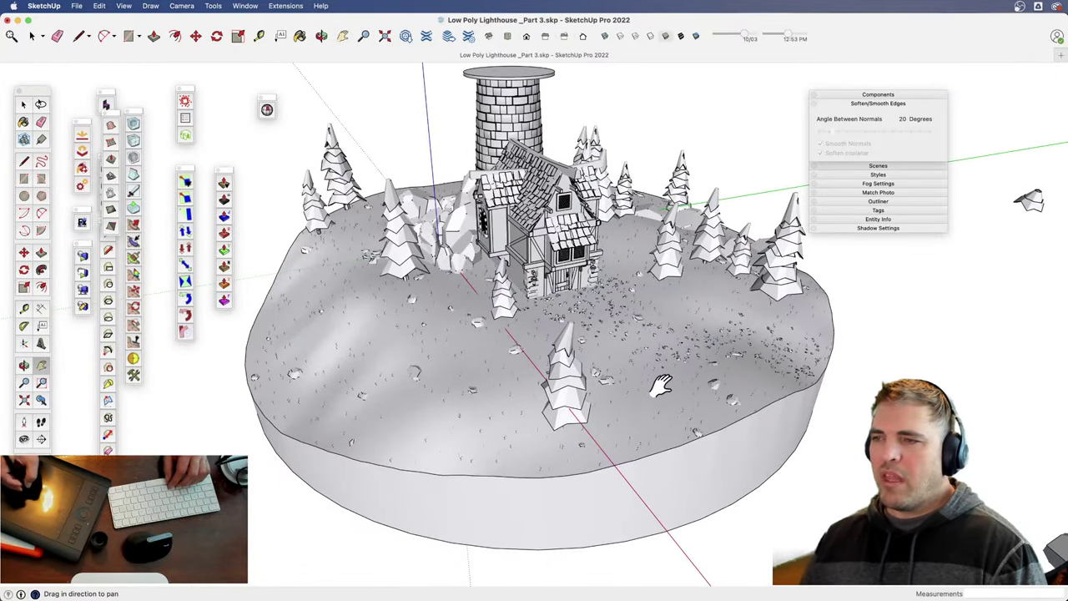
left_click_drag(661, 384, 576, 382)
- Select the scattered grass group and examine how the blades spread over the island, up close and from above
key("o")
left_click_drag(576, 454, 597, 201)
key("z")
key("space")
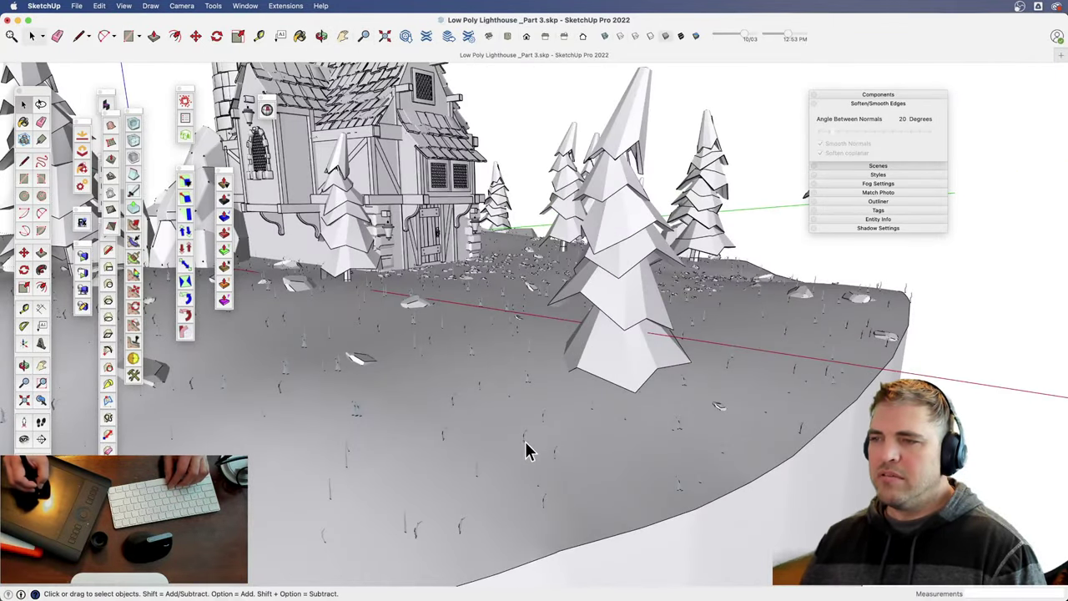
left_click(526, 448)
middle_click_drag(589, 376, 574, 434)
scroll(575, 305, "up", 4)
scroll(575, 306, "up", 3)
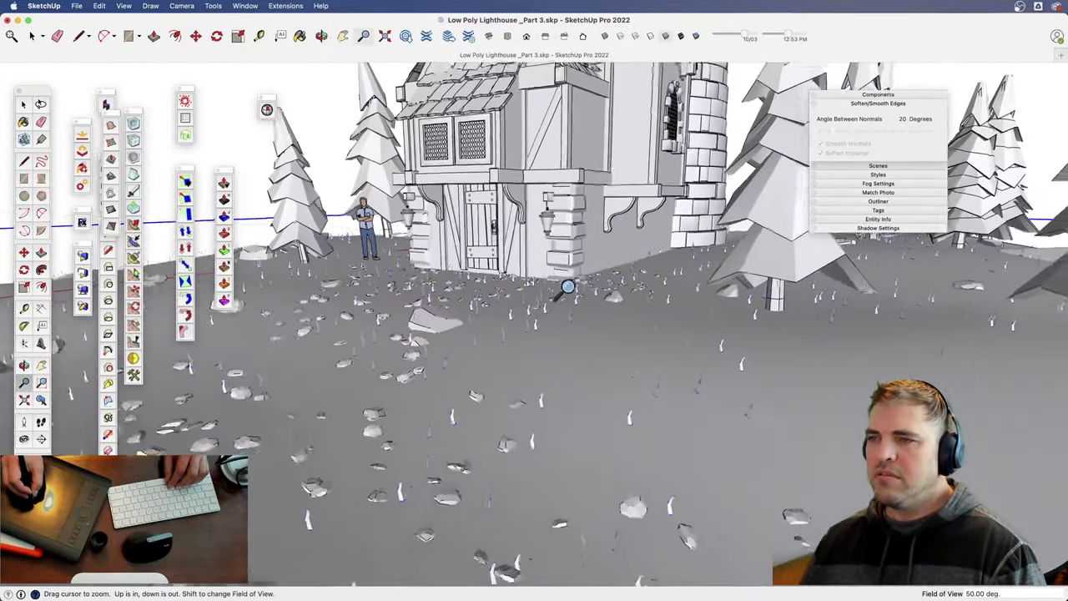
middle_click_drag(560, 293, 472, 342)
left_click_drag(473, 343, 564, 522)
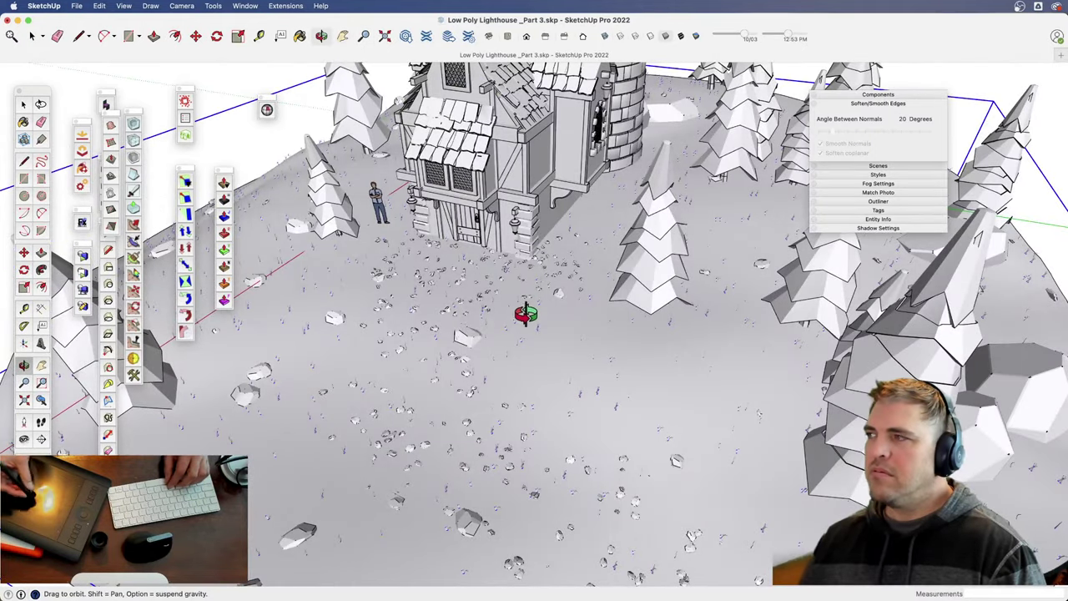
key("z")
left_click_drag(563, 327, 533, 477)
key("h")
left_click_drag(437, 417, 554, 327)
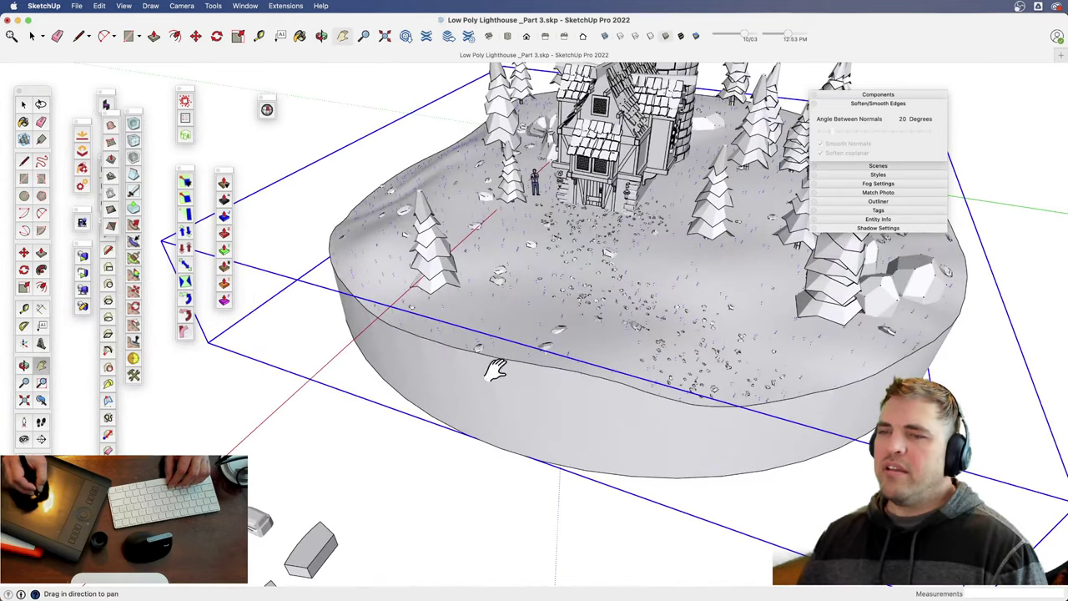
- Start a new, empty model
key("z")
key("space")
left_click(76, 6)
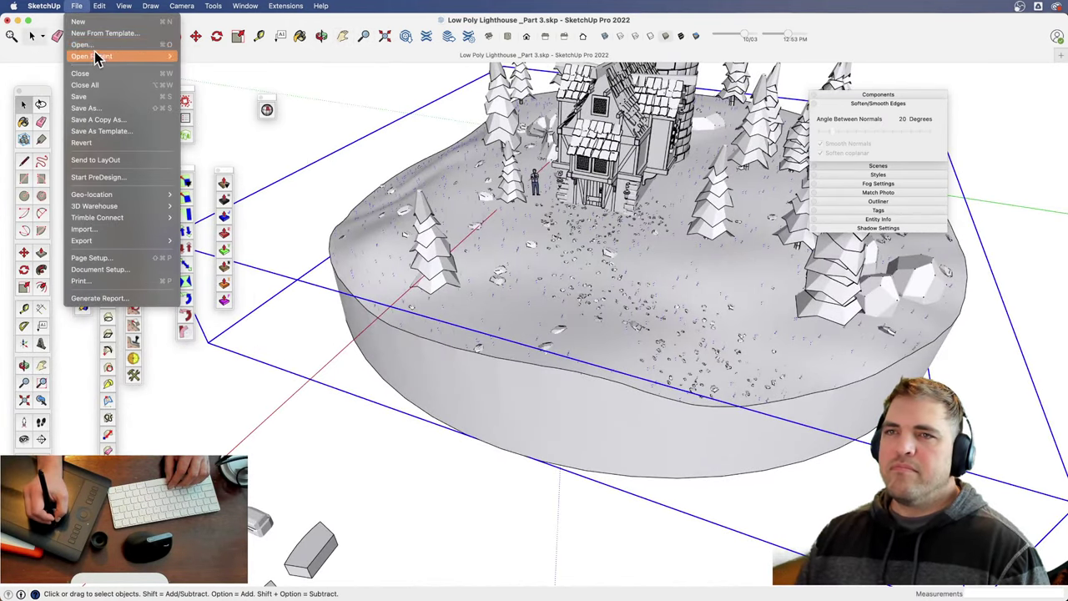
left_click(92, 23)
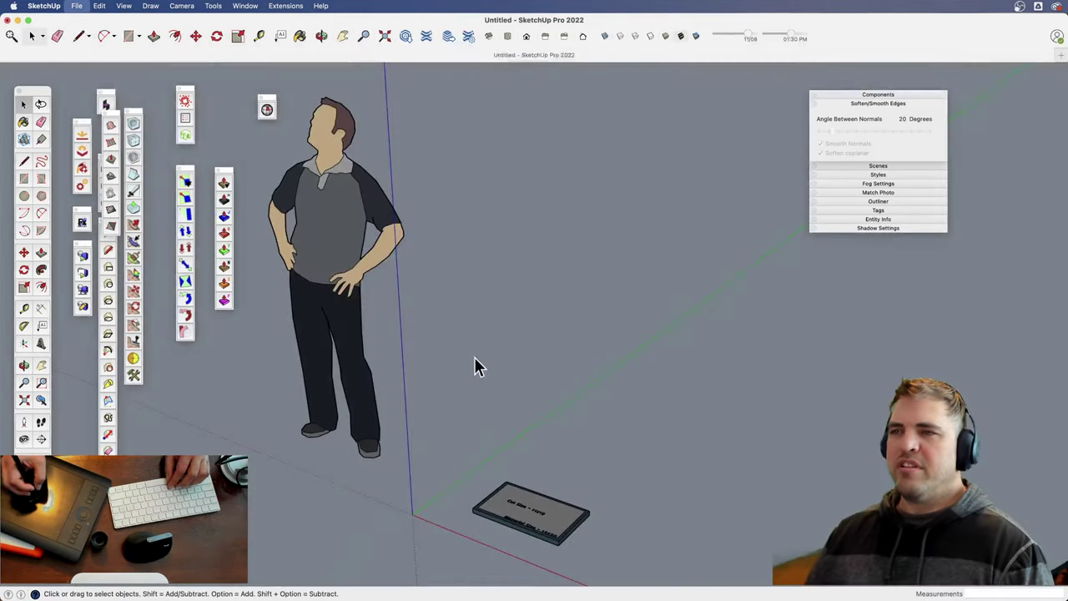
- Select the flat labelled panel near the origin, look at it from a higher angle, and deselect it
left_click(536, 528)
middle_click_drag(536, 528, 527, 484)
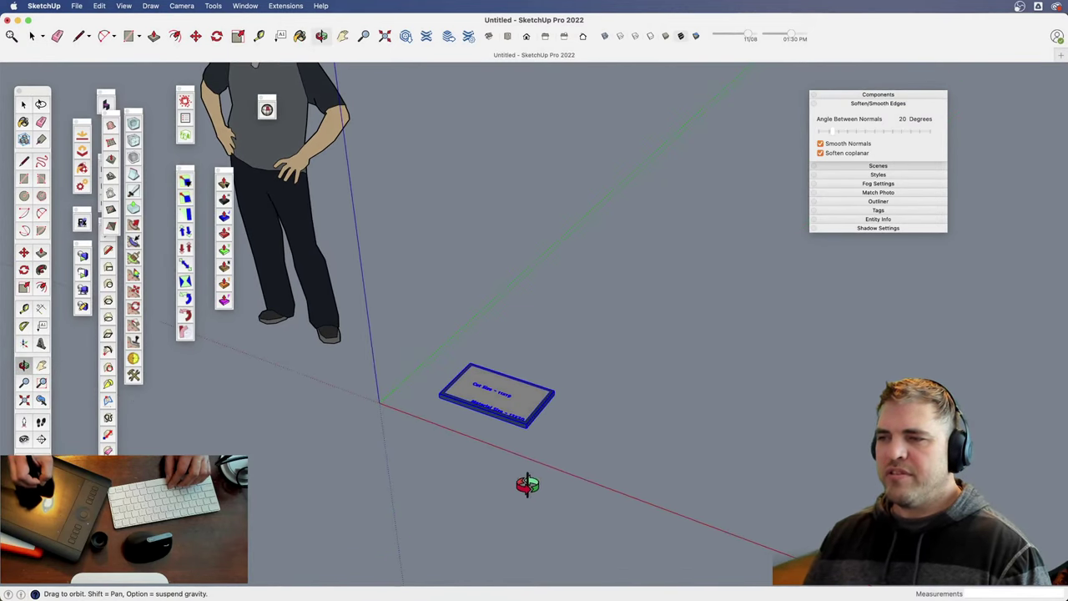
left_click(549, 372)
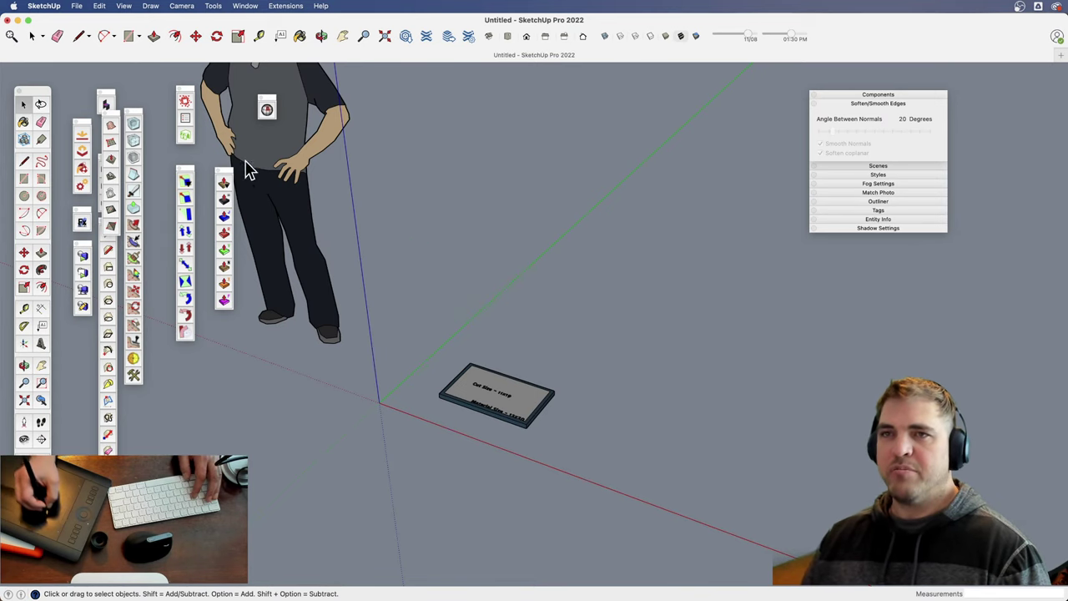
- Create a new model from the default 3D Printing template in millimeters
left_click(76, 5)
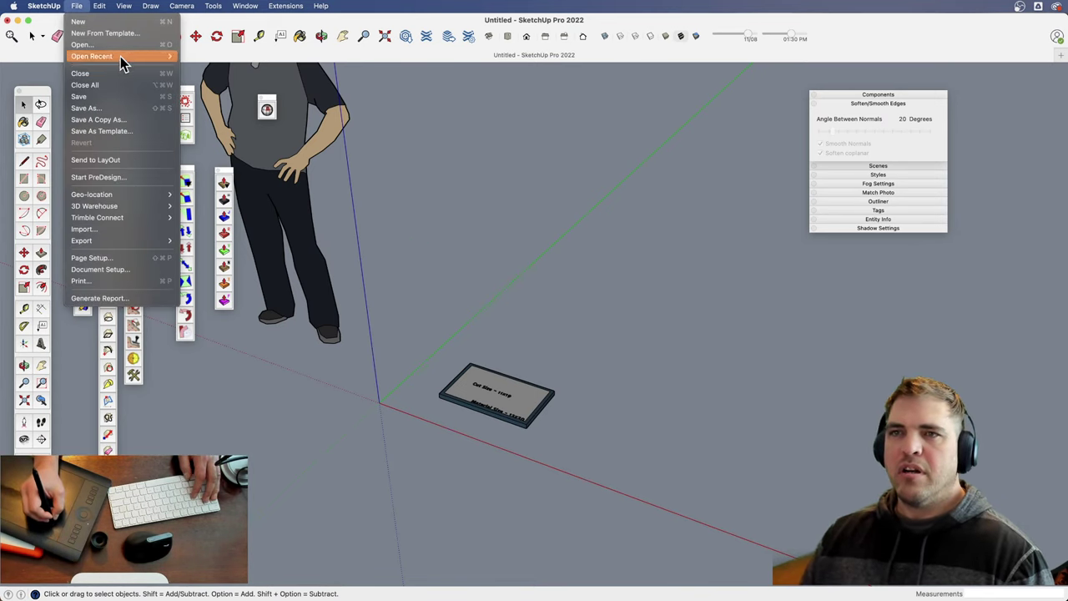
left_click(123, 35)
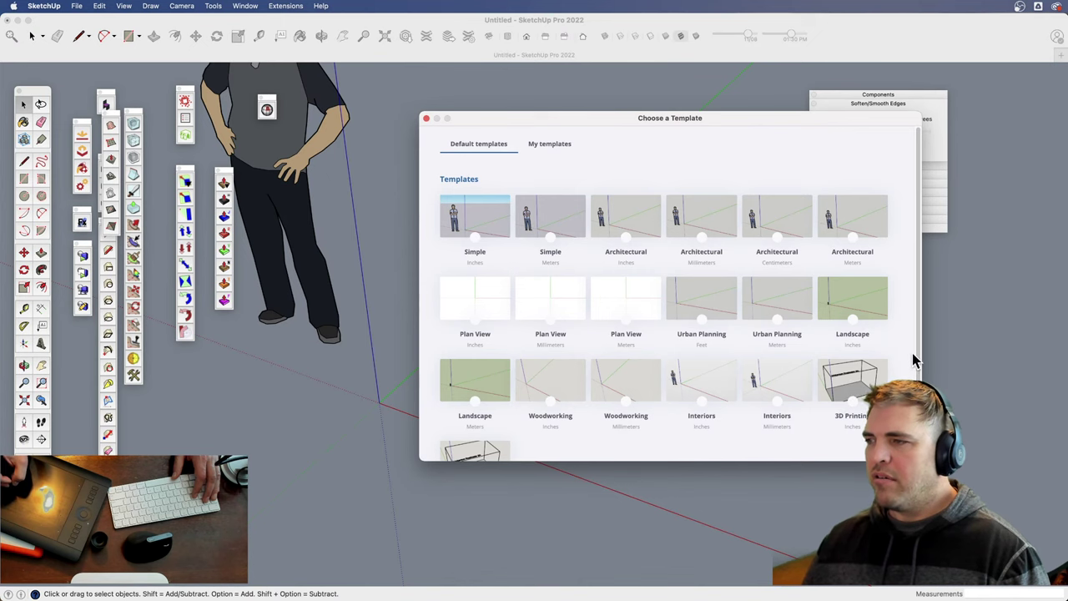
scroll(914, 359, "down", 3)
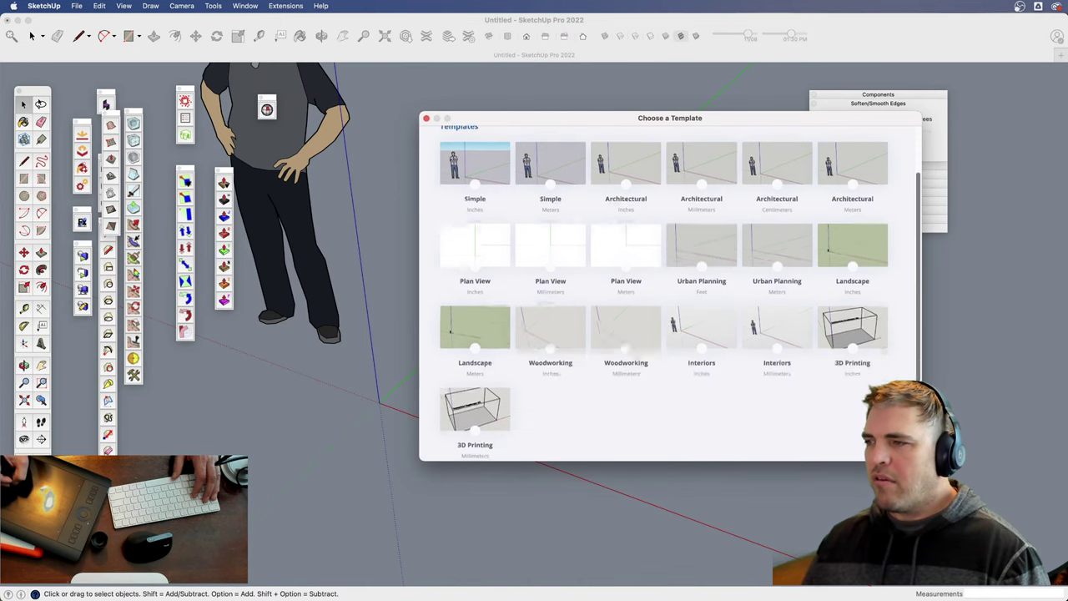
left_click(489, 412)
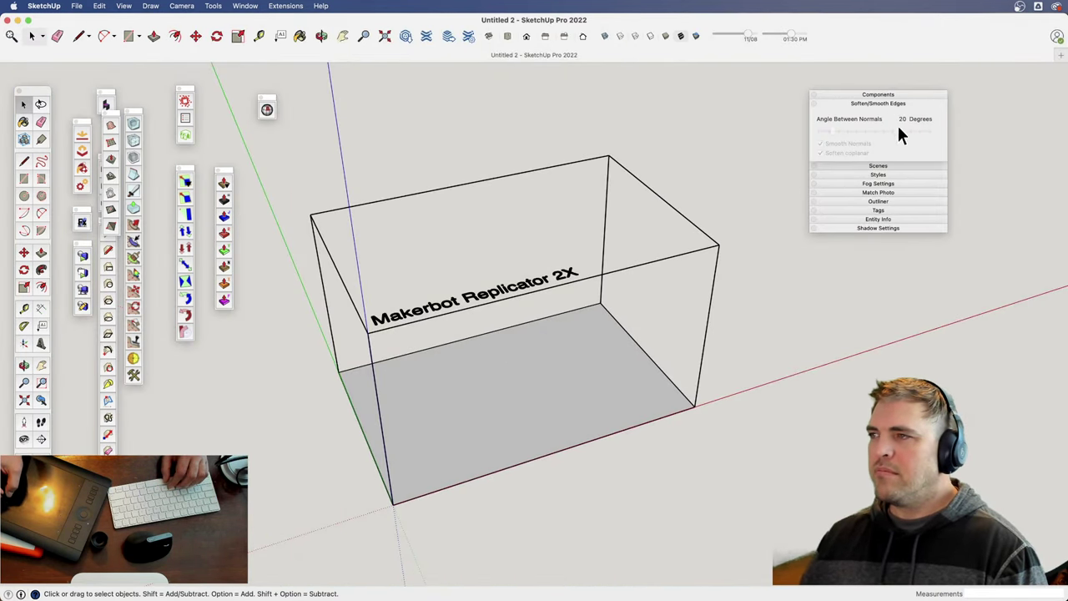
- Collapse the Scenes and Soften/Smooth Edges sections
left_click(897, 166)
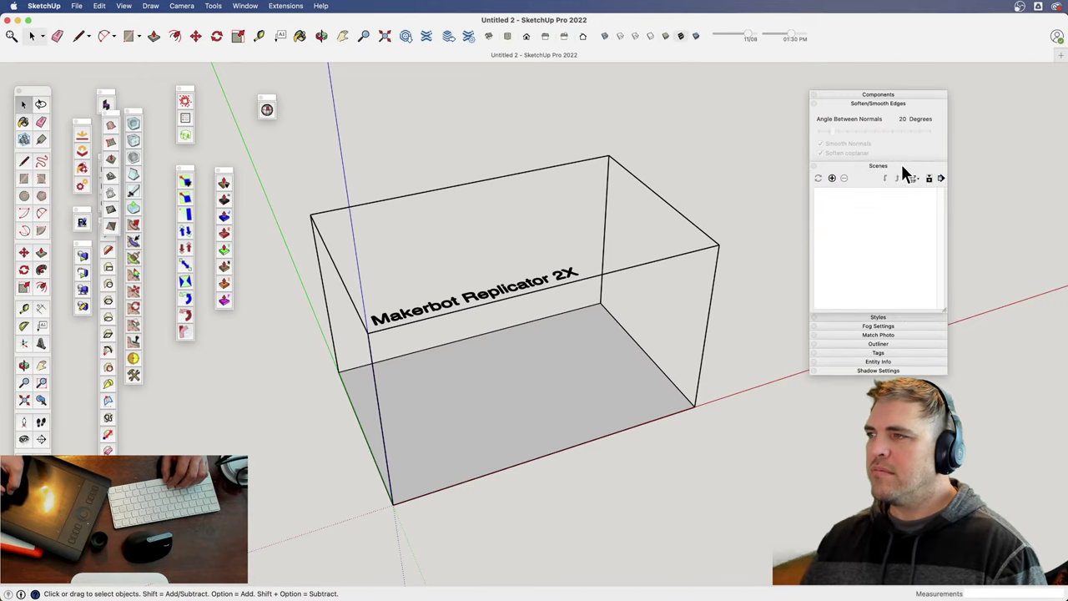
left_click(906, 166)
left_click(916, 103)
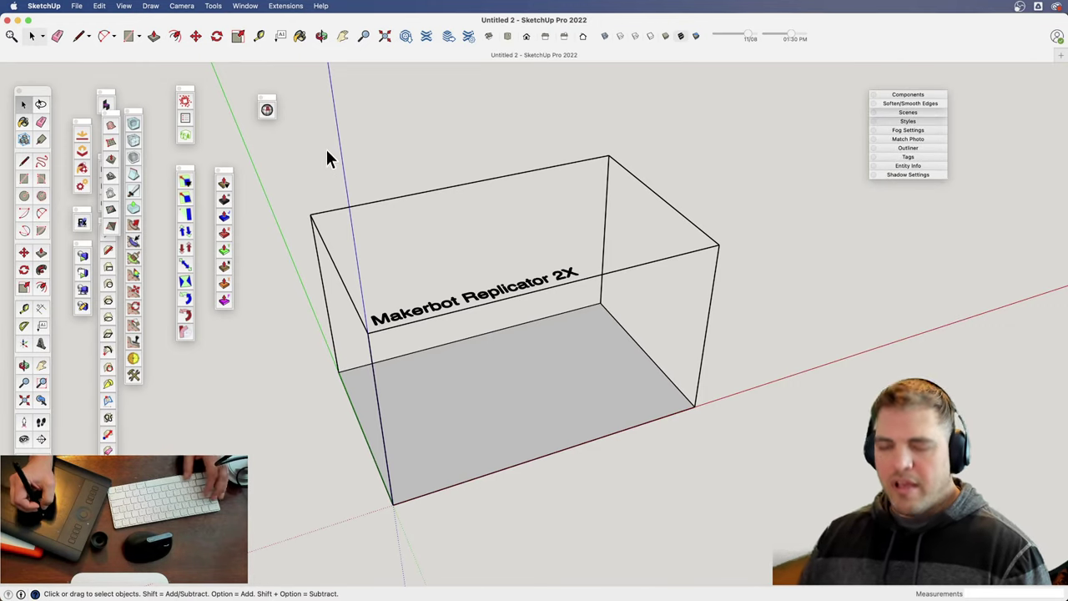
- Switch to the first untitled model and close it without saving its changes
key("super+grave")
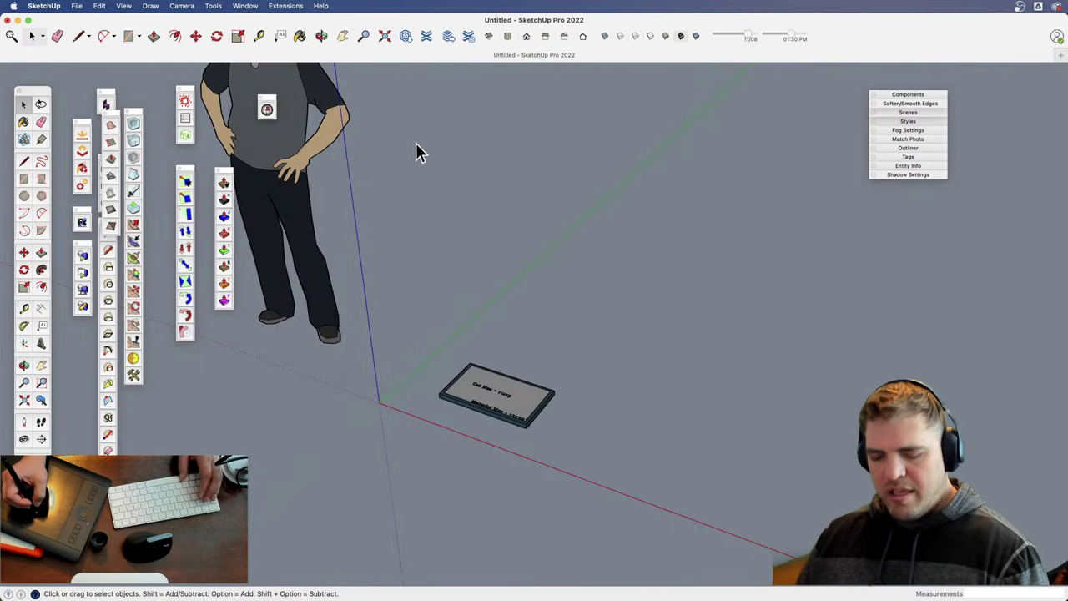
key("super+w")
left_click(532, 355)
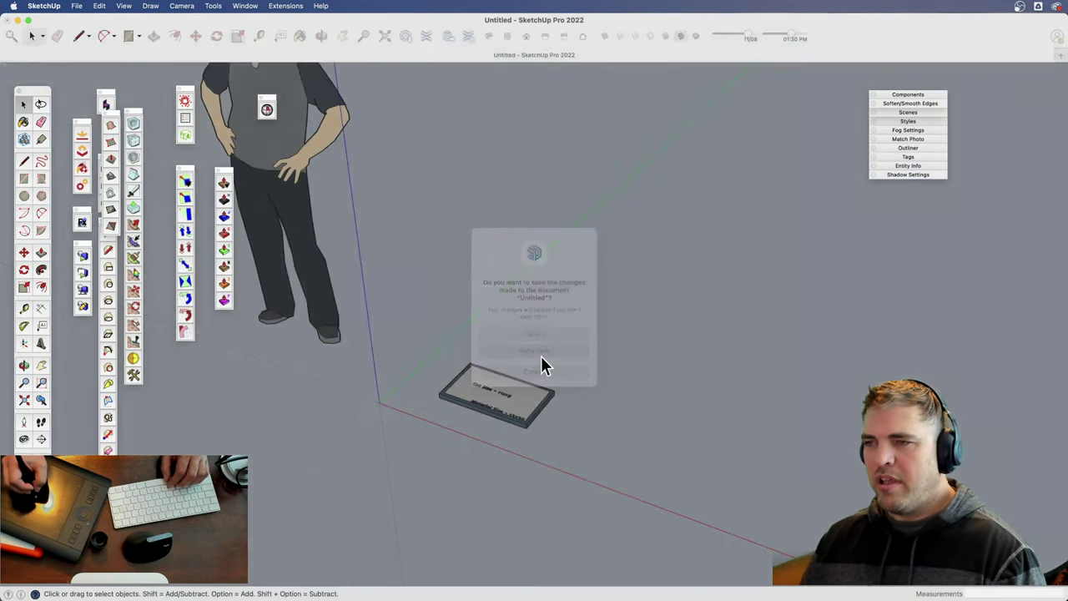
- Examine the scattered grass and stones close up on the ground in front of the lighthouse cottage
middle_click_drag(613, 311, 480, 405)
left_click(432, 494)
scroll(479, 453, "up", 10)
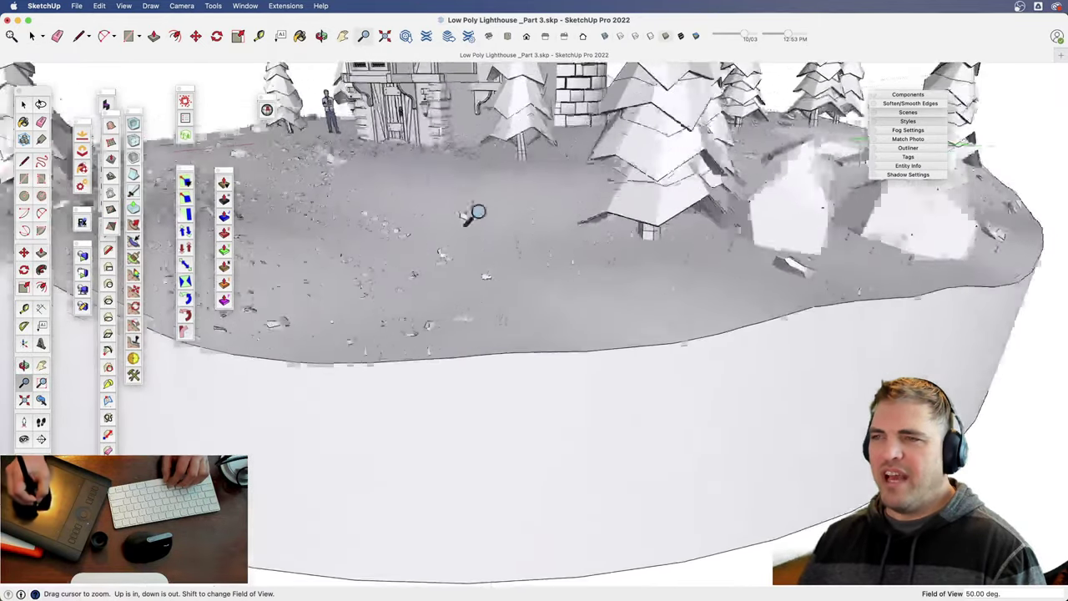
key("h")
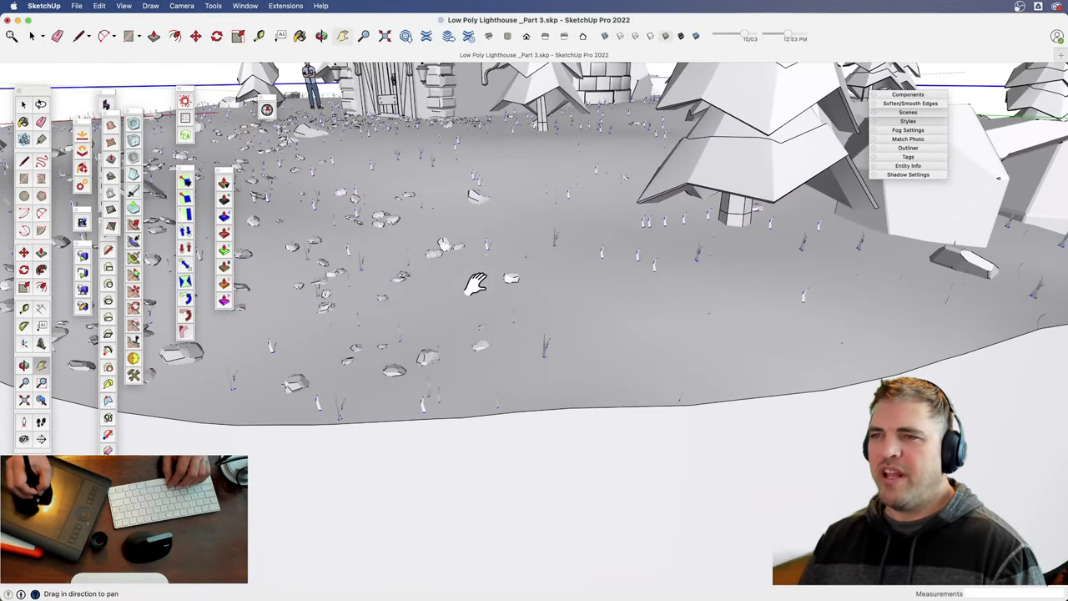
left_click_drag(475, 279, 575, 388)
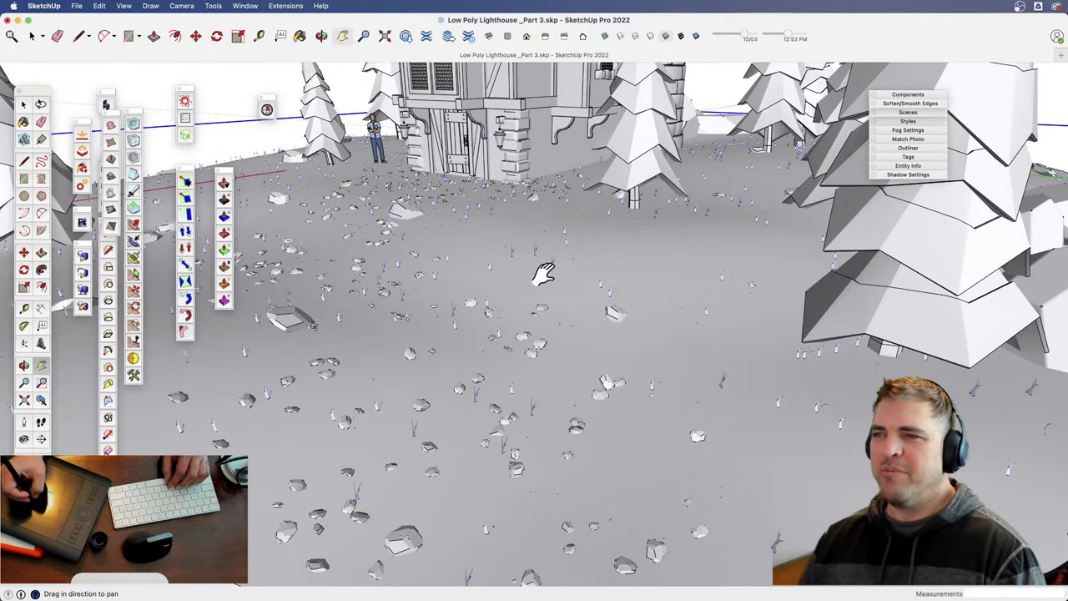
key("o")
left_click_drag(433, 355, 762, 338)
key("space")
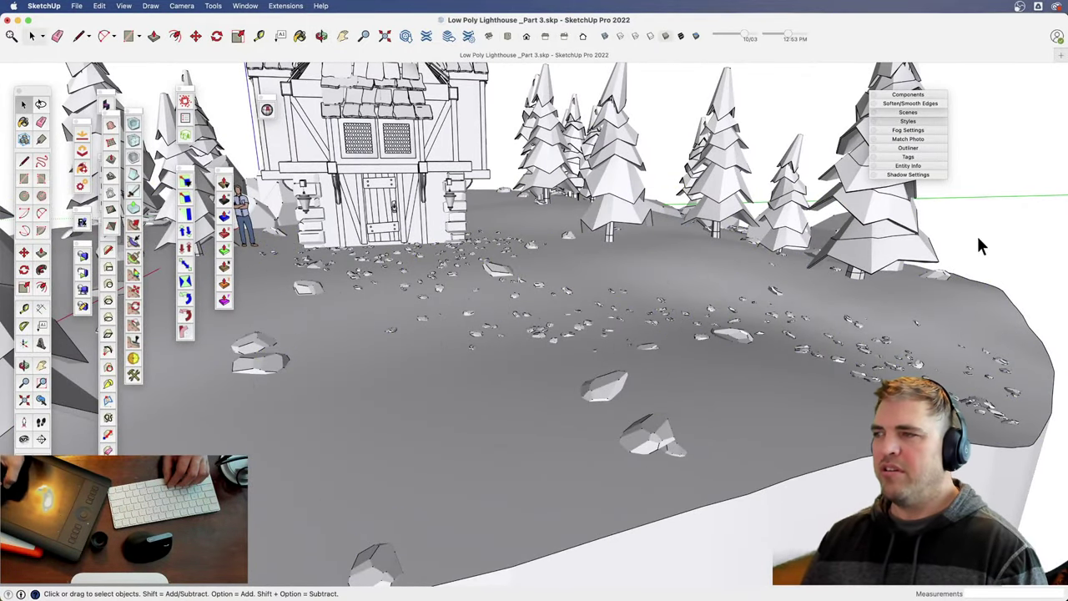
- Examine the island's rocks, trees and cottage from a low viewpoint and from a raised one
key("z")
left_click_drag(534, 299, 526, 409)
middle_click_drag(500, 438, 601, 401, "shift")
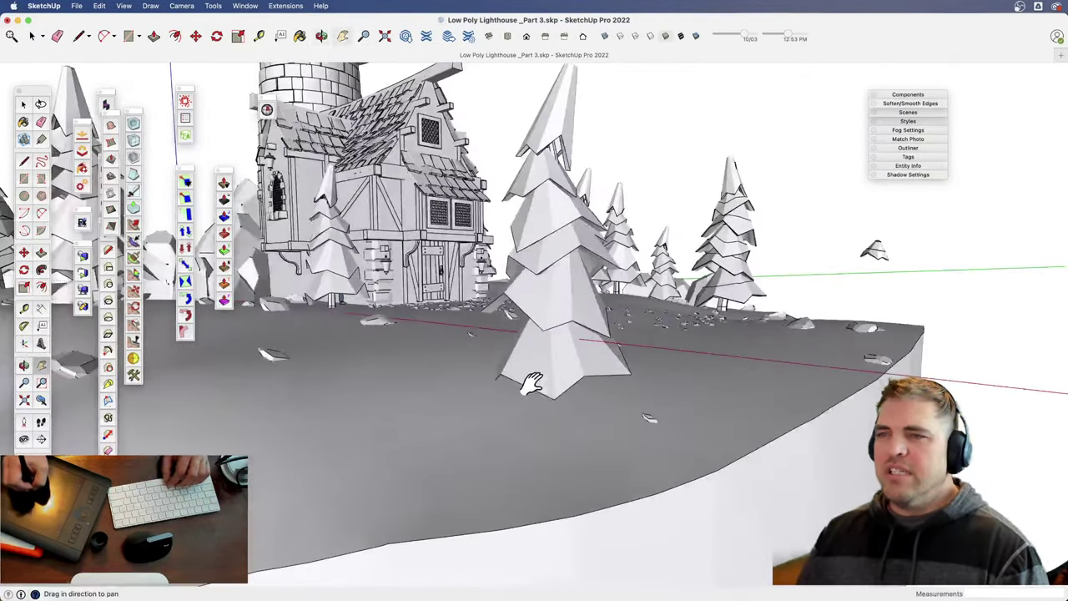
middle_click_drag(529, 384, 596, 362, "shift")
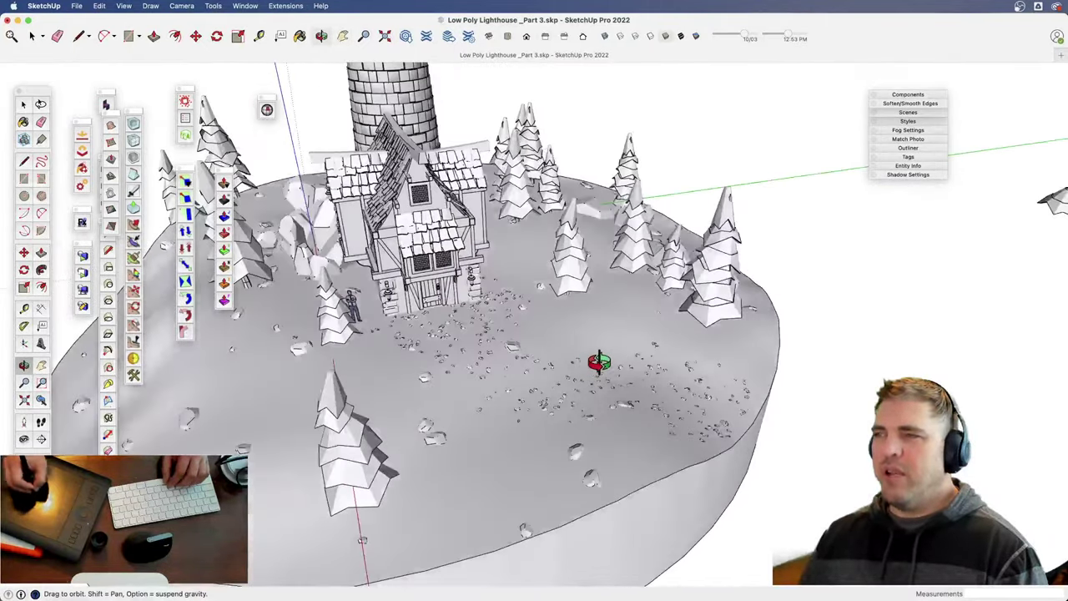
middle_click_drag(525, 298, 555, 333)
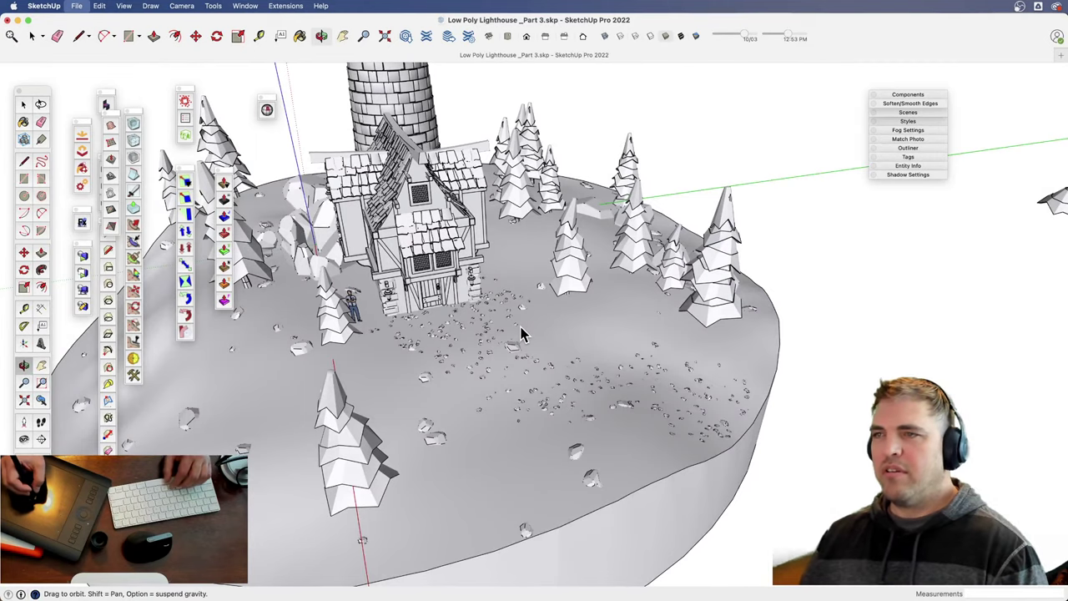
- Cancel saving the model under a new name and frame a low, close view of the cottage and tower
key("super+shift+s")
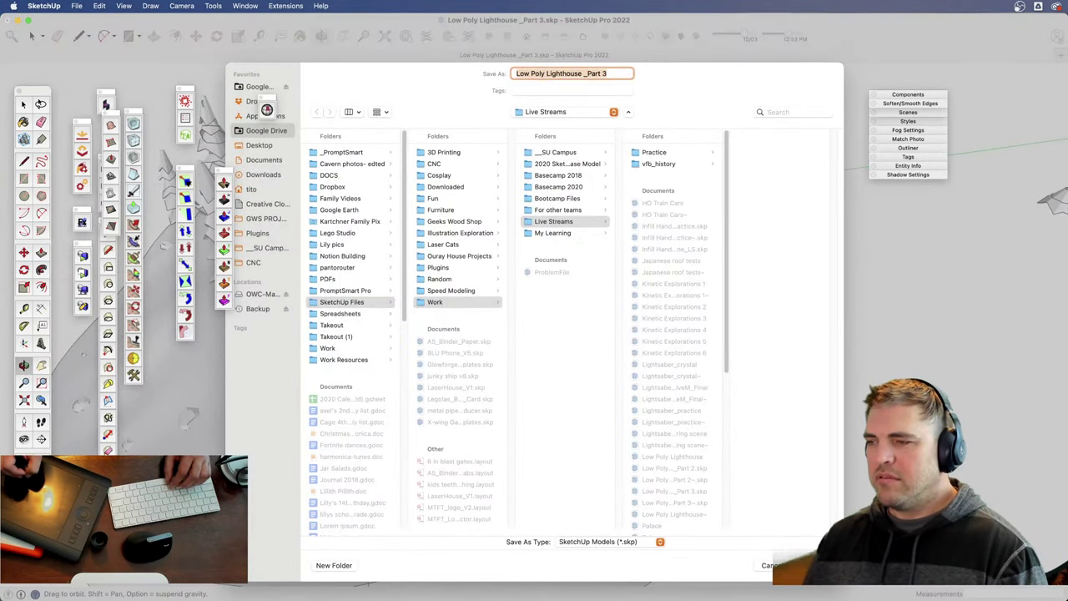
left_click(767, 565)
middle_click_drag(790, 437, 657, 376)
key("z")
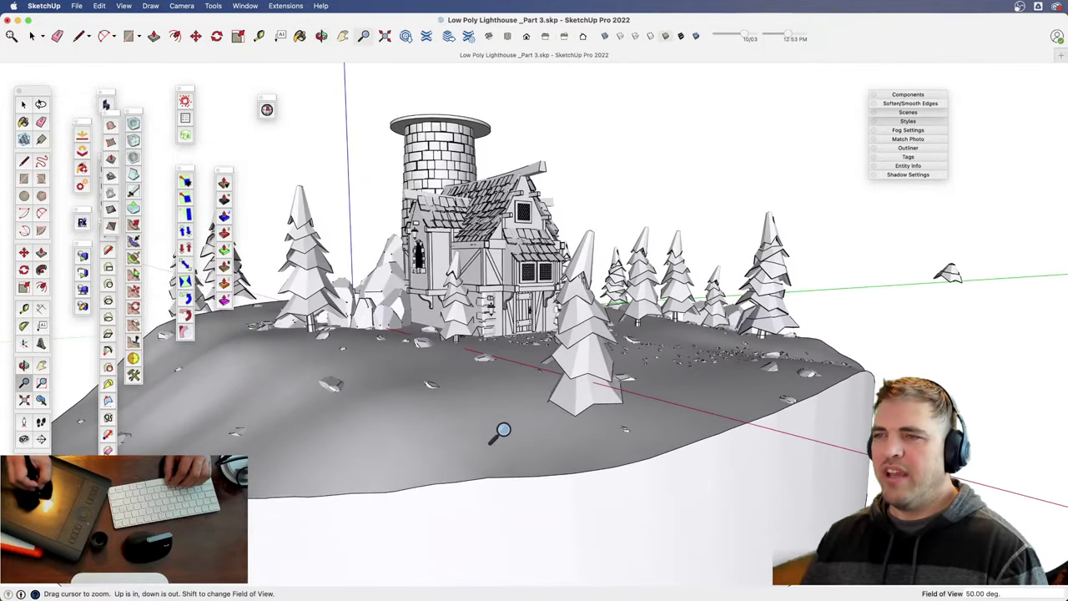
left_click_drag(500, 431, 503, 292)
middle_click_drag(502, 290, 431, 352)
- Rearrange the floating toolbars and the tray around the edges to clear the view, and reframe the cottage
left_click_drag(226, 173, 87, 336)
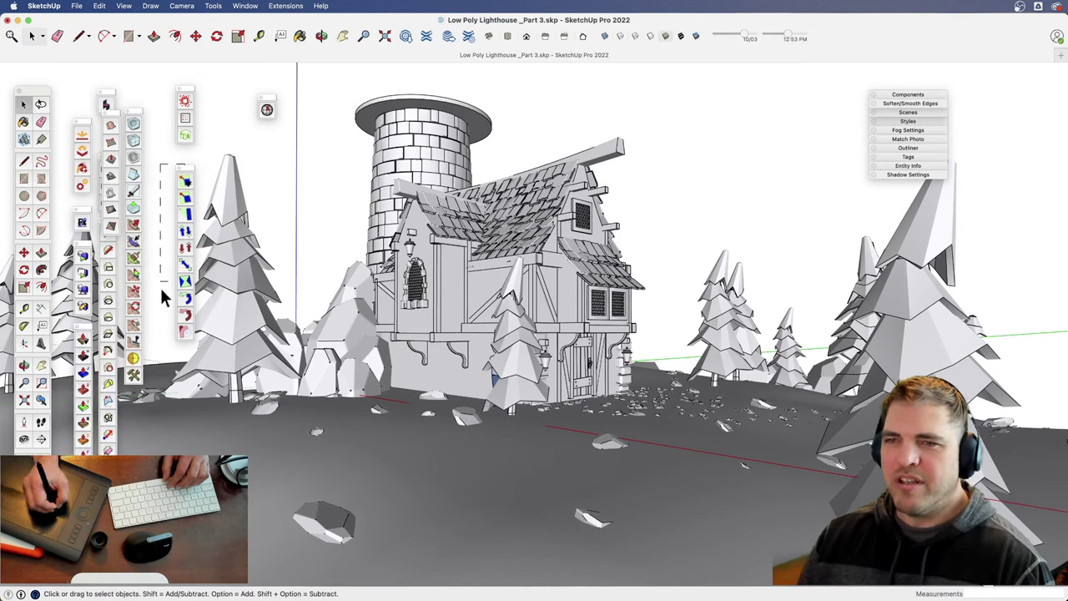
left_click_drag(185, 175, 133, 407)
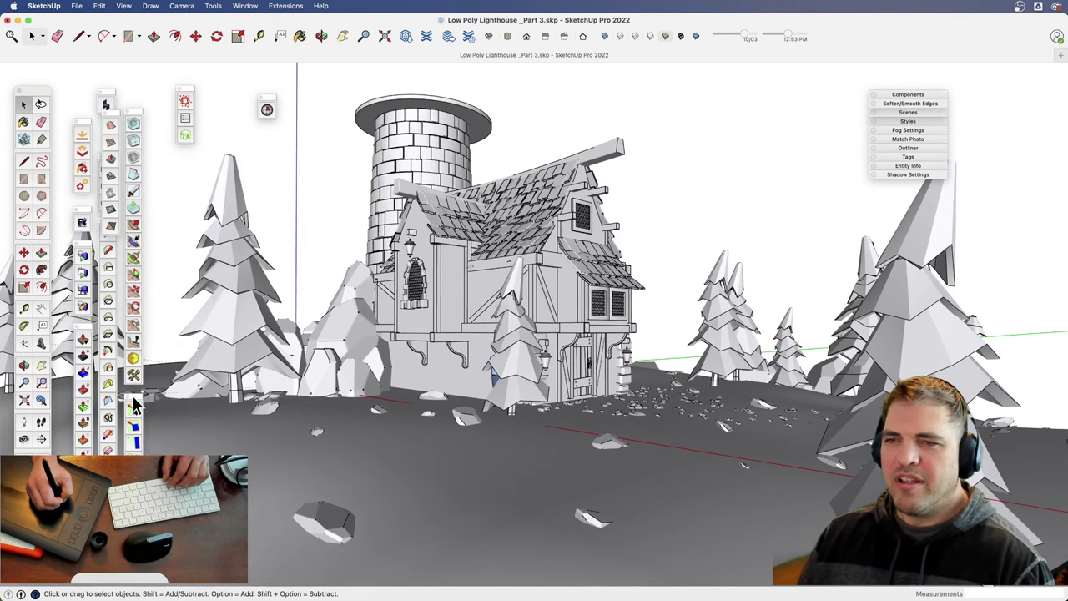
left_click_drag(189, 93, 164, 121)
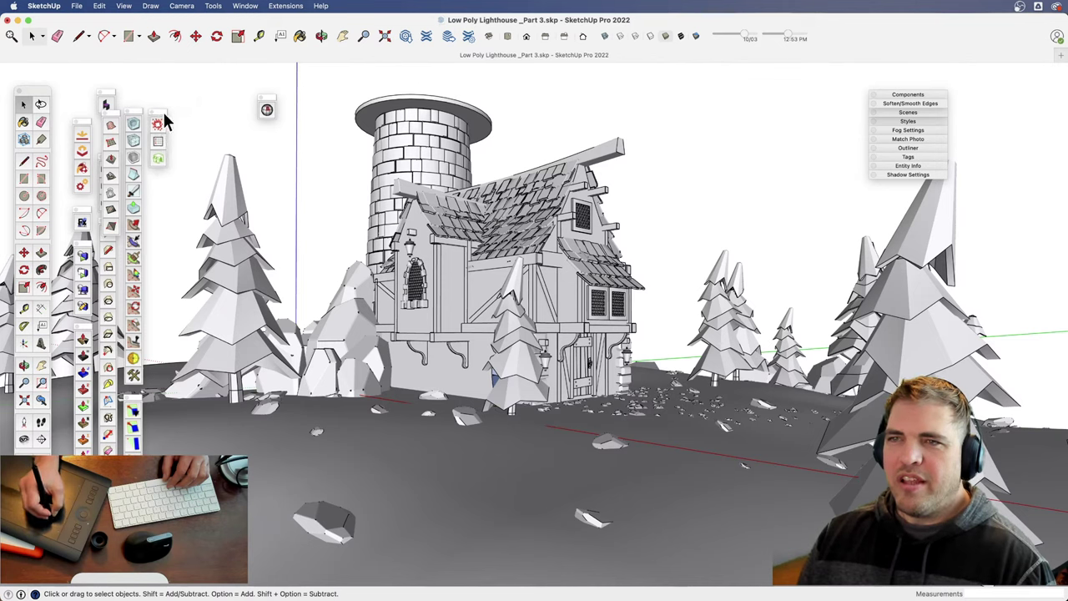
left_click_drag(267, 106, 160, 189)
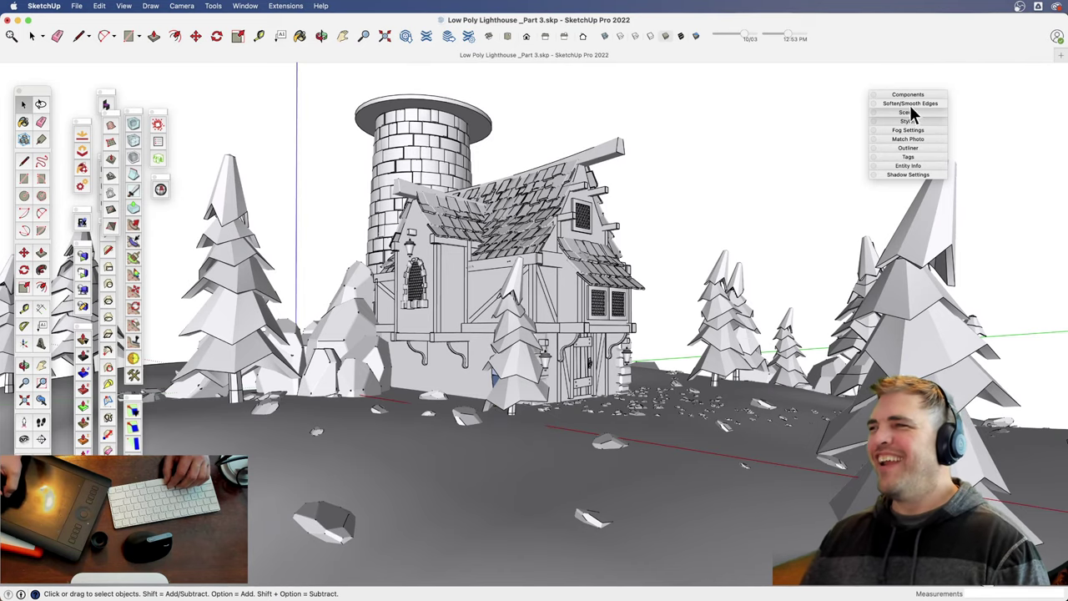
left_click_drag(936, 100, 1029, 81)
middle_click_drag(560, 345, 613, 365)
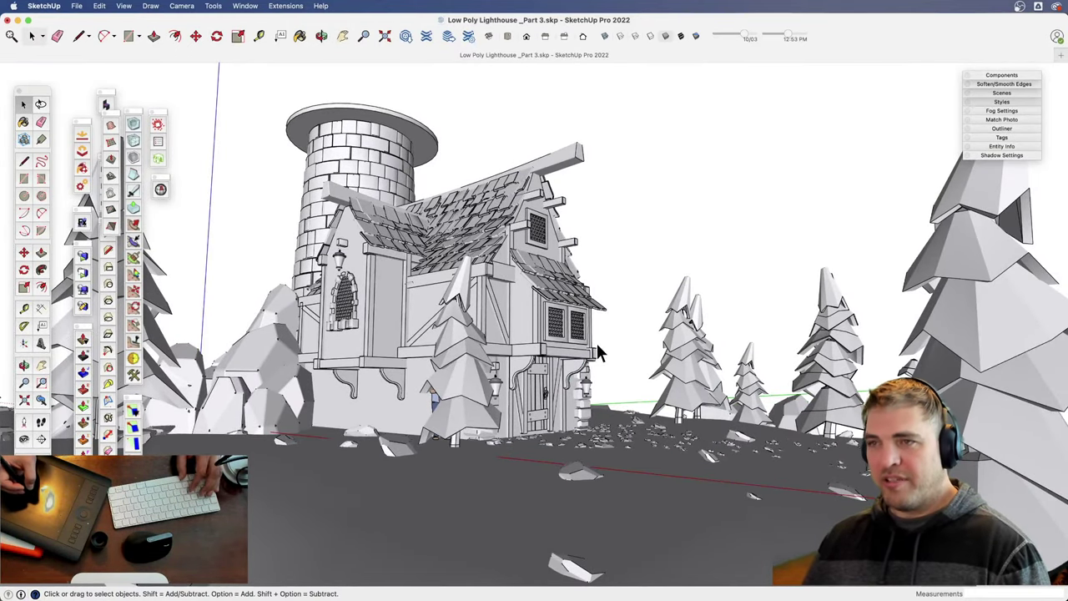
- Save the model on the Desktop as "Low Poly Lighthouse _Part 3a"
key("super+shift+s")
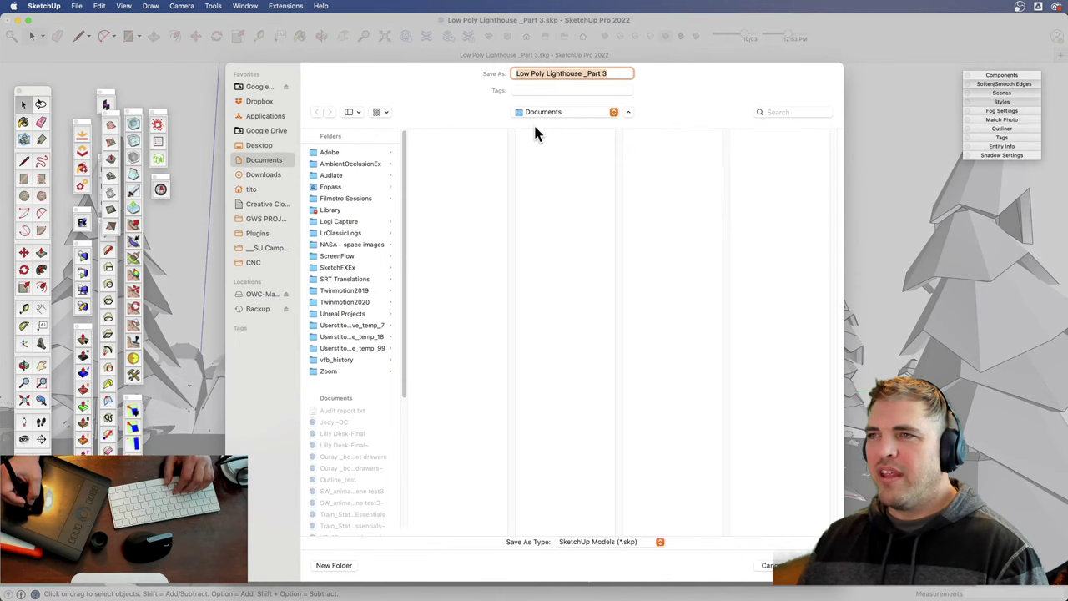
left_click(612, 73)
type("a")
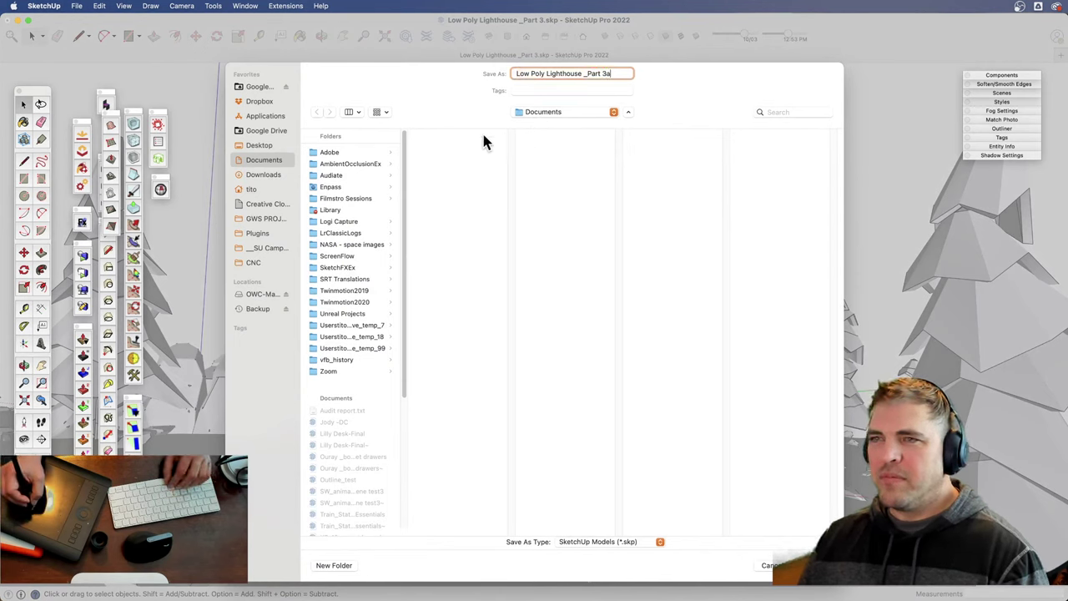
left_click(260, 145)
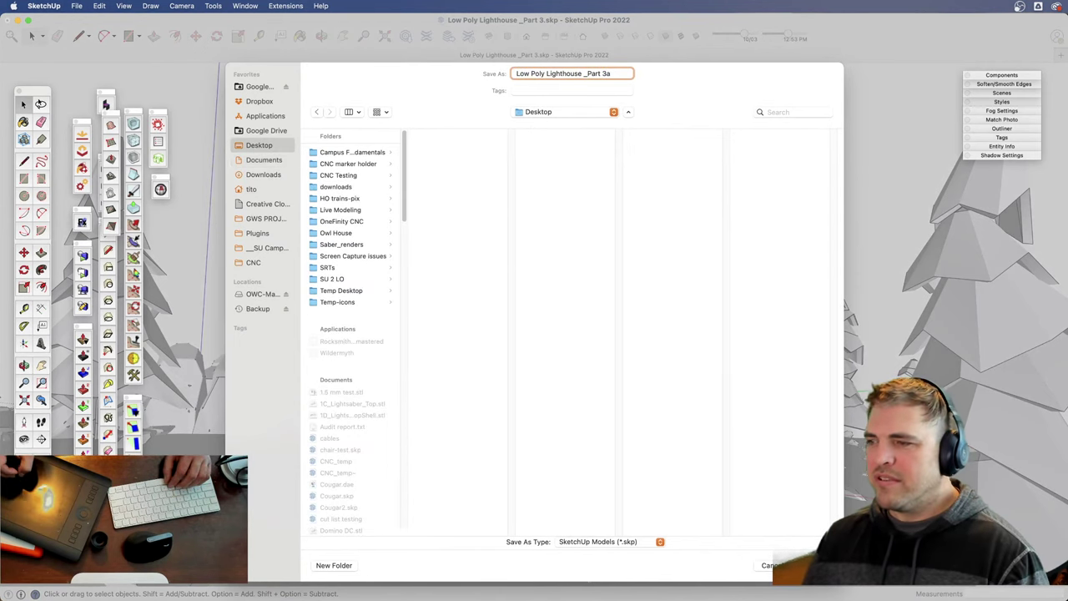
left_click(812, 565)
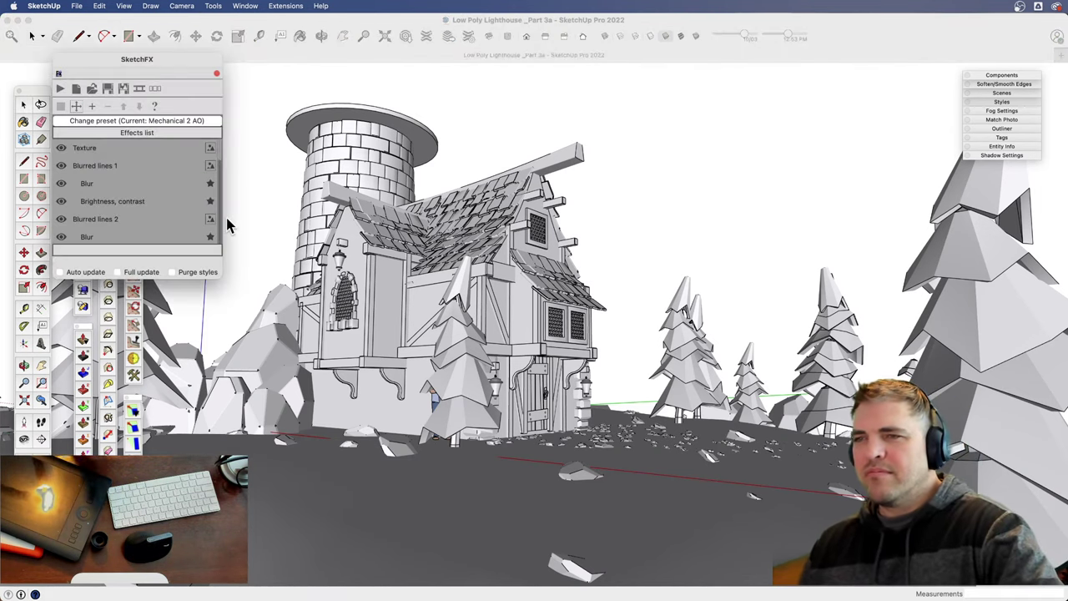
- Change the SketchFX preset to Architectural 2 AO and close SketchFX
left_click_drag(171, 59, 294, 82)
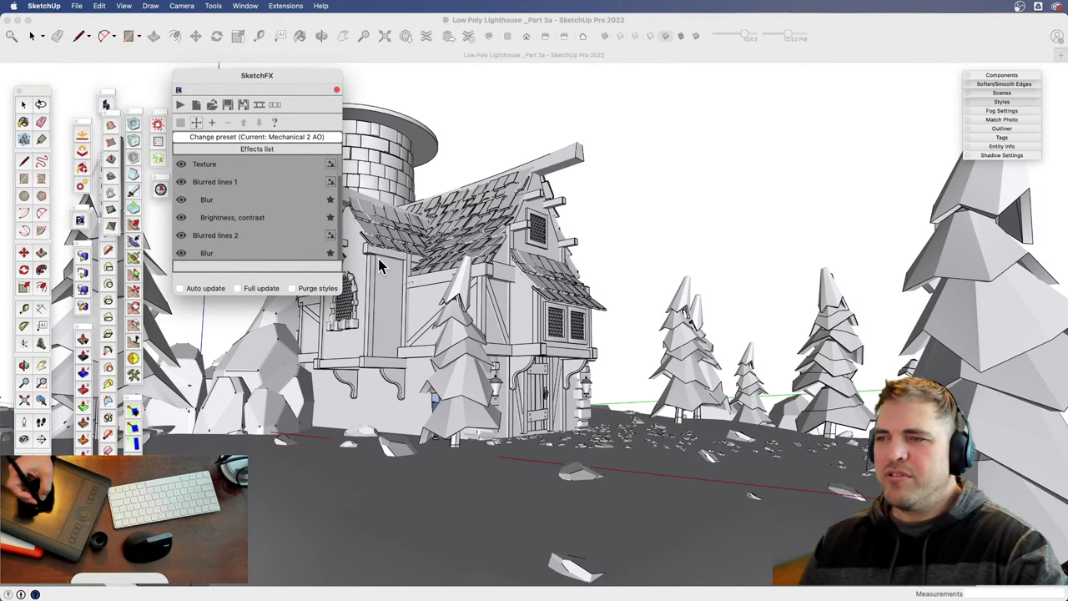
left_click(321, 138)
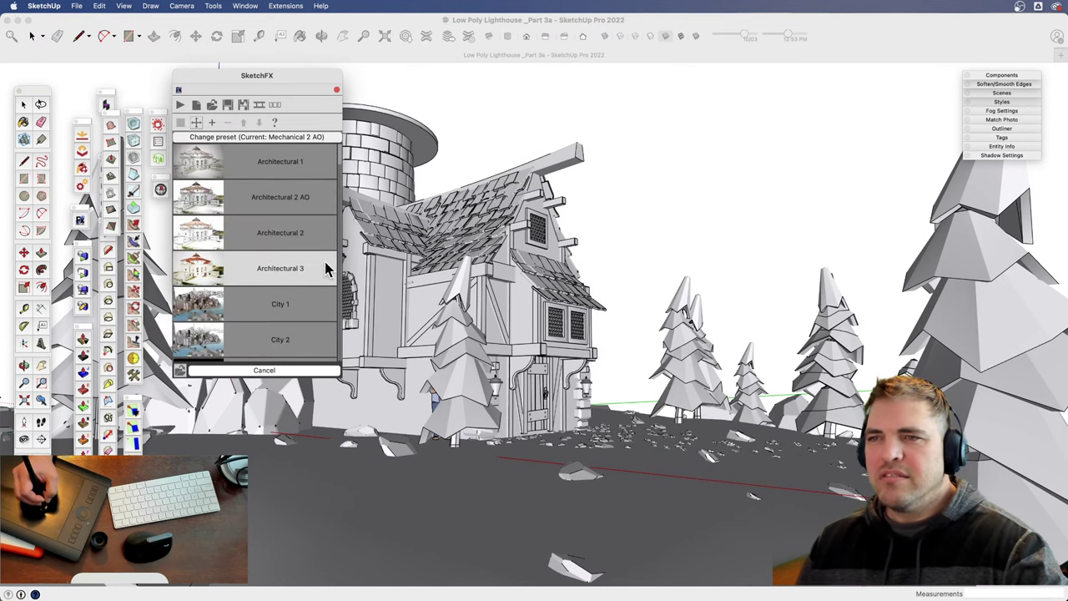
left_click(278, 199)
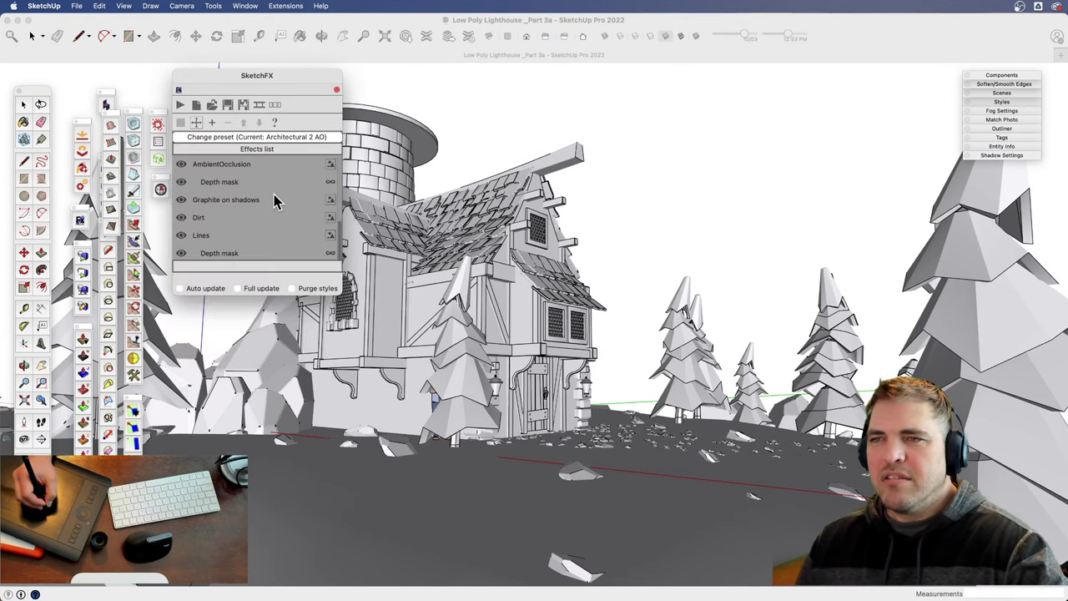
left_click(336, 90)
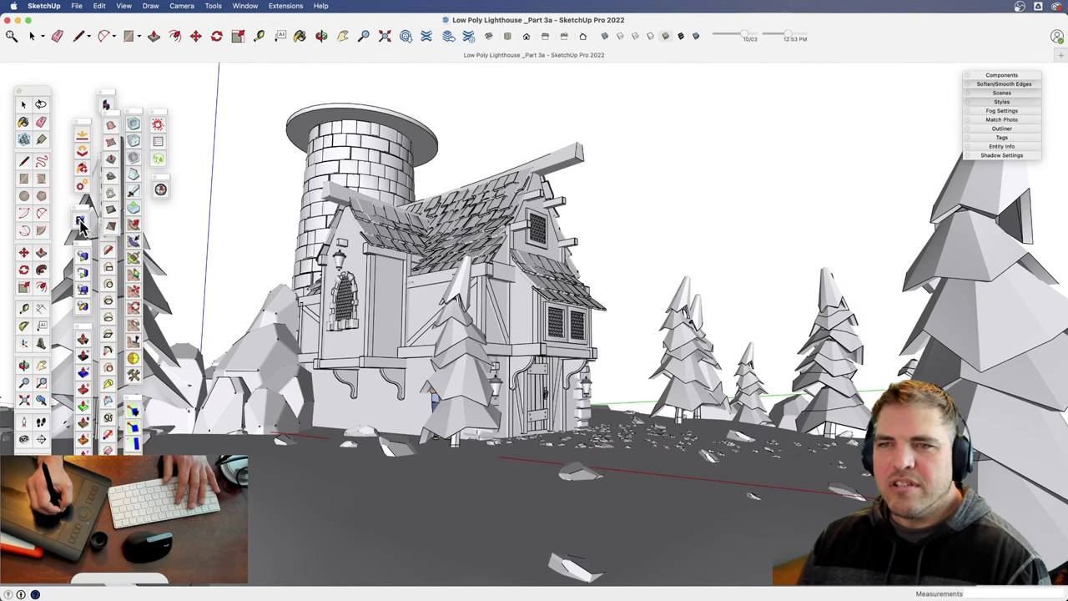
- Turn on shadows and reopen SketchFX to render the cottage view with the Architectural 2 AO preset
key("space")
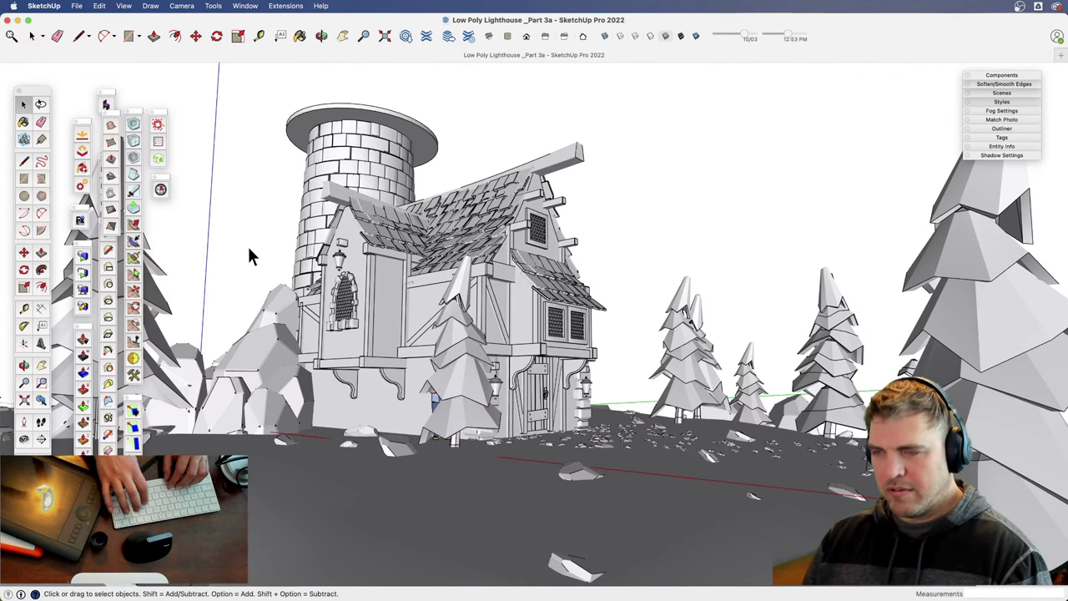
key("shift+s")
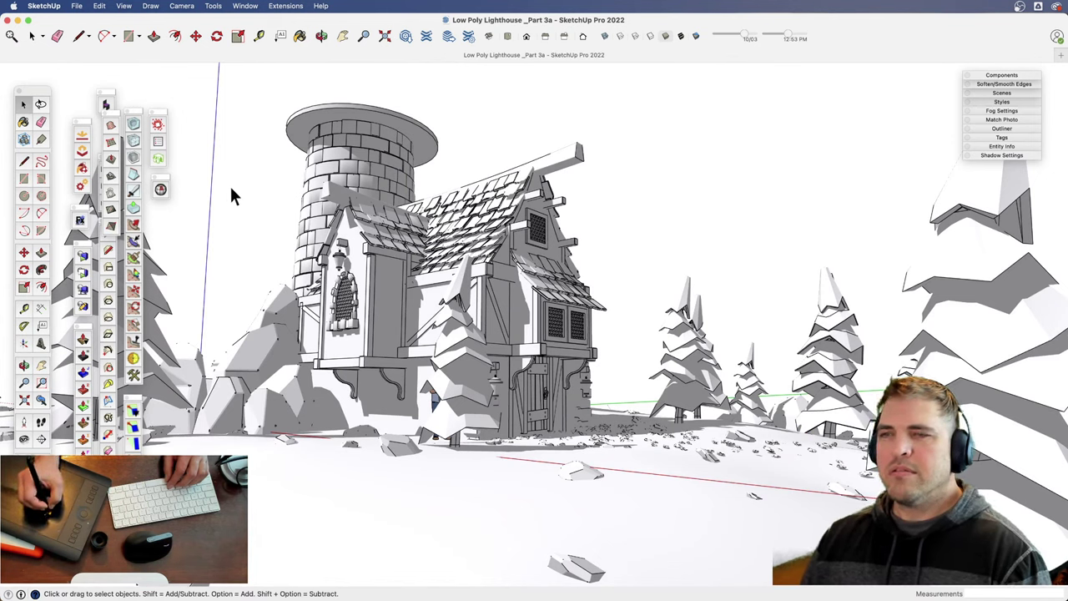
left_click(80, 221)
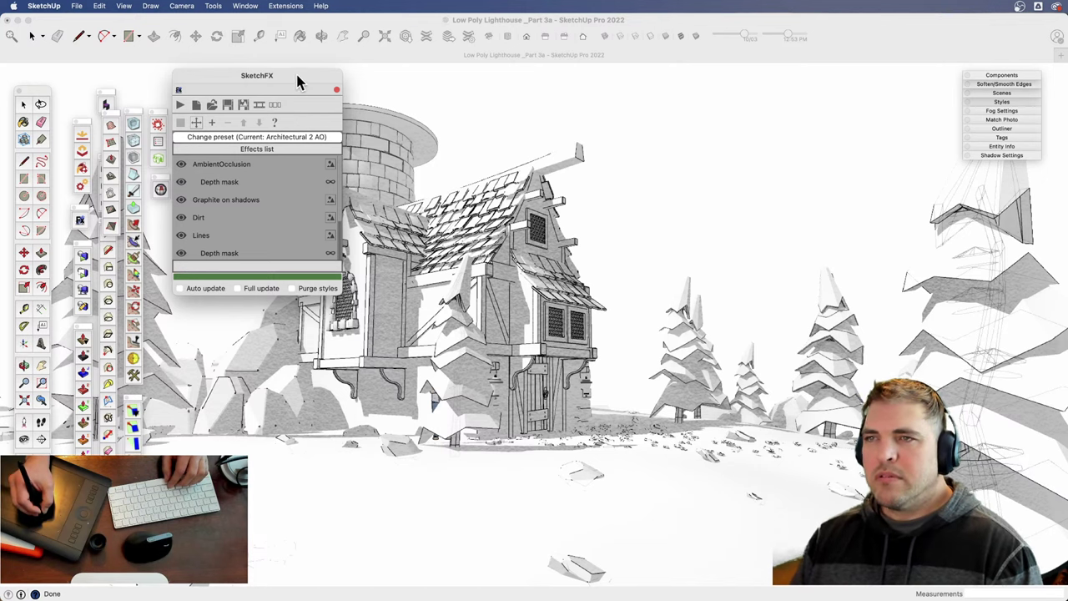
- Change the SketchFX preset to Pen 1 AO and render the cottage view with it
mouse_move(299, 80)
left_mouse_down()
mouse_move(408, 382)
mouse_move(409, 596)
mouse_move(472, 565)
mouse_move(289, 89)
mouse_move(307, 90)
left_mouse_up()
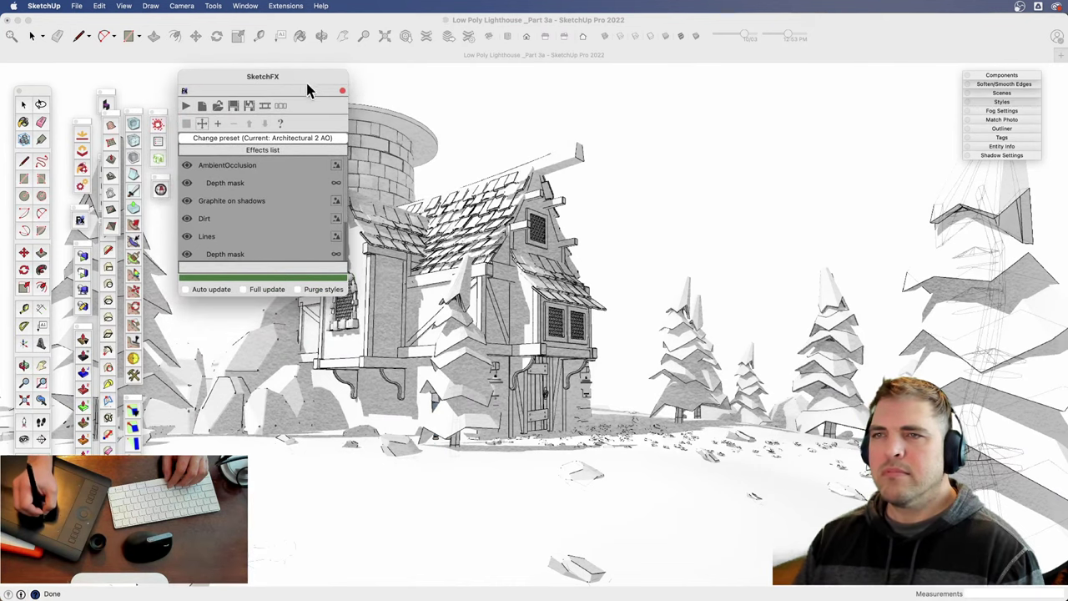
left_click(296, 137)
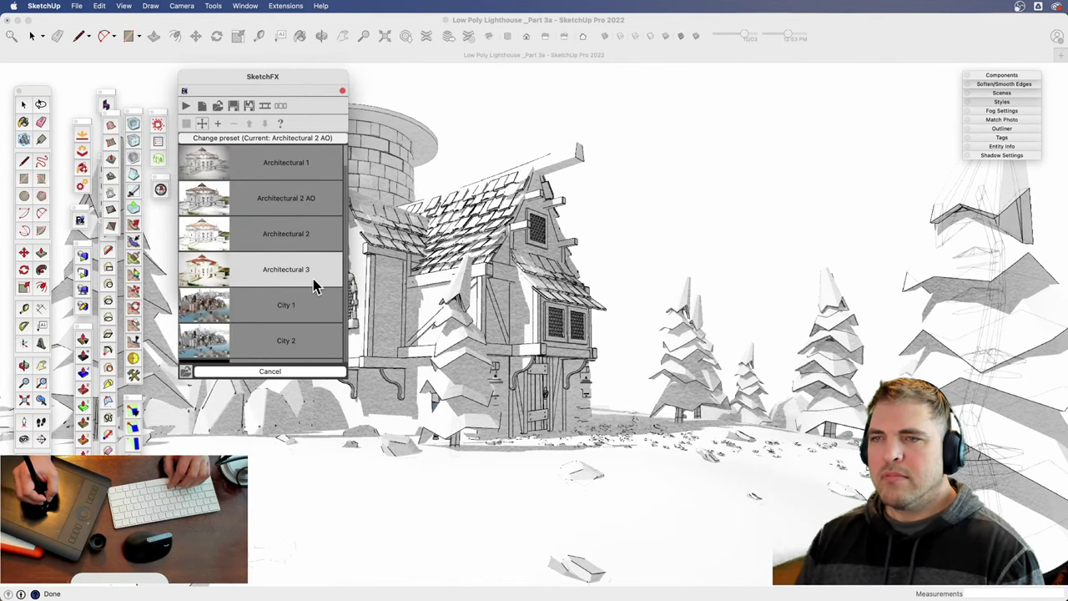
left_click_drag(344, 160, 351, 273)
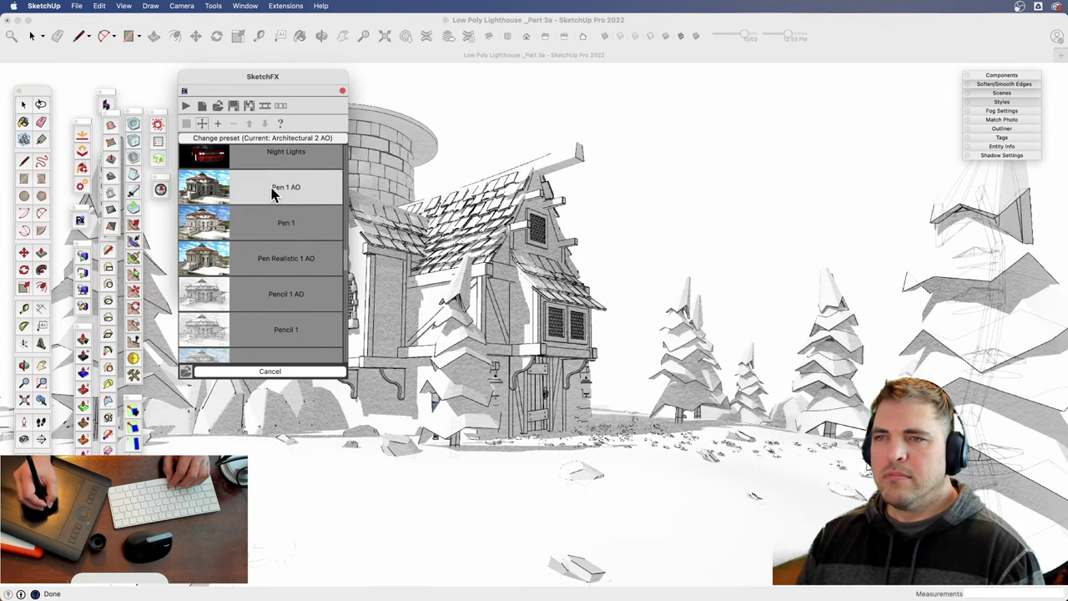
left_click(273, 197)
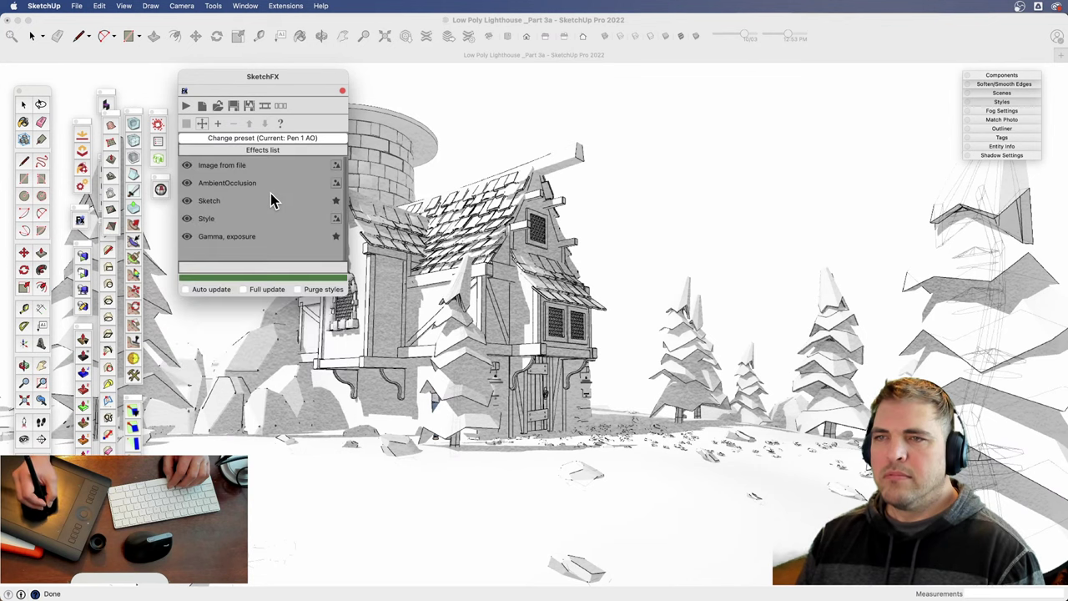
left_click(186, 107)
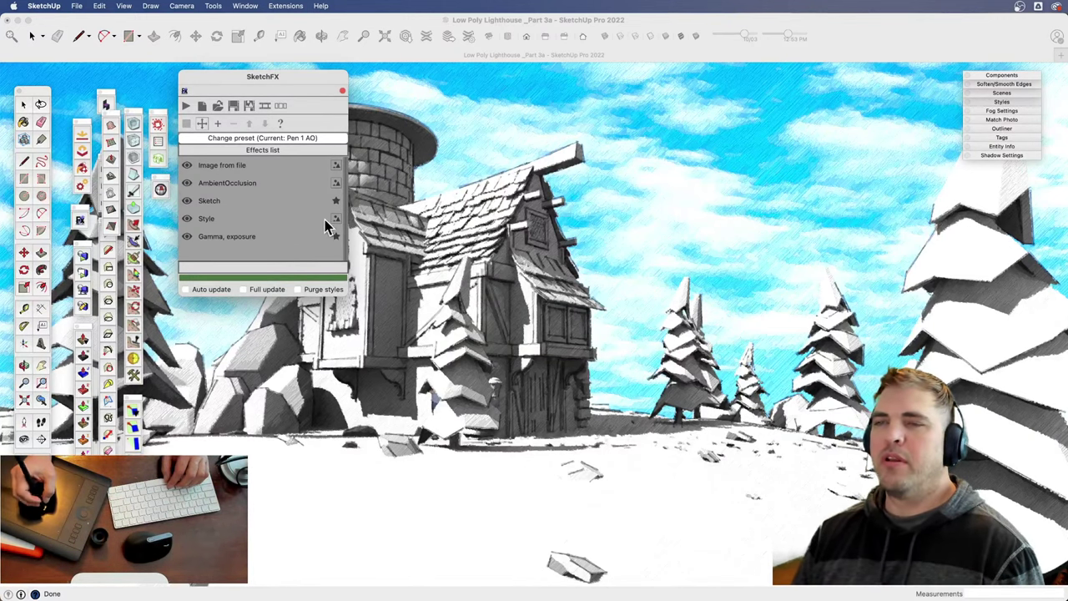
- Change the SketchFX preset to Pencil 1 AO, render the cottage view with it and close SketchFX
left_click(299, 139)
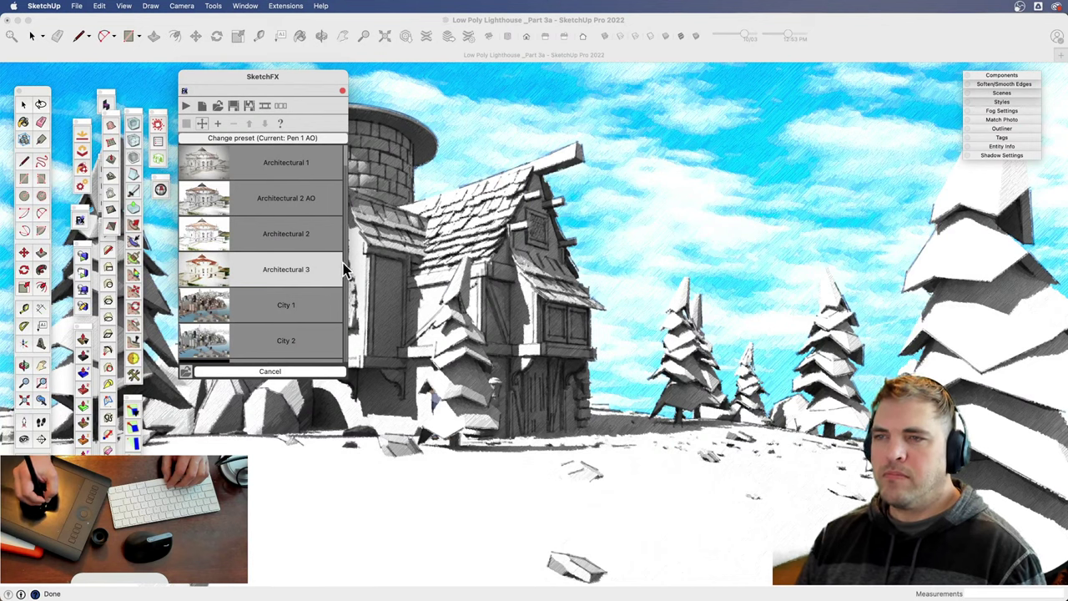
mouse_move(347, 167)
left_mouse_down()
mouse_move(359, 307)
mouse_move(358, 288)
left_mouse_up()
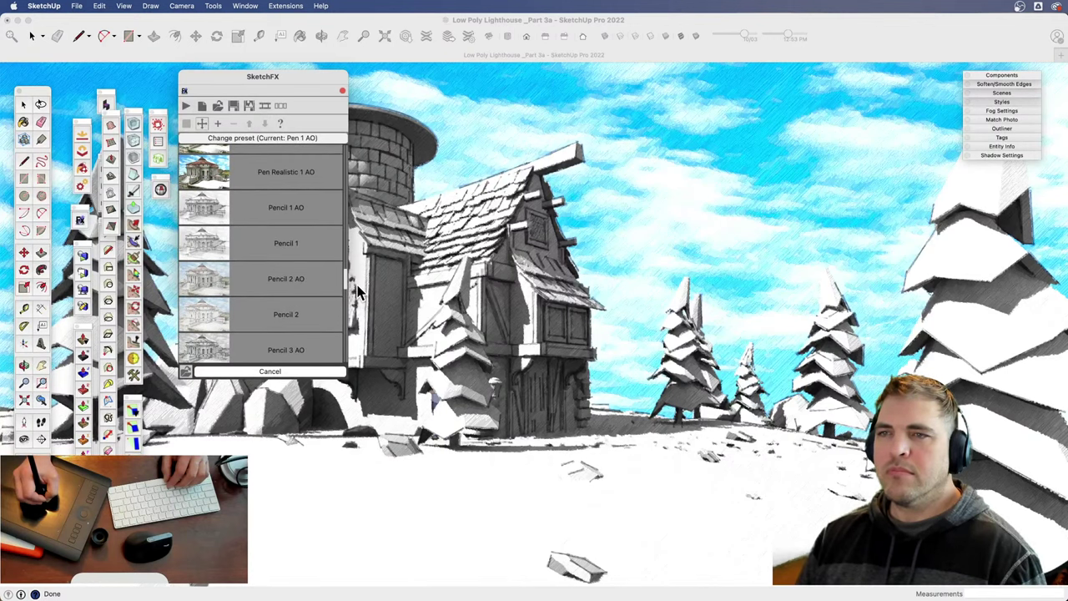
left_click(280, 214)
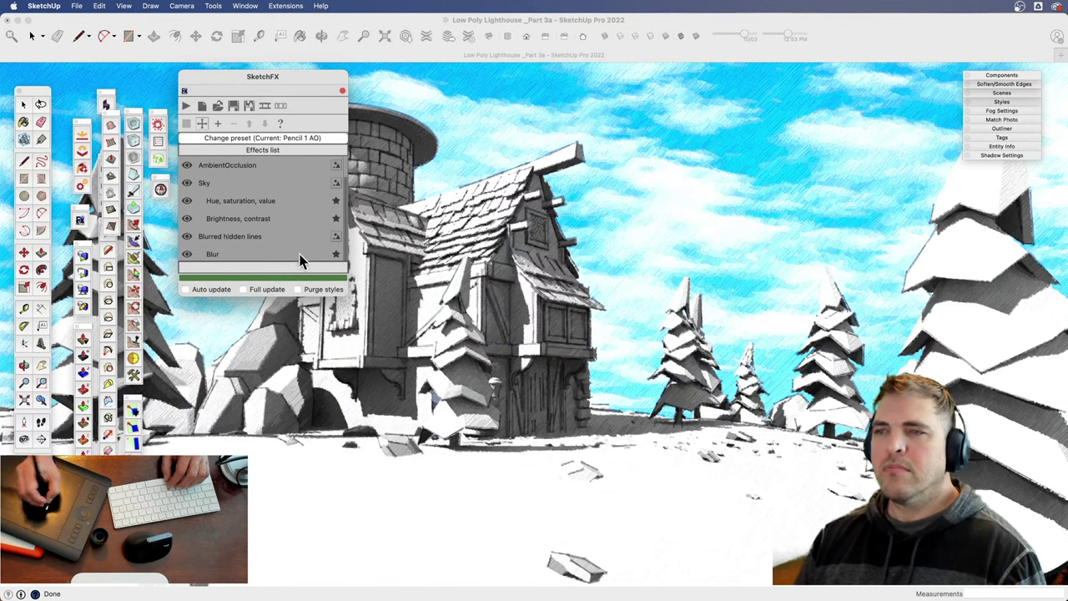
left_click(186, 106)
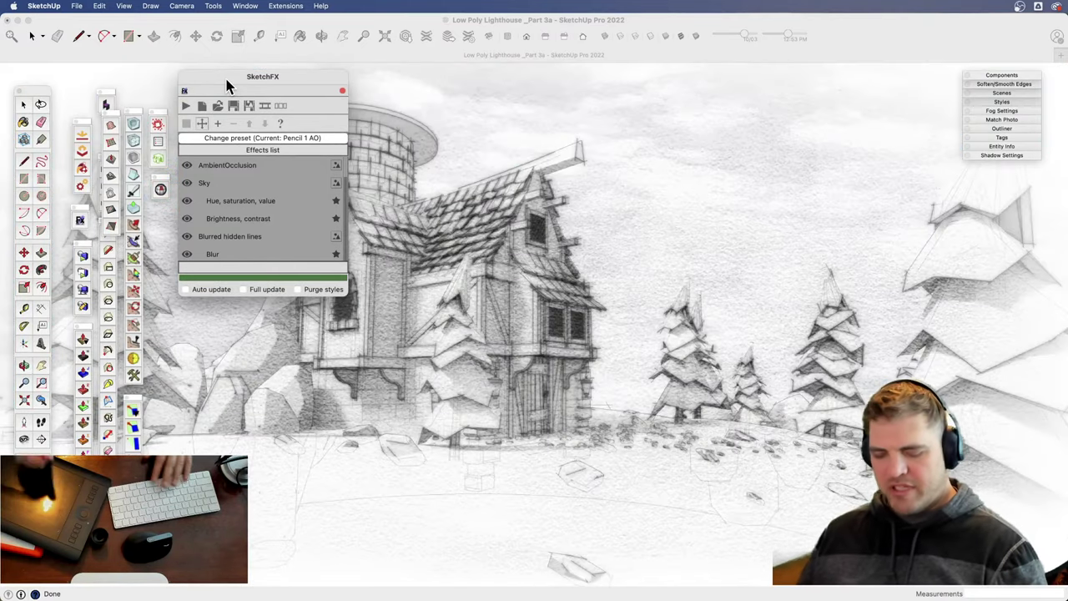
left_click(343, 90)
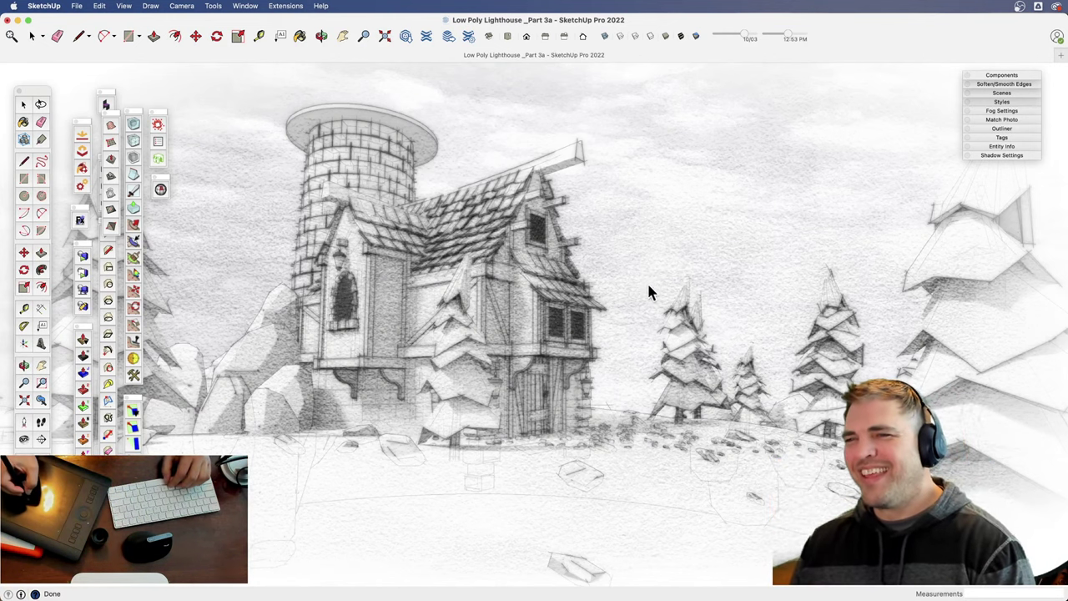
- Examine the whole lighthouse island from above and from several angles, including the cottage, trees and scattered stones
mouse_move(670, 284)
middle_mouse_down()
mouse_move(632, 286)
mouse_move(589, 496)
mouse_move(584, 344)
middle_mouse_up()
scroll(584, 344, "down", 5)
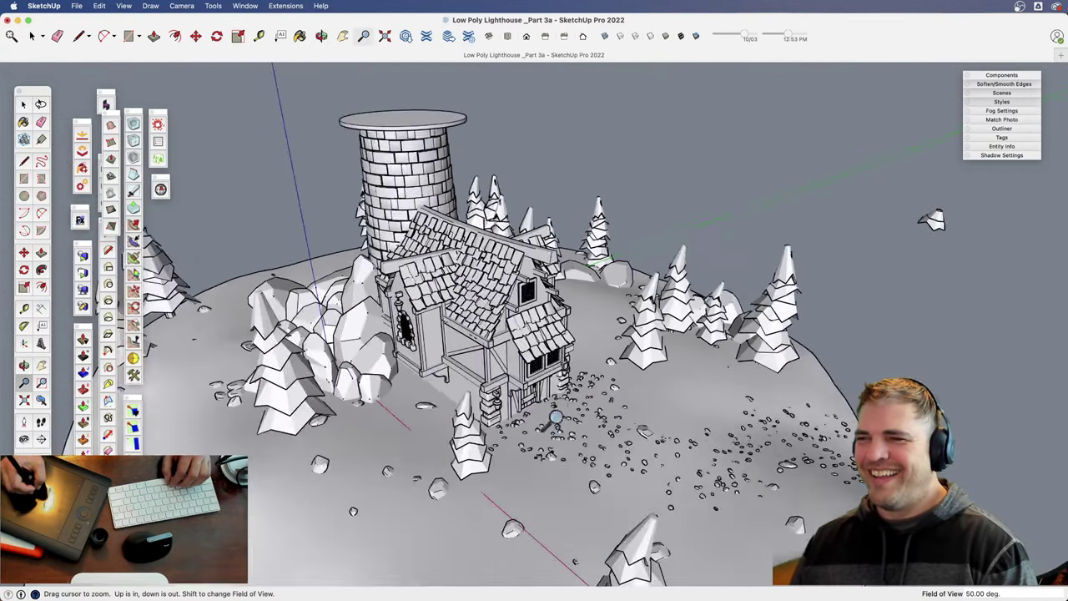
left_click_drag(555, 417, 558, 461)
key("h")
left_click_drag(613, 442, 584, 359)
key("o")
left_click_drag(584, 359, 576, 286)
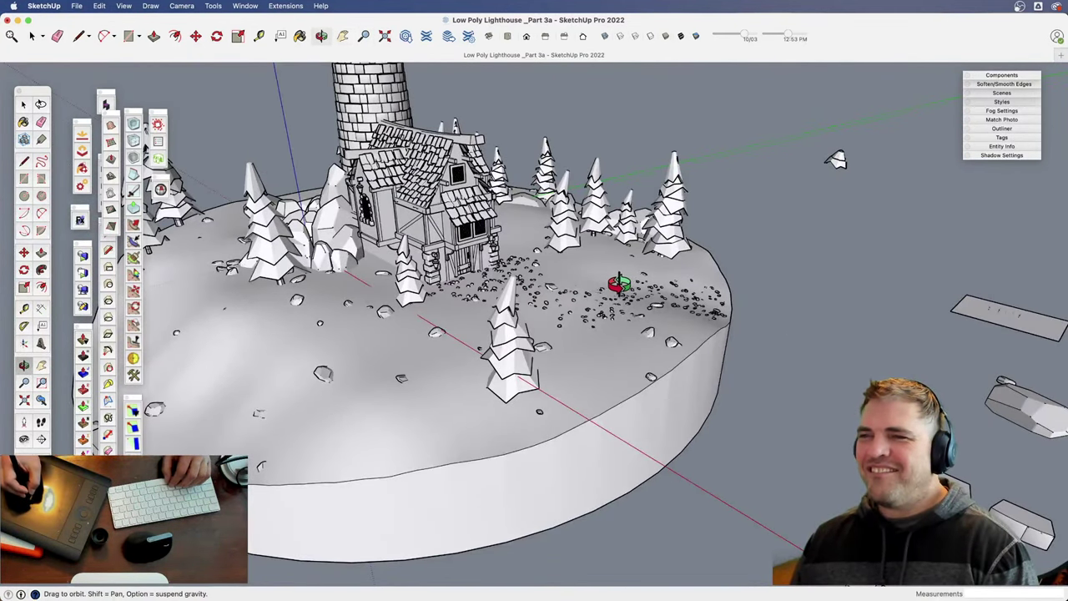
key("h")
left_click_drag(639, 329, 643, 329)
middle_click_drag(644, 330, 701, 367, "shift")
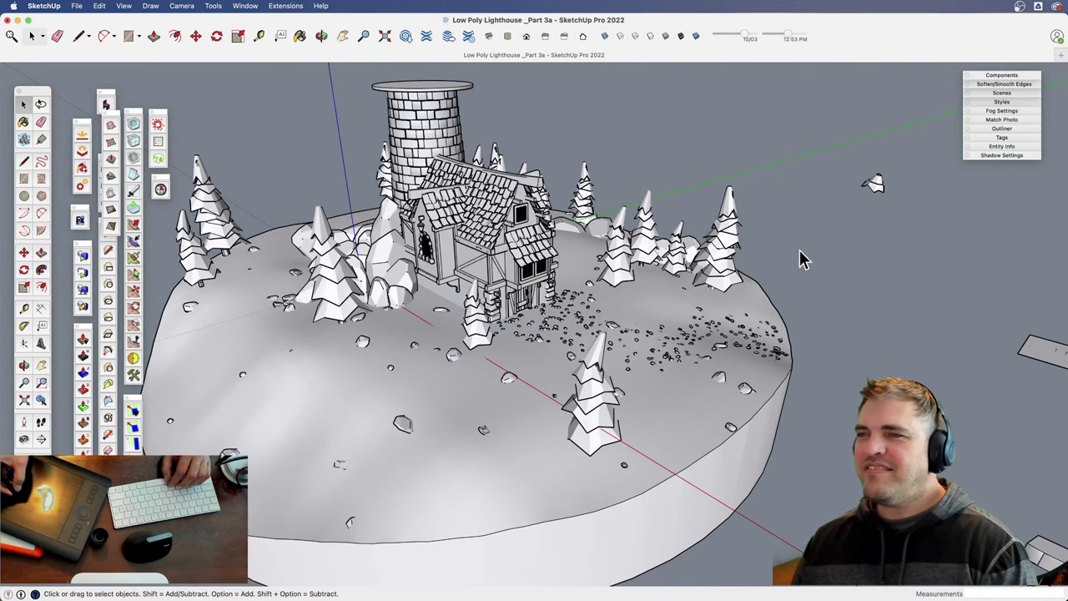
middle_click_drag(812, 307, 609, 397, "shift")
left_click_drag(609, 397, 742, 317)
middle_click_drag(742, 317, 748, 315, "shift")
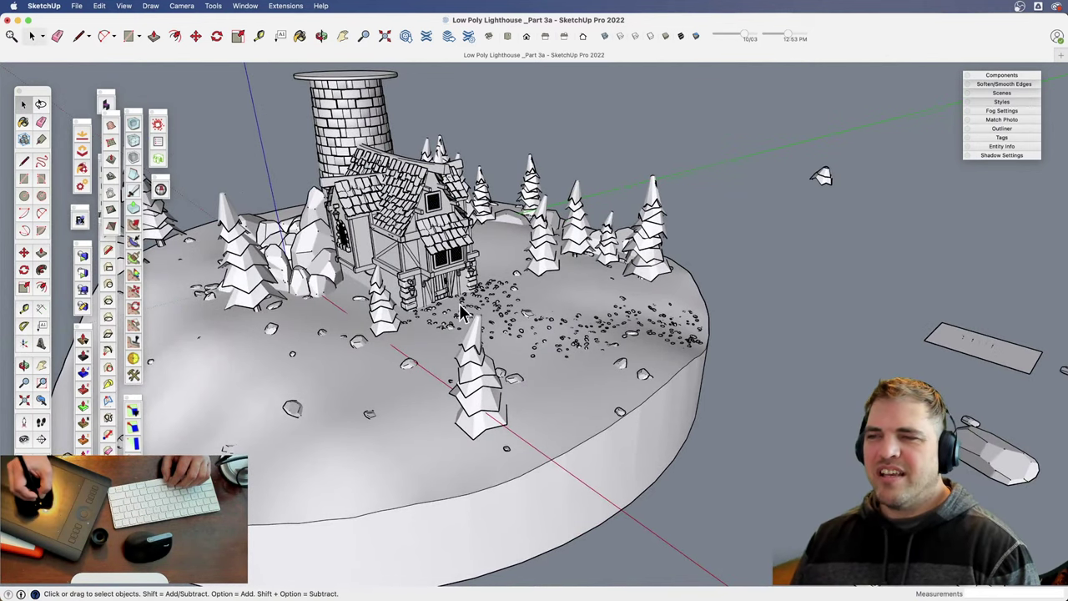
scroll(461, 313, "up", 3)
middle_click_drag(568, 376, 634, 236)
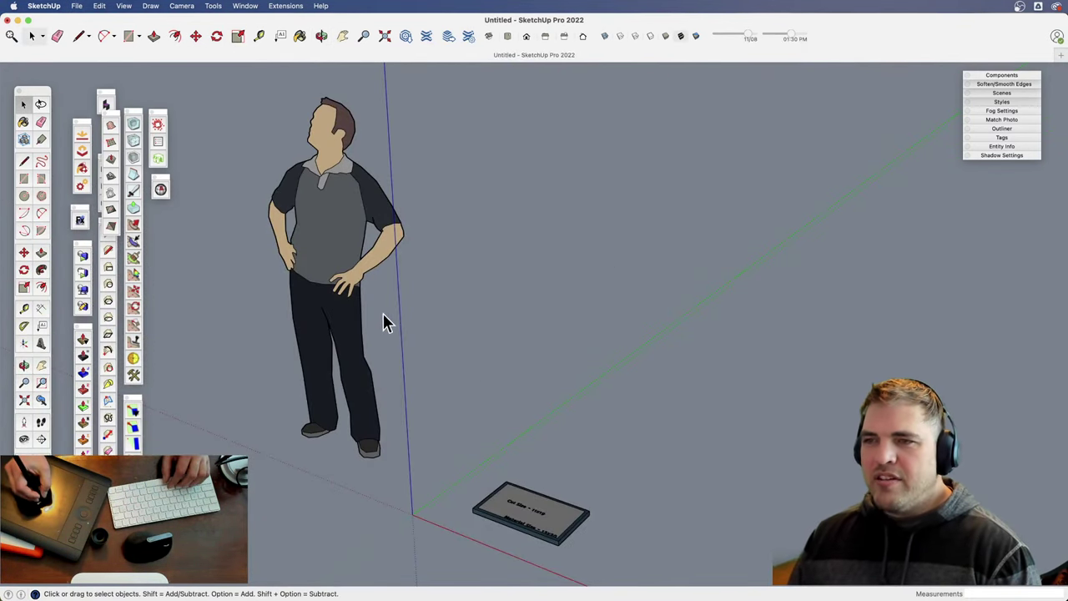
- Clear the new untitled model by deleting the scale figure and the template plate
left_click(362, 258)
key("Delete")
key("z")
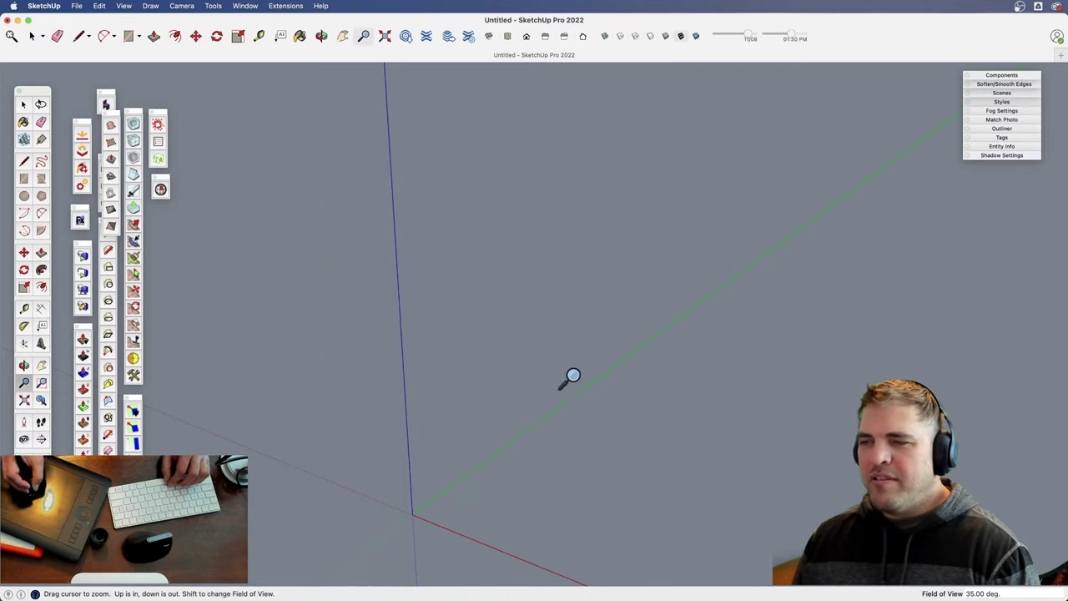
key("h")
left_click_drag(686, 429, 523, 334)
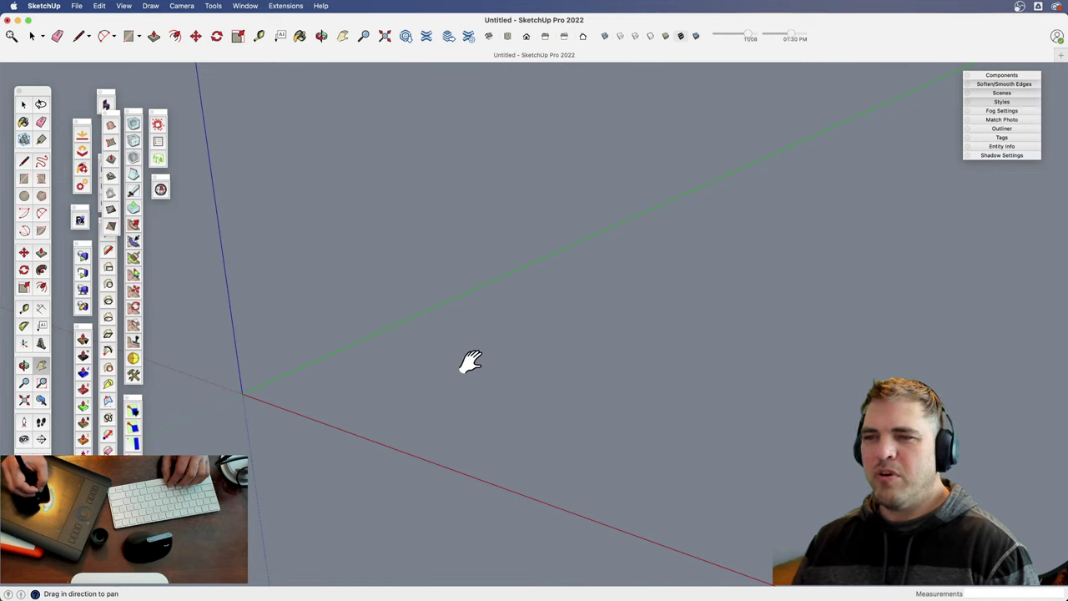
- Draw a freehand rectangle on the ground near the origin and push/pull it up into a box
key("z")
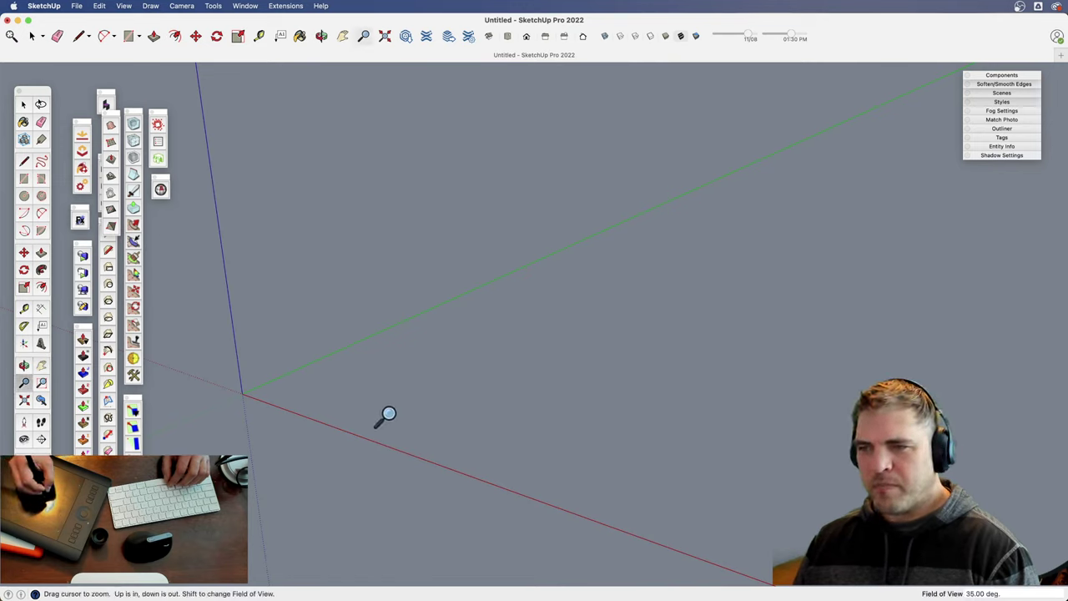
left_click(344, 396)
left_click(654, 412)
key("p")
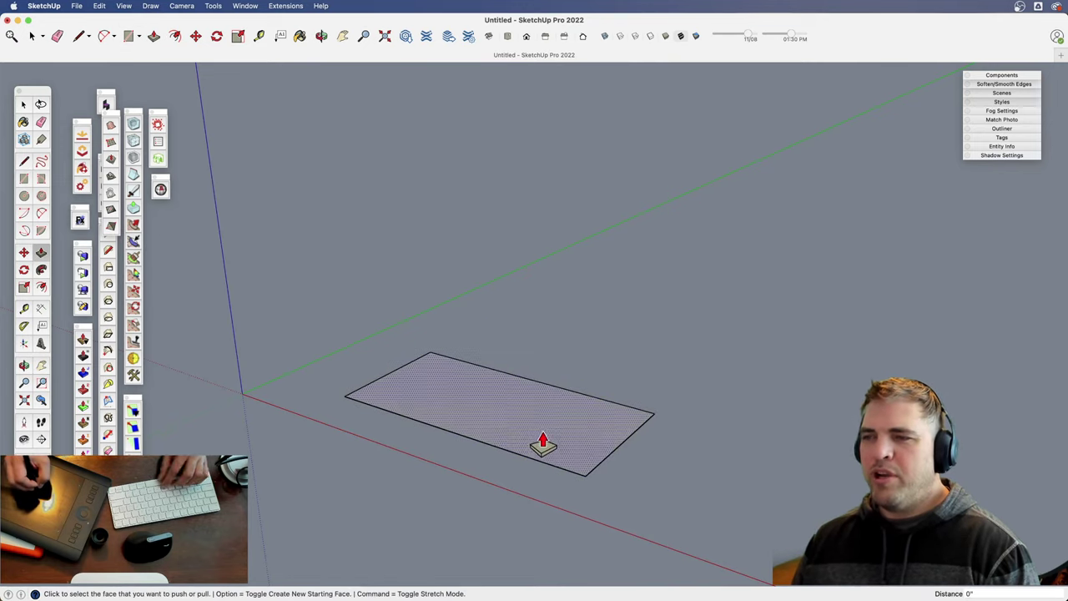
left_click(543, 442)
left_click(545, 310)
- Draw an arc across the box's front face and push the area above it through the box to leave a curved top
key("a")
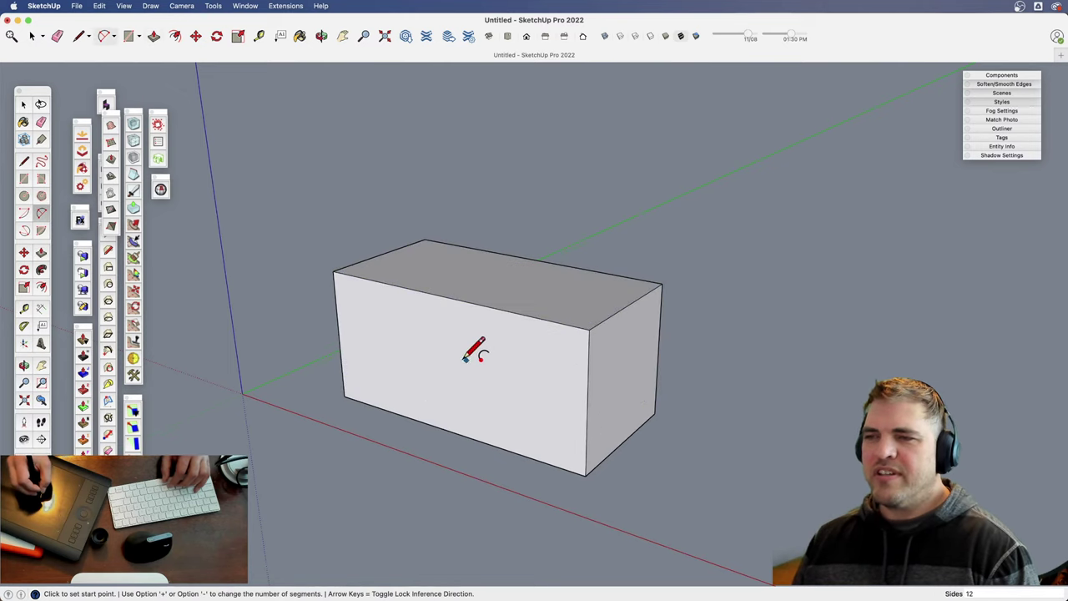
left_click(338, 335)
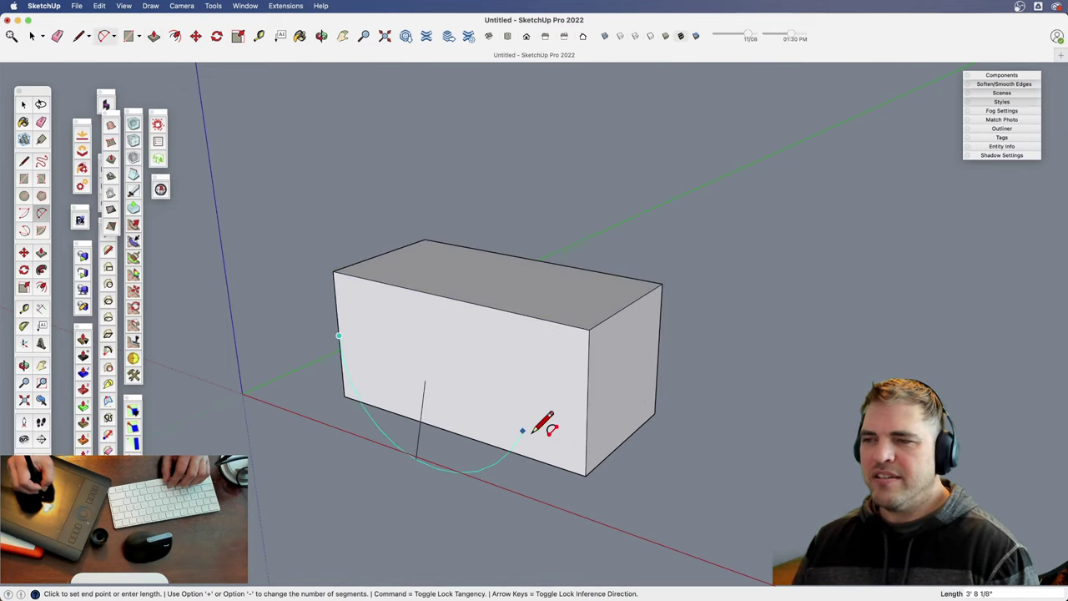
left_click(586, 473)
left_click(555, 410)
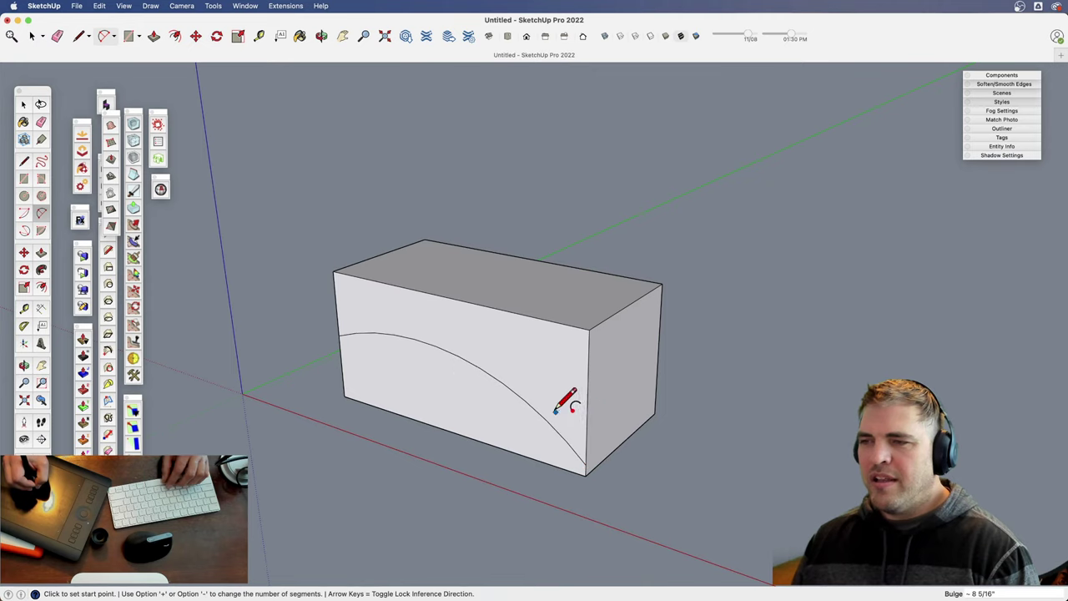
key("p")
left_click(550, 398)
left_click(632, 342)
middle_click_drag(522, 332, 551, 329)
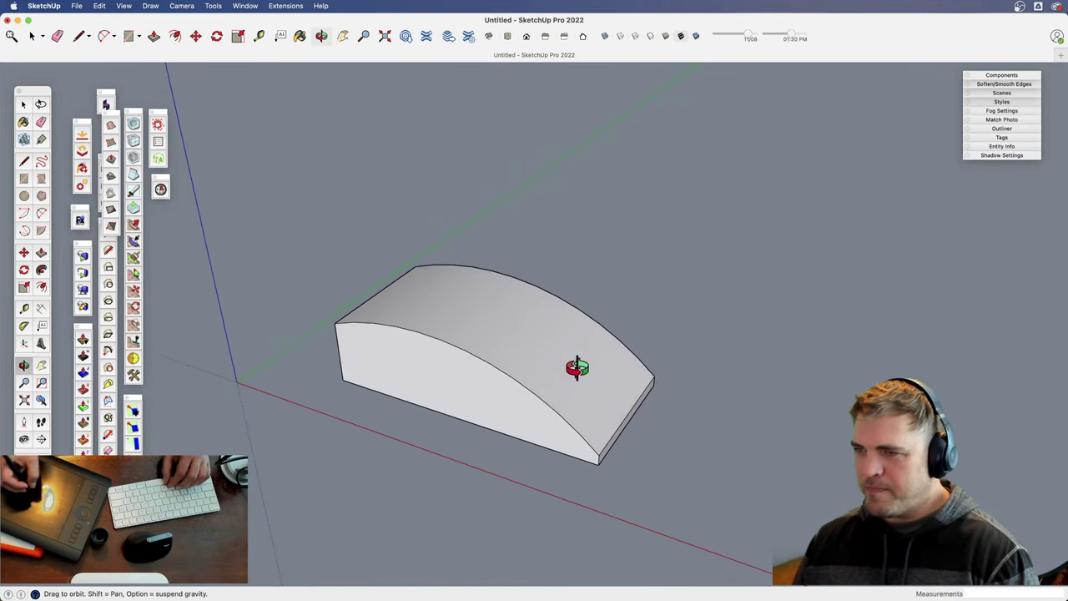
- Make the entire curved block a group
key("space")
triple_click(544, 361)
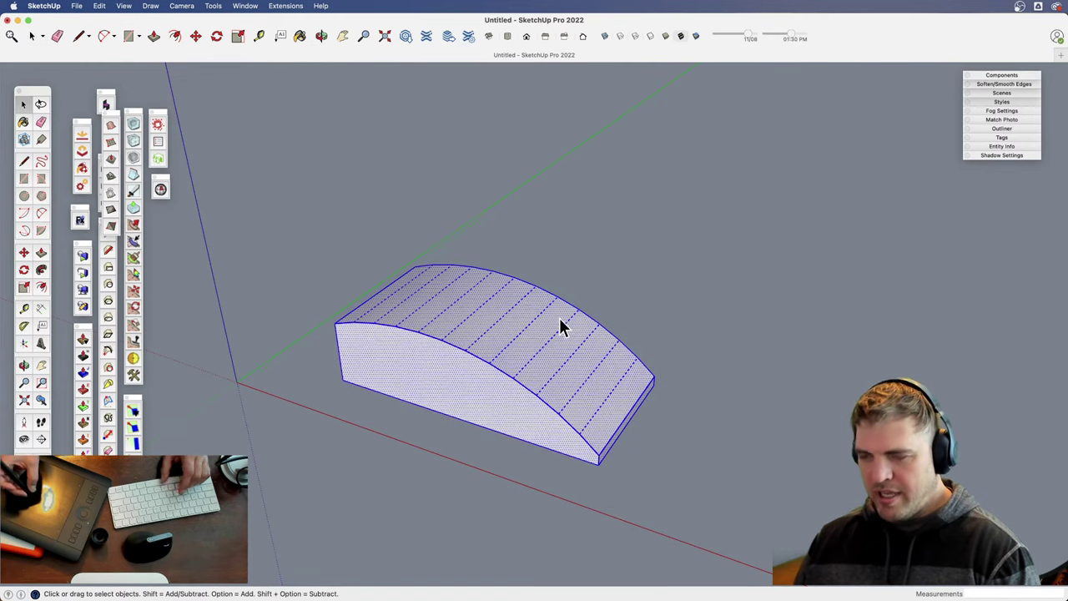
key("super+g")
key("s")
left_click(660, 306)
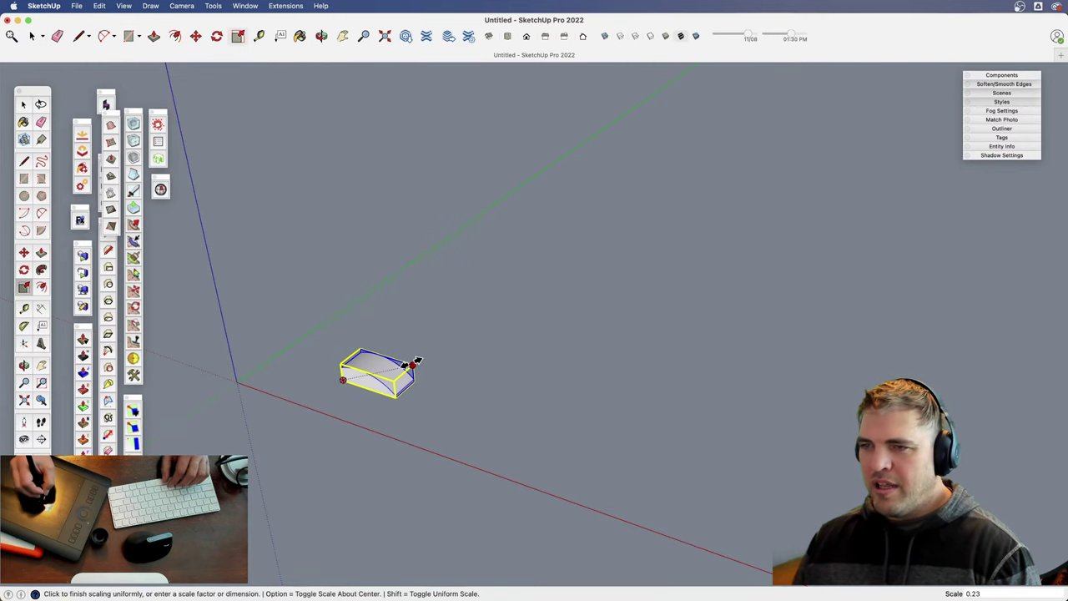
key("space")
- Open the group and resize its contents with the Tape Measure so the front bottom edge is 1 cm long
left_click_drag(468, 401, 463, 357)
key("h")
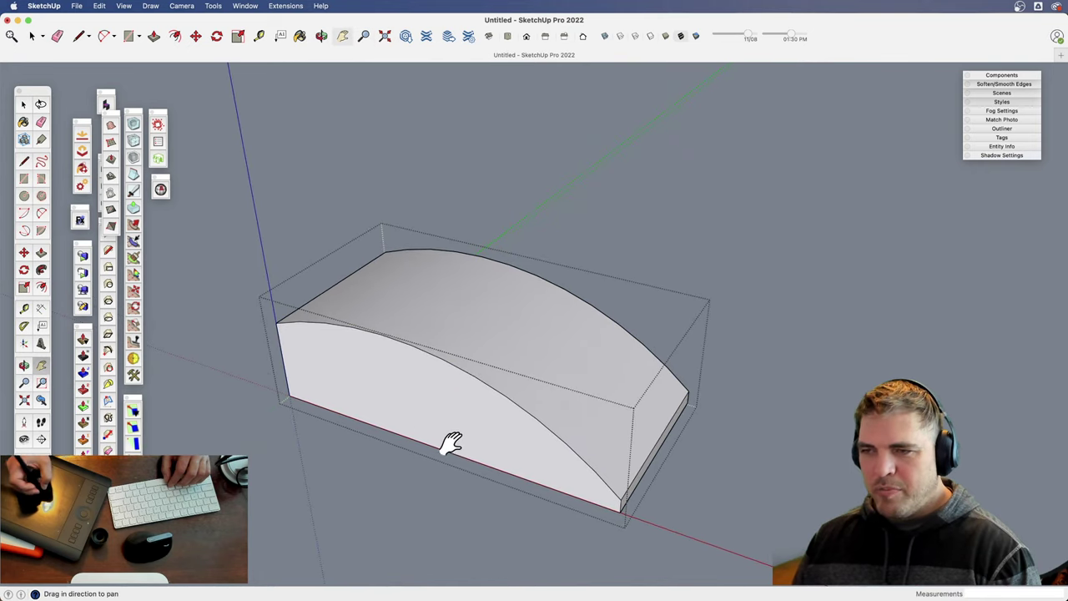
left_click_drag(451, 443, 459, 400)
key("t")
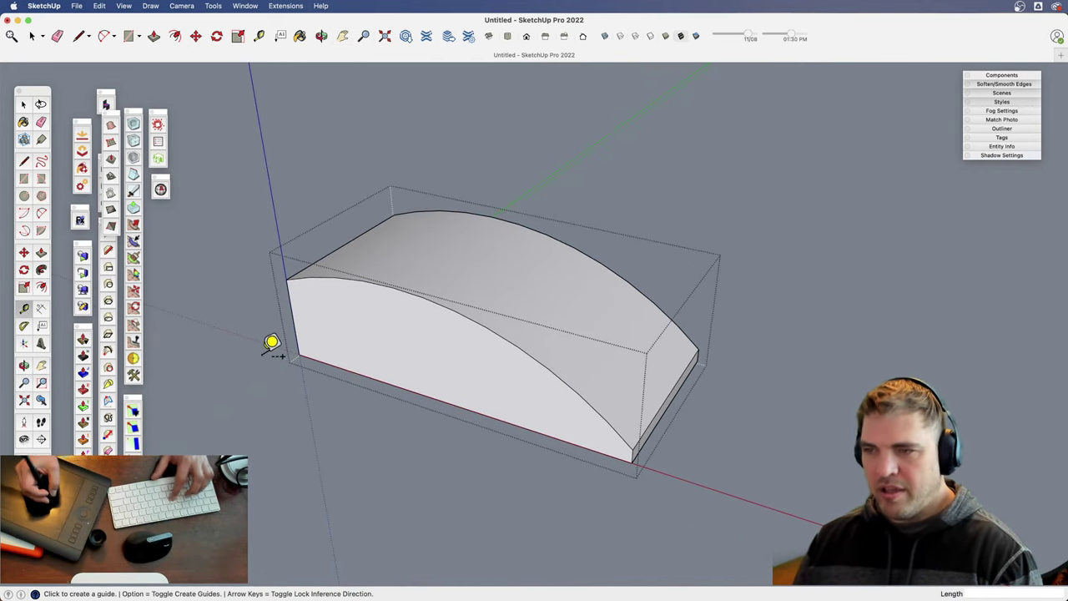
left_click(299, 355)
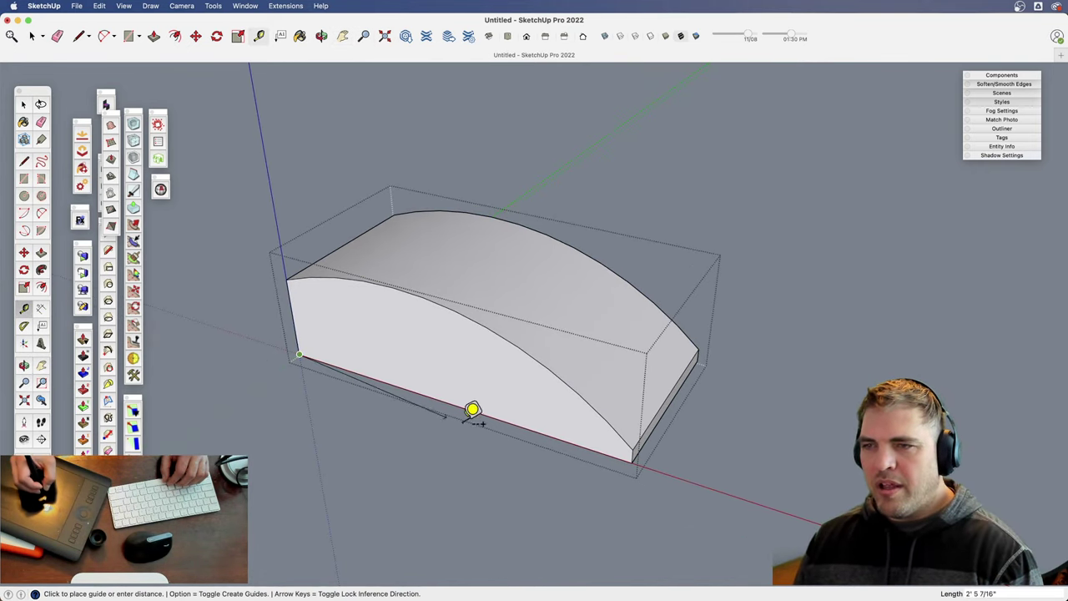
left_click(639, 442)
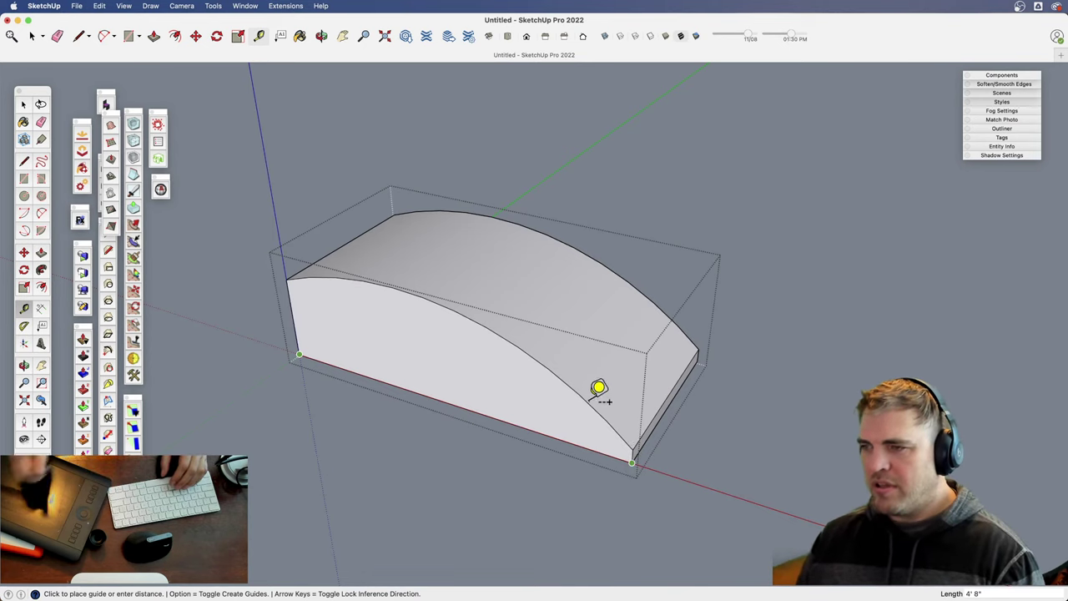
left_click(639, 453)
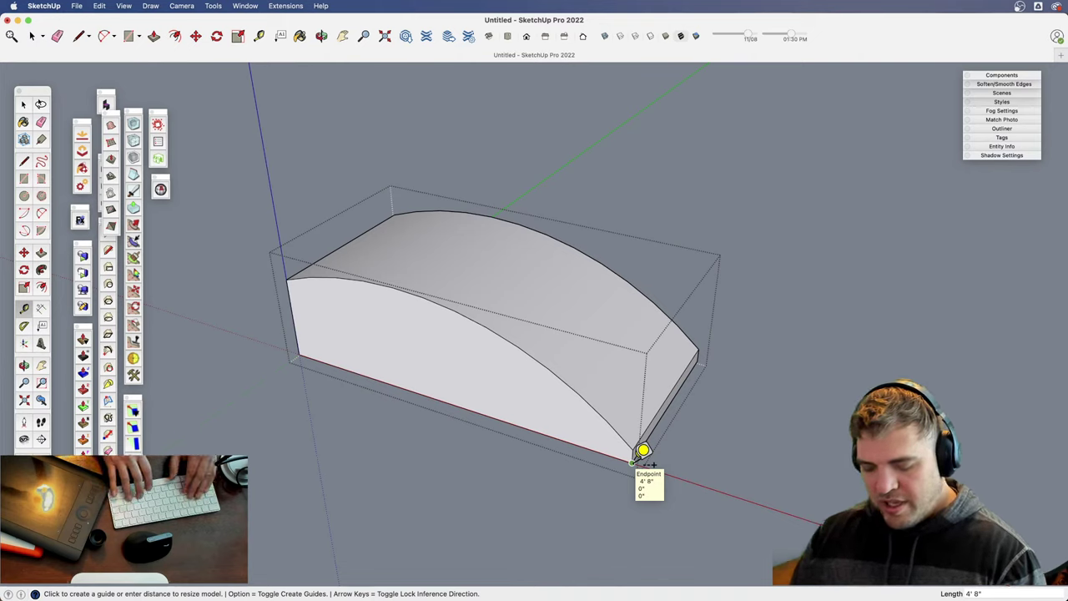
type("1cm")
key("Return")
key("Return")
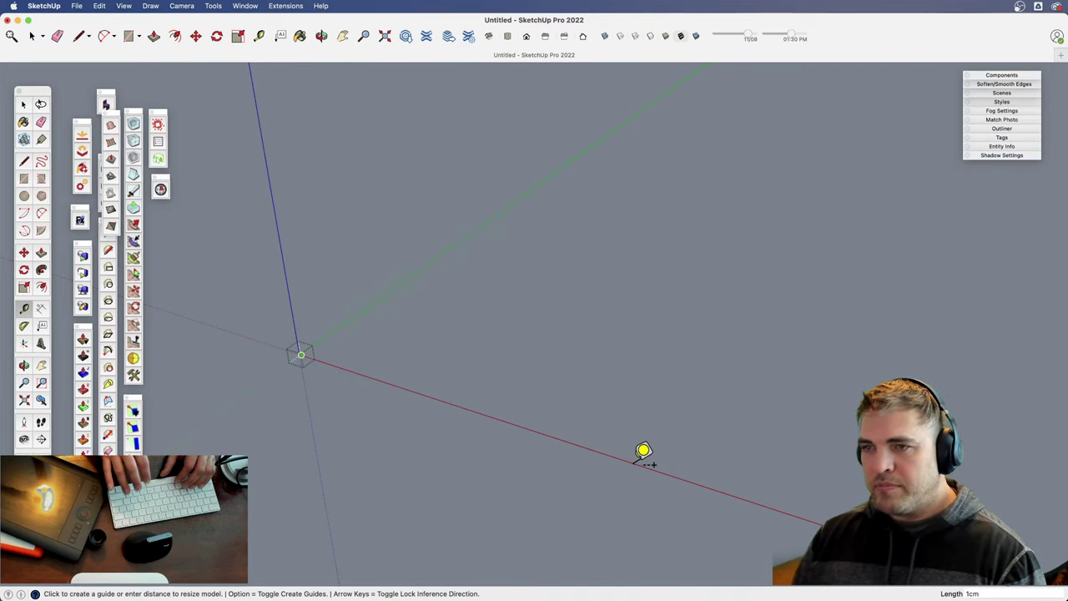
- Leave the group and examine the tiny curved block at close range
key("space")
key("h")
left_click_drag(345, 377, 537, 381)
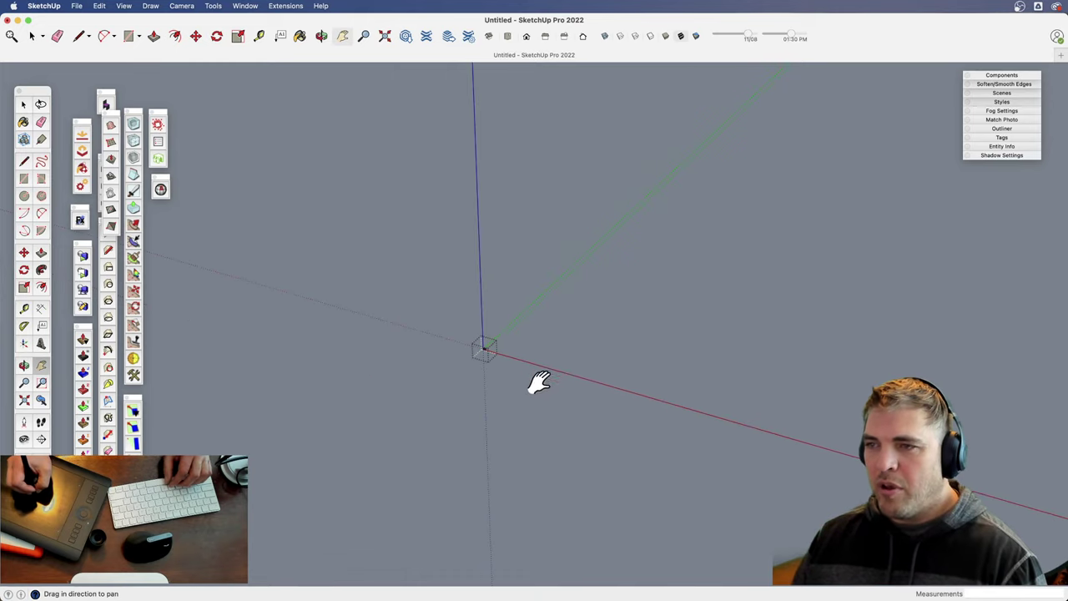
key("z")
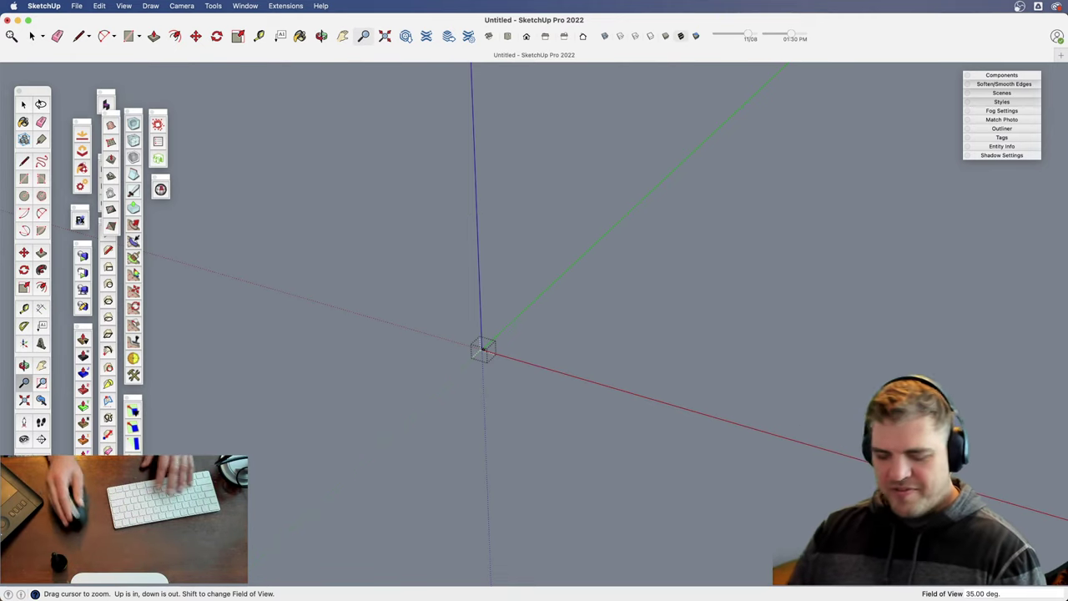
scroll(473, 367, "up", 10)
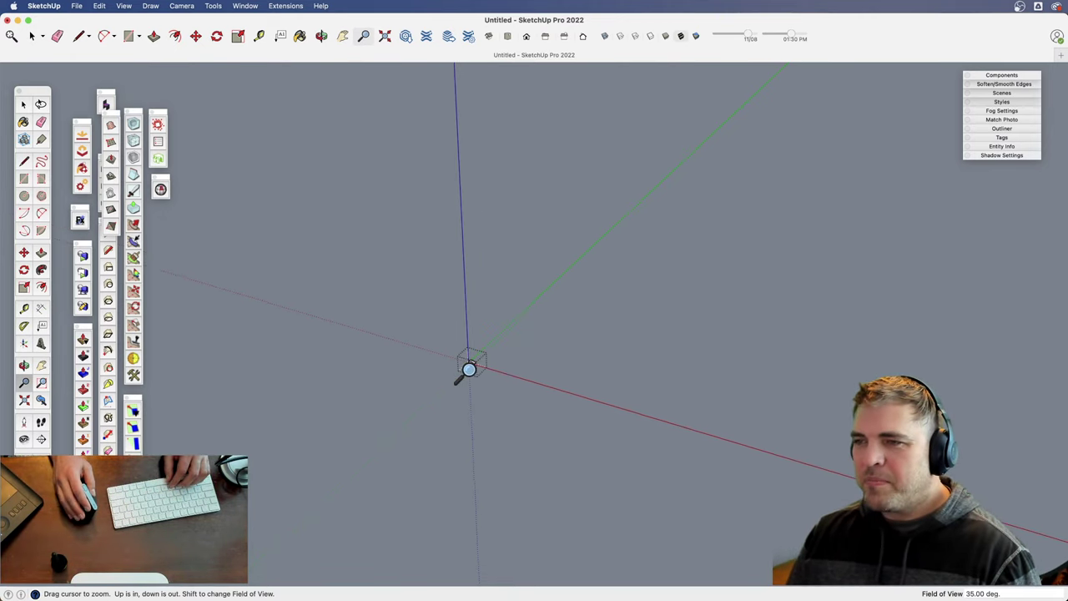
key("space")
left_click(637, 393)
scroll(556, 356, "down", 4)
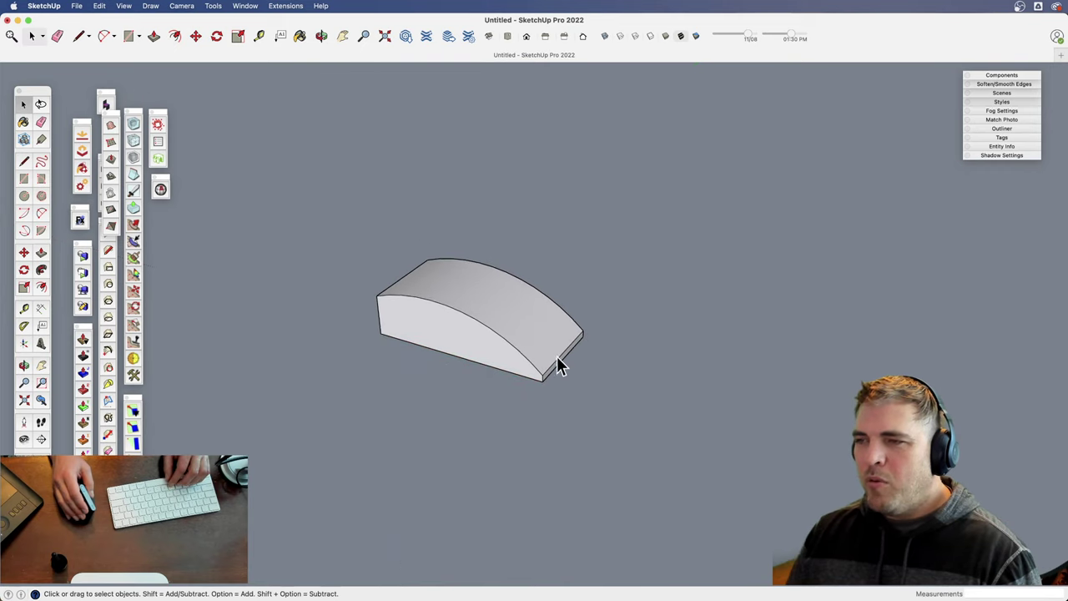
middle_click_drag(529, 333, 484, 393, "shift")
left_click(513, 330)
scroll(466, 321, "up", 5)
scroll(470, 329, "down", 2)
left_click(612, 413)
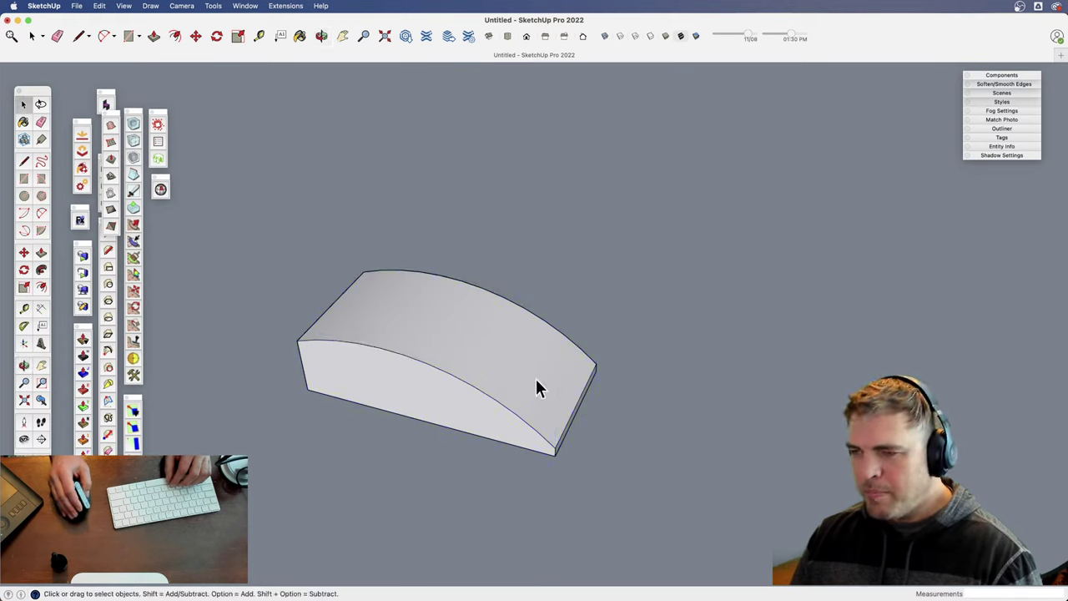
left_click(527, 375)
double_click(478, 365)
scroll(500, 422, "down", 3)
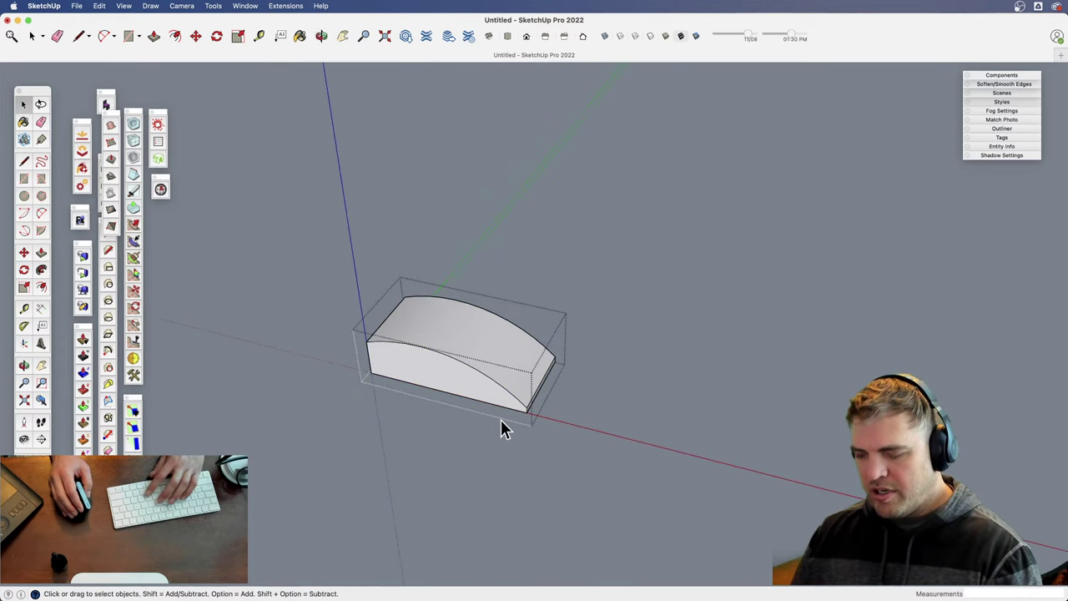
key("l")
left_click(526, 413)
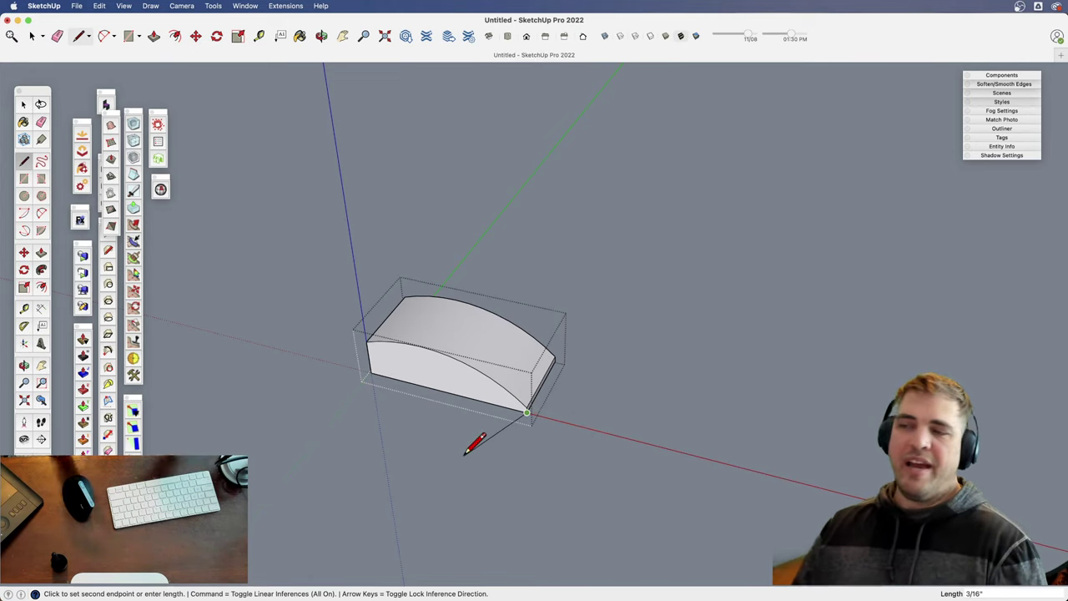
key("space")
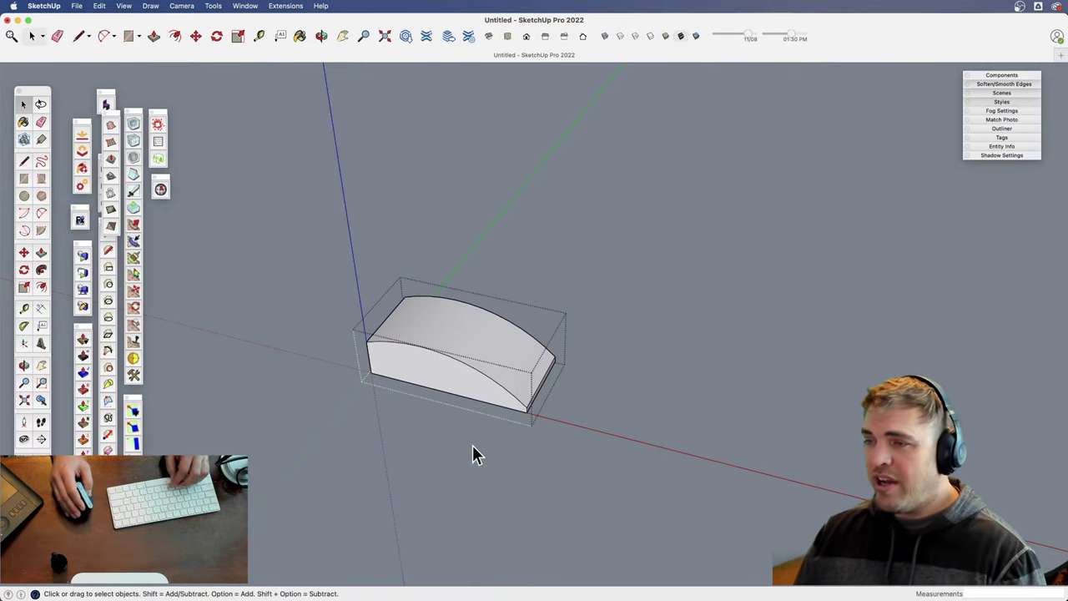
scroll(509, 409, "down", 1)
left_click(607, 405)
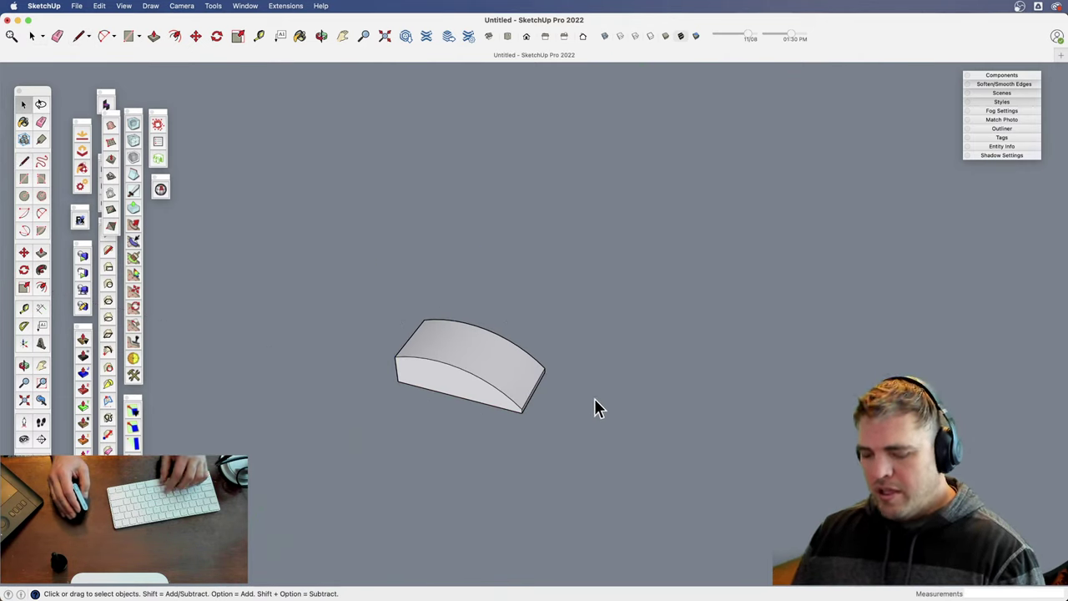
- Draw a circle with a radius of about 3/16" on the ground beside the tiny curved block
key("c")
left_click(664, 384)
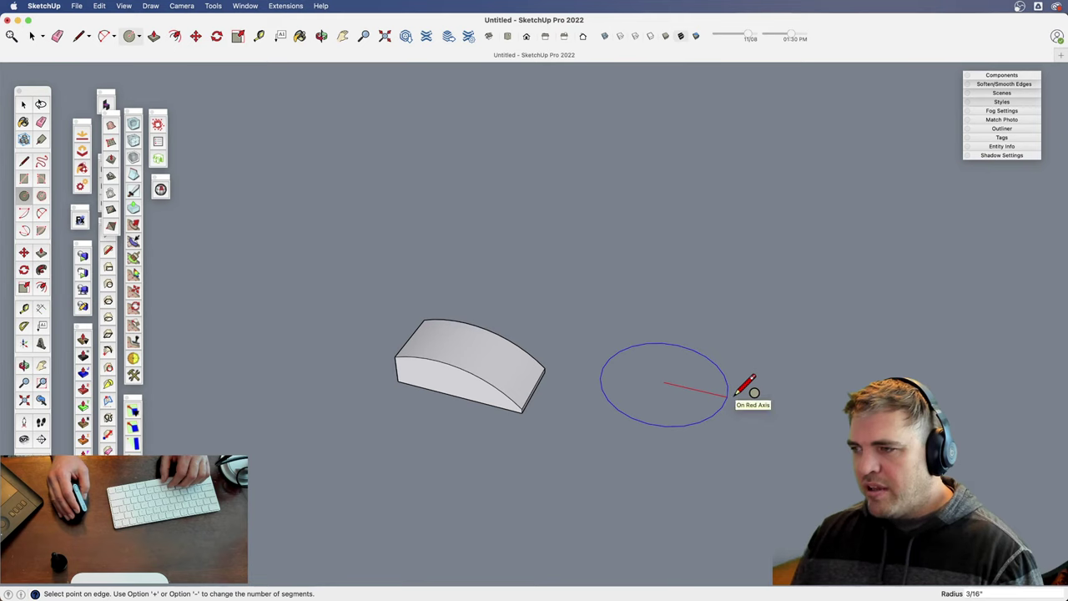
left_click(734, 392)
- Pull the circle up about 1/4" into a cylinder and undo the extrusion
key("p")
left_click(691, 381)
left_click(687, 326)
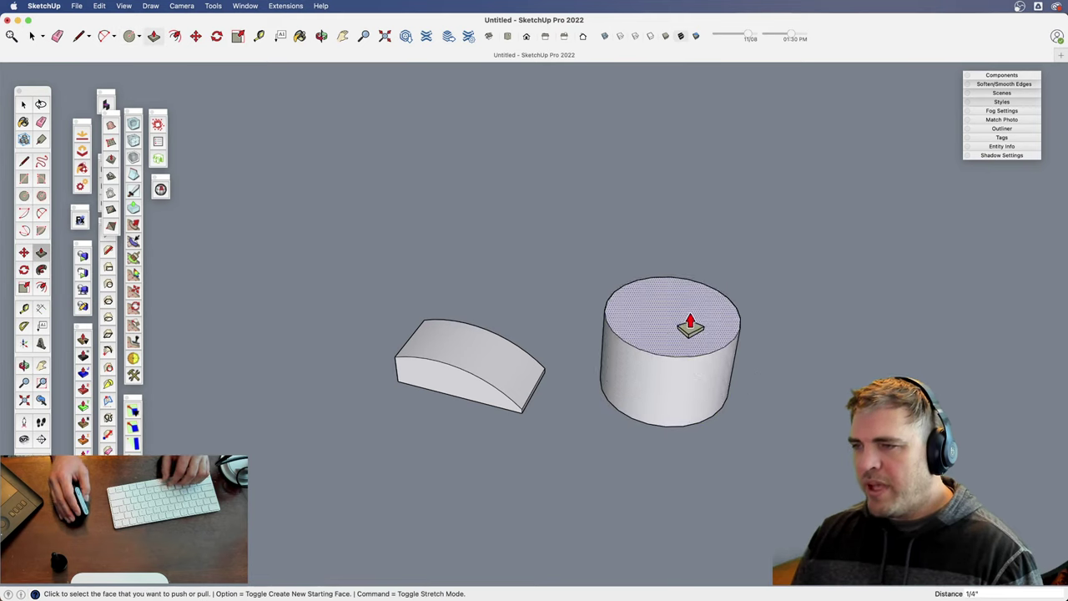
key("space")
triple_click(672, 330)
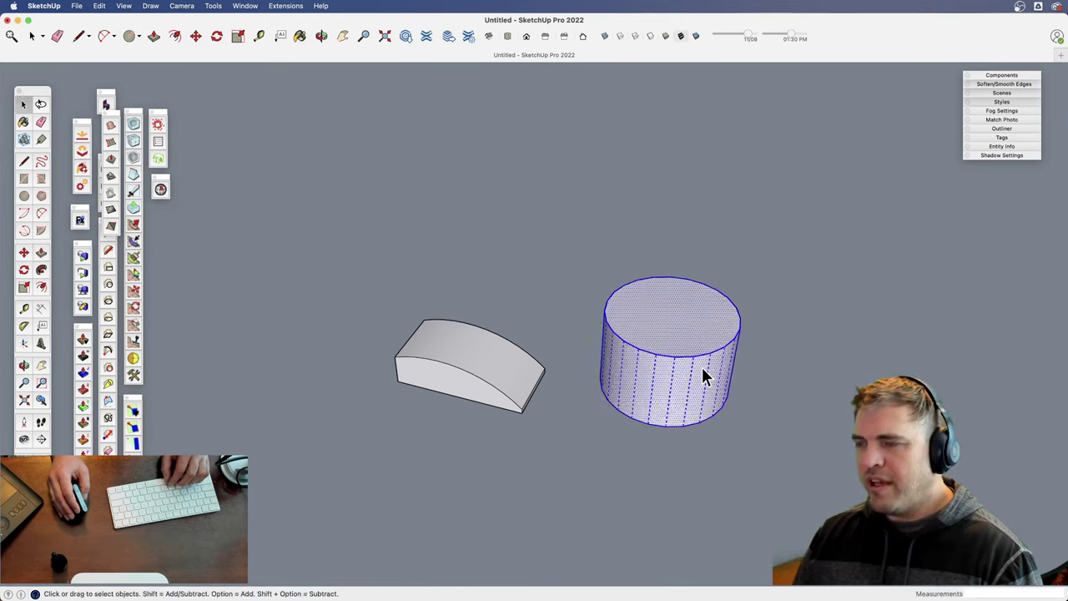
key("Delete")
- Try 100 segments for the circle's edge, and set its segment count to 60
left_click(713, 417)
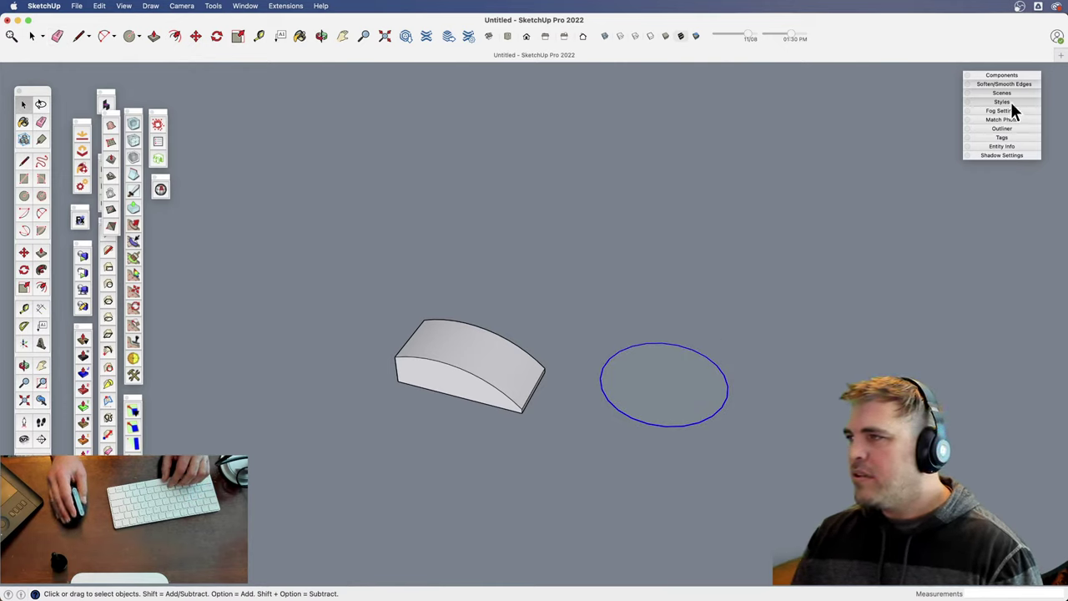
left_click(1004, 146)
type("100")
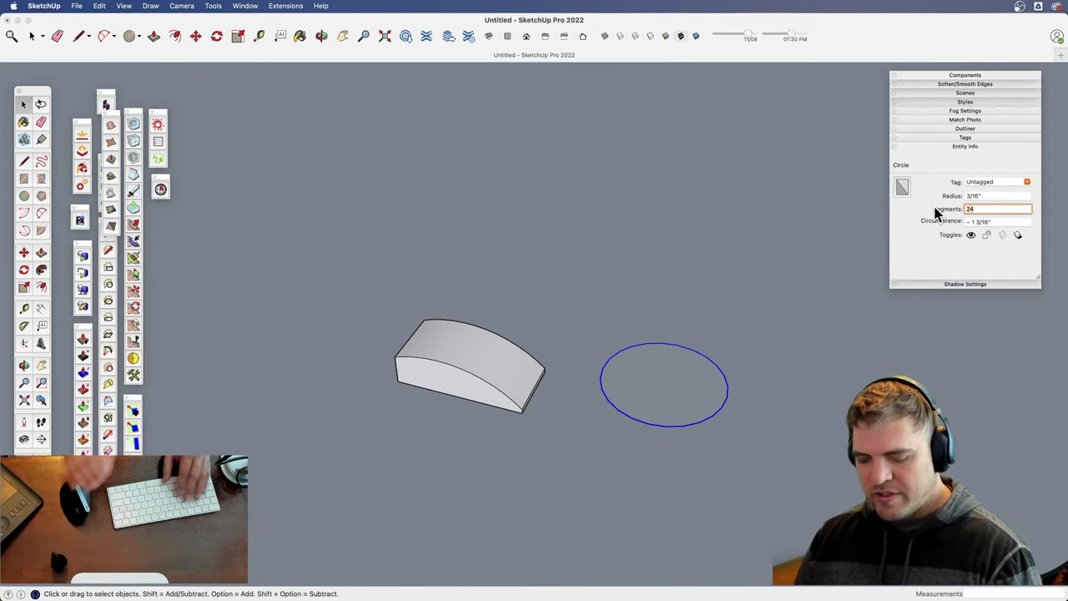
key("Return")
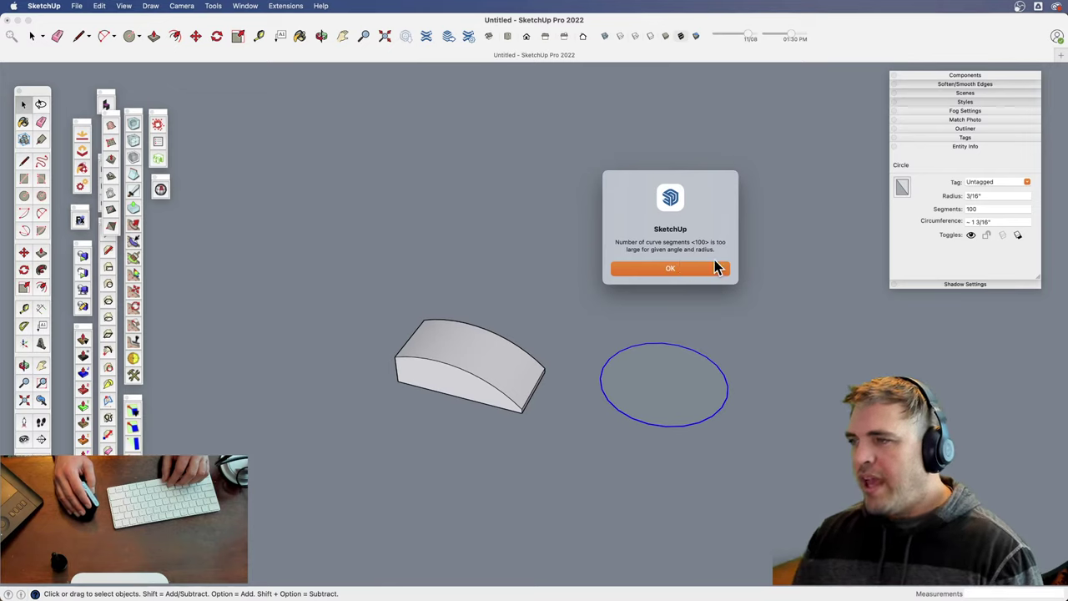
left_click(677, 267)
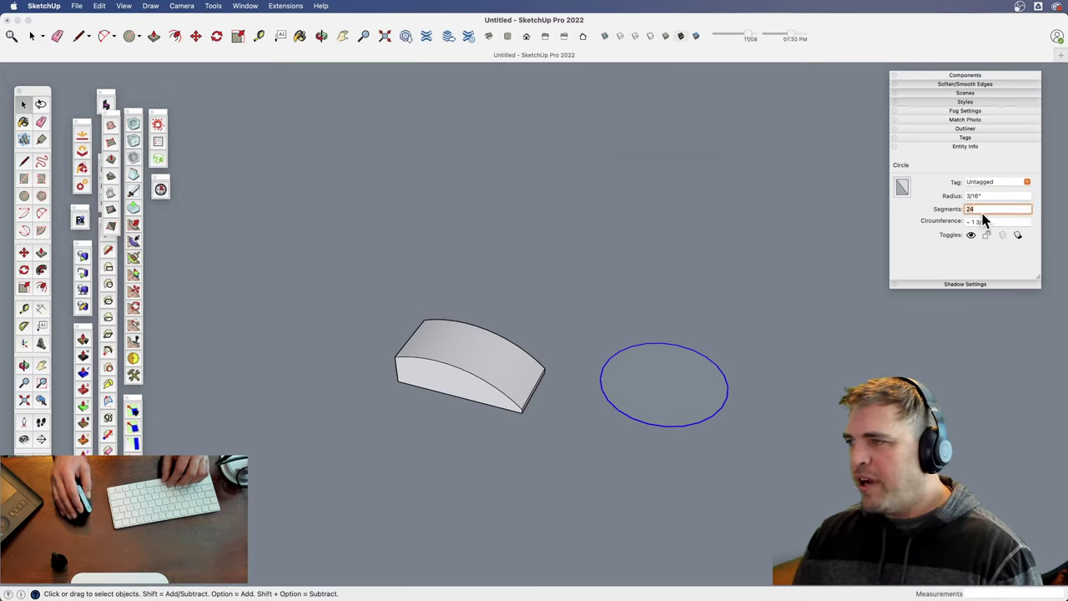
type("60")
key("Return")
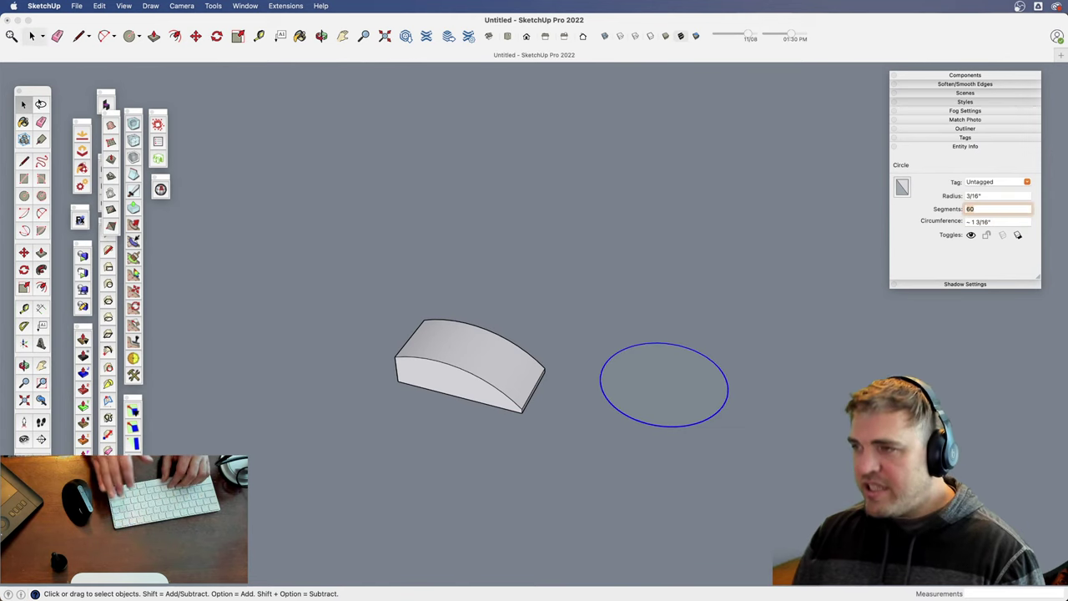
- Pull the 60-segment circle up into a cylinder and extend its top with a second Push/Pull
left_click(650, 393)
key("p")
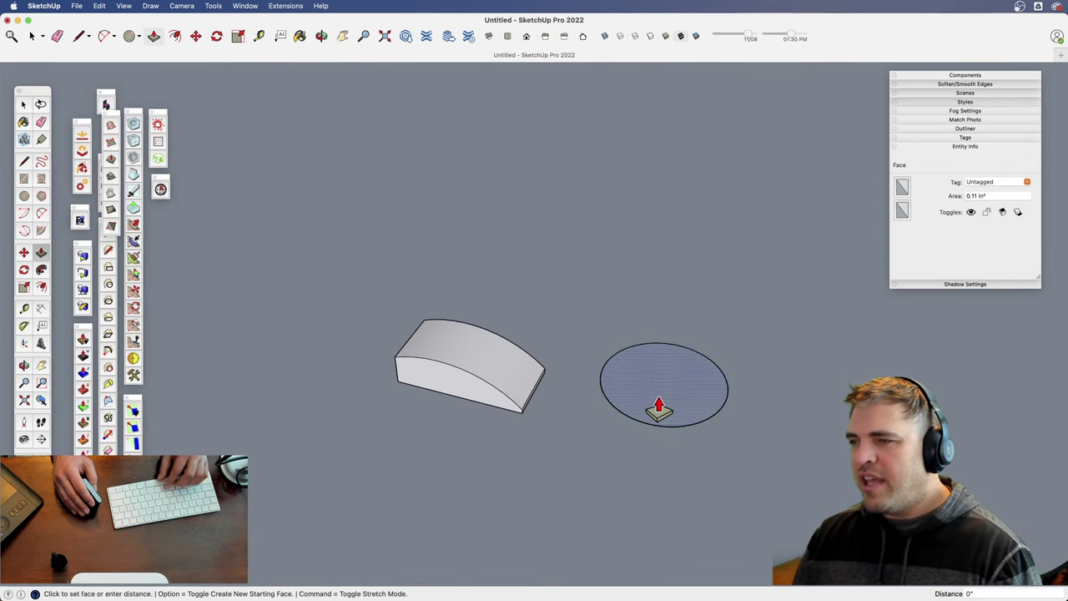
left_click(658, 405)
left_click(680, 336)
key("space")
triple_click(681, 346)
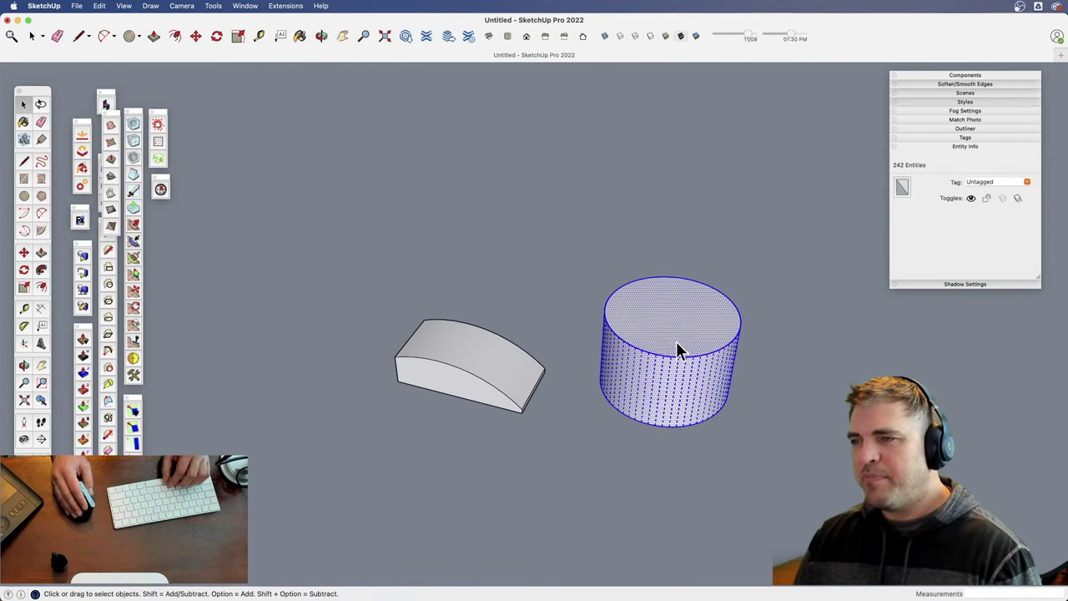
key("p")
double_click(664, 337)
- Make the entire cylinder a group
key("space")
triple_click(682, 279)
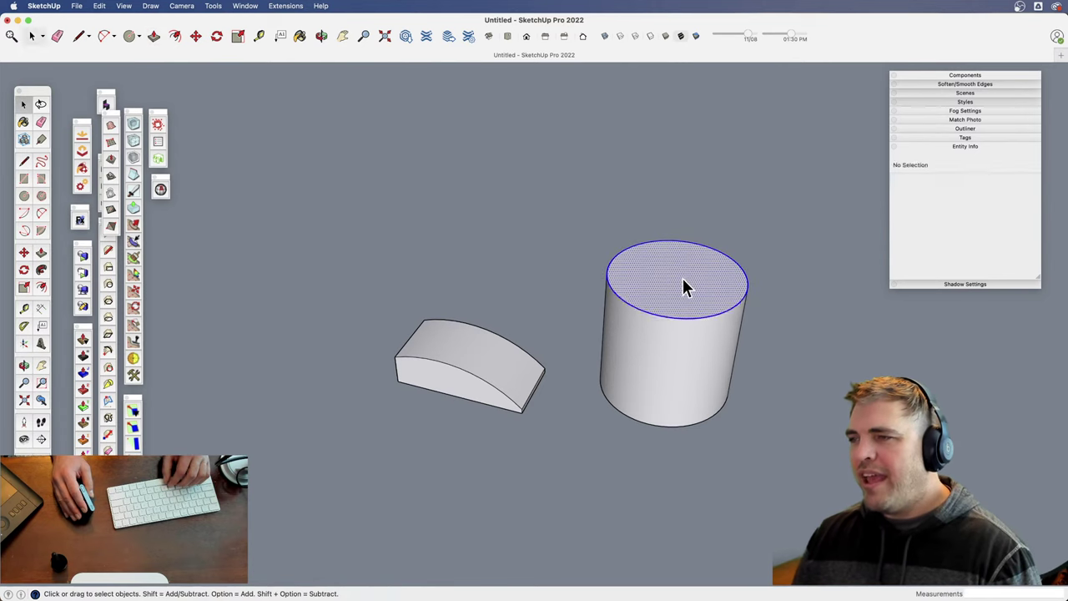
key("g")
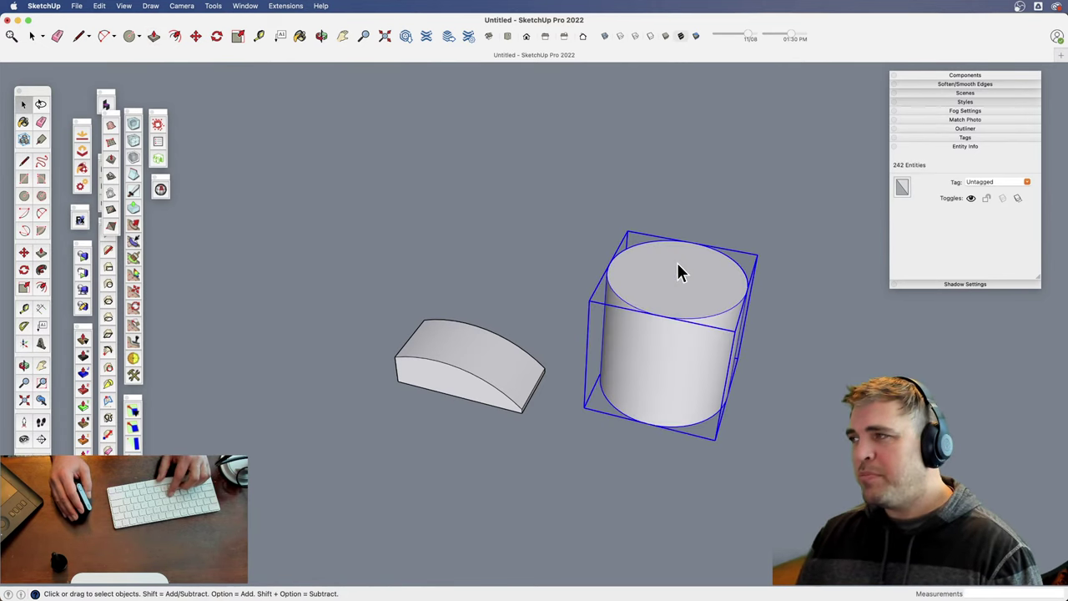
- Move the cylinder group into the back of the curved block and lower it so the two solids overlap
middle_click_drag(677, 259, 655, 400)
key("m")
left_click(781, 412)
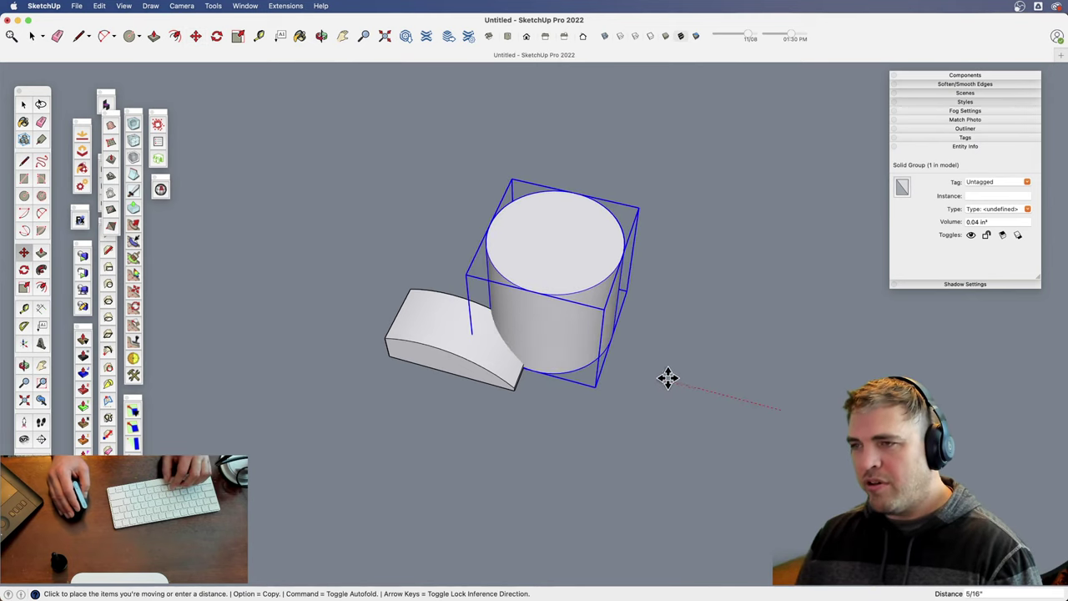
left_click(591, 355)
middle_click_drag(591, 355, 489, 159, "shift")
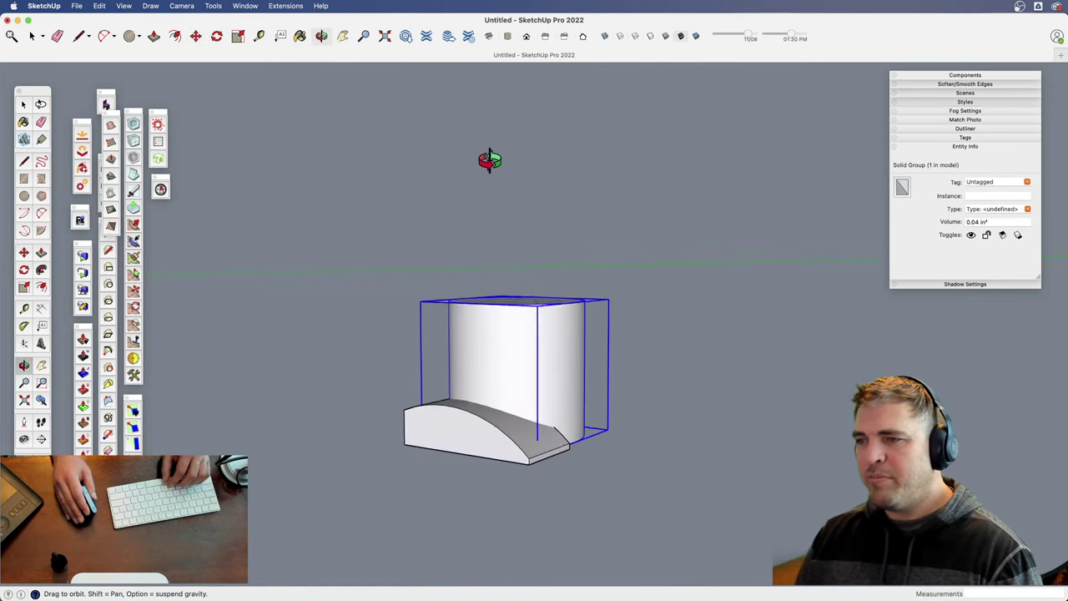
key("m")
left_click(568, 357)
left_click(569, 388)
middle_click_drag(570, 388, 558, 510)
- Open the block's group, intersect its curved top face with the model, and leave the group
key("space")
left_click(507, 393)
left_click(526, 383)
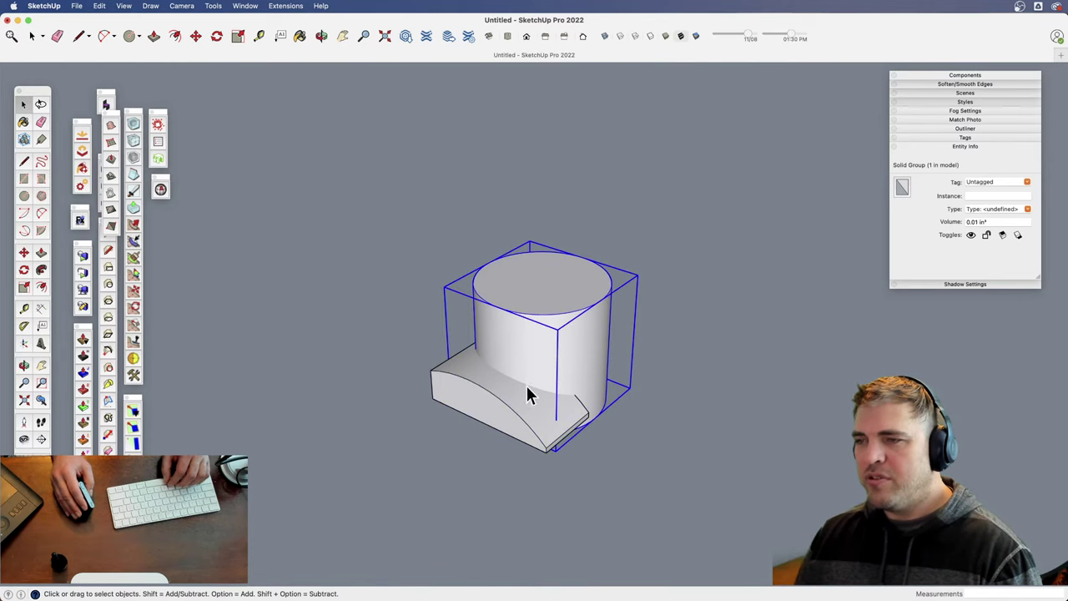
scroll(546, 409, "up", 5)
middle_click_drag(545, 409, 494, 398)
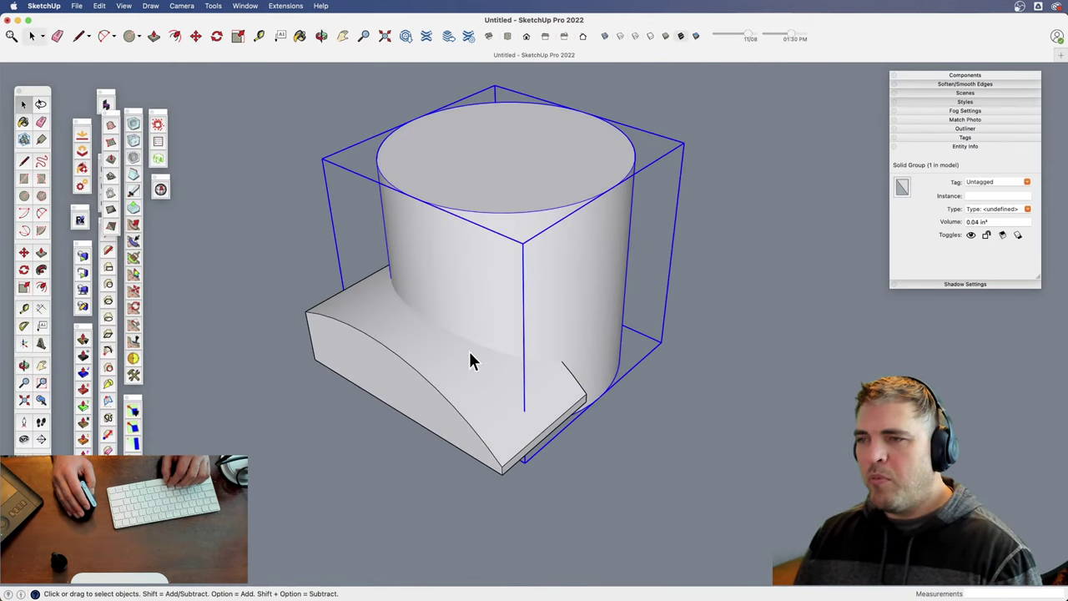
left_click(478, 369)
double_click(478, 370)
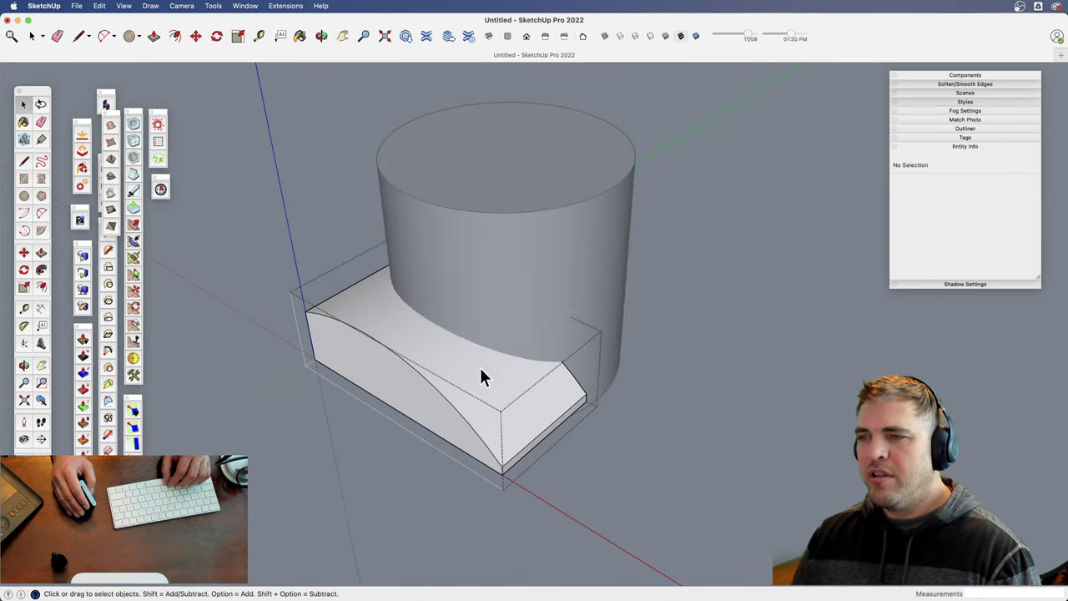
right_click(480, 367)
mouse_move(525, 437)
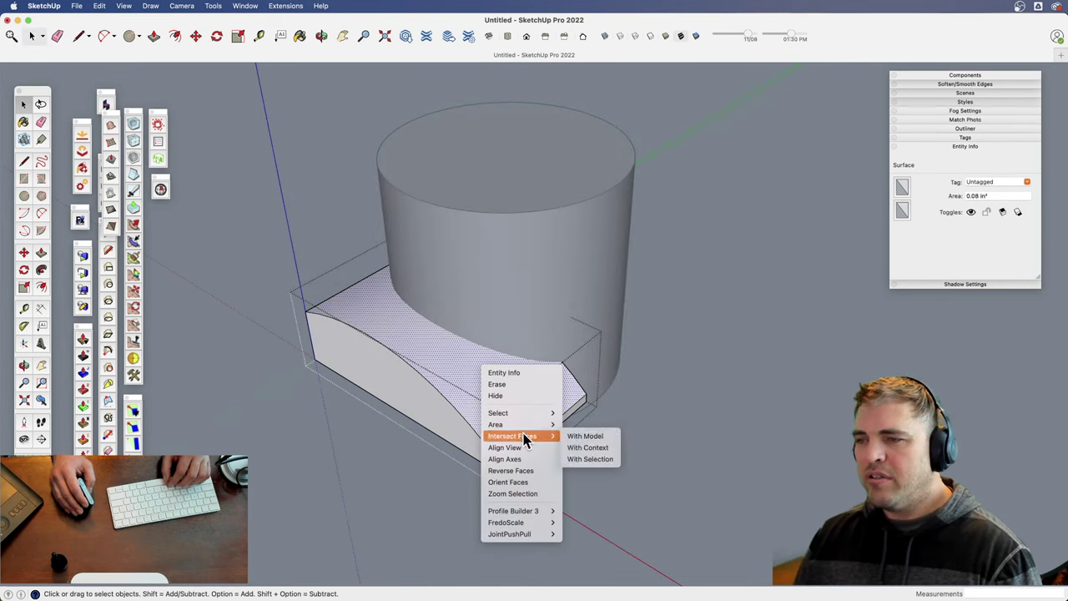
left_click(626, 434)
left_click(494, 305)
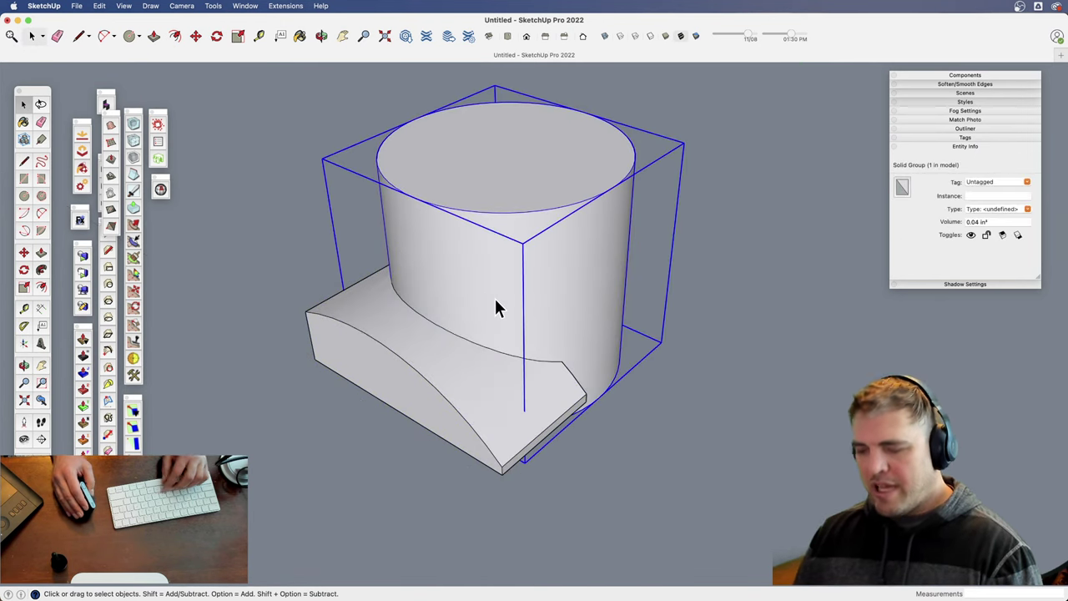
key("m")
left_click(492, 299)
key("space")
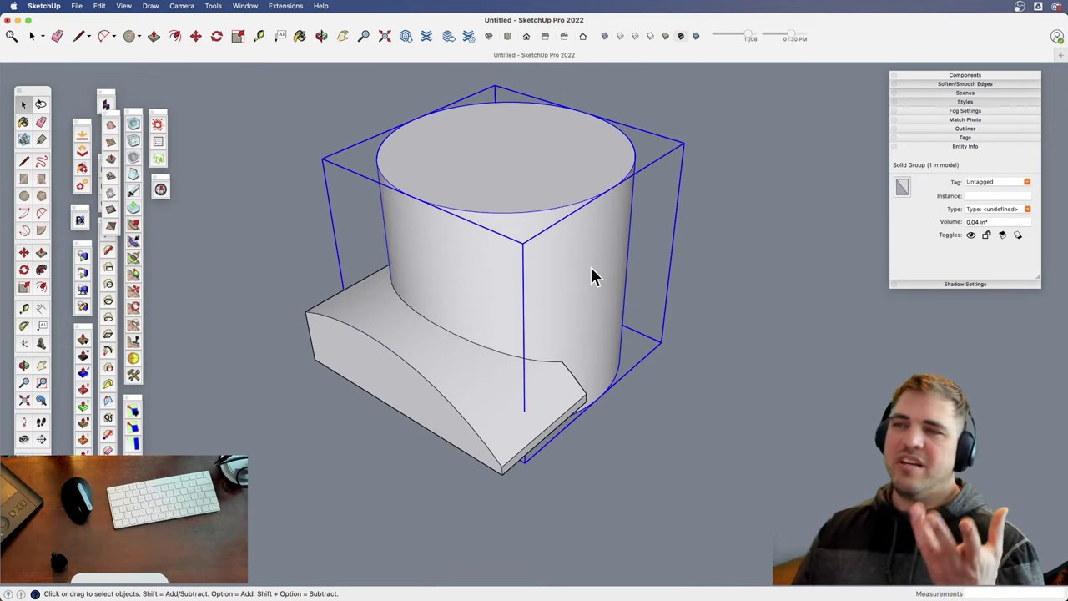
- Undo the face intersection on the curved block and leave its group
scroll(567, 334, "down", 5)
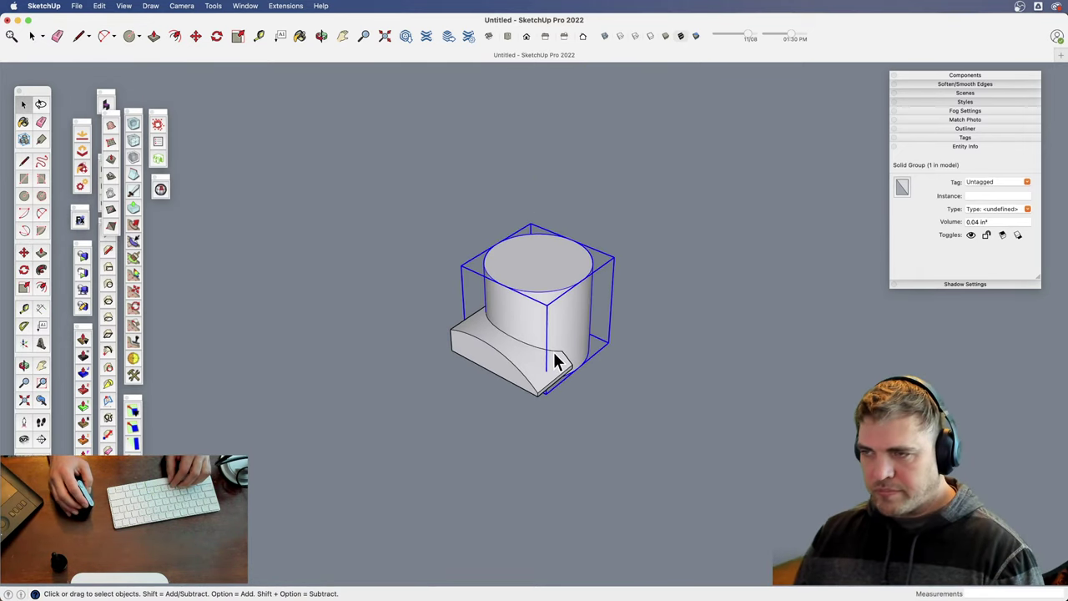
left_click(578, 402)
key("super+z")
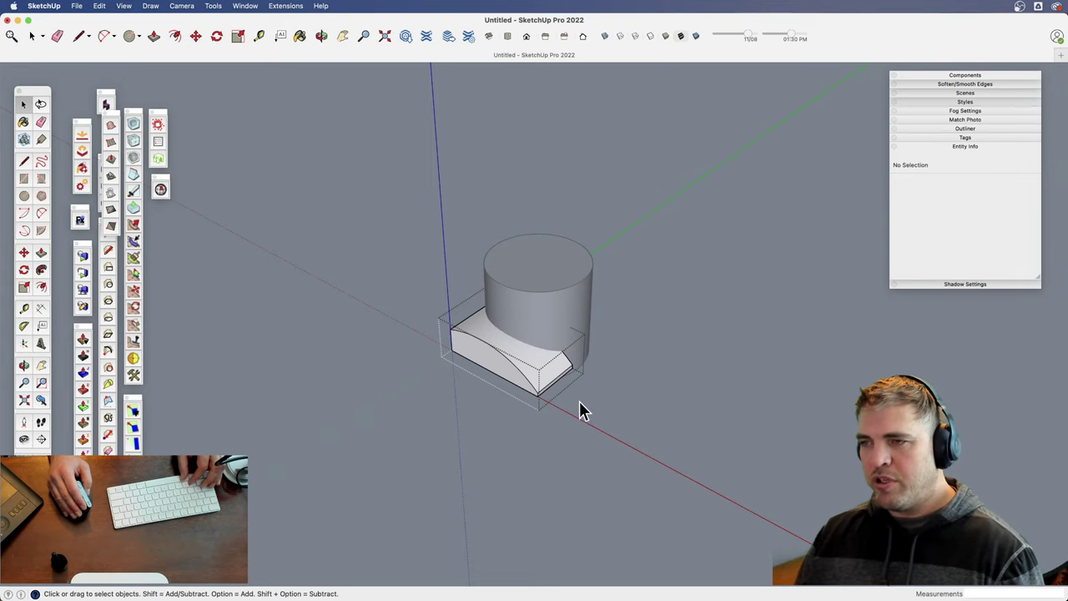
left_click(579, 400)
scroll(567, 405, "down", 3)
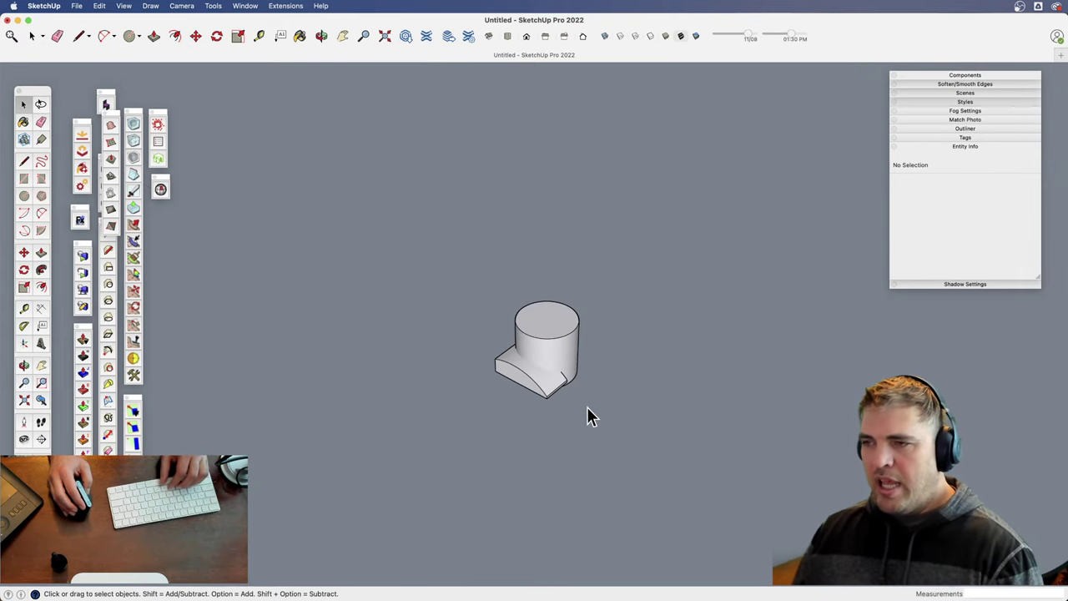
- Convert the cylinder group and the curved block group into two separate components
left_click(562, 392)
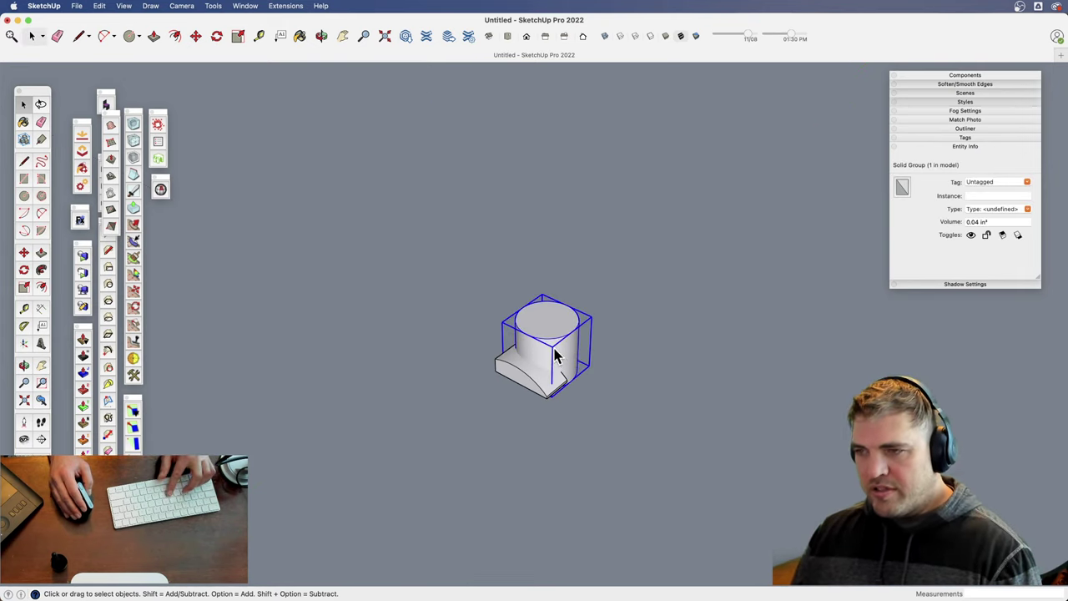
key("g")
key("Return")
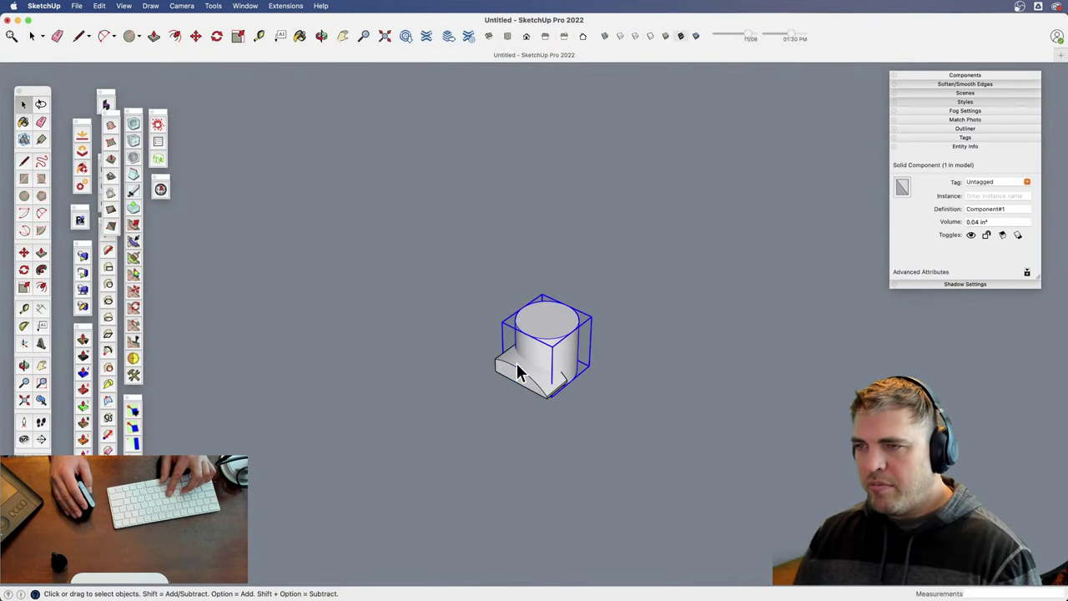
left_click(518, 372)
key("g")
key("Return")
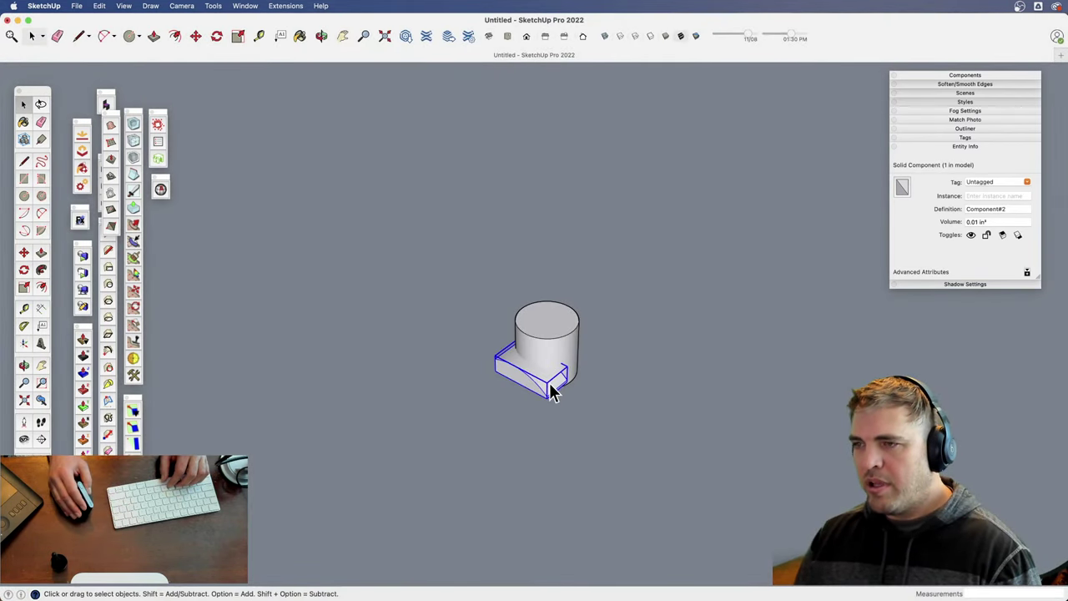
- Copy the cylinder and block components together to an empty spot several inches beside the tiny originals
scroll(546, 409, "down", 3)
scroll(398, 342, "down", 6)
key("h")
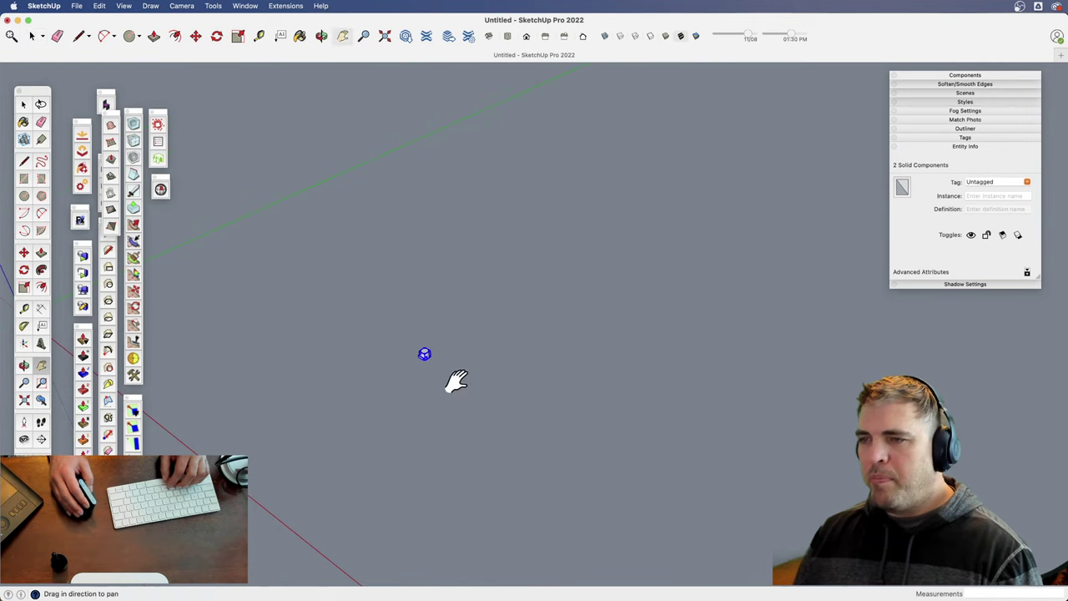
key("m")
left_click(454, 370)
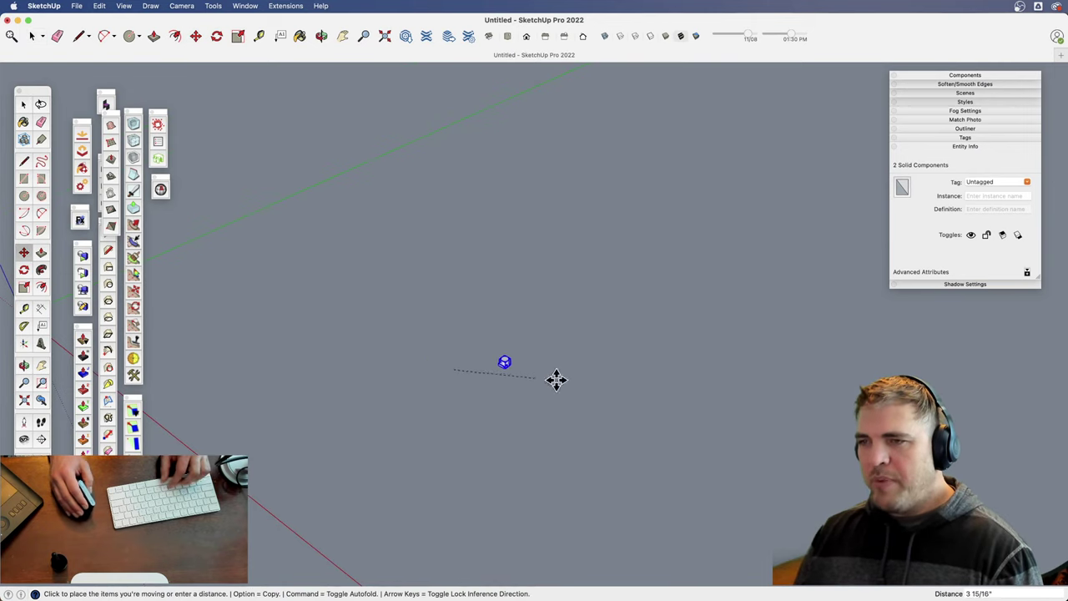
left_click(599, 384)
- Scale the copied cylinder and block components uniformly from a corner by a factor of 20, then set the factor to 100
key("s")
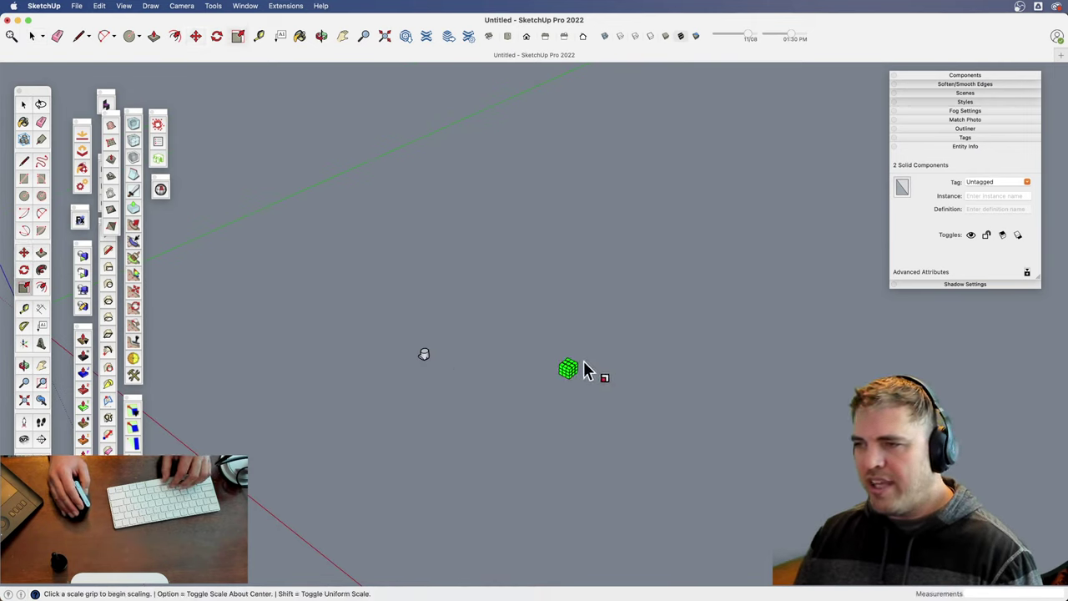
left_click(581, 372)
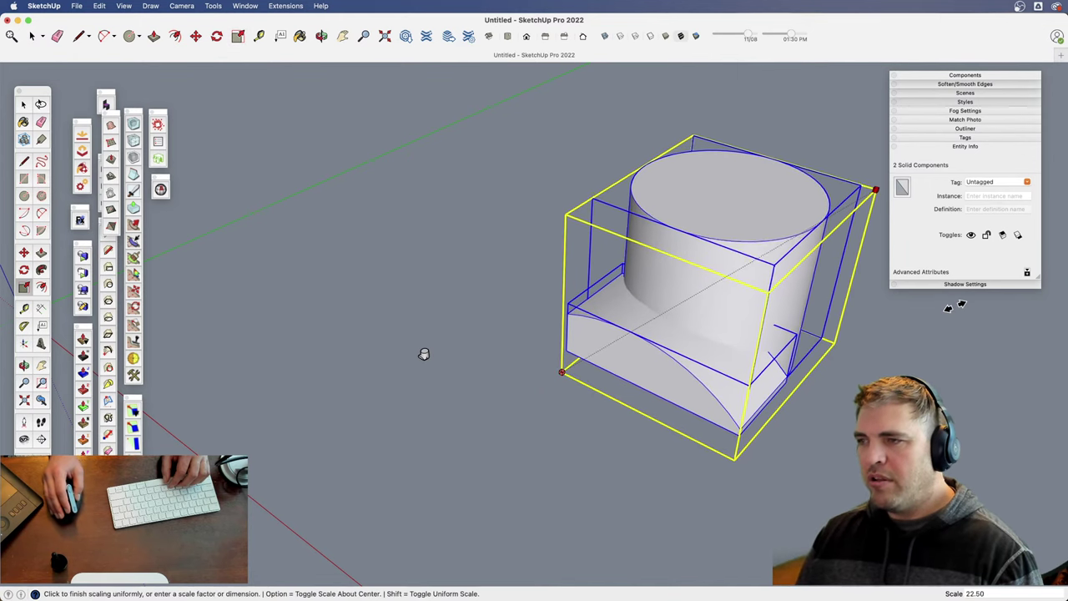
type("20")
key("Return")
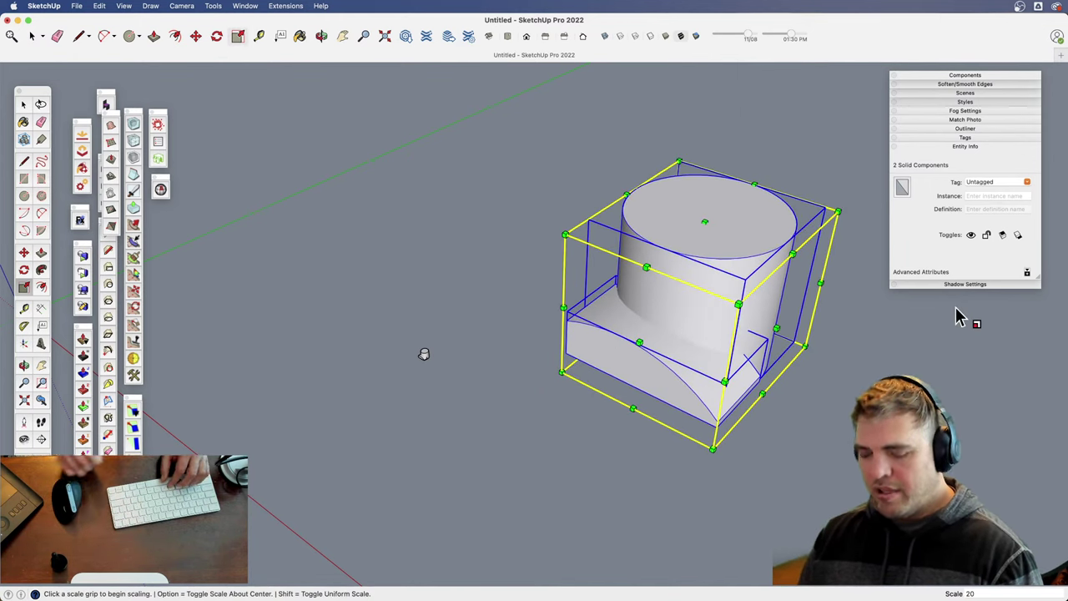
type("100")
key("Return")
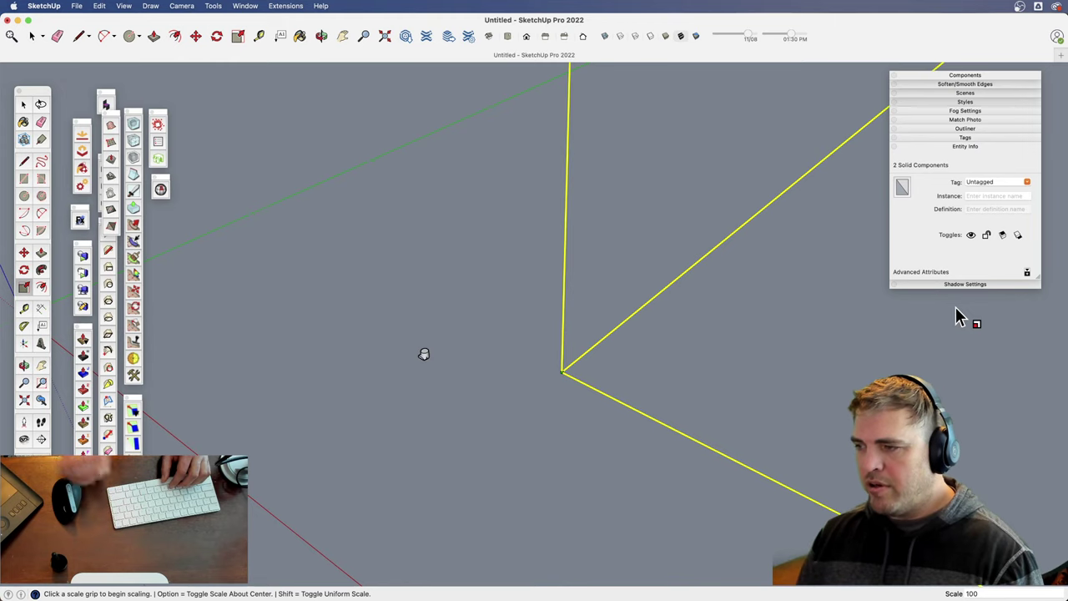
- Open the enlarged block component, intersect its curved top face with the model, and leave the component
scroll(596, 453, "down", 8)
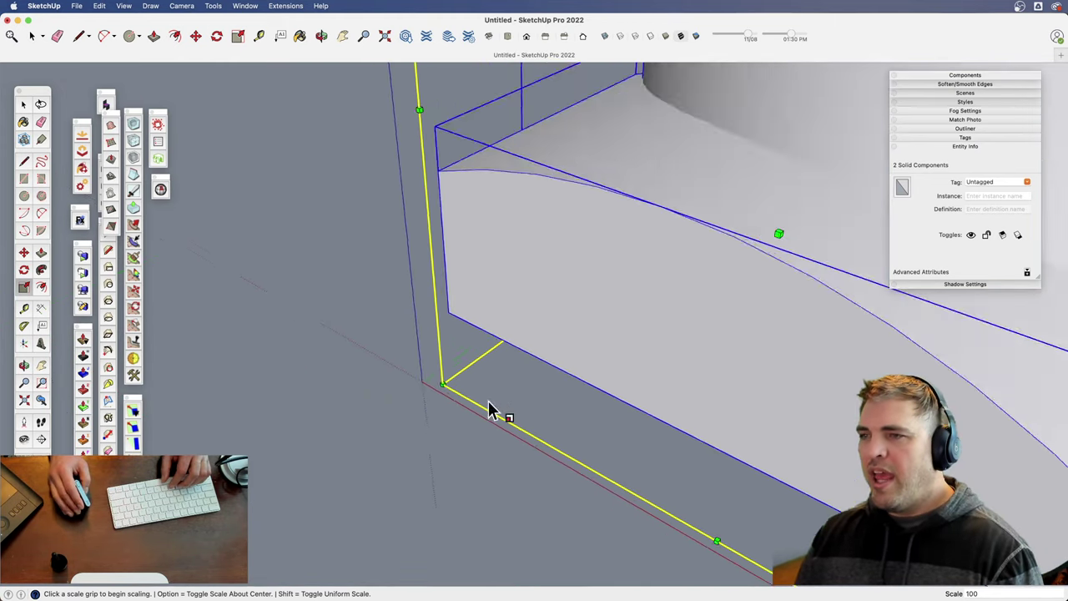
scroll(489, 409, "down", 6)
middle_click_drag(641, 390, 511, 399, "shift")
middle_click_drag(511, 399, 590, 398)
key("space")
left_click(524, 327)
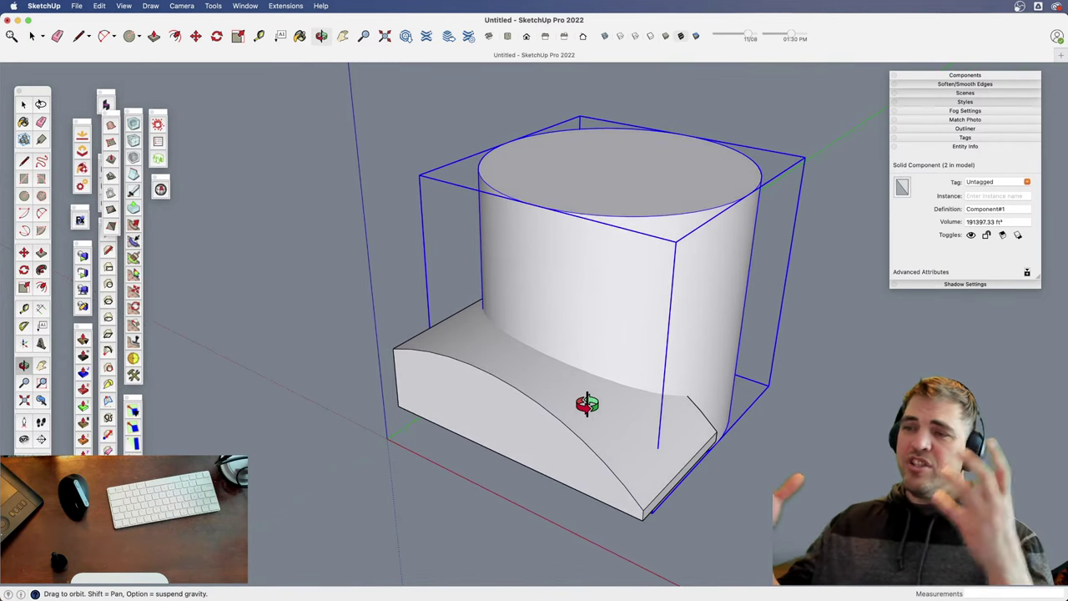
double_click(597, 356)
left_click(597, 352)
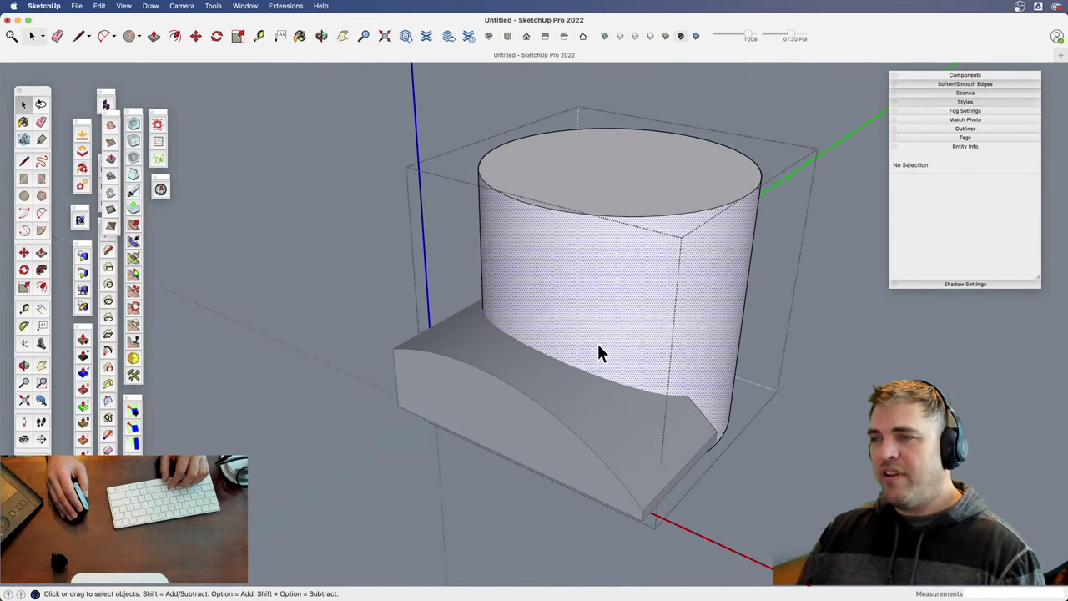
double_click(564, 401)
right_click(573, 404)
mouse_move(611, 470)
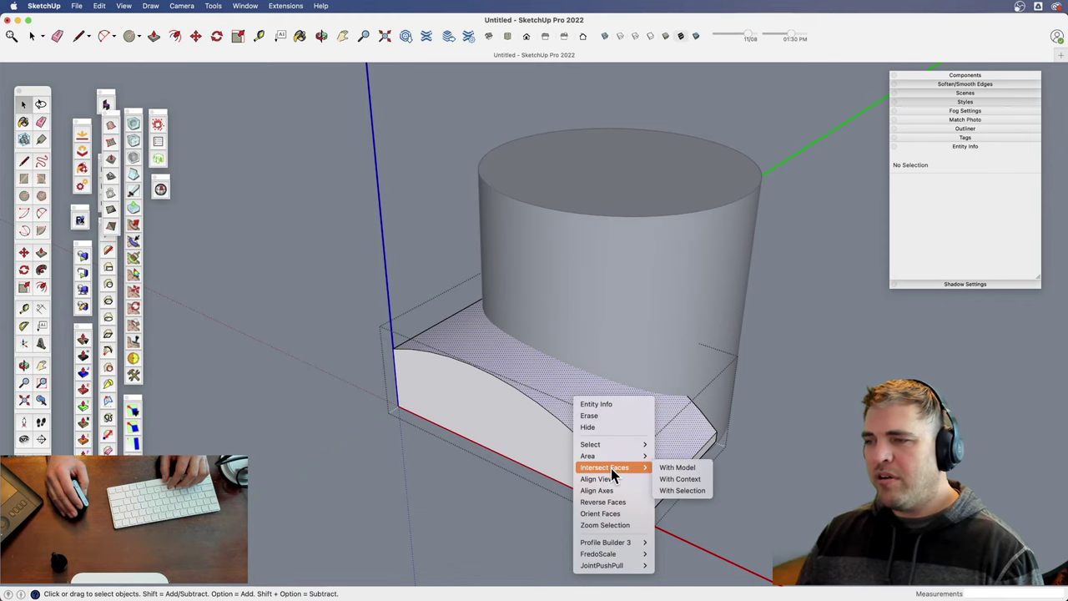
left_click(677, 469)
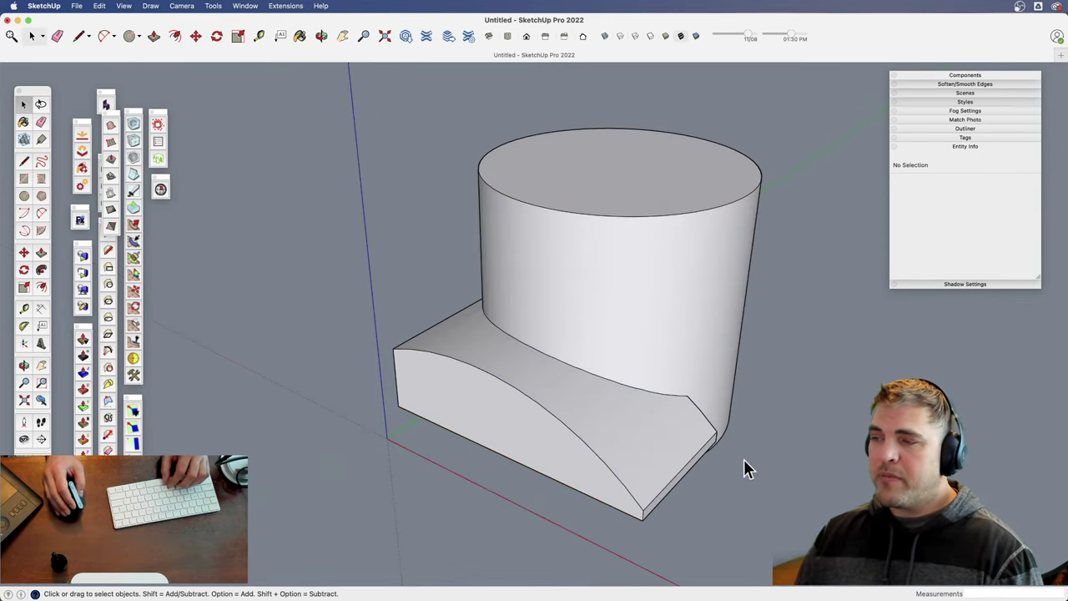
- Select everything and move the enlarged cylinder and block together about 32' 8" away from the origin
key("super+a")
key("m")
left_click(715, 479)
left_click(823, 440)
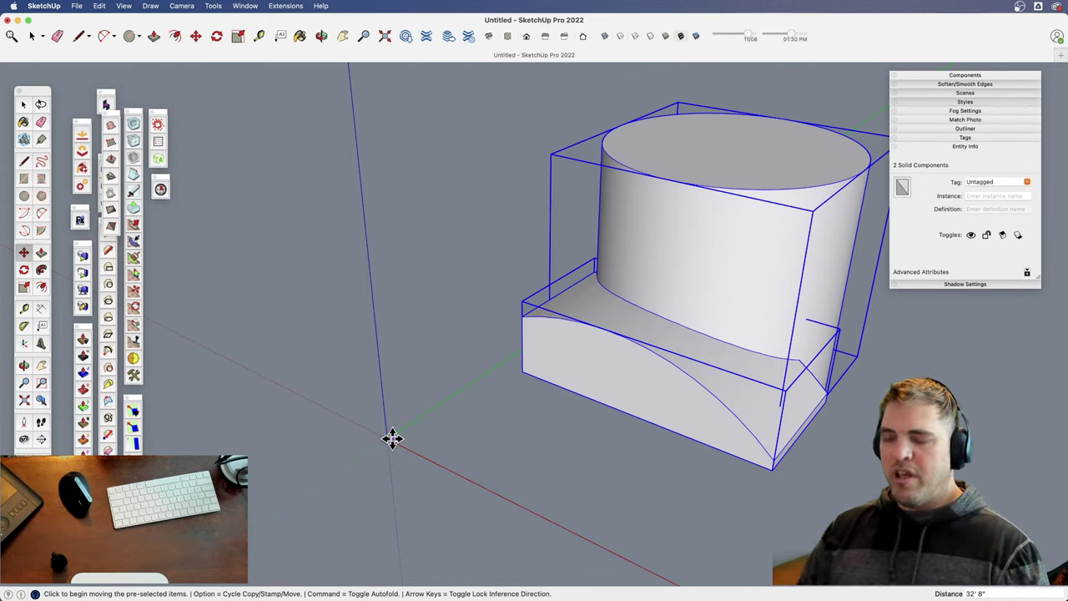
key("space")
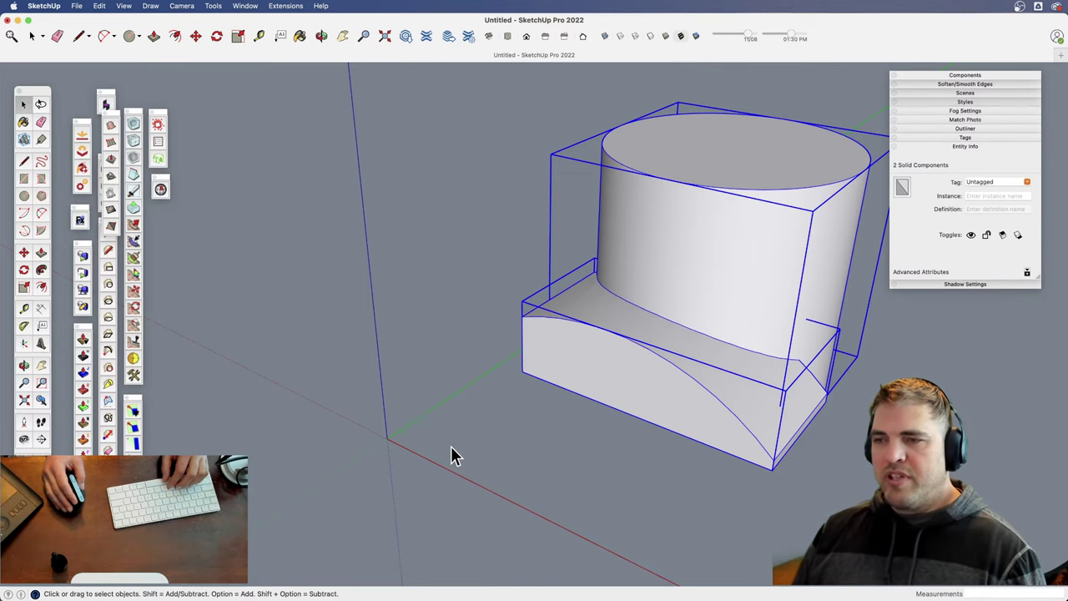
- Examine the tiny original cylinder and block near the origin and compare their size with the enlarged copies
scroll(388, 437, "down", 3)
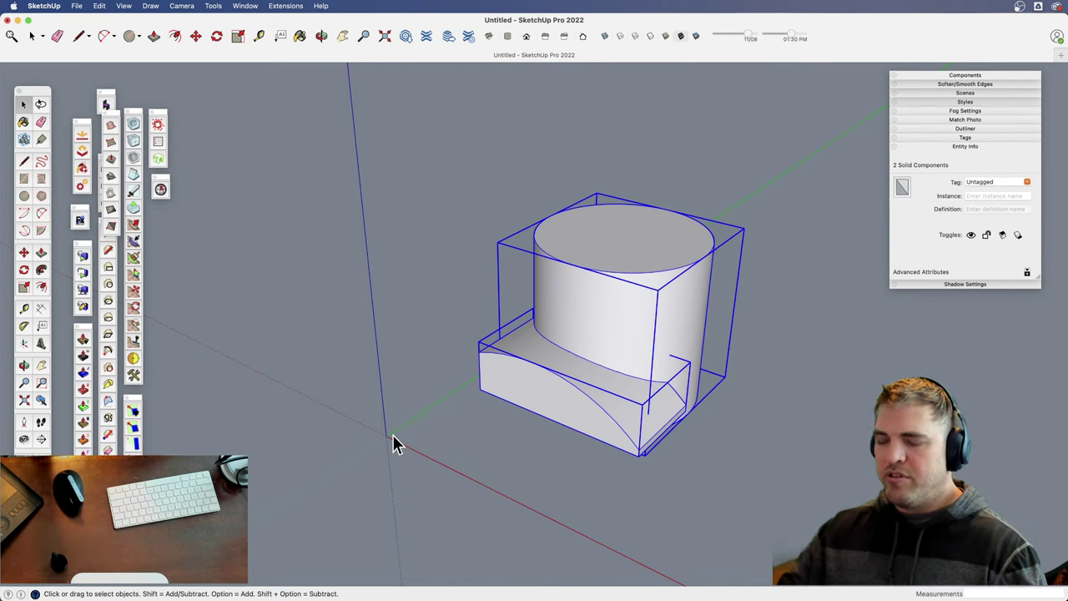
scroll(394, 438, "up", 2)
scroll(395, 443, "up", 2)
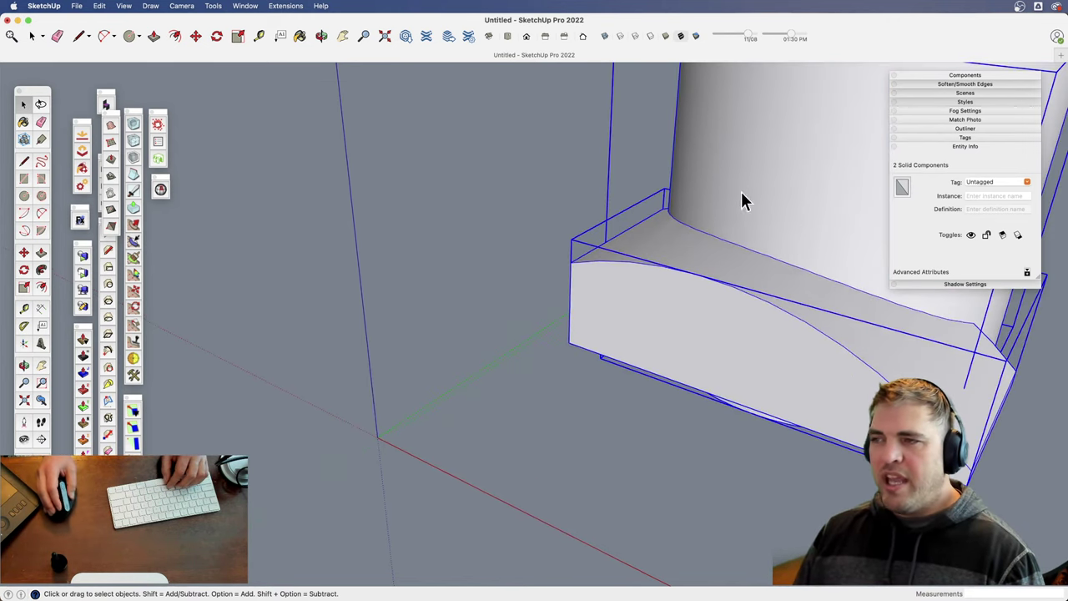
scroll(381, 436, "up", 5)
scroll(435, 421, "up", 10)
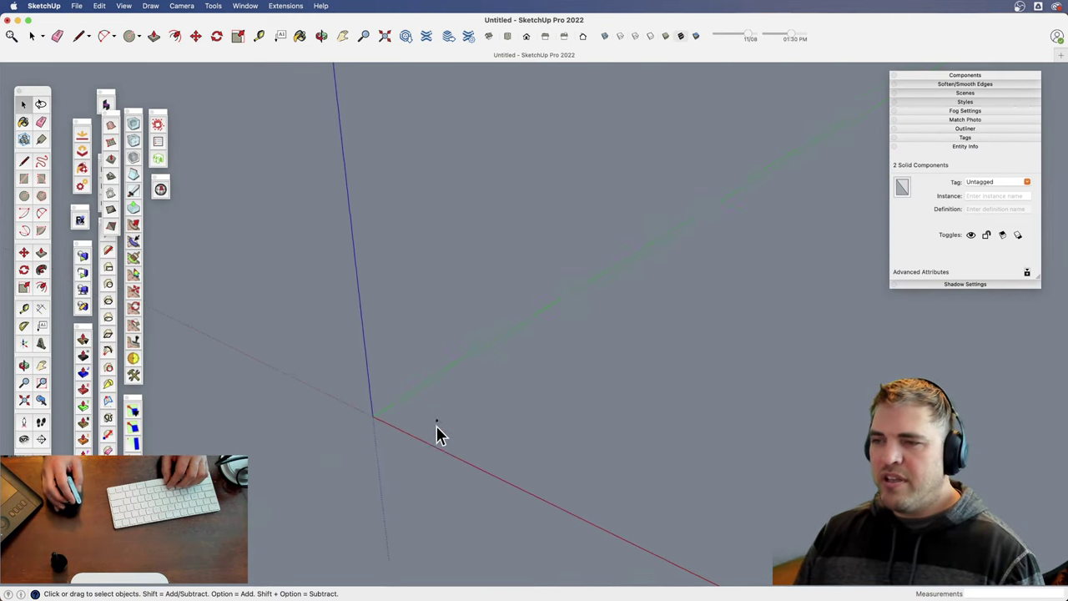
scroll(442, 413, "up", 4)
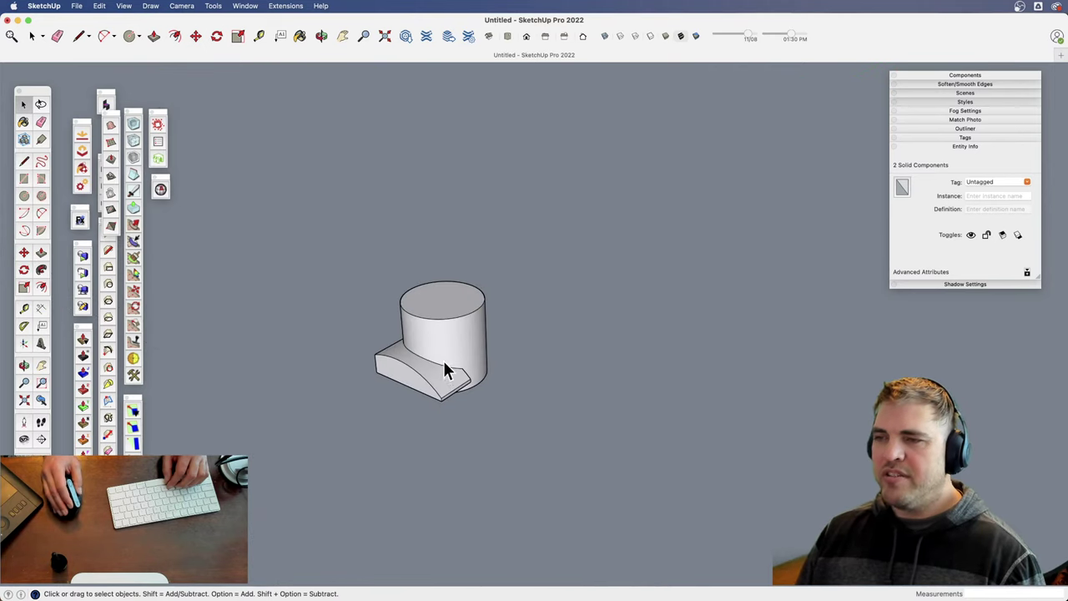
left_click(446, 363)
left_click(405, 354, "shift")
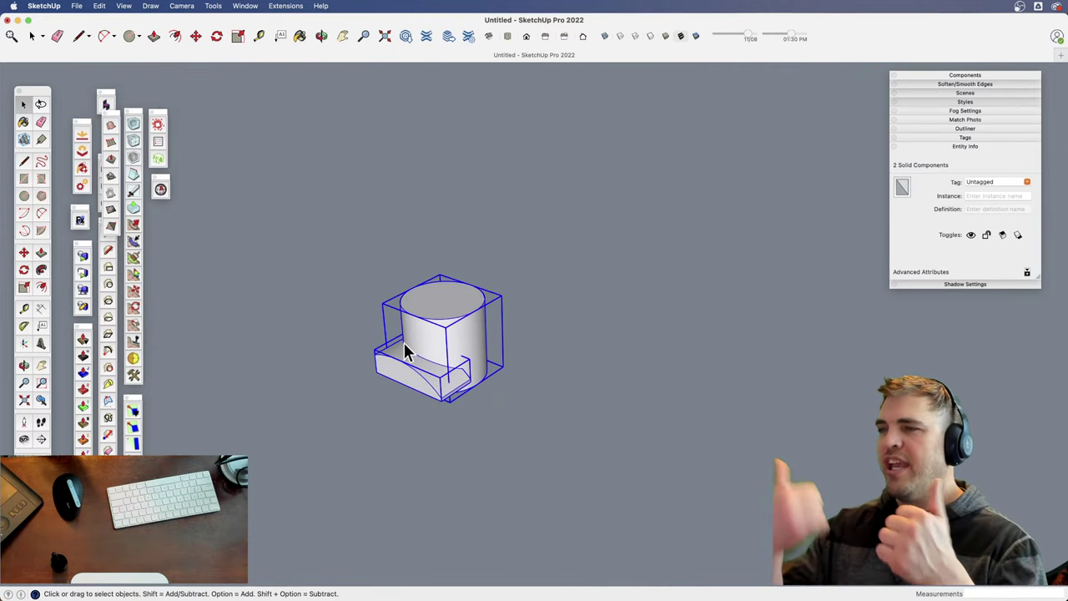
left_click(481, 427)
scroll(435, 401, "down", 3)
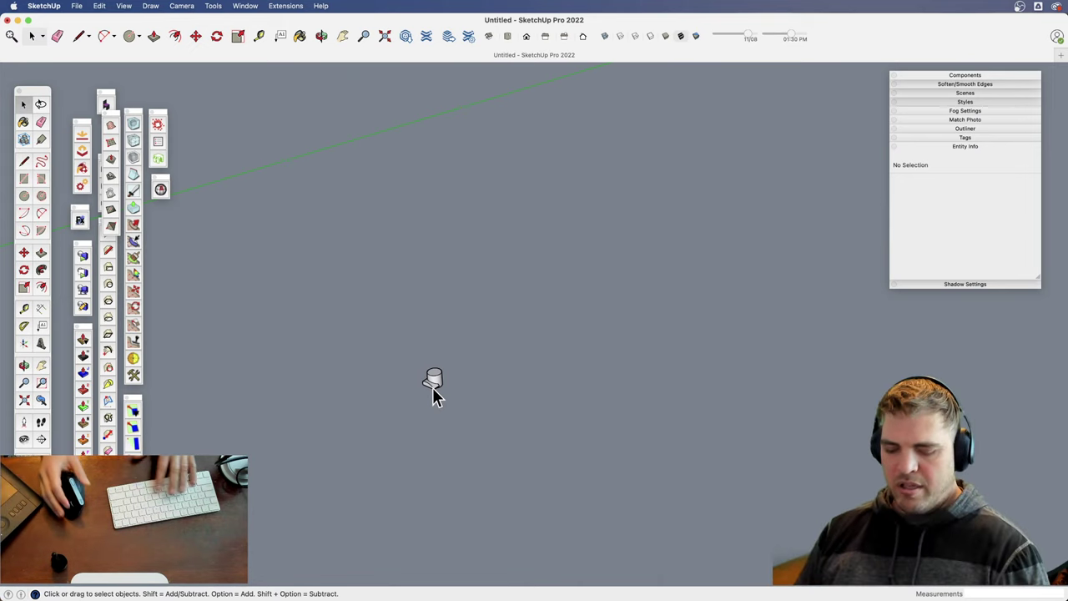
scroll(432, 392, "down", 6)
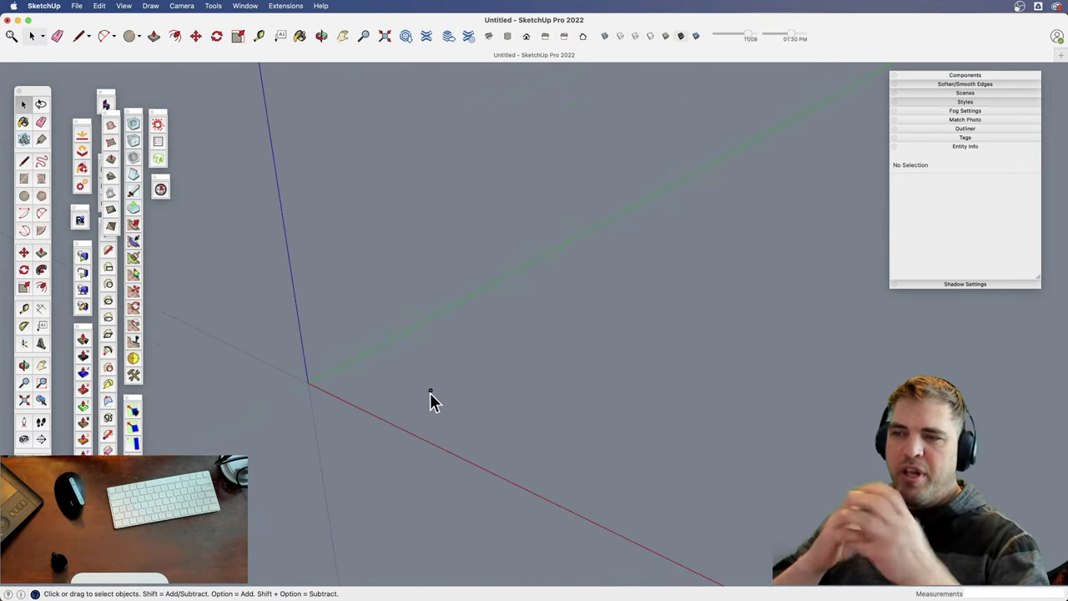
scroll(432, 401, "down", 5)
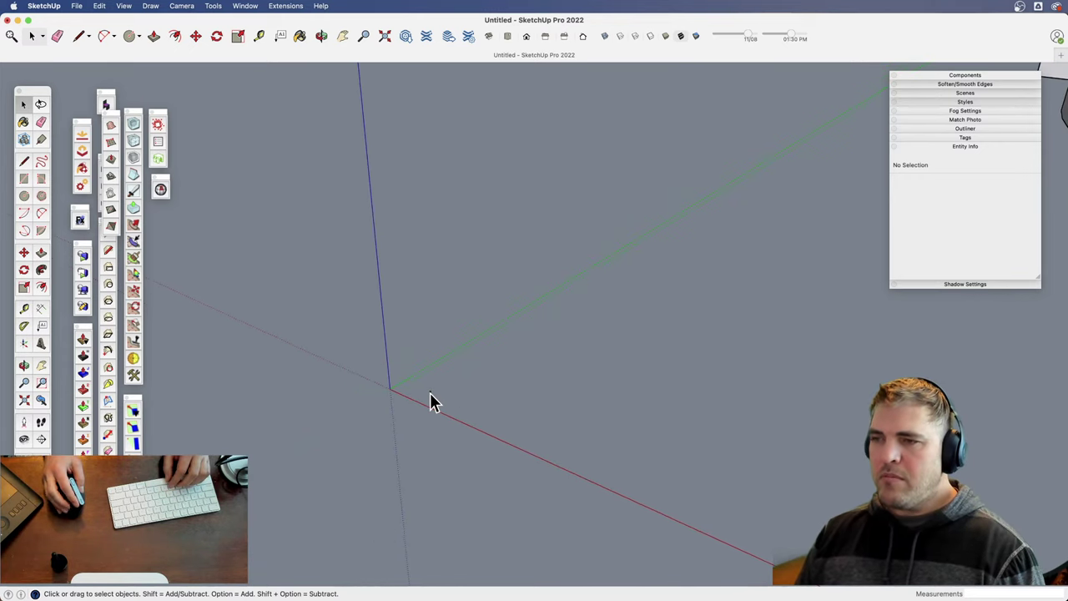
- Check the enlarged block component and the whole model for errors with Solid Inspector², and close the inspector
scroll(430, 393, "down", 7)
middle_click_drag(702, 372, 497, 412, "shift")
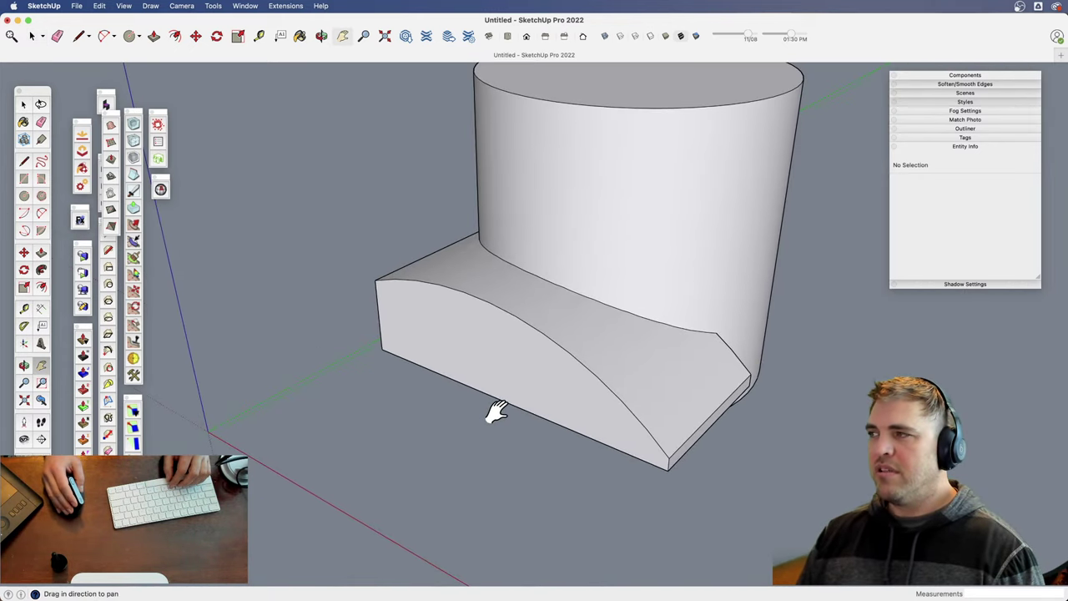
left_click(501, 344)
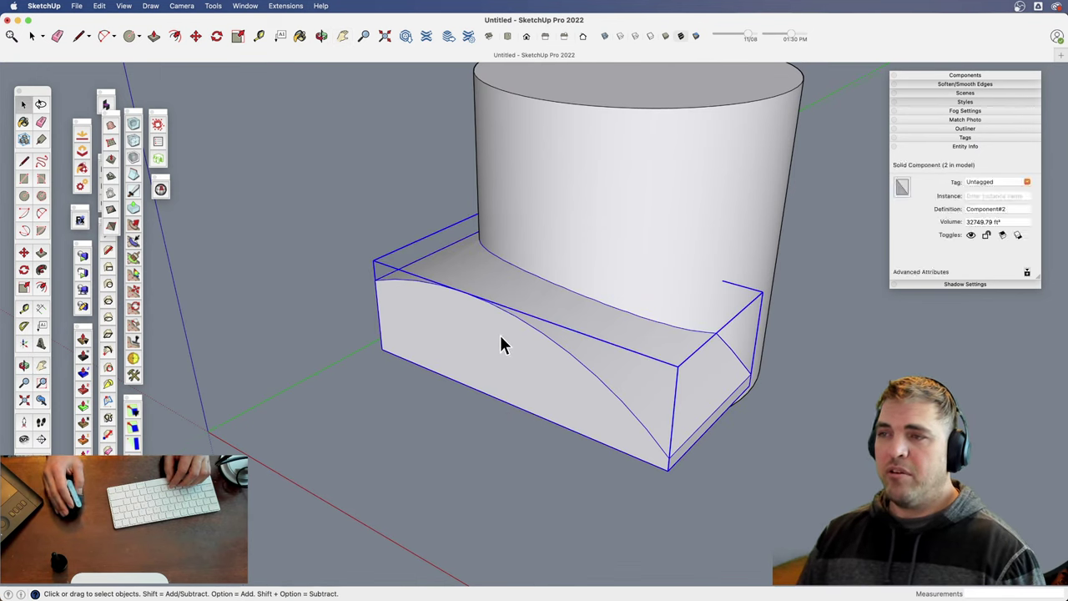
left_click(161, 190)
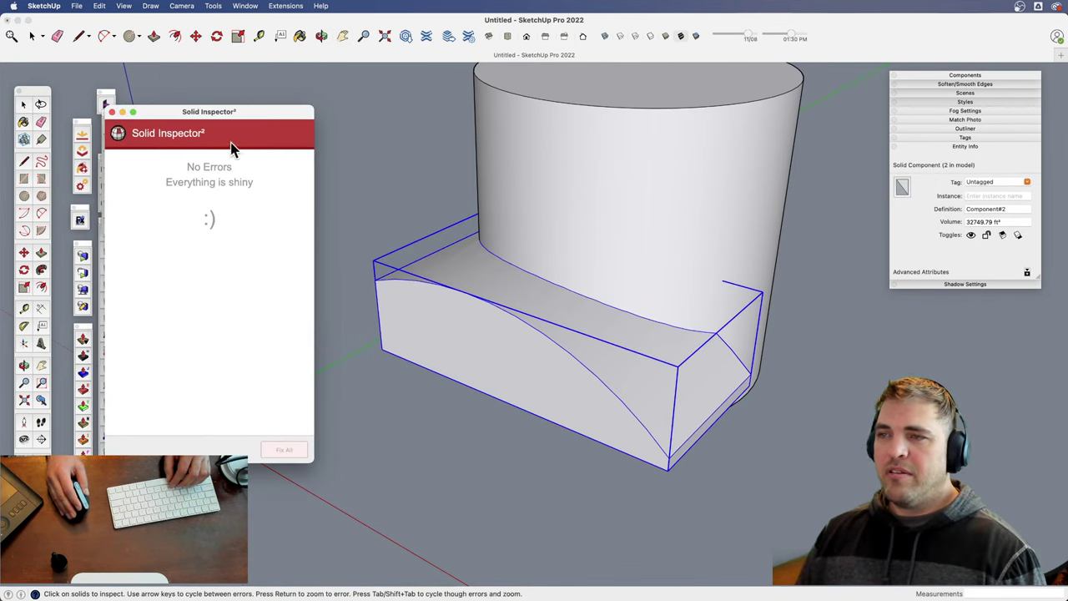
left_click(620, 262)
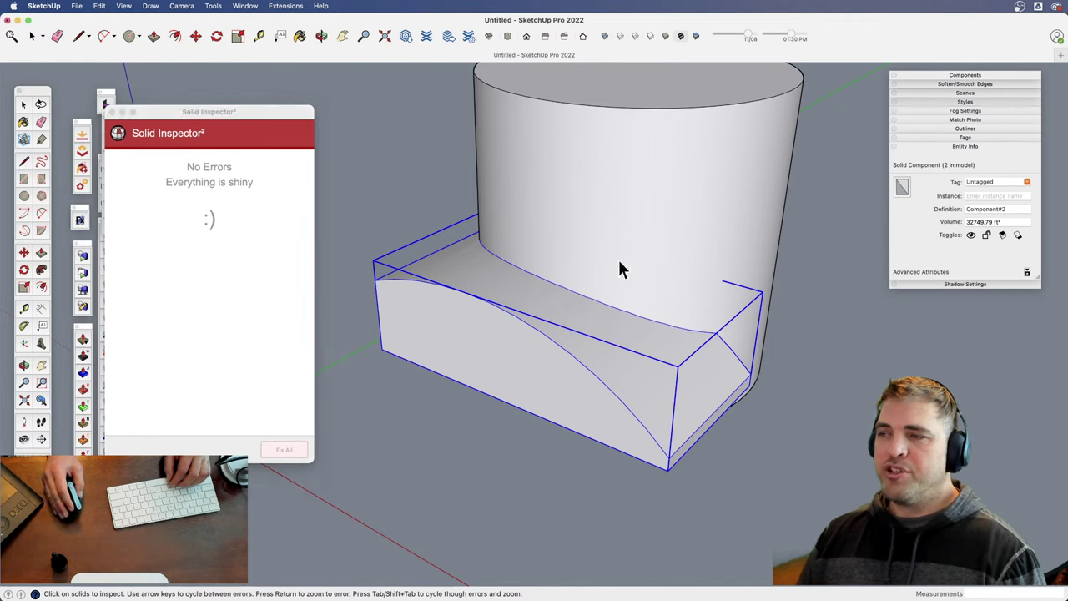
left_click(521, 400)
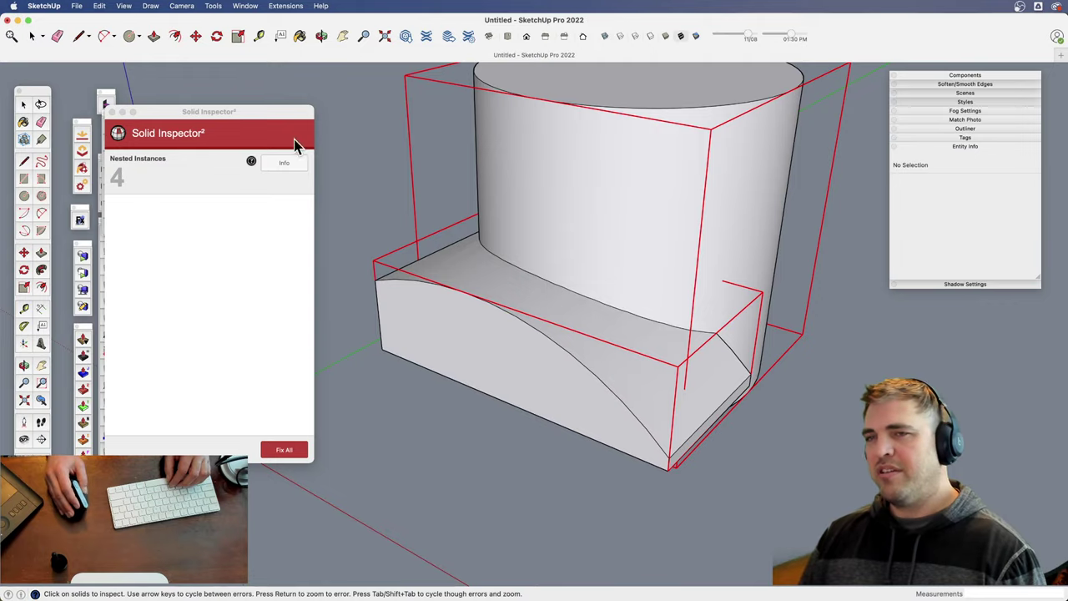
left_click(112, 113)
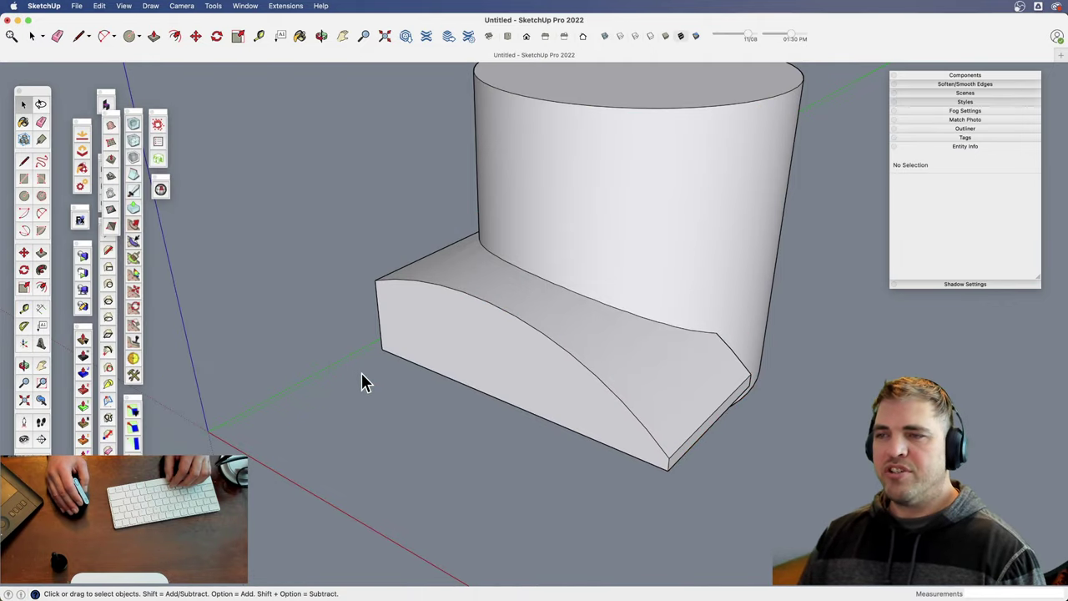
- Switch to the open Low Poly Lighthouse _Part 3a model window
scroll(365, 382, "down", 2)
key("F3")
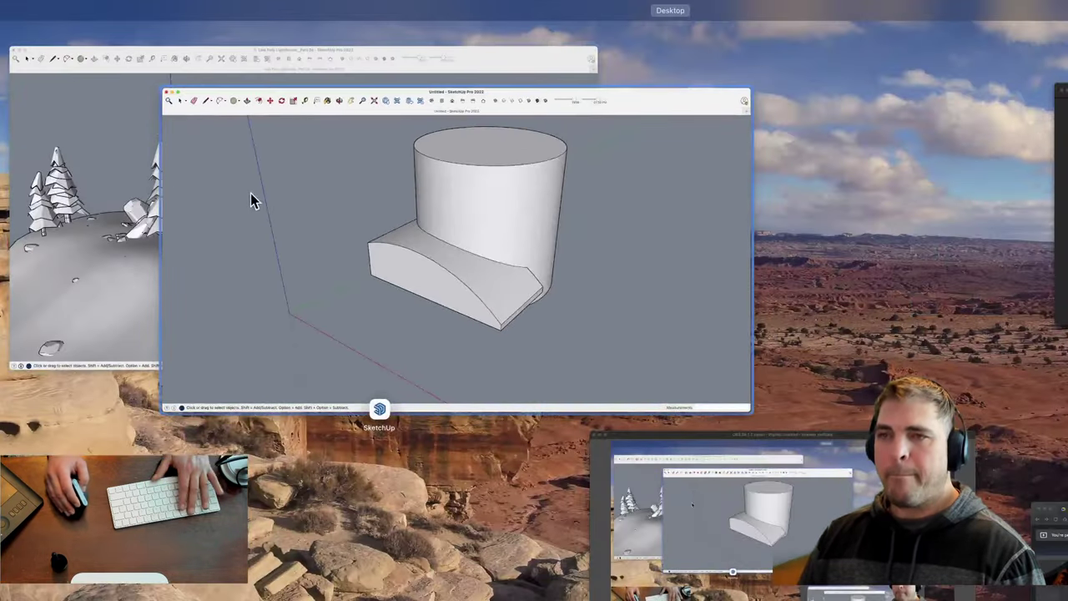
left_click(113, 204)
middle_click_drag(342, 332, 409, 421, "shift")
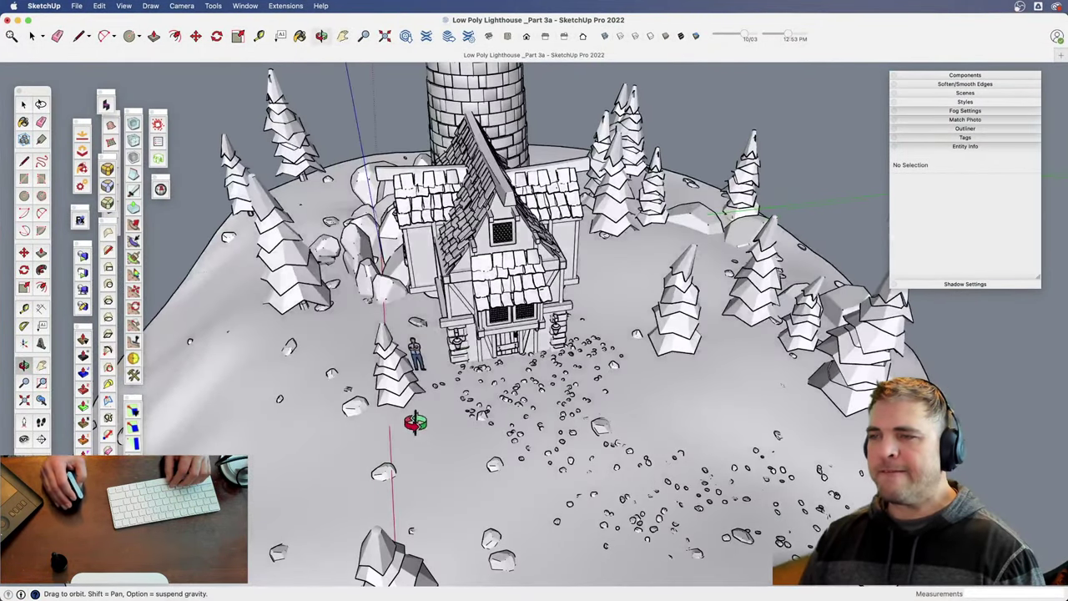
- Move the standing figure about 10' 6" to the stone path in front of the cottage door and deselect it
left_click(415, 354)
scroll(457, 407, "up", 3)
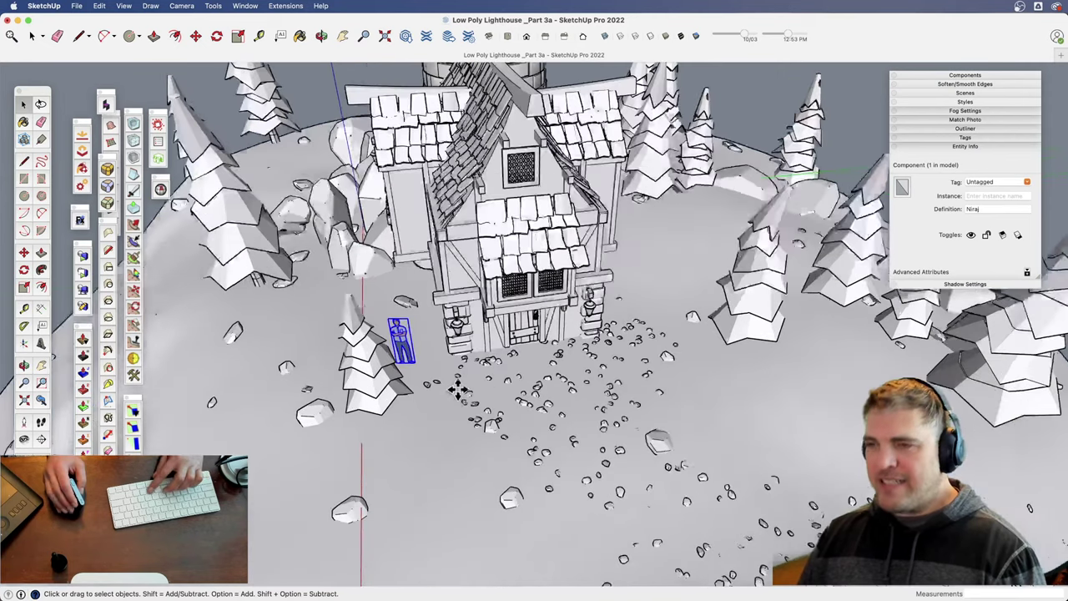
key("m")
left_click(419, 361)
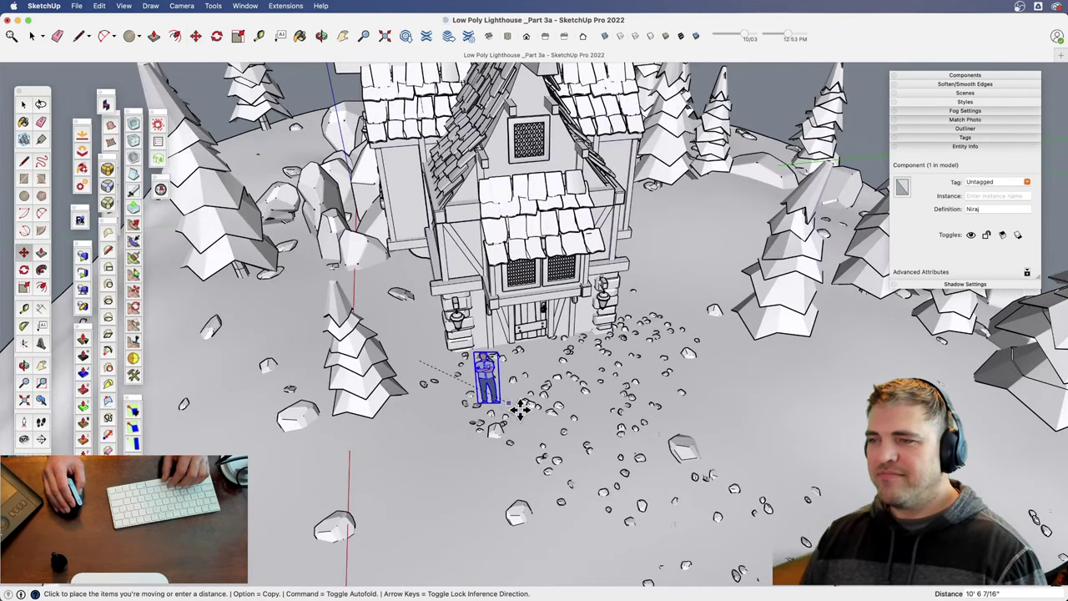
left_click(521, 407)
middle_click_drag(515, 405, 468, 356)
key("space")
left_click(578, 245)
- Examine the lighthouse scene from several angles, checking the cottage, tower and the group of pine trees
scroll(482, 295, "down", 5)
scroll(682, 287, "up", 4)
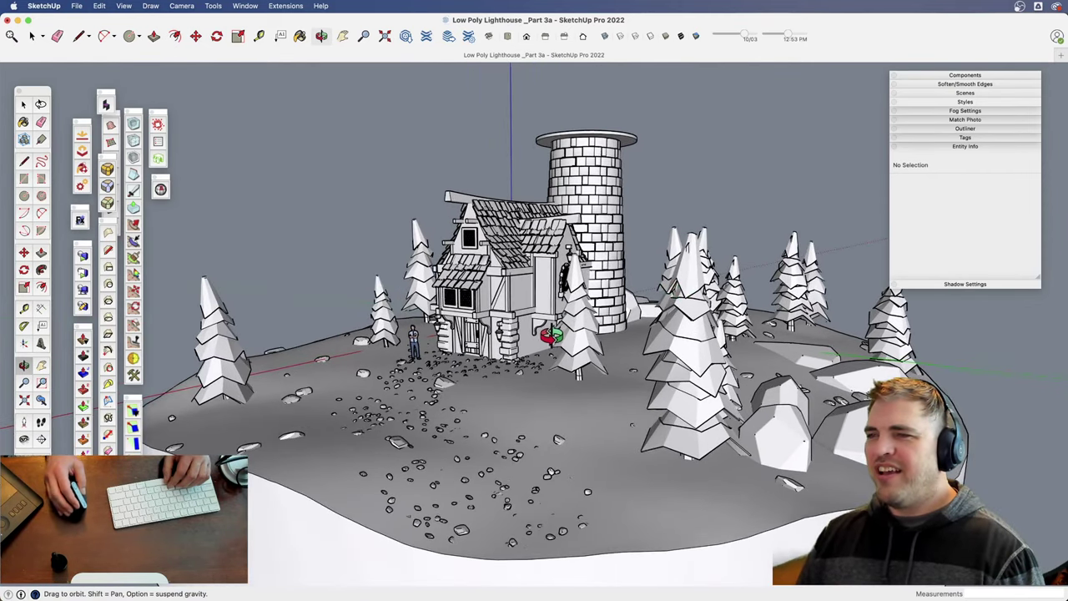
scroll(533, 337, "up", 6)
middle_click_drag(529, 341, 893, 342)
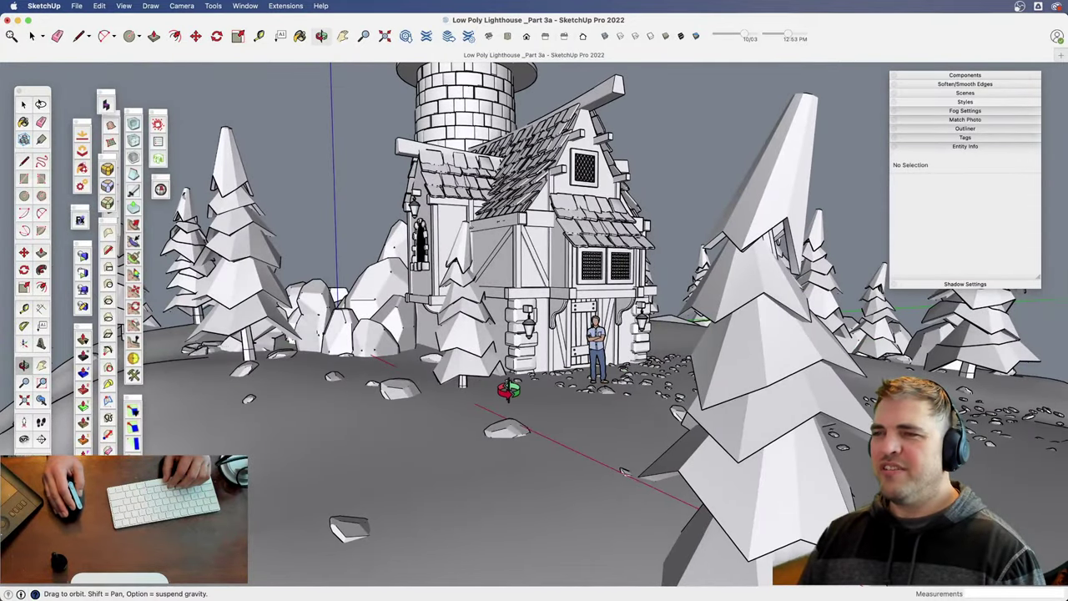
middle_click_drag(505, 386, 437, 397)
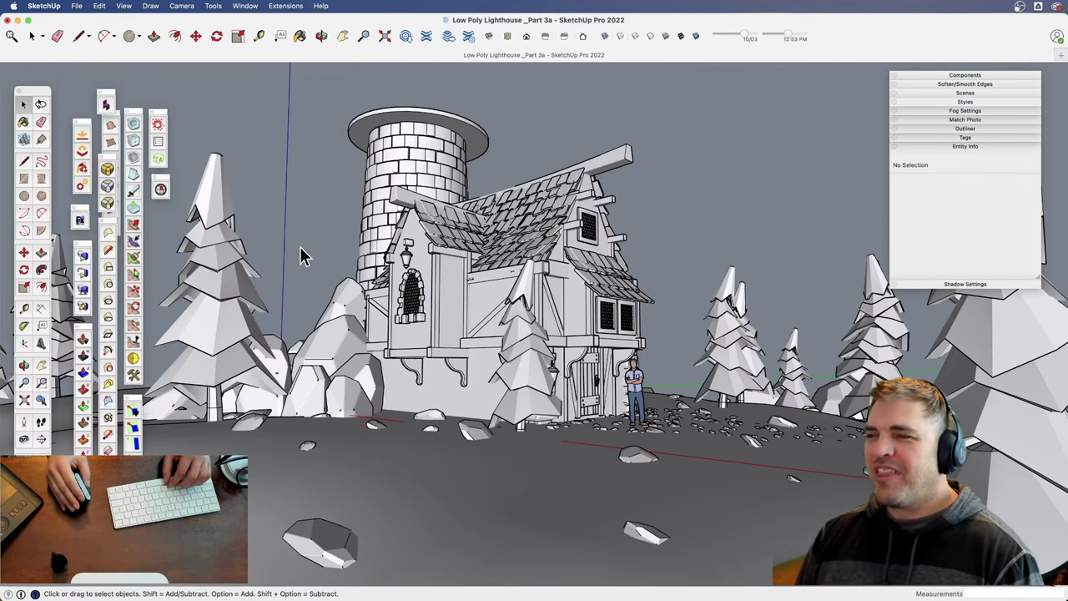
scroll(307, 260, "down", 5)
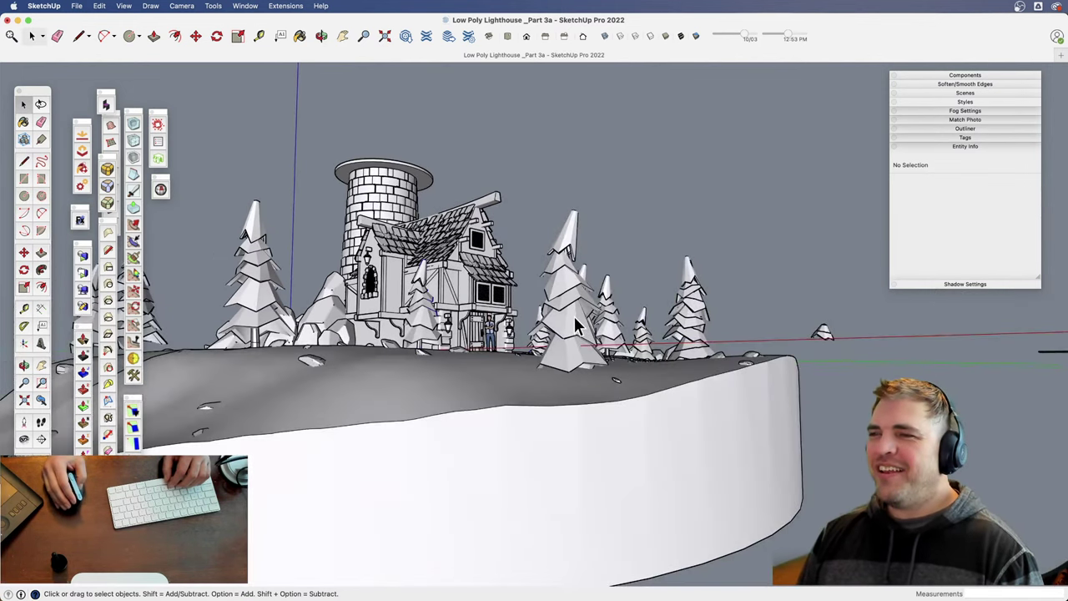
left_click(574, 317)
middle_click_drag(598, 319, 584, 367, "shift")
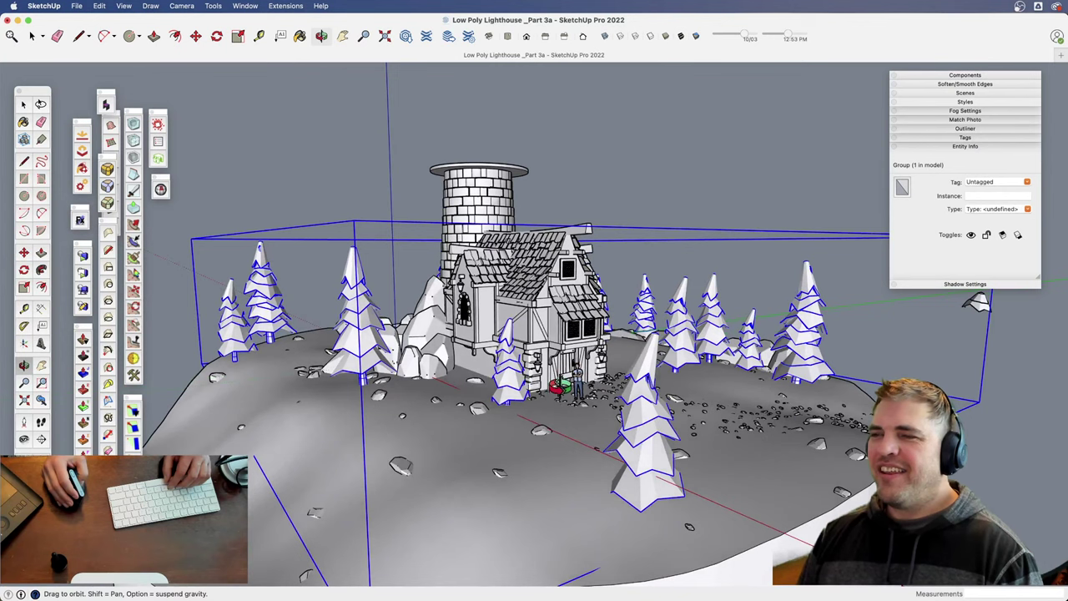
left_click(392, 226)
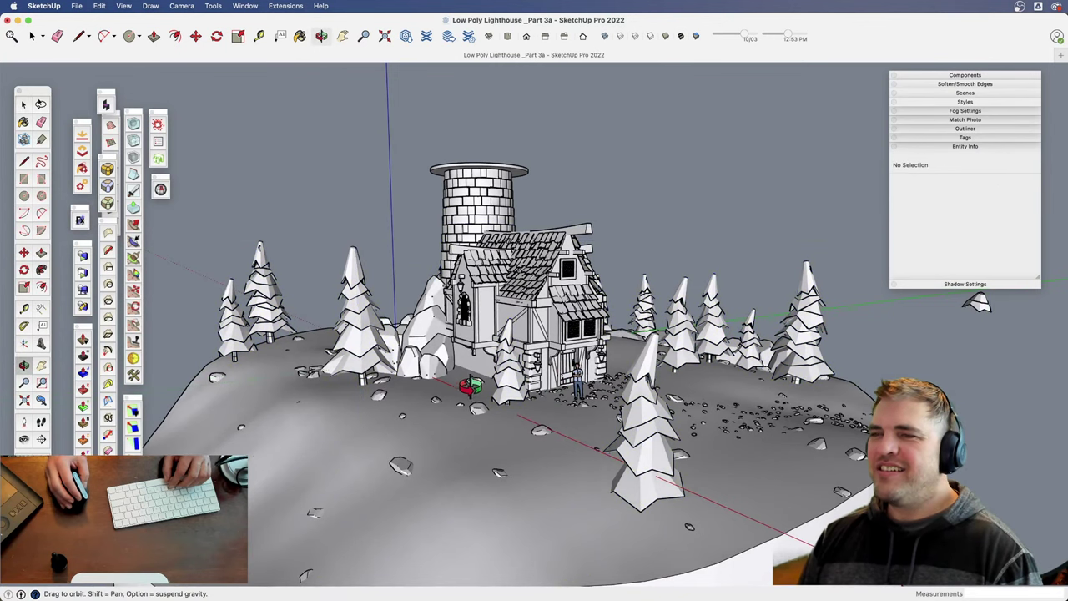
- Rotate the medium pine beside the smallest tree near the cottage by about 169.5° around its vertical axis
middle_click_drag(471, 386, 477, 448)
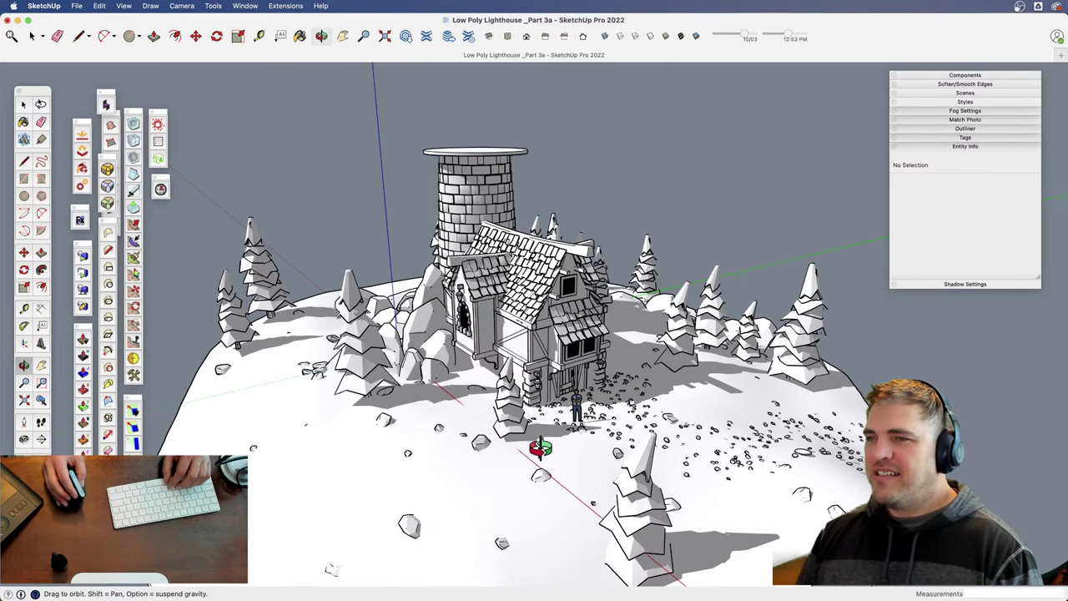
scroll(540, 448, "up", 4)
middle_click_drag(540, 448, 247, 349, "shift")
scroll(573, 364, "up", 3)
scroll(573, 364, "up", 1)
left_click(542, 310)
middle_click_drag(546, 309, 574, 379, "shift")
double_click(564, 359)
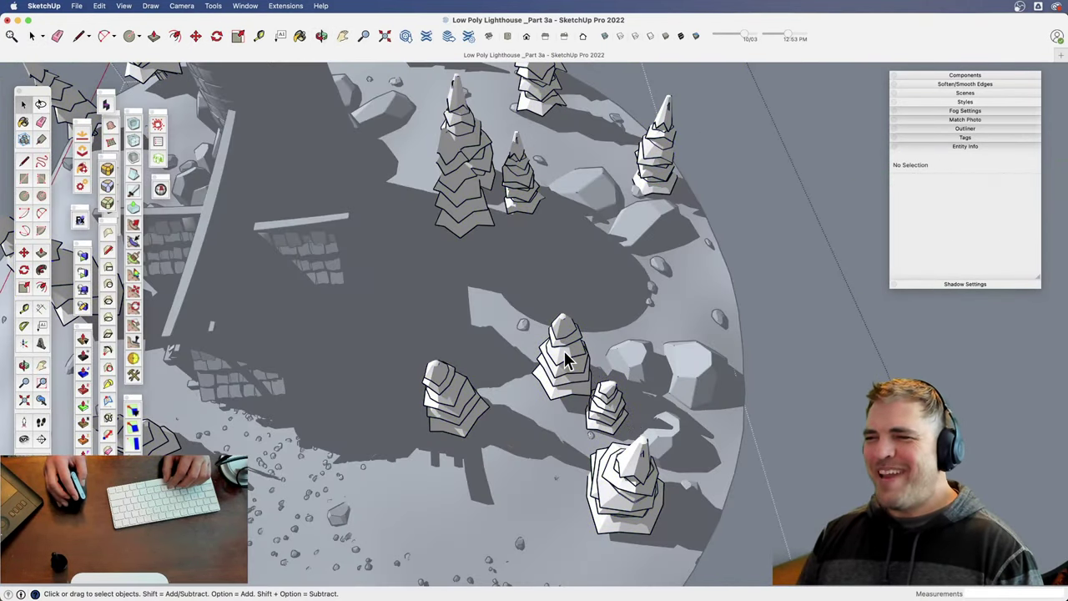
scroll(564, 359, "up", 2)
left_click(565, 358)
key("m")
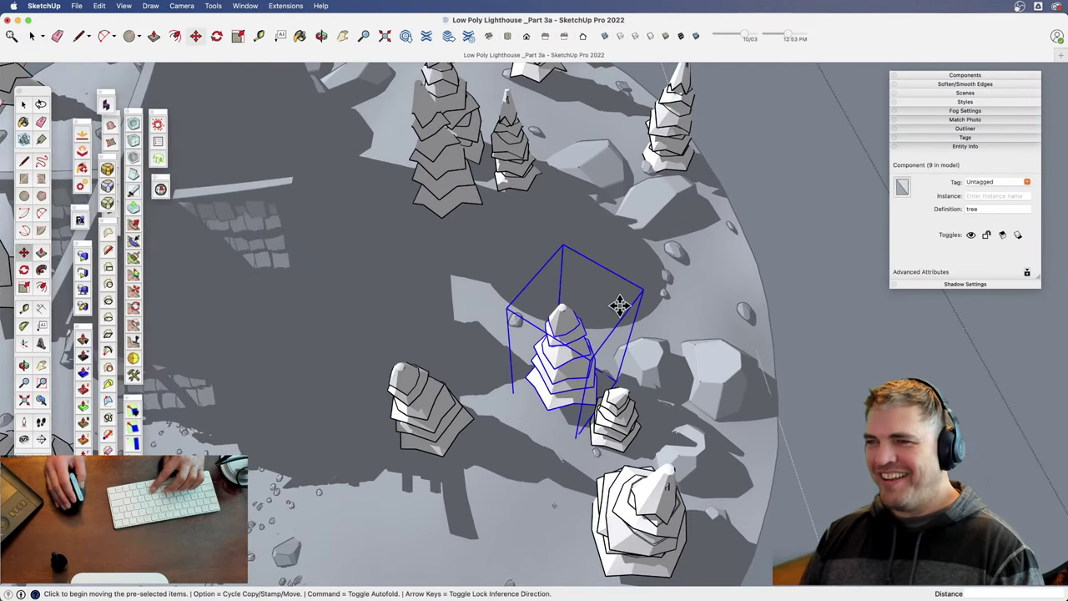
left_click(590, 270)
left_click(549, 261)
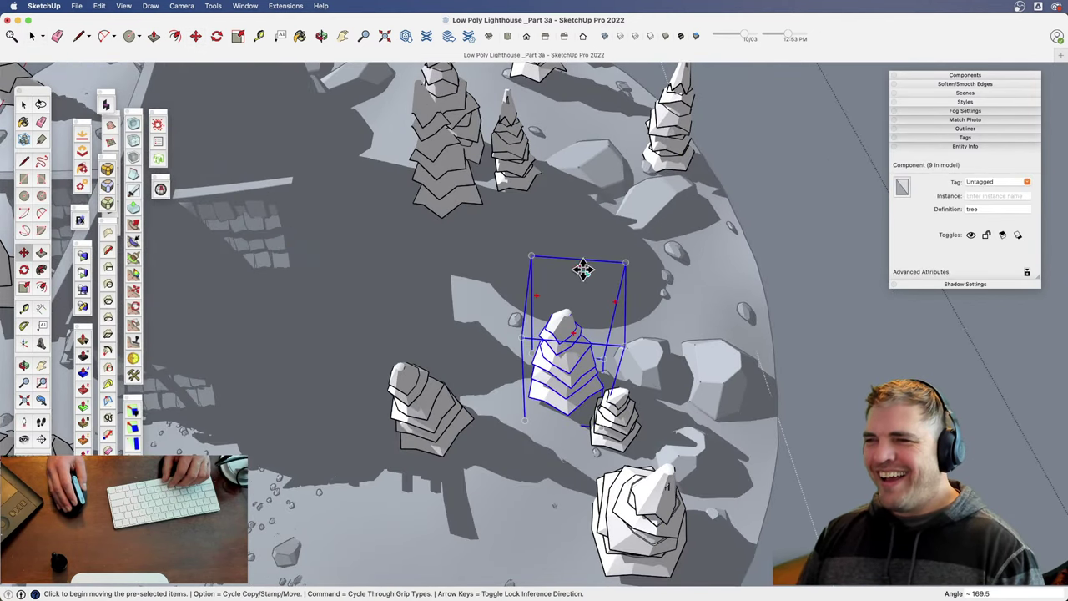
- Turn the selected pine further around its vertical axis to vary its orientation and clear the selection
left_click(534, 261)
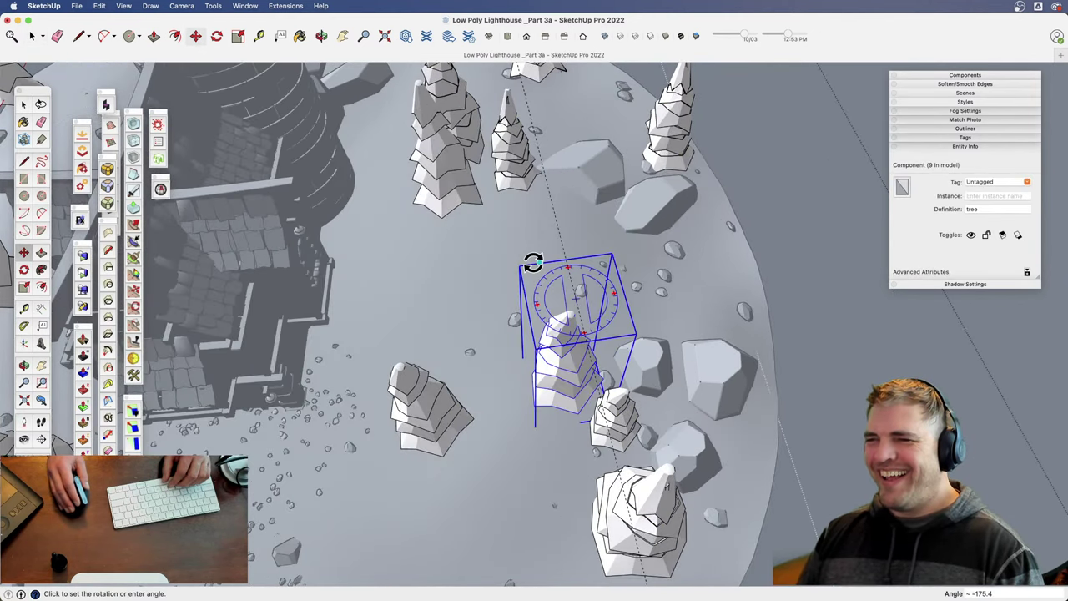
left_click(479, 272)
key("space")
scroll(811, 310, "down", 3)
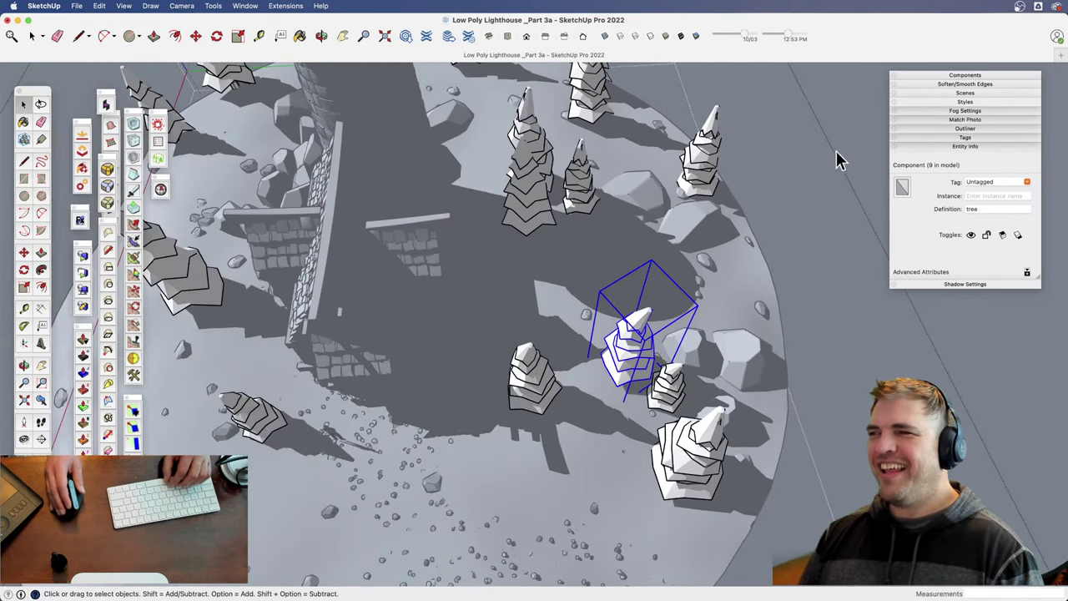
left_click(845, 131)
- Review the whole lighthouse scene from the front of the cottage and switch to OBS
scroll(687, 238, "down", 2)
middle_click_drag(546, 324, 562, 284, "shift")
scroll(564, 357, "down", 1)
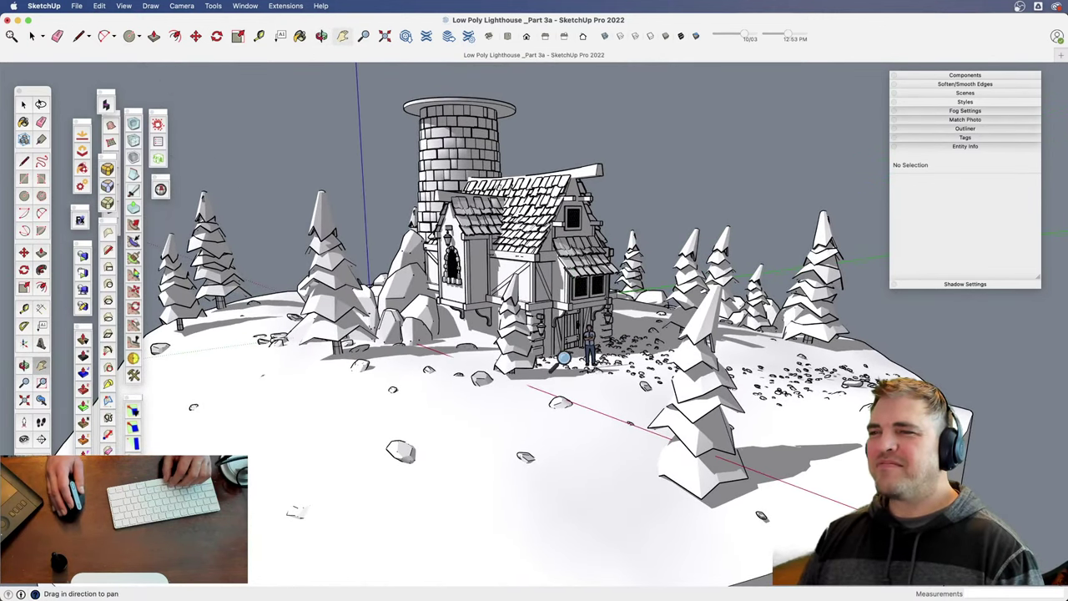
scroll(563, 358, "up", 3)
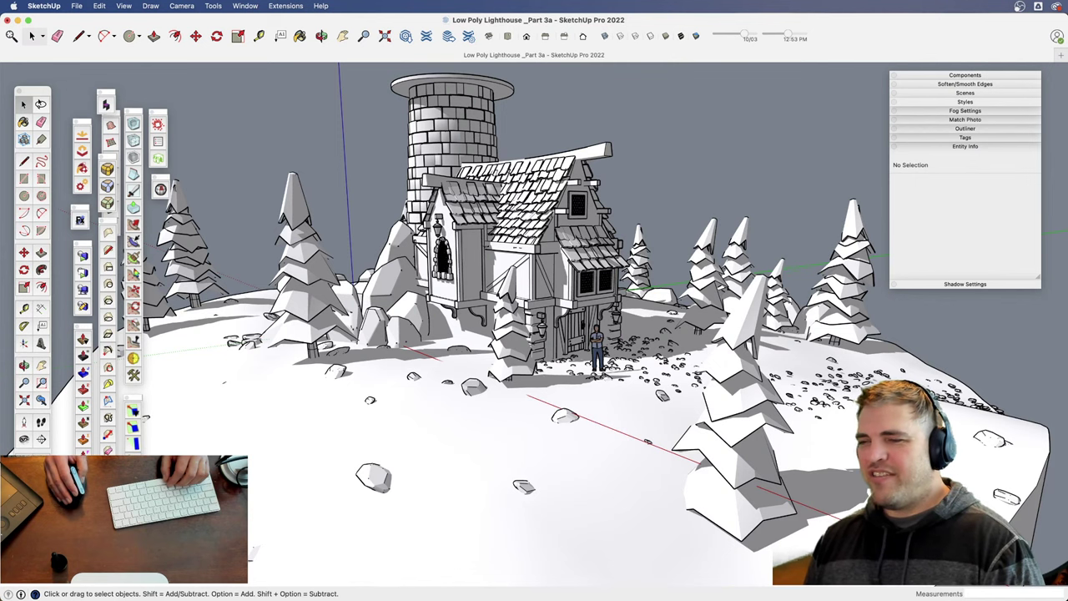
key("super+Tab")
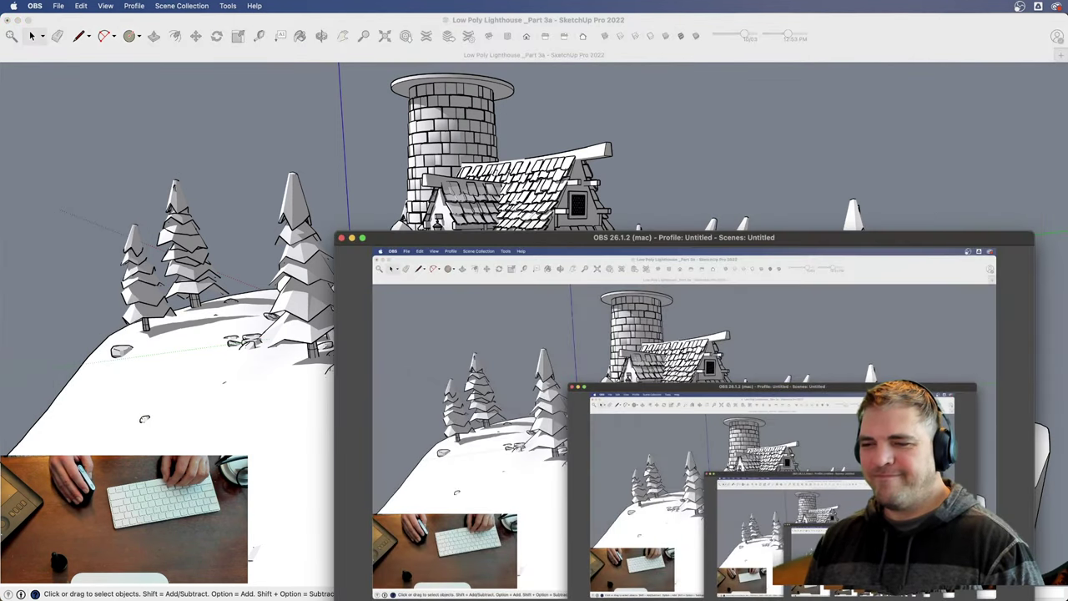